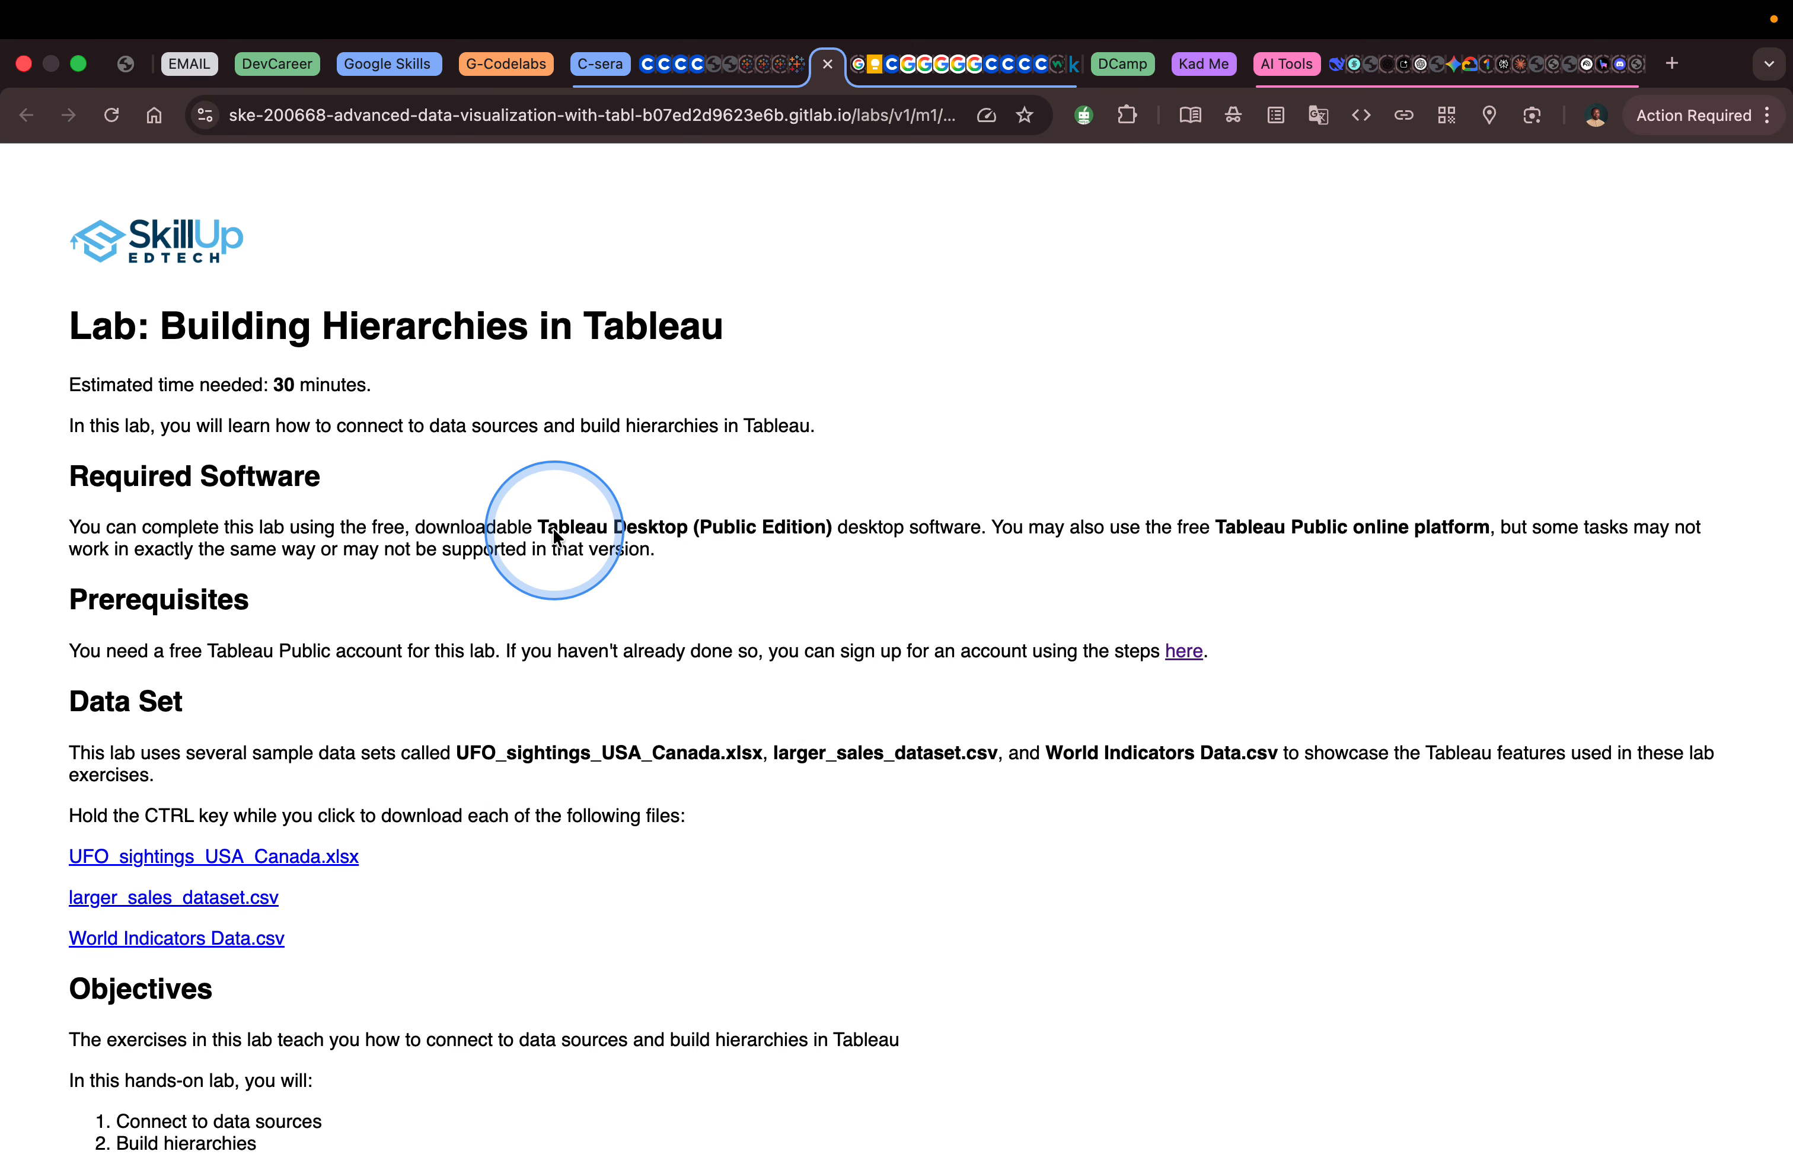
Read the lab's introduction, required software, data set list and objectives down to the start of Exercise 1.
scroll(553, 536, down, 4)
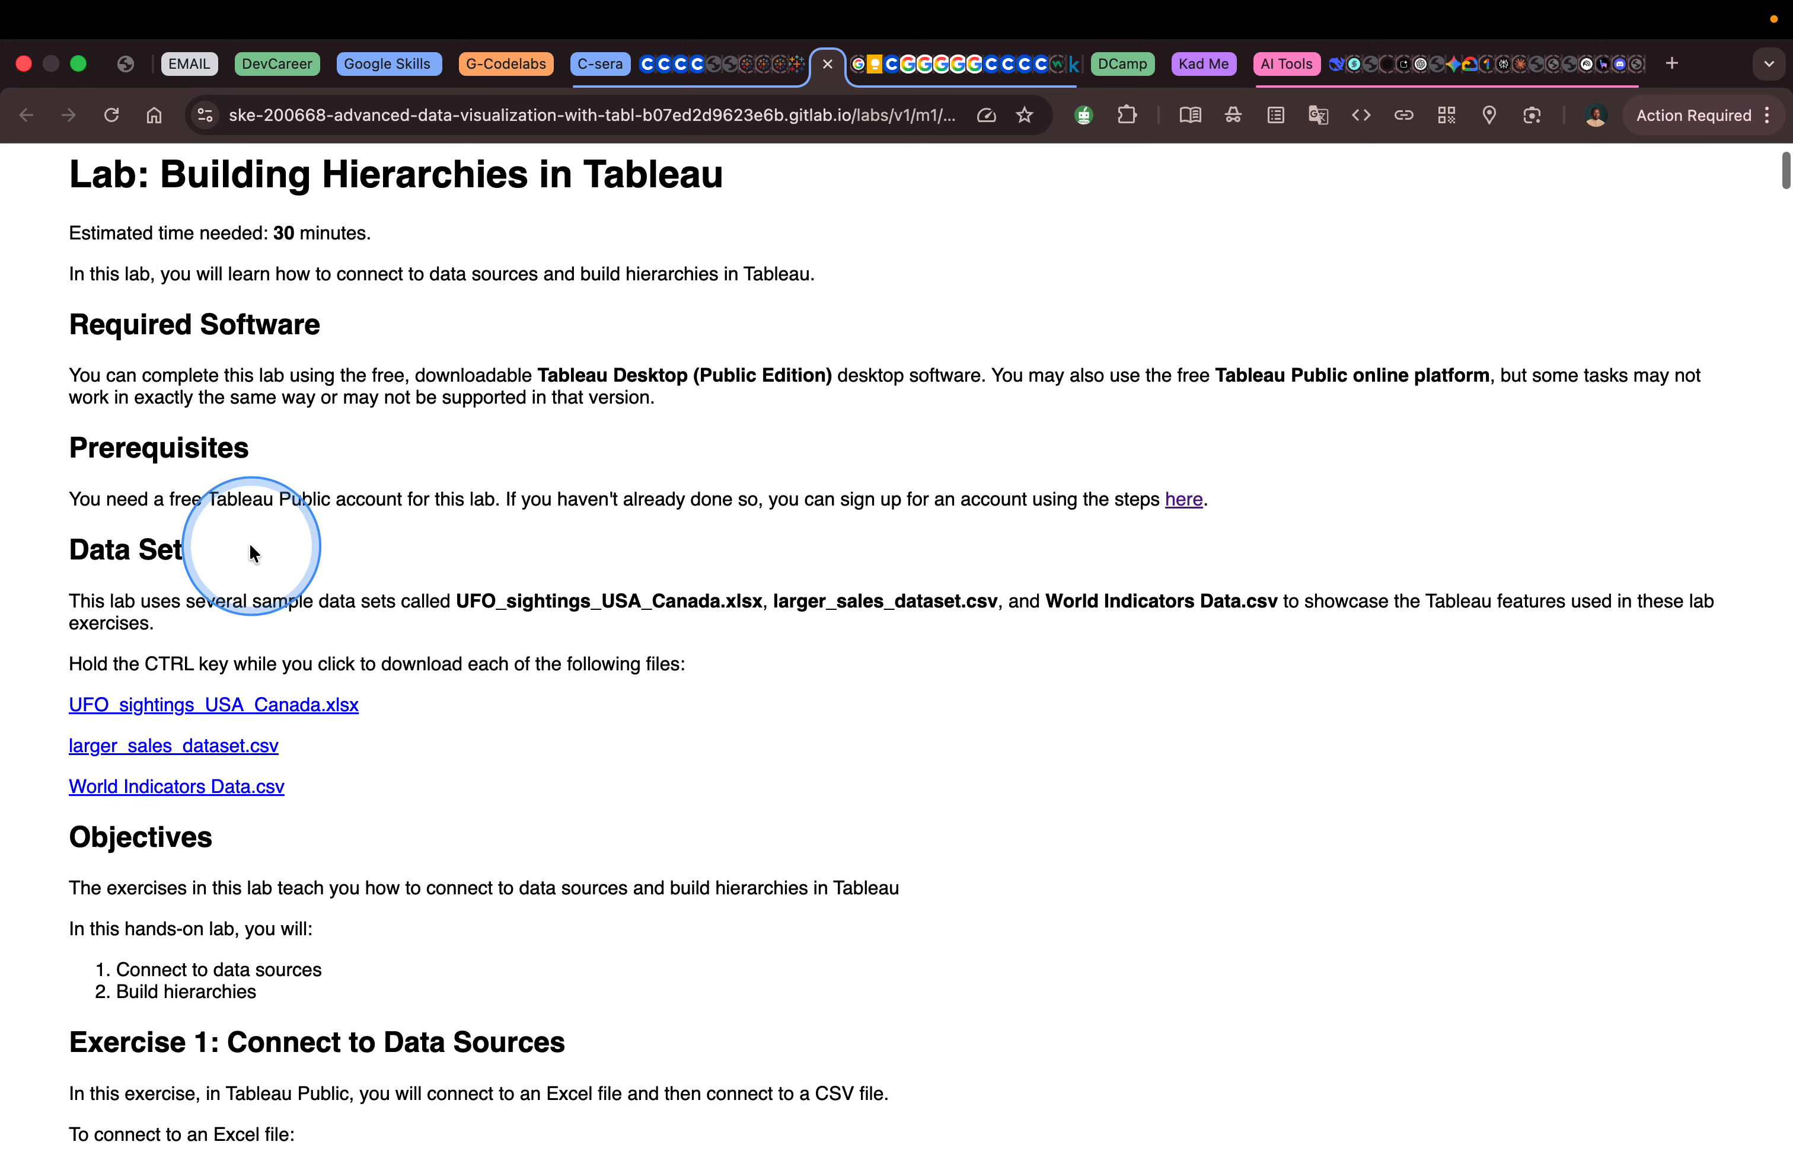
scroll(252, 555, up, 3)
scroll(250, 549, down, 1)
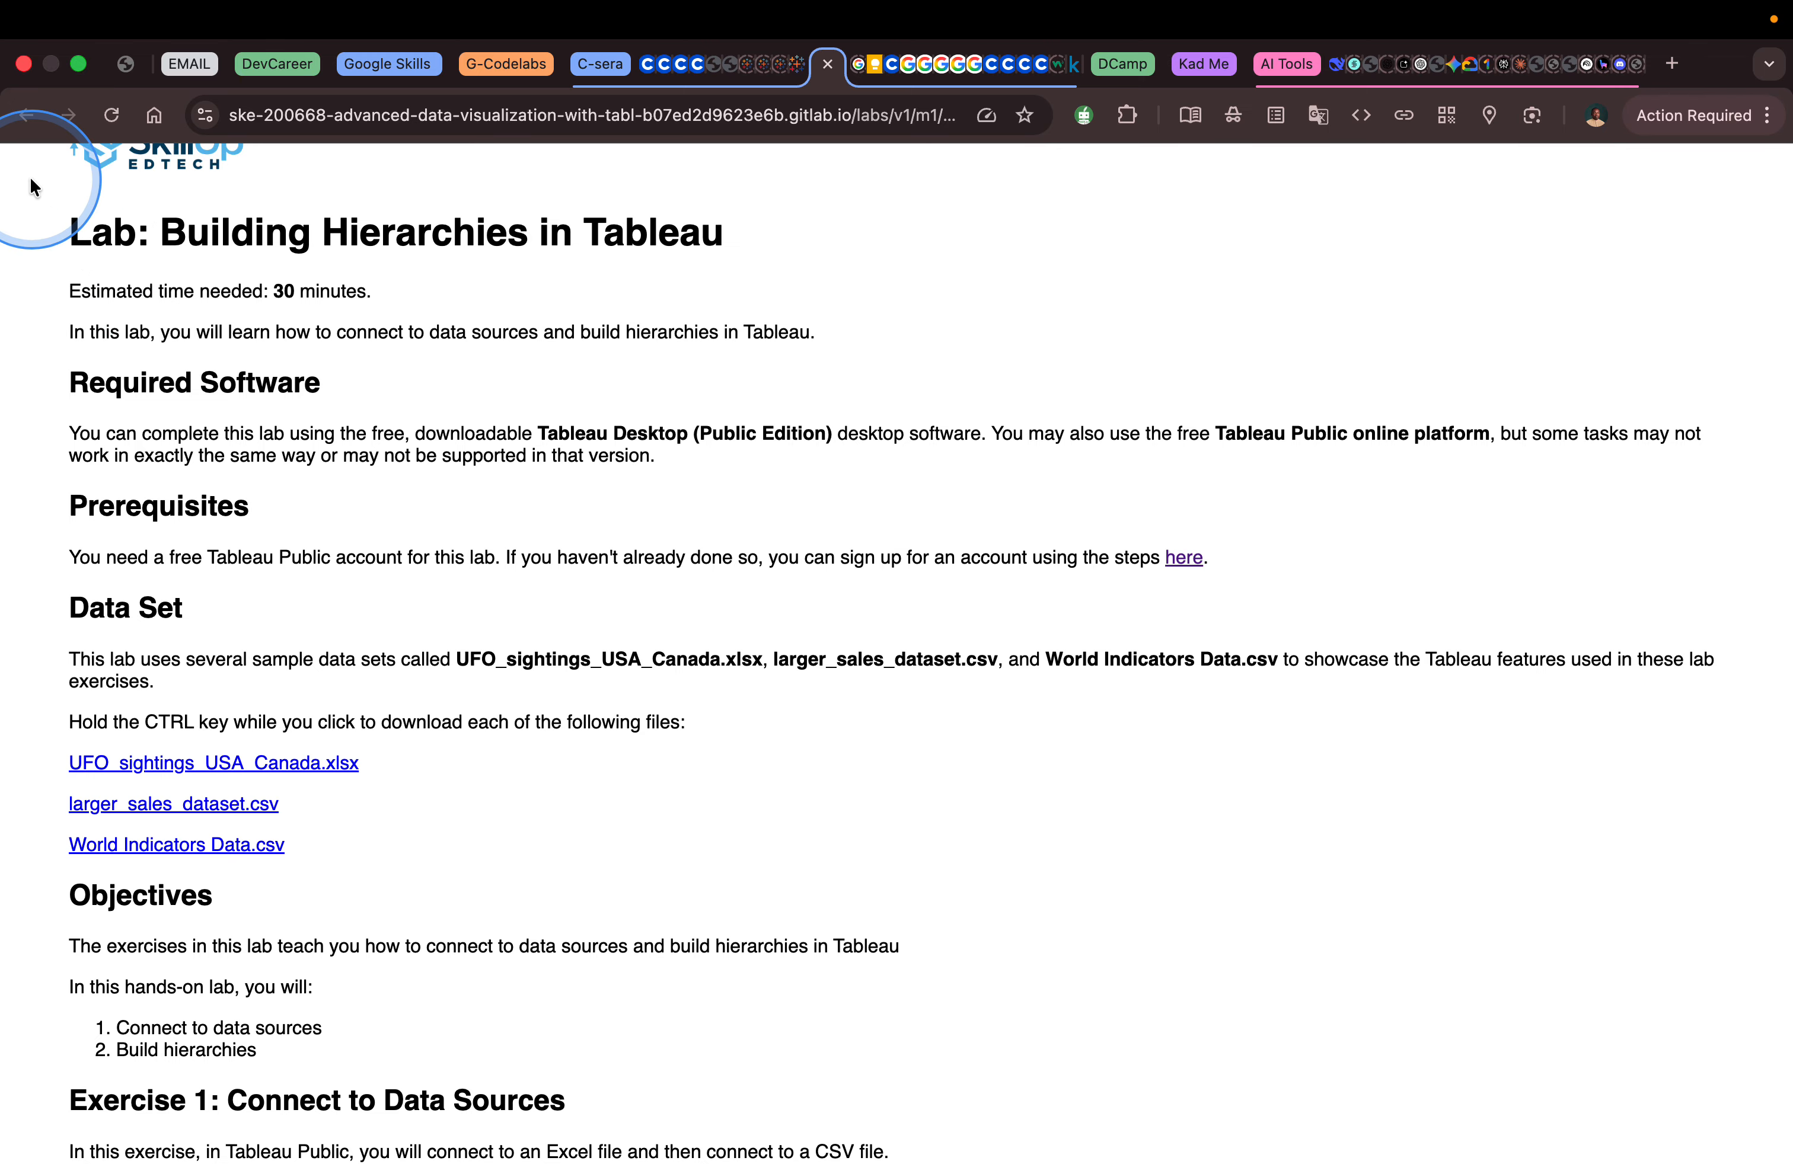
drag(34, 179, 797, 278)
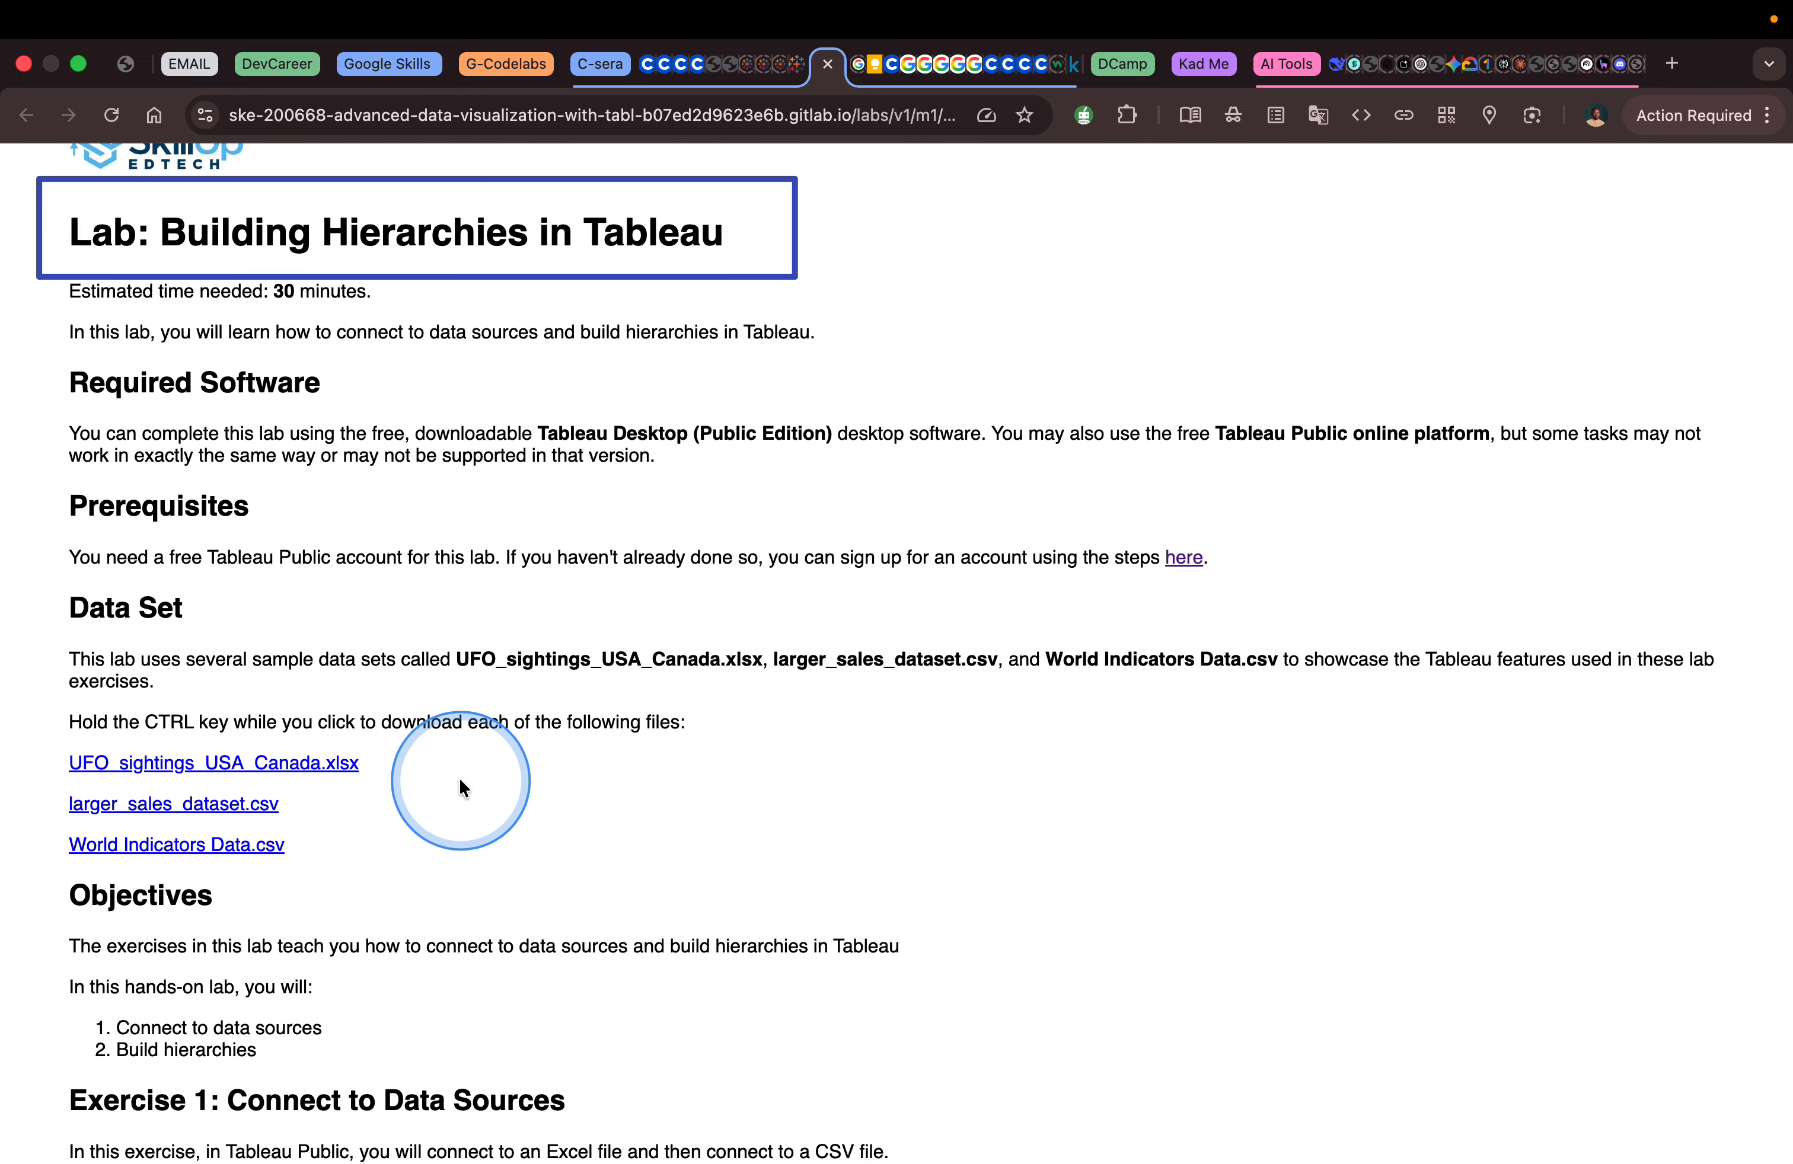
scroll(459, 780, down, 3)
scroll(459, 786, down, 3)
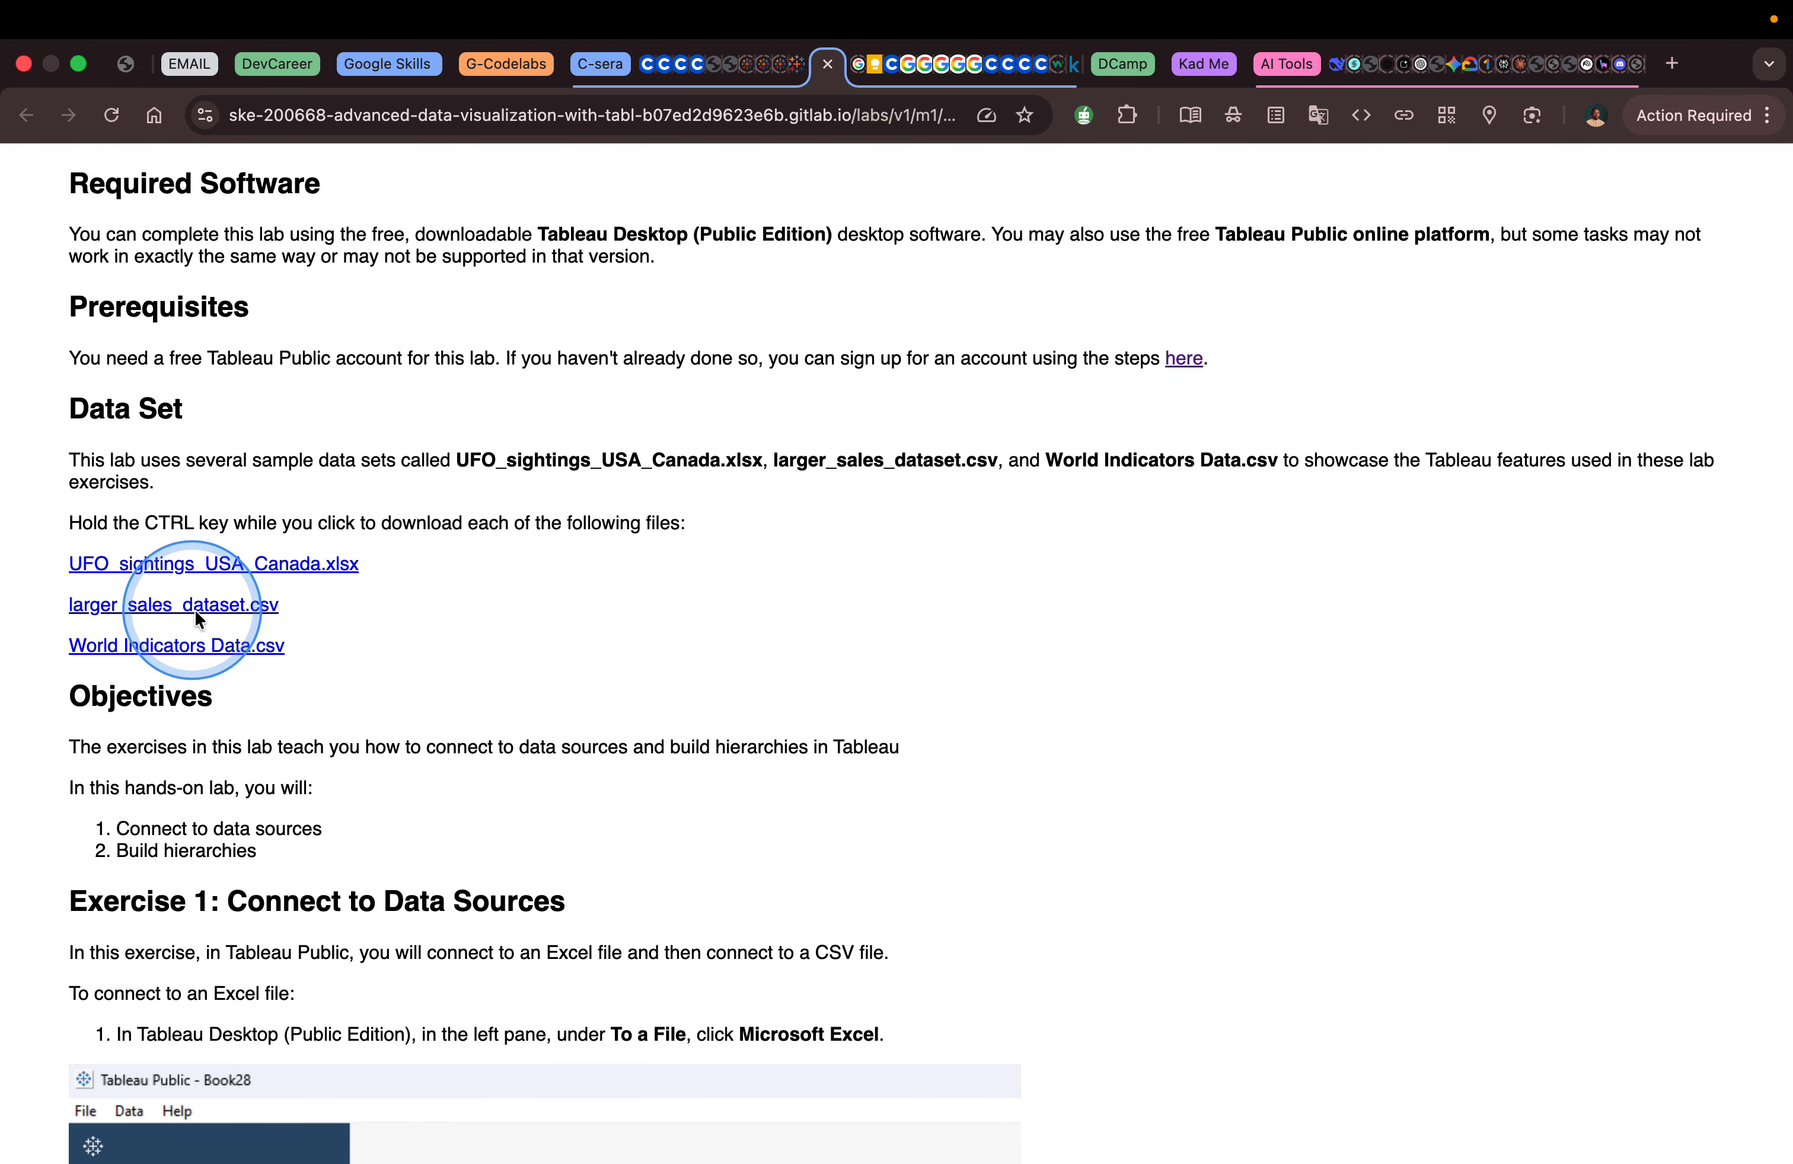
scroll(369, 620, down, 12)
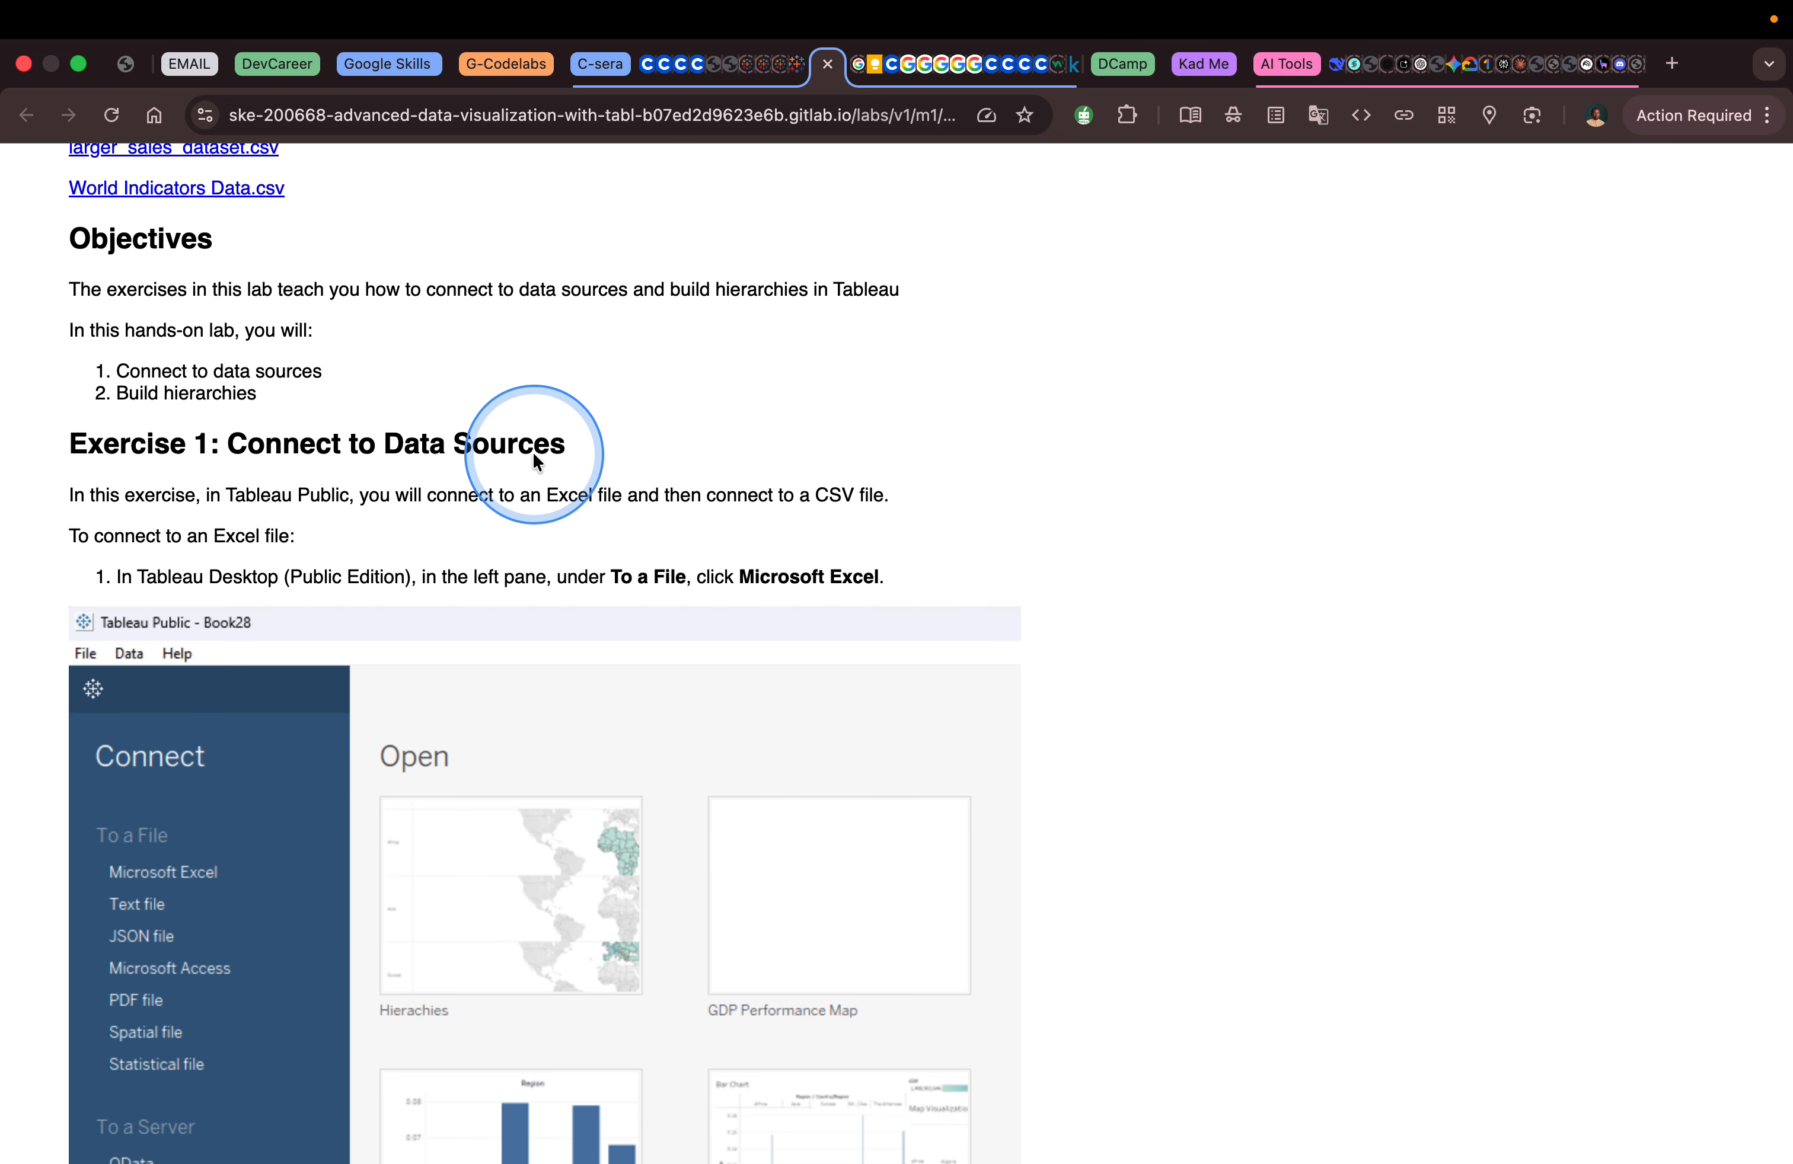
scroll(533, 459, down, 2)
Look at Tableau's start page and review the lab's data set links and first Exercise 1 instruction on connecting to Excel.
key(ctrl+Left)
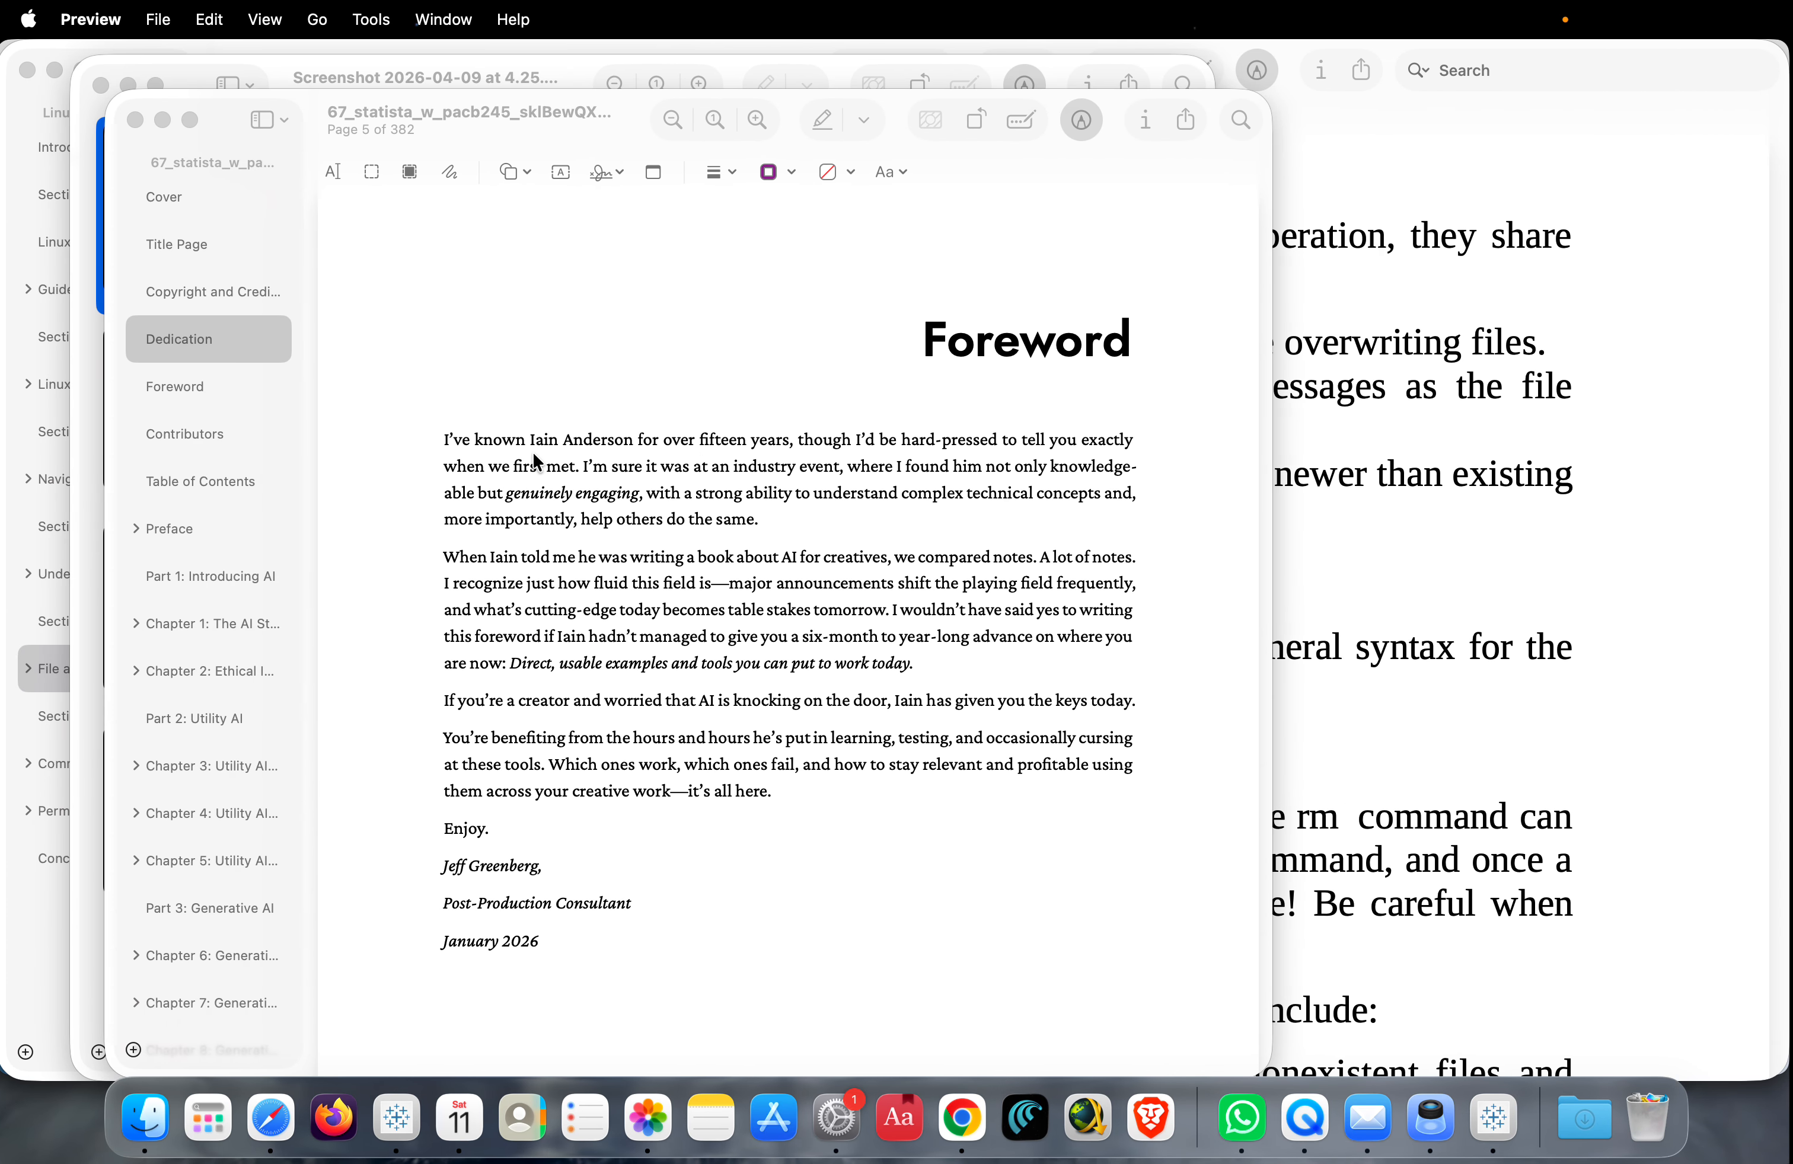
key(ctrl+Right)
key(ctrl+Right)
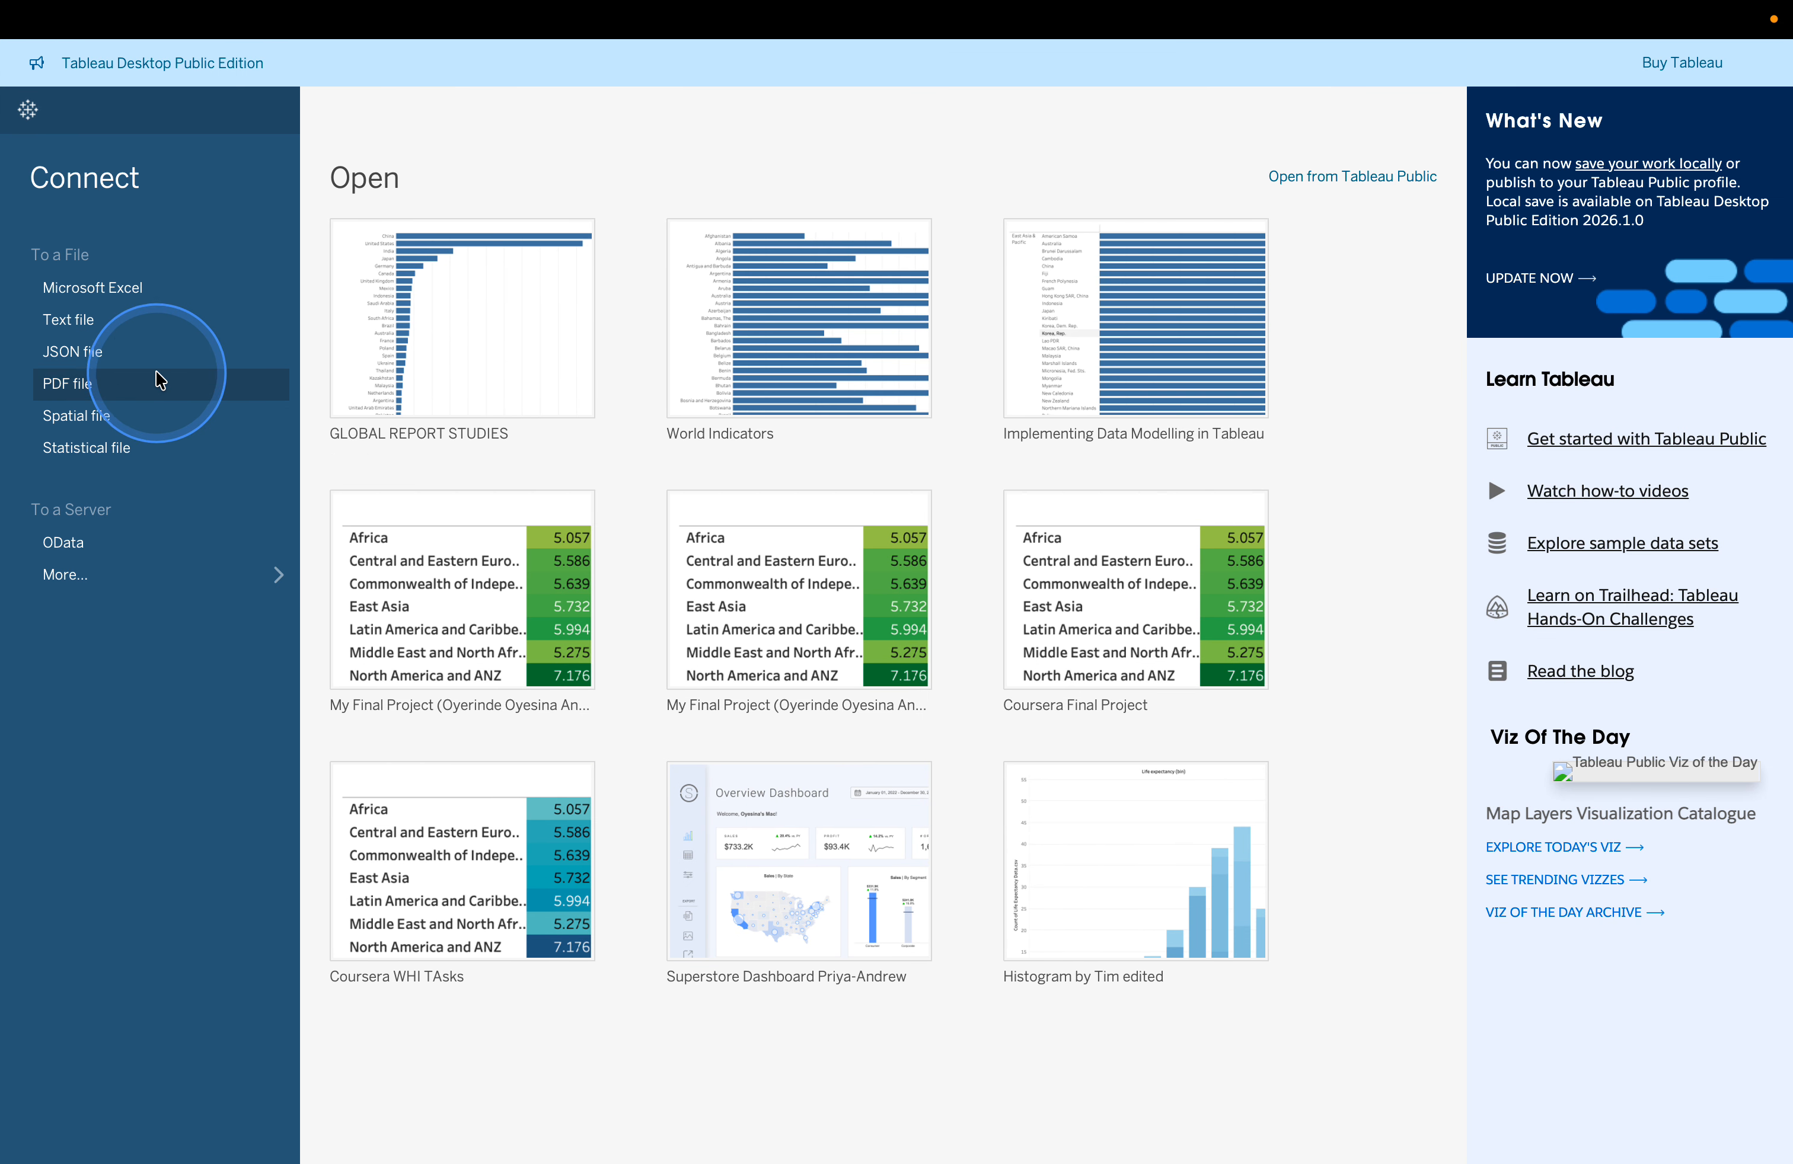
key(ctrl+Left)
scroll(343, 544, up, 5)
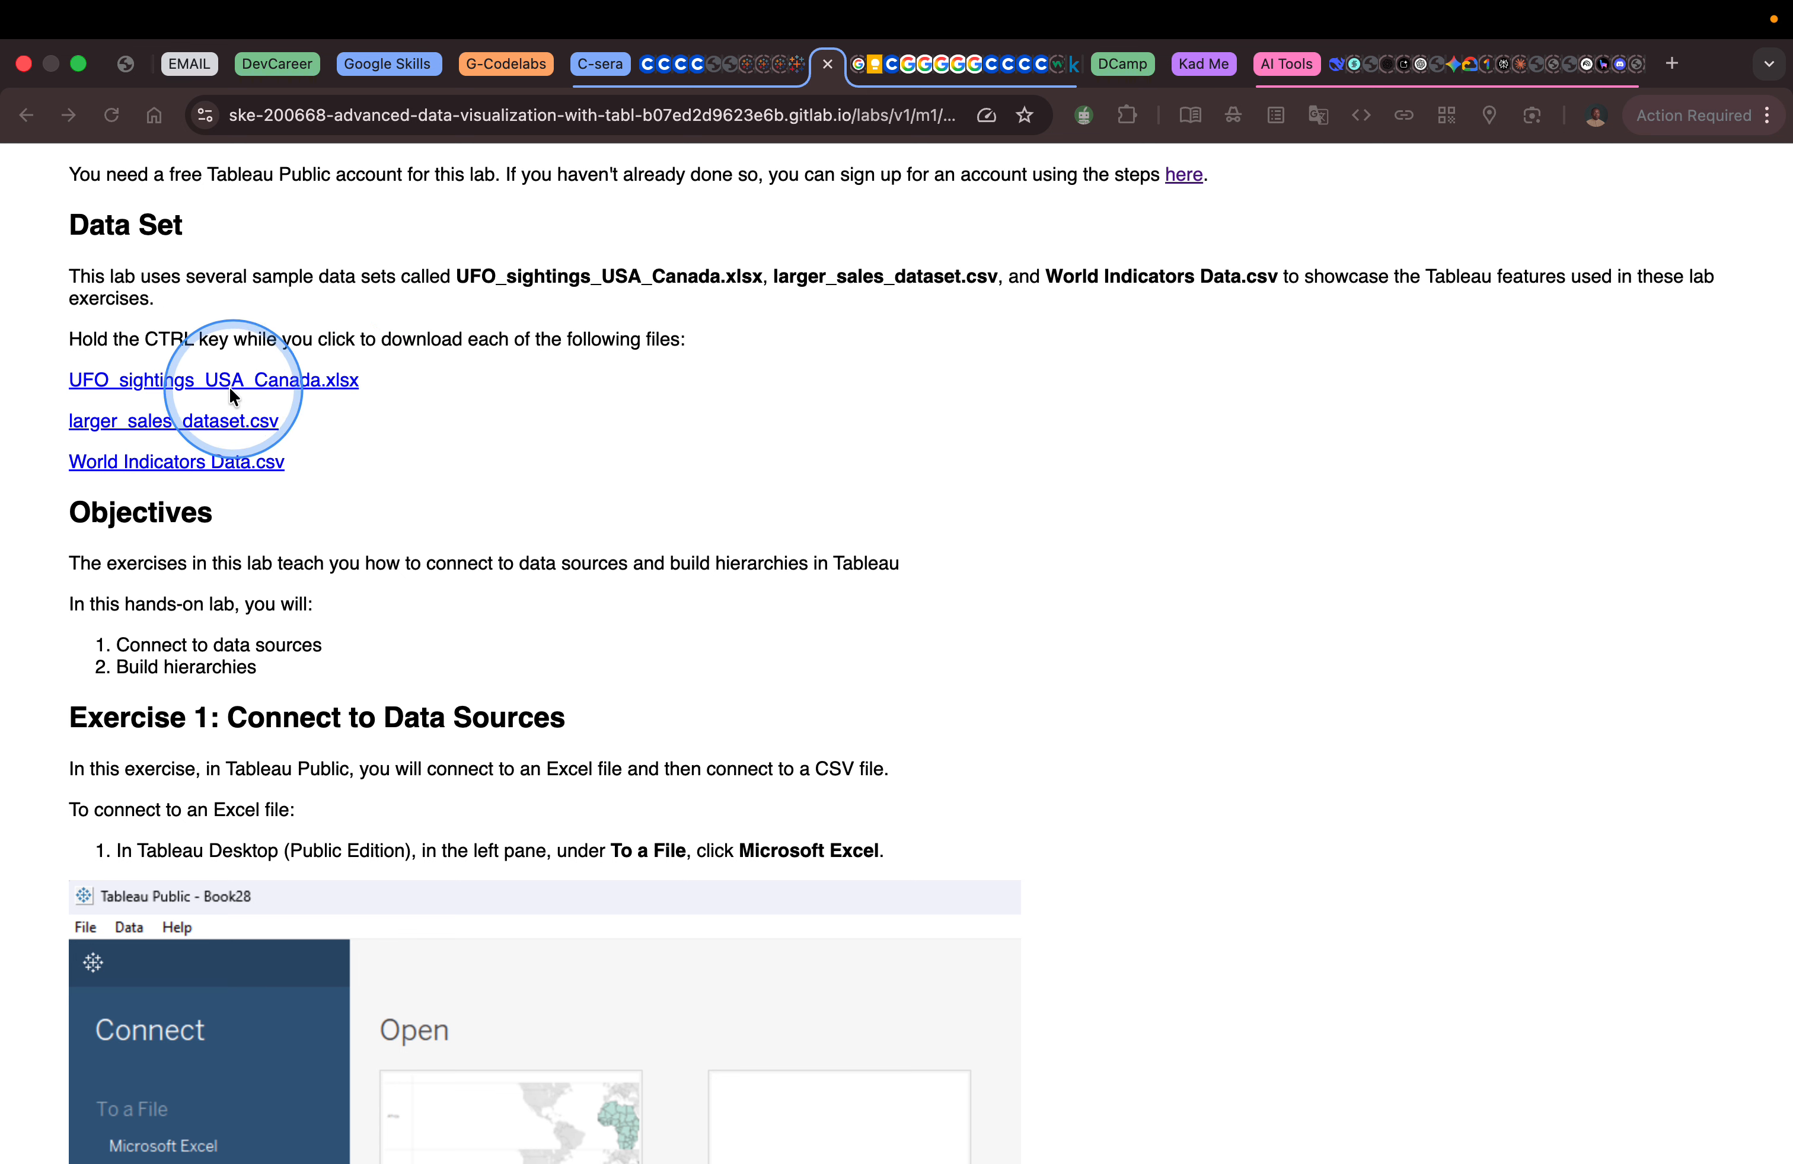
scroll(454, 671, down, 2)
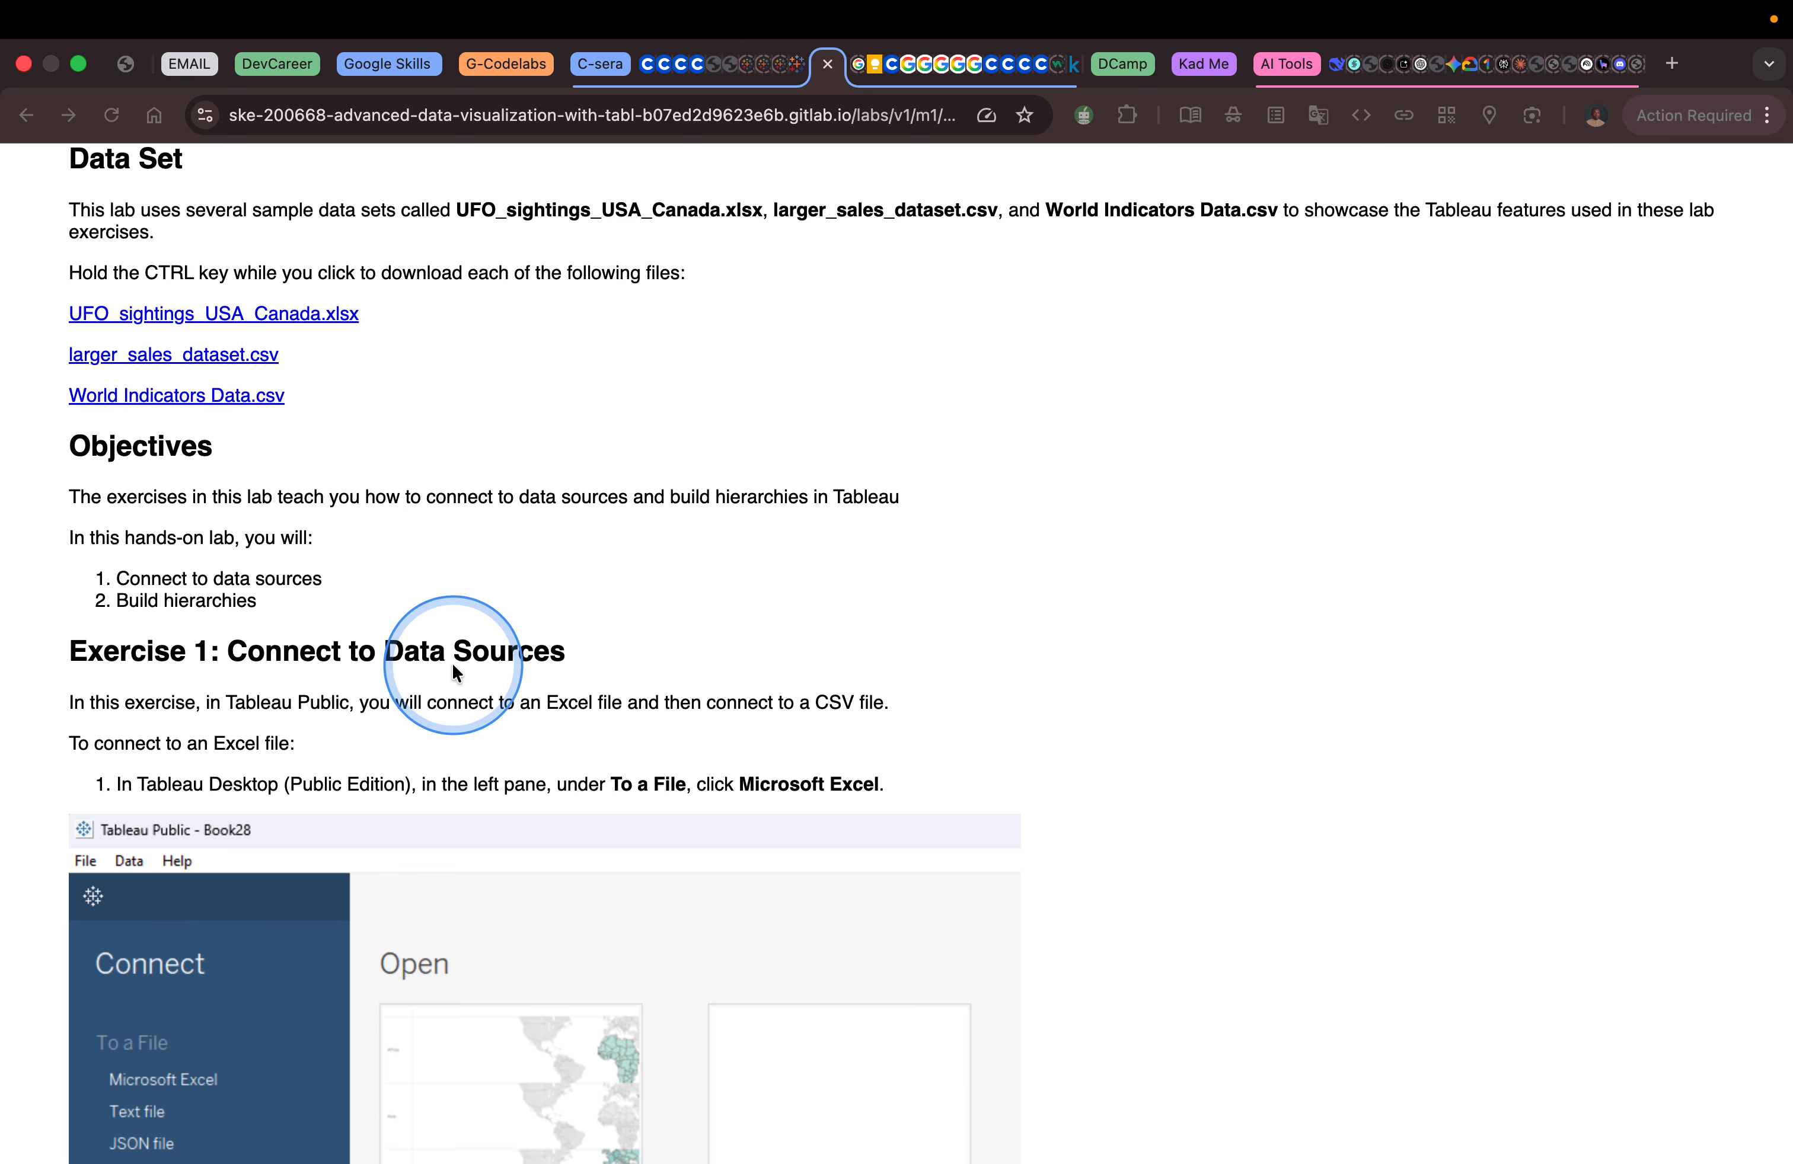
scroll(385, 784, down, 3)
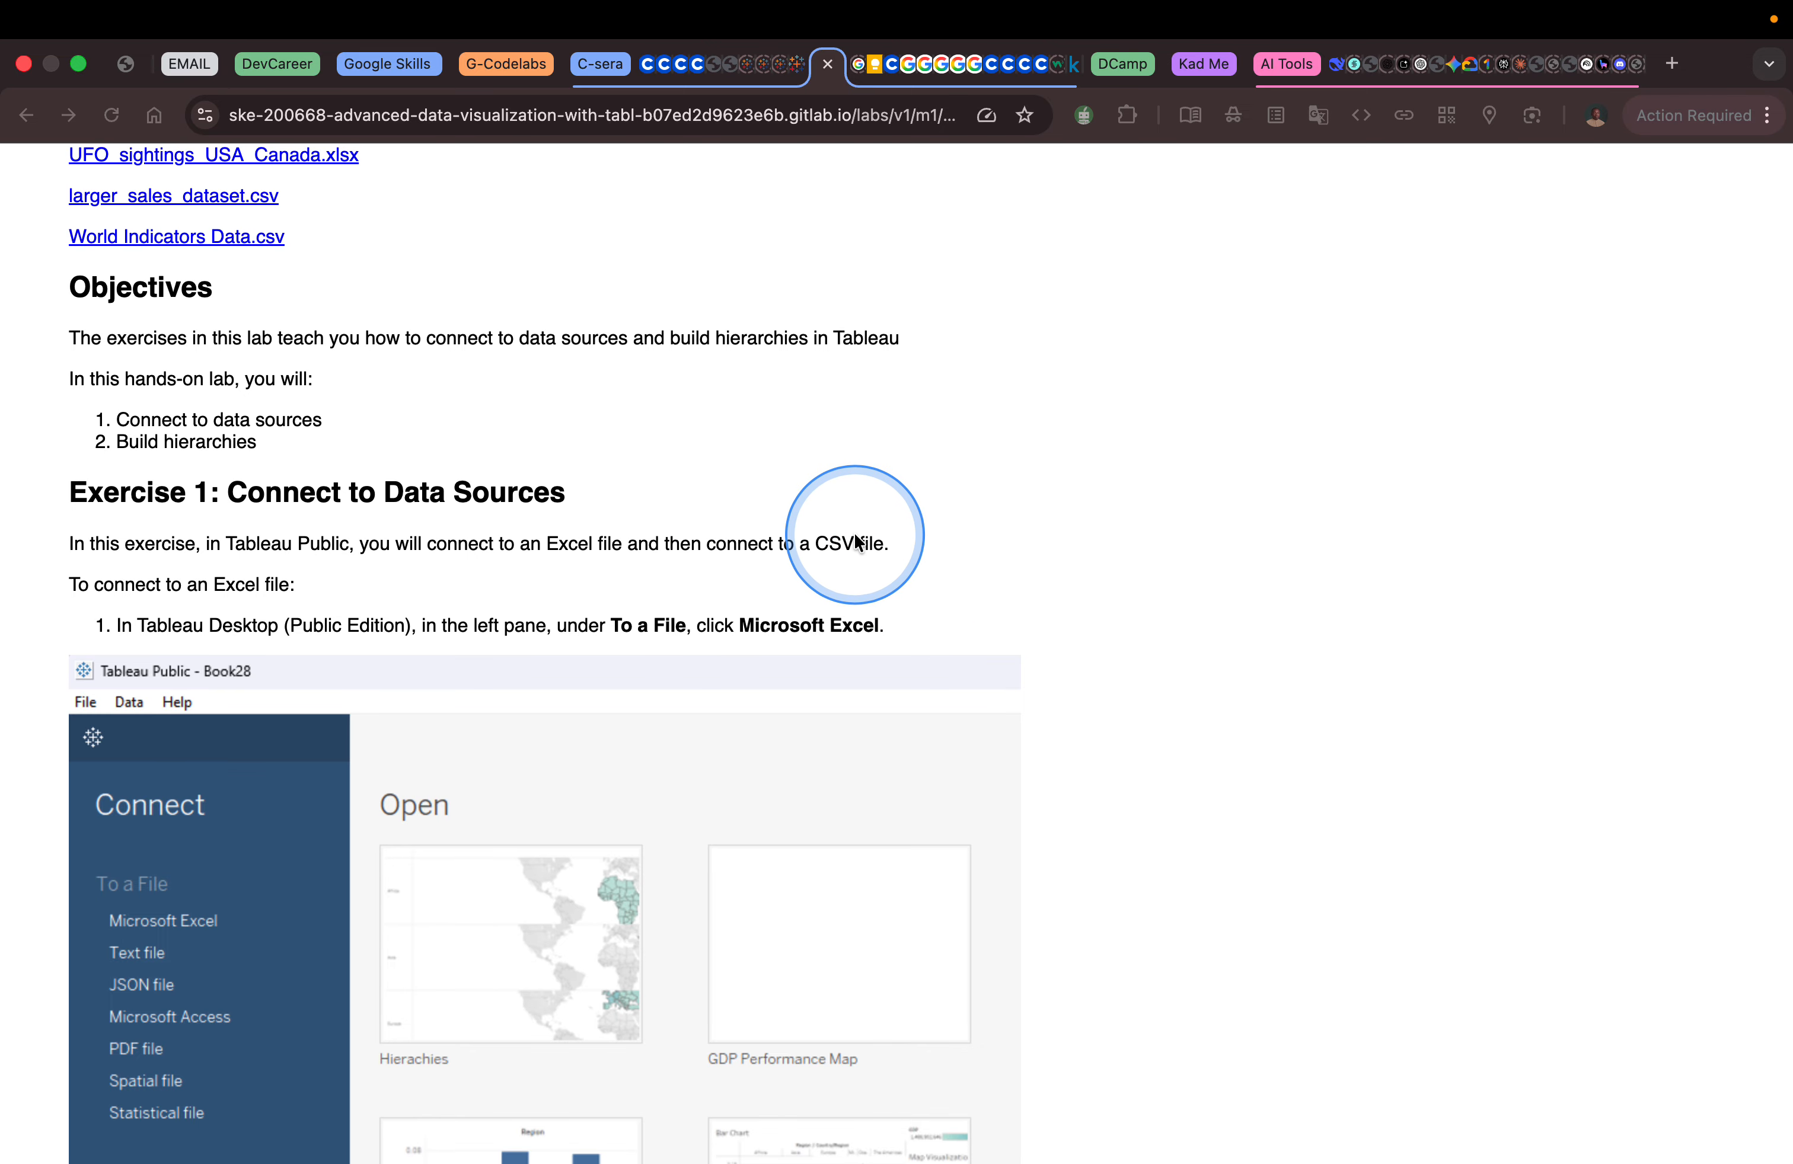
scroll(618, 544, up, 1)
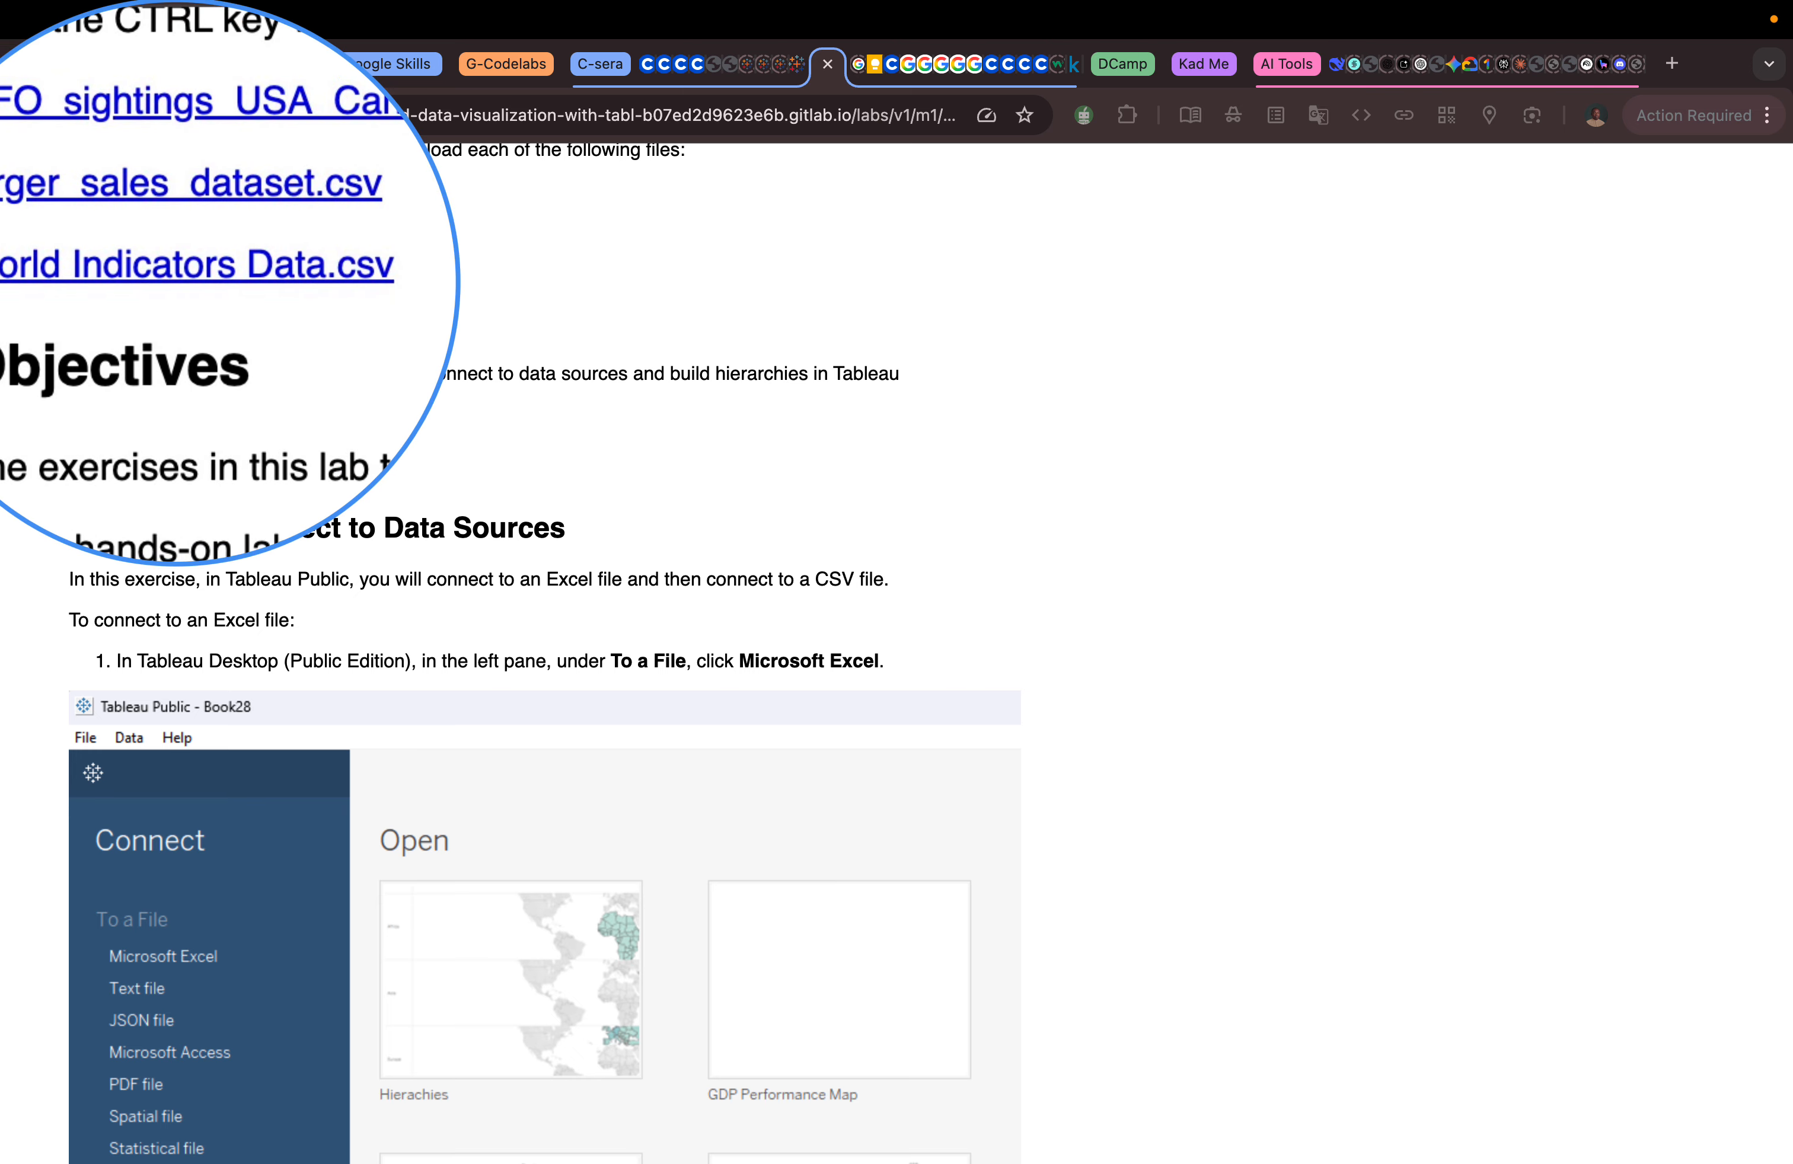
scroll(345, 641, down, 5)
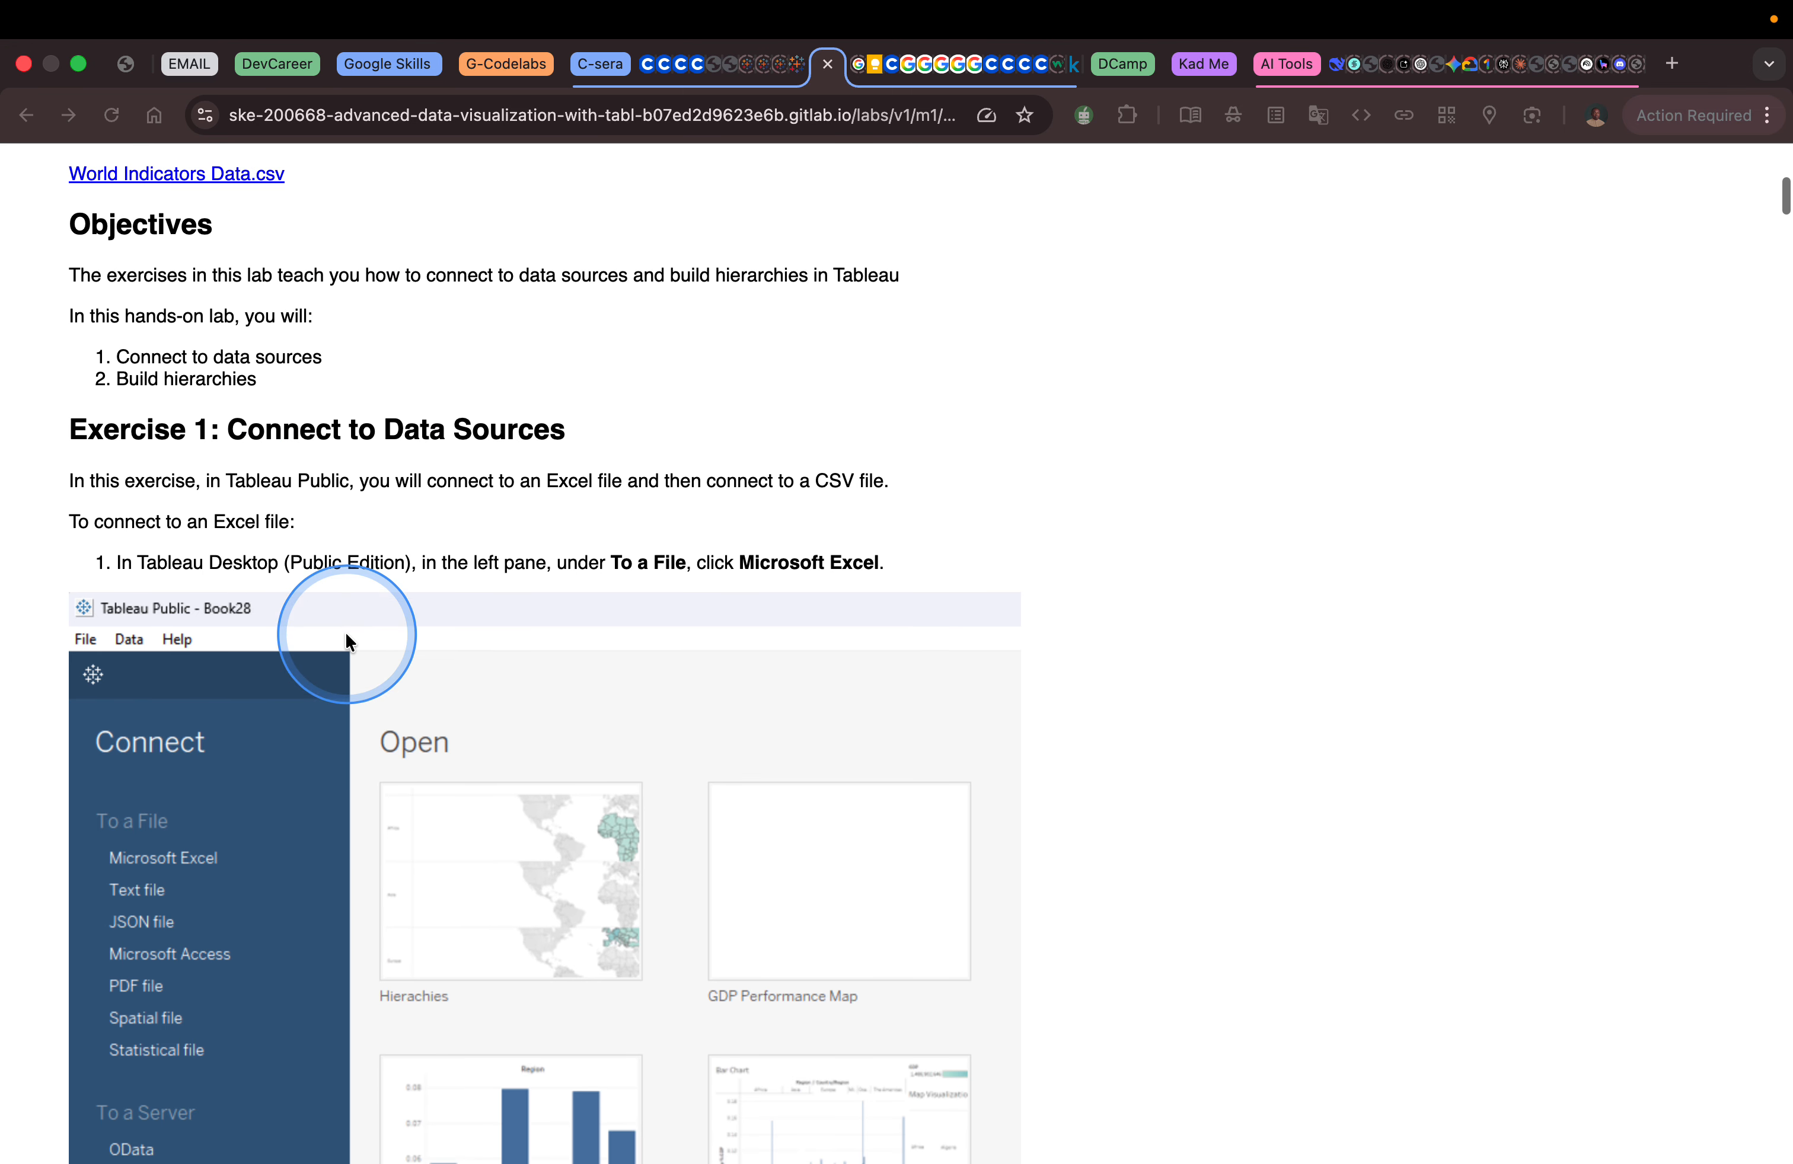
scroll(345, 641, down, 3)
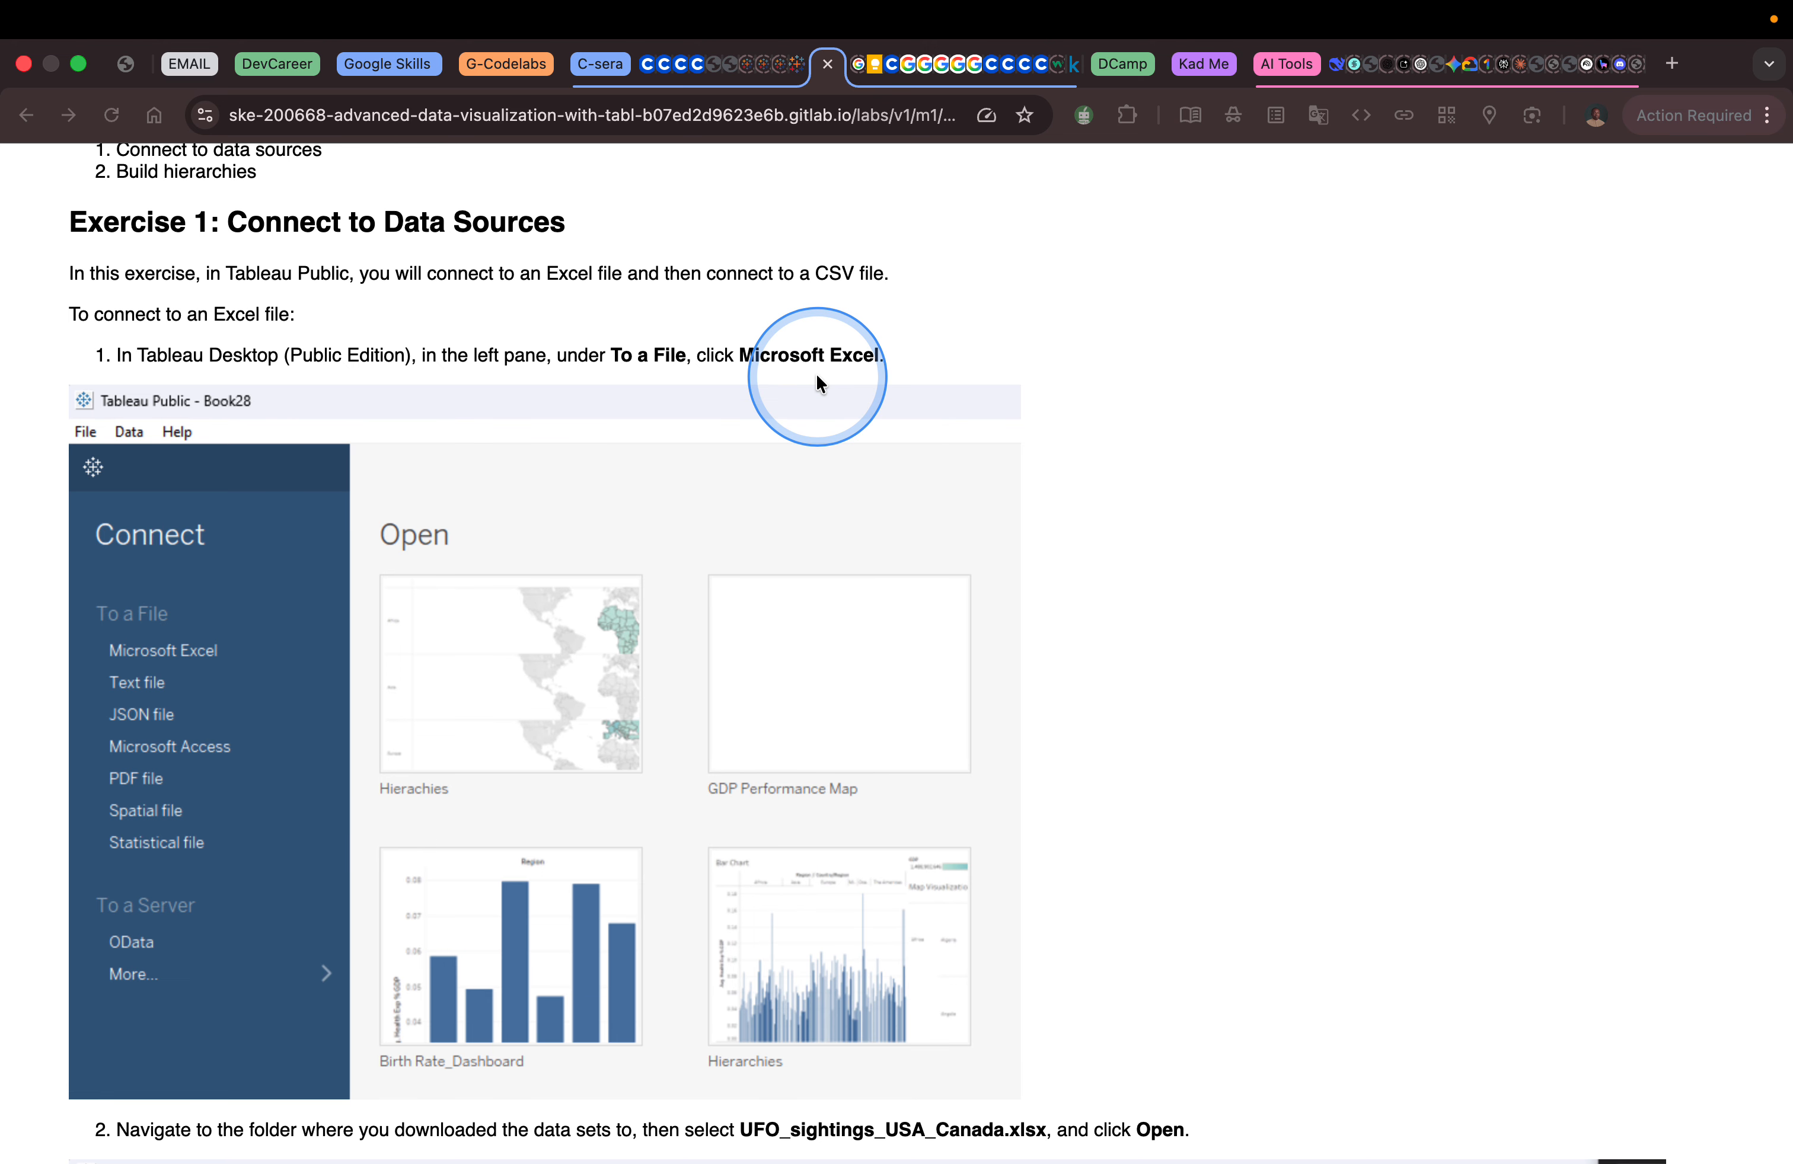
Switch to Tableau, start a Microsoft Excel file connection, and check the required workbook's name in the browser lab page.
key(ctrl+Right)
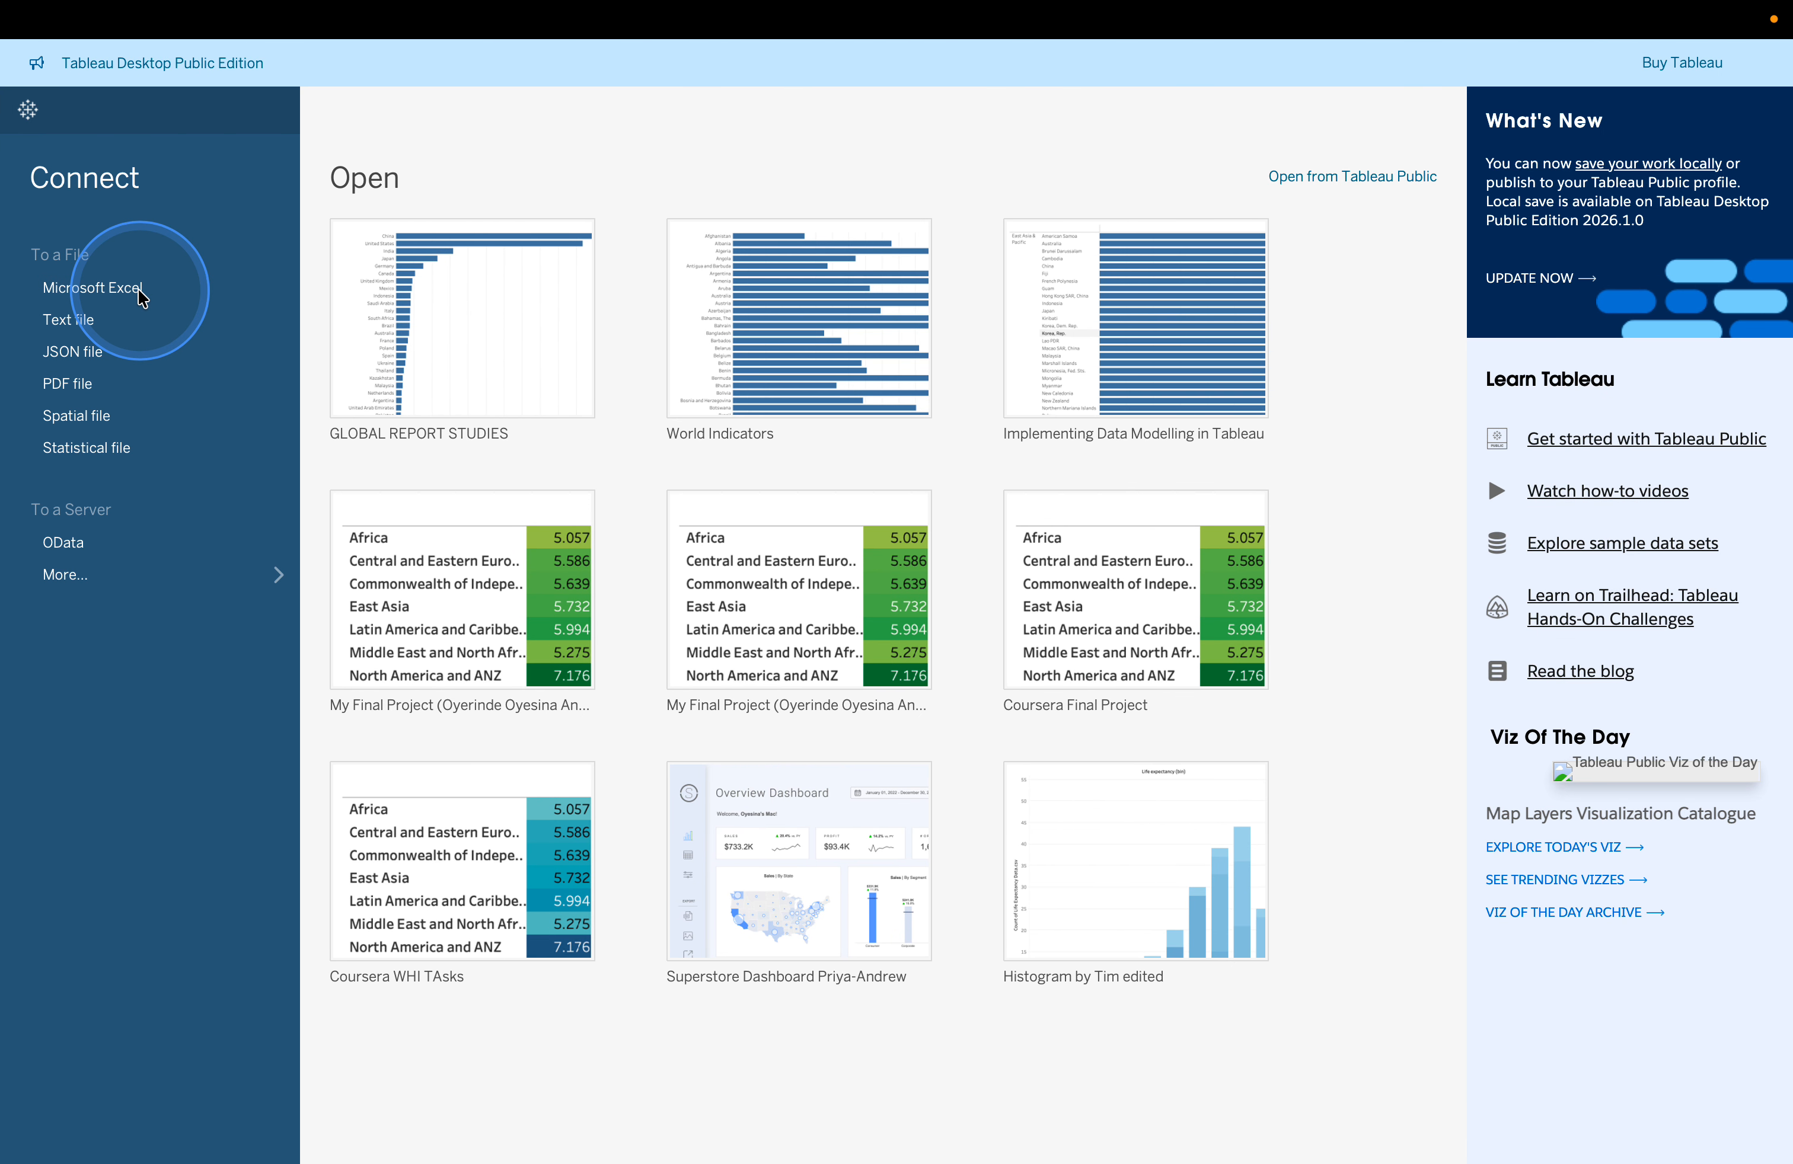
click(141, 297)
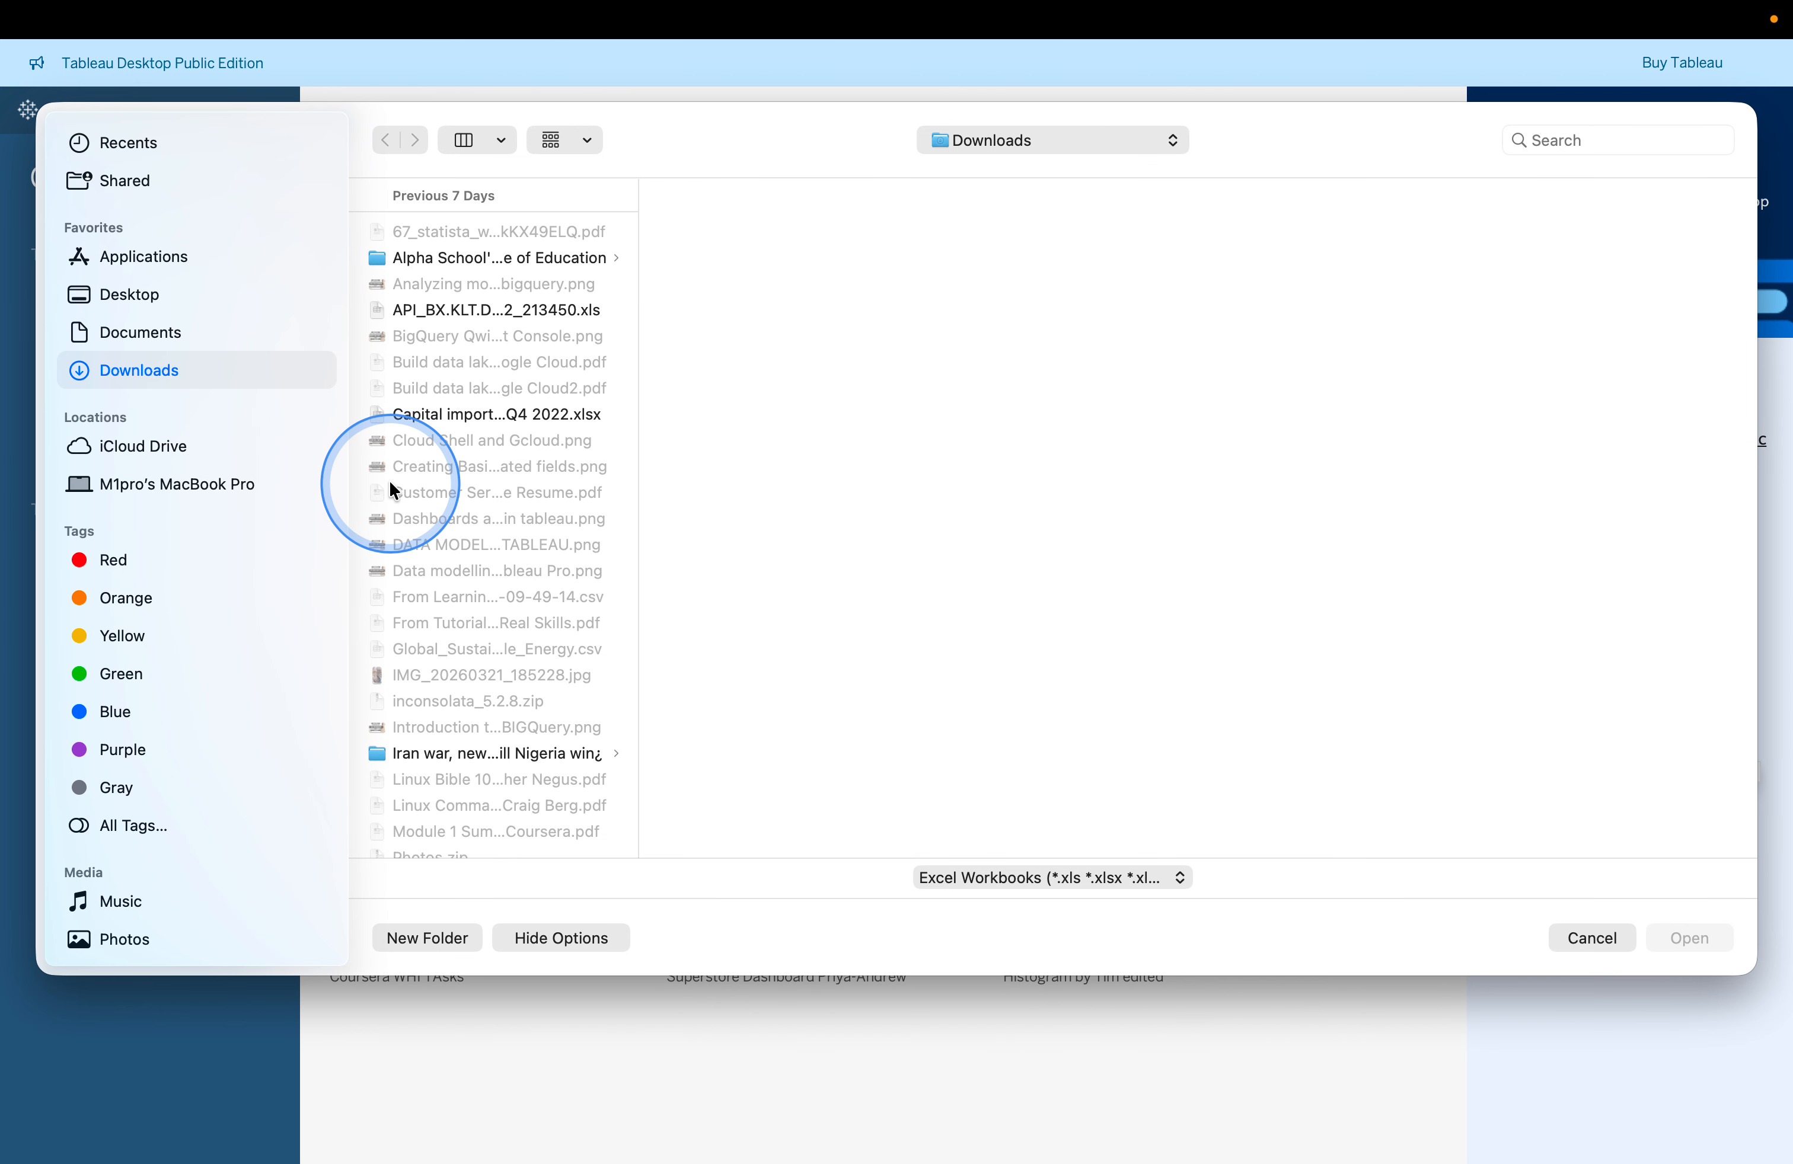
key(ctrl+Left)
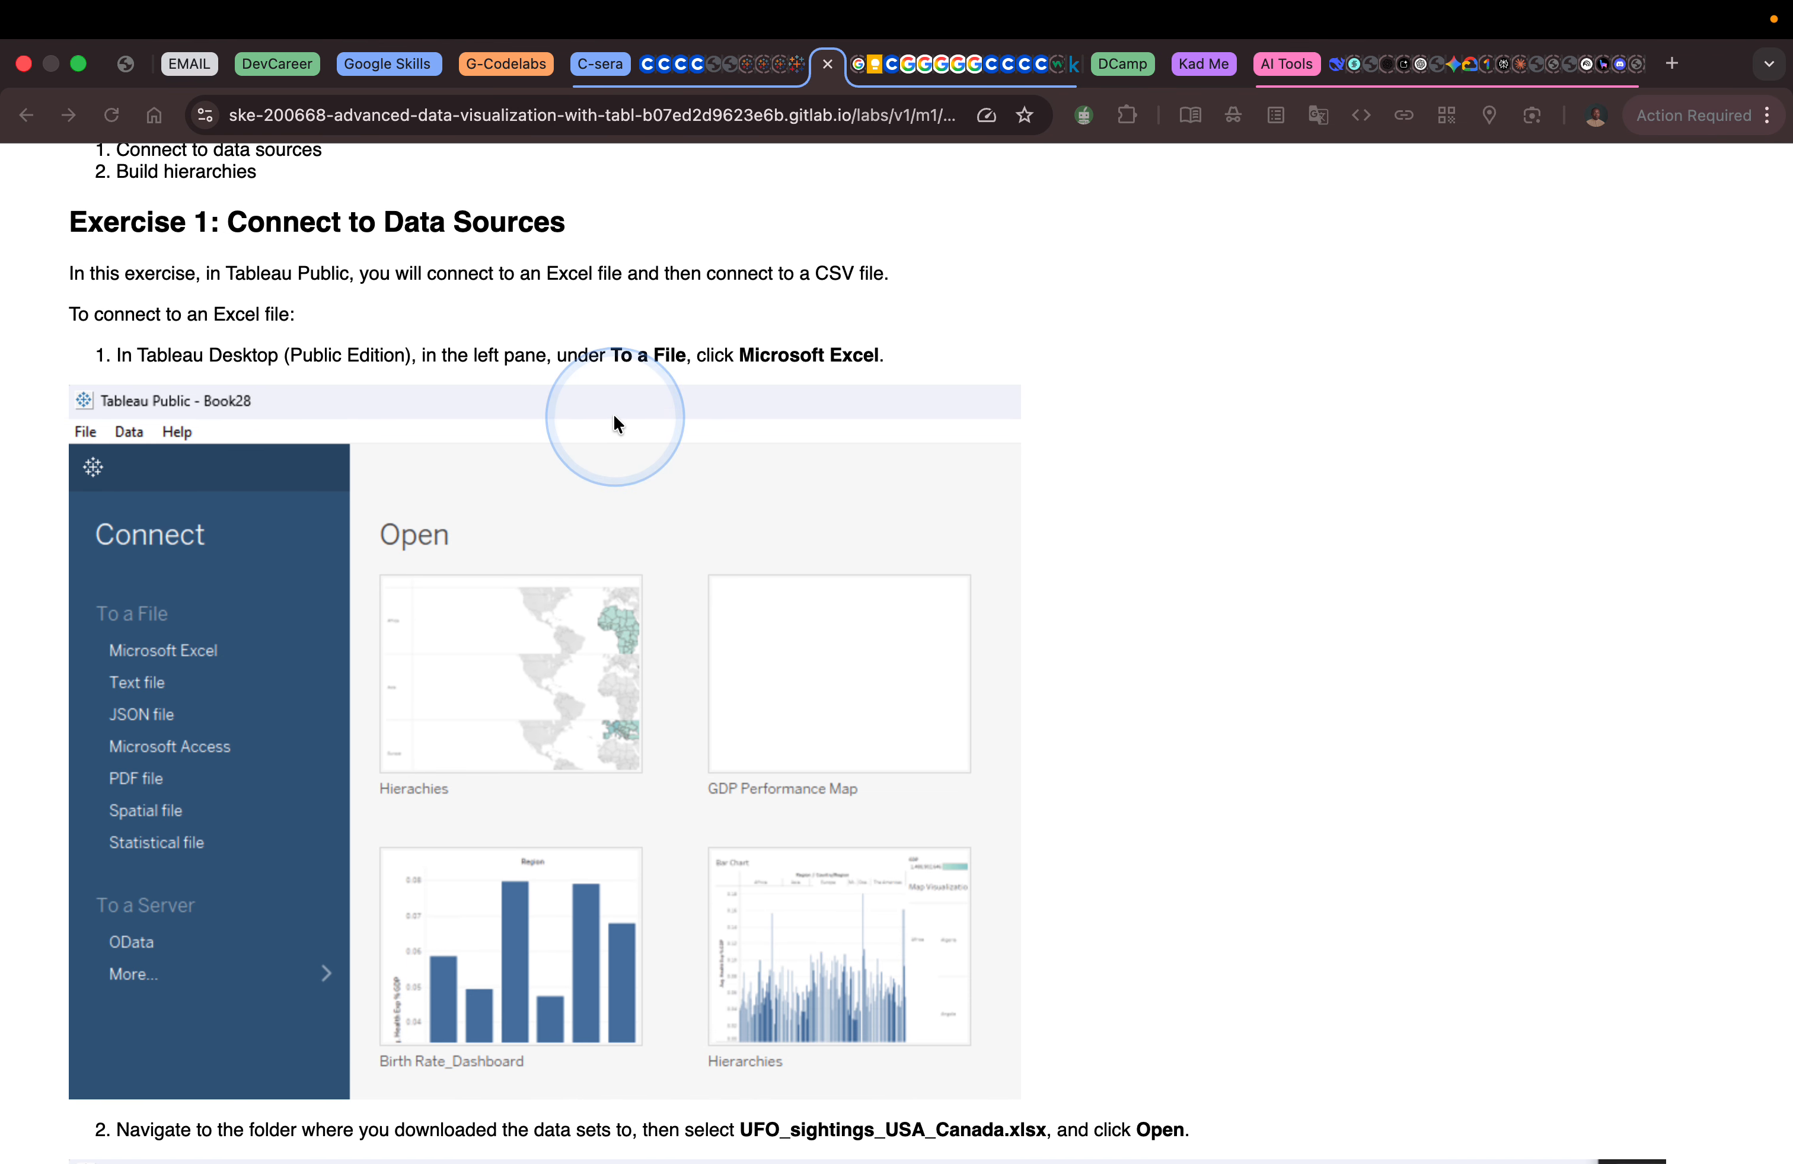
scroll(656, 422, up, 5)
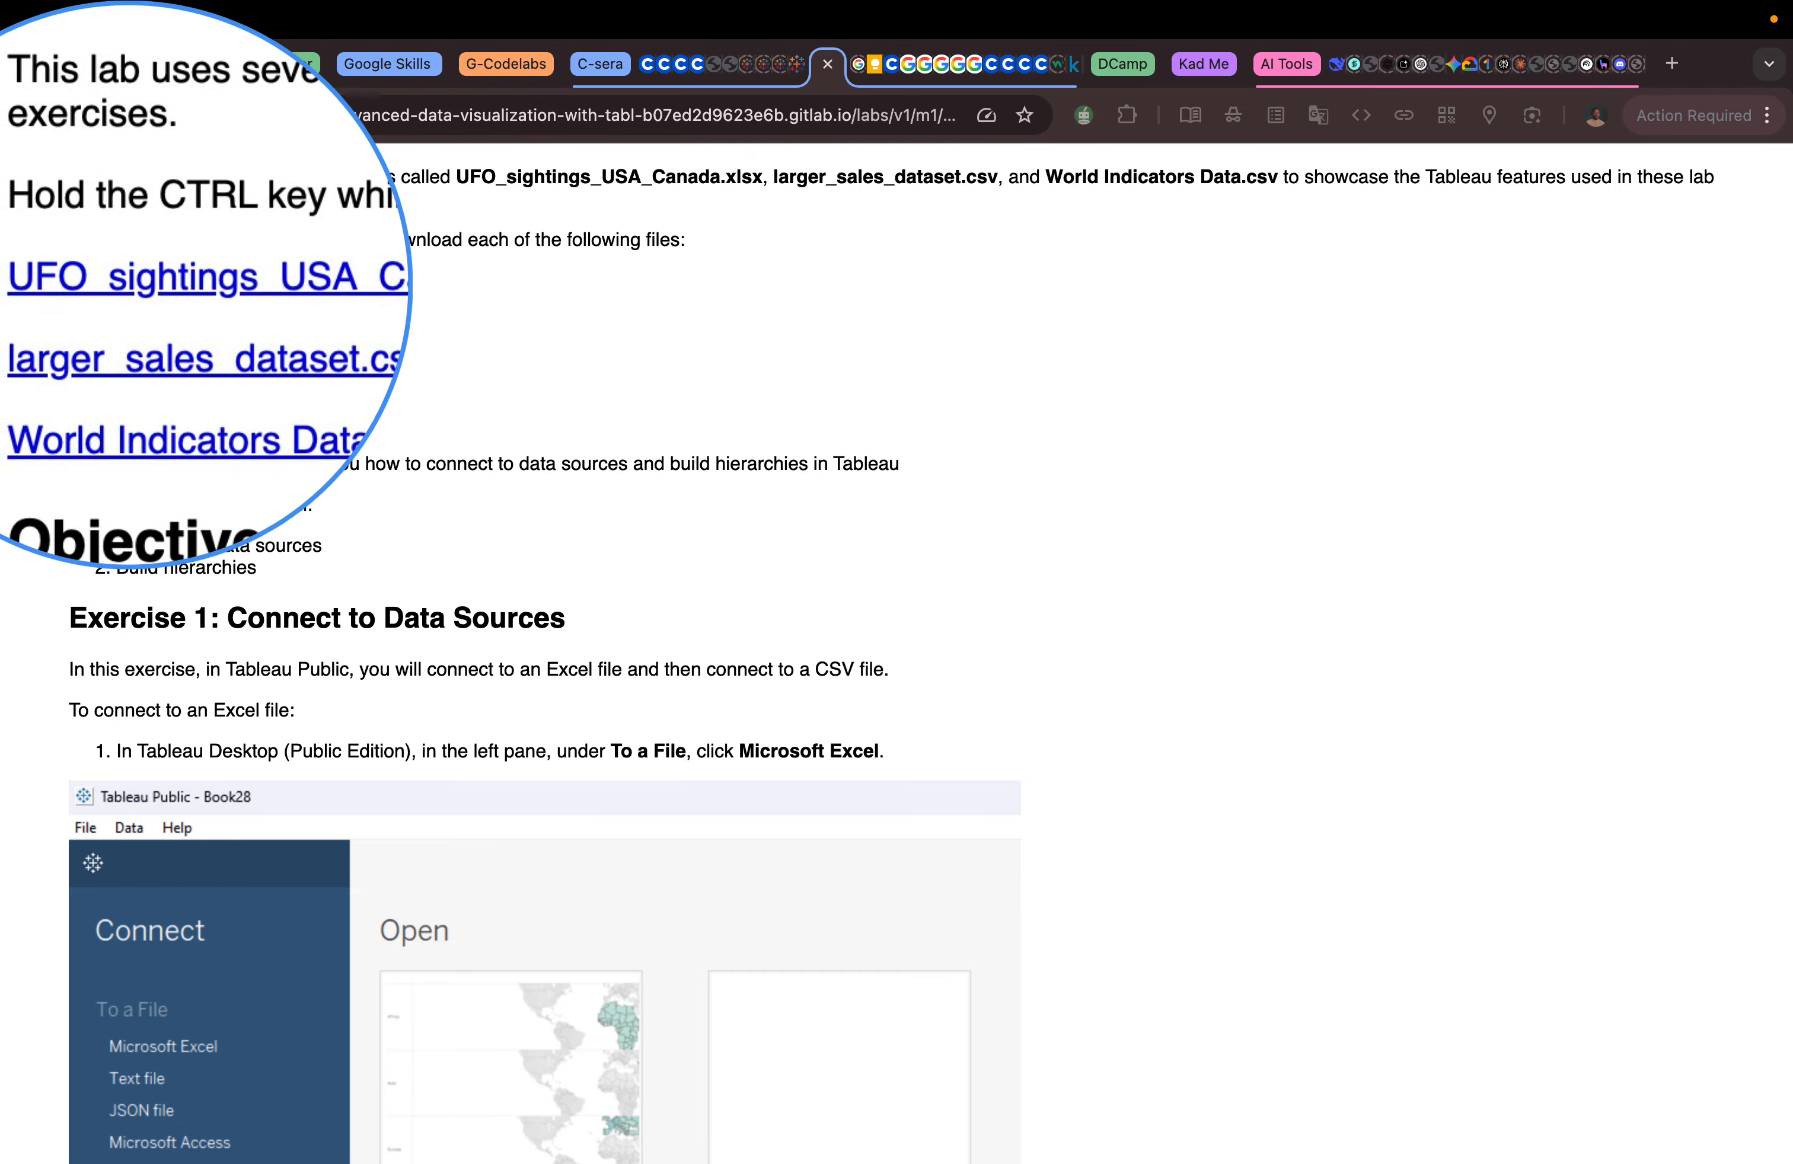
Return to Tableau and connect to the workbook UFO_sightings_USA_Canada.xlsx from the Downloads folder.
key(ctrl+Right)
scroll(558, 534, down, 2)
scroll(591, 529, down, 10)
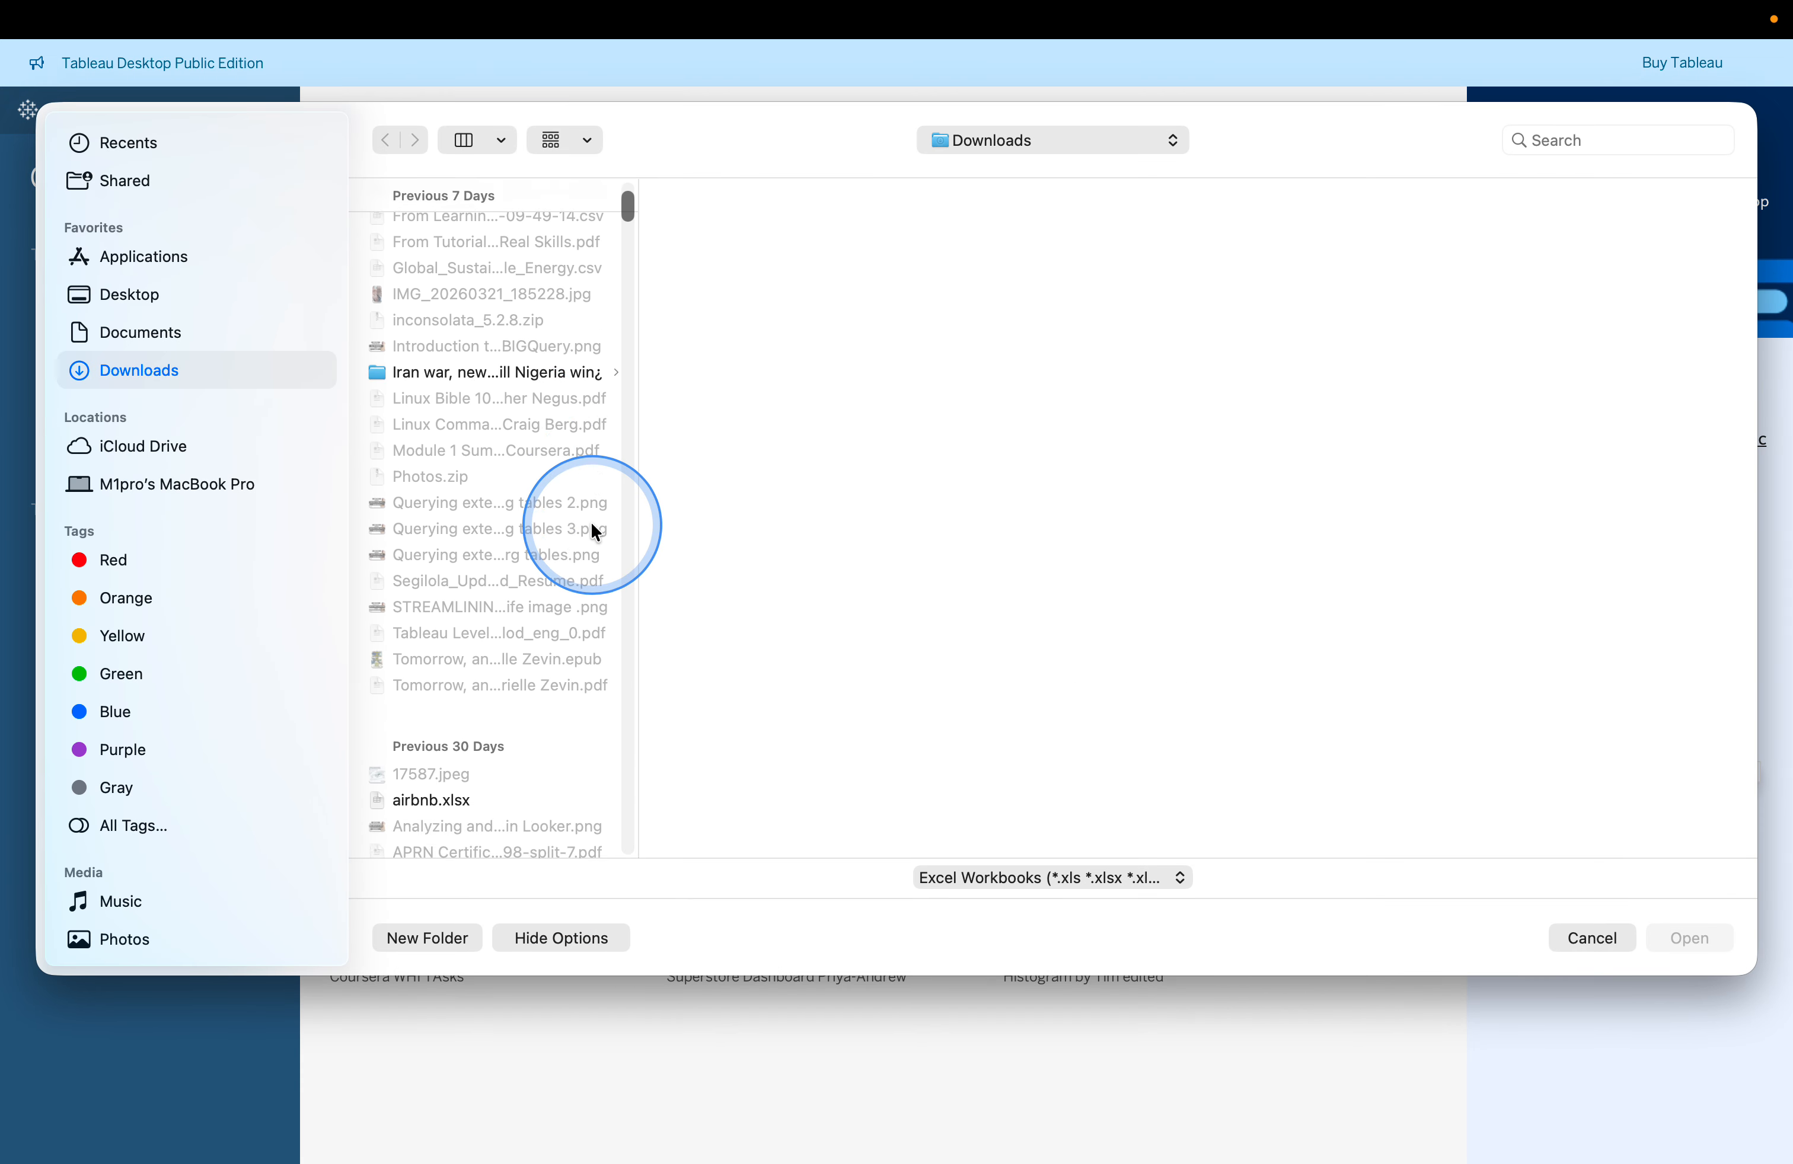
scroll(591, 530, down, 15)
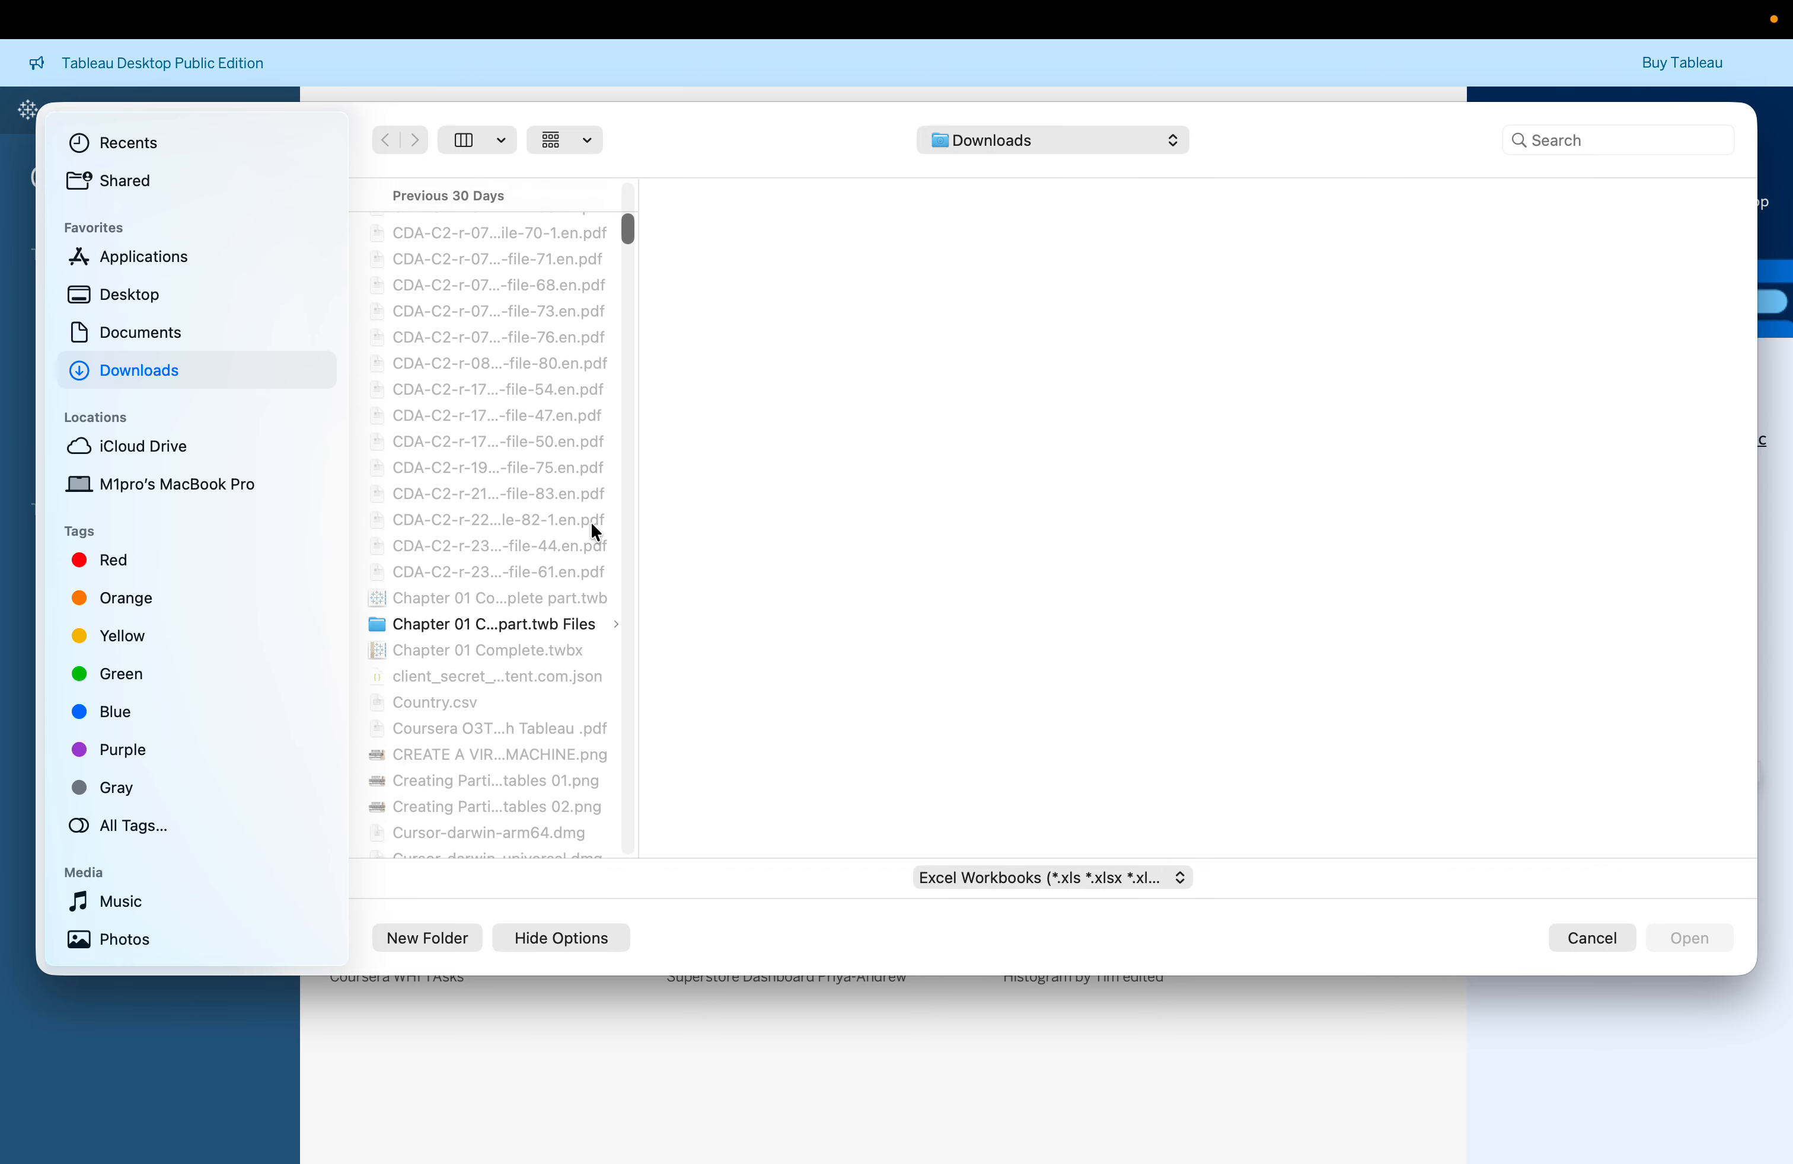
scroll(594, 532, down, 15)
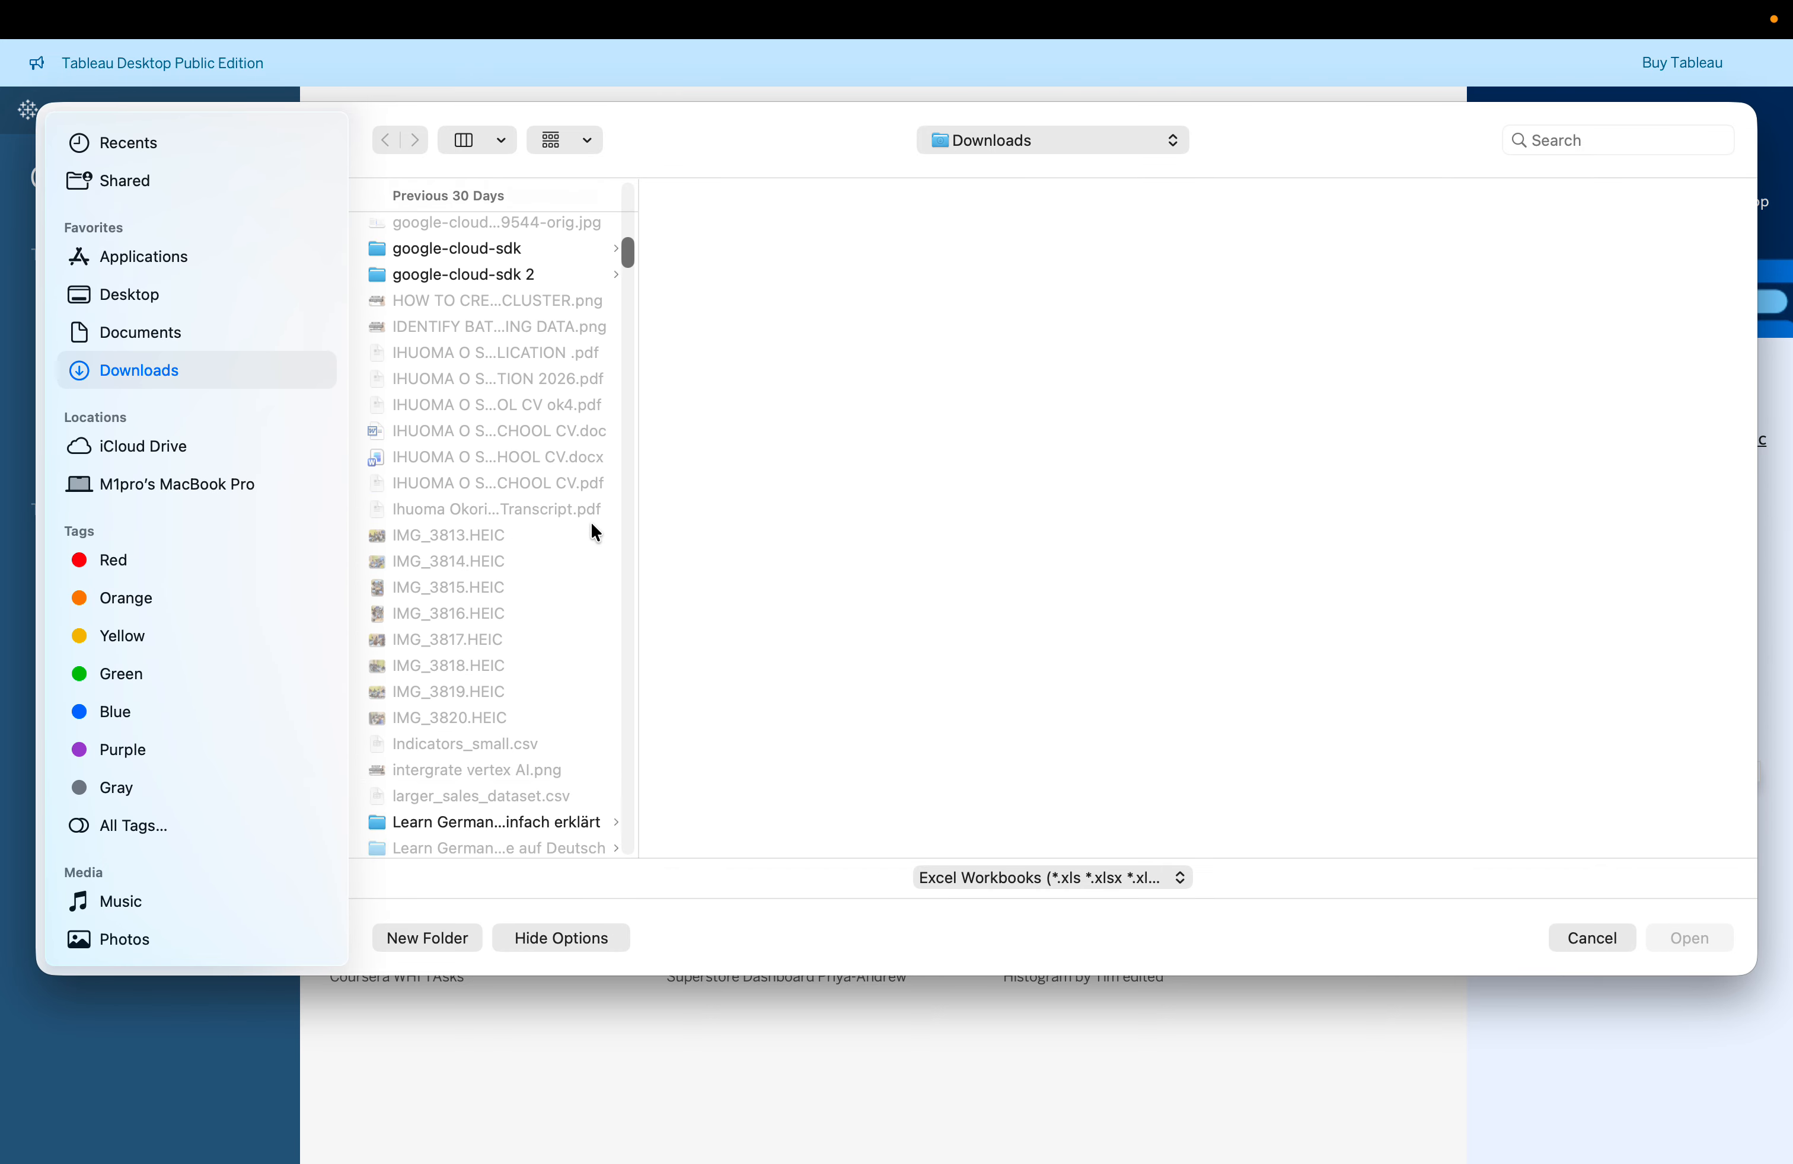
scroll(592, 531, down, 15)
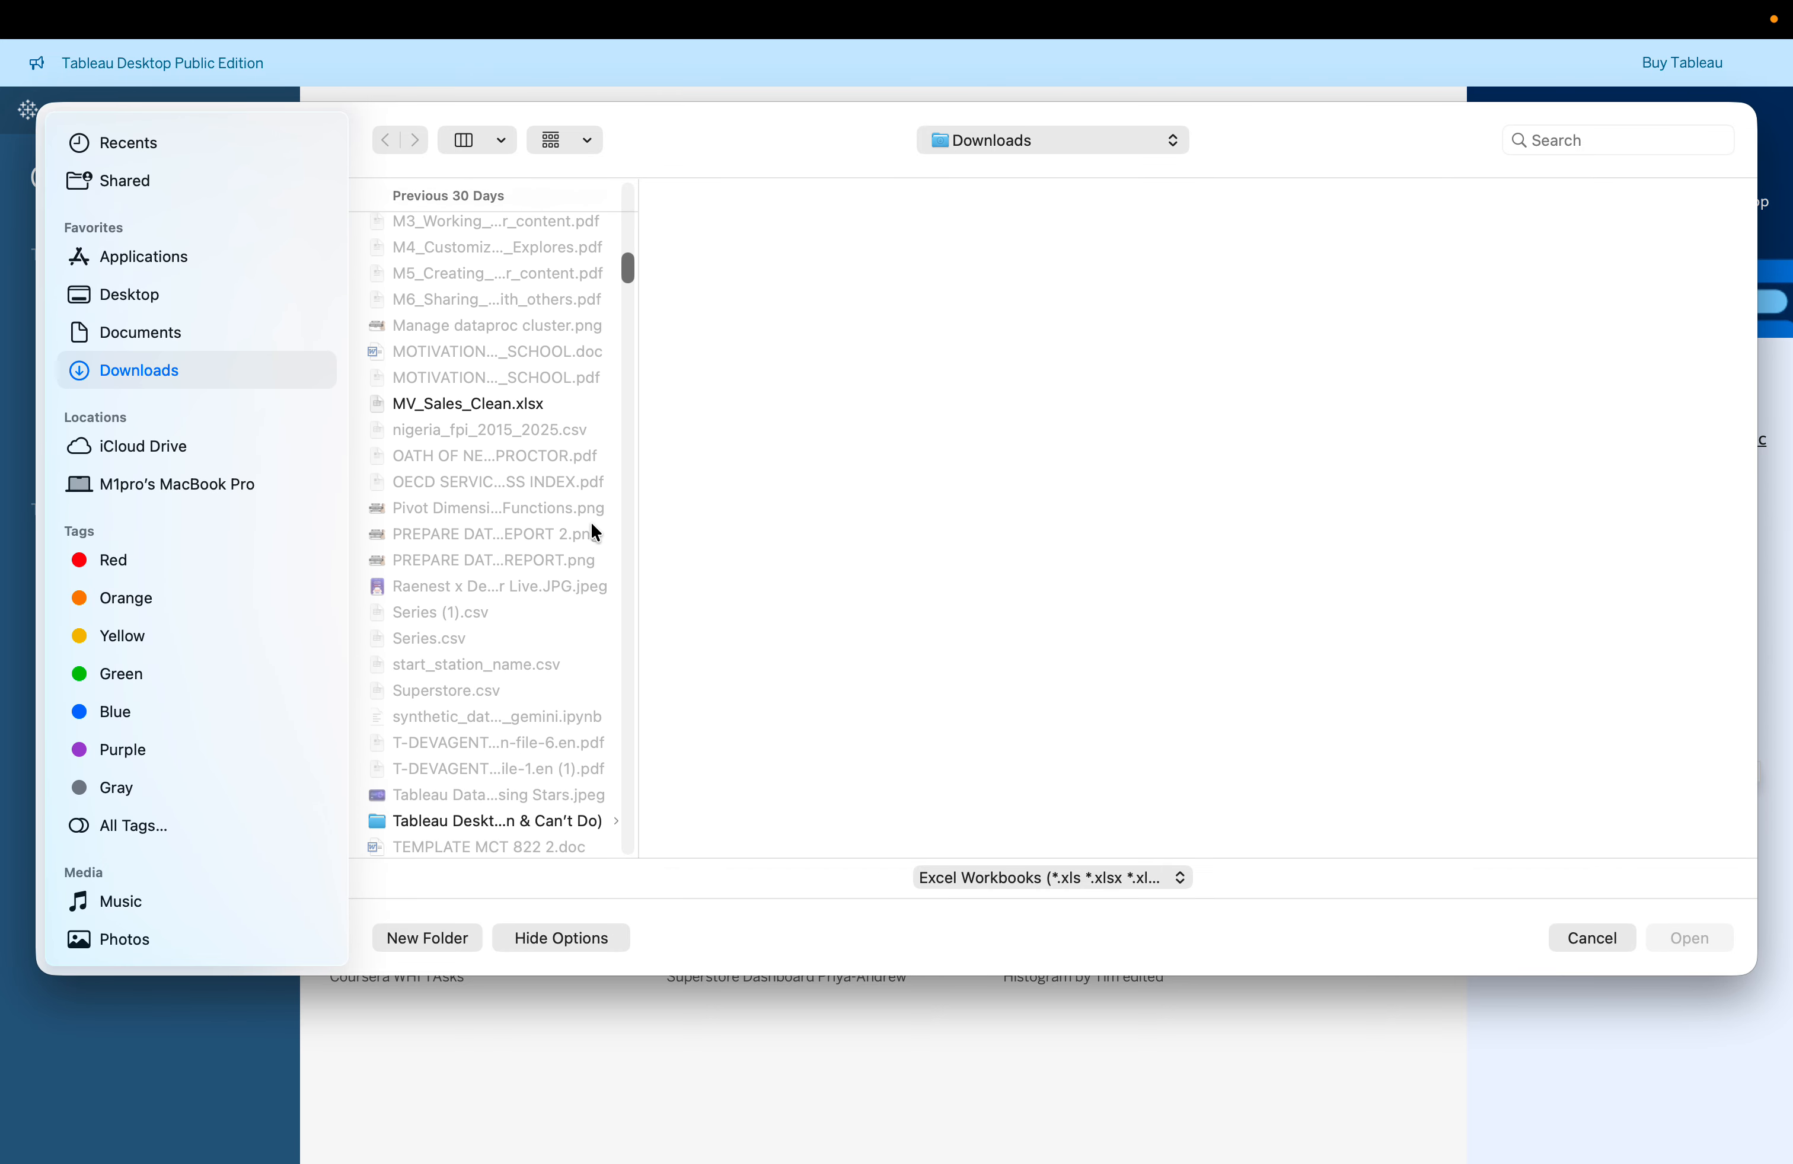
scroll(591, 521, down, 5)
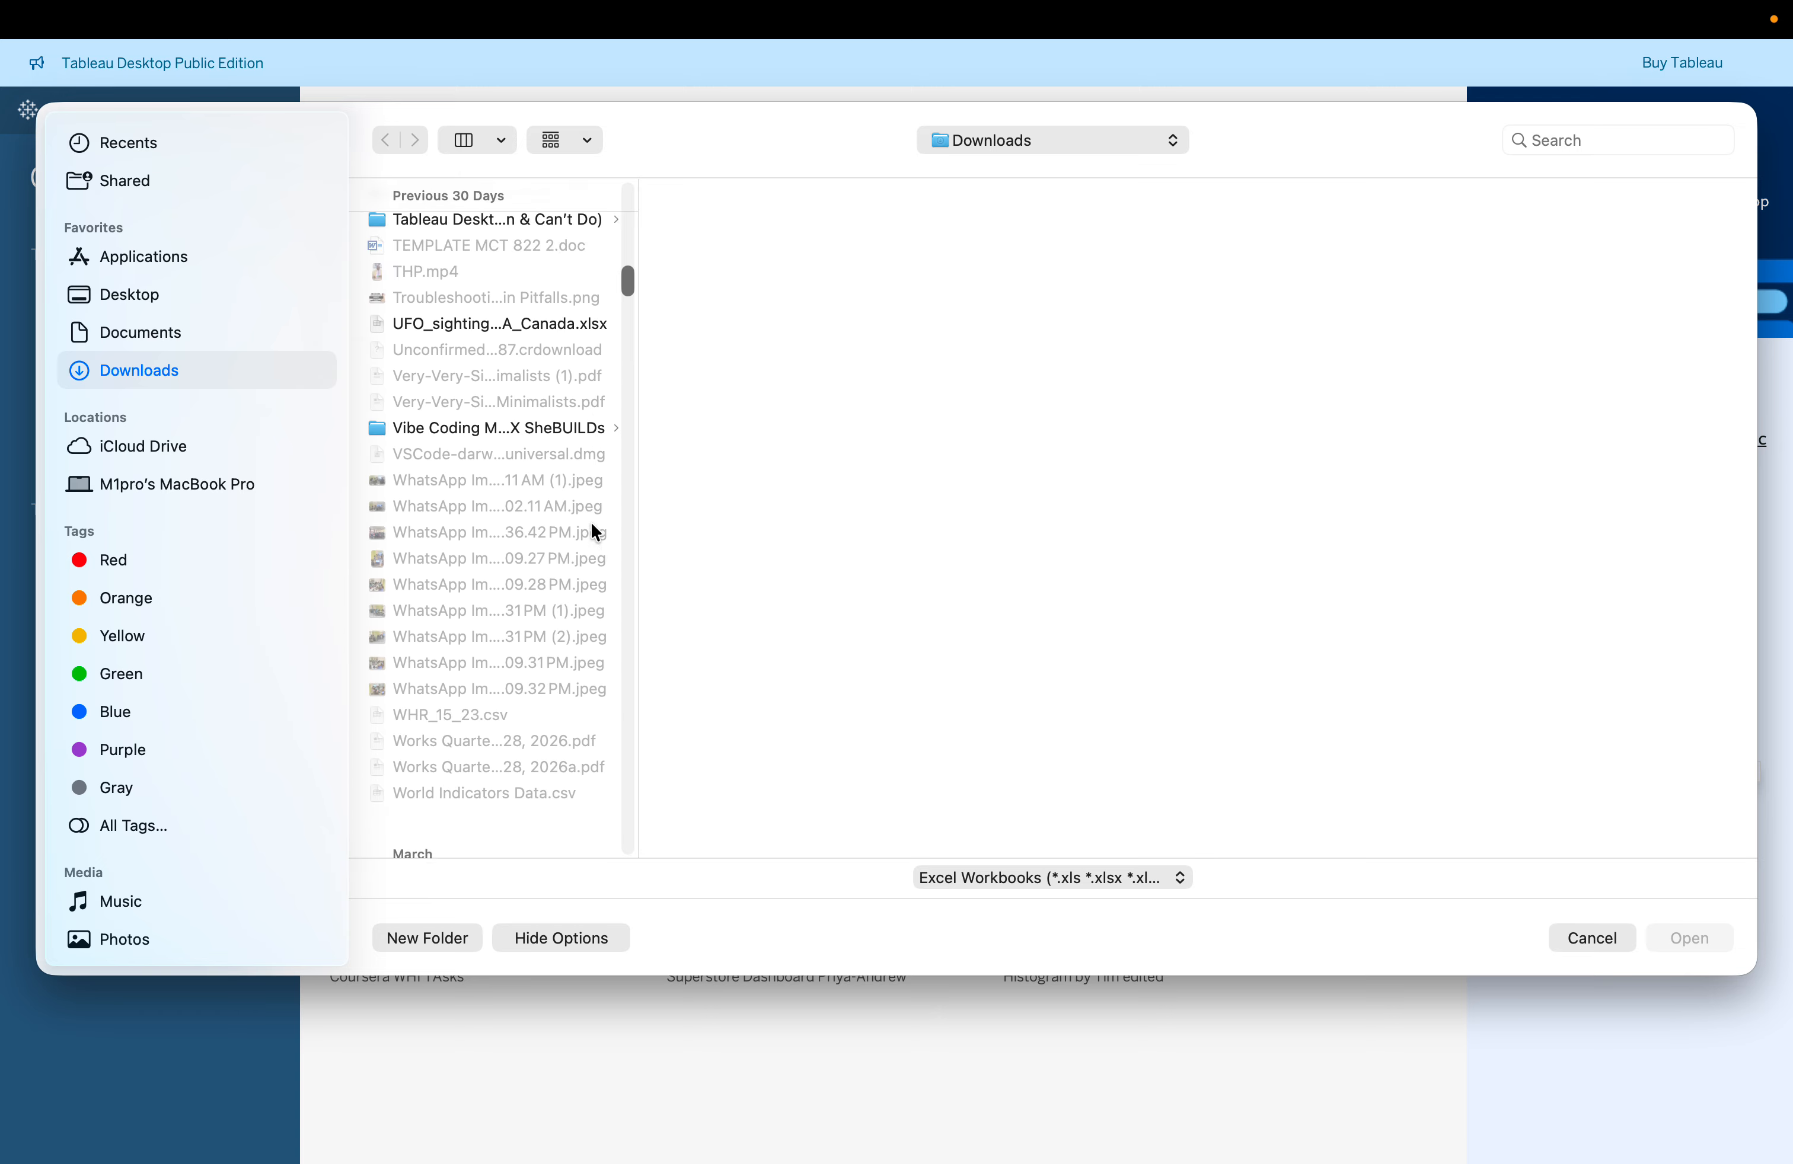
click(507, 367)
click(1684, 938)
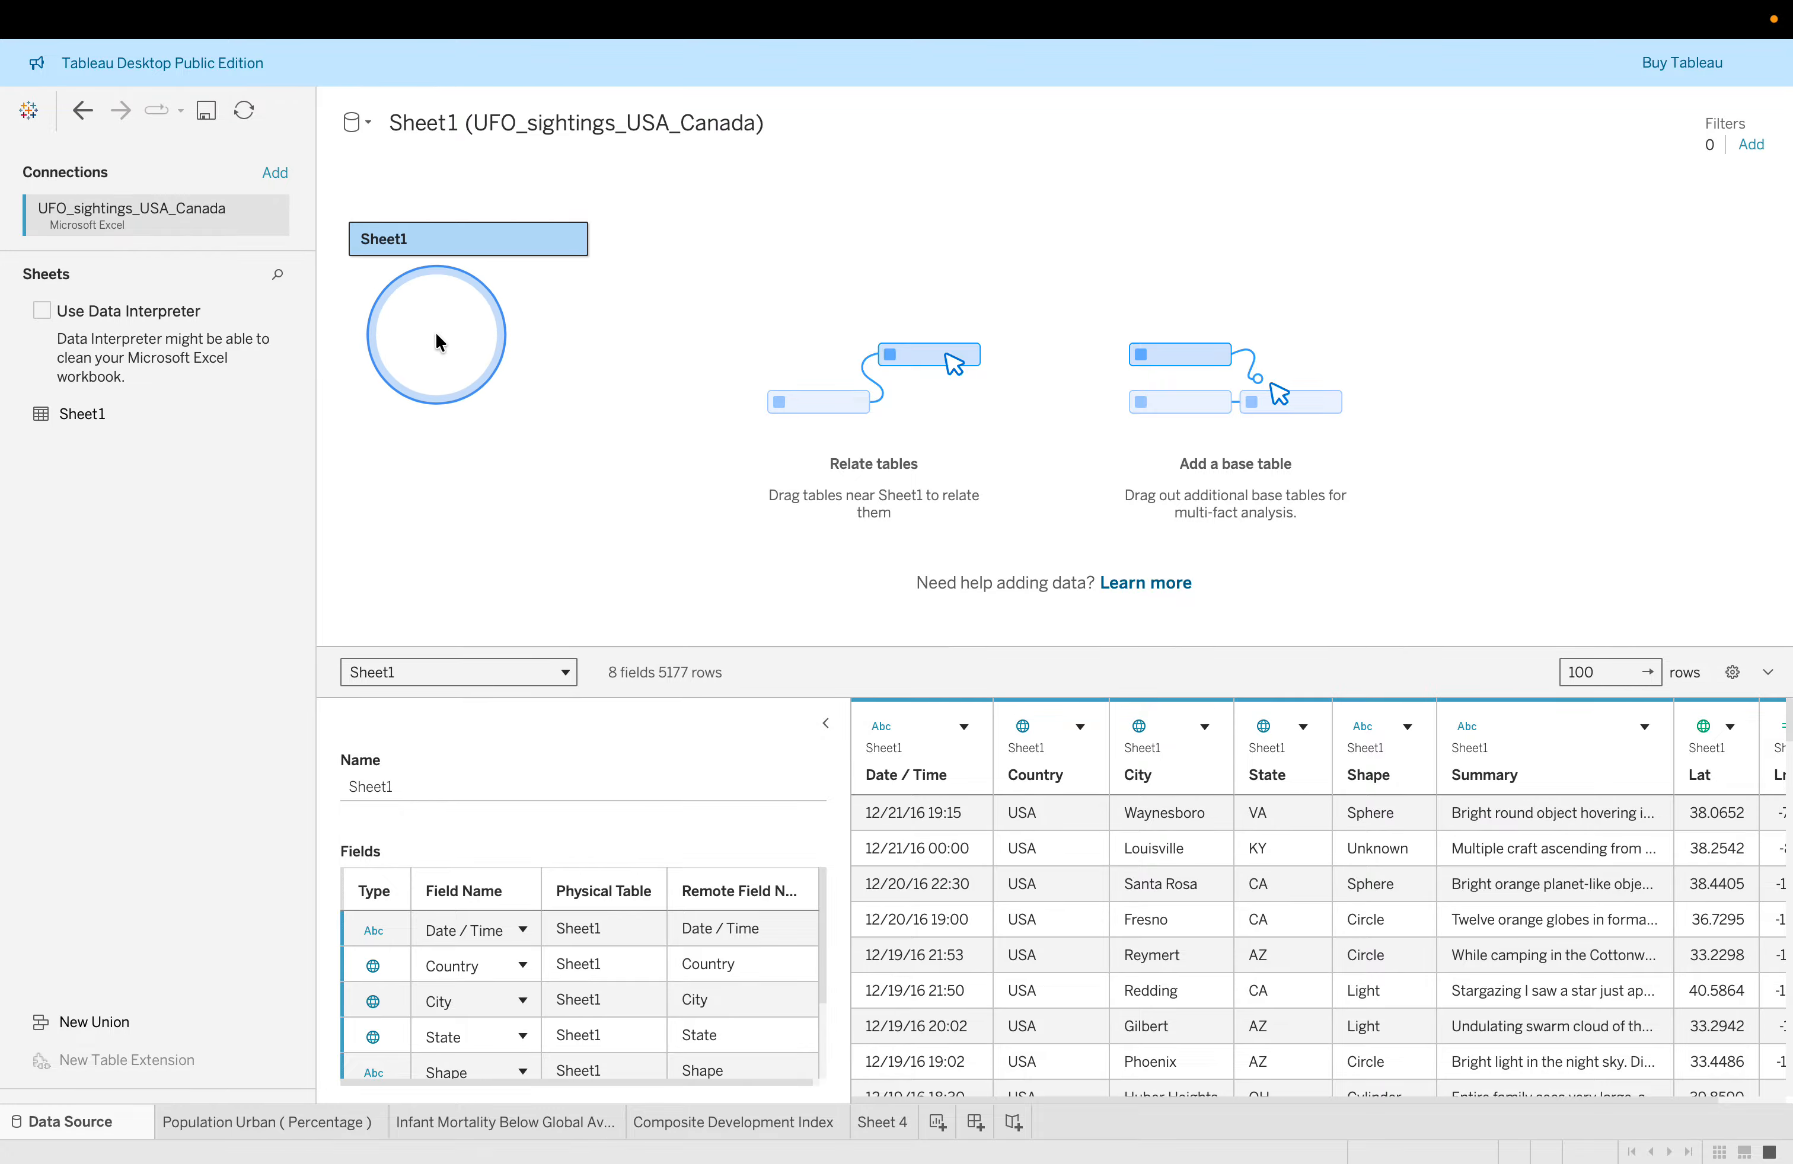
Compare the connected data source in Tableau with lab step 2 and read steps 3 and 4 on selecting and widening the Summary column.
key(ctrl+Left)
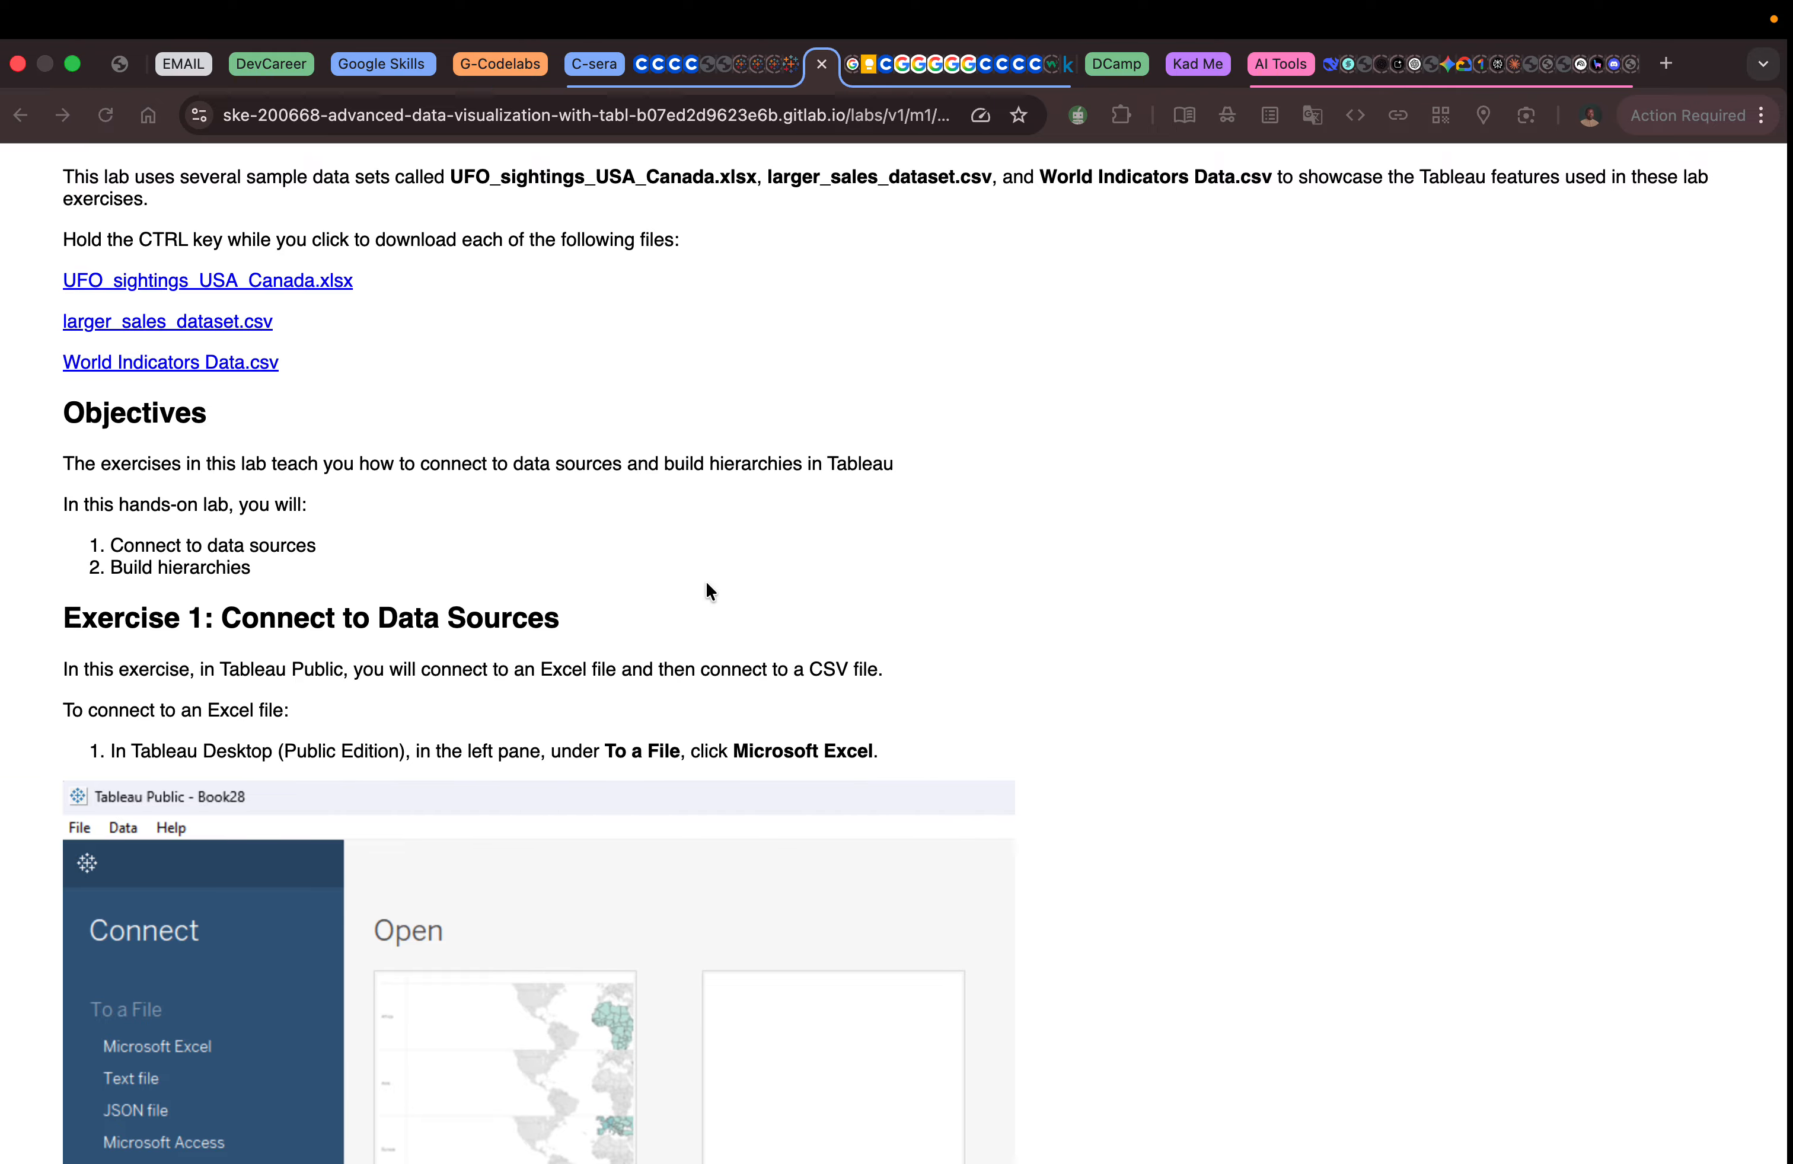
scroll(706, 583, down, 15)
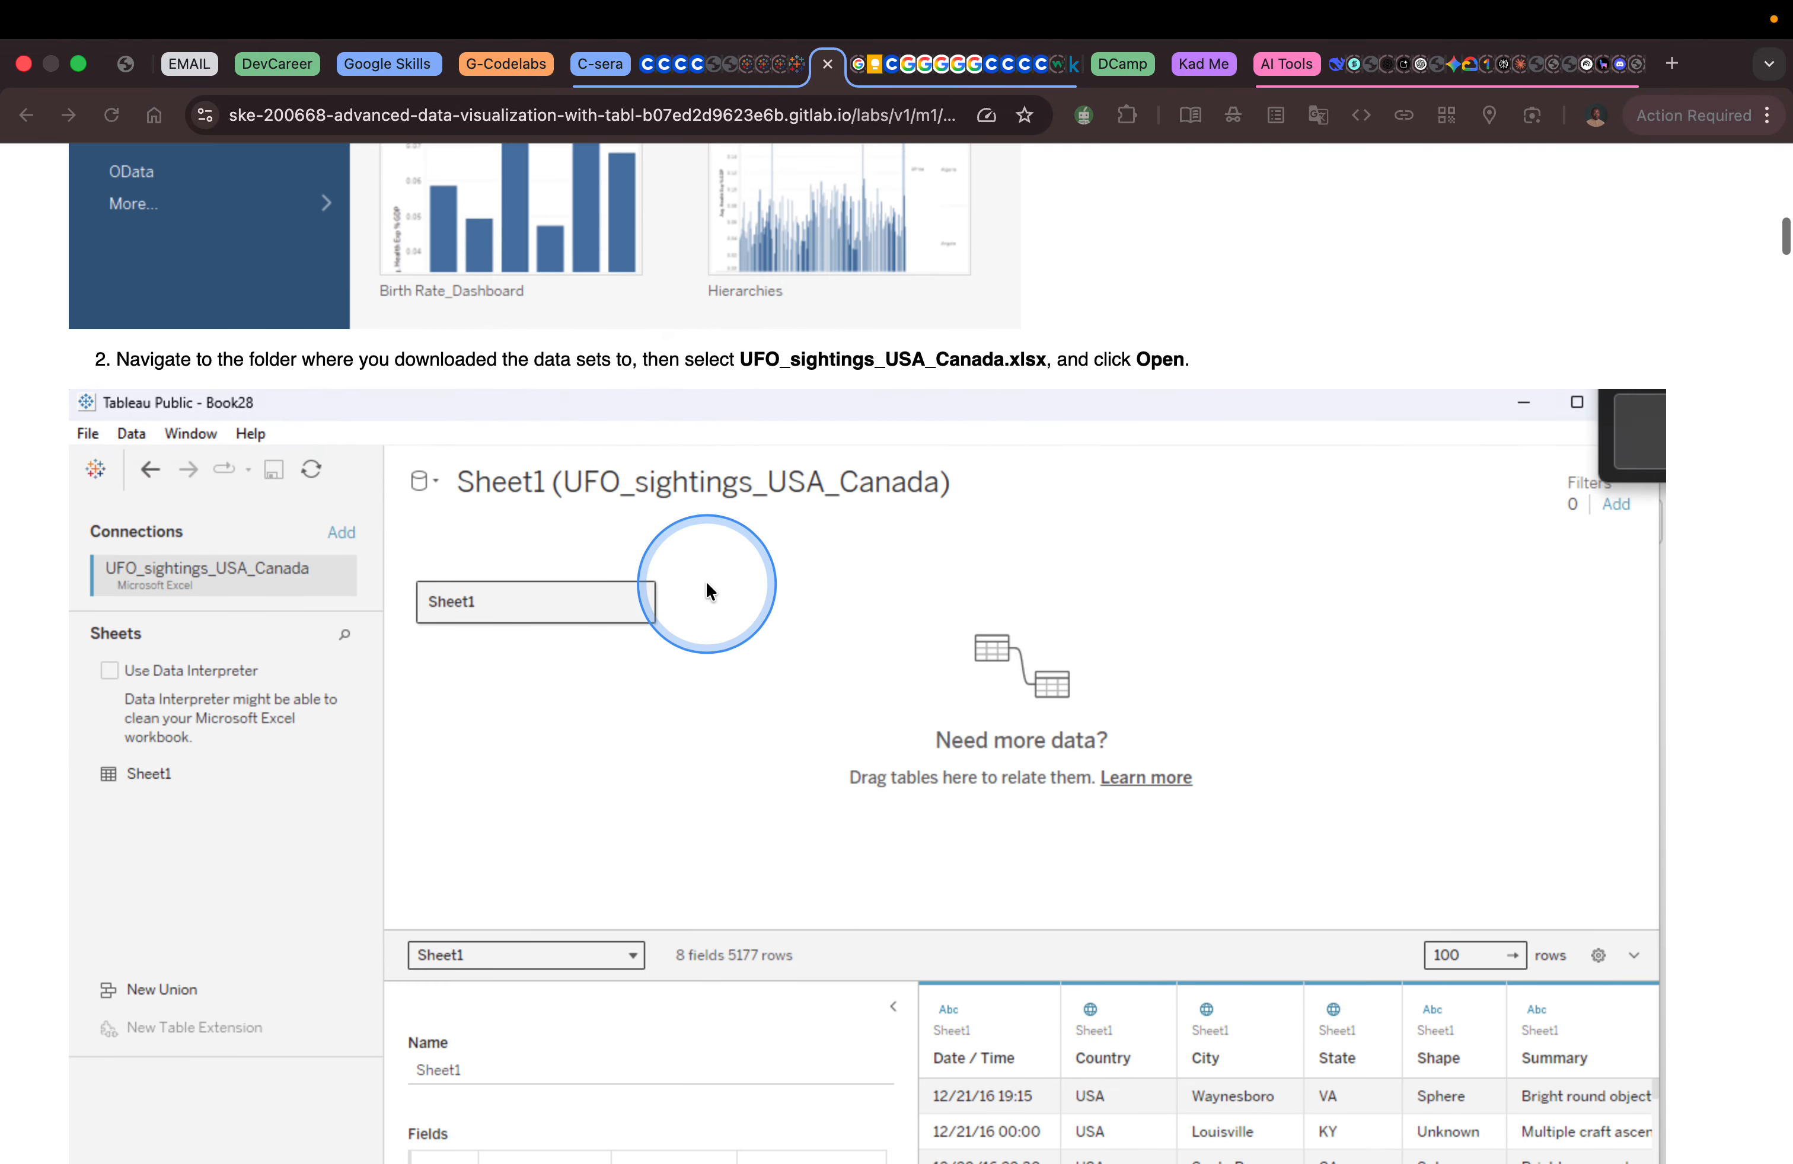
scroll(706, 591, down, 5)
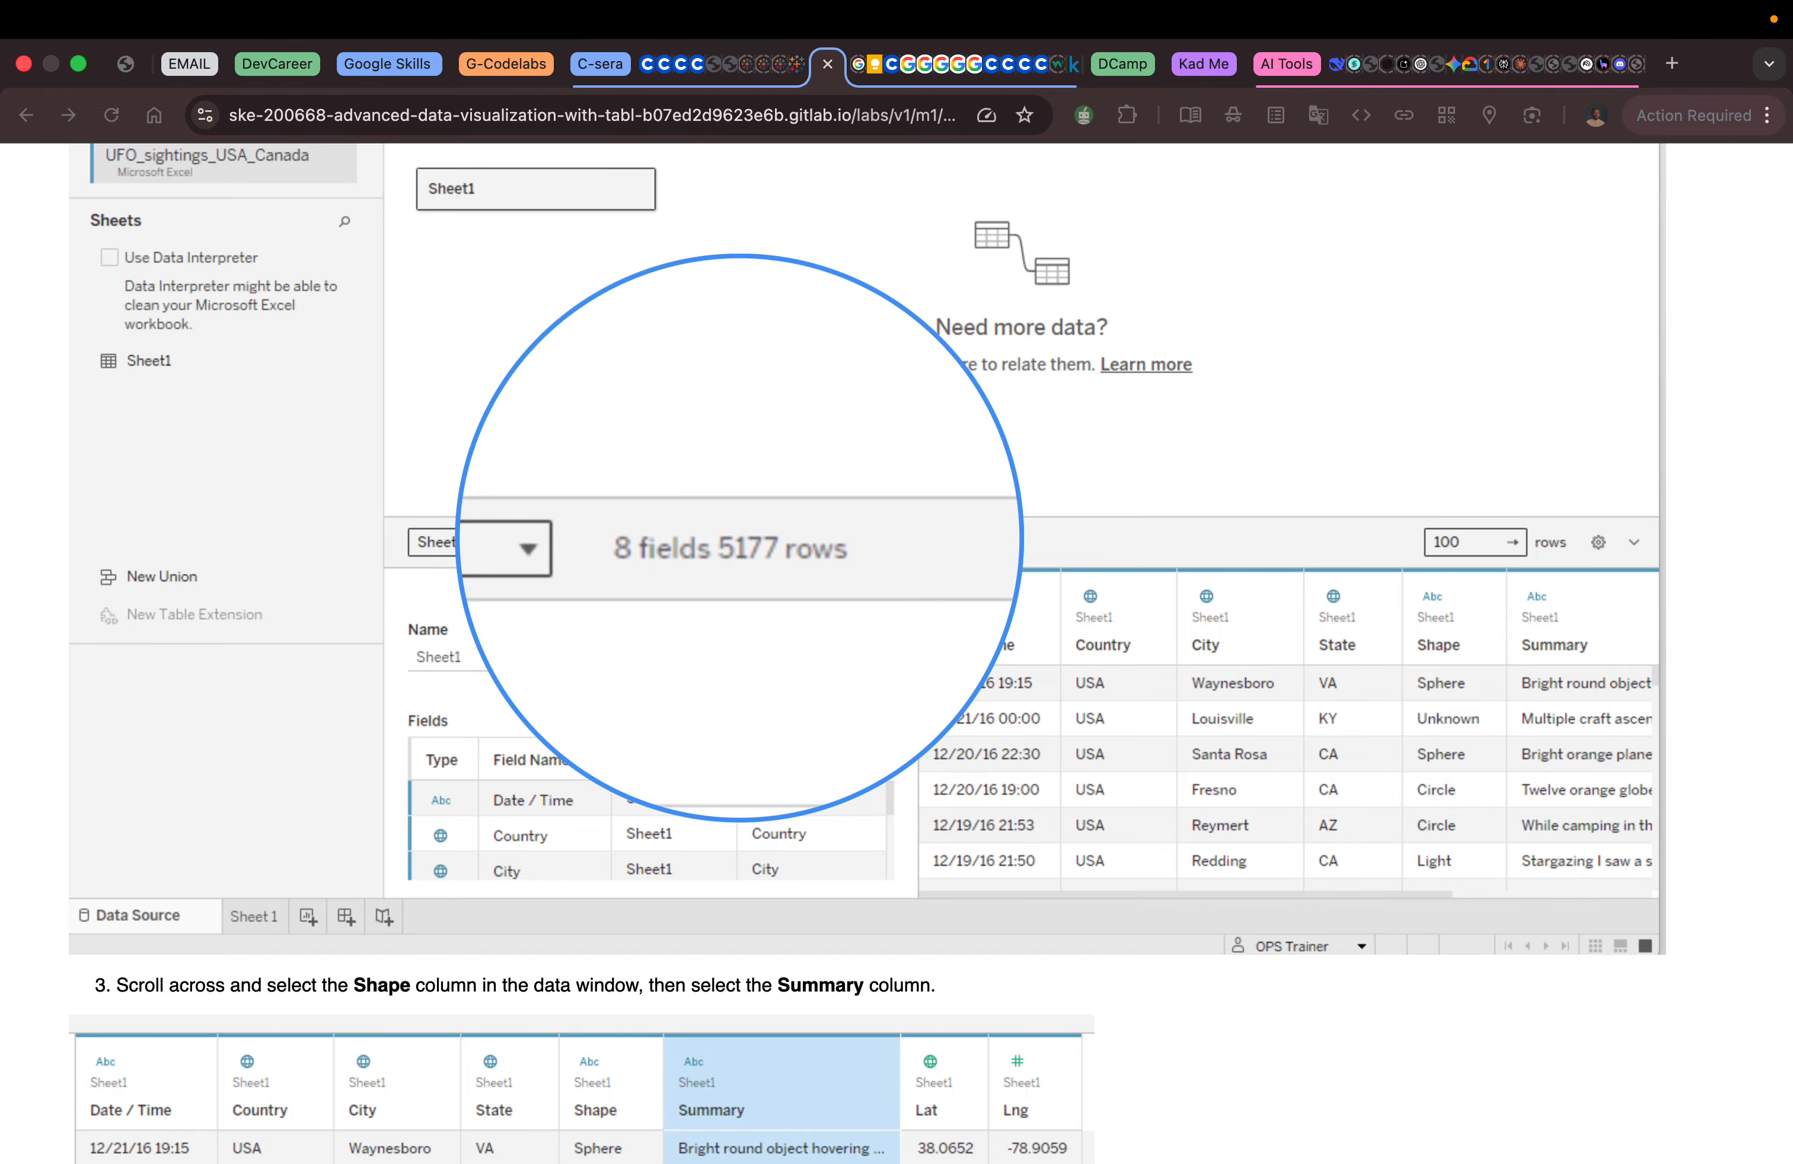
key(ctrl+Right)
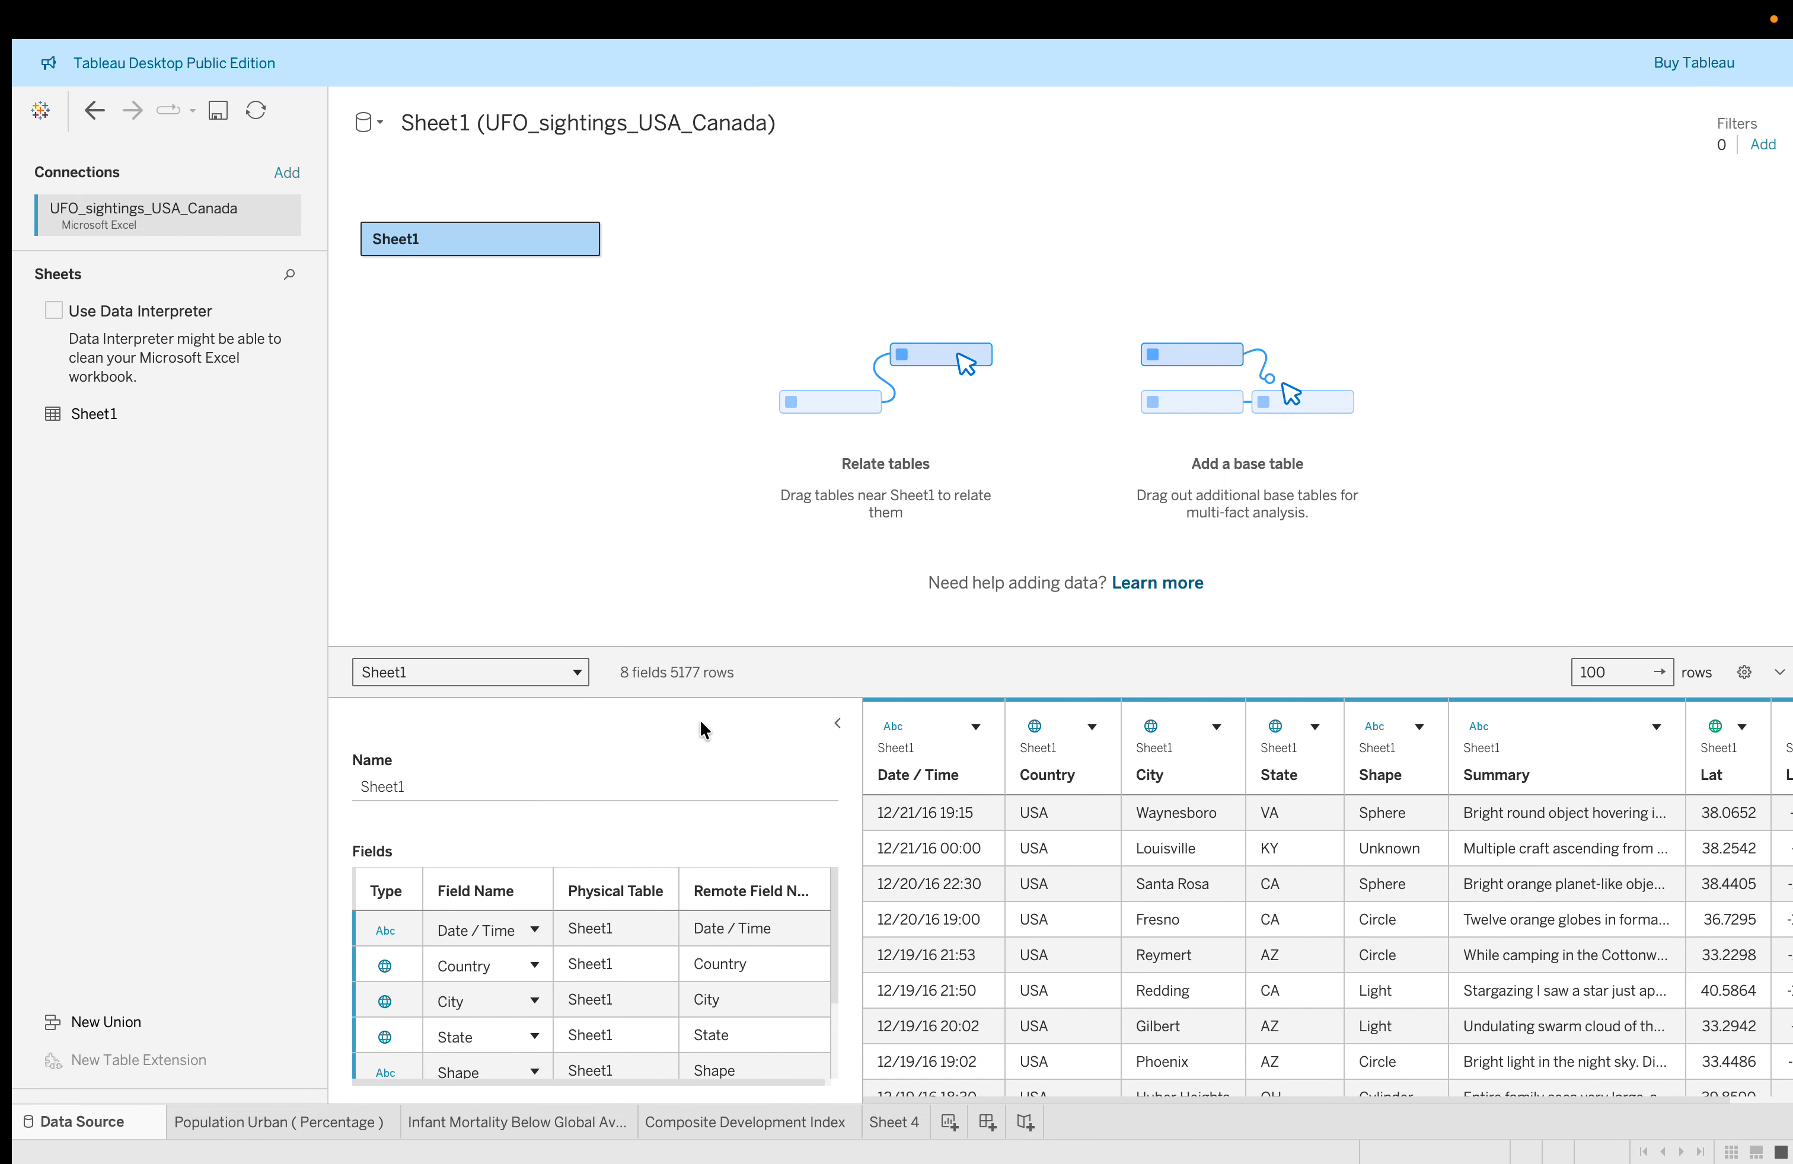
key(ctrl+Left)
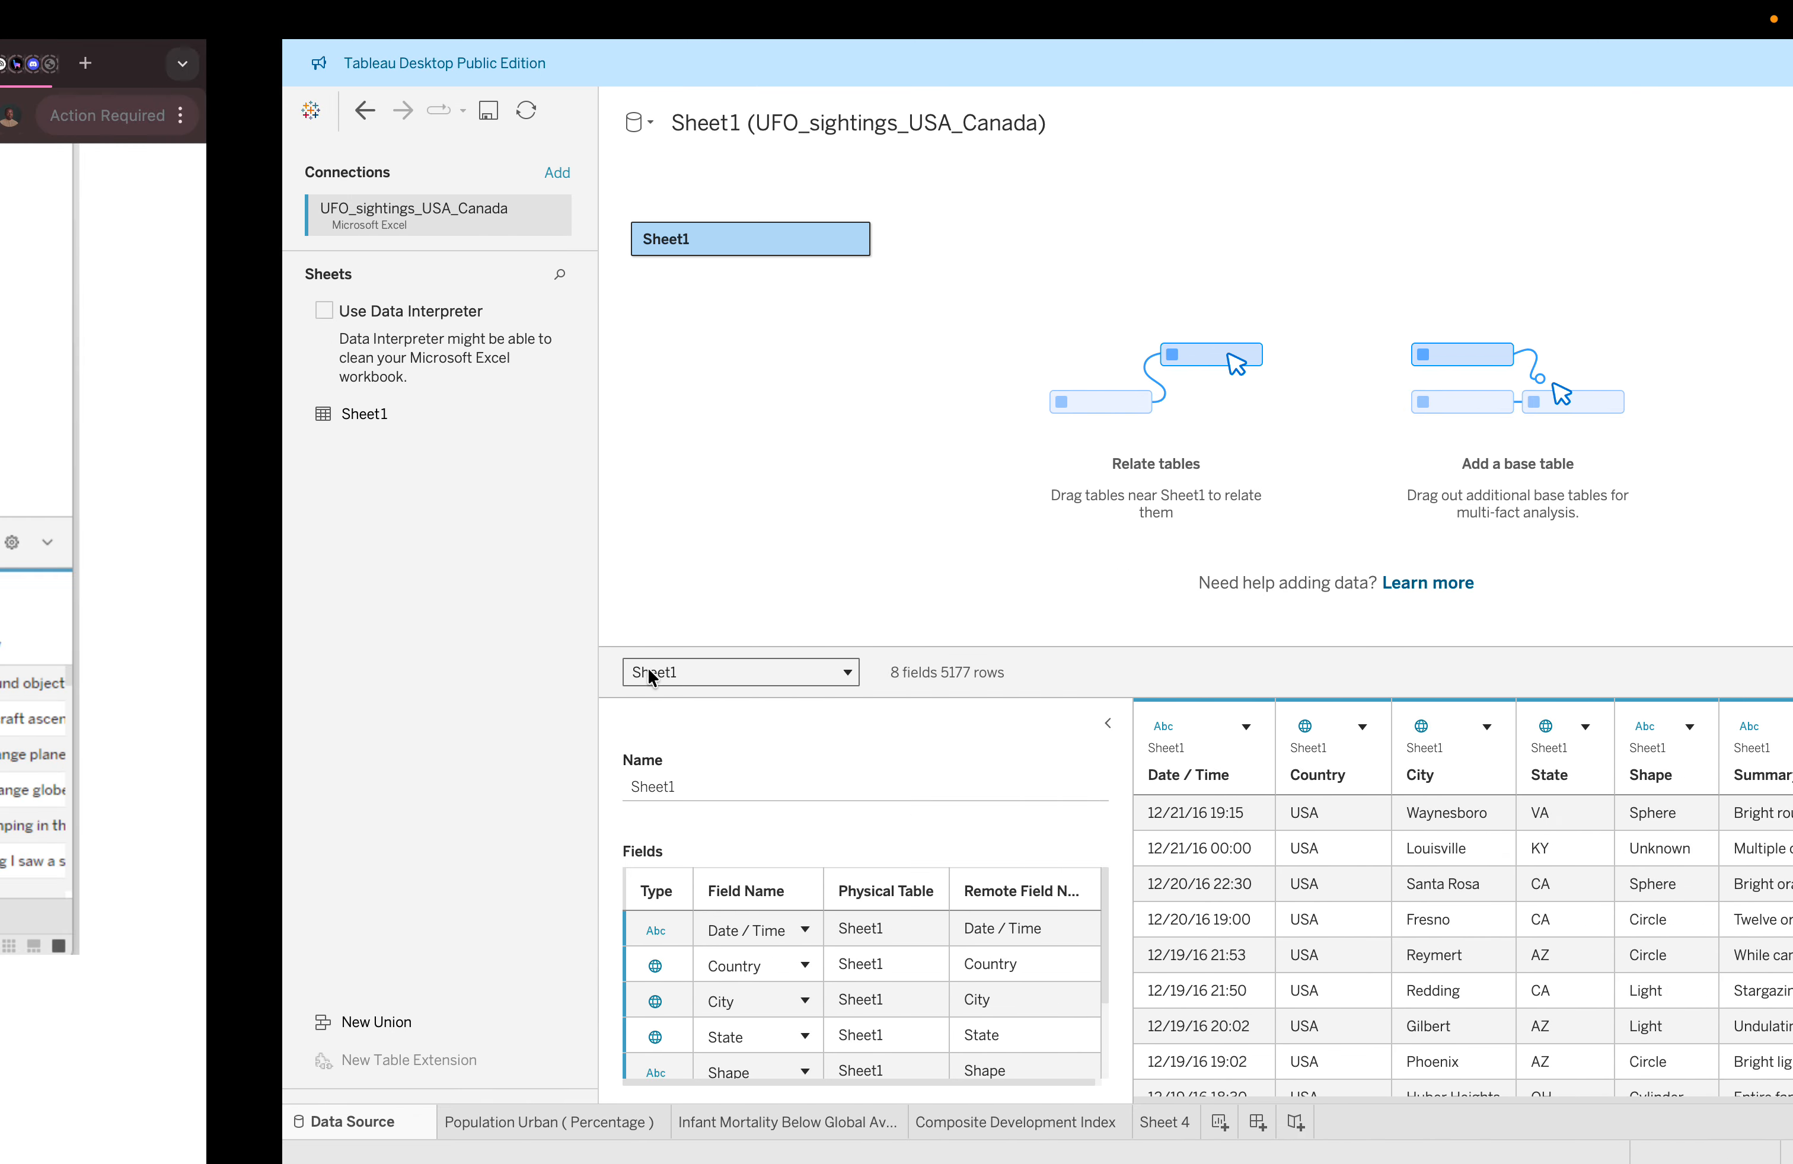
scroll(805, 673, down, 3)
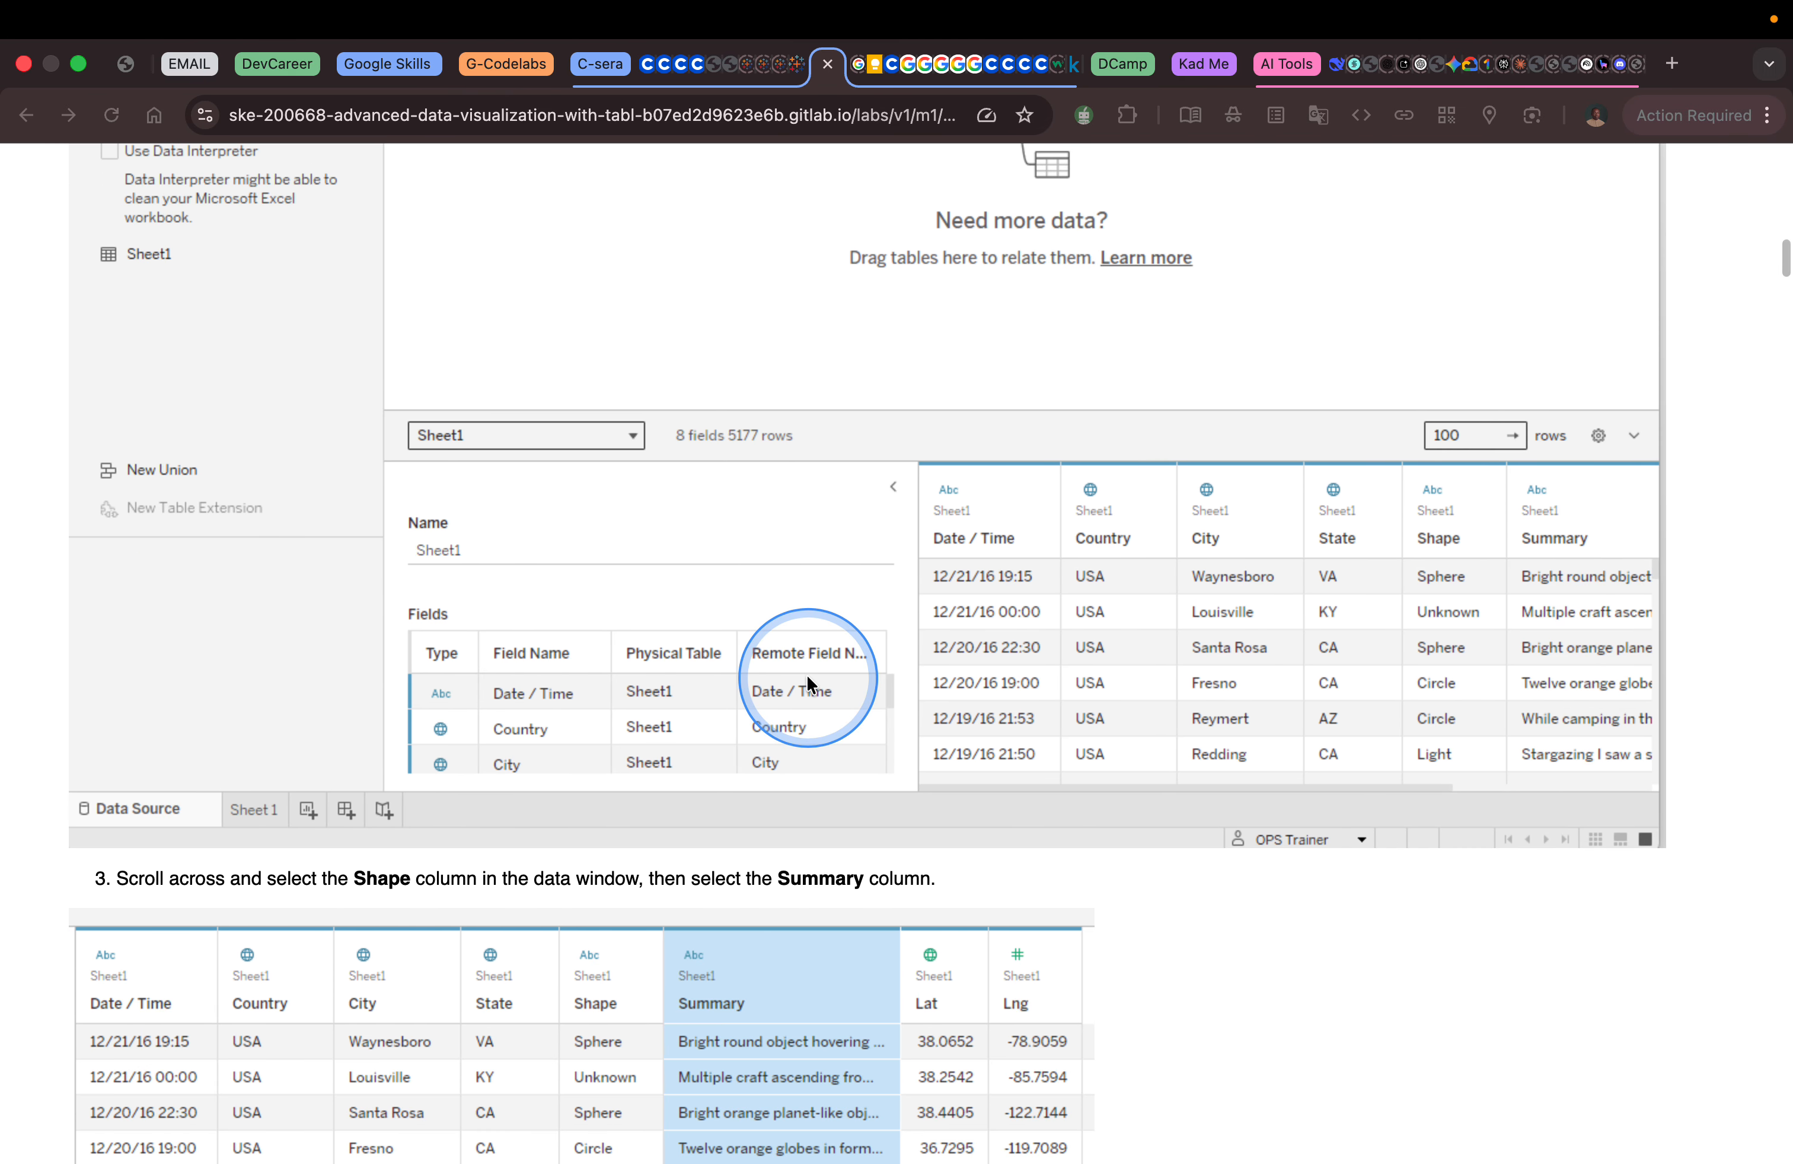
scroll(806, 672, up, 10)
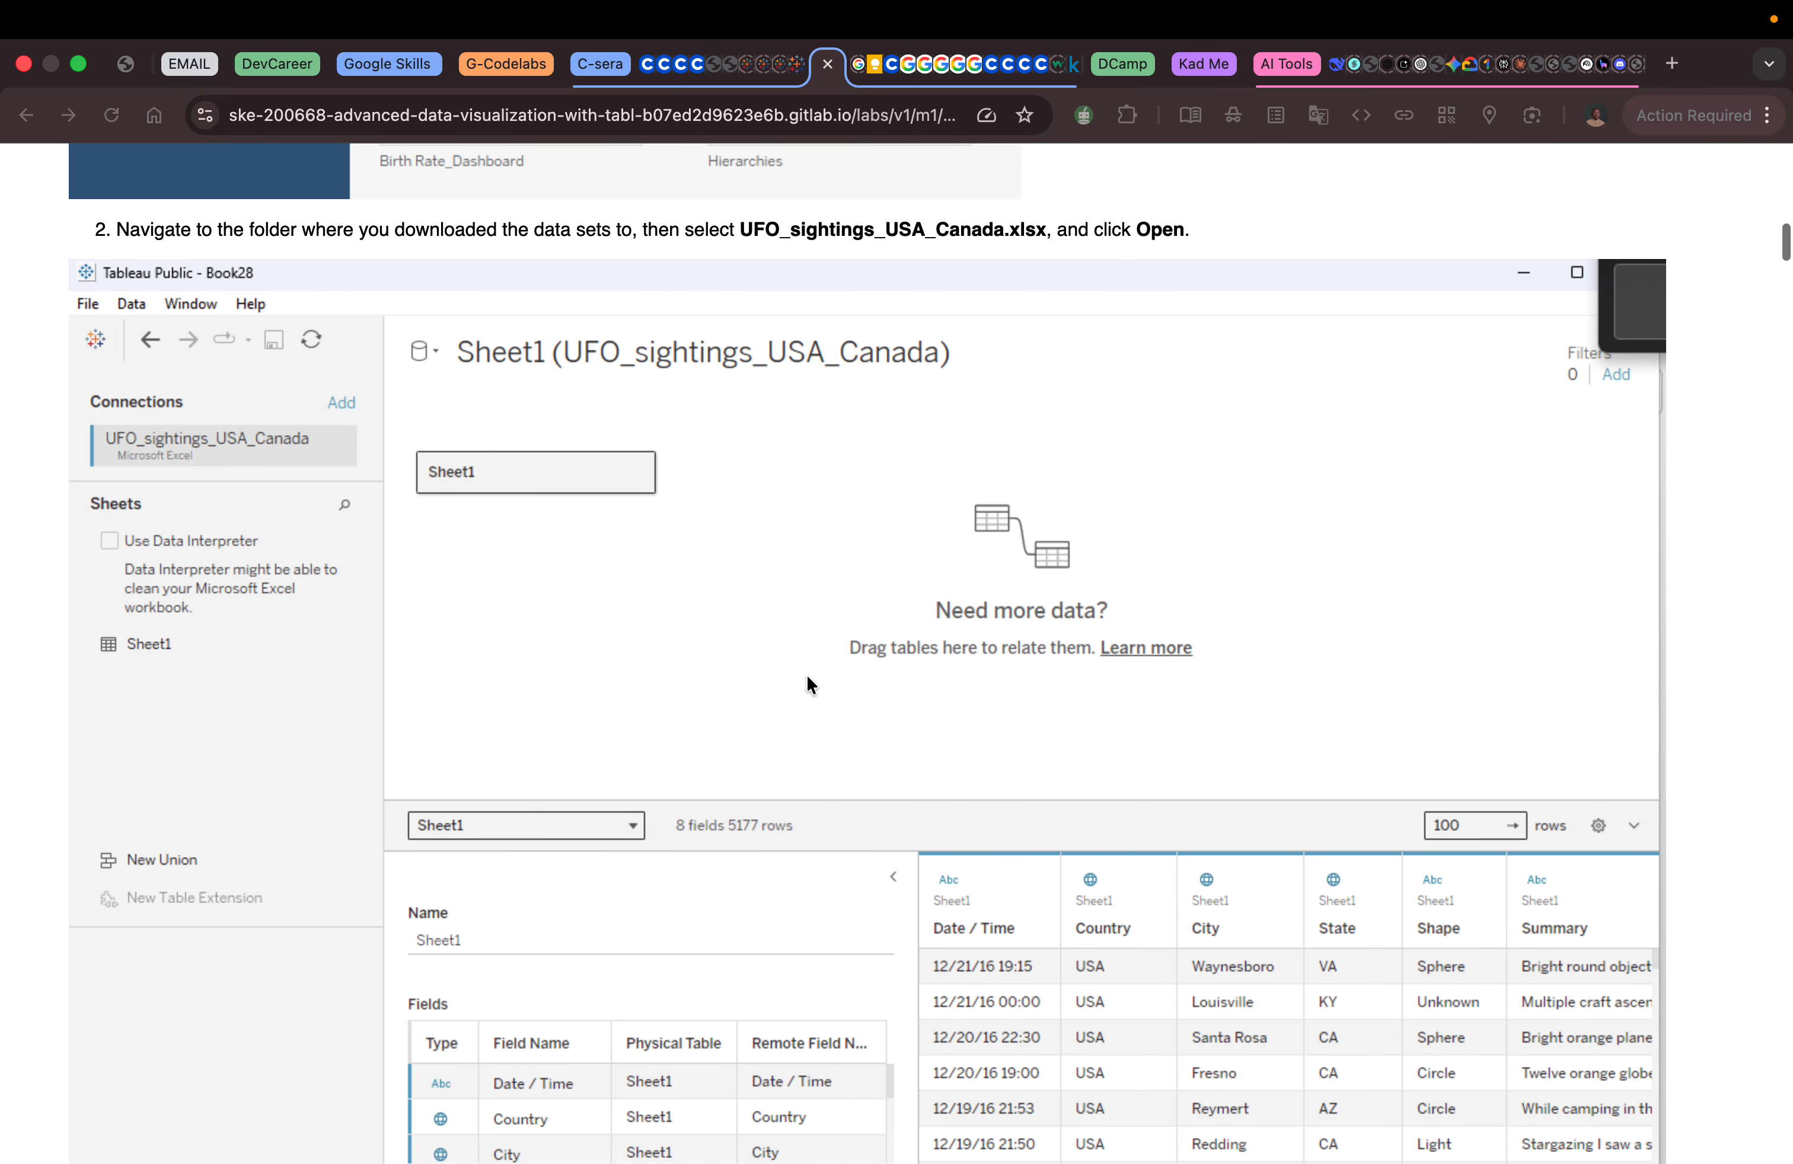
scroll(806, 673, down, 10)
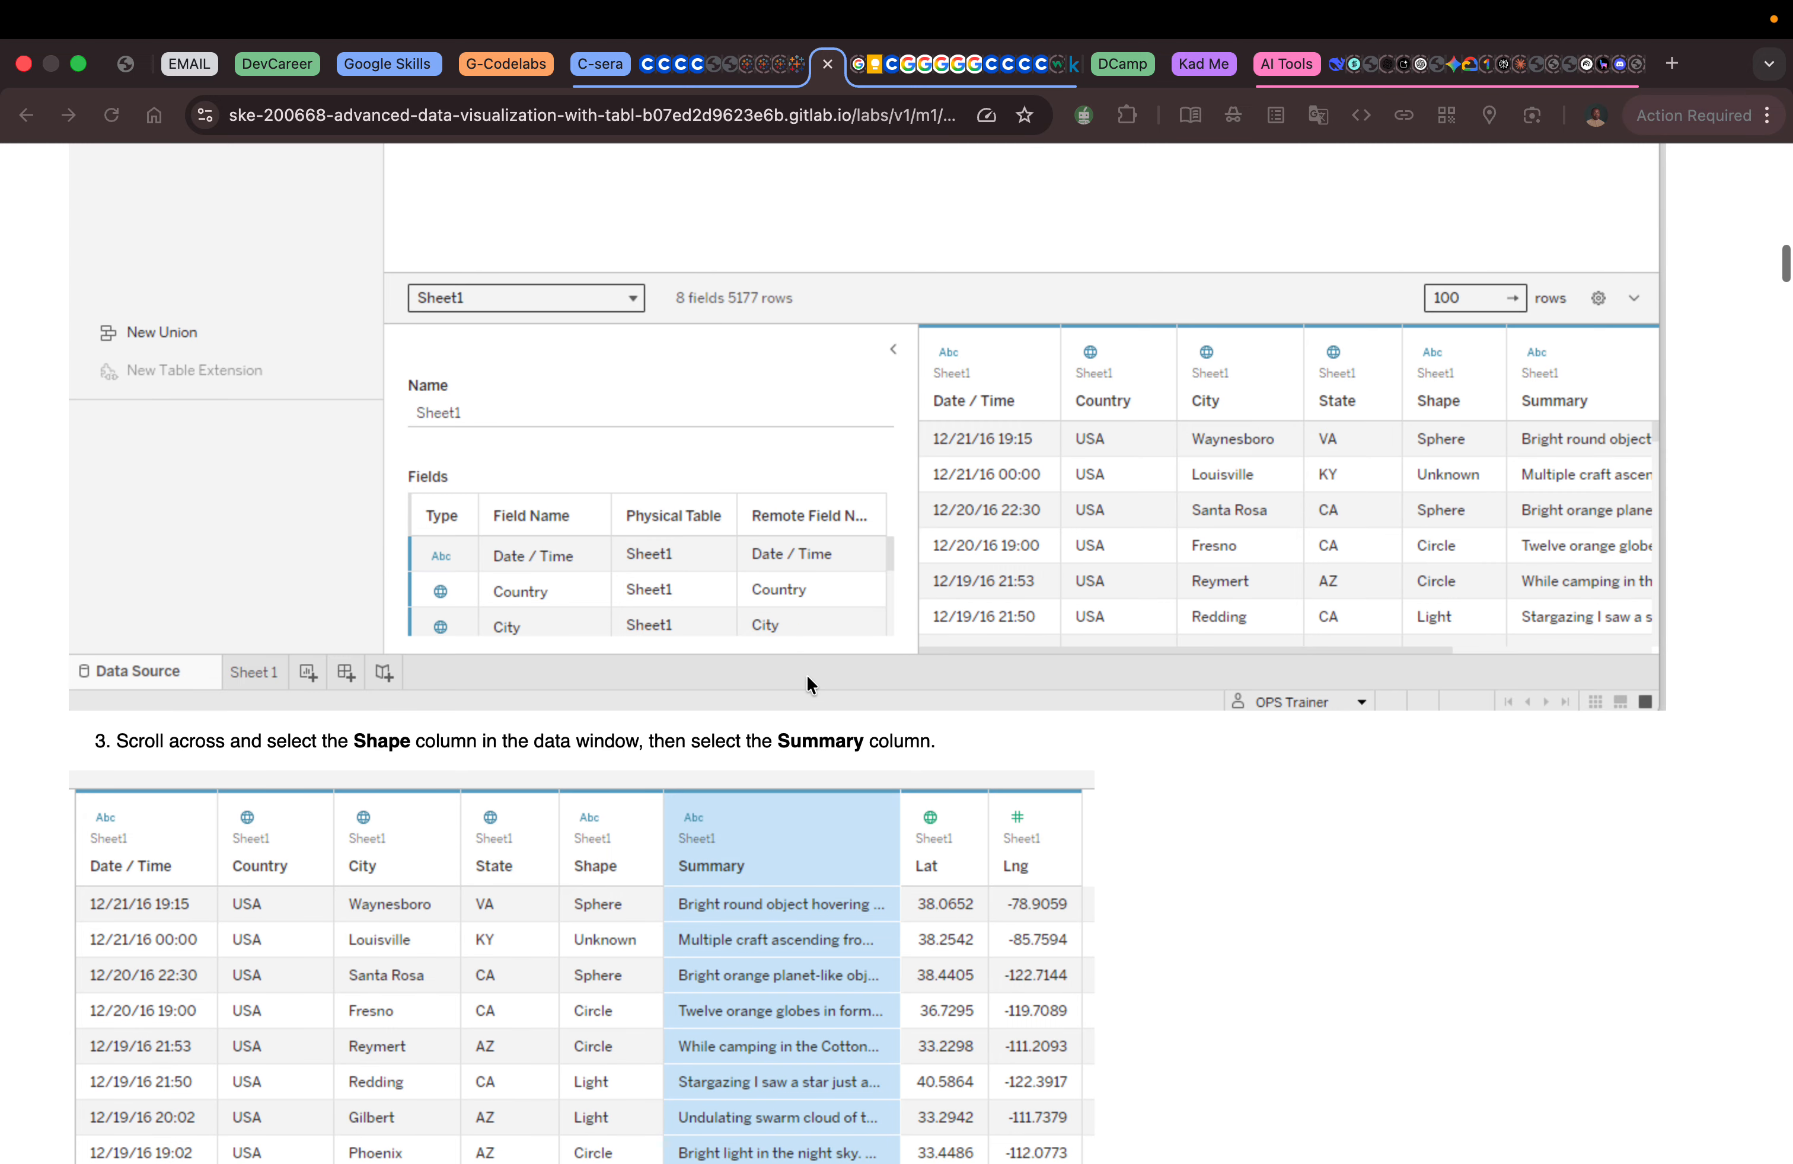
scroll(807, 676, down, 3)
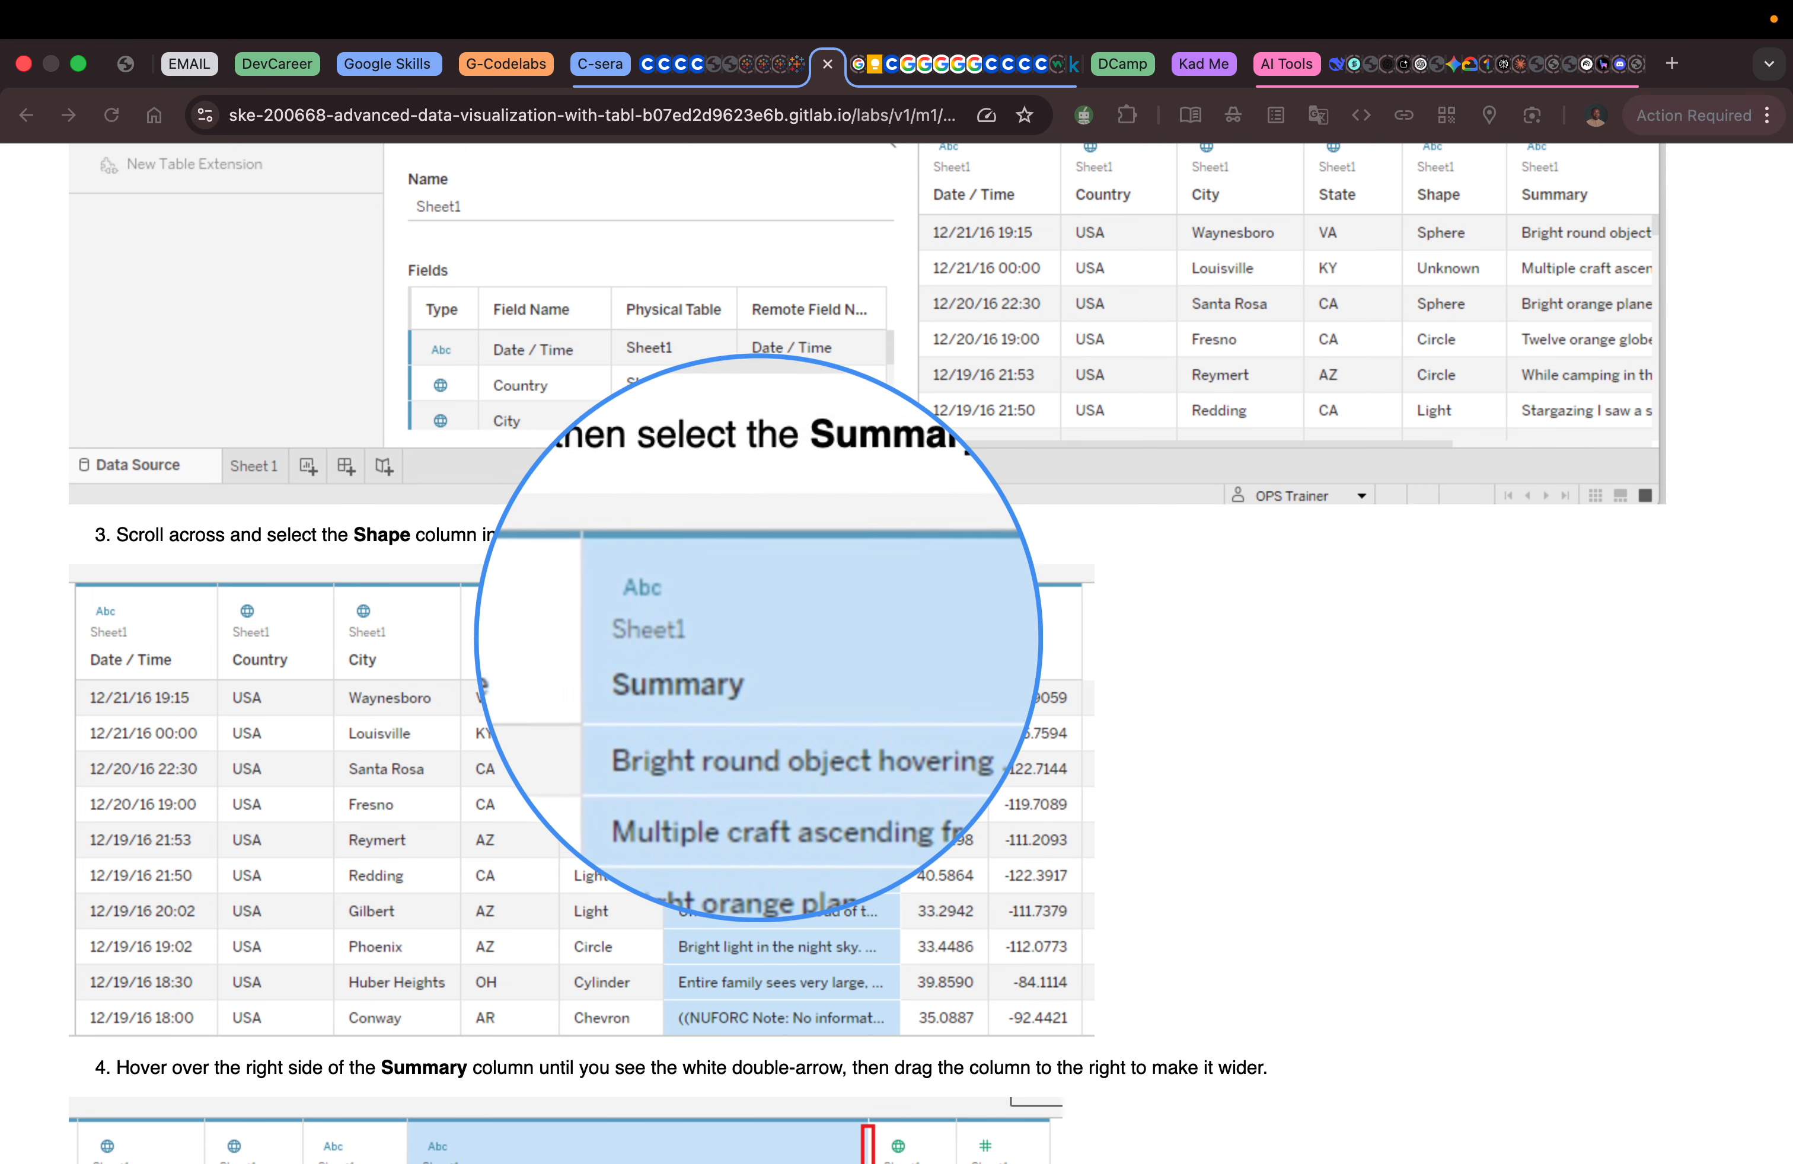
scroll(773, 650, down, 6)
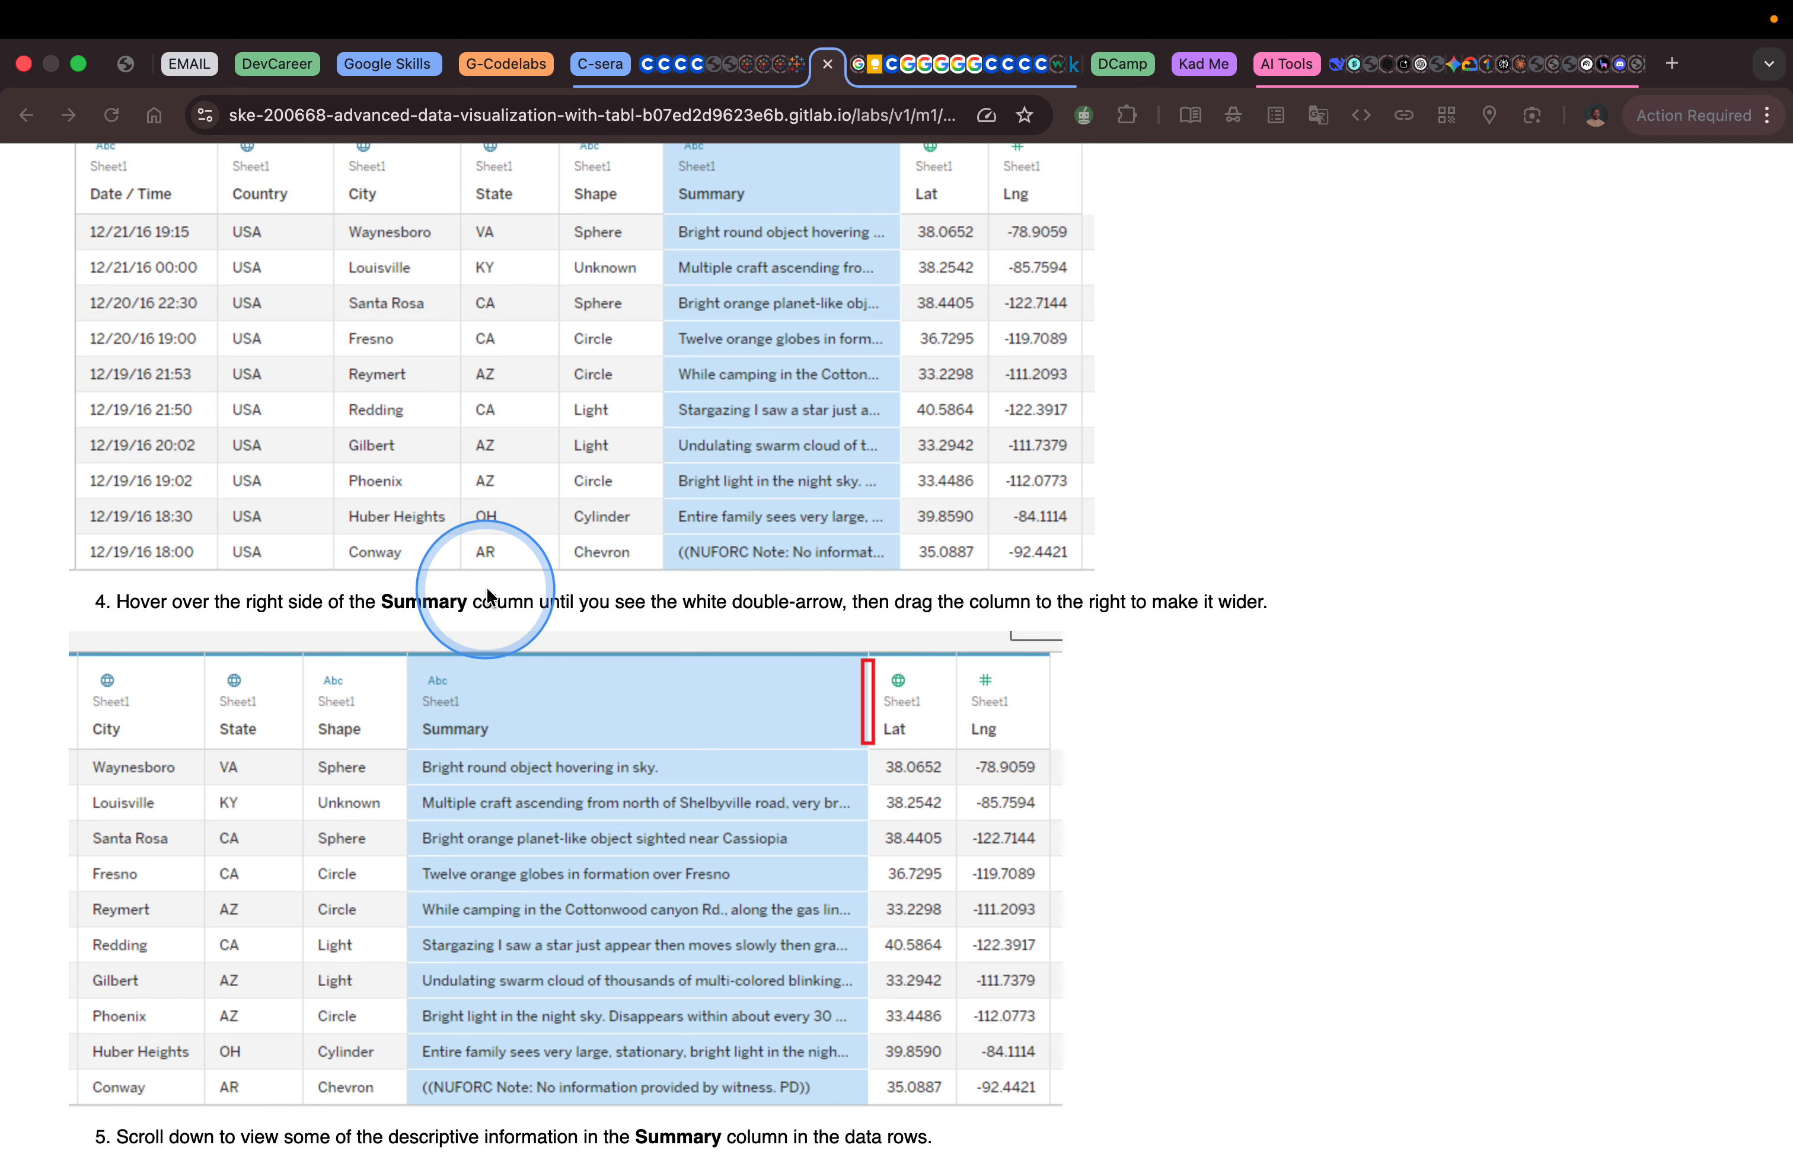
scroll(787, 605, up, 1)
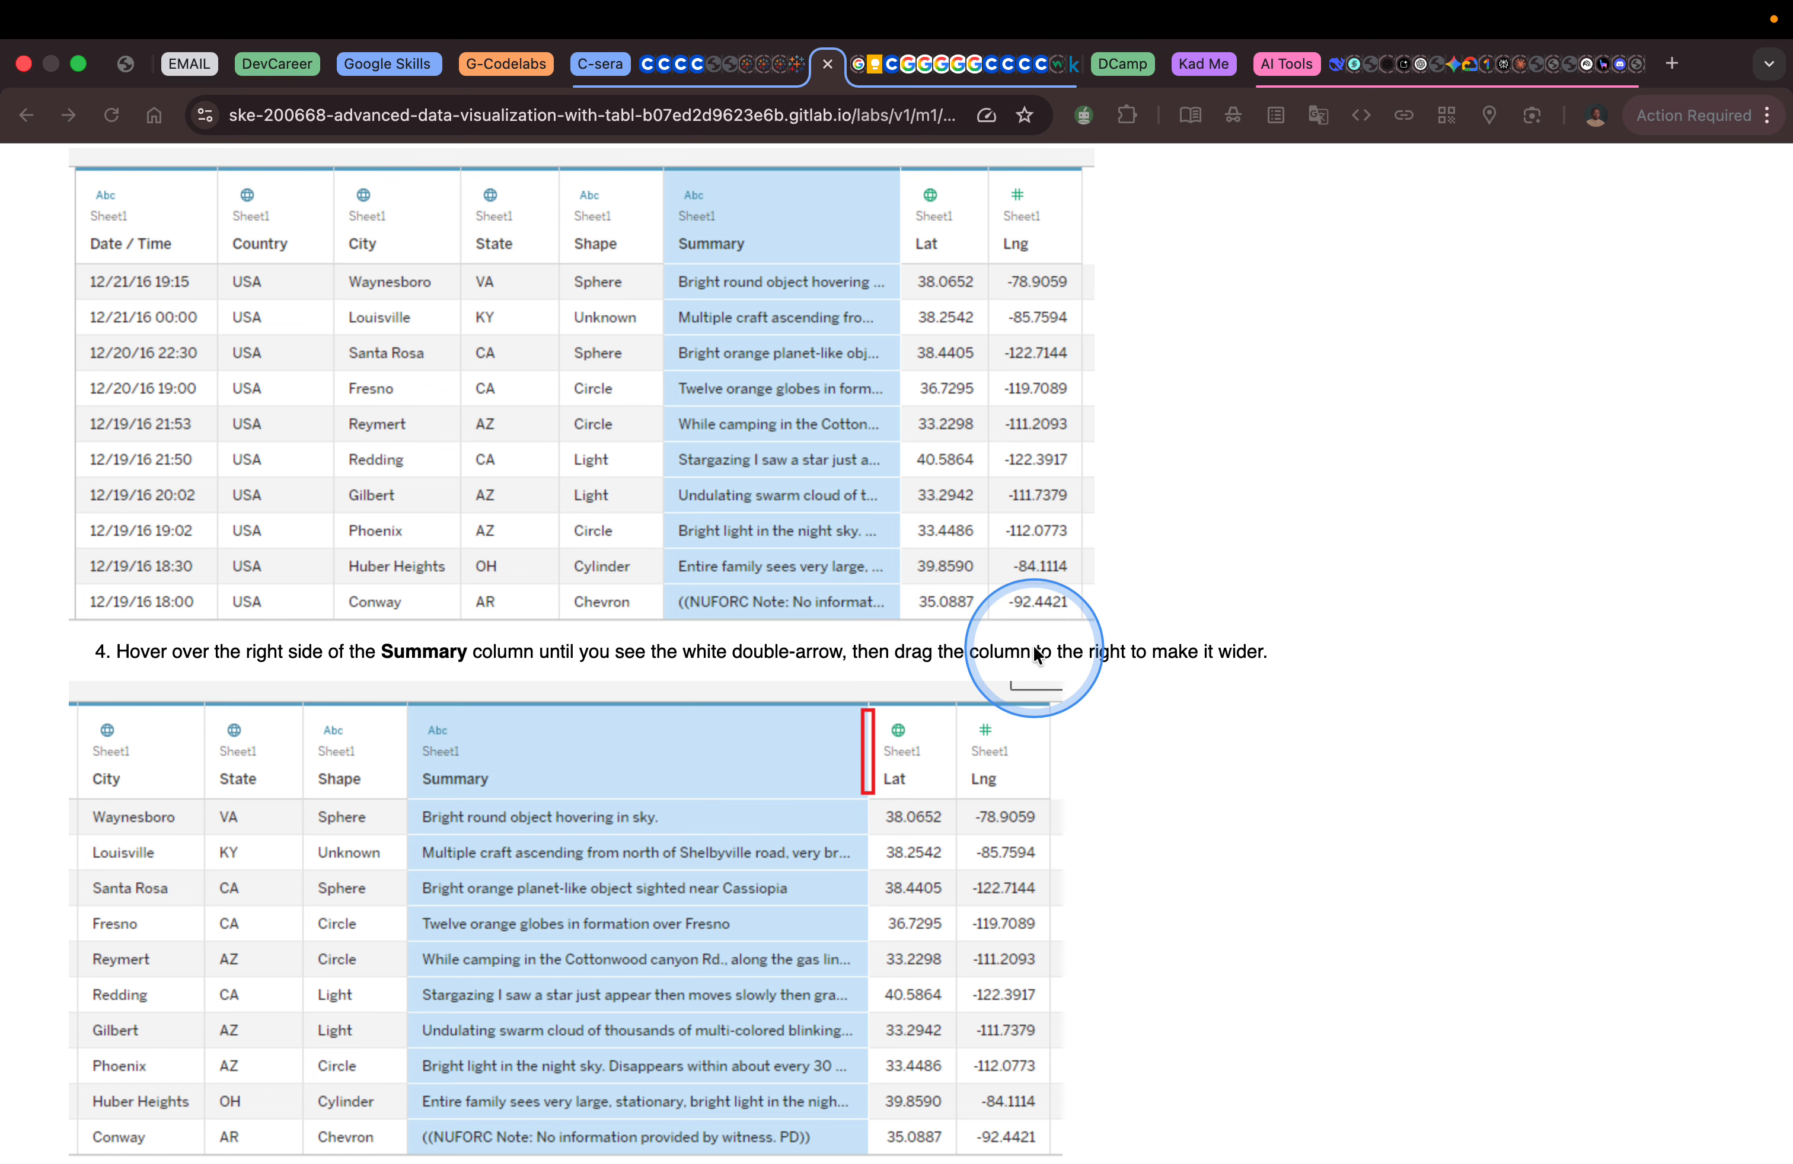
key(ctrl+Right)
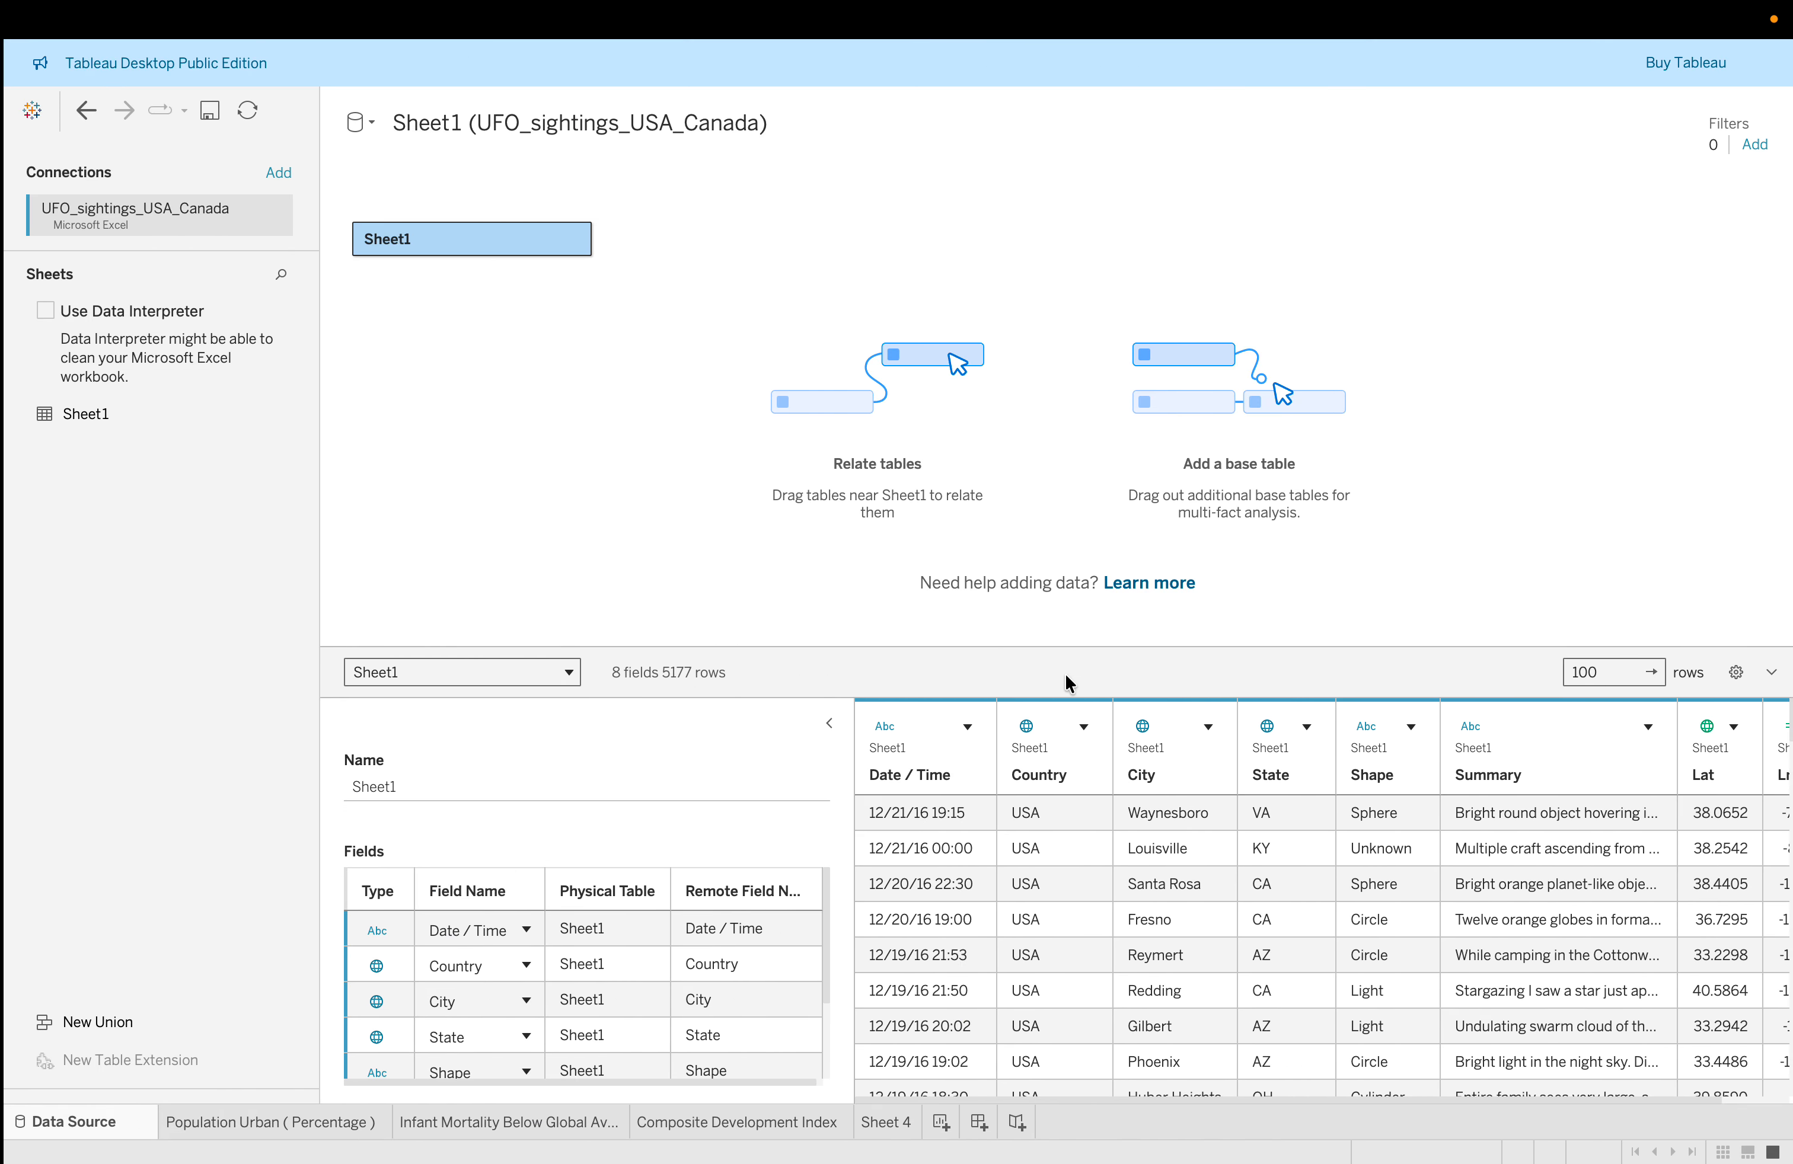
Select the Summary column in the data grid and collapse the table details pane to show all columns.
scroll(1207, 769, right, 2)
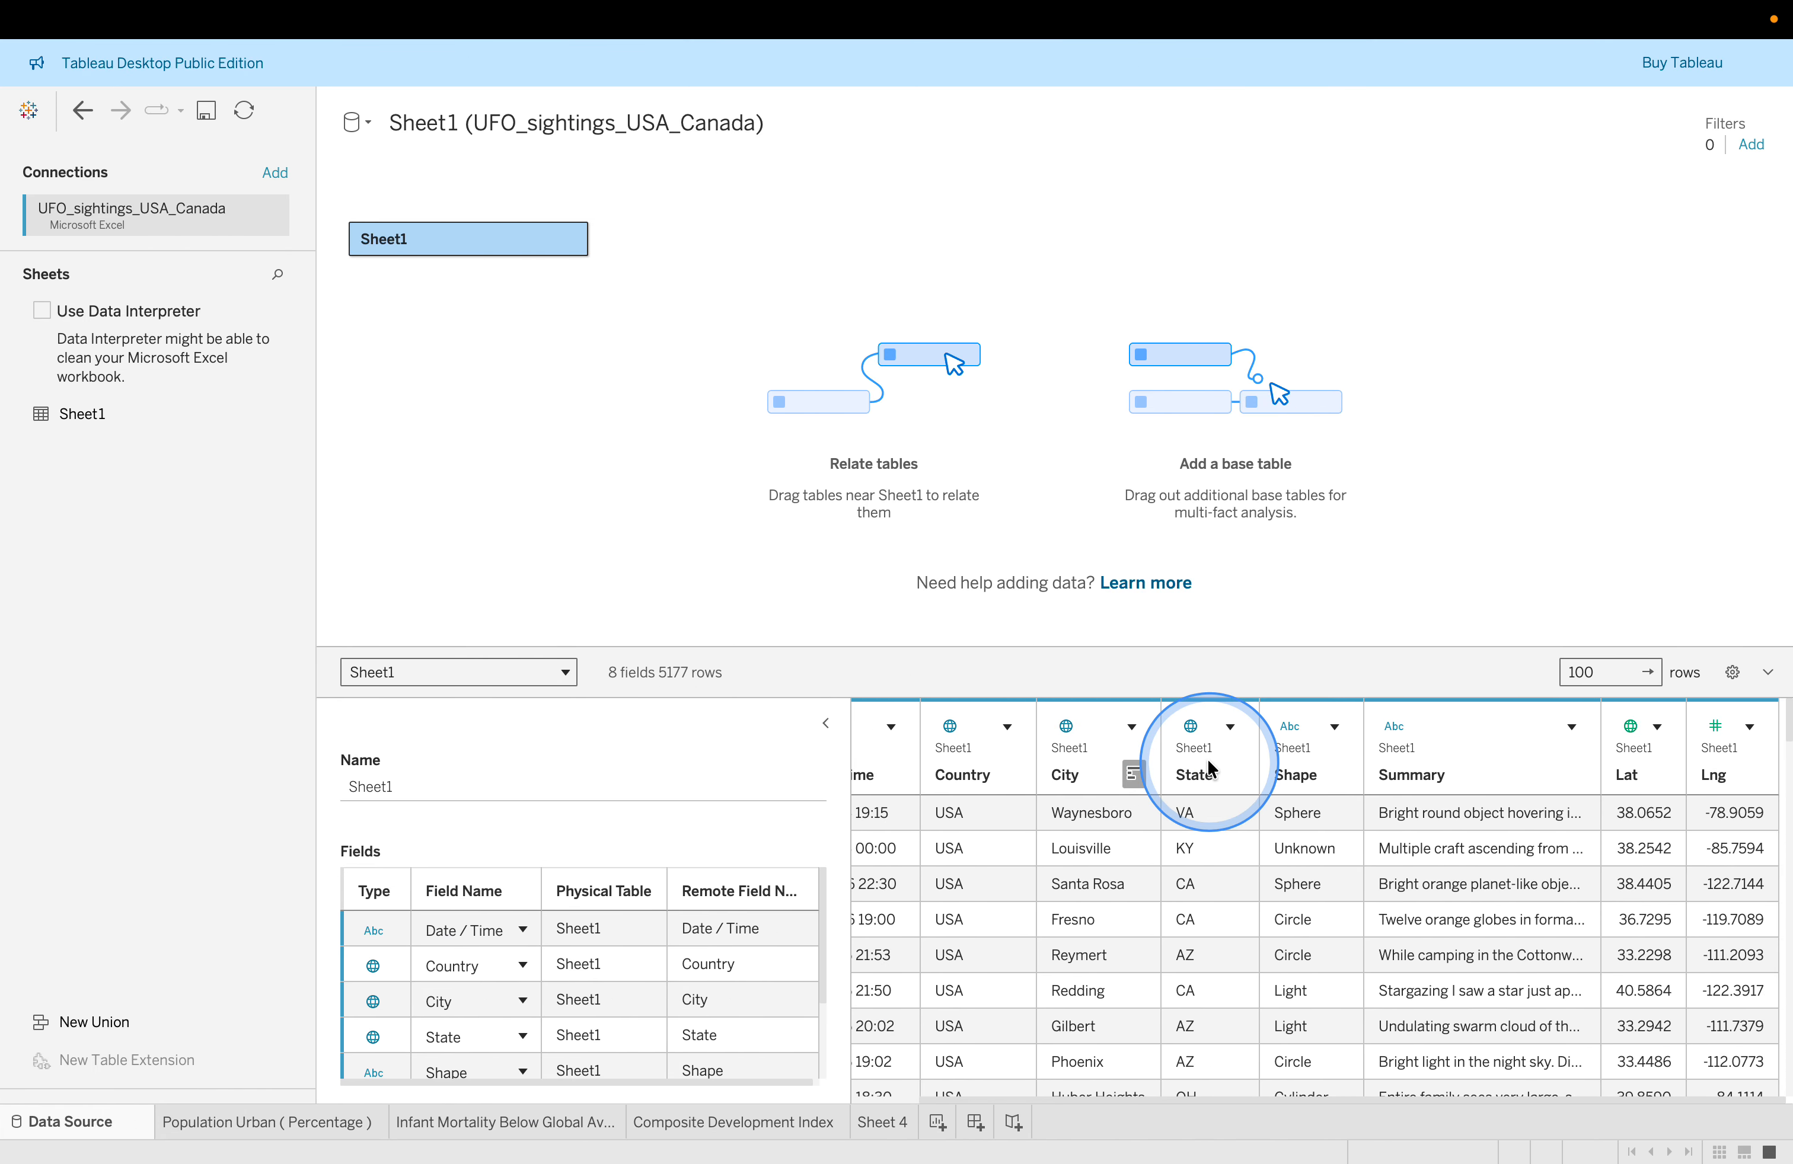
click(1317, 774)
click(1470, 778)
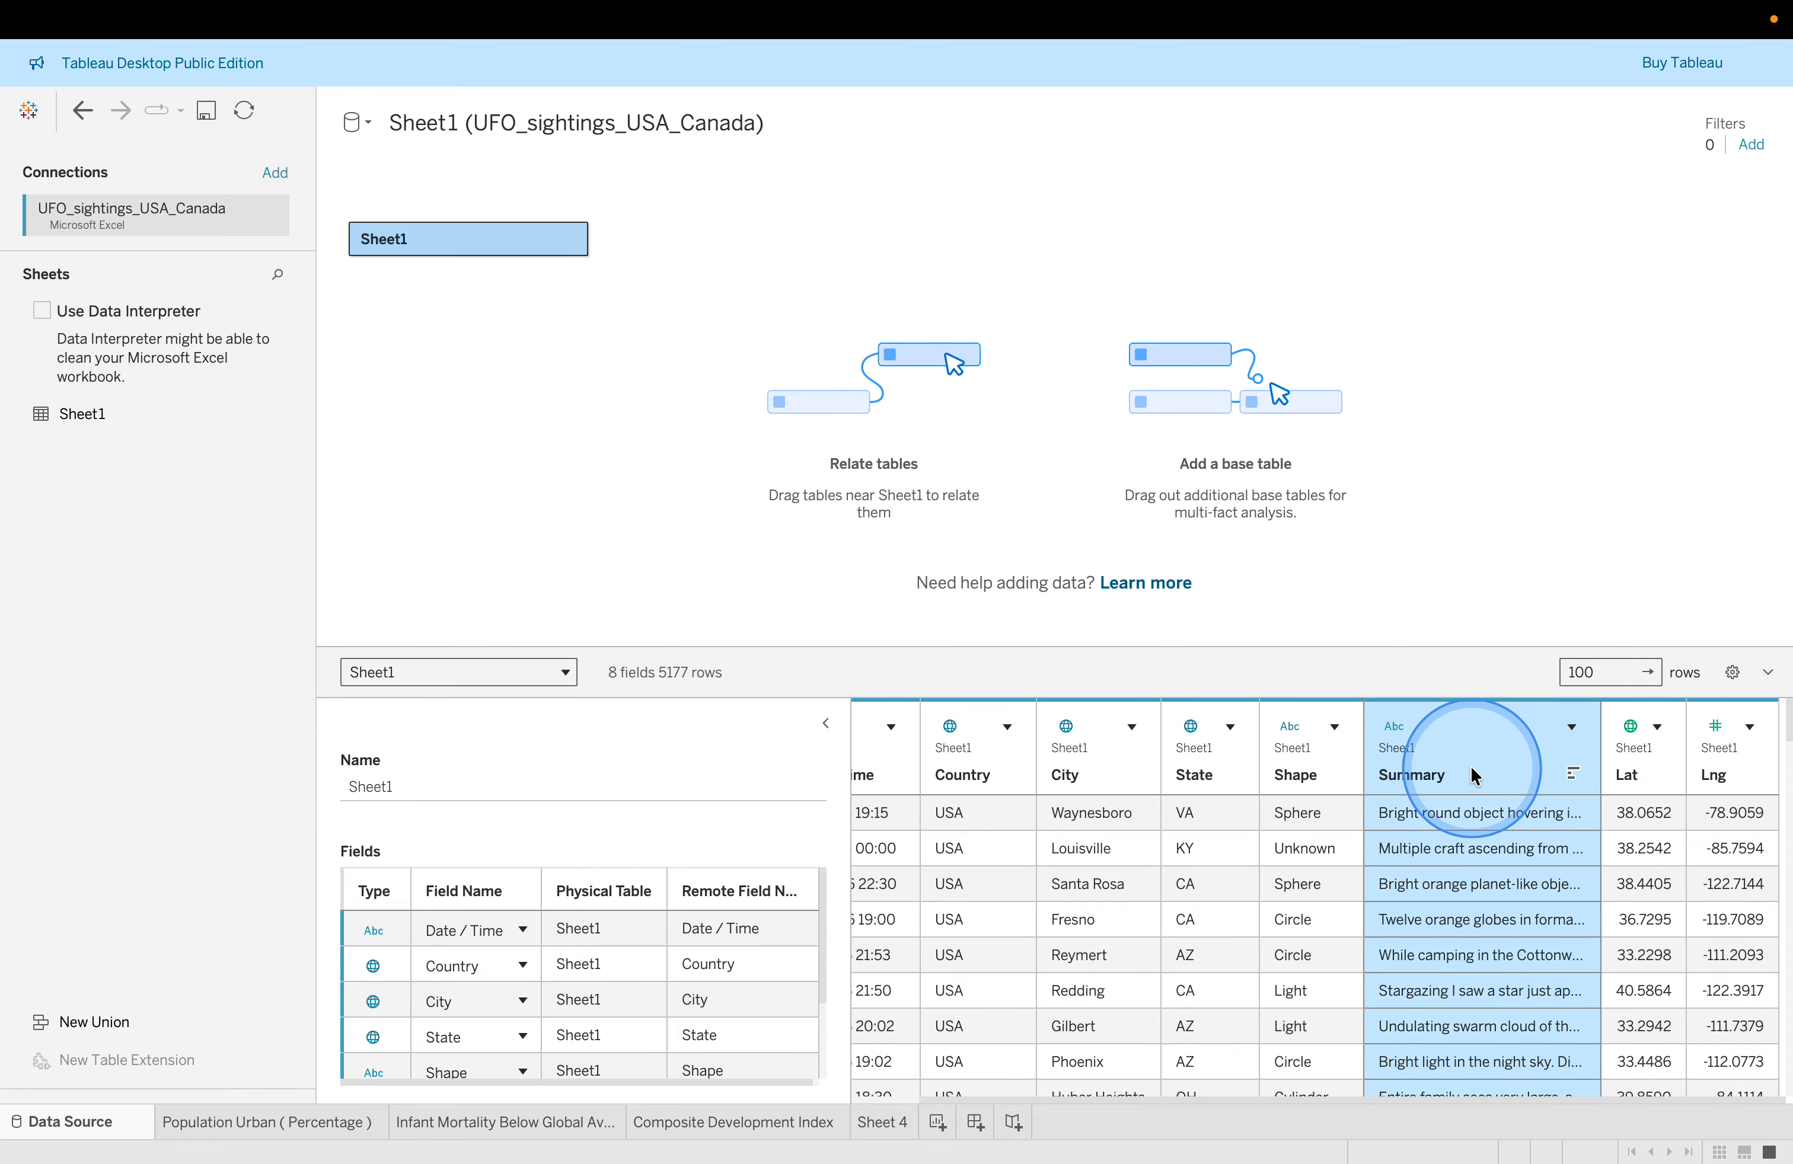
click(825, 723)
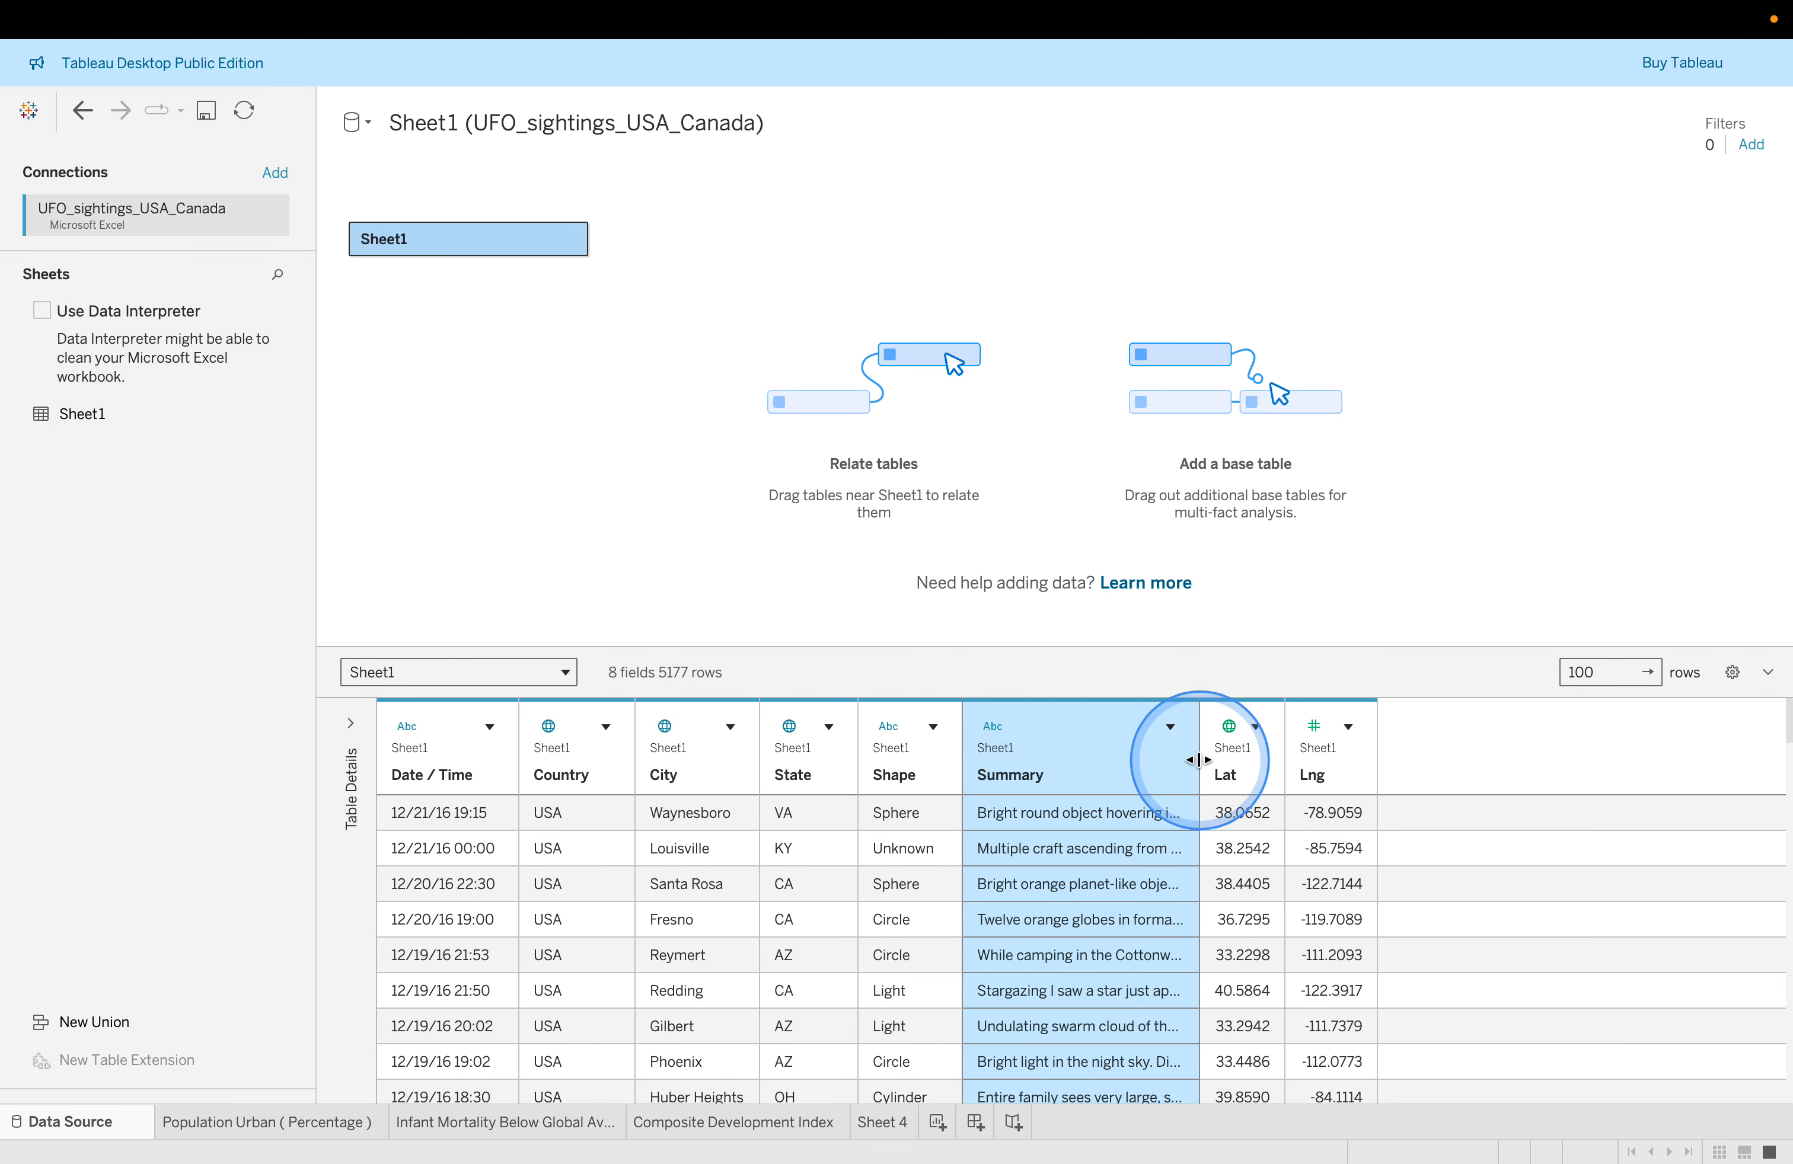
Check lab step 4 in the browser, return to Tableau, and try to widen the Summary column from its right edge.
key(ctrl+Left)
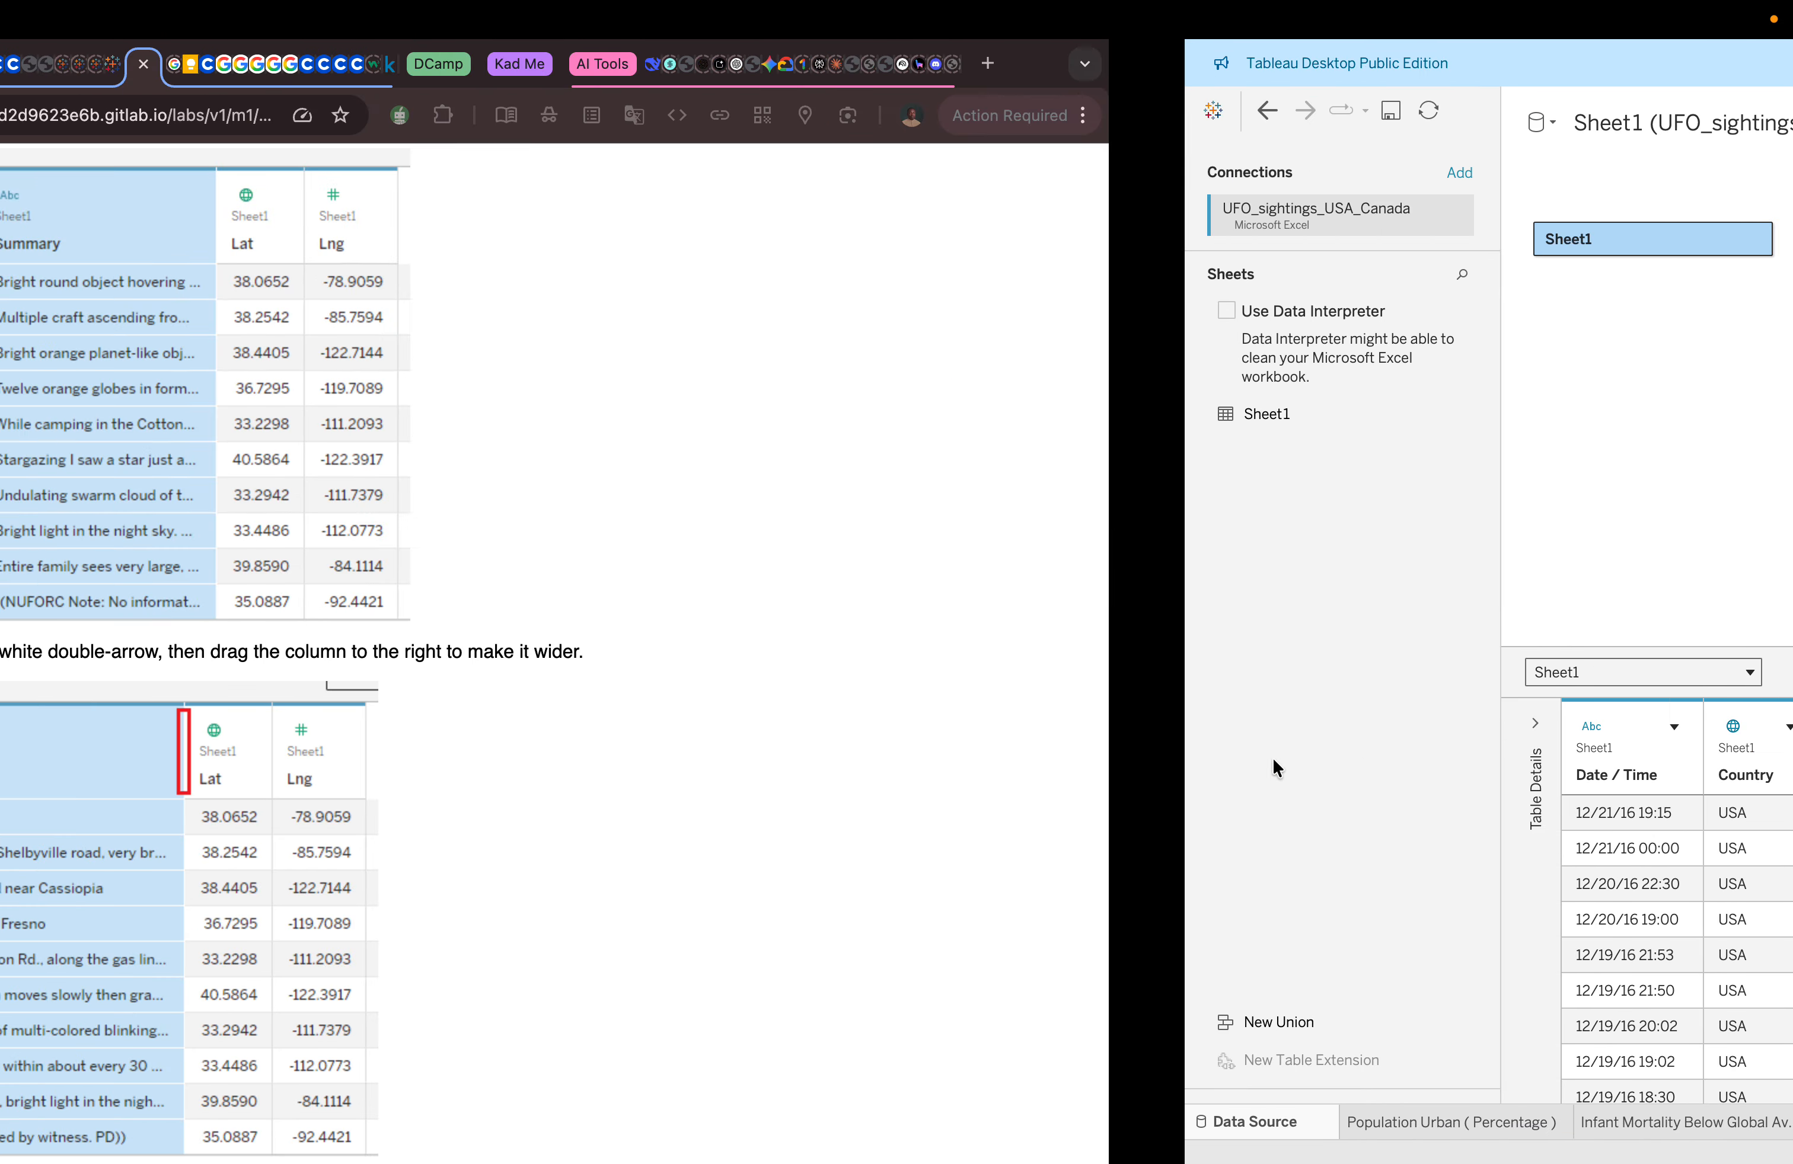
key(ctrl+Right)
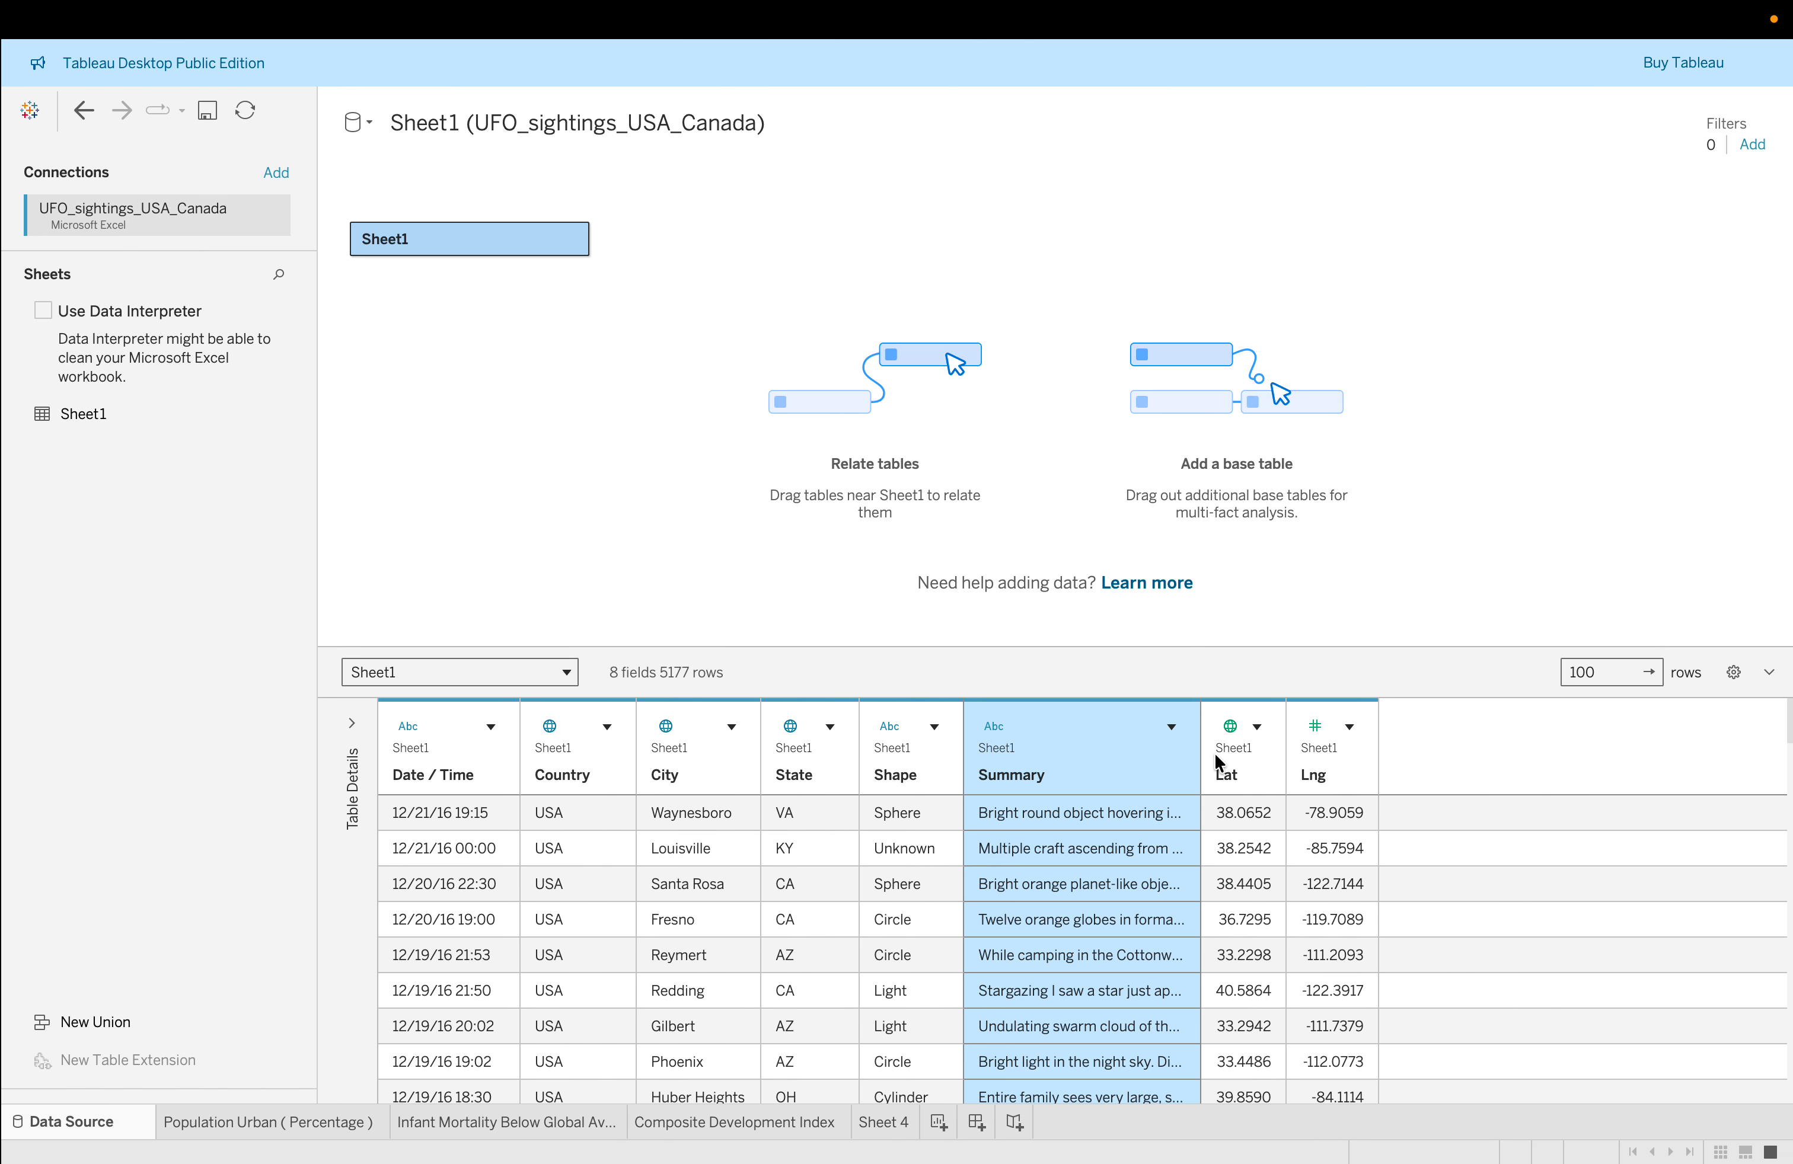
drag(1198, 744, 1248, 744)
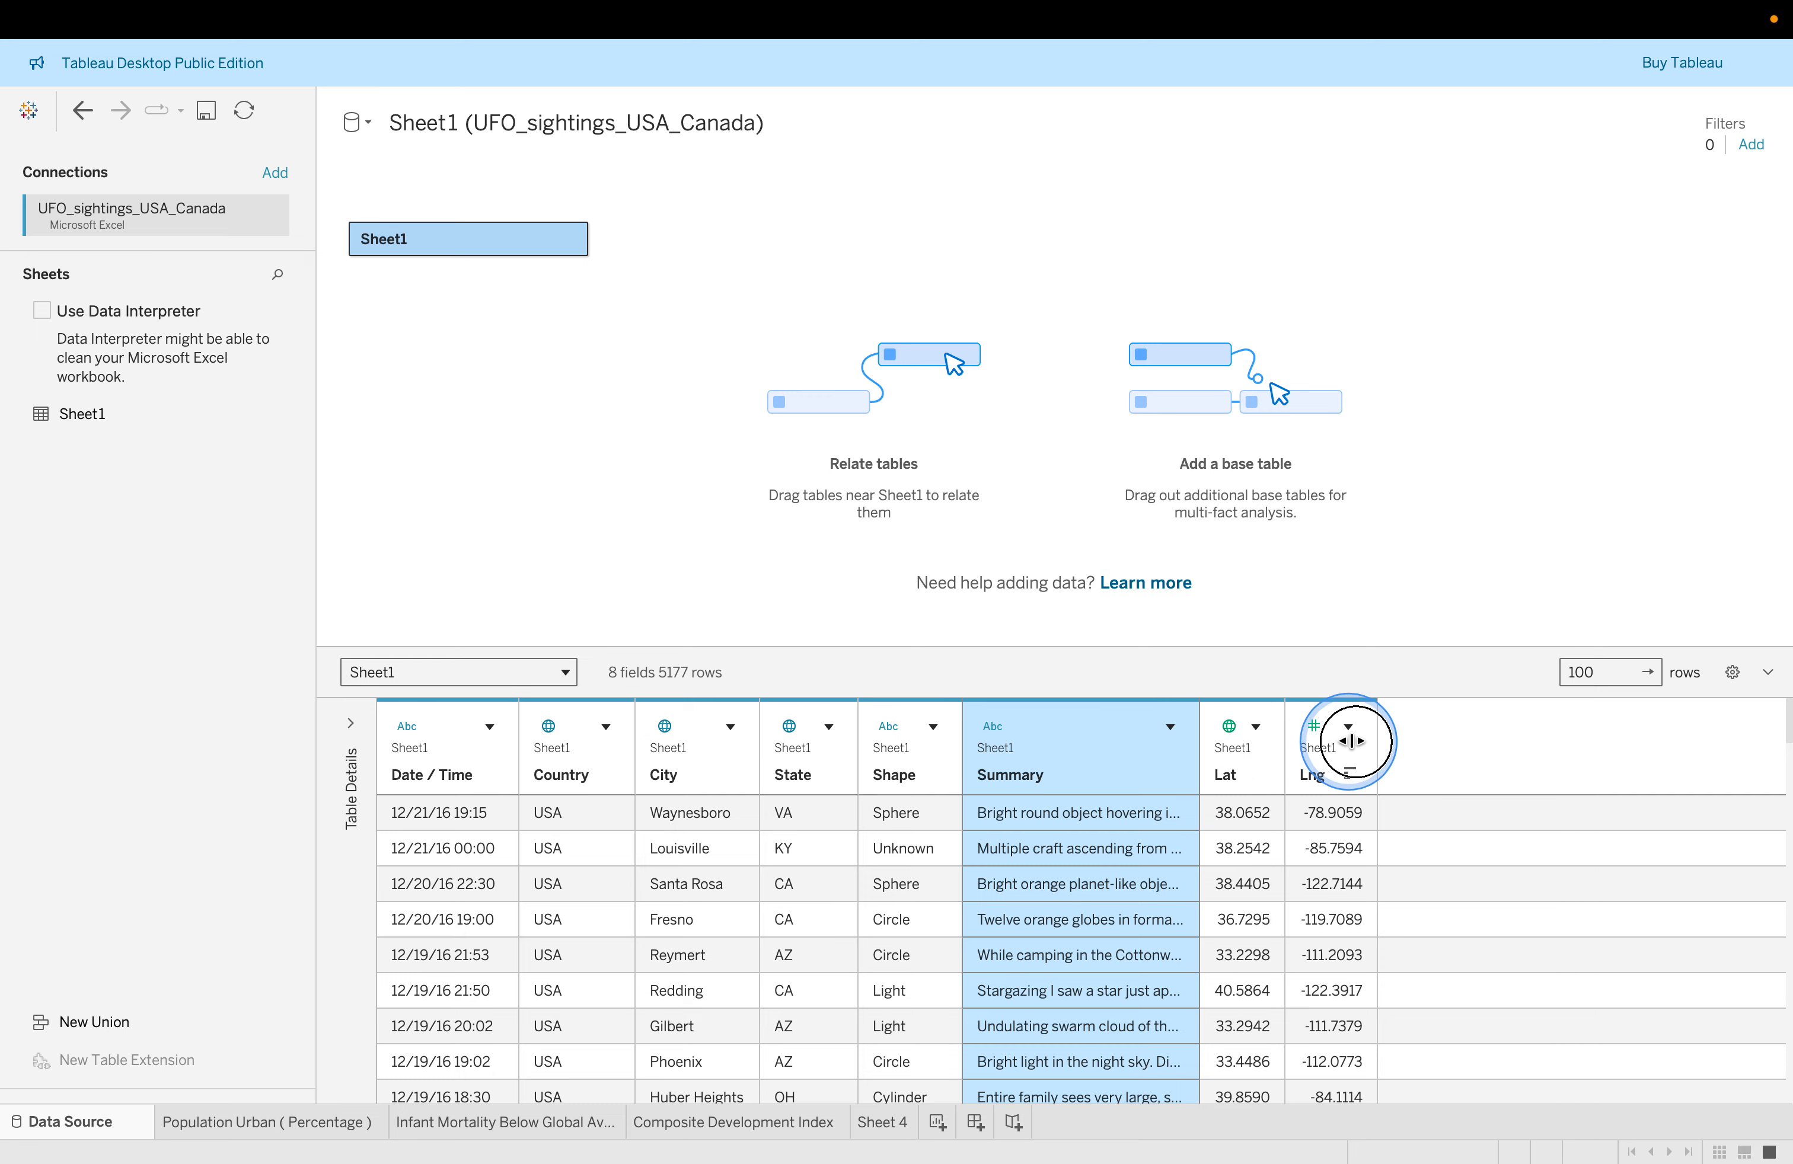
drag(1457, 745, 1471, 743)
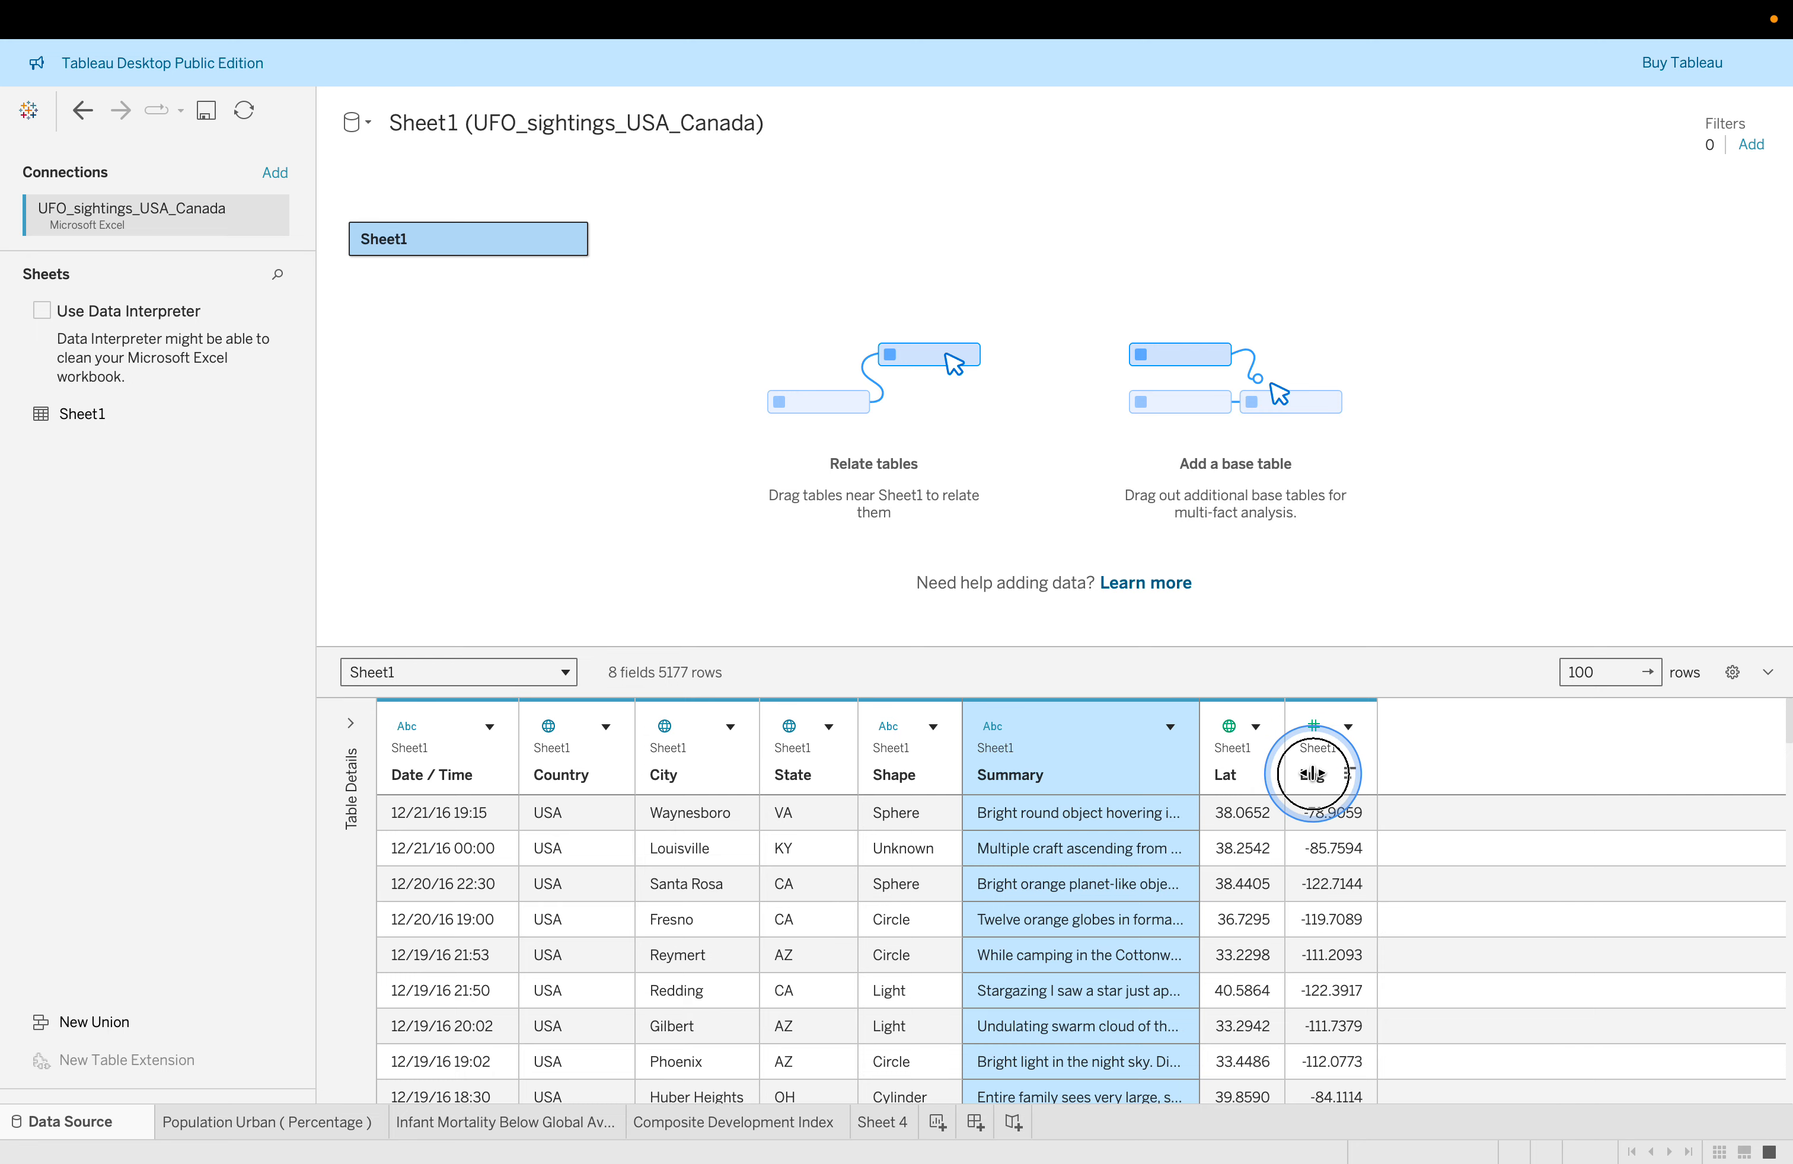
drag(1429, 766, 1435, 766)
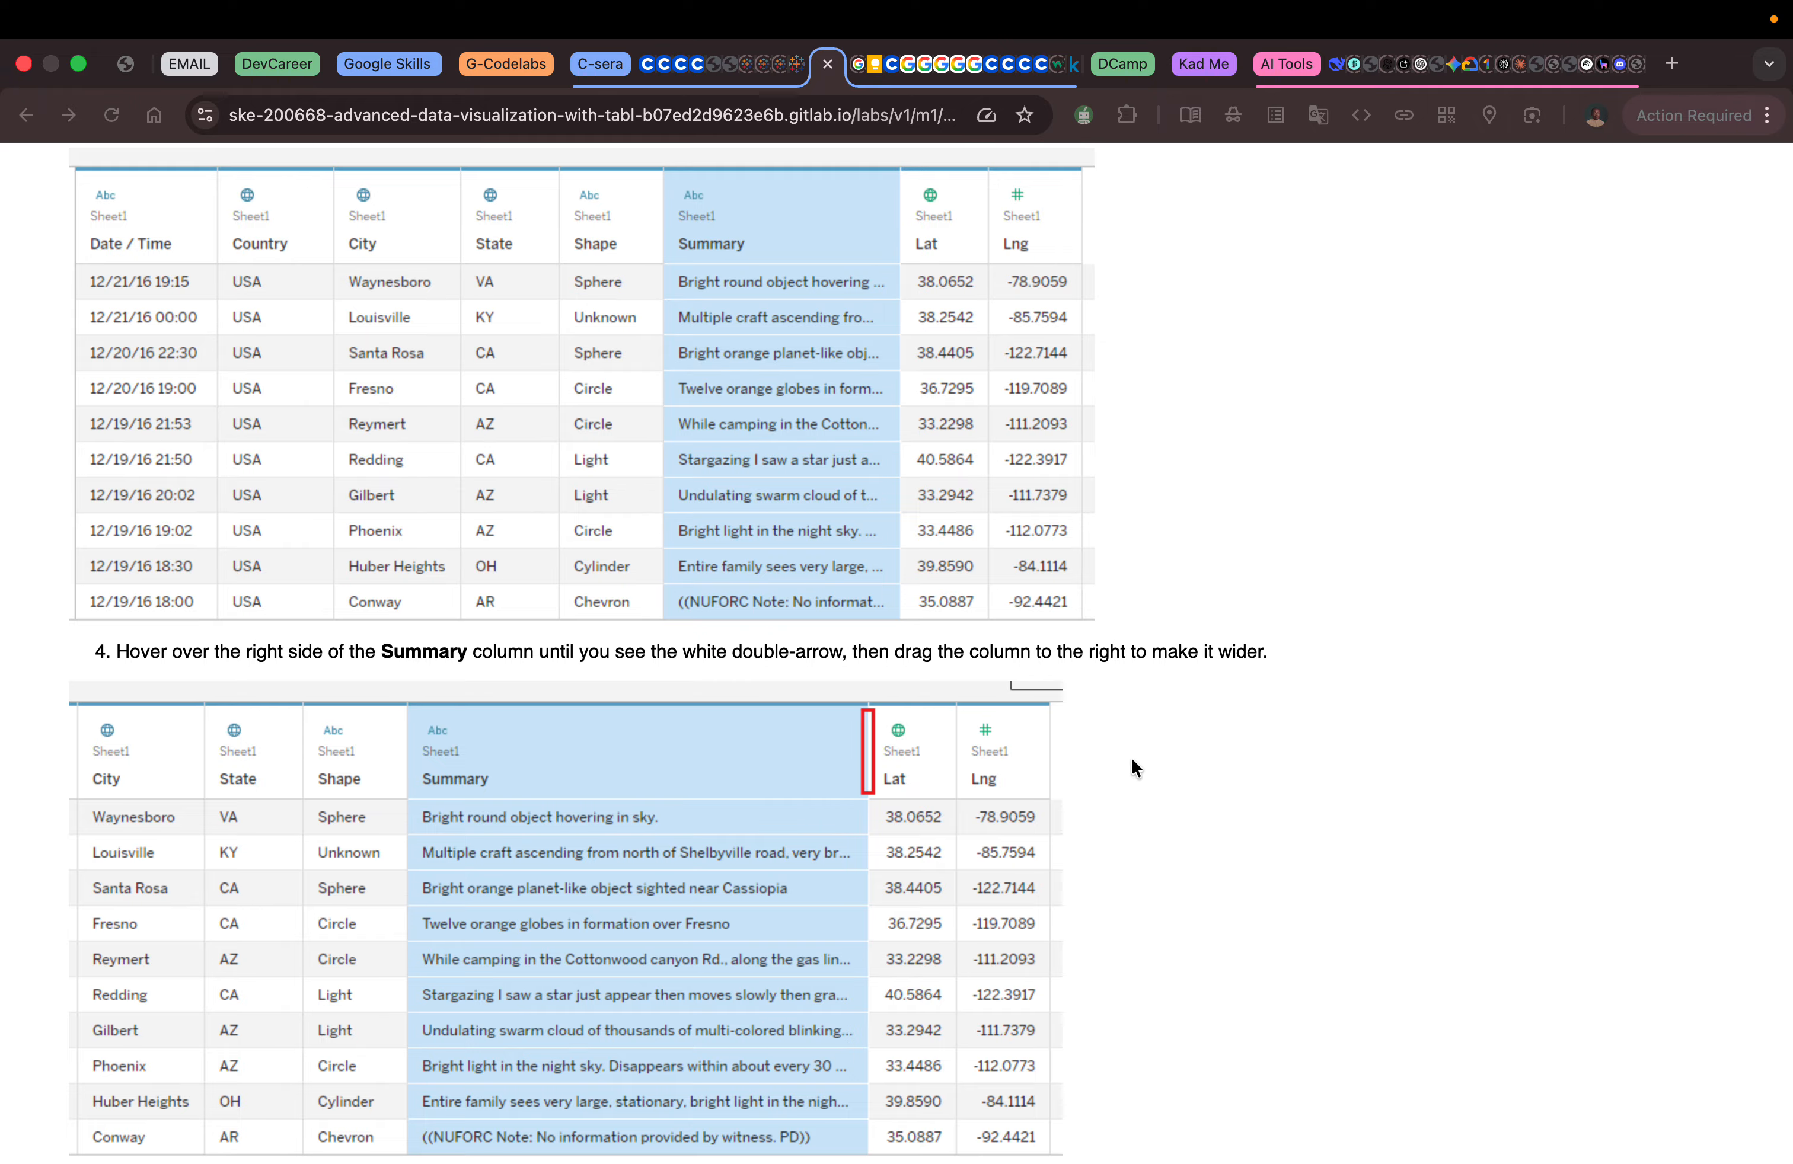
Read lab step 5 in the browser, try again in Tableau to widen the Summary column, and briefly reopen the table details pane.
scroll(1131, 761, down, 7)
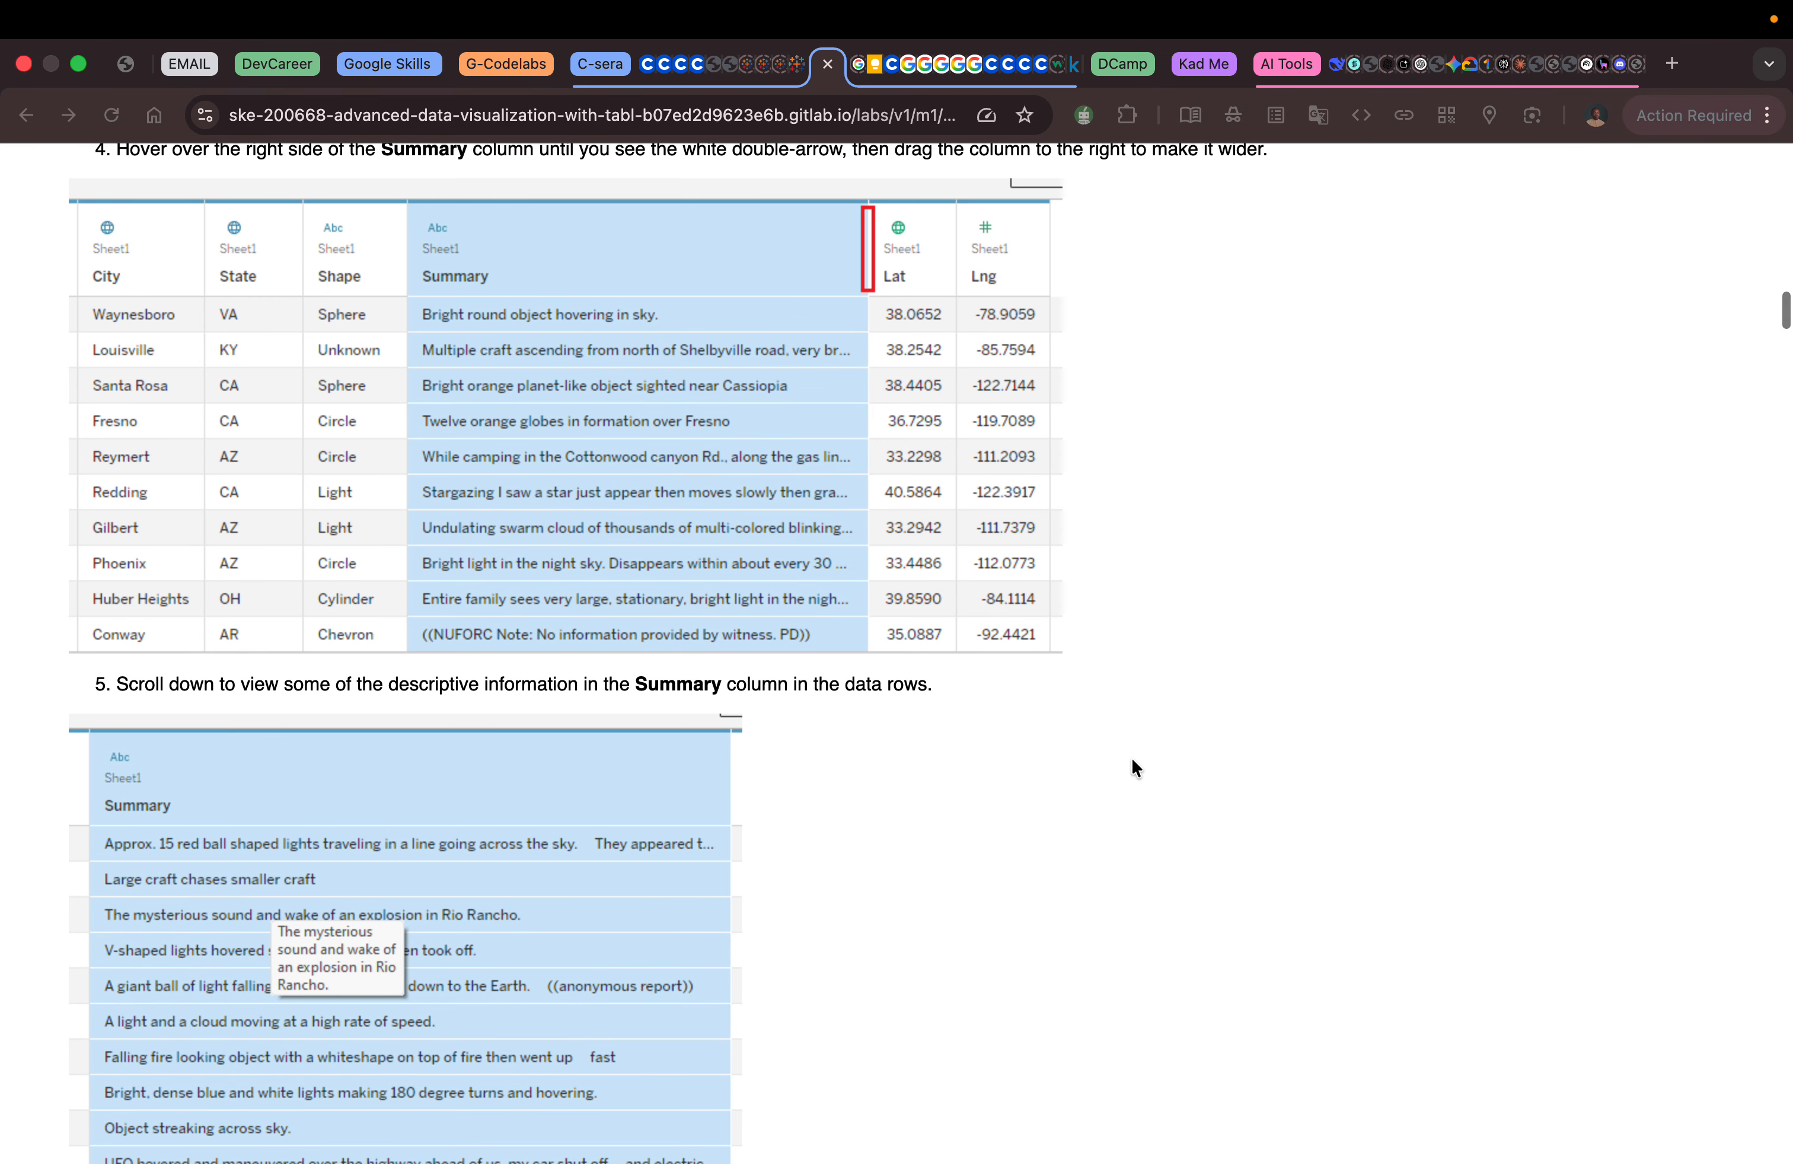
key(ctrl+Right)
drag(1196, 741, 1198, 736)
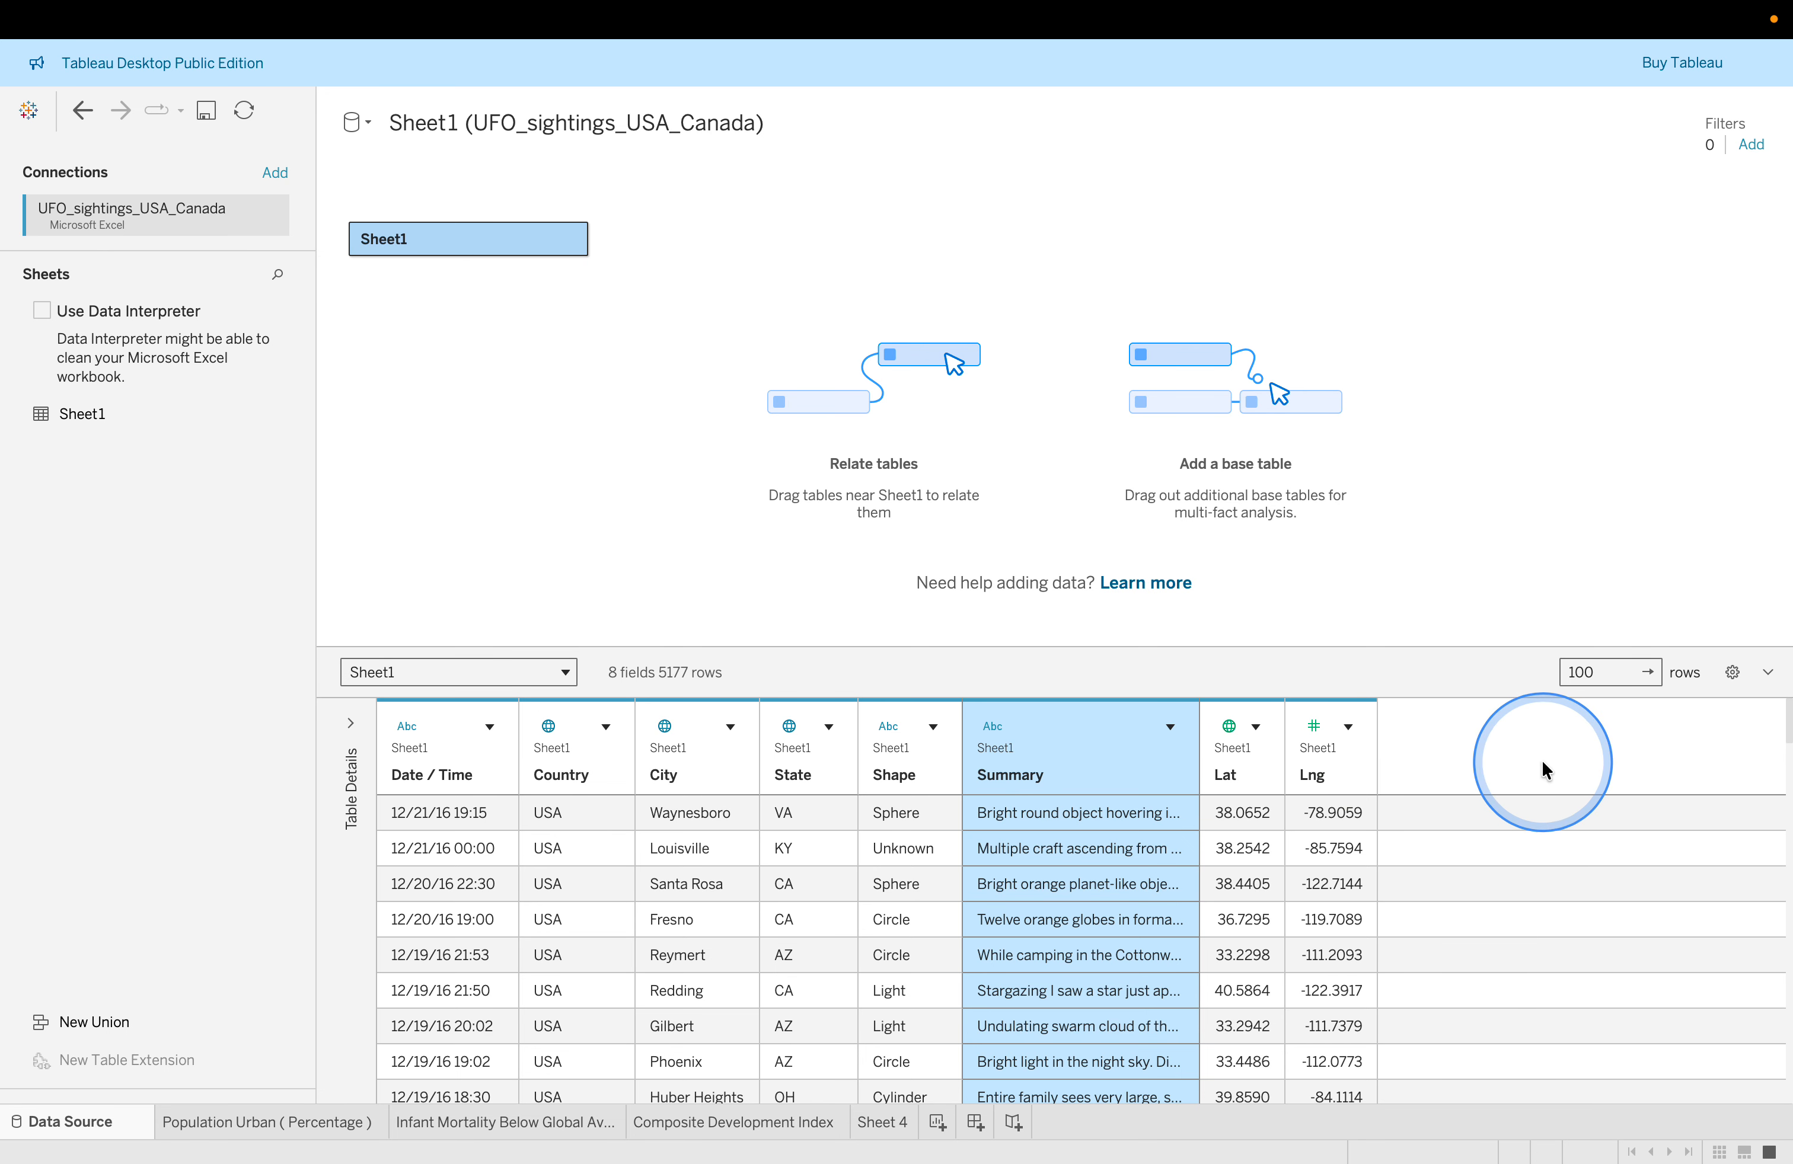
drag(1202, 741, 1292, 741)
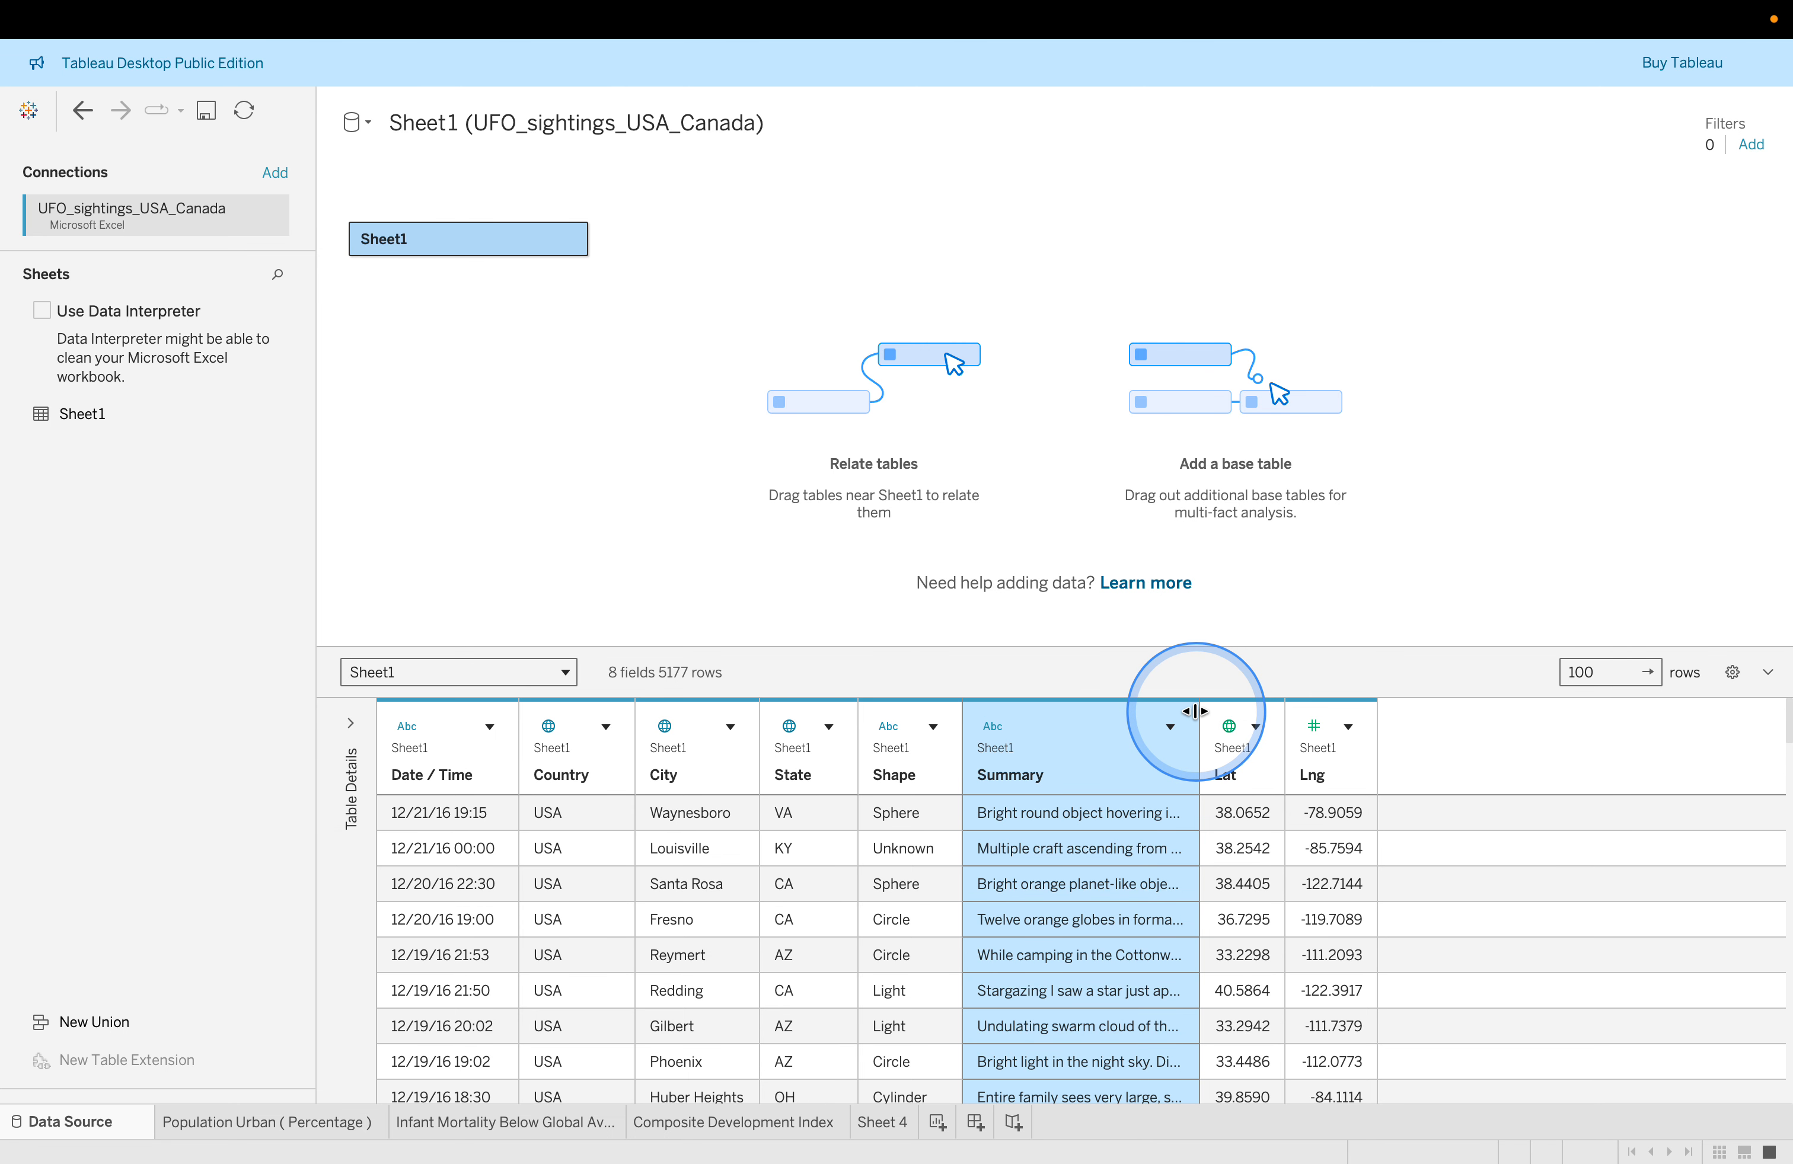
click(358, 725)
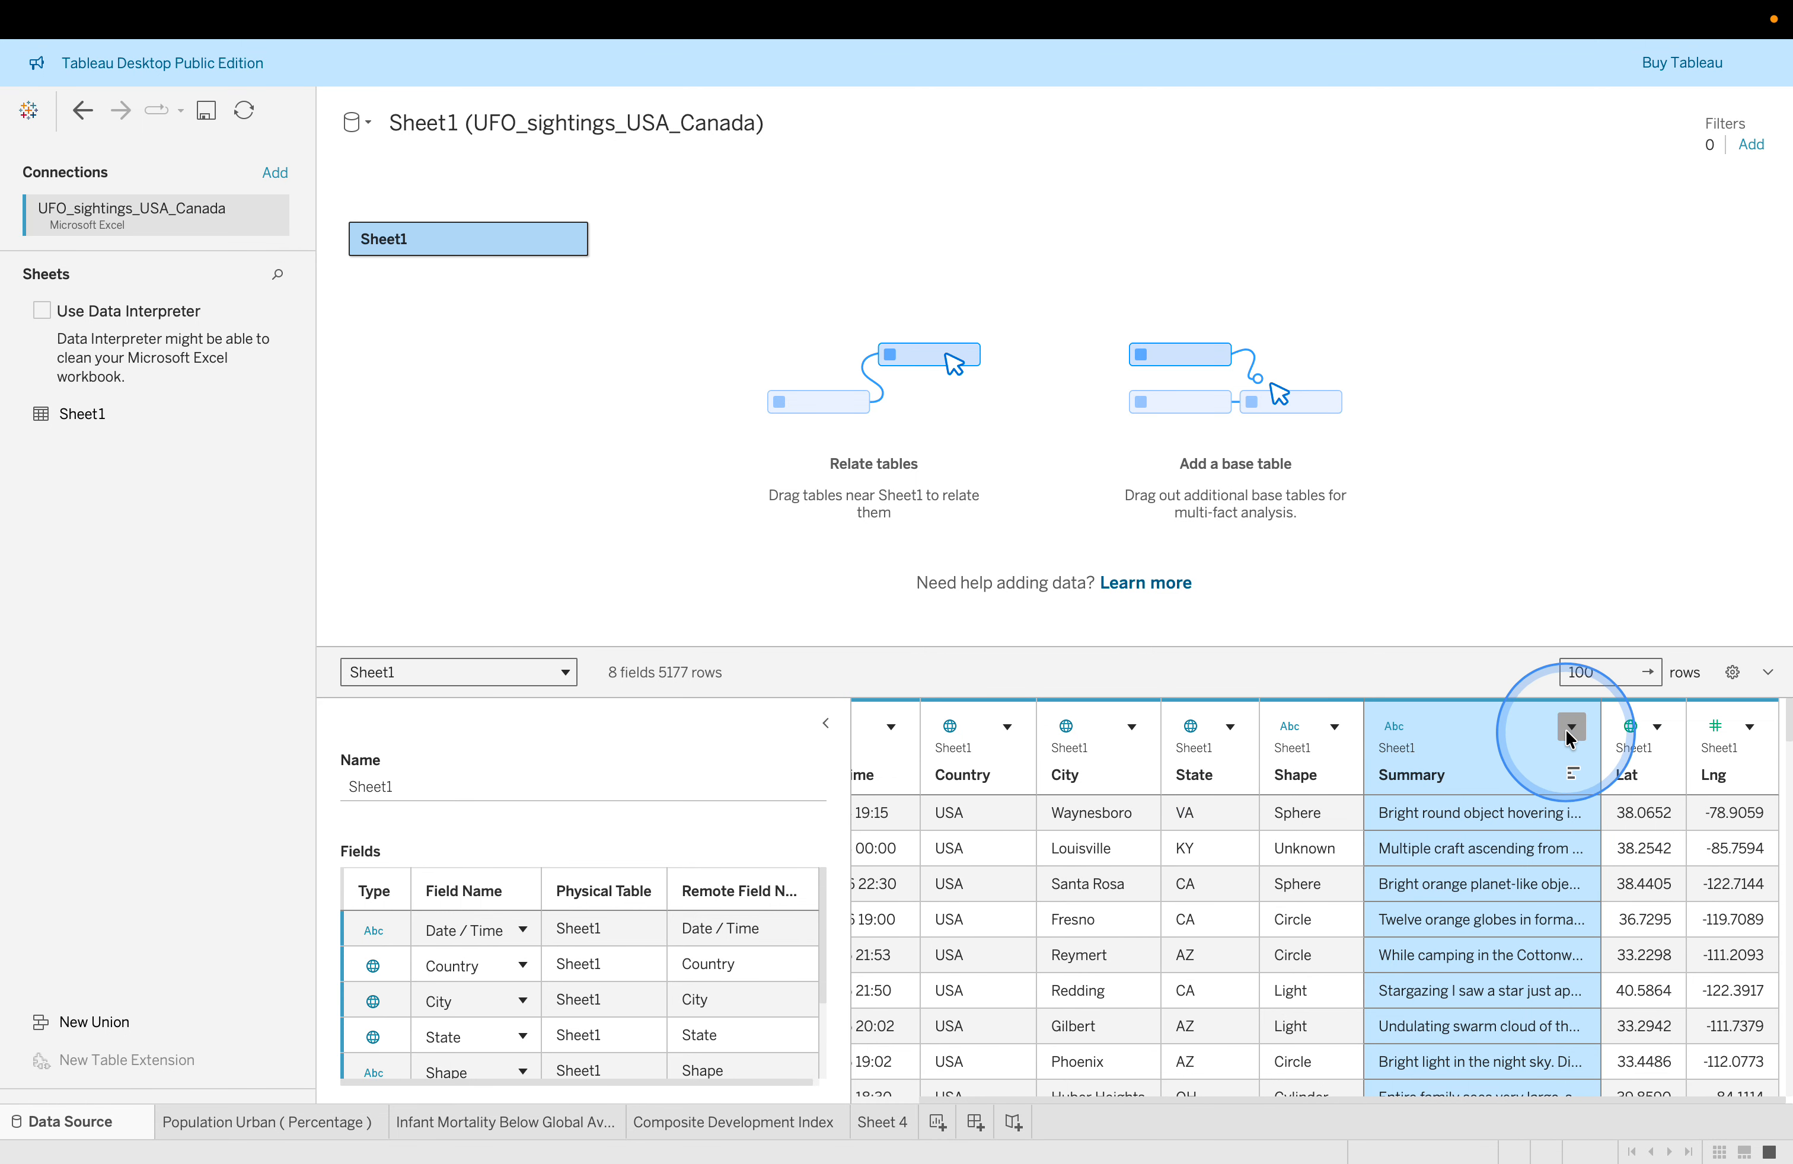
click(825, 724)
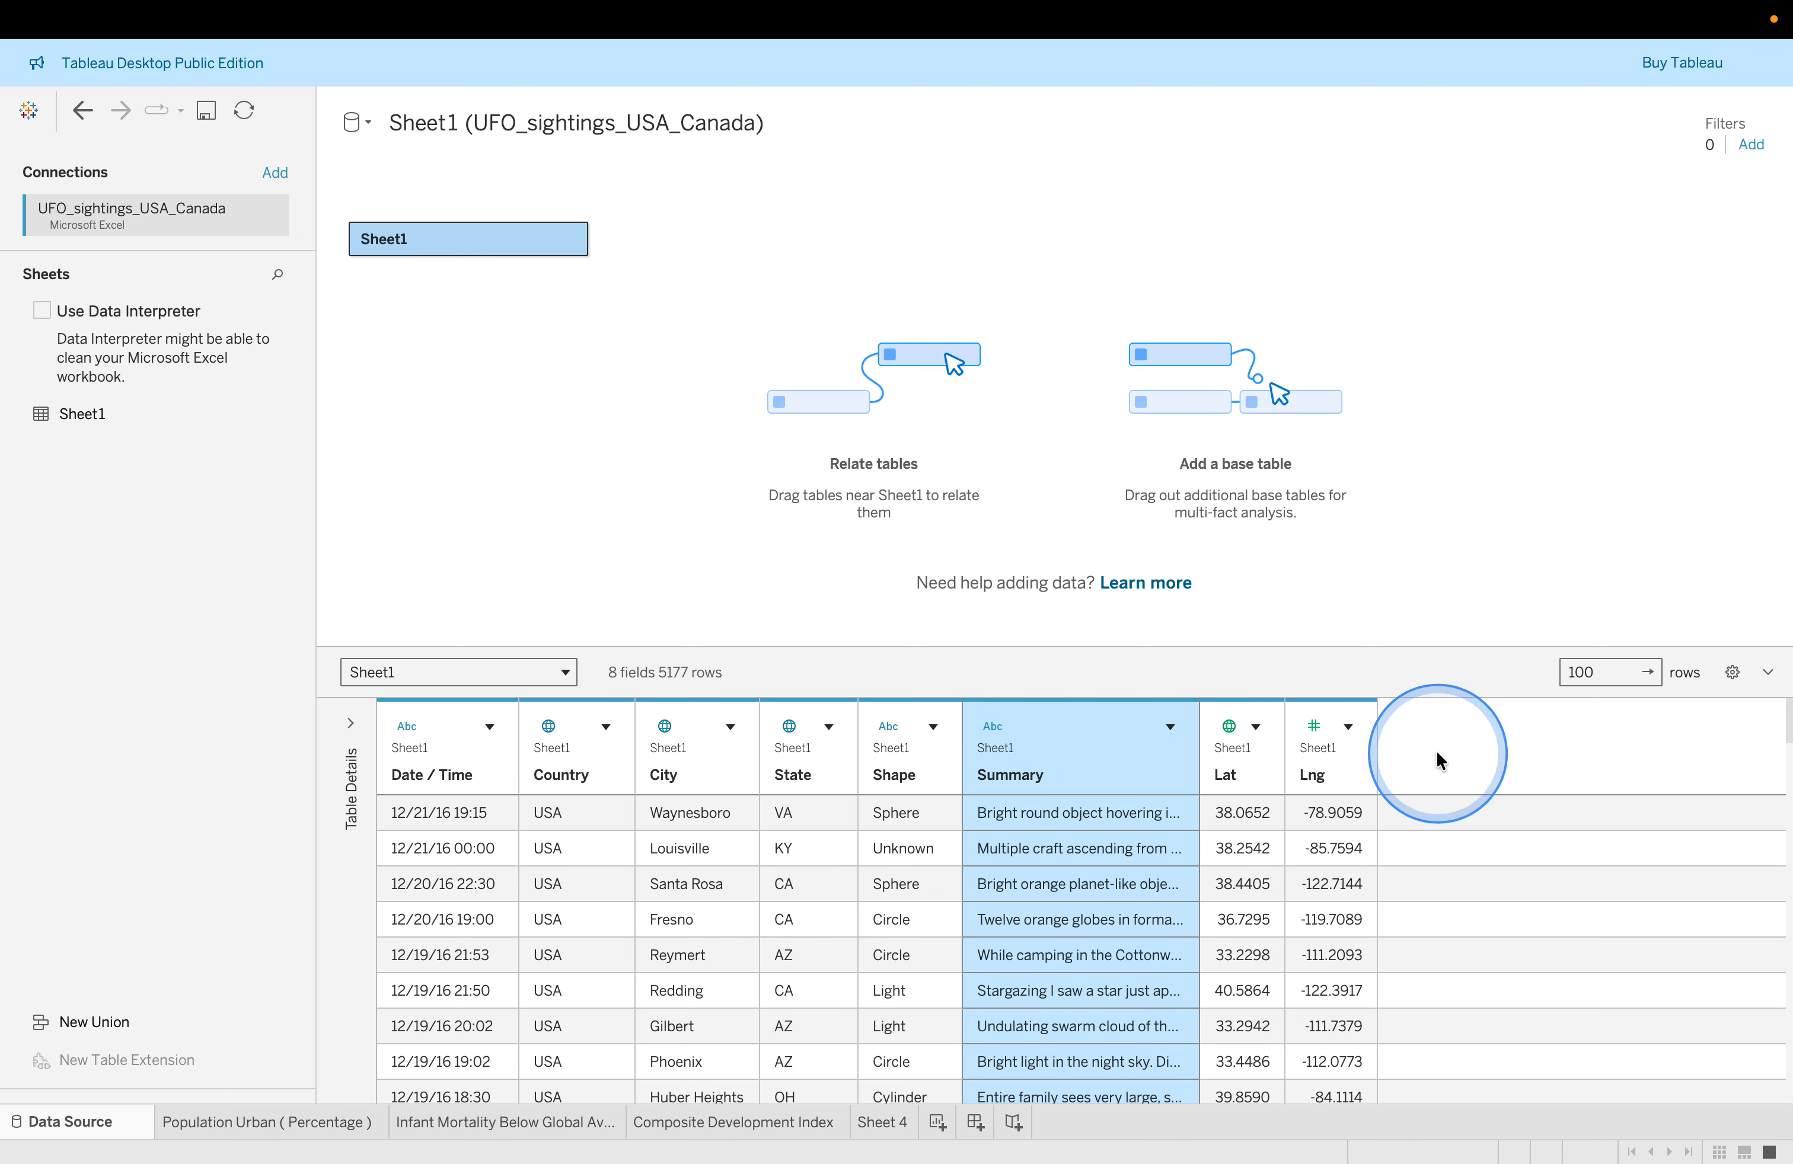
Sort the data rows by State in descending order and enlarge the data grid's height to show more rows.
click(902, 756)
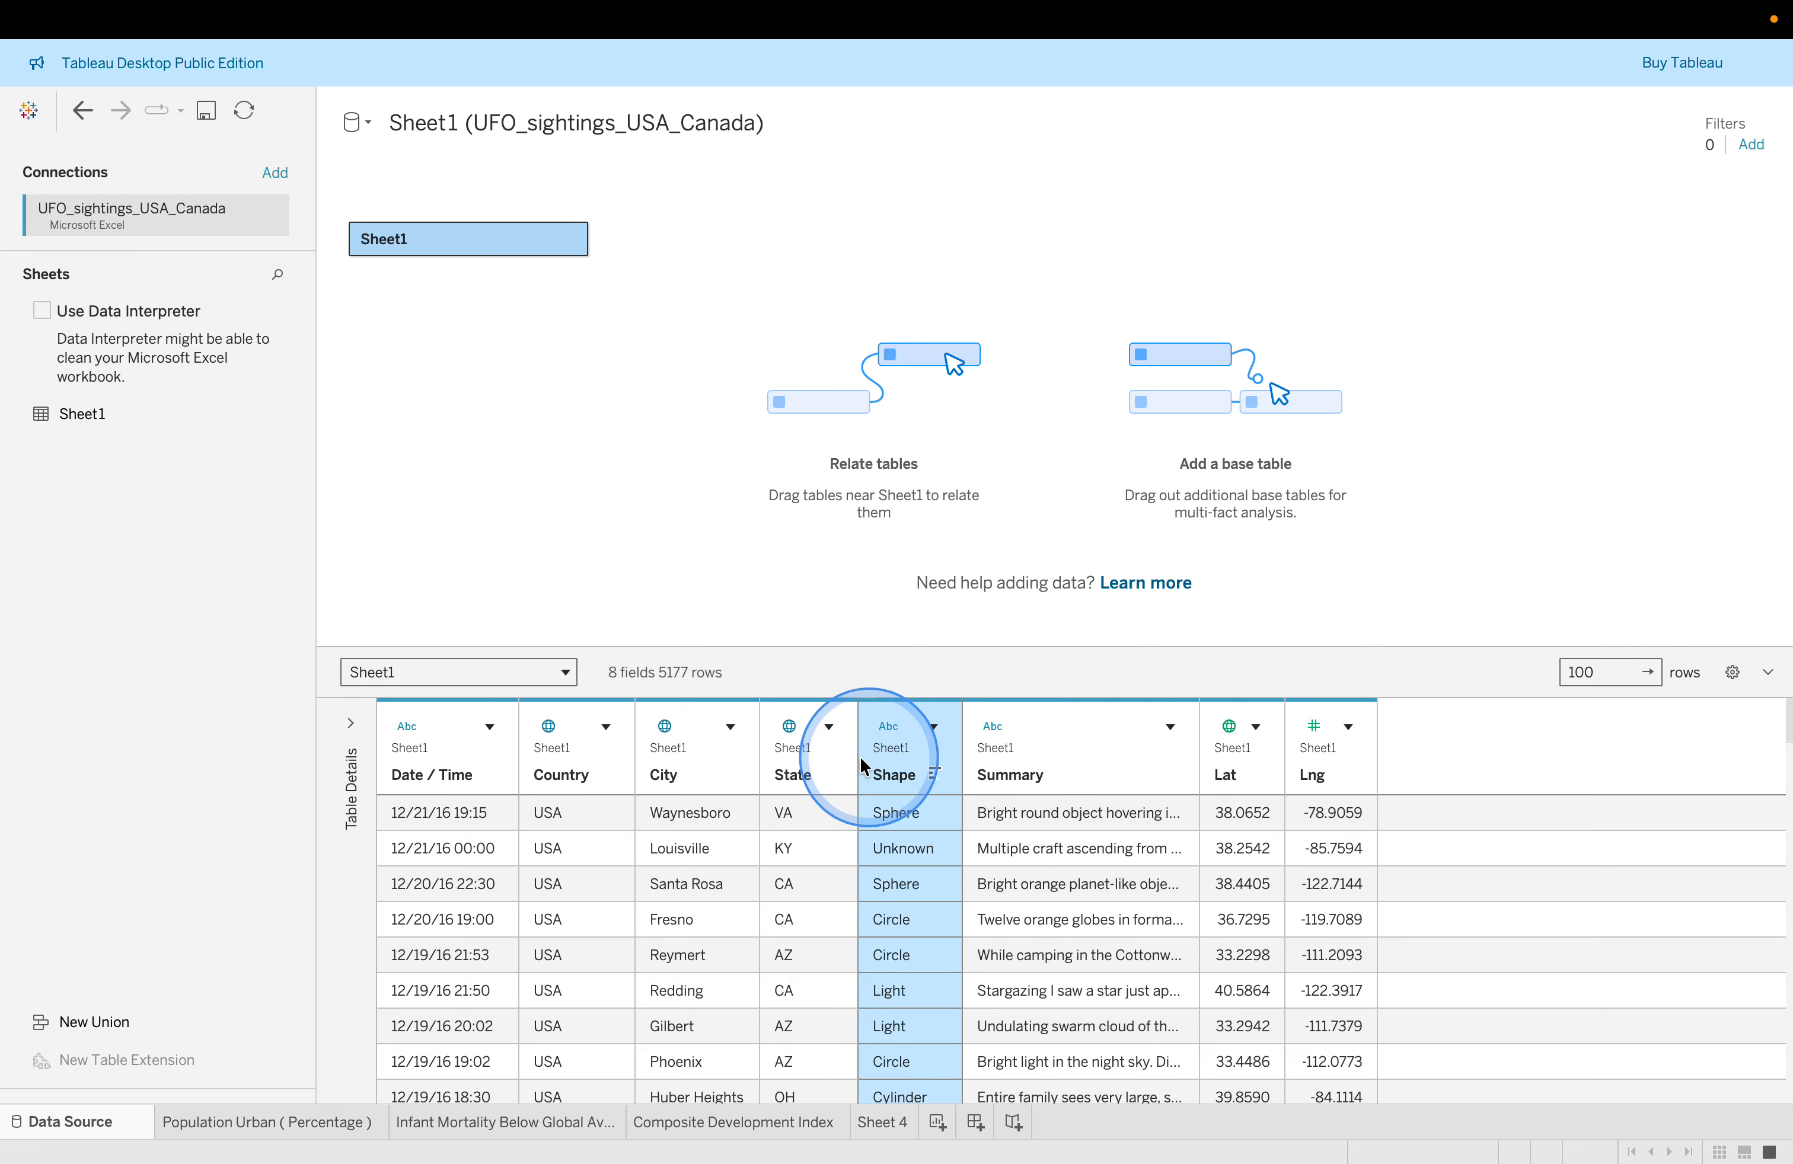
click(829, 773)
click(830, 773)
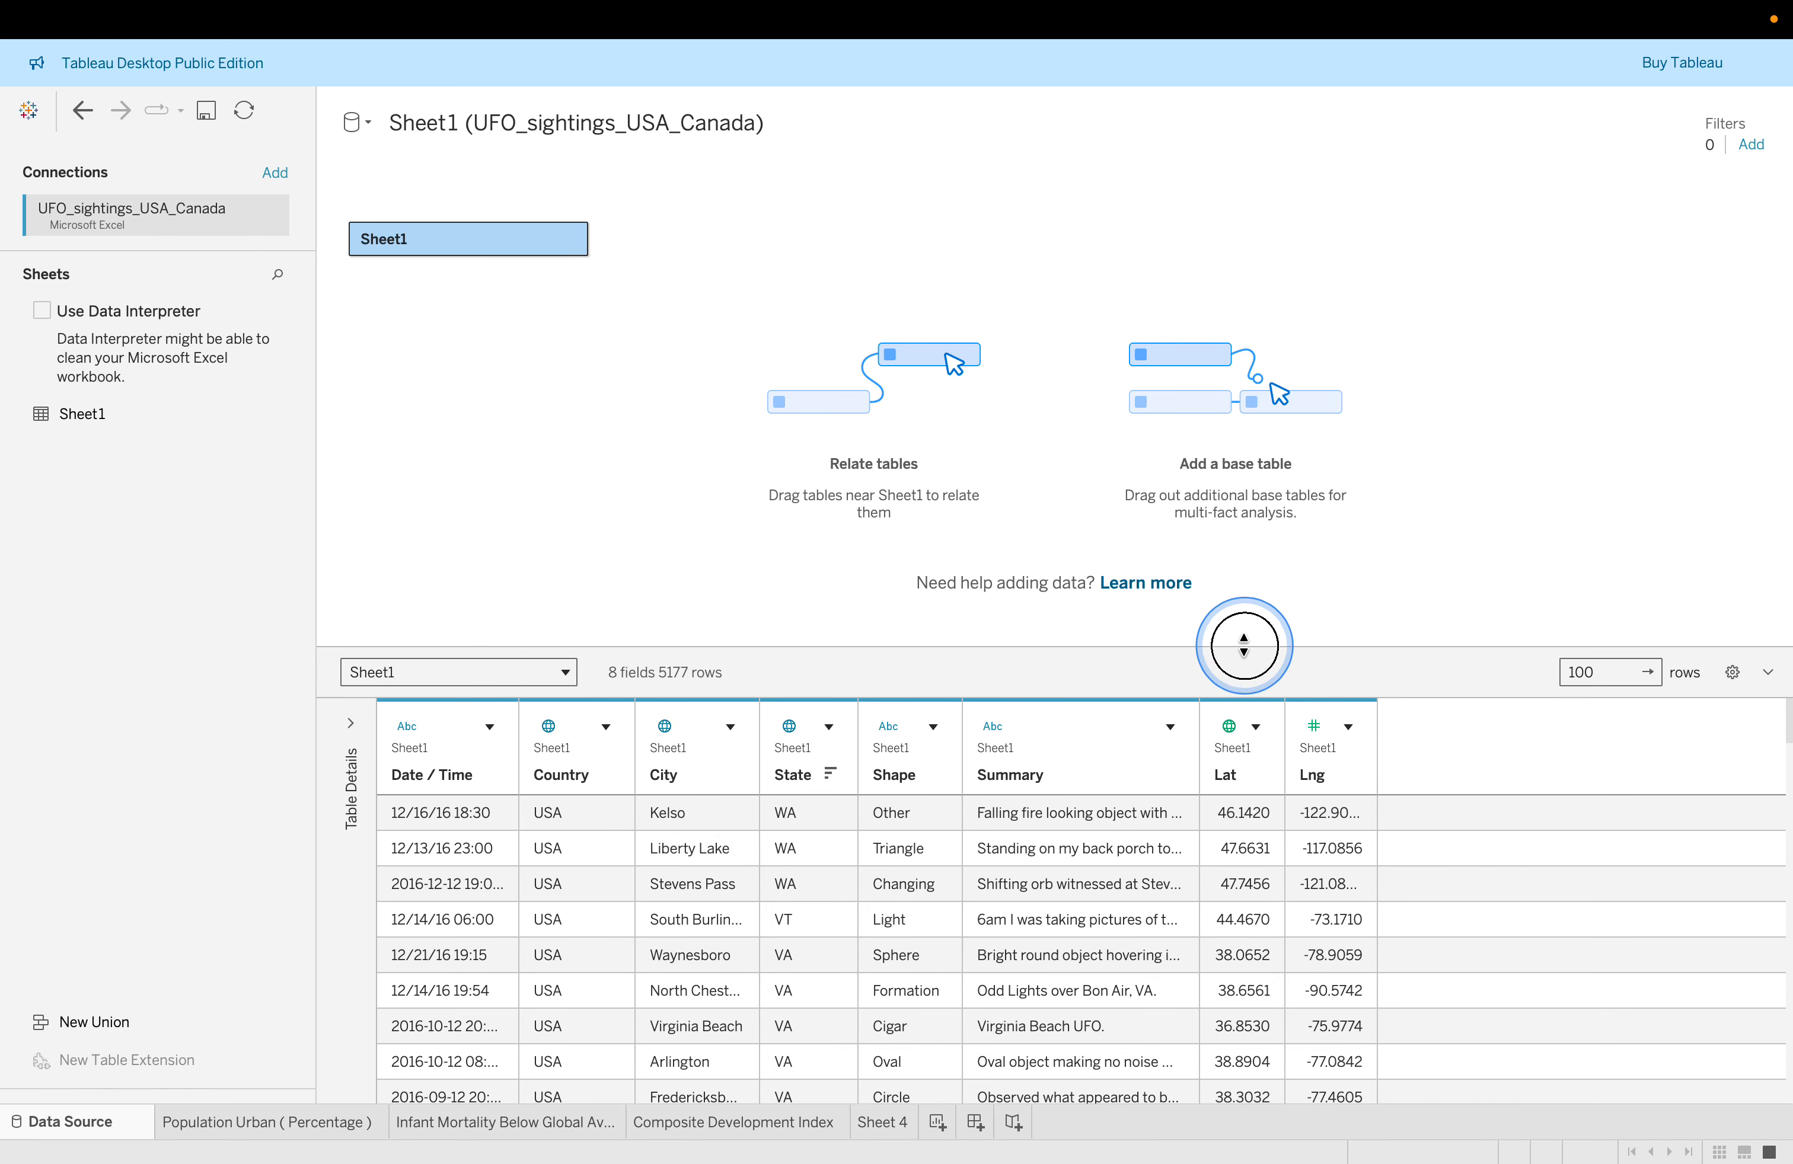
drag(1243, 646, 1260, 489)
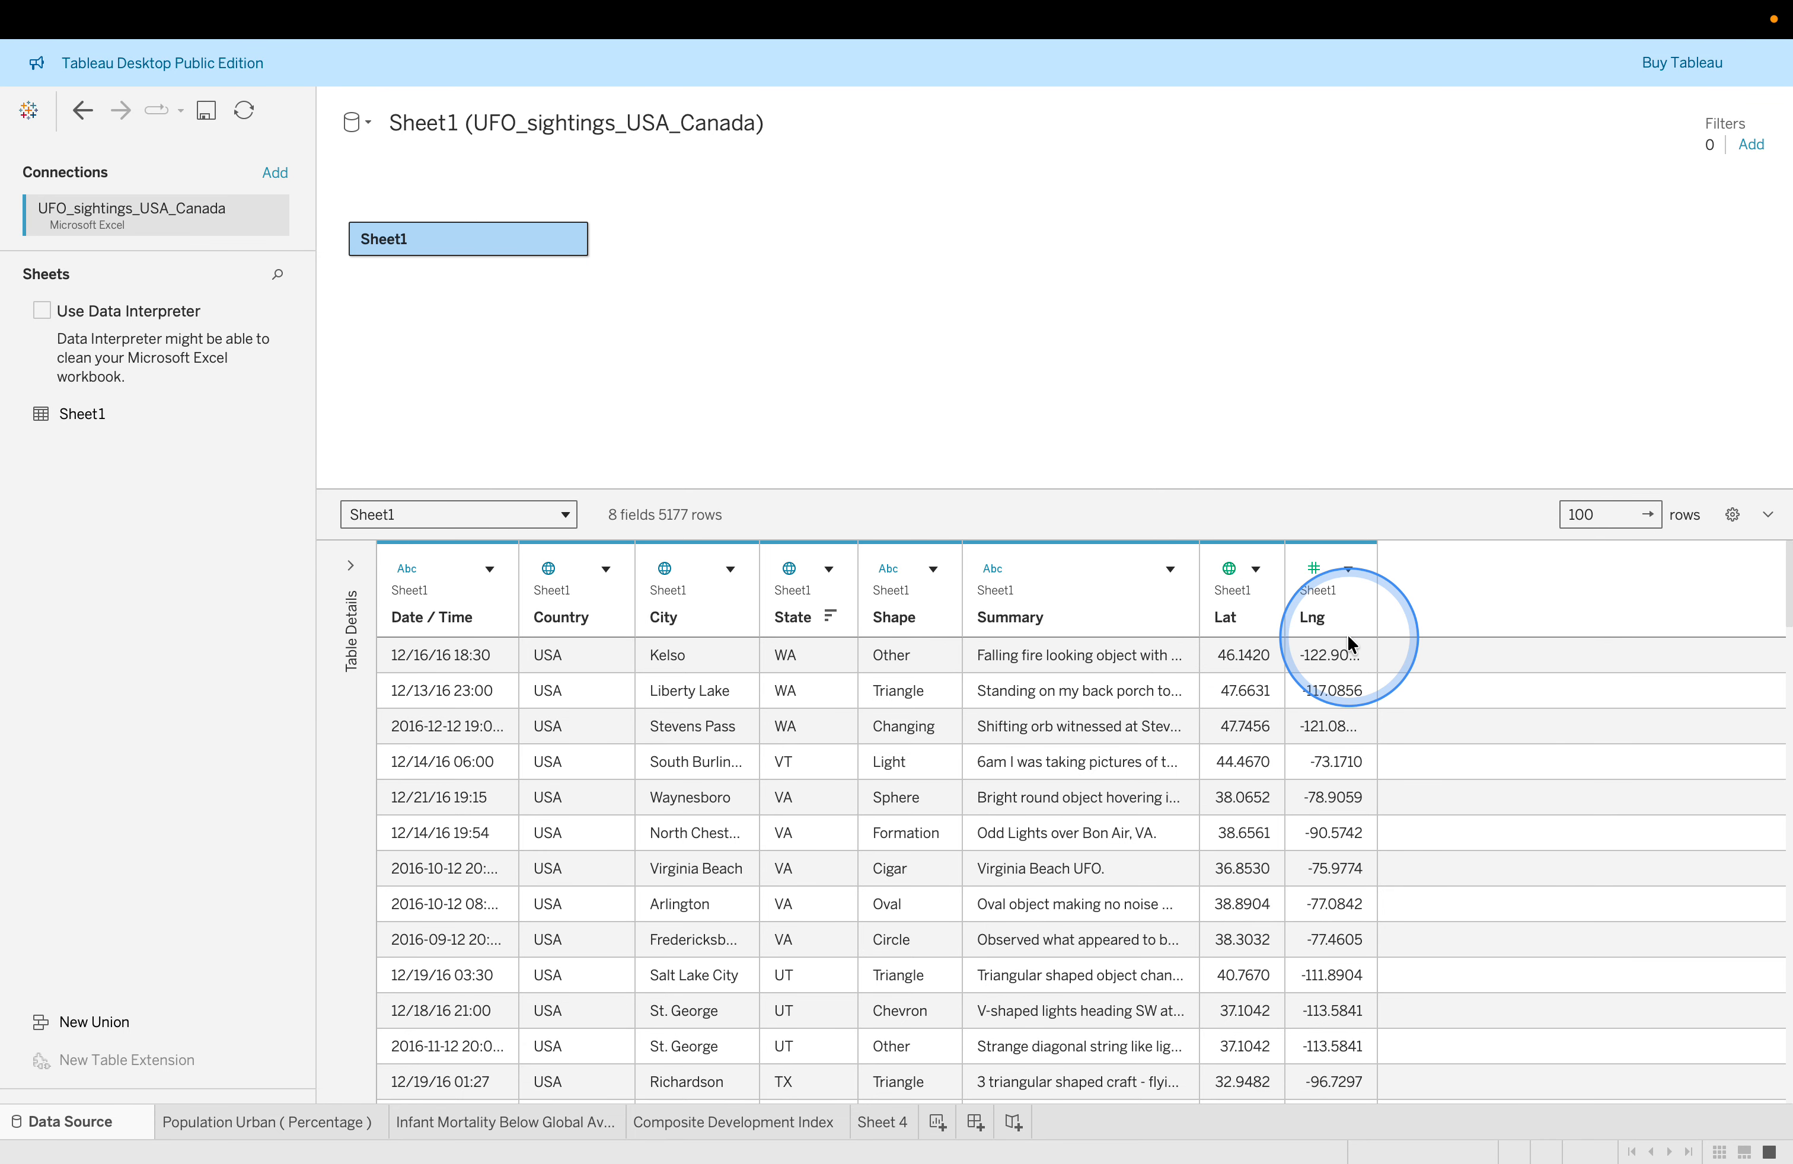
Switch to the browser and read lab steps 5 to 7 on the Summary text, field and row counts, and Lat data type.
key(ctrl+Left)
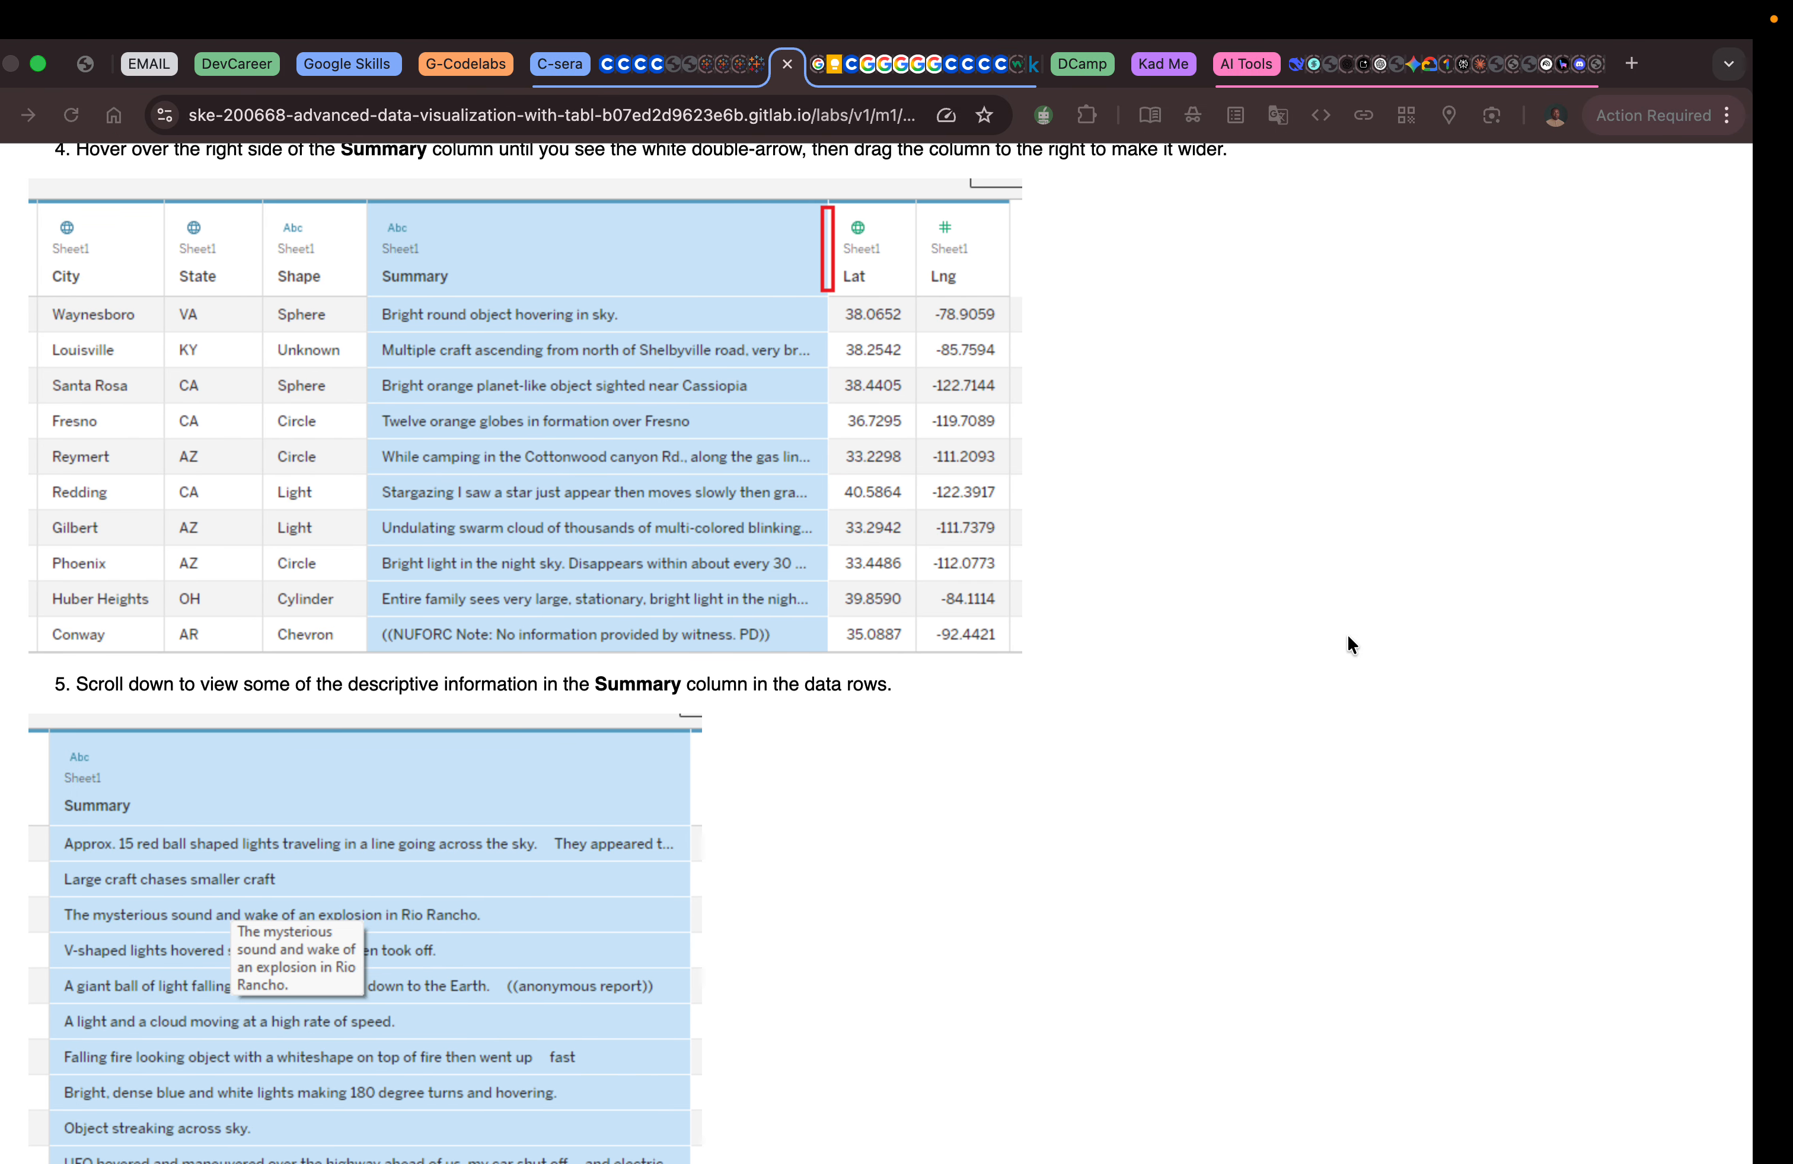
scroll(1187, 681, down, 5)
scroll(1187, 680, up, 3)
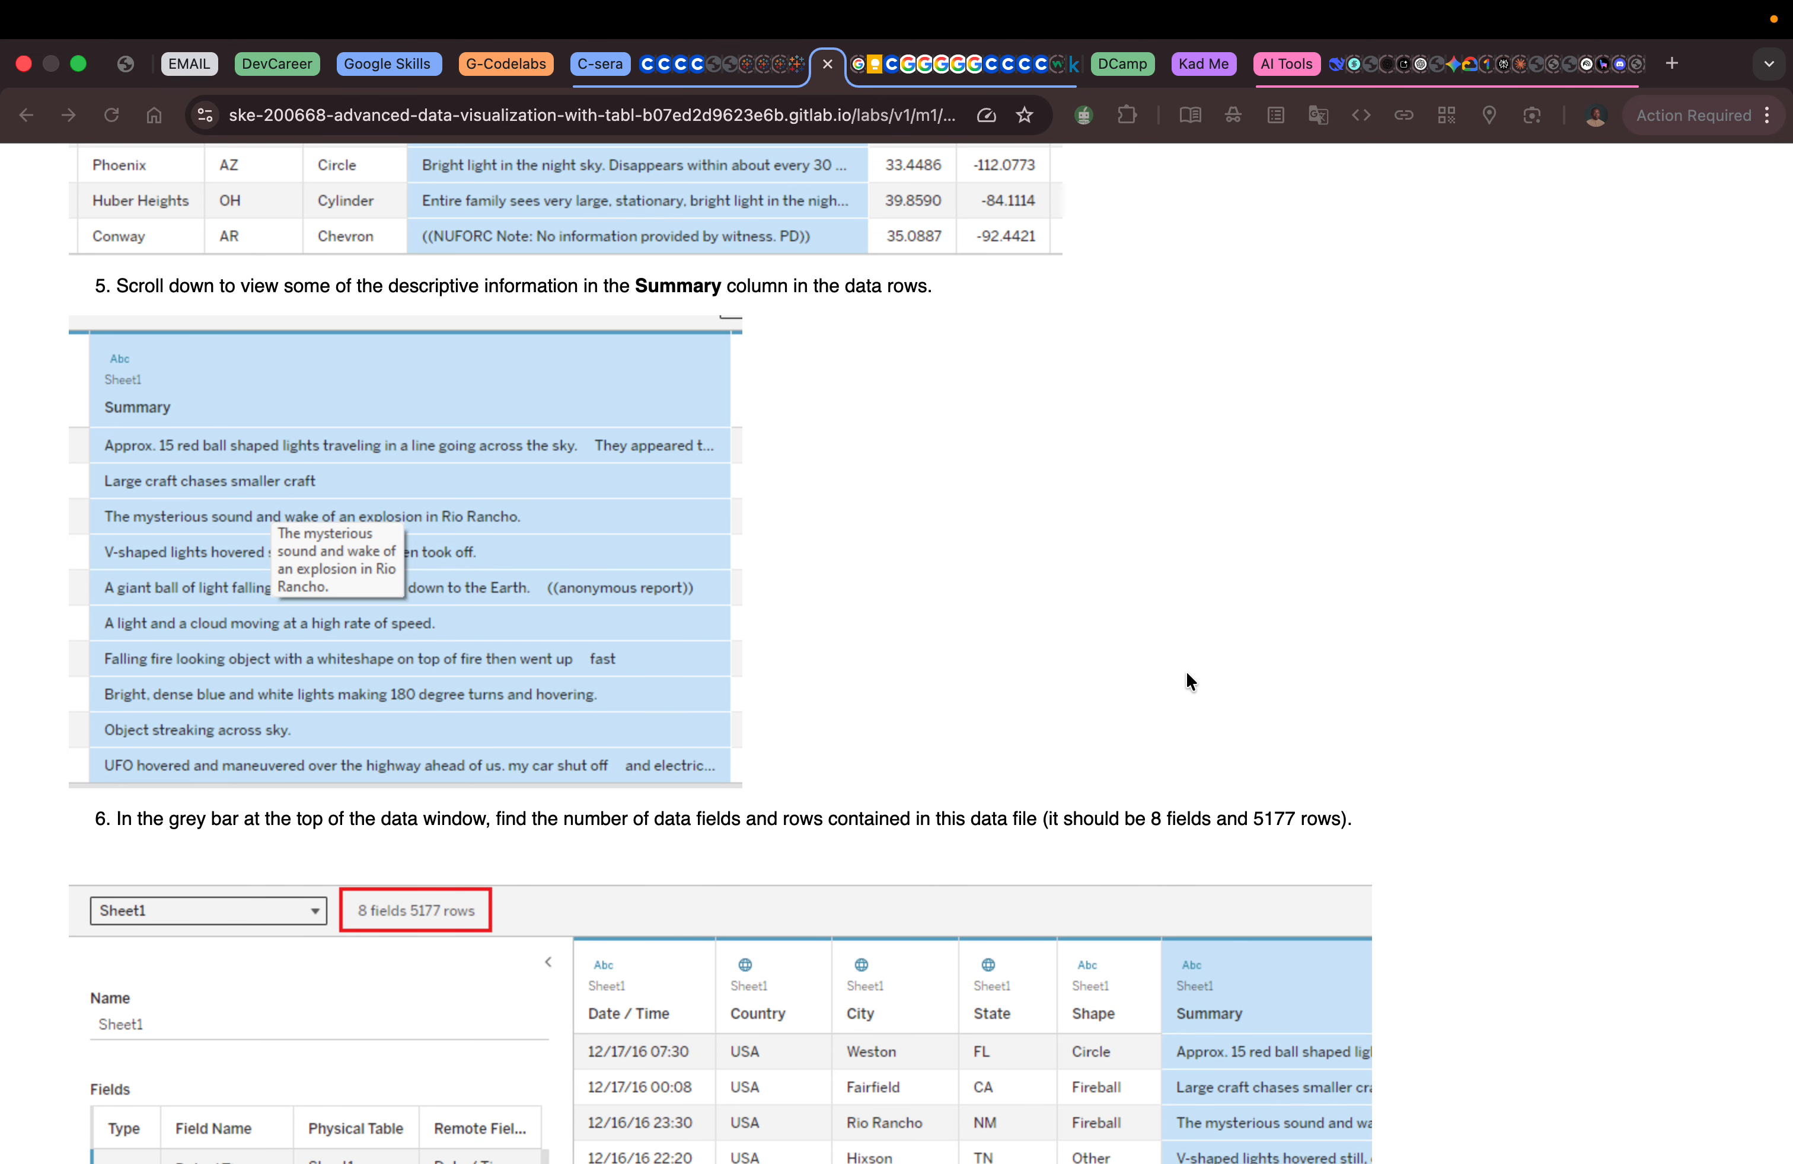
scroll(1187, 680, down, 2)
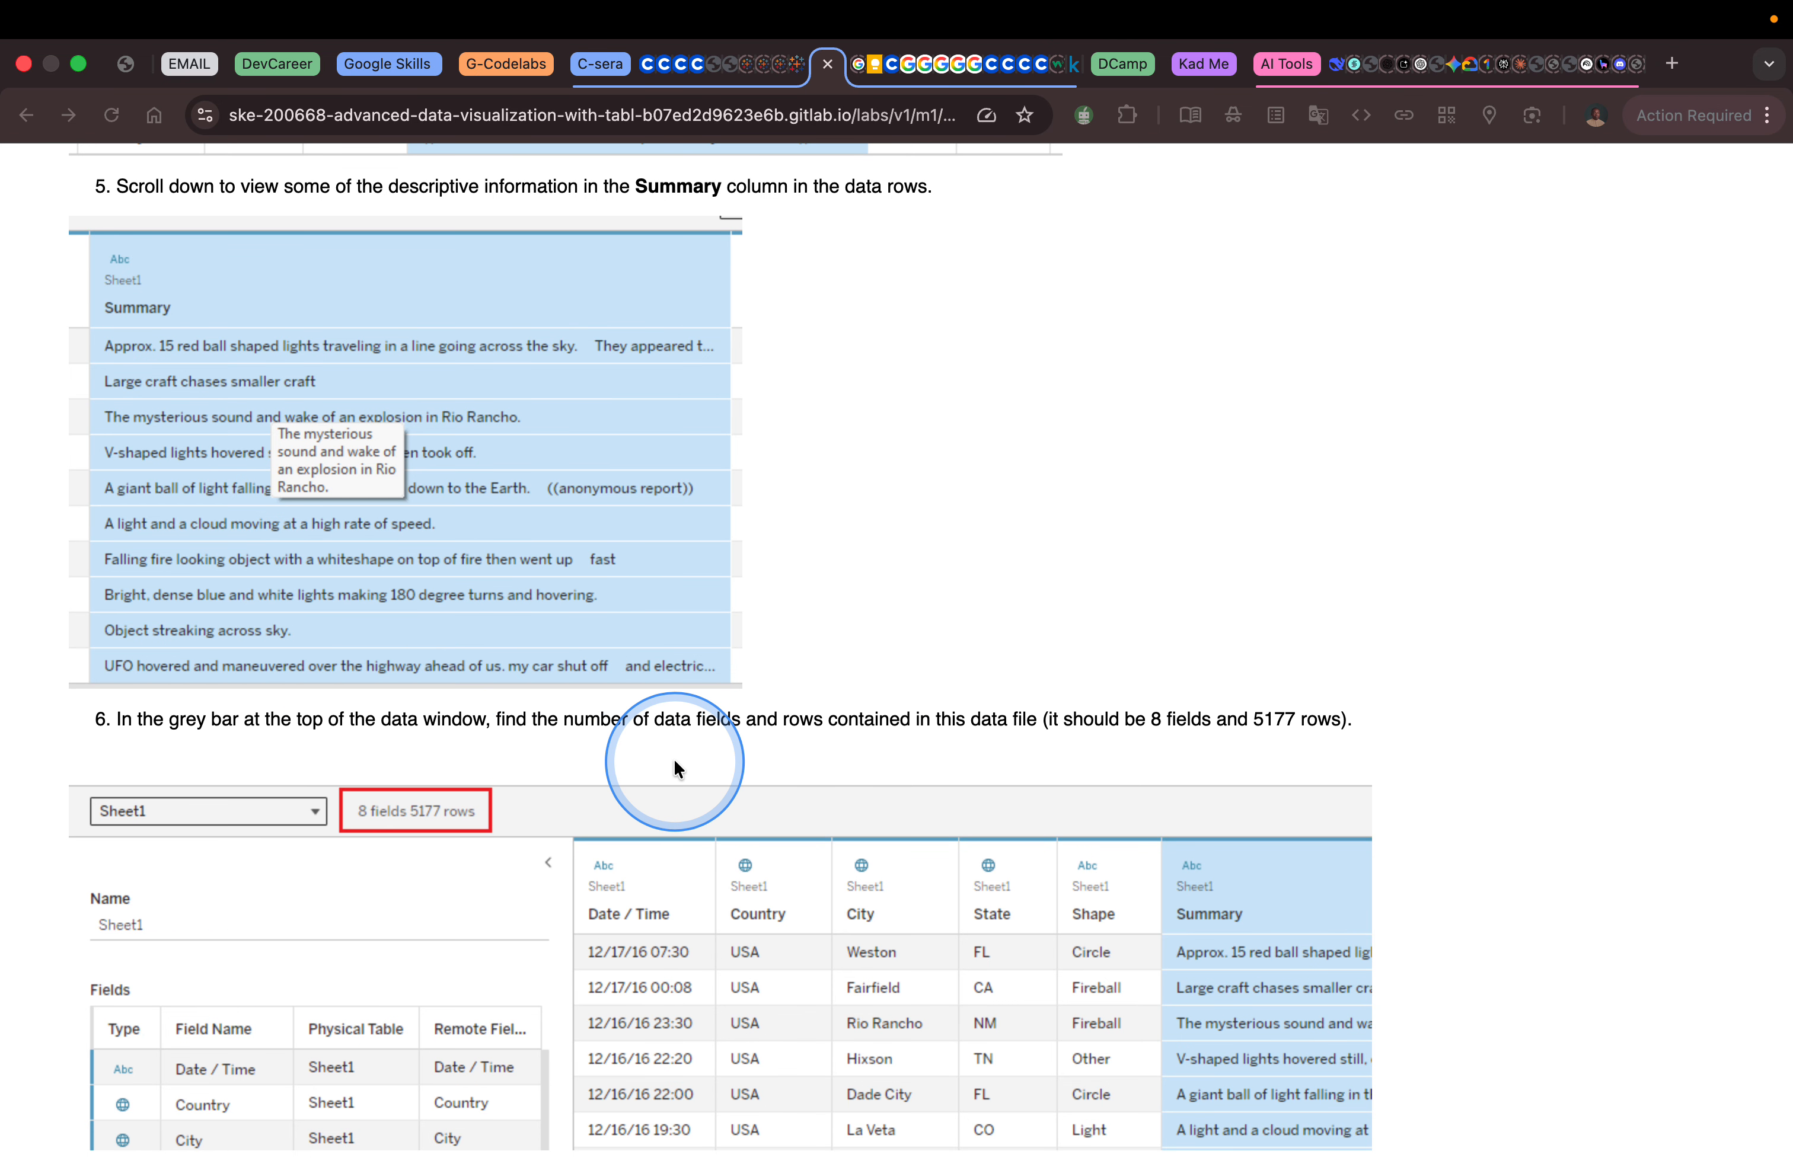
scroll(674, 761, down, 10)
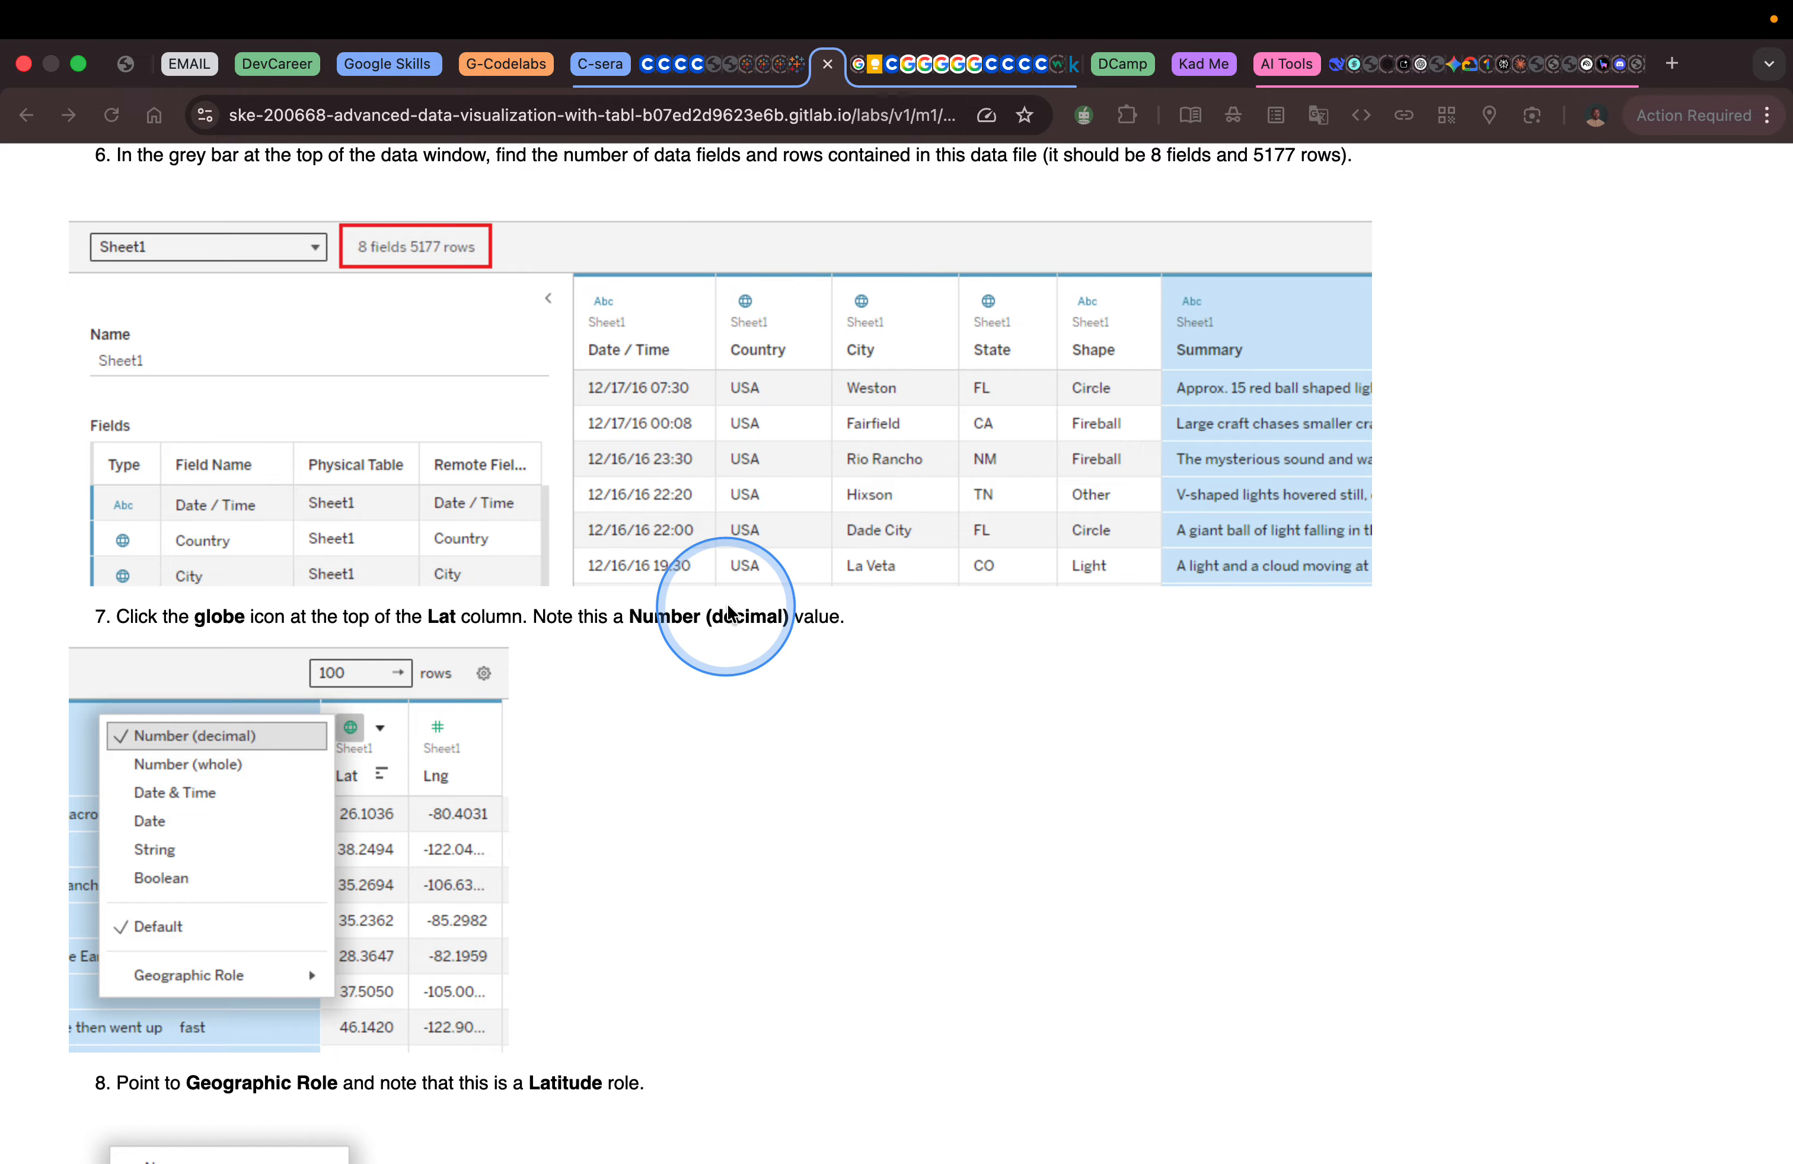
In Tableau, inspect the Lat column's data type and geographic role, reading lab step 8 in the browser between the two checks.
key(ctrl+Right)
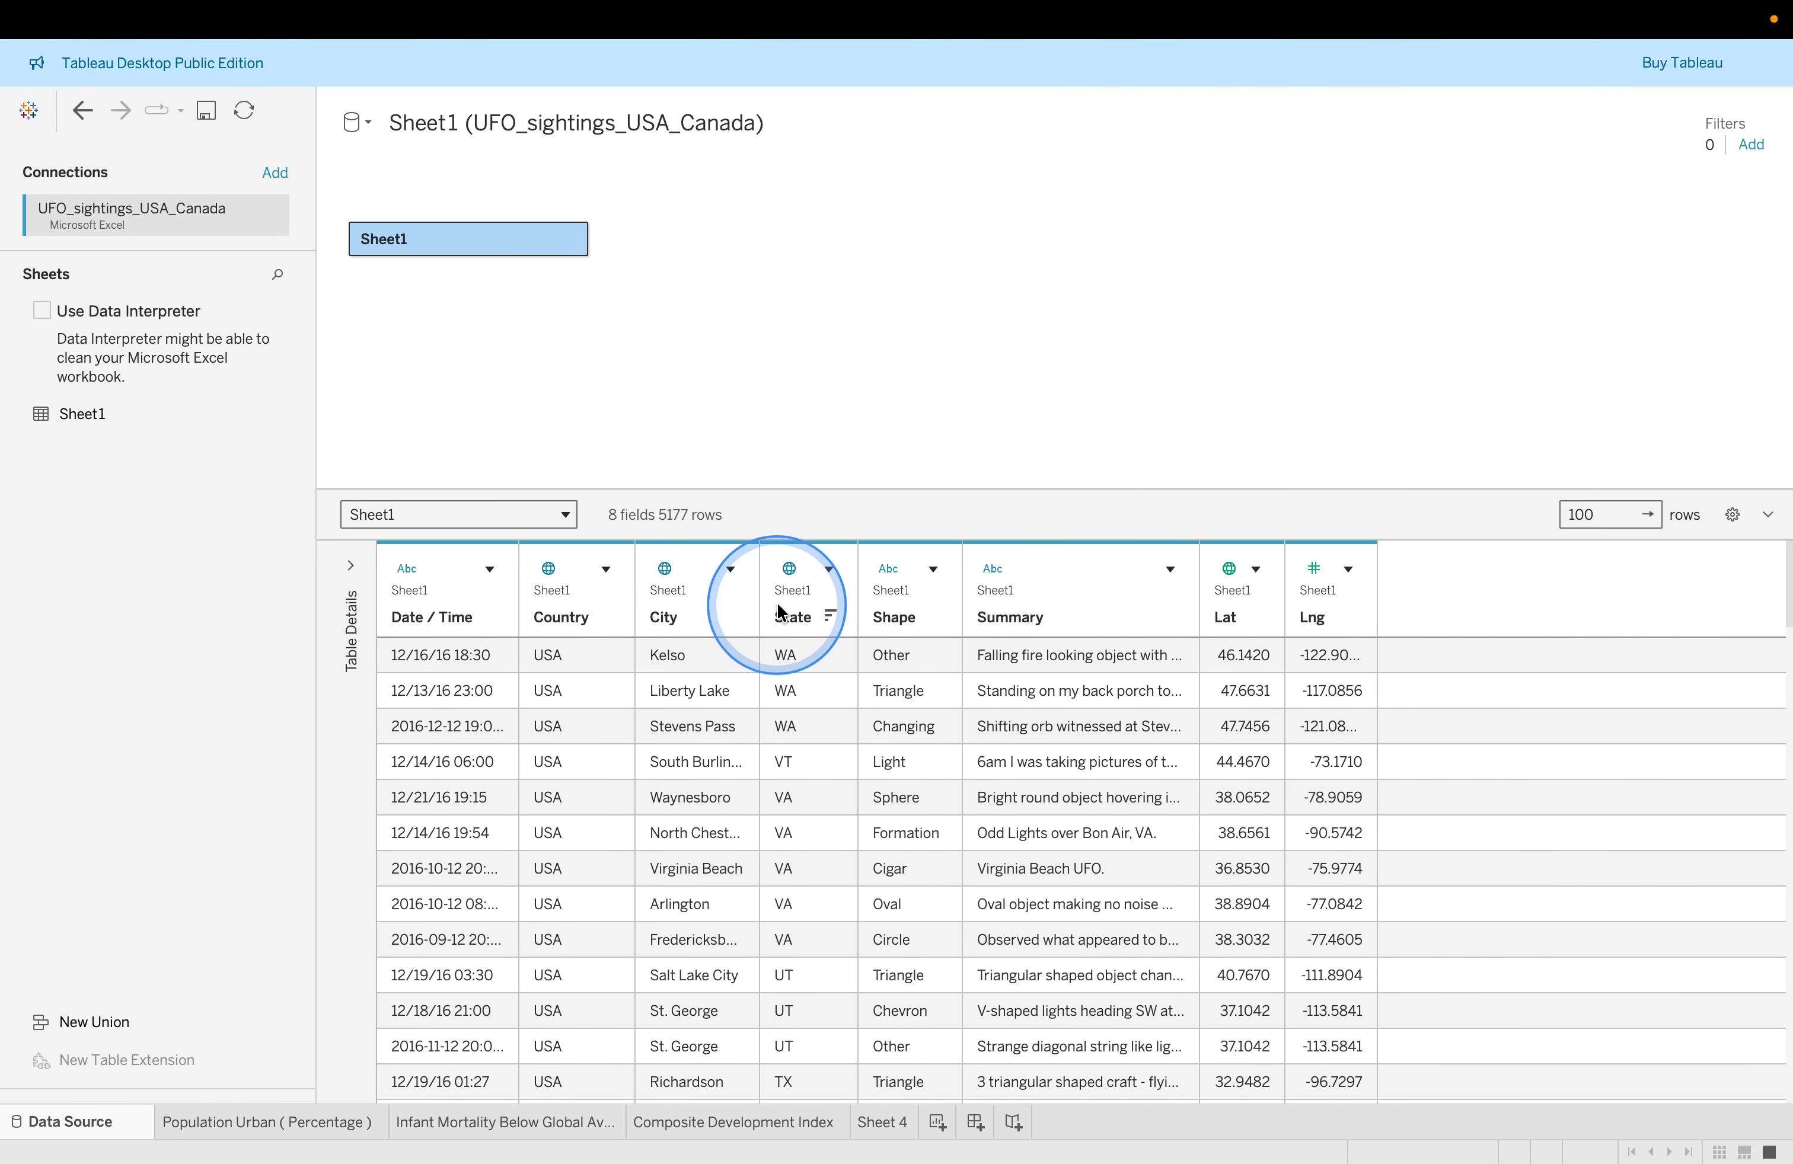
click(1230, 571)
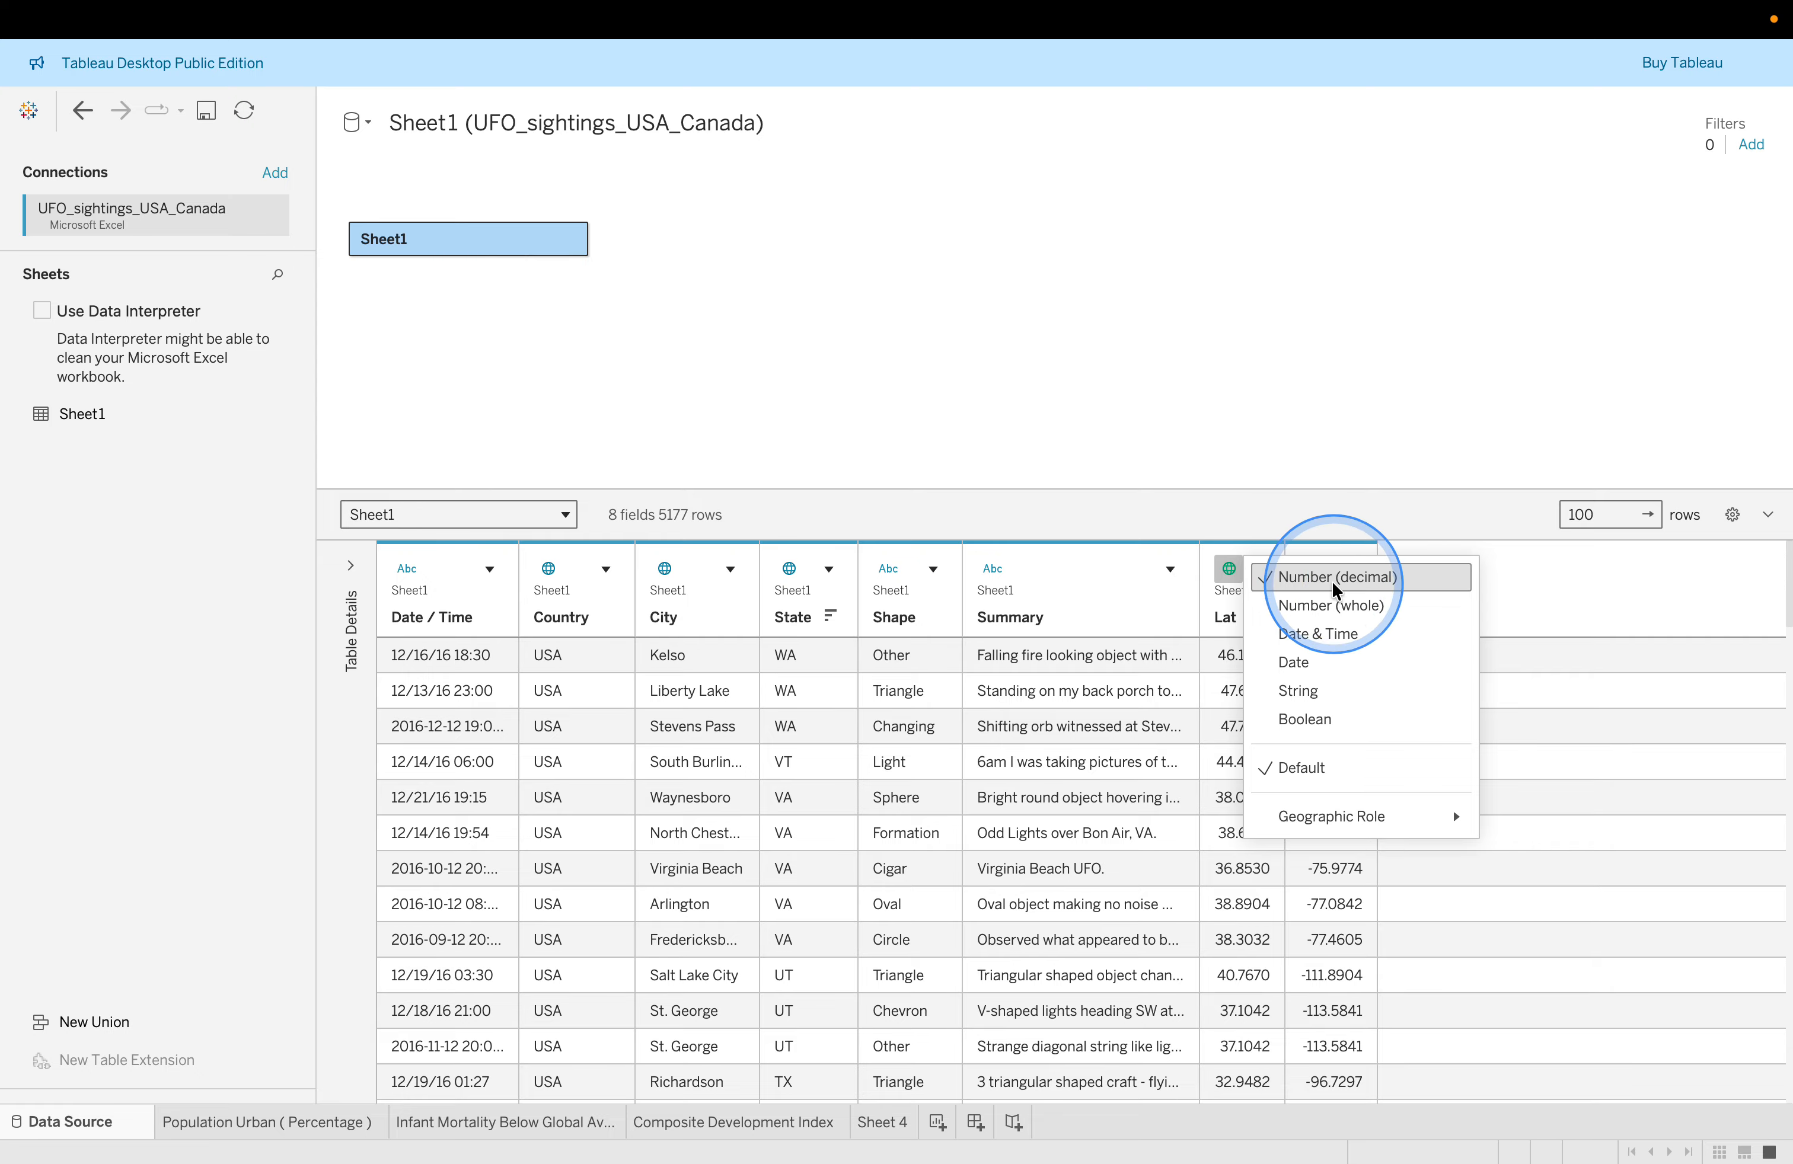
key(ctrl+Left)
scroll(1097, 645, down, 5)
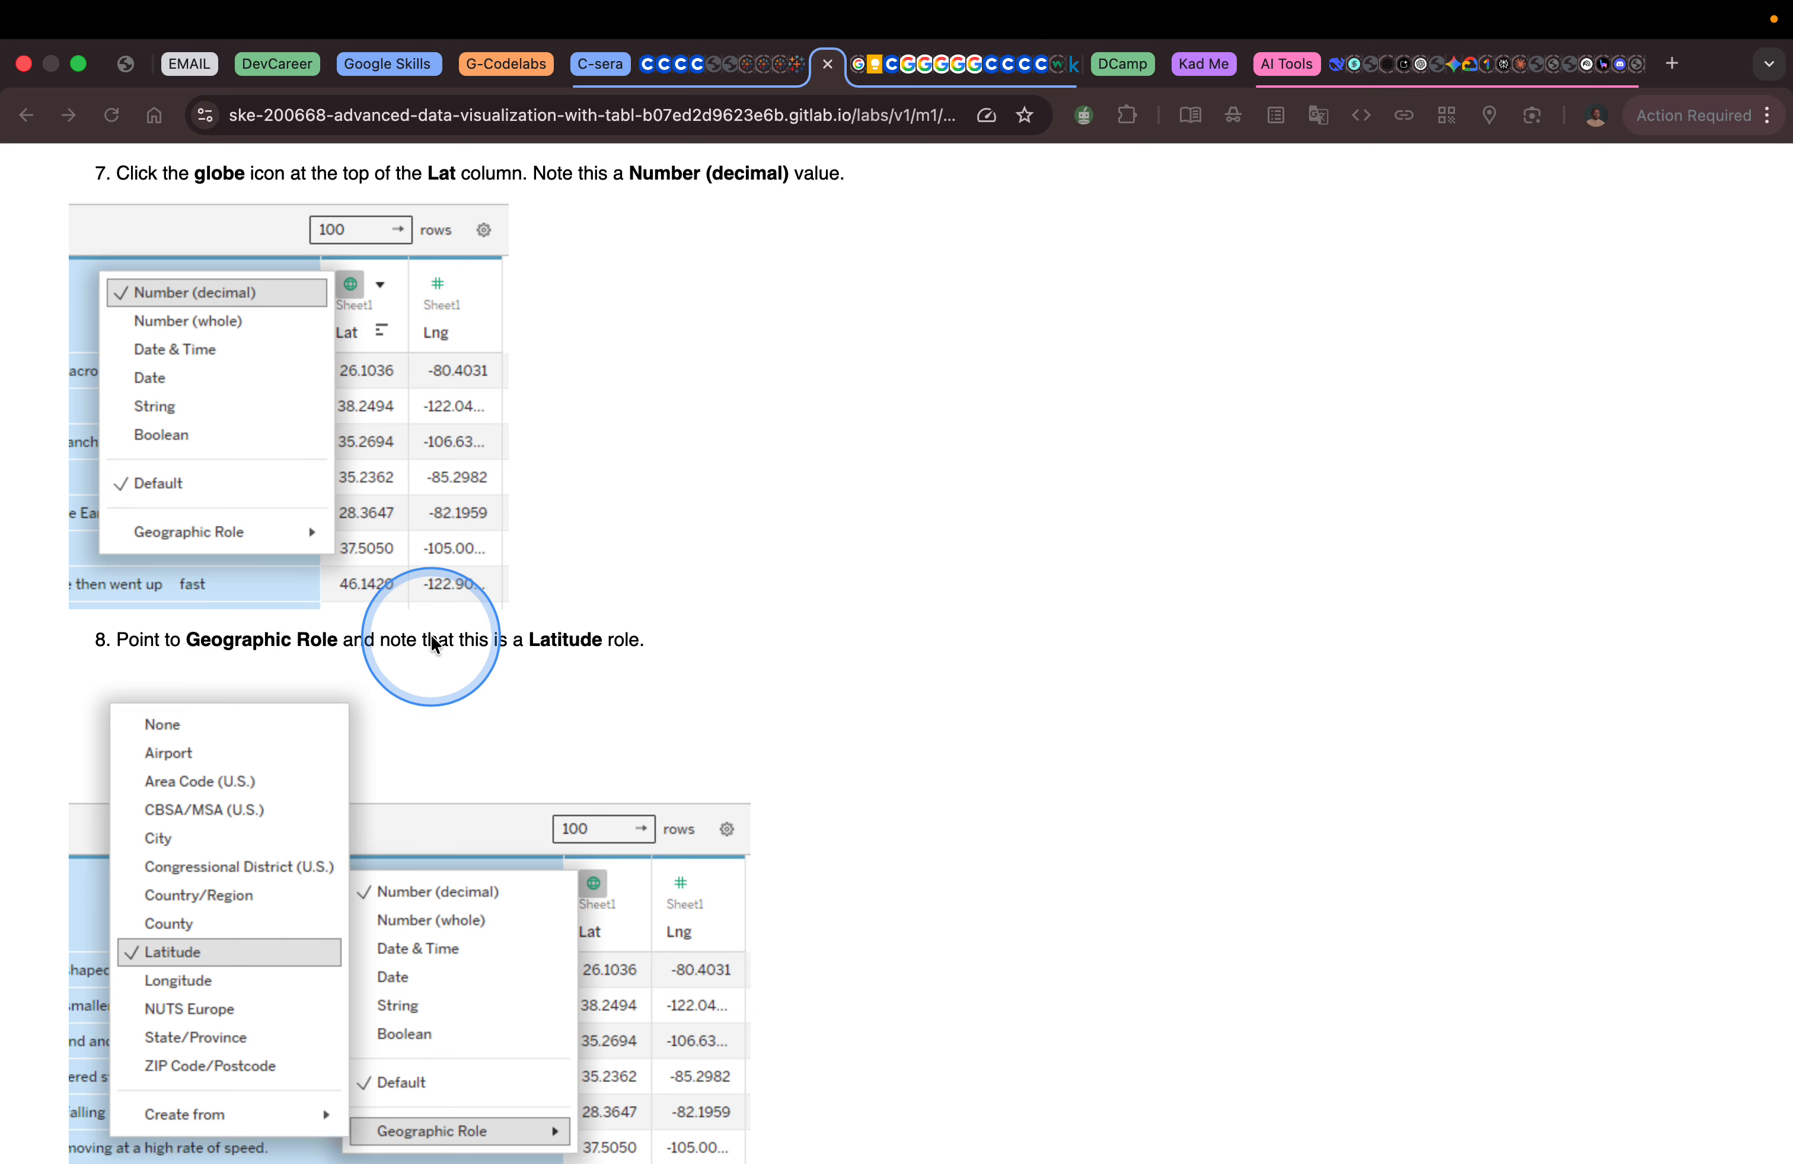
scroll(549, 665, down, 5)
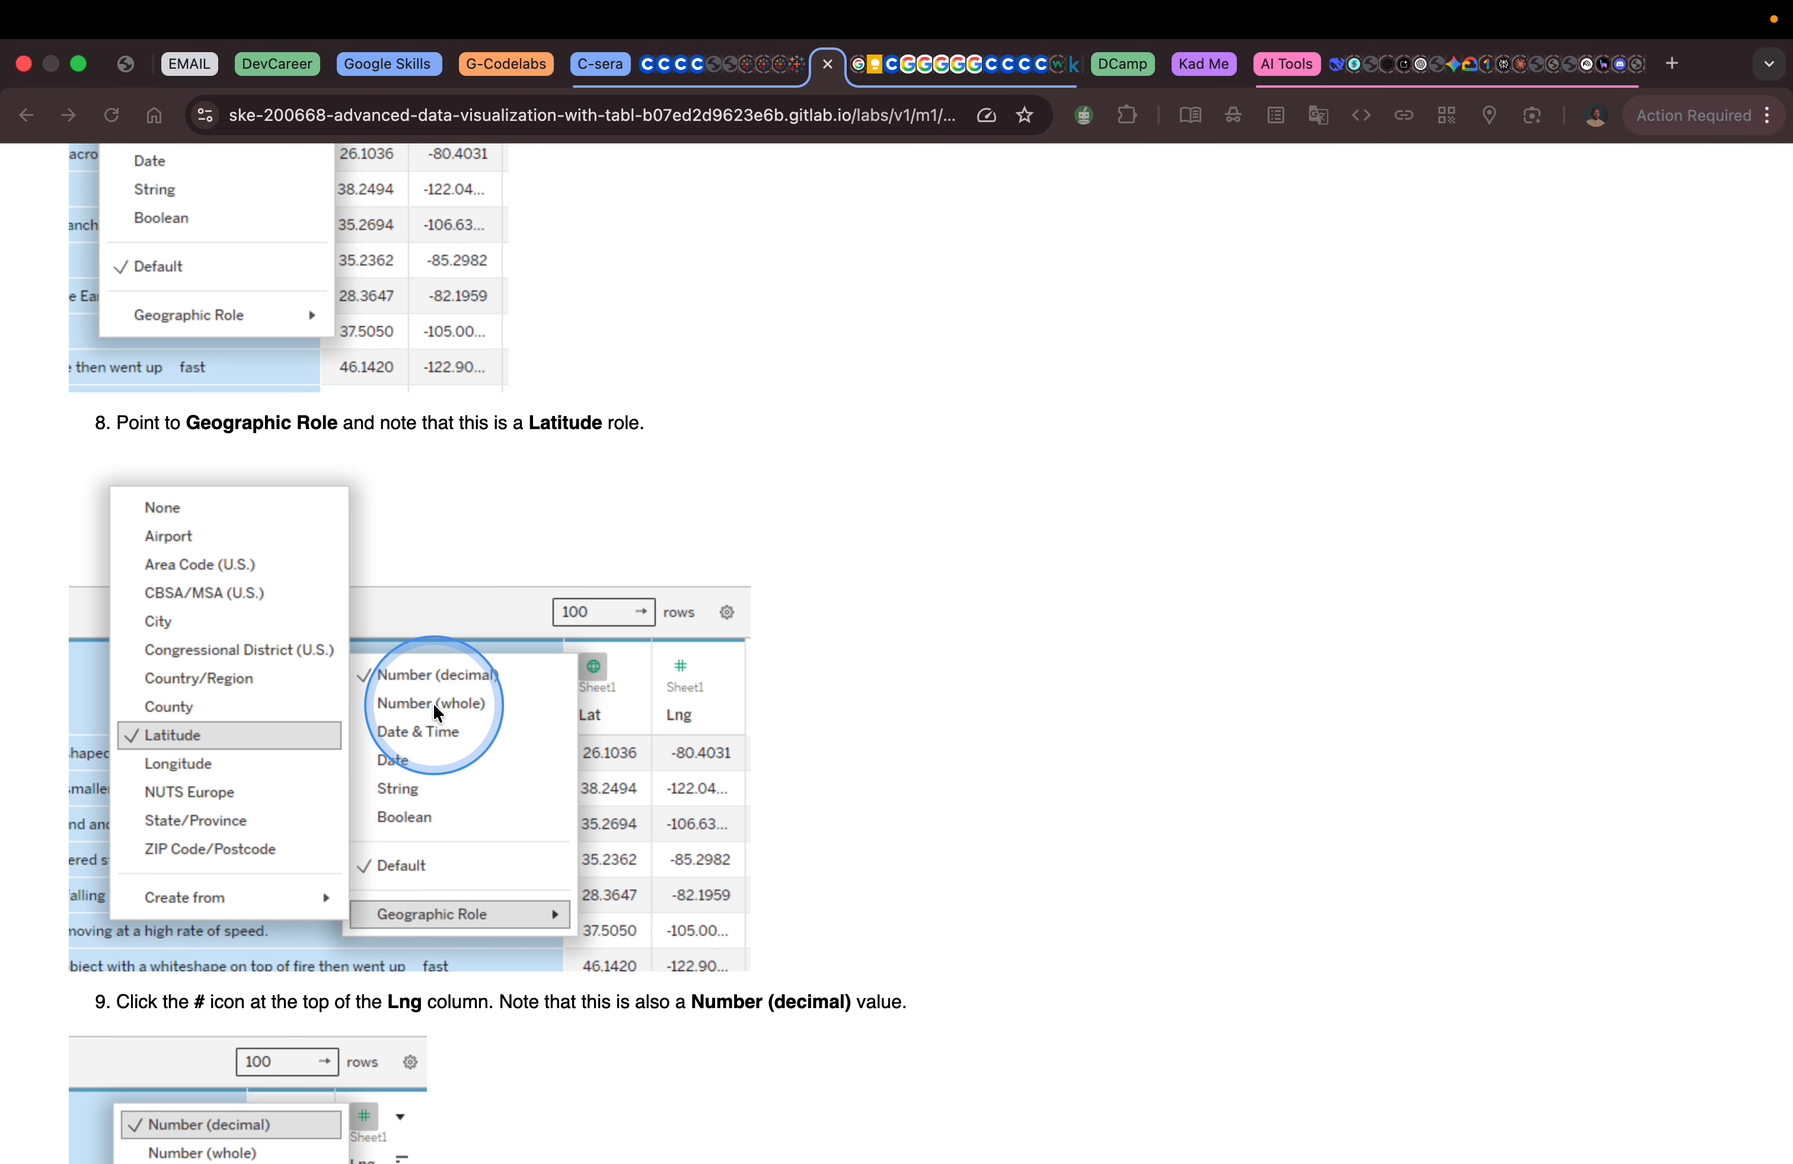
key(ctrl+Right)
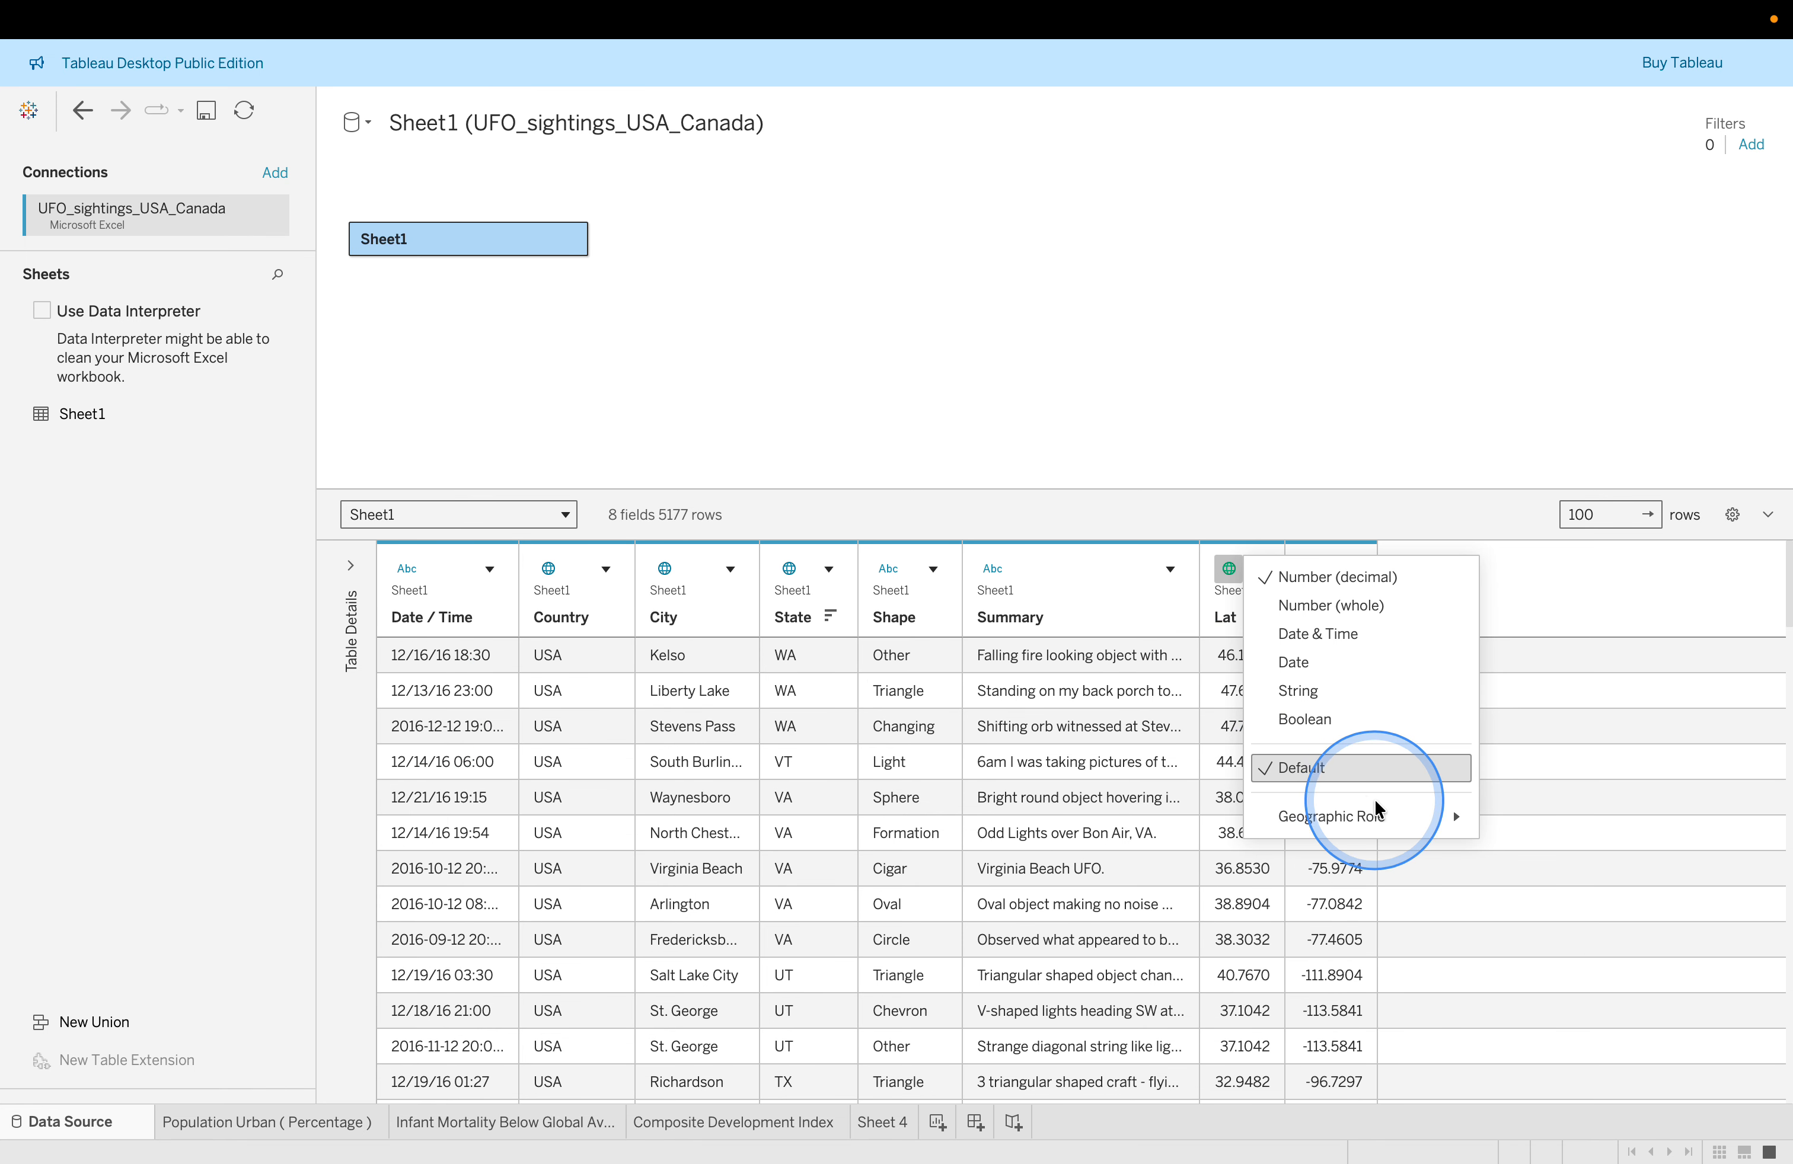
mouse_move(1408, 819)
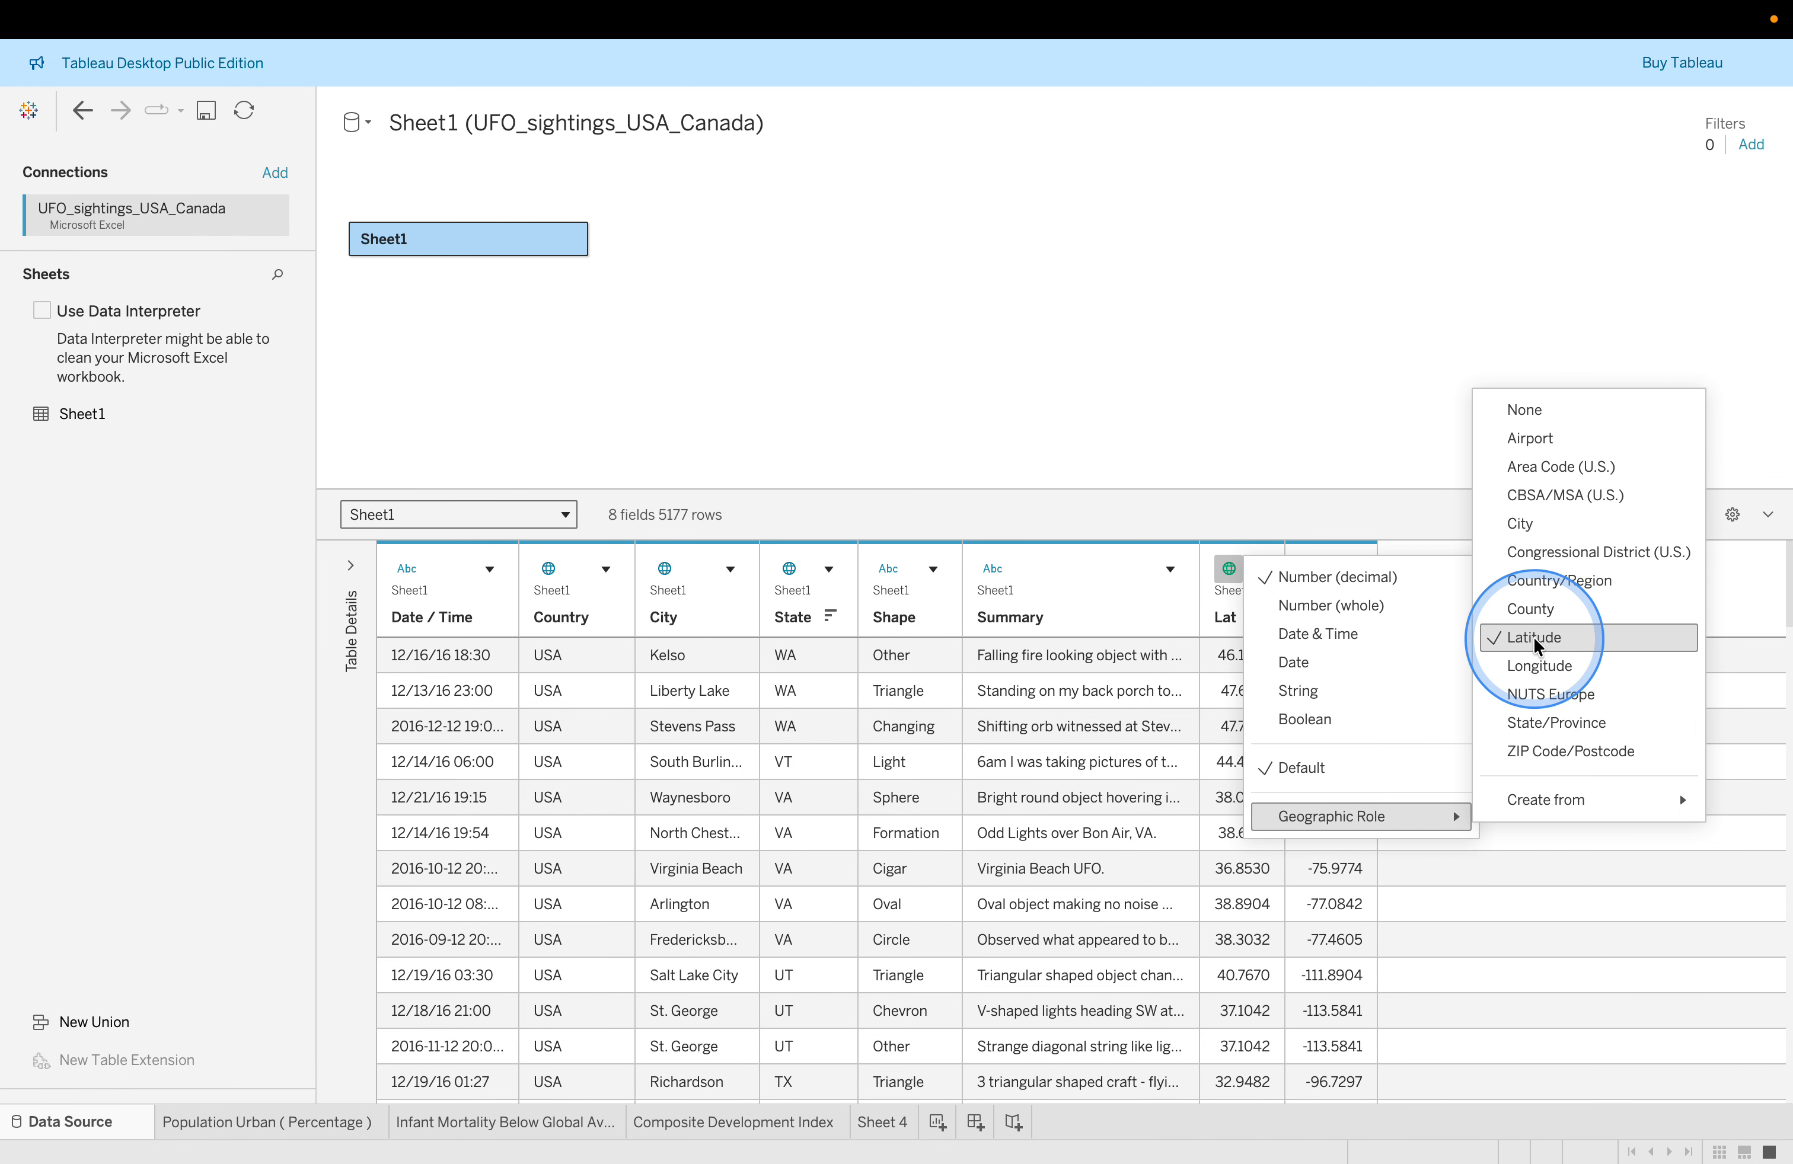
Read lab step 9 in the browser, then inspect the Lng column's data type and geographic role in Tableau.
key(ctrl+Left)
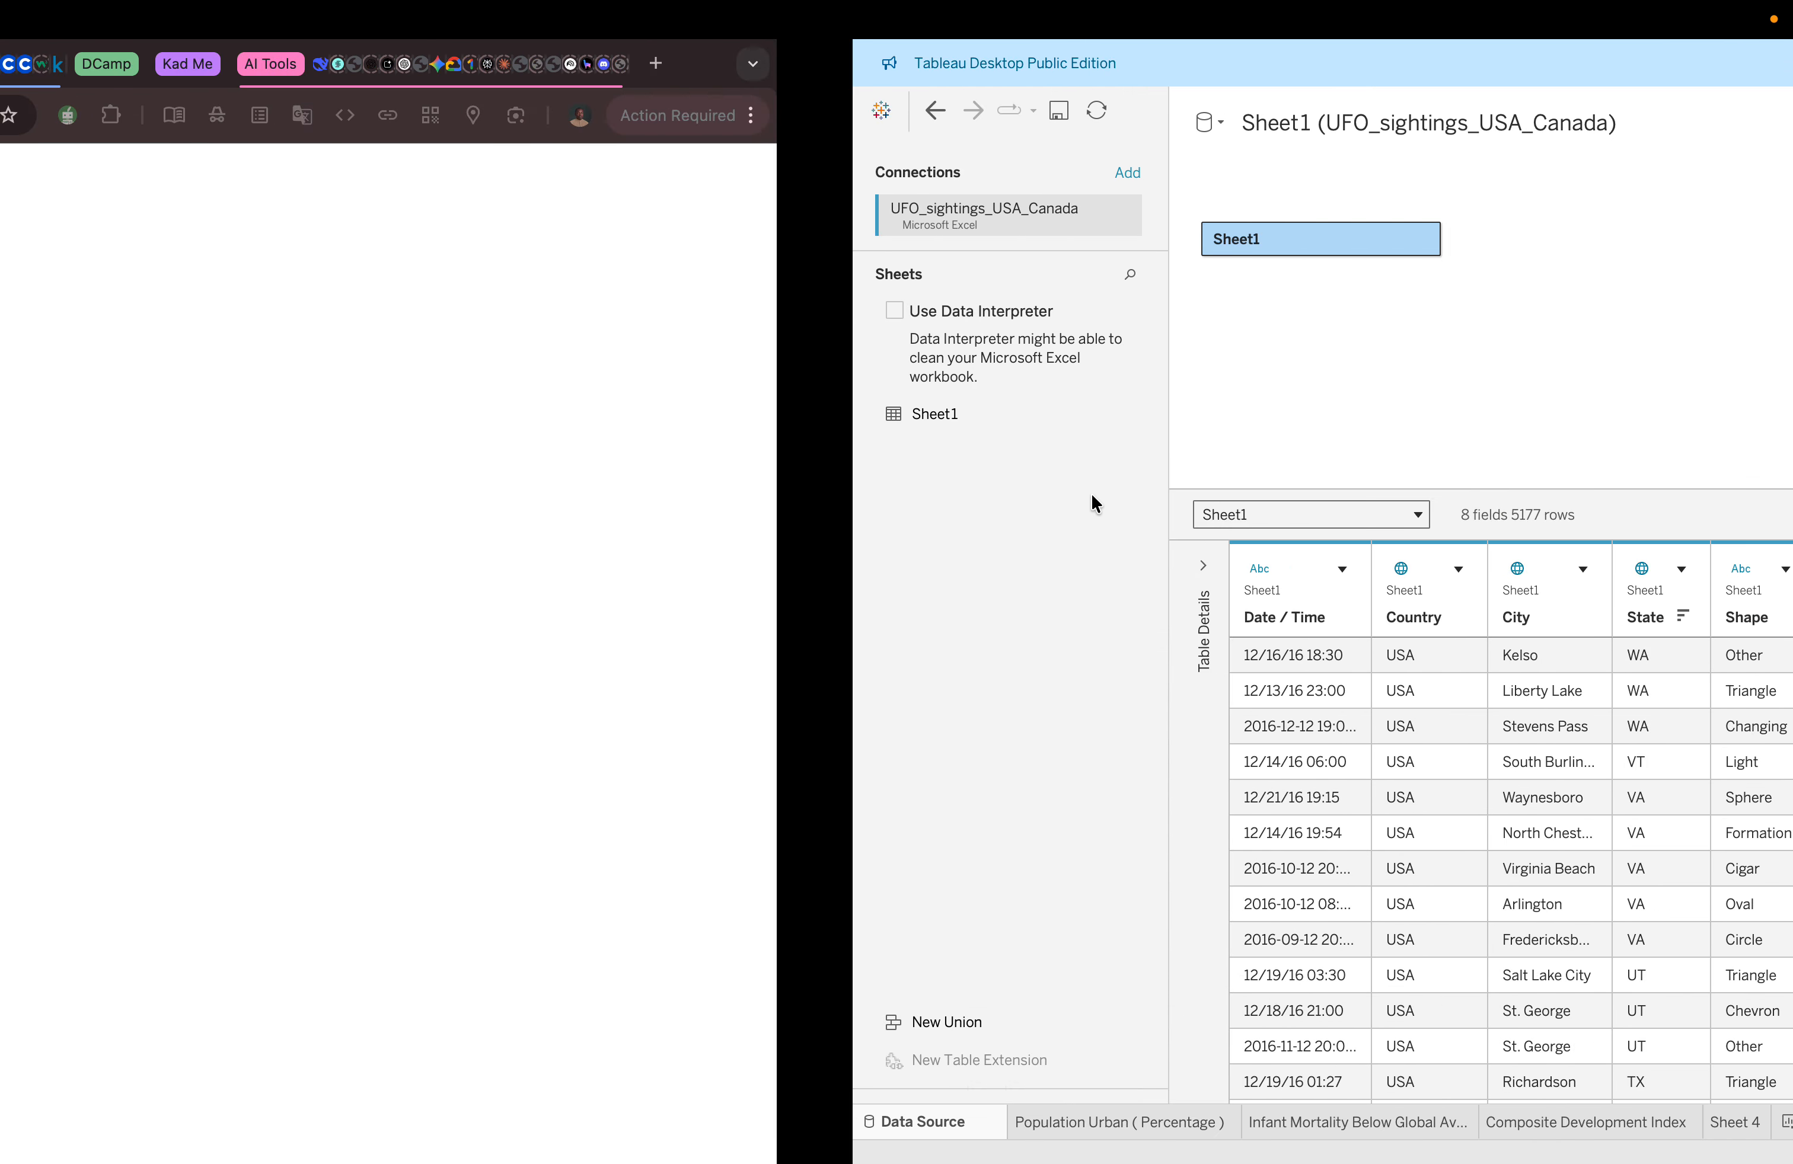
scroll(1061, 680, down, 8)
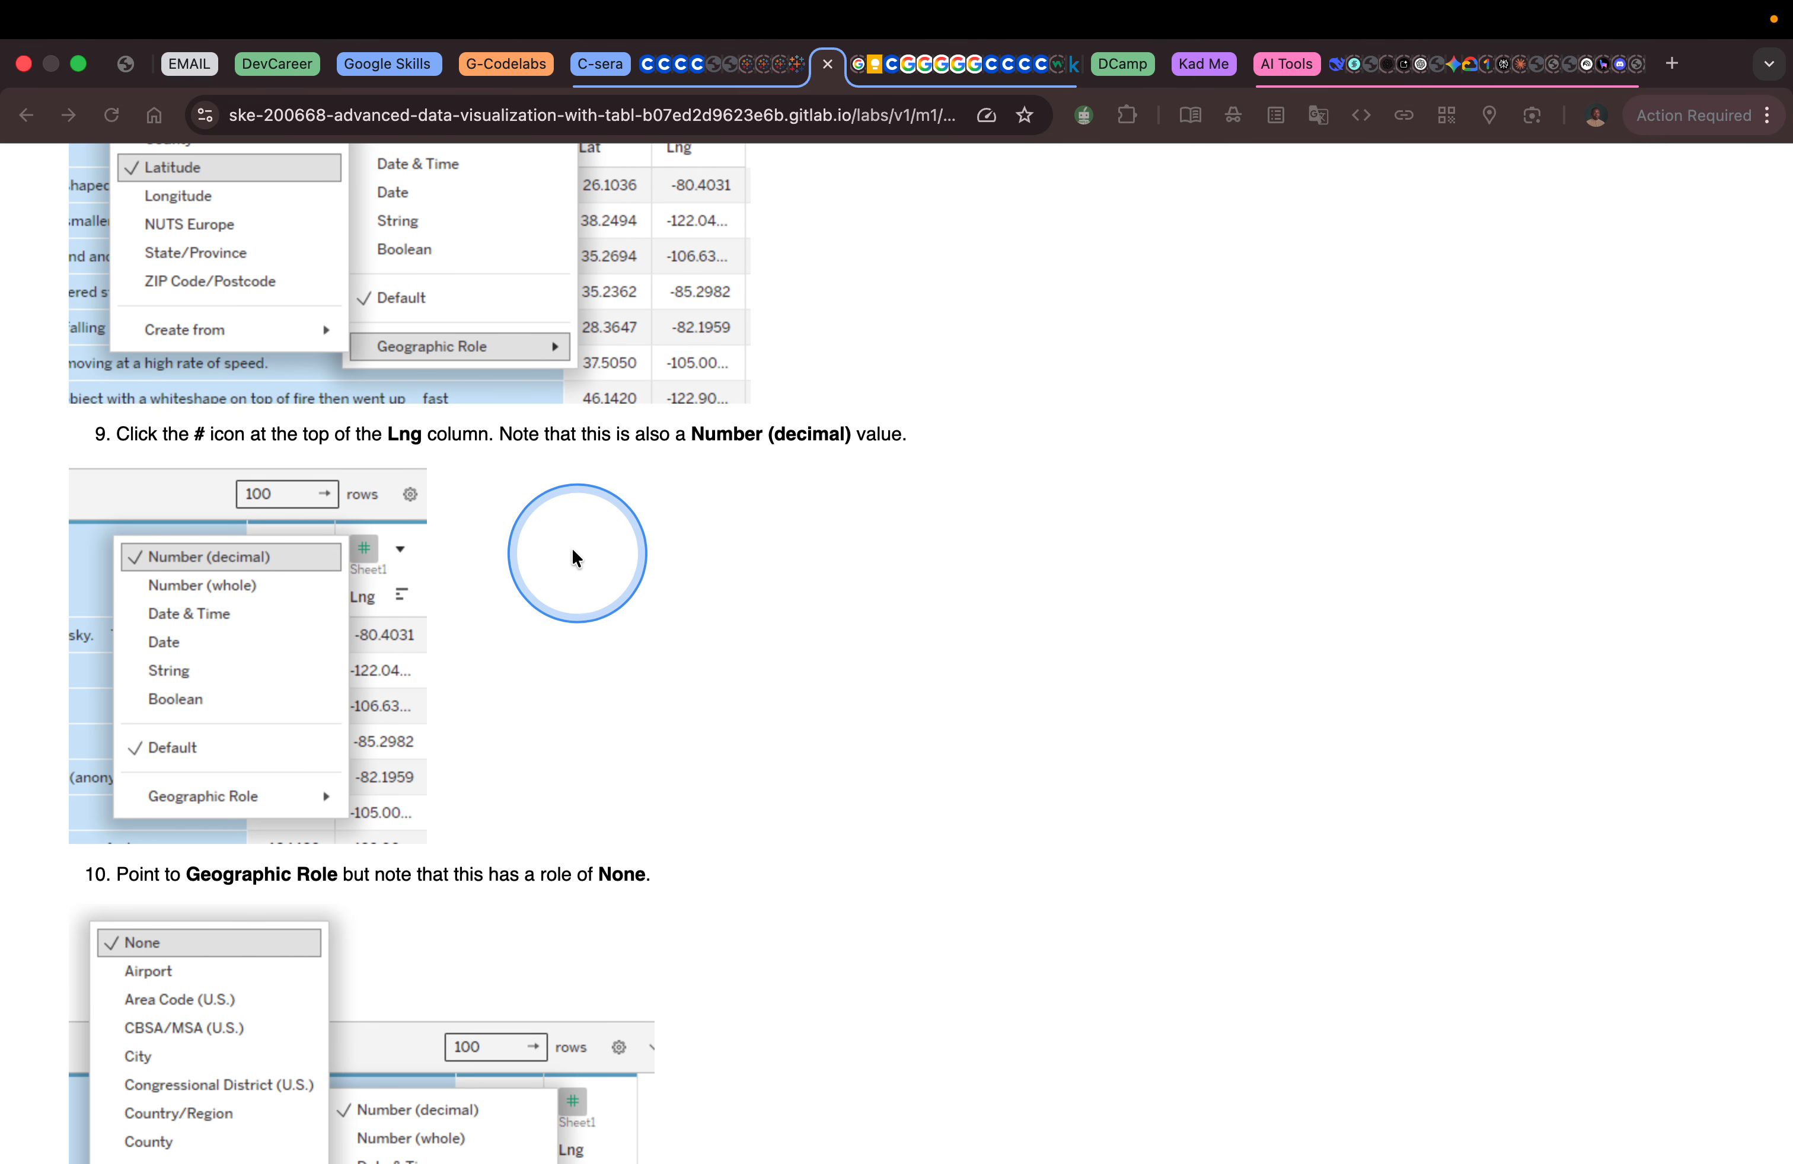
scroll(564, 541, up, 1)
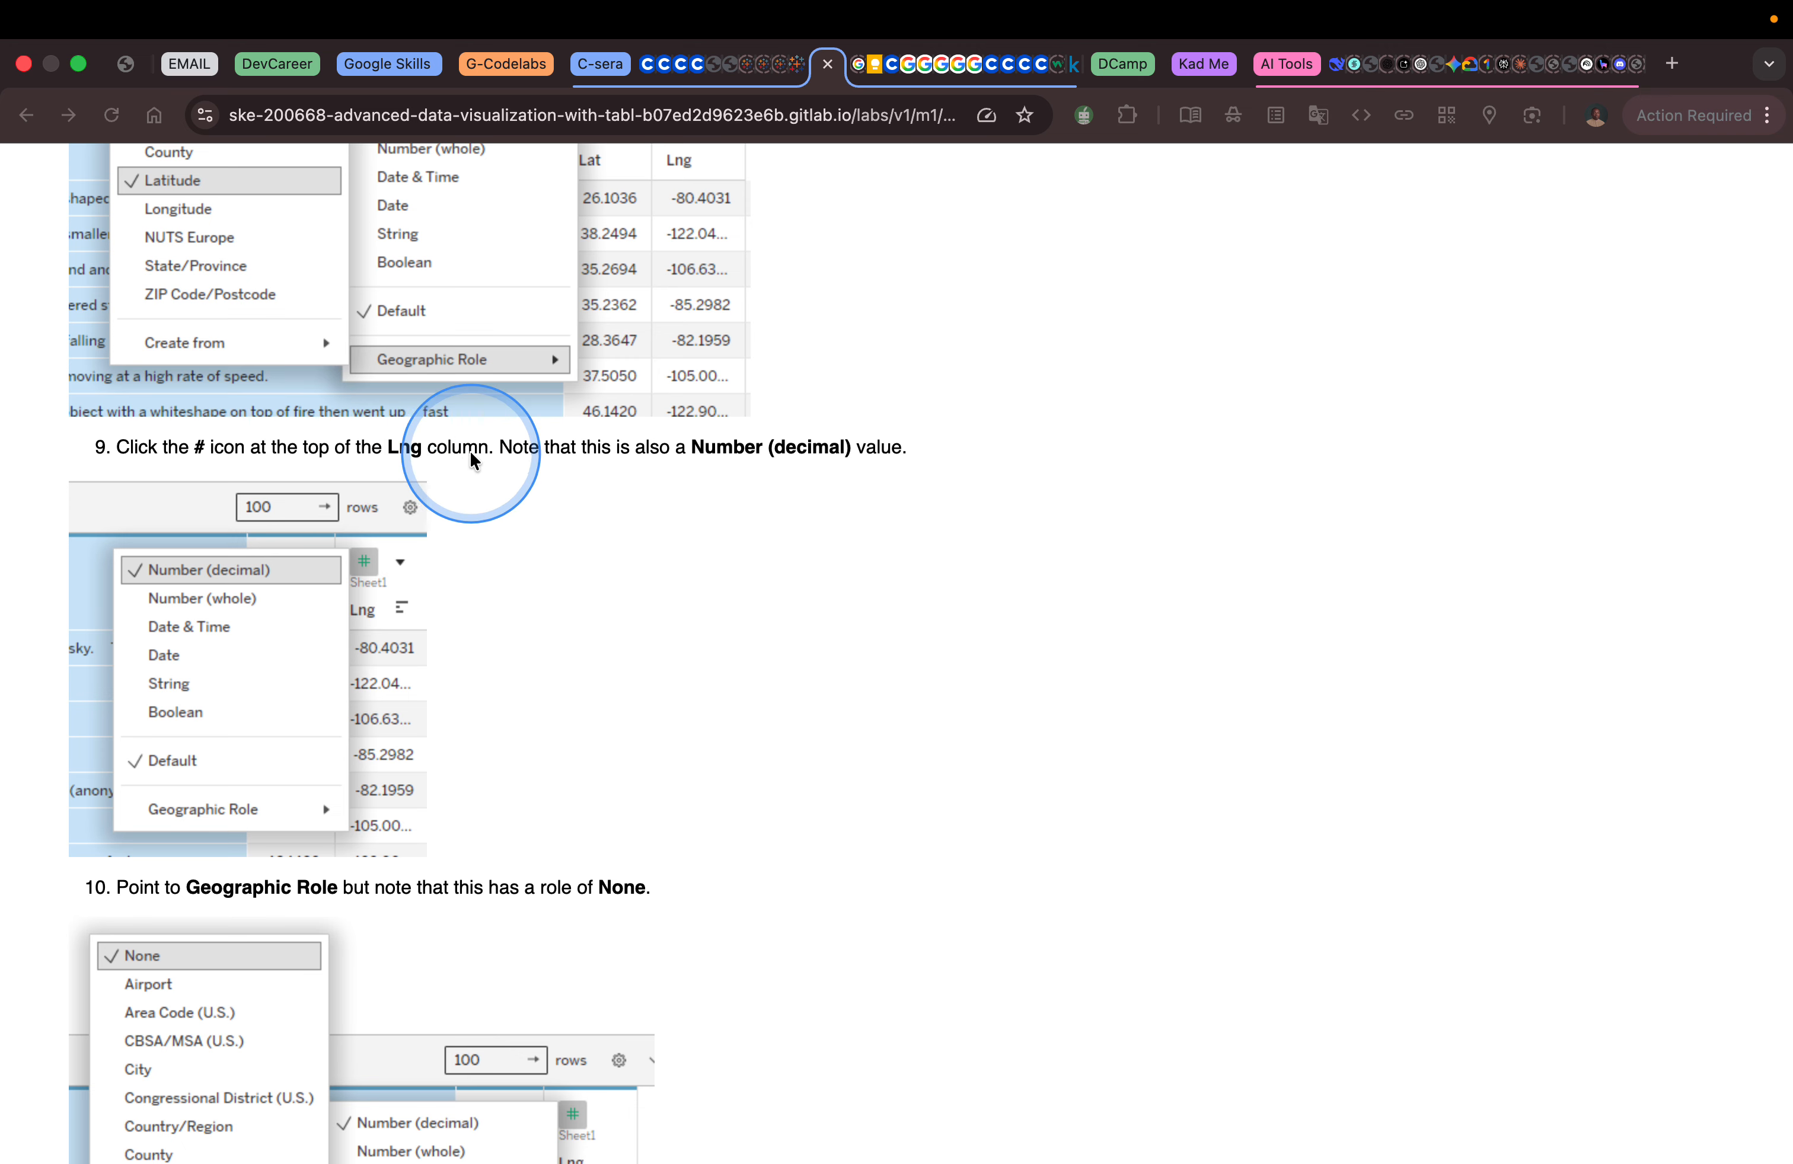
key(ctrl+Right)
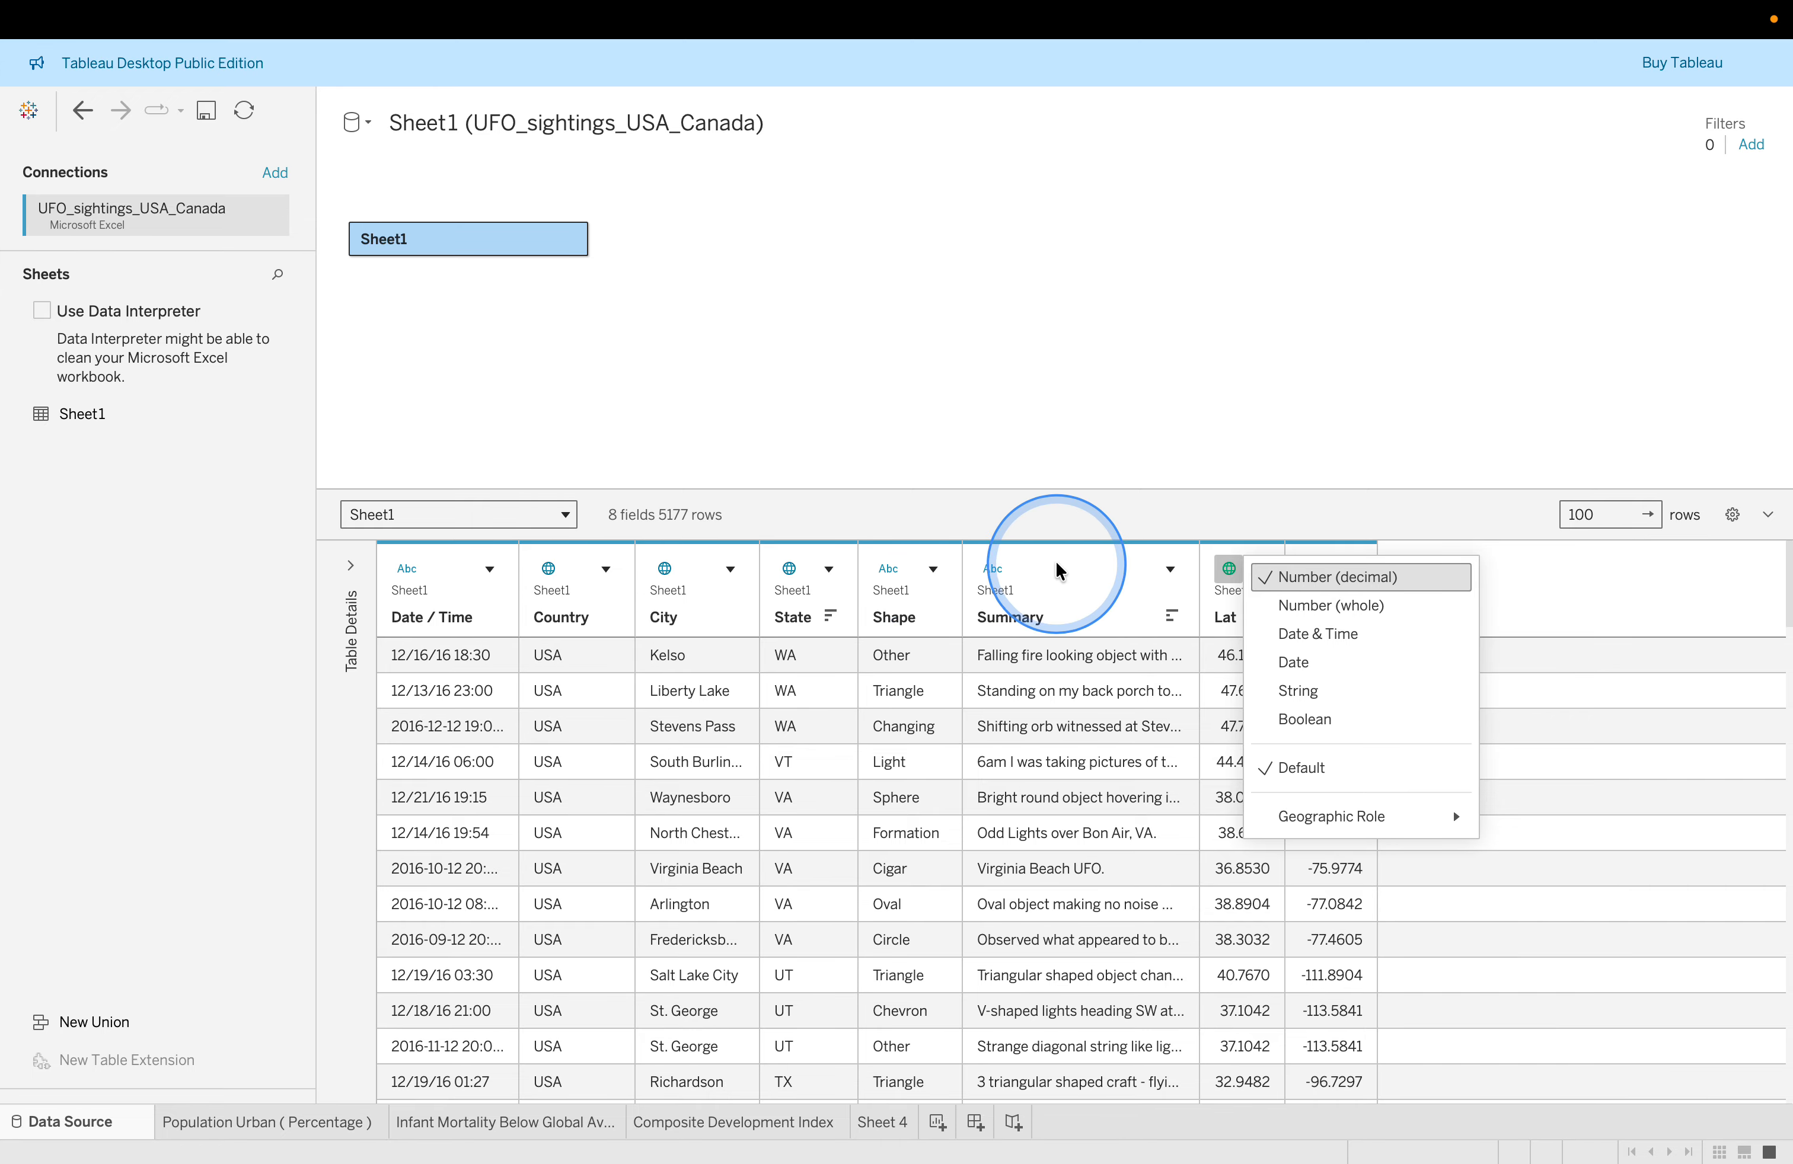
click(1076, 506)
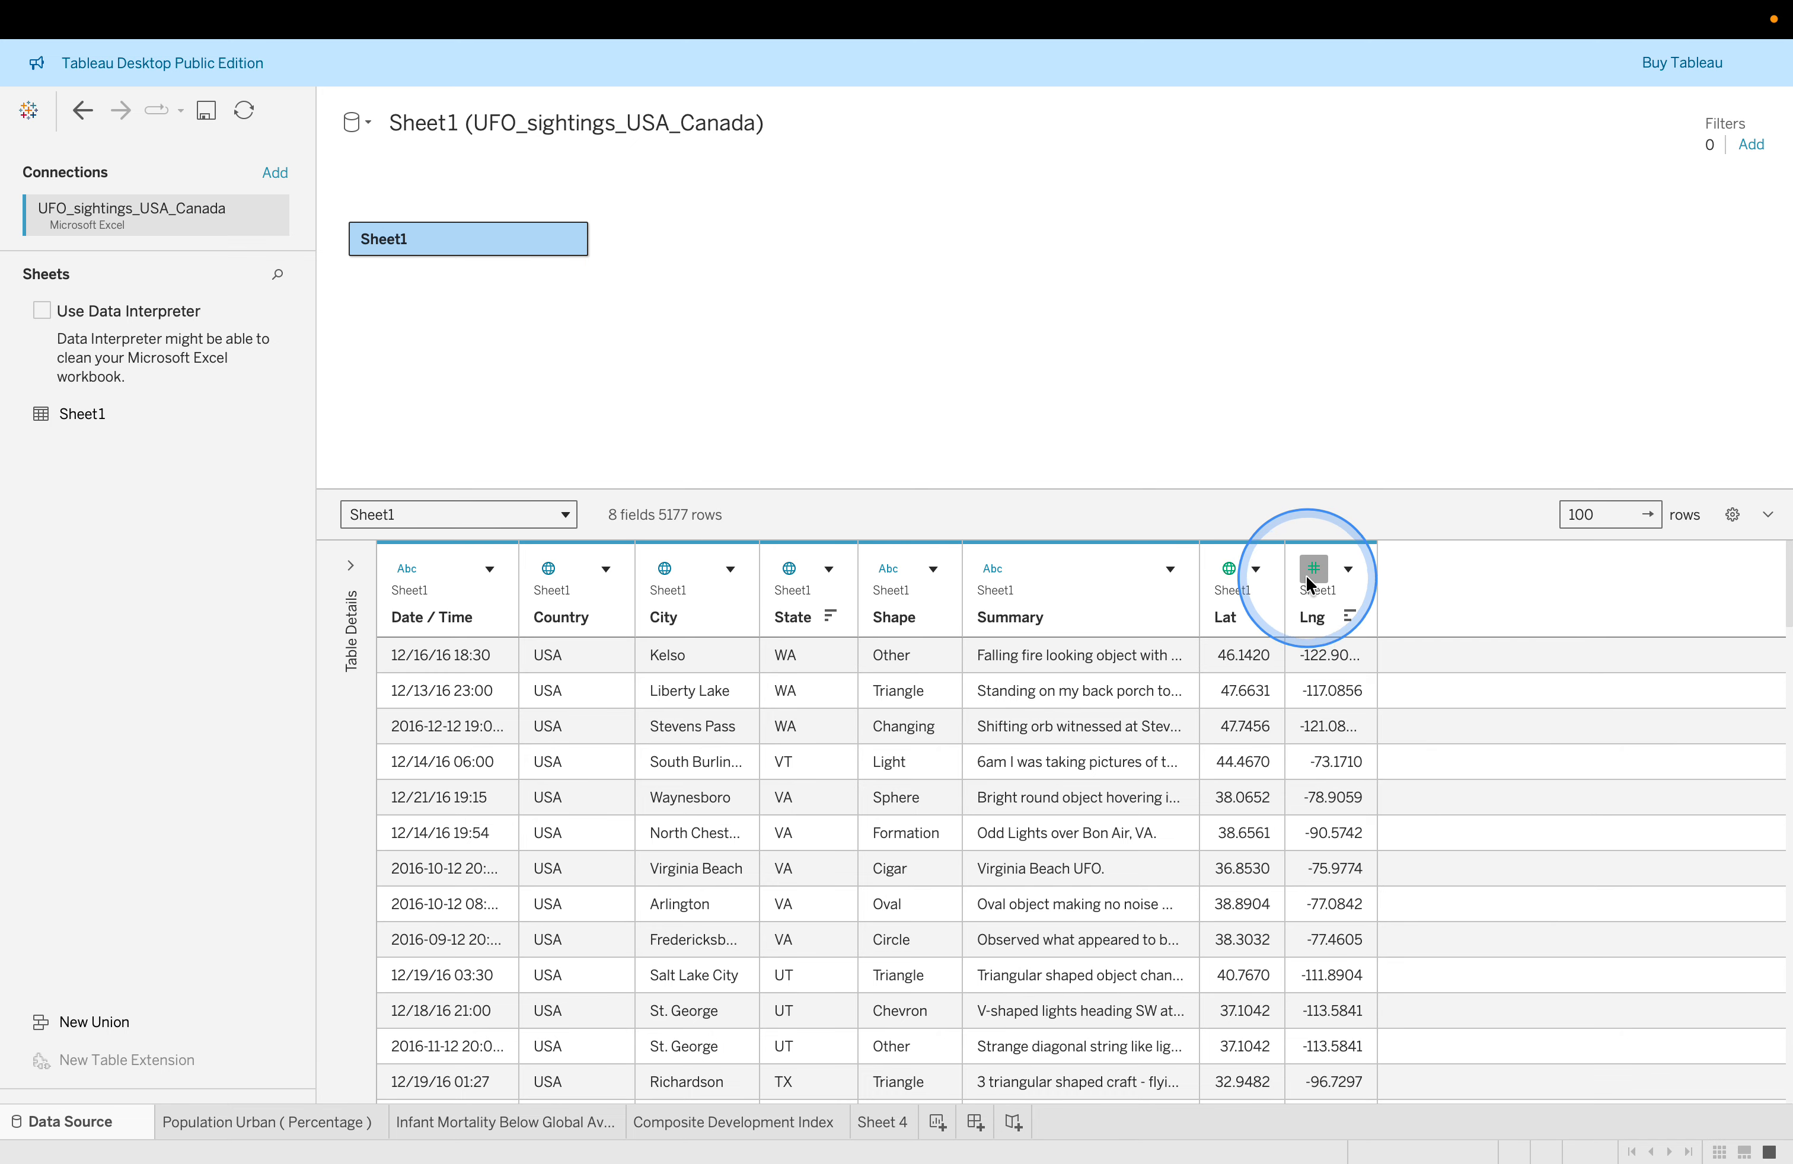
click(1313, 571)
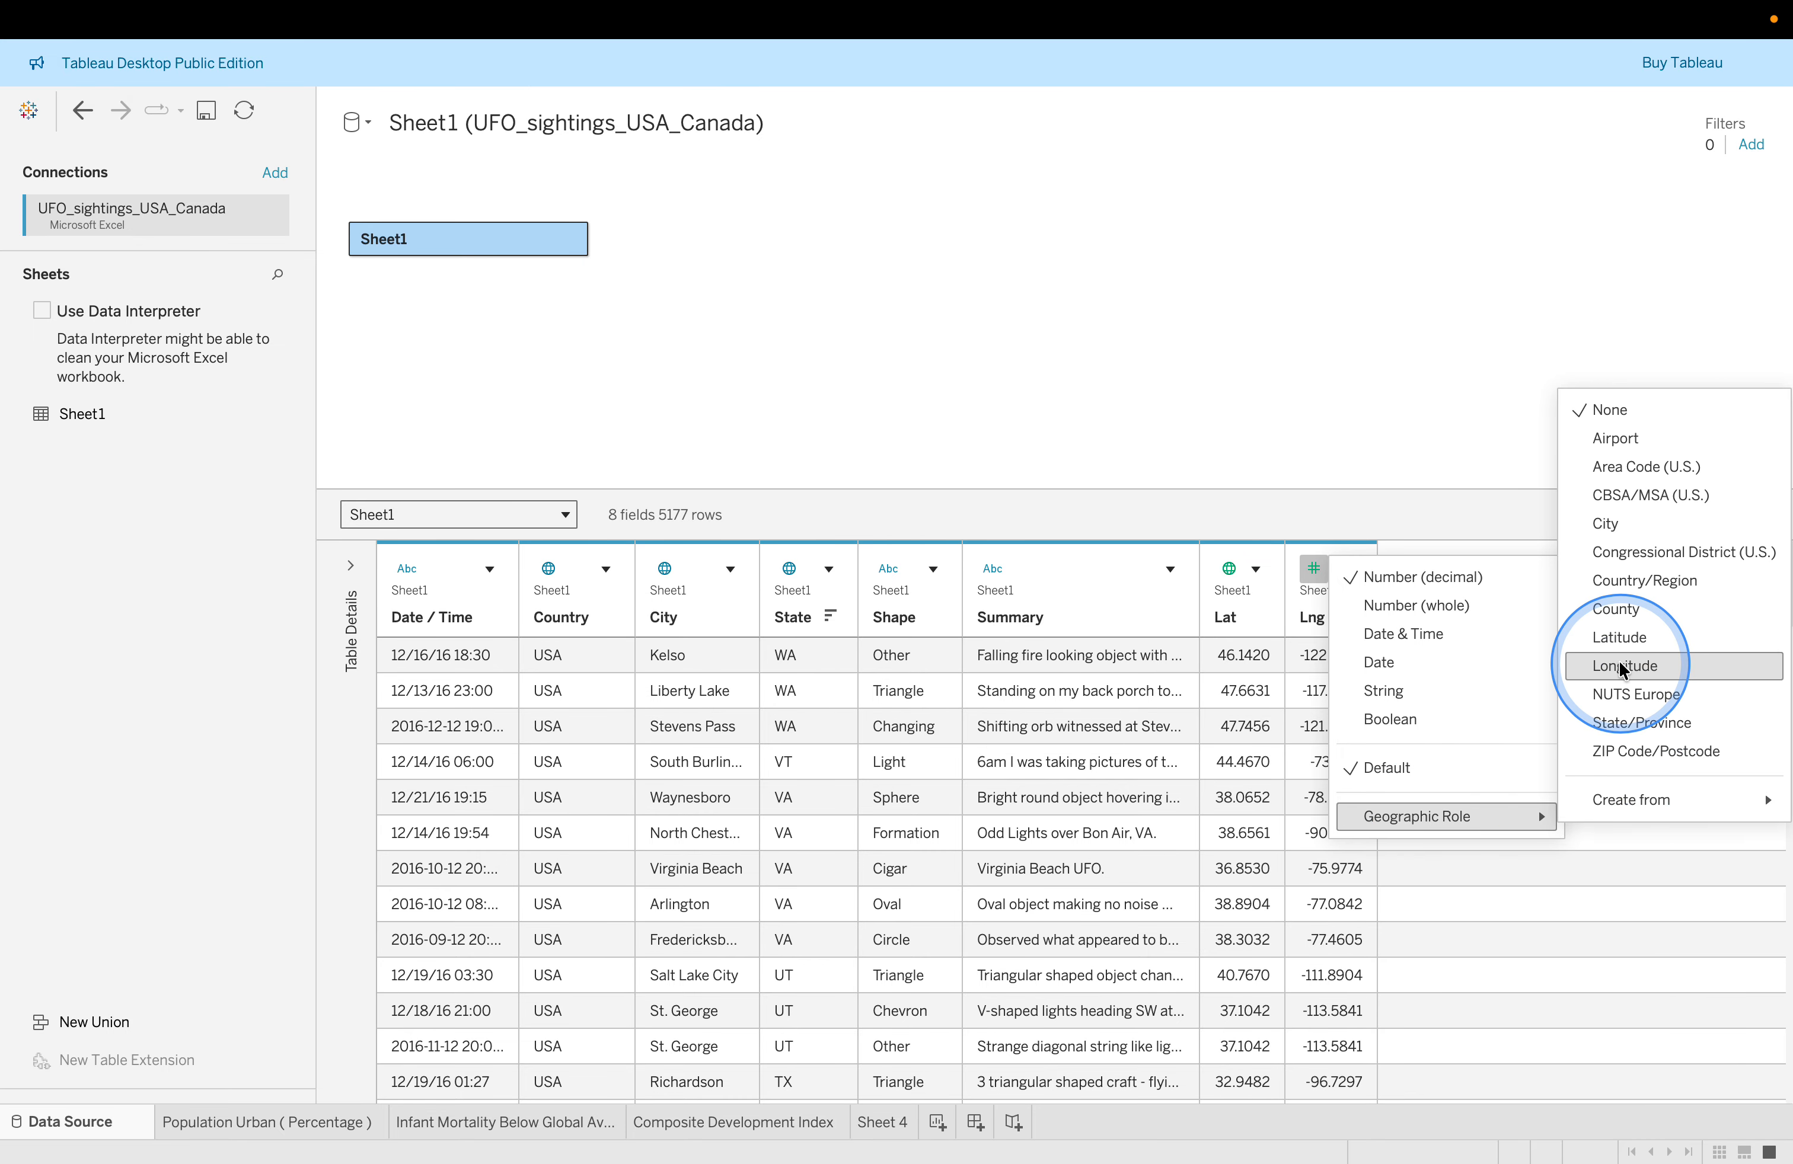
Switch to the browser and read lab steps 10 and 11 on the Lng column's geographic role.
key(ctrl+Left)
scroll(1199, 717, down, 3)
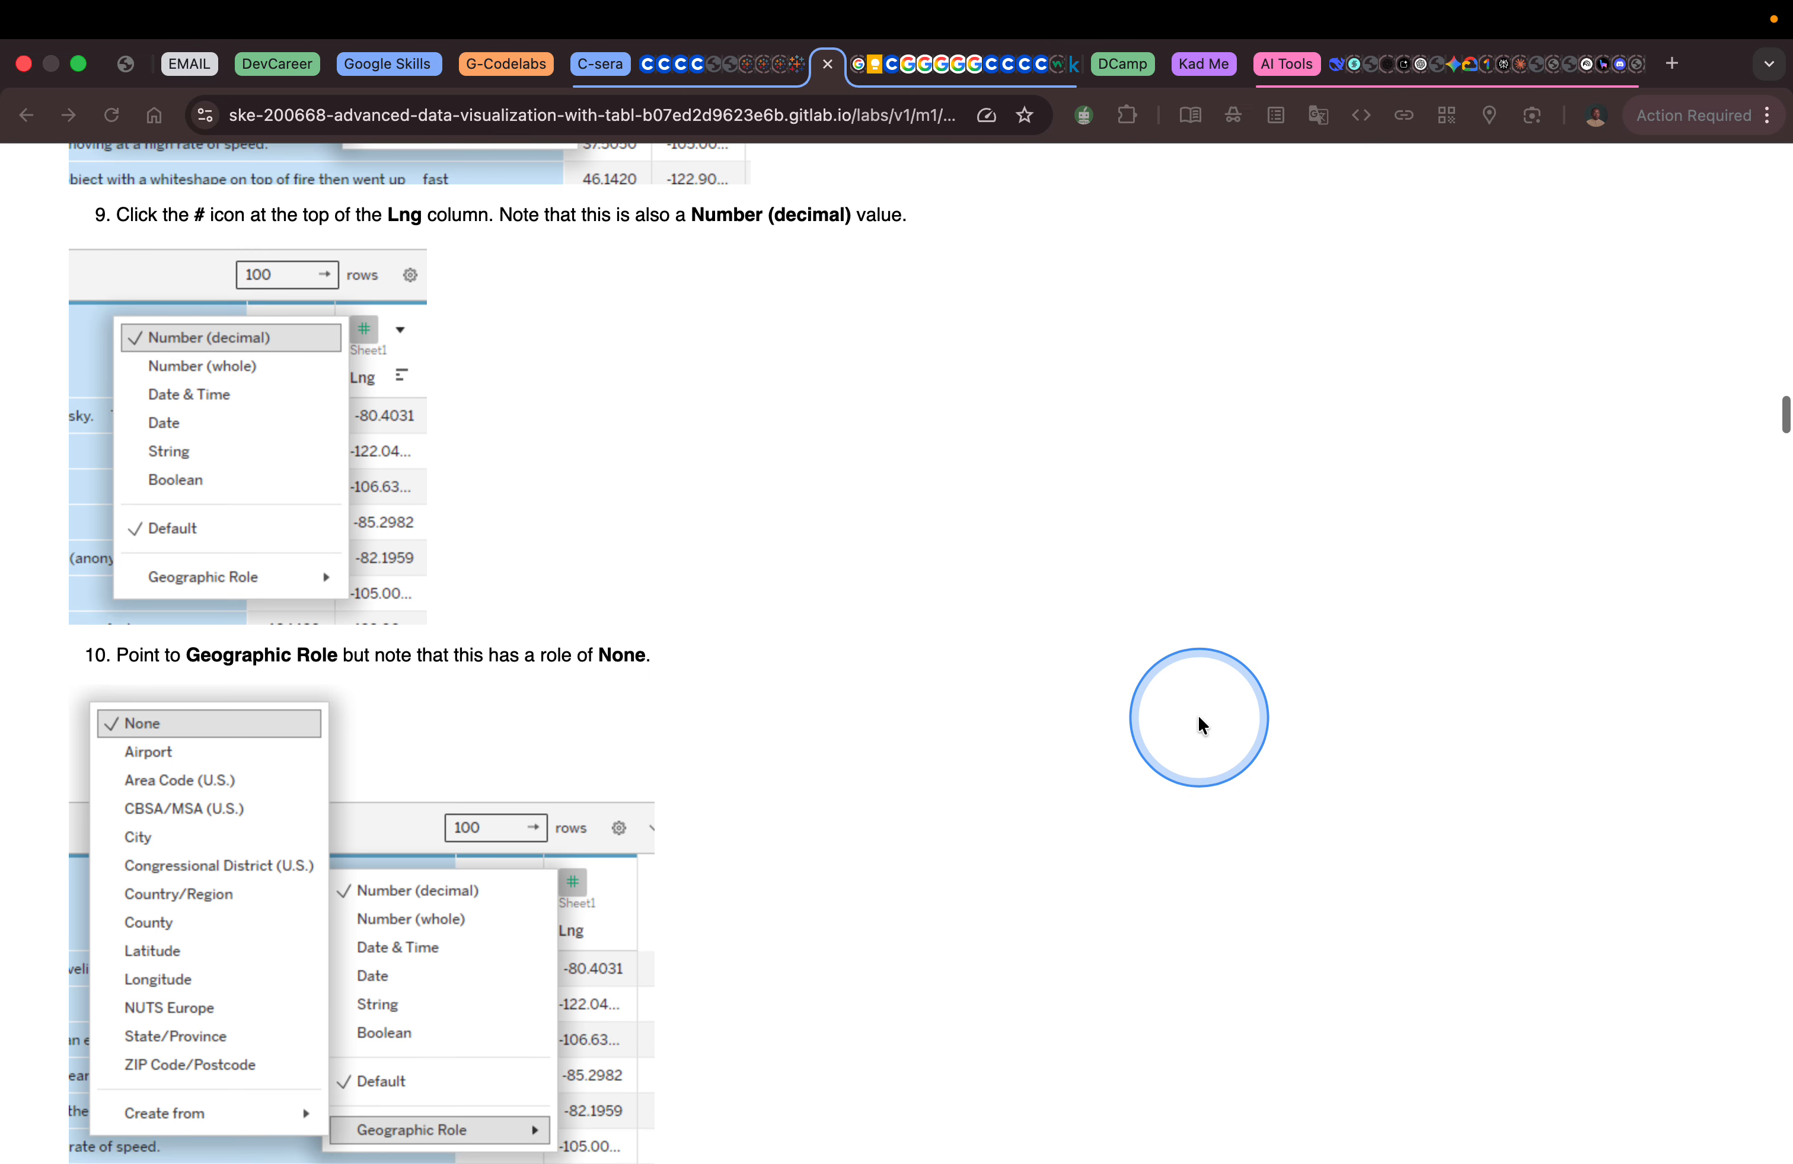
scroll(1199, 725, down, 6)
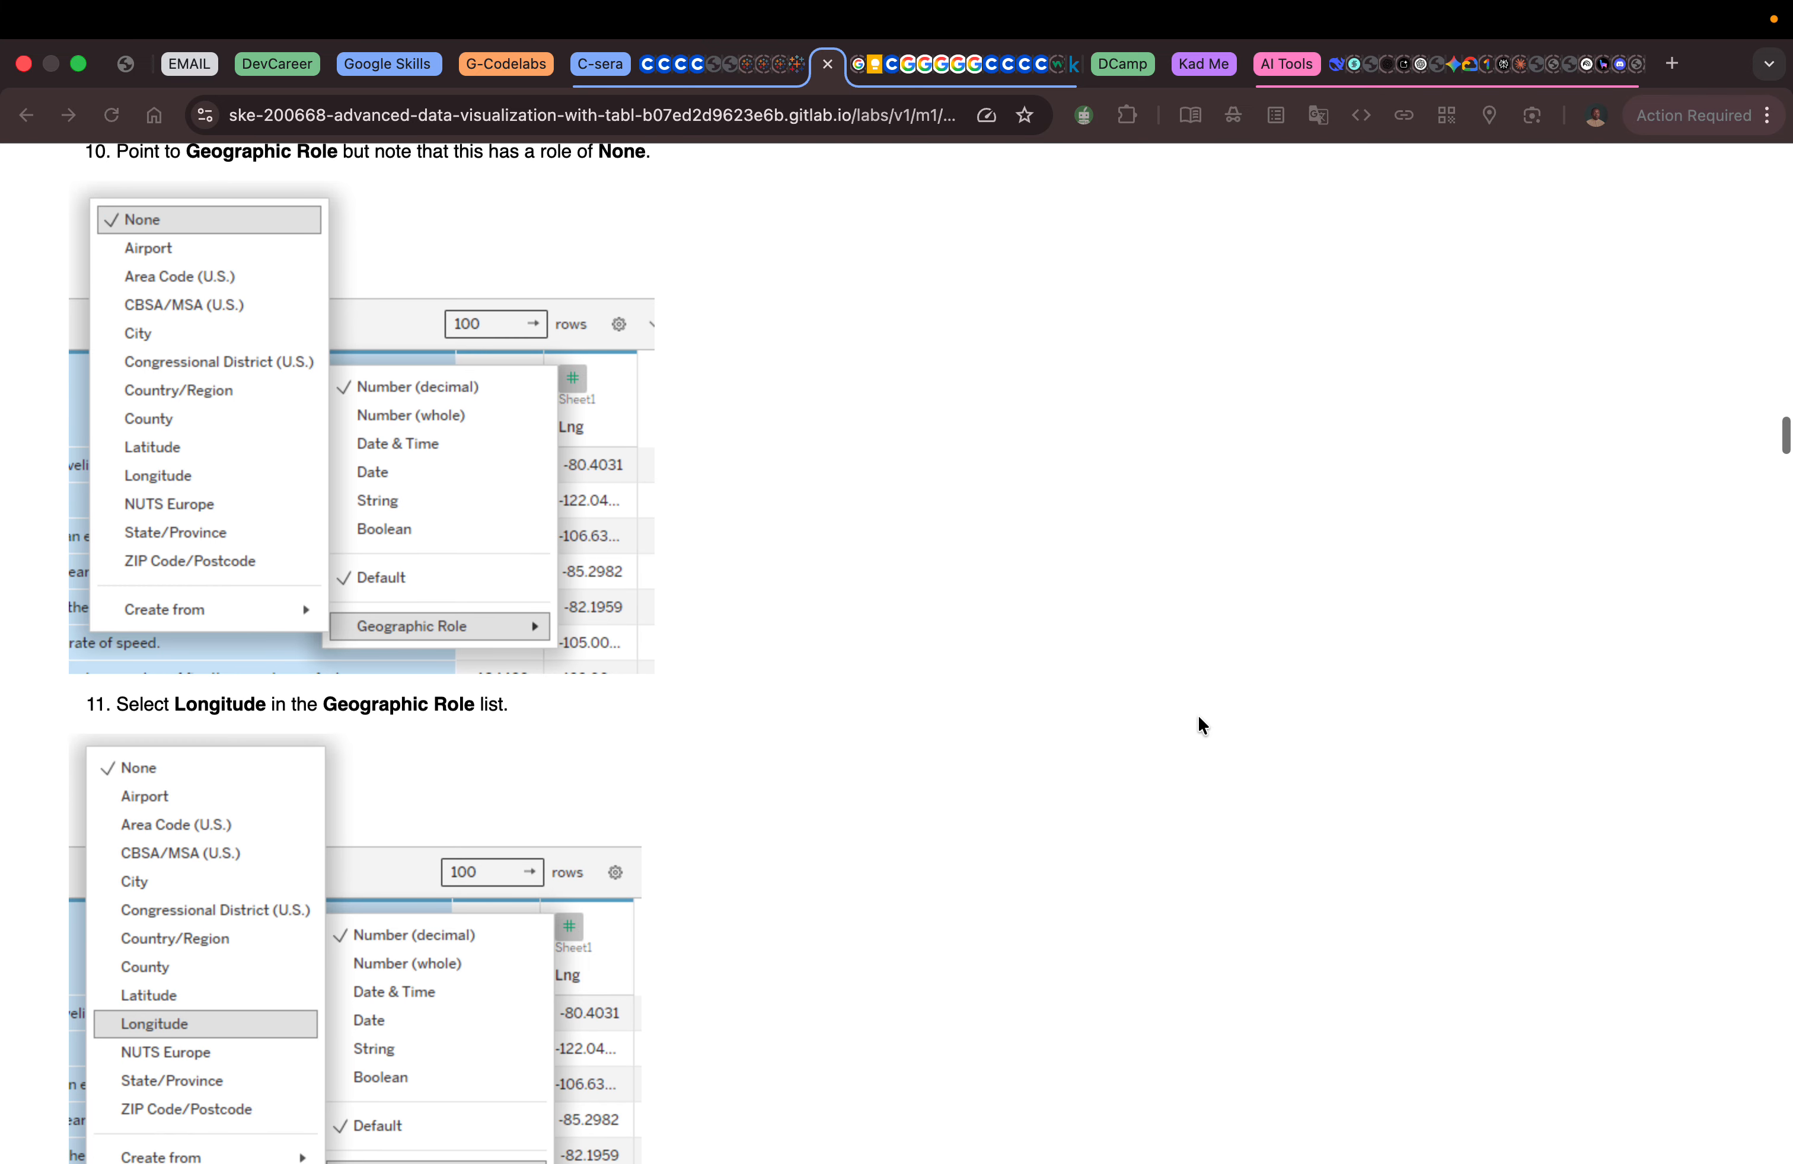
scroll(1197, 713, down, 2)
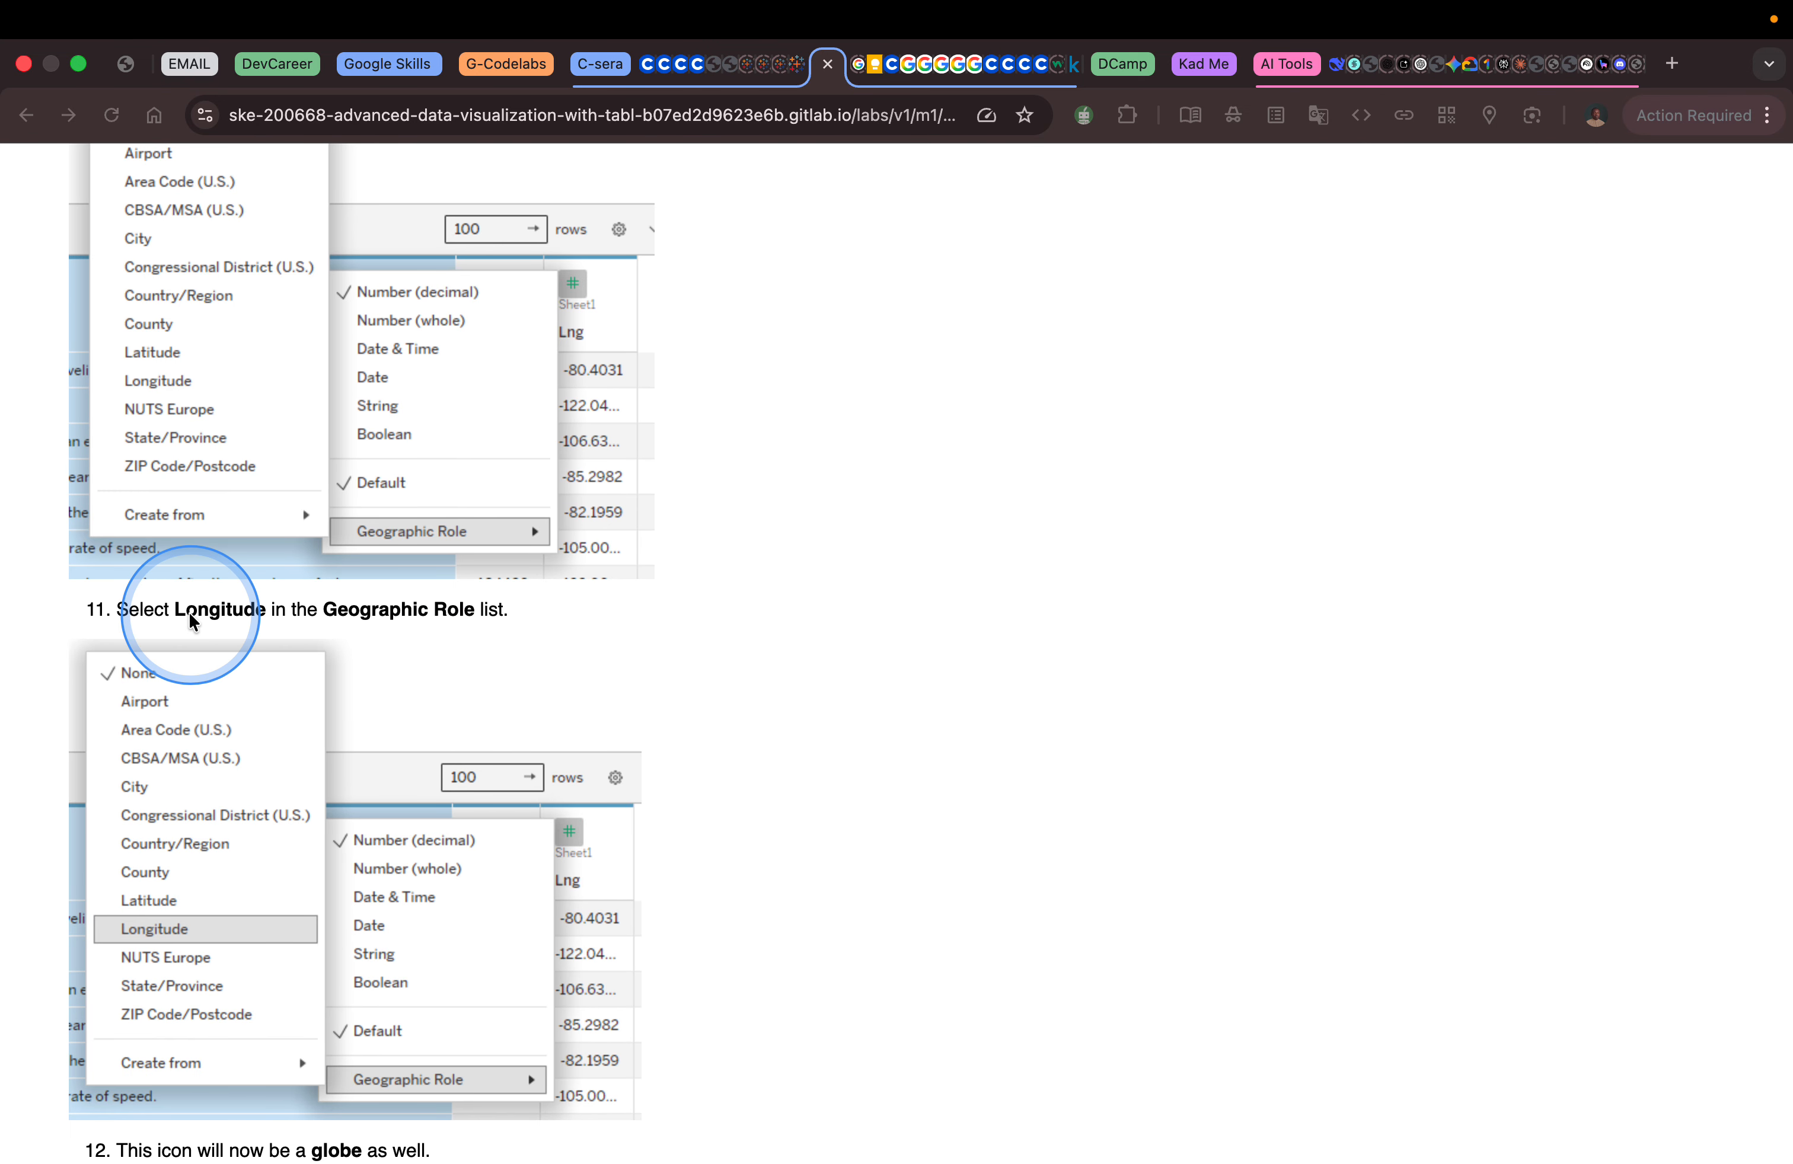
Read lab steps 11 and 12 in the browser, then set the Lng column's geographic role to Longitude in Tableau.
scroll(442, 621, down, 2)
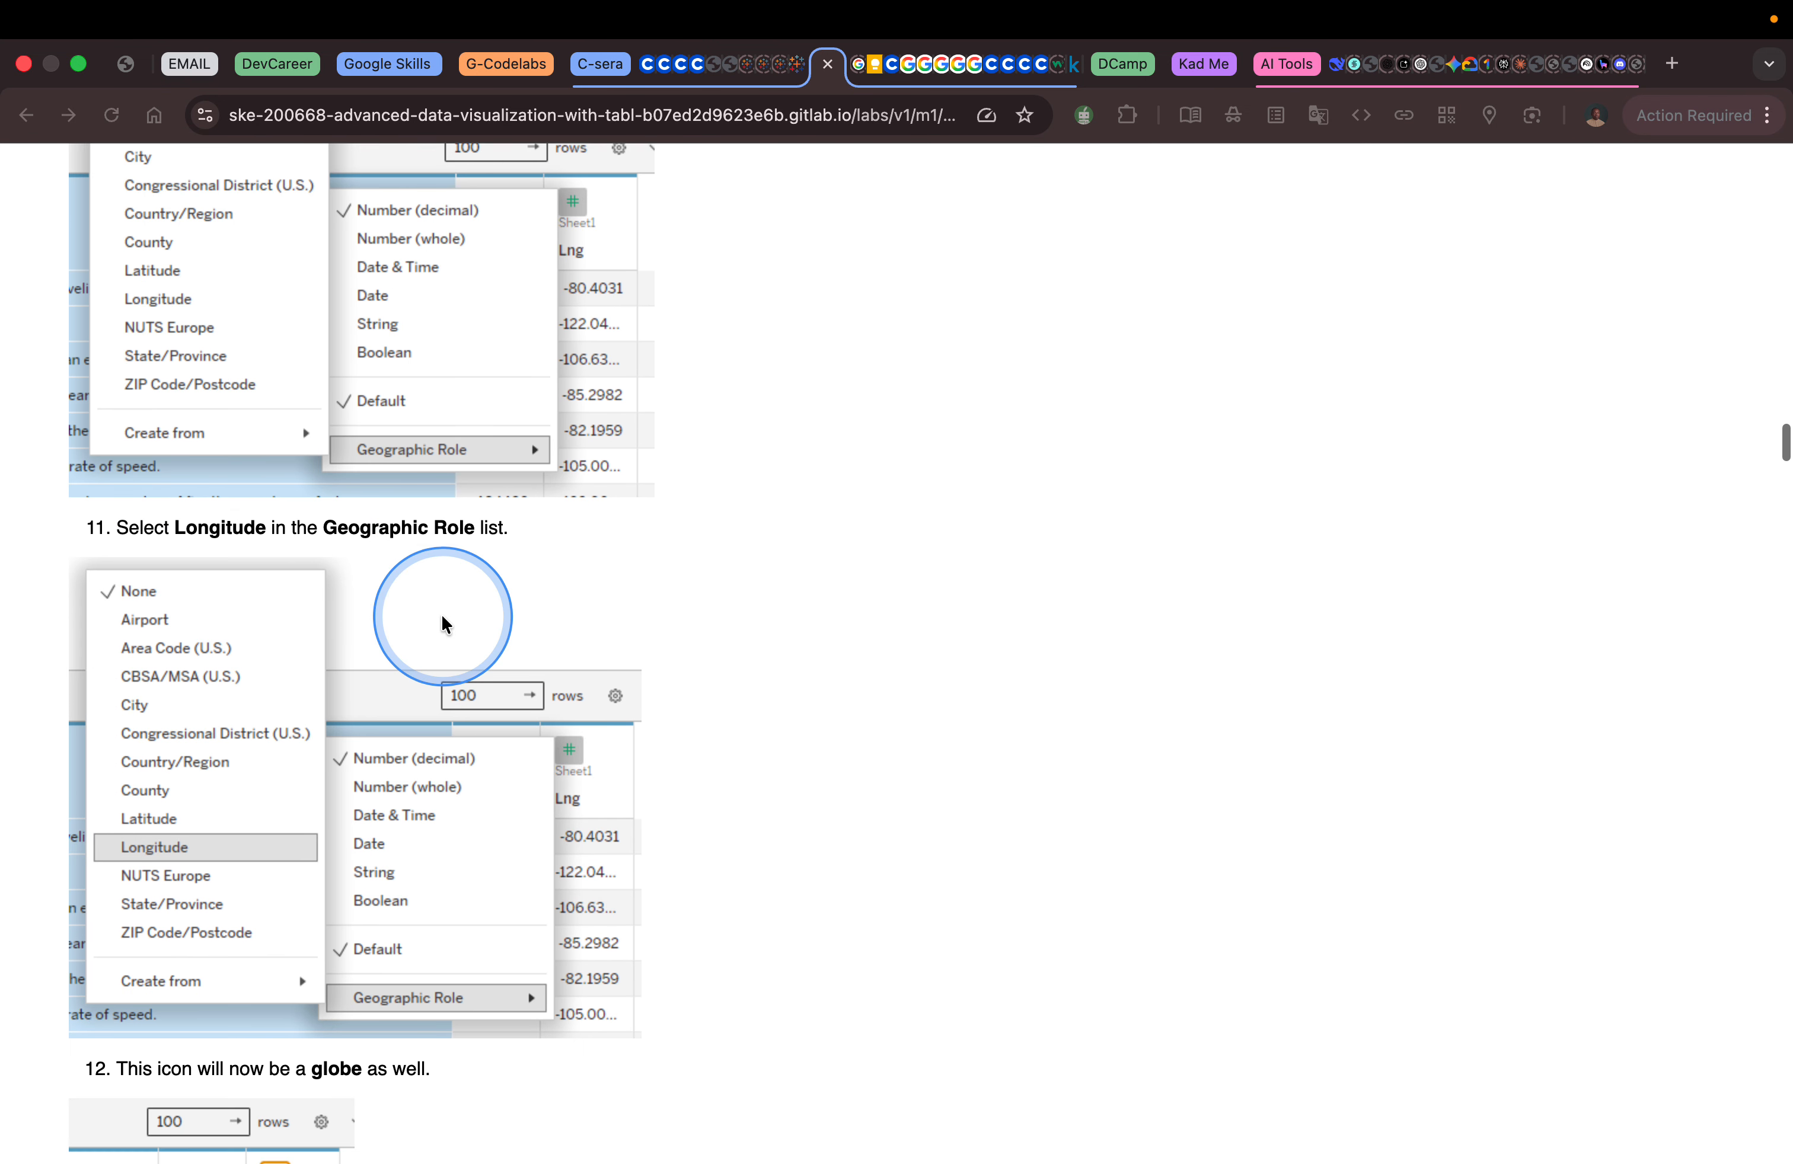
scroll(442, 617, down, 5)
key(ctrl+Right)
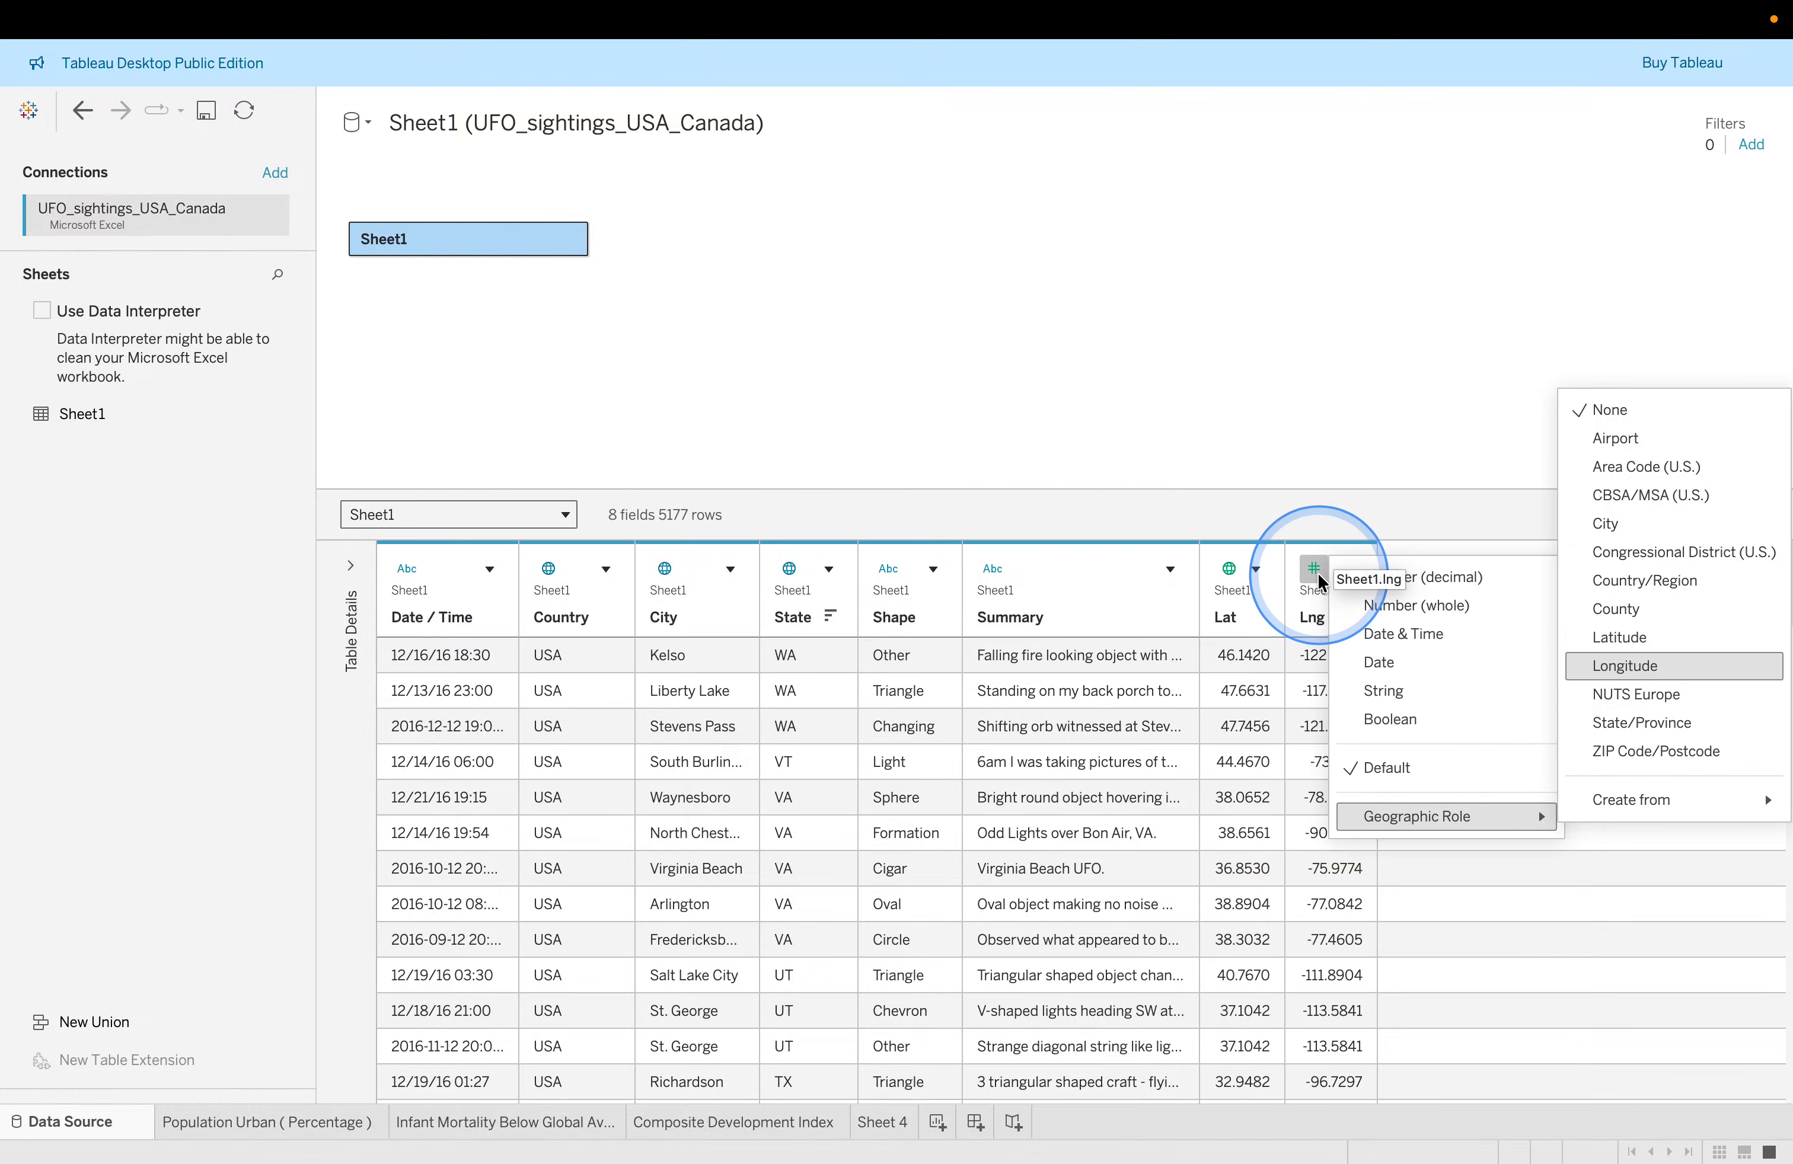
key(ctrl+Left)
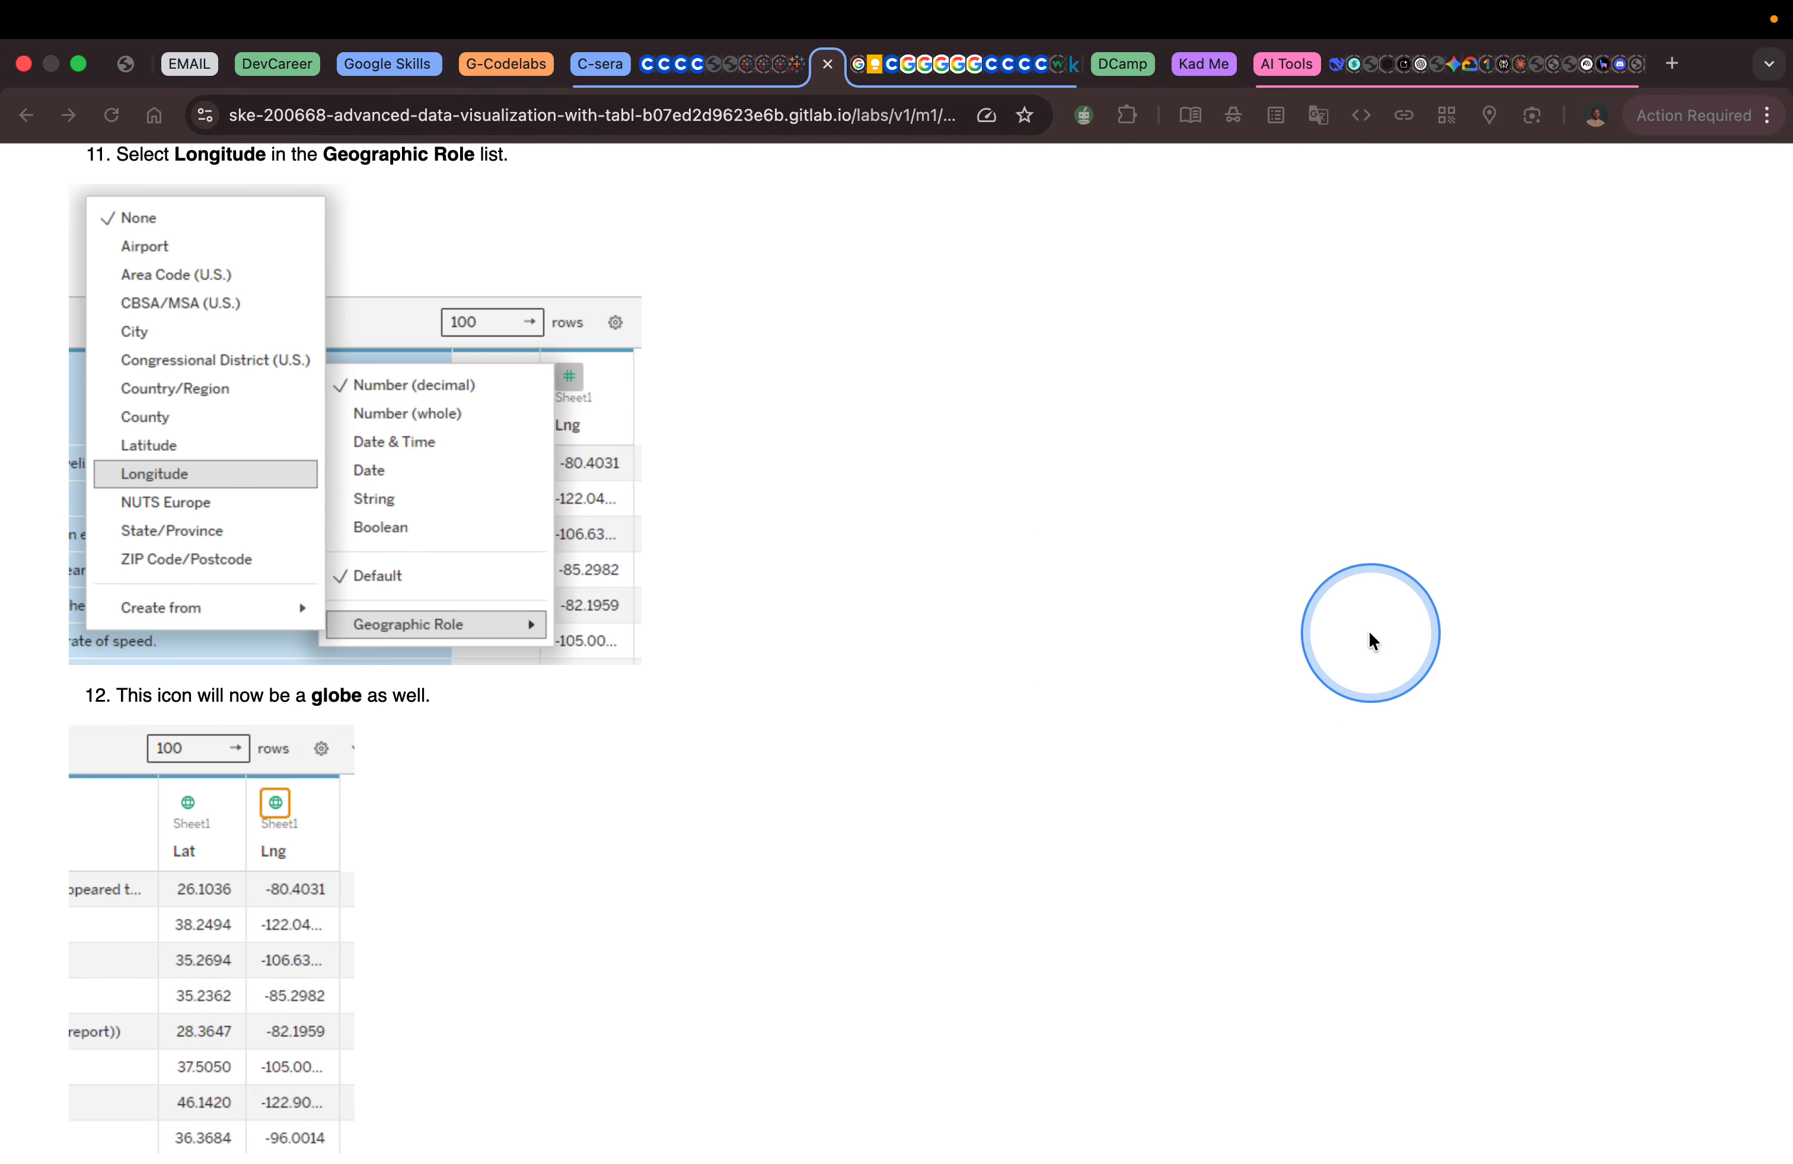
key(ctrl+Right)
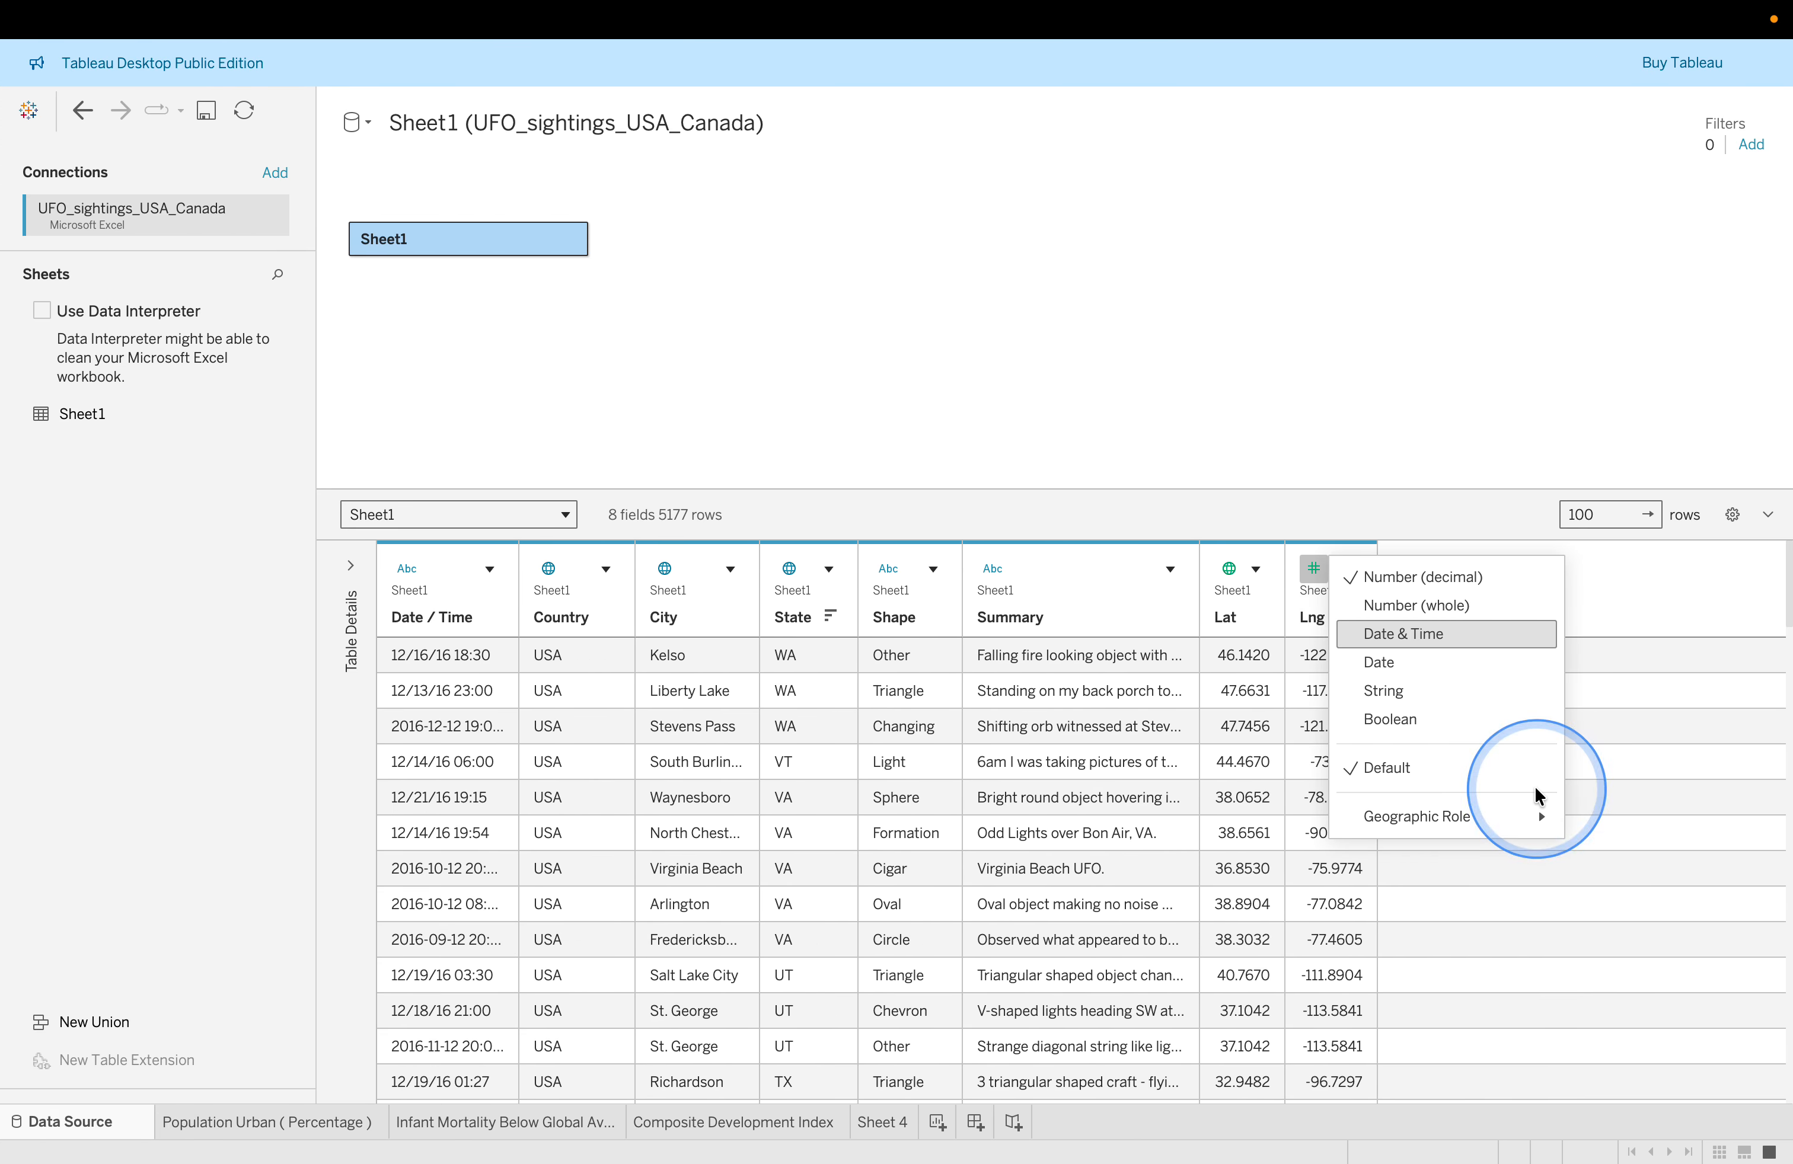
mouse_move(1545, 815)
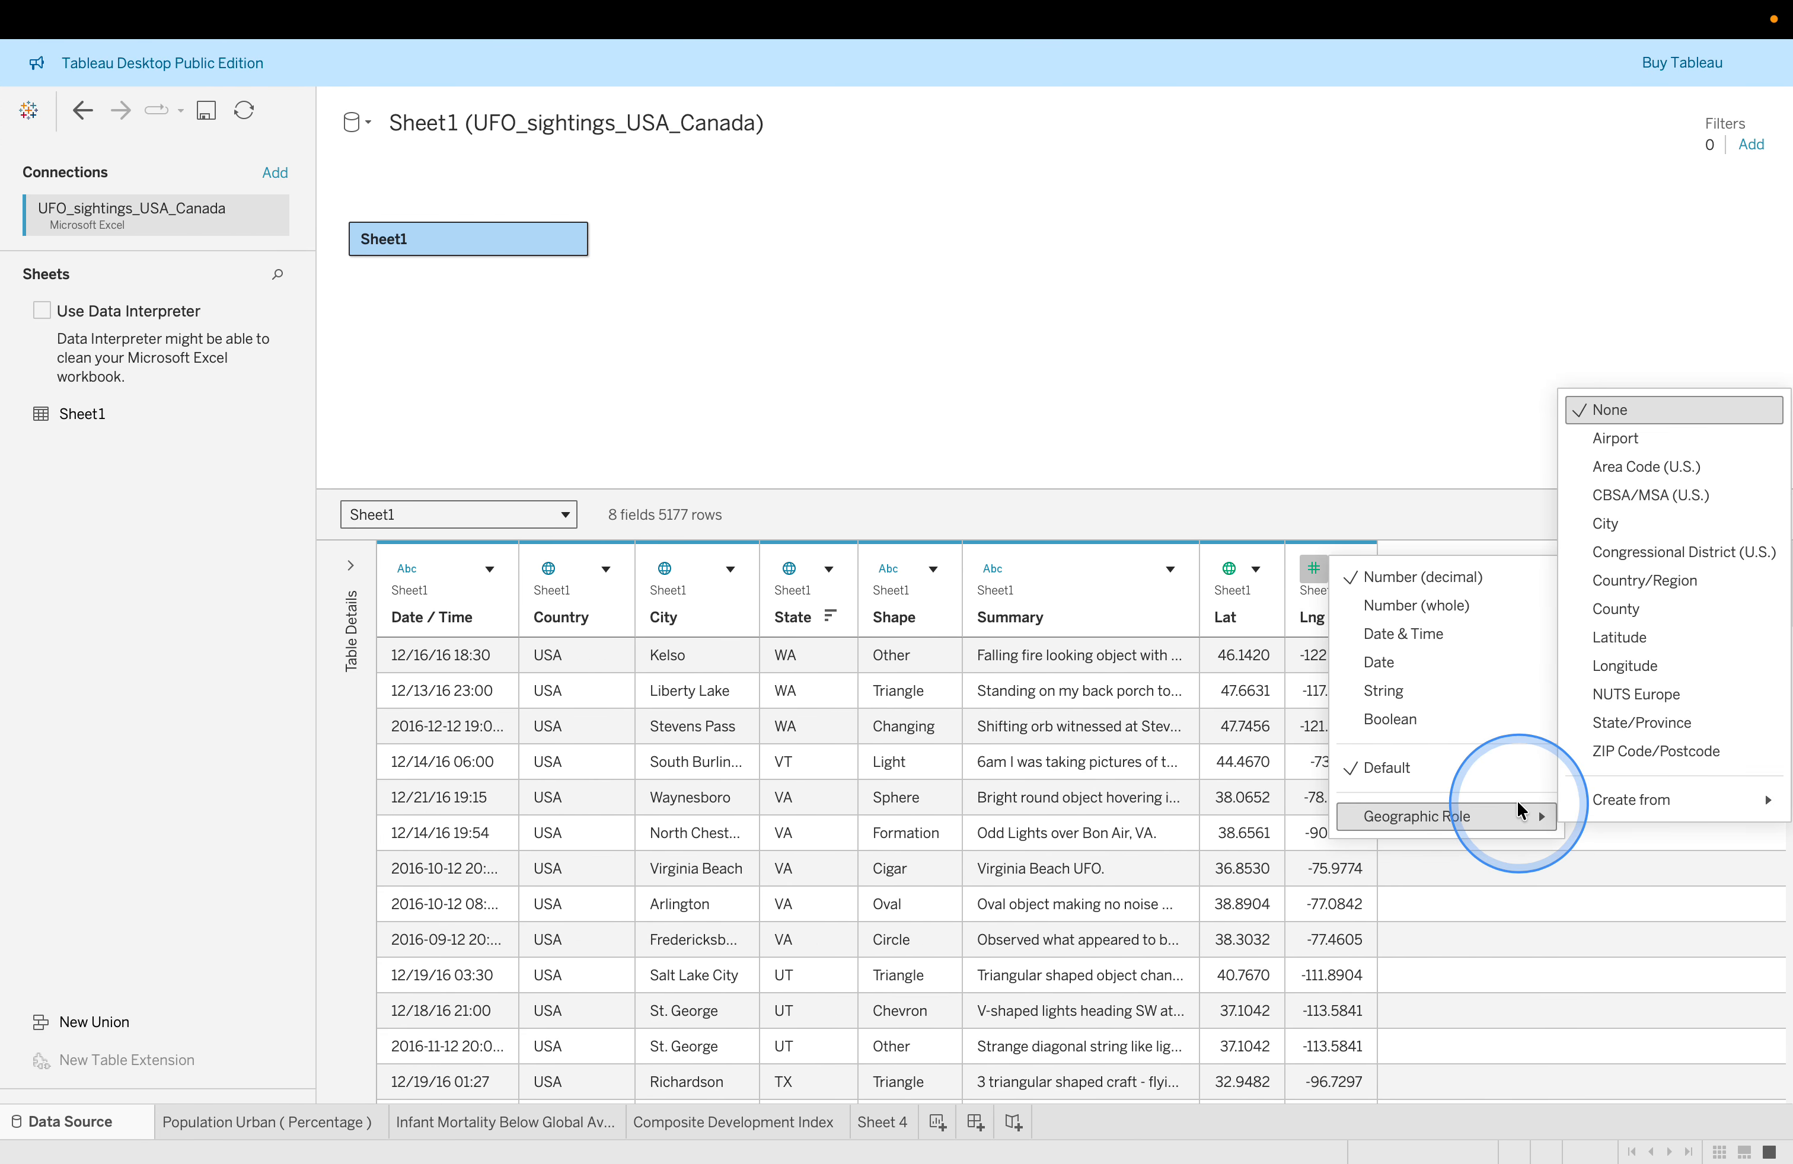
click(1622, 664)
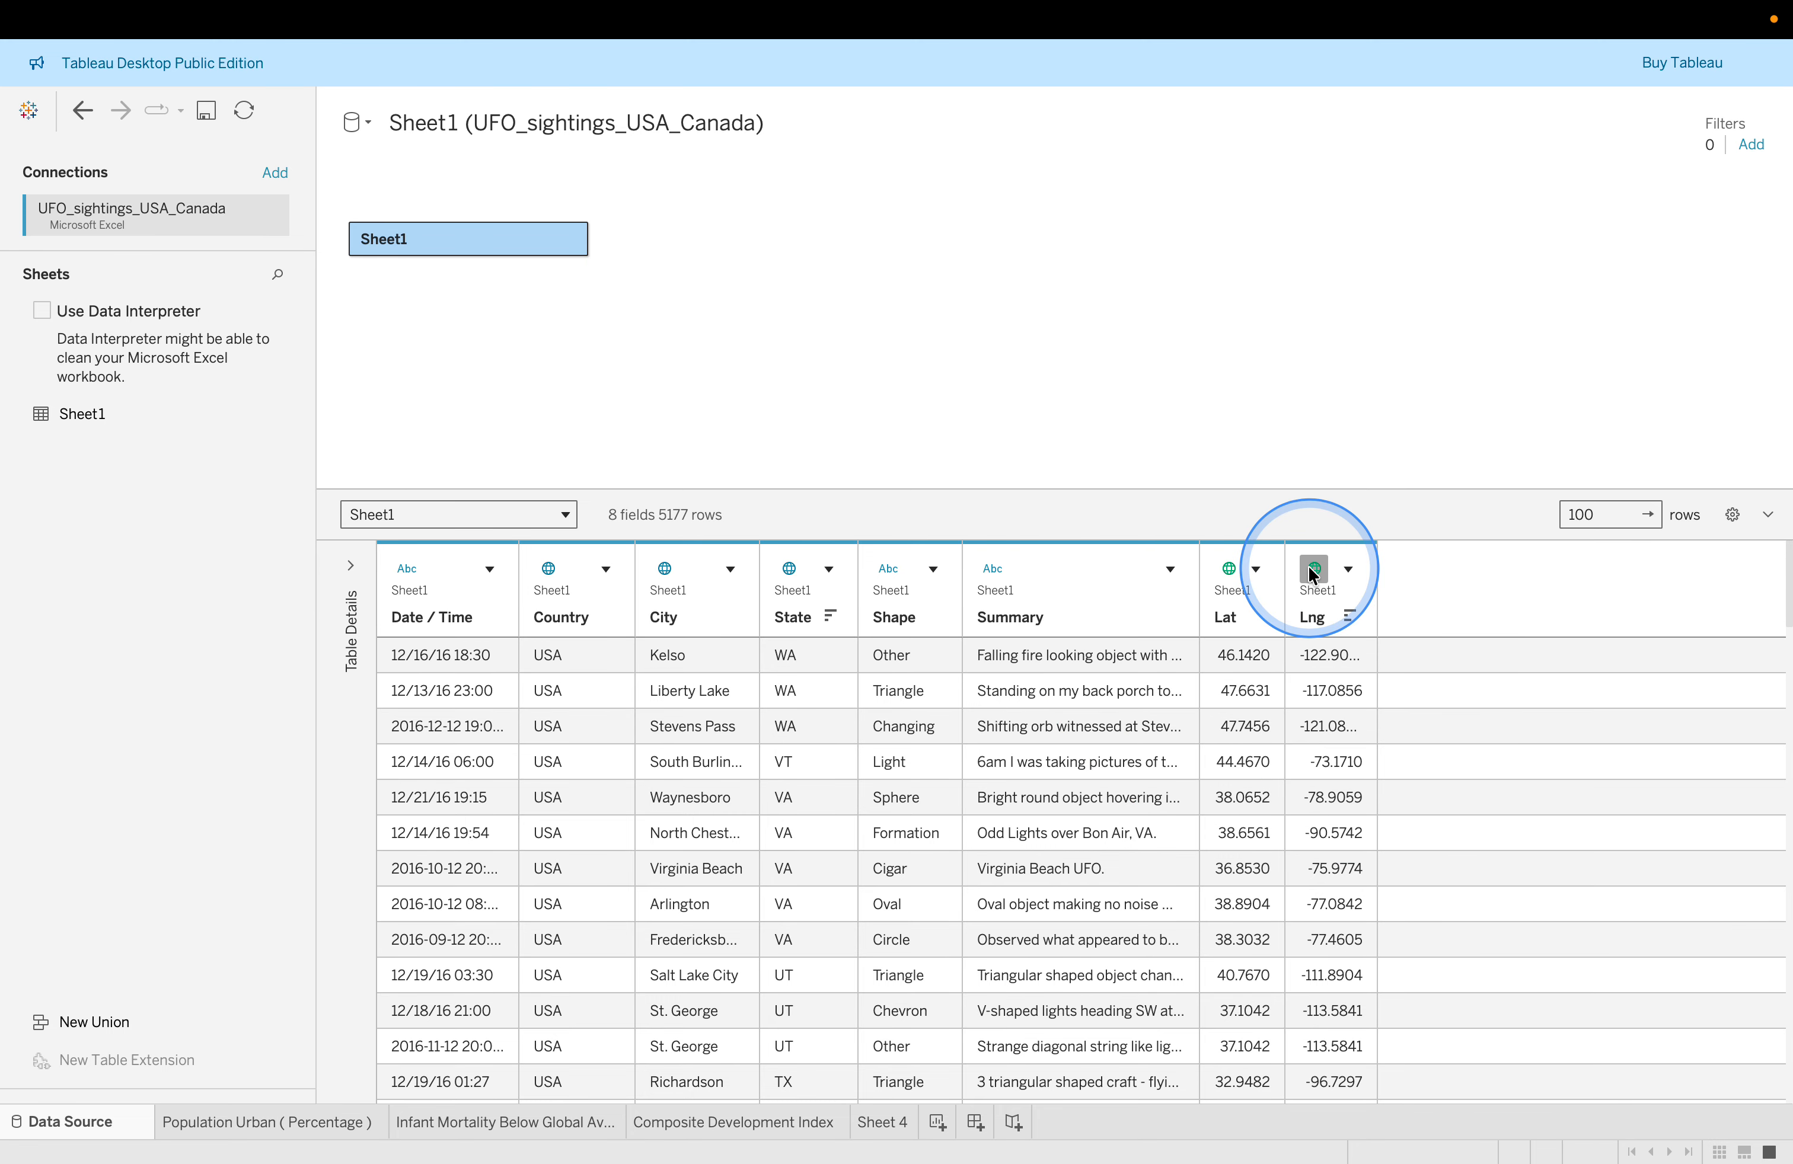
Switch to the browser and read lab steps 13 to 16 on closing the workbook and connecting to larger_sales_dataset.csv.
key(ctrl+Left)
scroll(567, 682, down, 2)
scroll(568, 681, down, 10)
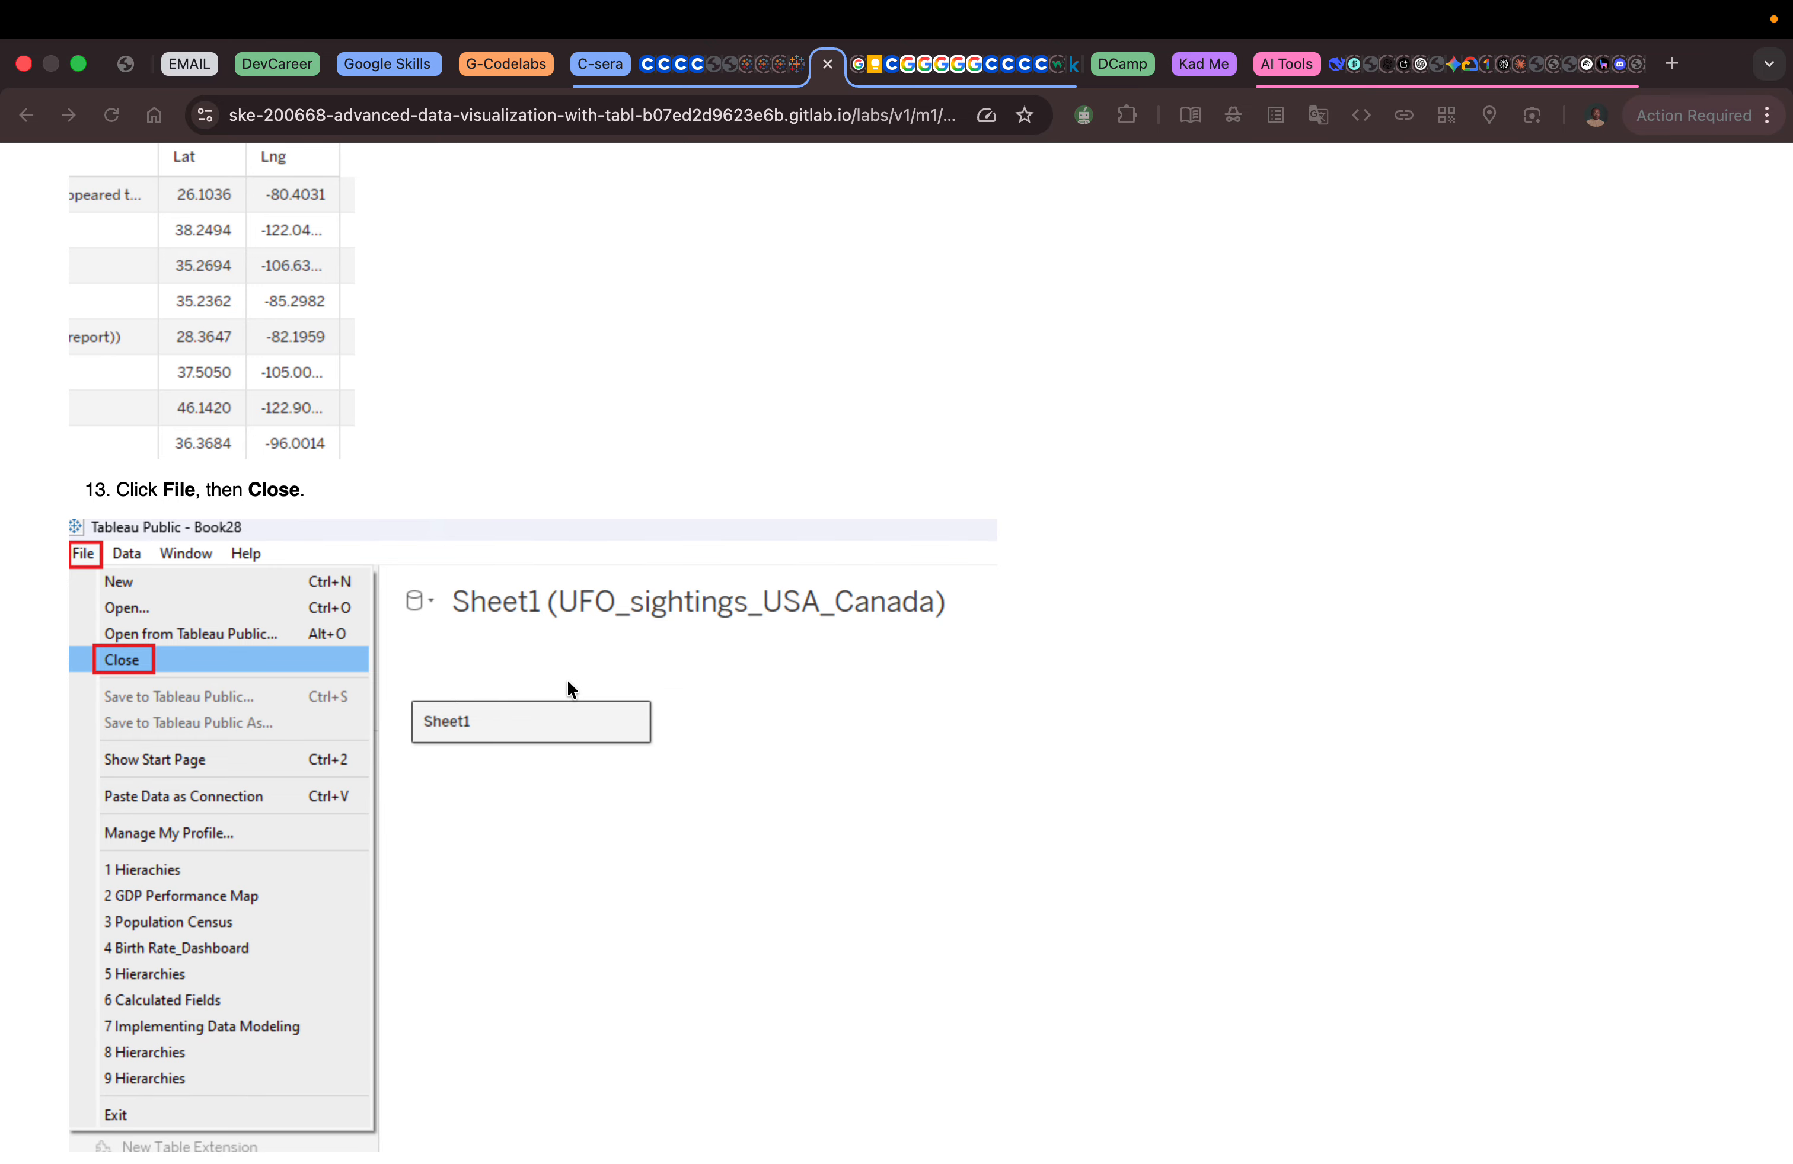
scroll(567, 682, down, 4)
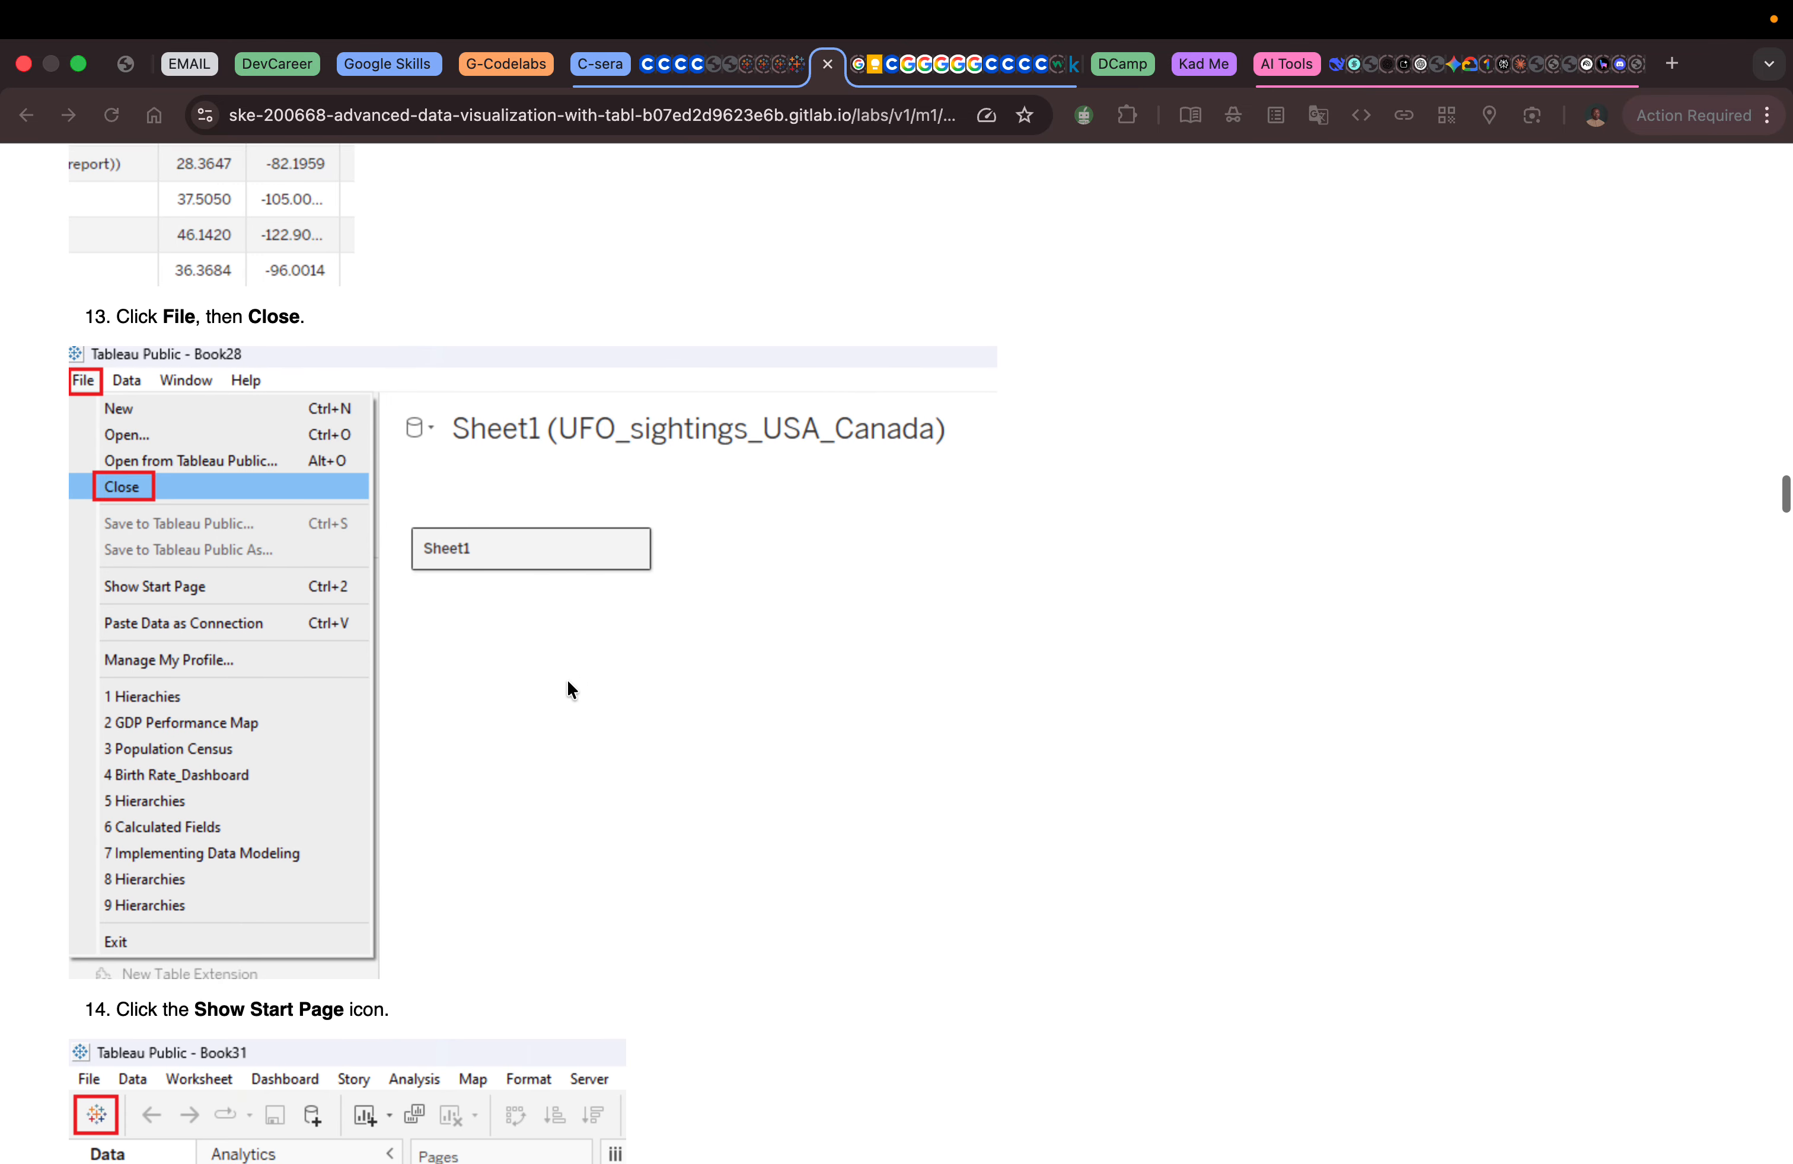
scroll(567, 682, down, 9)
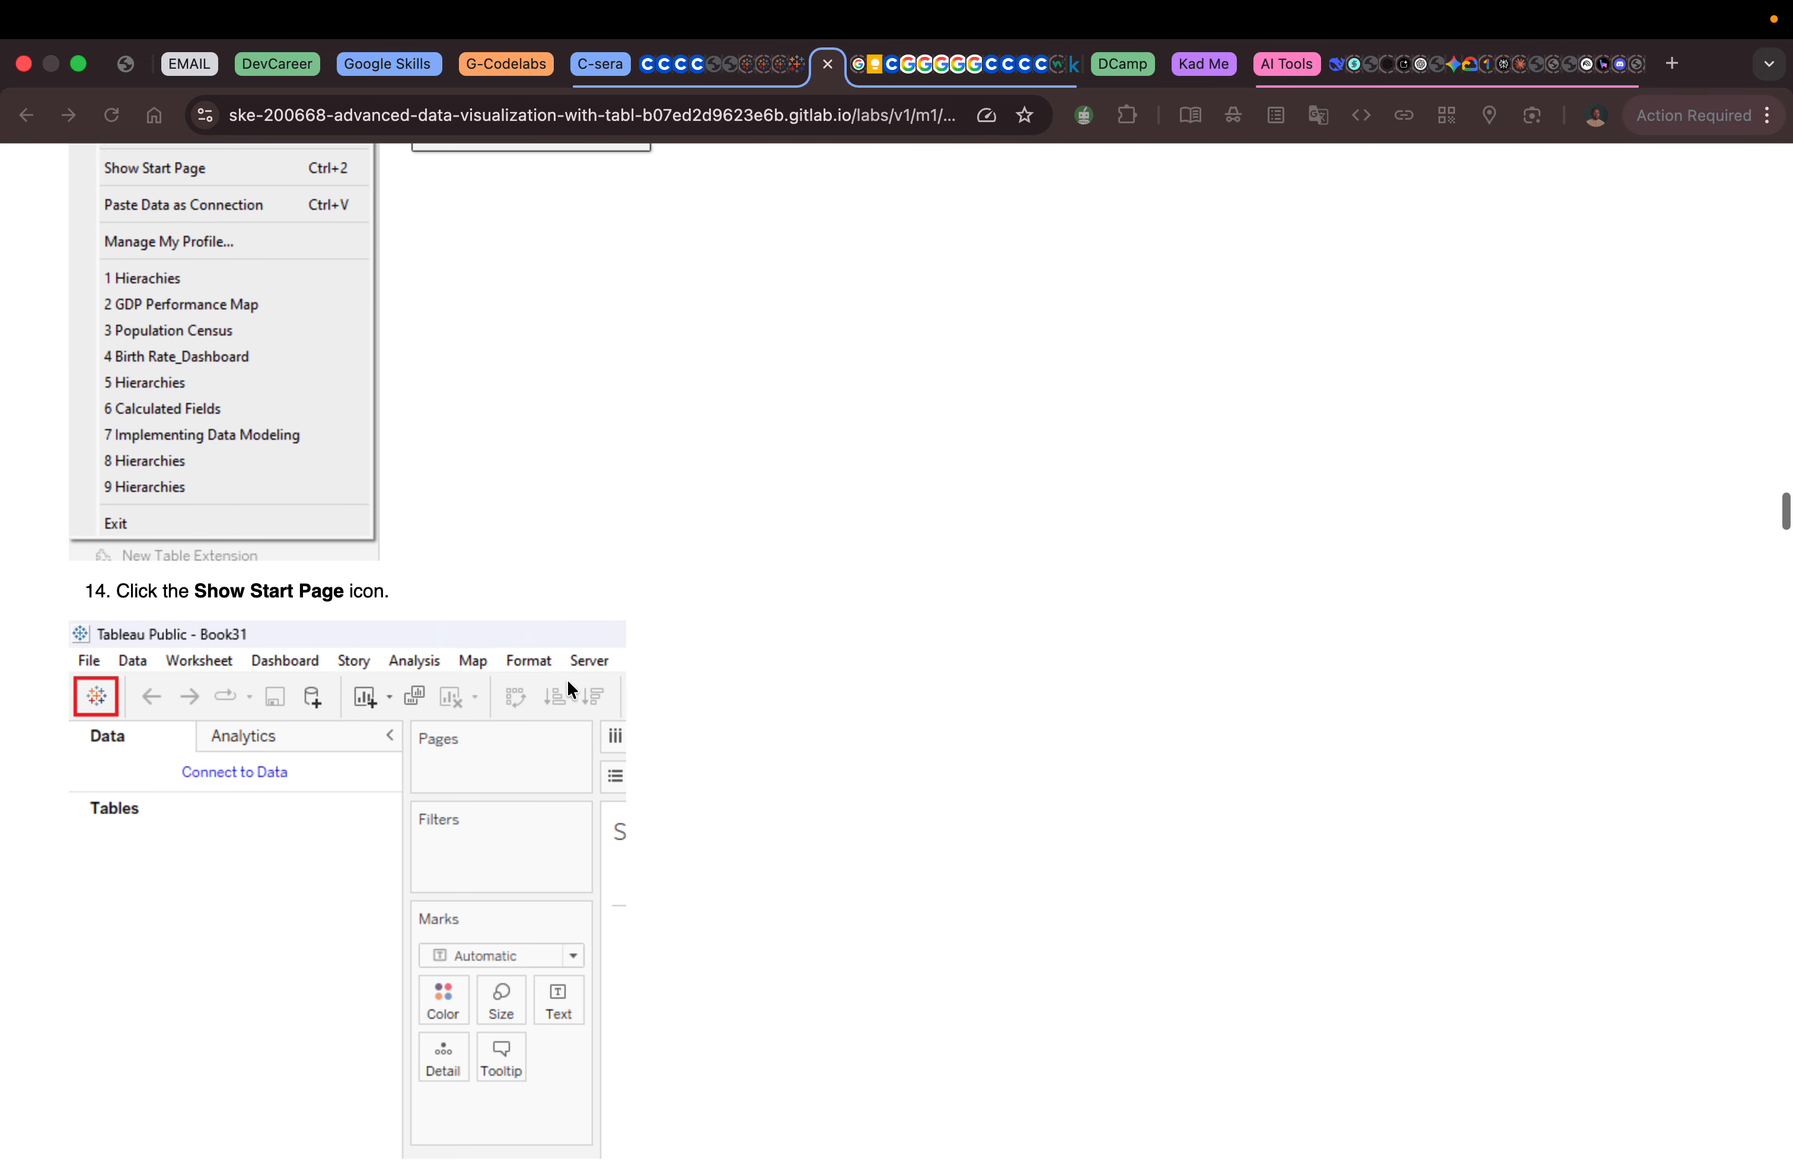
scroll(568, 688, down, 7)
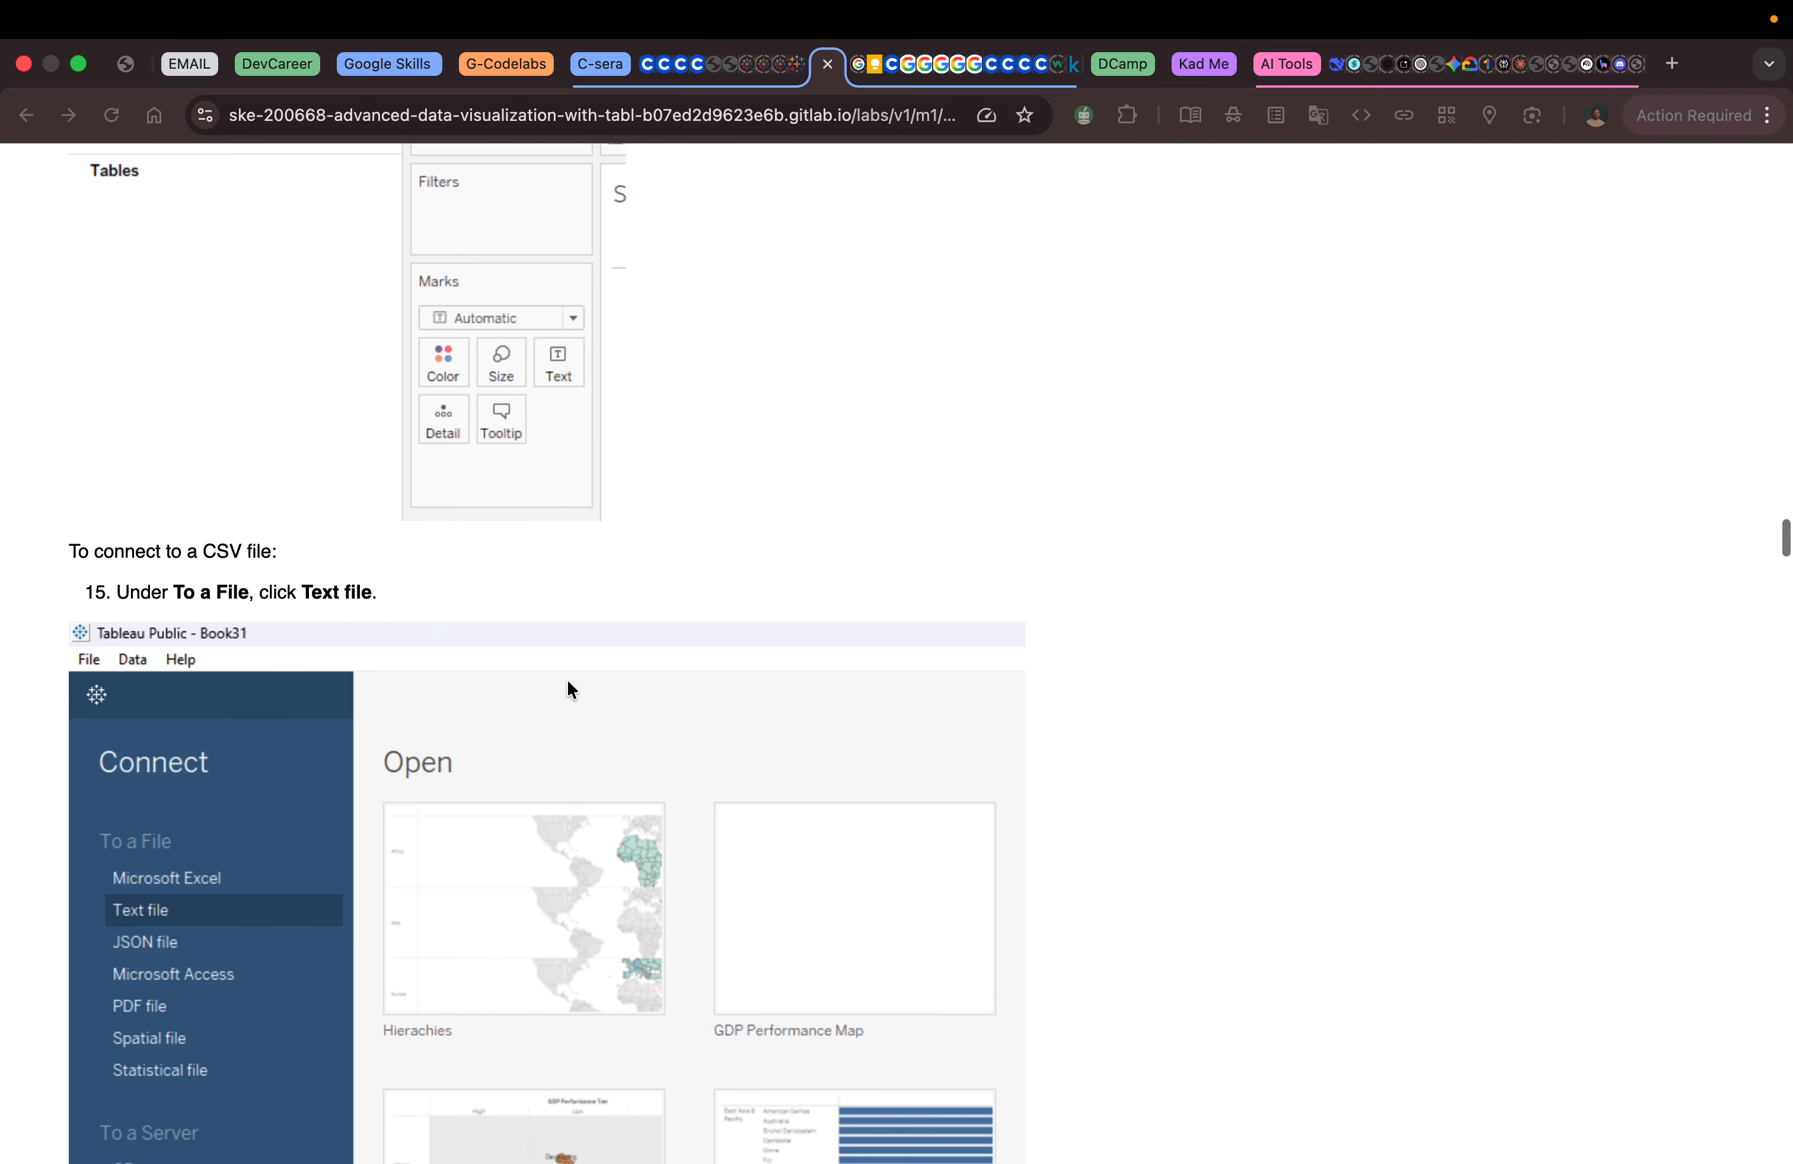
scroll(567, 688, down, 4)
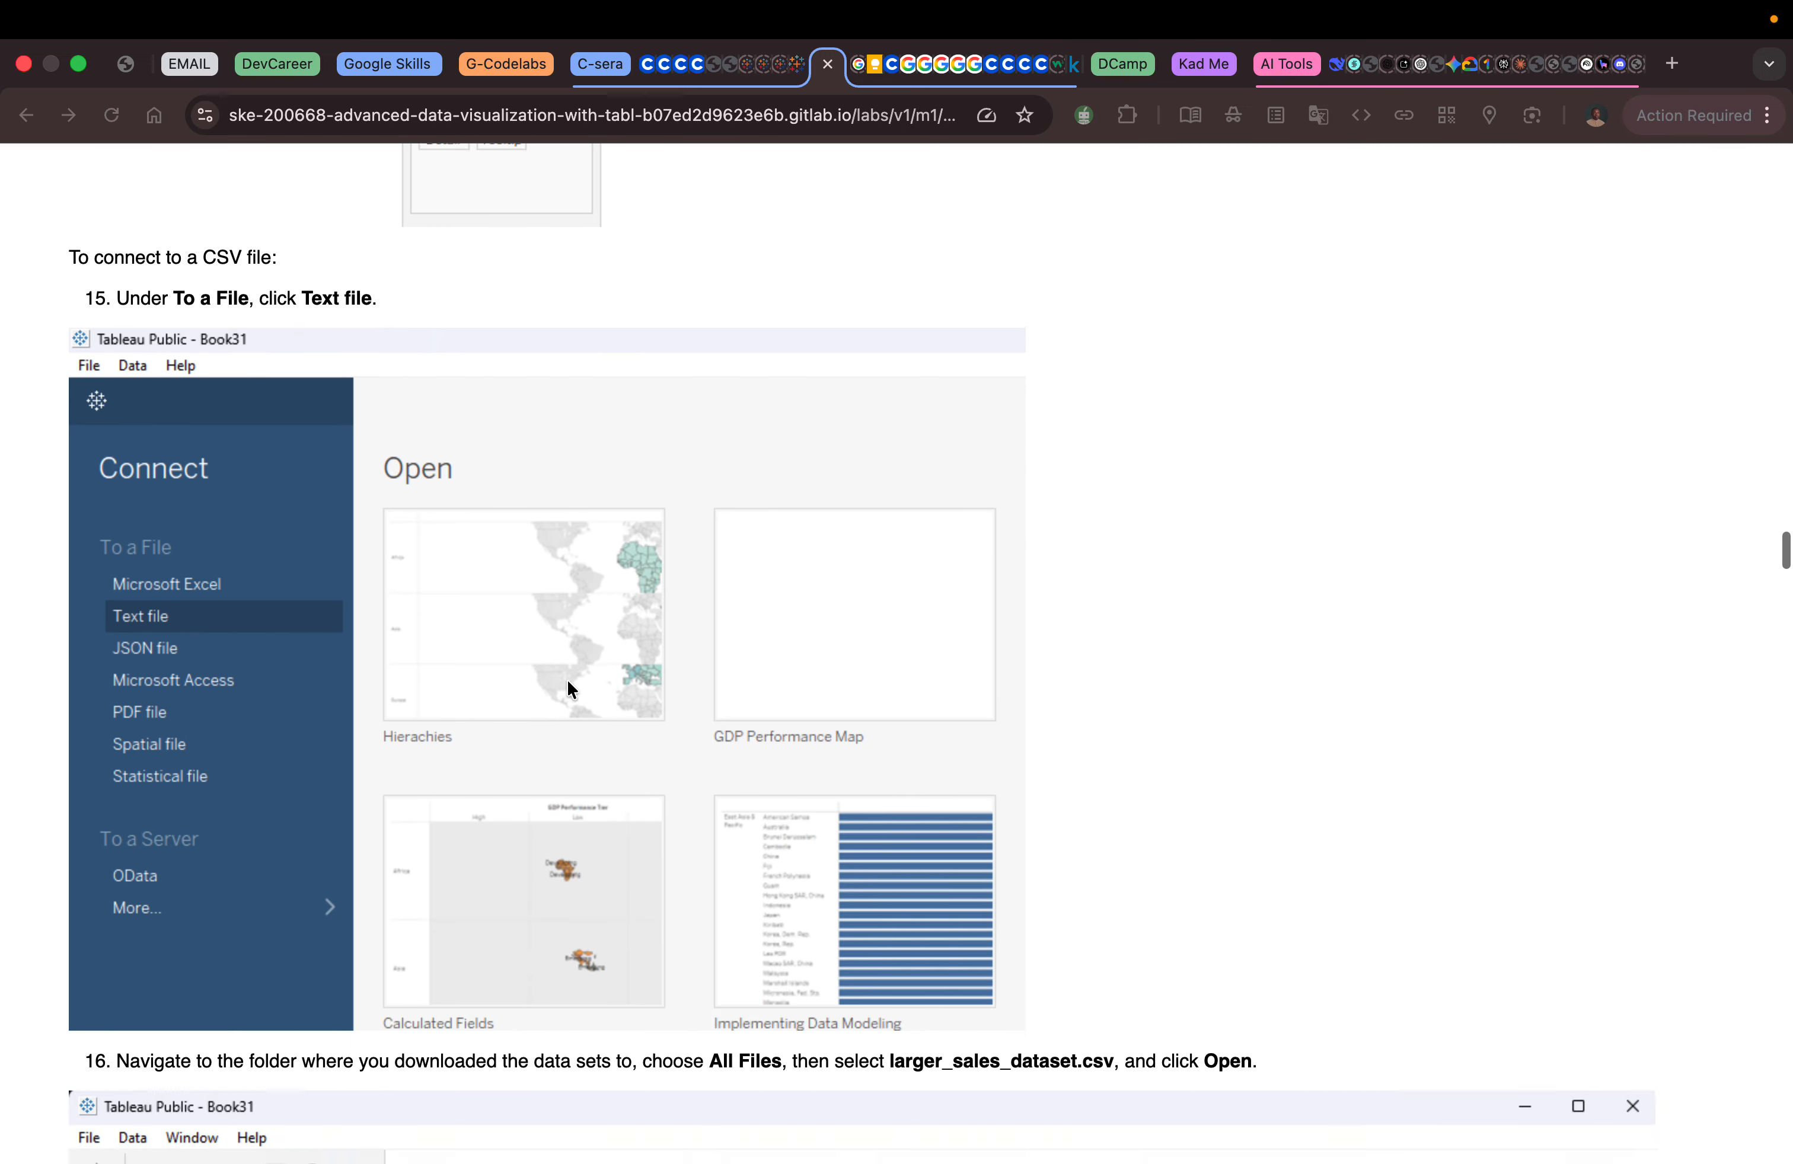
scroll(567, 684, down, 3)
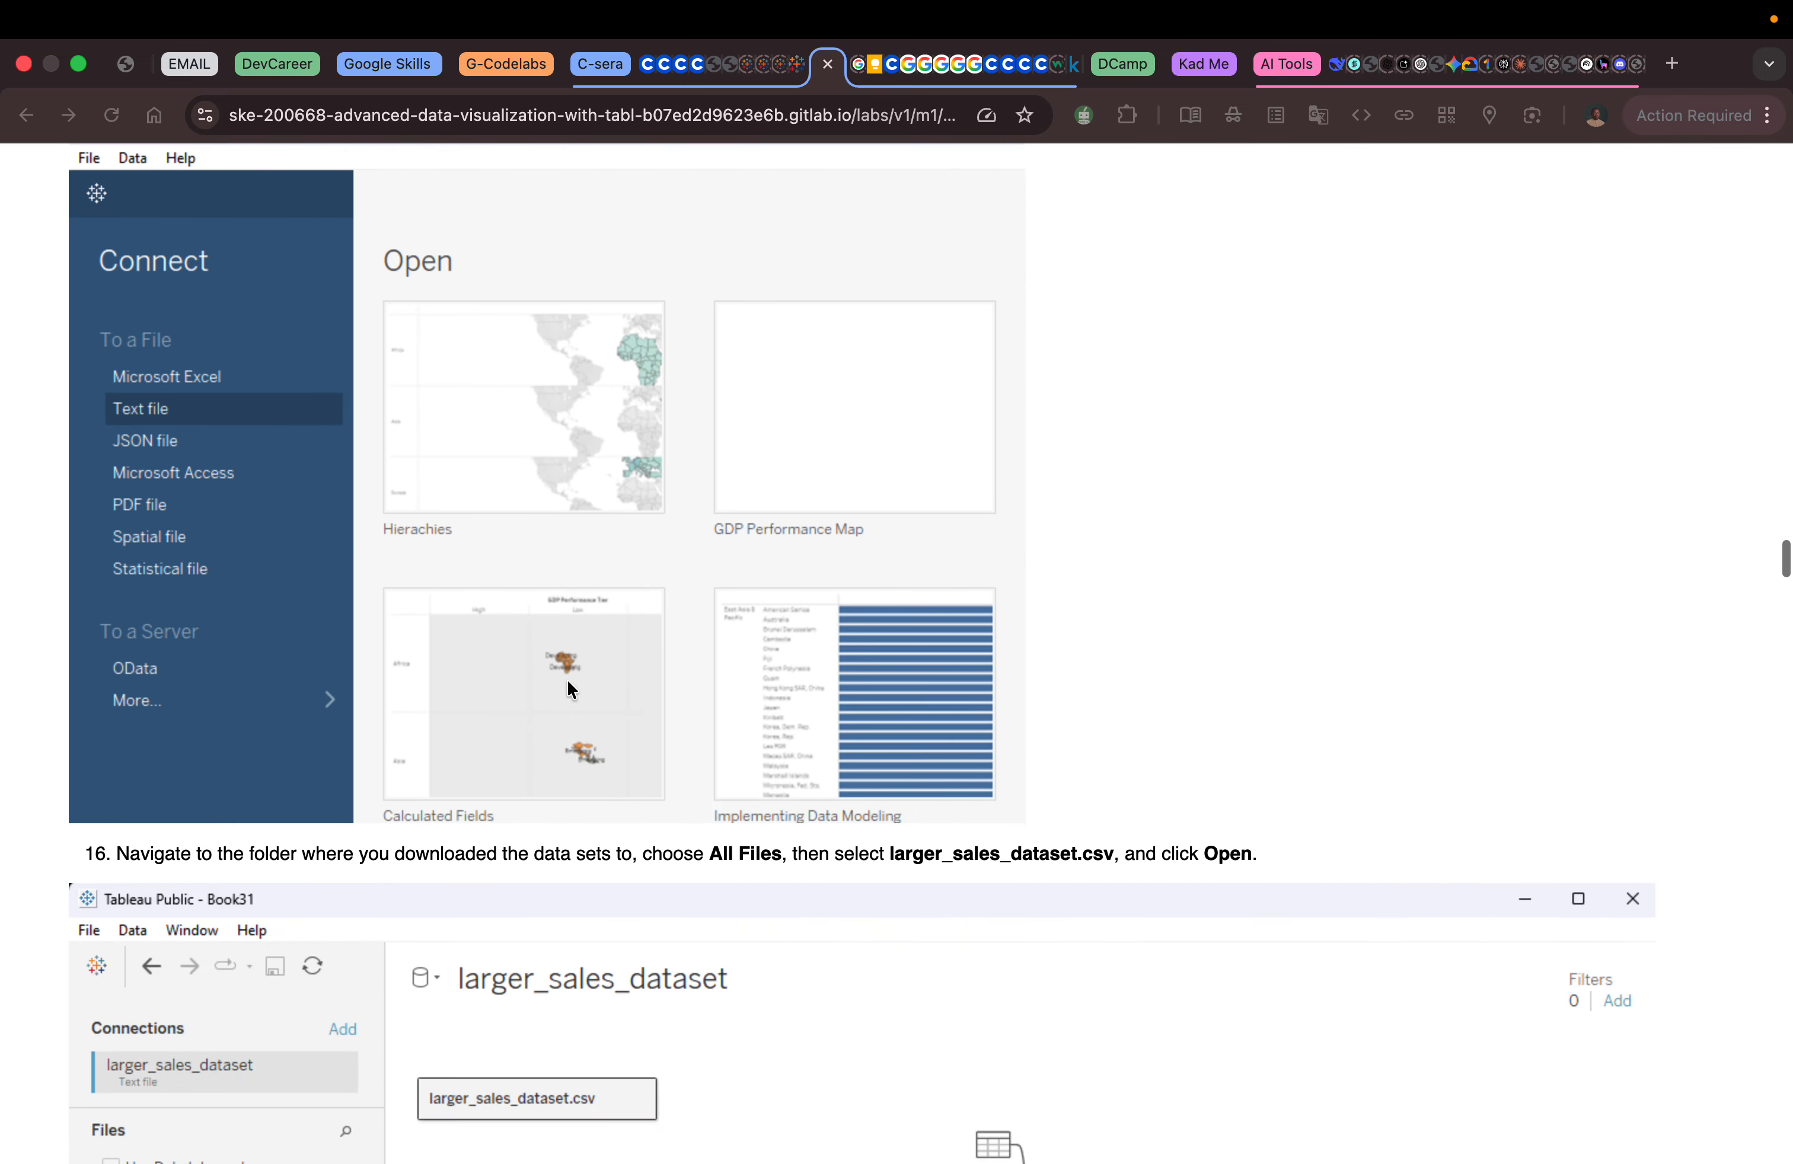
Check the Tableau data source view, then reread lab steps 13 and 14 in the browser.
click(878, 709)
key(ctrl+Right)
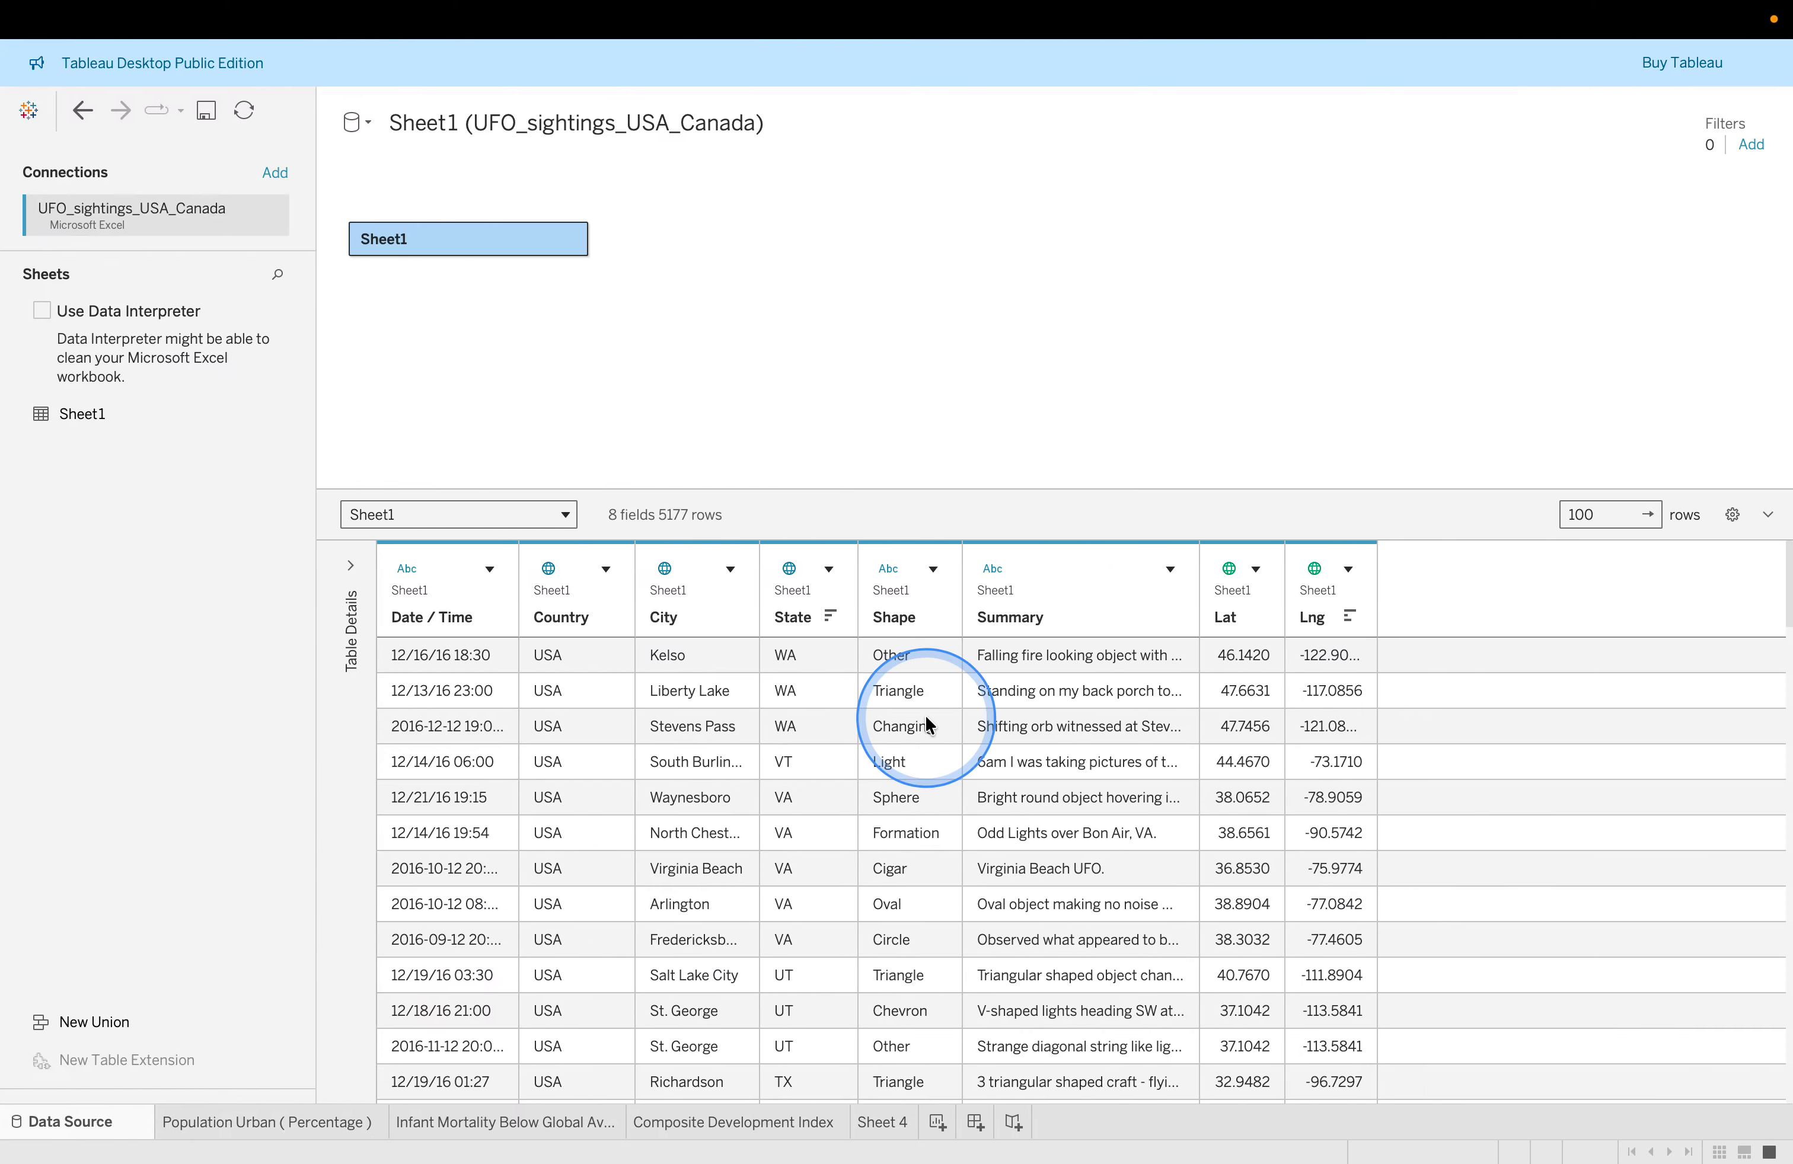
click(569, 384)
key(ctrl+Left)
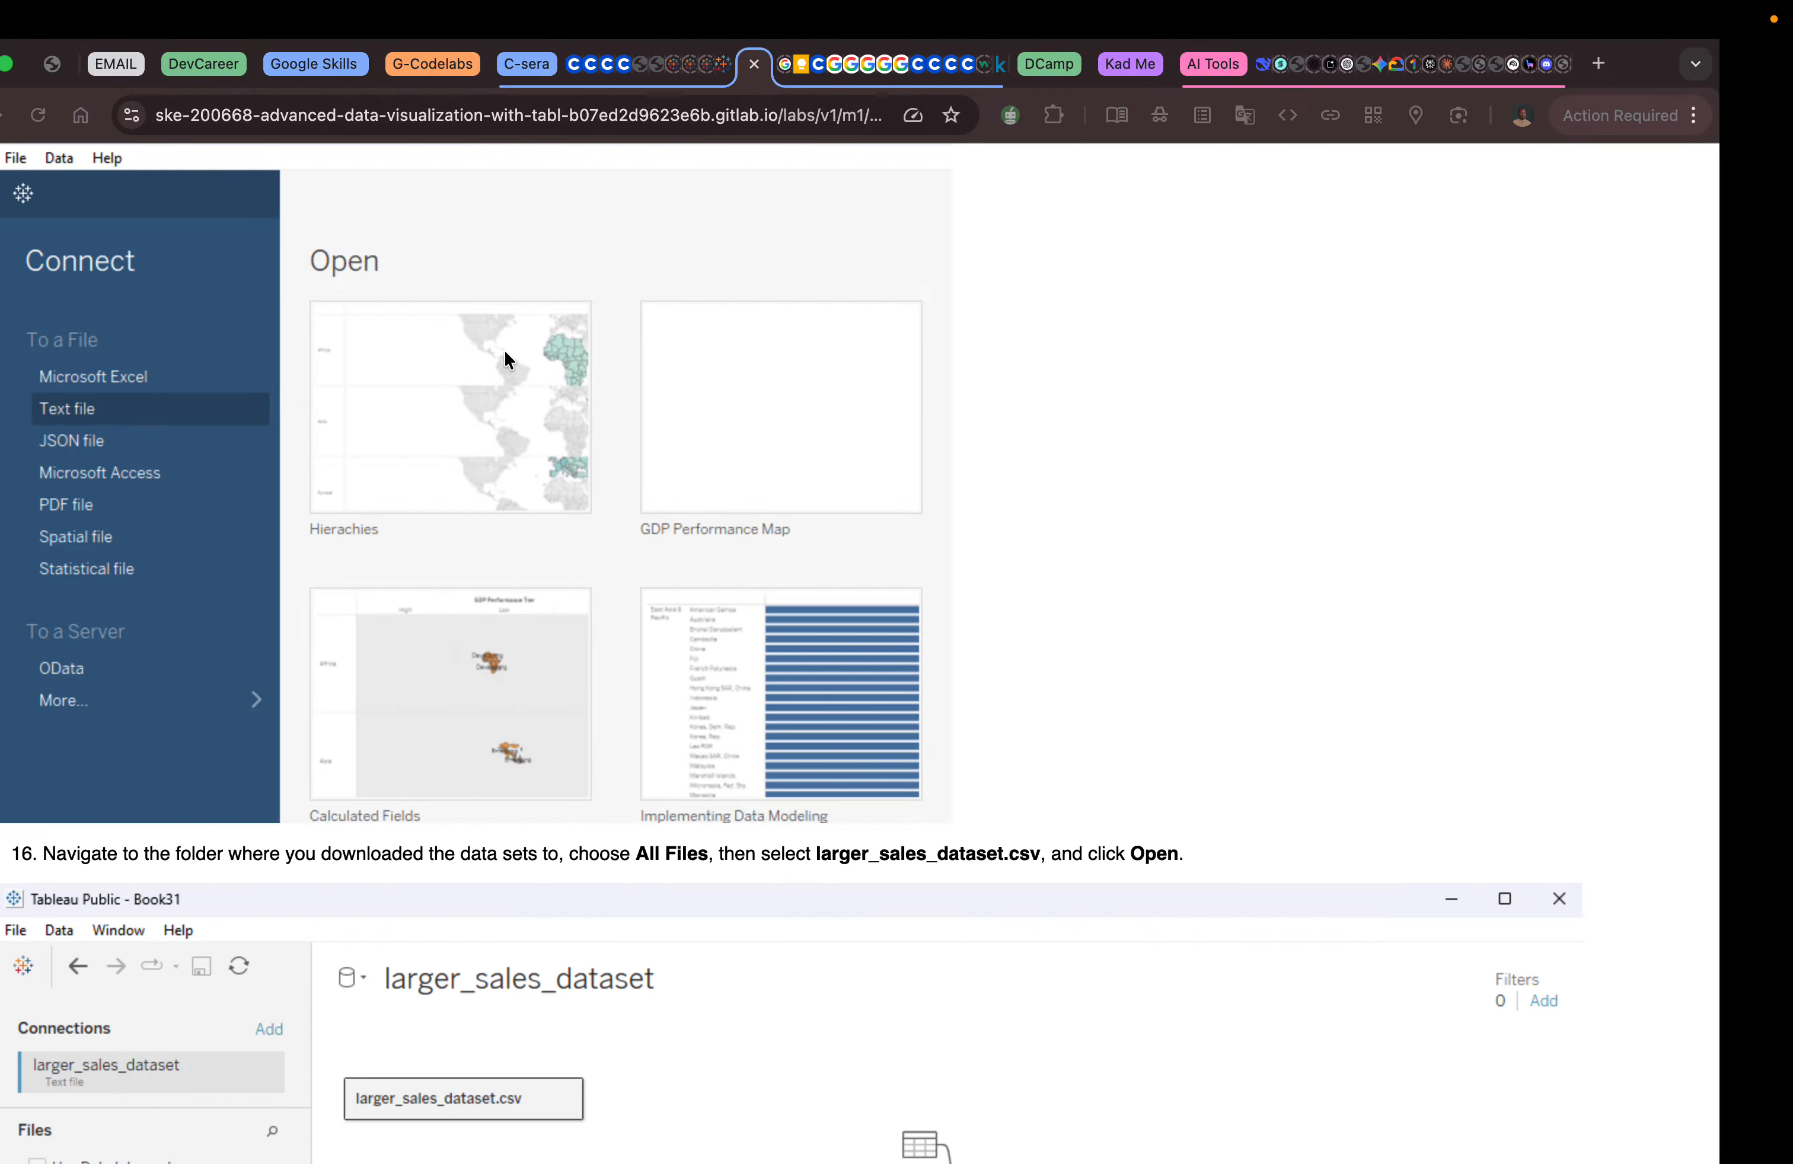
scroll(503, 414, up, 10)
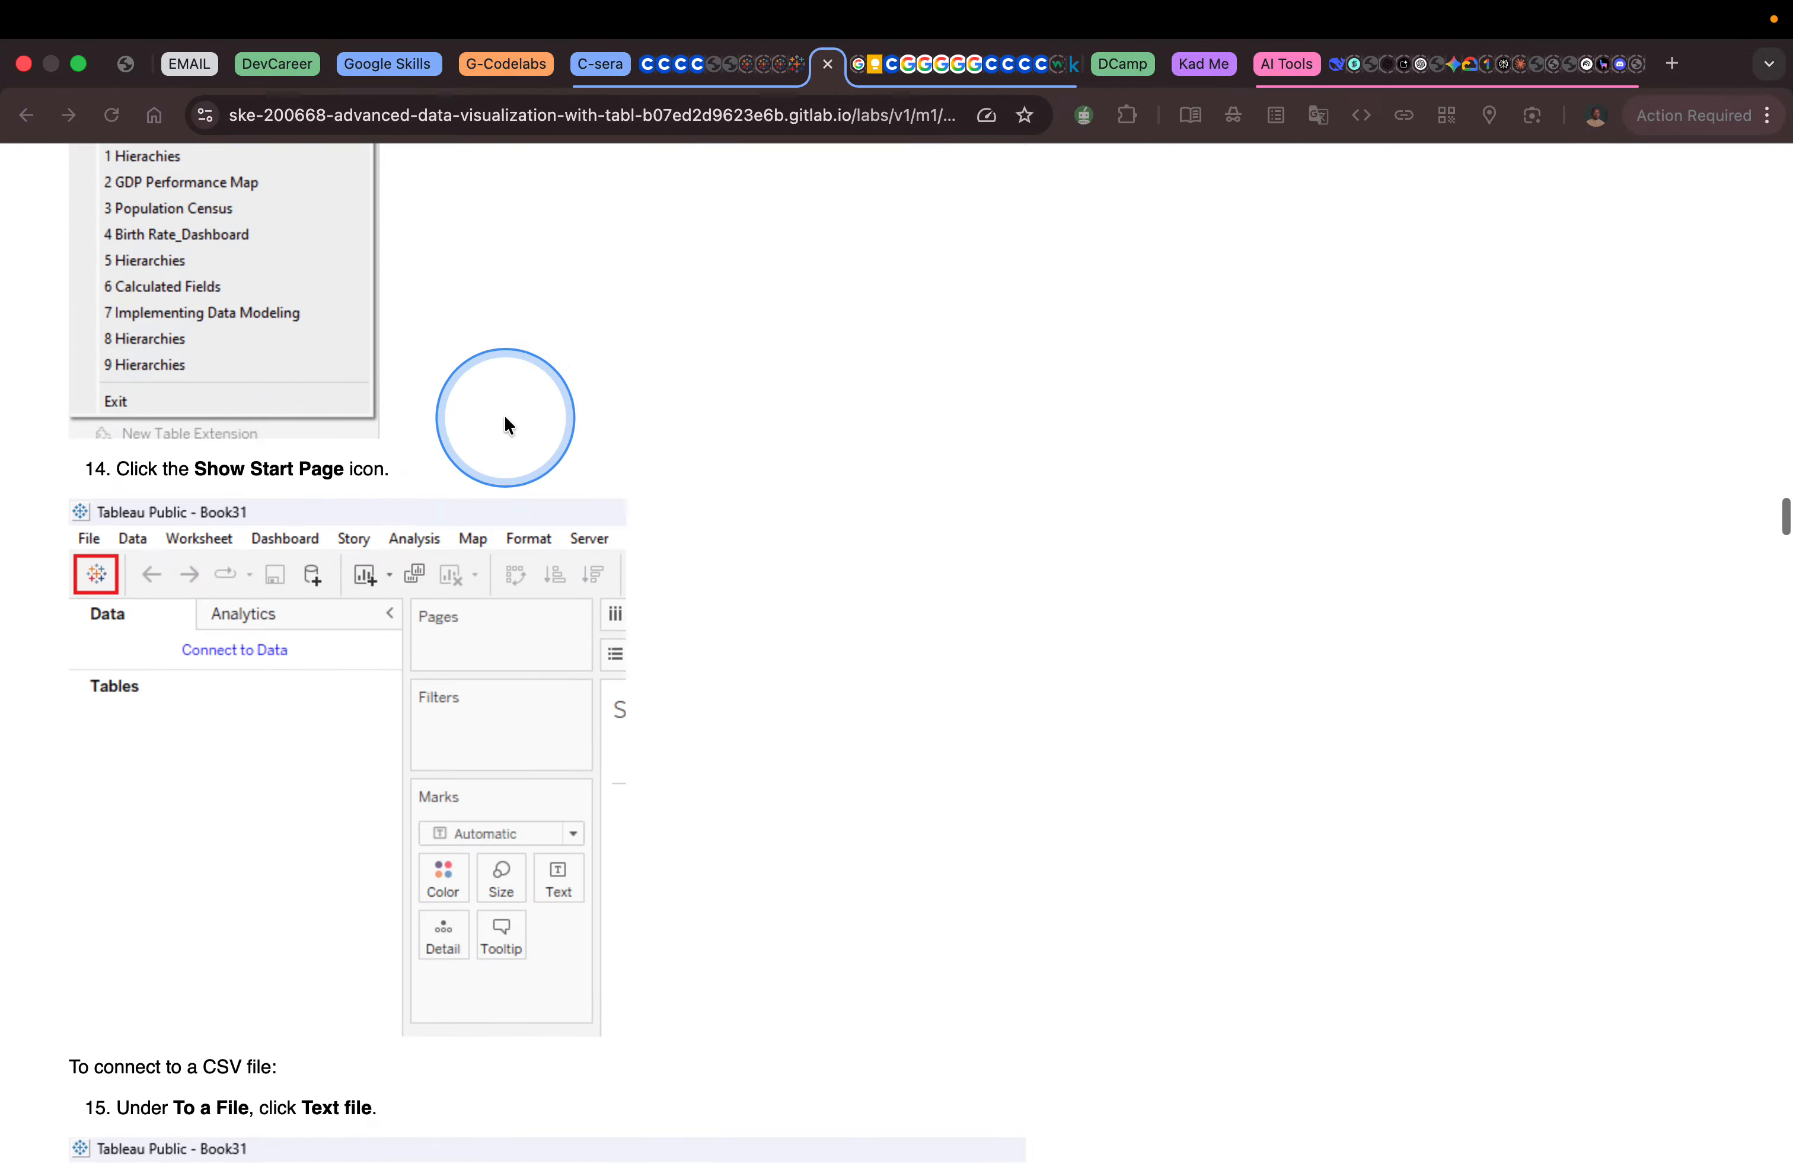
scroll(505, 424, up, 5)
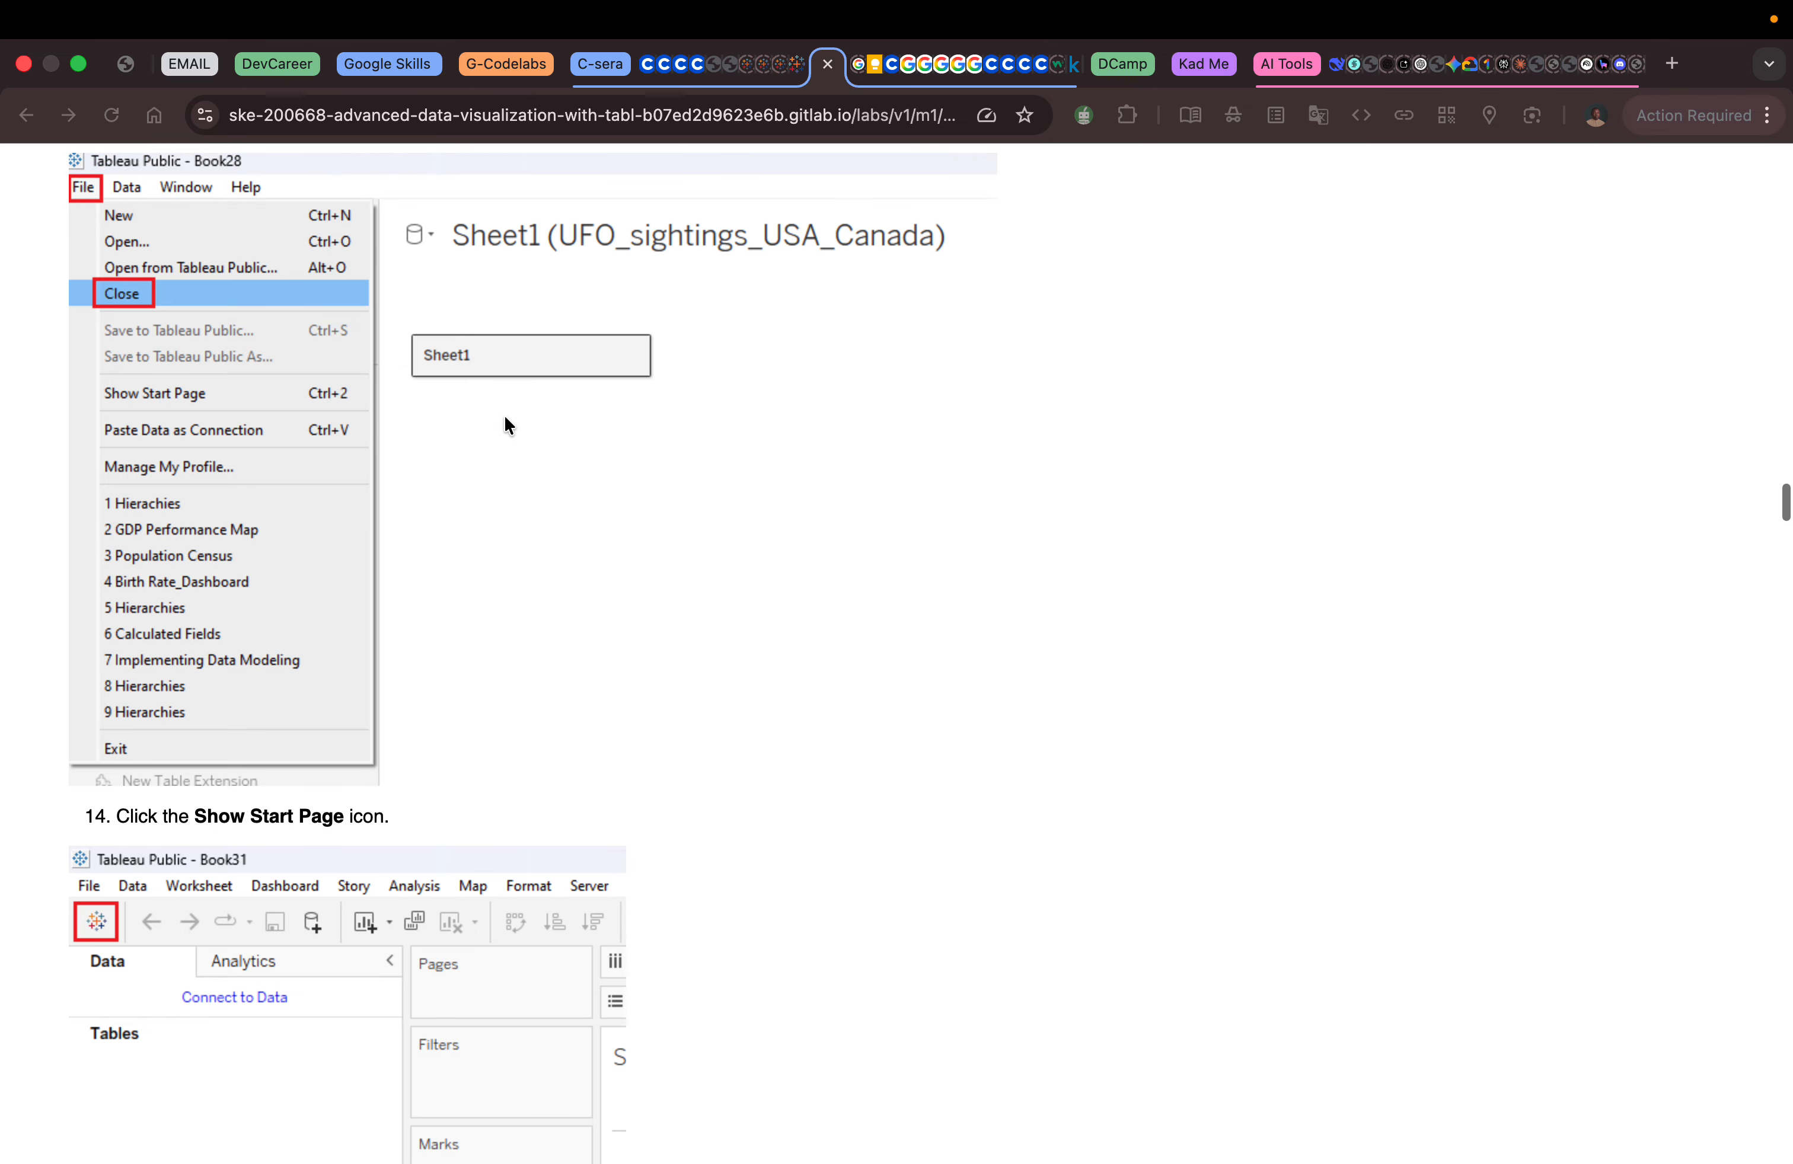
scroll(505, 422, up, 2)
Switch to Tableau, try to close the workbook with its changes saved, and dismiss the Tableau Public sign-in window.
key(ctrl+Right)
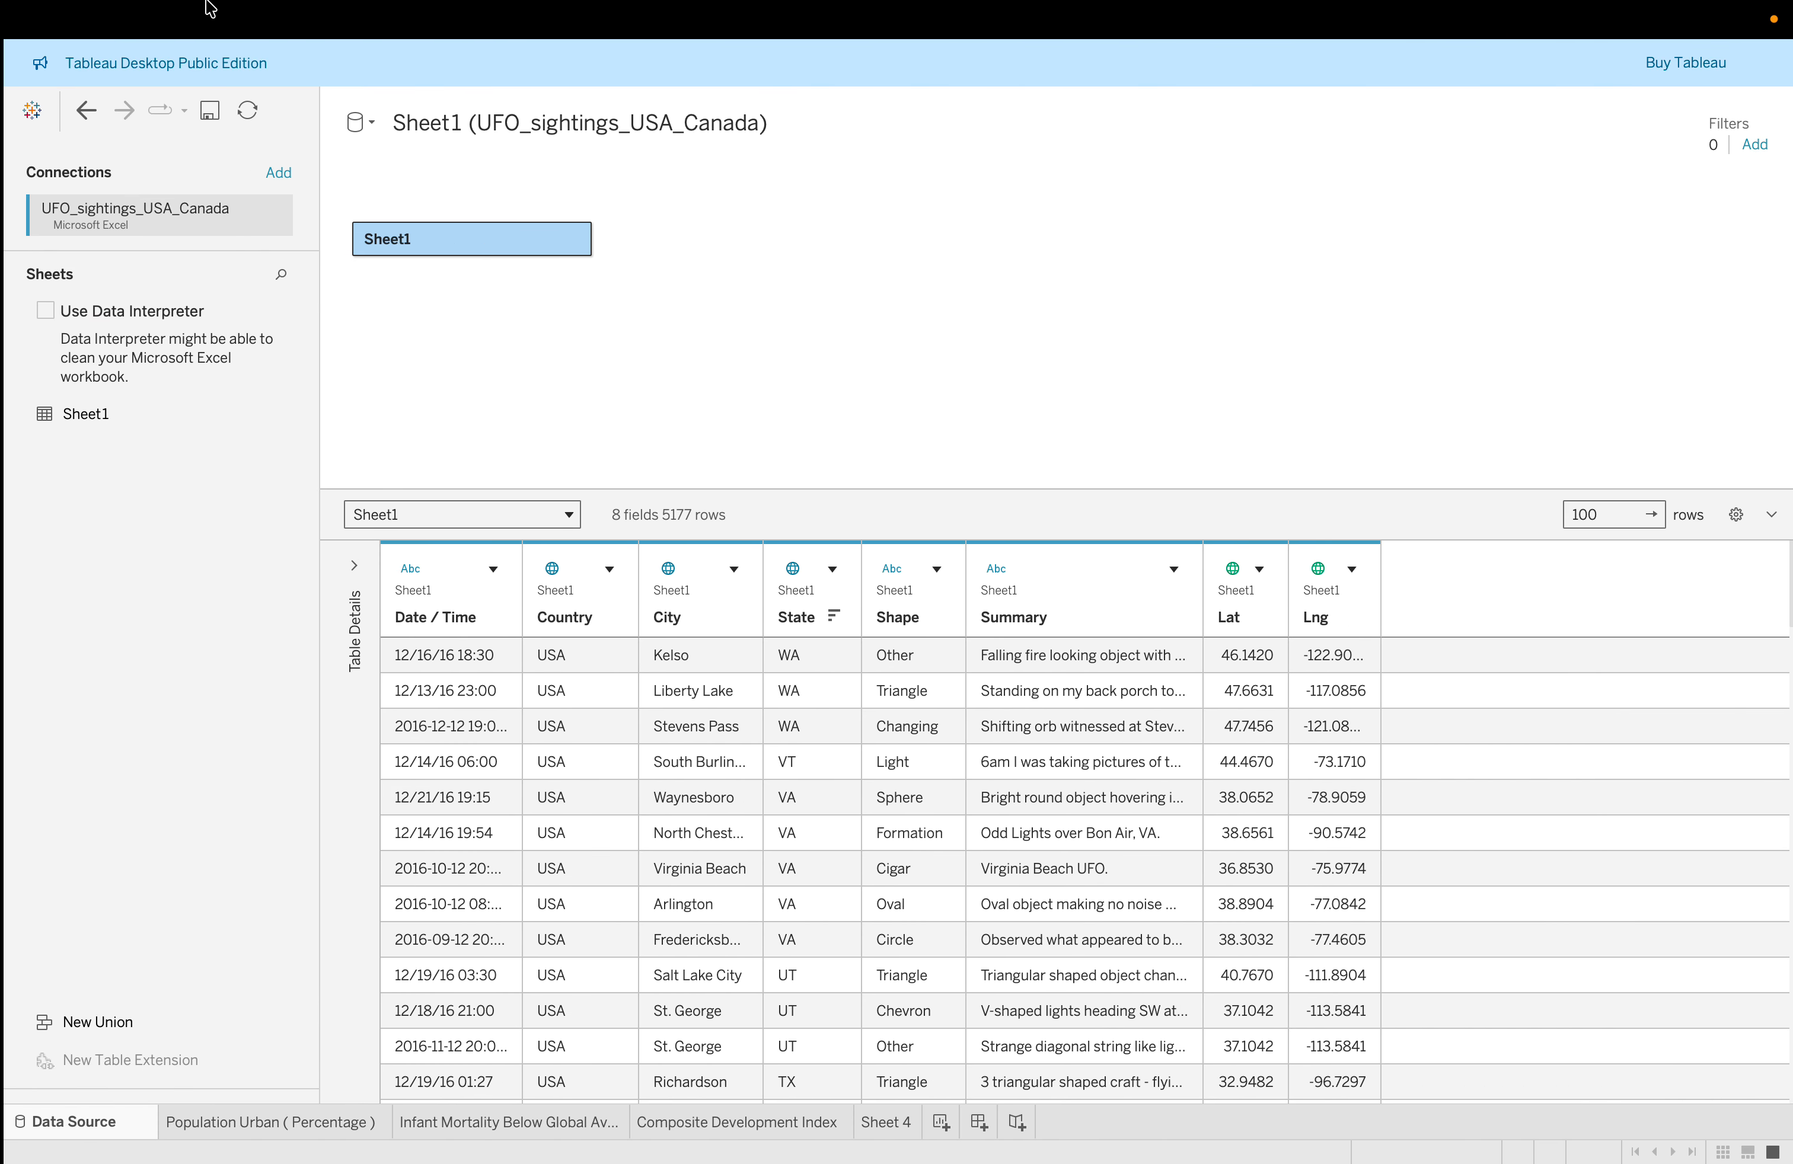
click(212, 20)
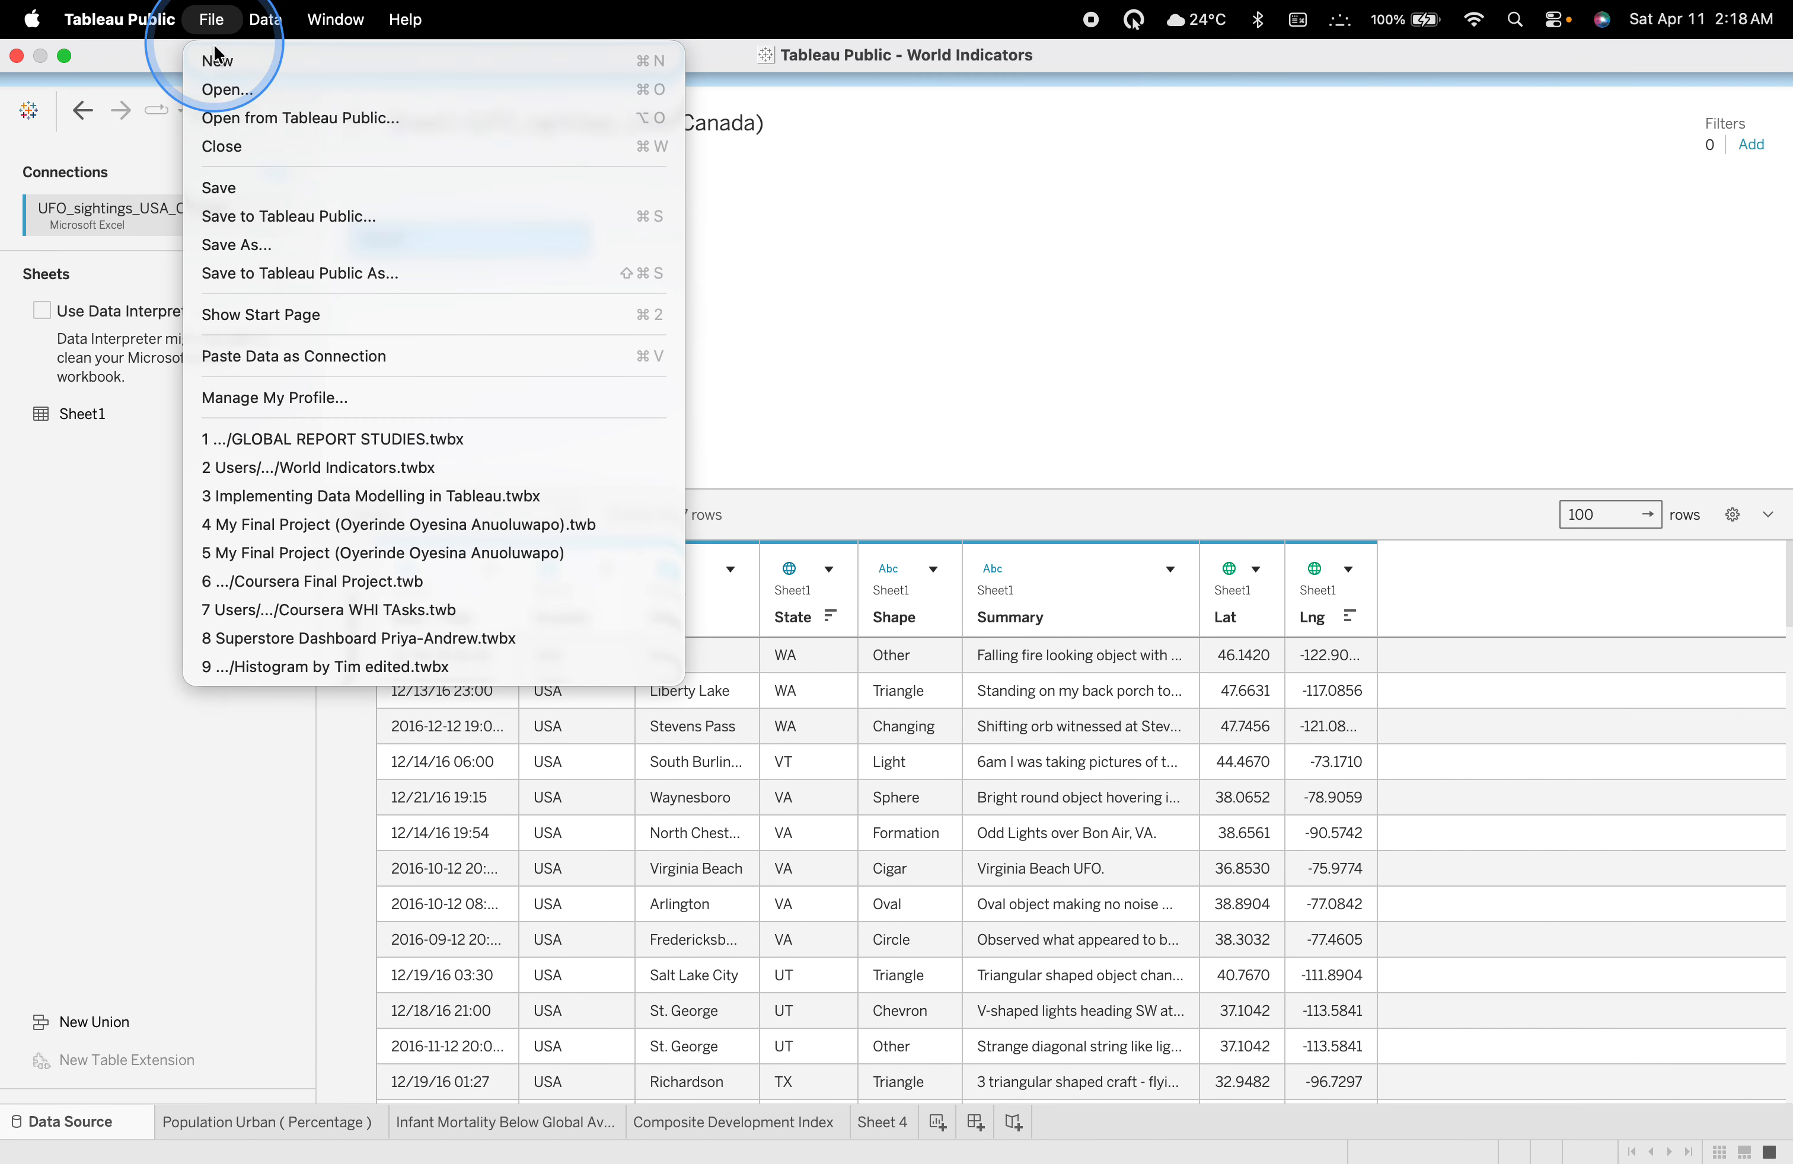
click(250, 147)
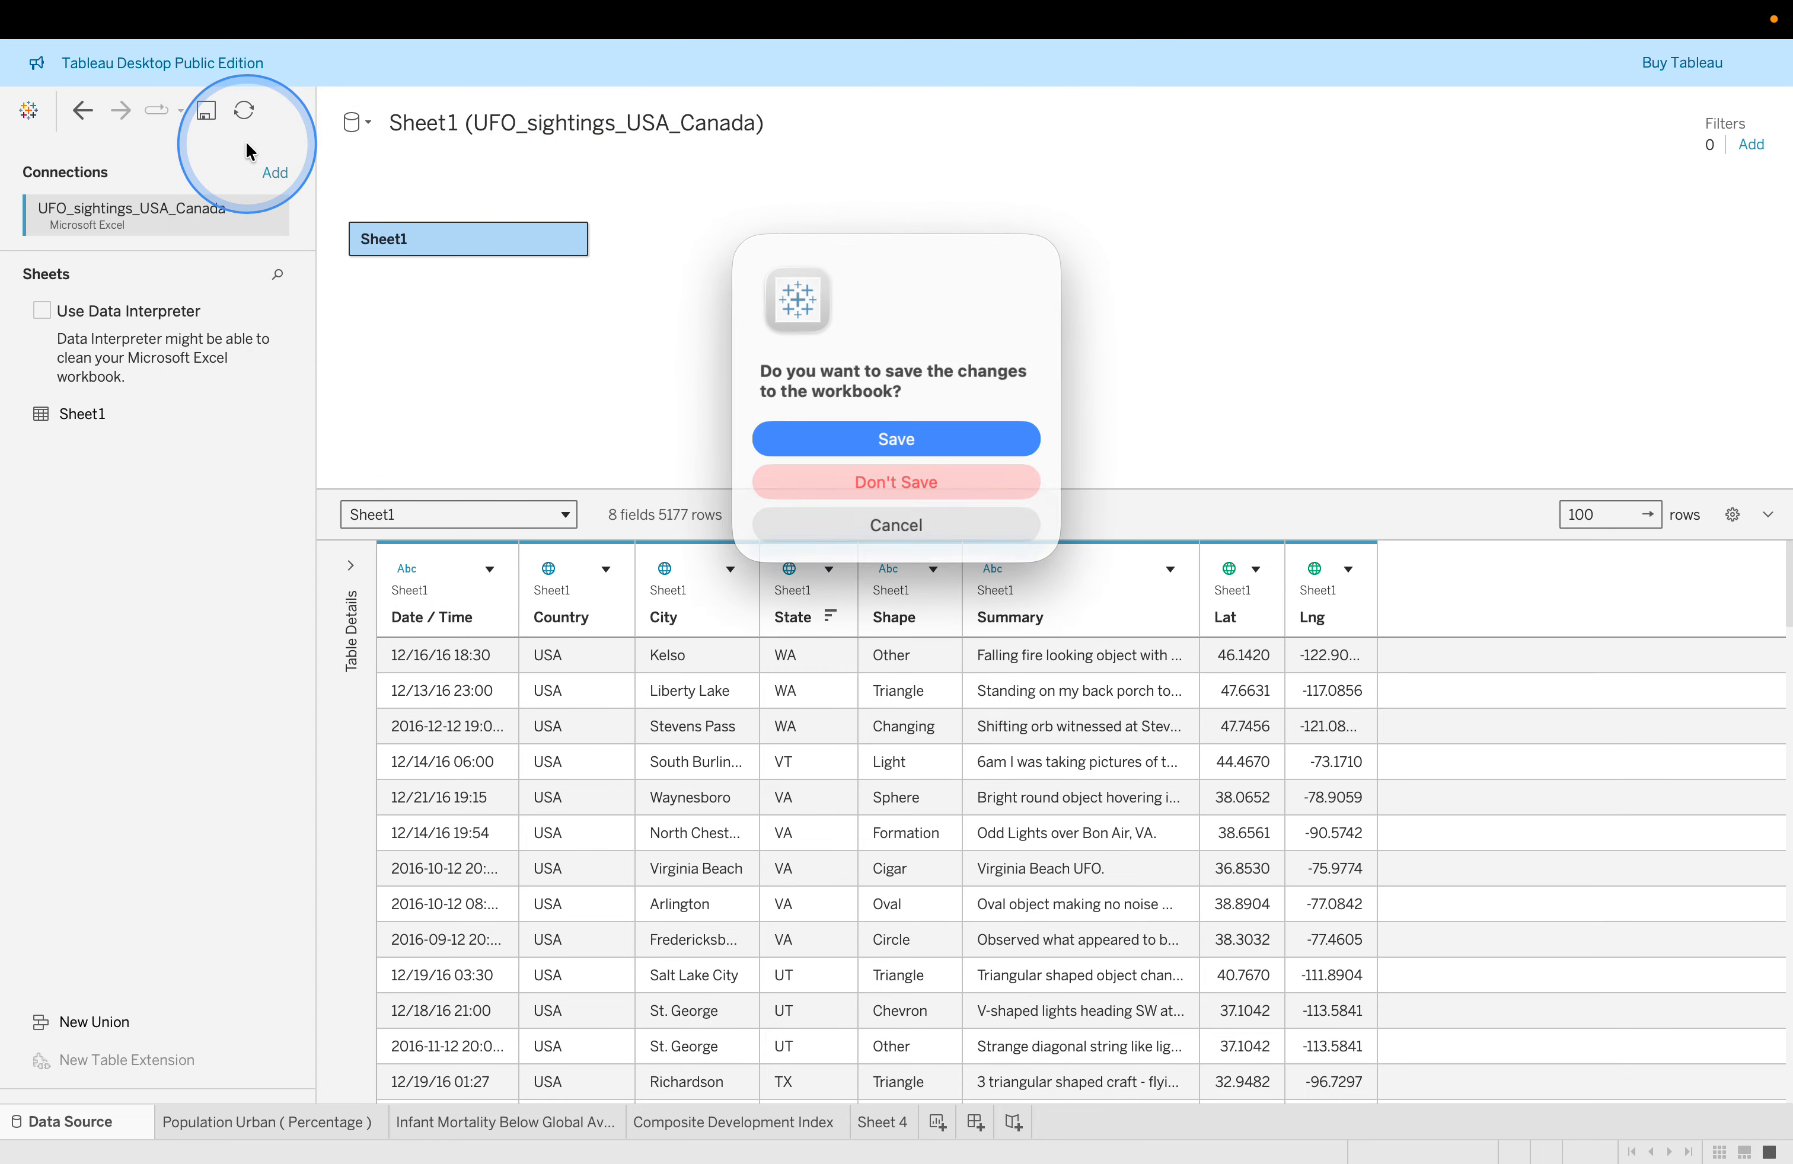
click(869, 435)
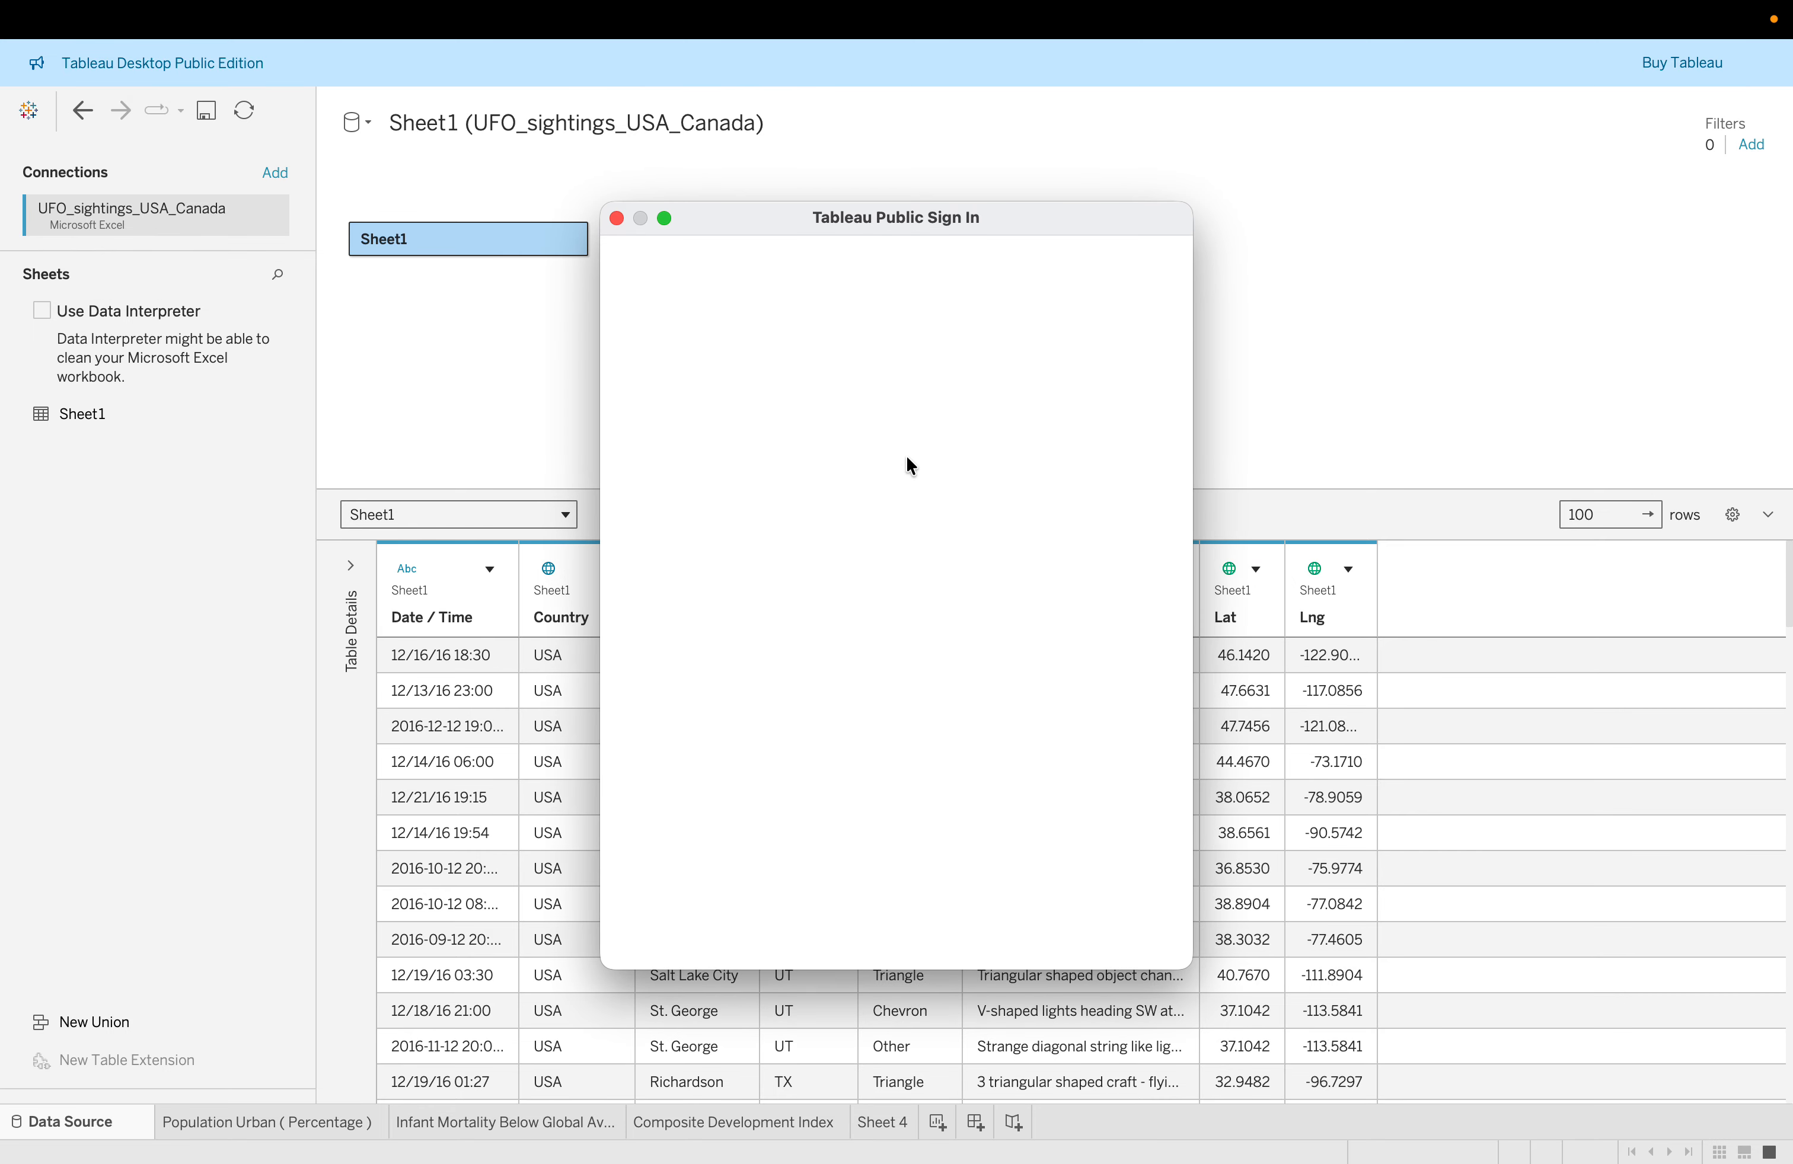
click(616, 219)
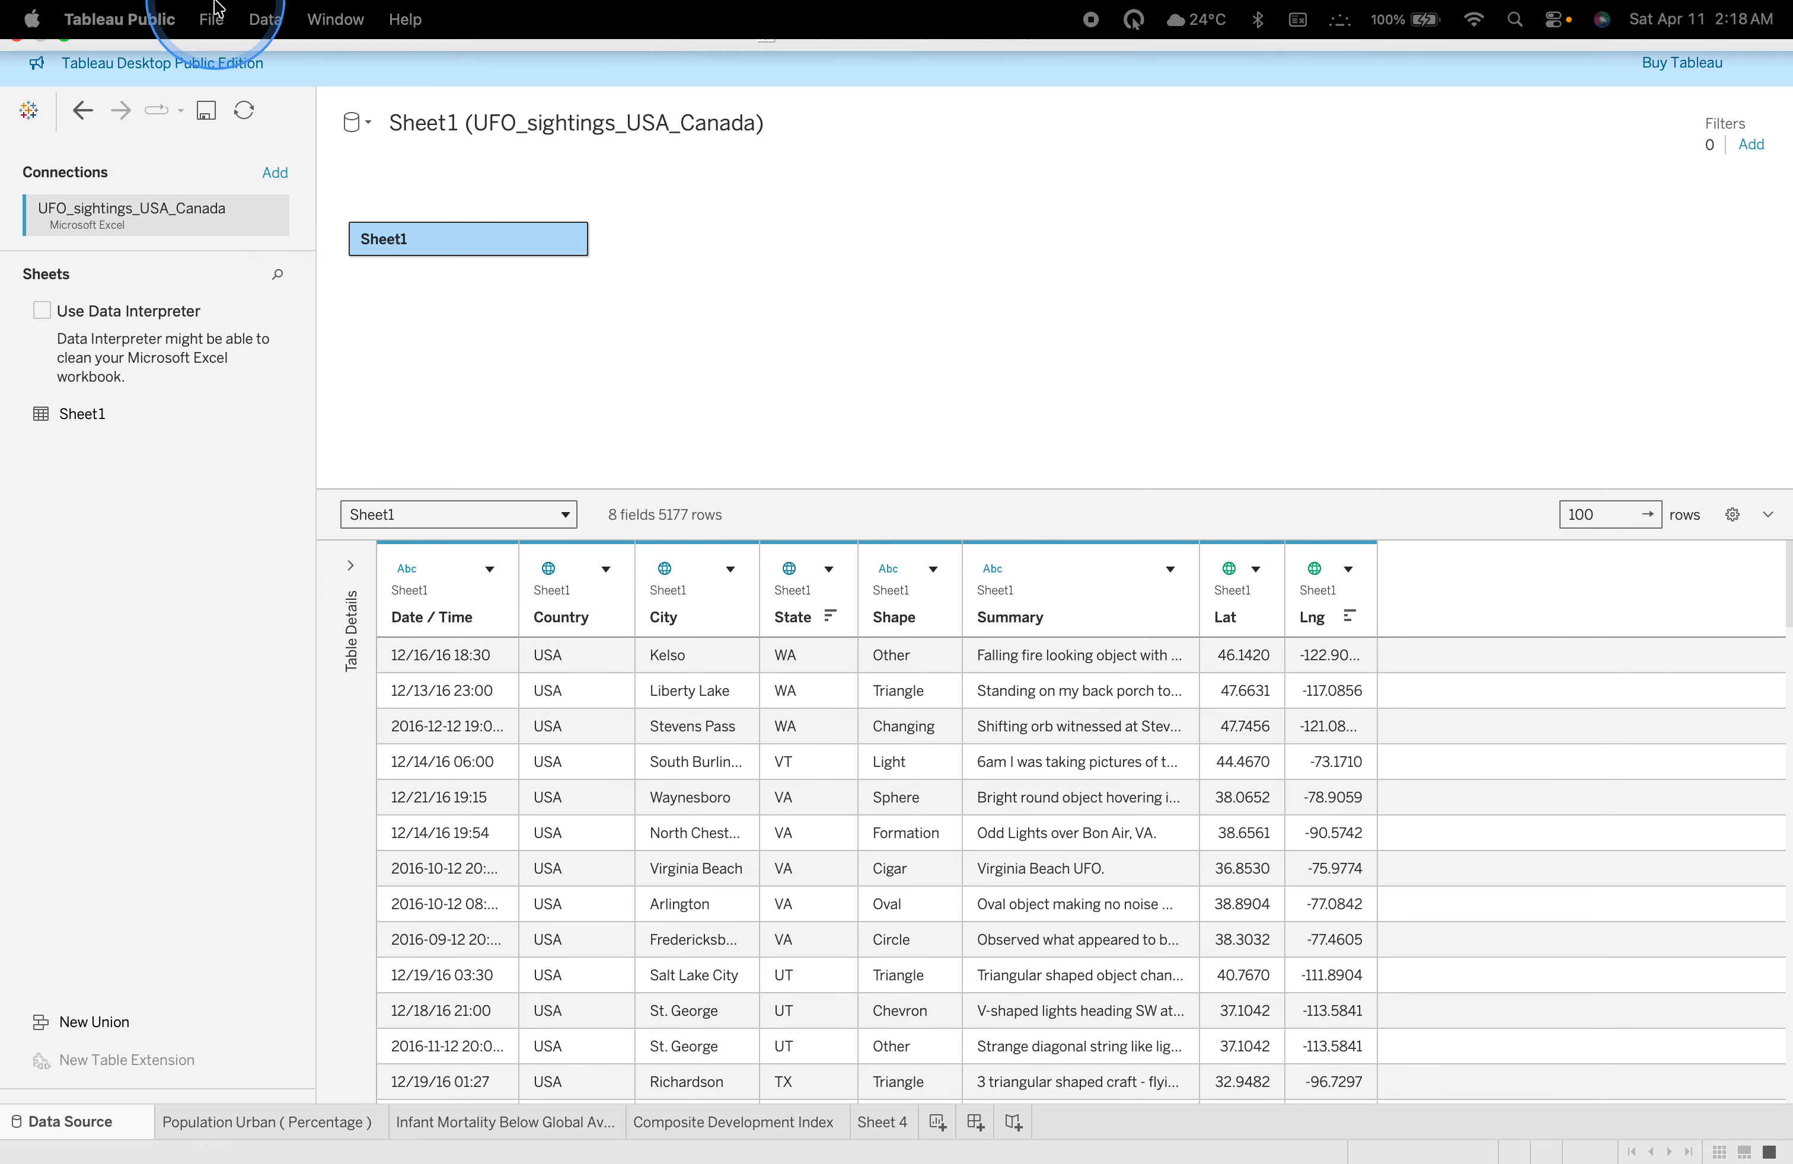
Save a copy of the workbook as "UFO Sightings April 2026" in Tableau Packaged Workbook (*.twbx) format, in the April 2026 Tableau Desktop subfolder.
click(211, 21)
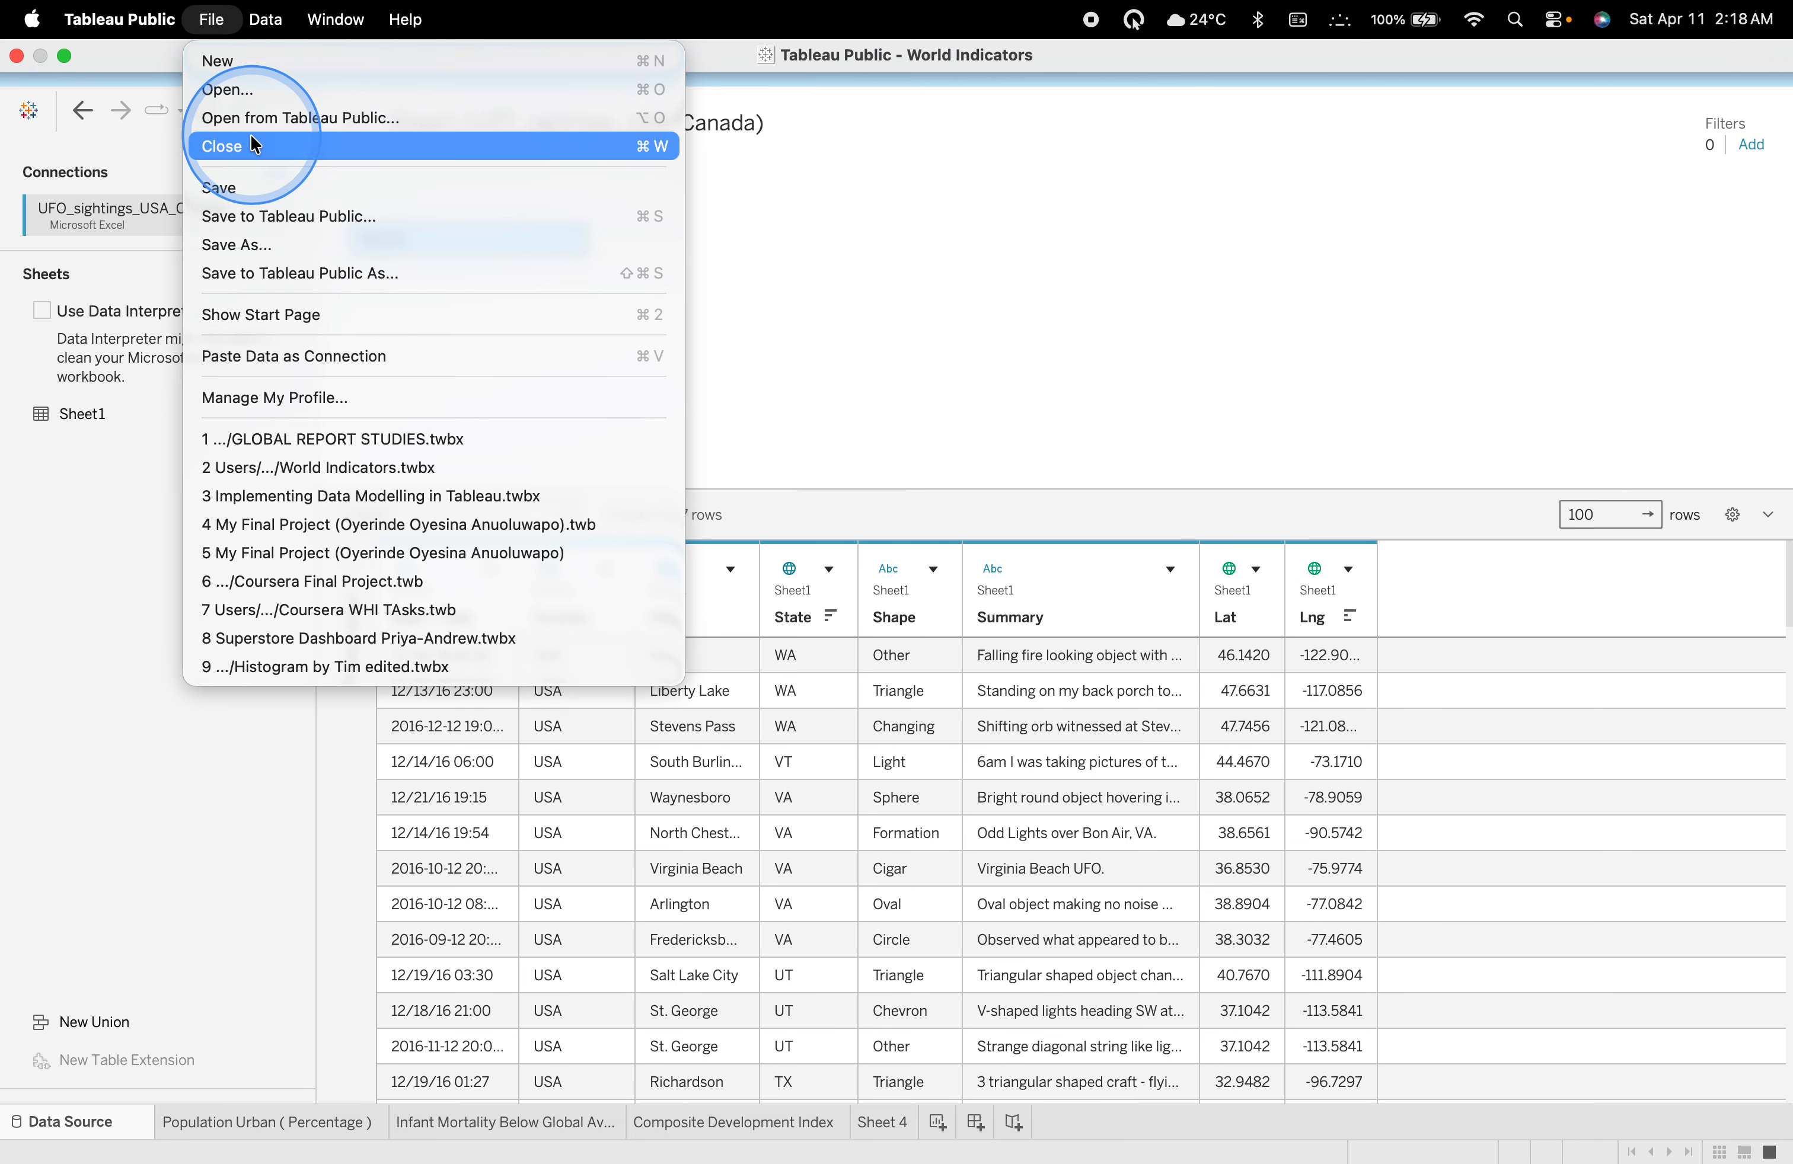
click(280, 245)
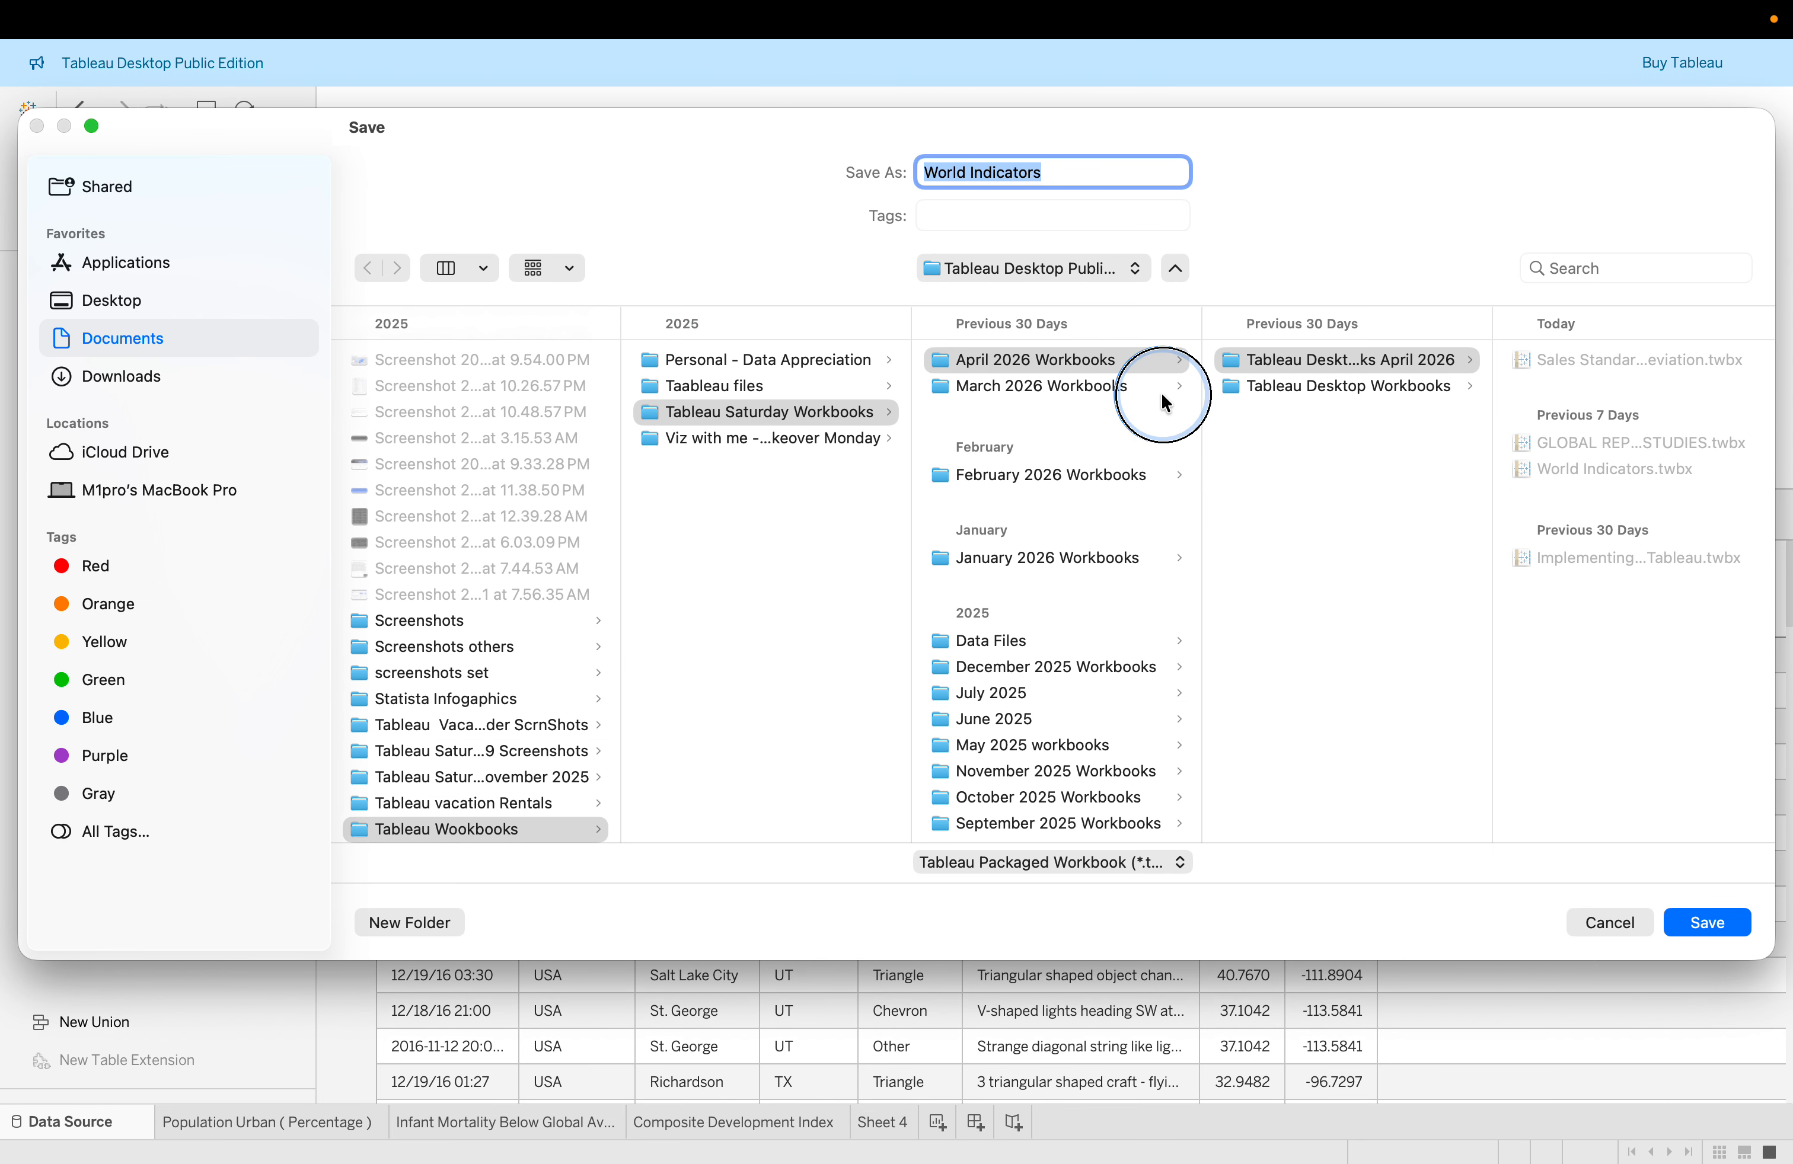
drag(828, 136, 732, 138)
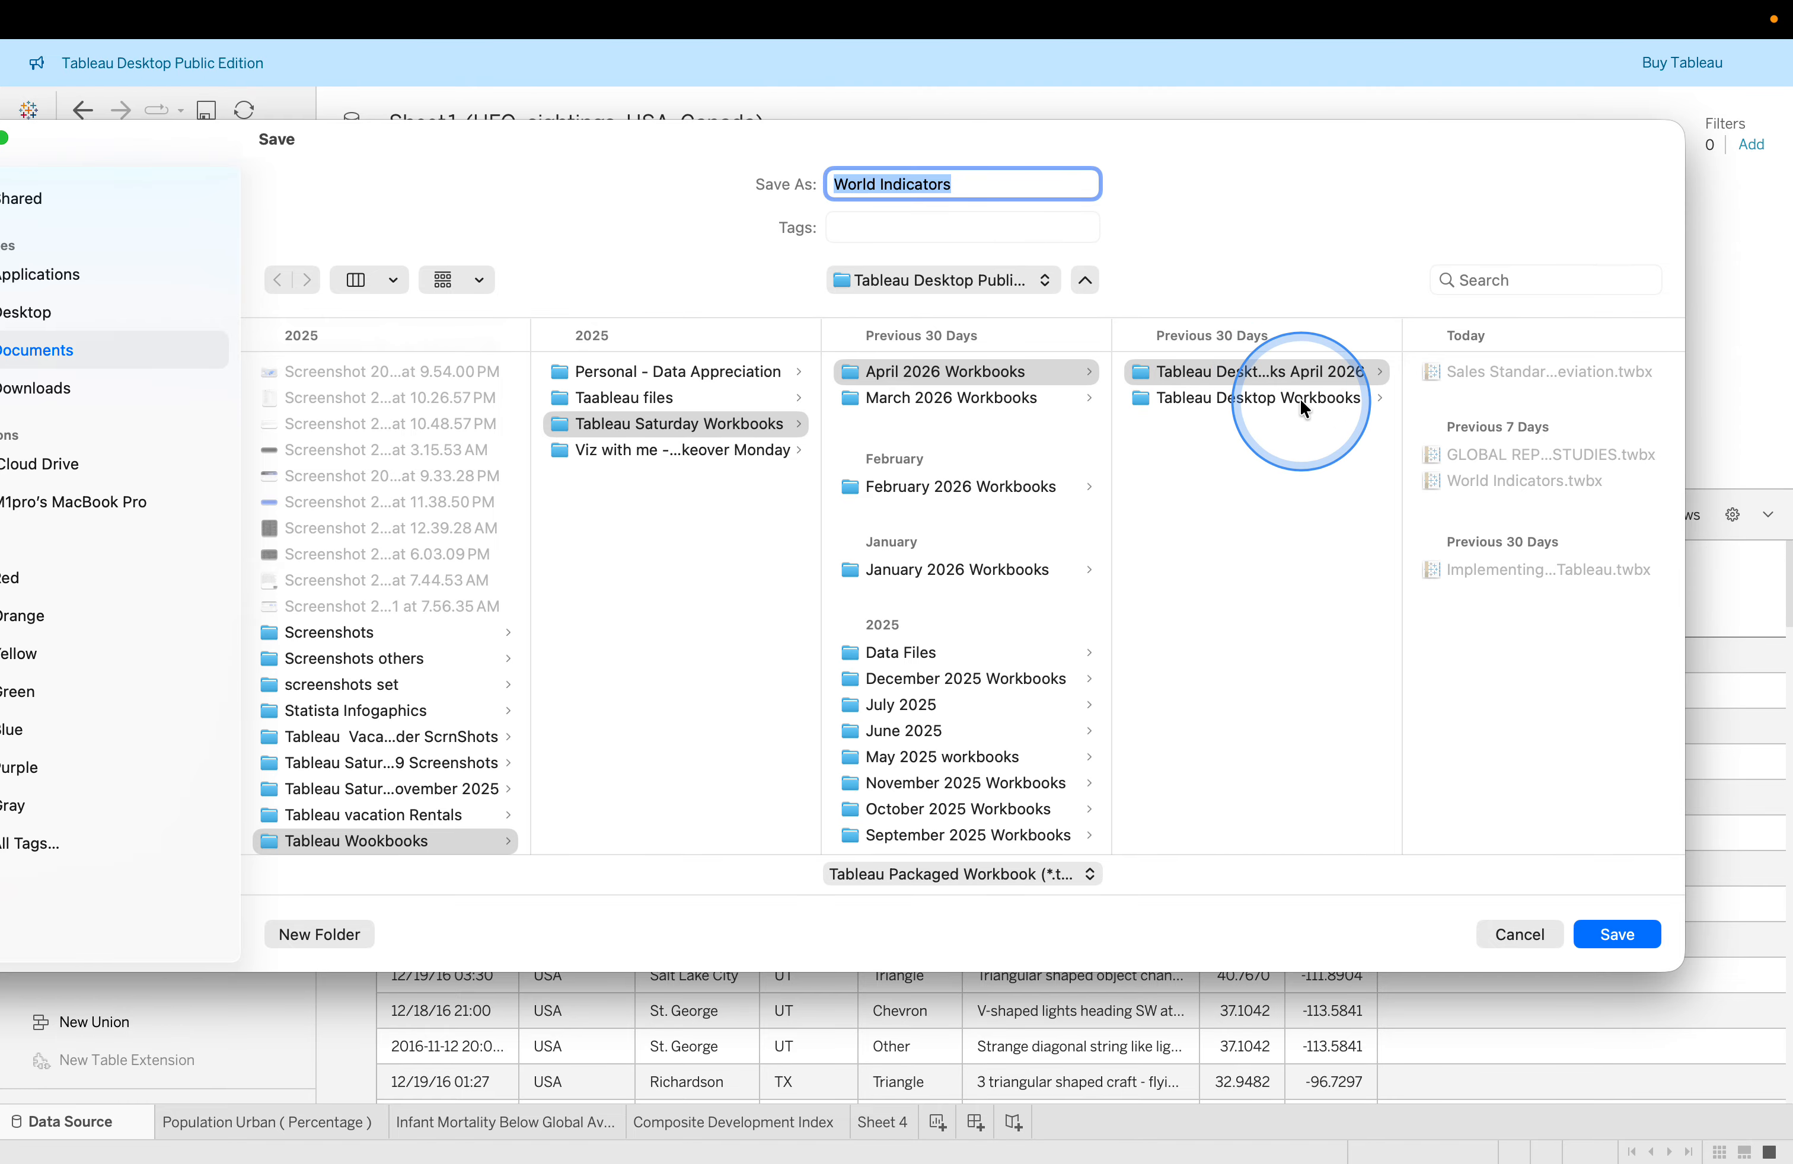
click(1265, 397)
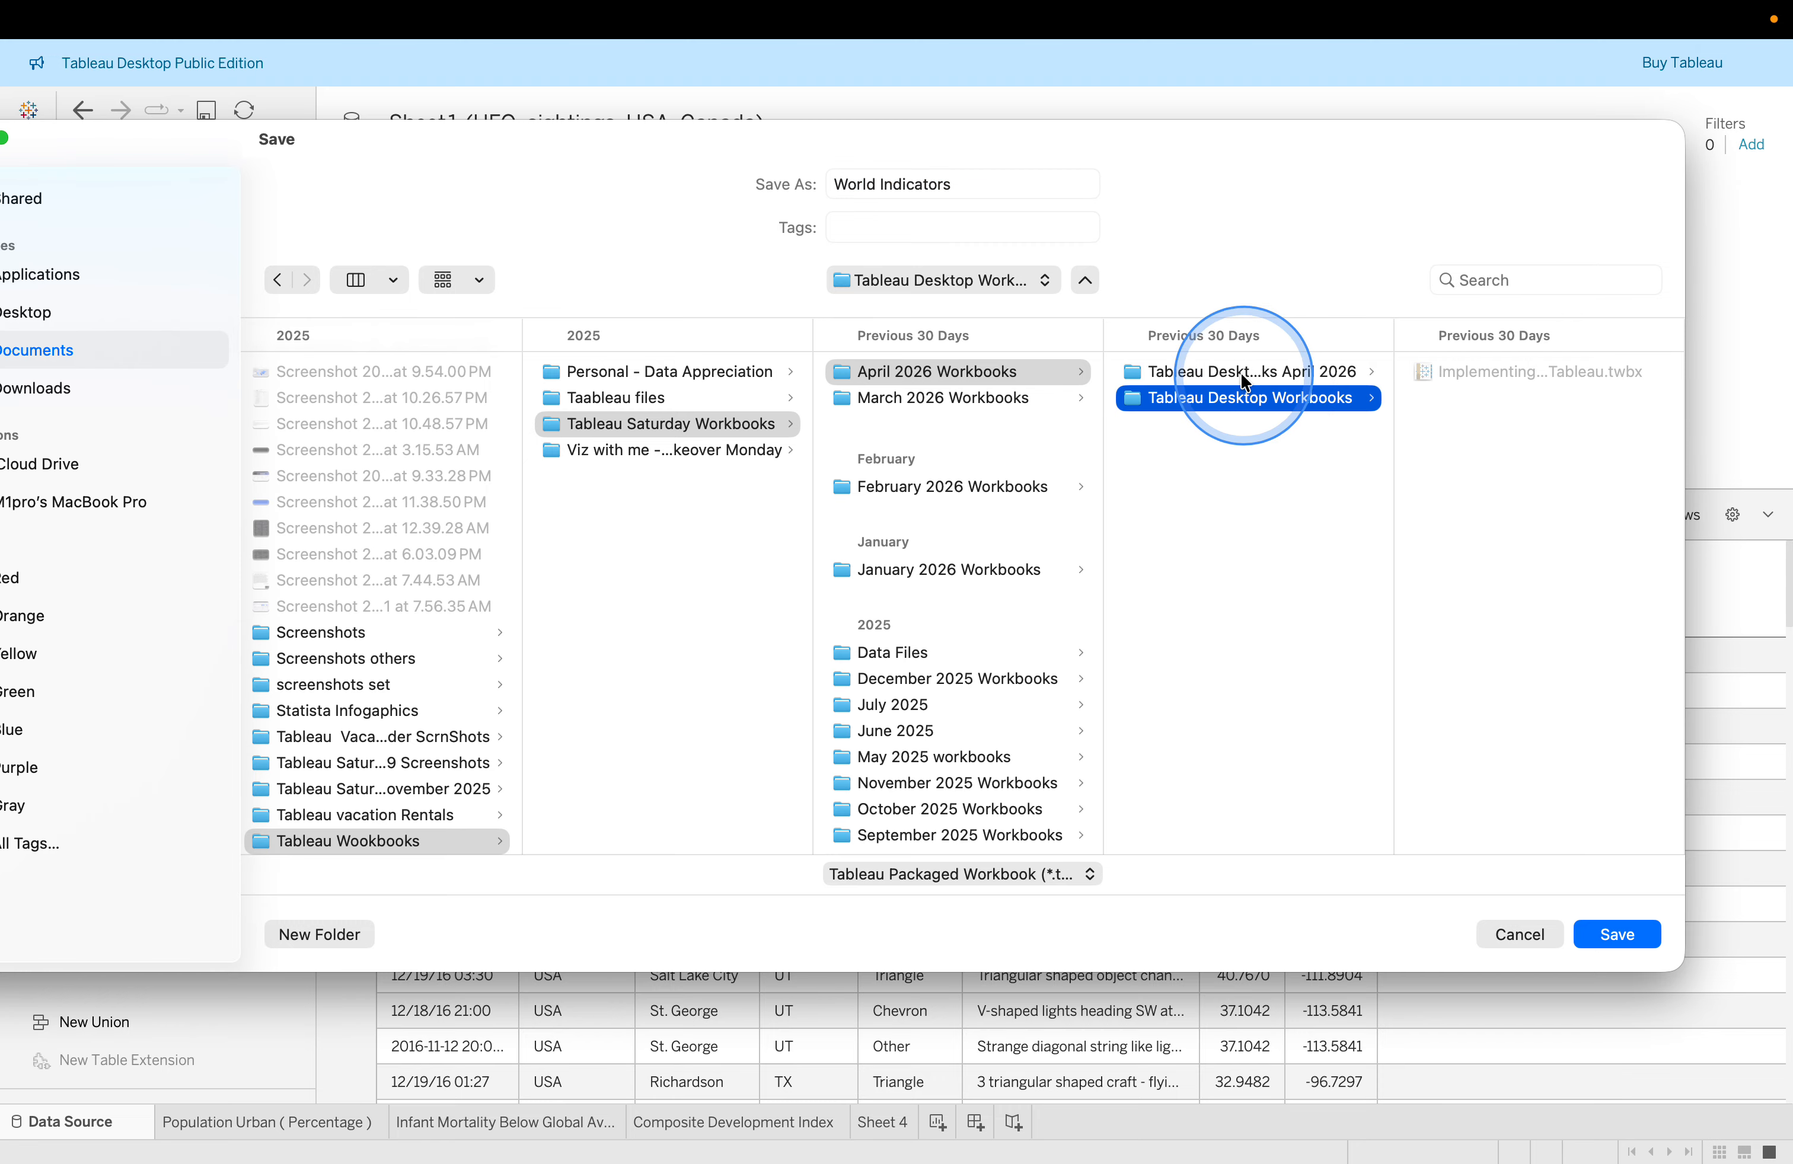
click(1219, 371)
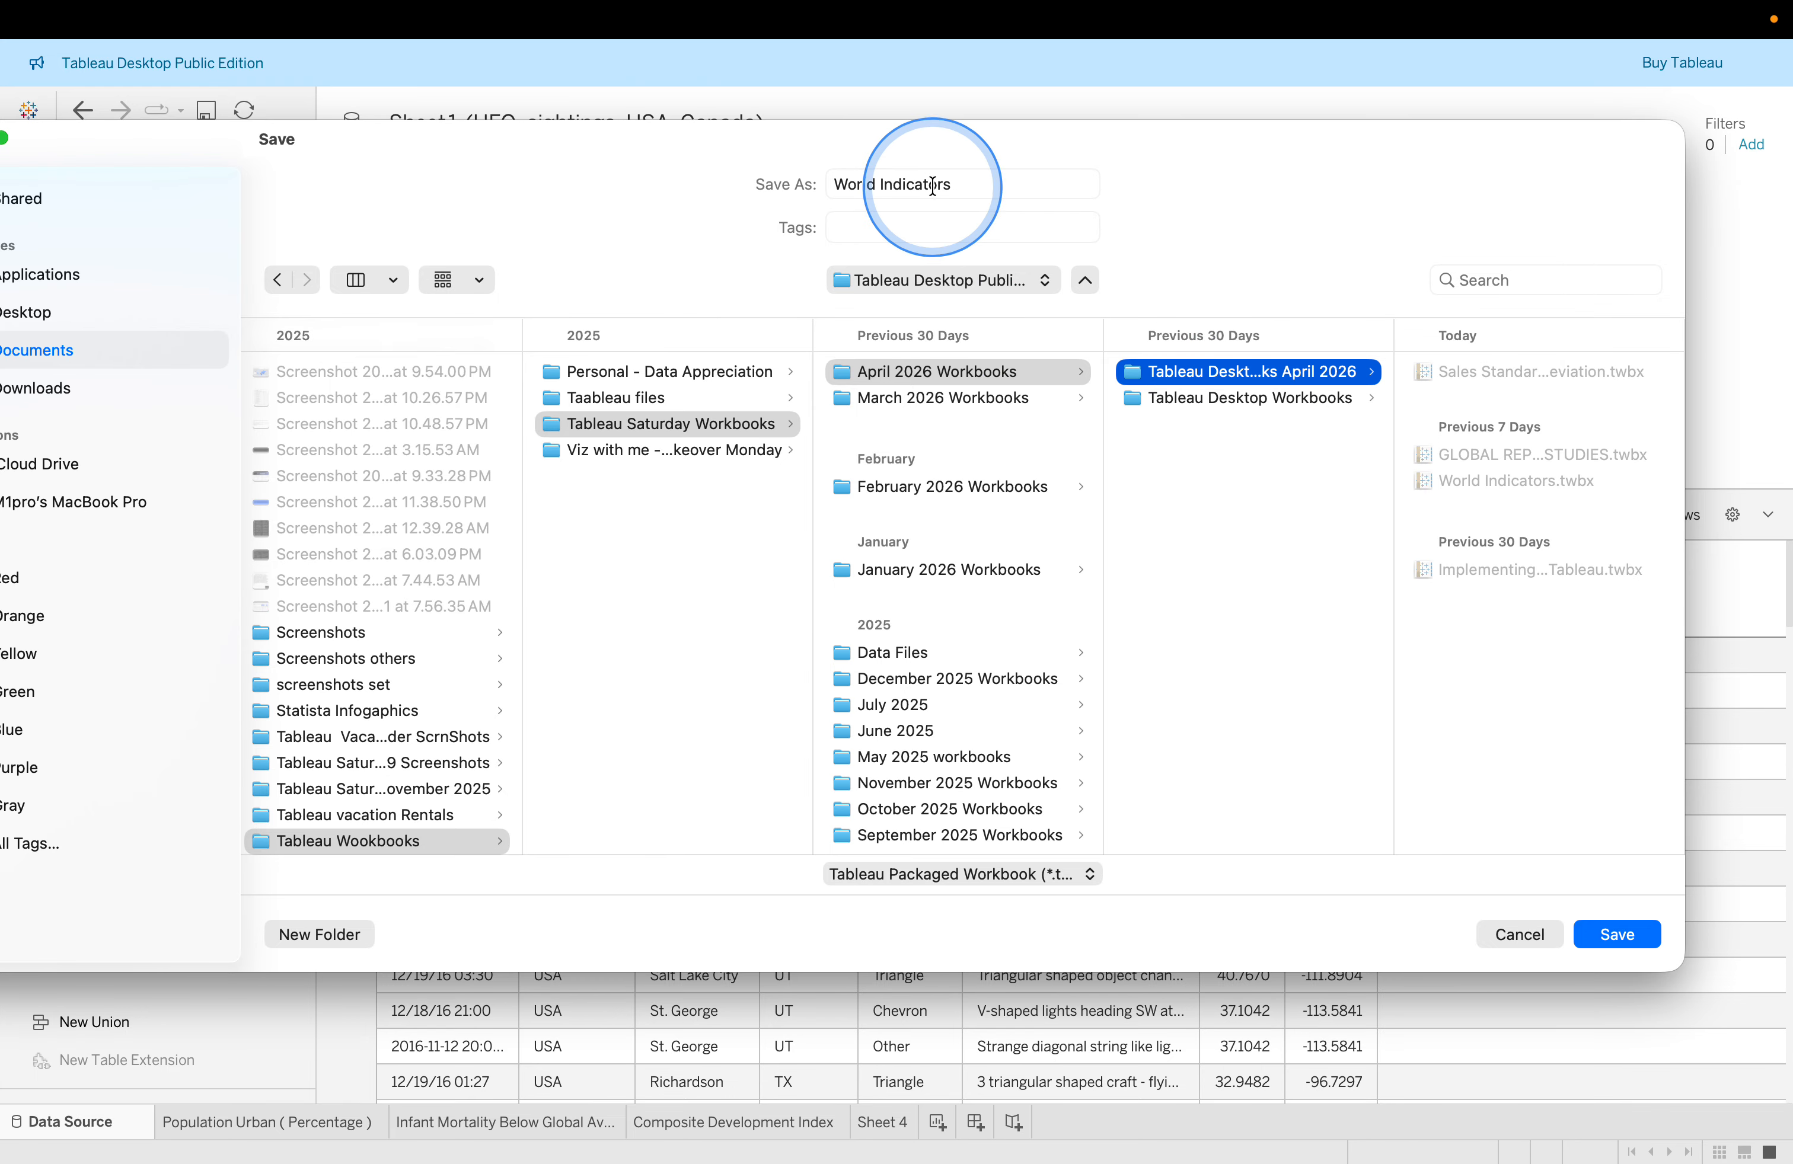
triple_click(880, 173)
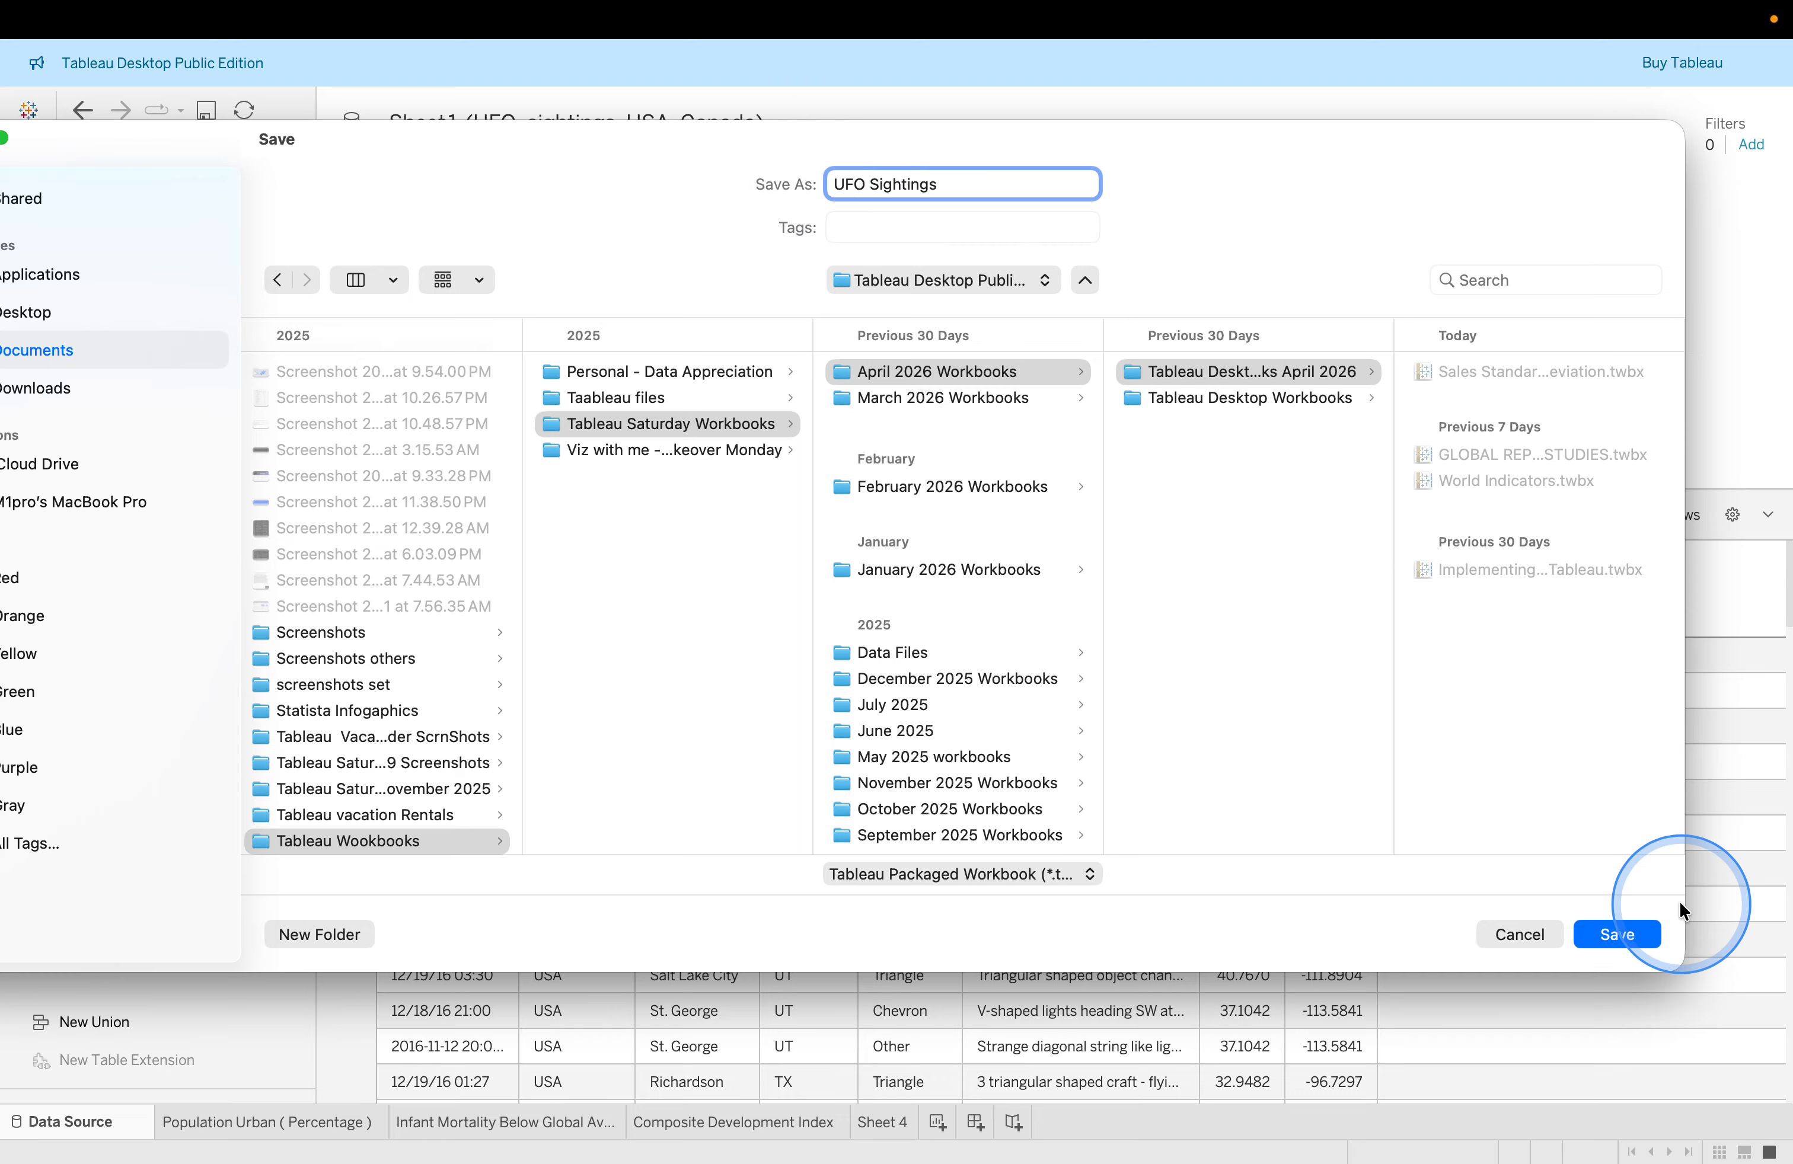
click(984, 874)
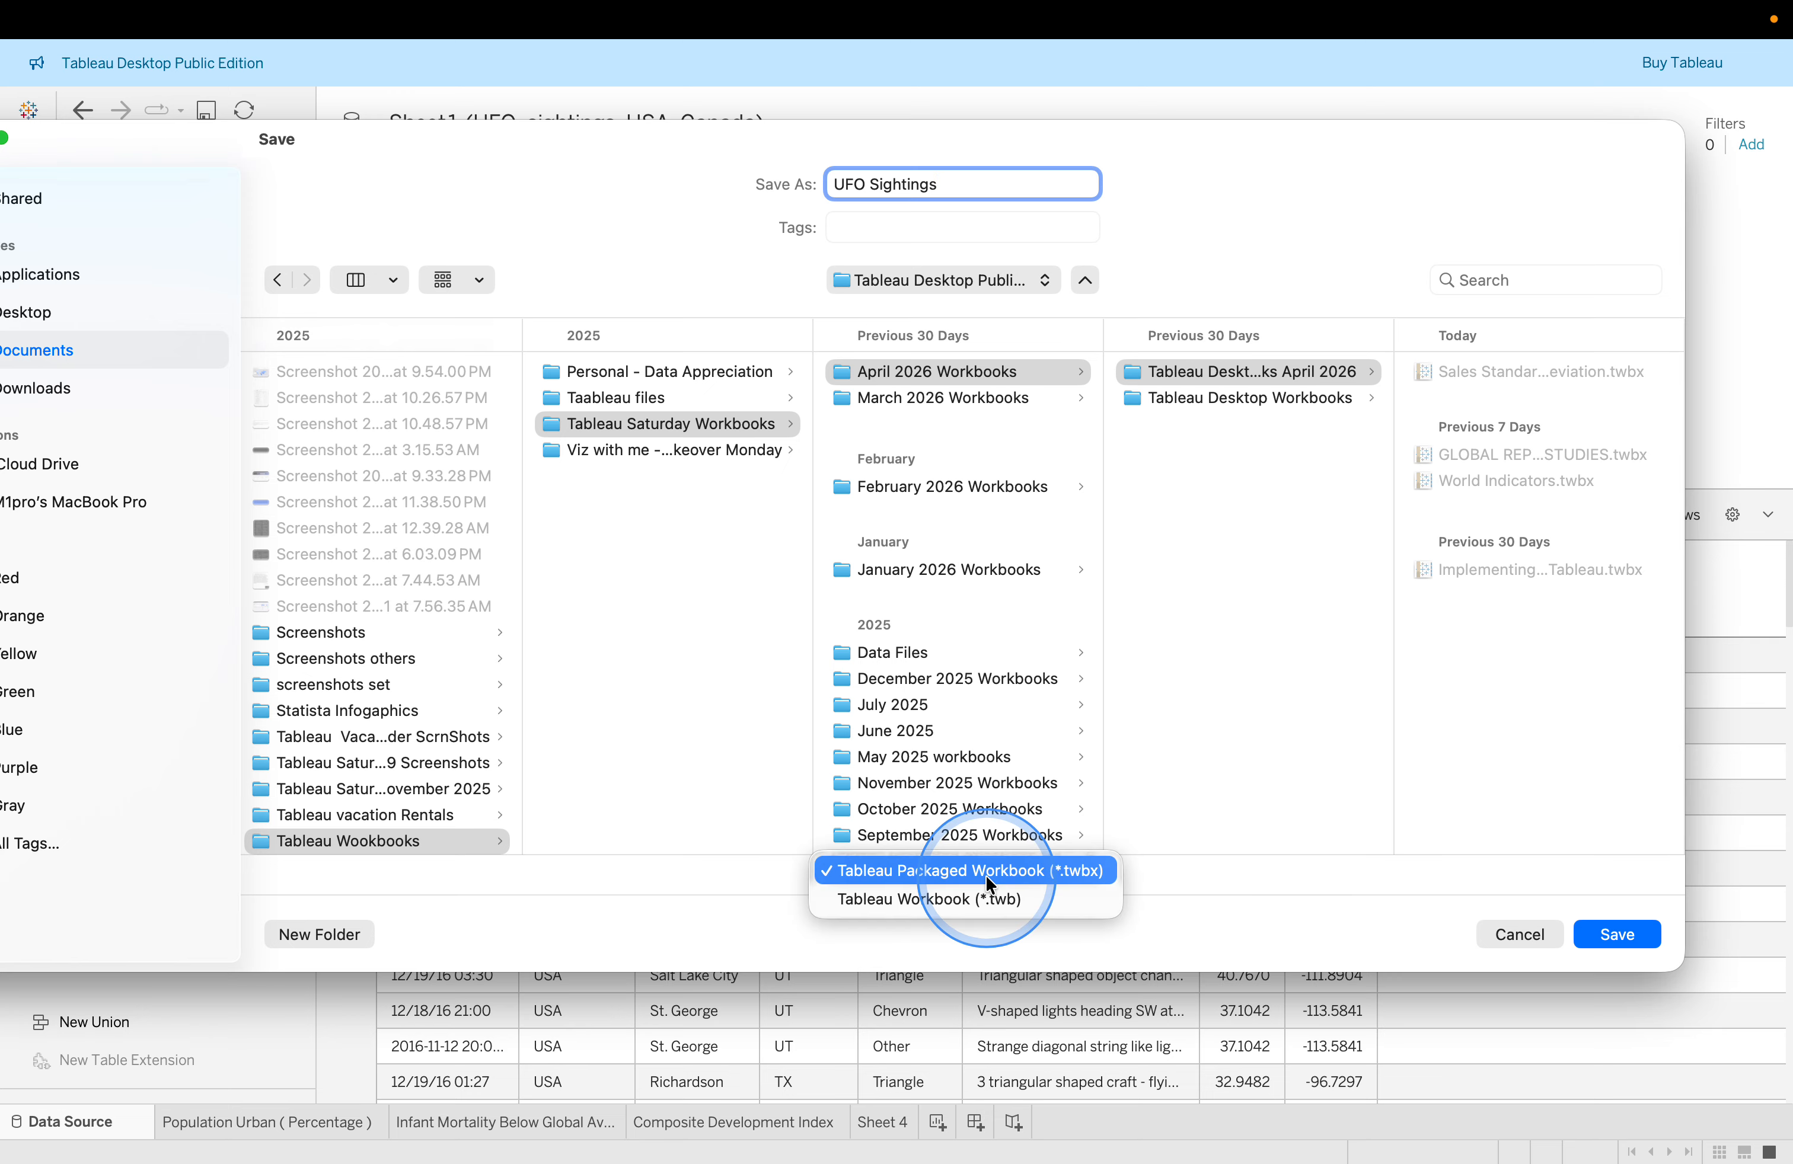
click(1037, 871)
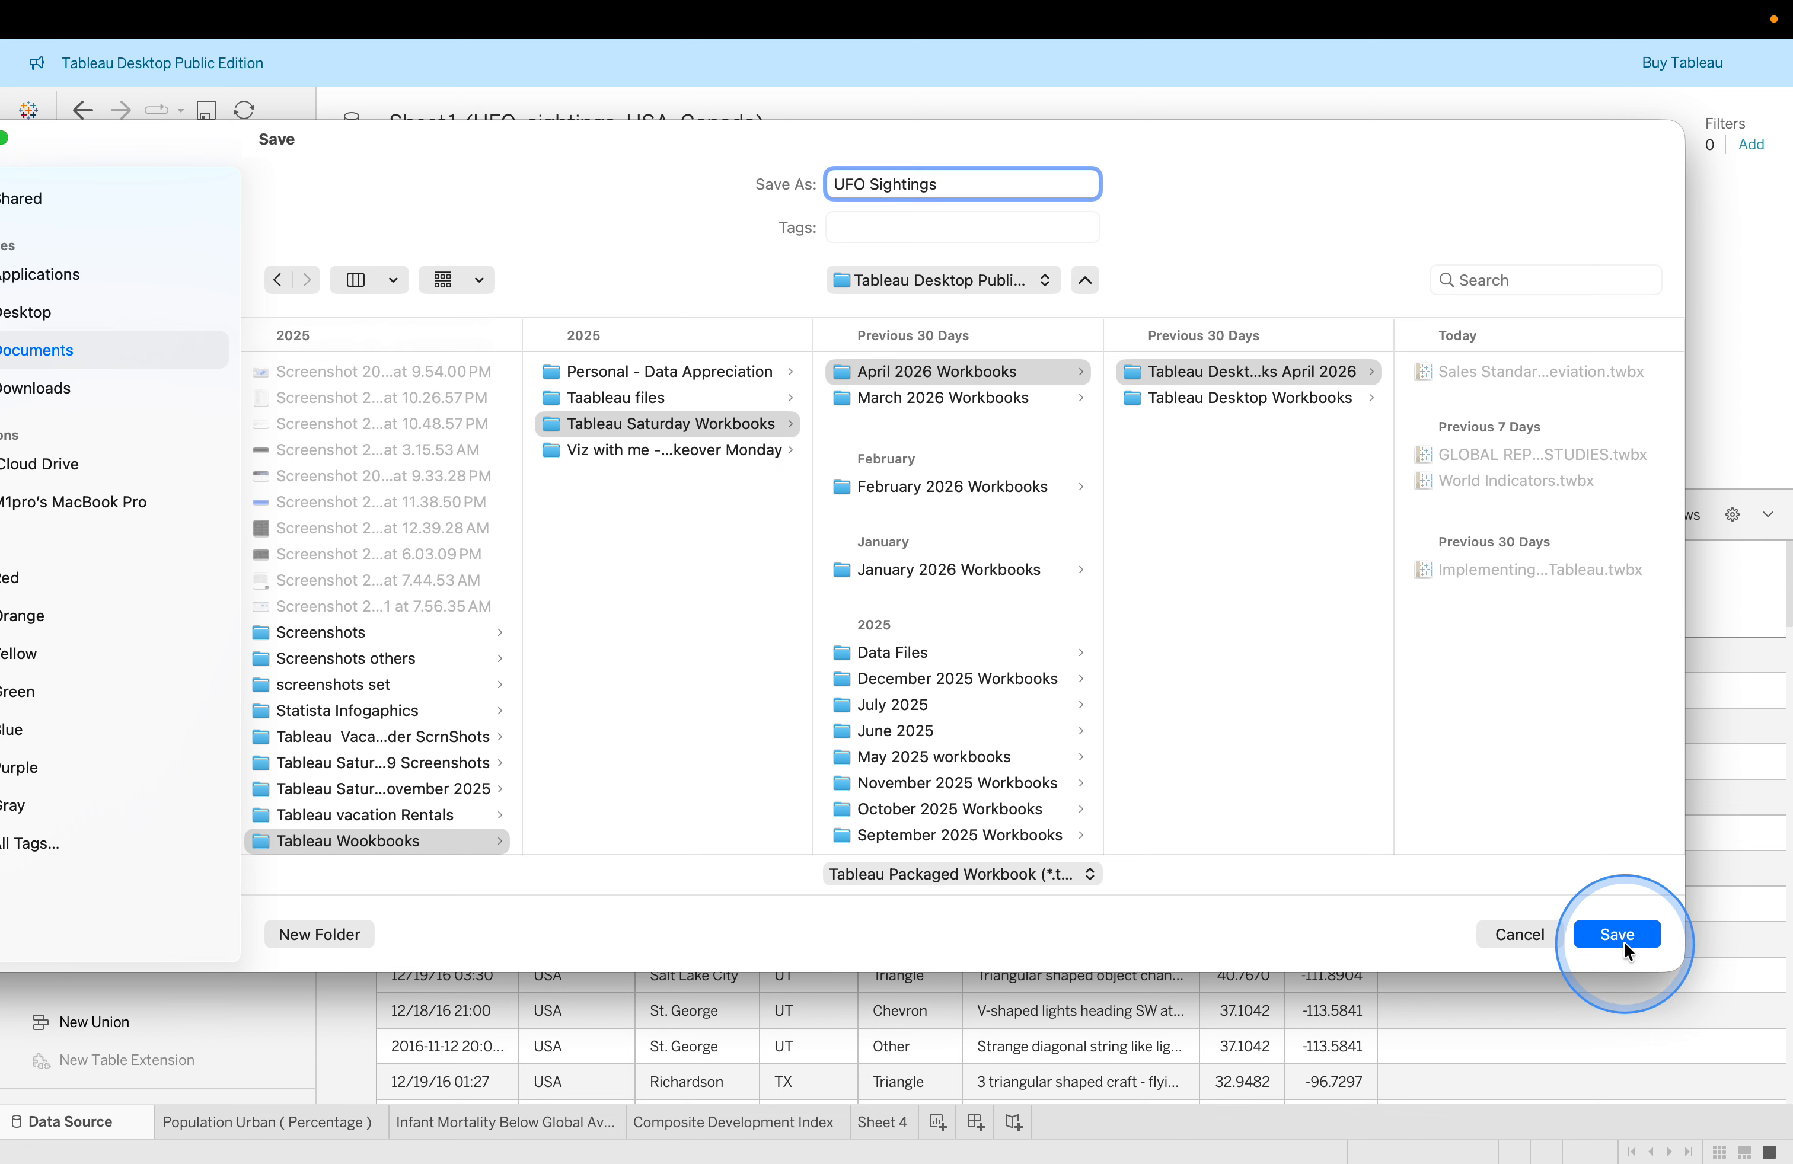
text(April 2026)
click(1602, 941)
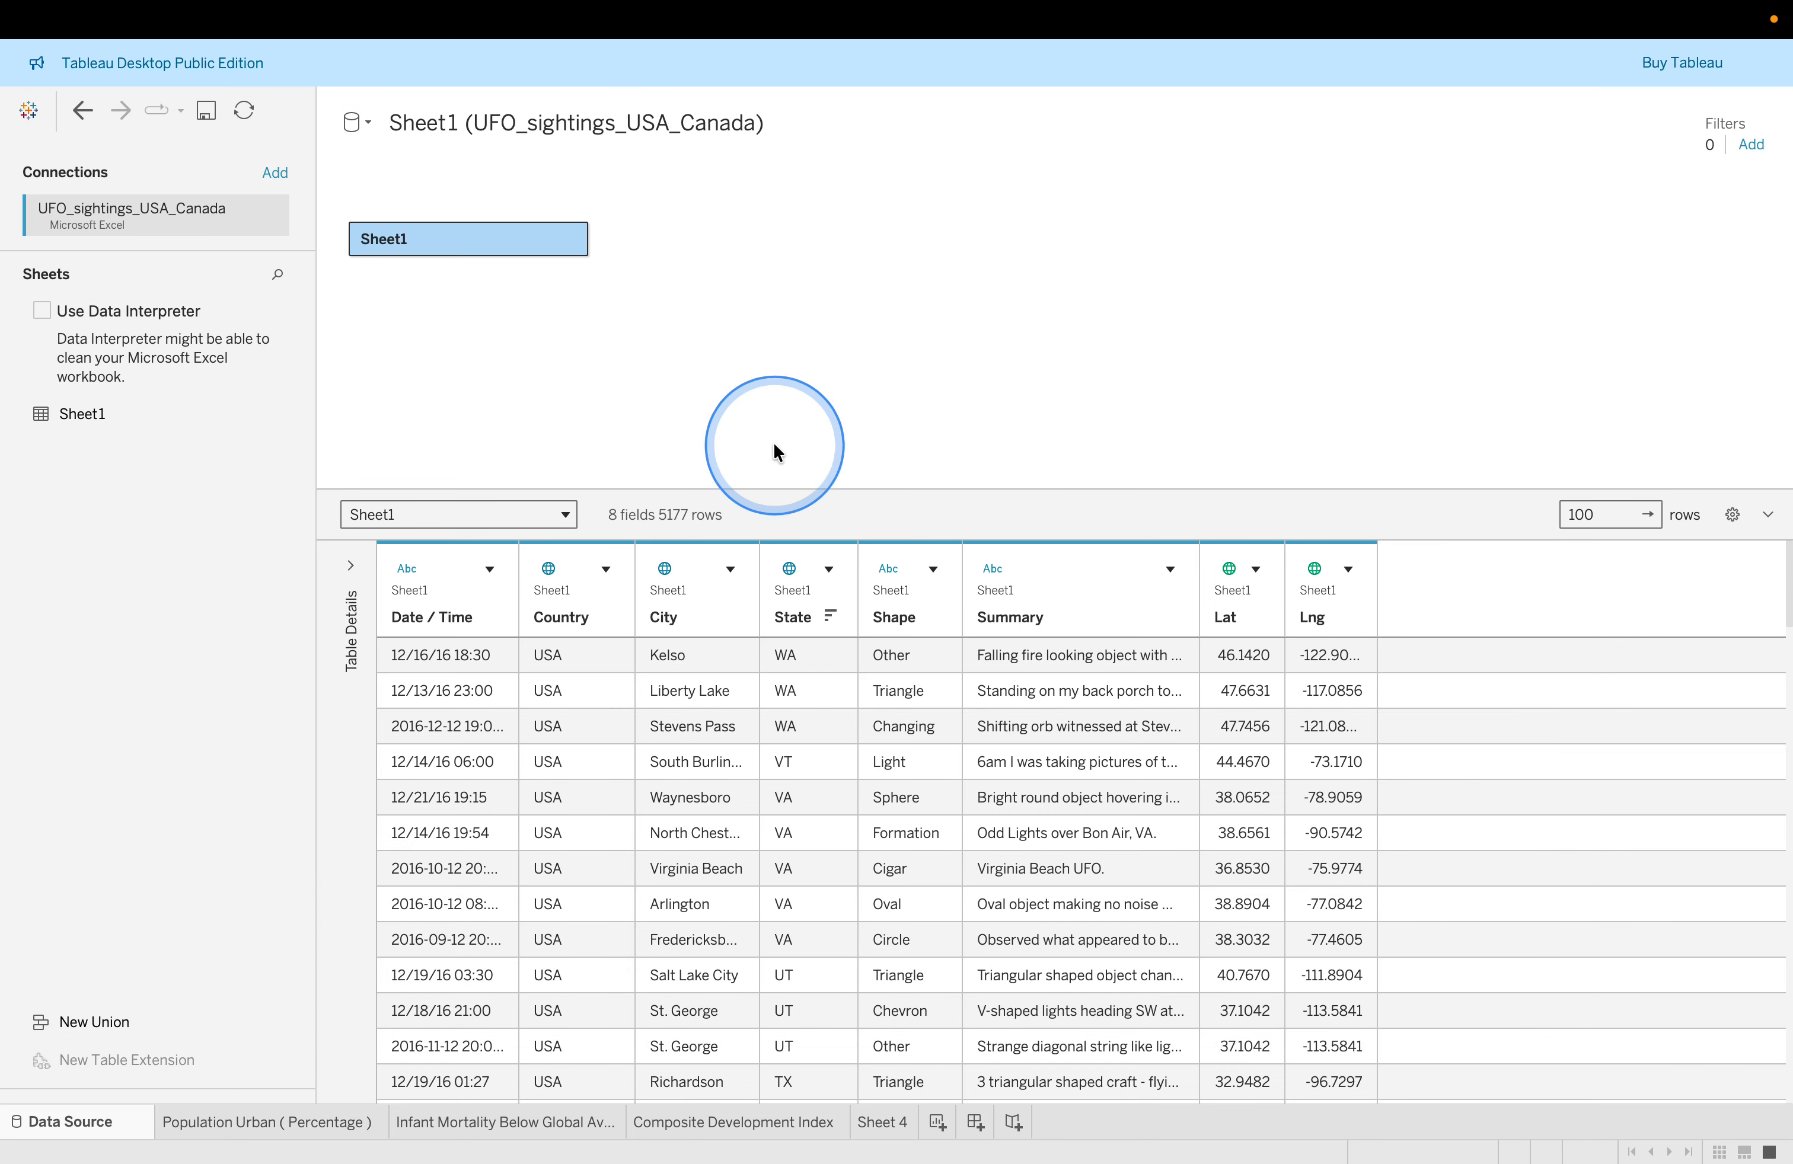
Try to close the UFO Sightings April 2026 workbook, choosing to save its changes, and dismiss the sign-in window.
click(212, 19)
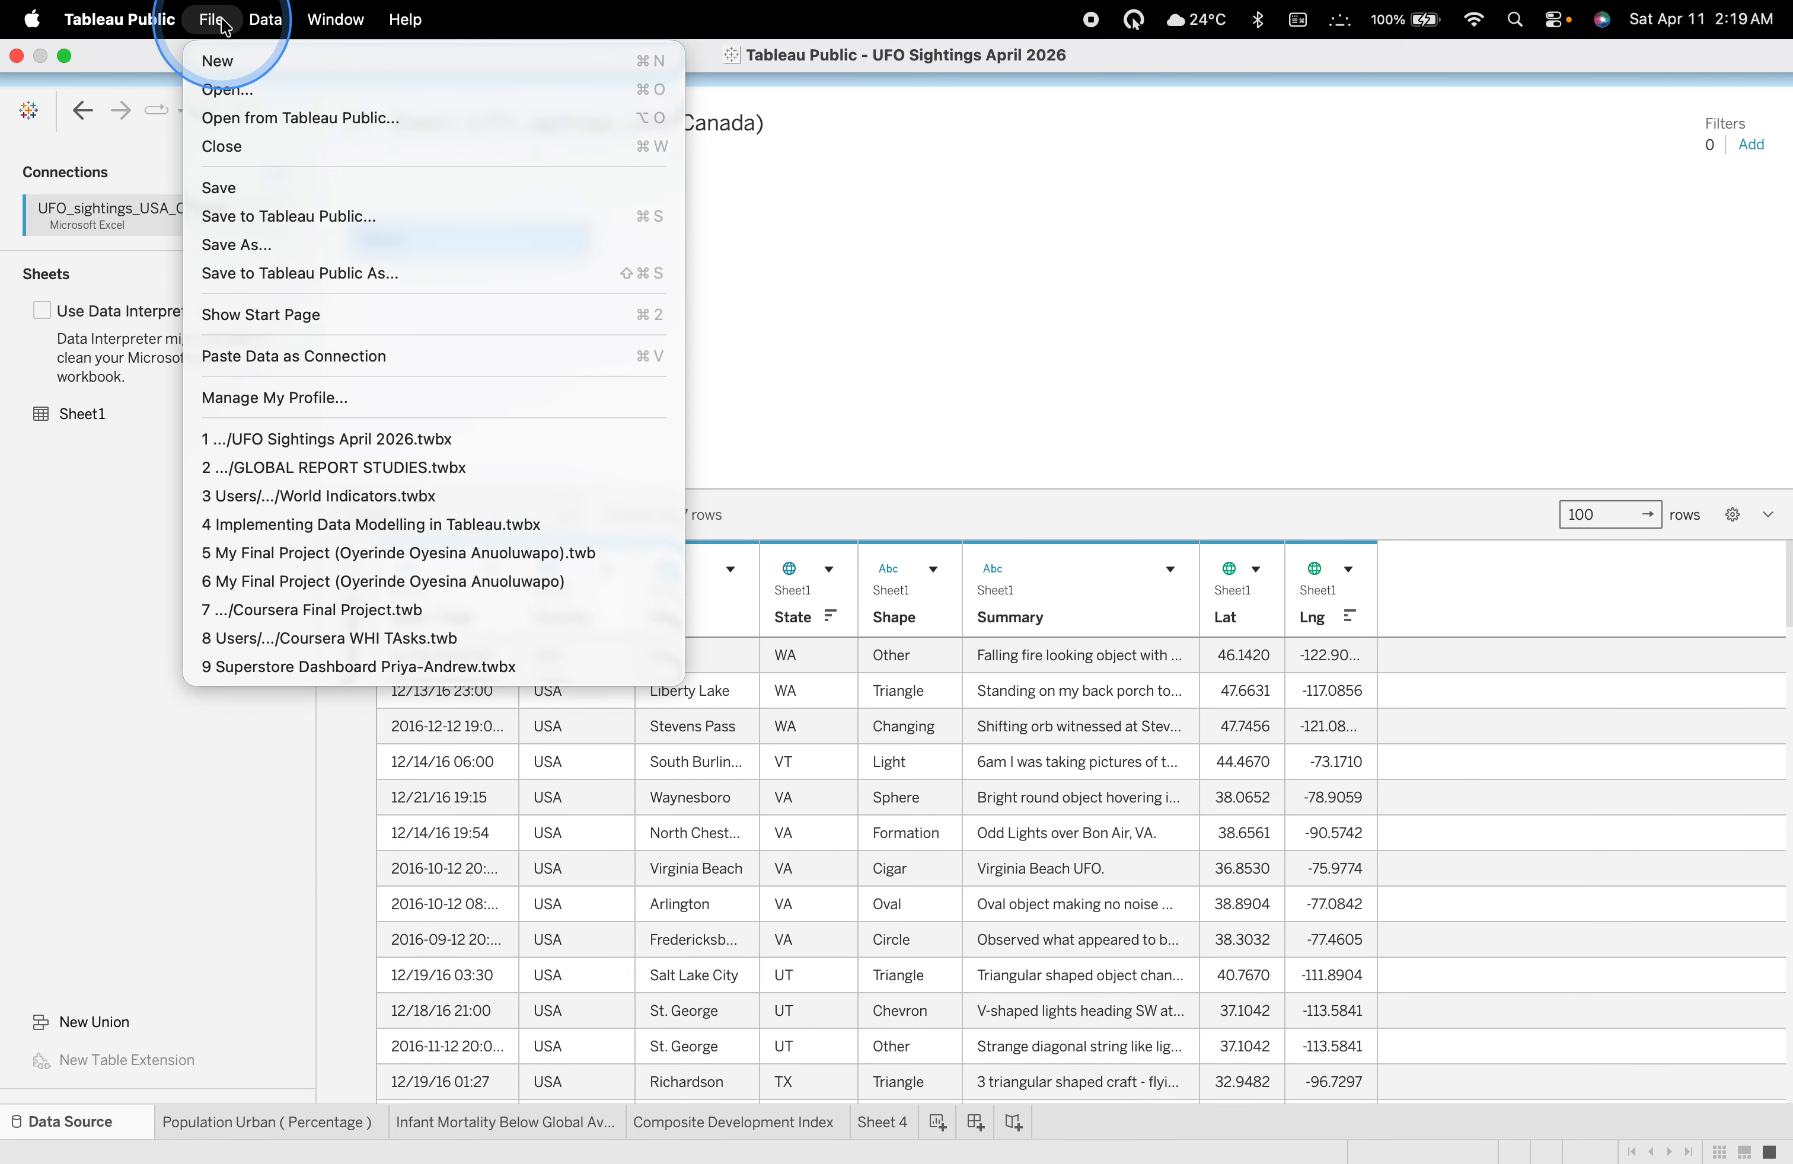
click(250, 141)
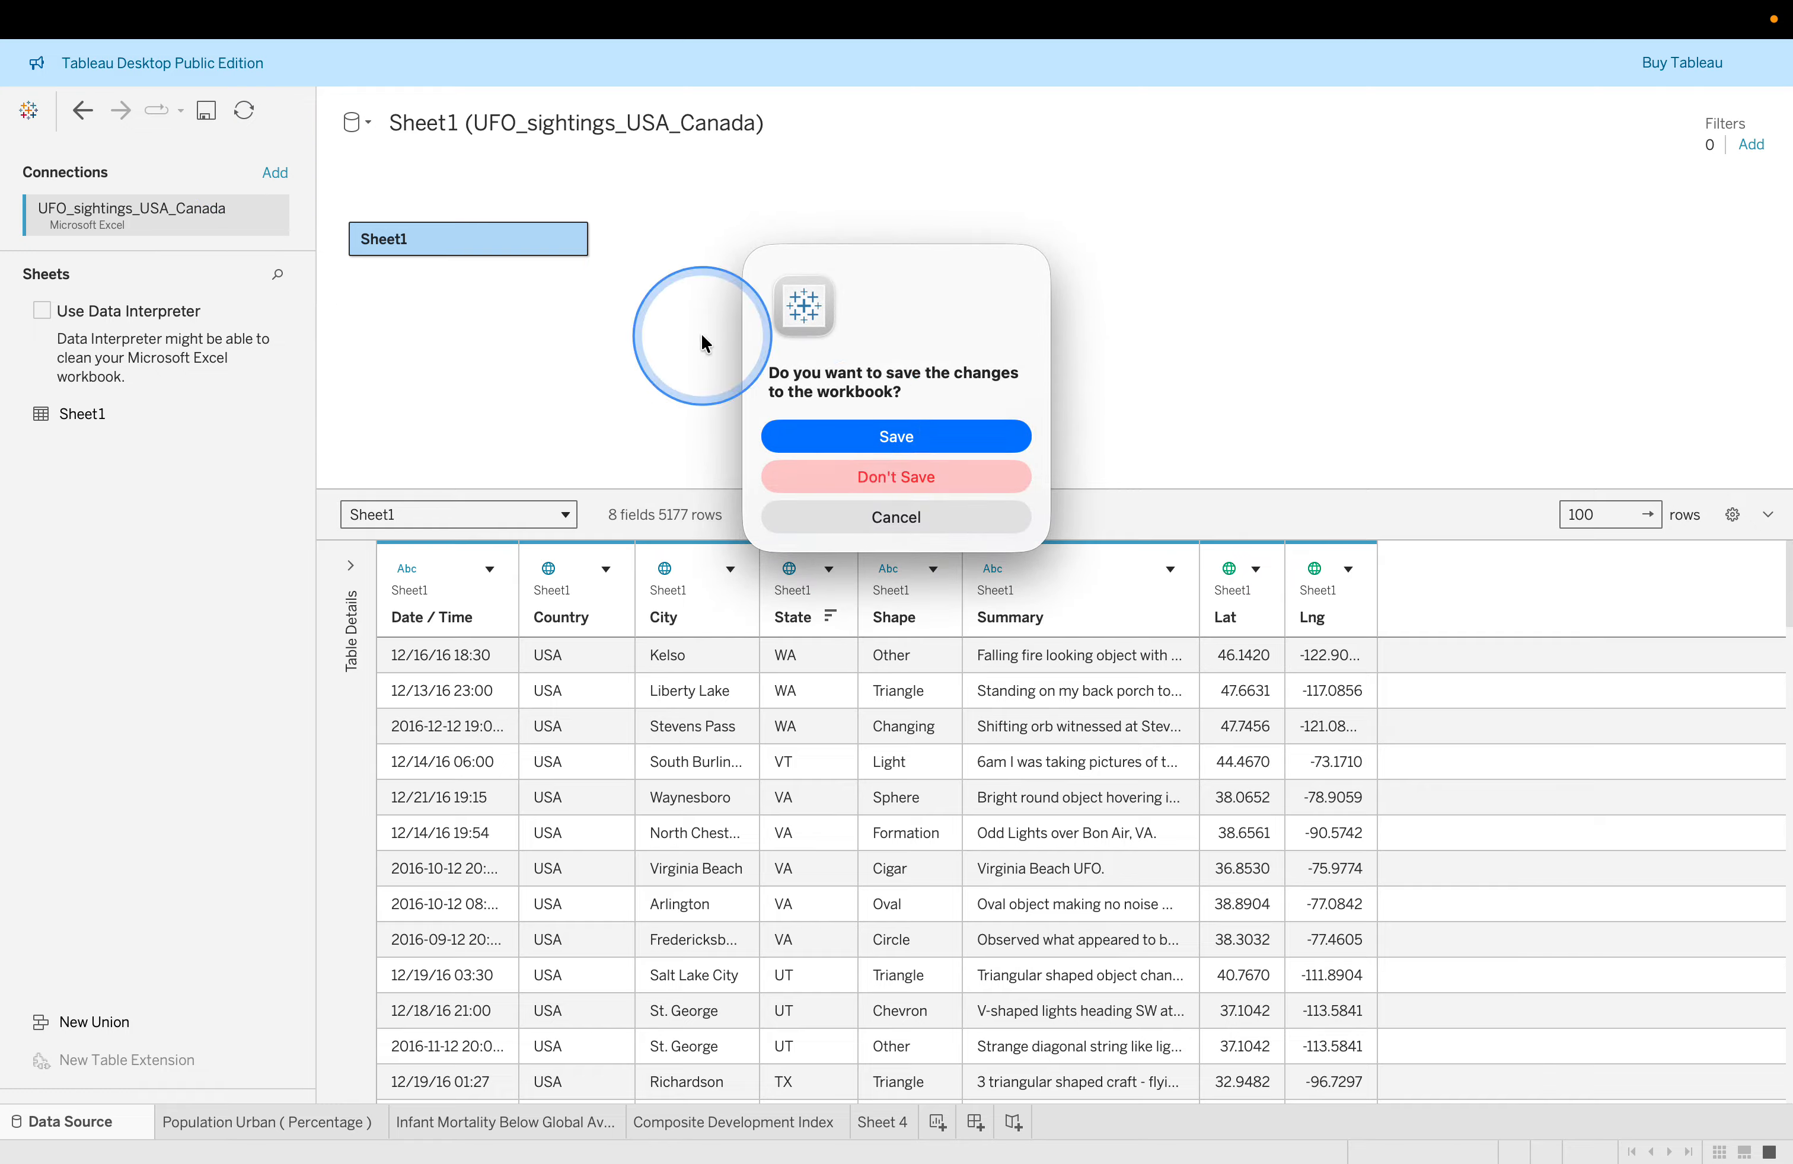
click(847, 439)
click(616, 219)
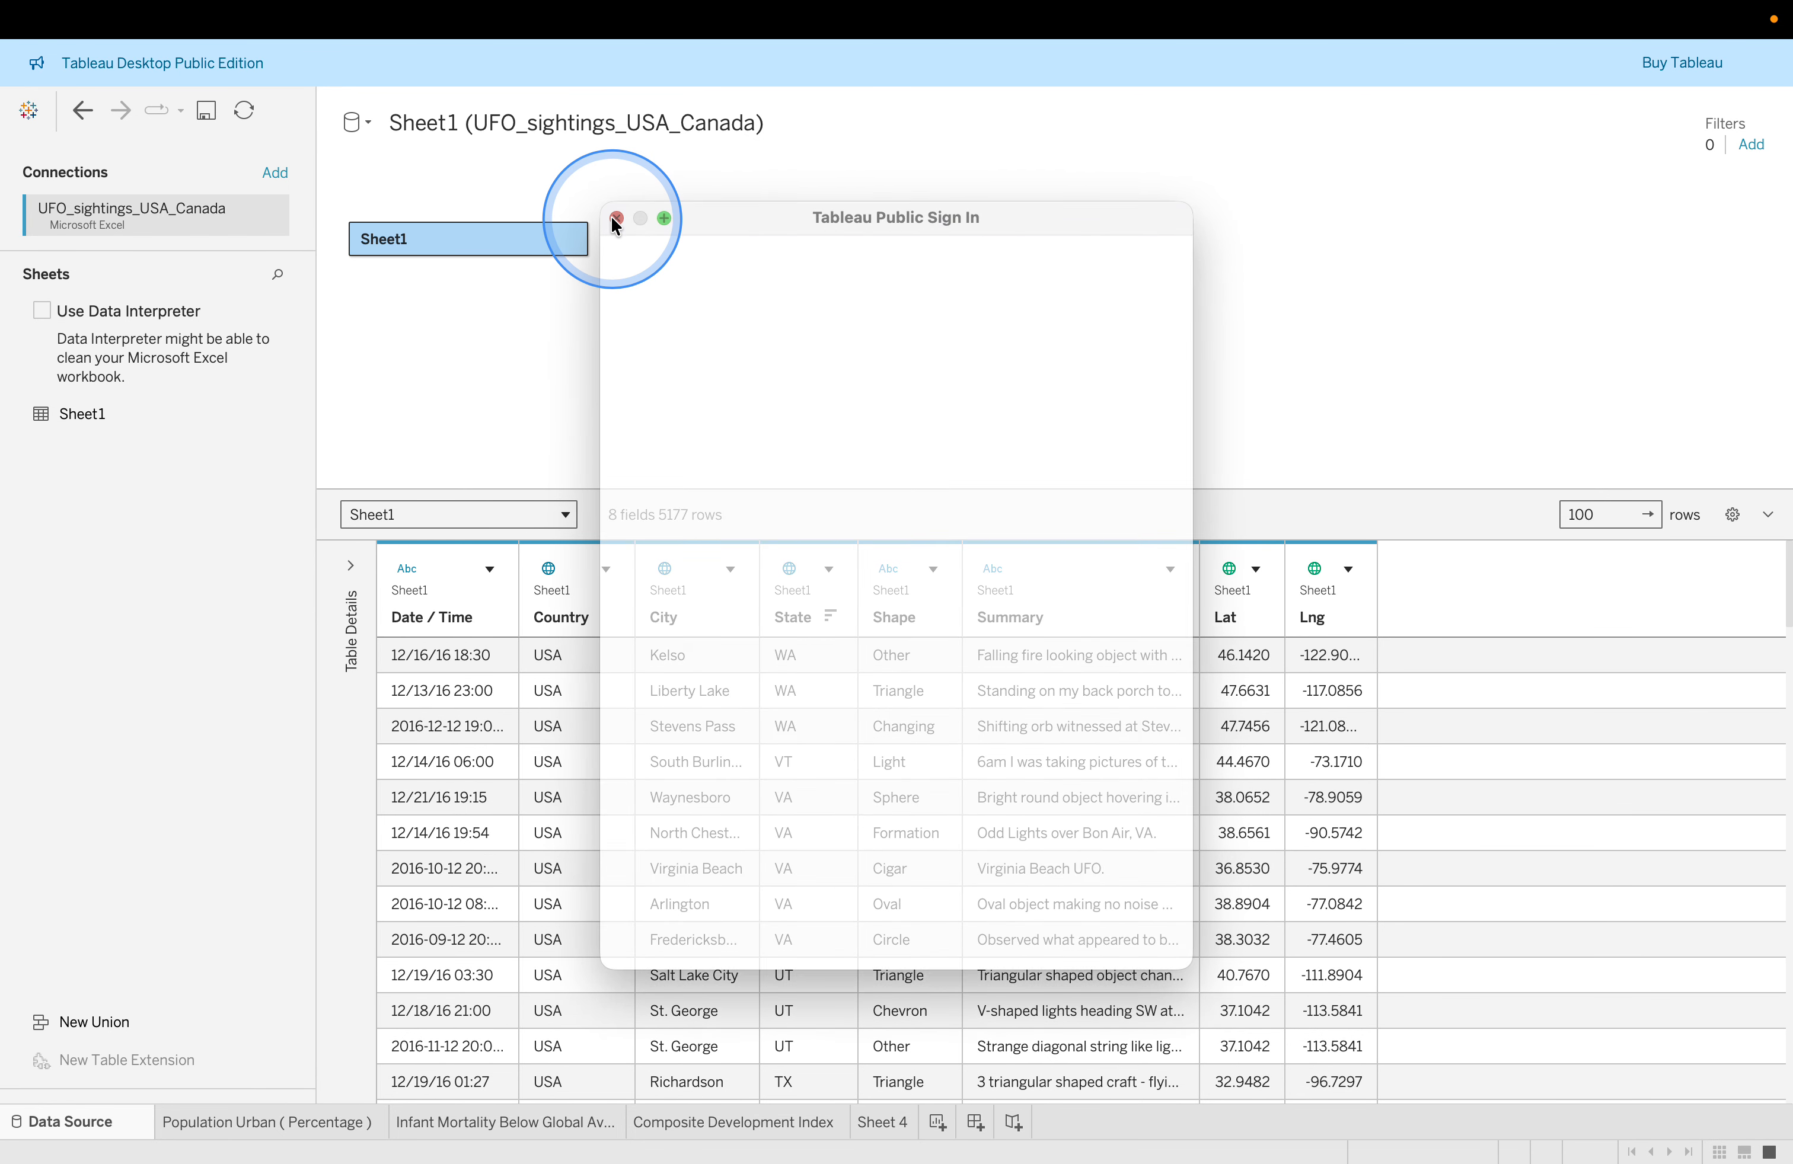
Close the UFO Sightings April 2026 workbook without saving its changes.
mouse_move(322, 12)
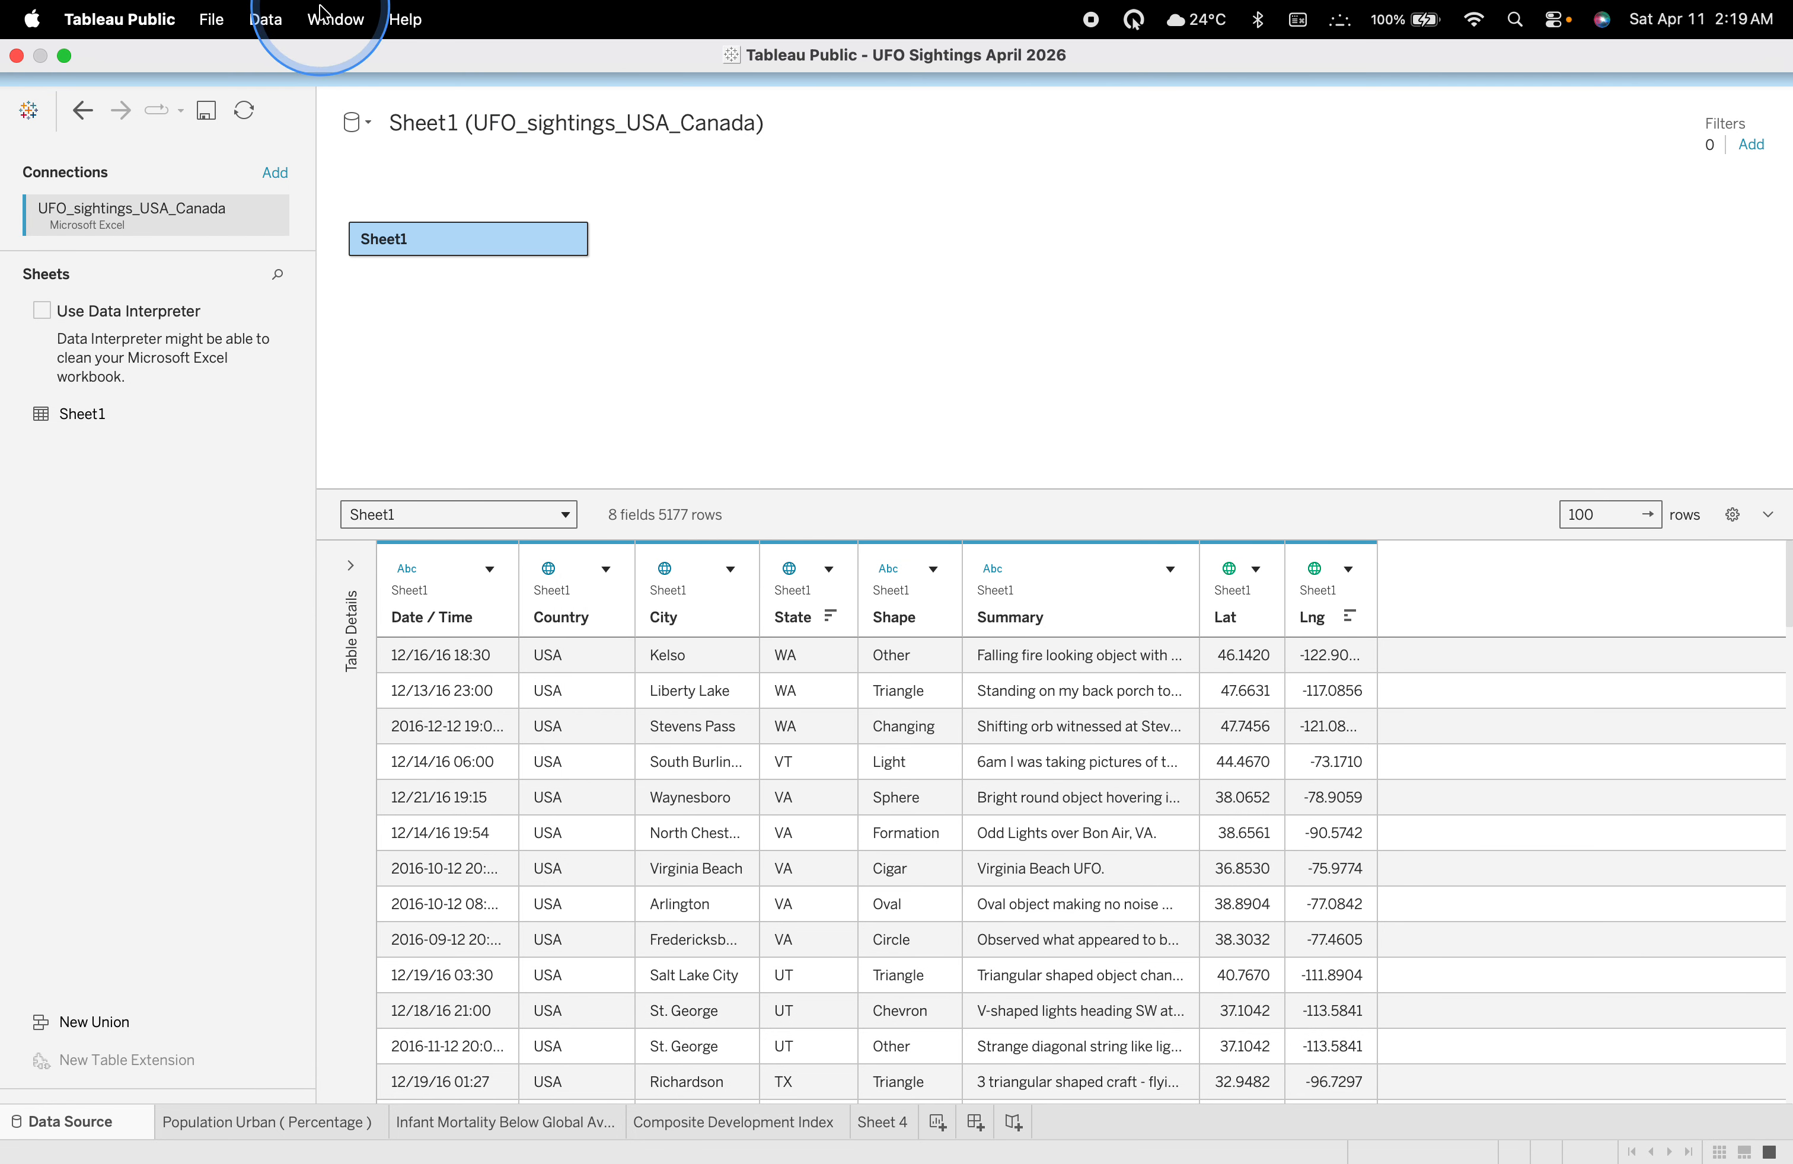
click(212, 23)
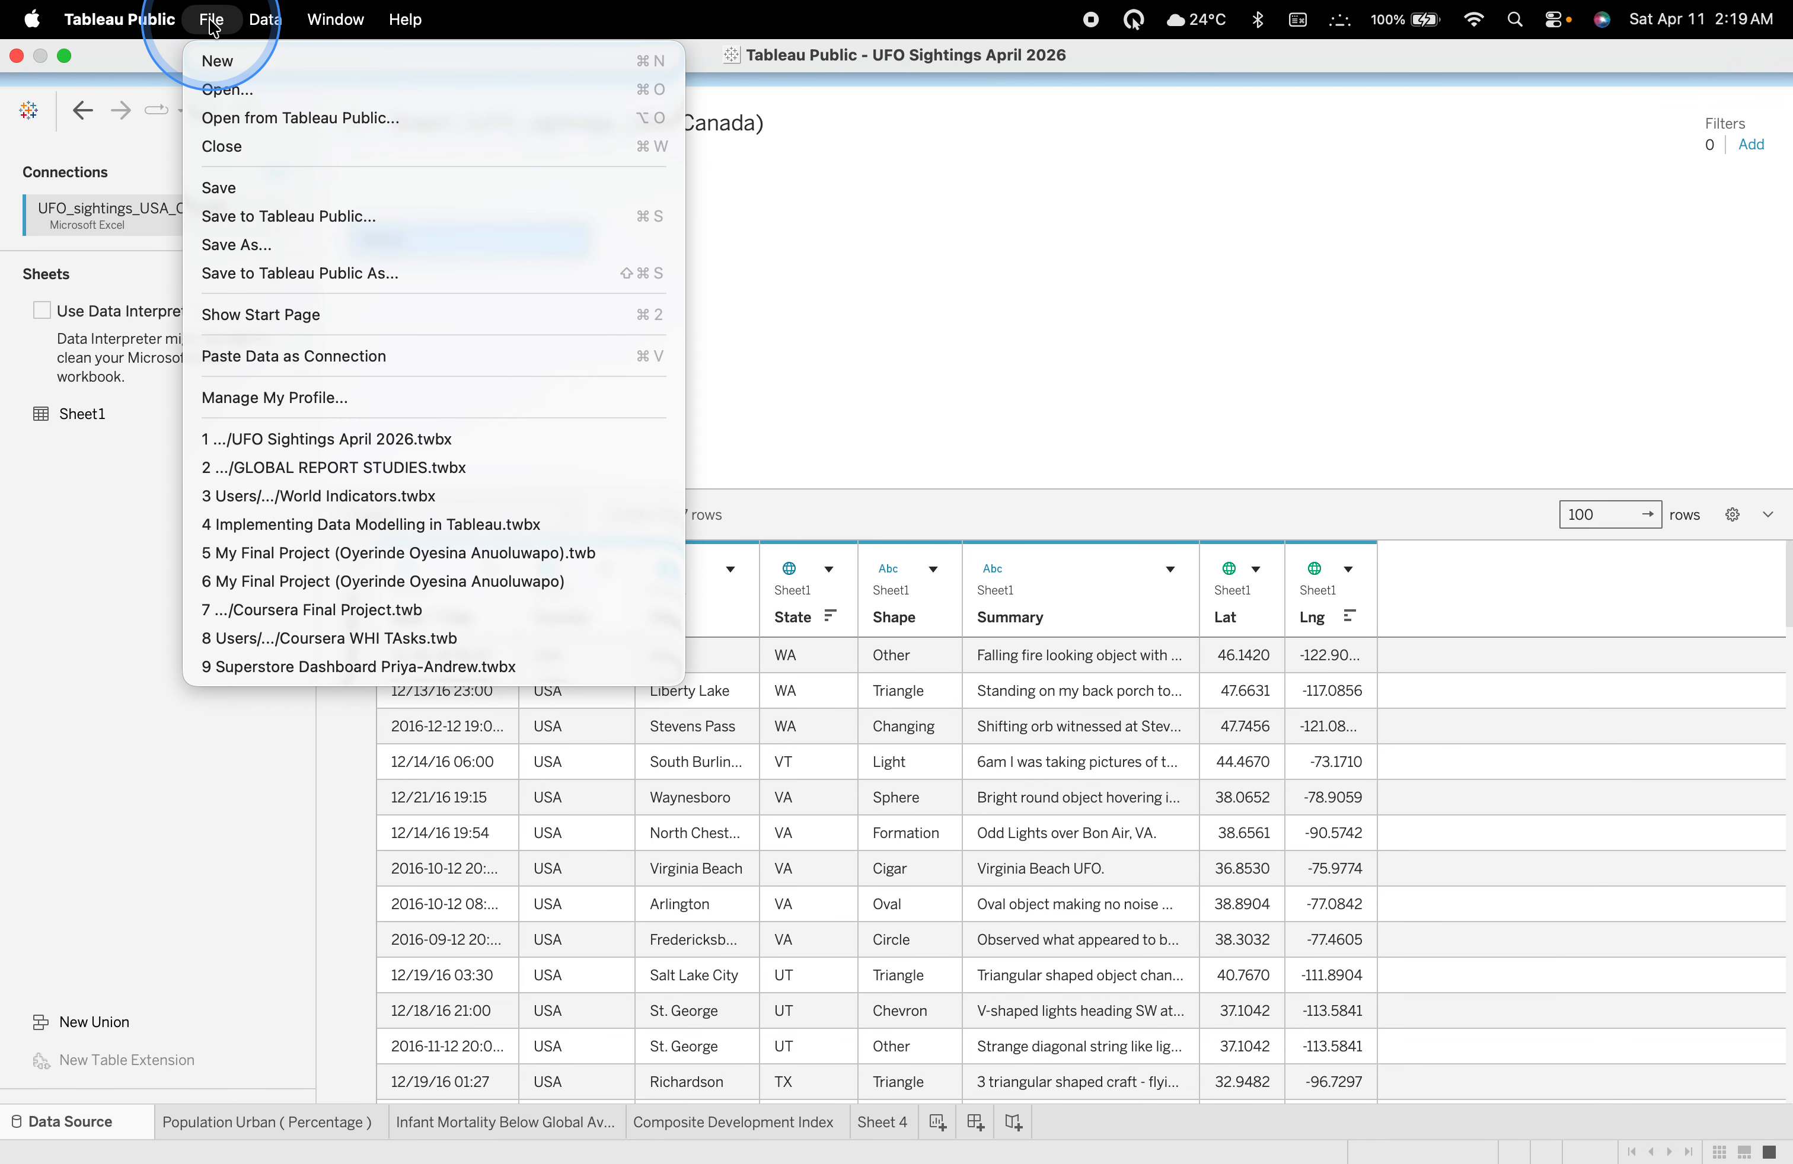
click(247, 146)
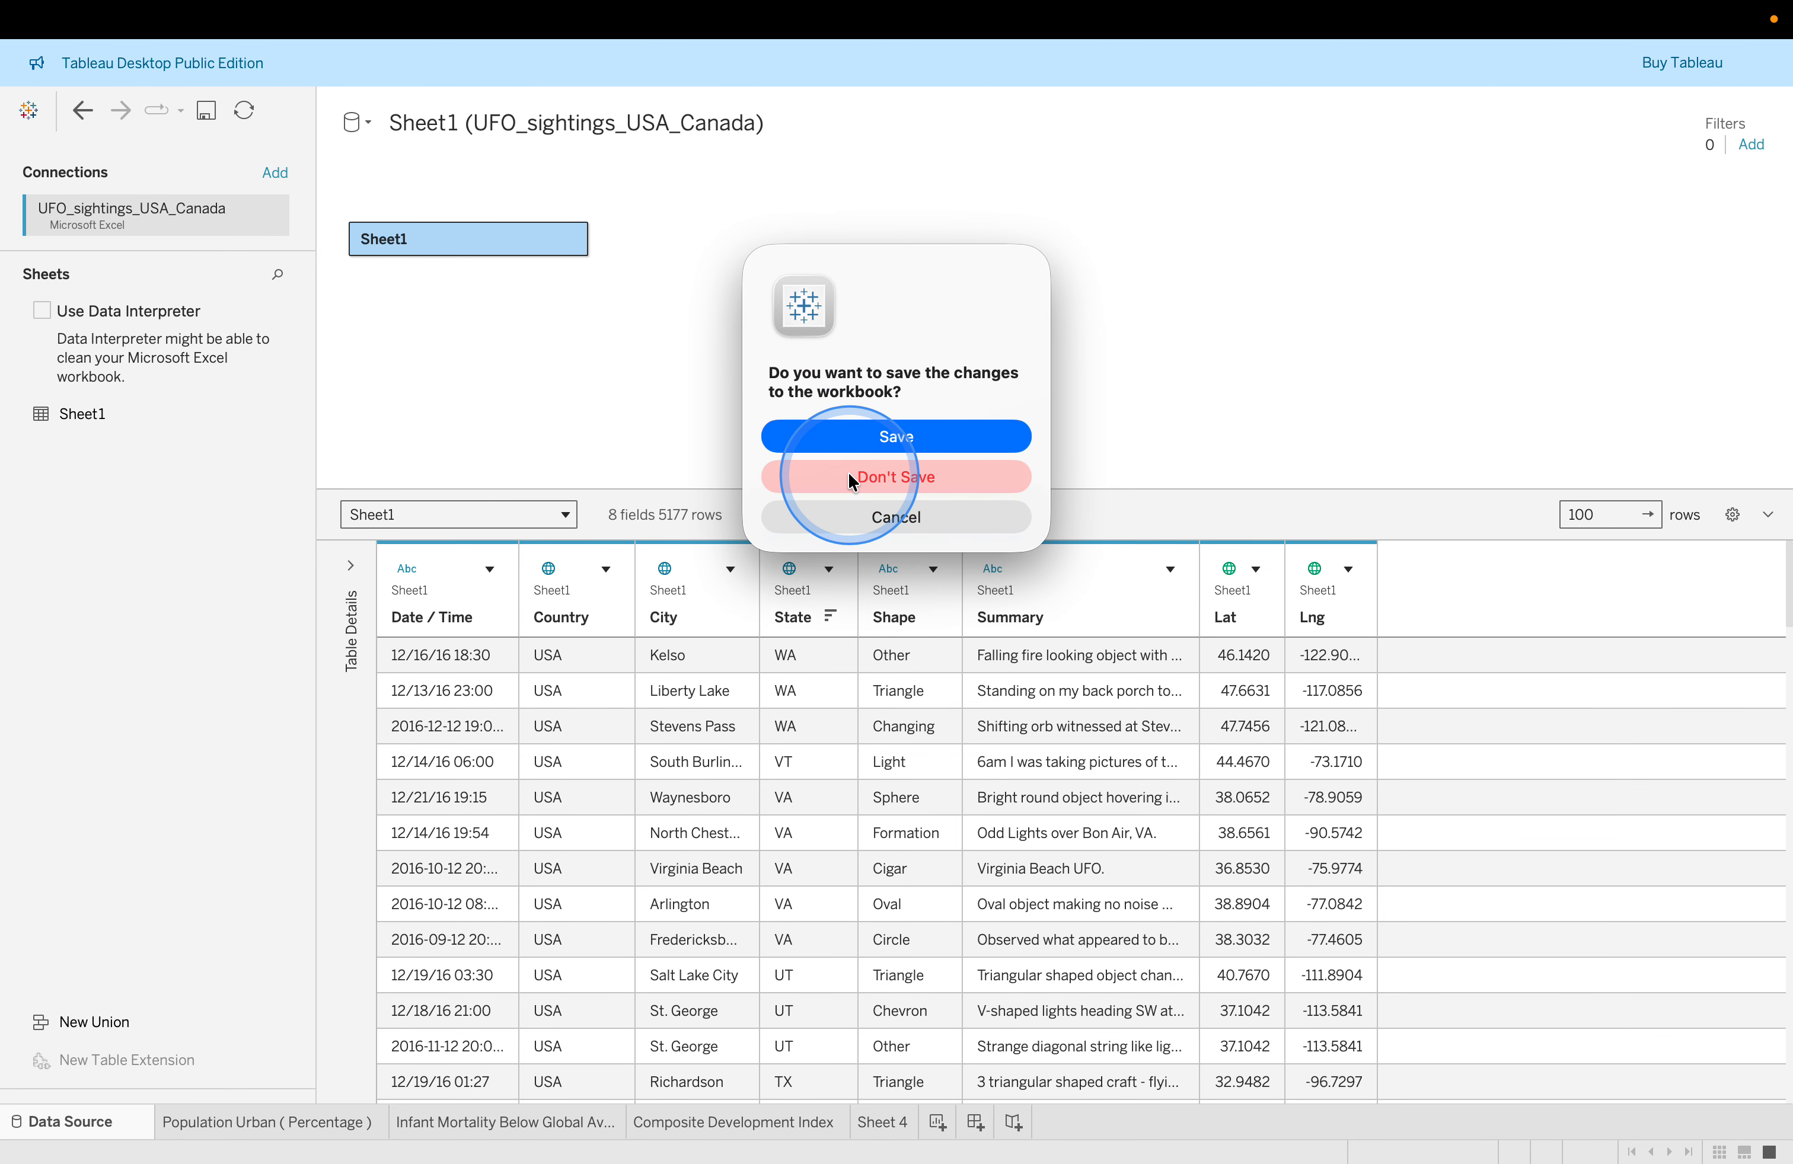
click(847, 476)
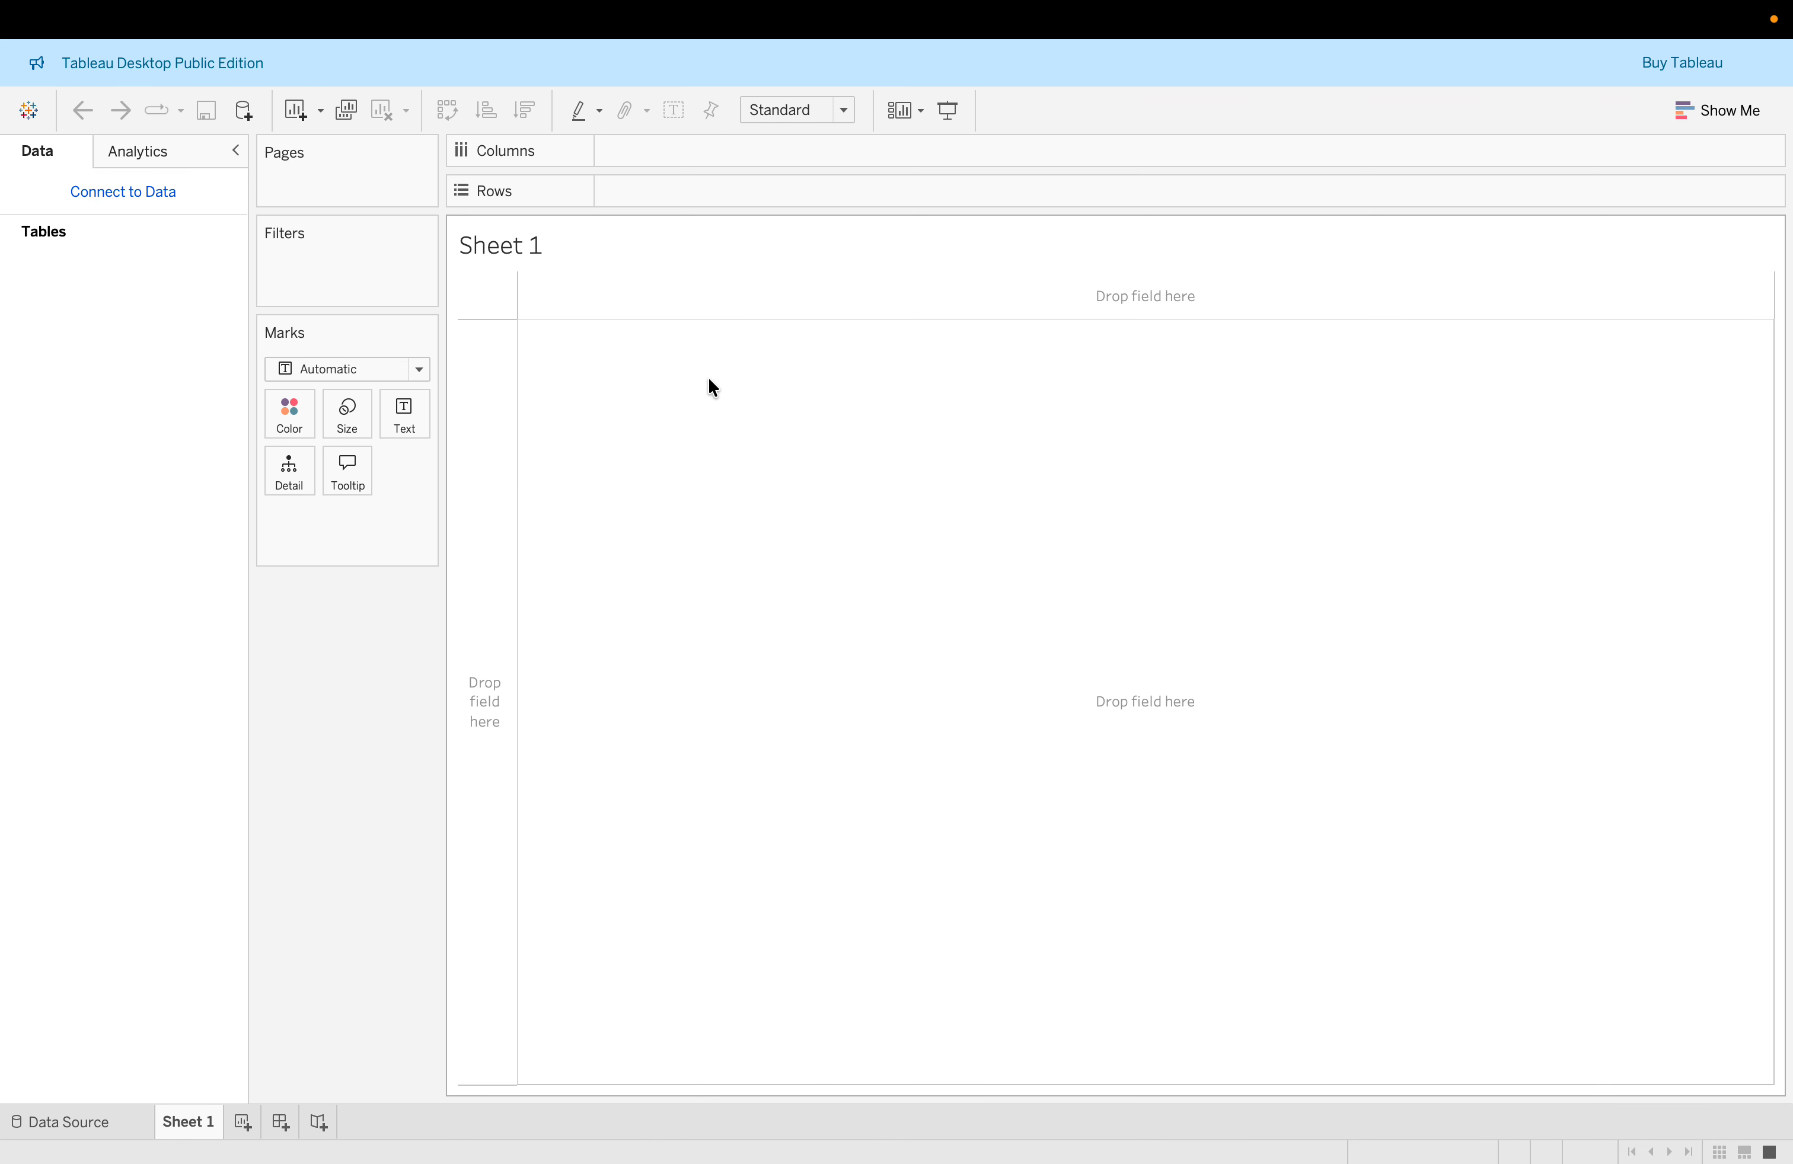
Check lab steps 14 and 15 in the browser, and start a text file connection from Tableau's start page.
key(ctrl+Left)
scroll(783, 517, down, 10)
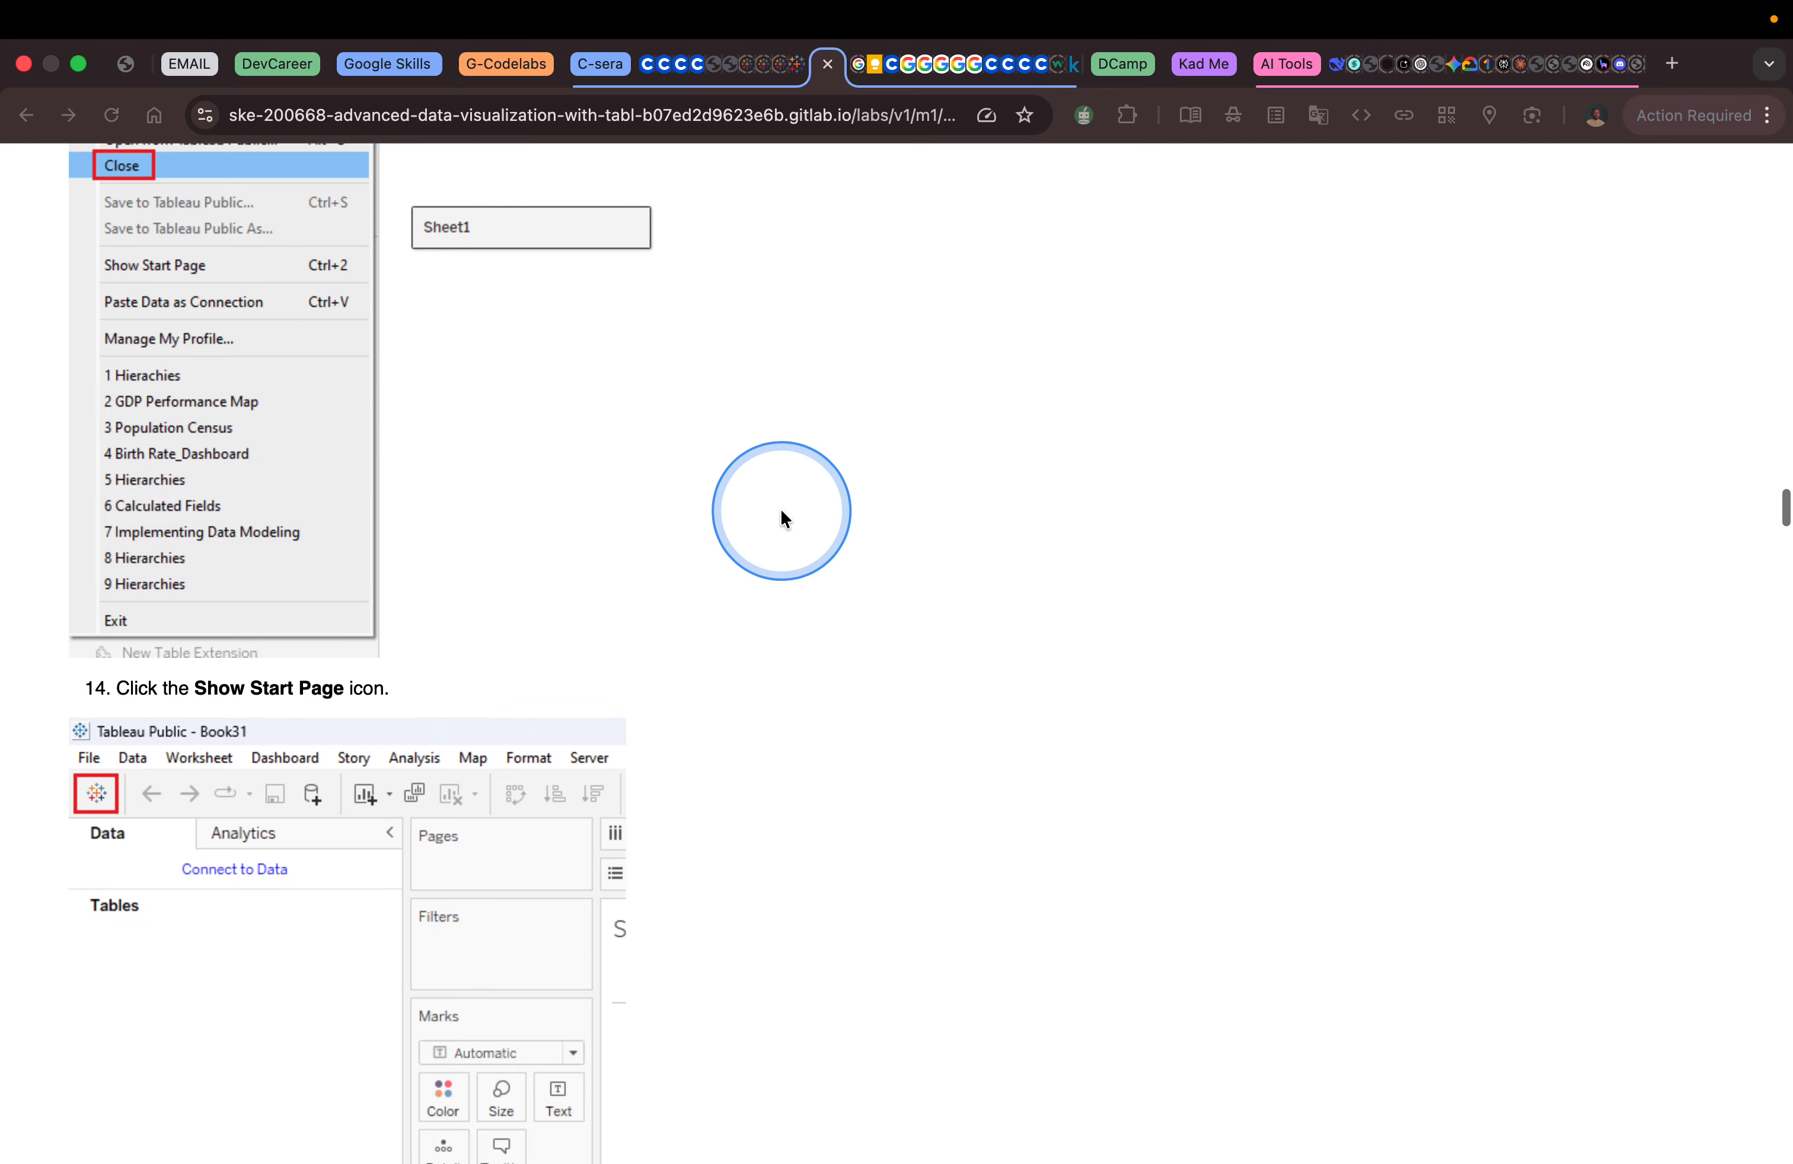
scroll(780, 507, down, 8)
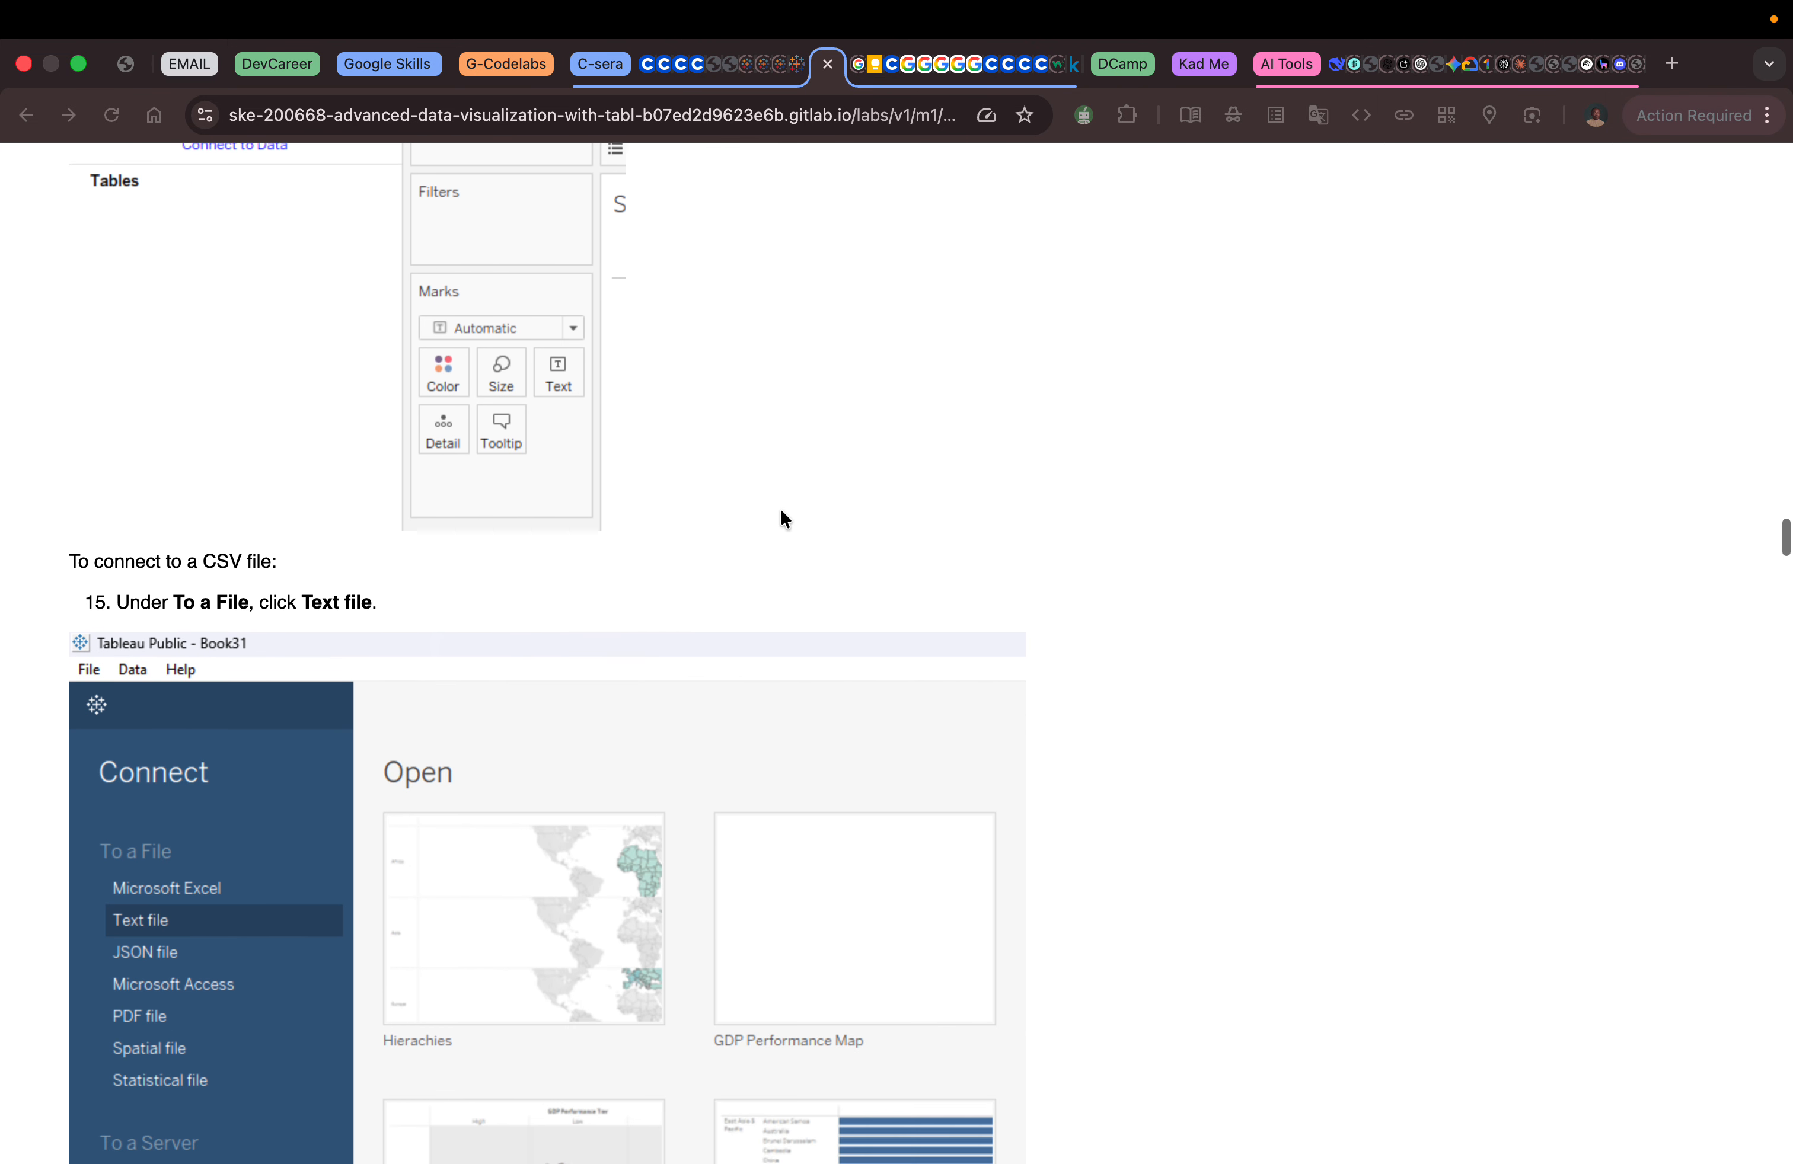
key(ctrl+Right)
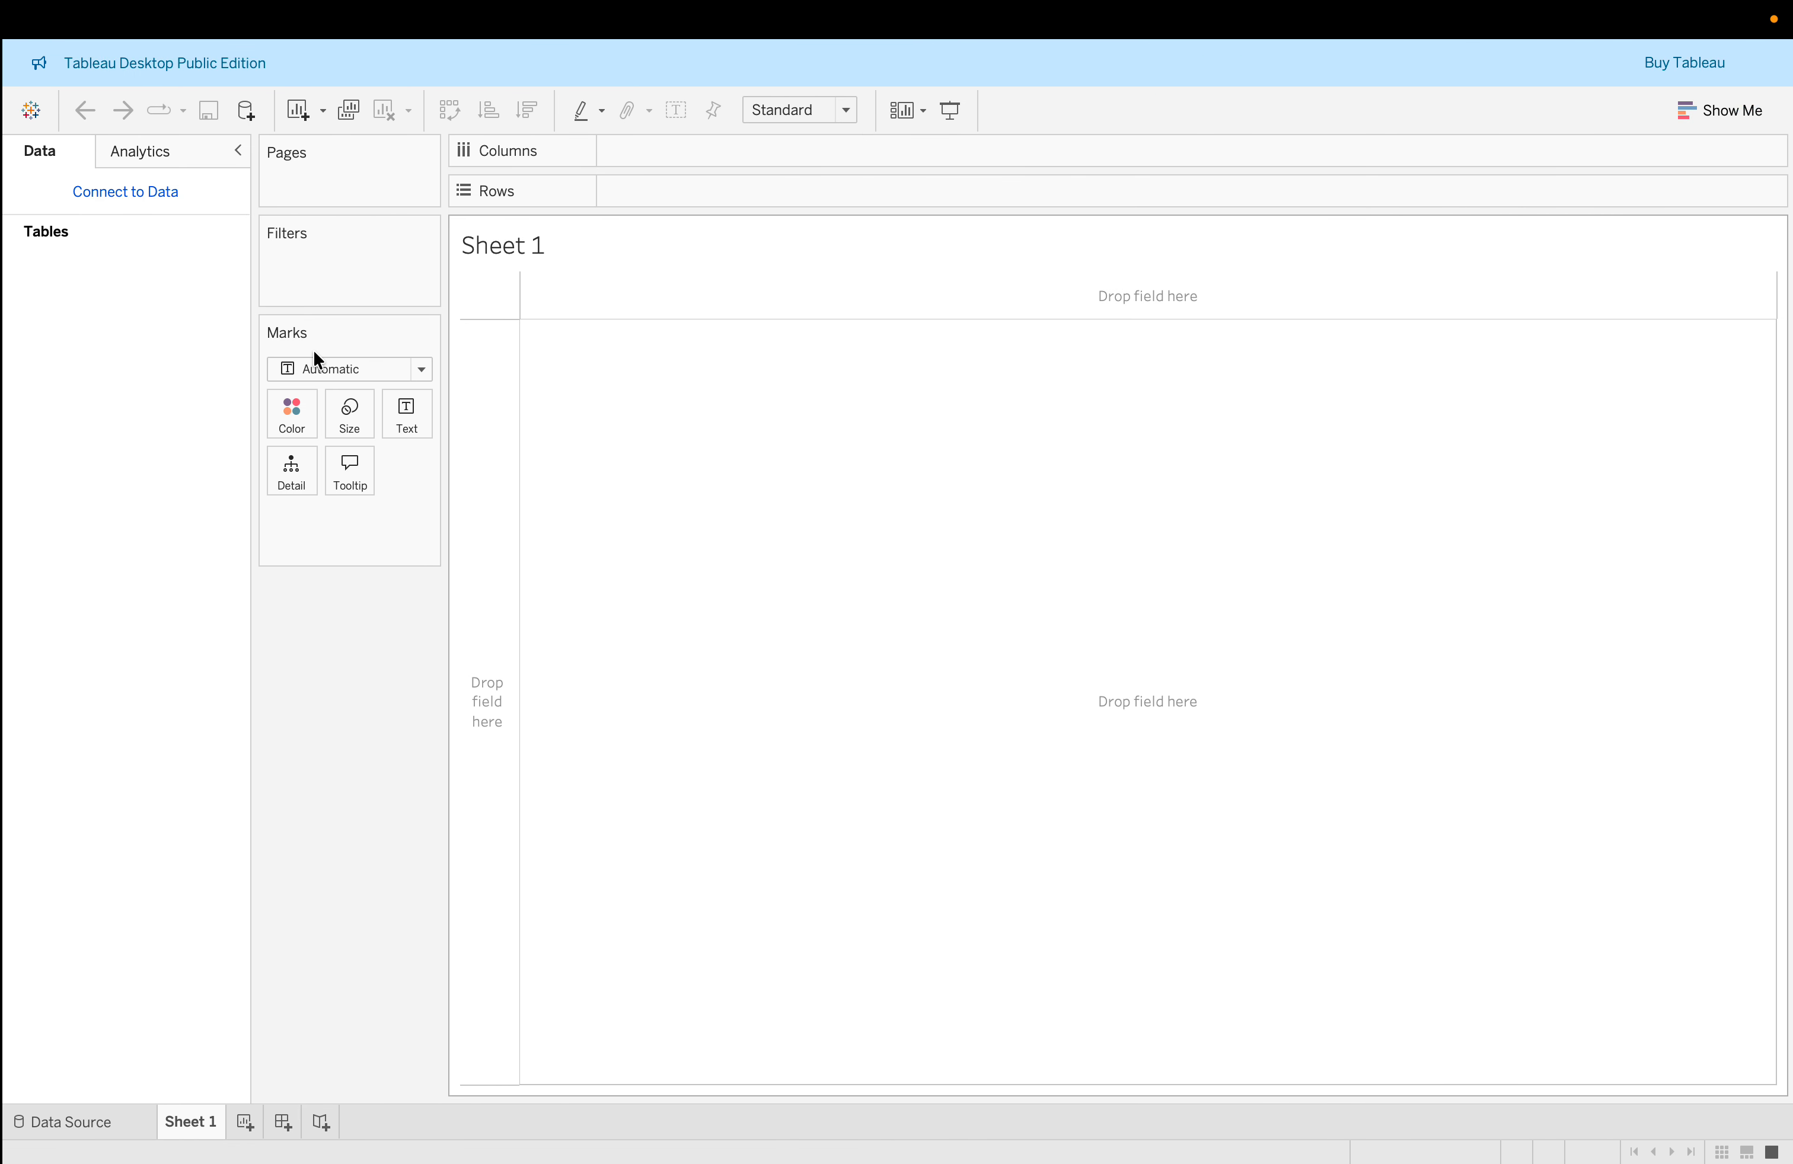
click(28, 112)
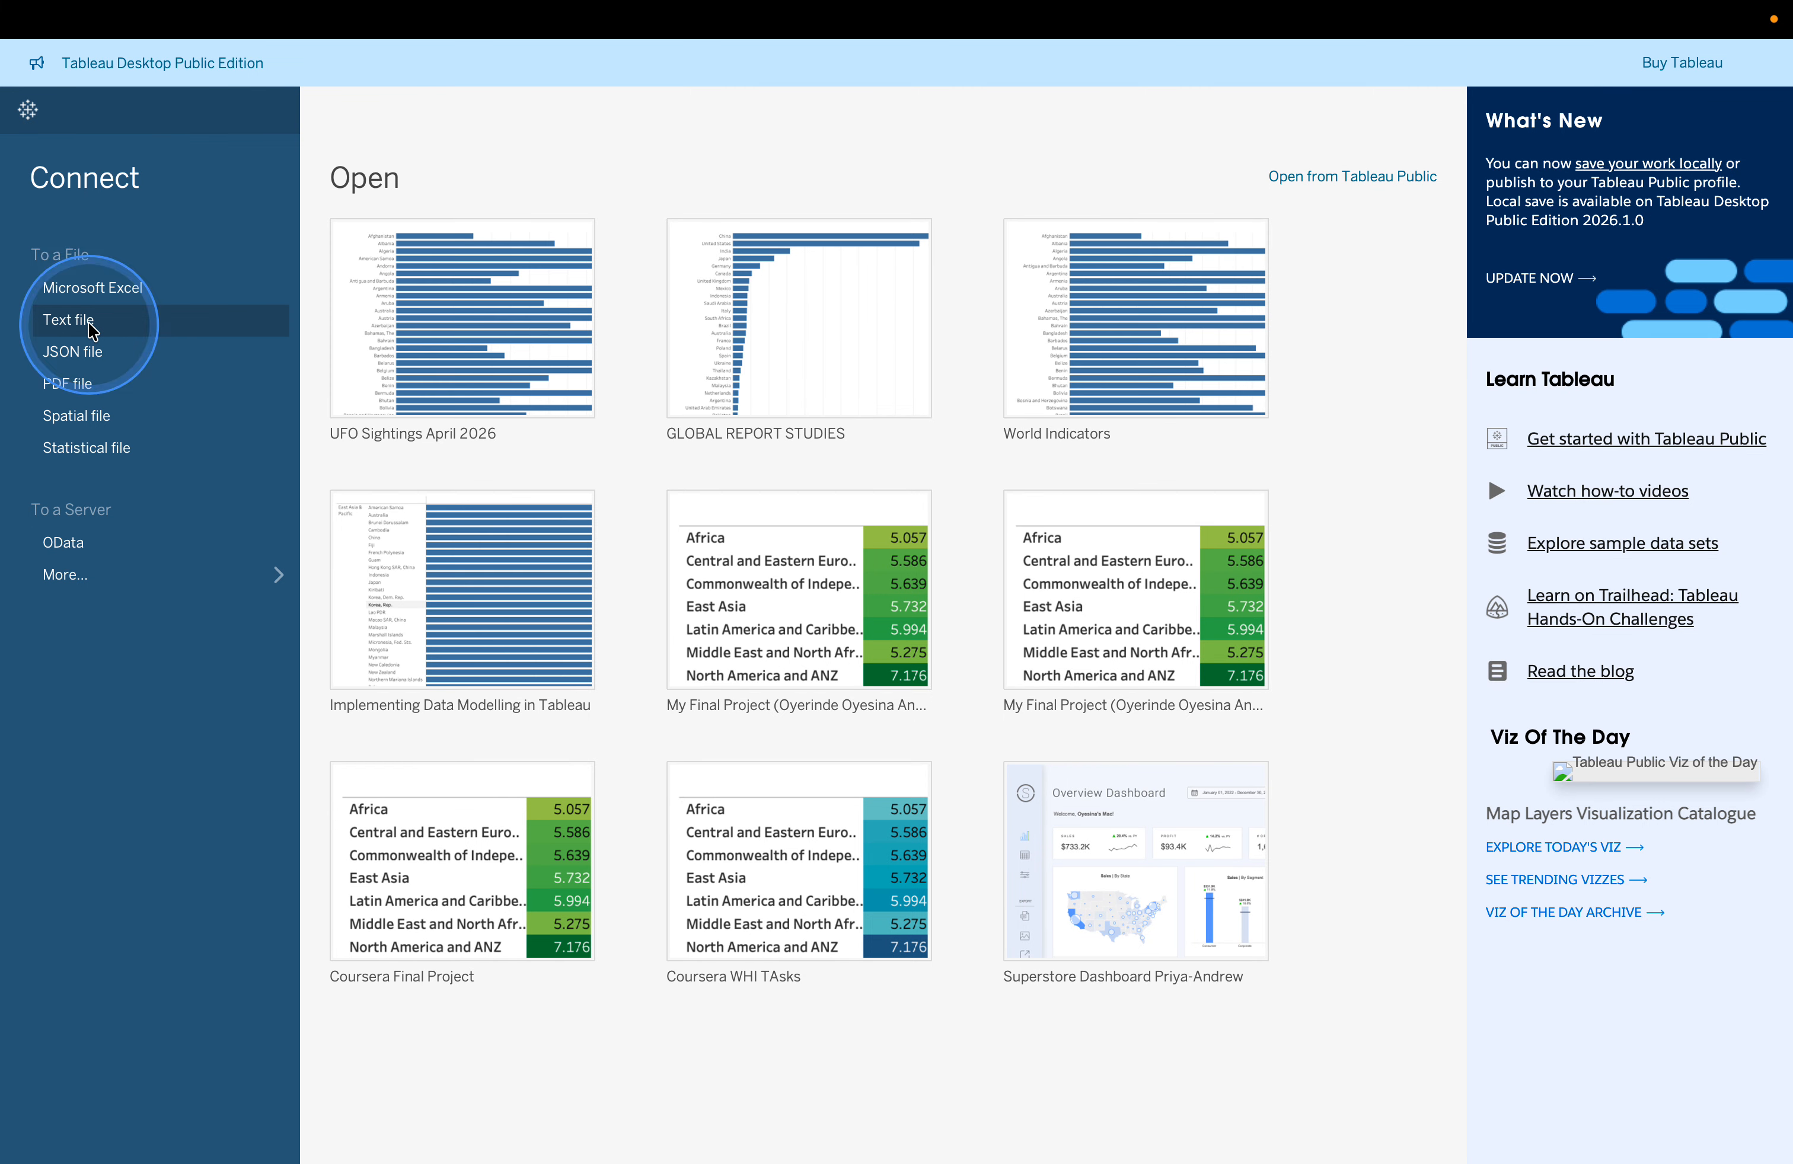
click(91, 324)
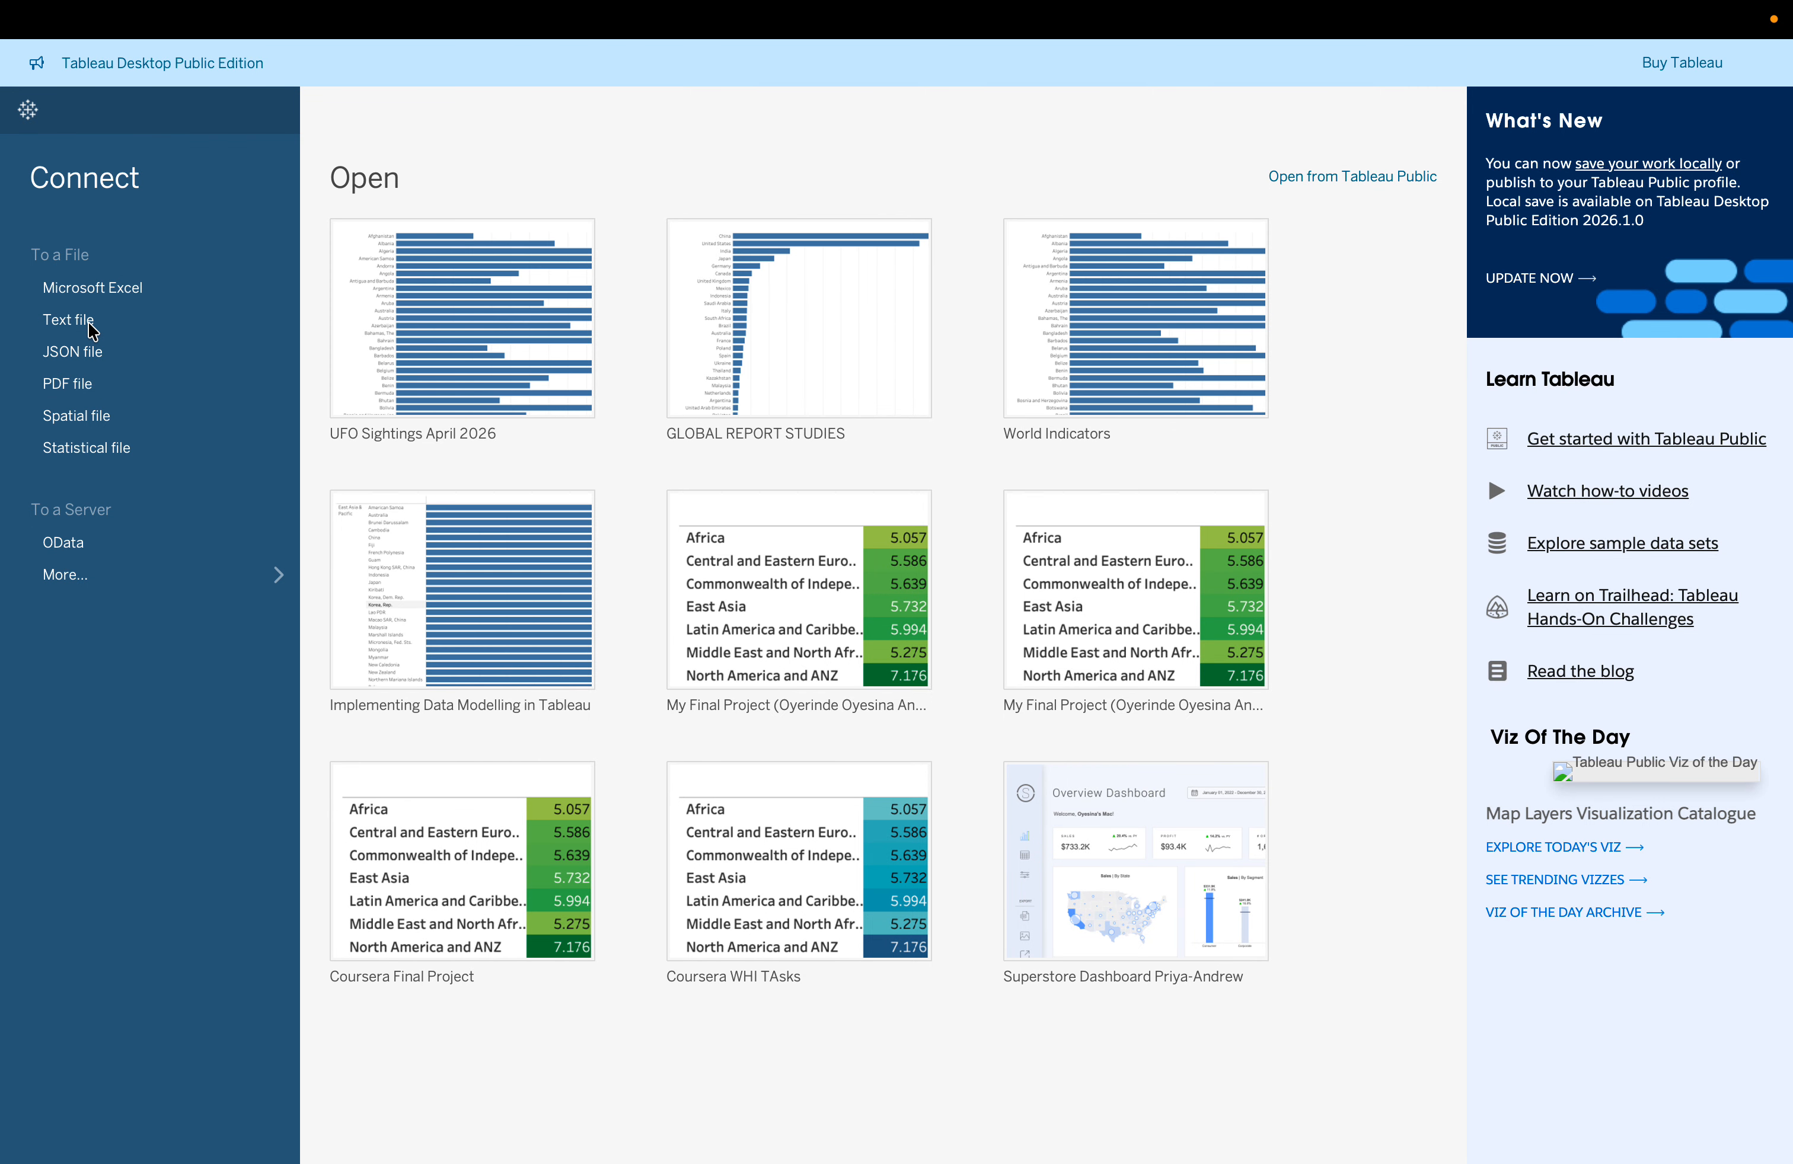
Switch to the browser and read lab step 16 about selecting the CSV data file.
key(ctrl+Left)
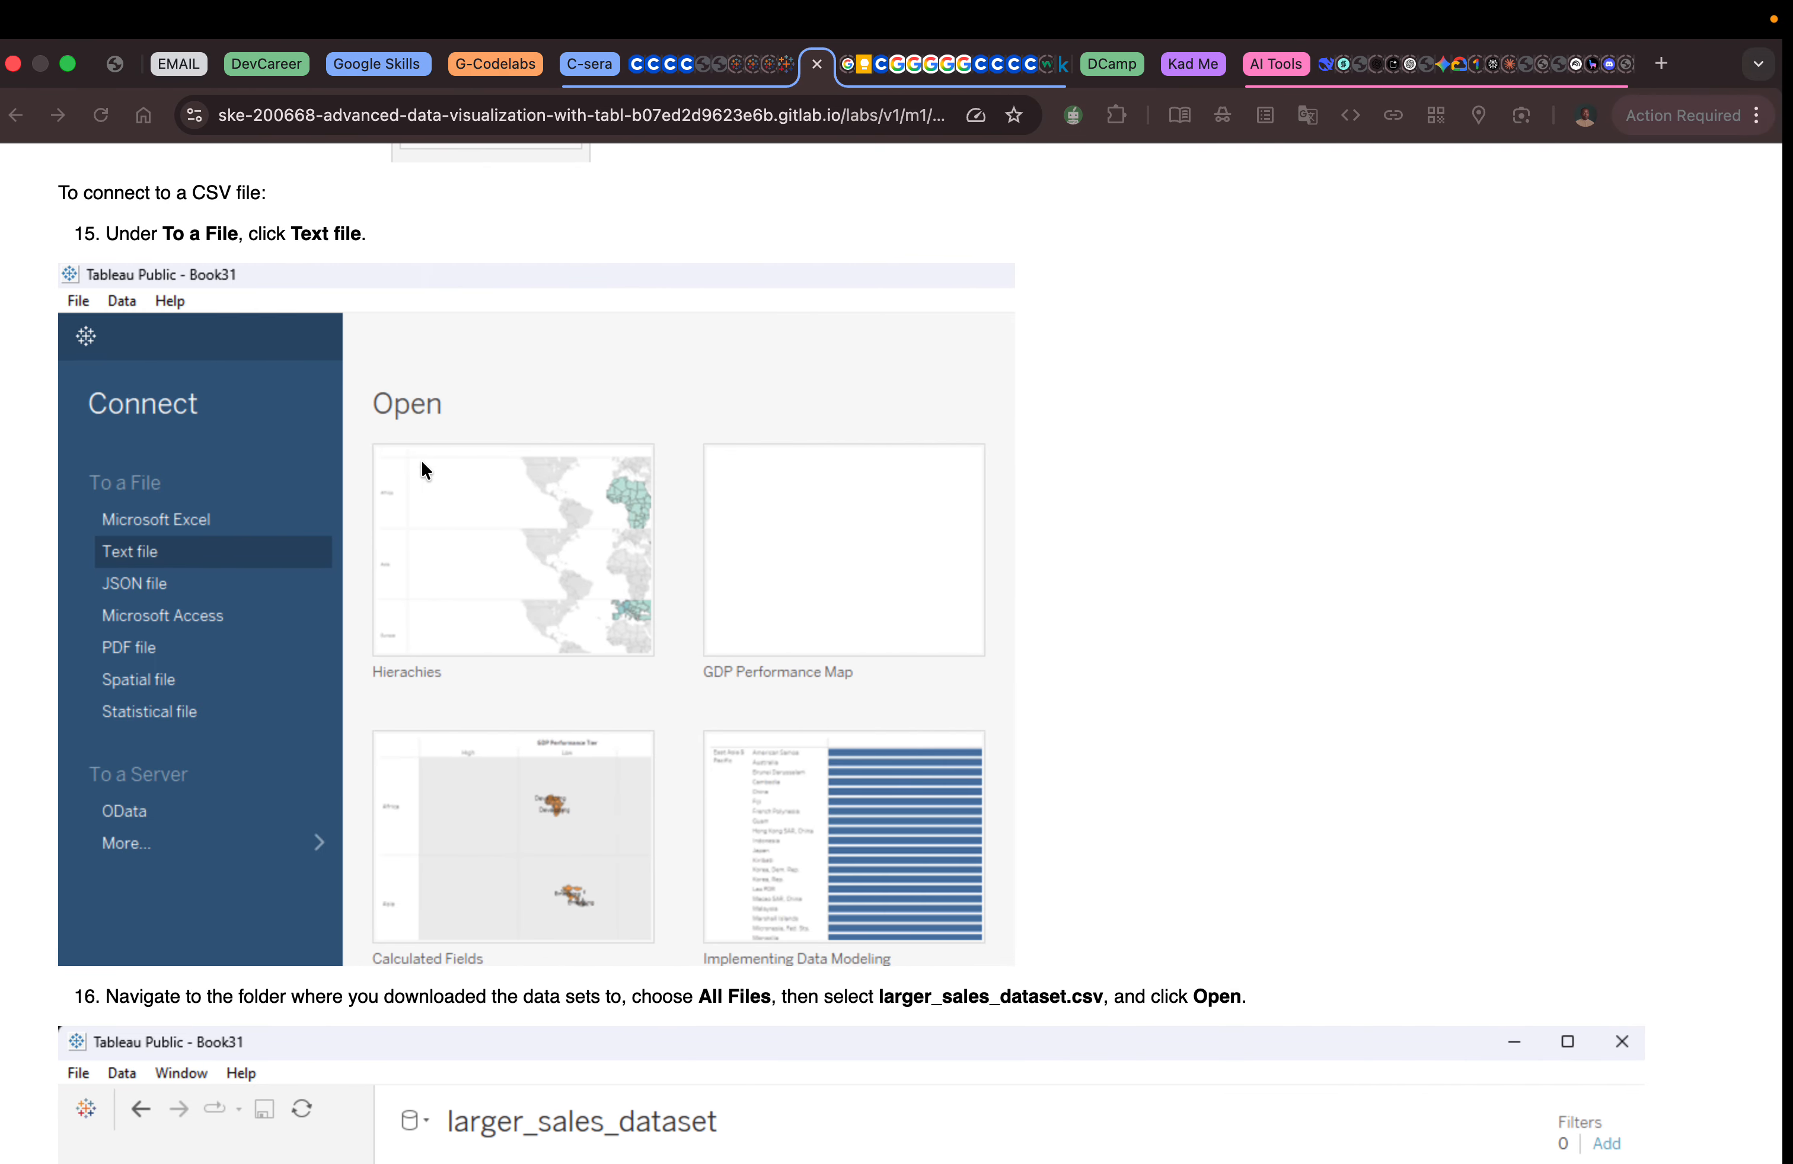
scroll(466, 363, down, 3)
scroll(469, 370, down, 1)
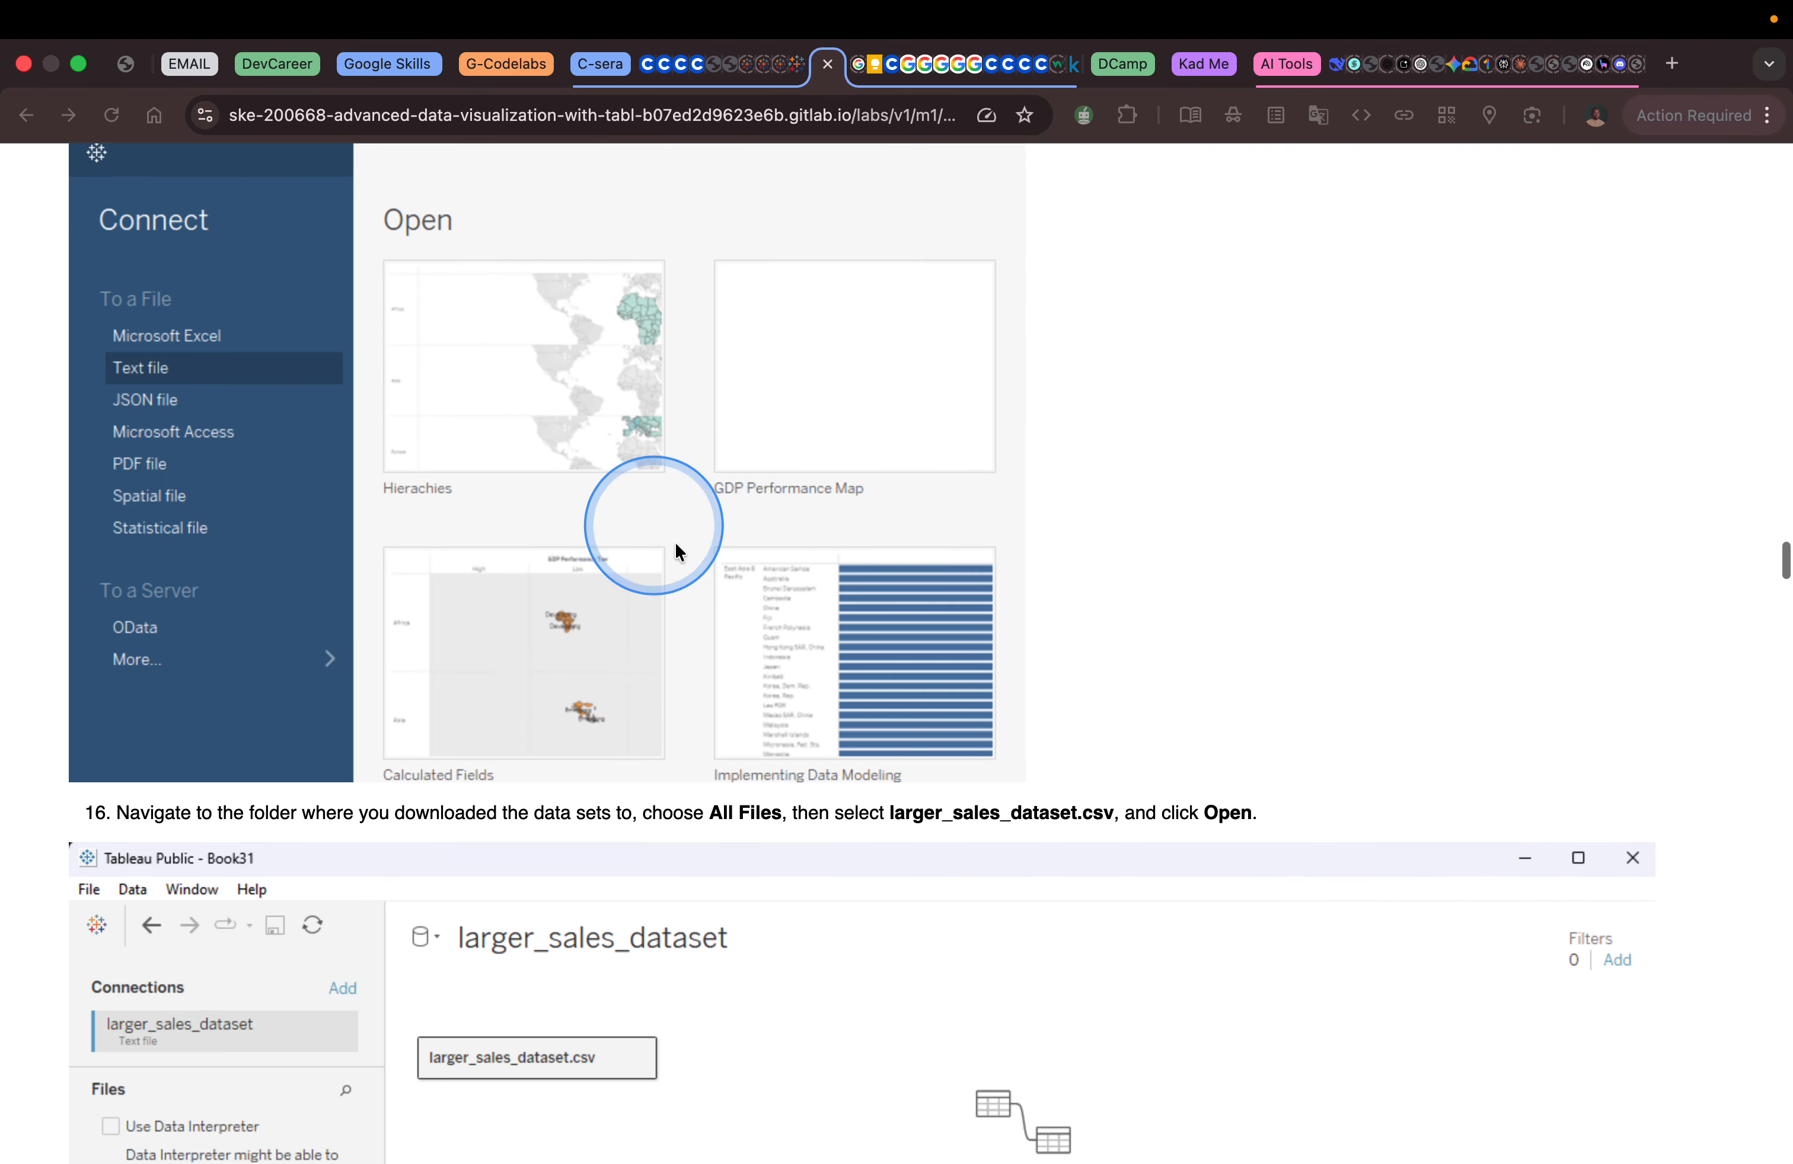
Switch to Tableau, find larger_sales_dataset.csv in the Downloads folder and open it as the text file data source.
key(ctrl+Right)
scroll(529, 647, down, 15)
scroll(529, 648, down, 10)
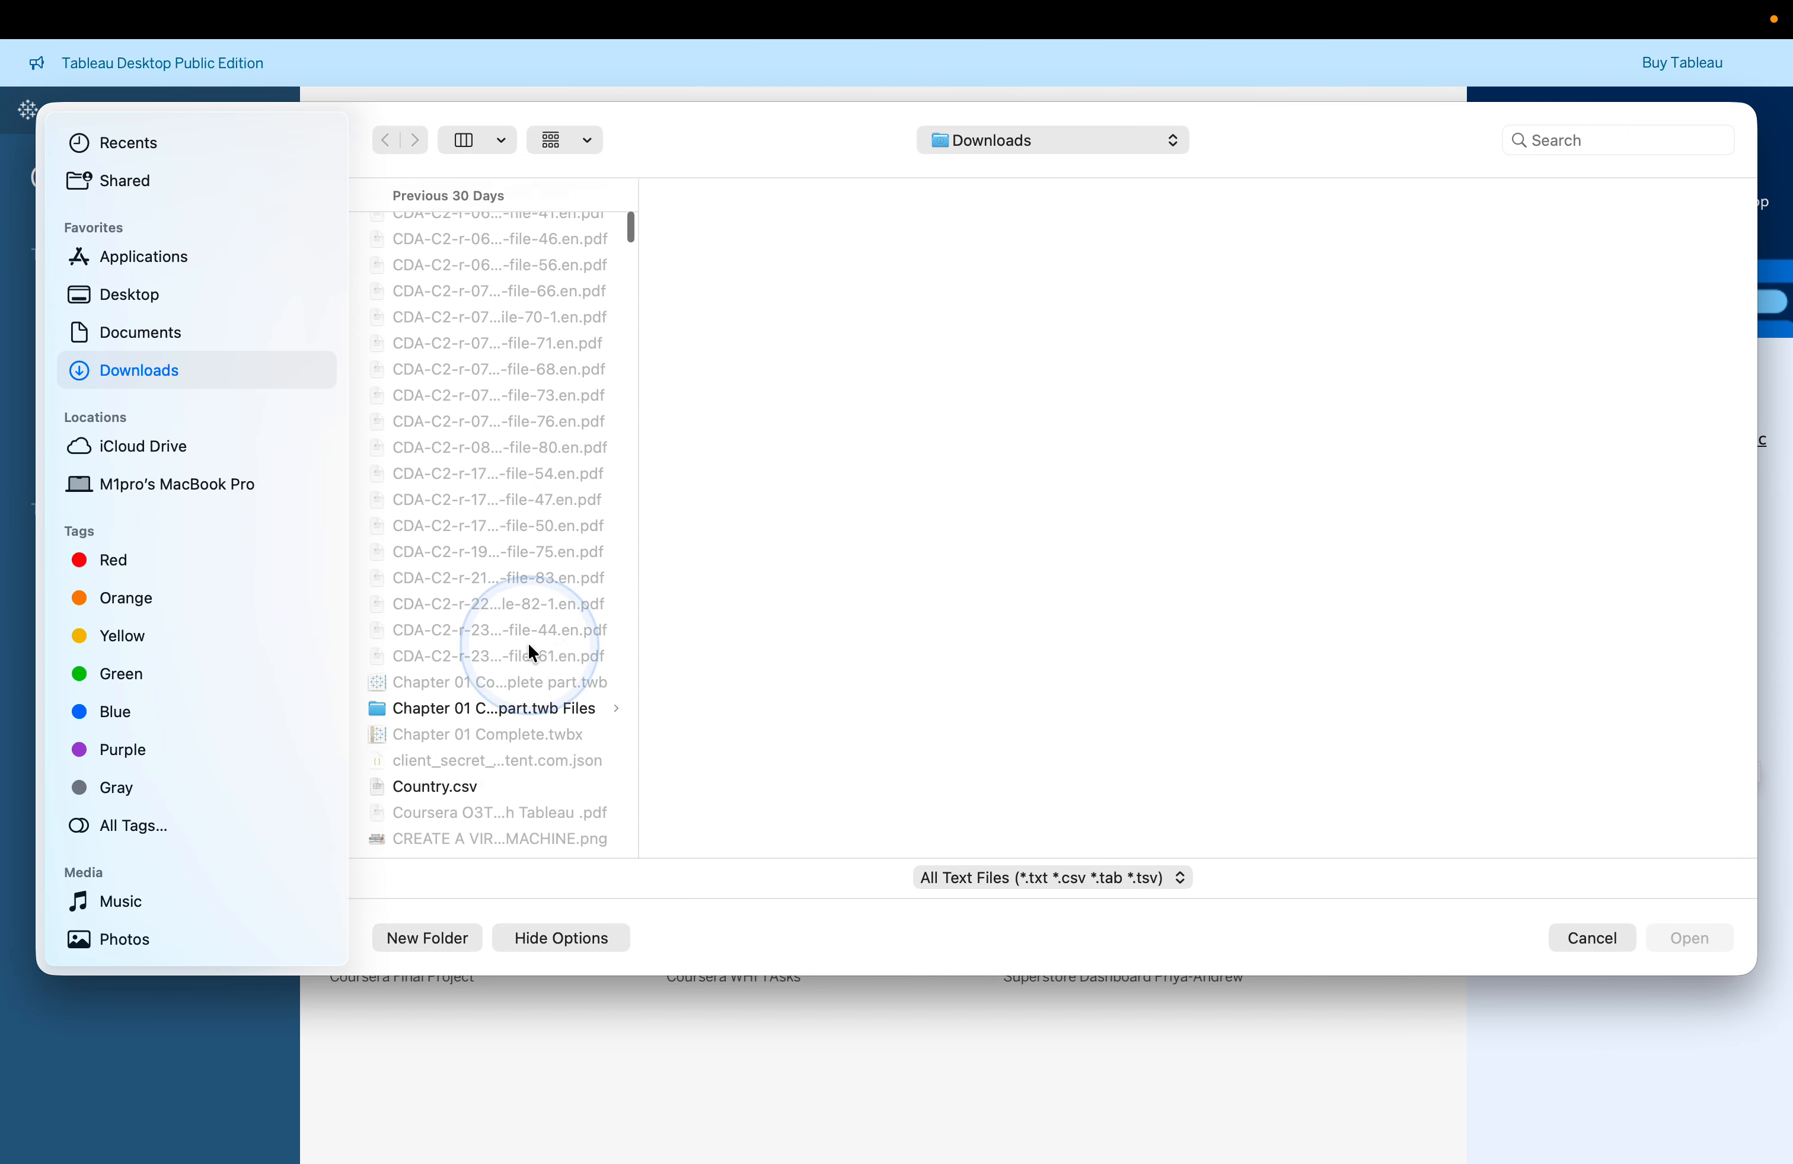
scroll(528, 648, down, 12)
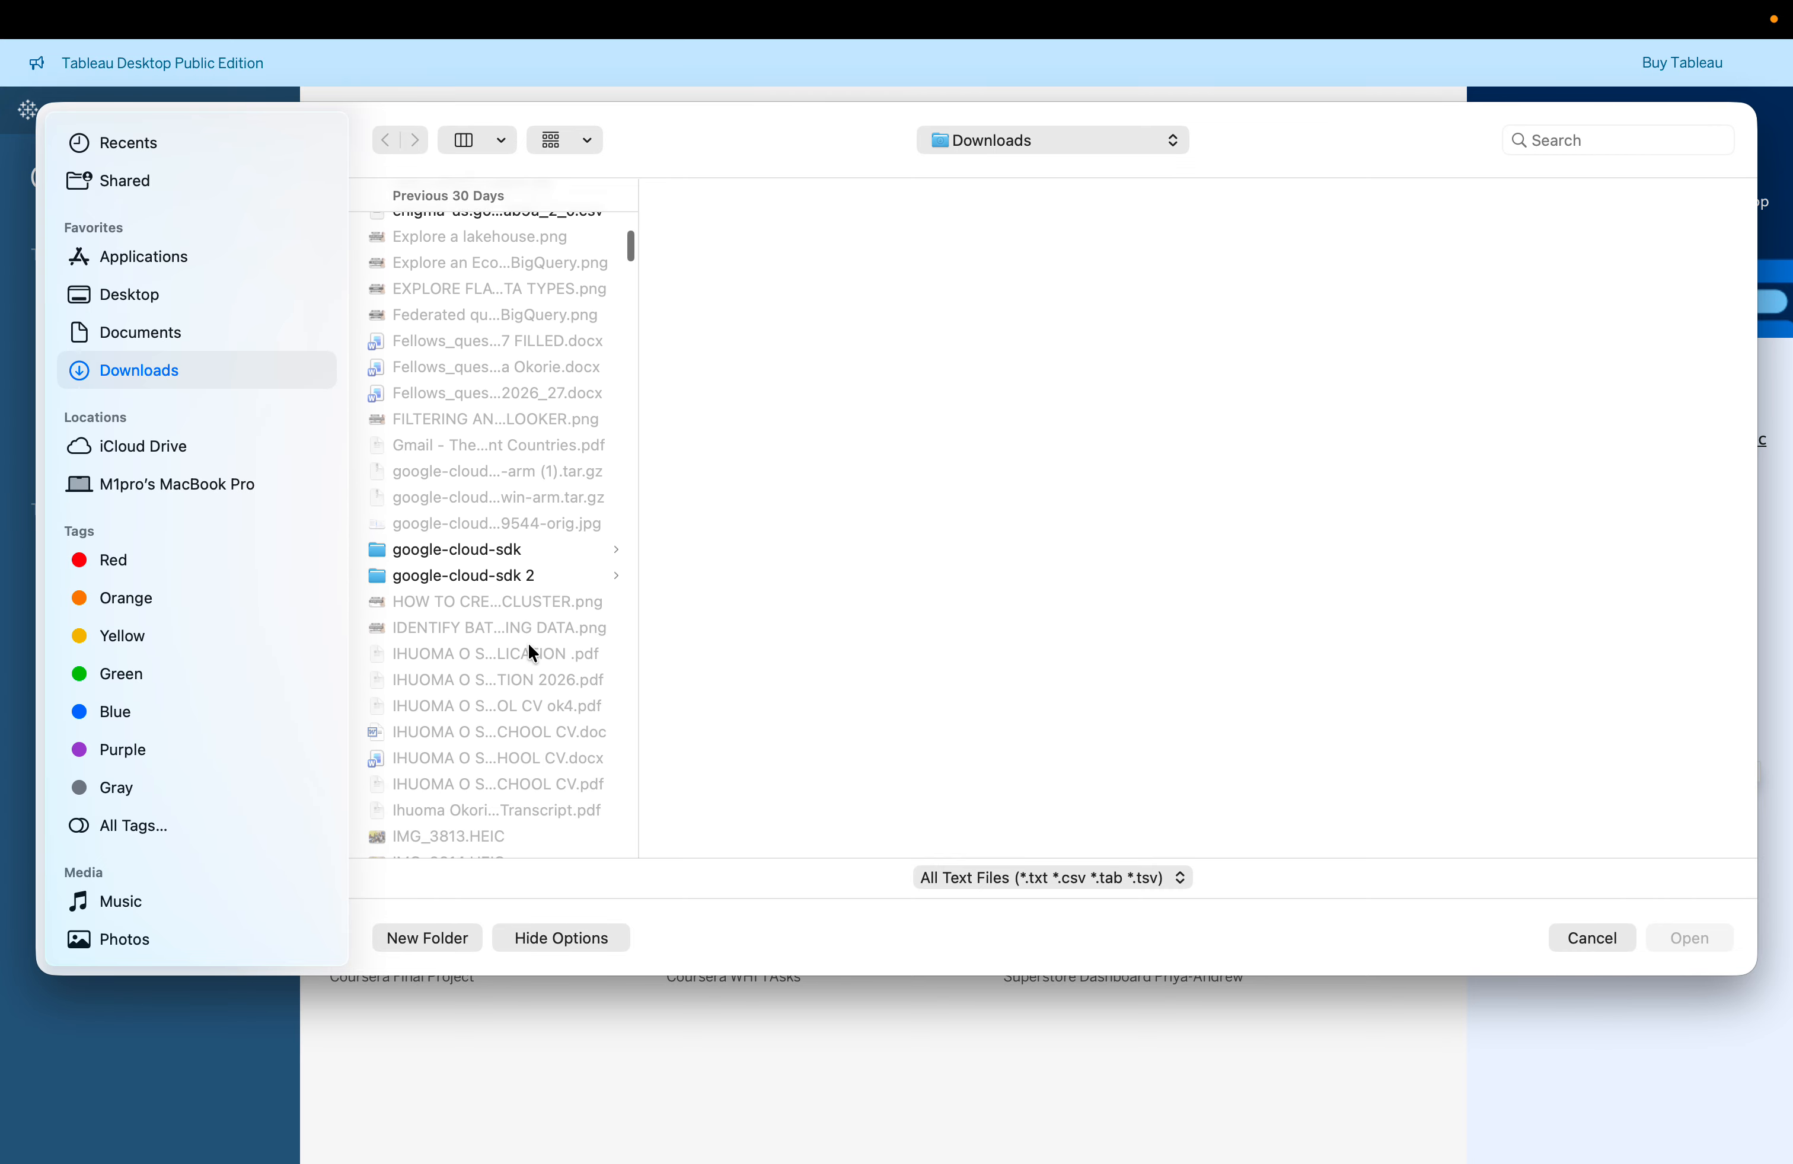
scroll(529, 646, up, 2)
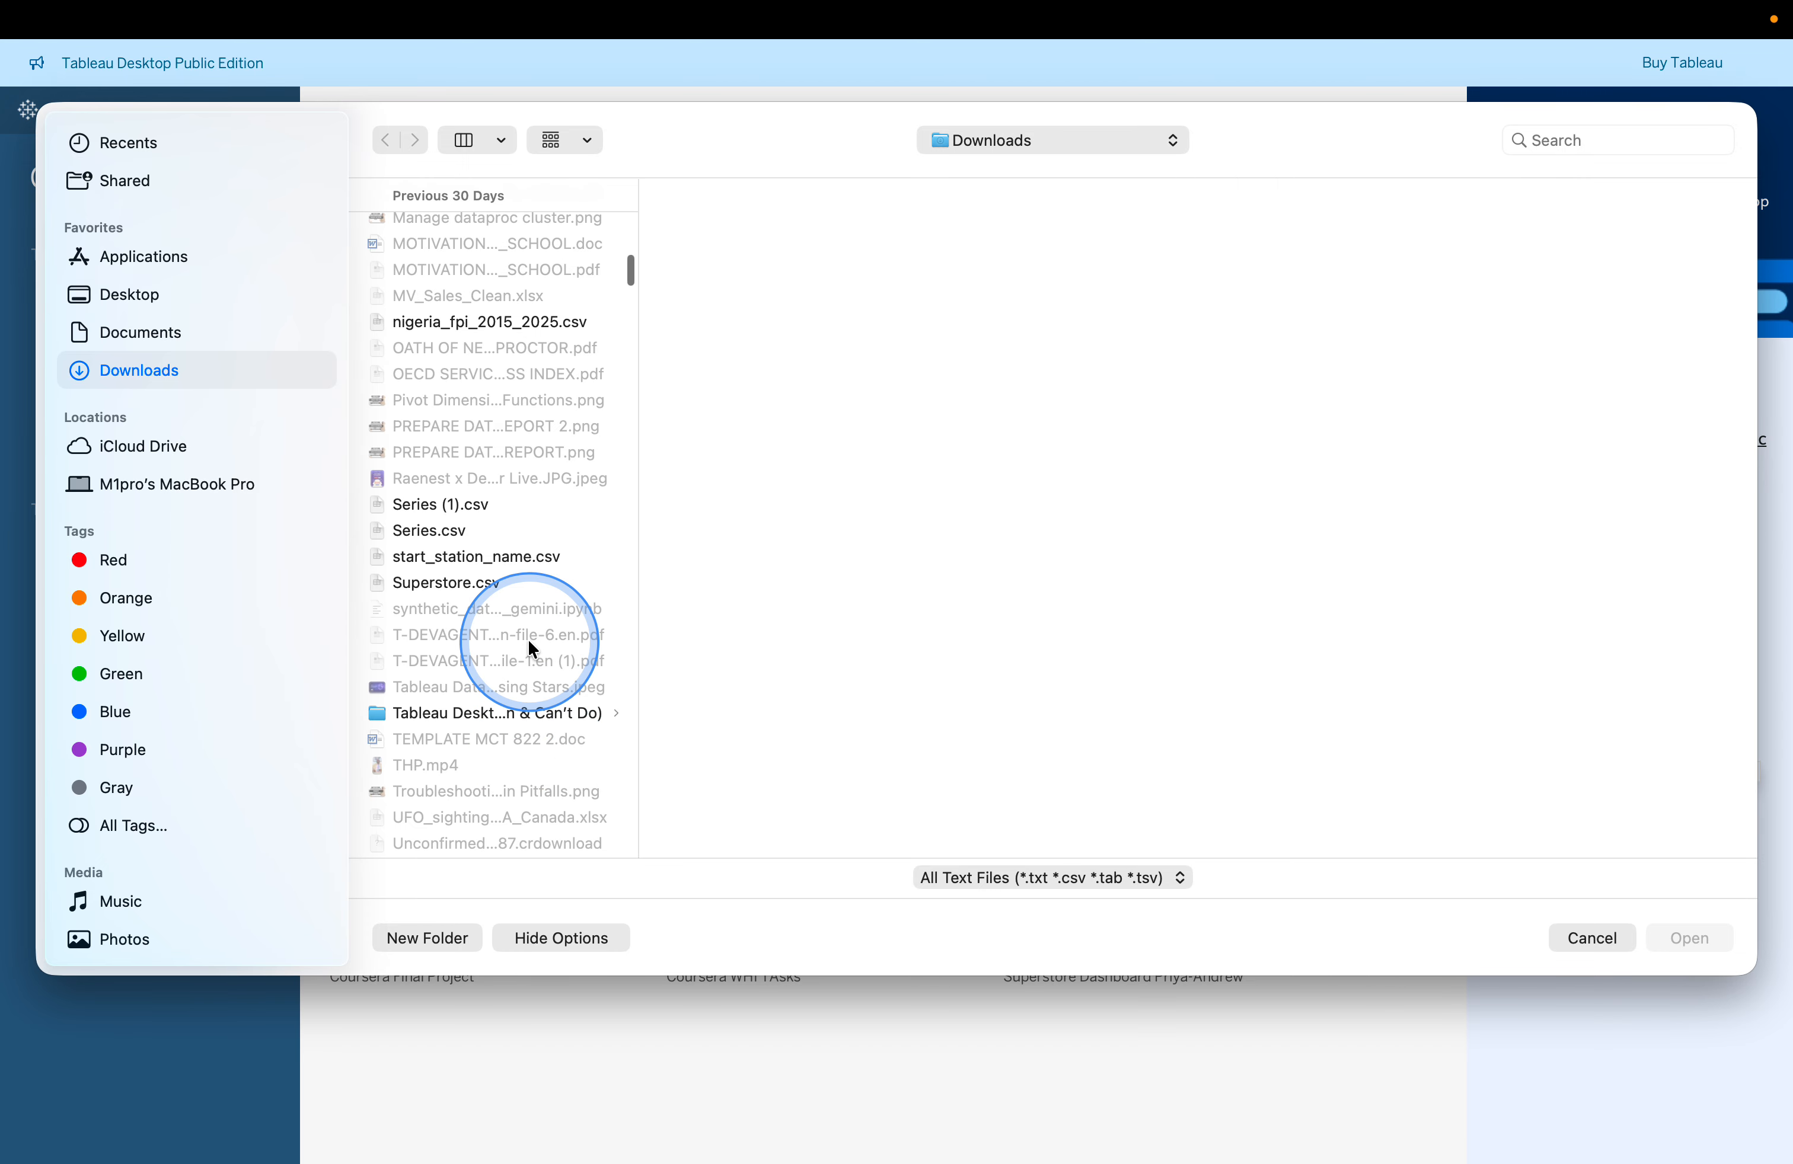
scroll(529, 646, down, 10)
scroll(531, 648, down, 15)
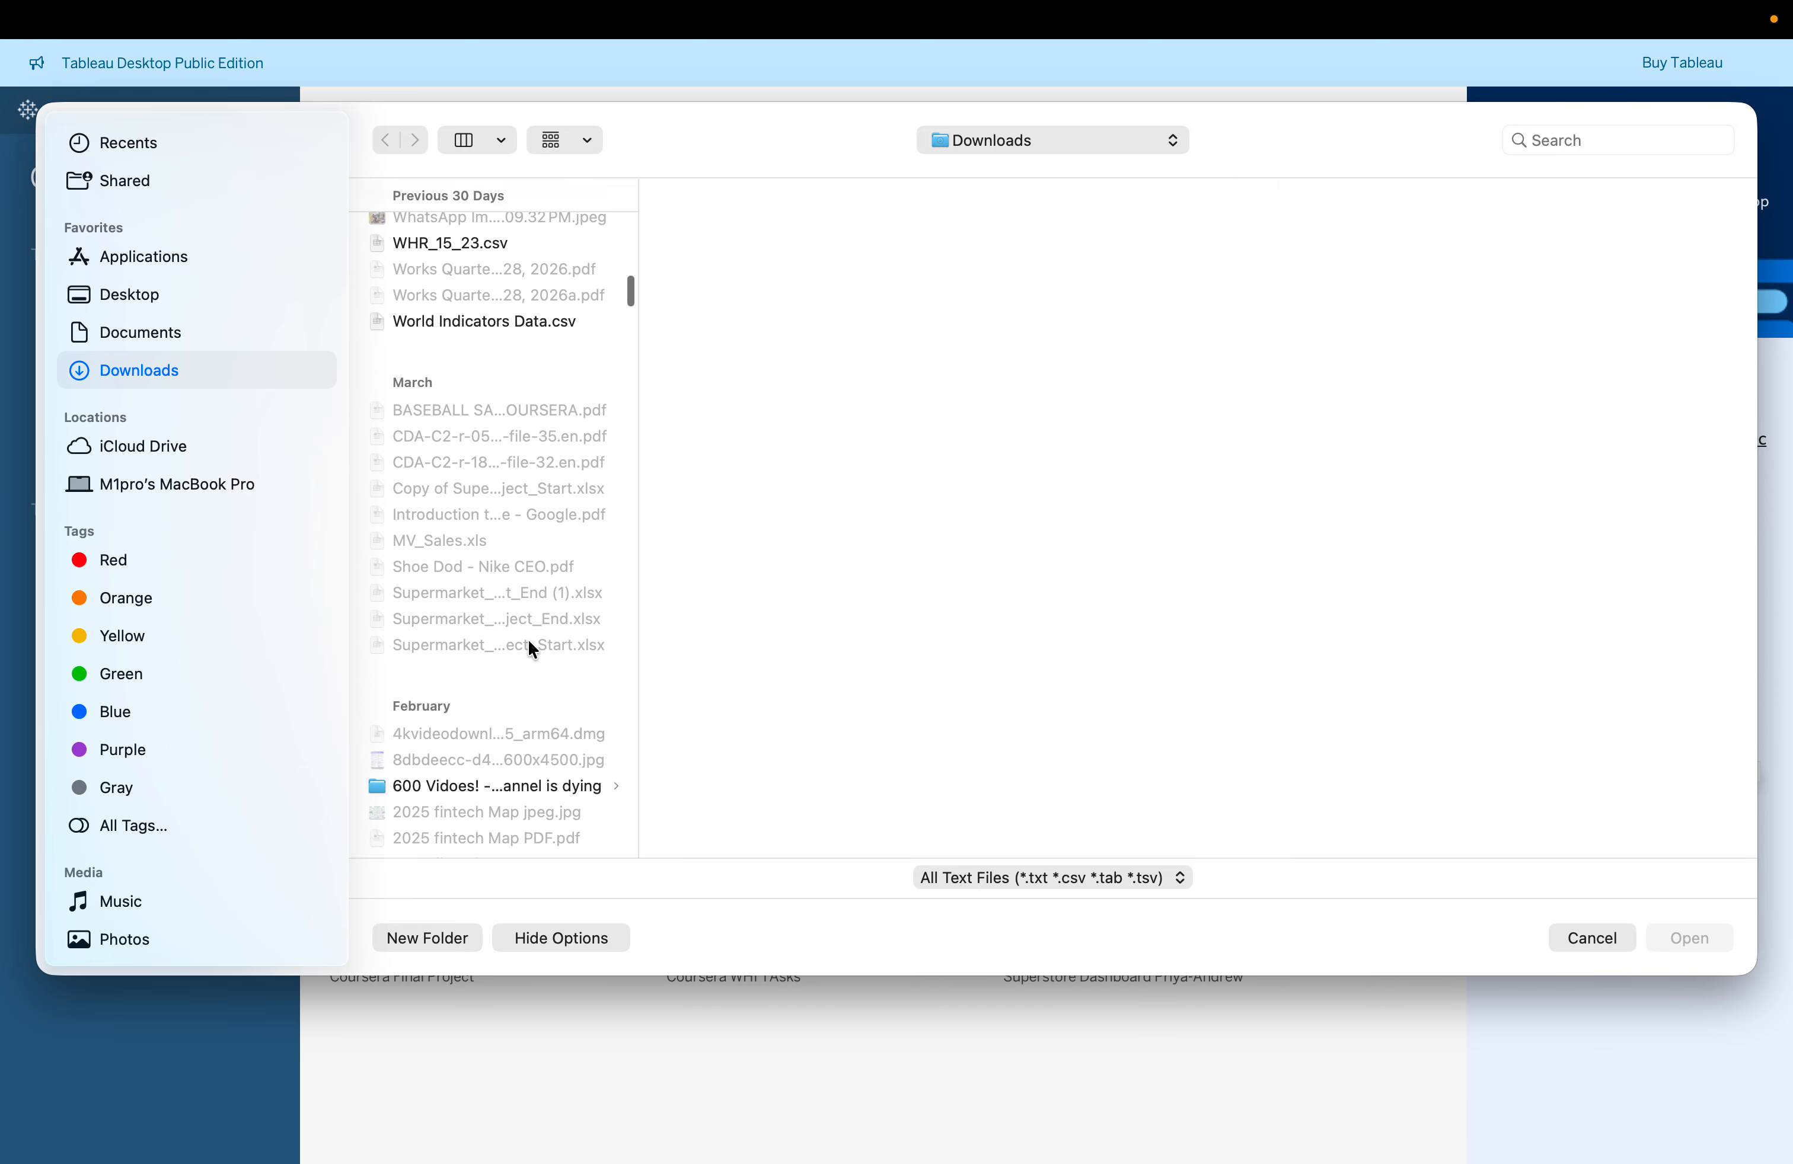
scroll(528, 641, down, 15)
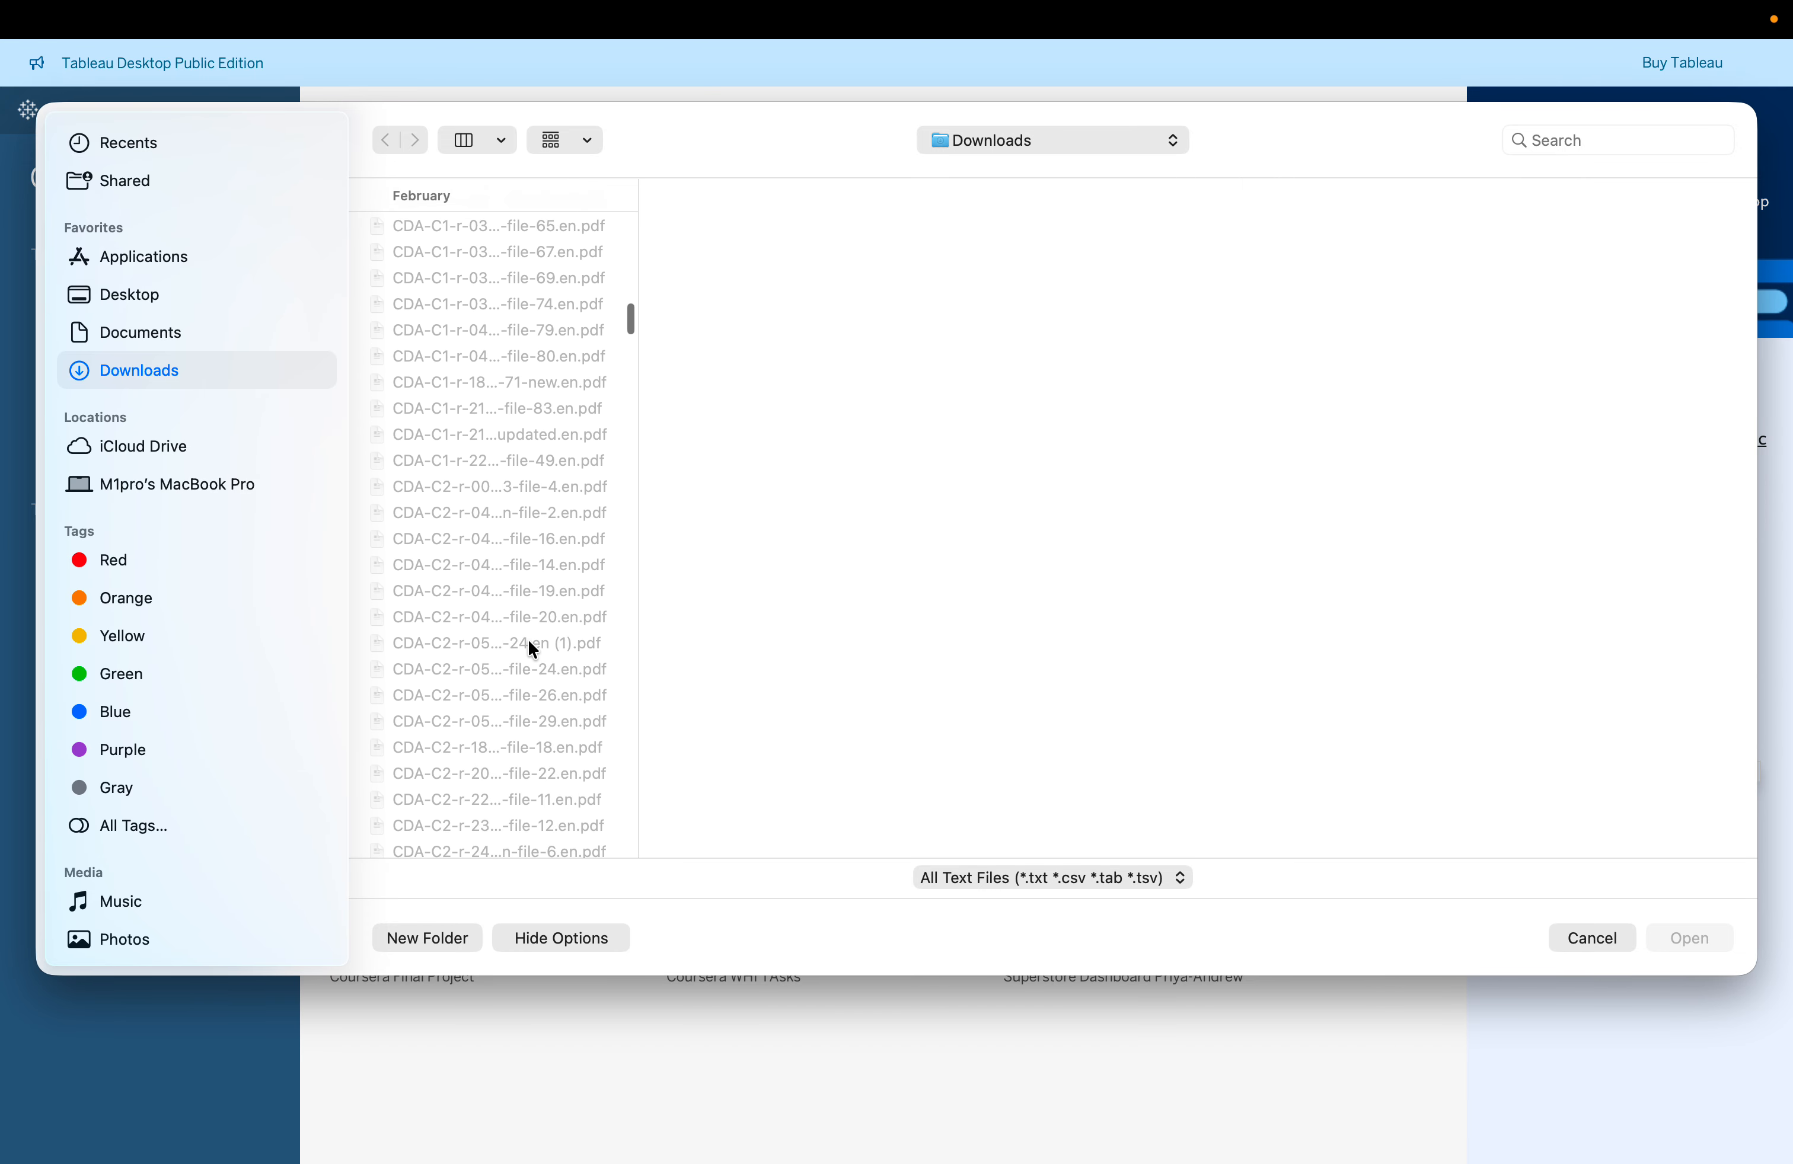
scroll(528, 648, down, 15)
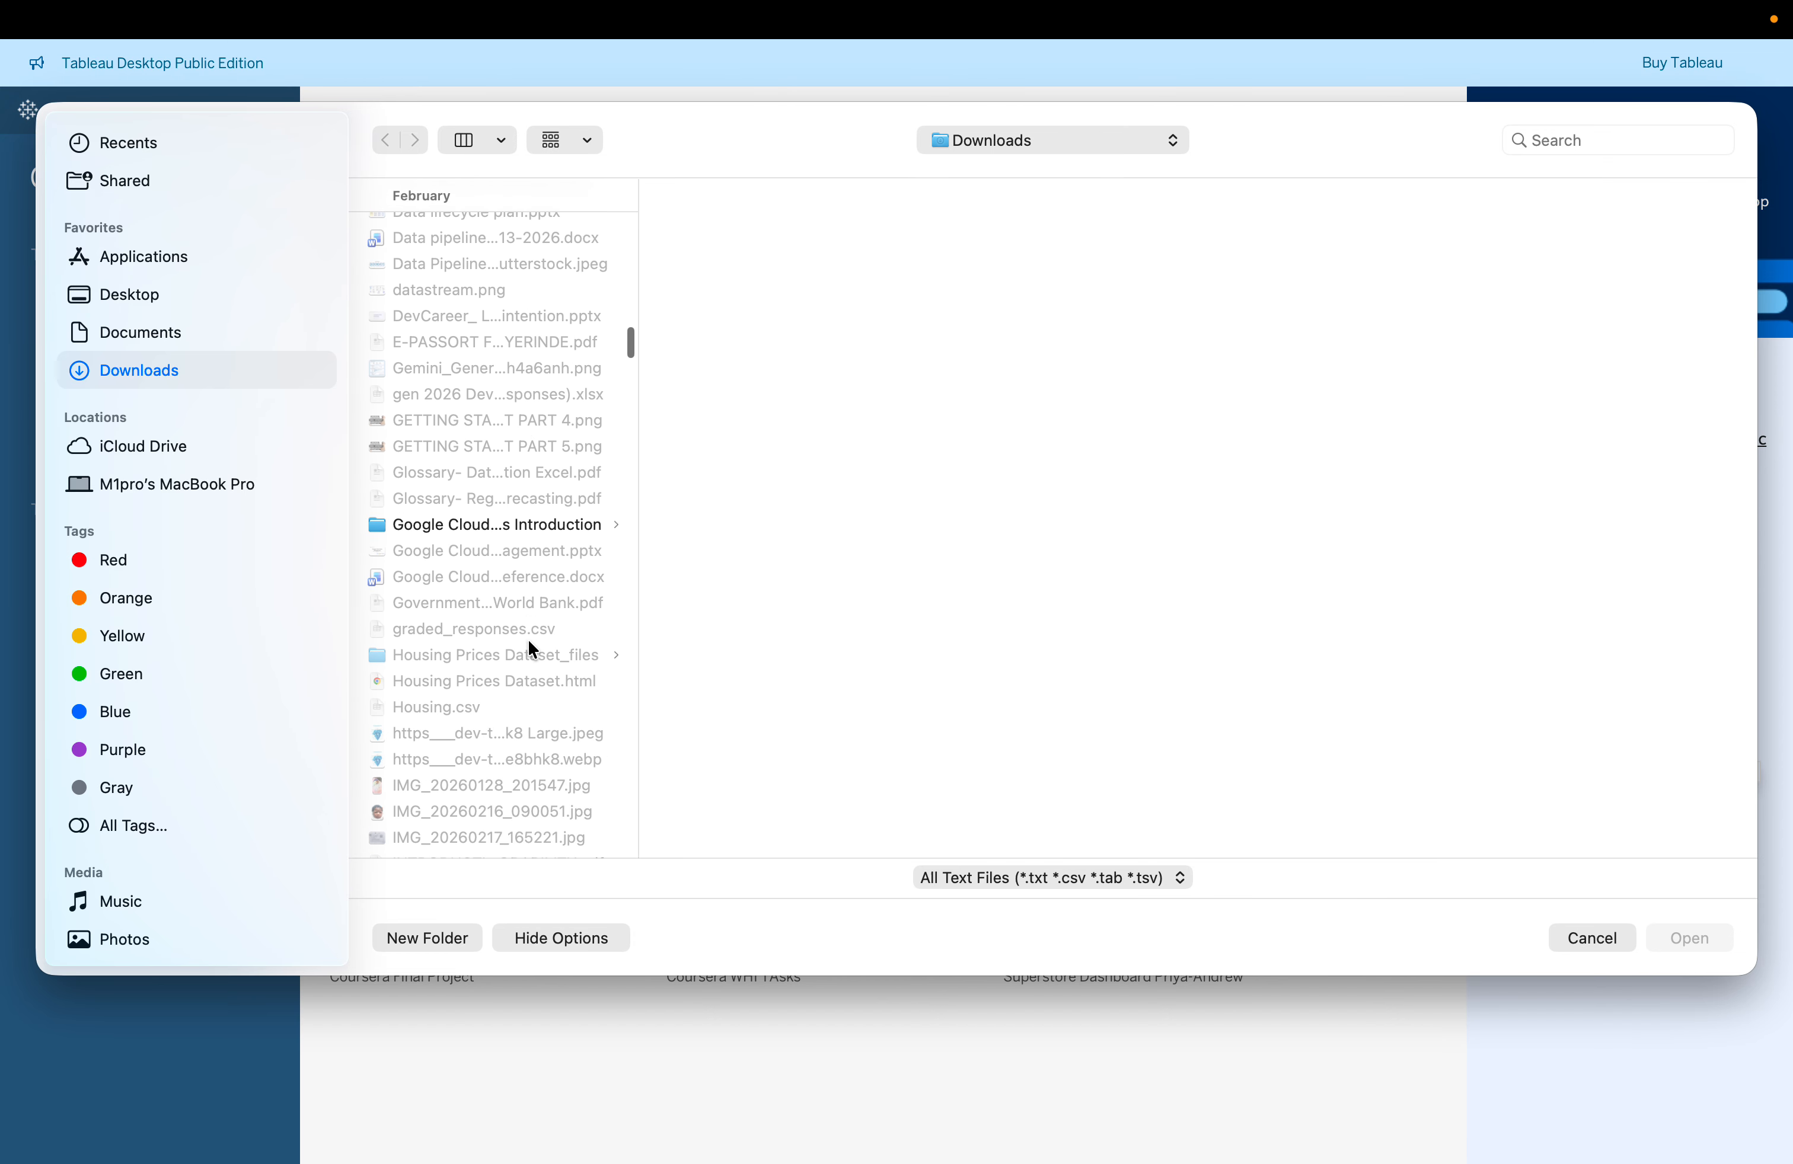
scroll(531, 648, down, 15)
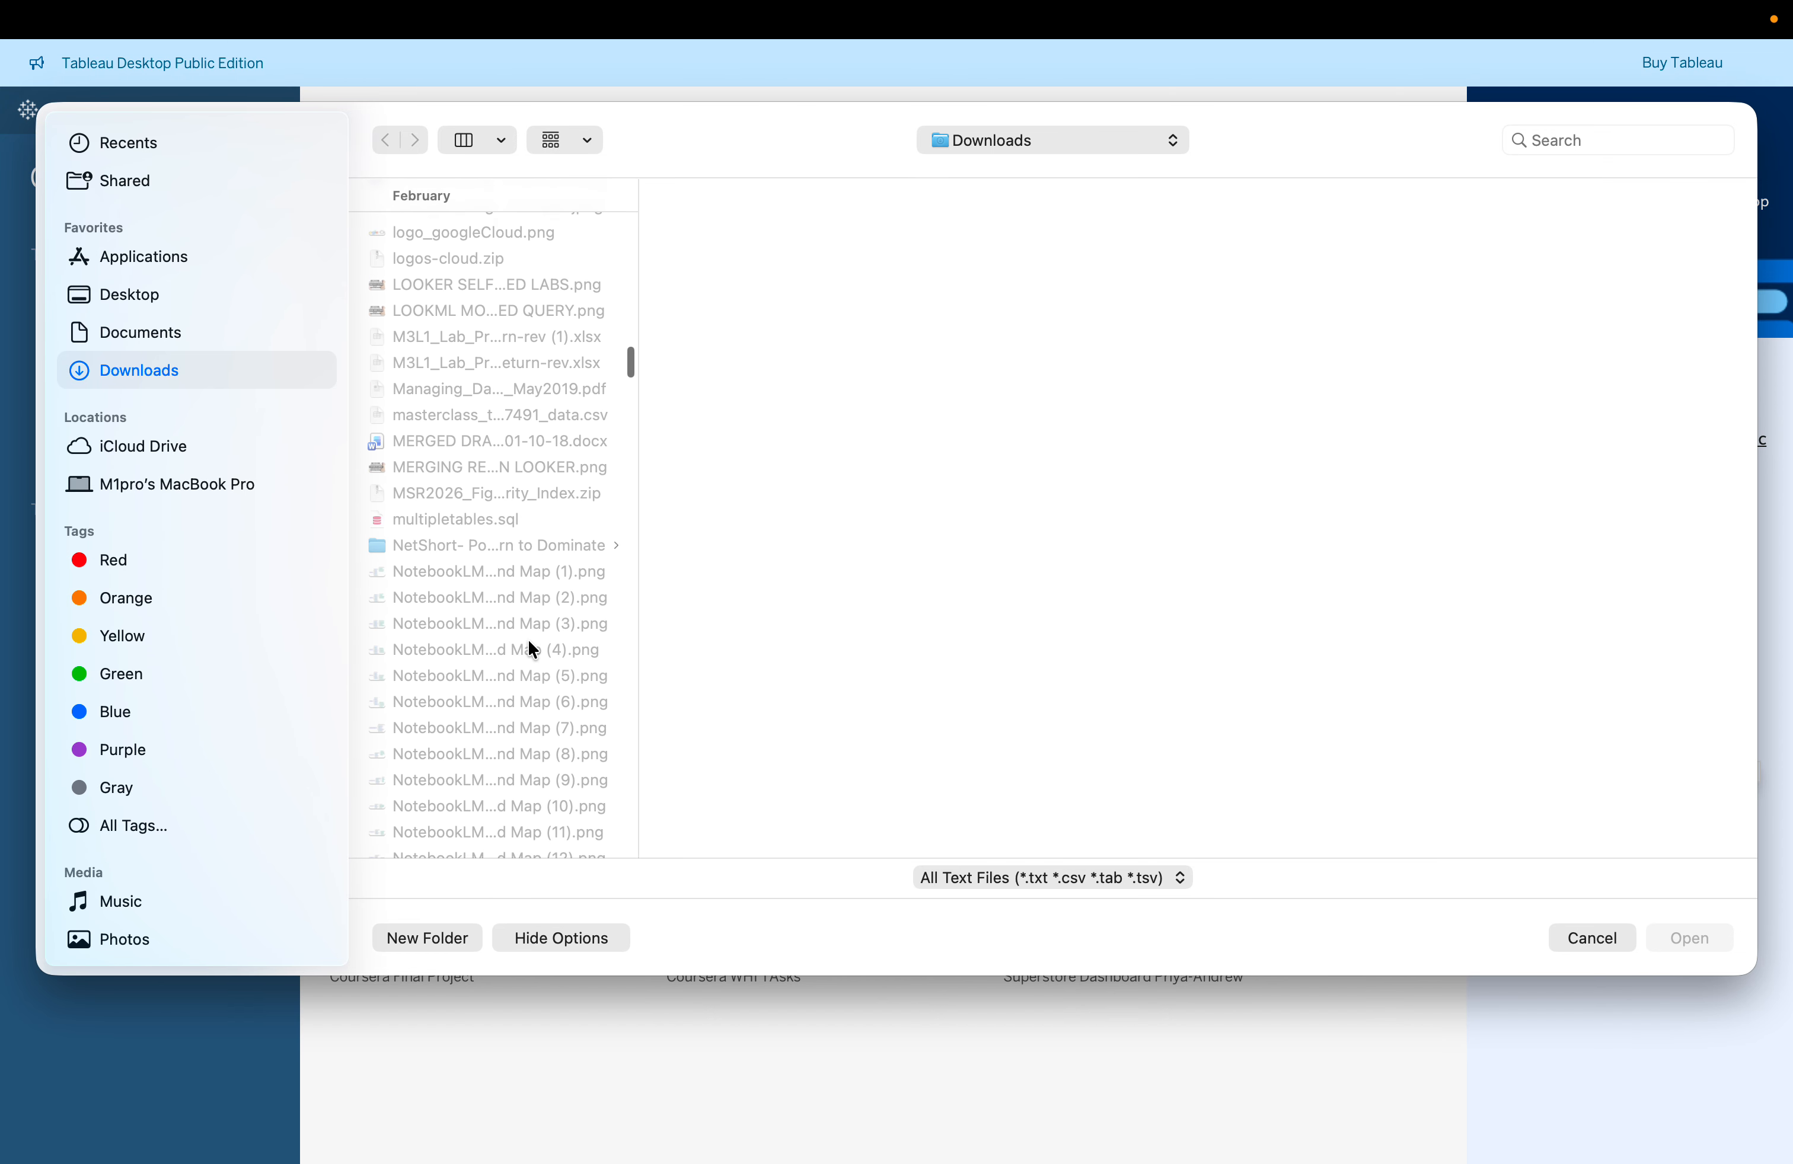
scroll(531, 649, down, 15)
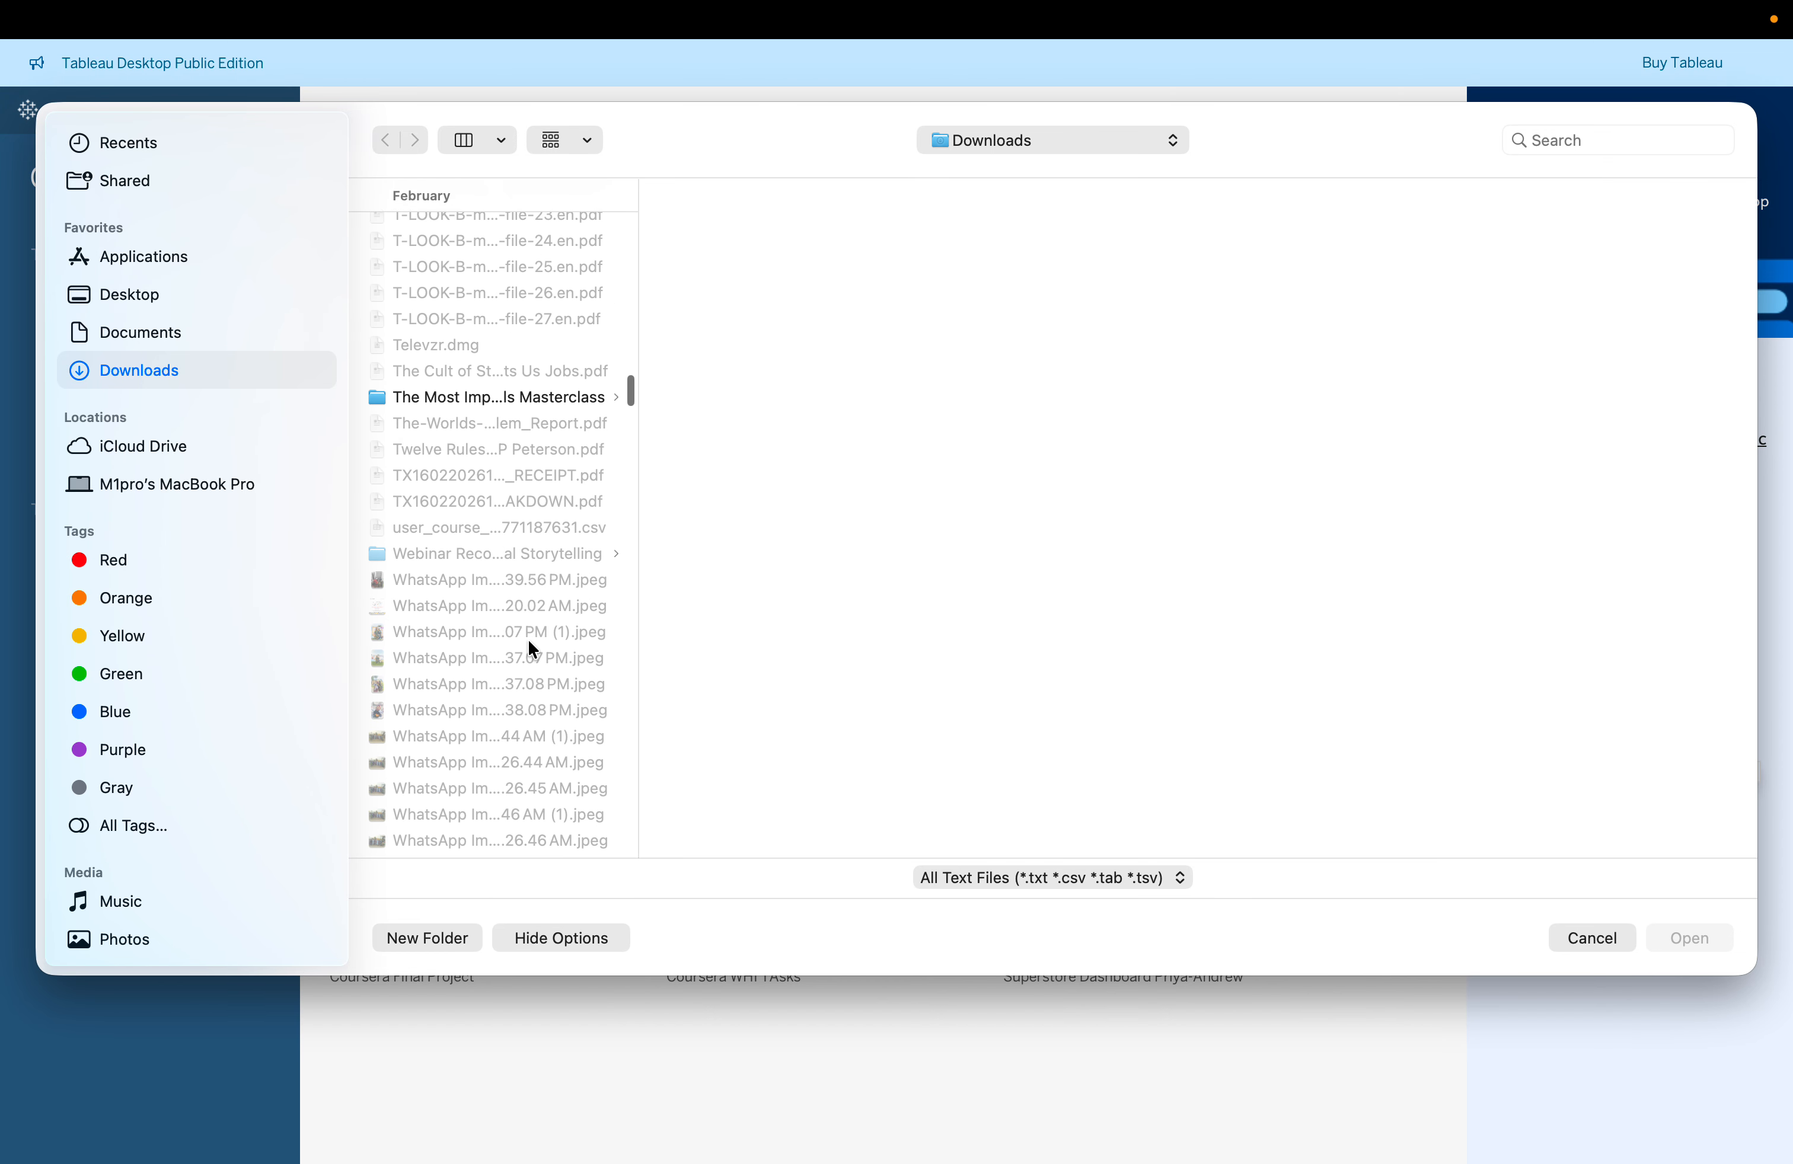
scroll(533, 648, down, 3)
scroll(532, 648, up, 20)
scroll(533, 648, up, 20)
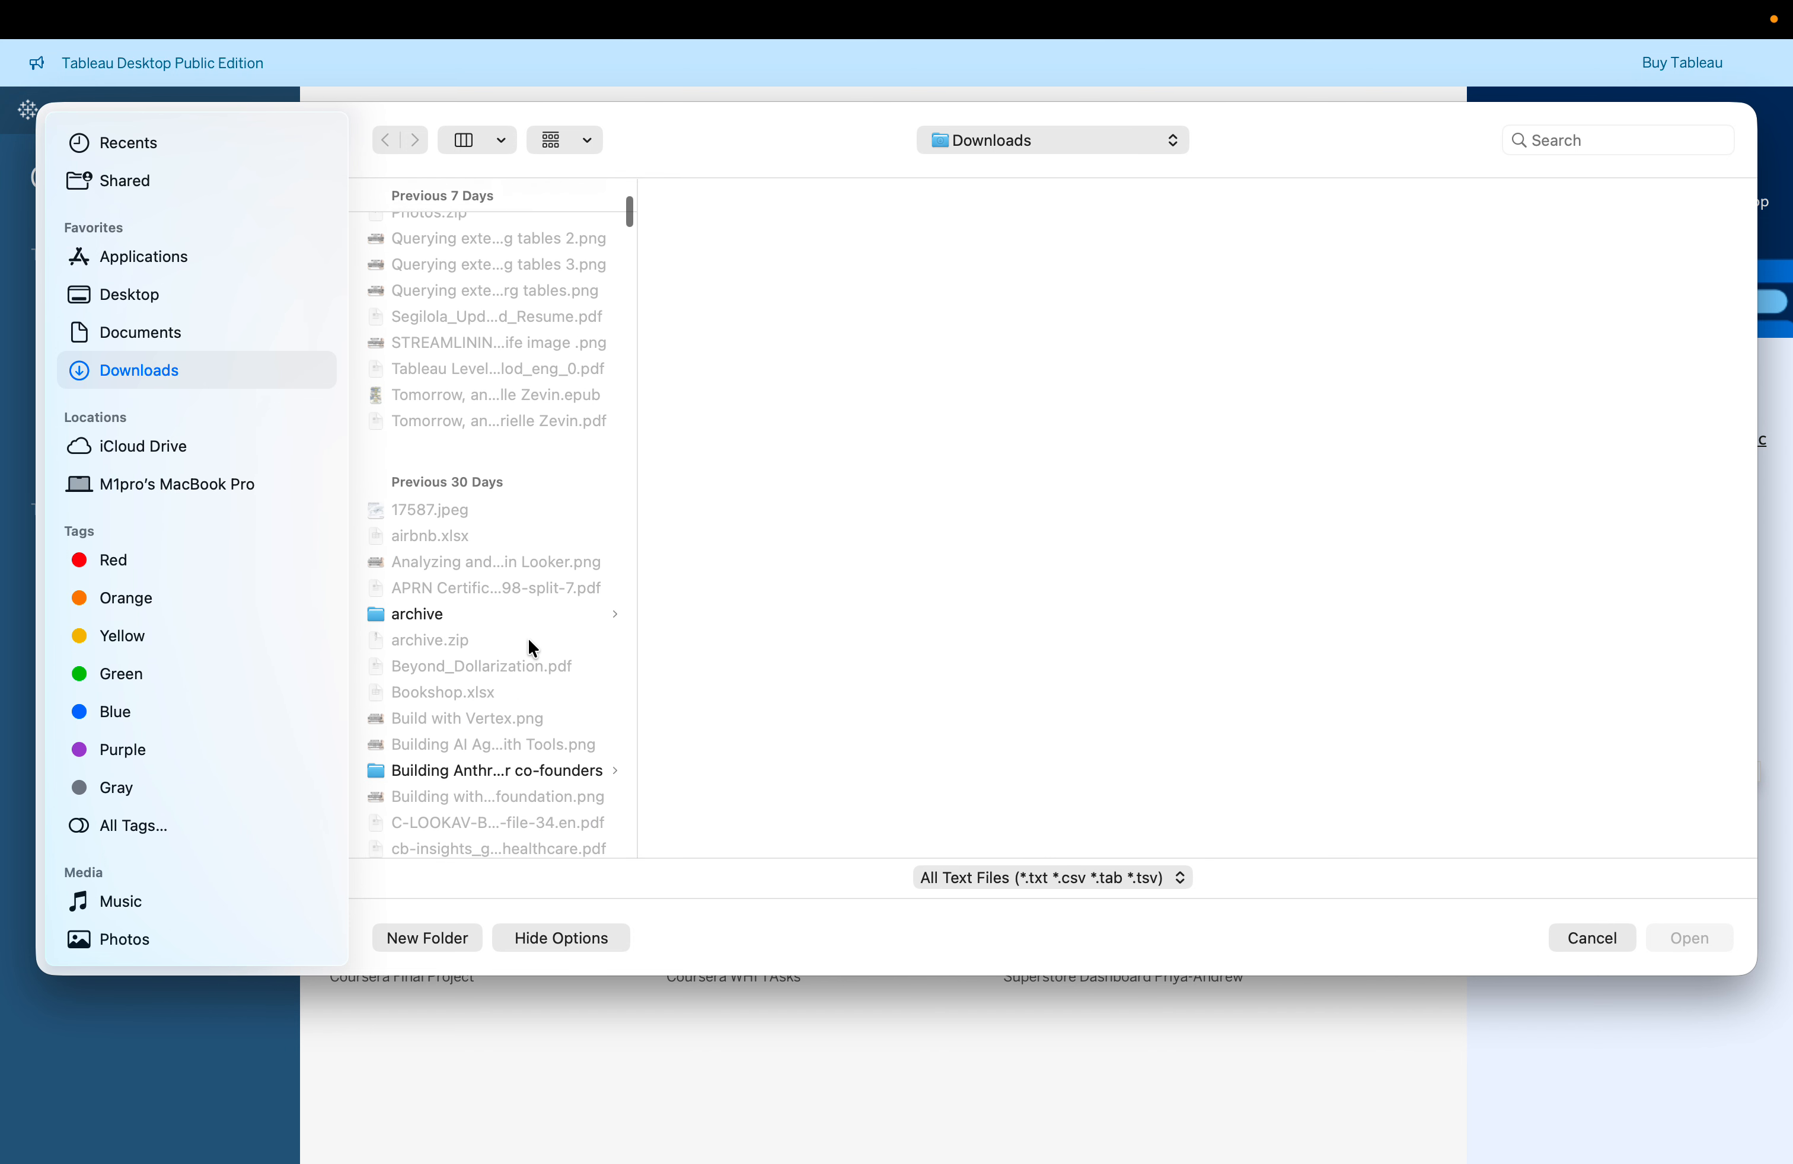
scroll(532, 648, up, 3)
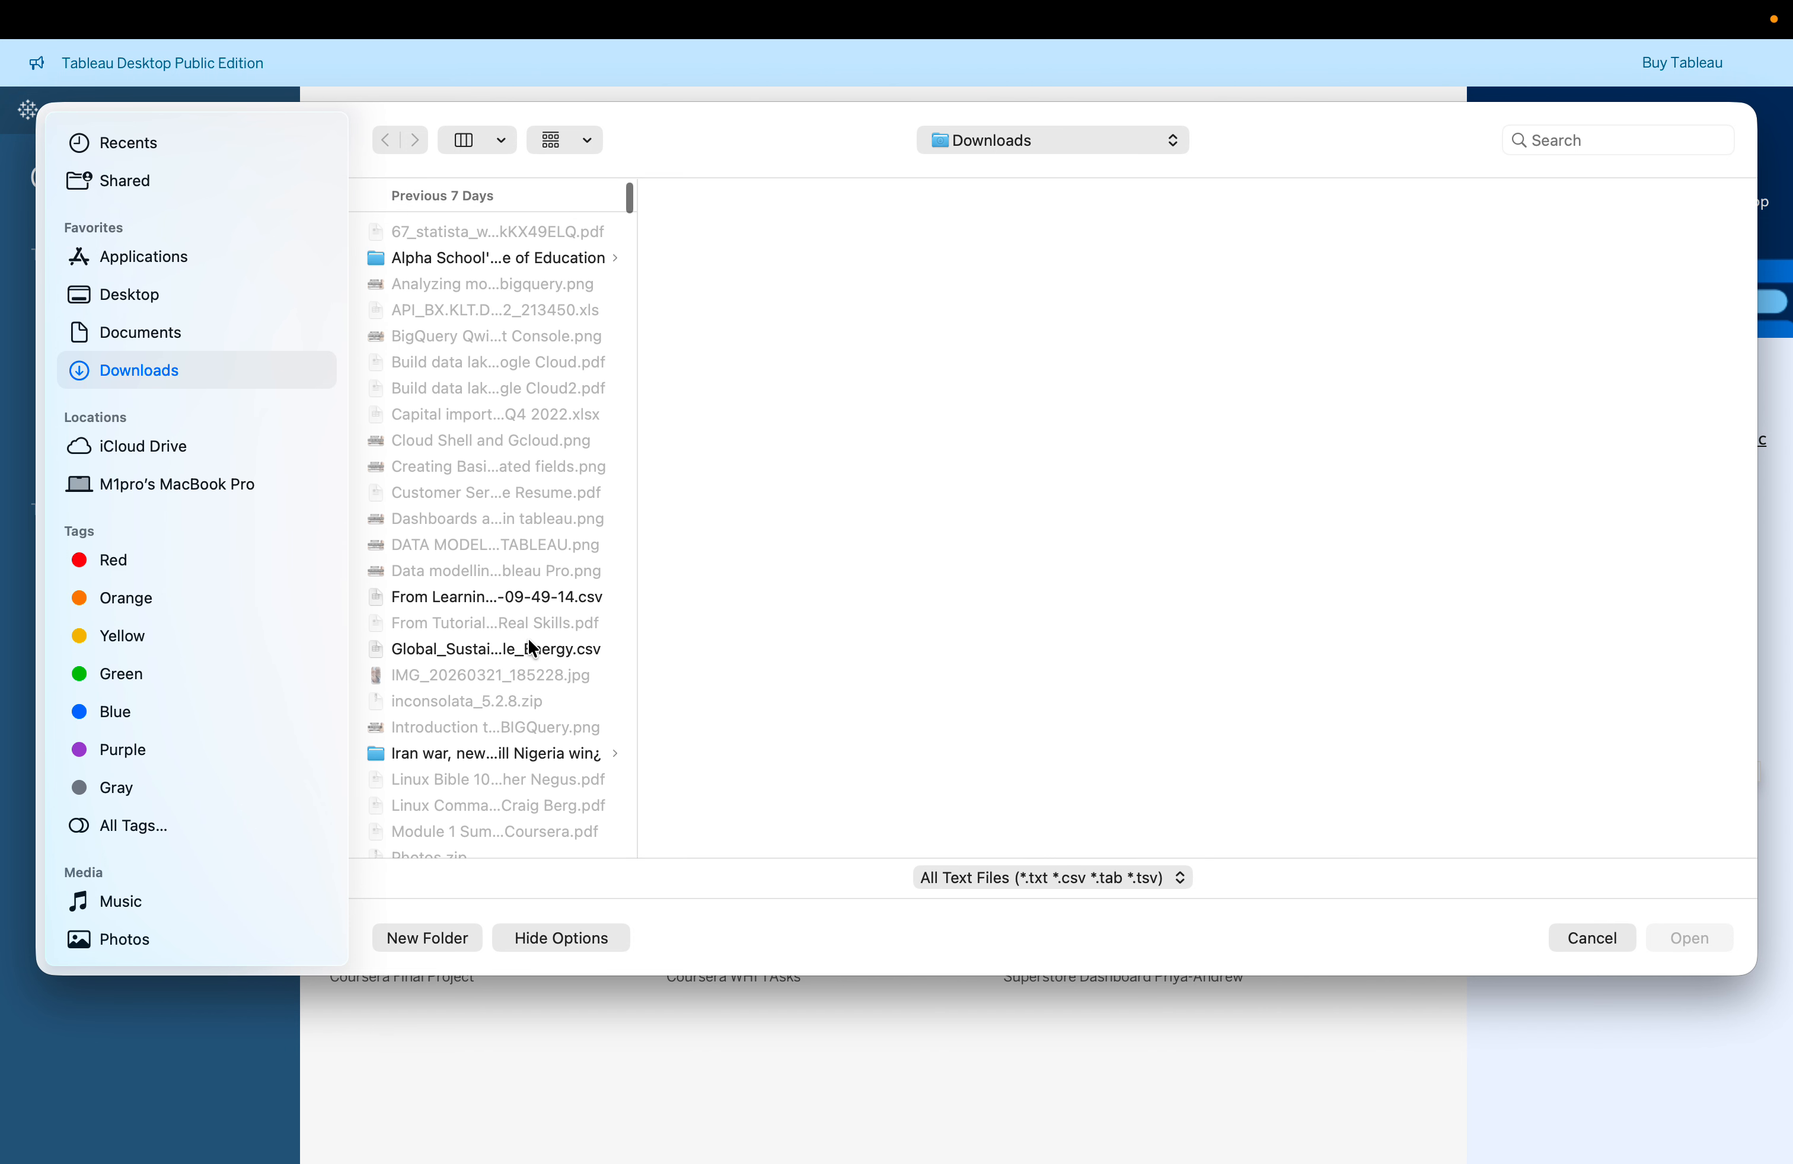
scroll(532, 648, down, 10)
scroll(533, 648, down, 10)
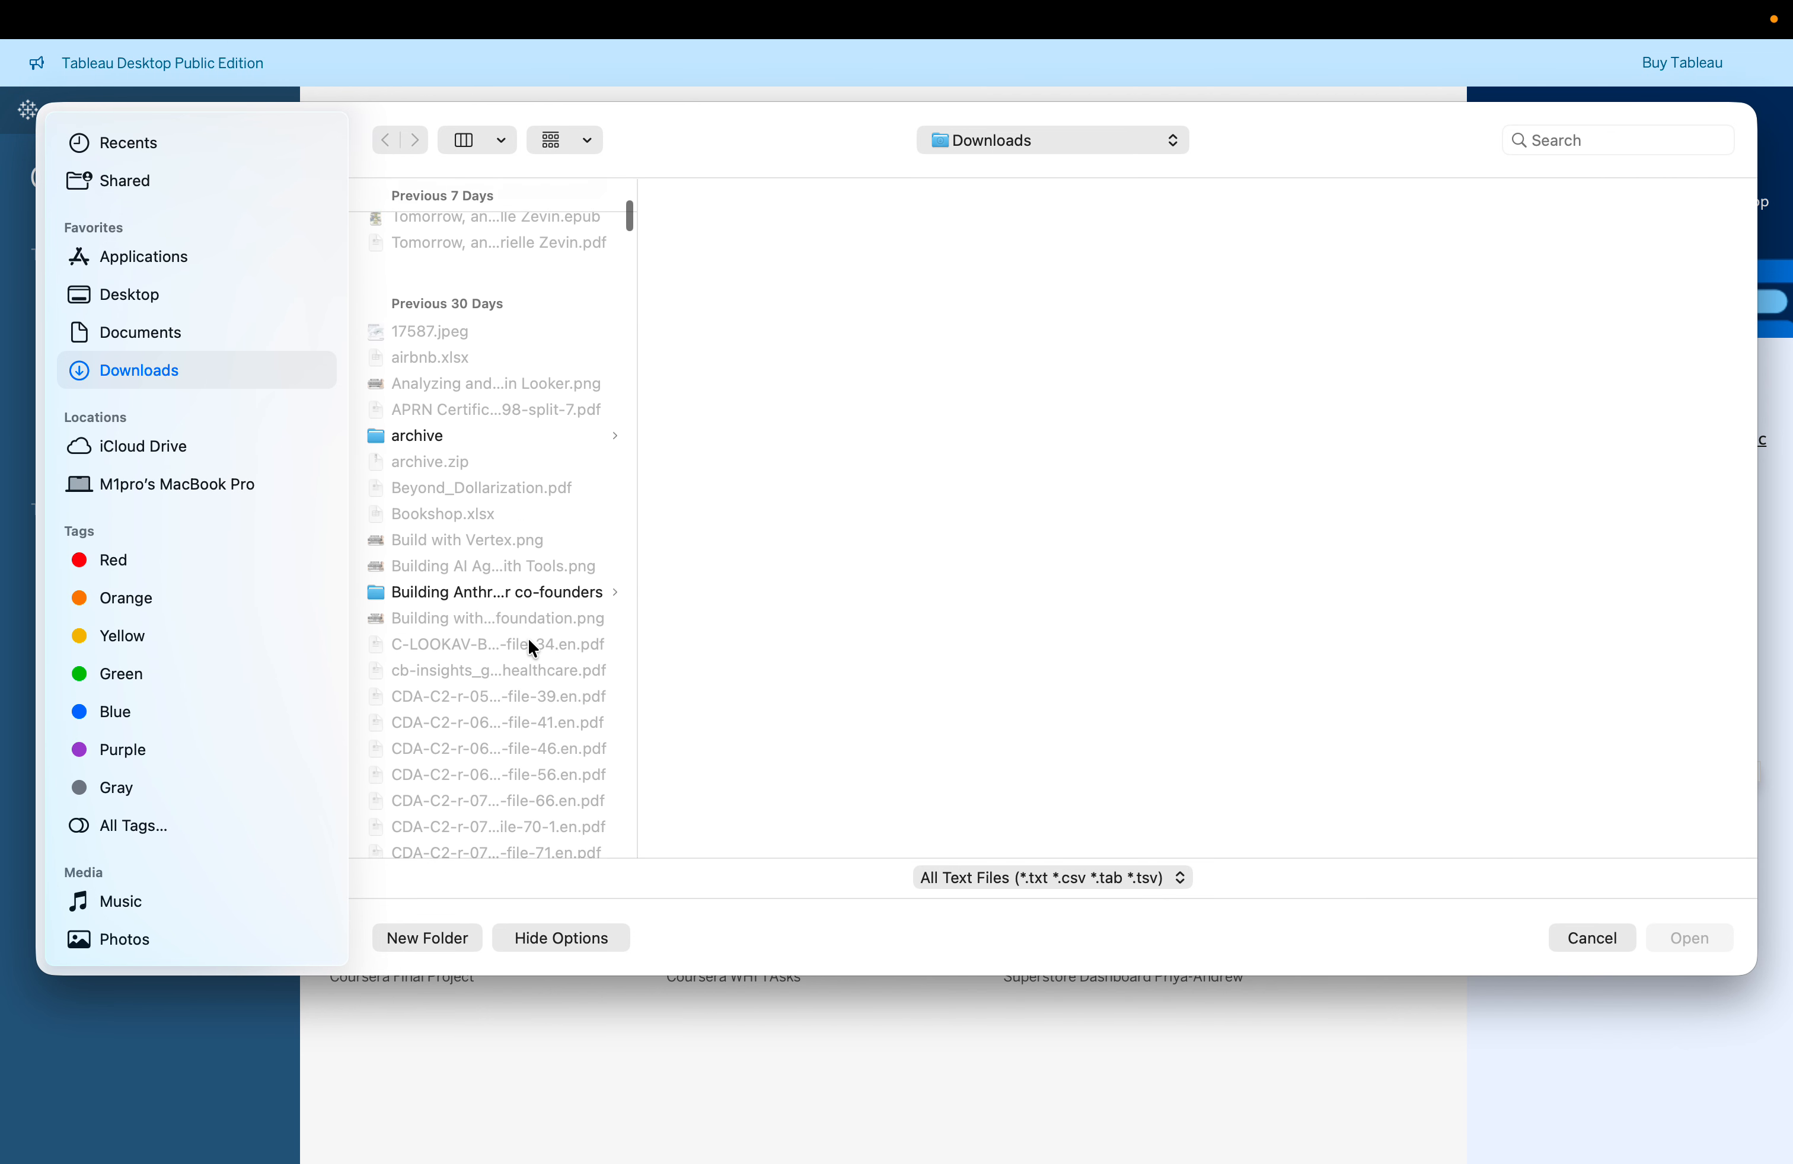
scroll(533, 648, down, 10)
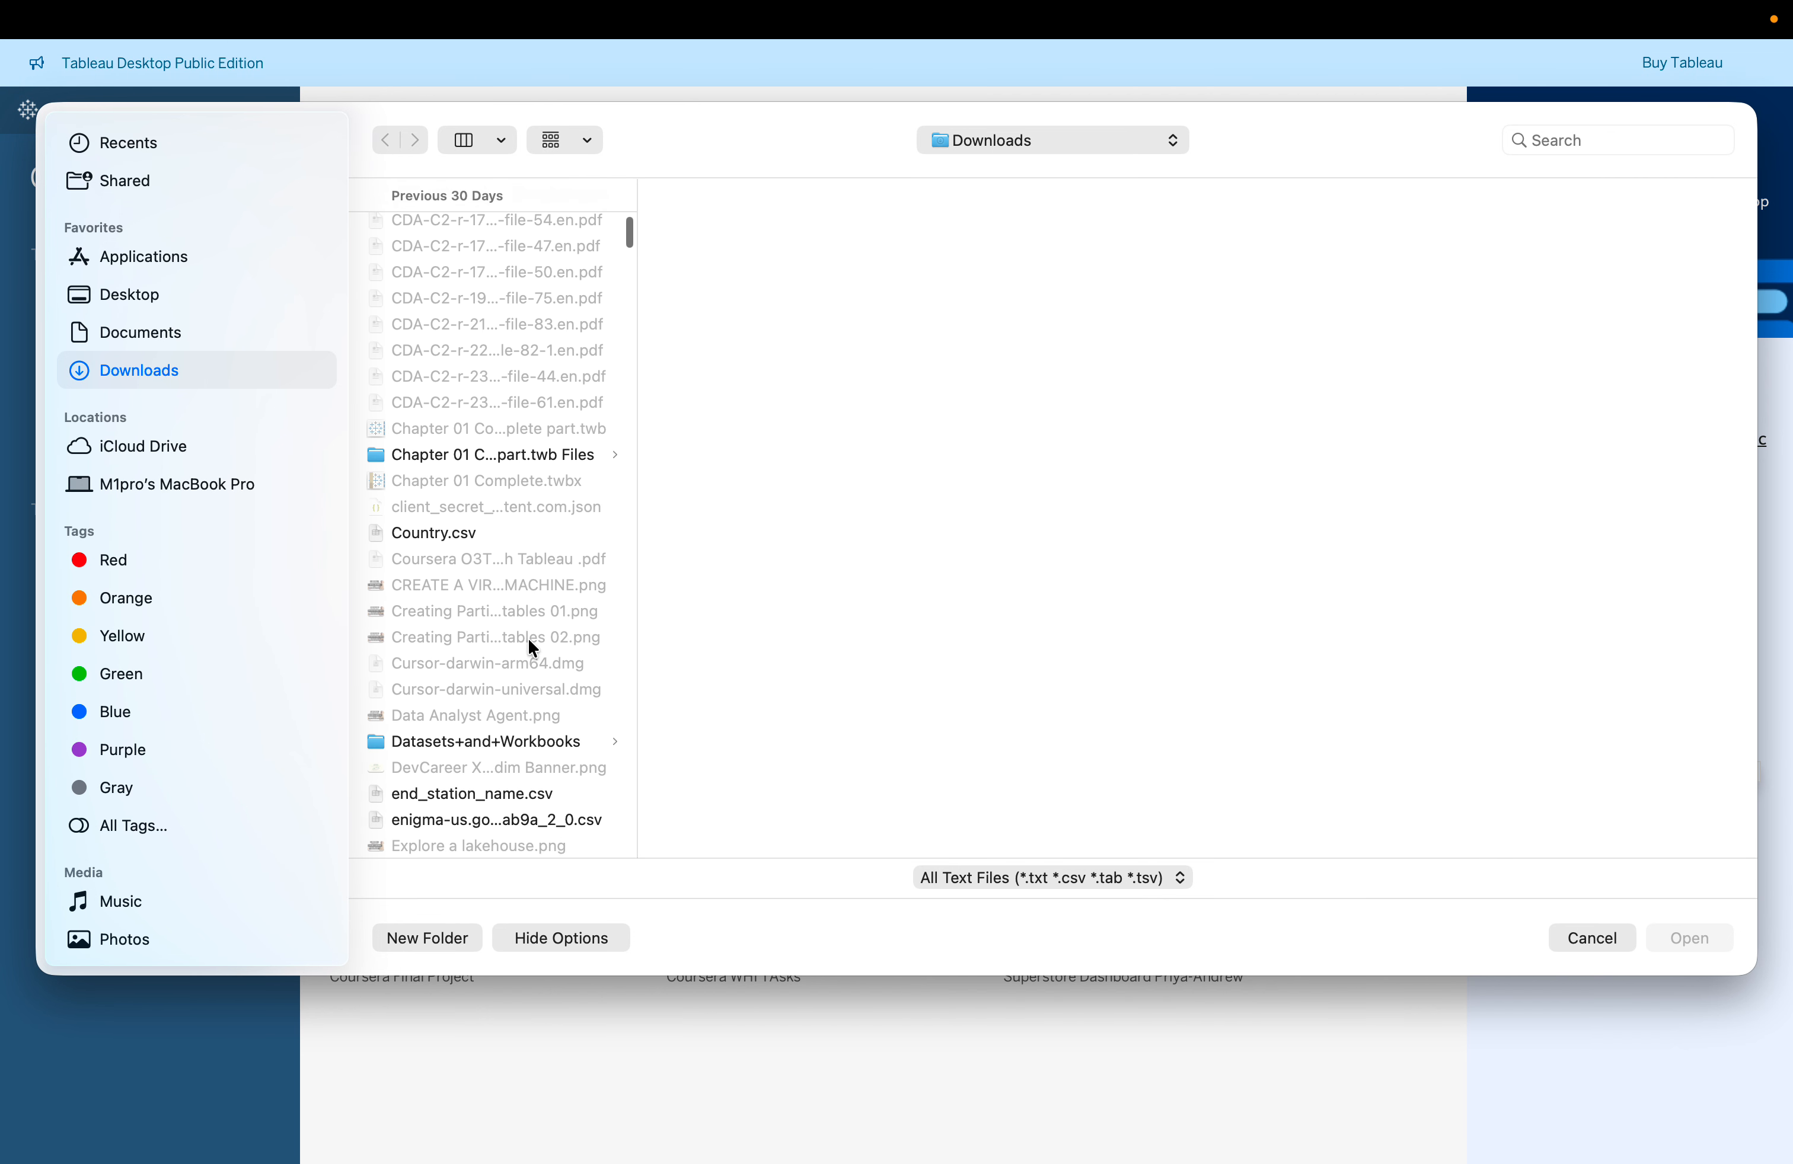
scroll(533, 648, down, 10)
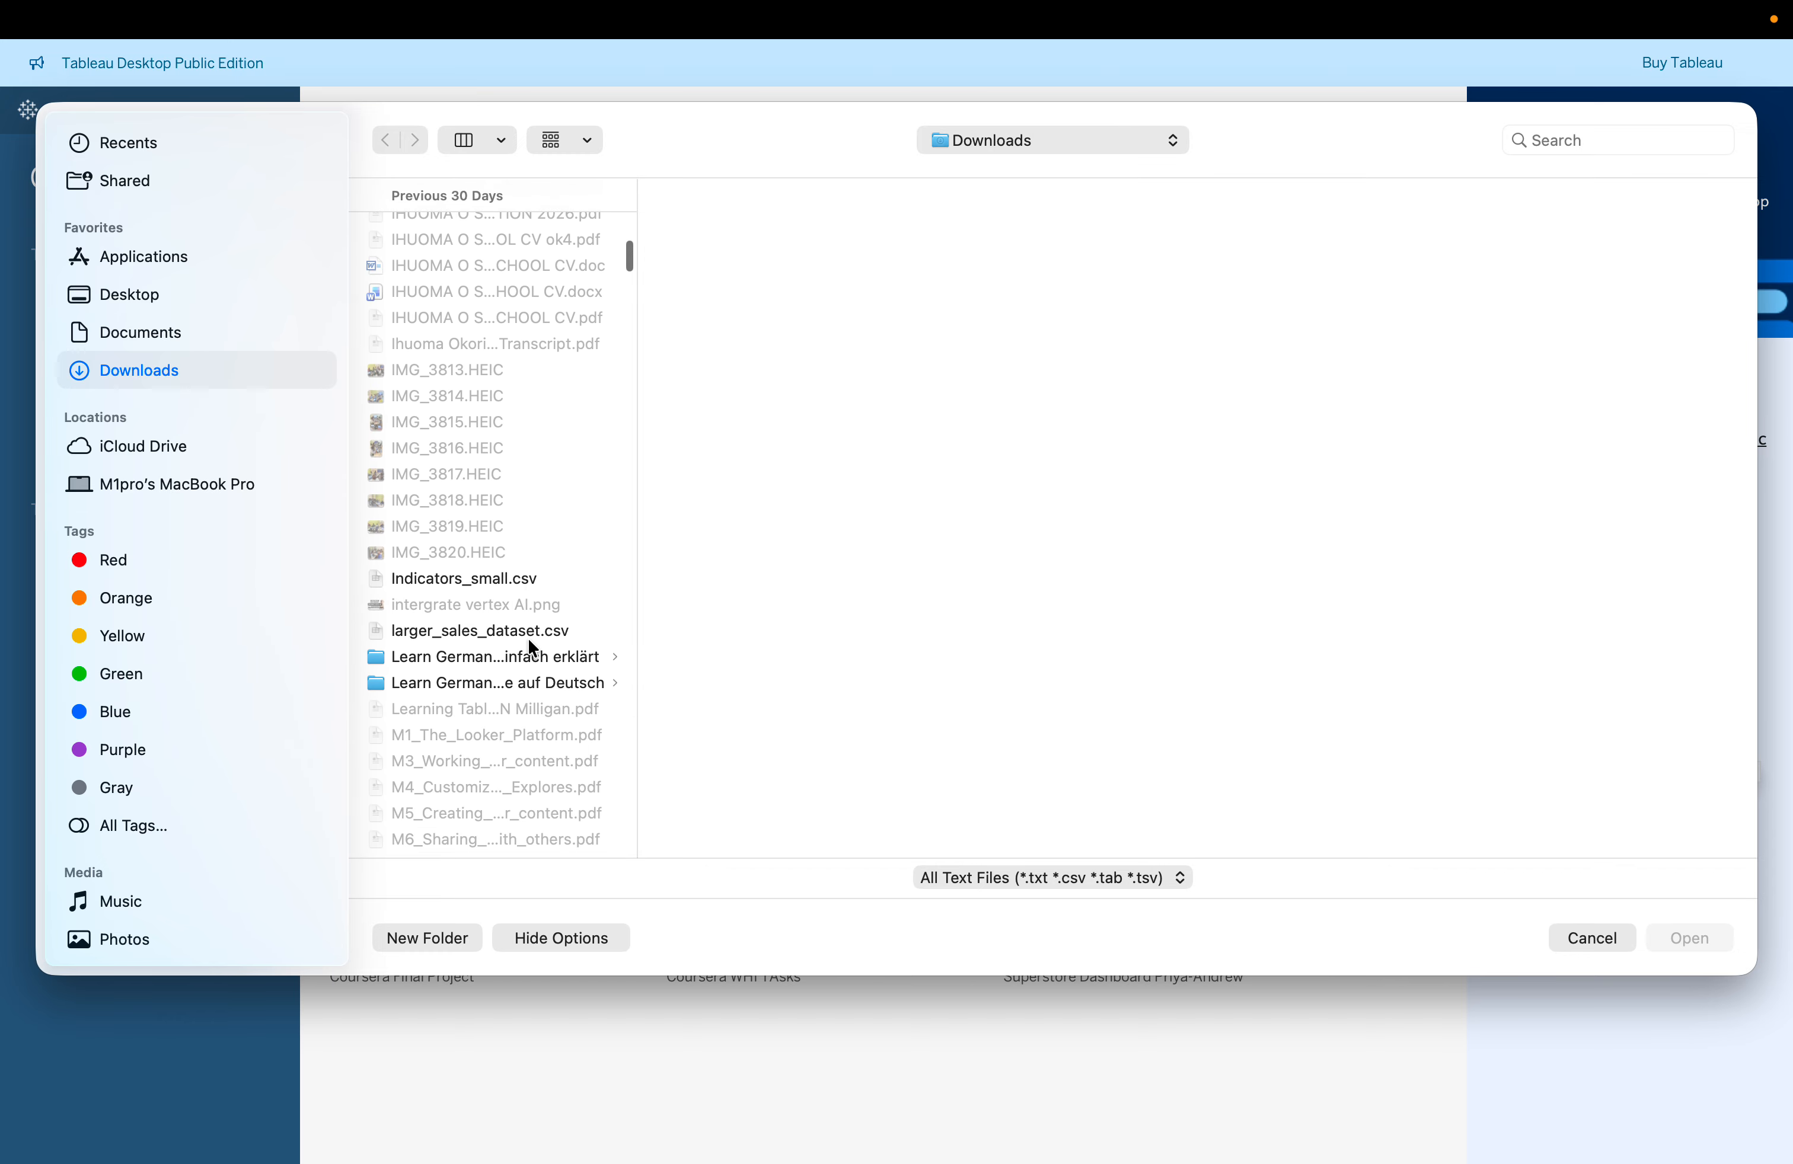
click(484, 630)
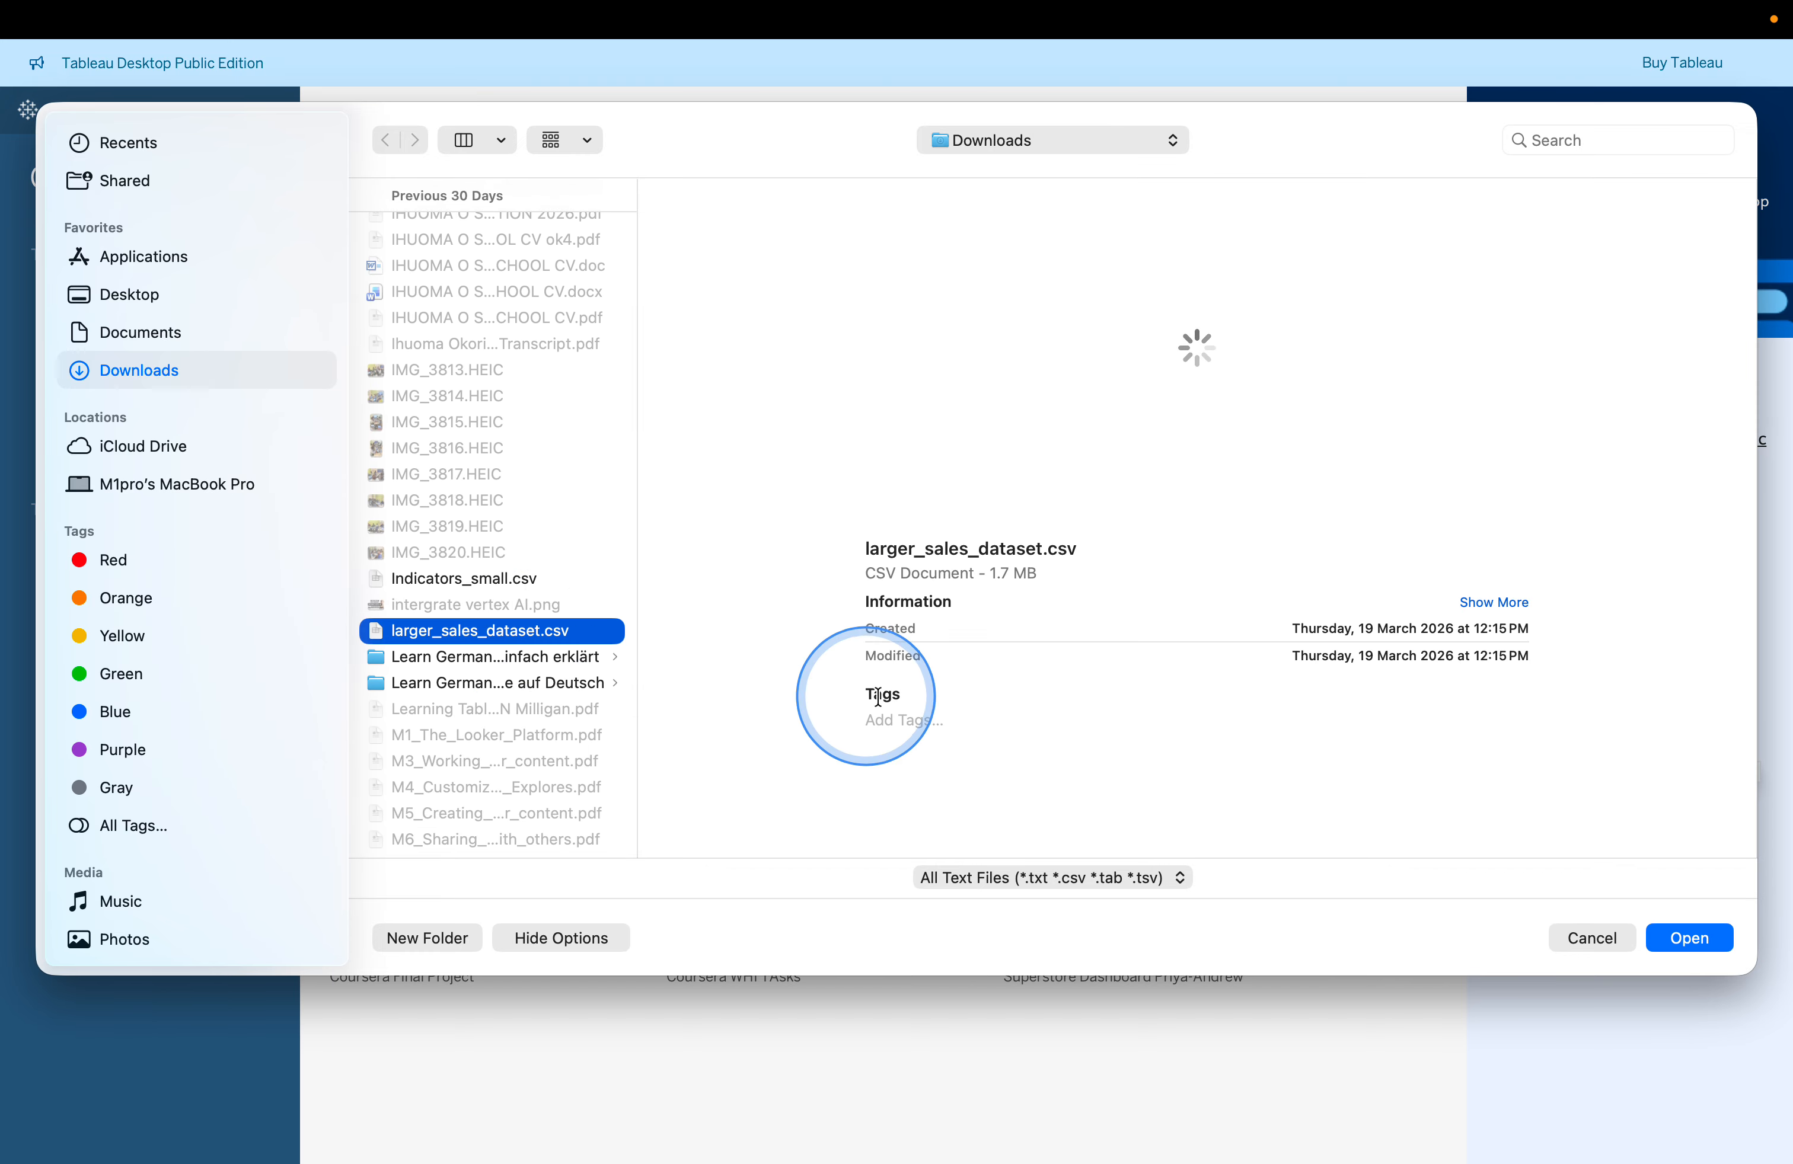
click(1678, 937)
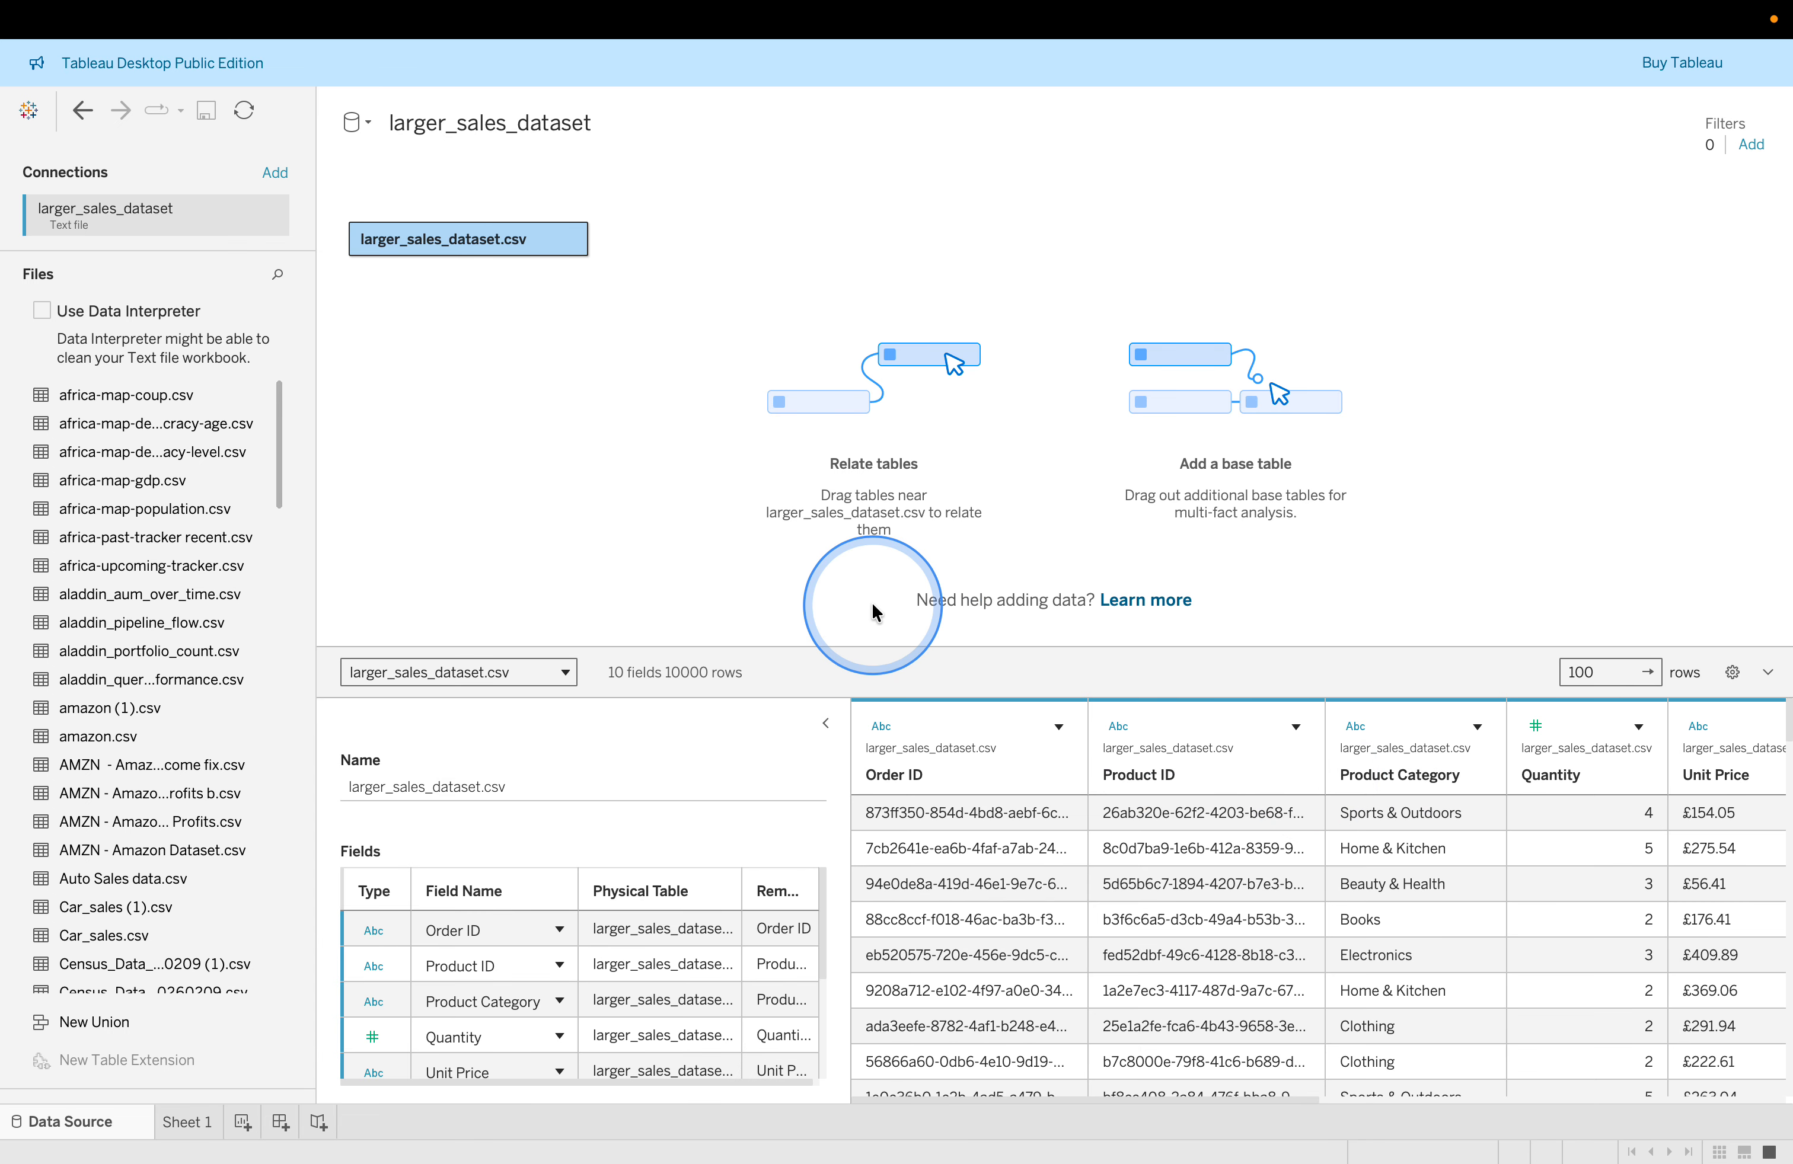
Switch to the browser and read lab steps 17 and 18 on viewing the columns and the field and row counts.
key(ctrl+Left)
scroll(1084, 673, down, 7)
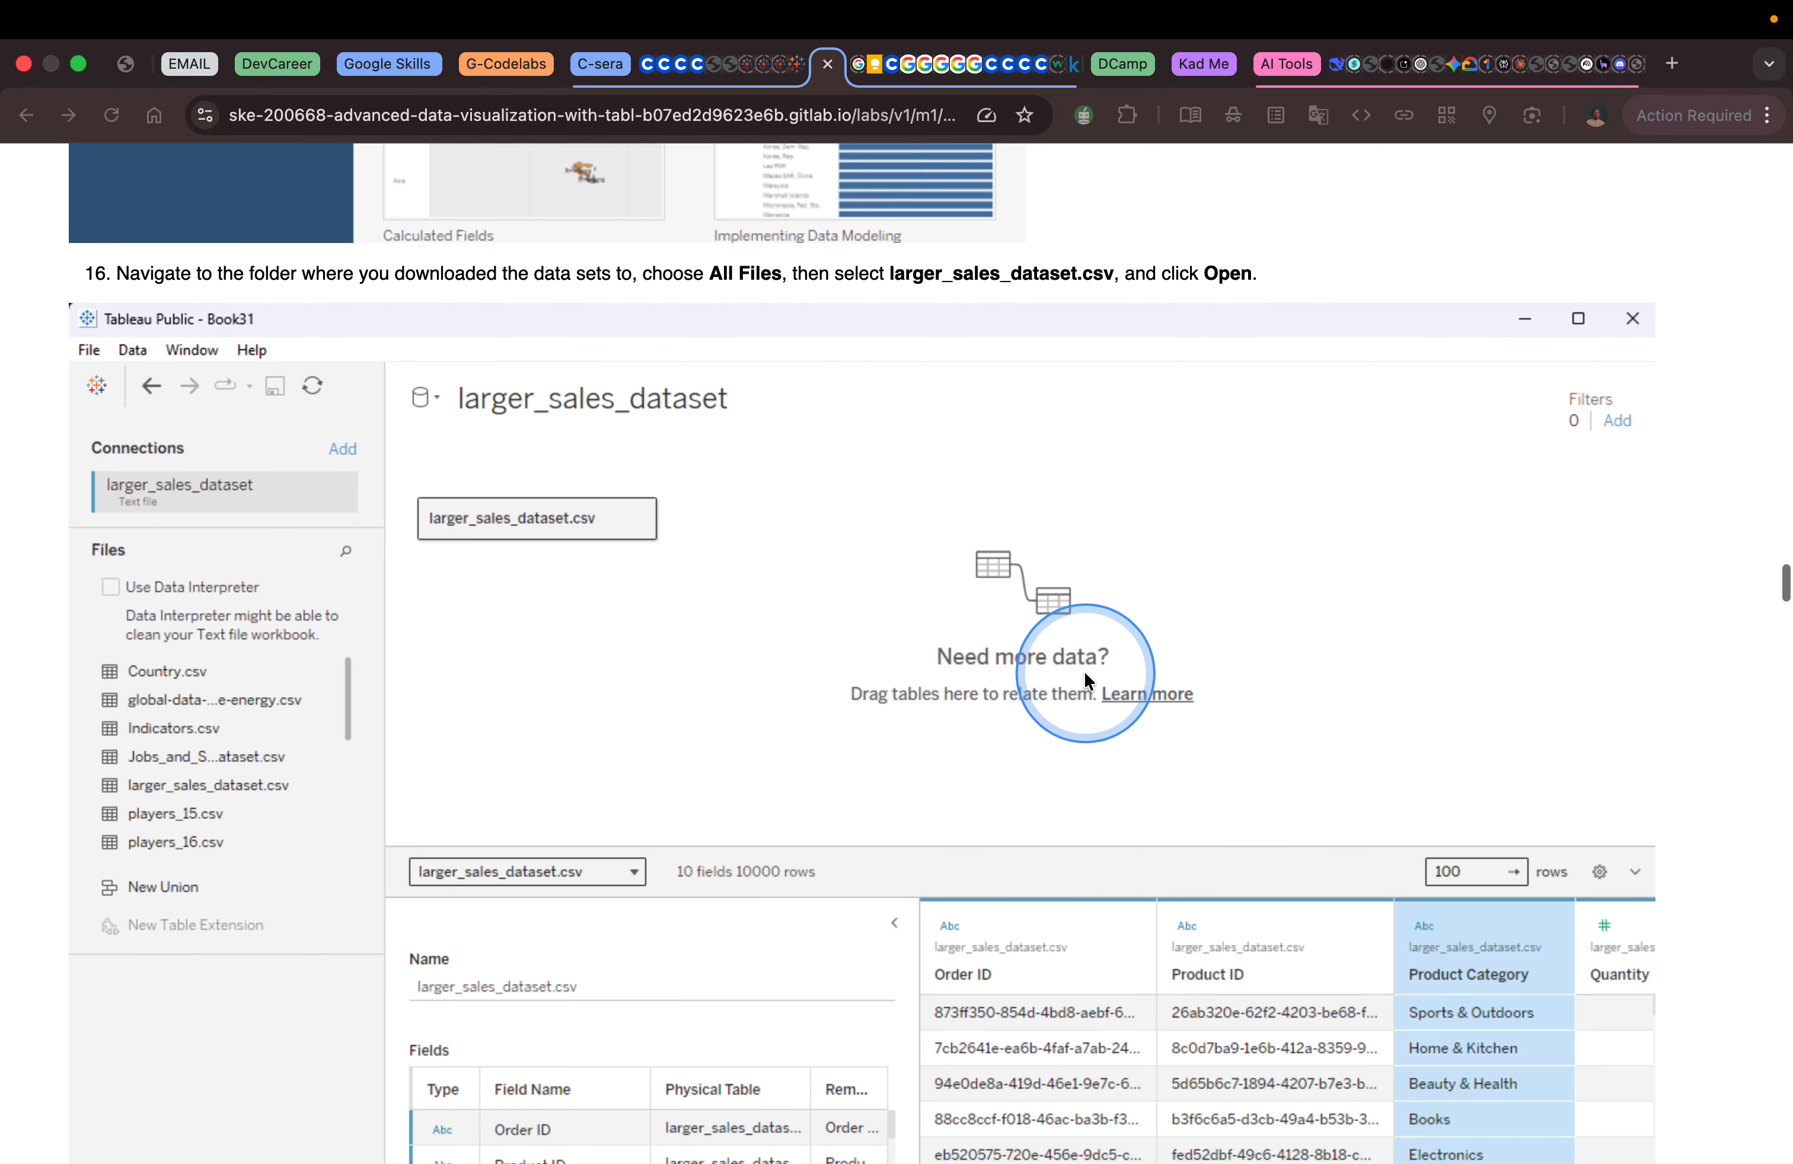
scroll(1086, 677, down, 6)
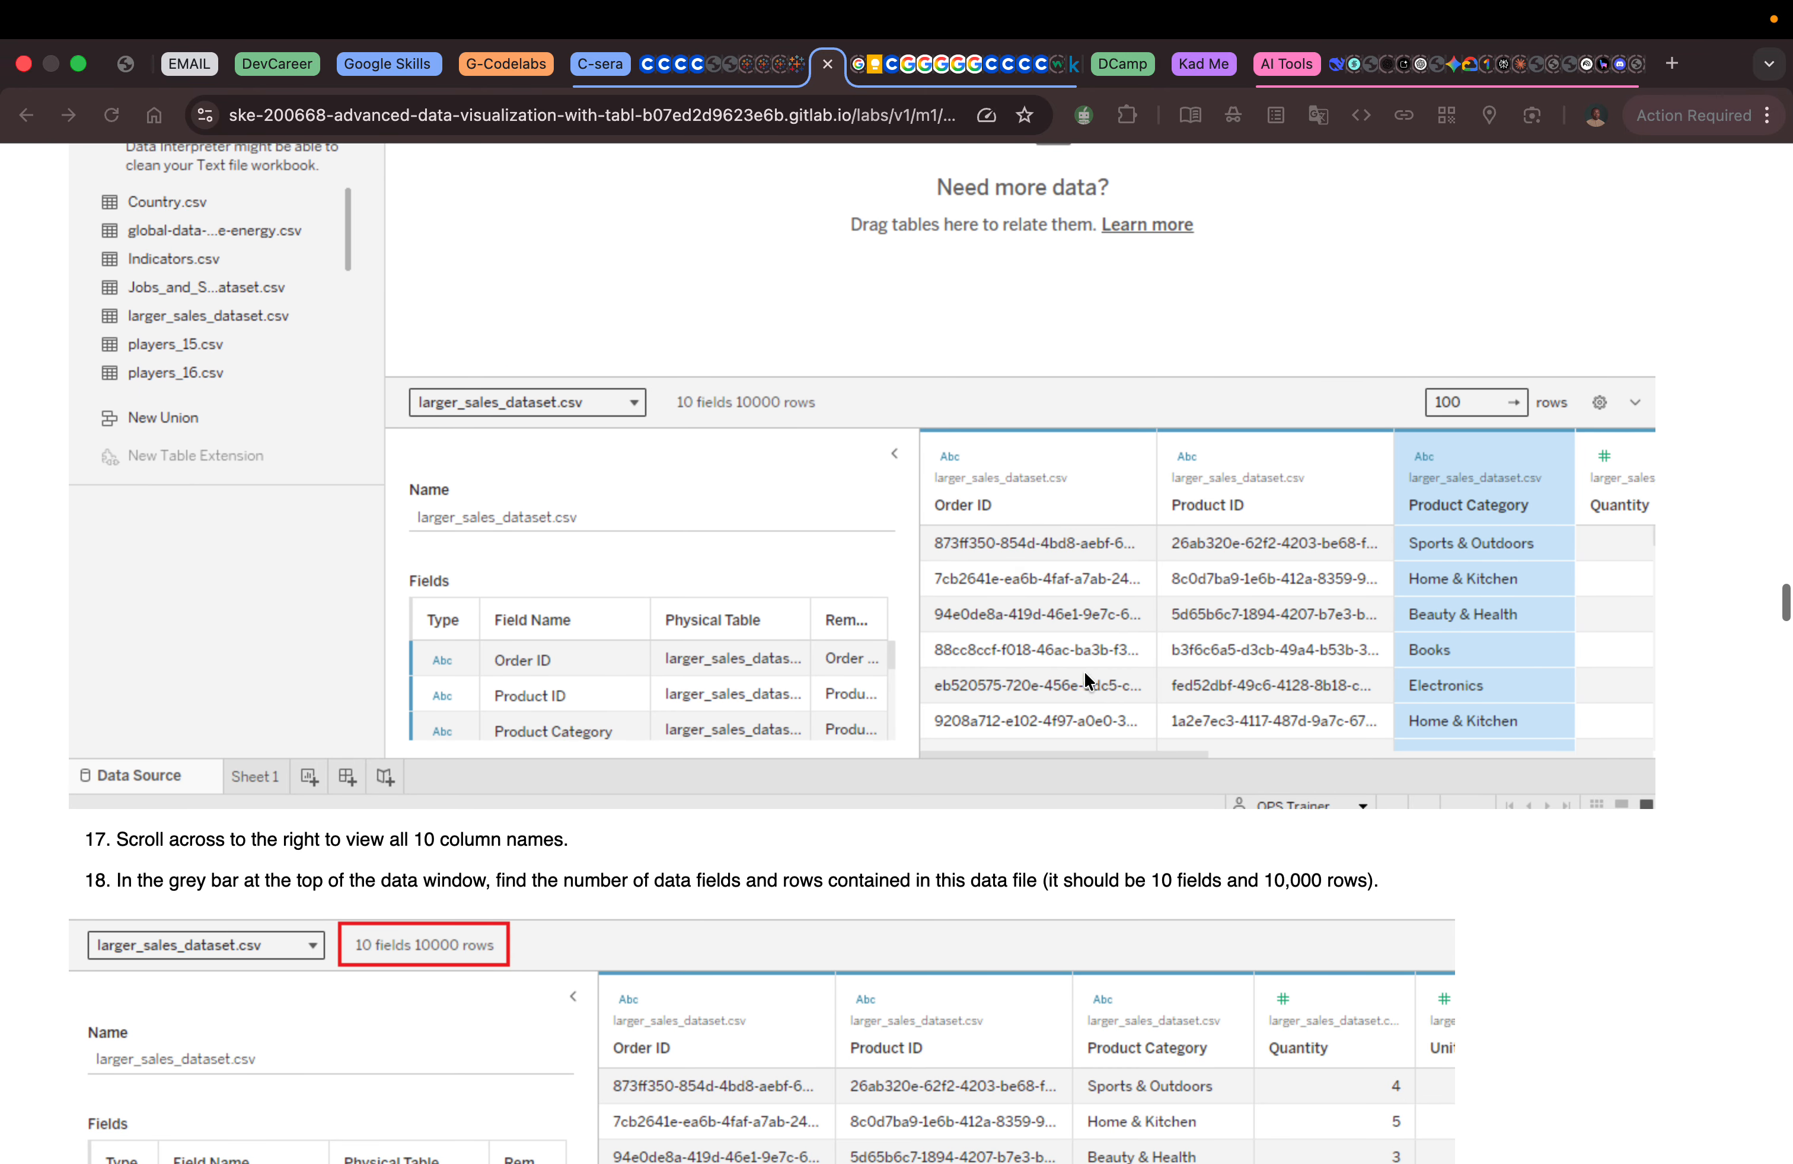
scroll(1082, 670, down, 1)
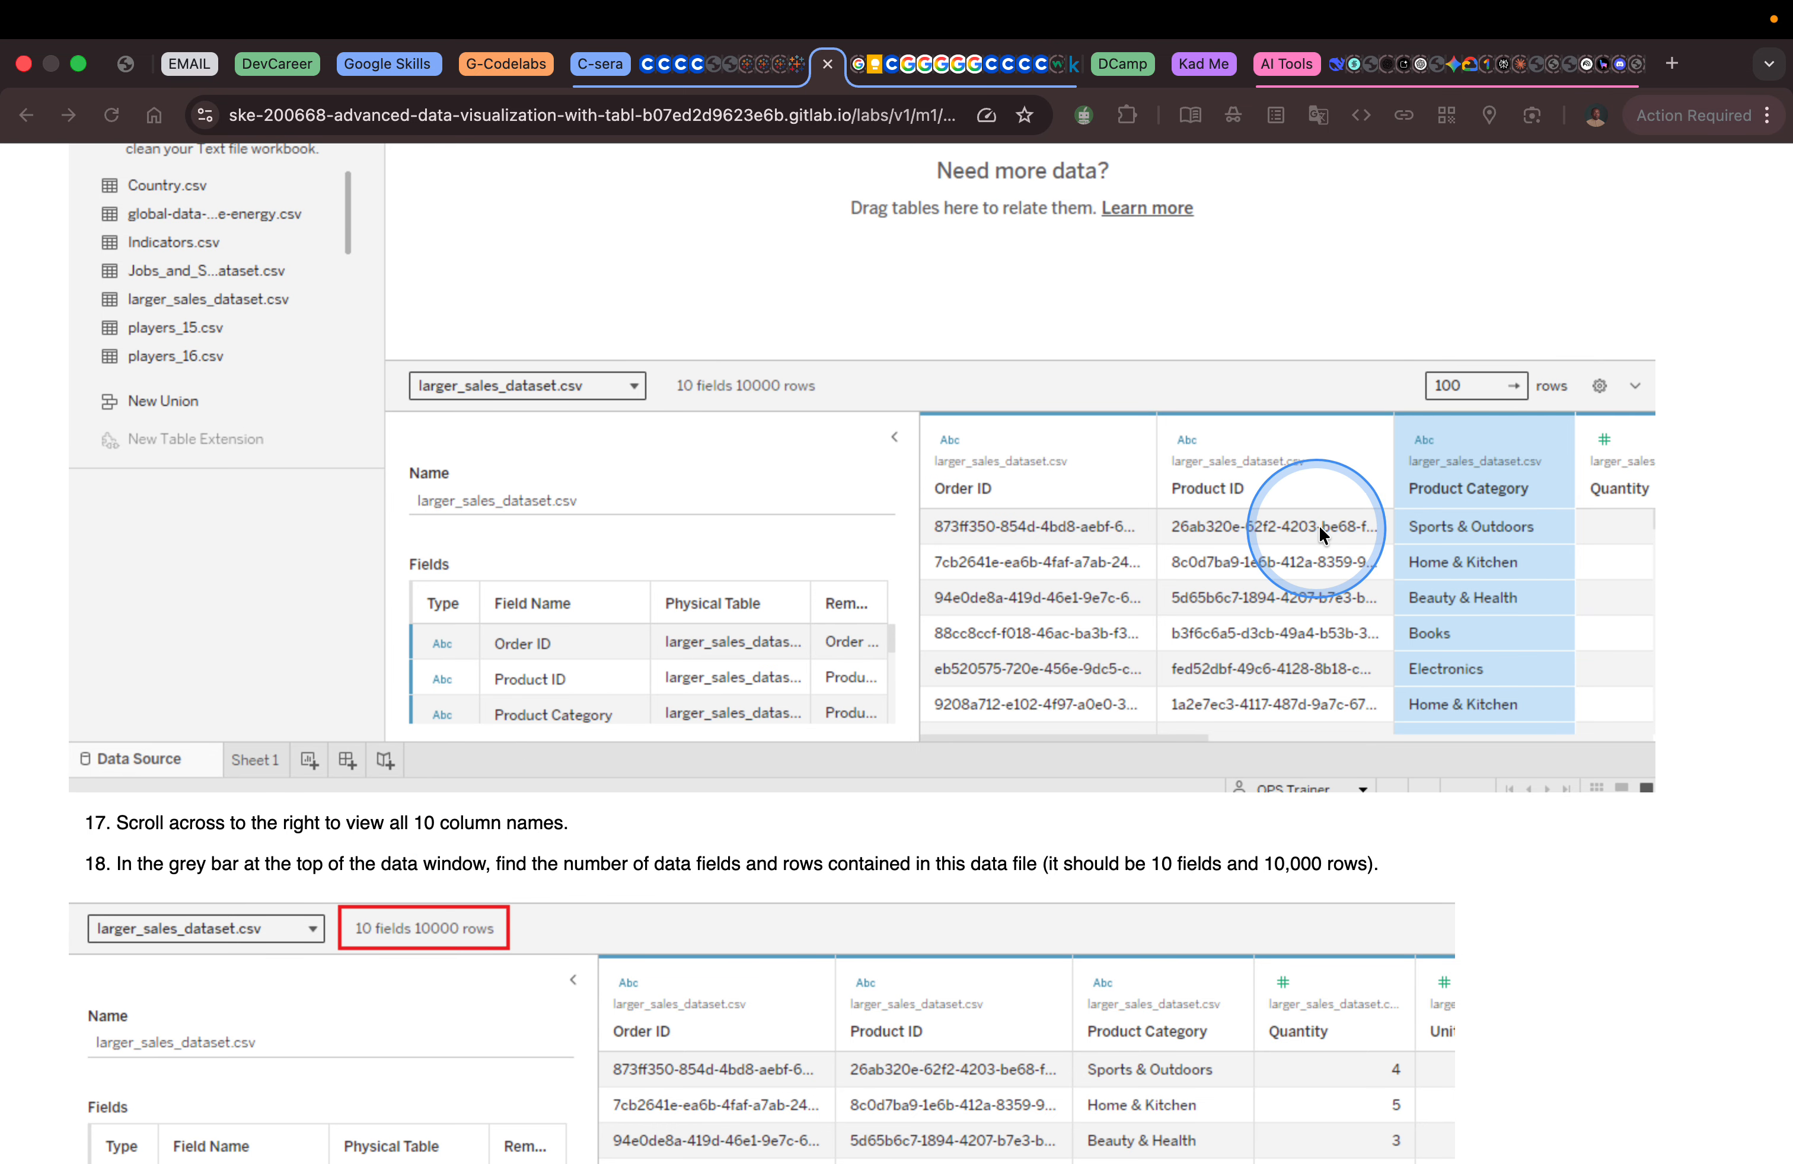
scroll(934, 526, down, 3)
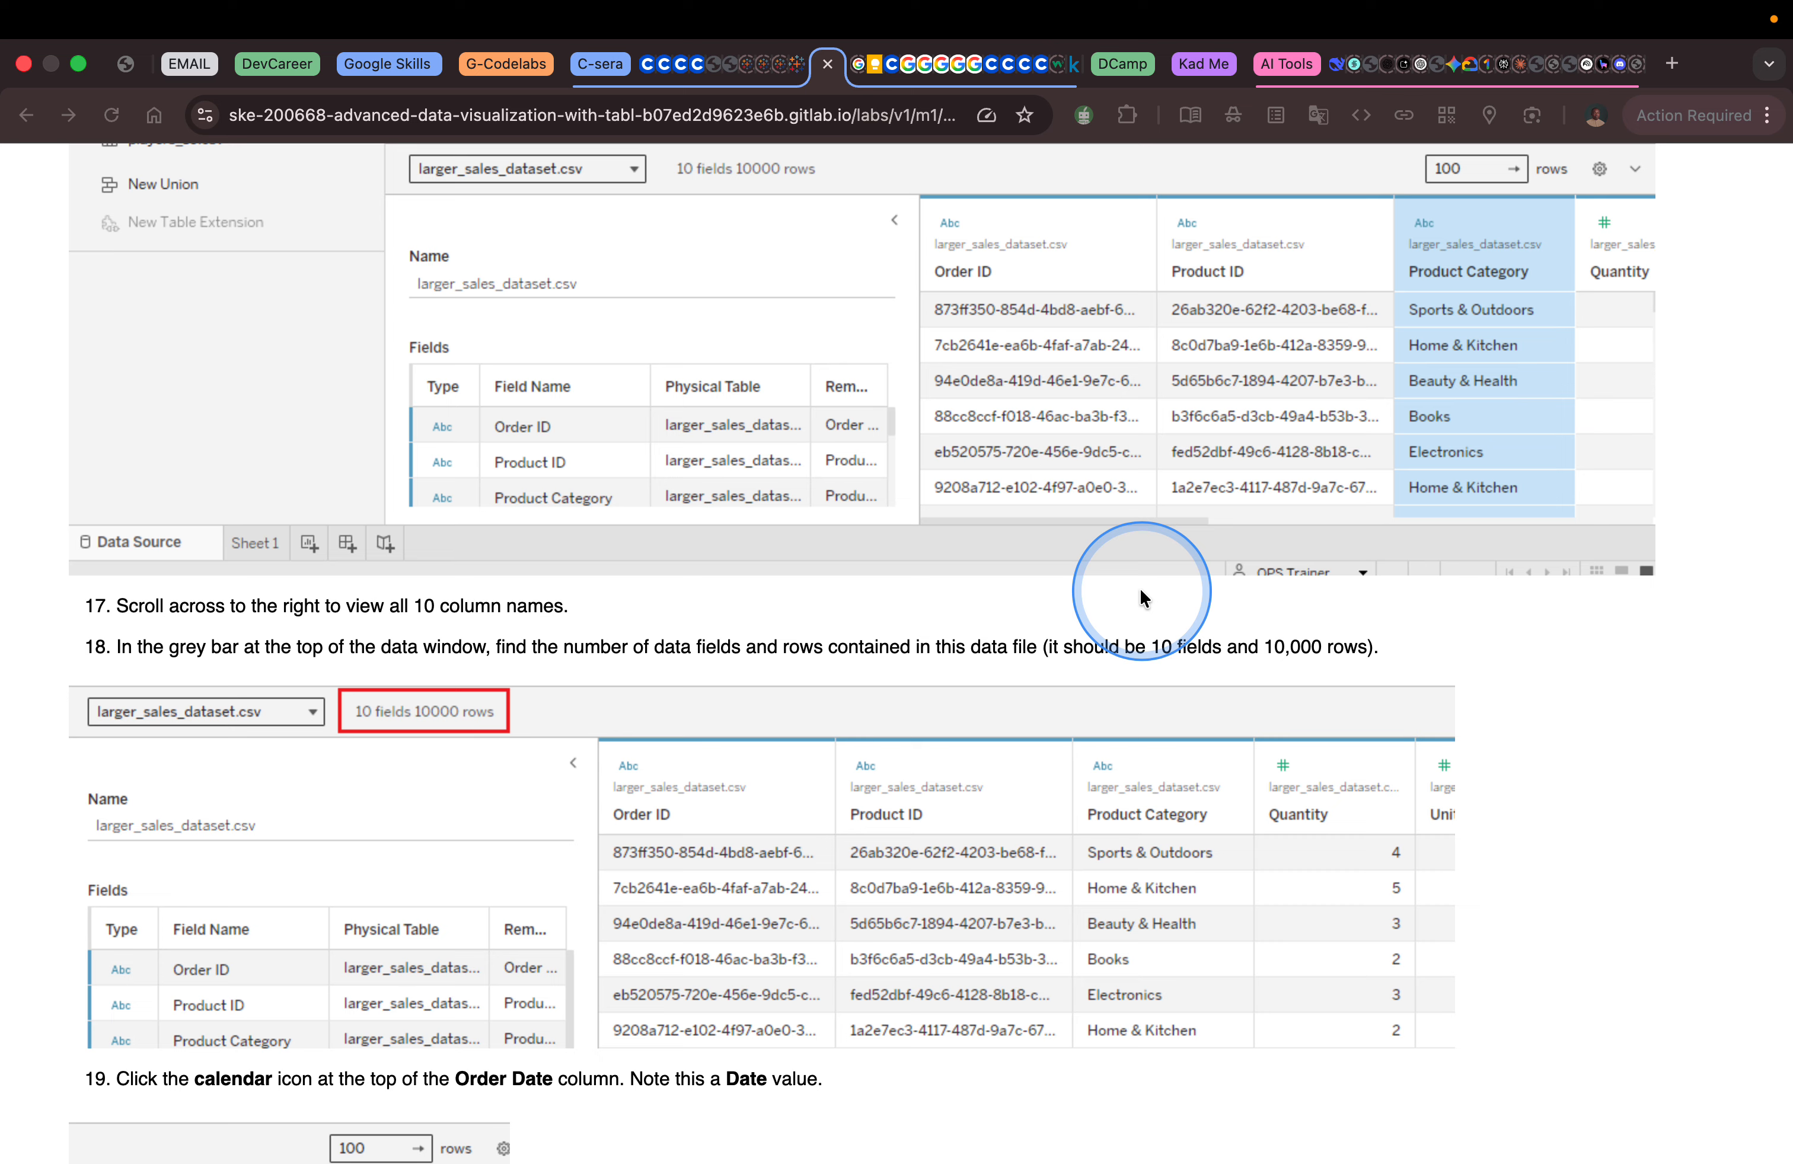
Switch to Tableau, collapse the table details and view the remaining columns of larger_sales_dataset.csv, including Order Date.
key(ctrl+Right)
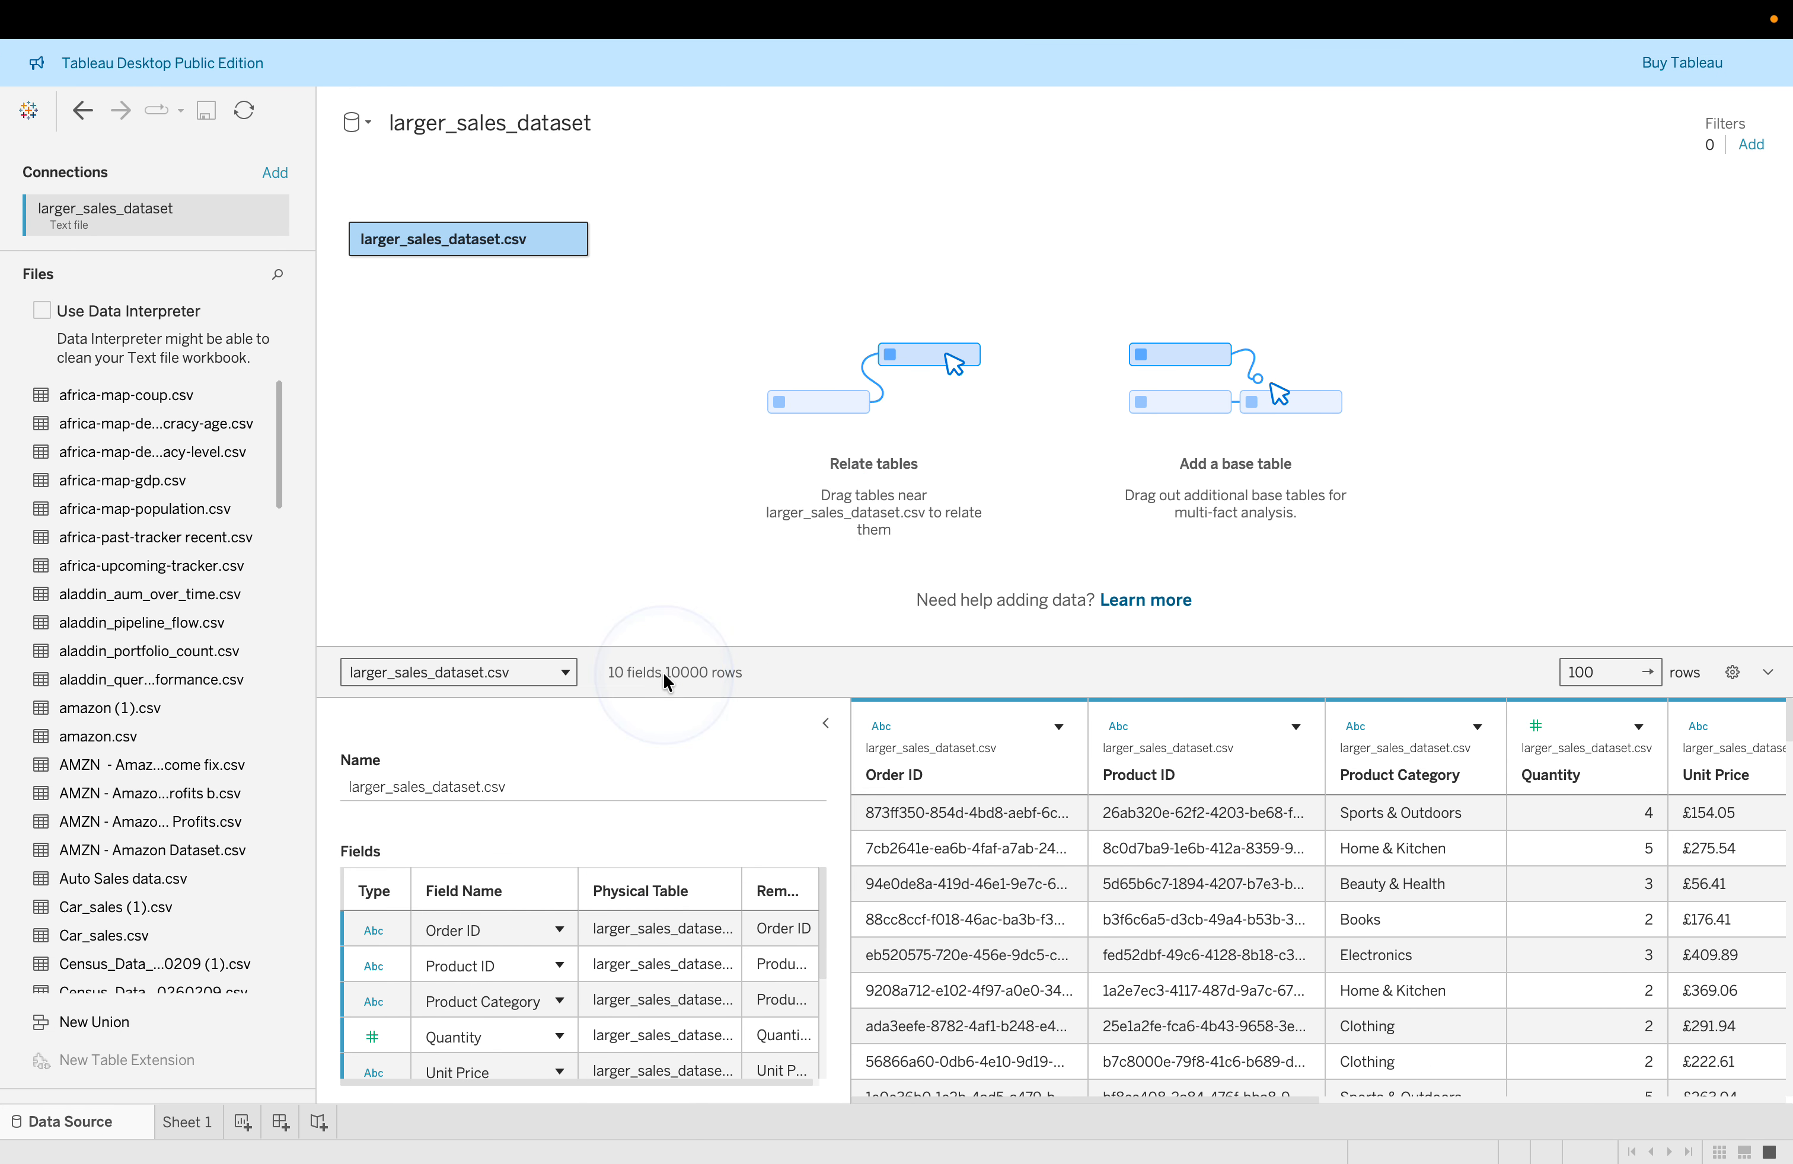
click(825, 723)
scroll(518, 848, right, 6)
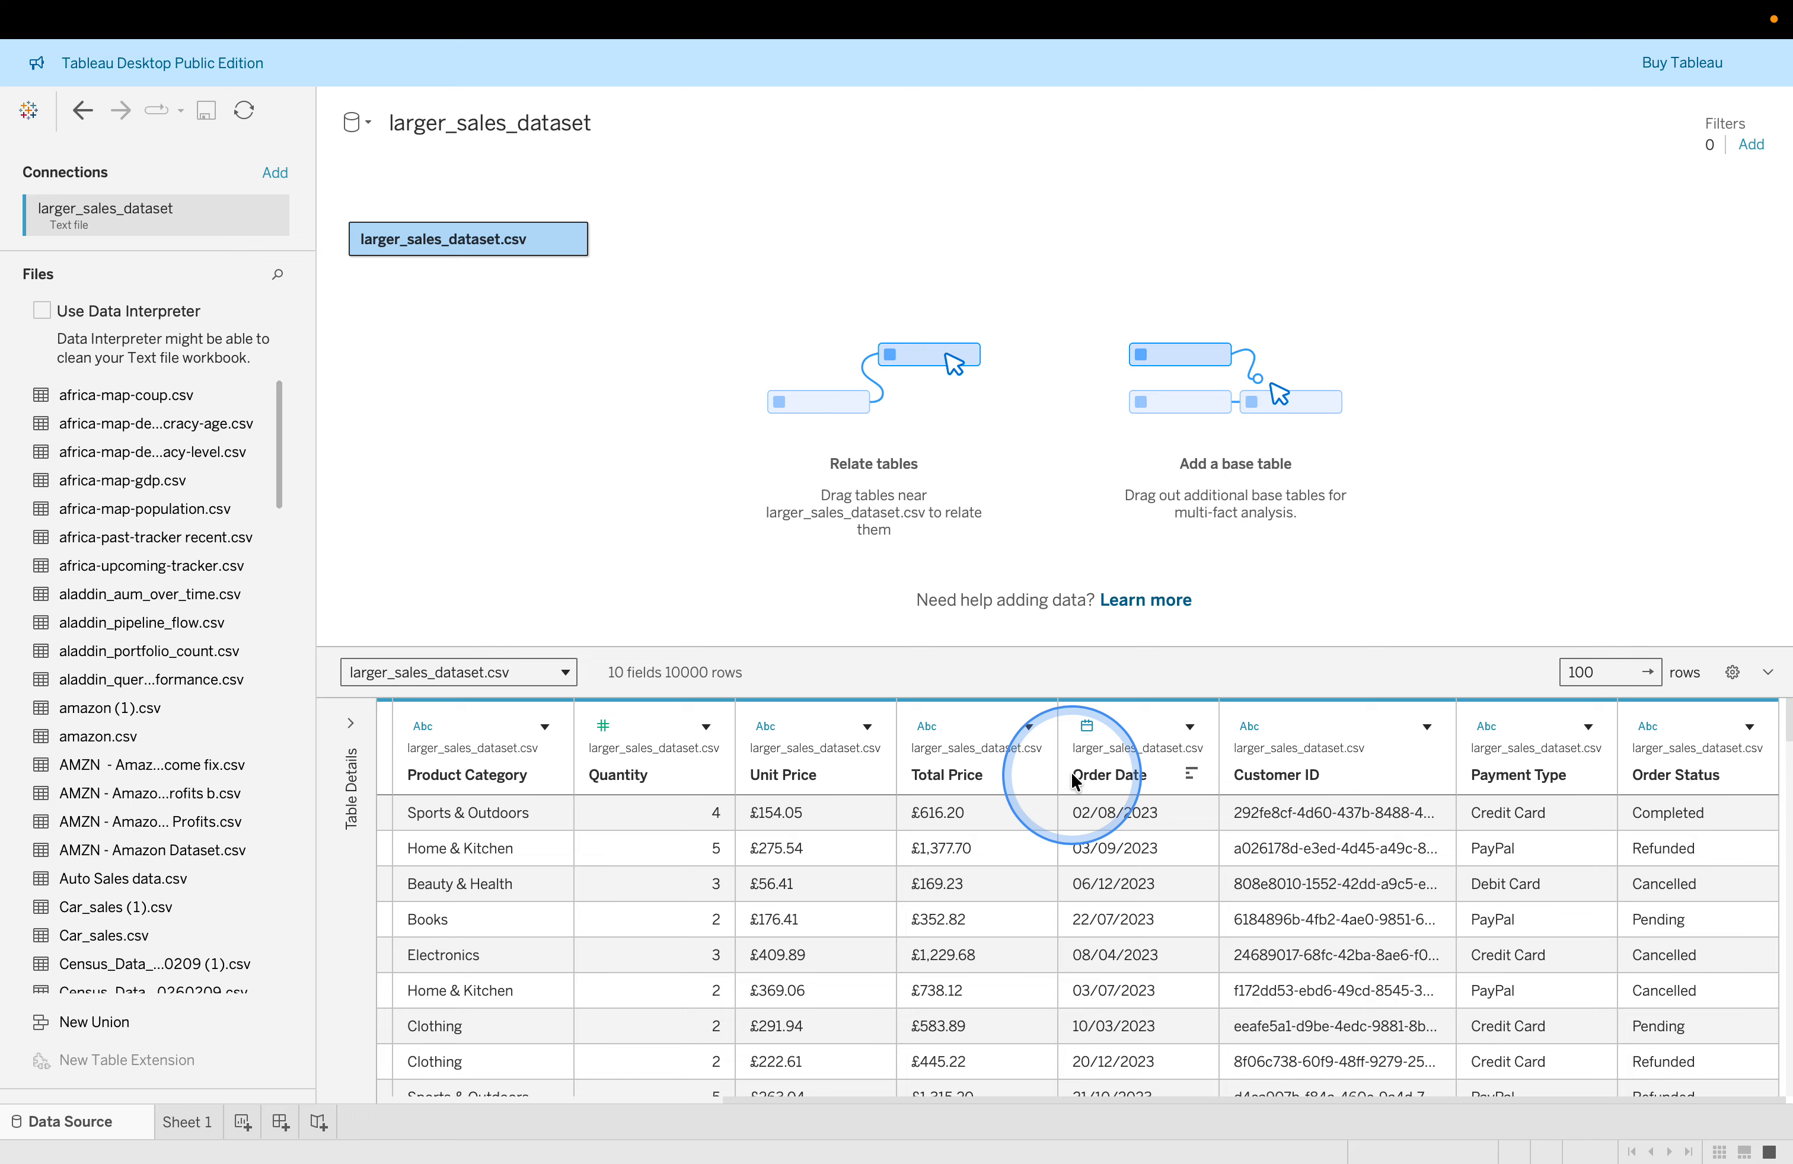
Switch to the browser and read lab steps 19 and 20 on the Order Date data type and closing the workbook.
key(ctrl+Left)
scroll(758, 673, down, 5)
scroll(758, 675, down, 3)
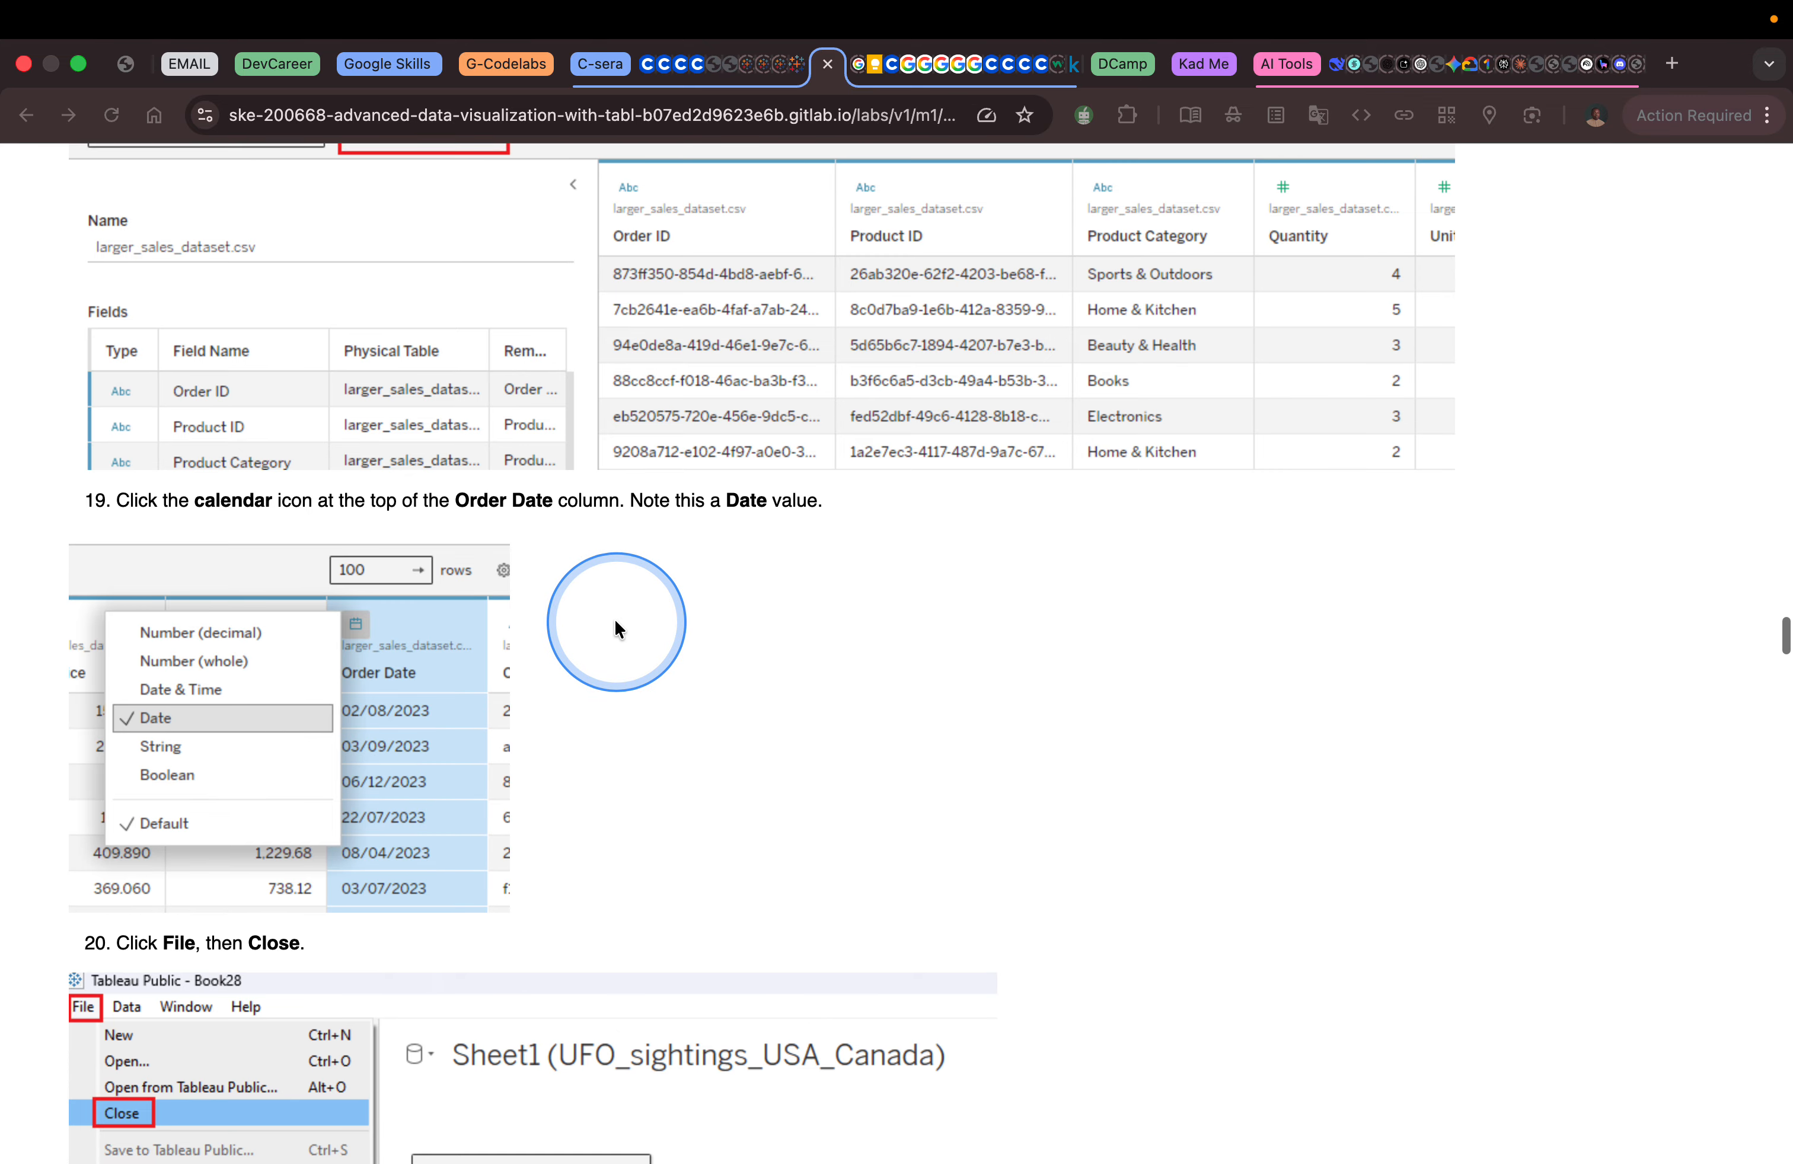
scroll(627, 635, up, 3)
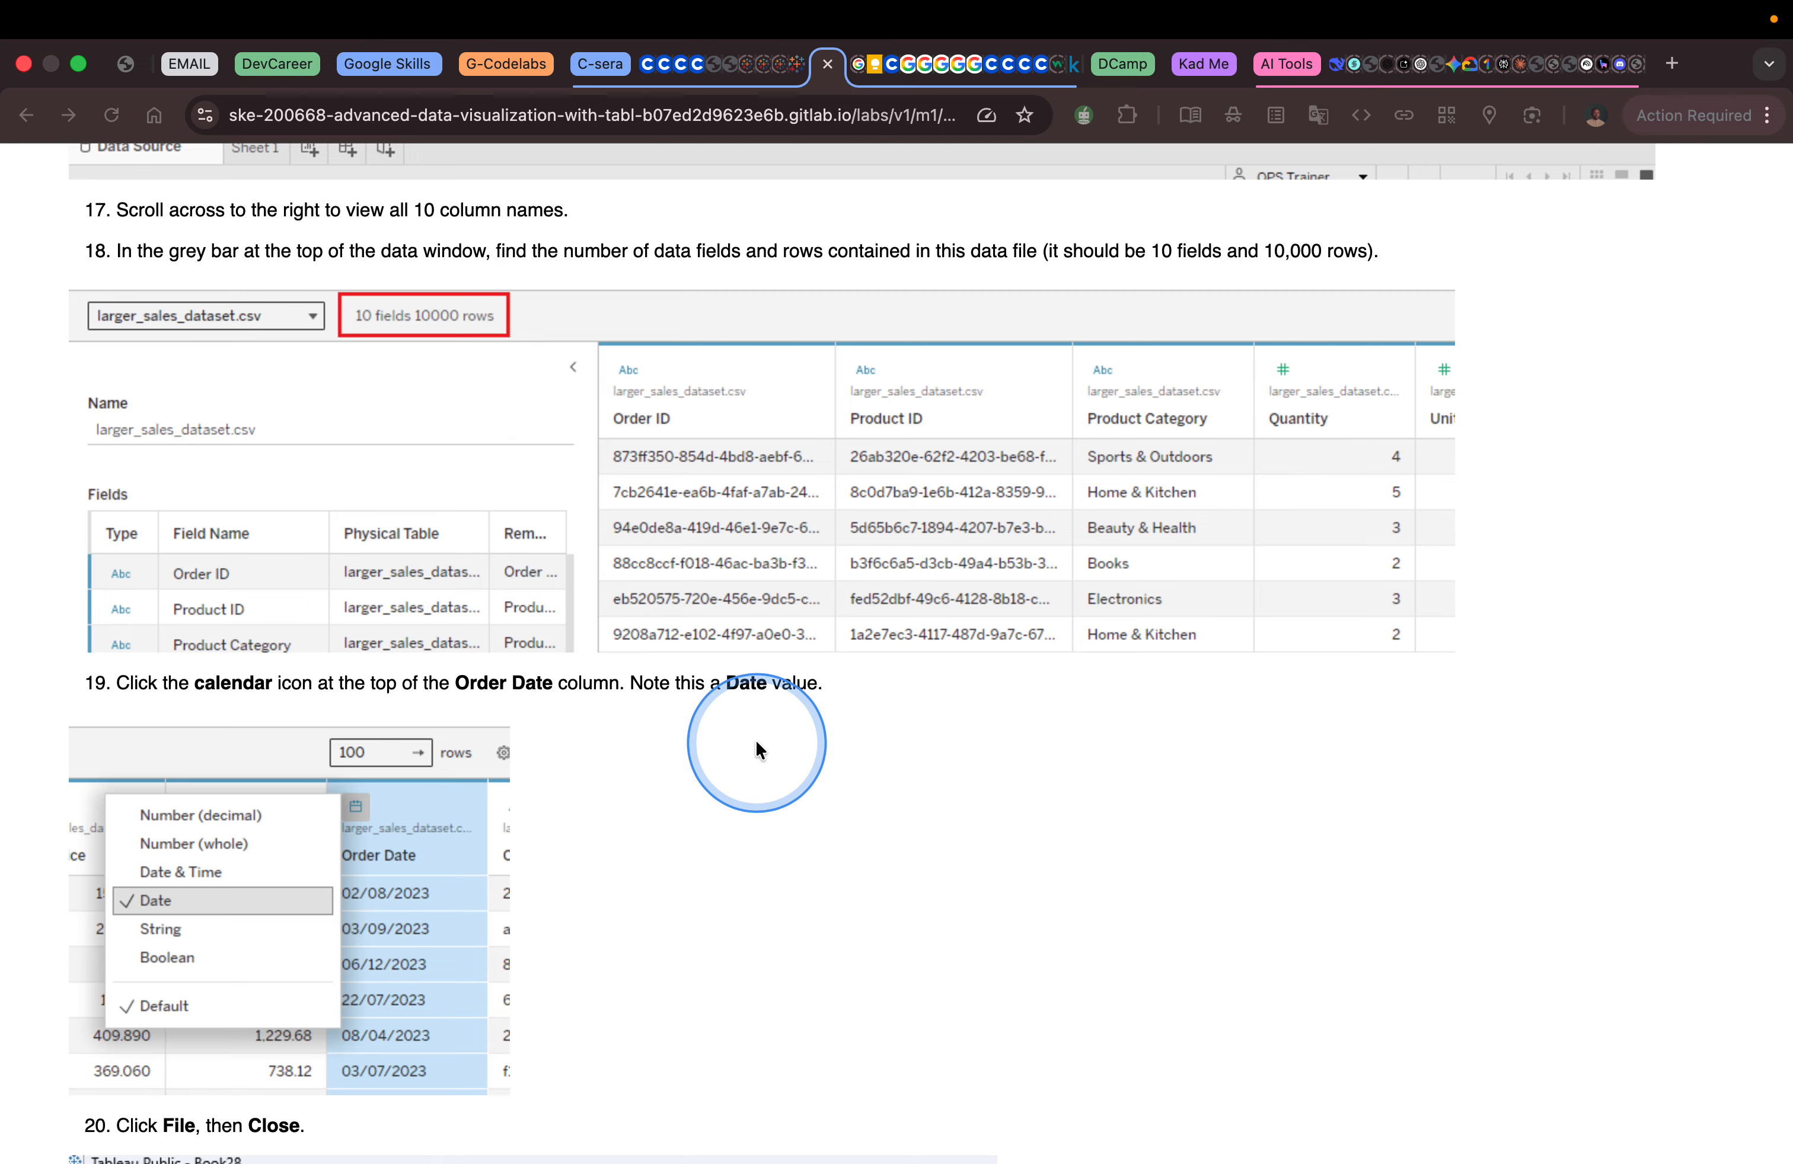
scroll(756, 742, down, 6)
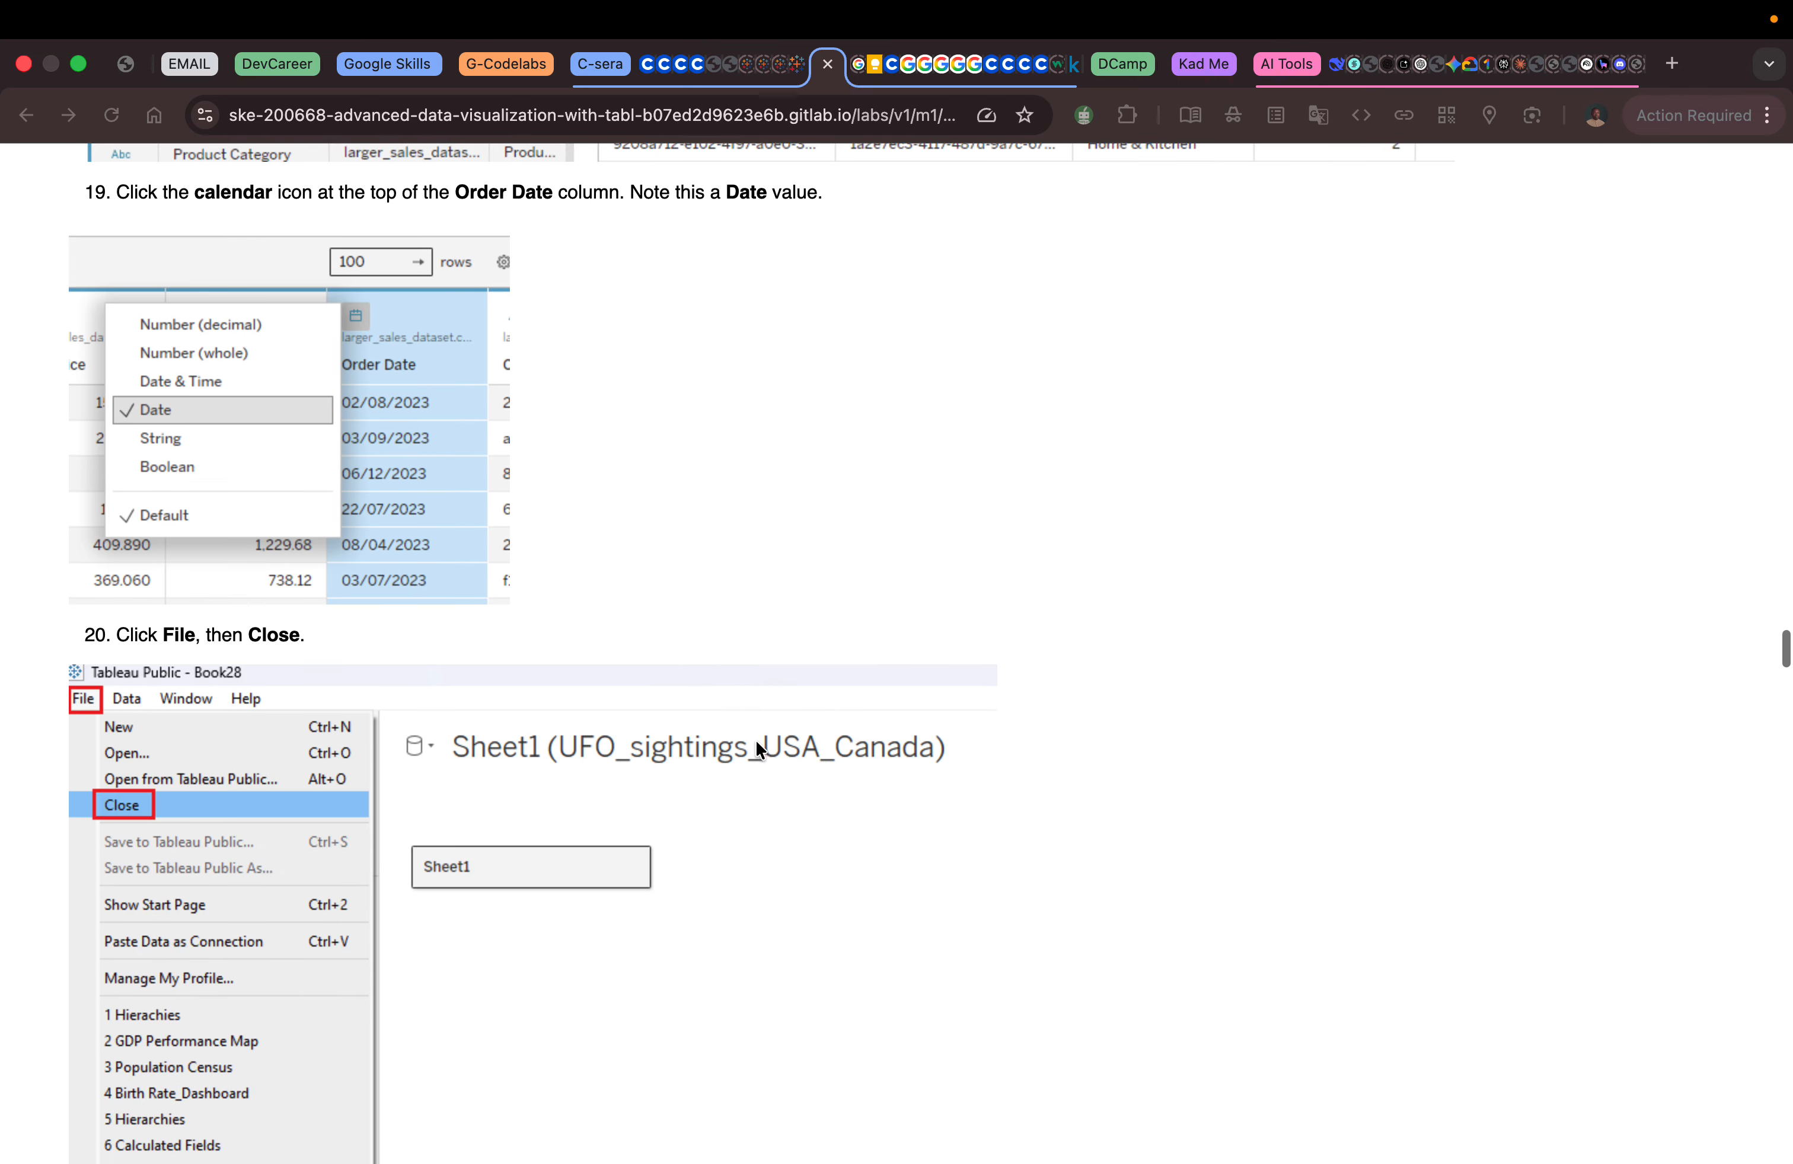
Switch to Tableau and check the data type assigned to the Order Date column.
key(ctrl+Right)
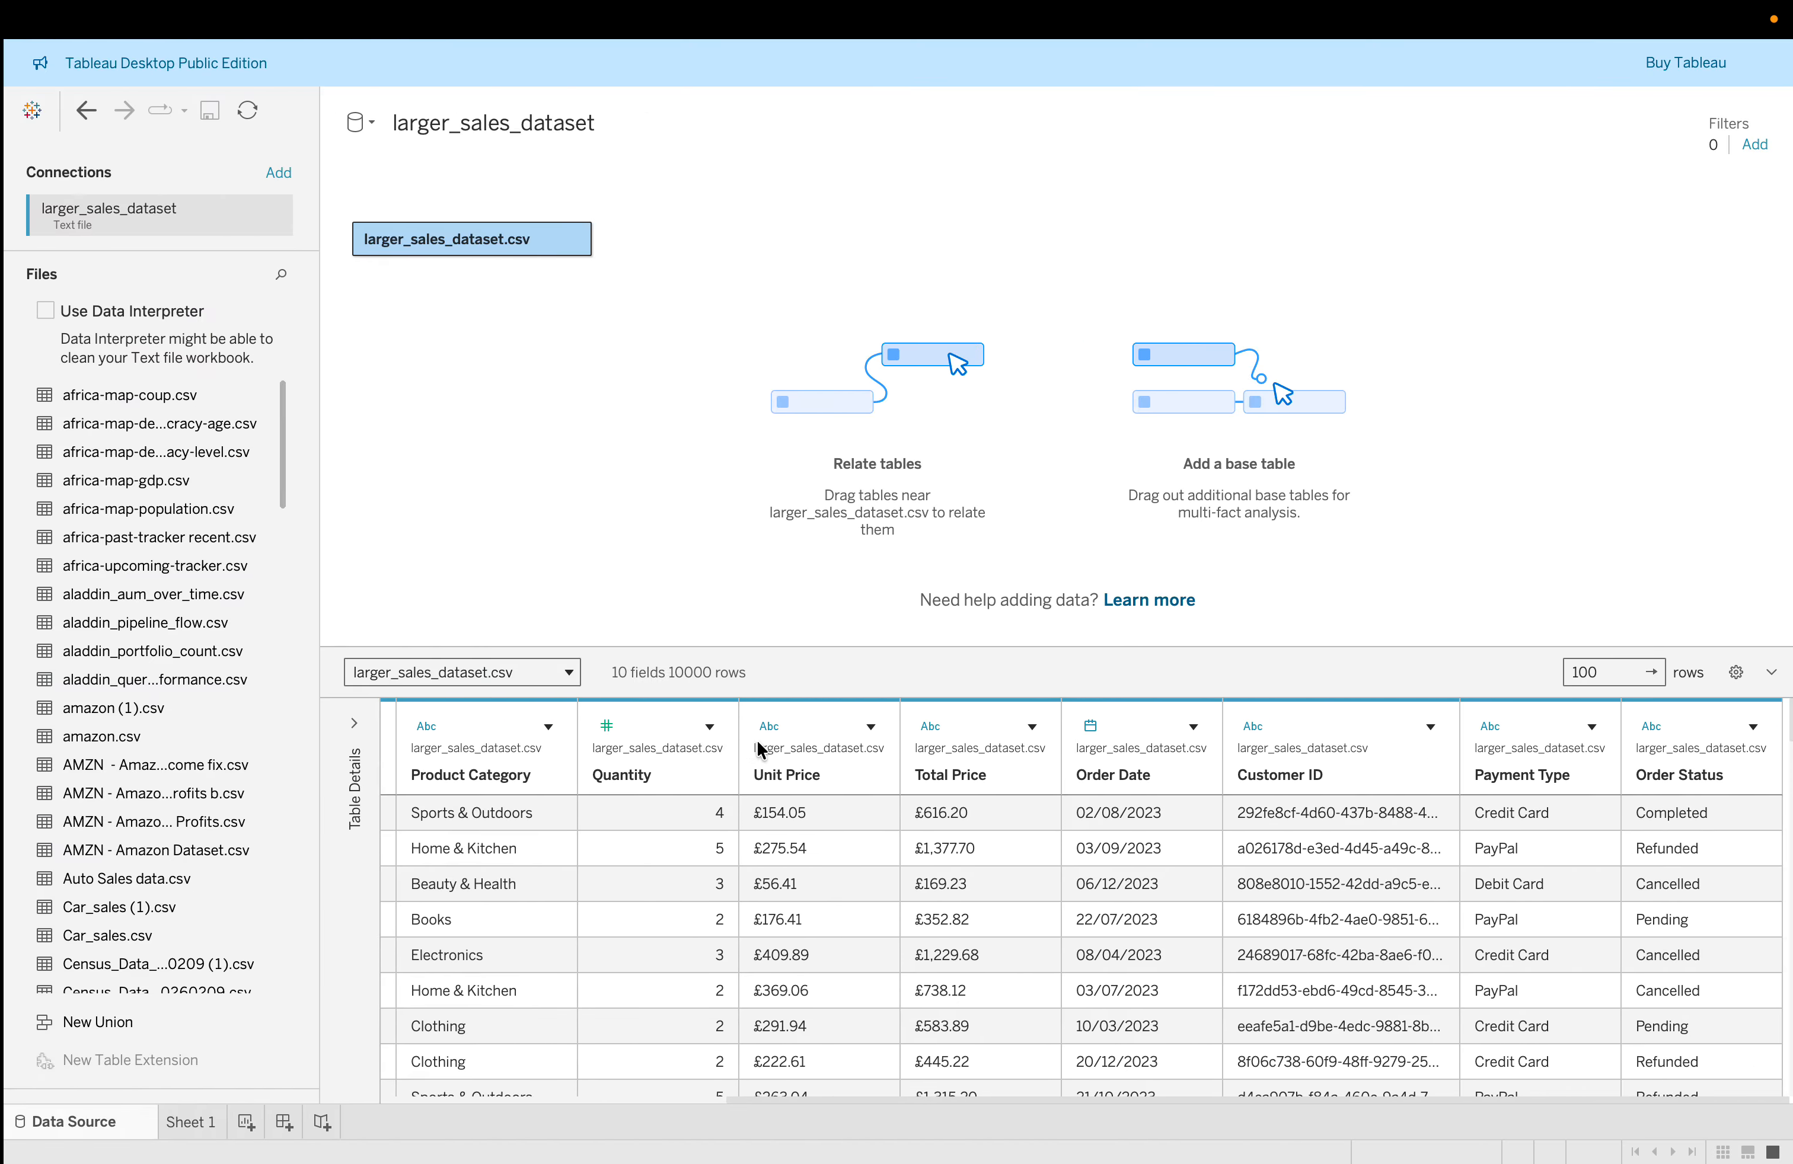
click(1086, 725)
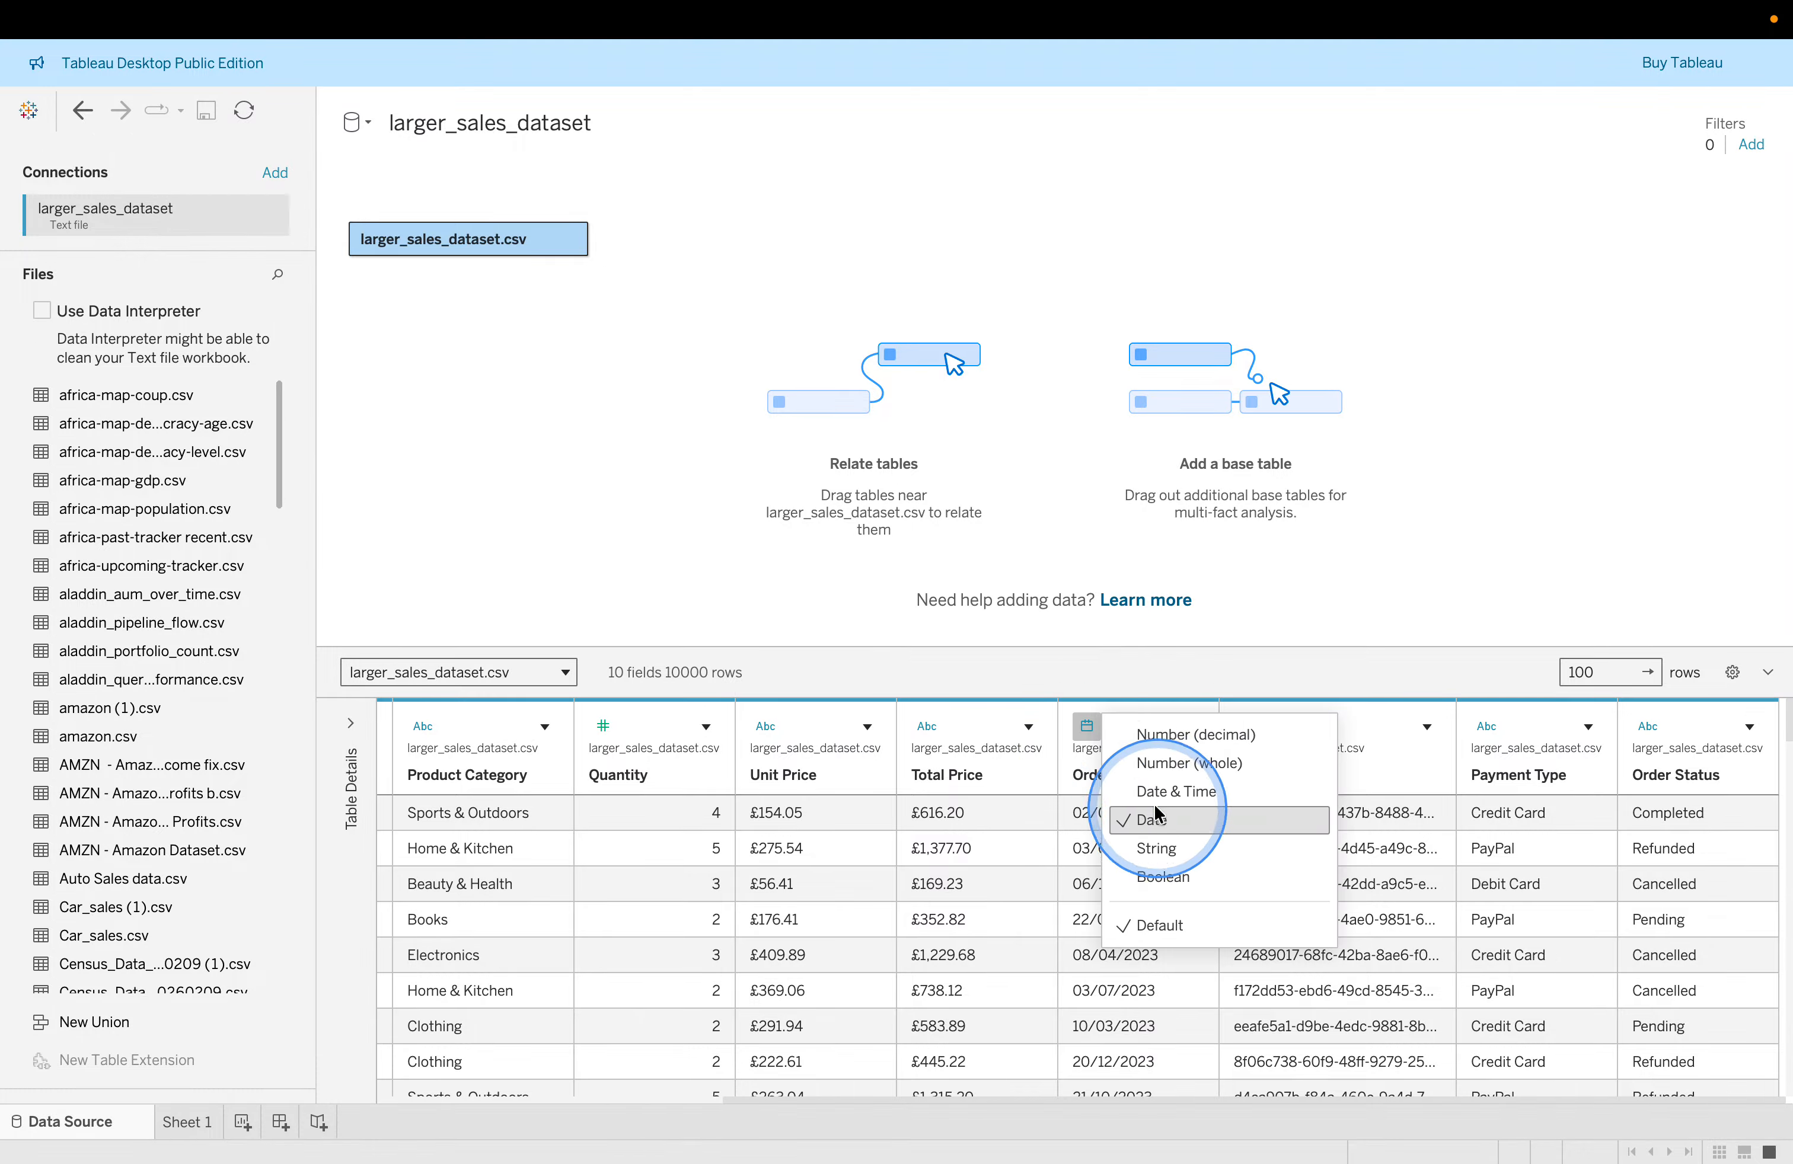
click(1049, 684)
Switch to the browser and read lab steps 20 and 21 on closing the workbook and showing the start page.
key(ctrl+Left)
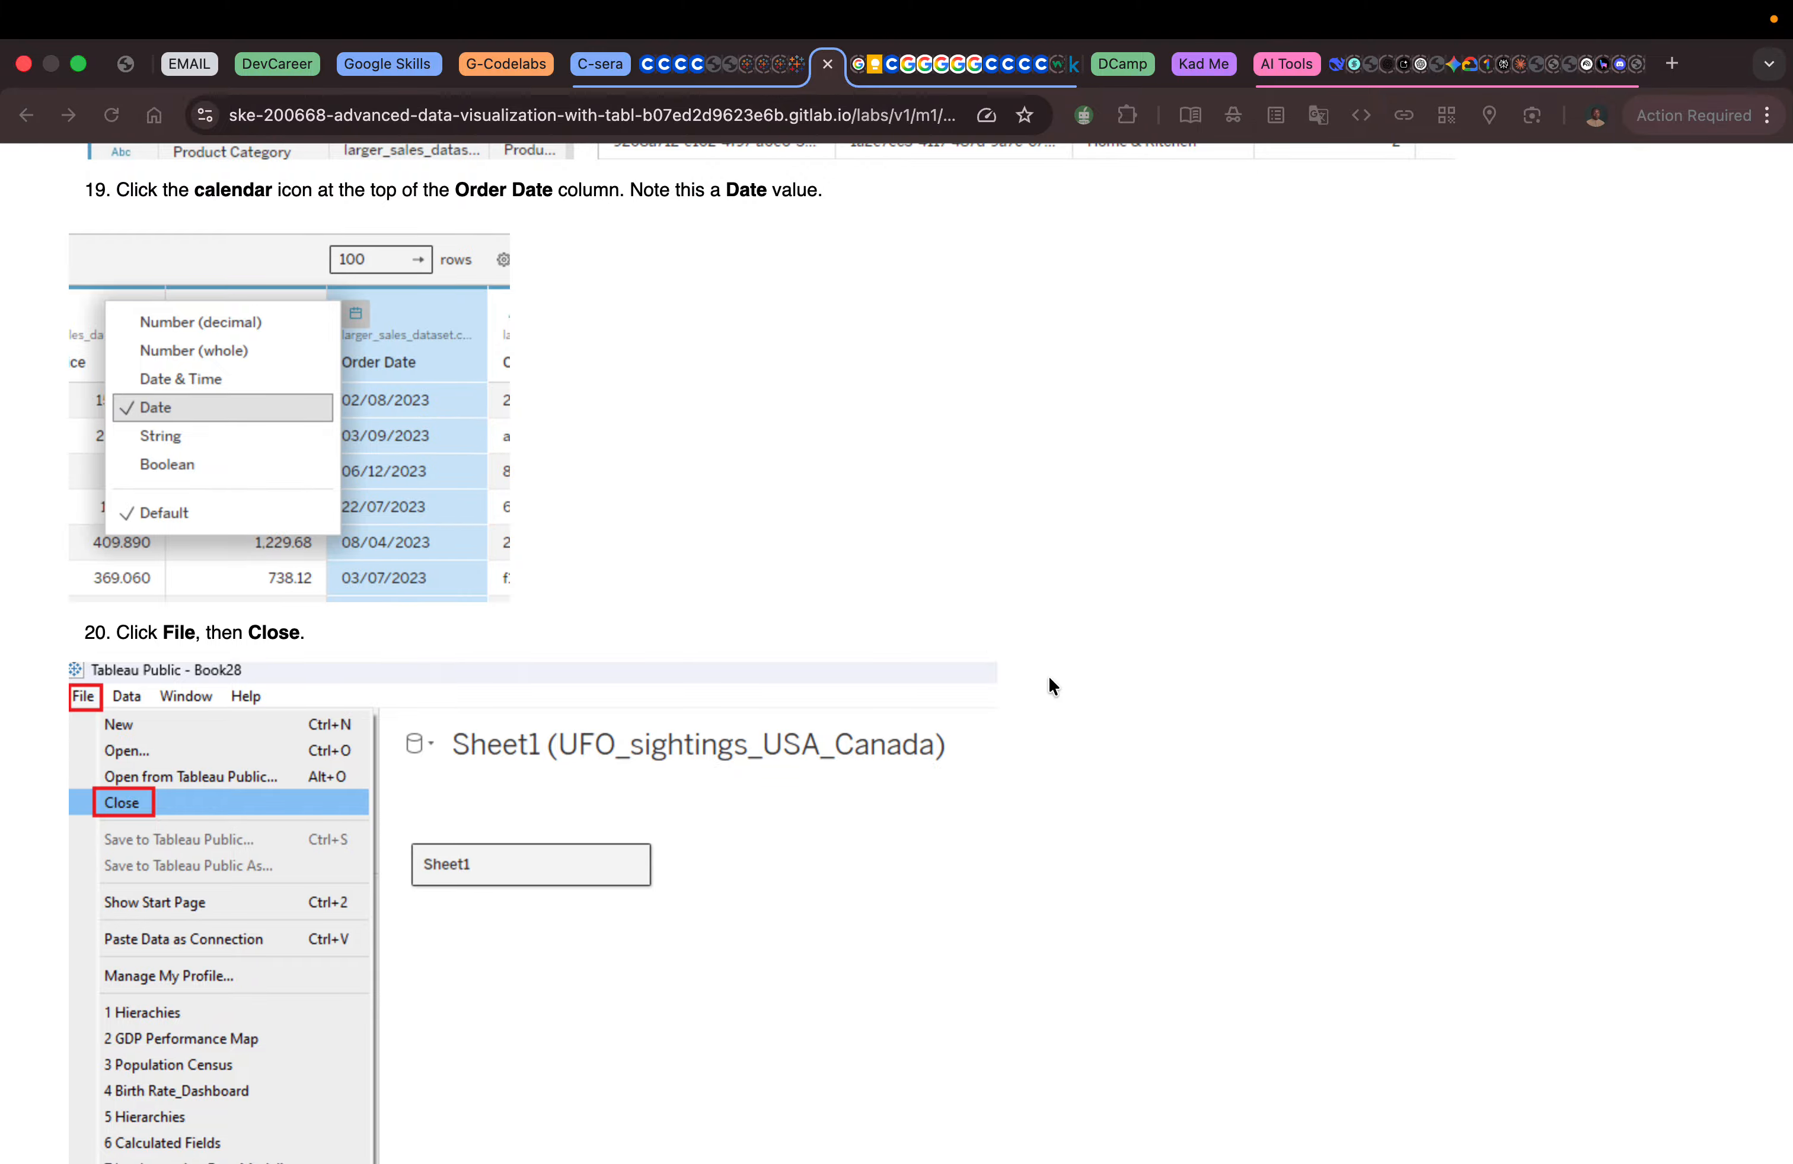
scroll(1049, 680, down, 8)
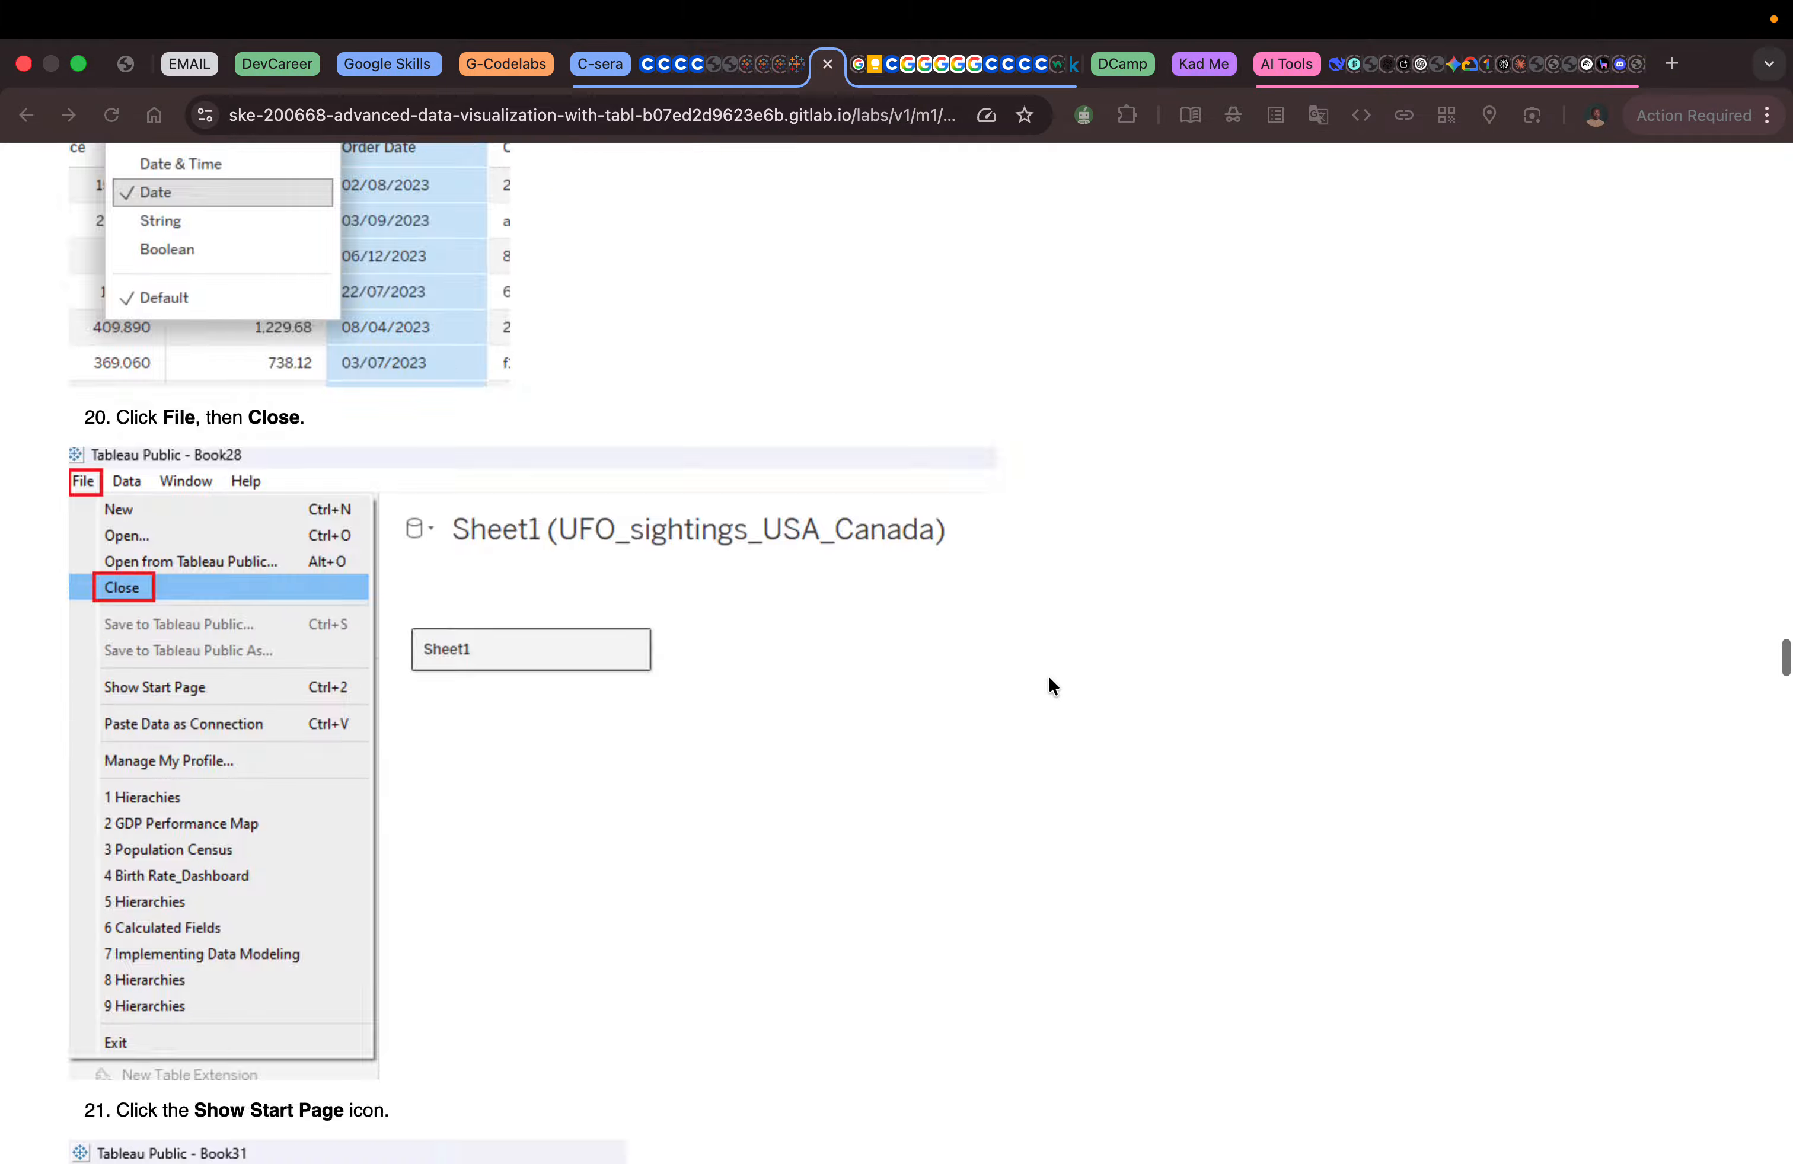
scroll(1049, 684, down, 1)
scroll(1049, 678, down, 6)
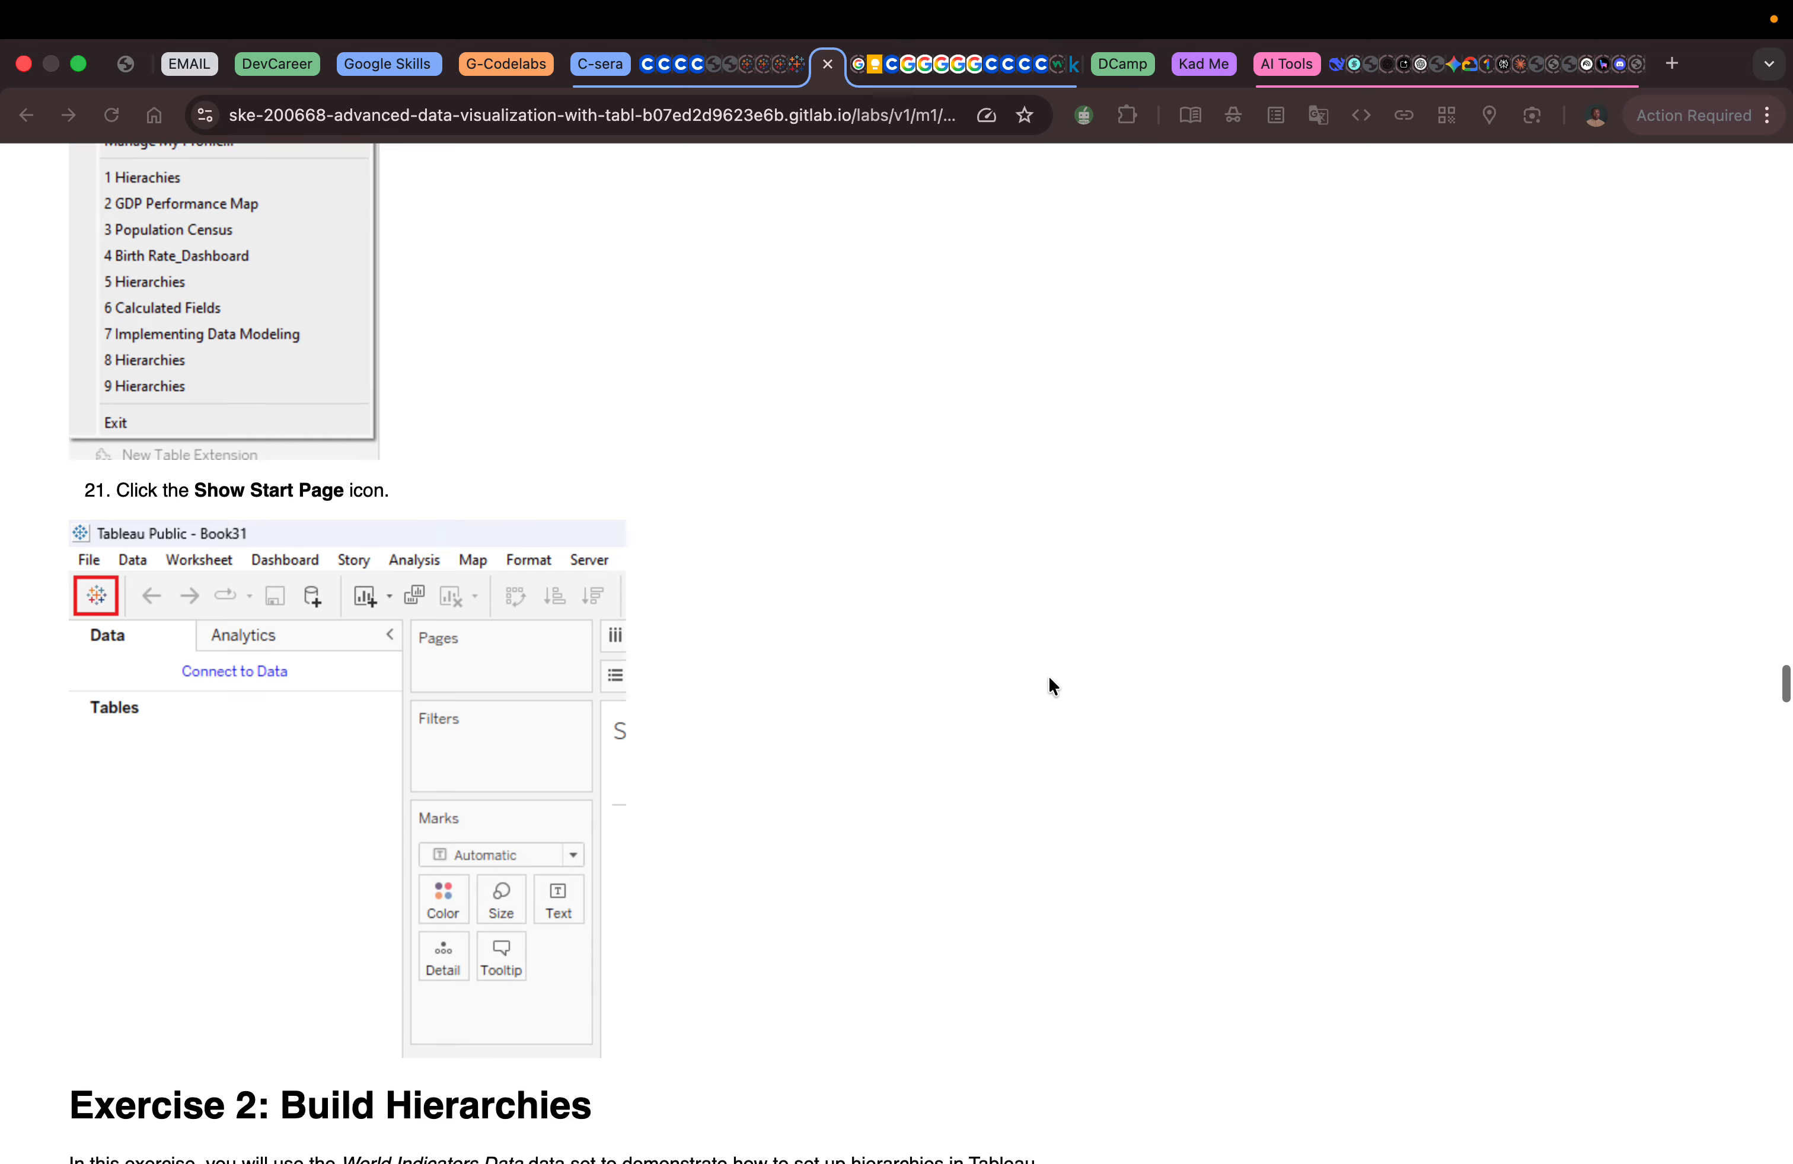
scroll(1049, 686, up, 5)
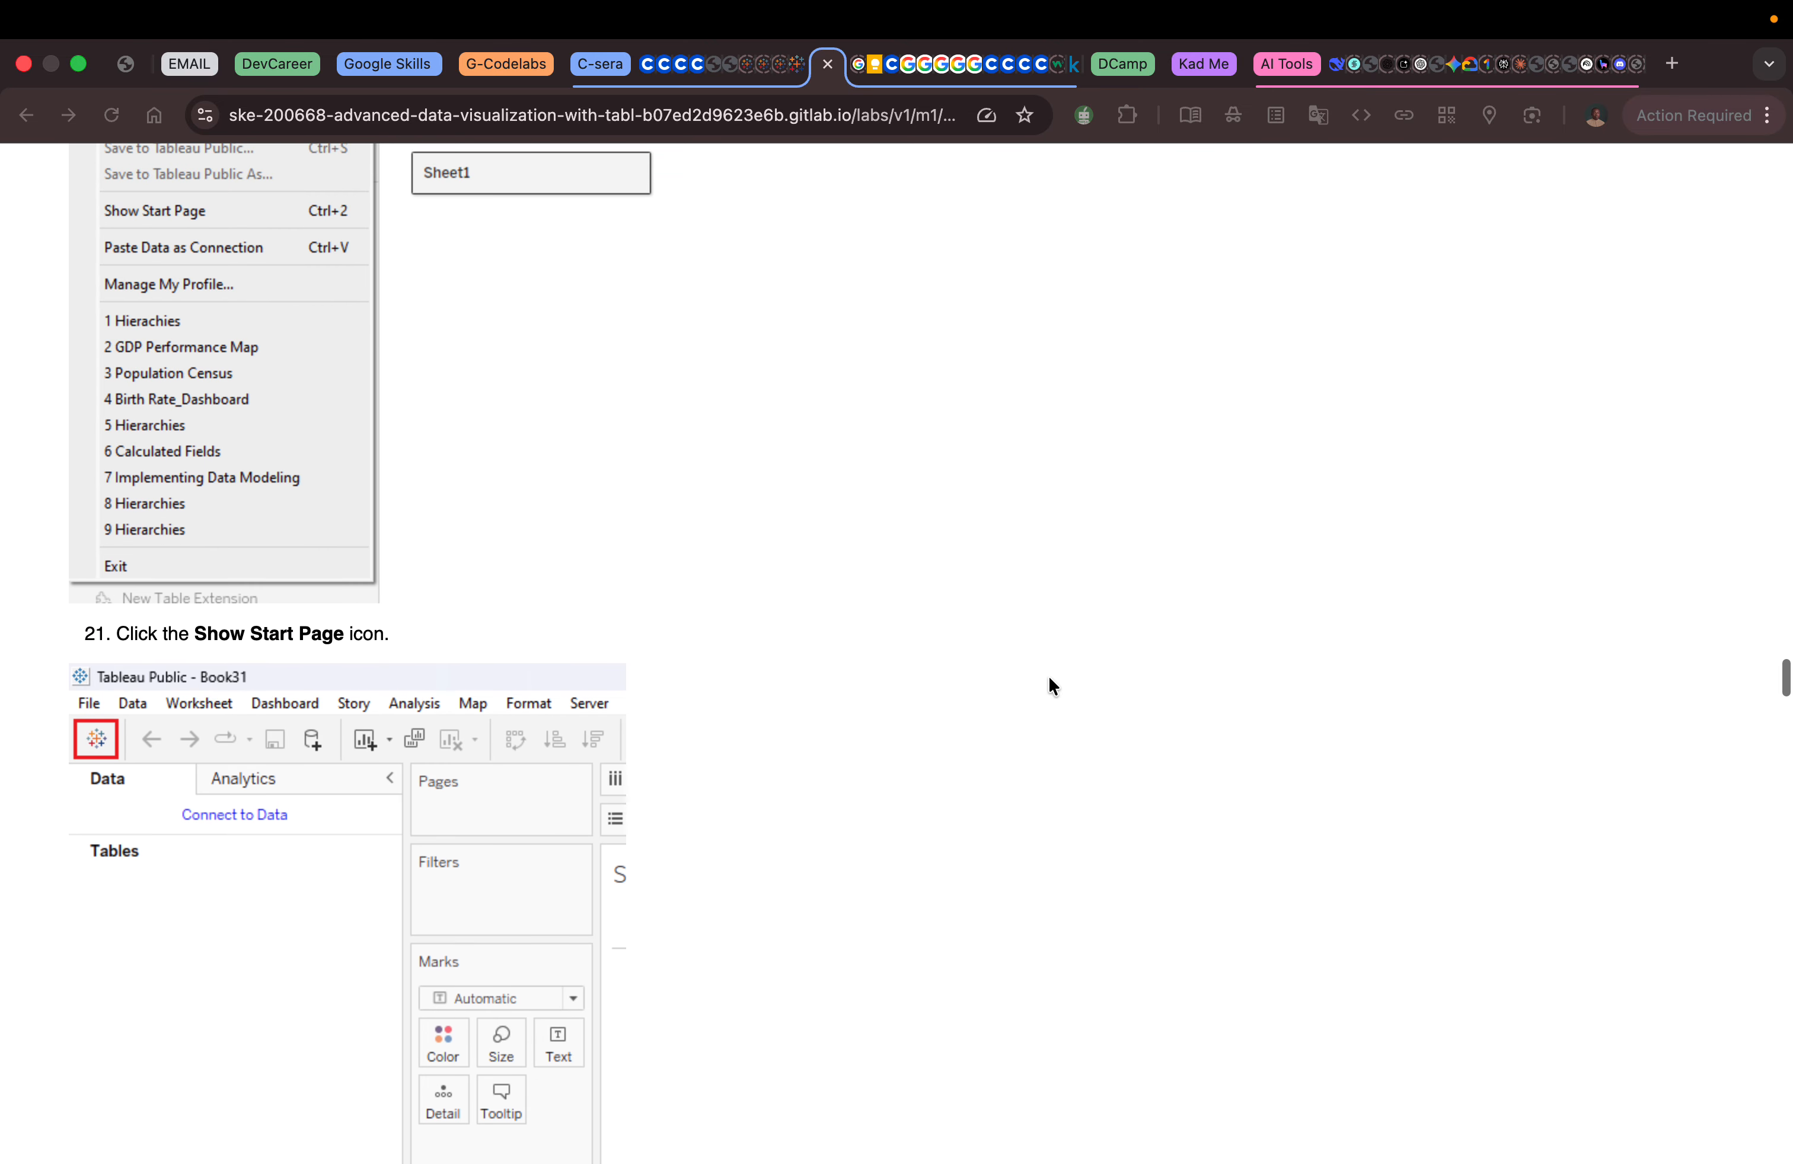
Switch to Tableau and save the workbook as "Larger Sales Dataset April 2026" in Tableau Packaged Workbook (.twbx) format.
key(super+Tab)
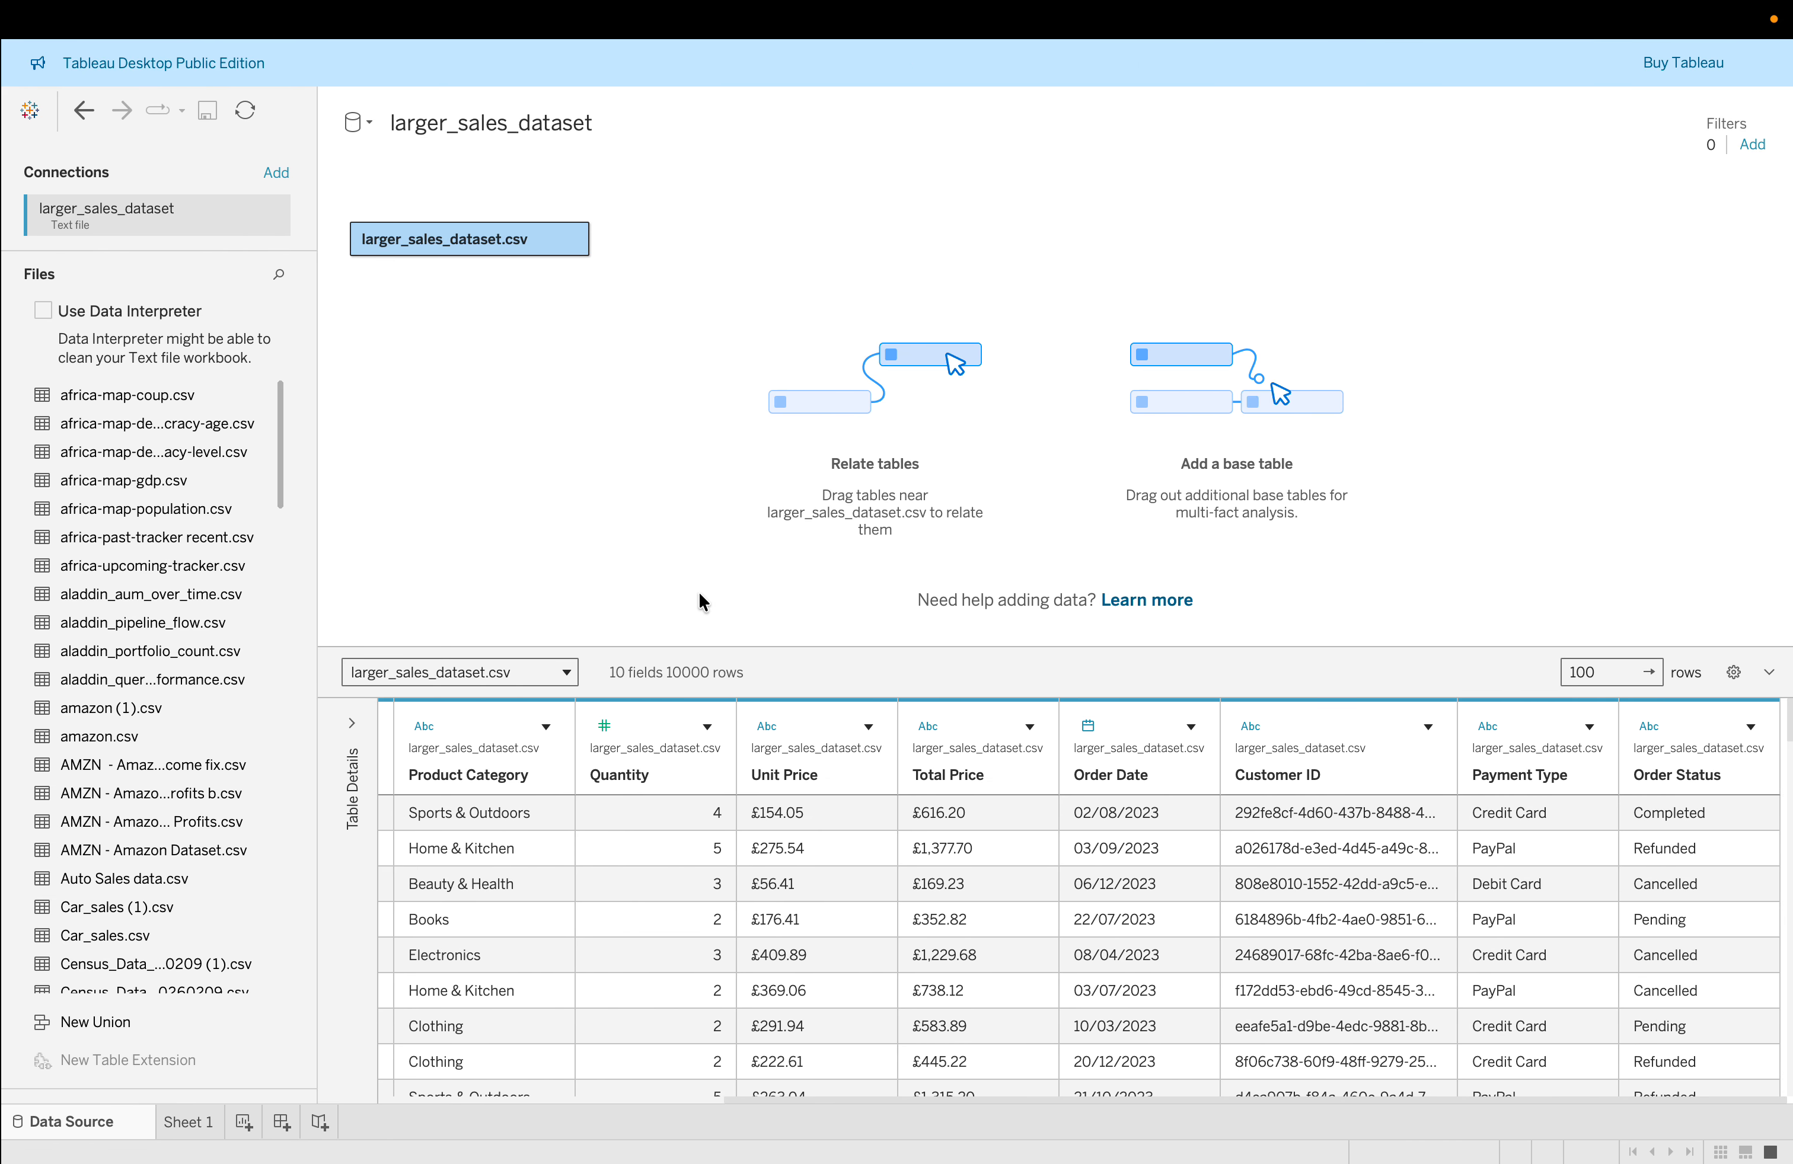
mouse_move(128, 19)
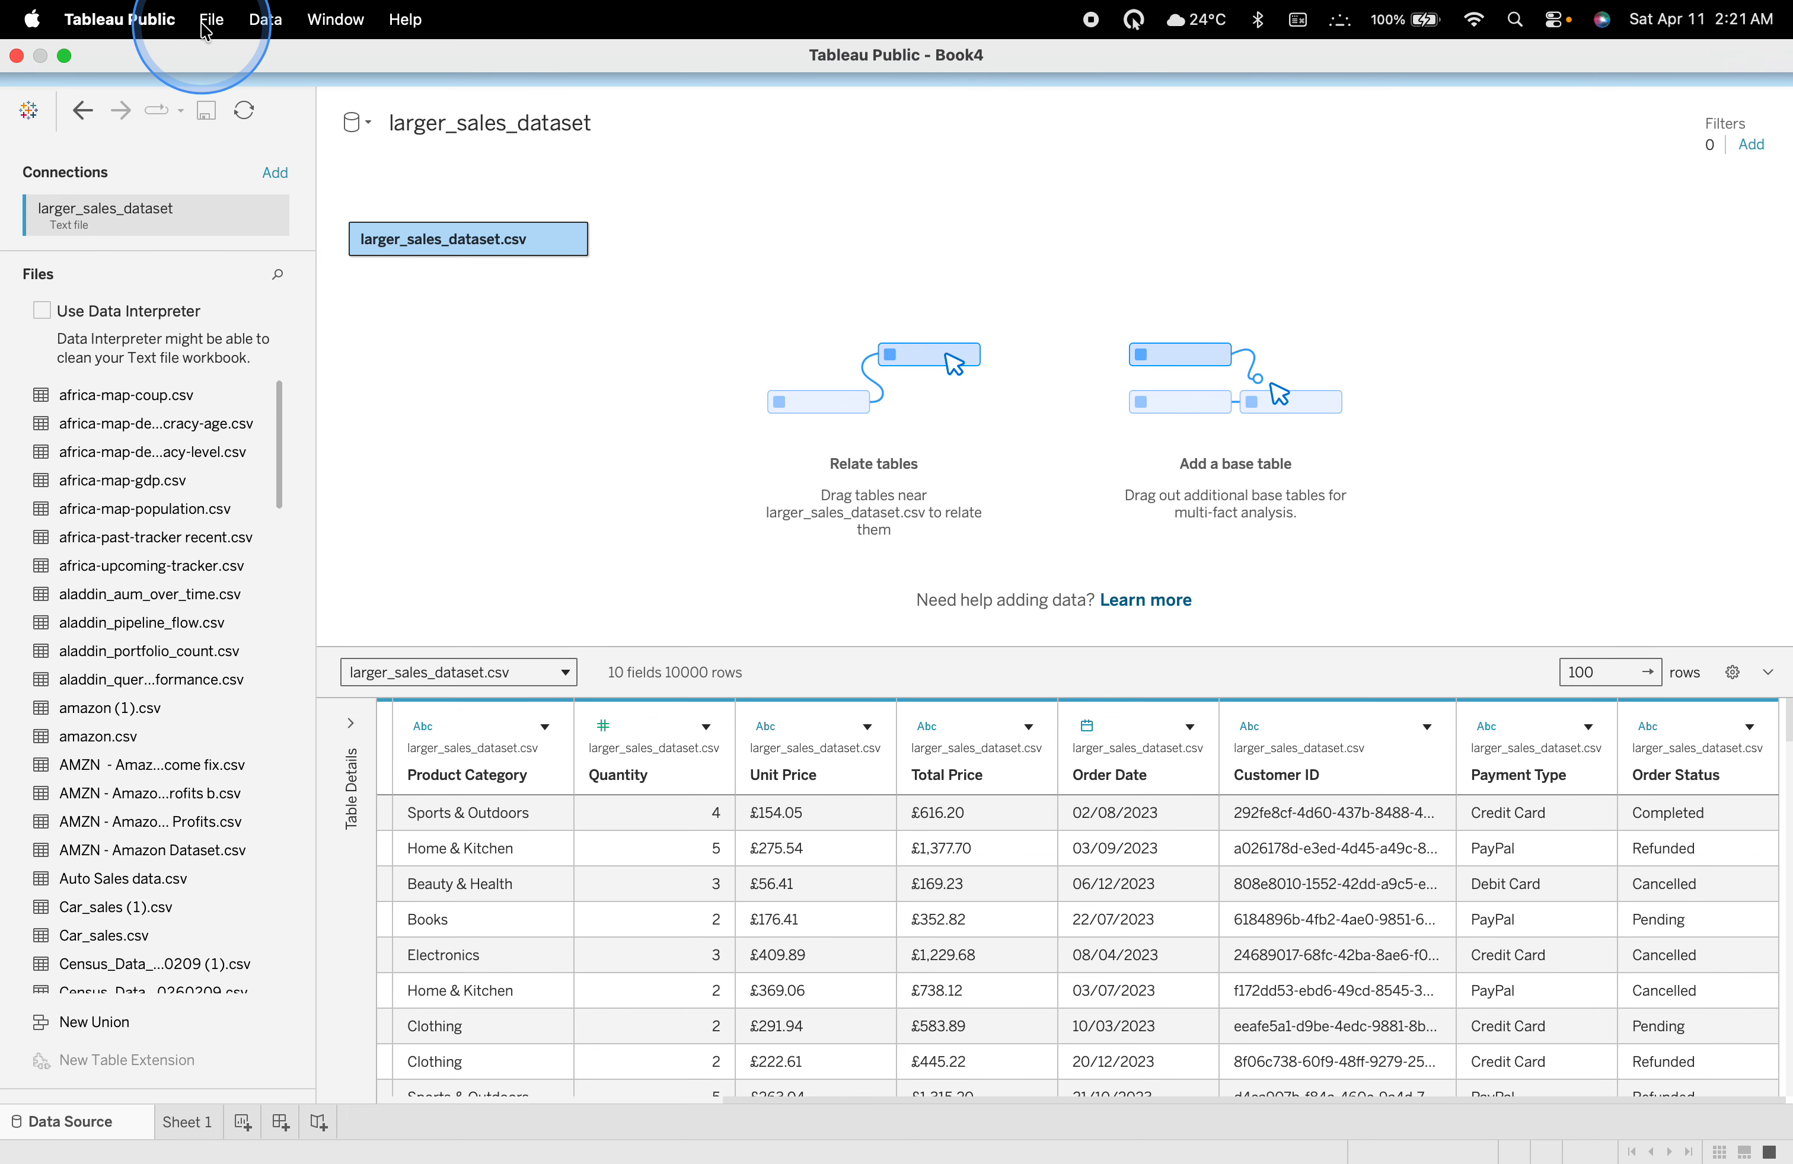
click(204, 29)
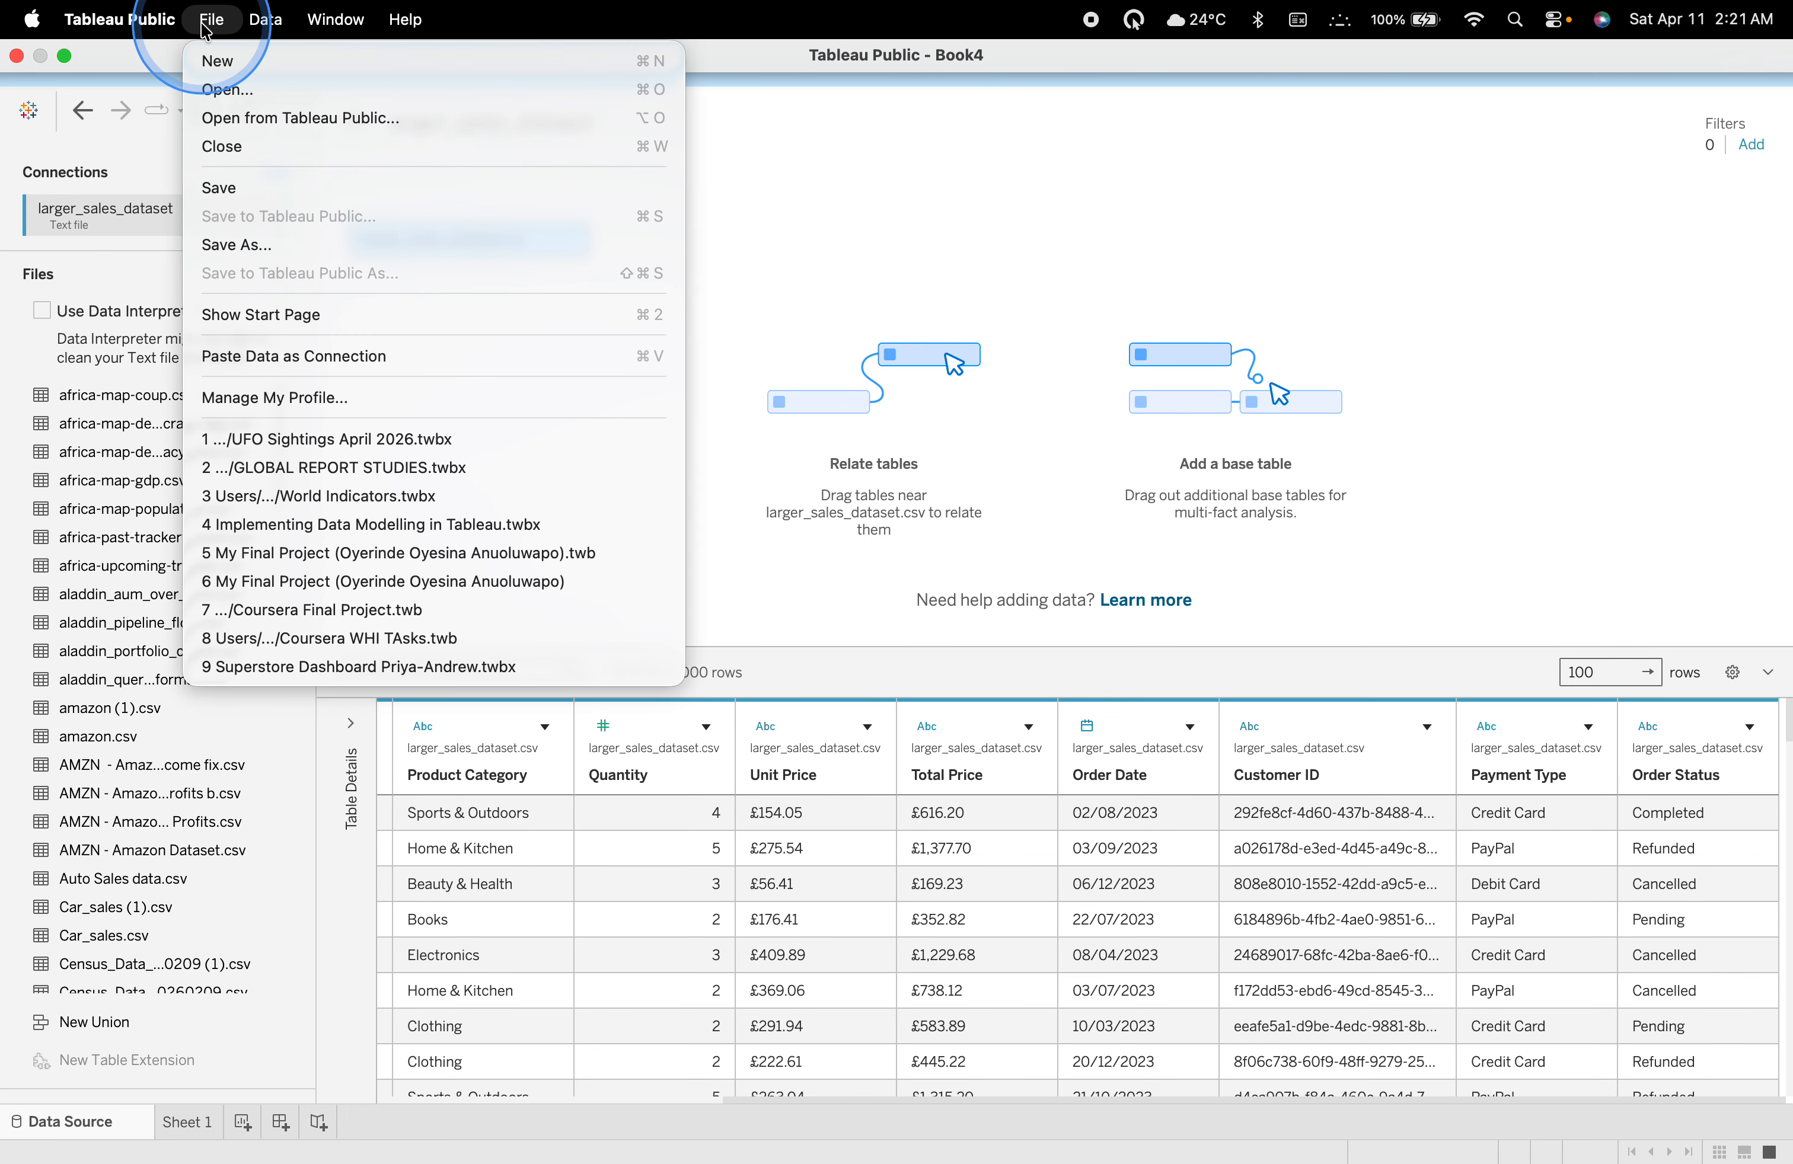
click(299, 252)
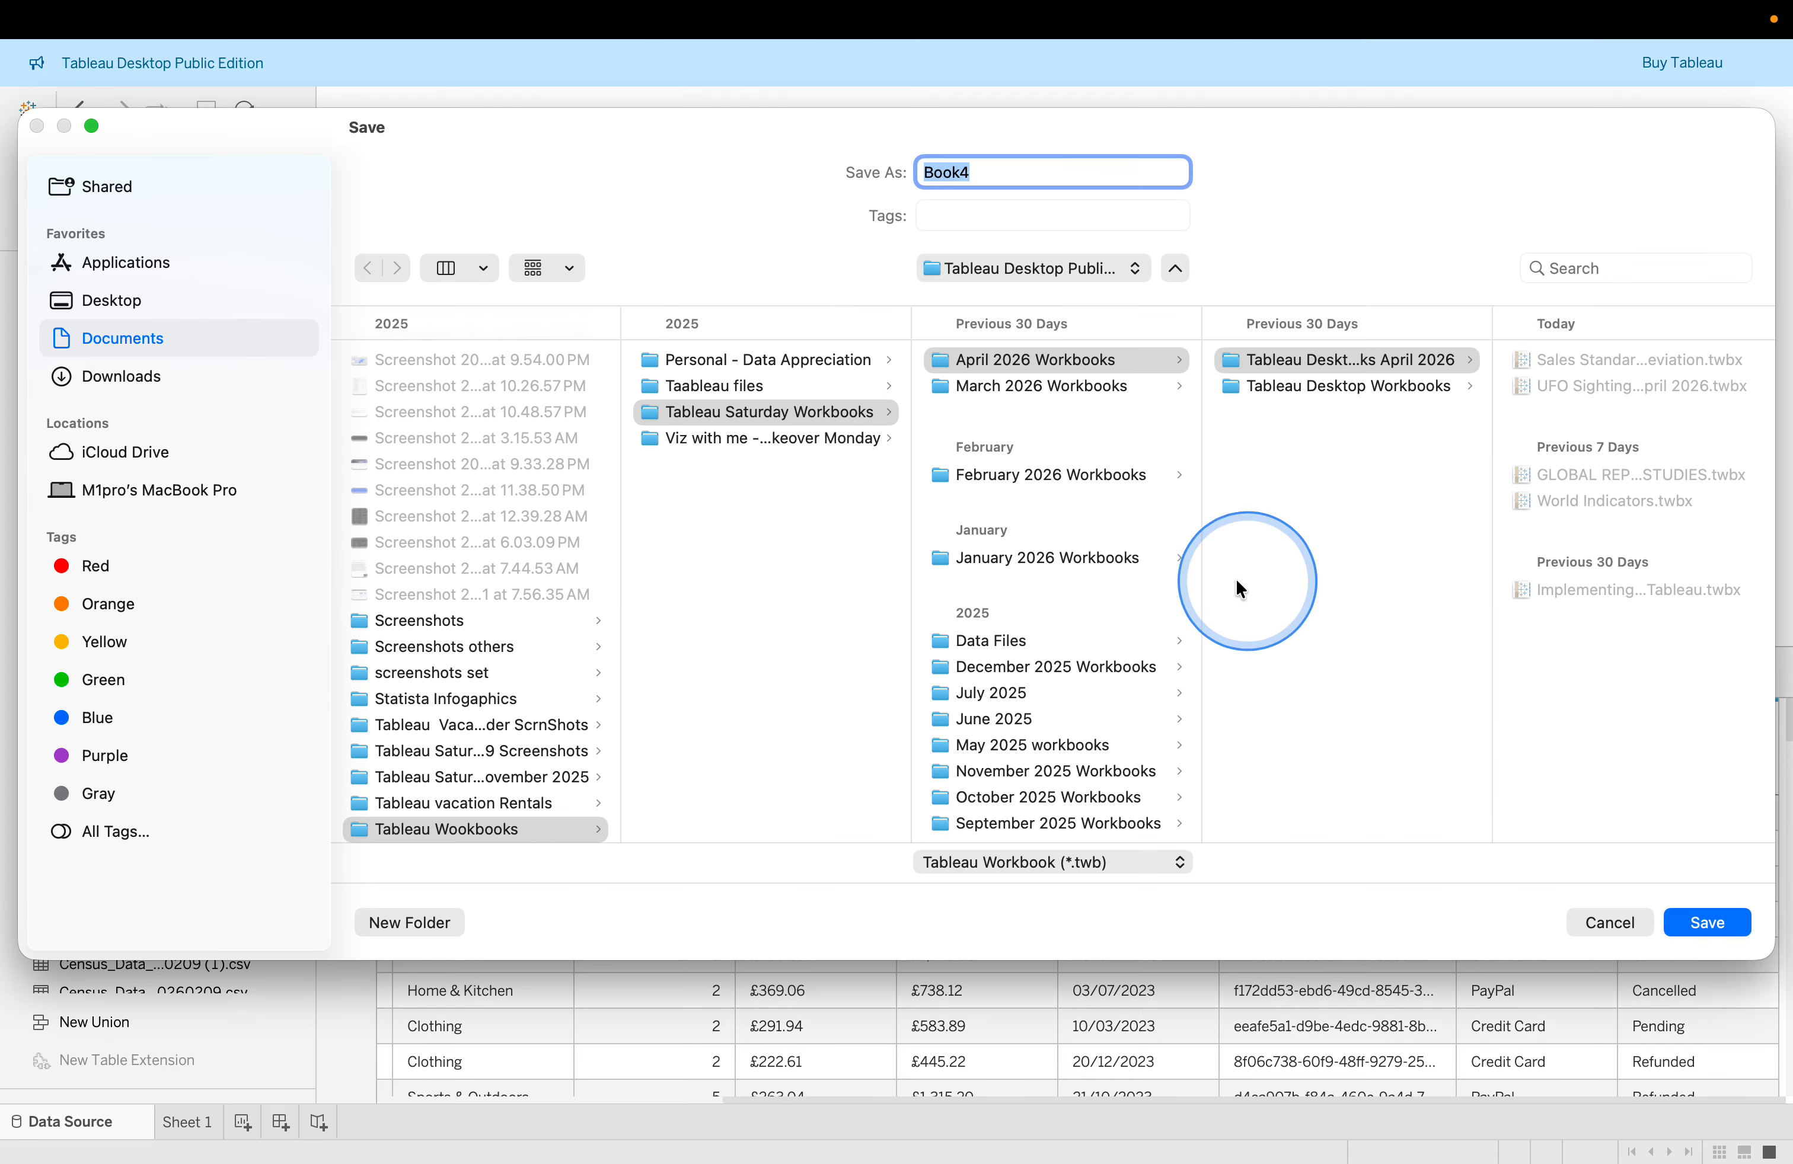
text(Larger)
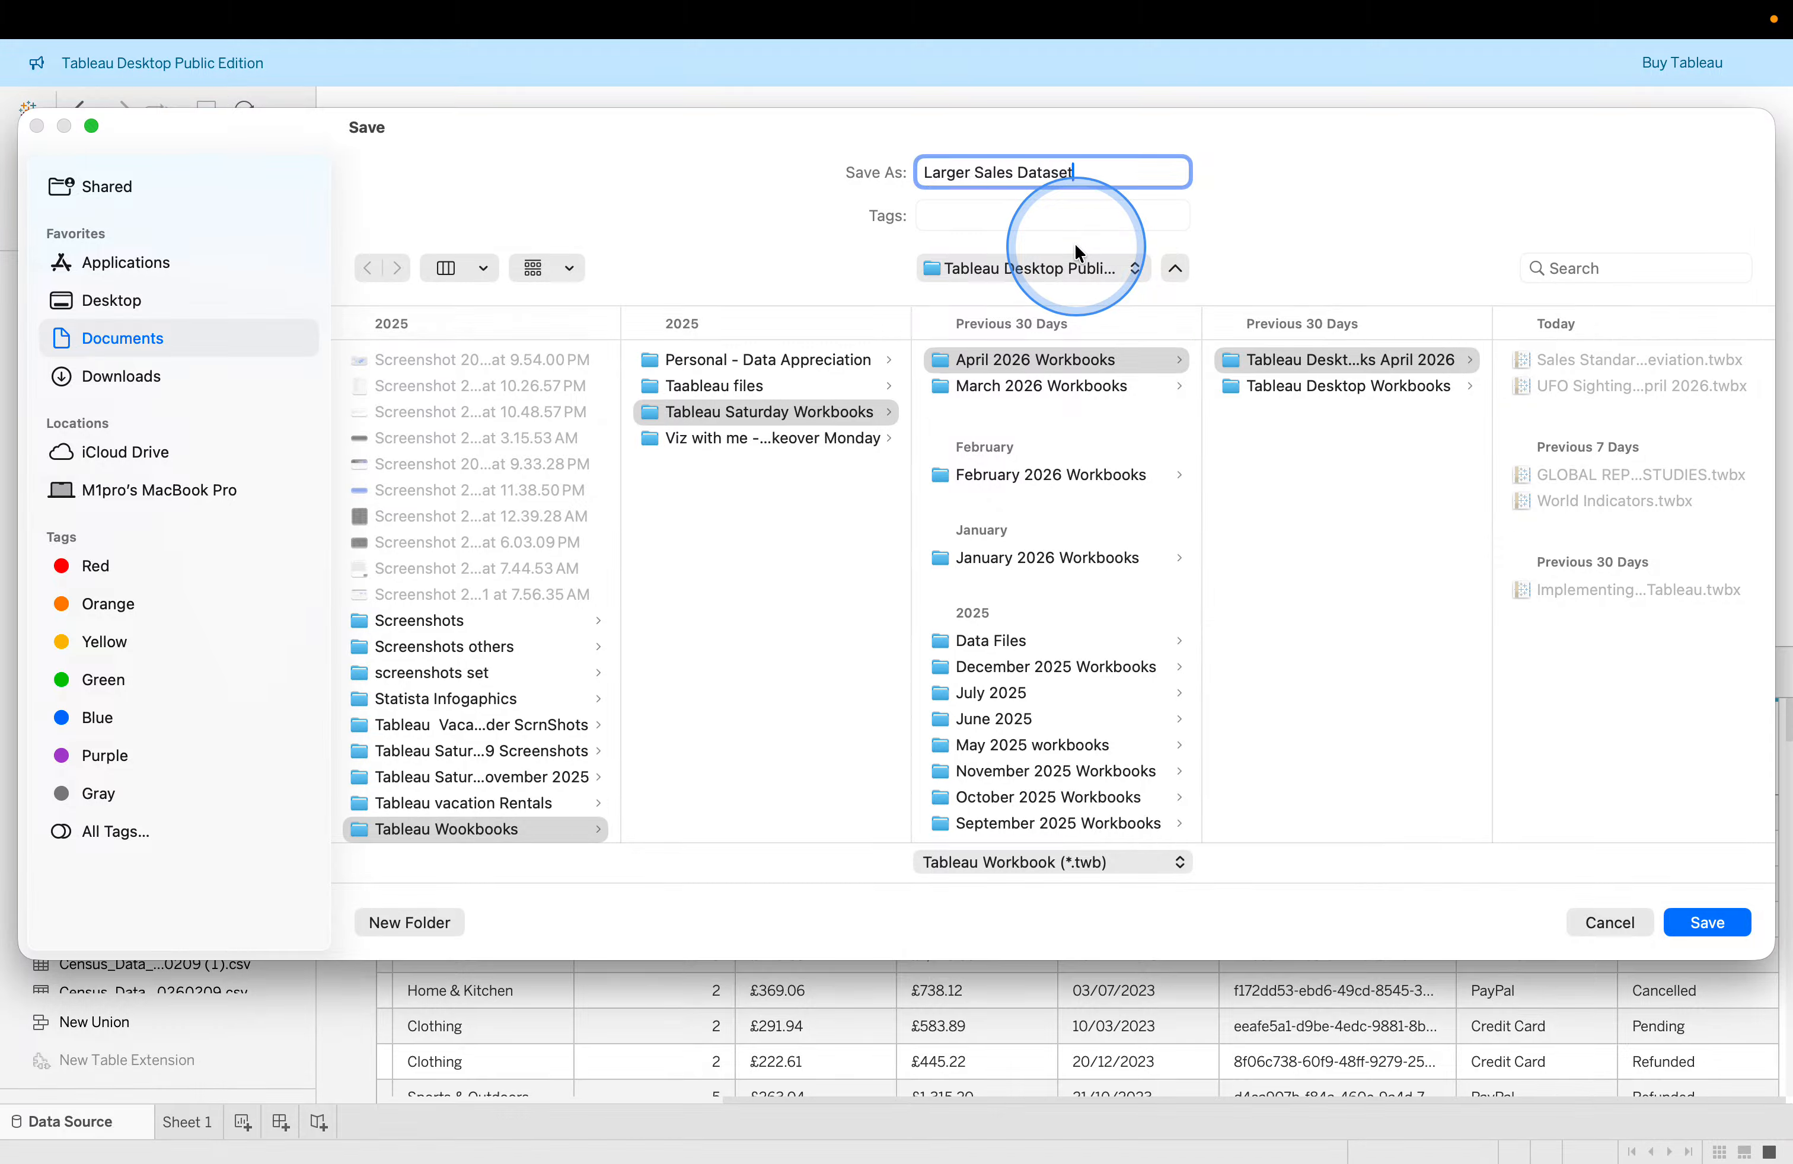
text(Sales Dataset April 2026)
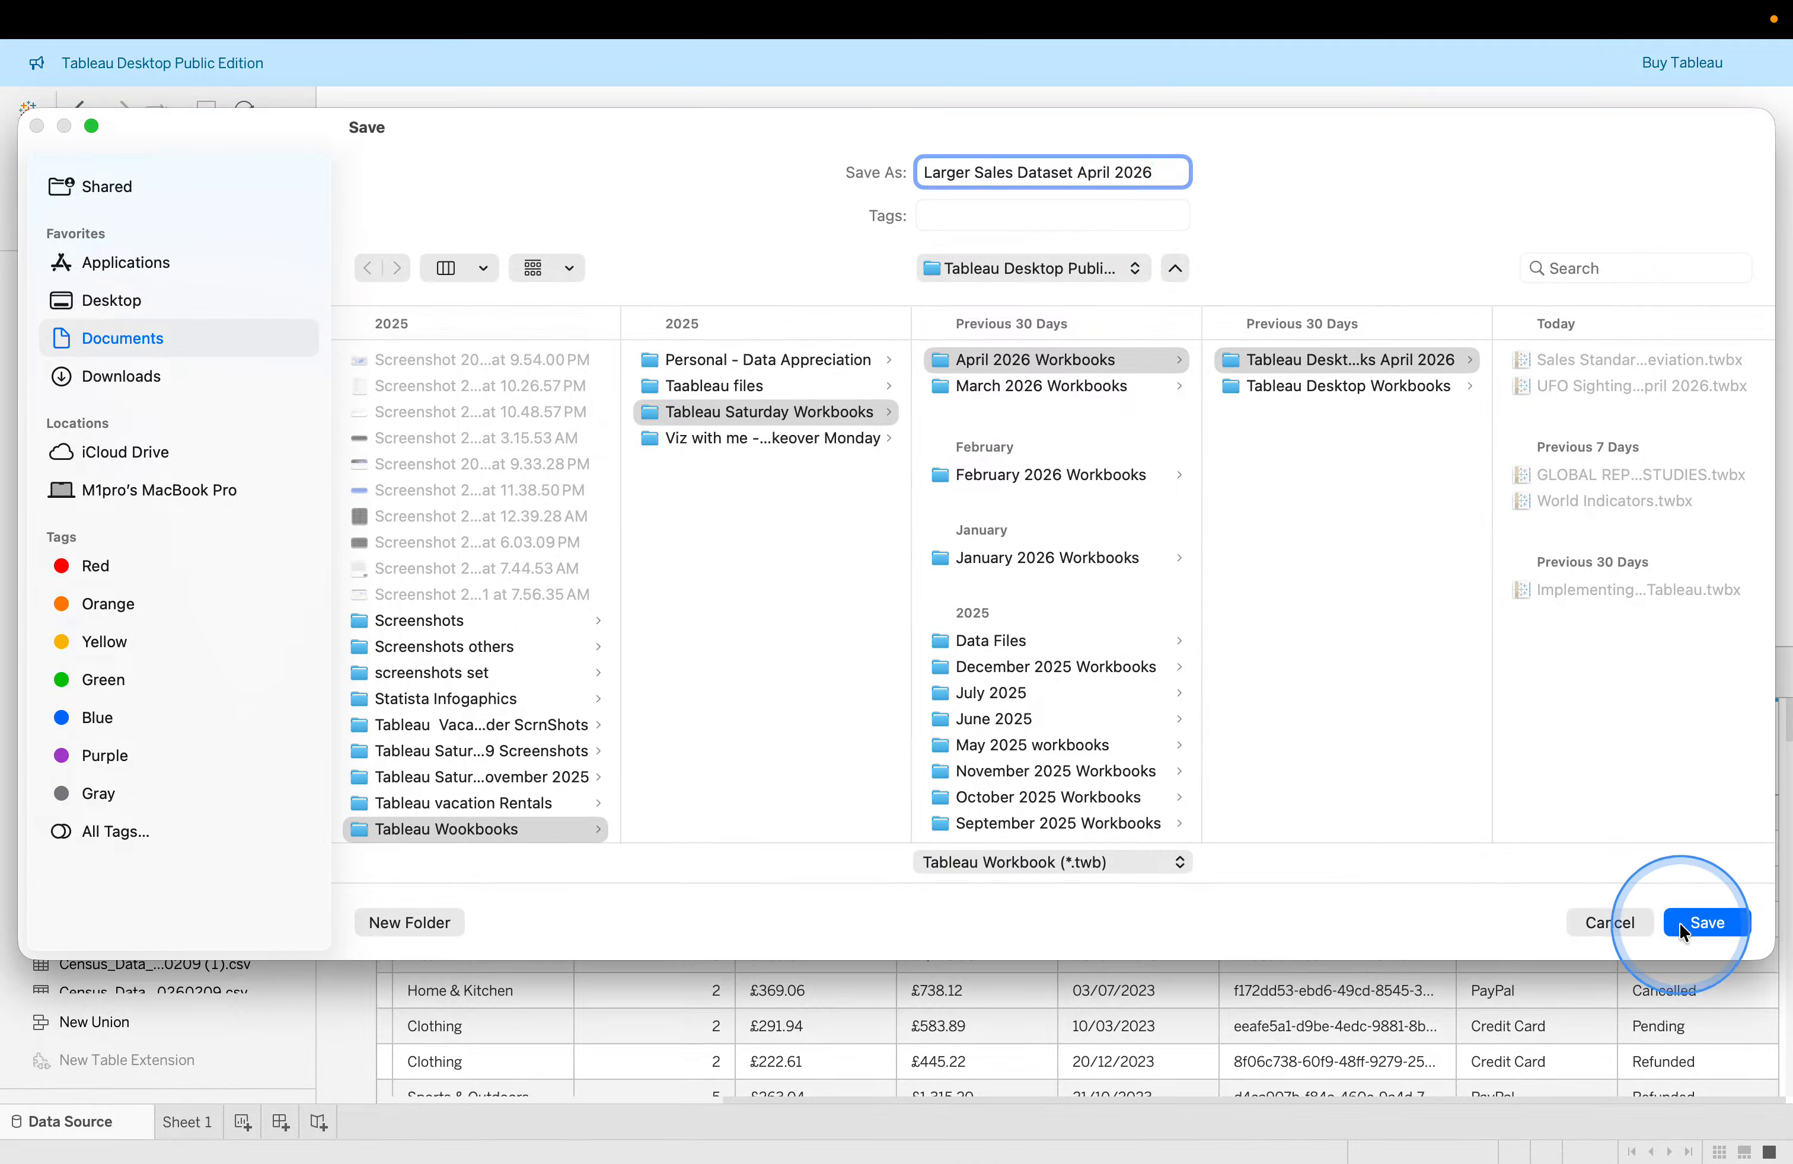
click(1161, 855)
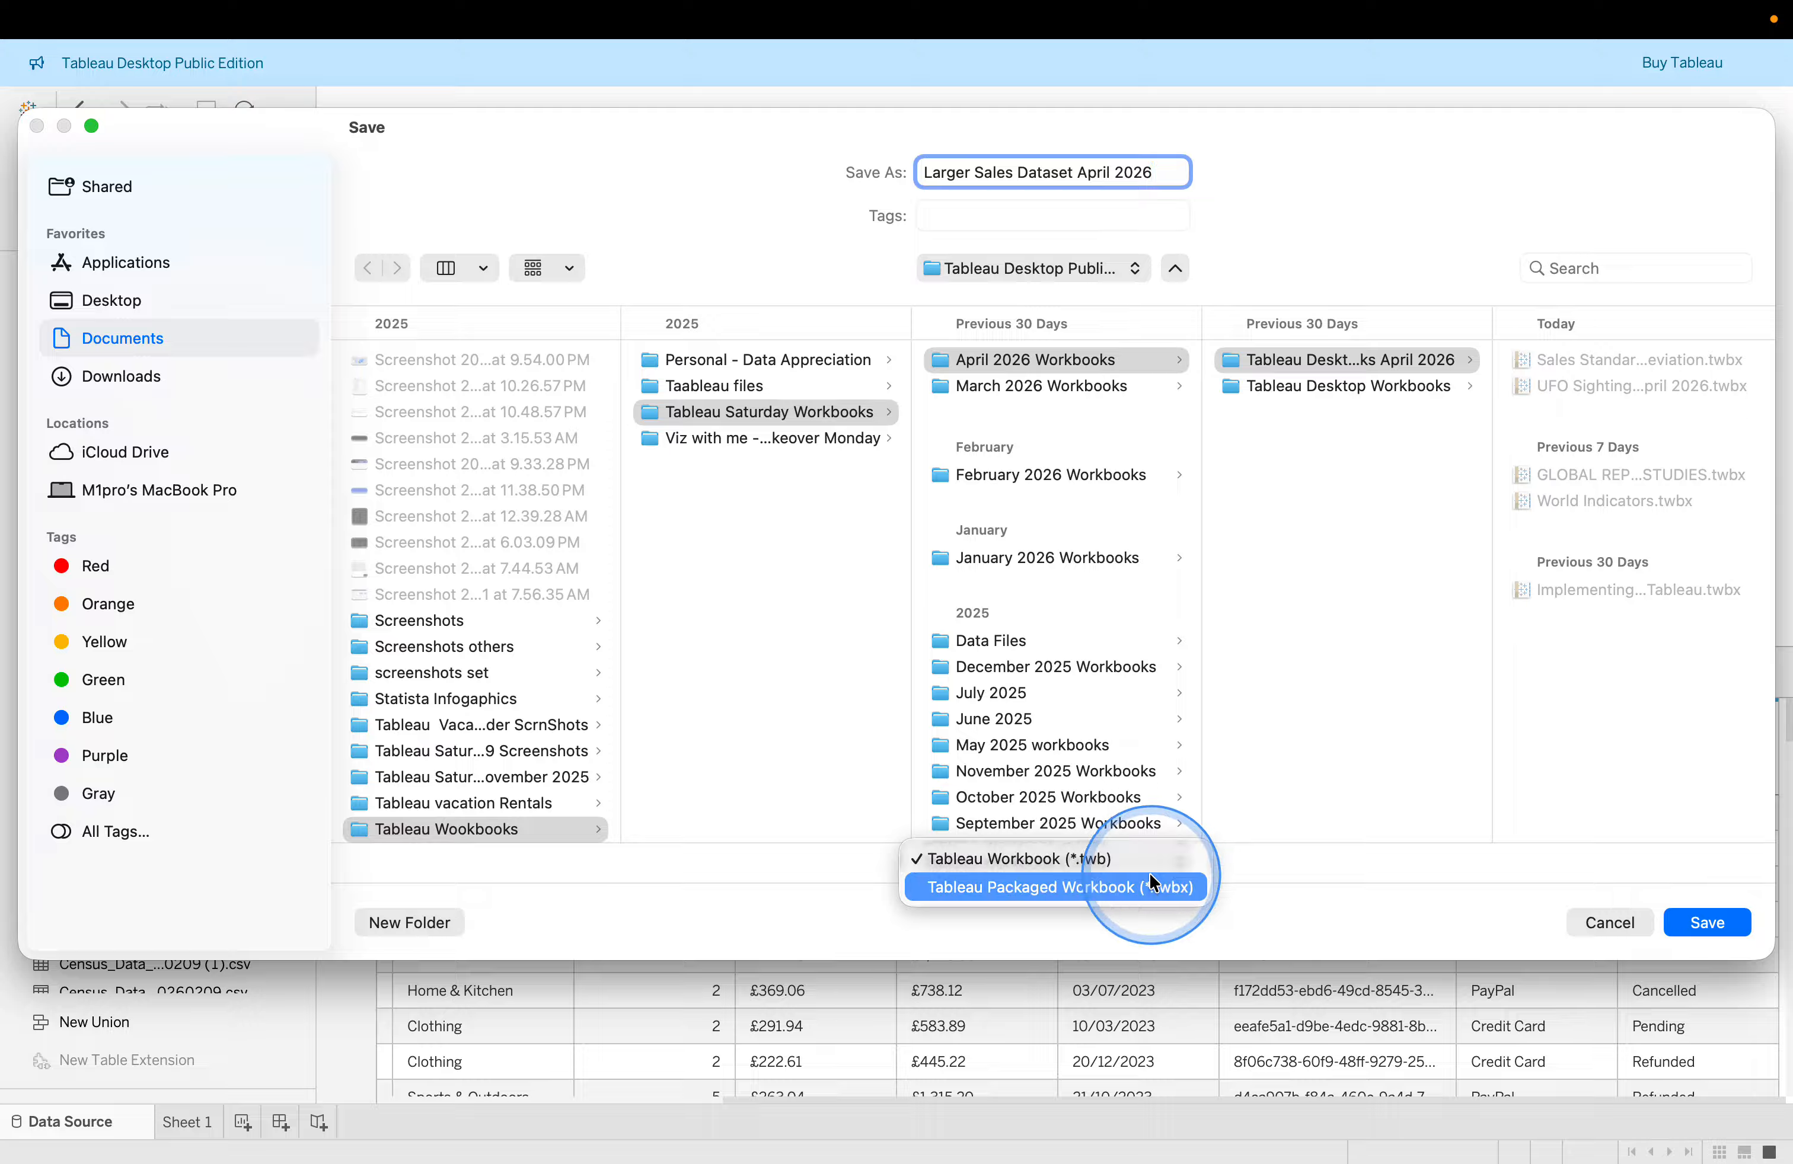
click(1161, 897)
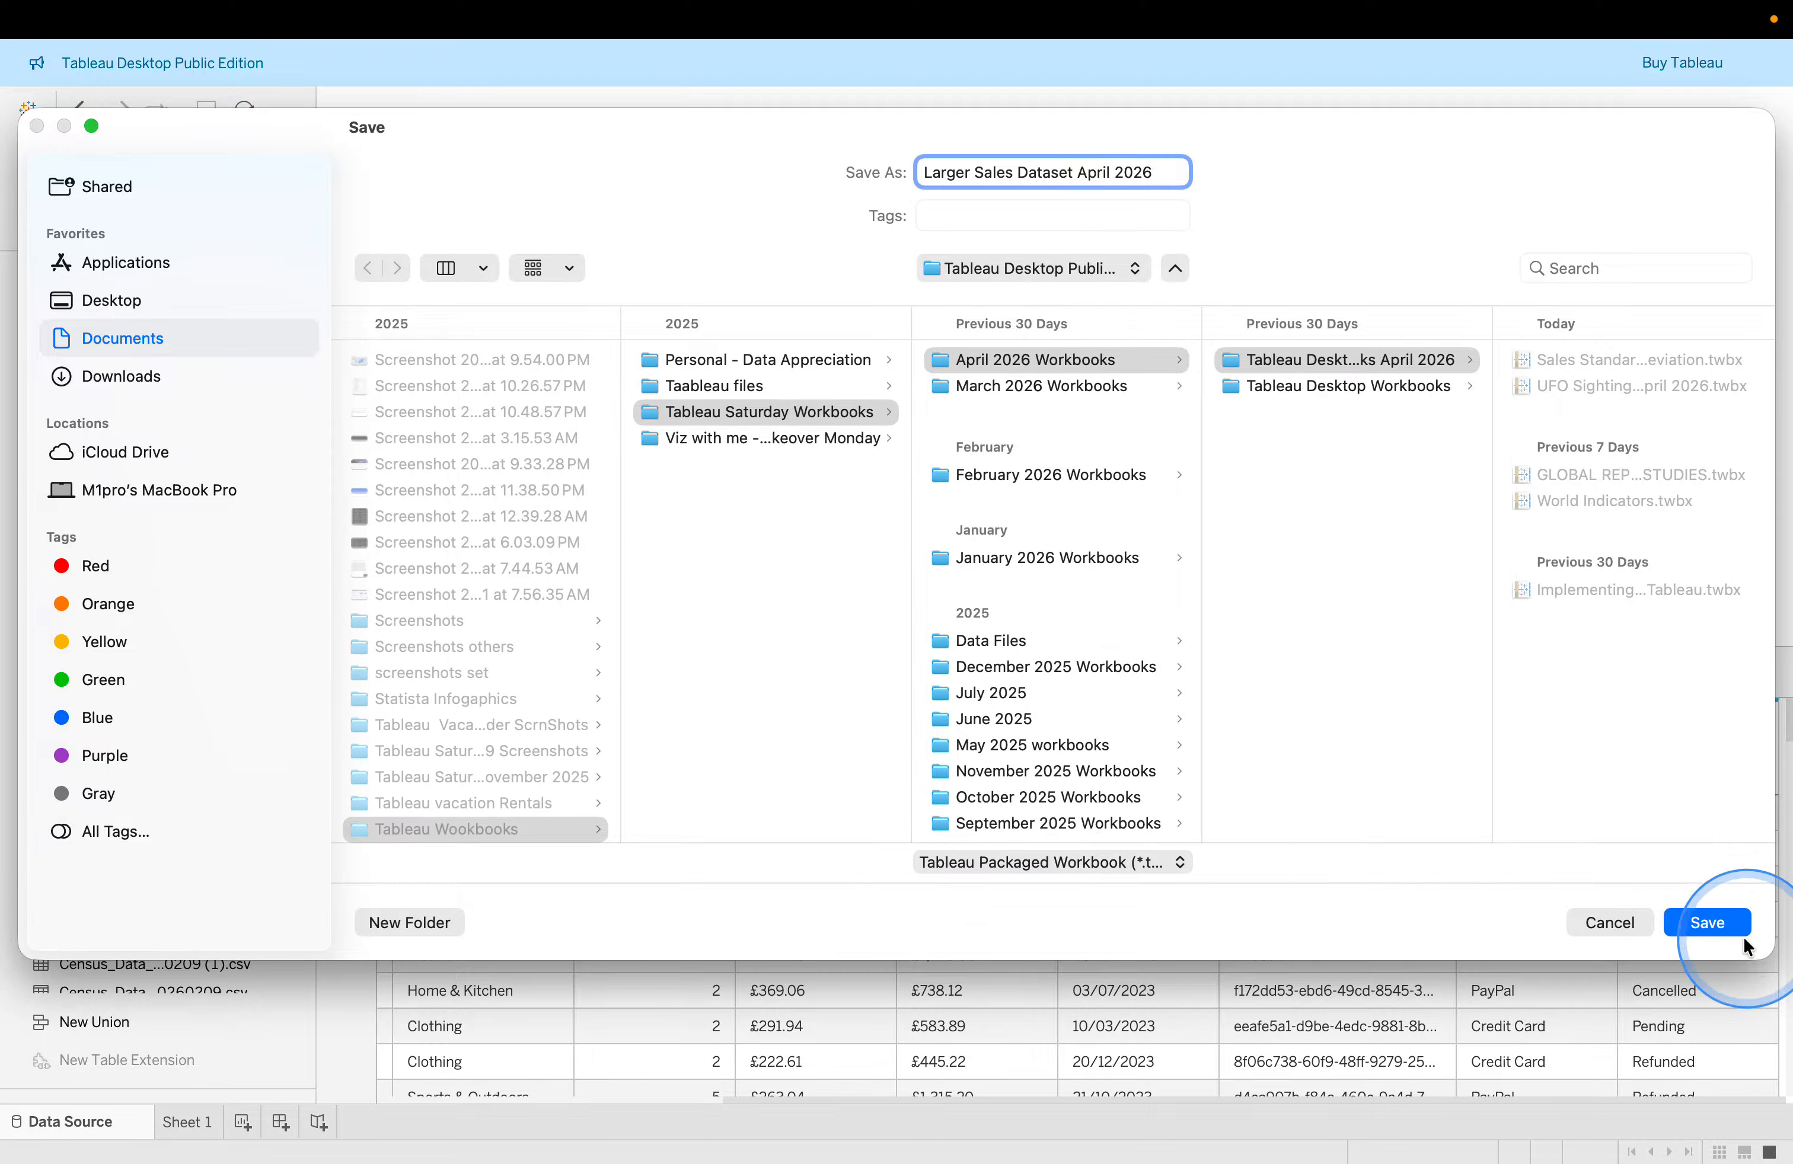
click(1705, 924)
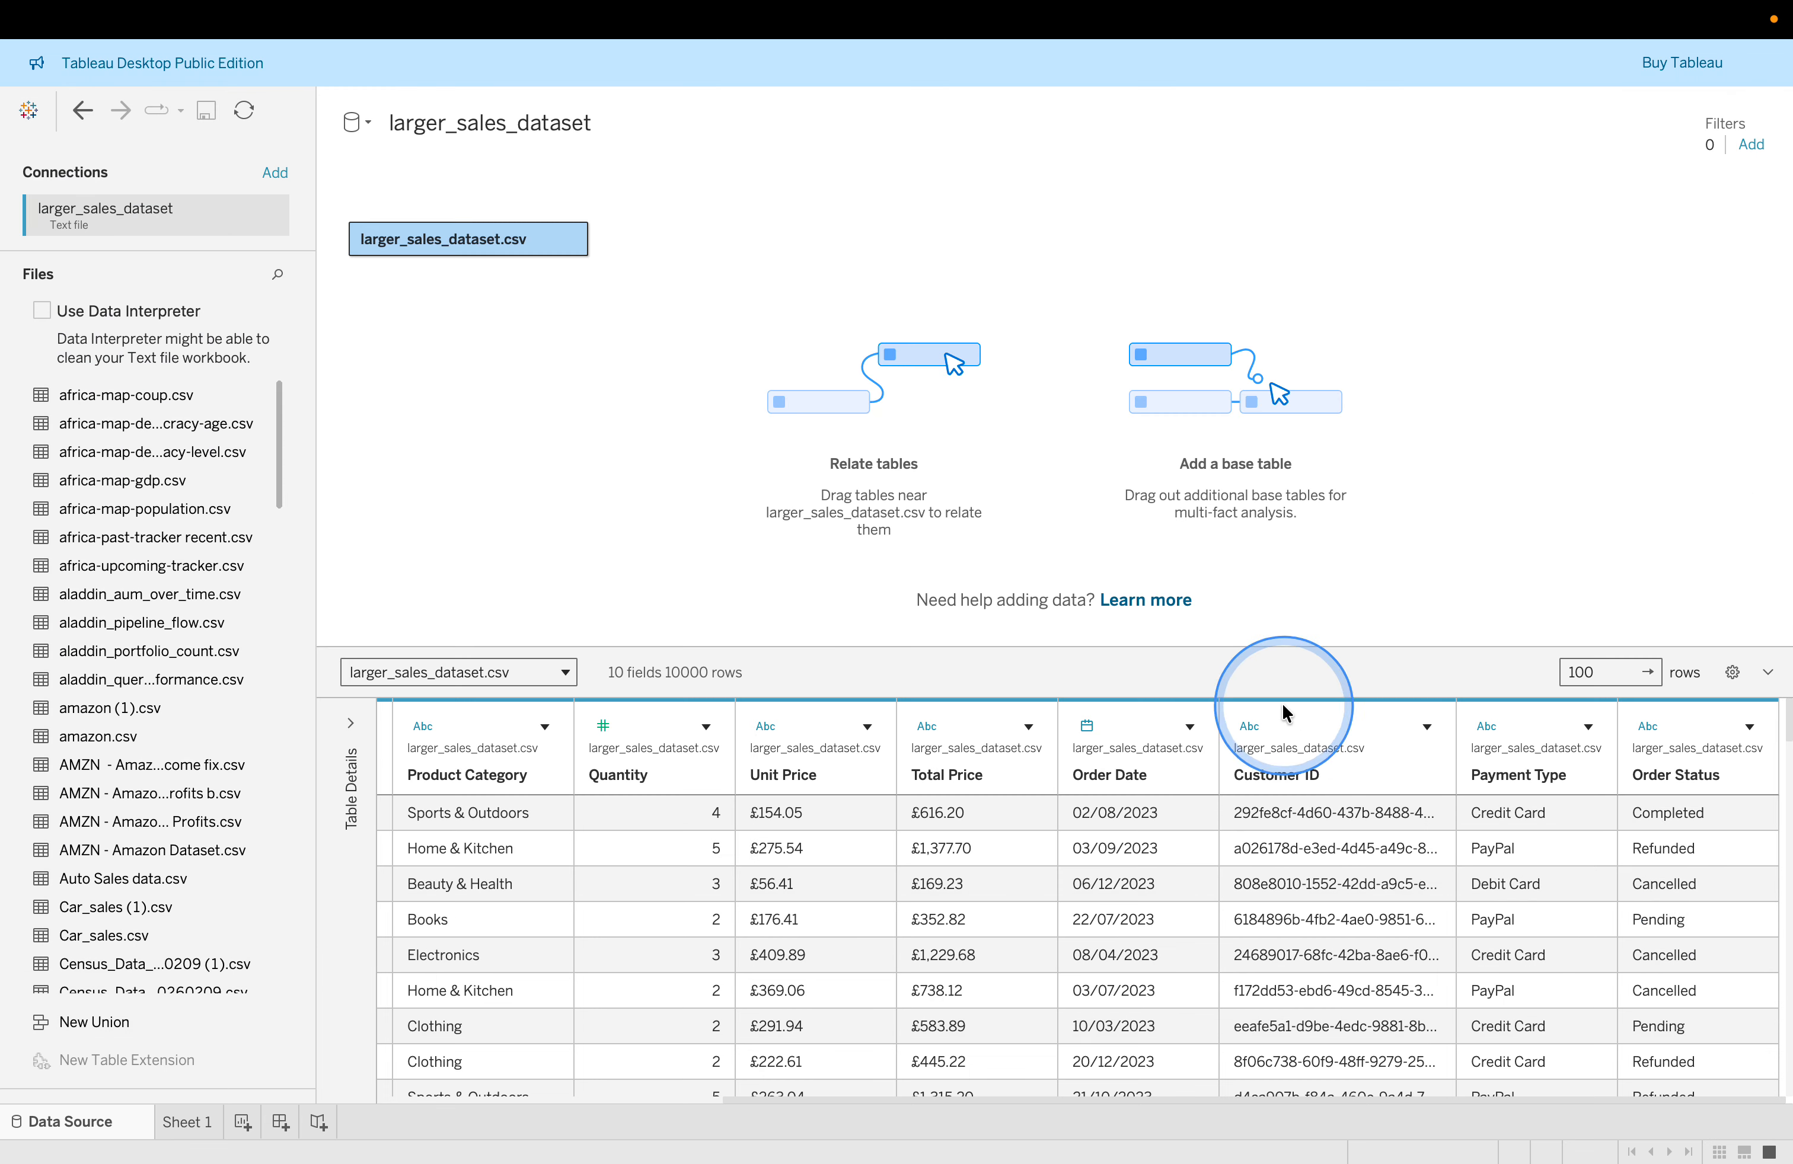
Switch to the browser and read lab step 21 and the opening of Exercise 2: Build Hierarchies.
key(ctrl+Left)
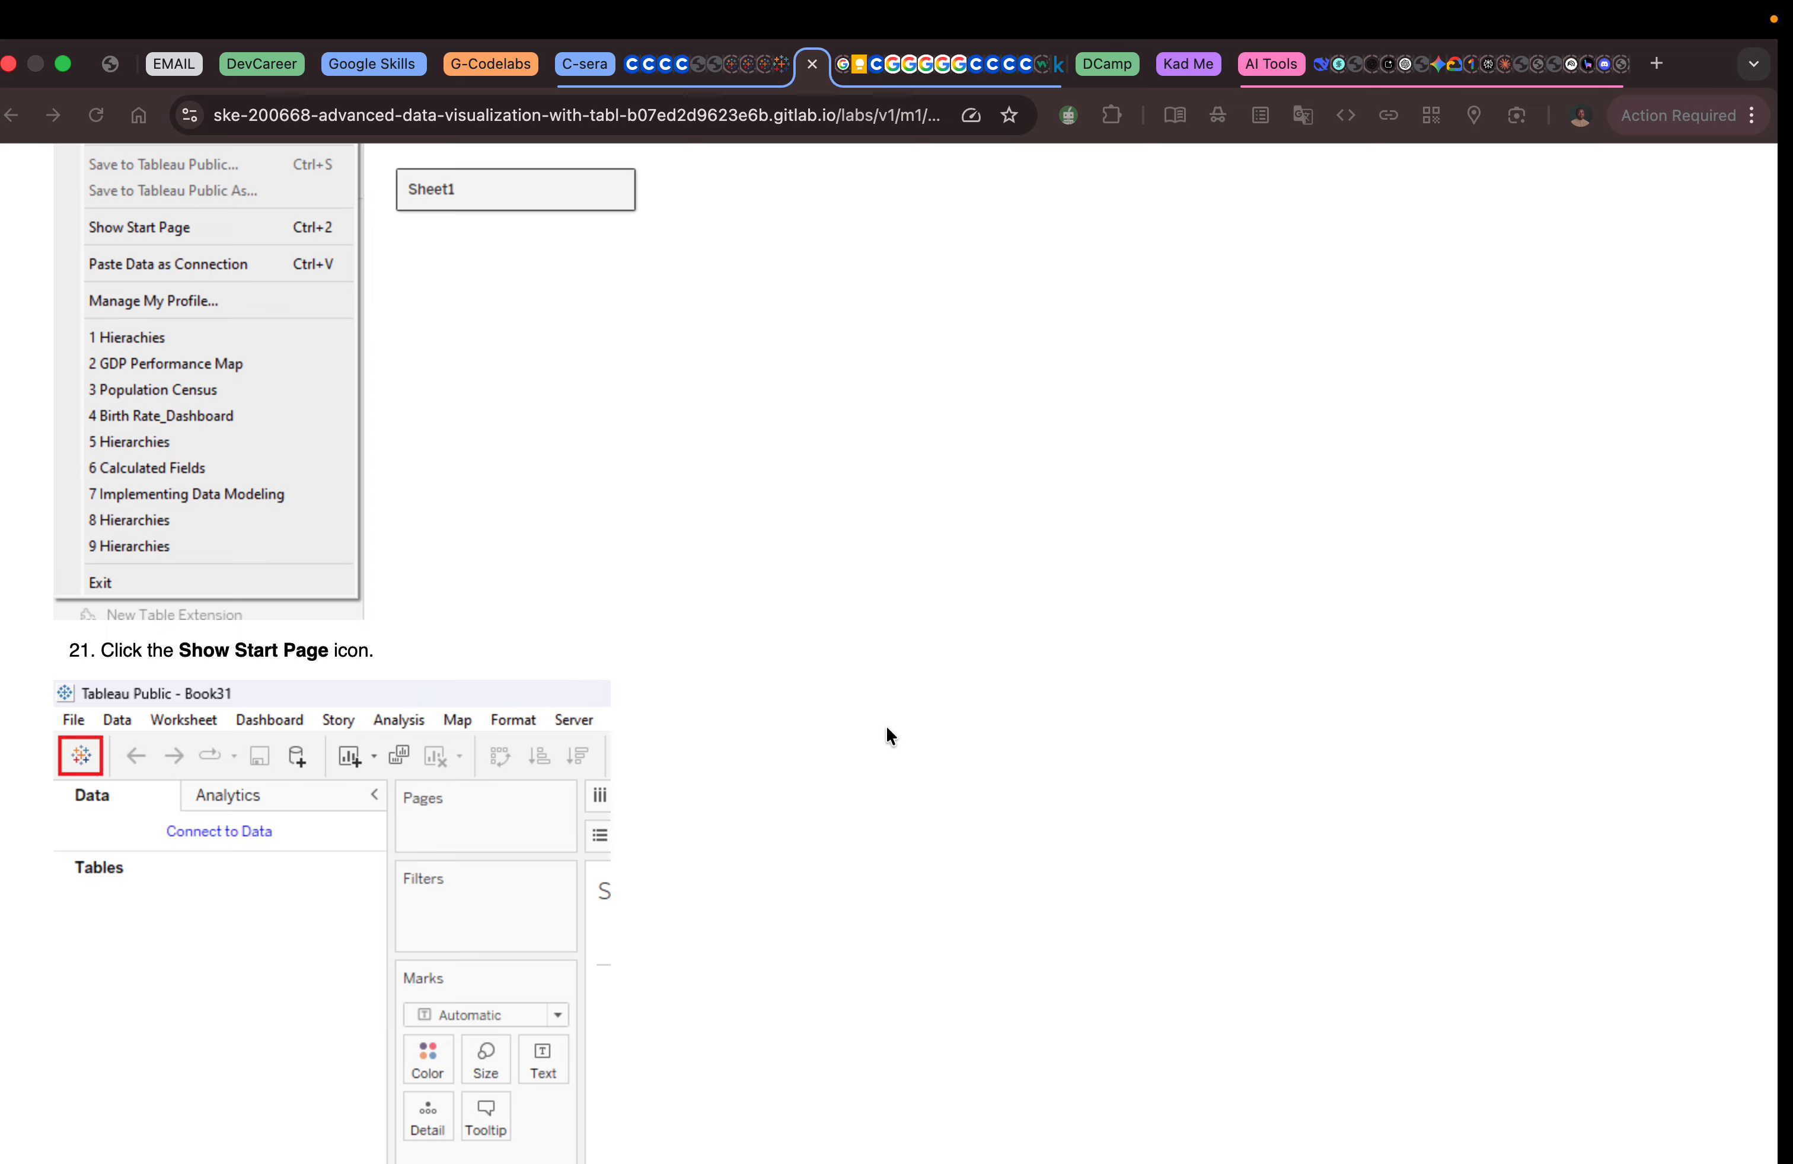
scroll(945, 711, down, 1)
scroll(944, 717, down, 8)
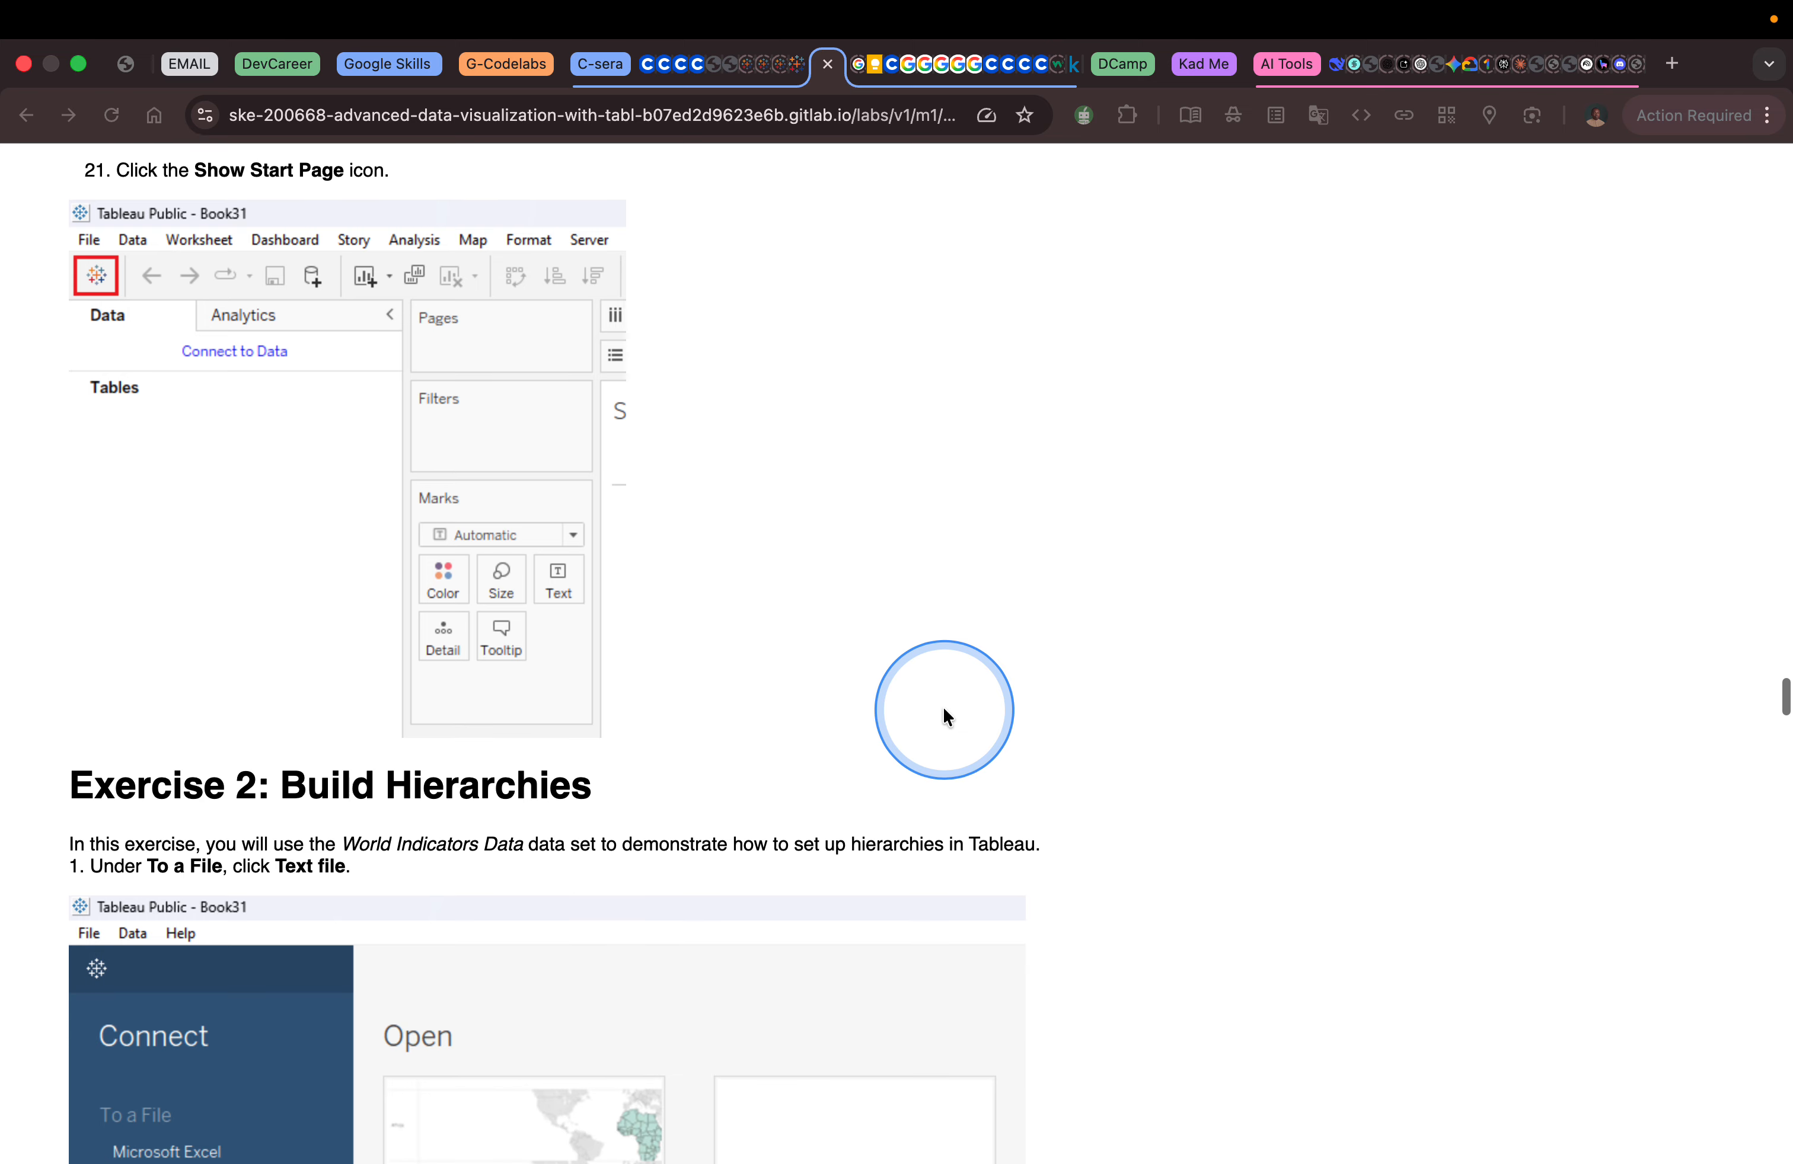
scroll(944, 714, down, 3)
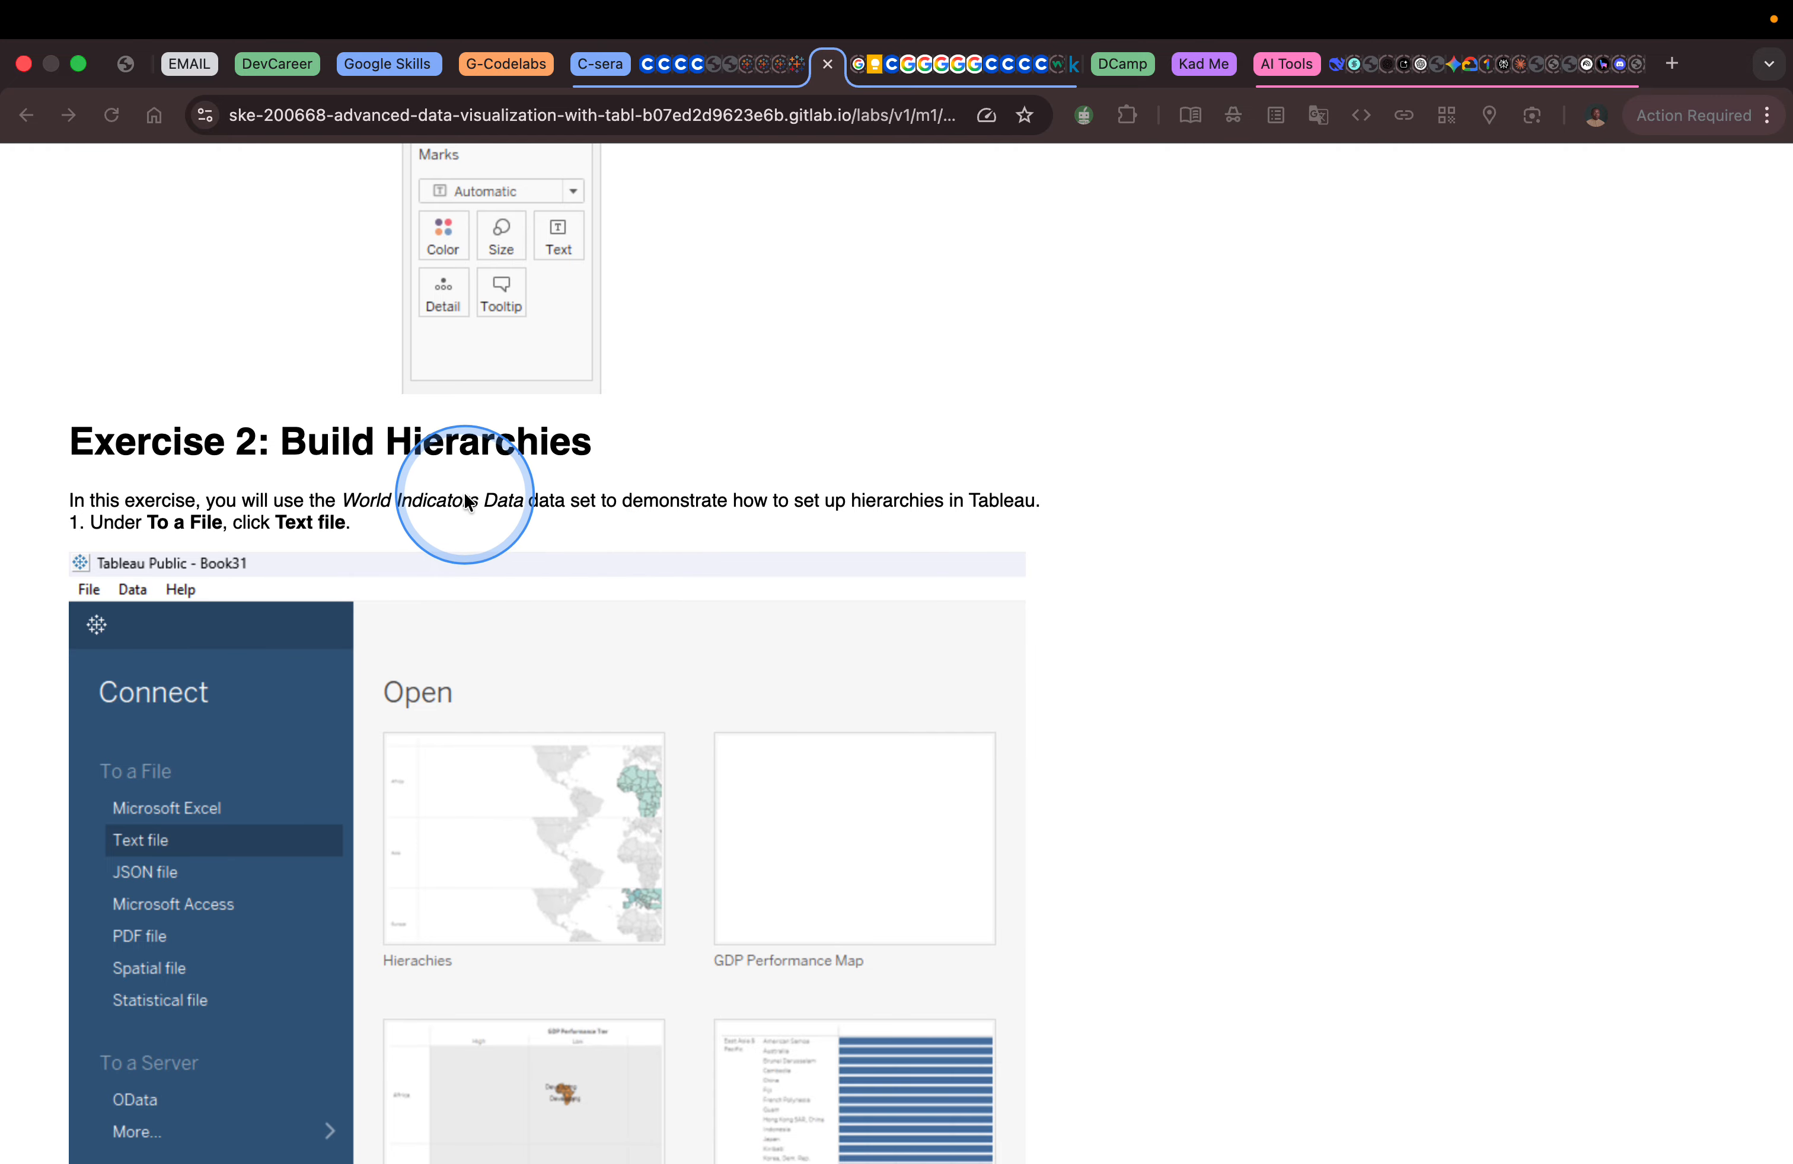
Switch to Tableau and return from the larger_sales_dataset data source to the start page.
key(ctrl+Right)
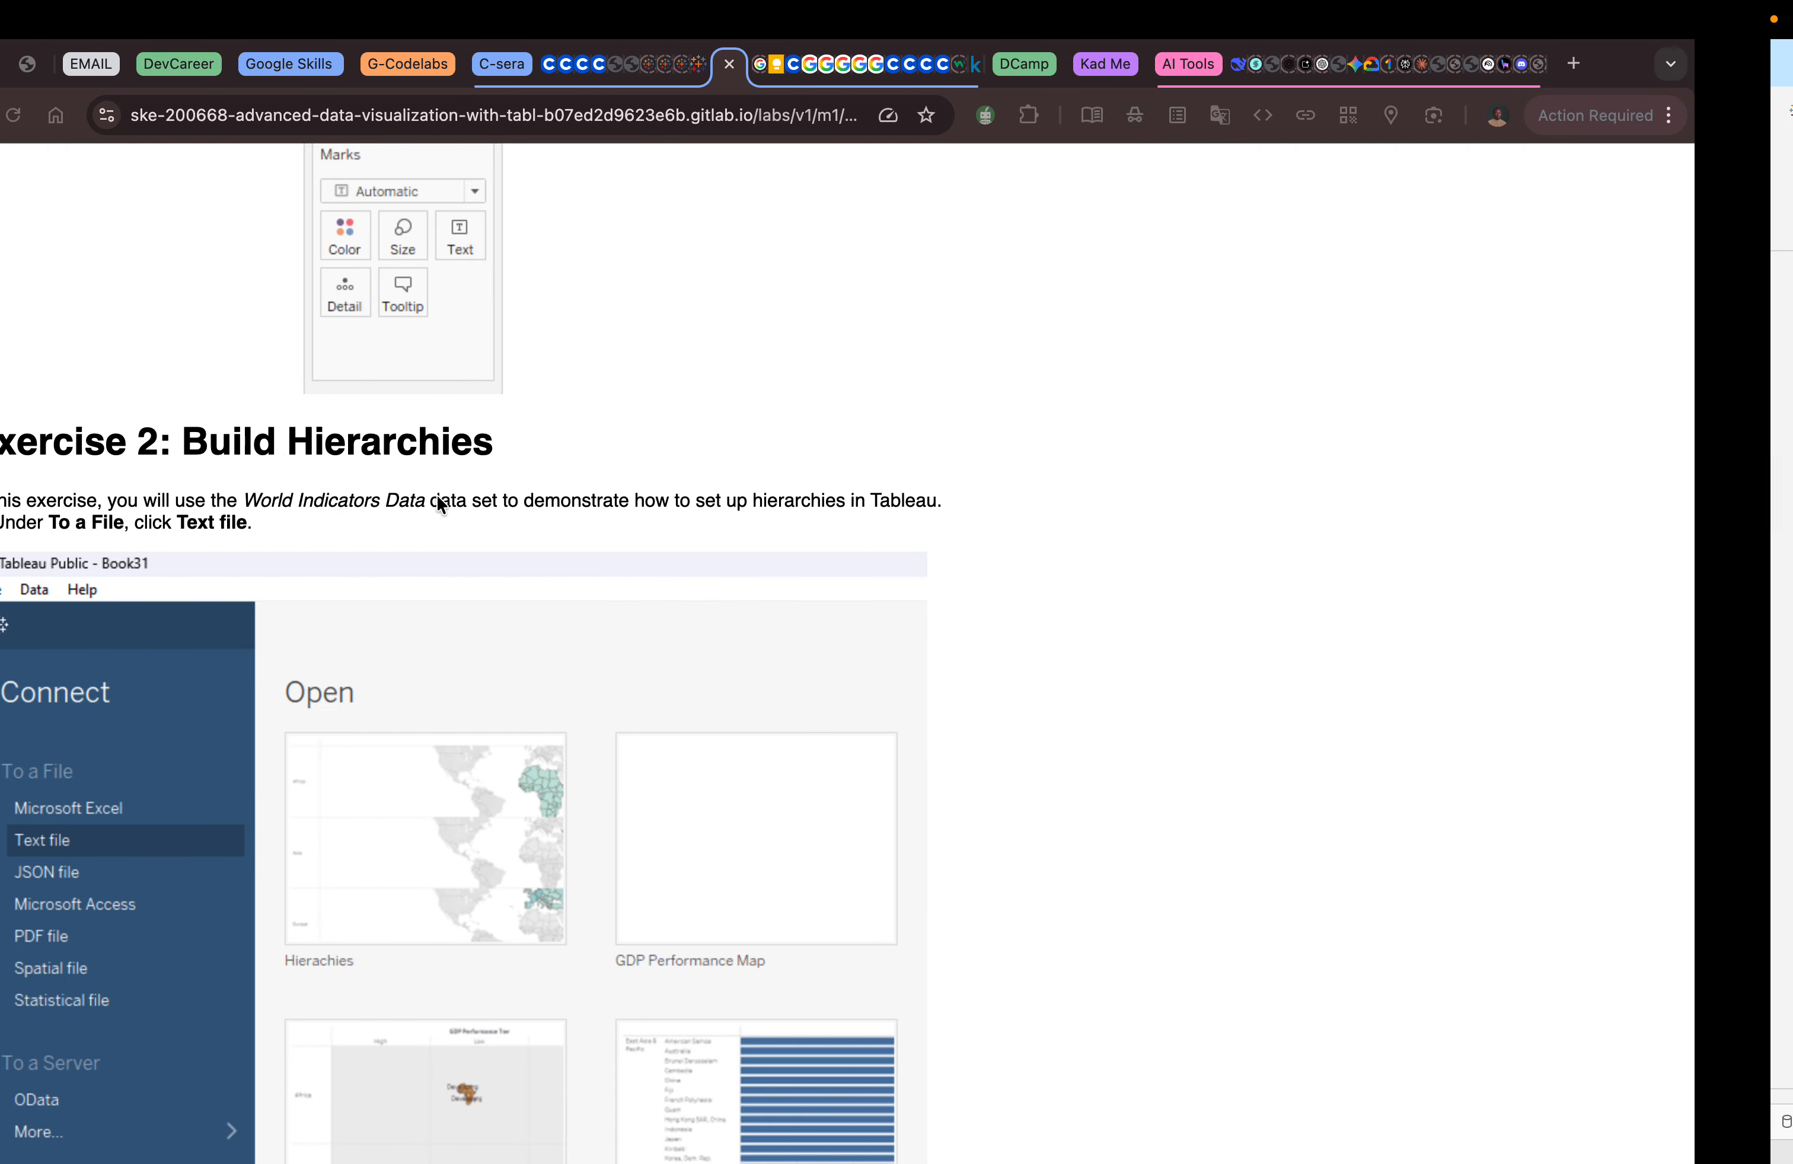
mouse_move(131, 27)
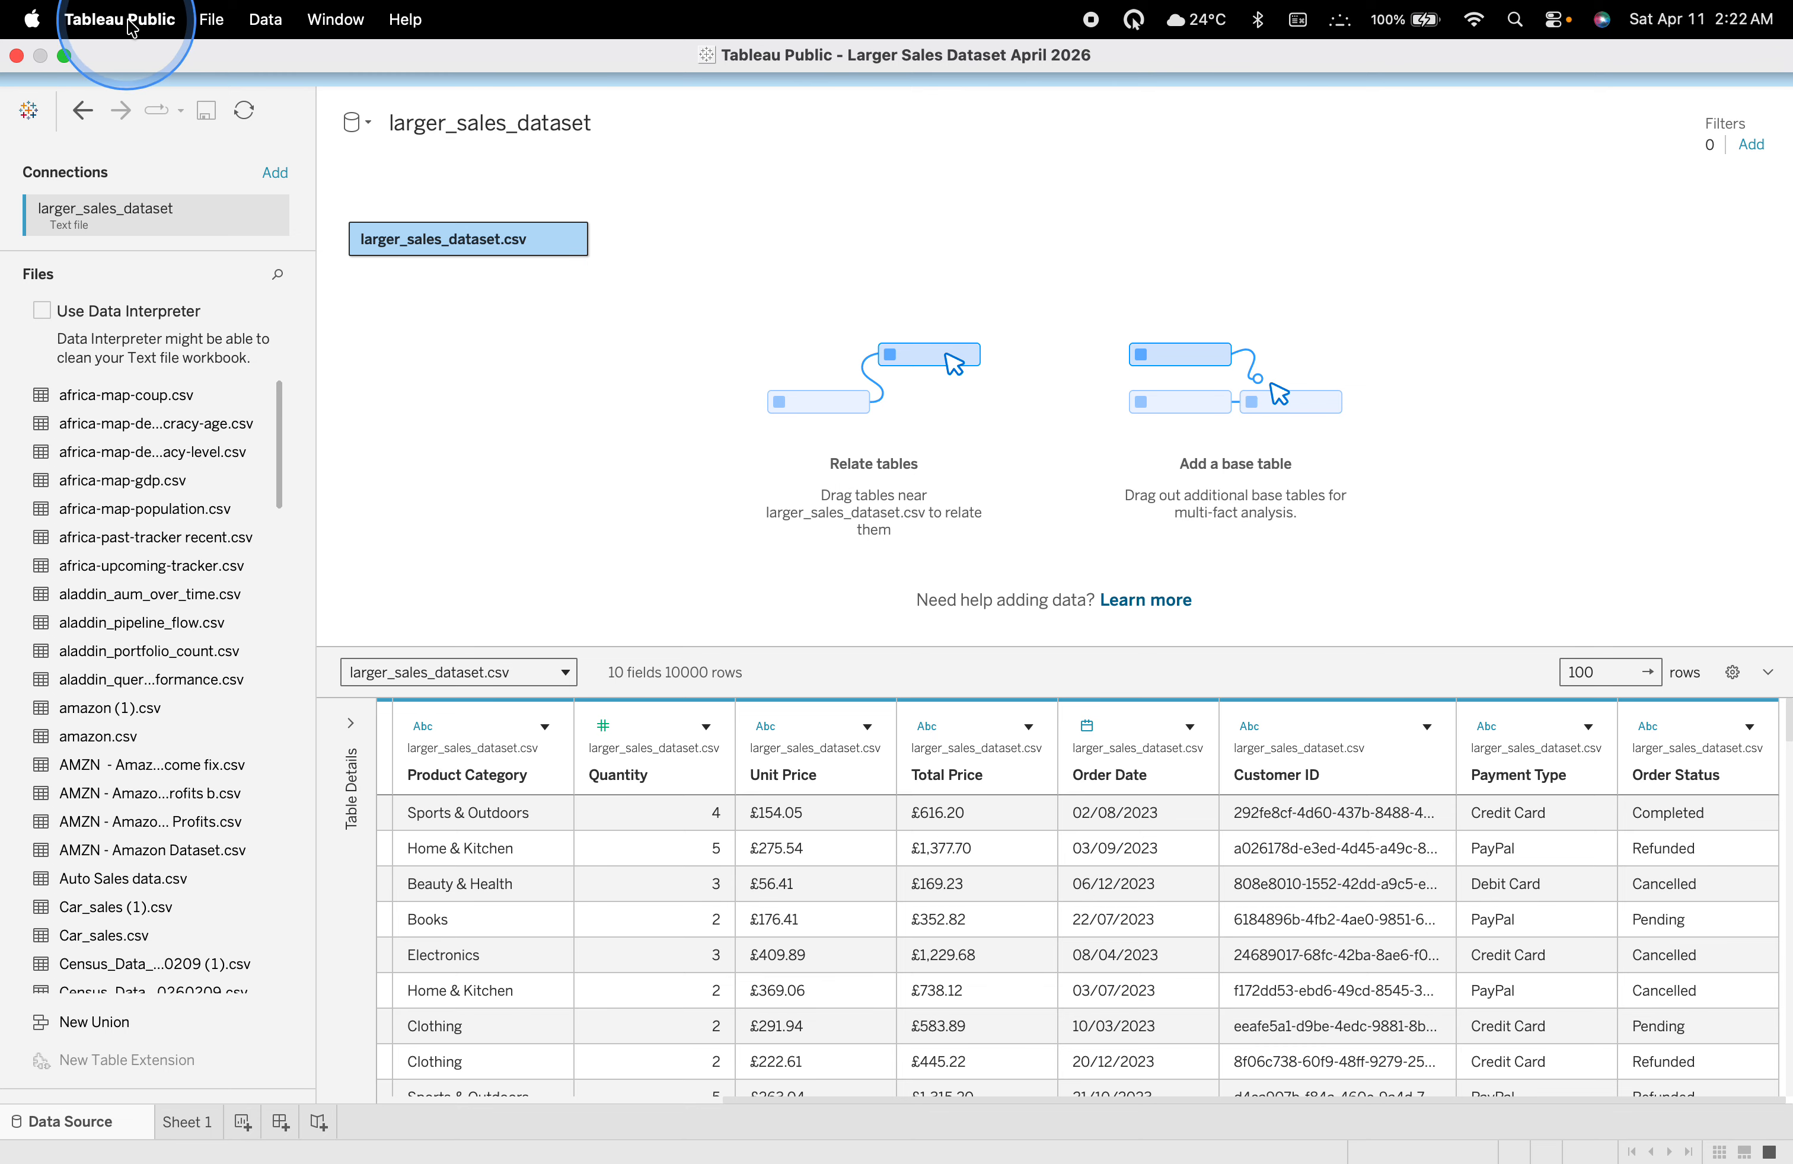
click(214, 22)
click(28, 115)
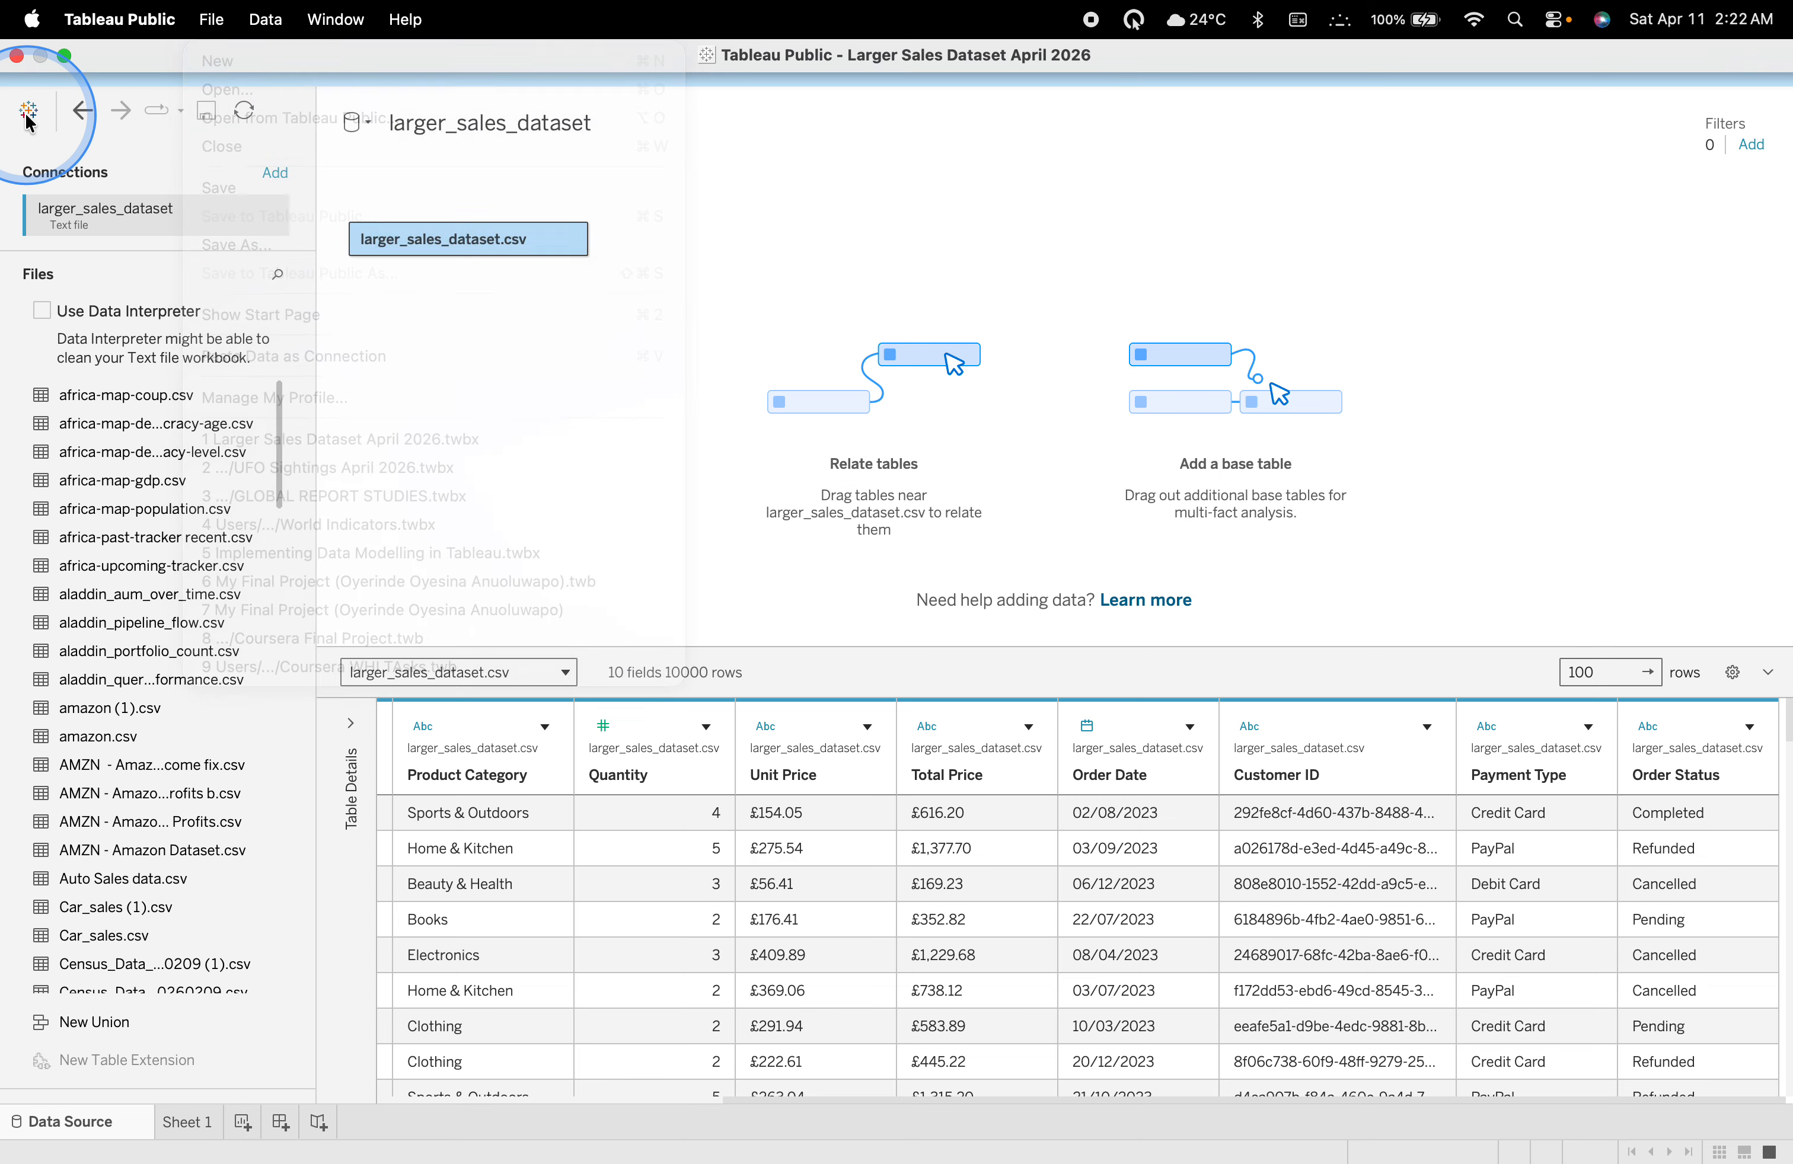
click(211, 20)
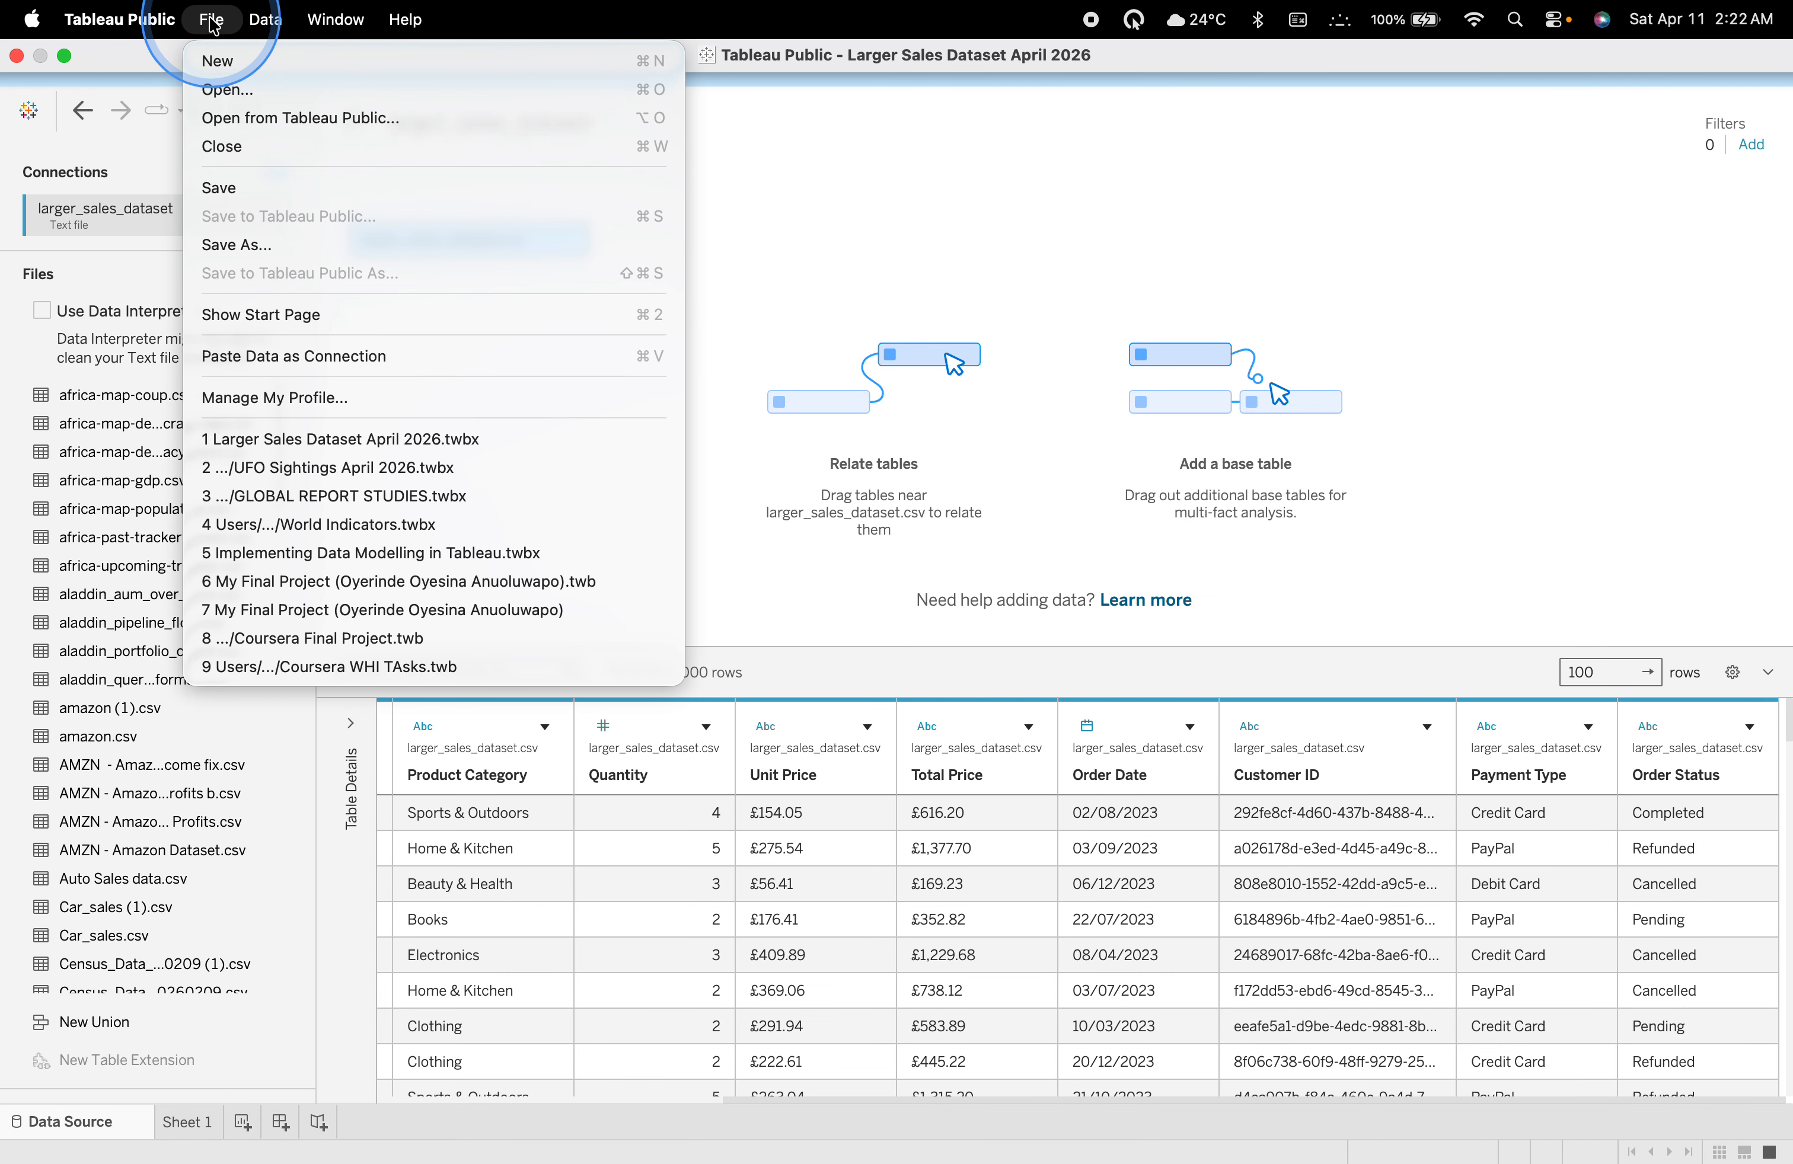
click(18, 110)
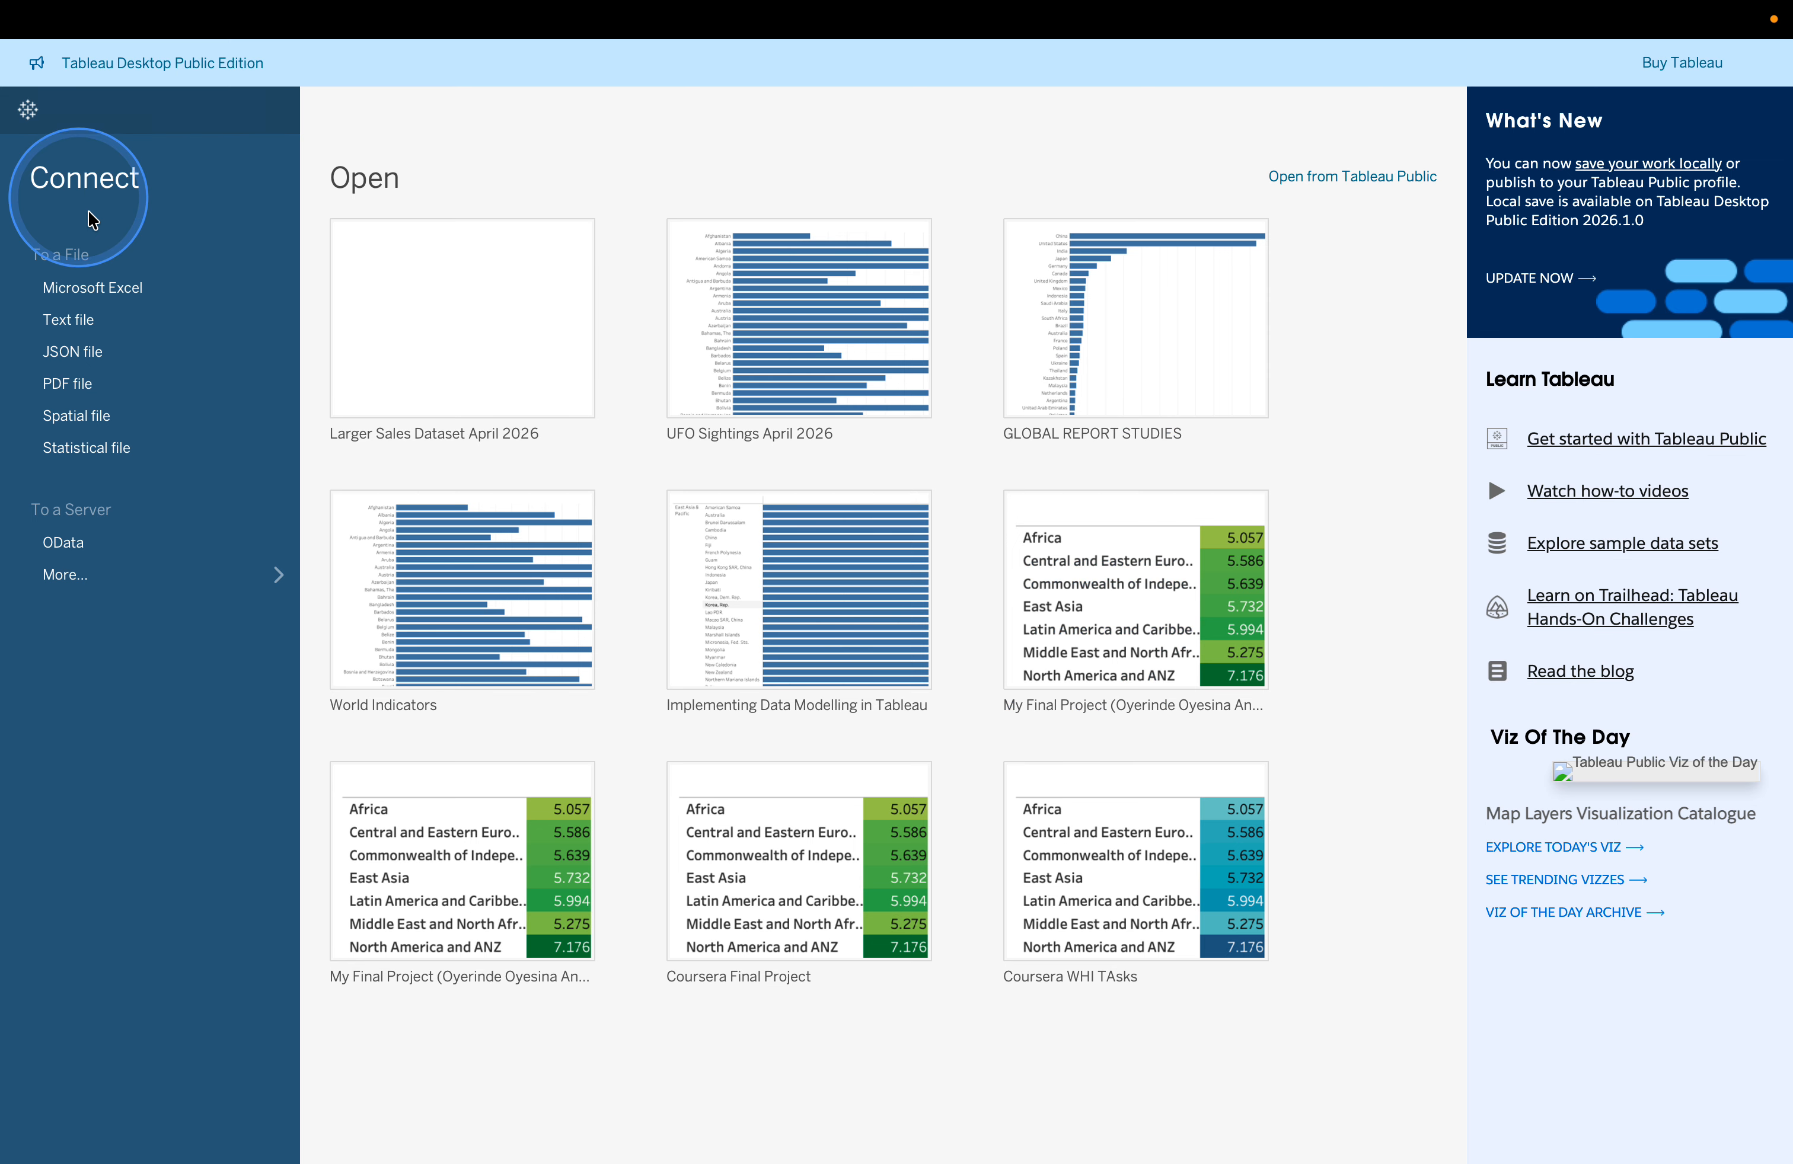
Connect to the text file World Indicators Data.csv from the Downloads folder.
click(156, 320)
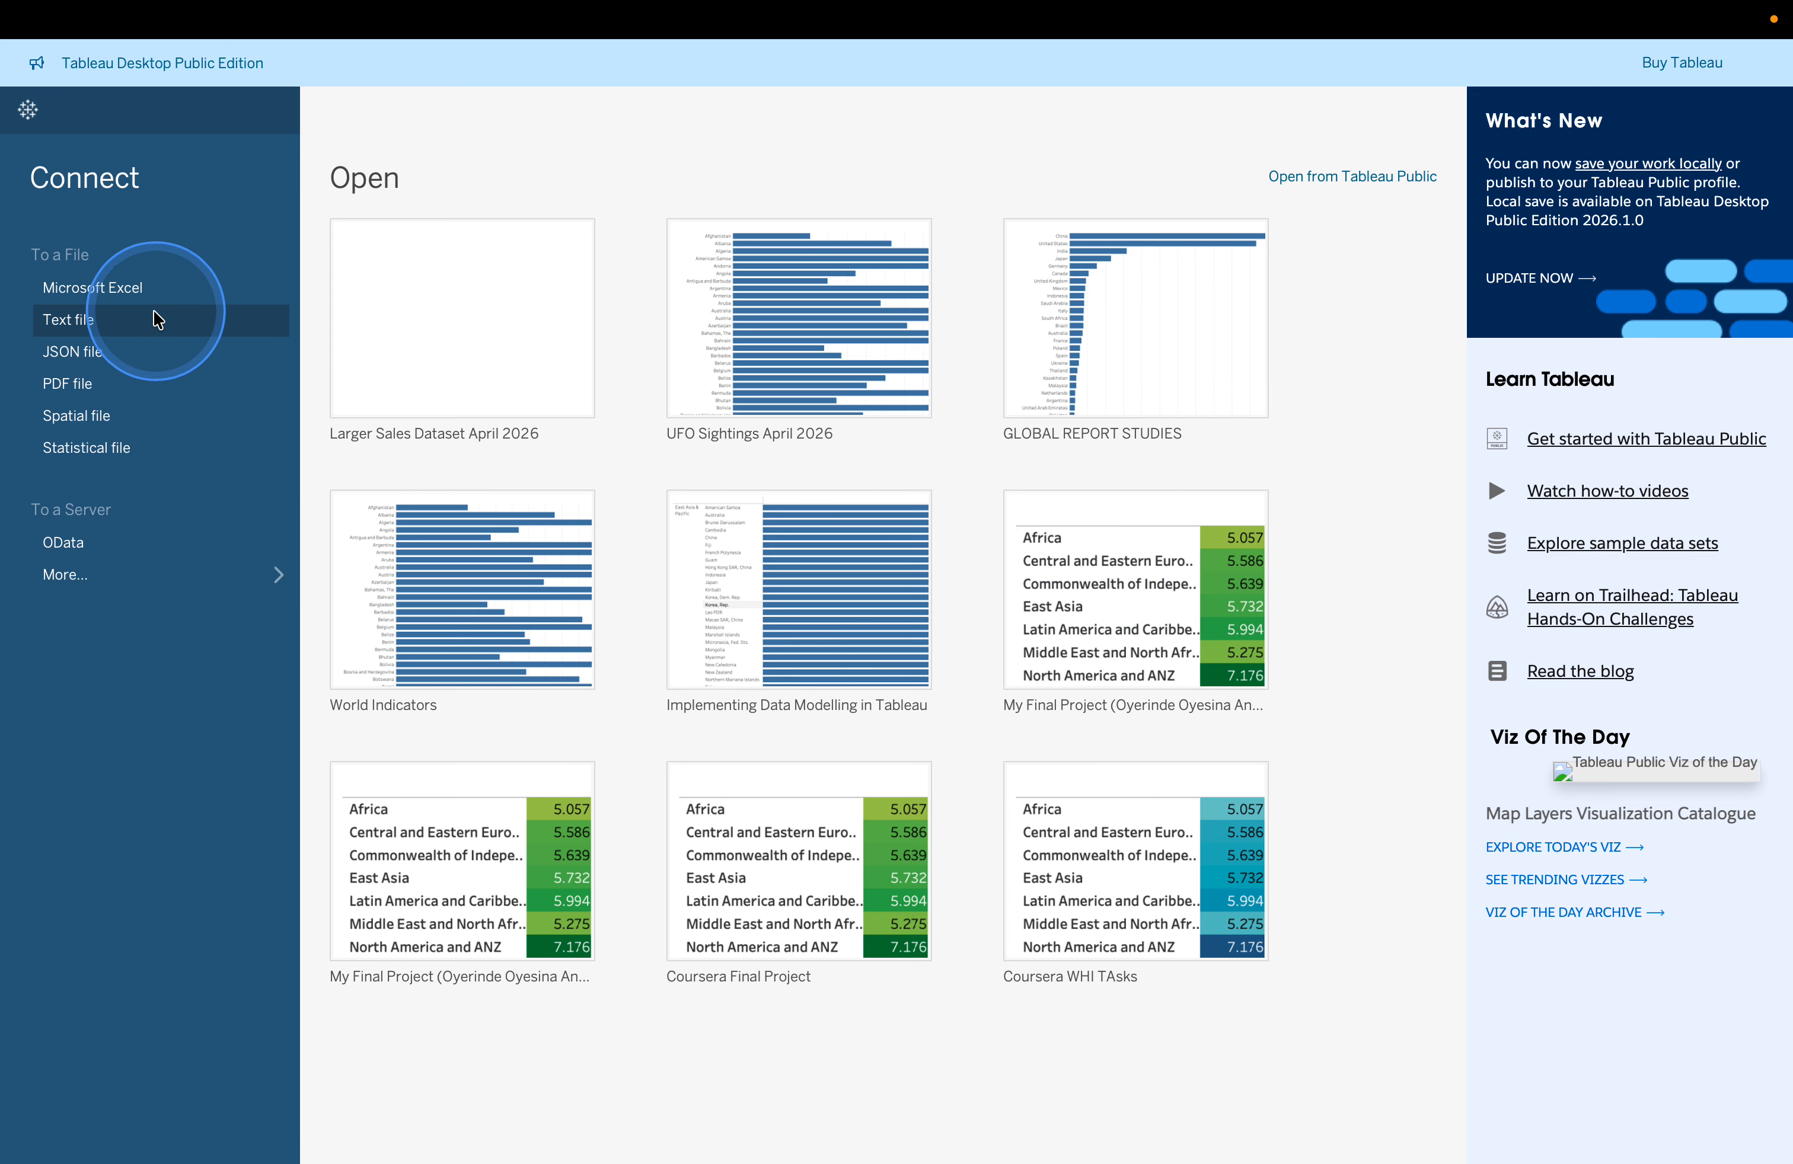
scroll(485, 521, down, 20)
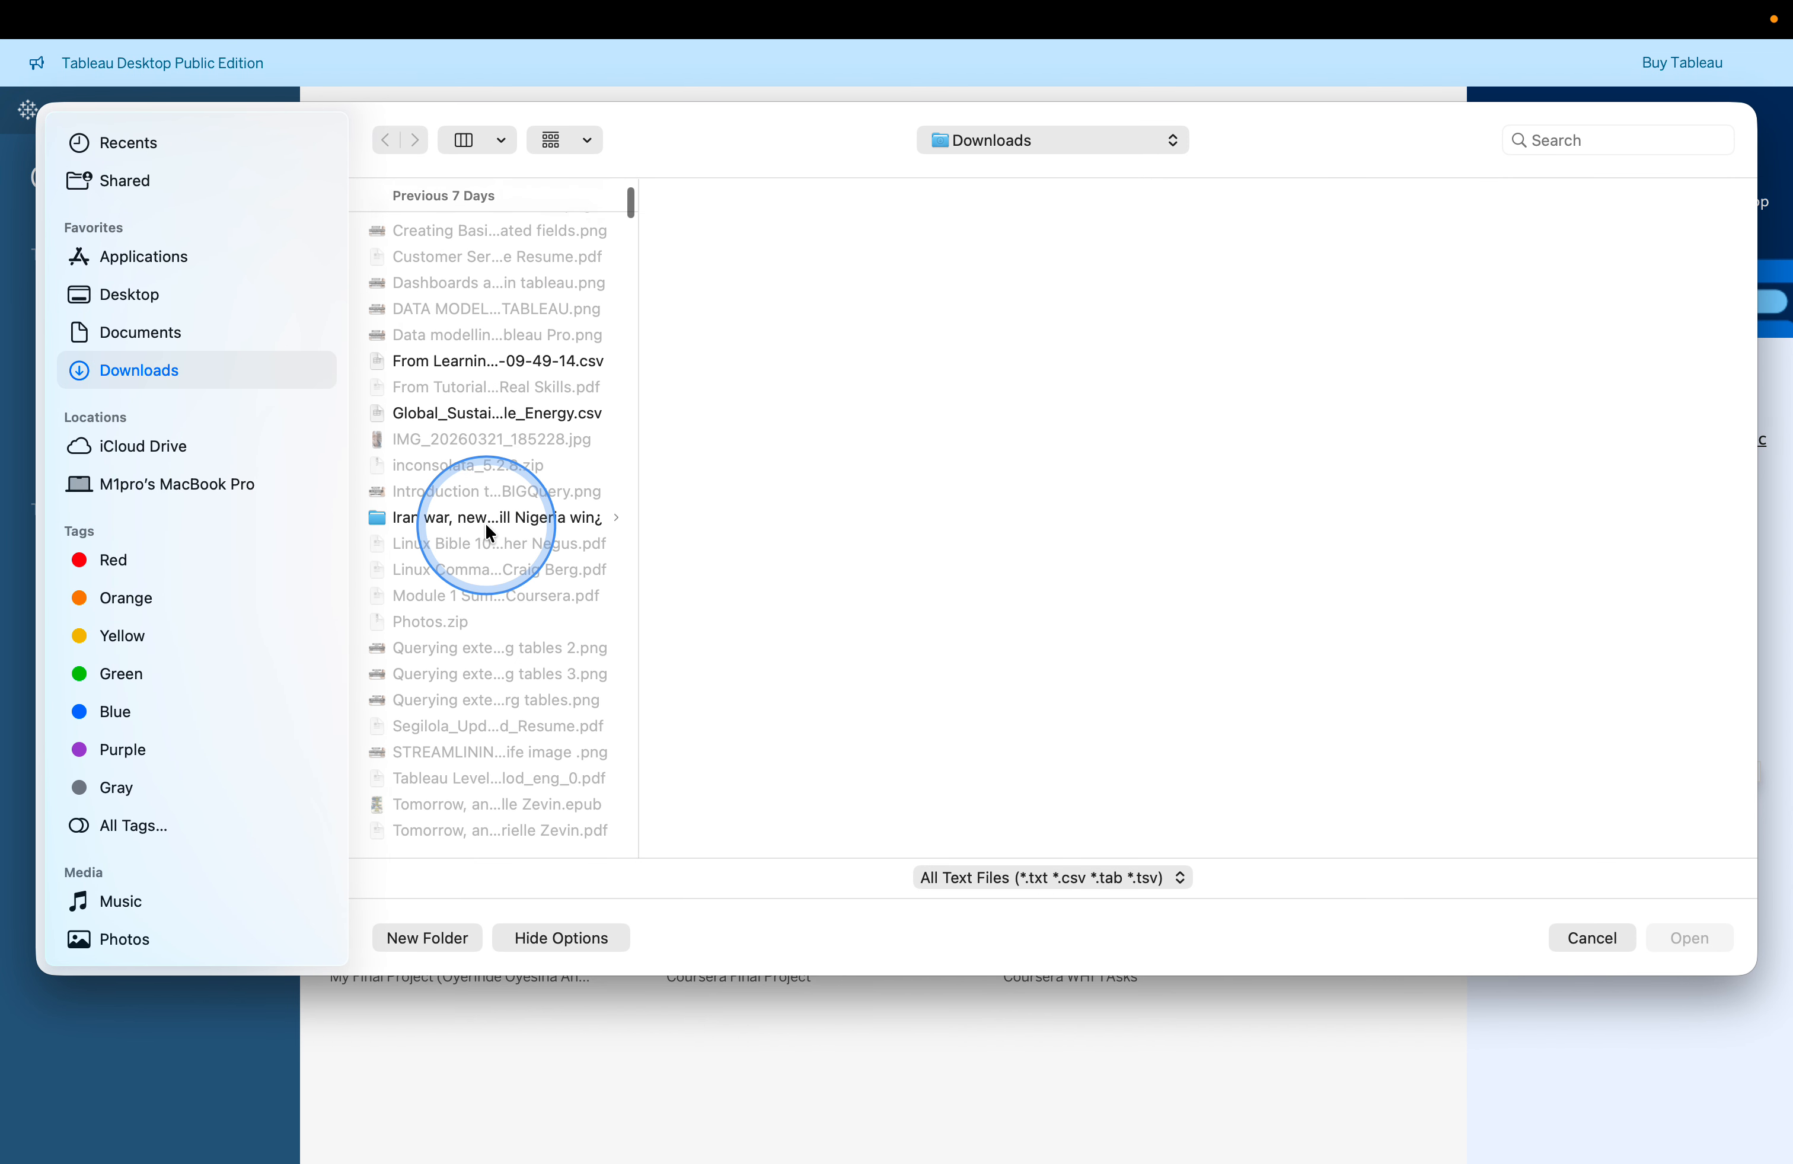
scroll(486, 525, down, 20)
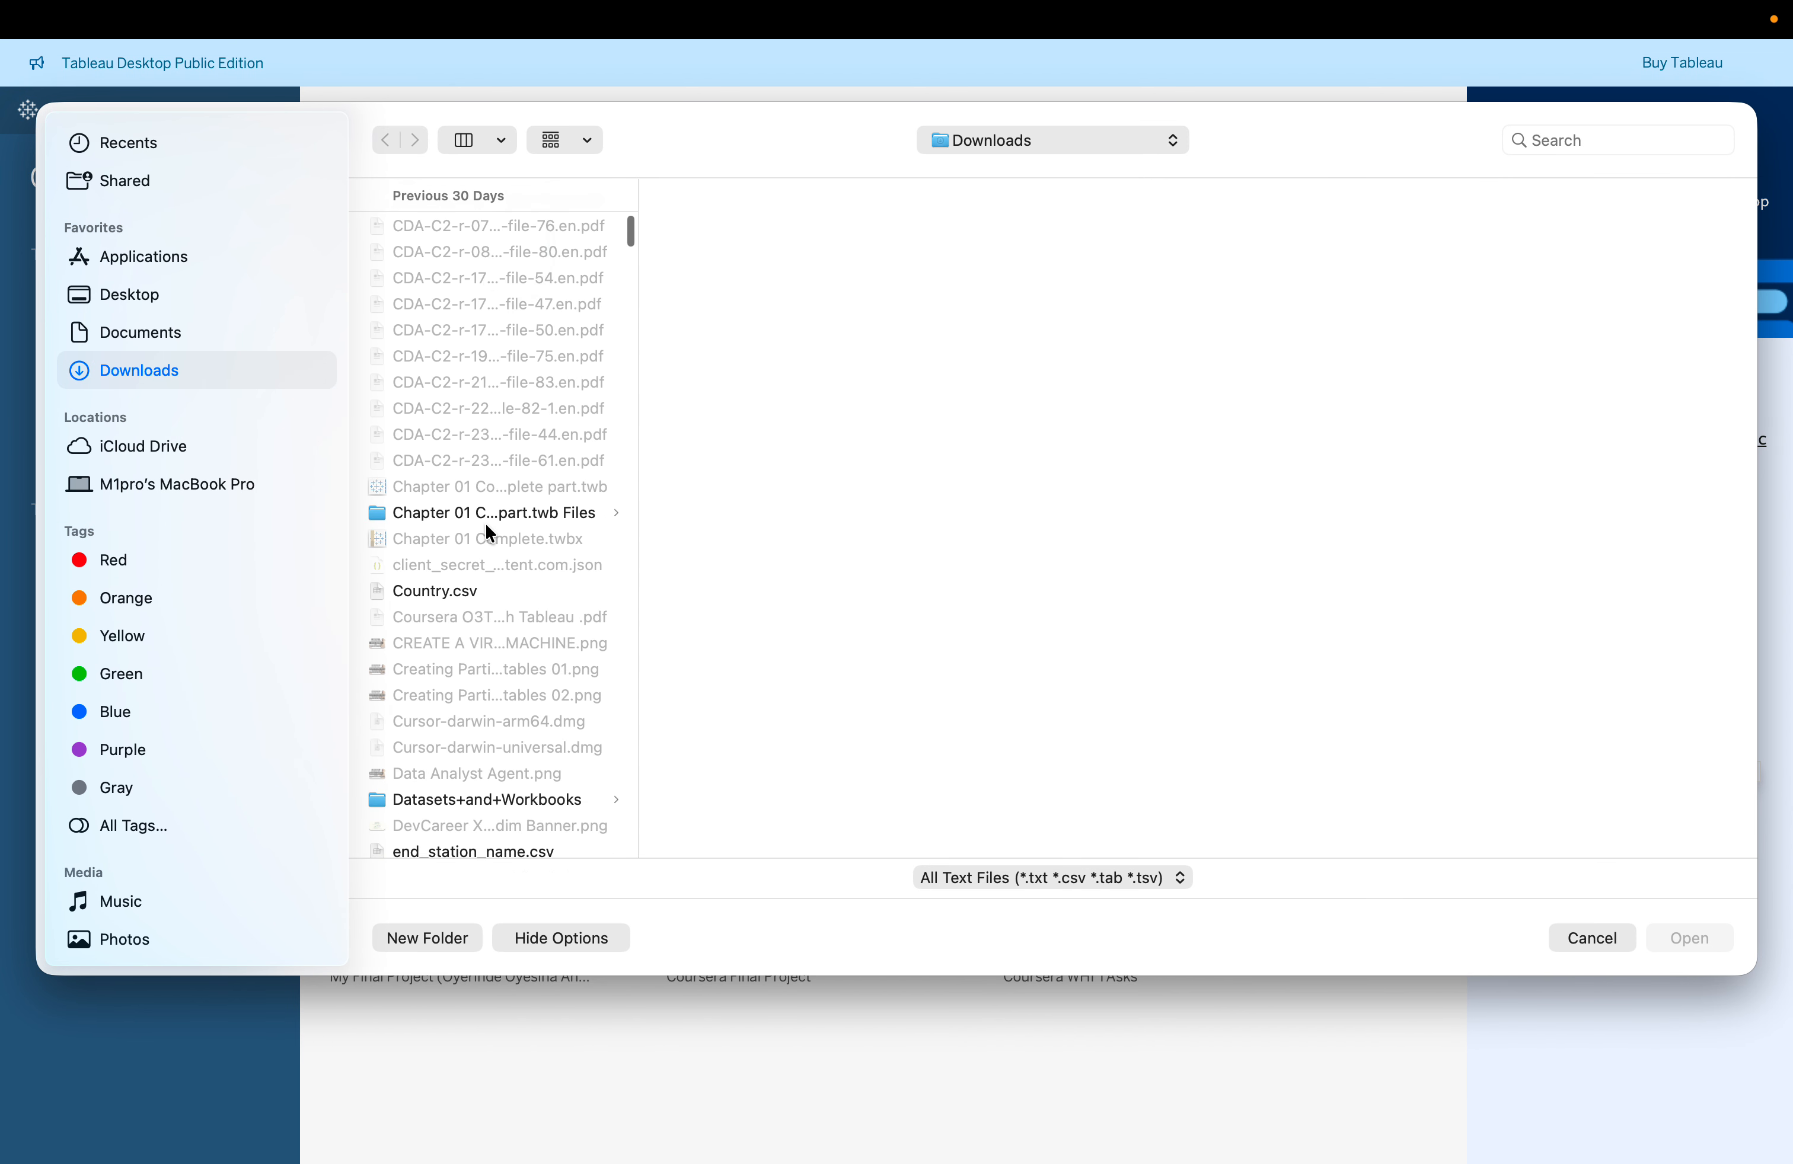
scroll(486, 532, down, 20)
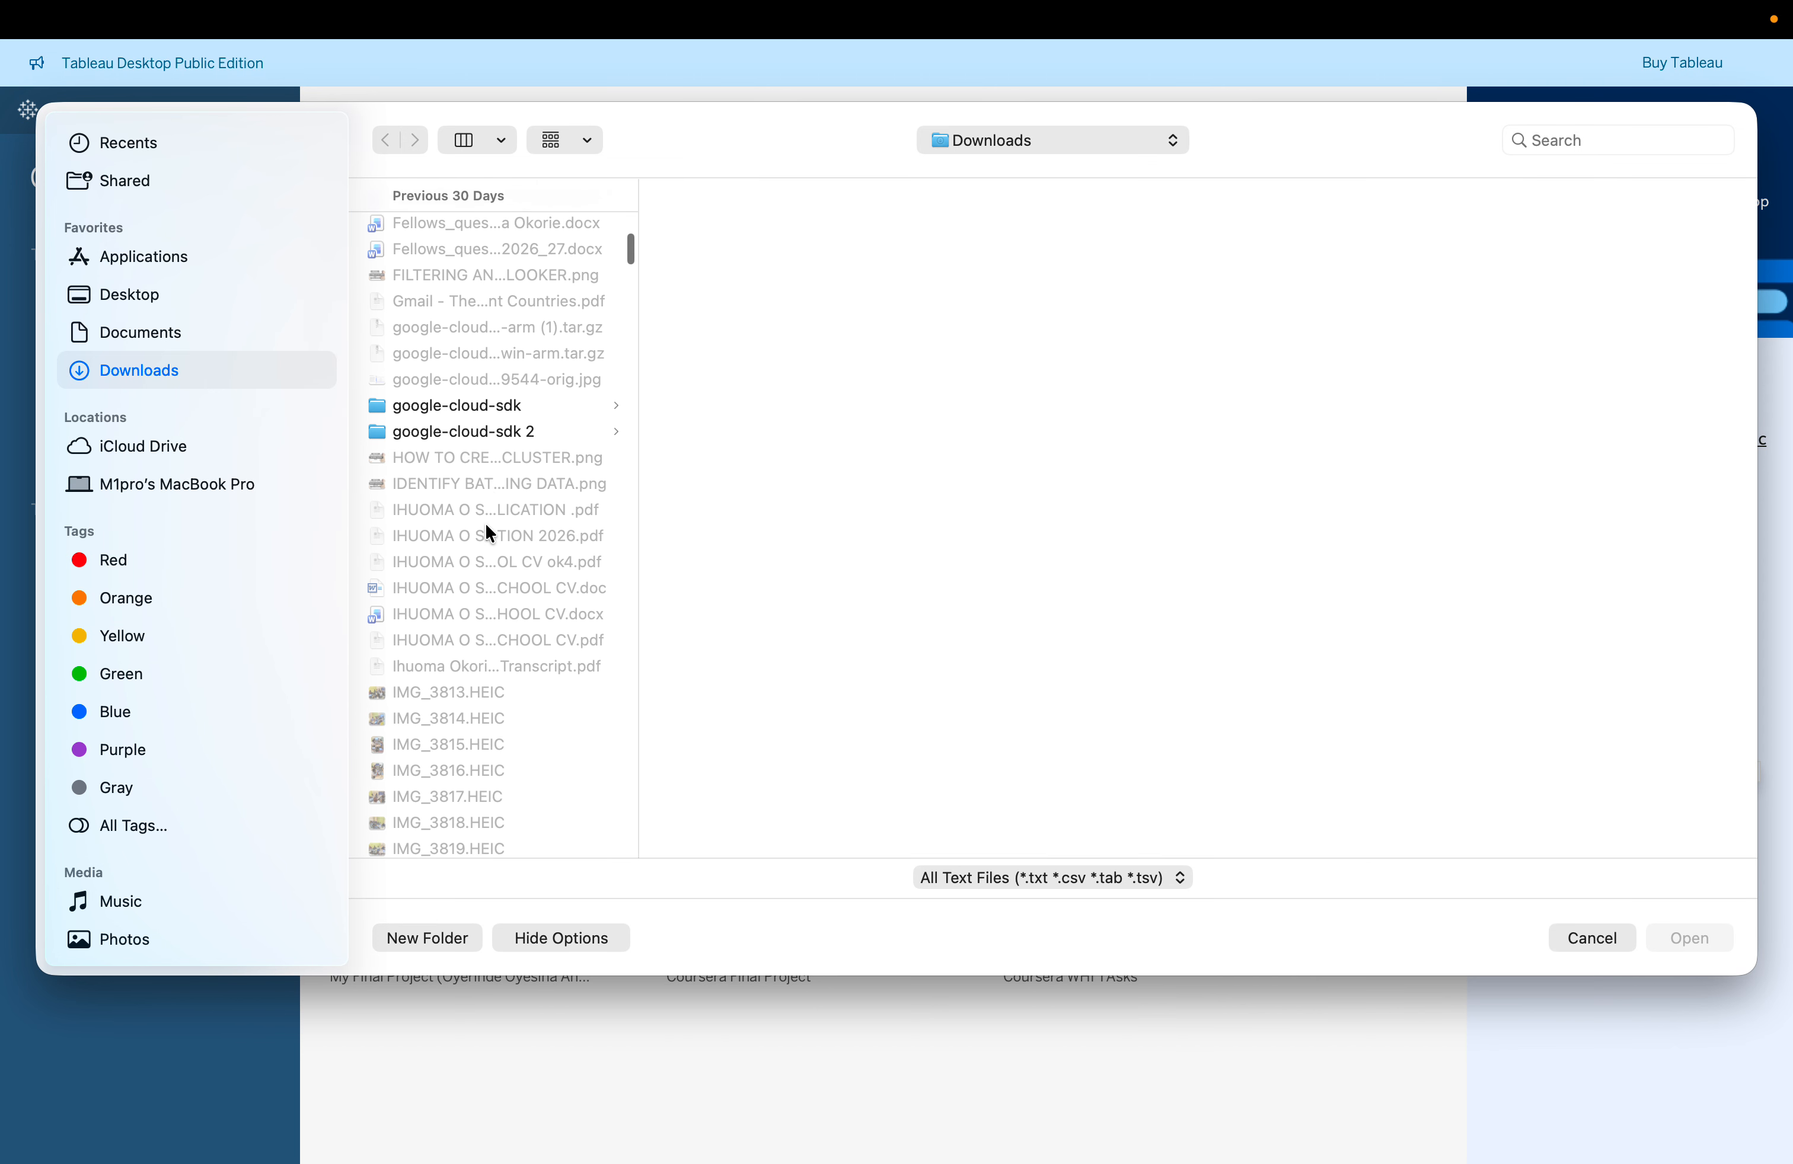
scroll(485, 521, down, 10)
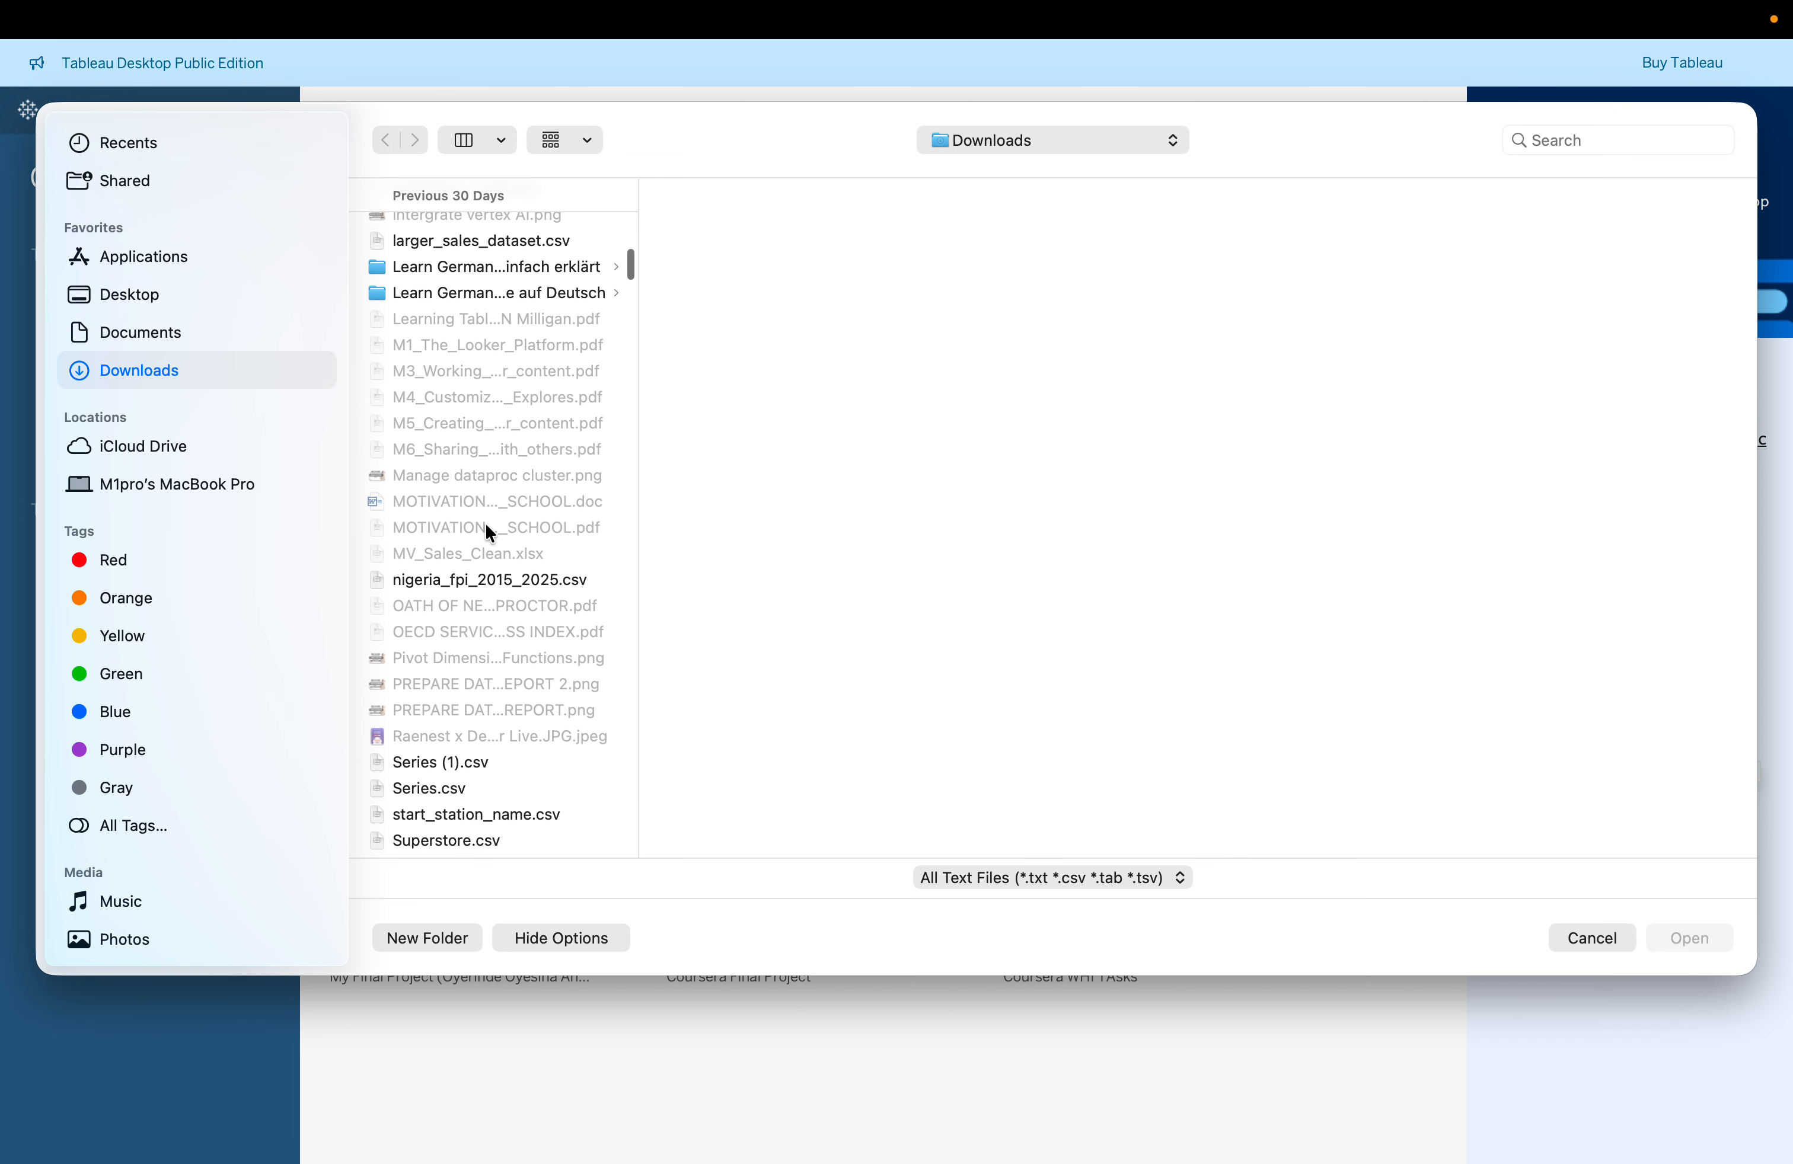
scroll(485, 522, down, 5)
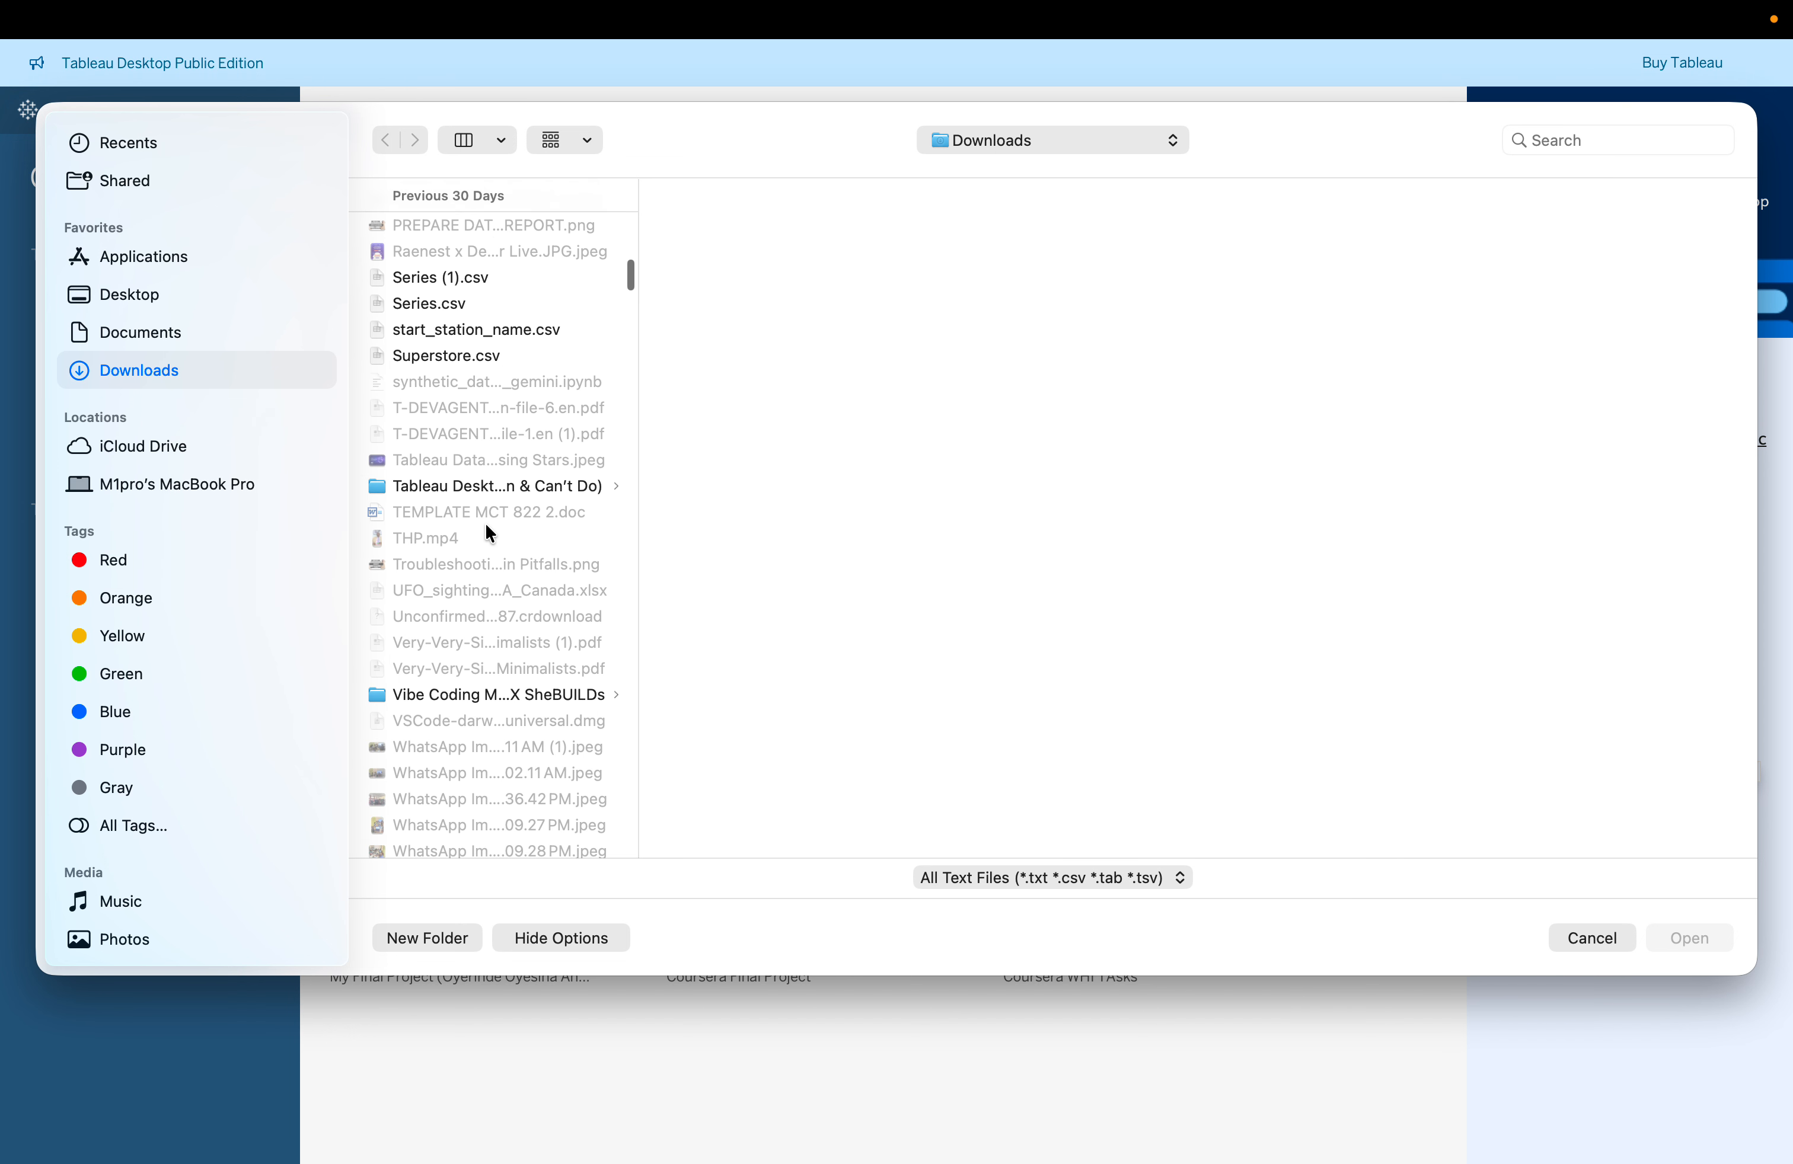
scroll(484, 523, up, 5)
scroll(486, 532, down, 15)
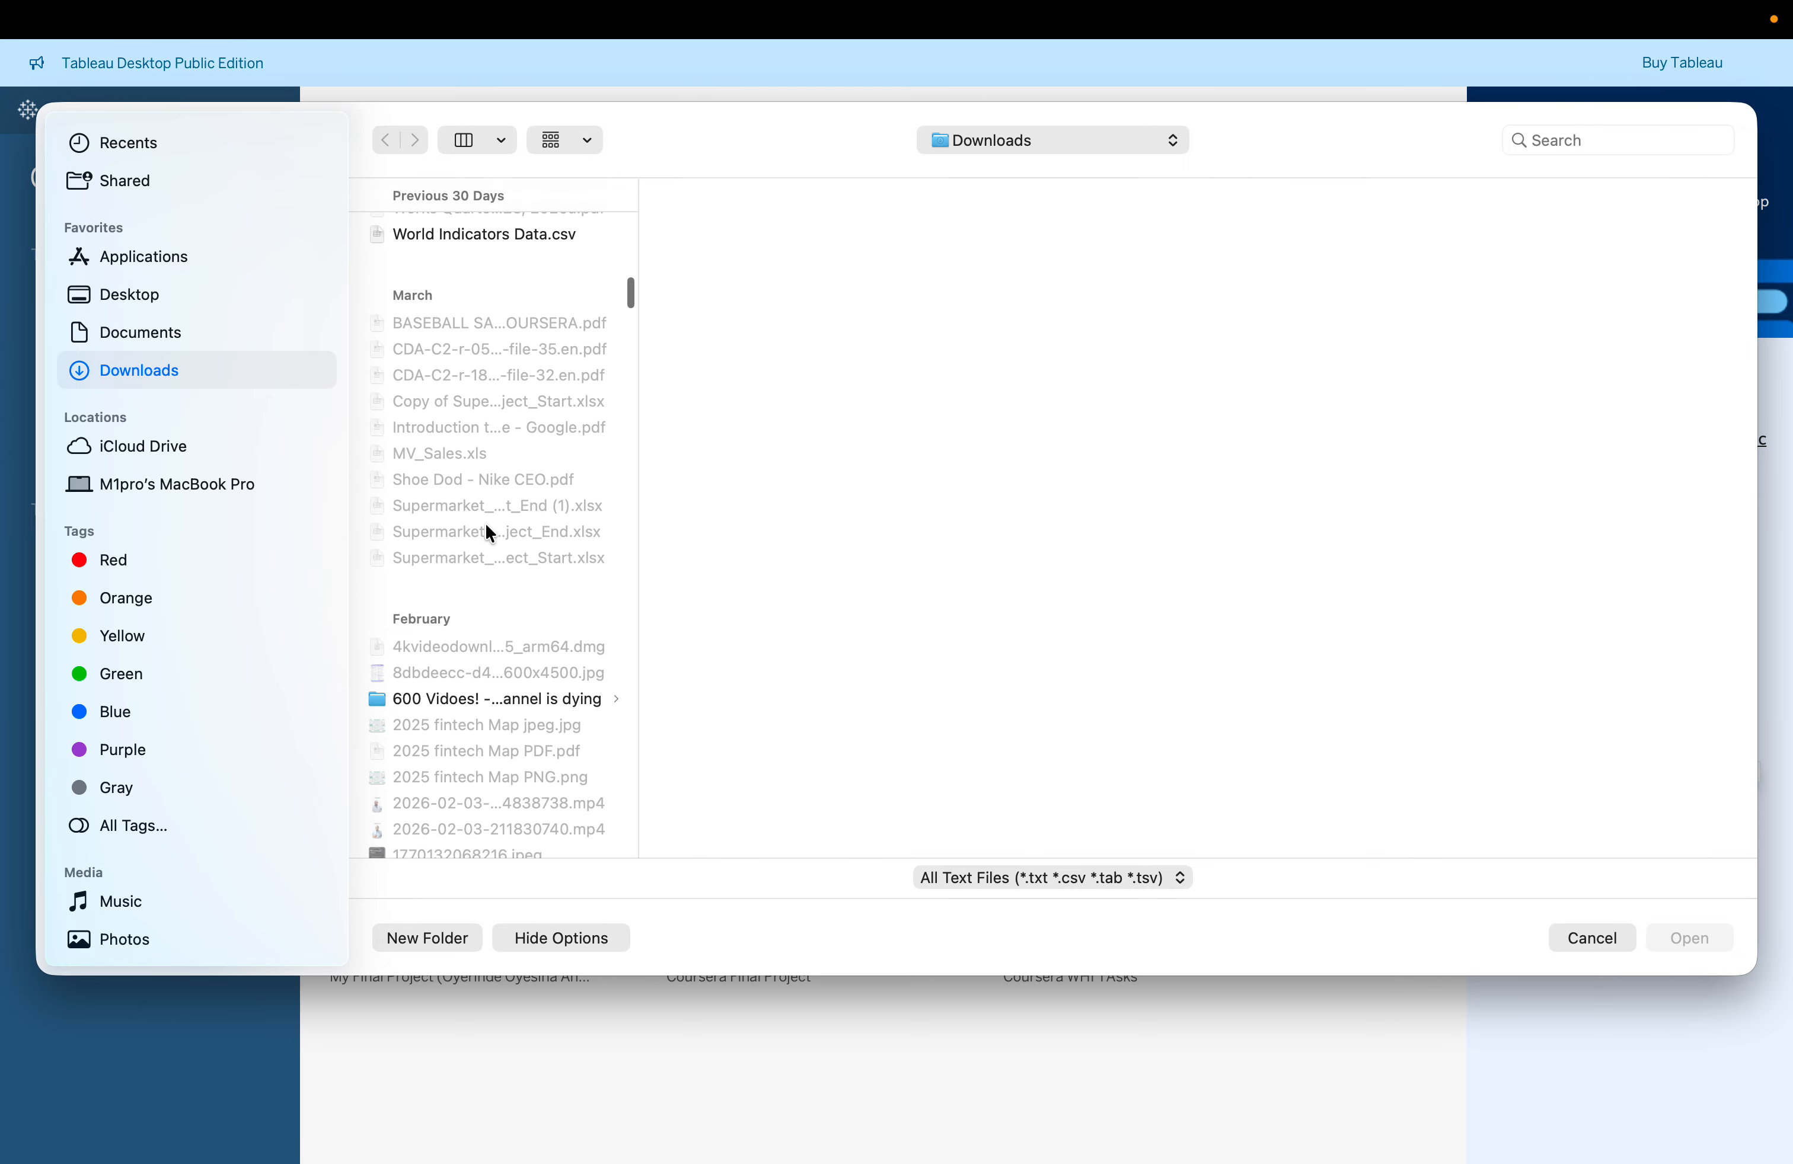
scroll(491, 423, up, 2)
click(478, 315)
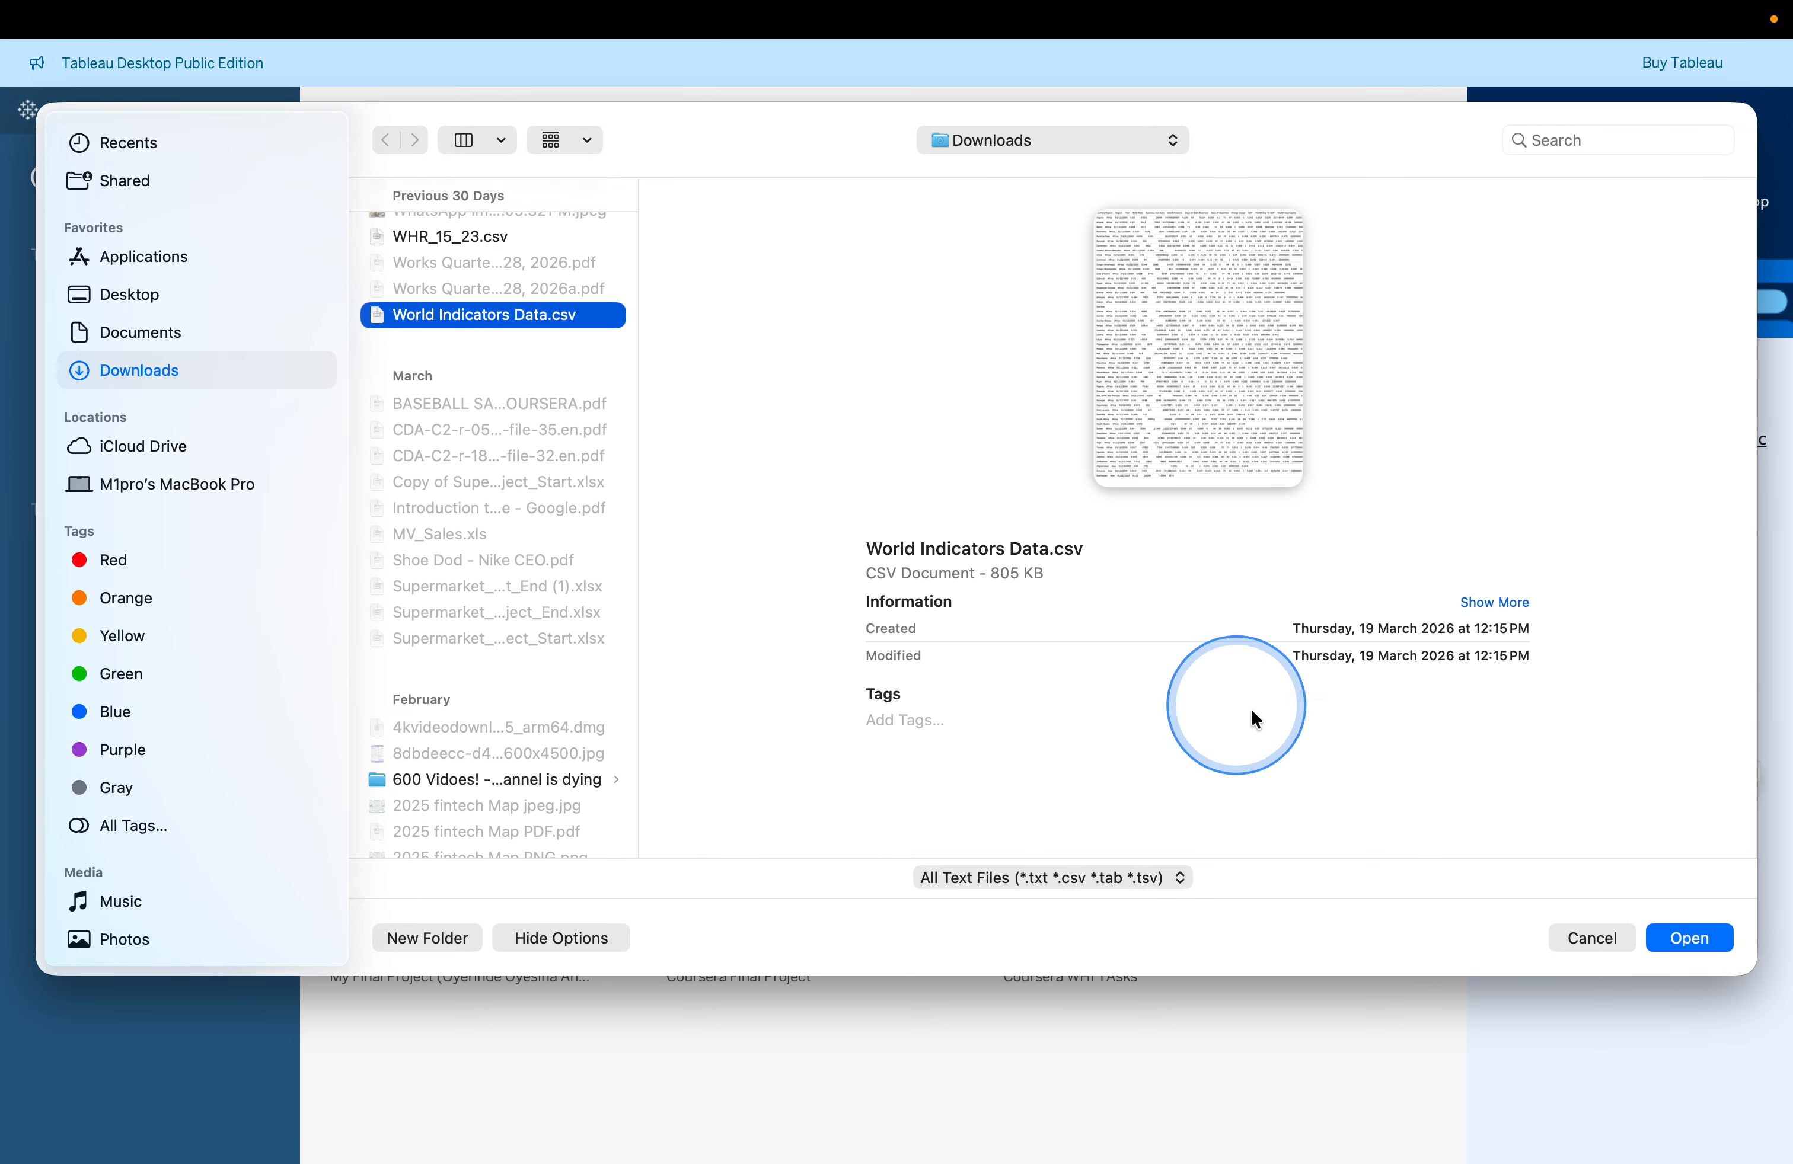
click(1678, 937)
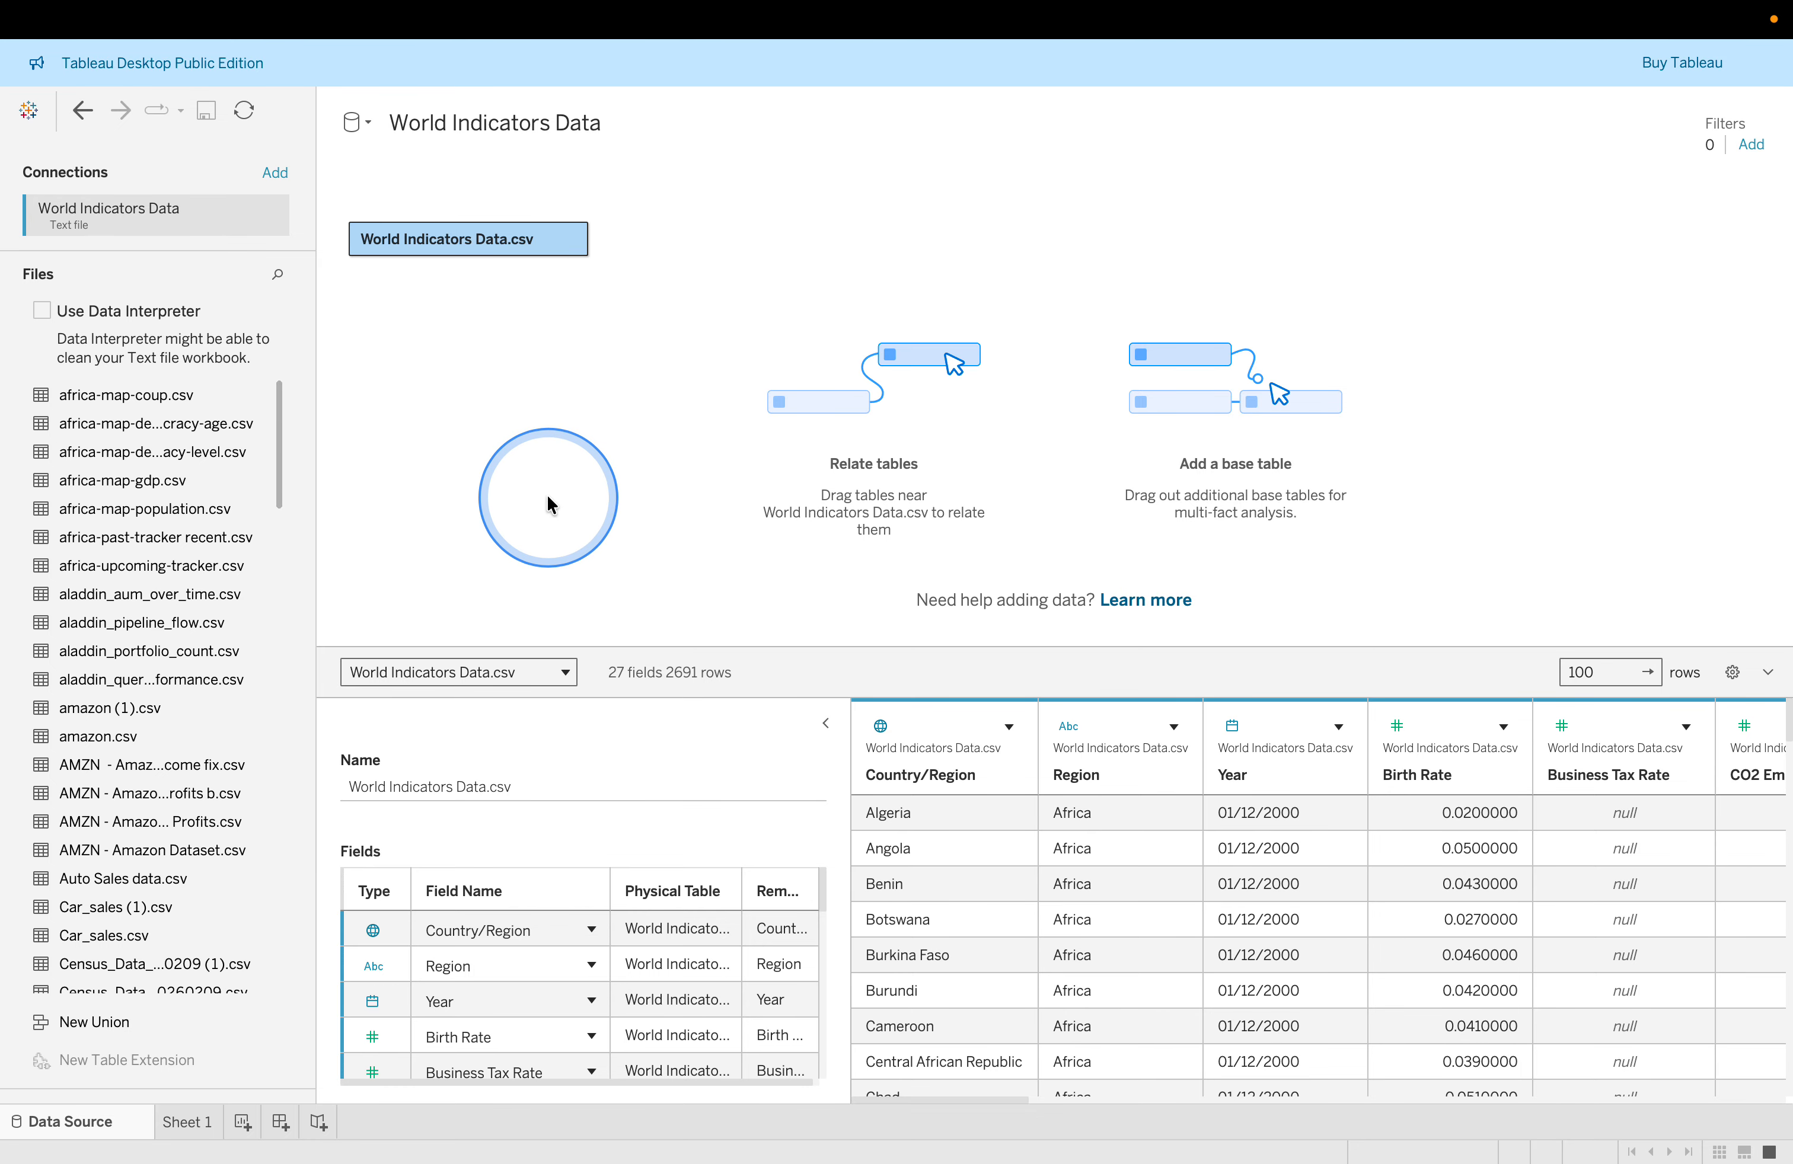
Switch to the browser and read Exercise 2 steps 2 to 4 on opening Sheet 1 and combining Country/Region with Region.
key(ctrl+Left)
scroll(799, 537, down, 7)
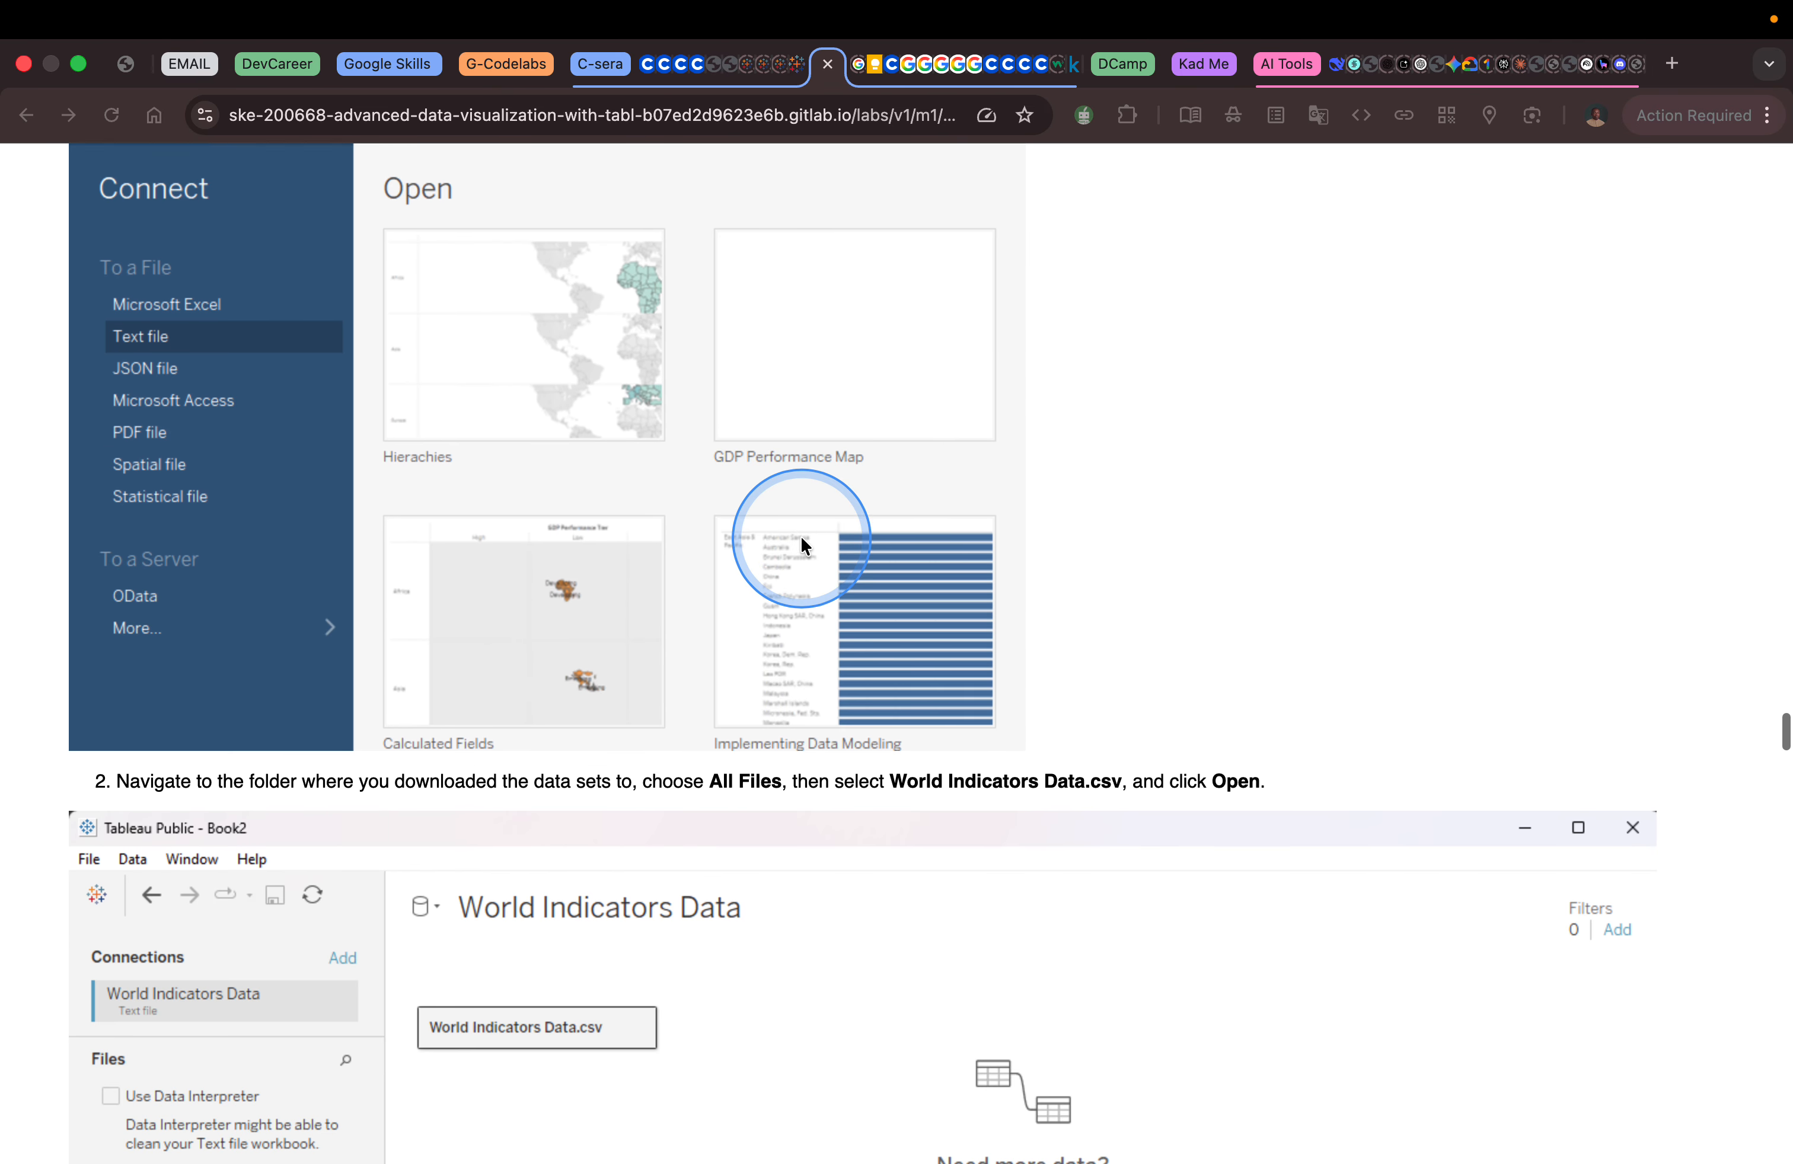
scroll(800, 534, down, 9)
scroll(800, 543, down, 3)
scroll(801, 543, up, 7)
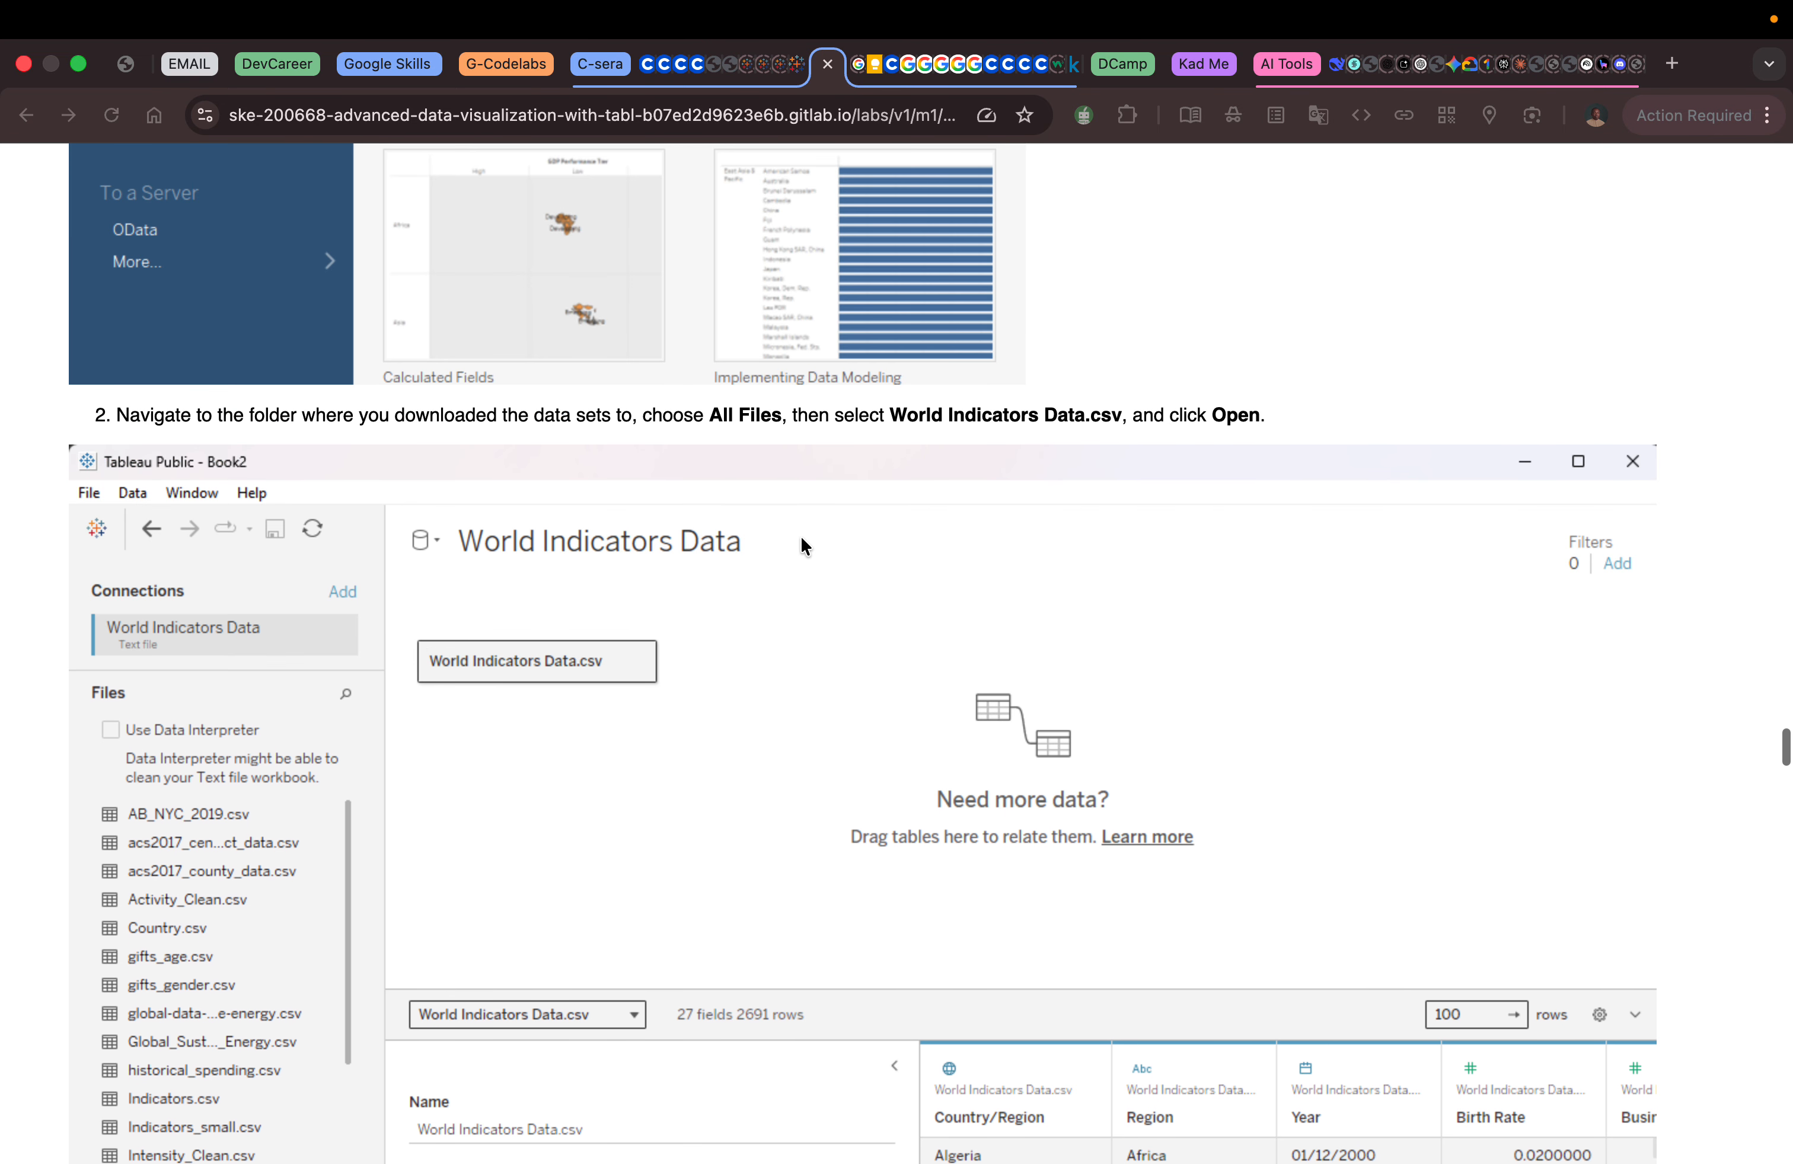
scroll(800, 534, down, 11)
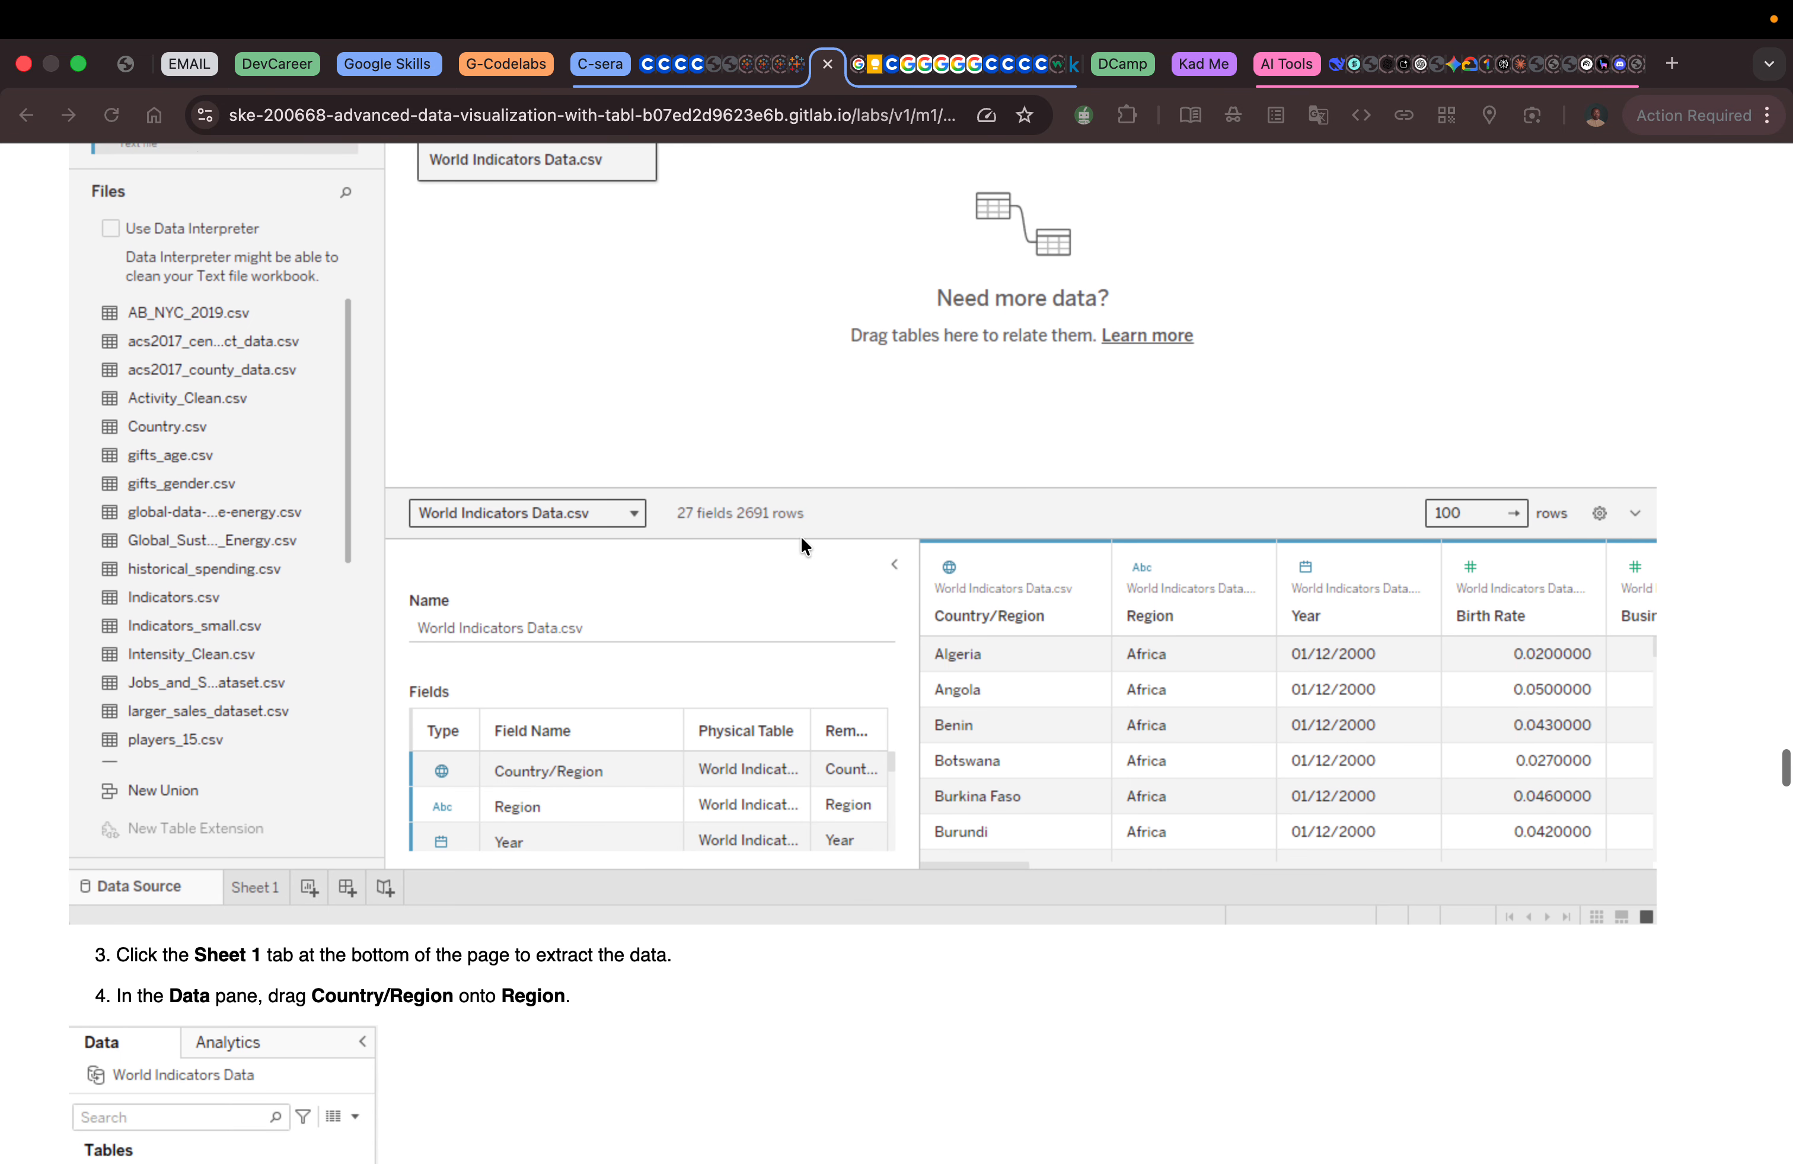
Read Exercise 2 steps 4 to 6 on creating the hierarchy and select the name Geographic Drill-Down in the instructions.
scroll(799, 535, down, 2)
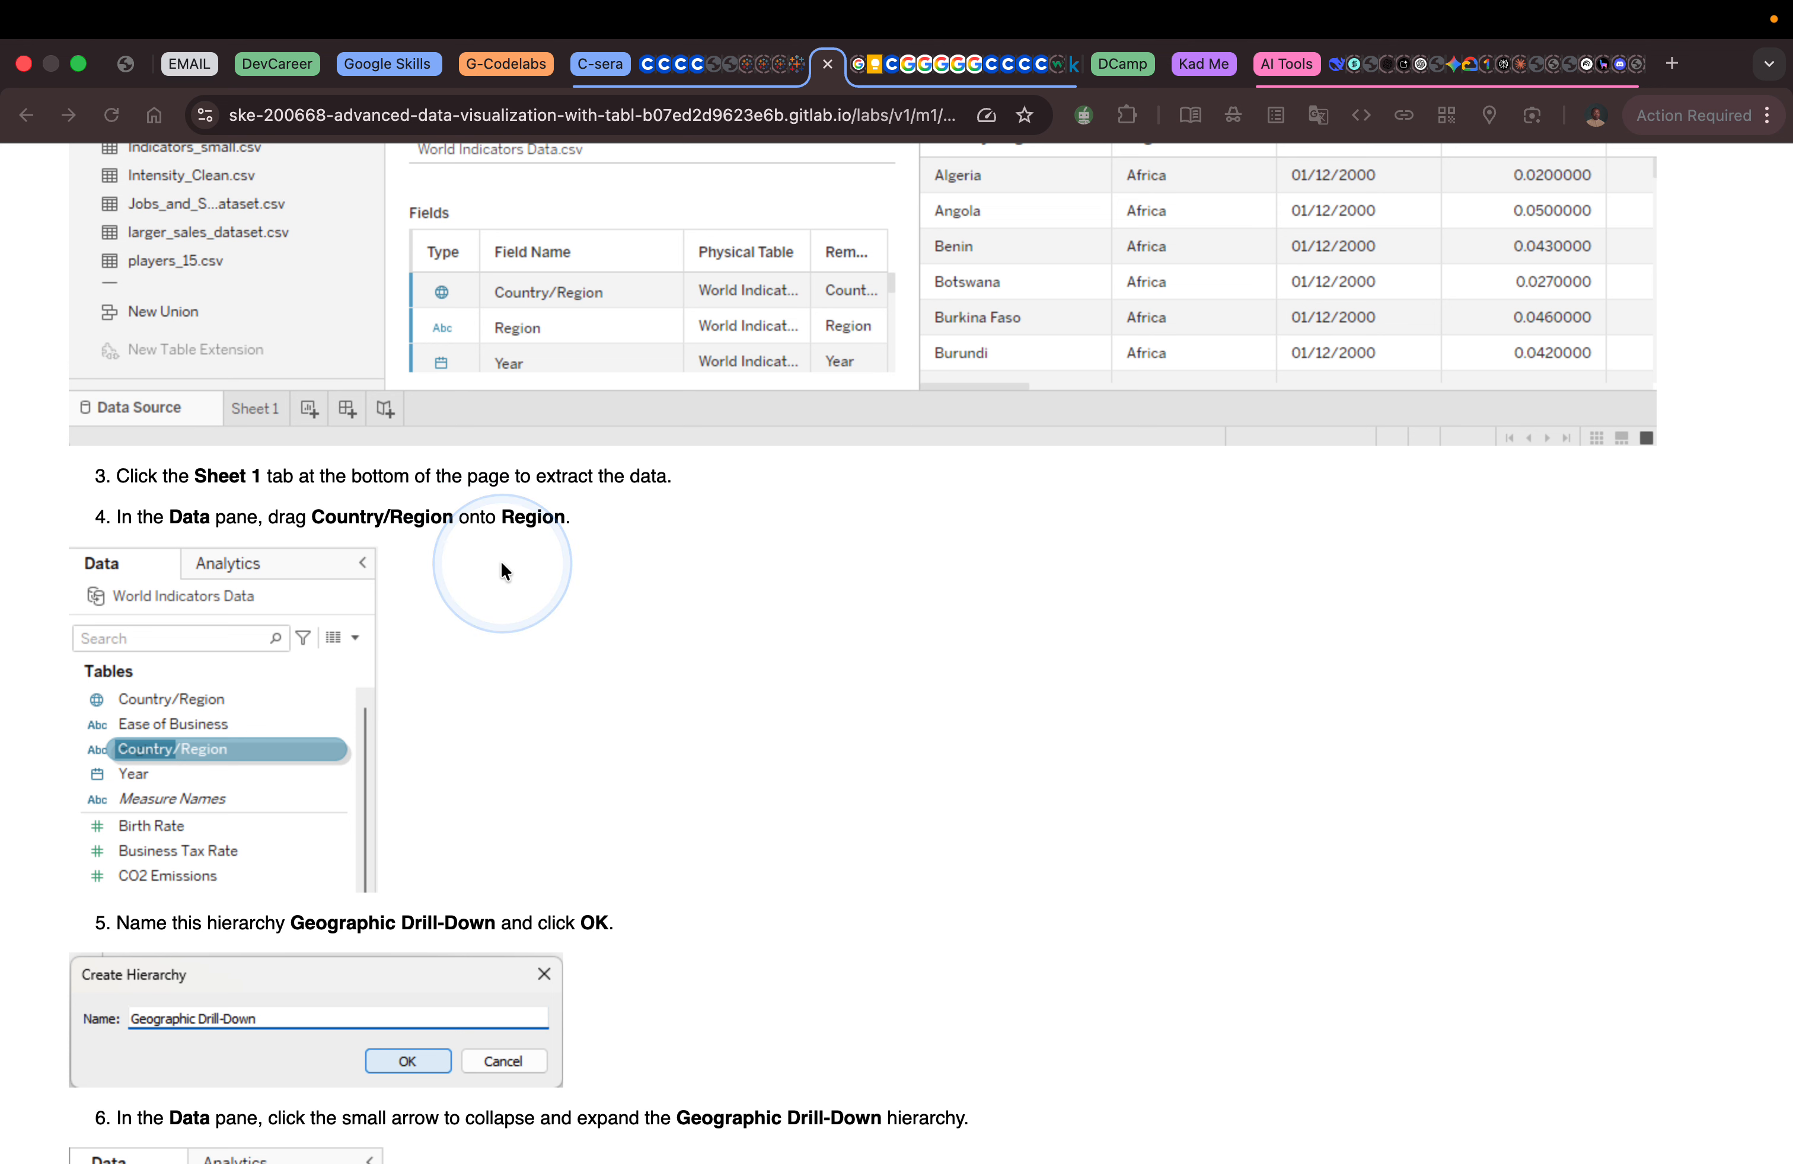
scroll(502, 566, down, 3)
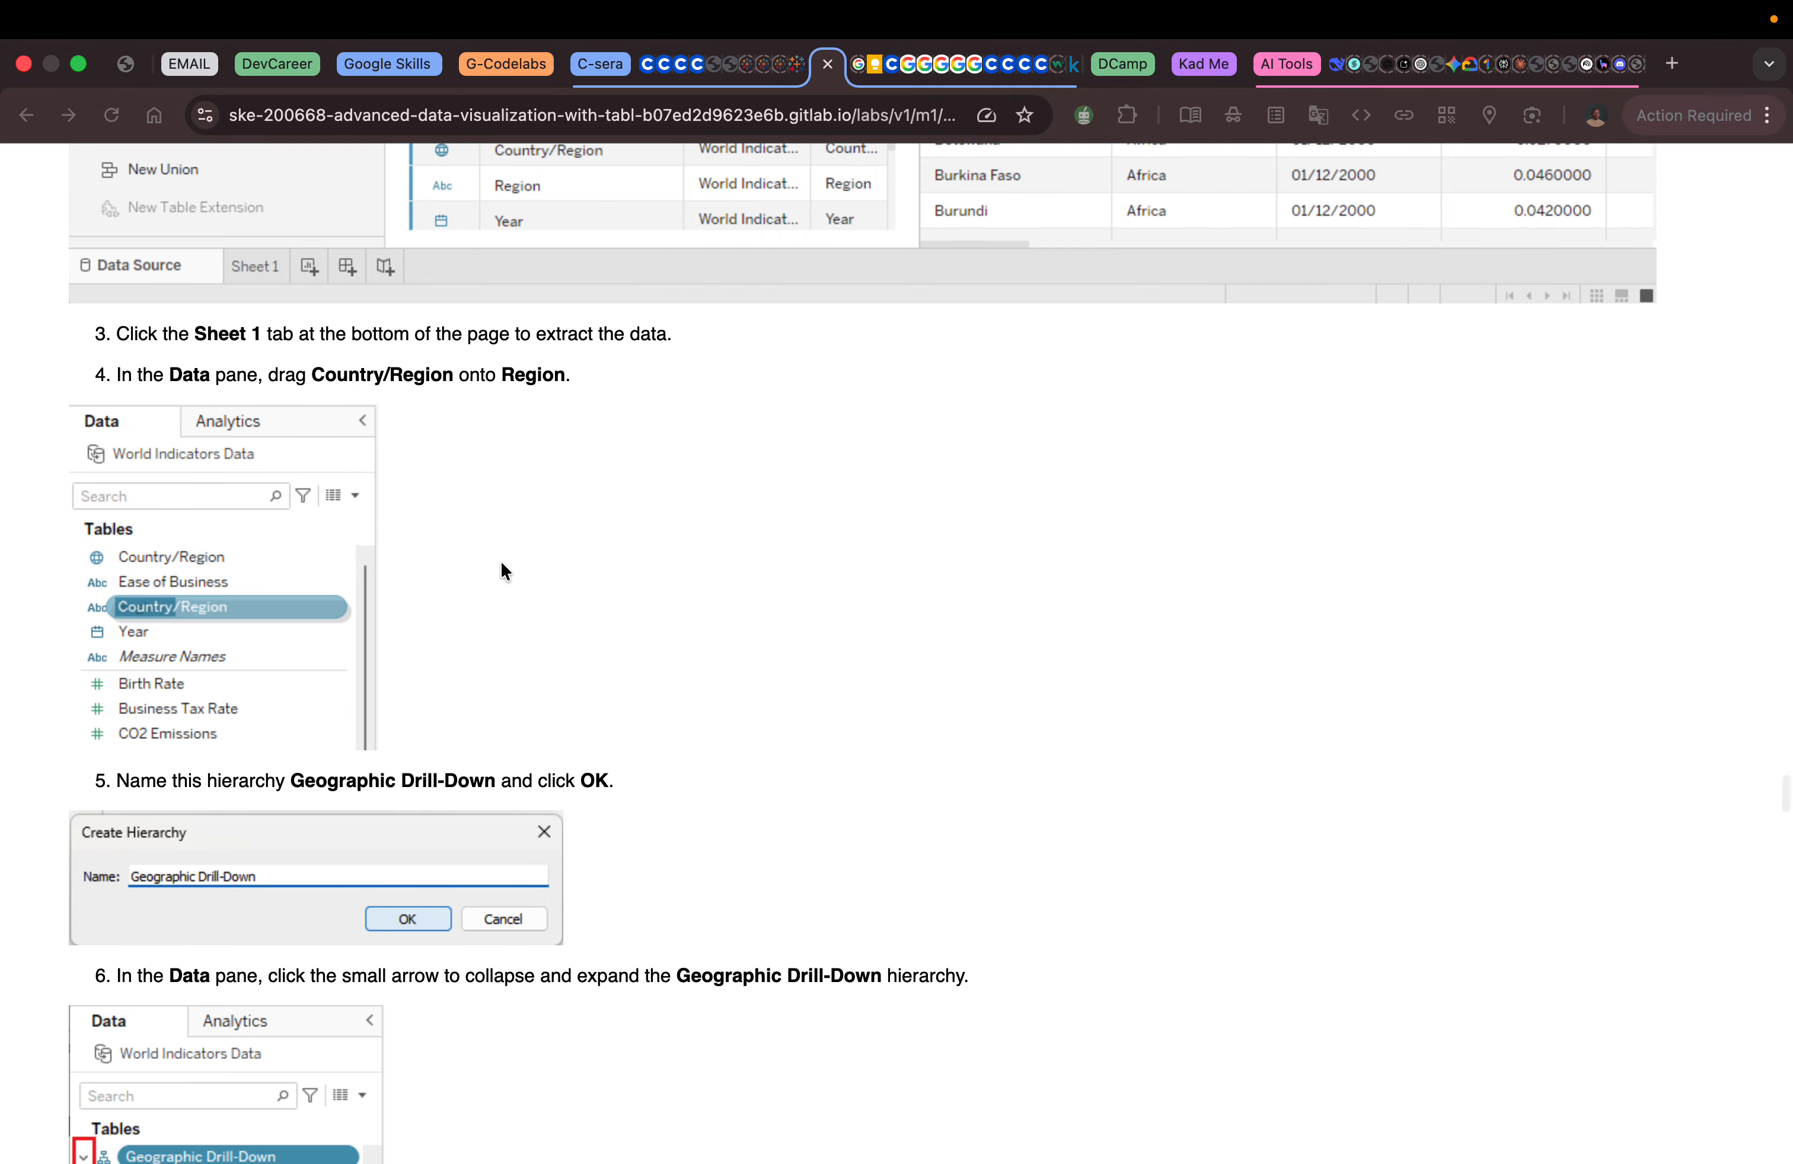
scroll(486, 656, down, 4)
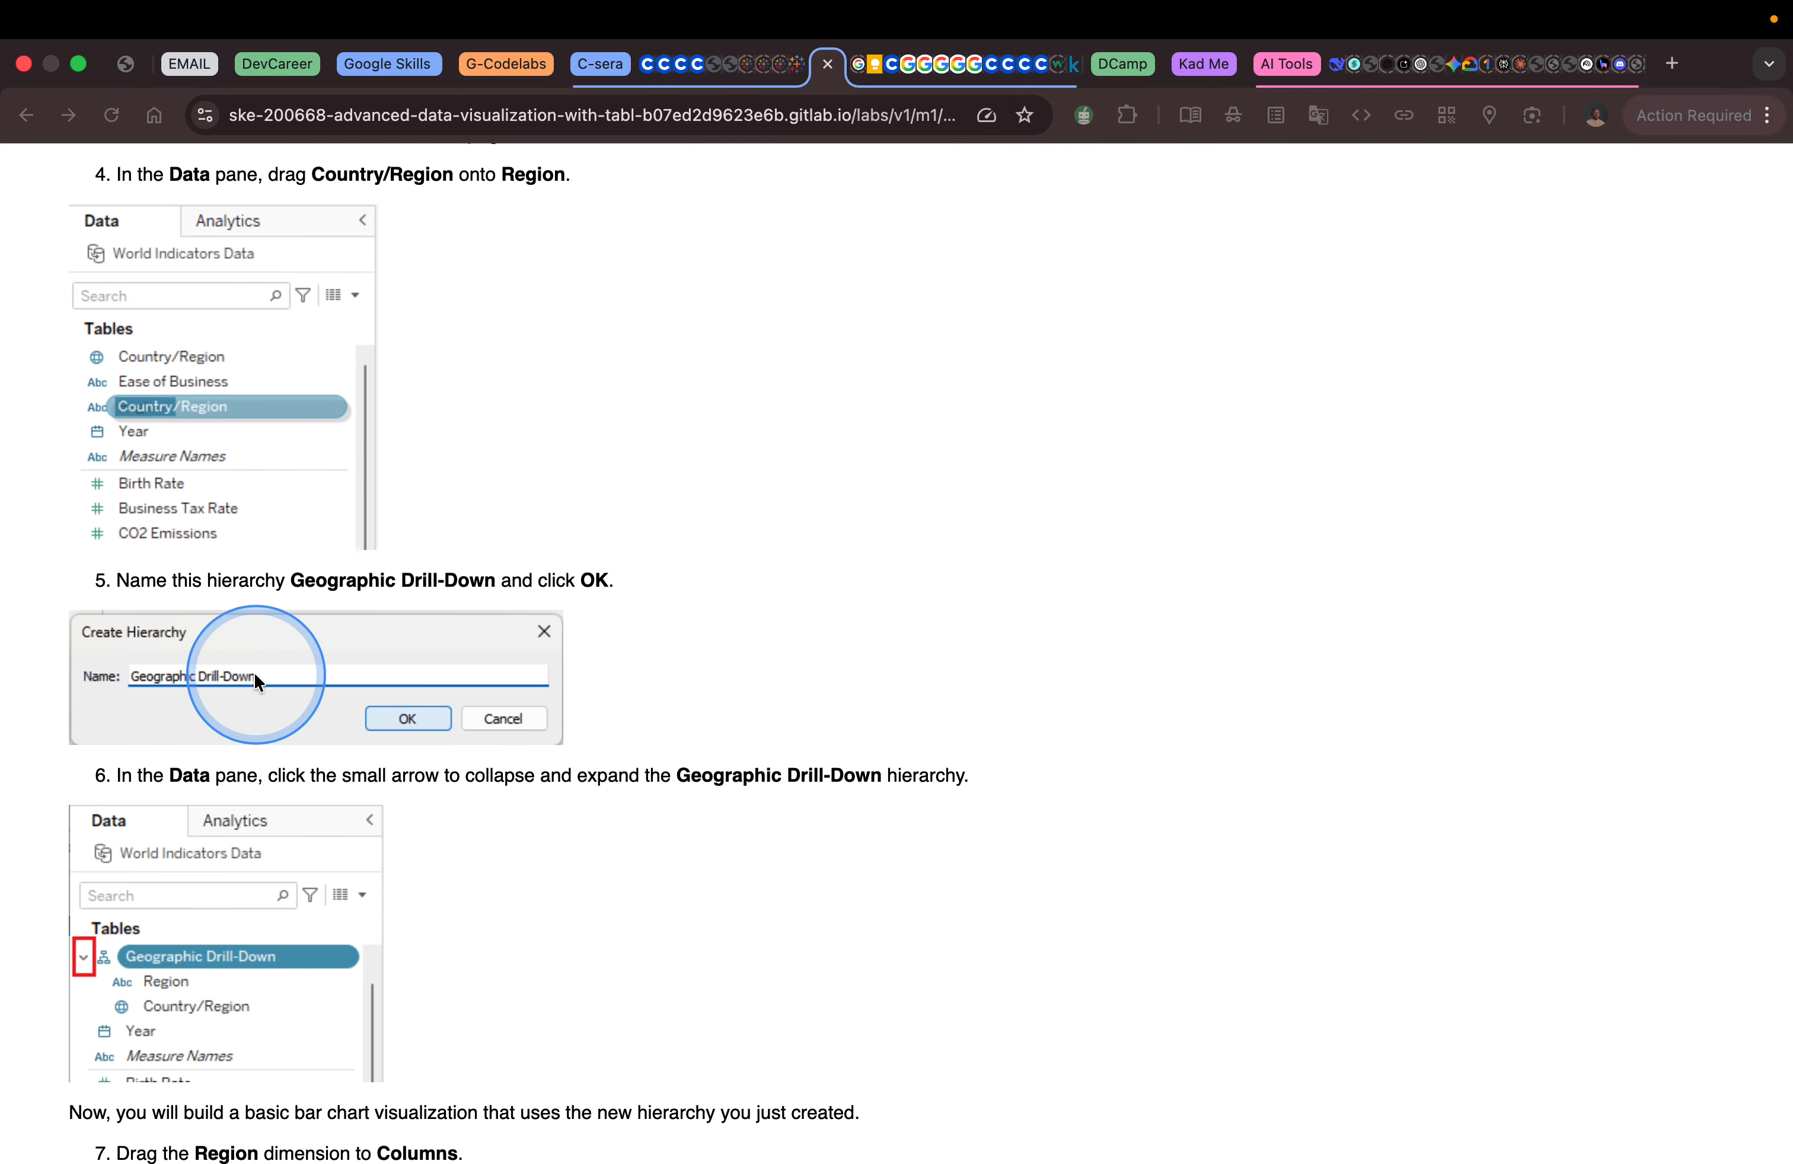
click(294, 590)
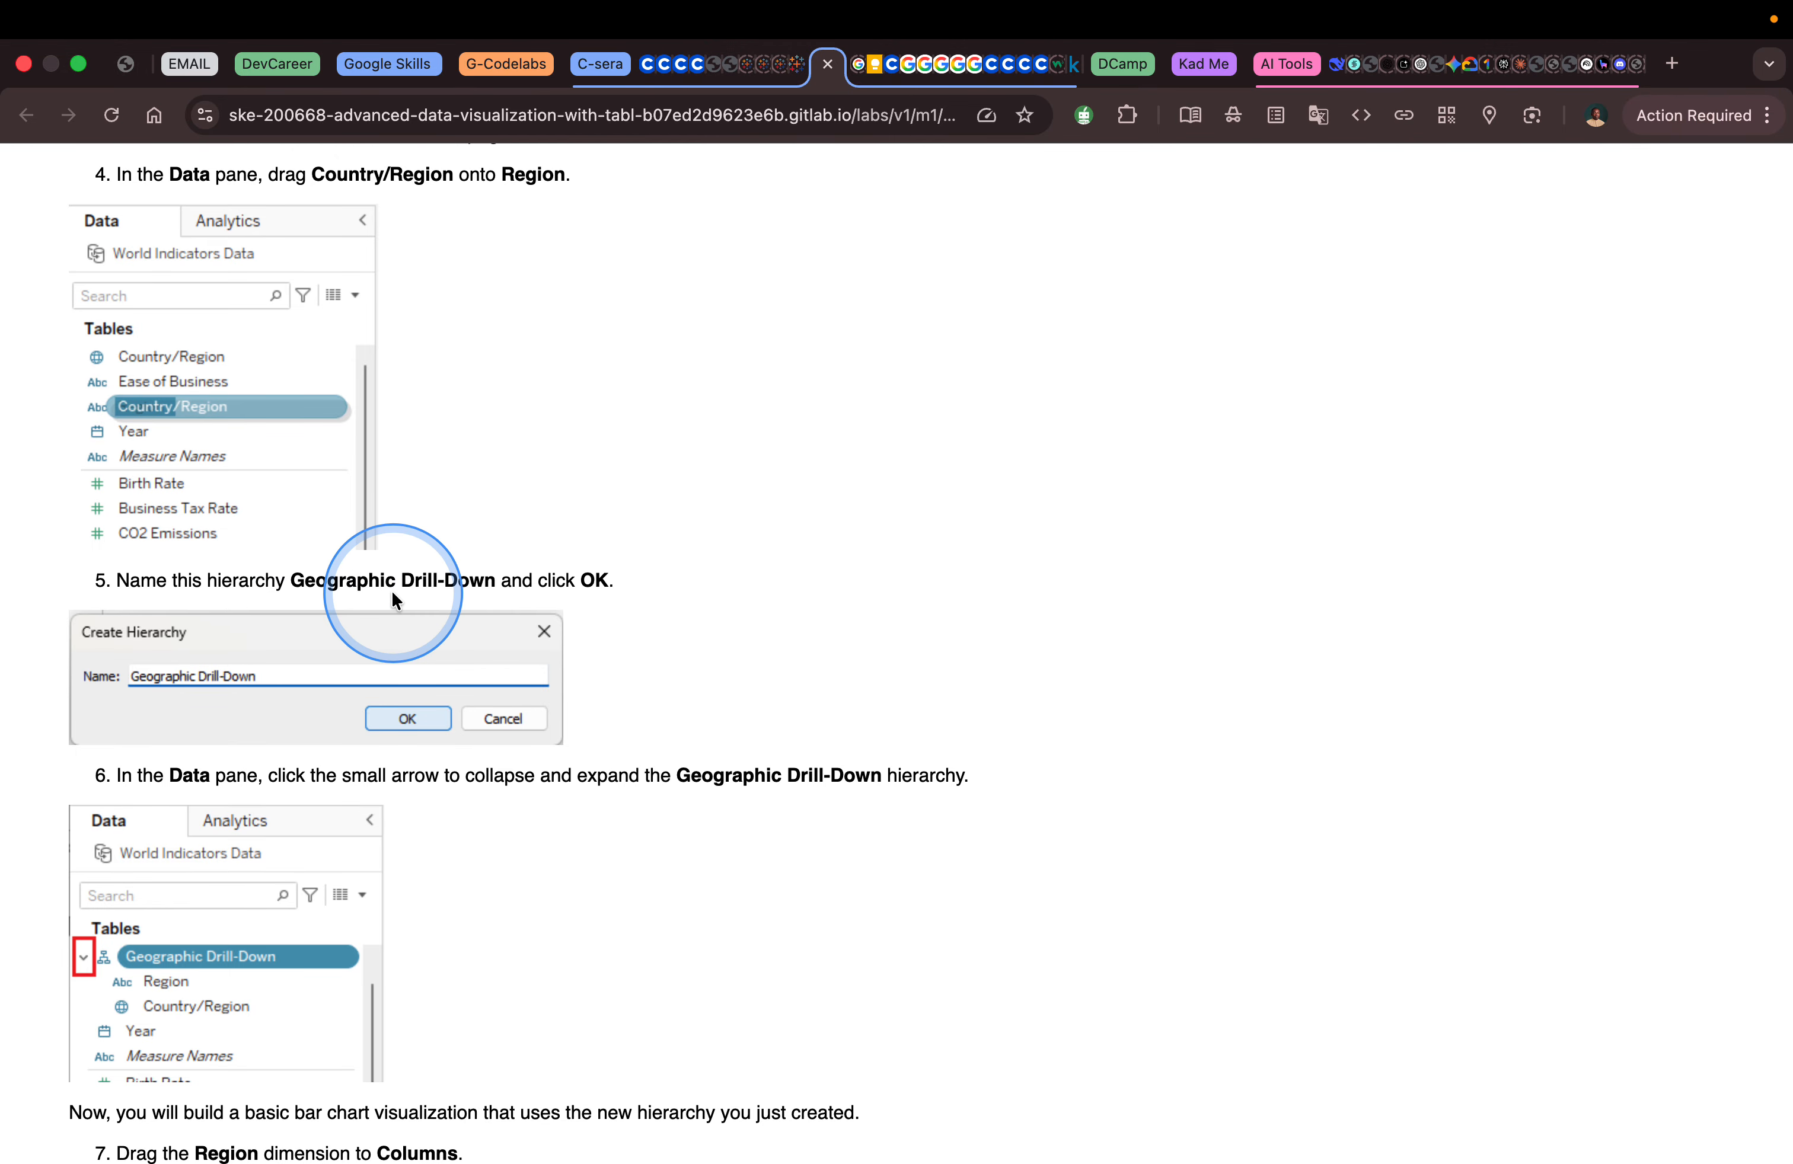
drag(290, 581, 491, 572)
Switch to Tableau, open Sheet 1 and combine Country/Region with Region into a hierarchy named Geographic Drill-Down.
key(ctrl+Right)
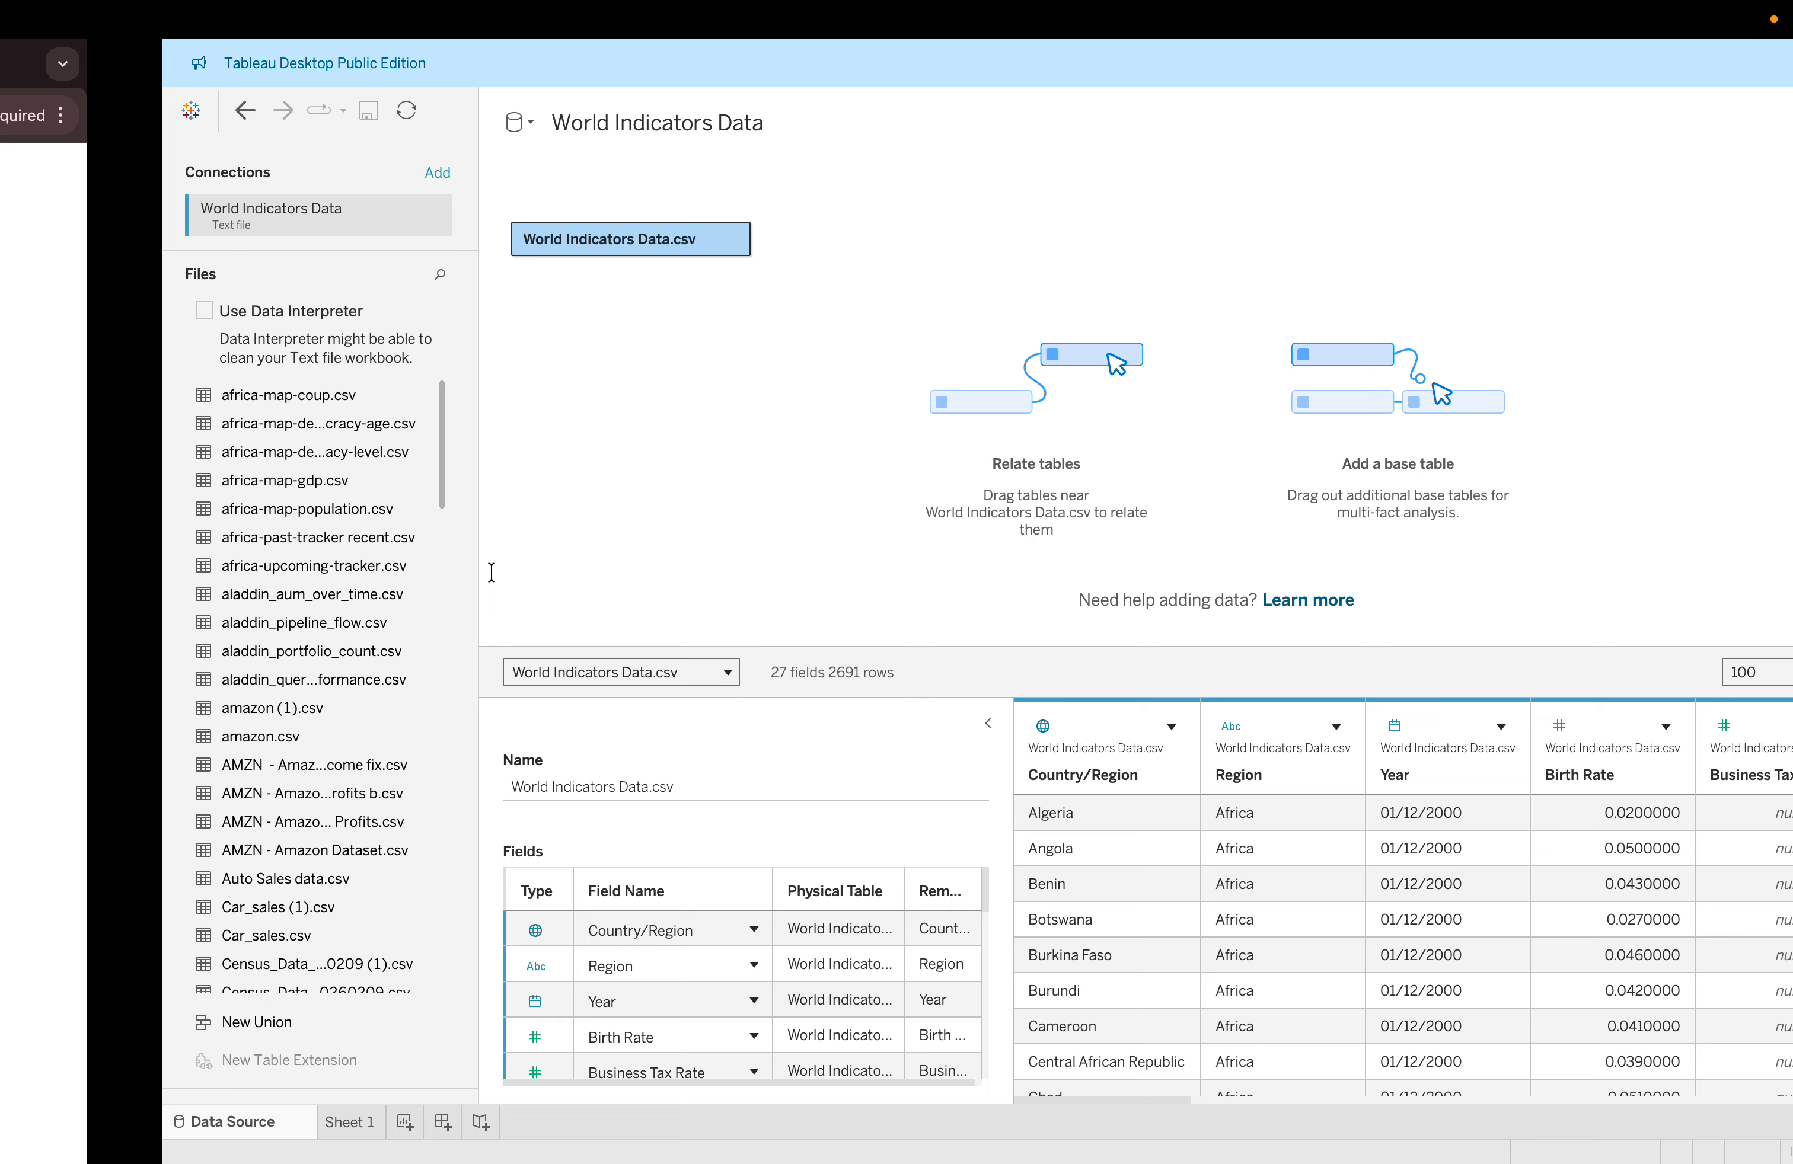
click(220, 1127)
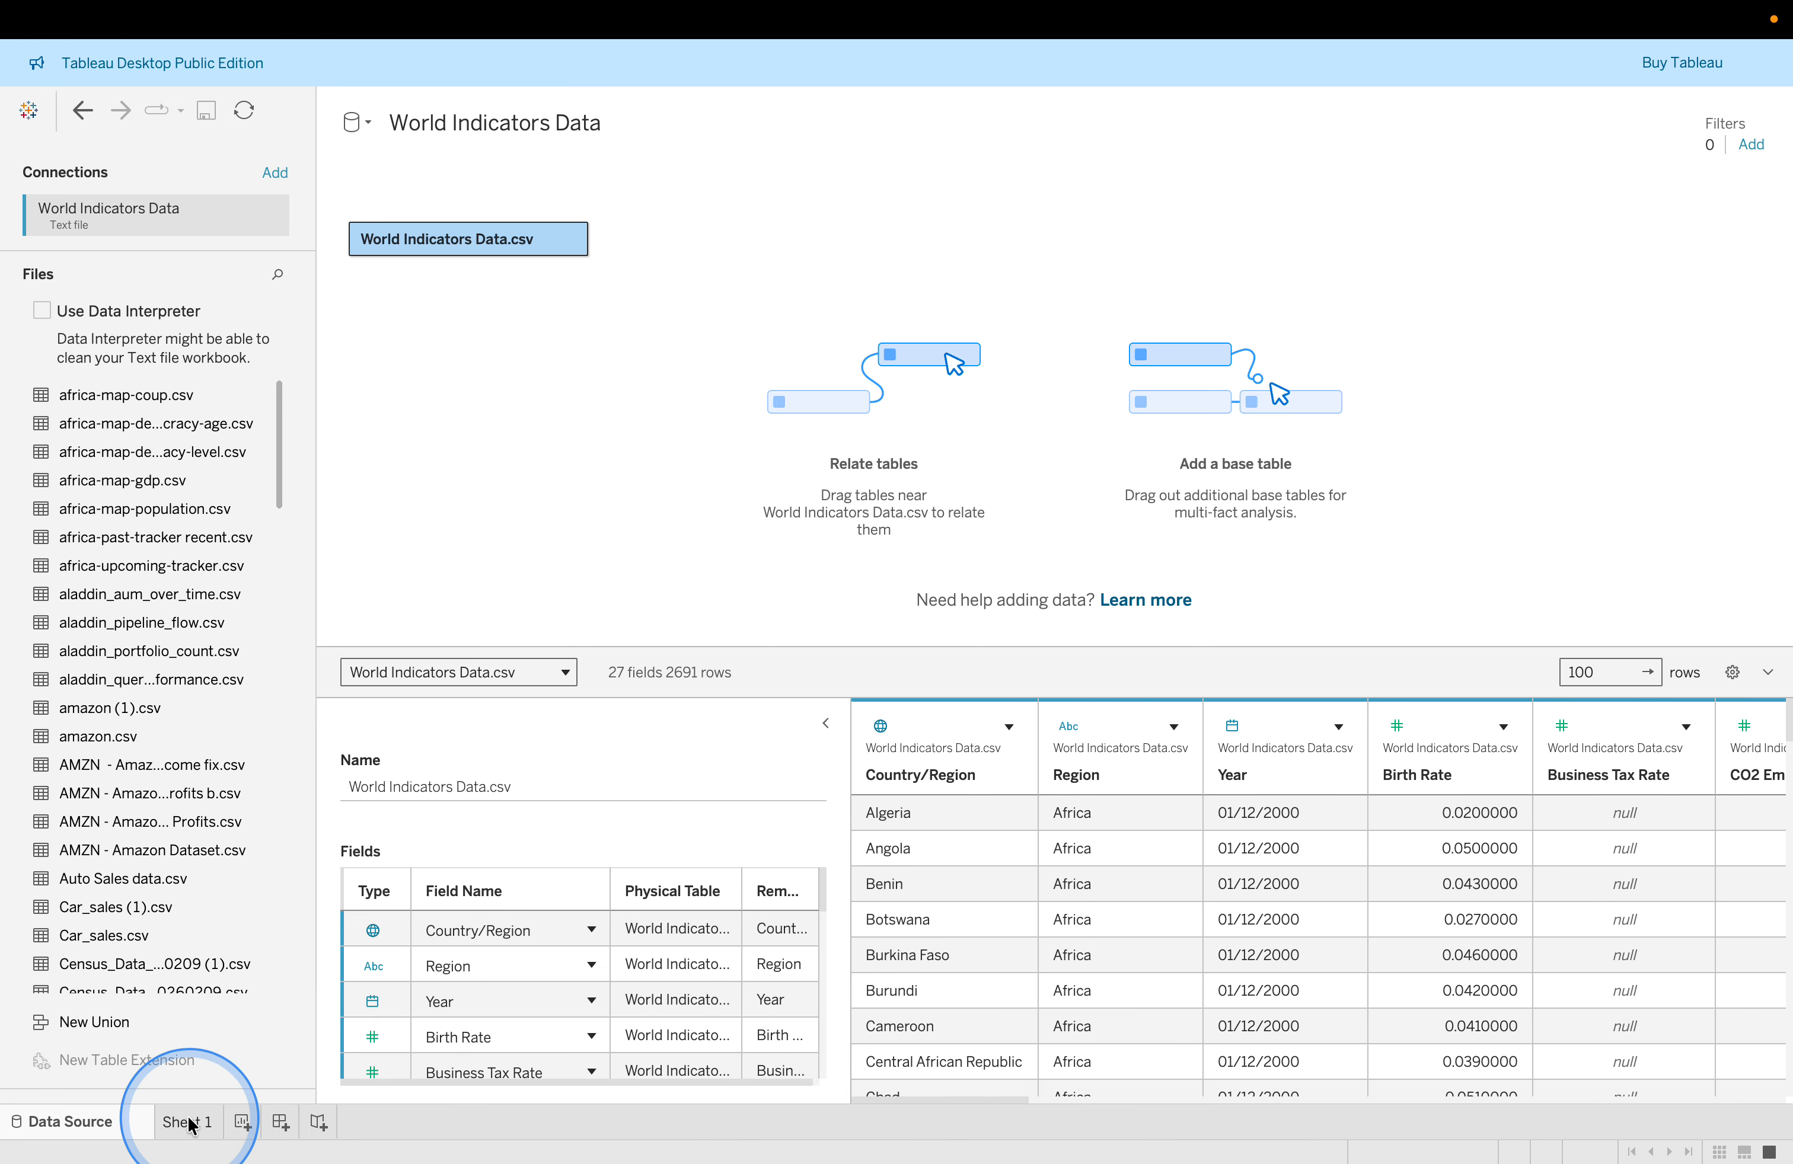
click(165, 711)
click(93, 450)
click(124, 313)
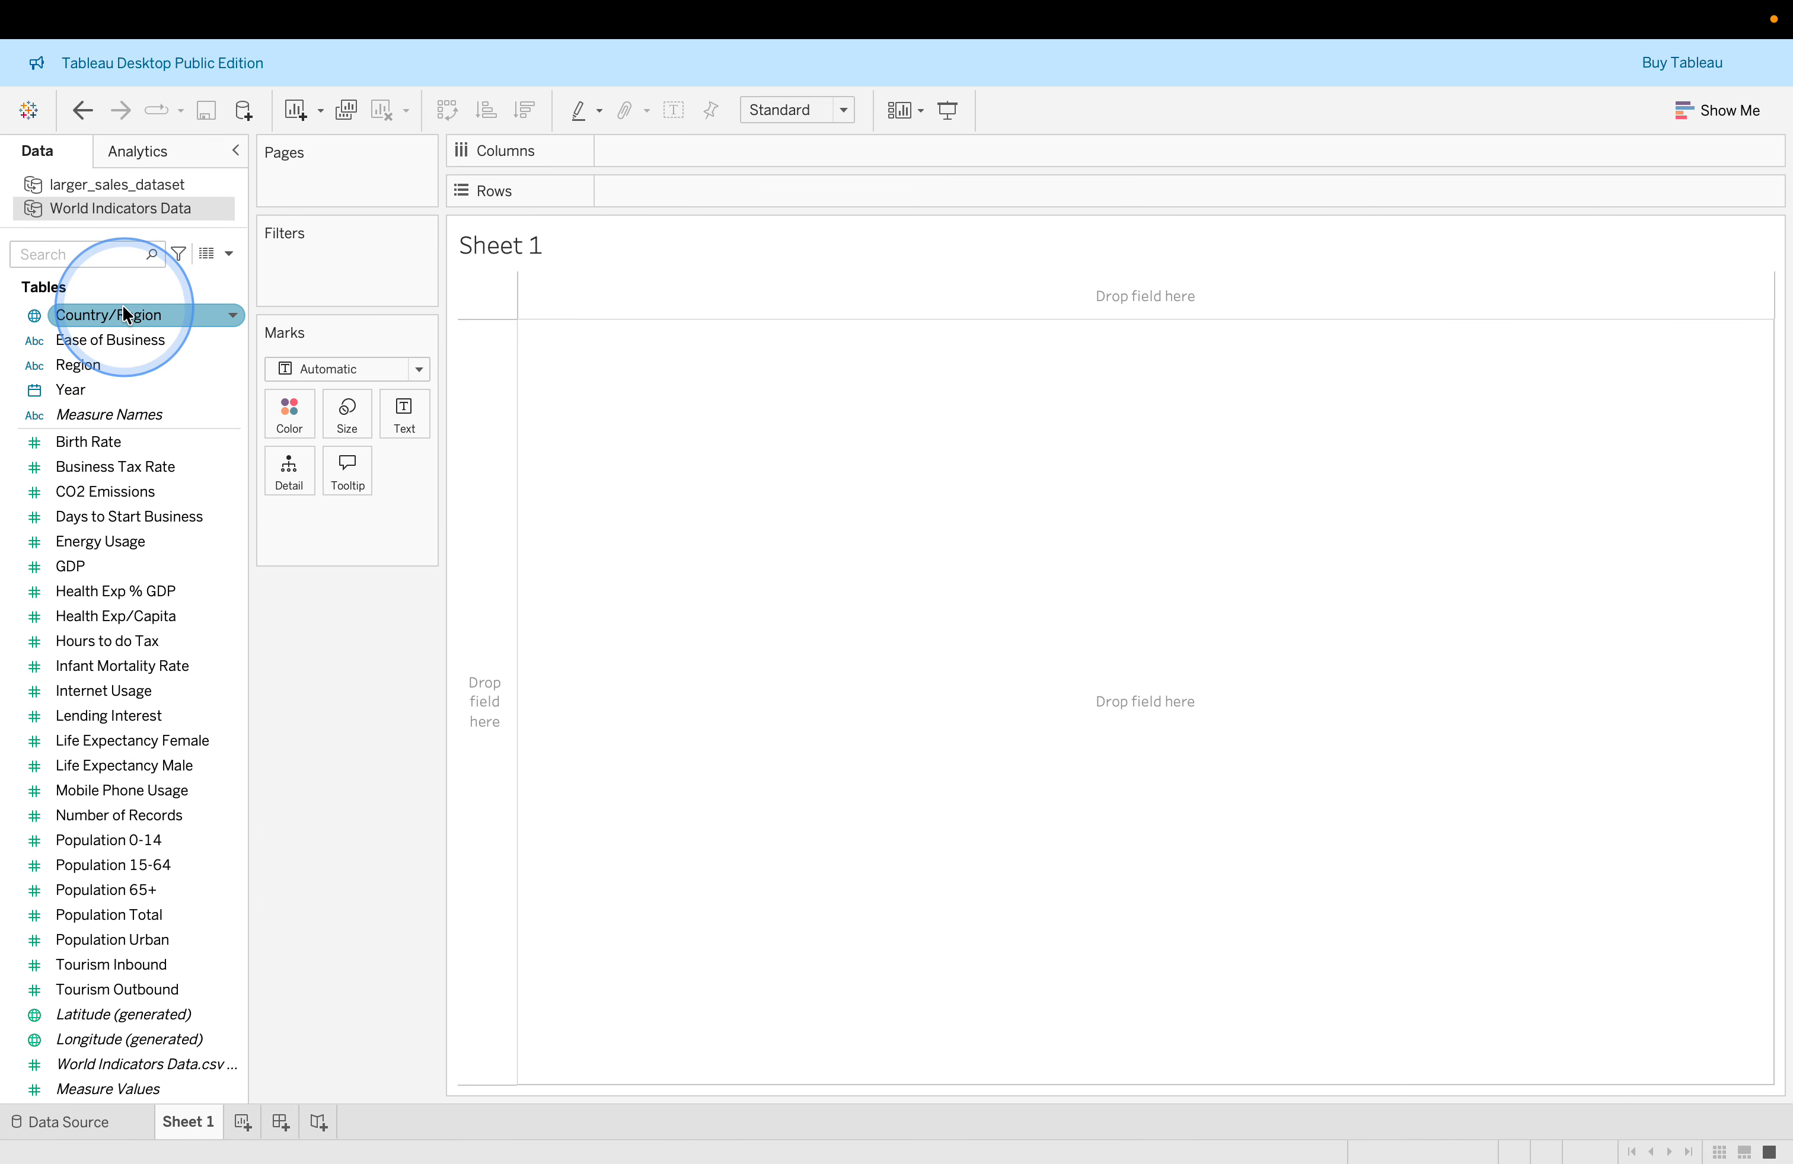
drag(124, 313, 93, 365)
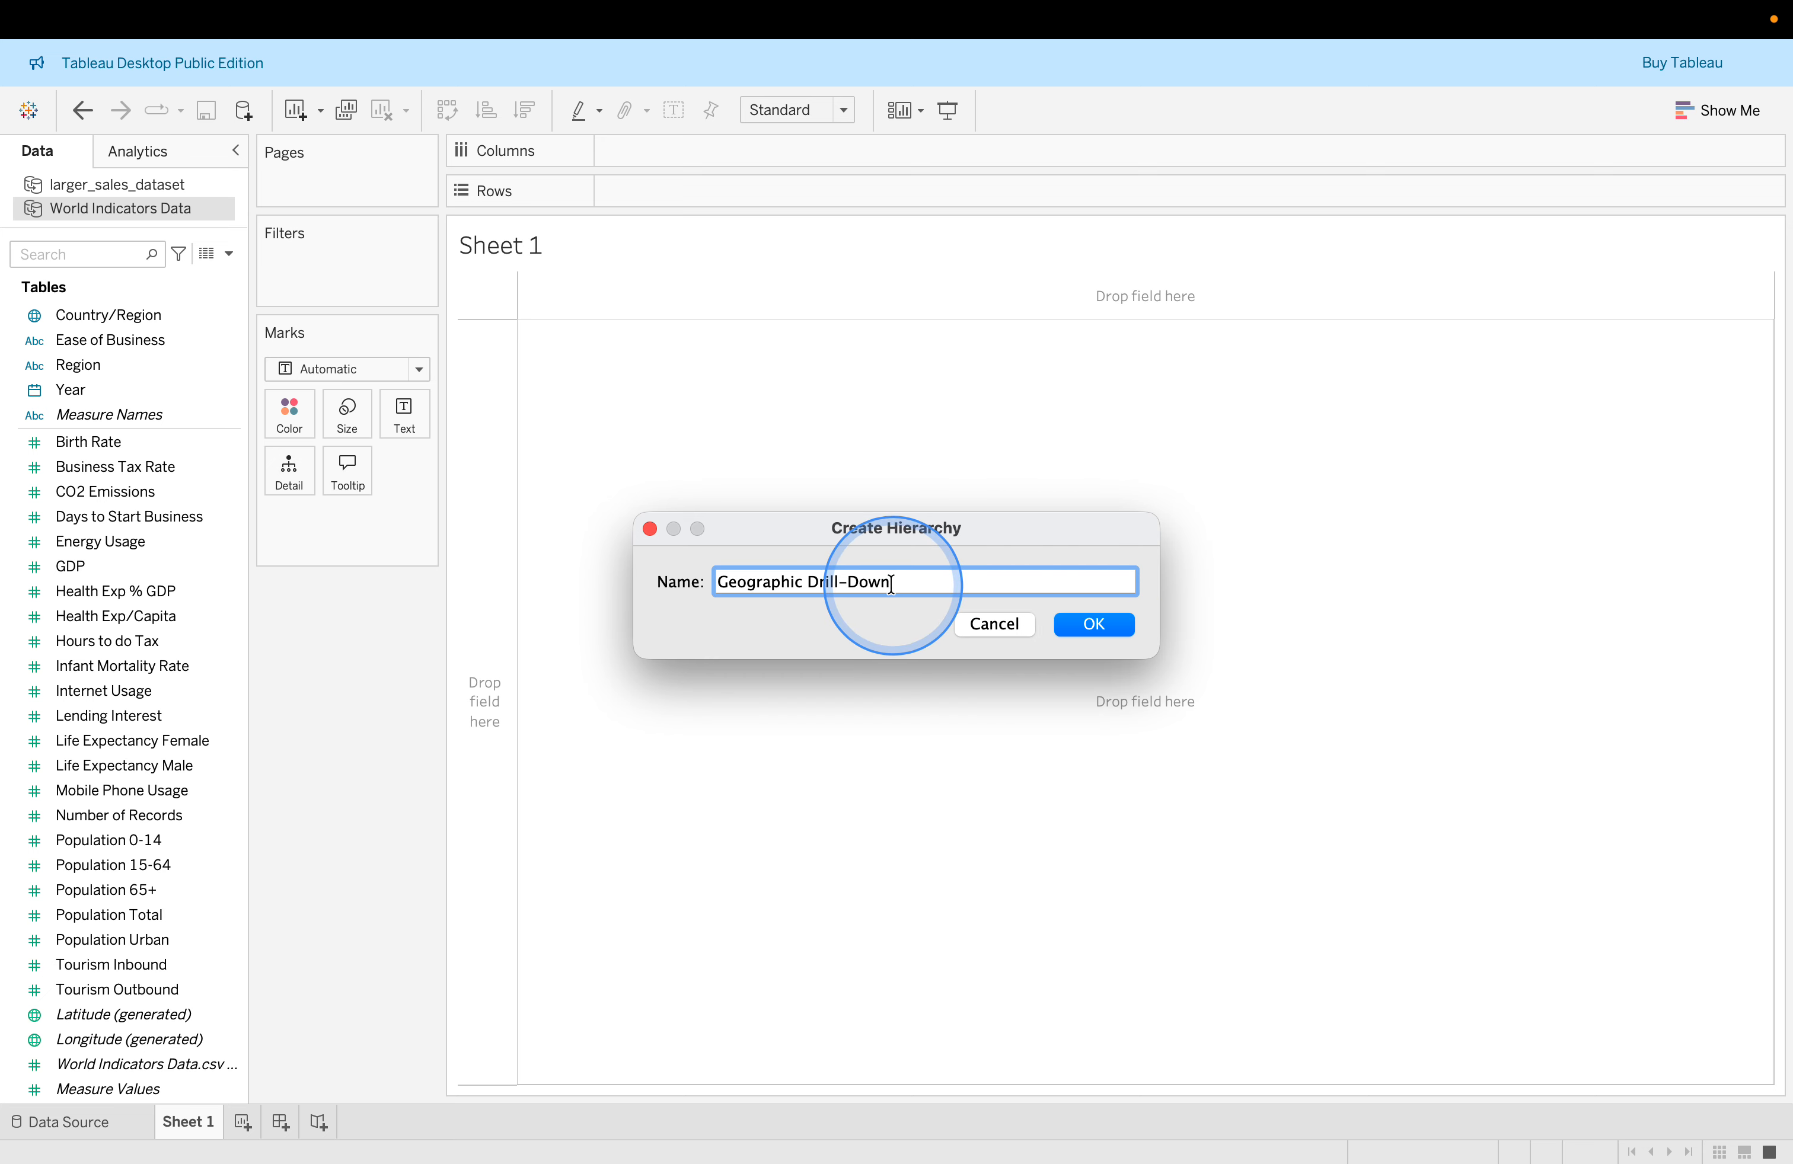
click(1094, 626)
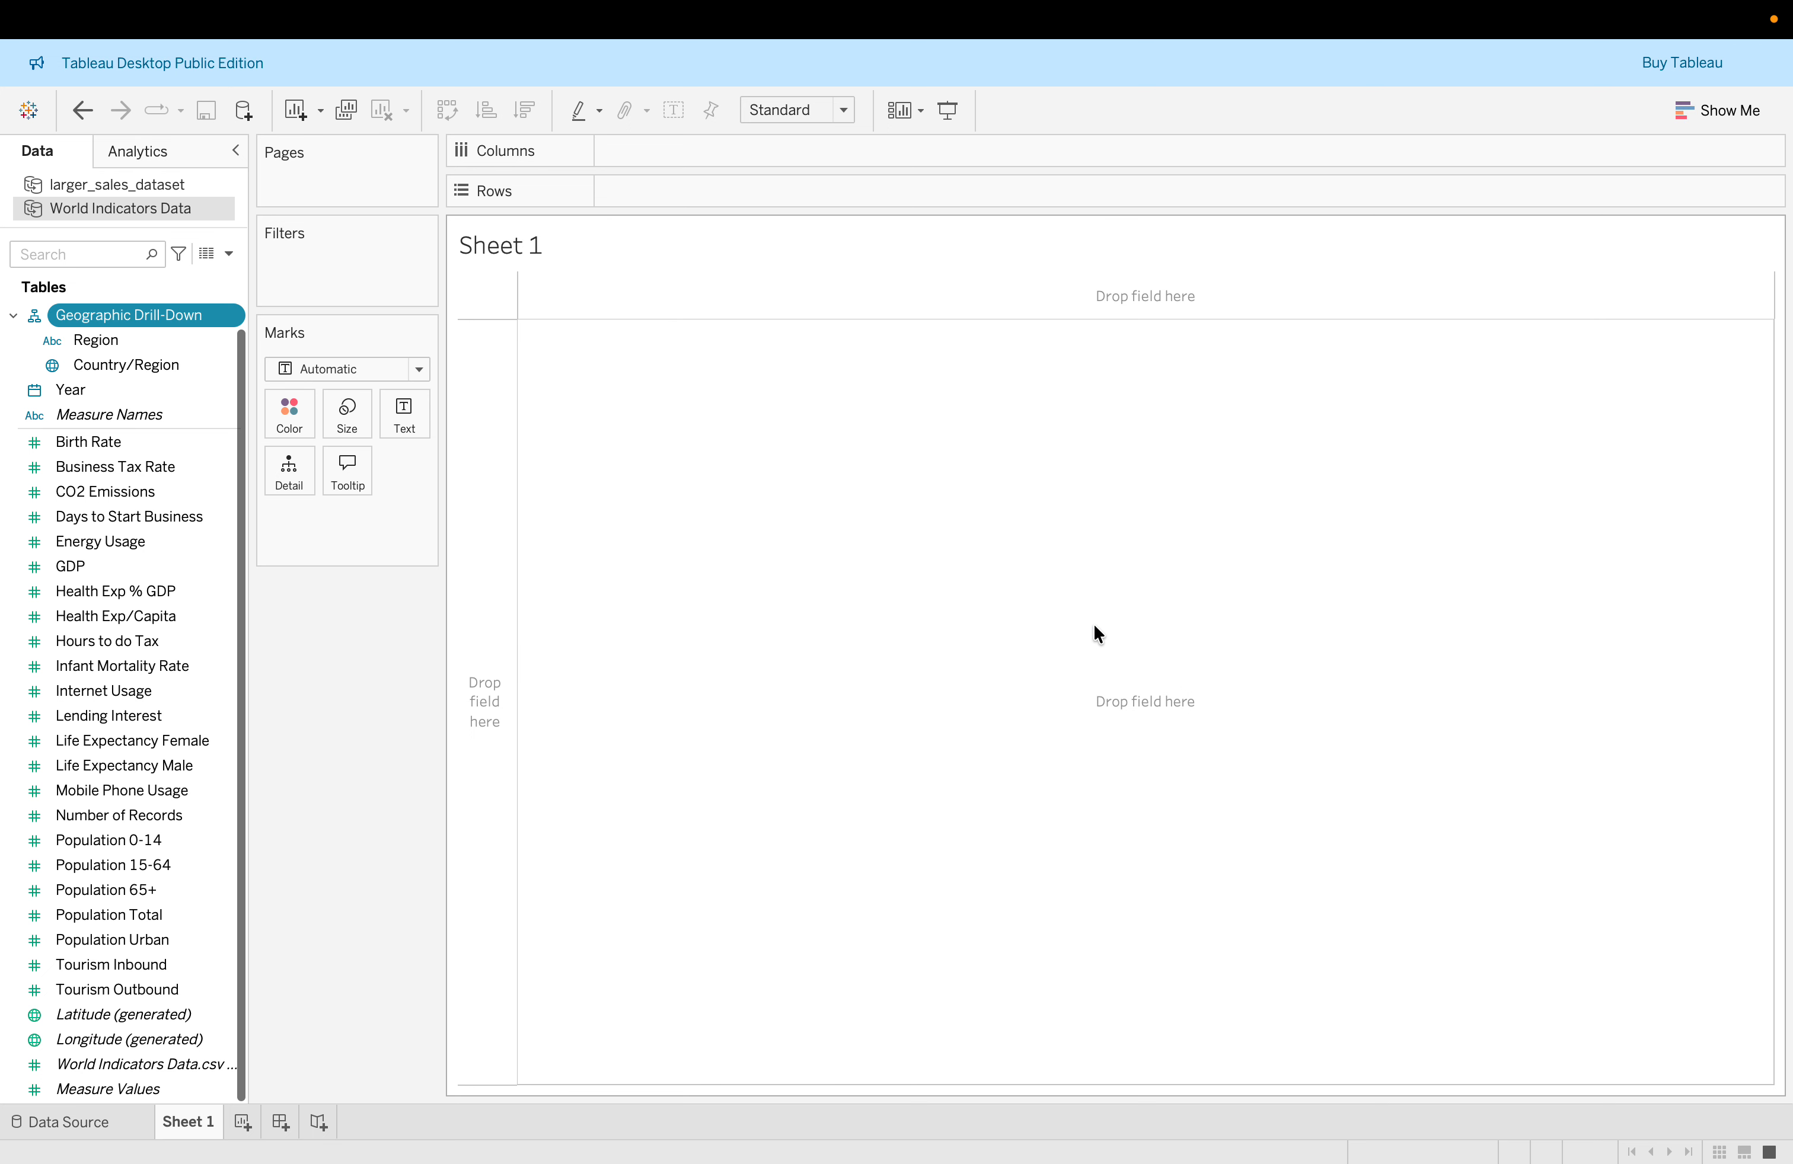
Collapse and re-expand the Geographic Drill-Down hierarchy in the data fields.
key(ctrl+Left)
key(ctrl+Right)
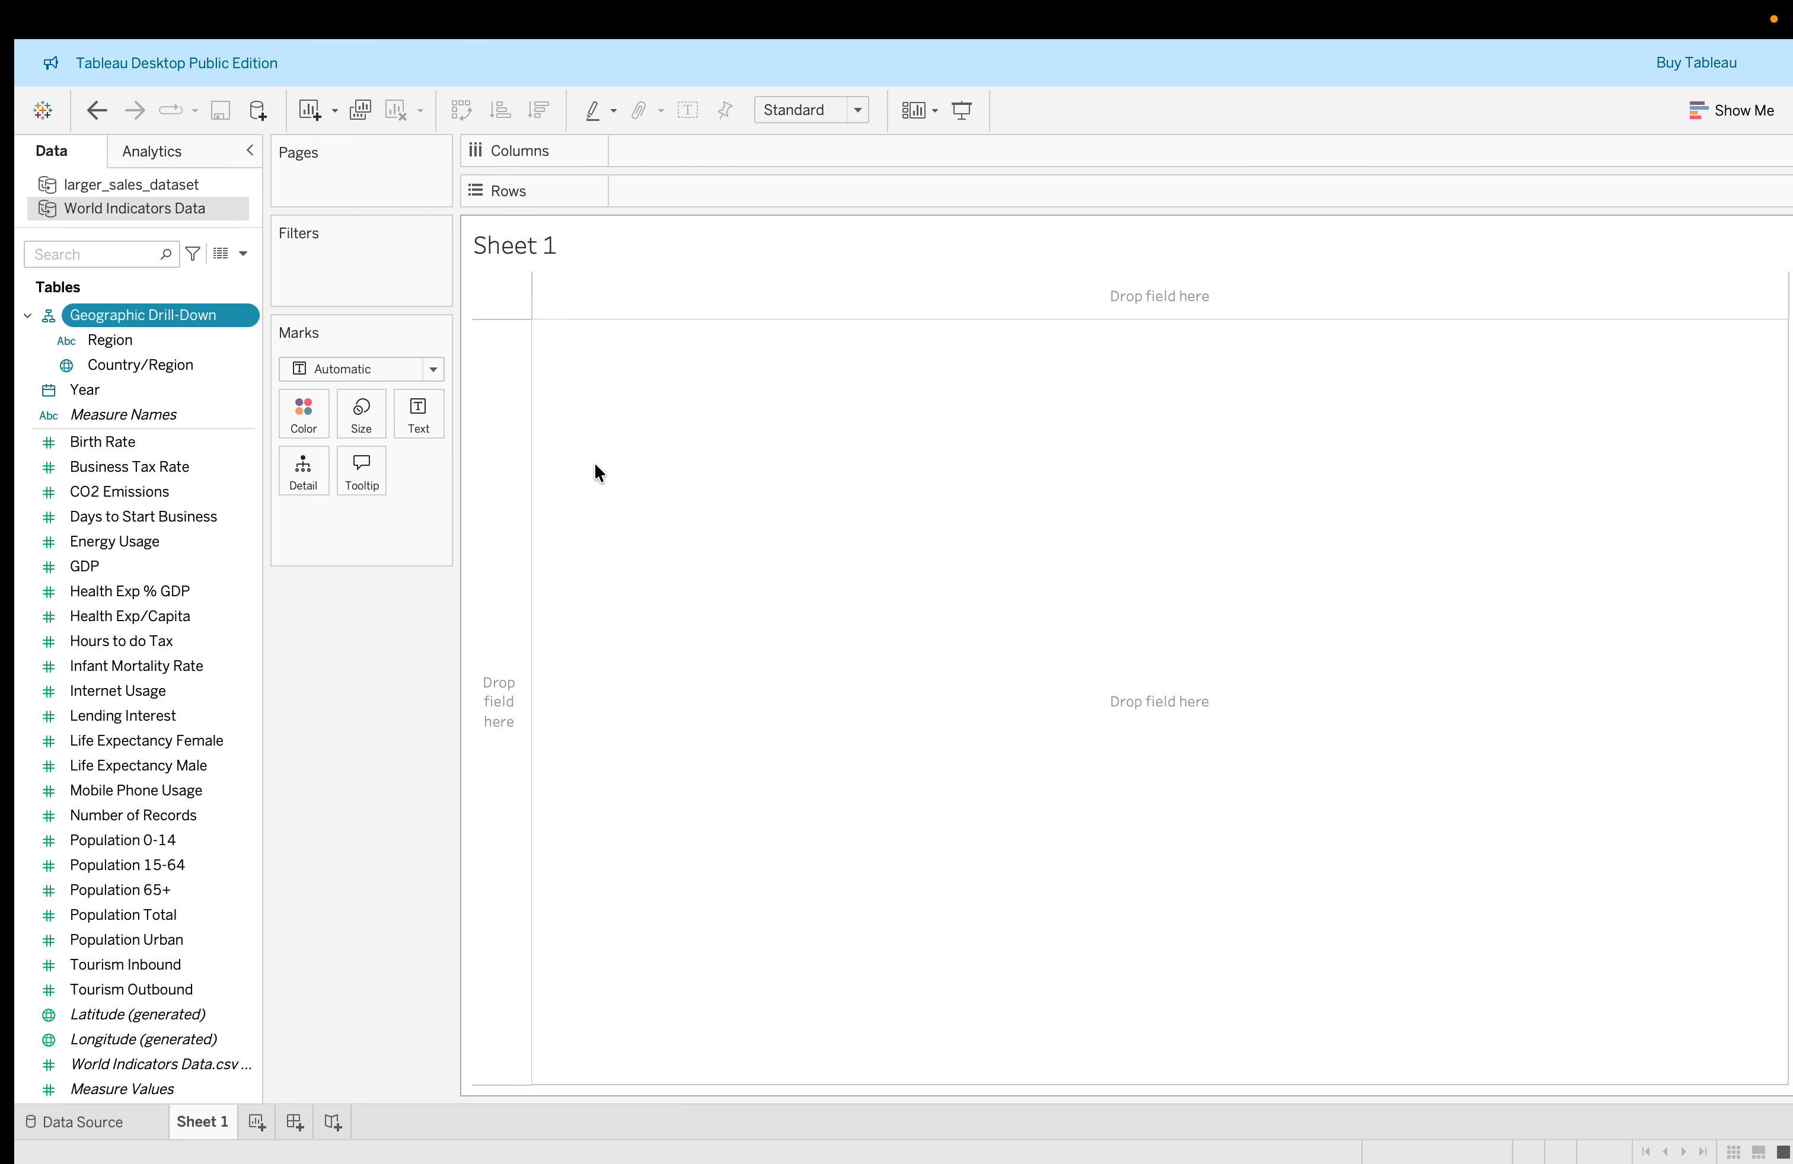
click(12, 320)
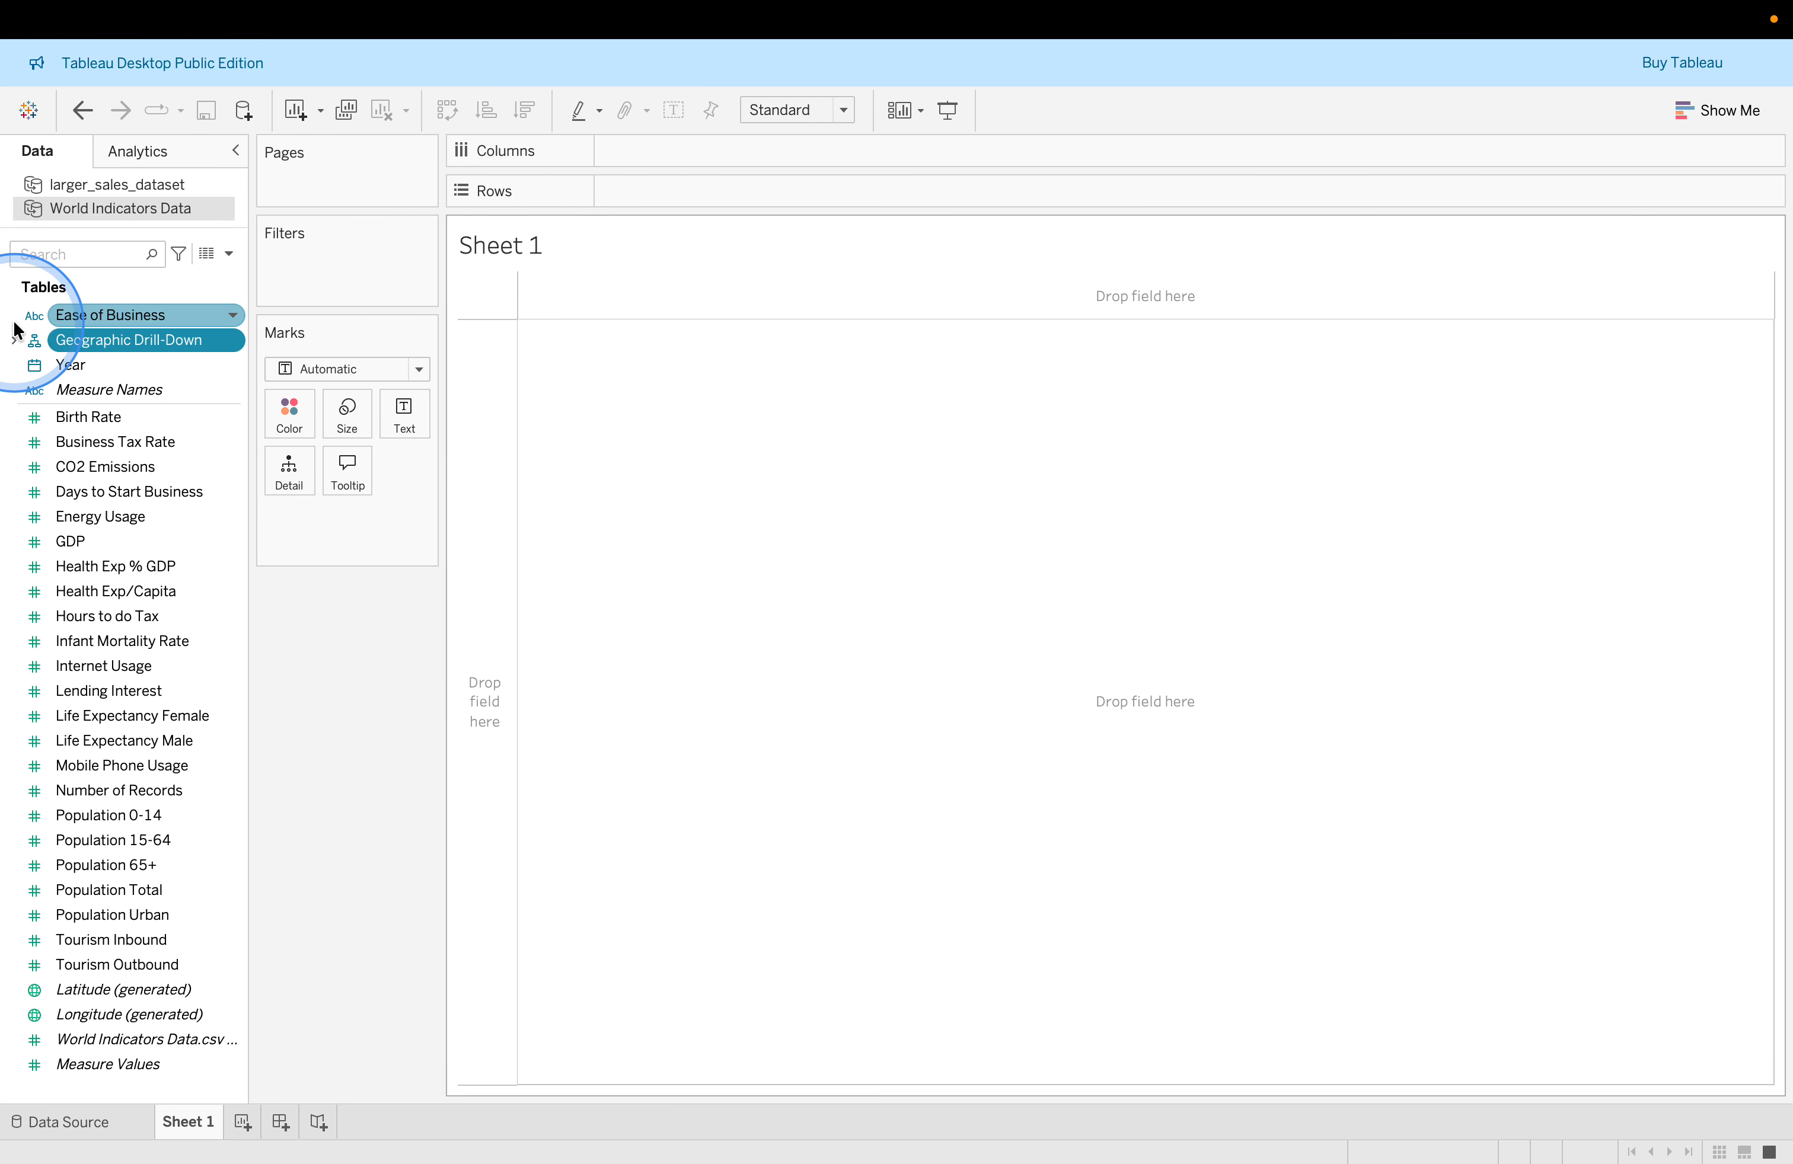
click(13, 338)
Switch to the browser and read lab steps 7 to 9 on building the bar chart from Region and Health Exp % GDP.
key(ctrl+Left)
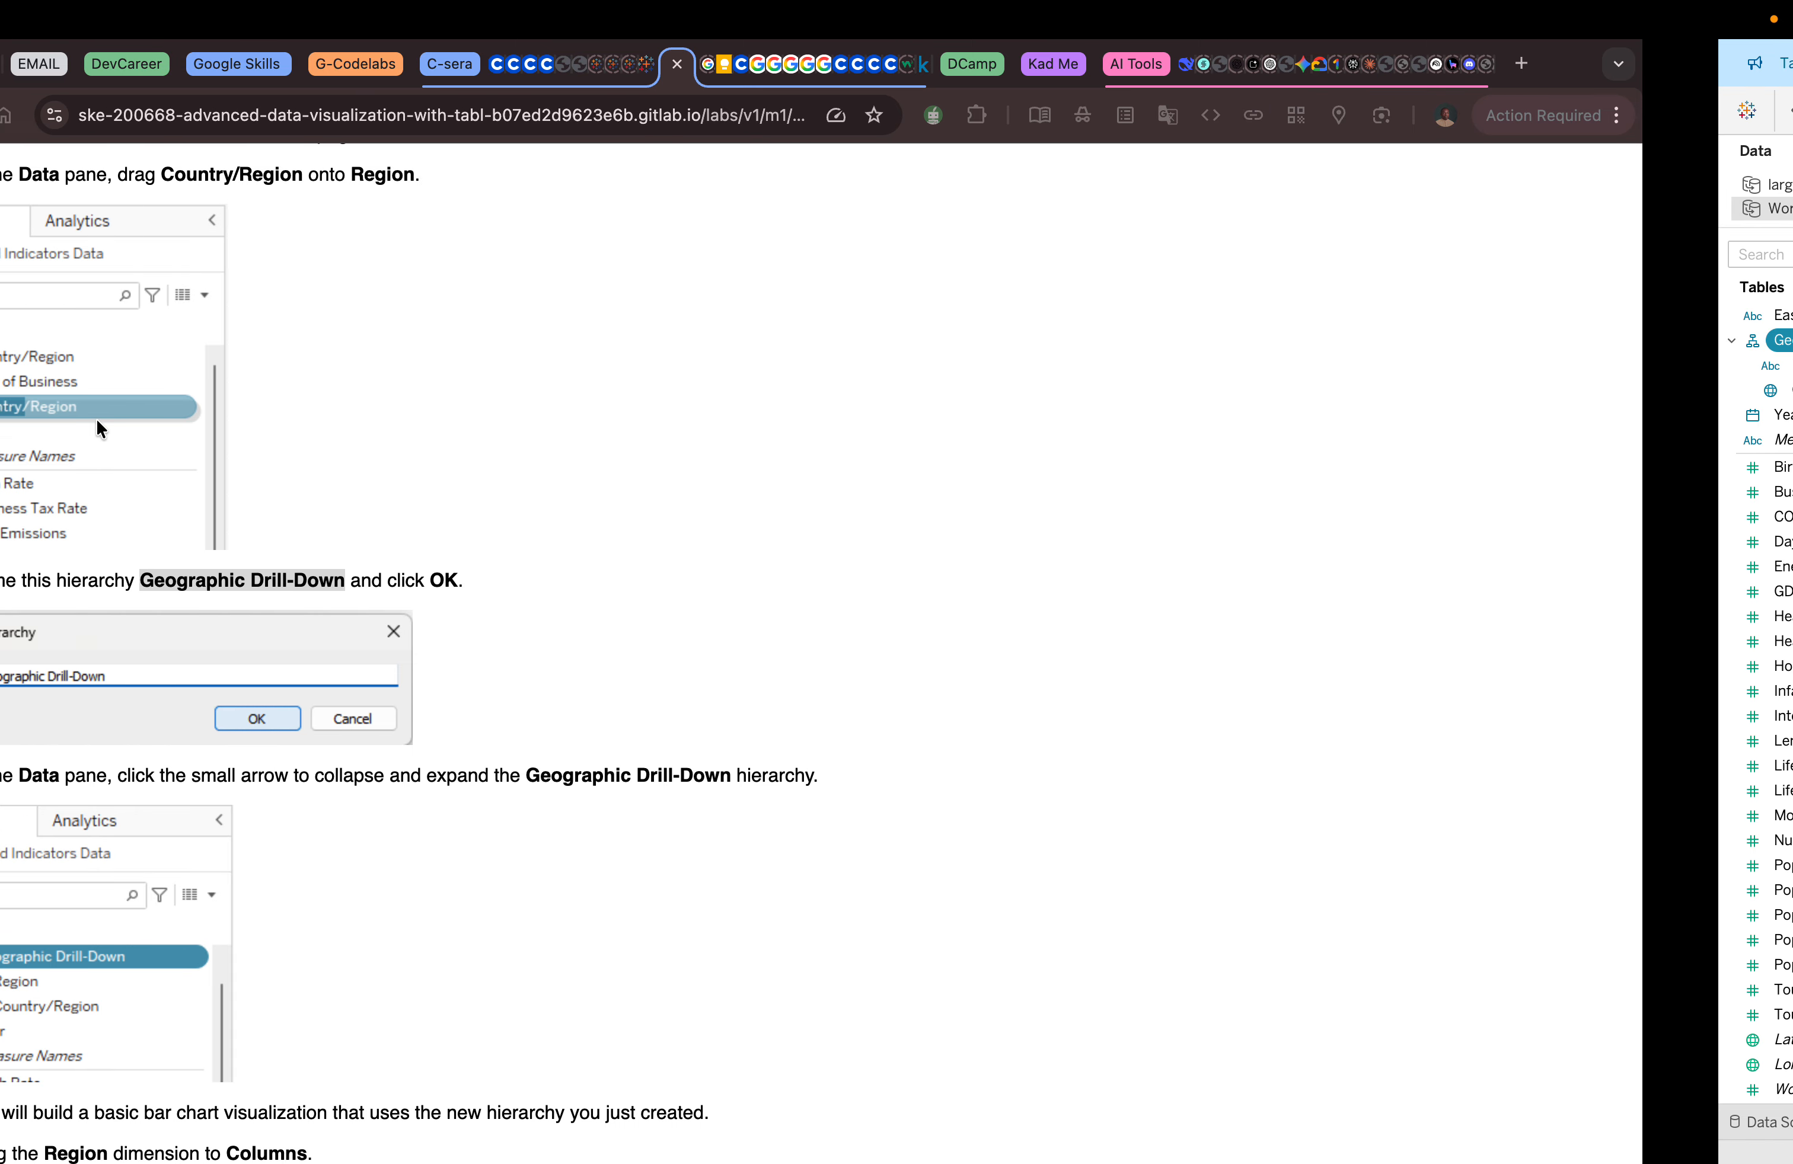
click(844, 572)
scroll(847, 567, down, 3)
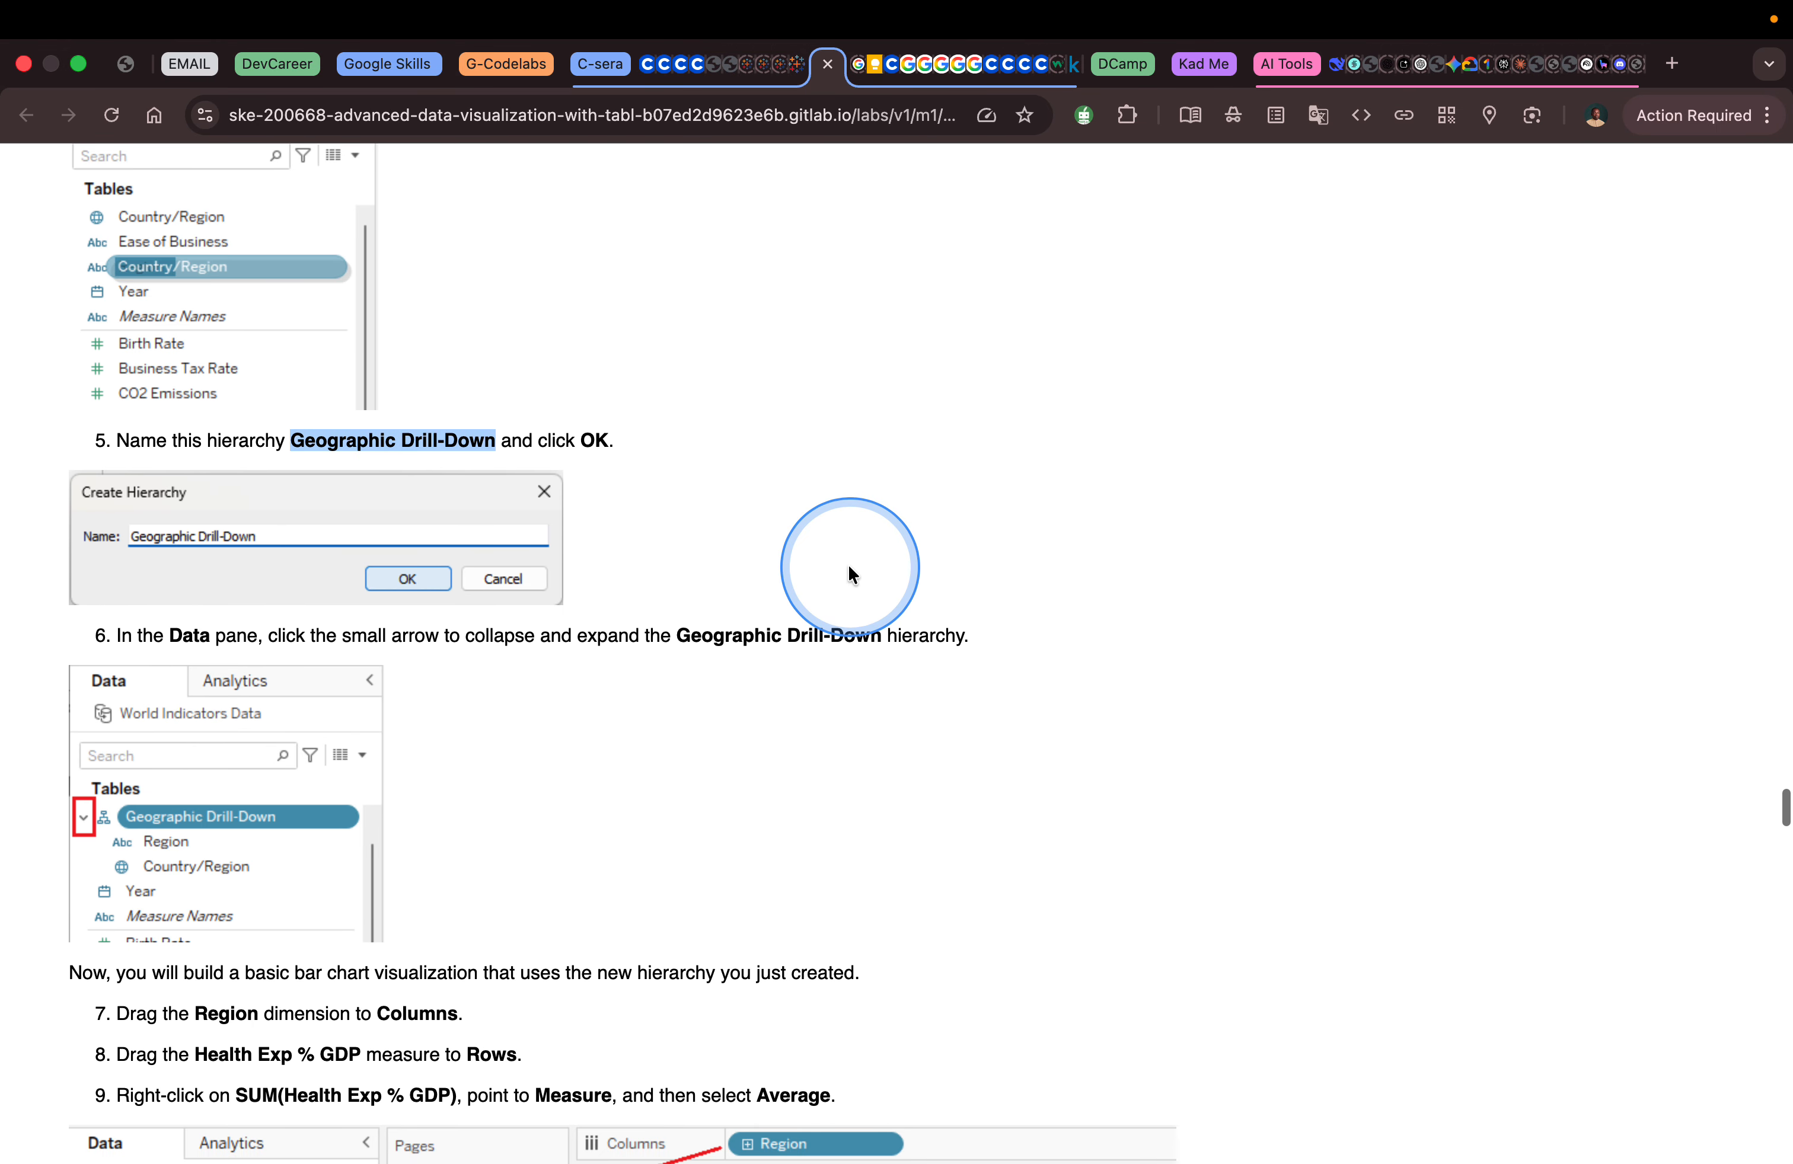
scroll(847, 566, down, 2)
click(681, 538)
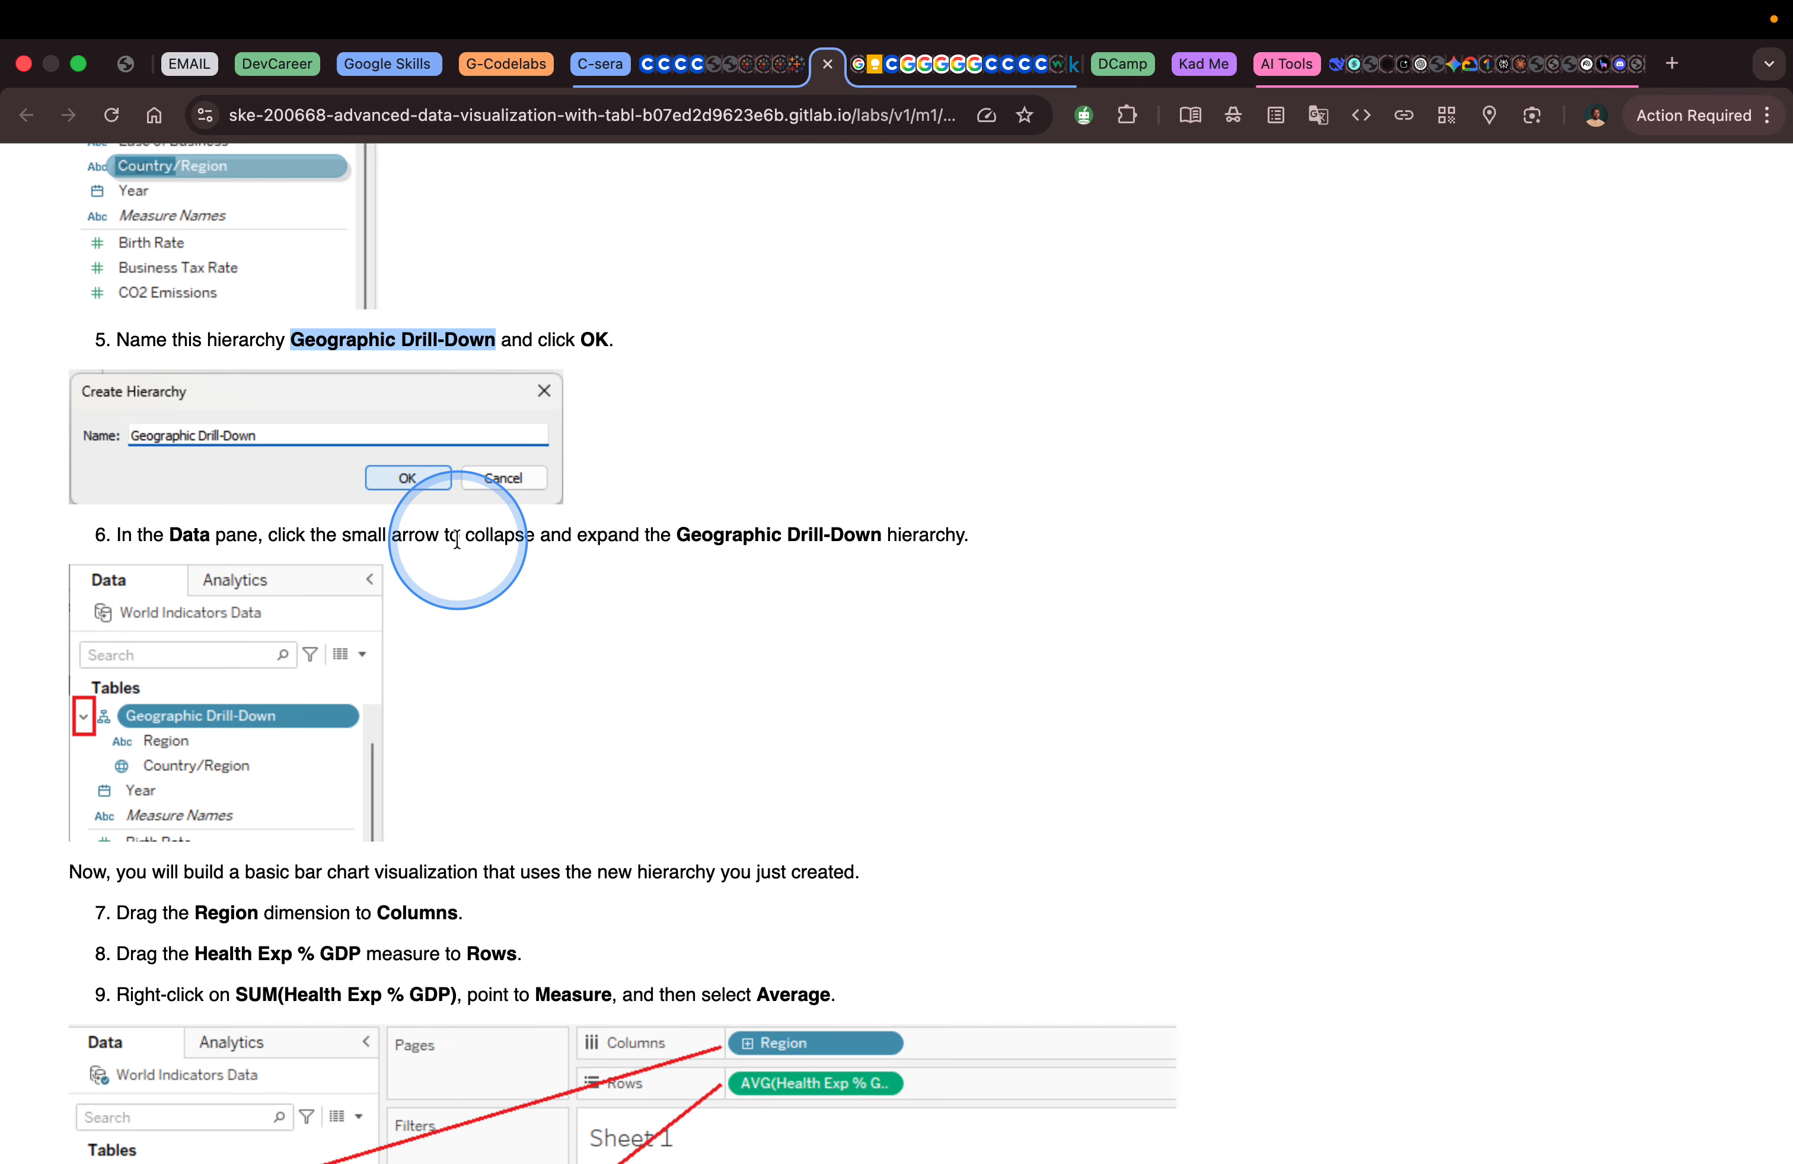
scroll(547, 549, down, 2)
scroll(547, 548, down, 7)
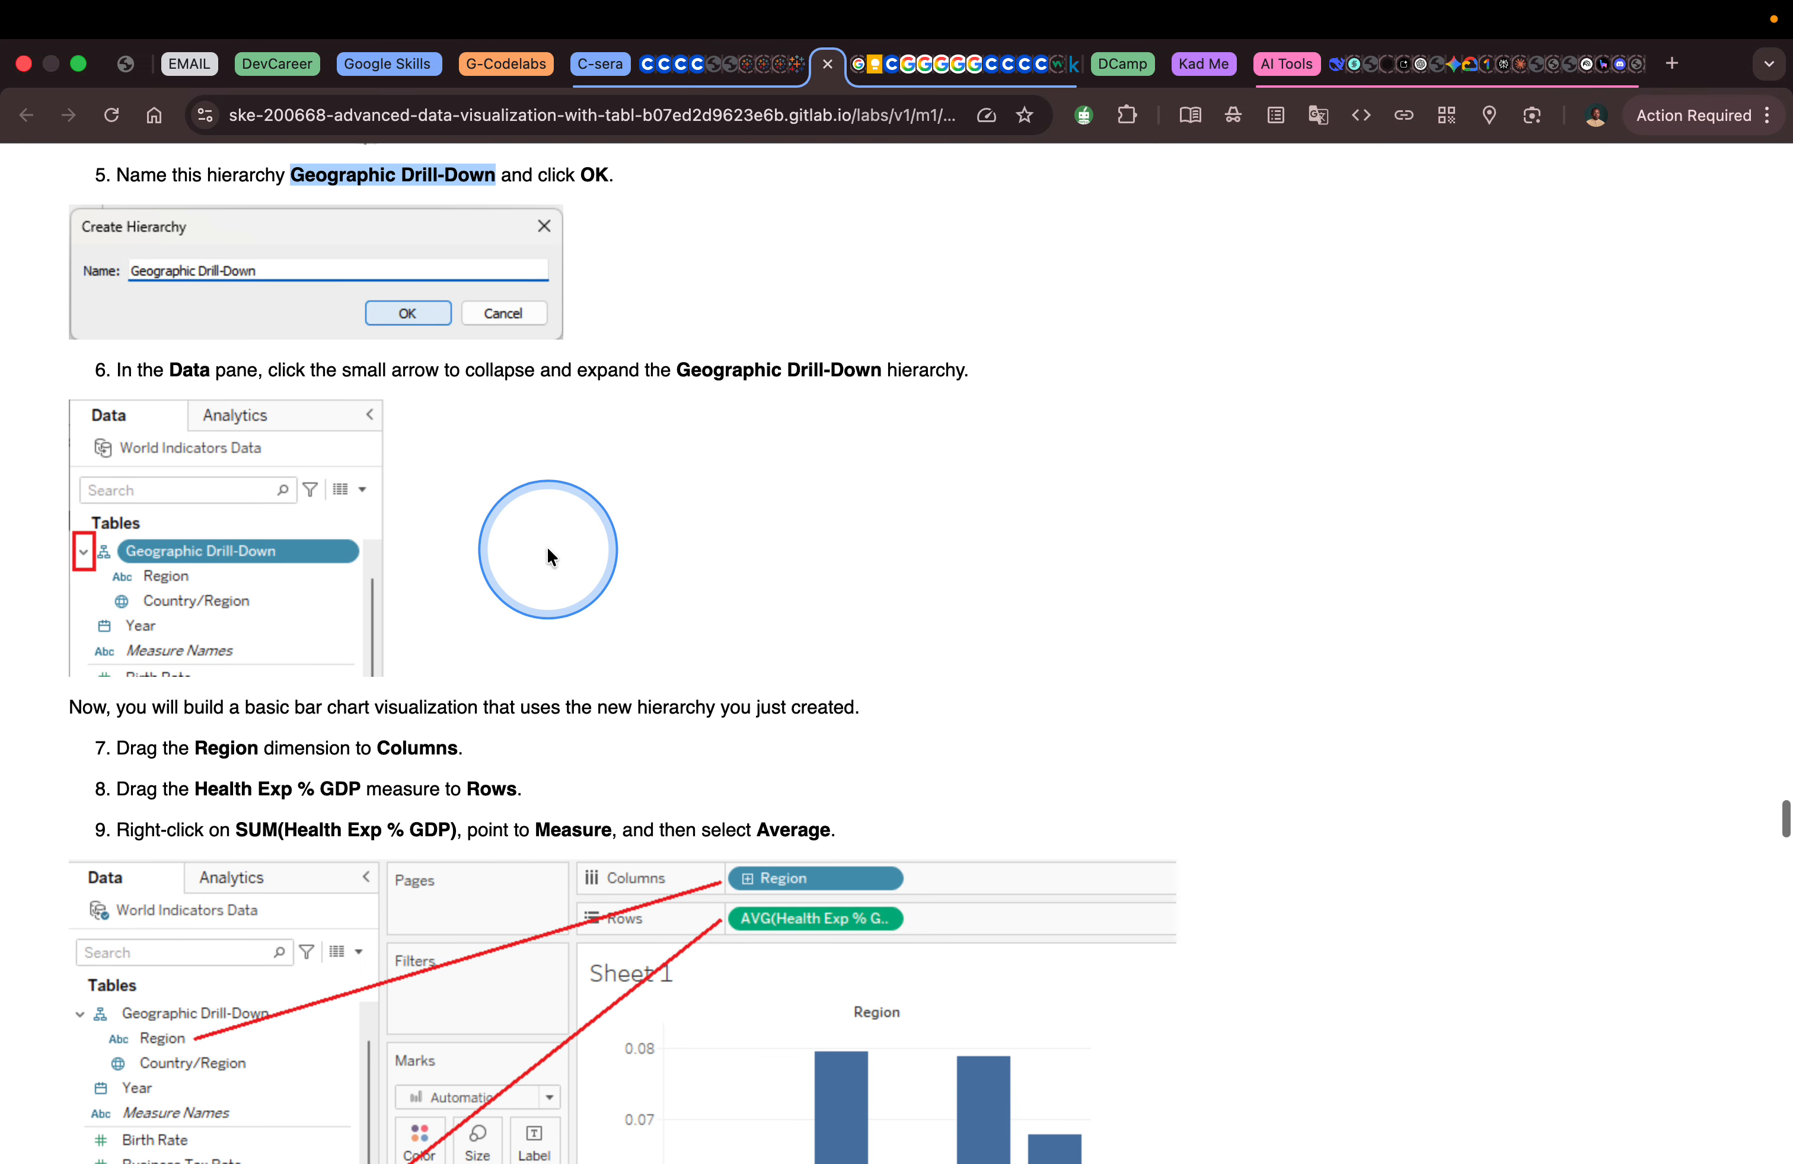
scroll(548, 548, down, 1)
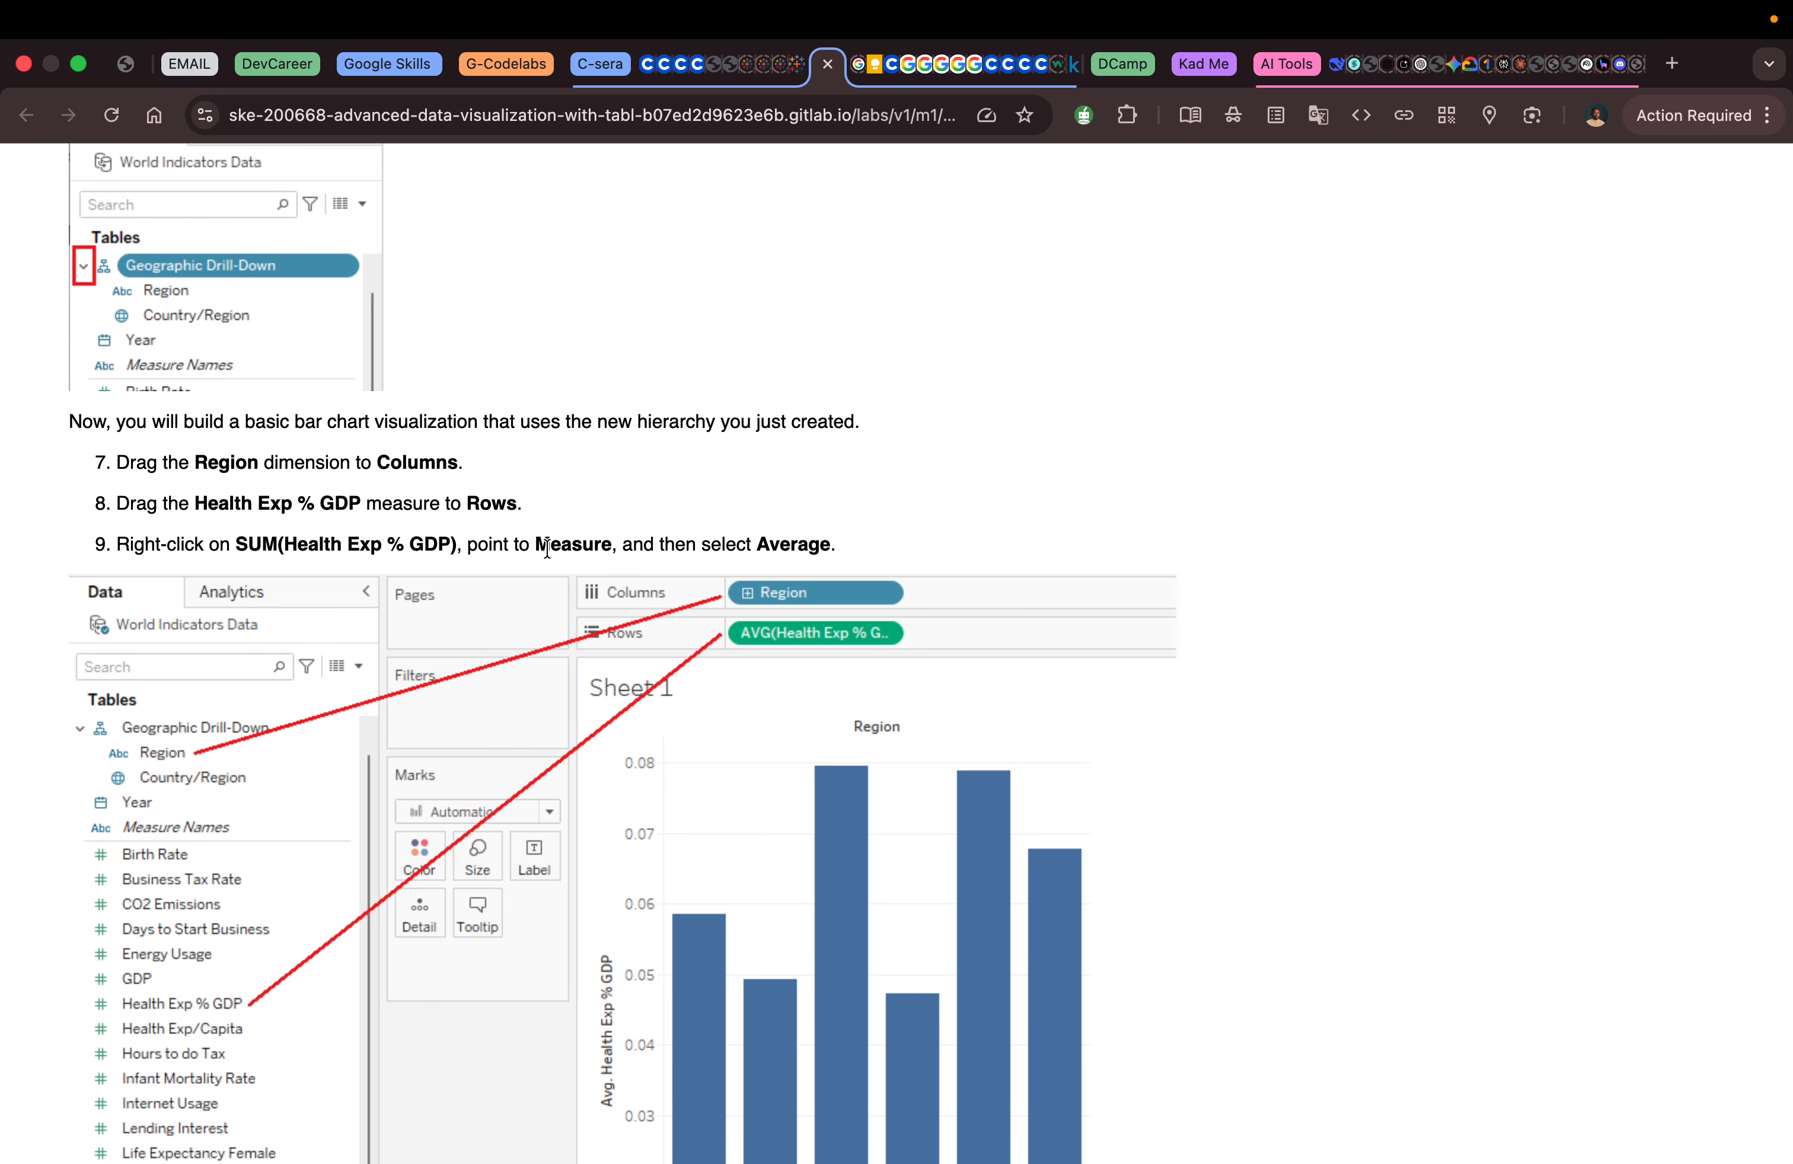
scroll(547, 549, down, 2)
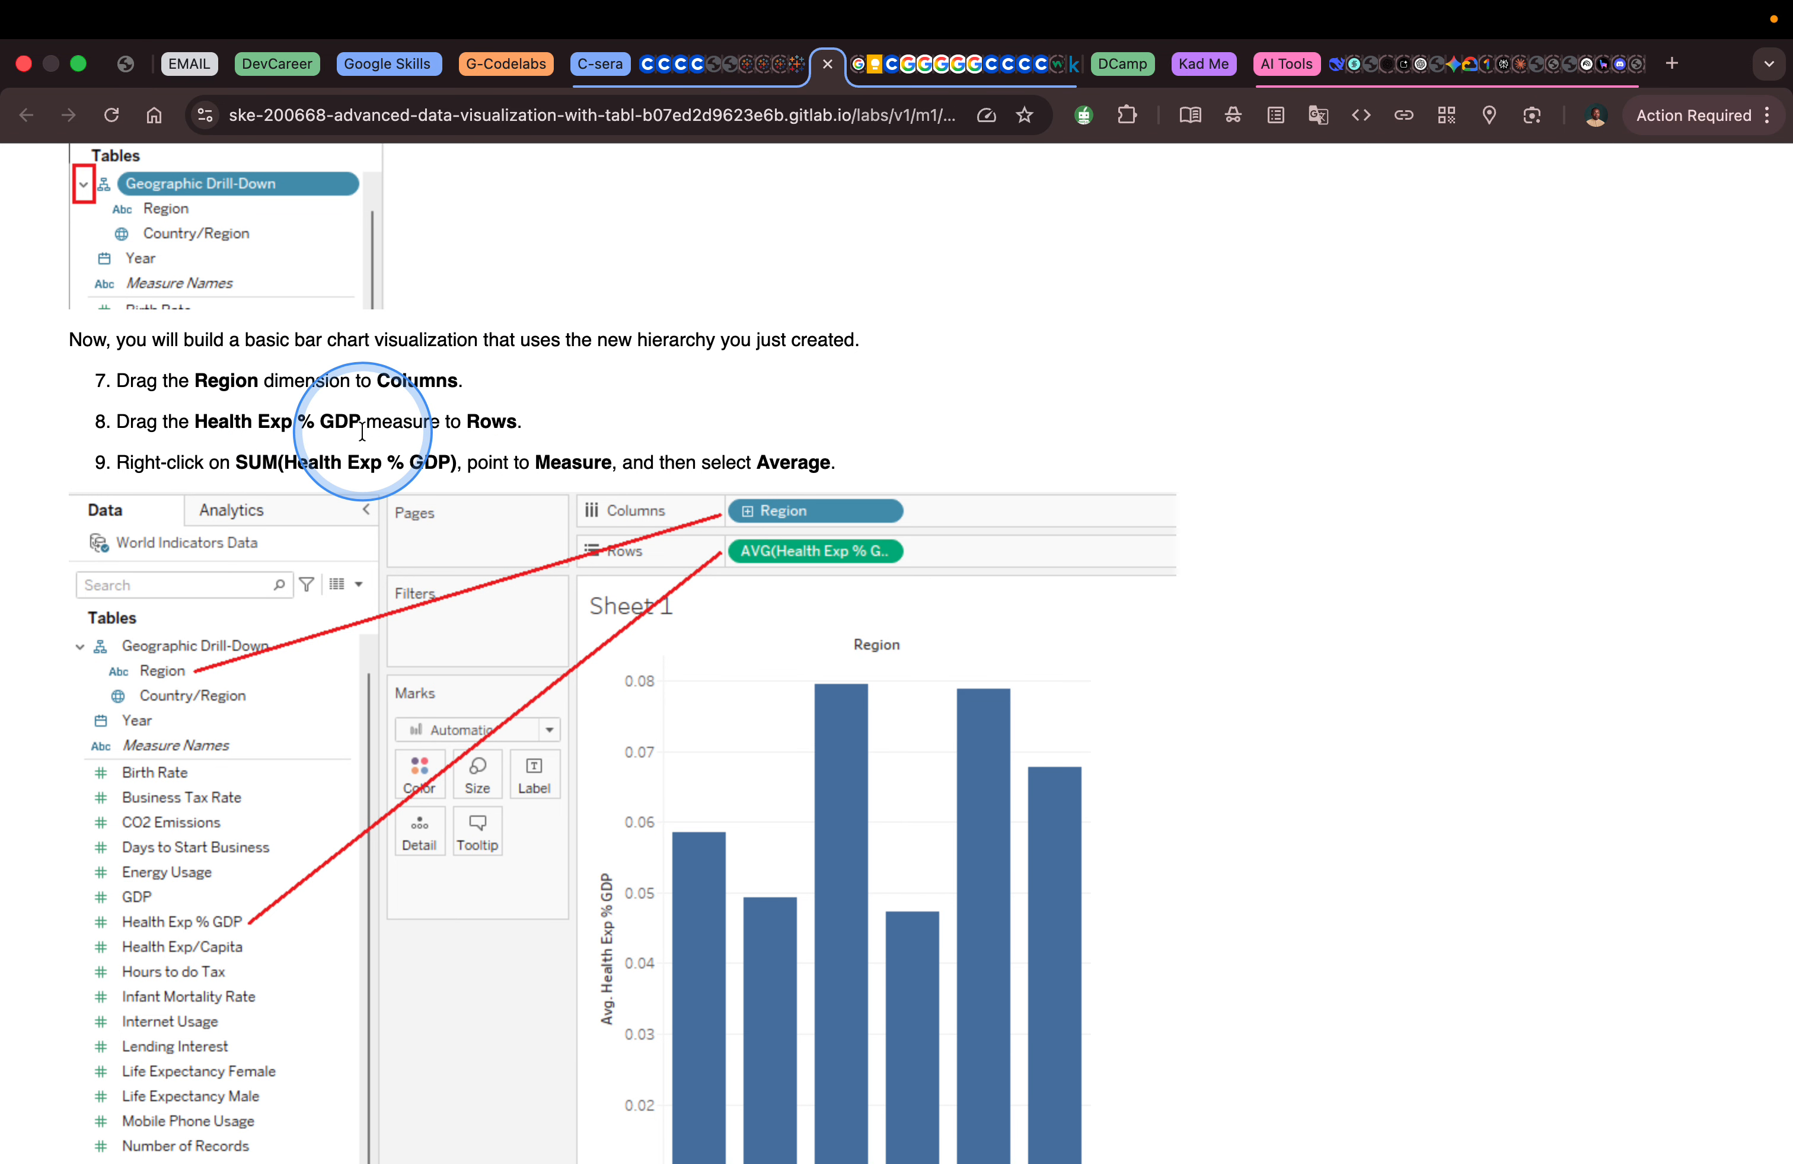
Switch to Tableau and build a bar chart with Region on Columns and Health Exp % GDP on Rows.
key(ctrl+Right)
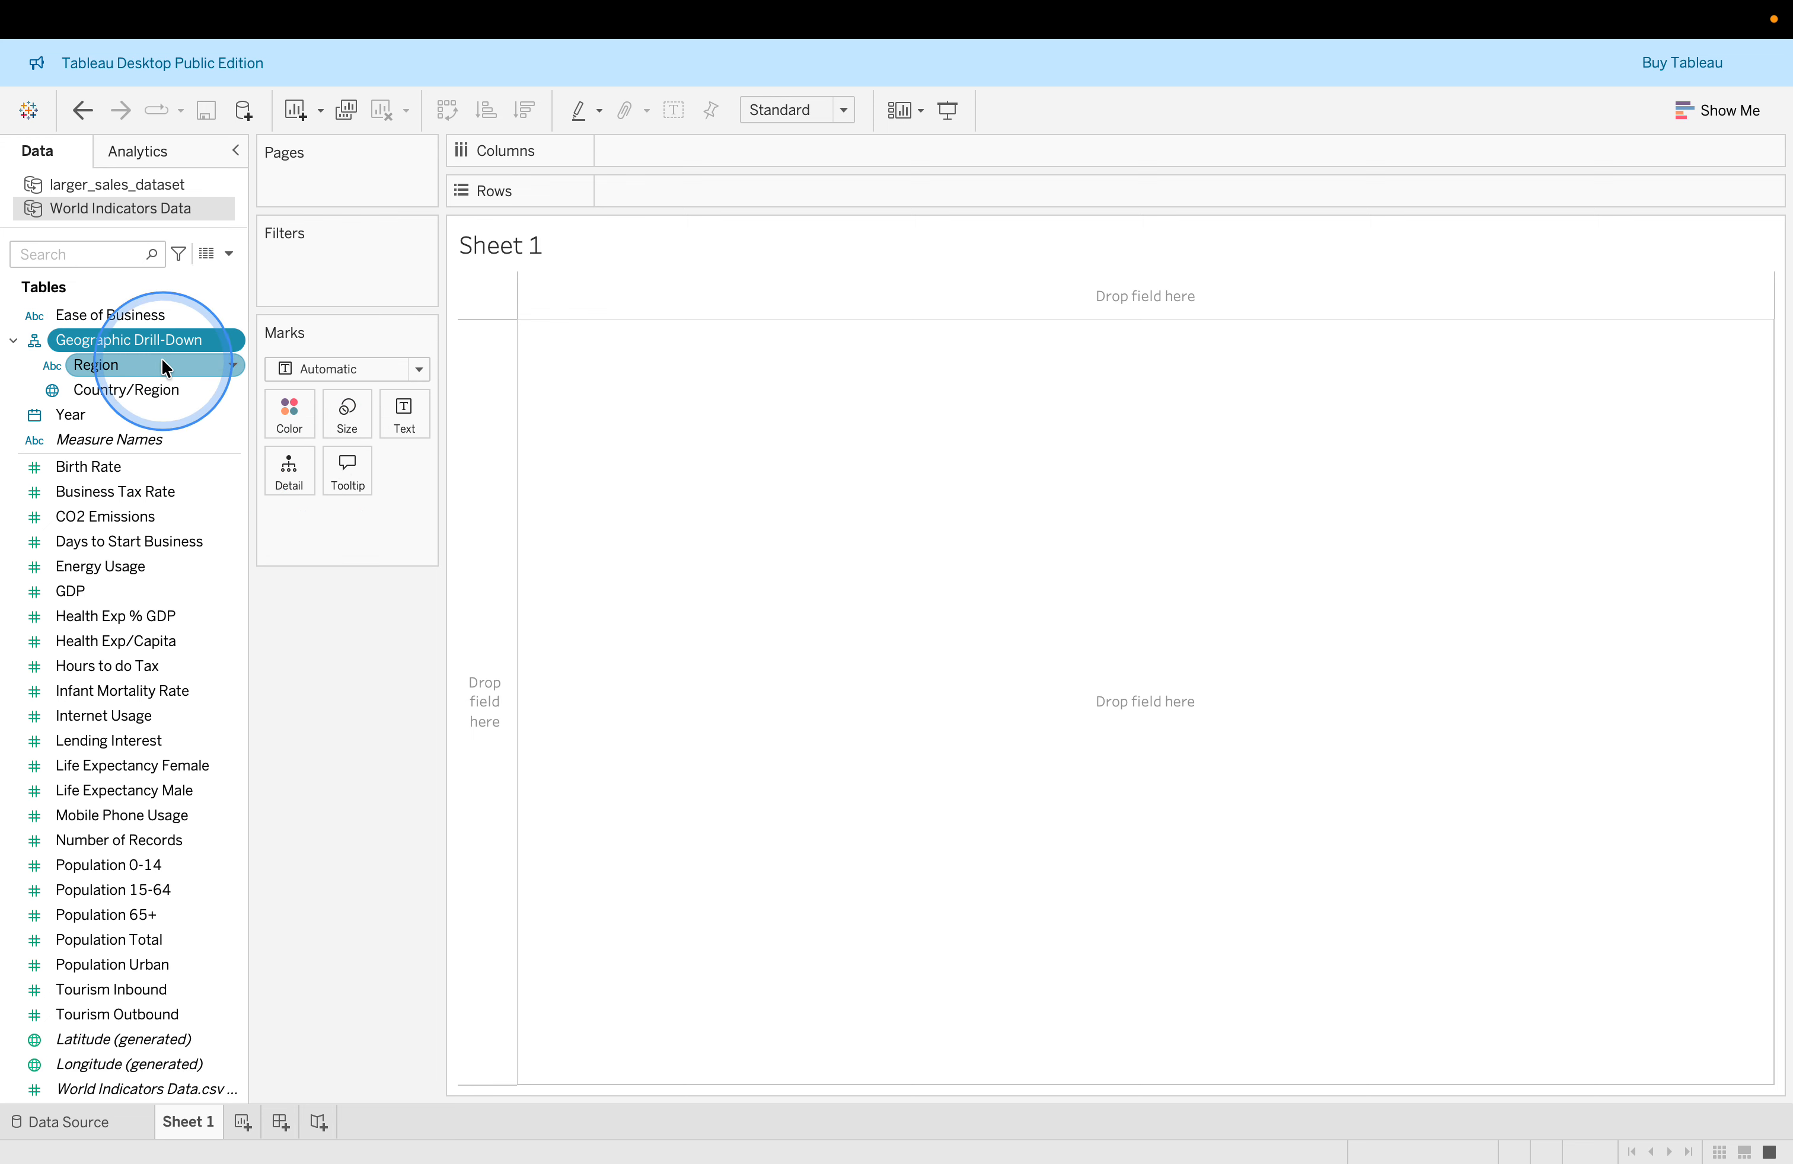
drag(162, 371, 632, 156)
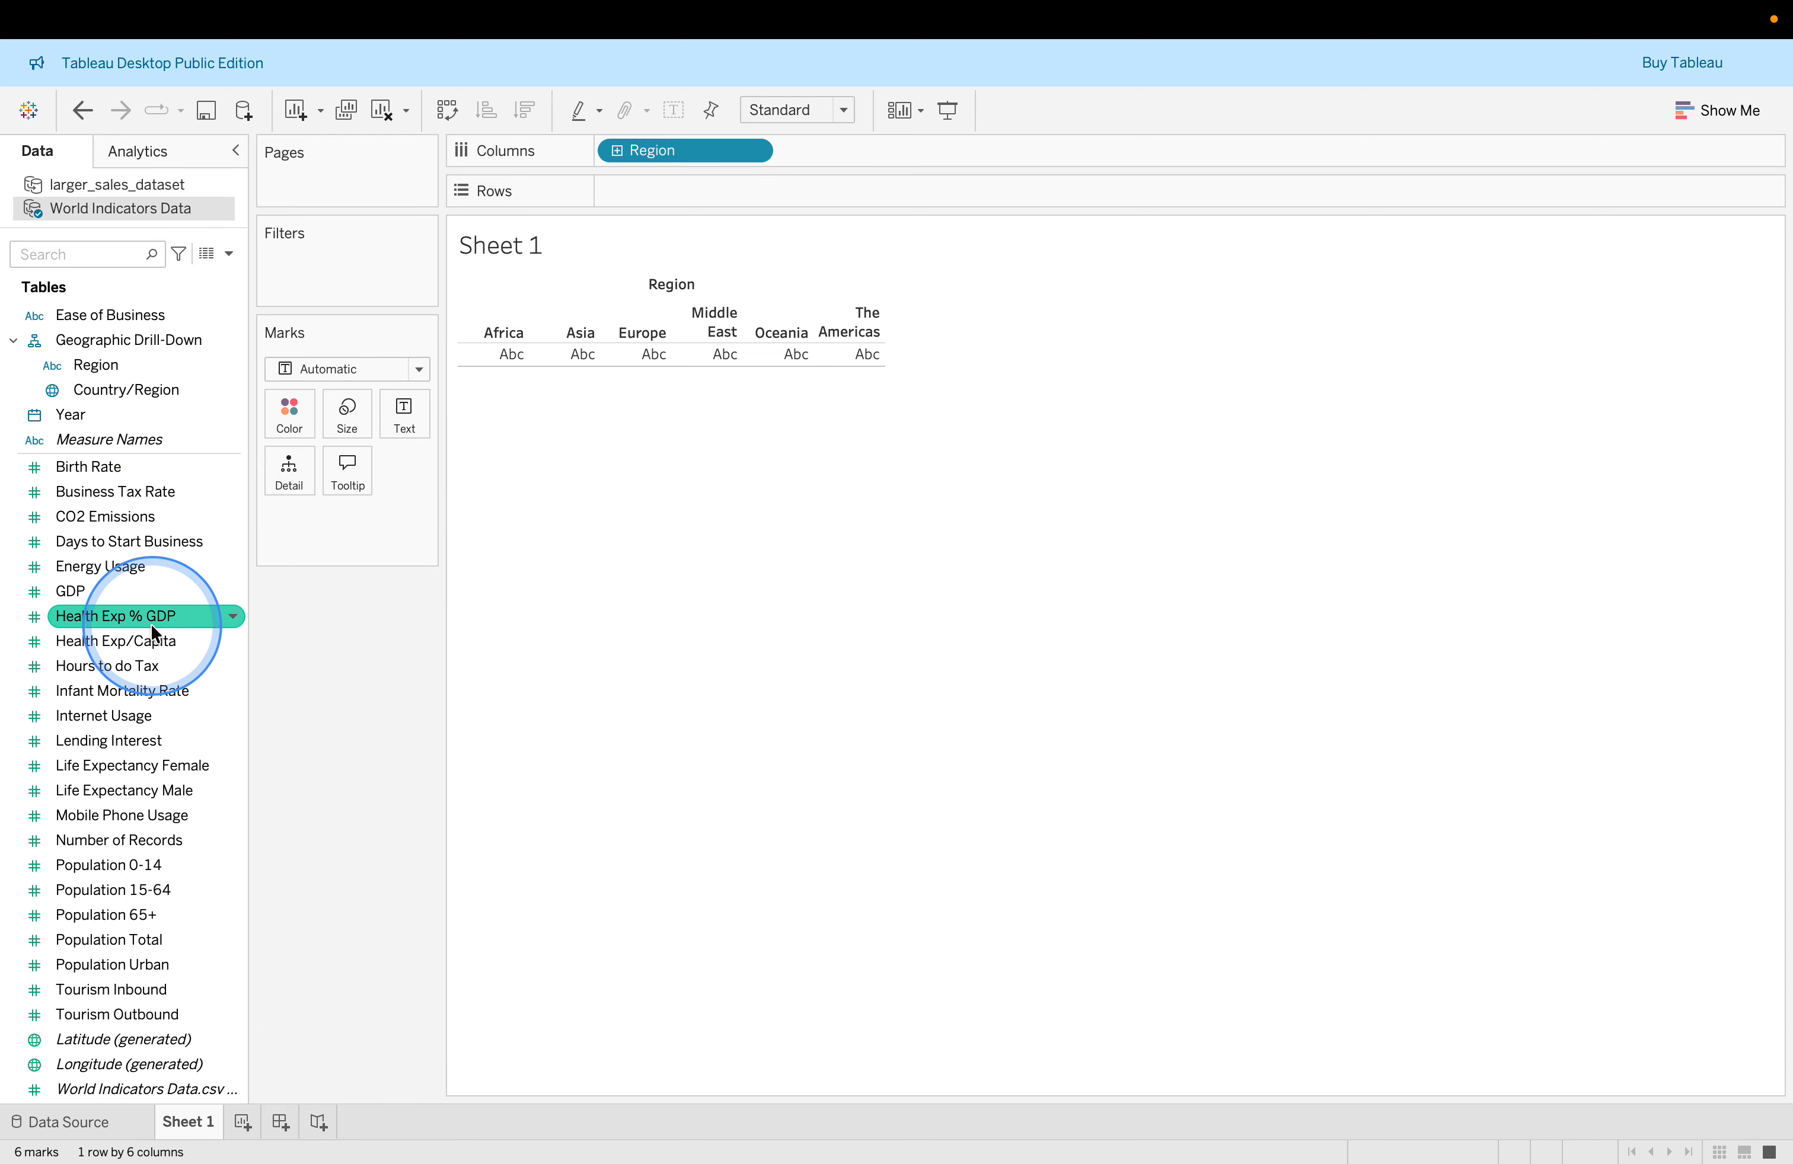
mouse_move(148, 618)
mouse_down()
mouse_move(438, 590)
mouse_move(704, 287)
mouse_move(707, 311)
mouse_up()
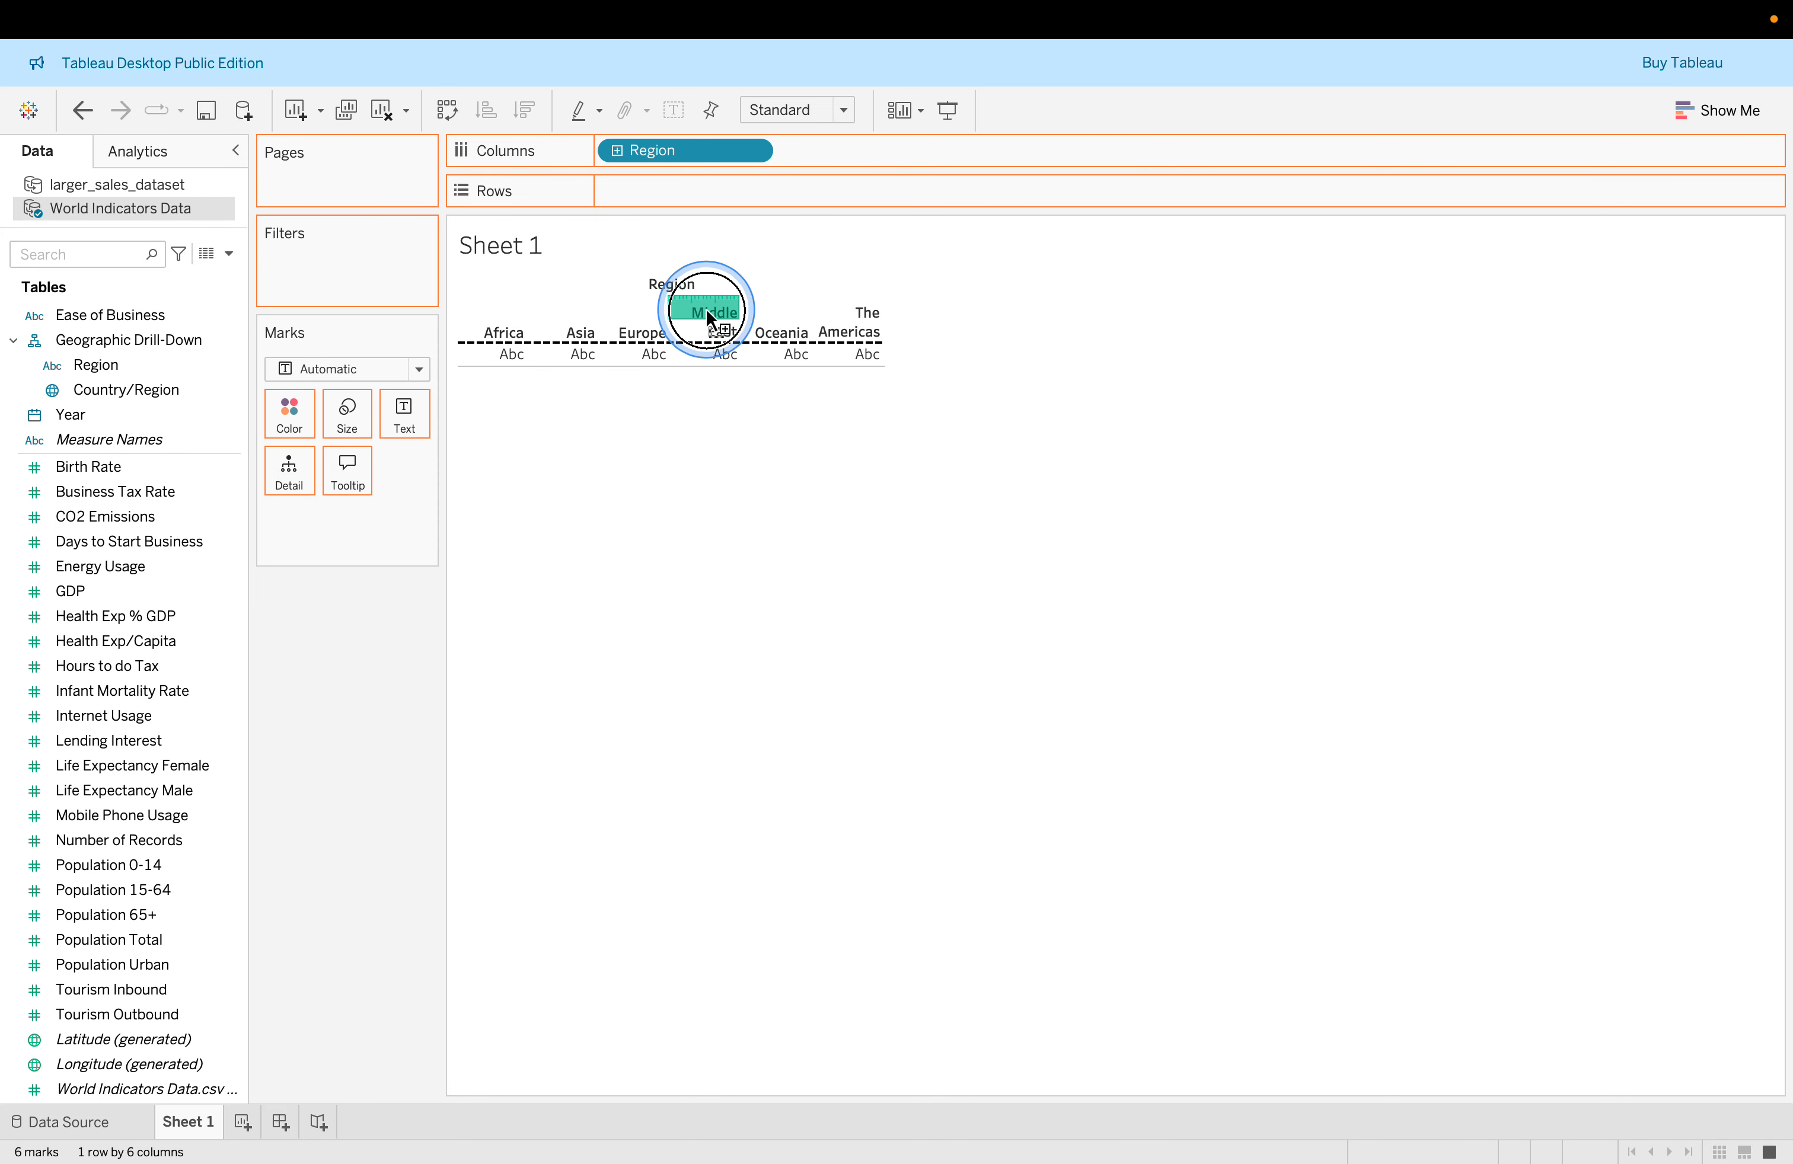
mouse_move(763, 239)
mouse_down()
mouse_move(799, 193)
mouse_move(793, 209)
mouse_move(778, 190)
mouse_up()
Check lab step 9 in the browser, and in Tableau set the aggregation of Health Exp % GDP on Rows to Average.
key(ctrl+Left)
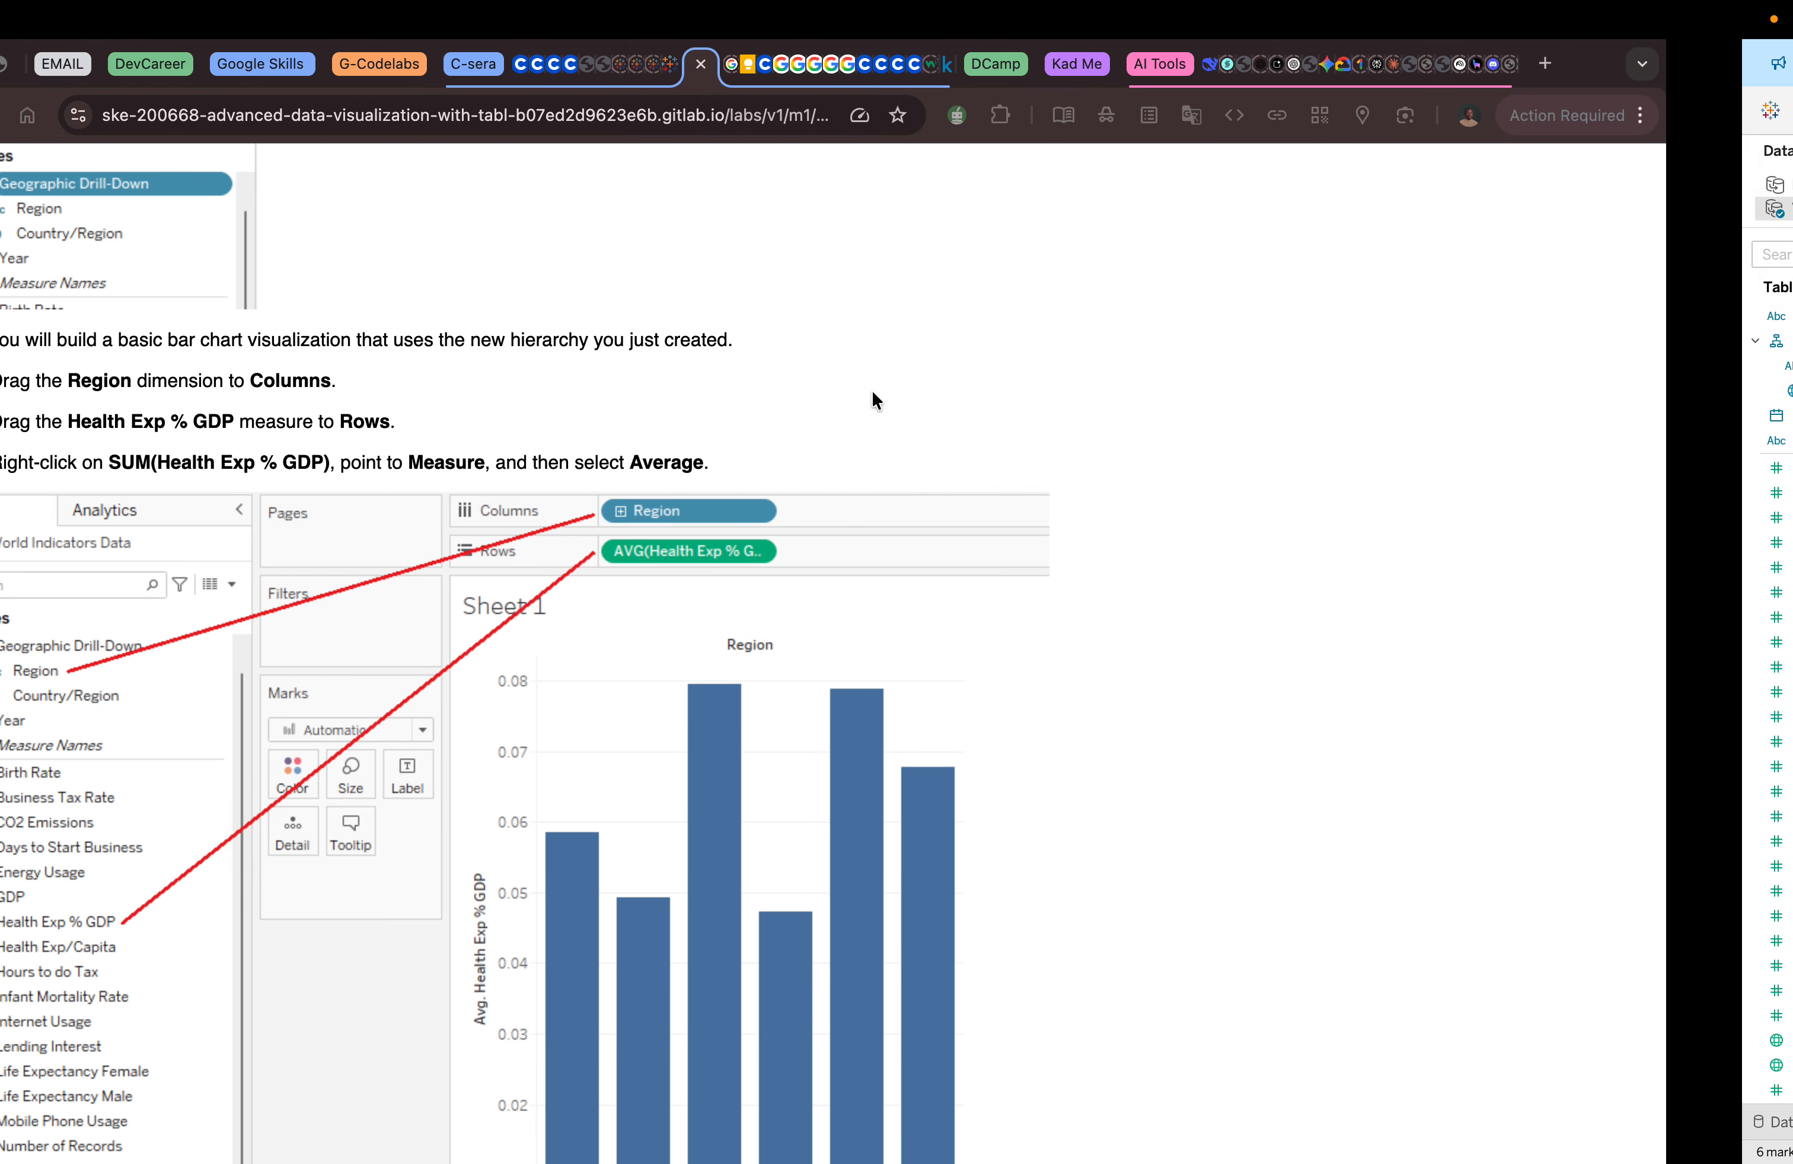
click(872, 393)
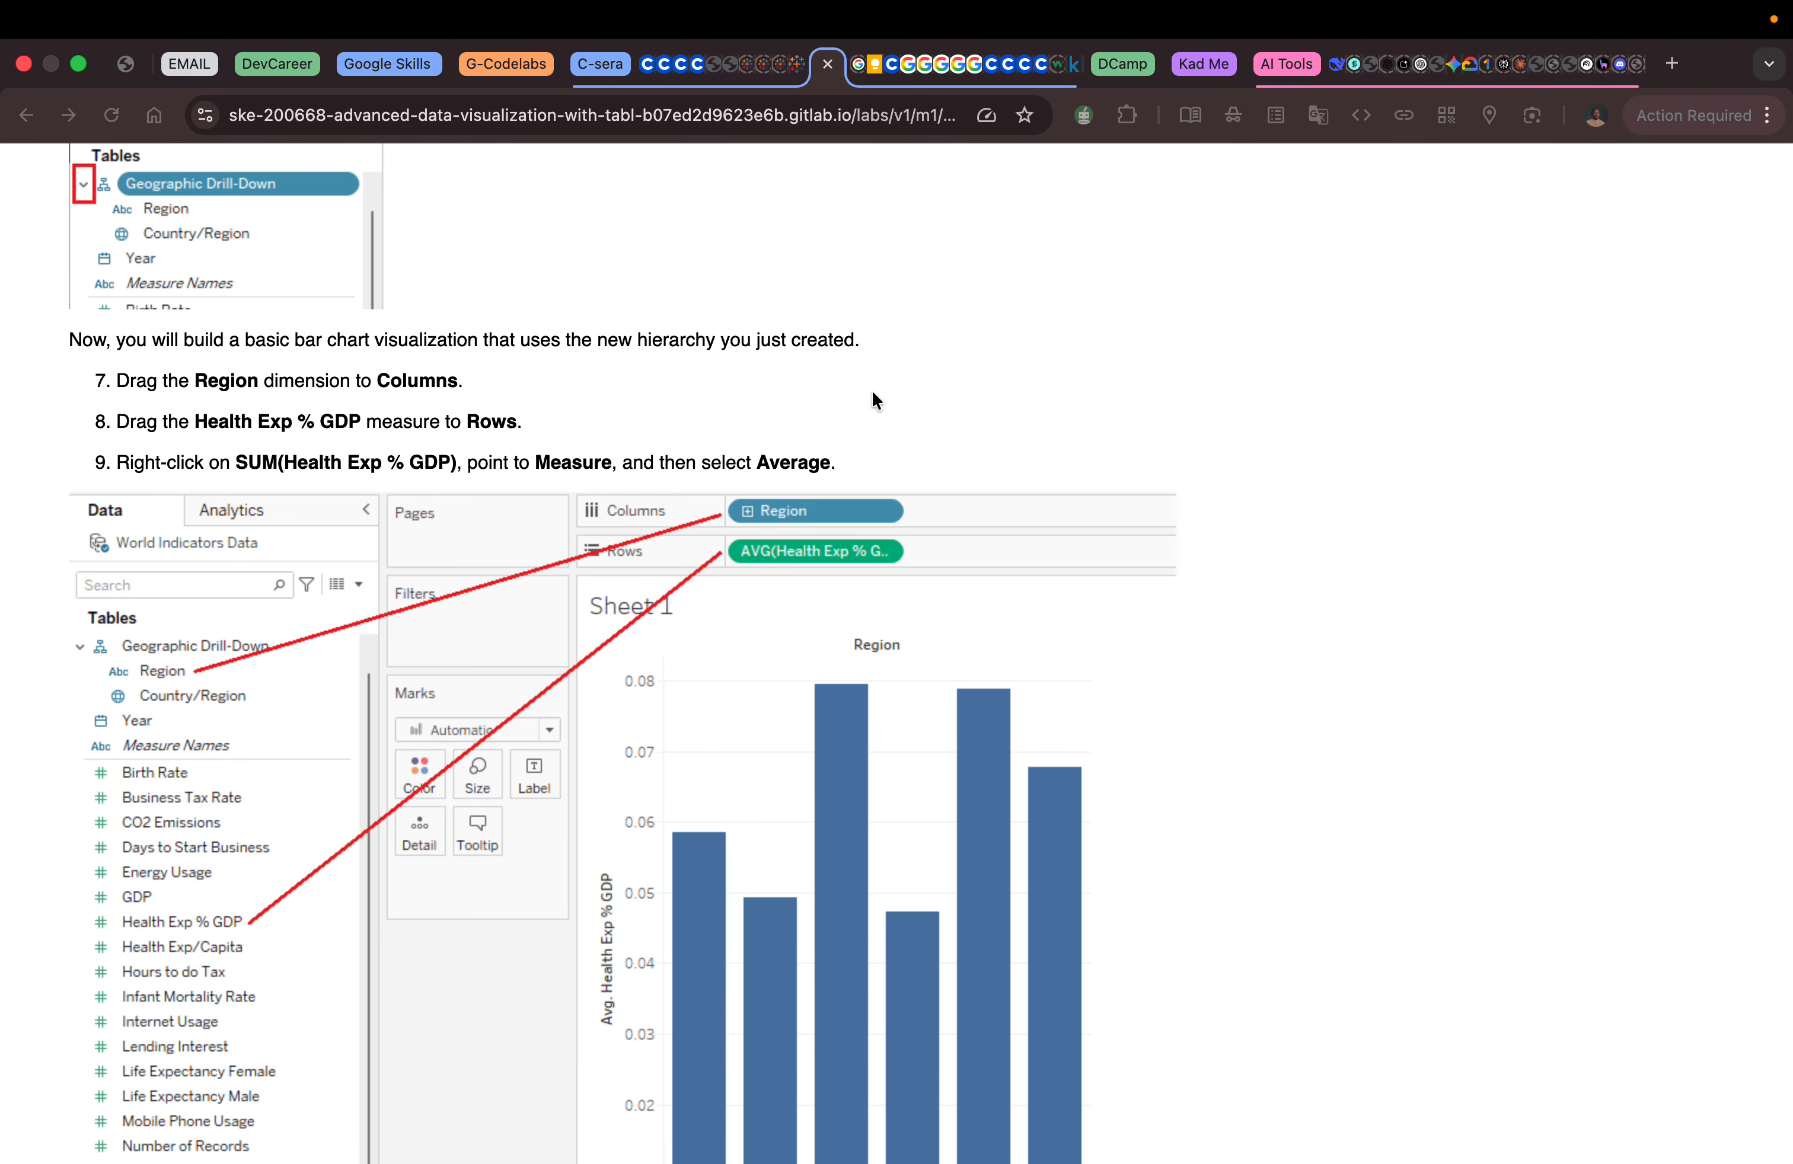
scroll(873, 393, up, 3)
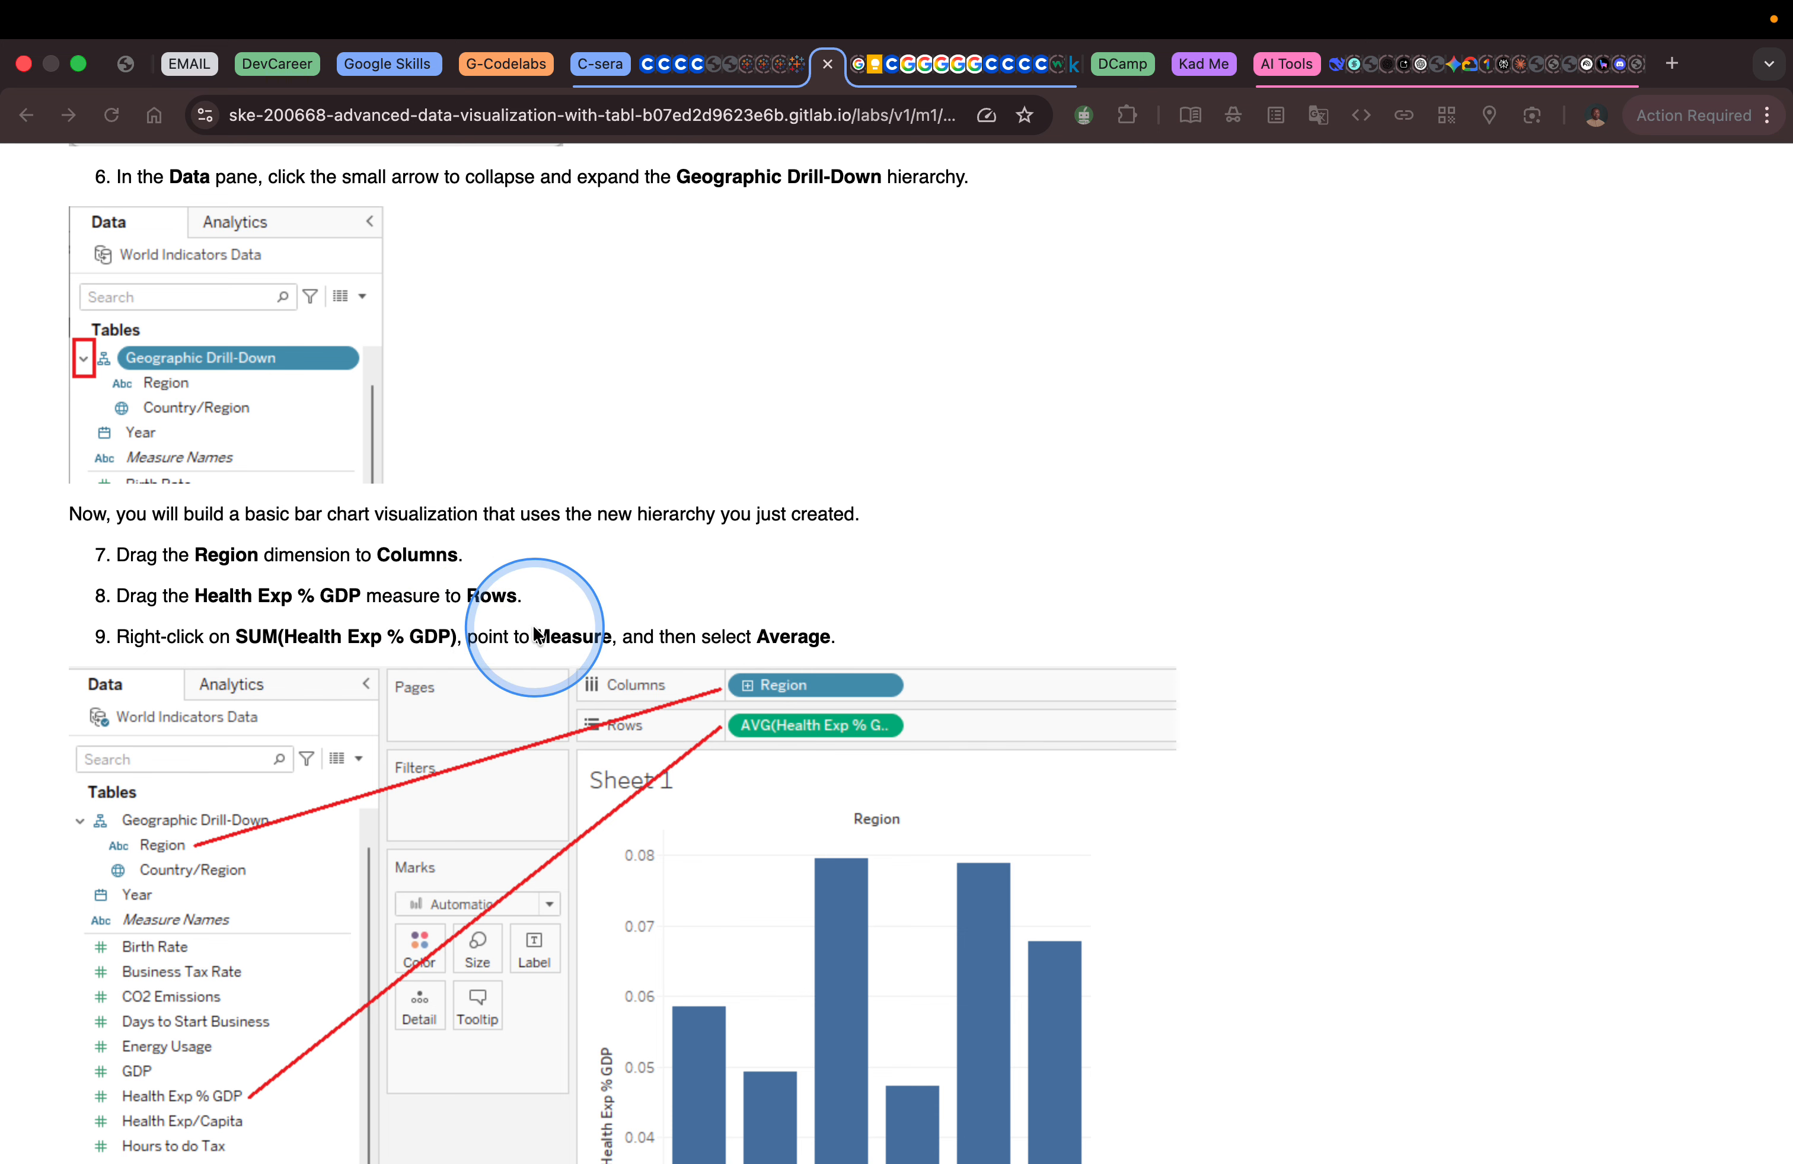
key(ctrl+Right)
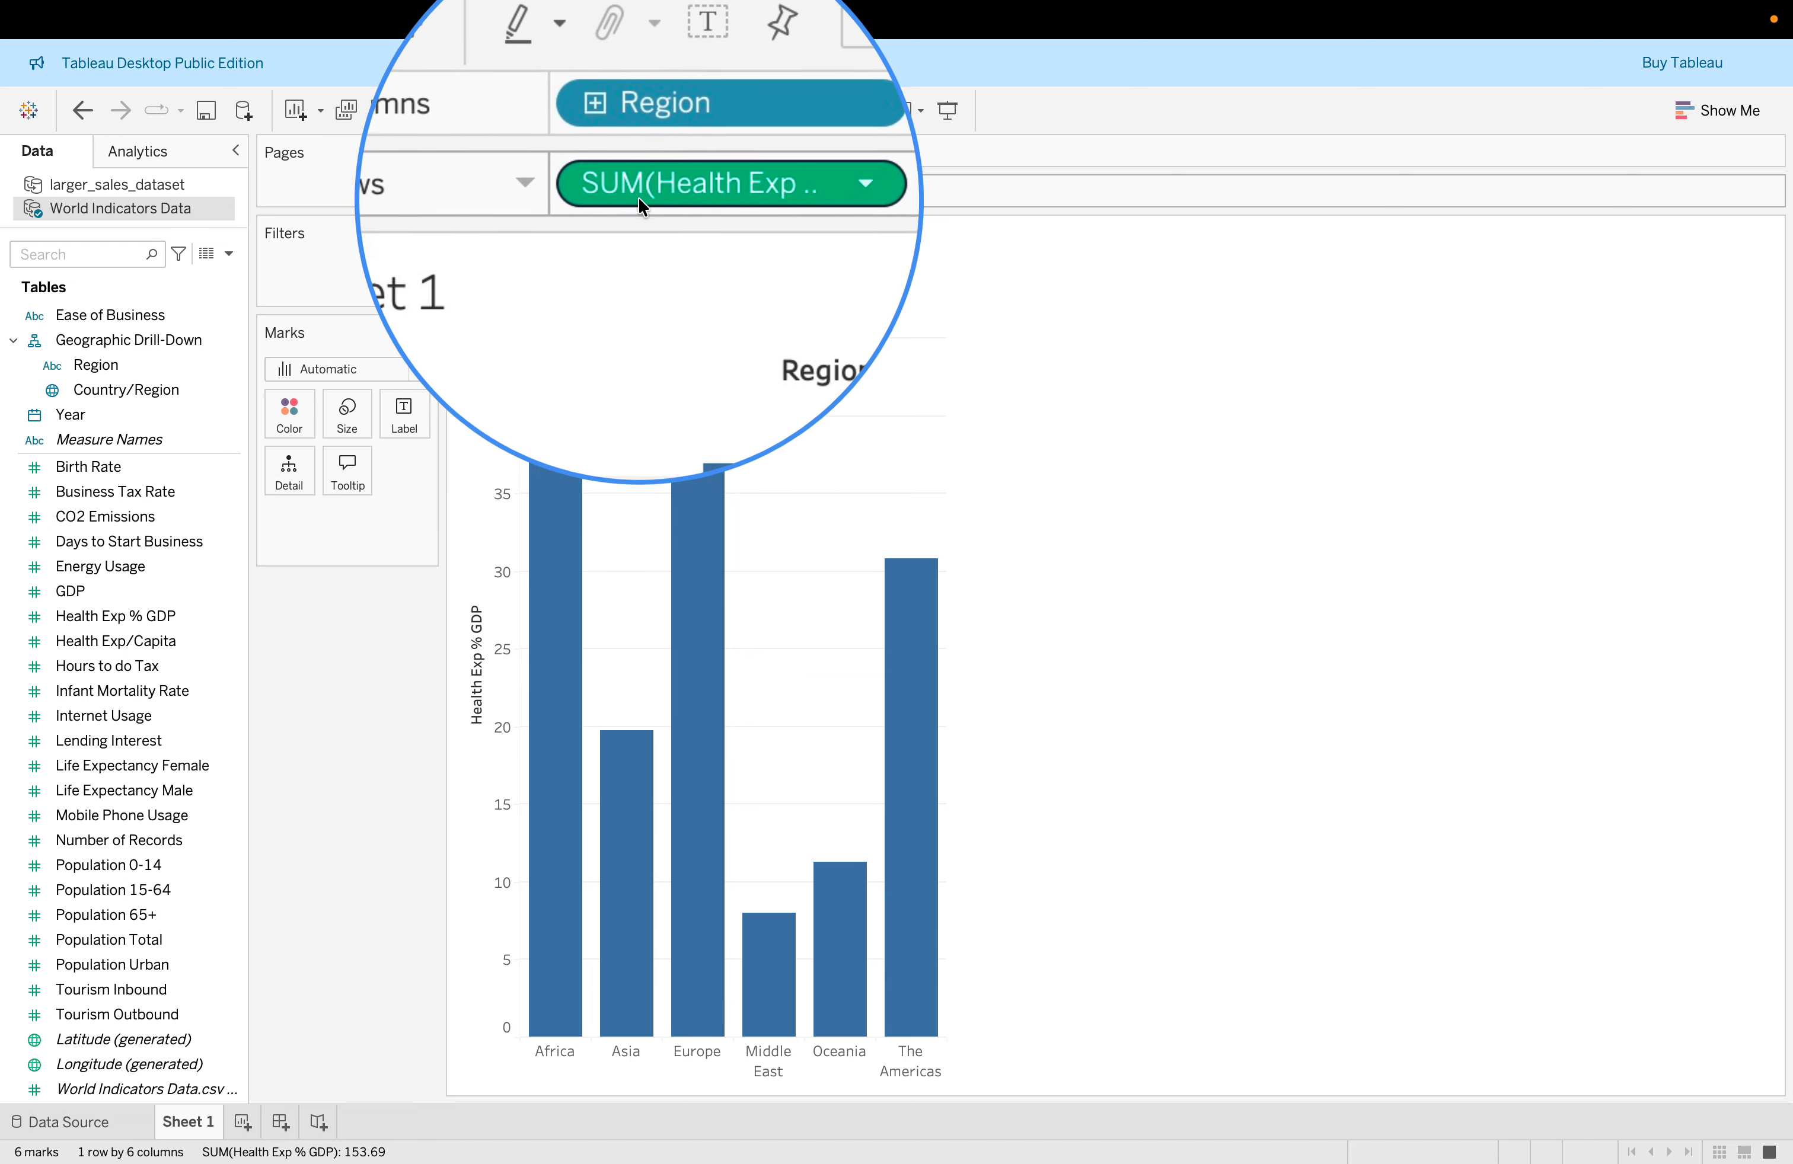
click(753, 192)
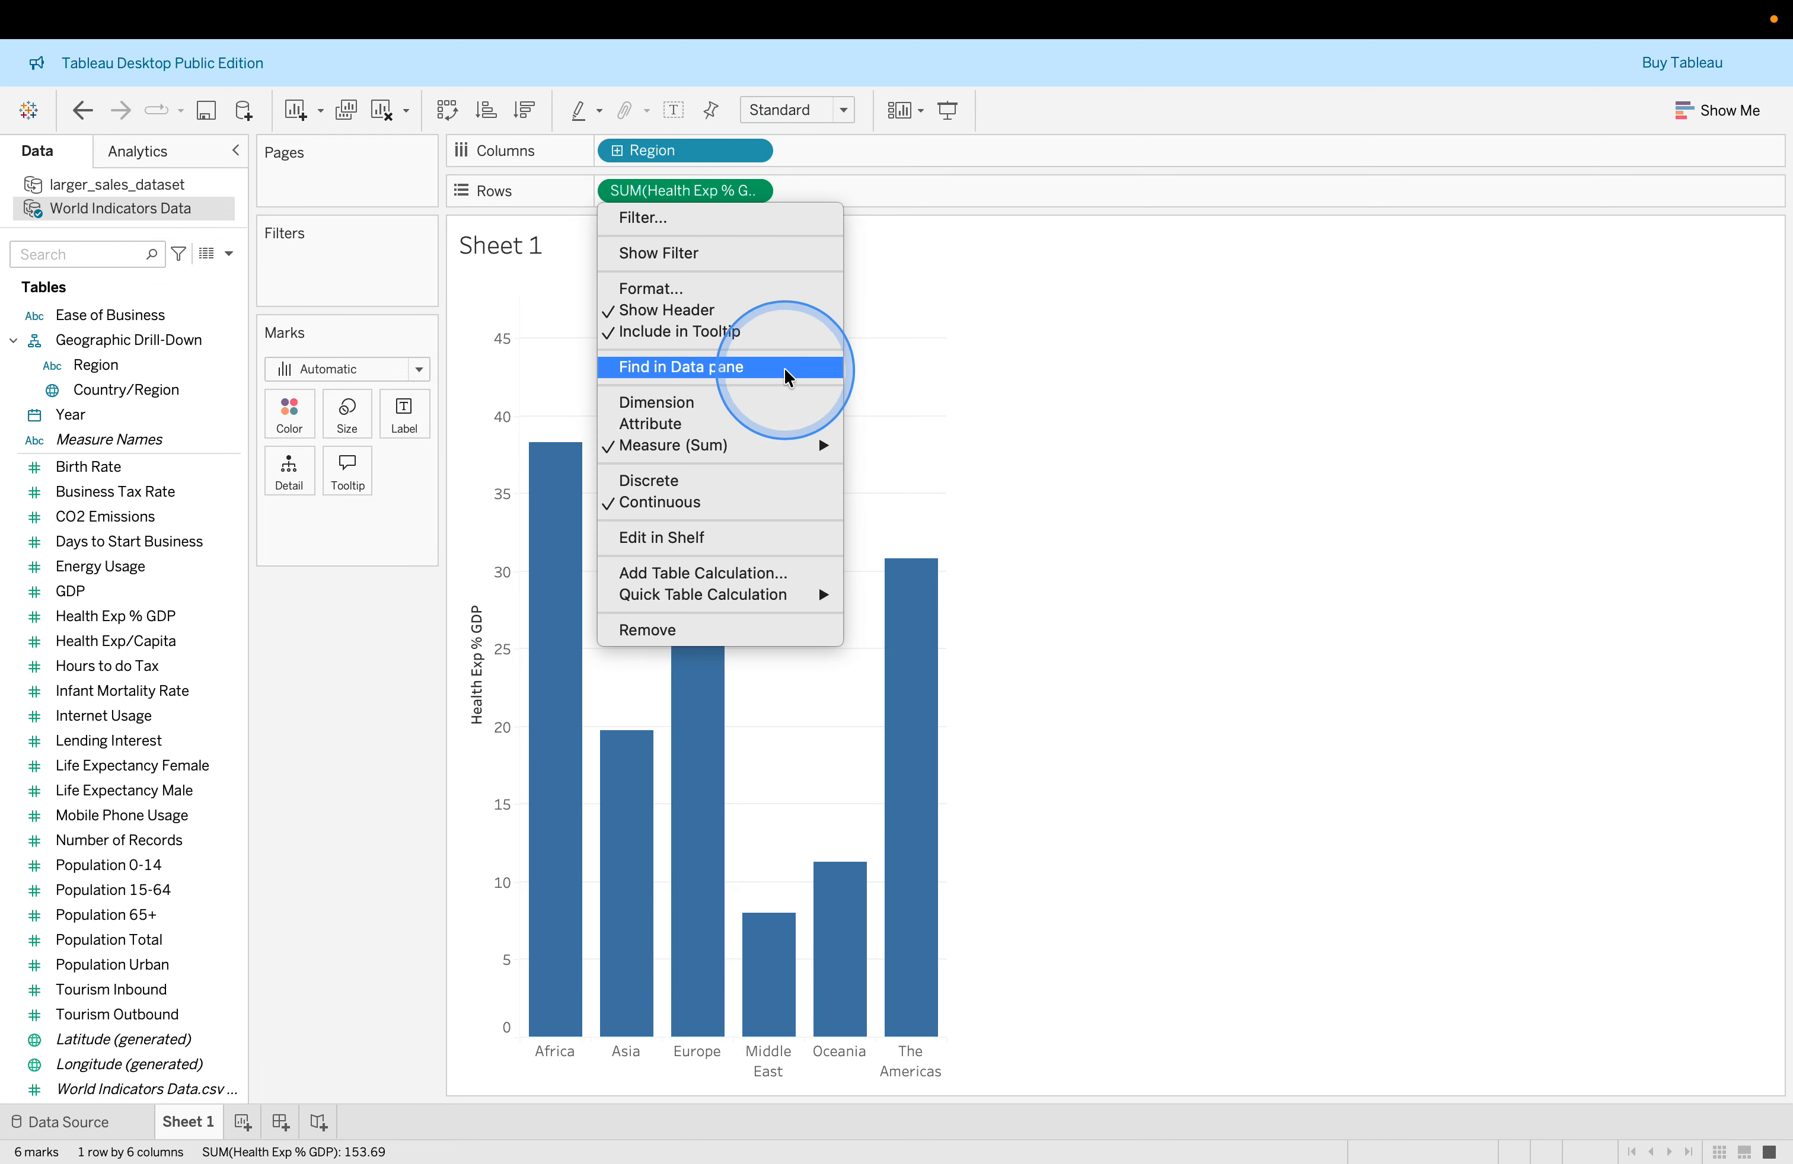
mouse_move(794, 448)
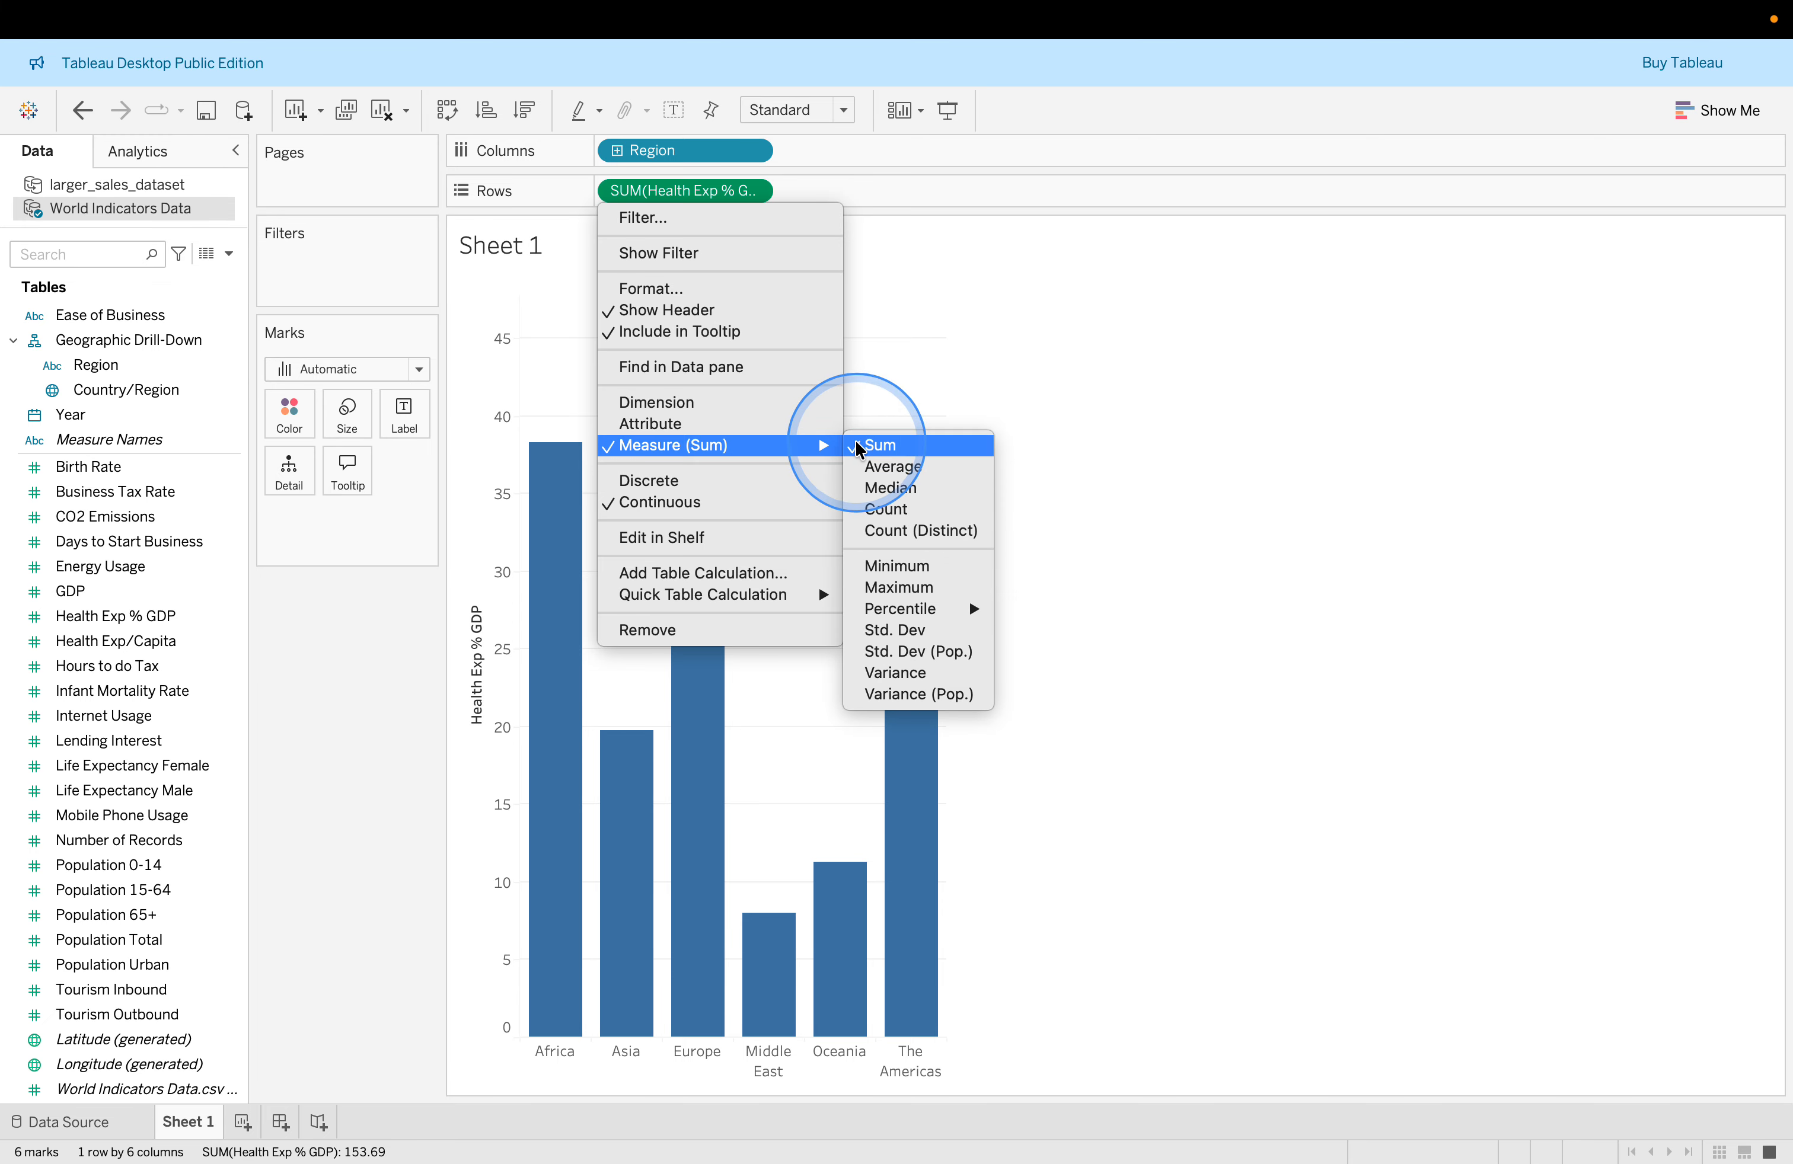
click(891, 469)
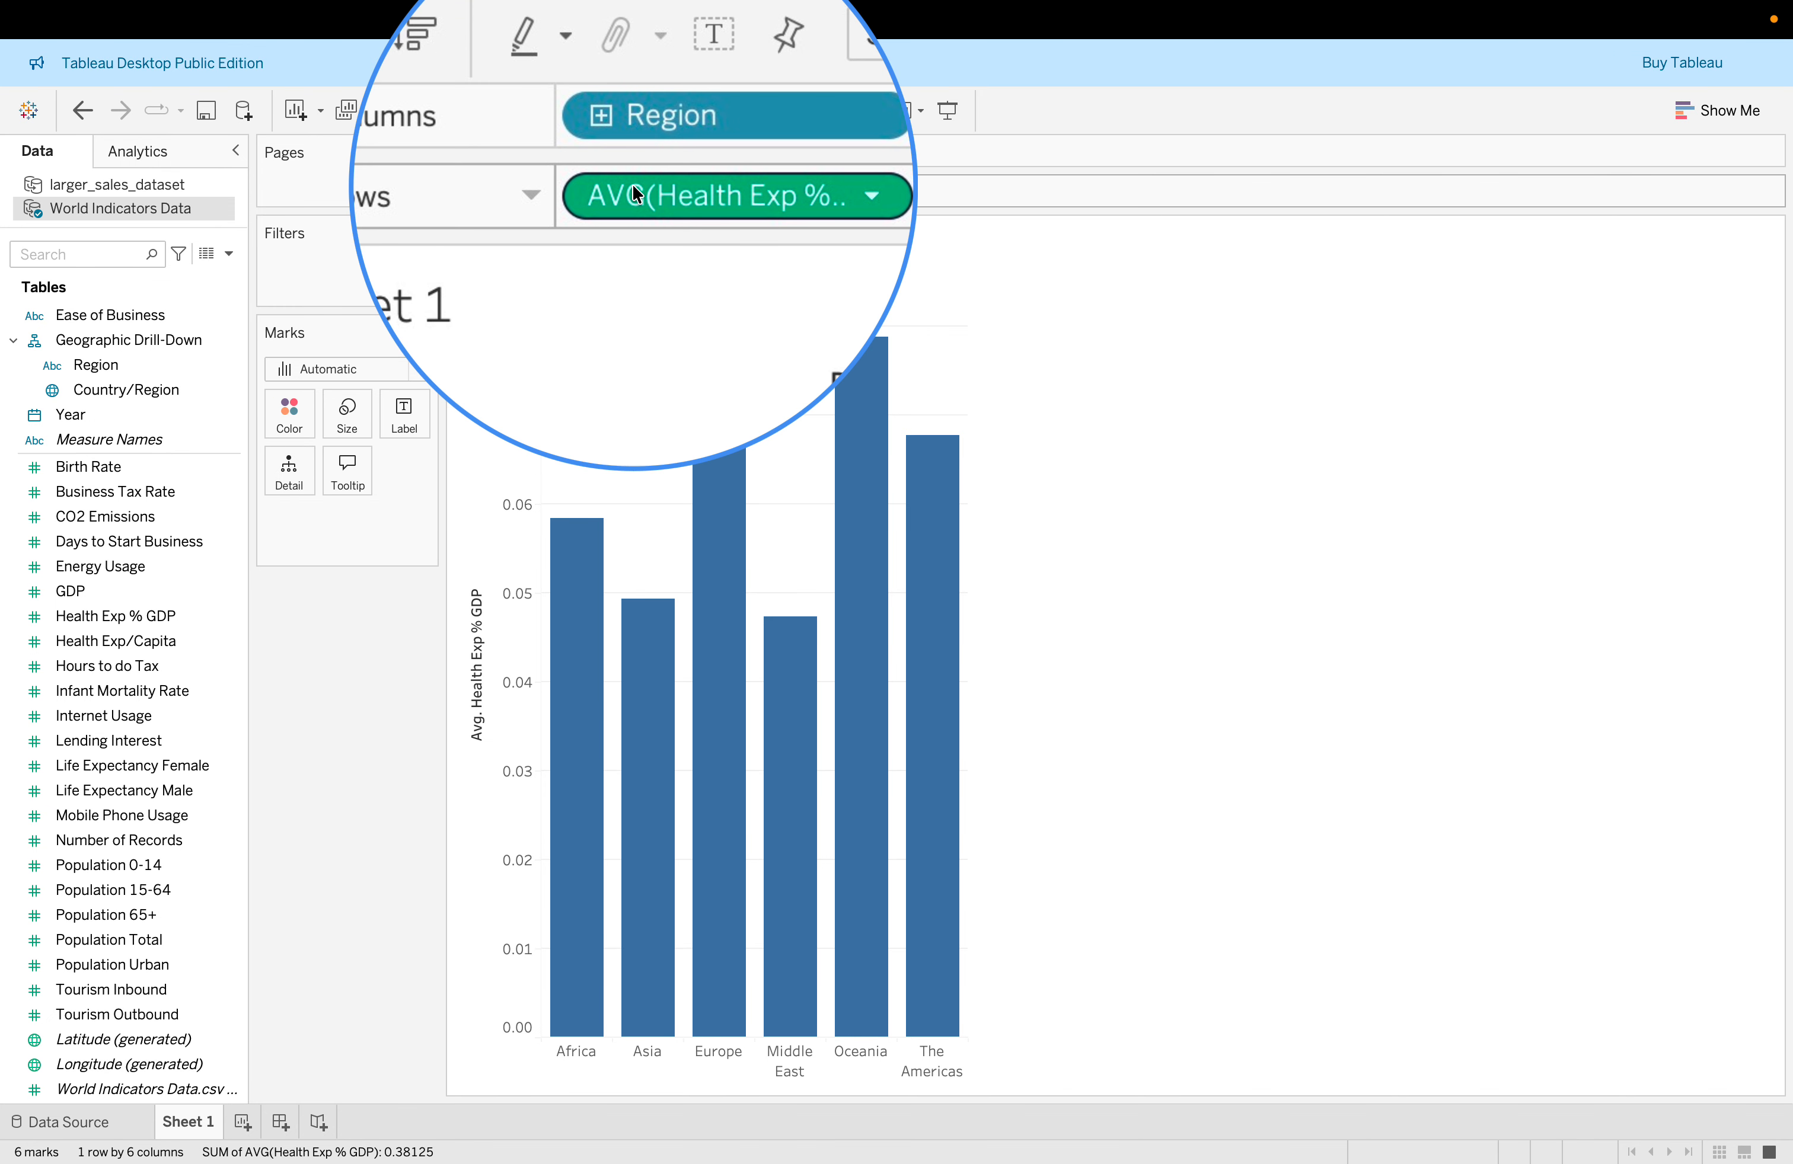
Switch to the browser, read lab step 10 on renaming the worksheet and select the name Bar Chart in the text.
key(ctrl+Left)
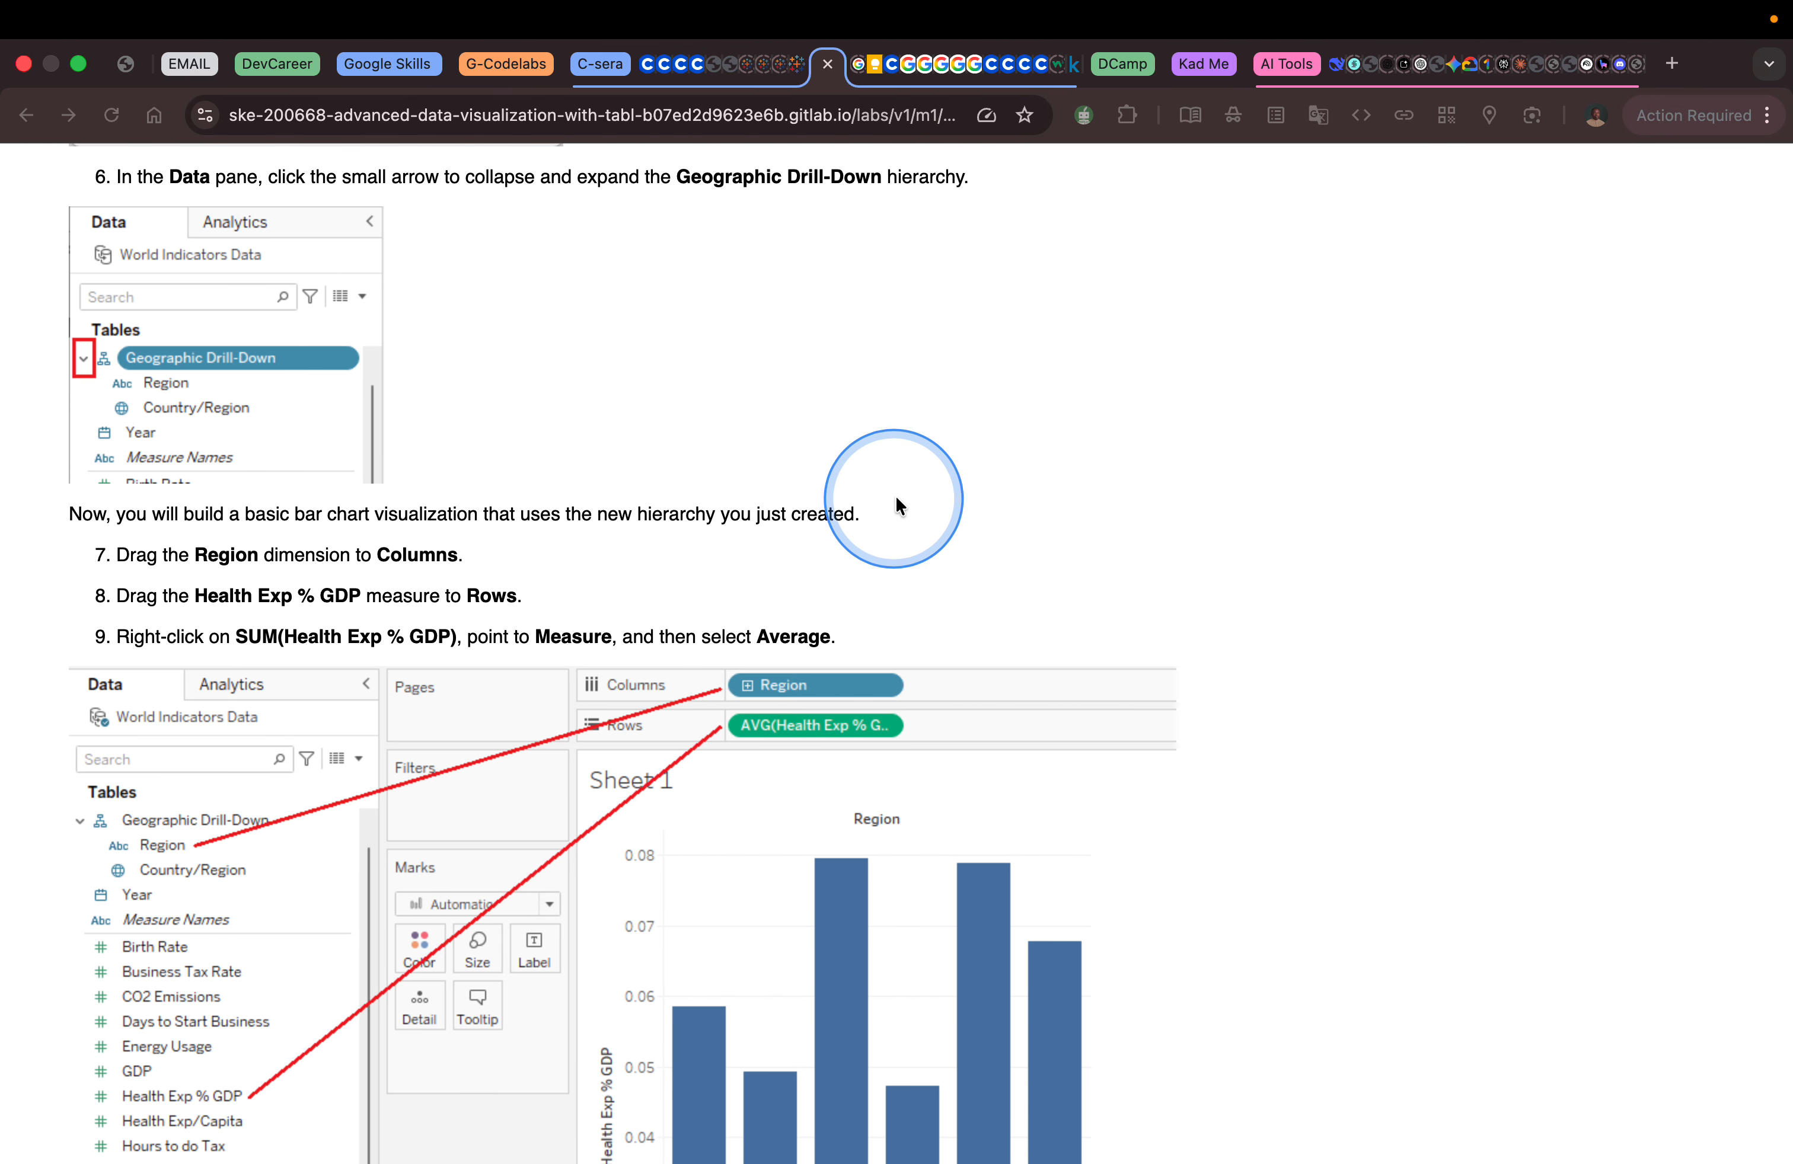
scroll(967, 506, down, 5)
scroll(971, 518, down, 5)
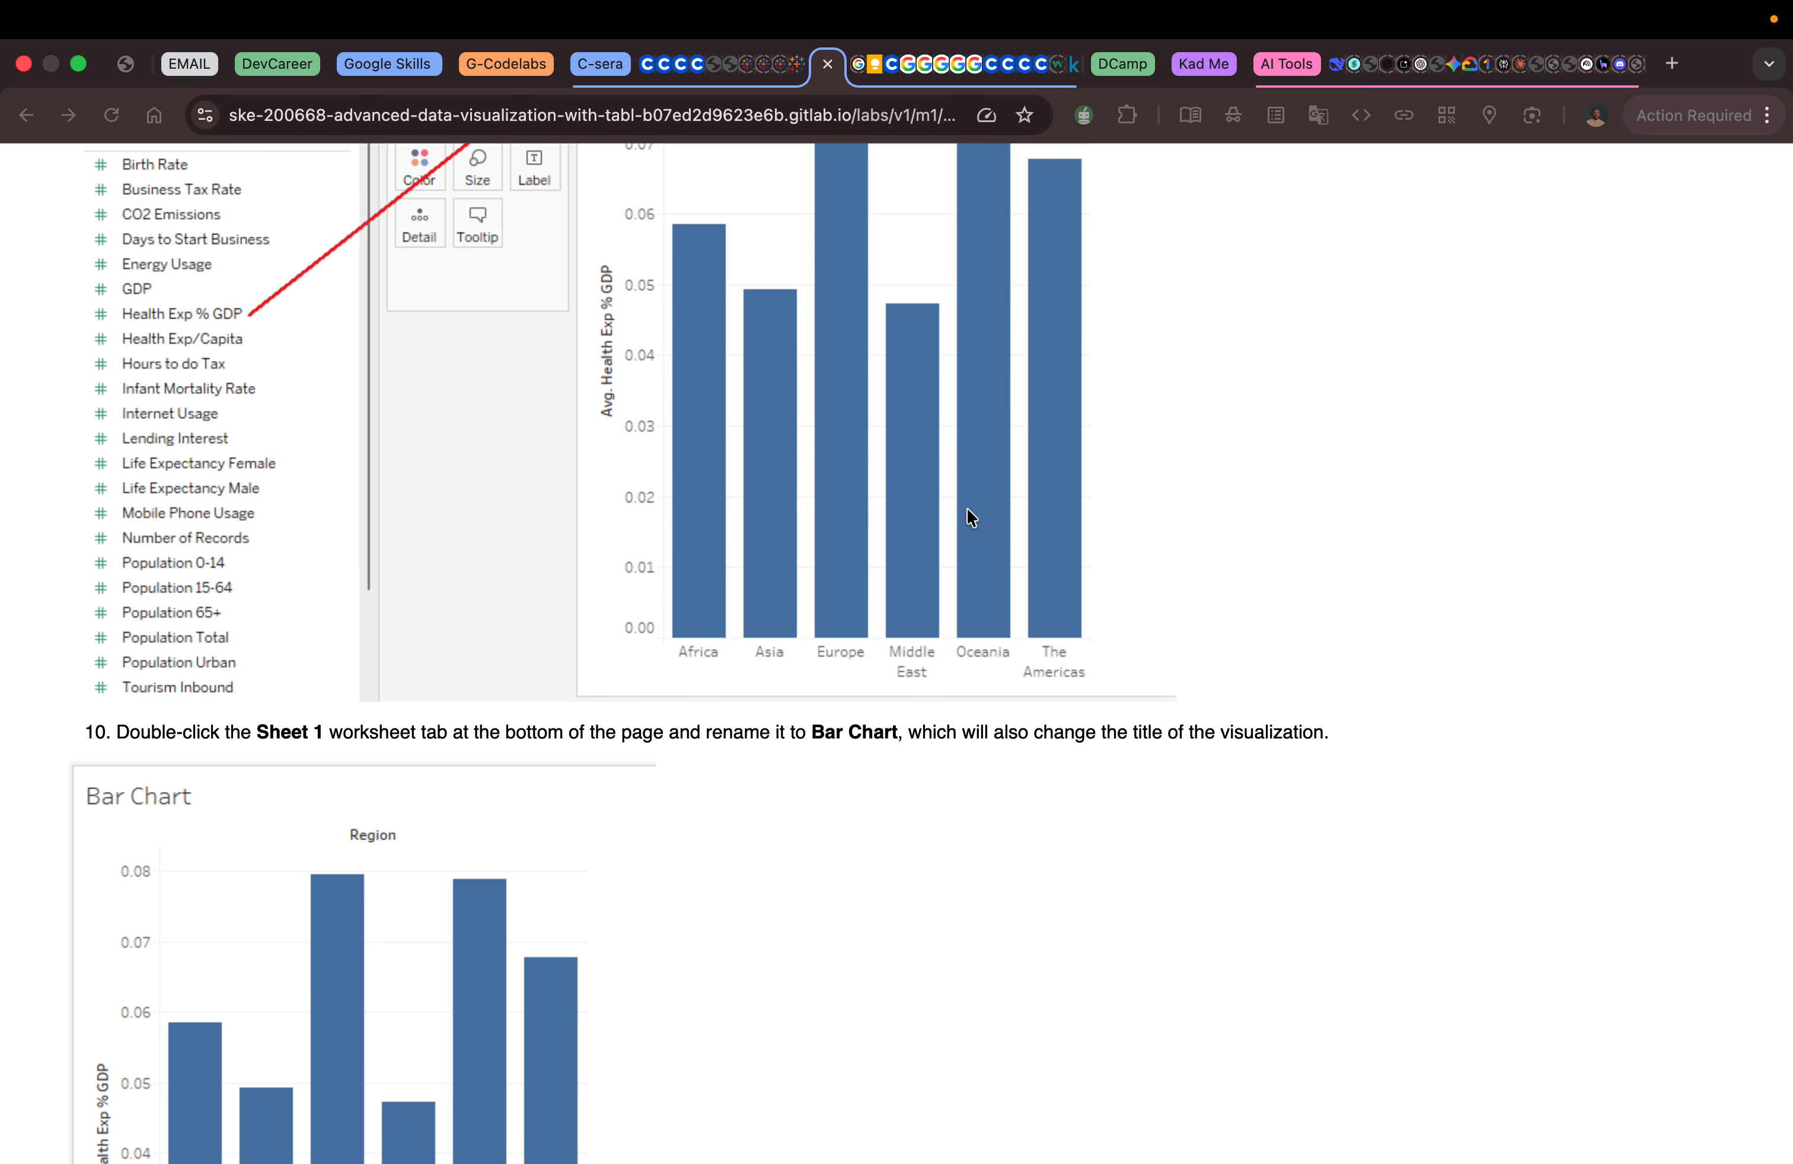
click(818, 733)
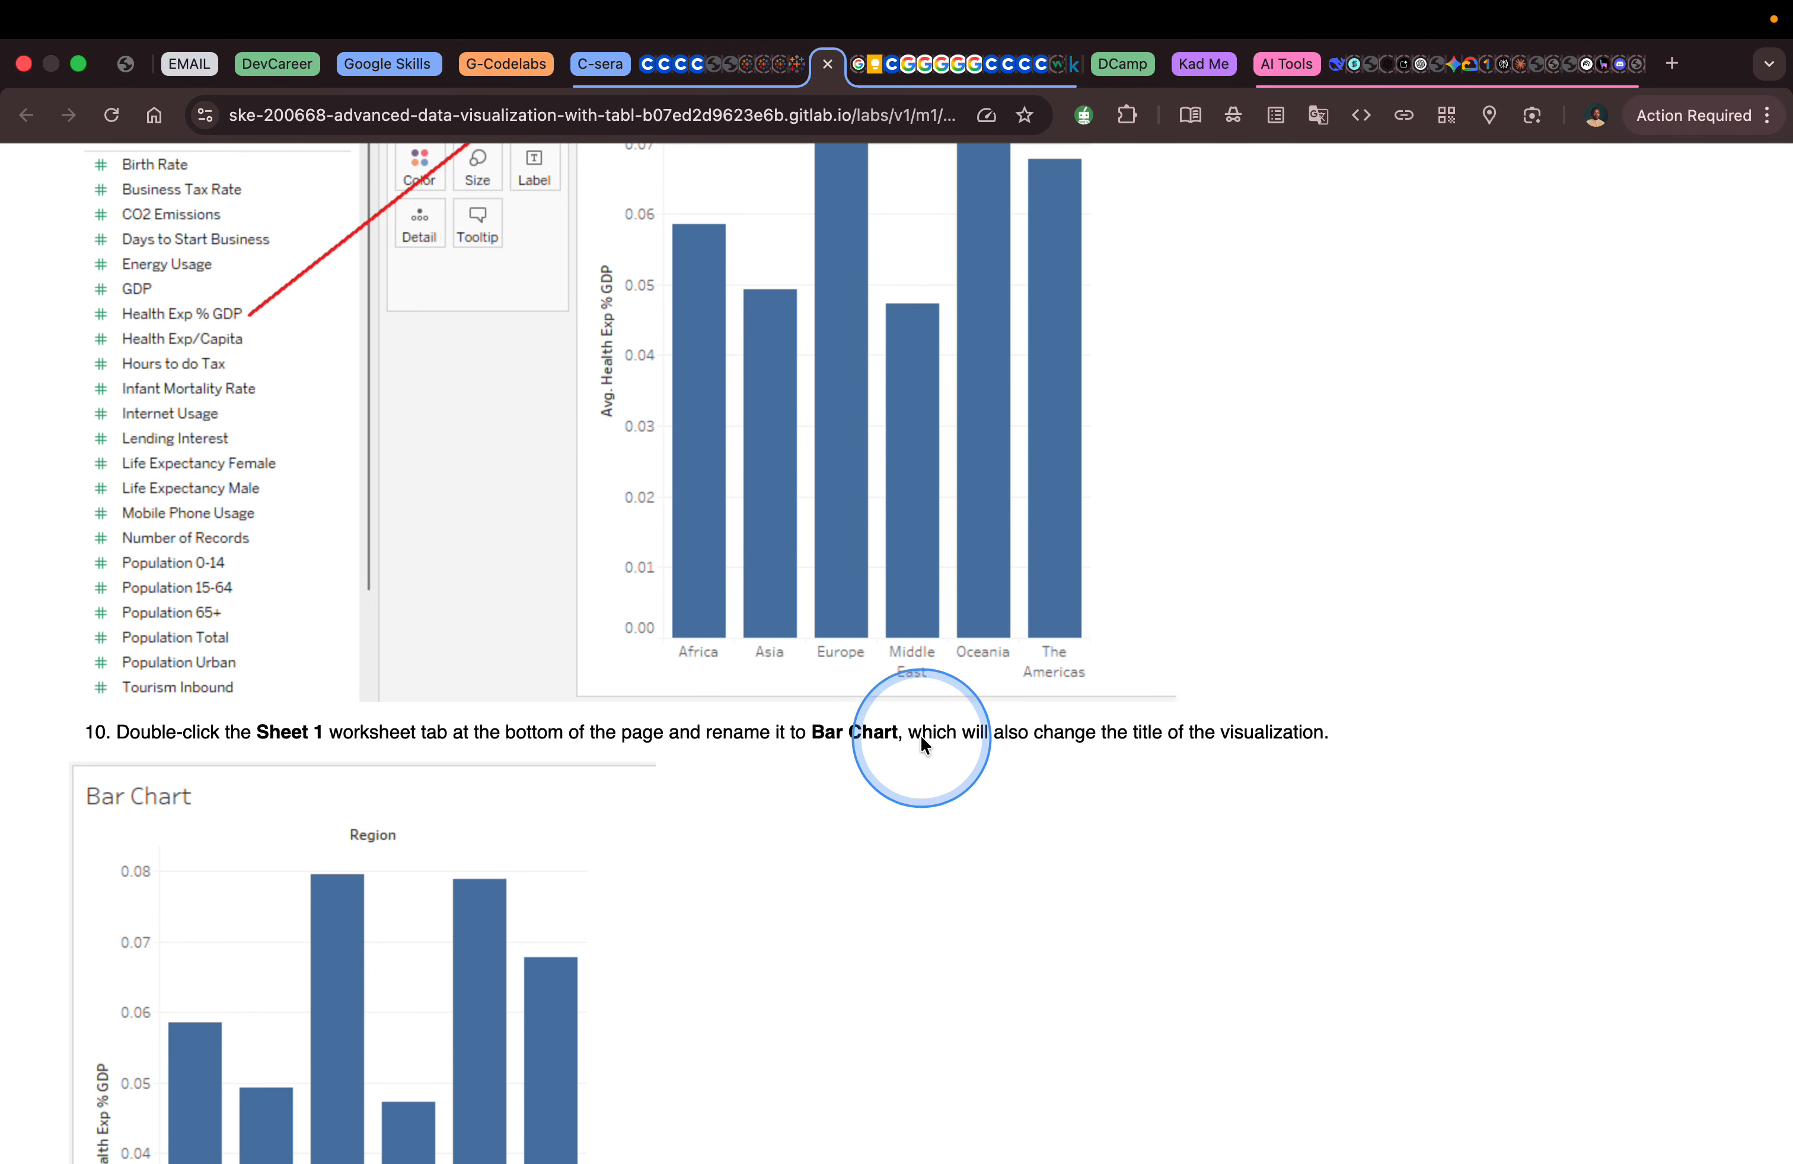
drag(812, 737, 901, 739)
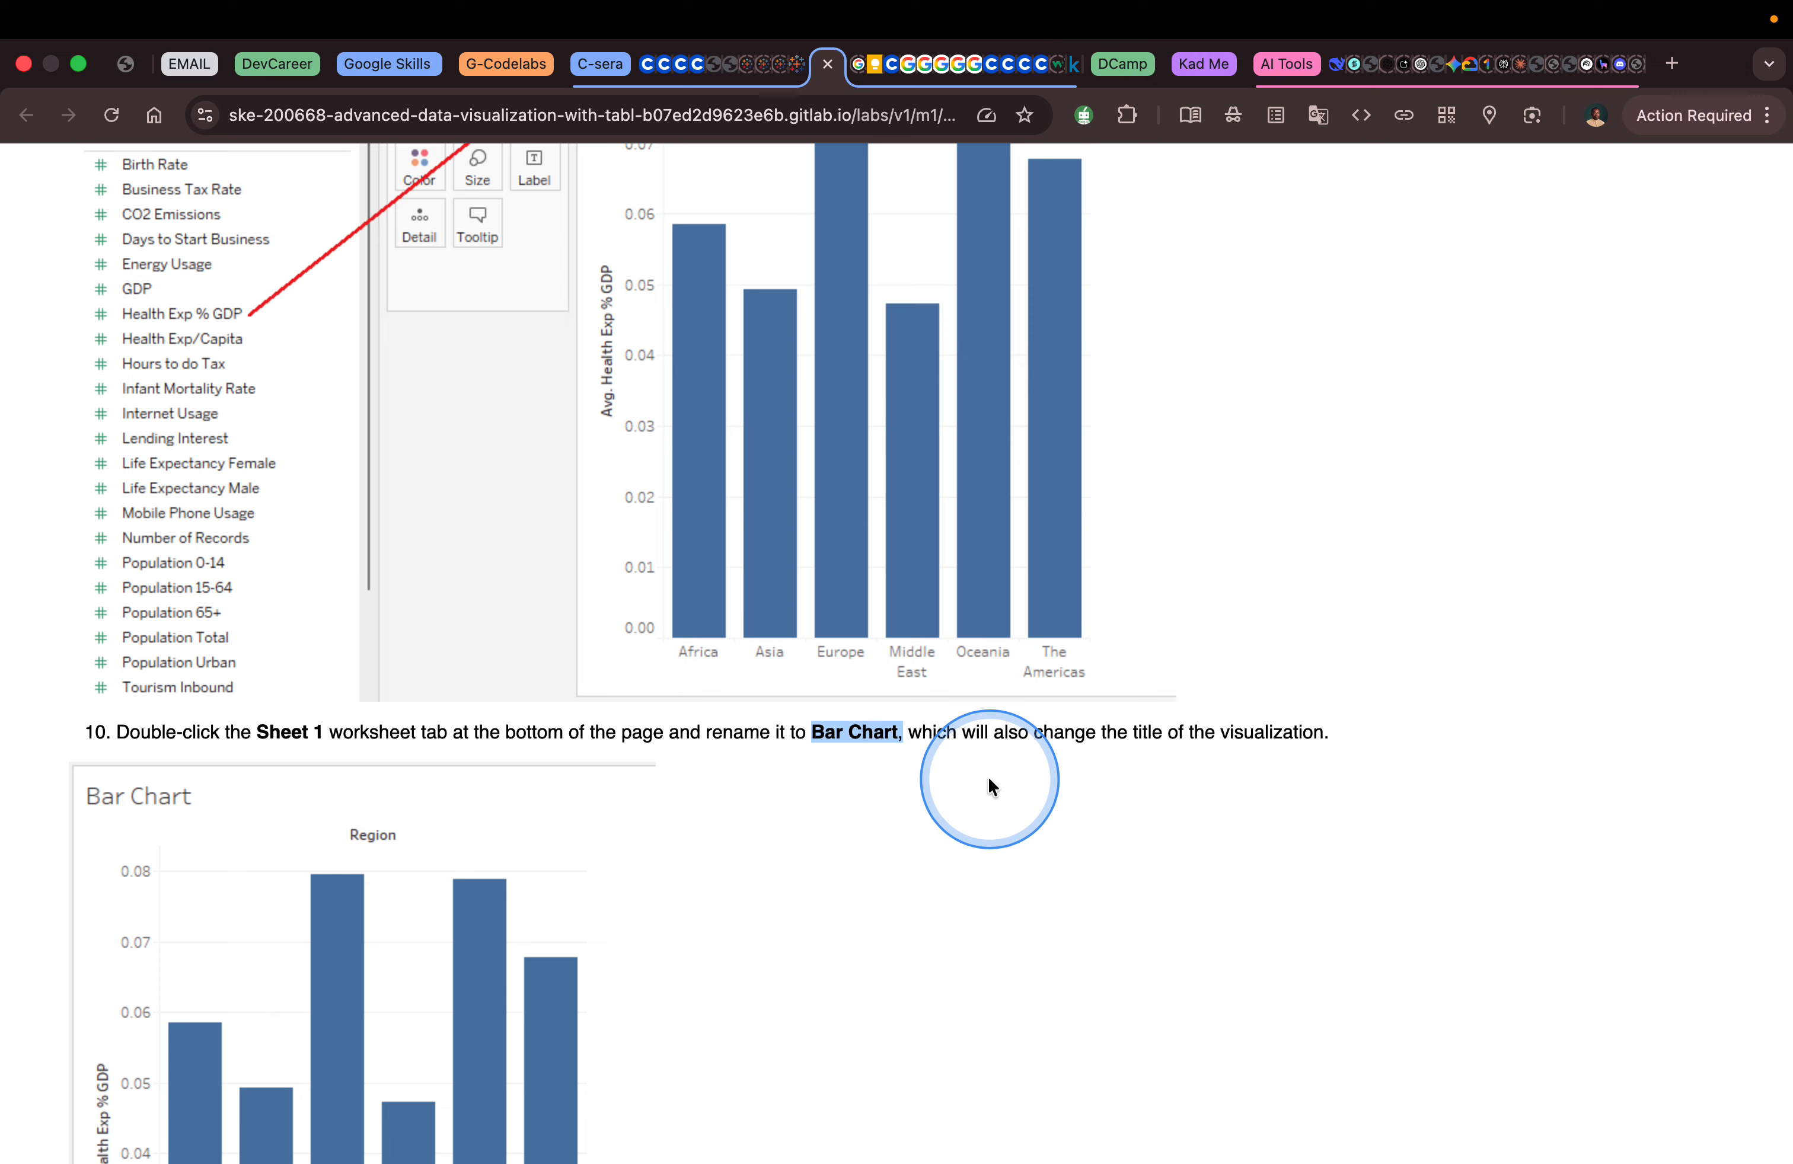
Compare the Avg. Health Exp % GDP by Region chart in Tableau with the lab's reference image and steps 6 to 10 in the browser.
key(ctrl+Right)
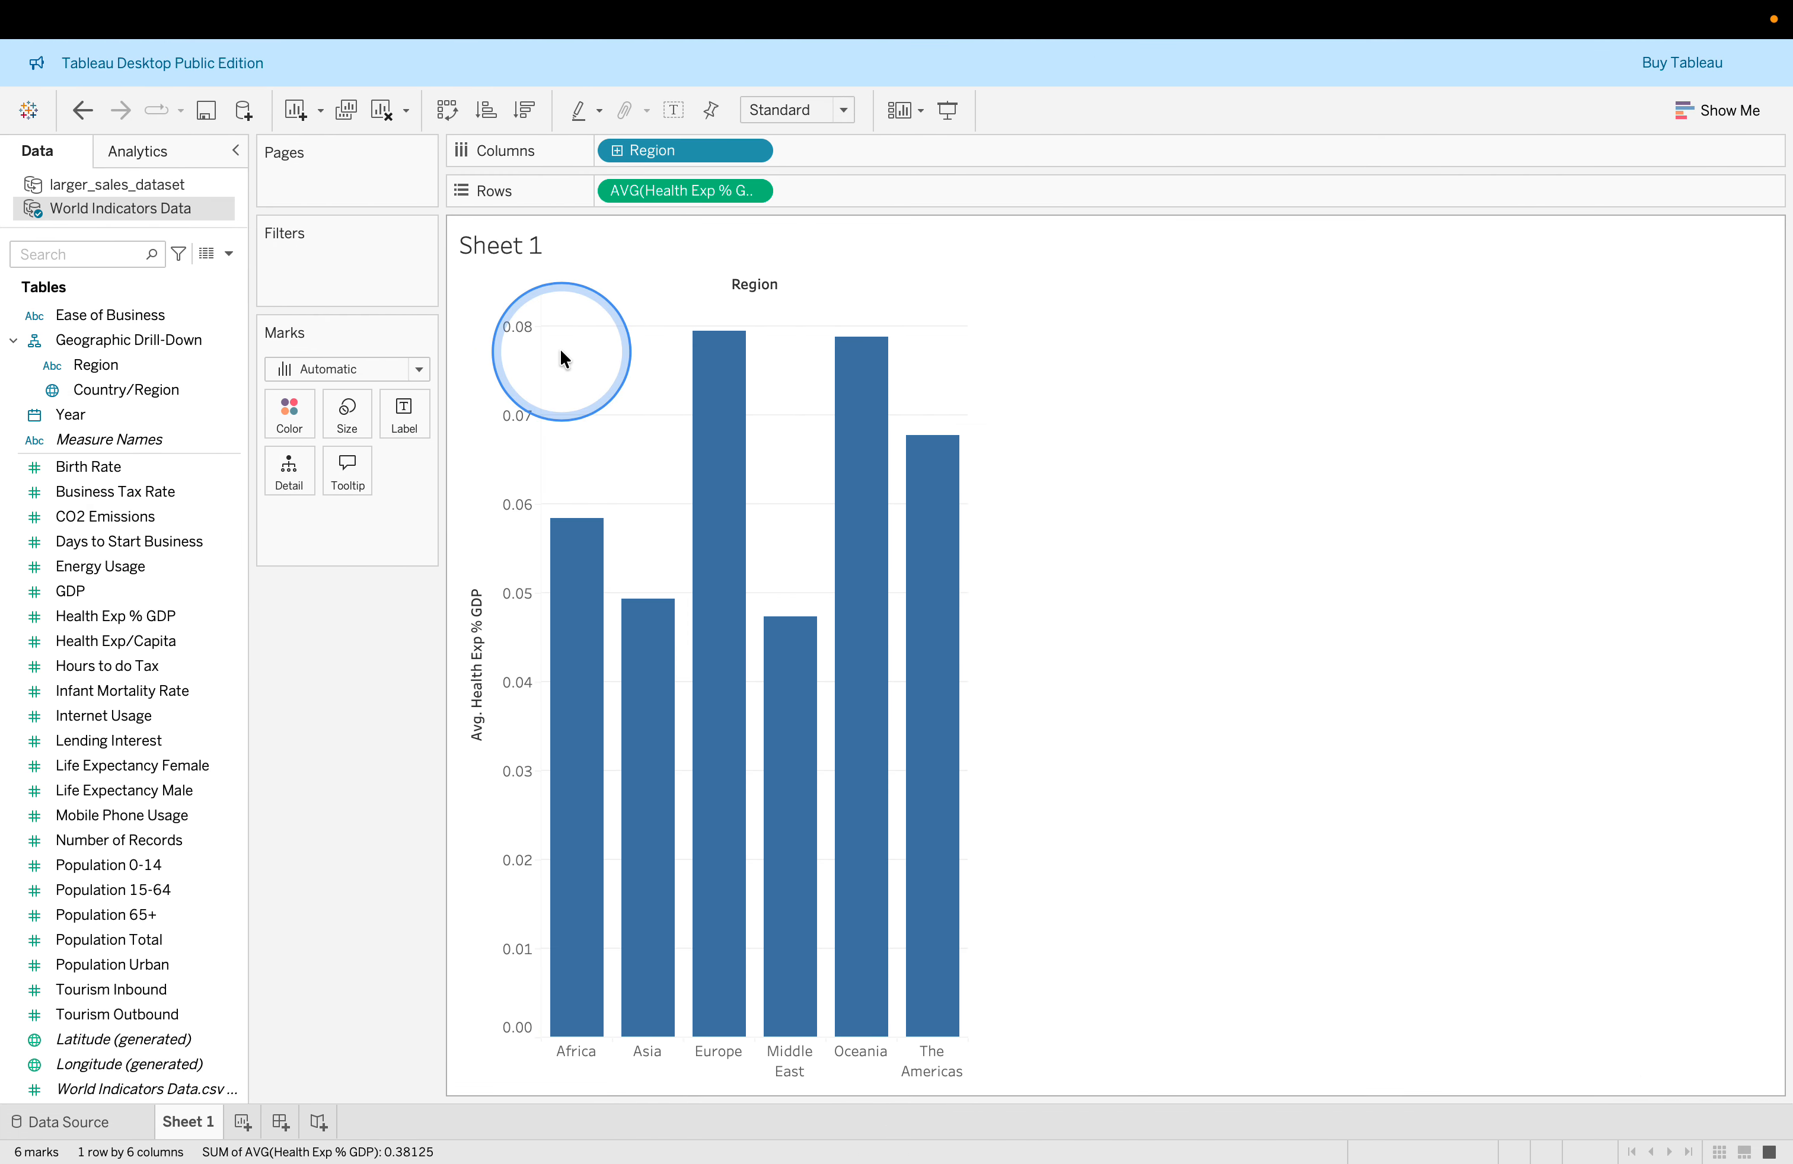
key(ctrl+Left)
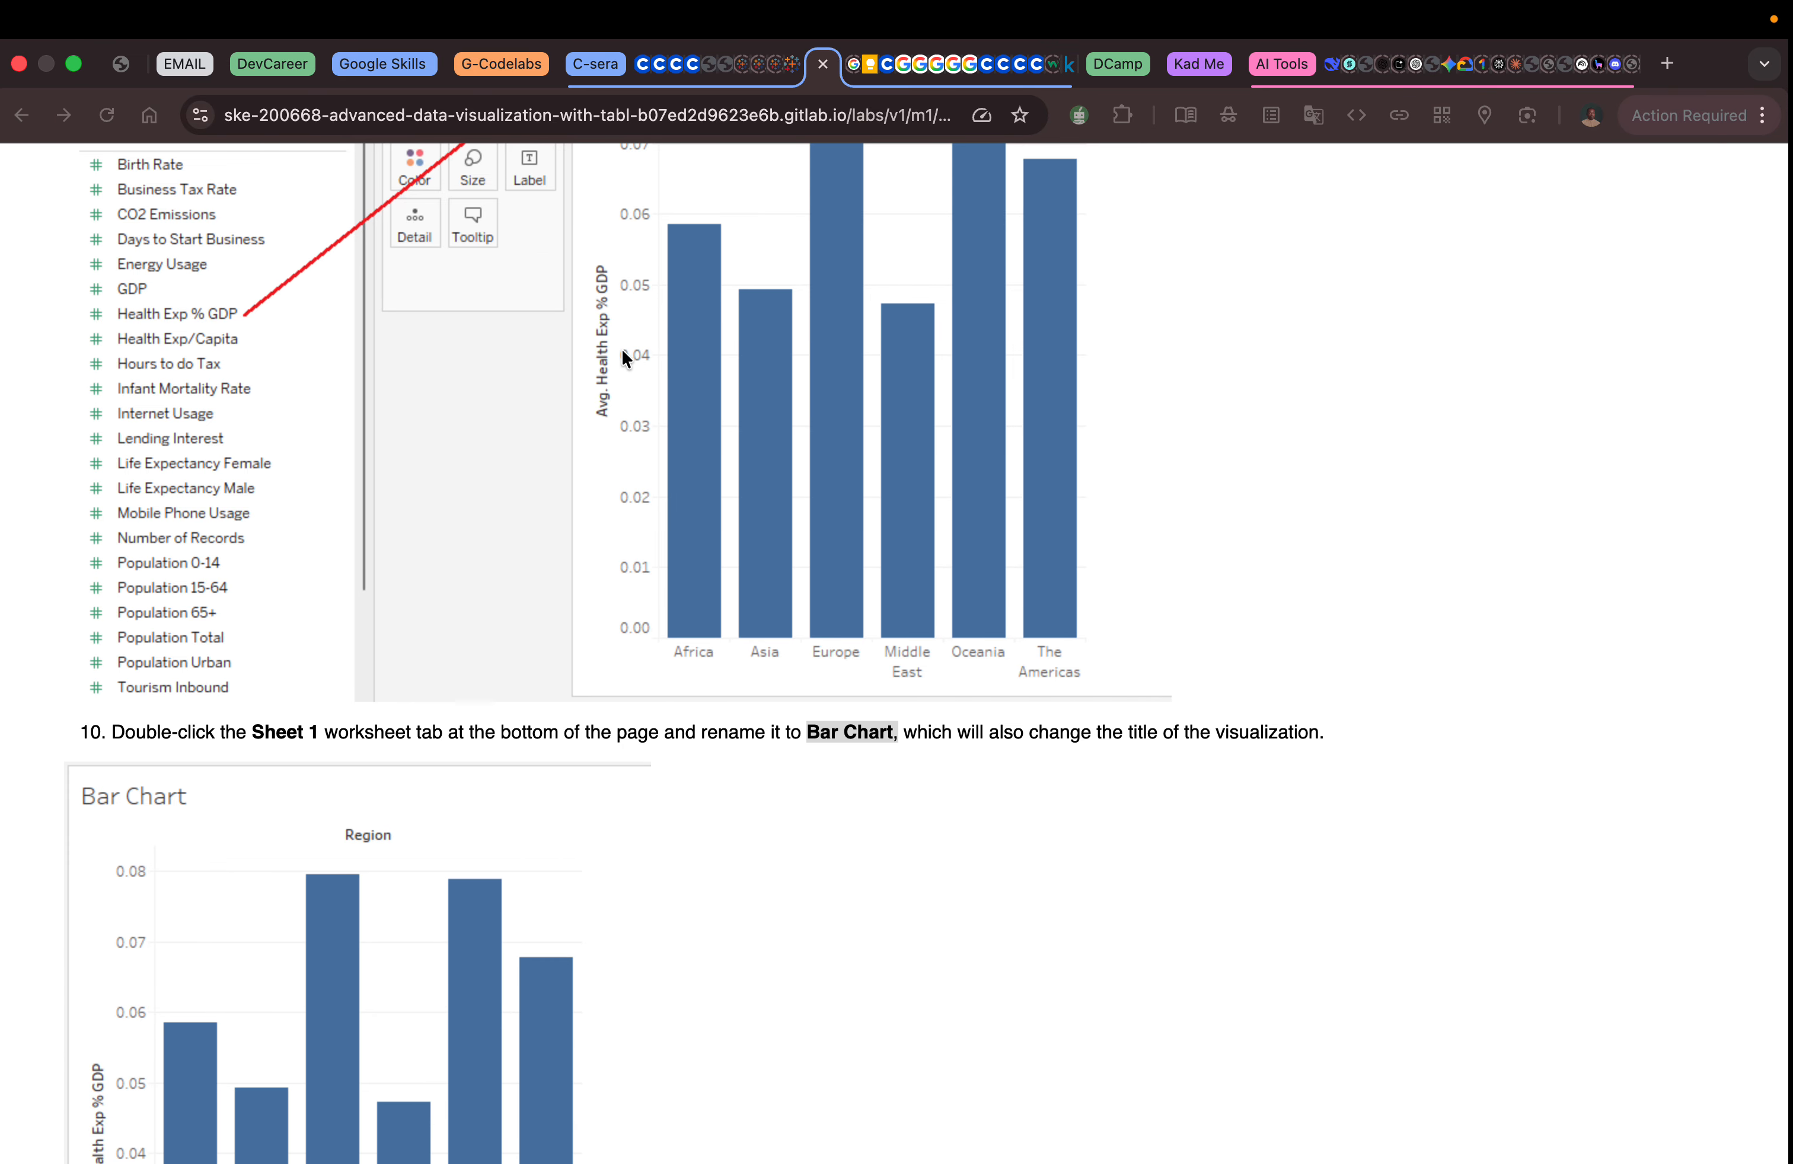
scroll(717, 511, up, 2)
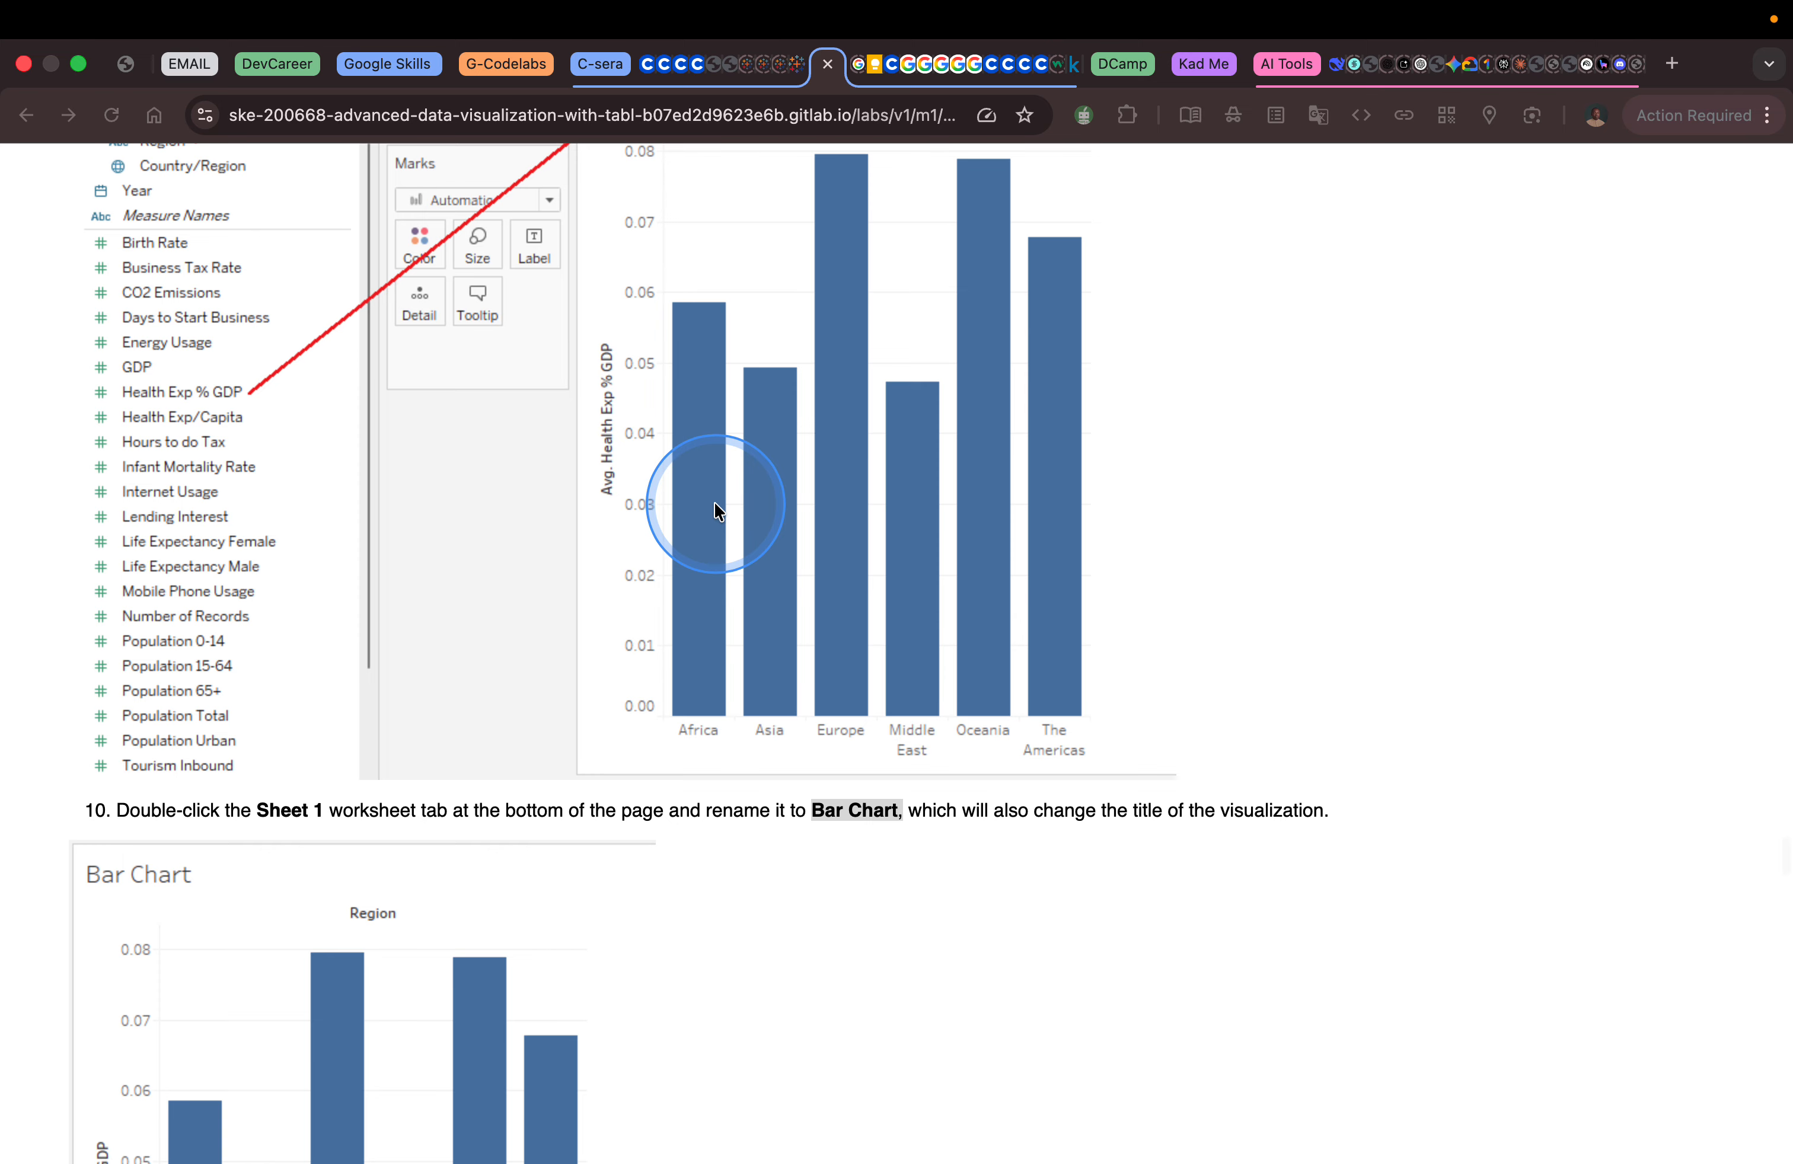
scroll(717, 511, up, 3)
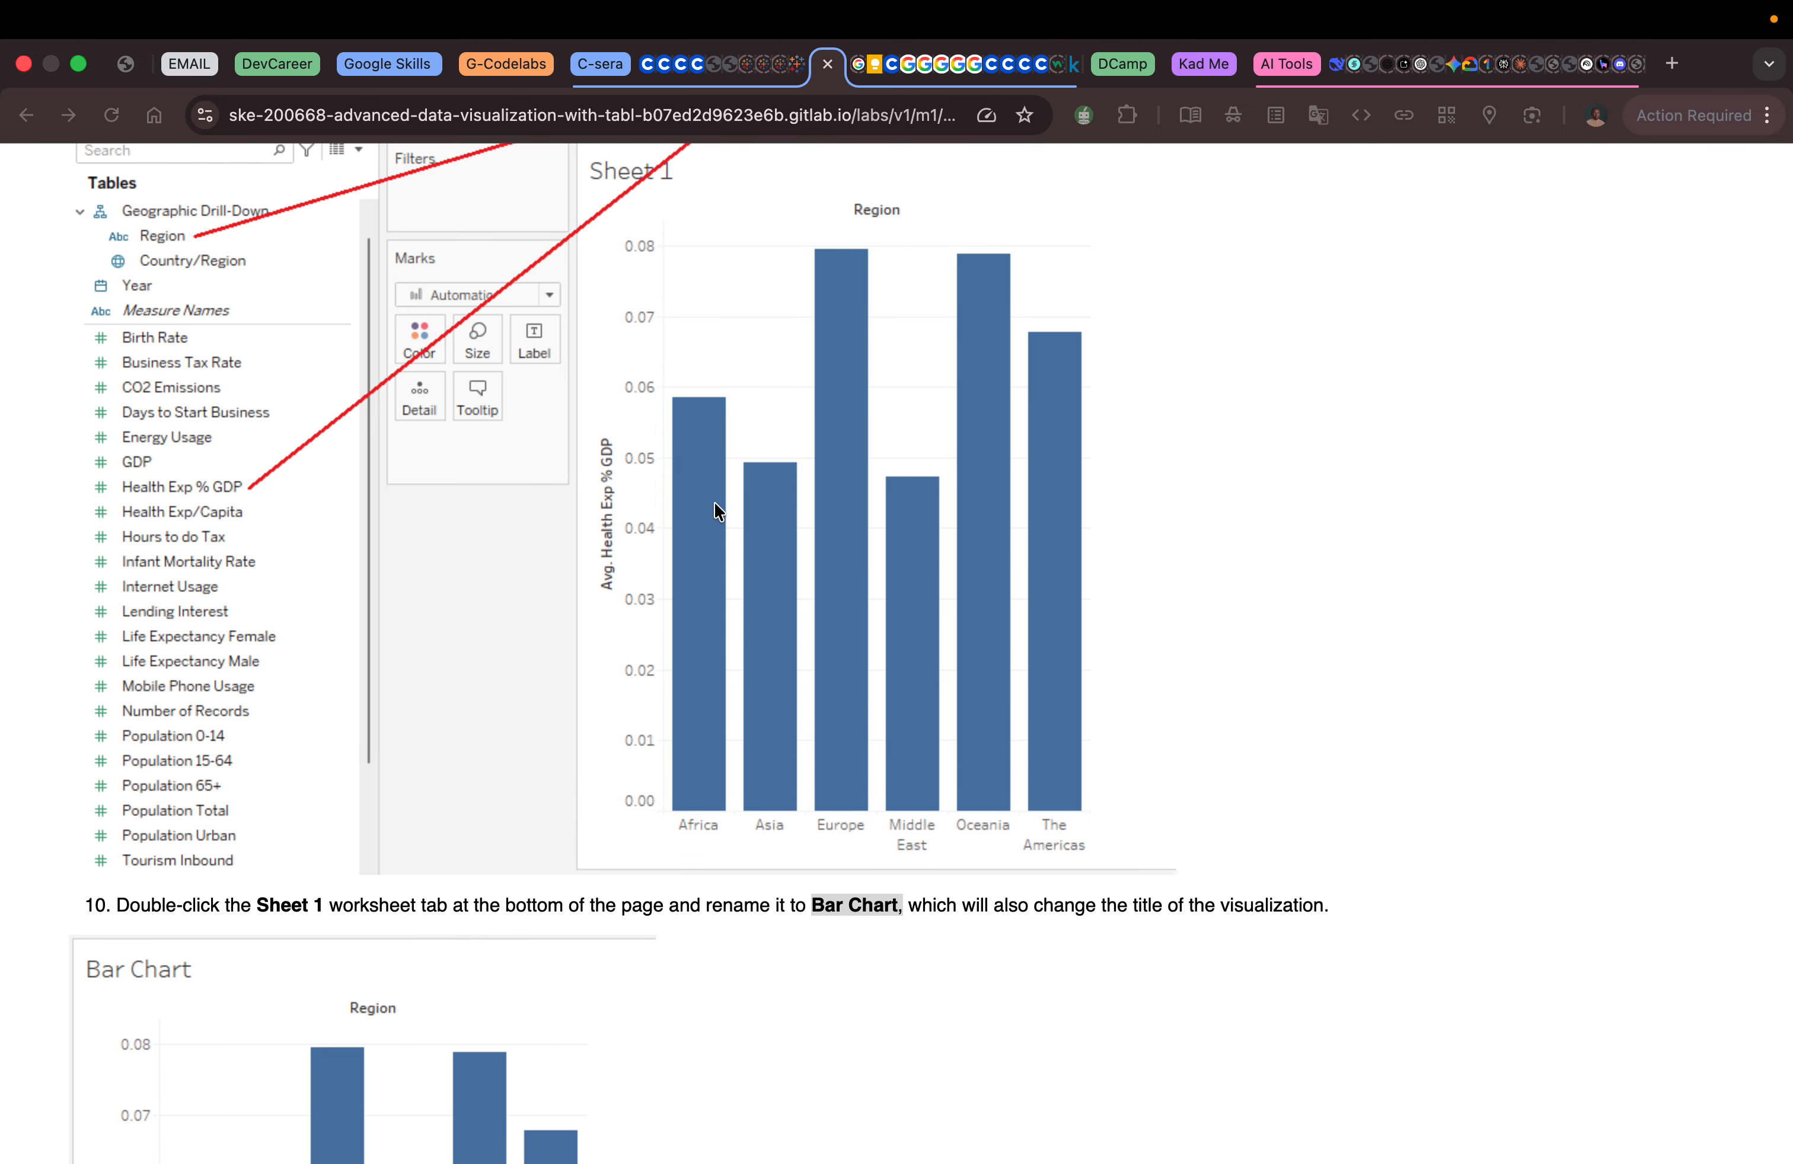
scroll(715, 504, down, 20)
scroll(713, 499, up, 12)
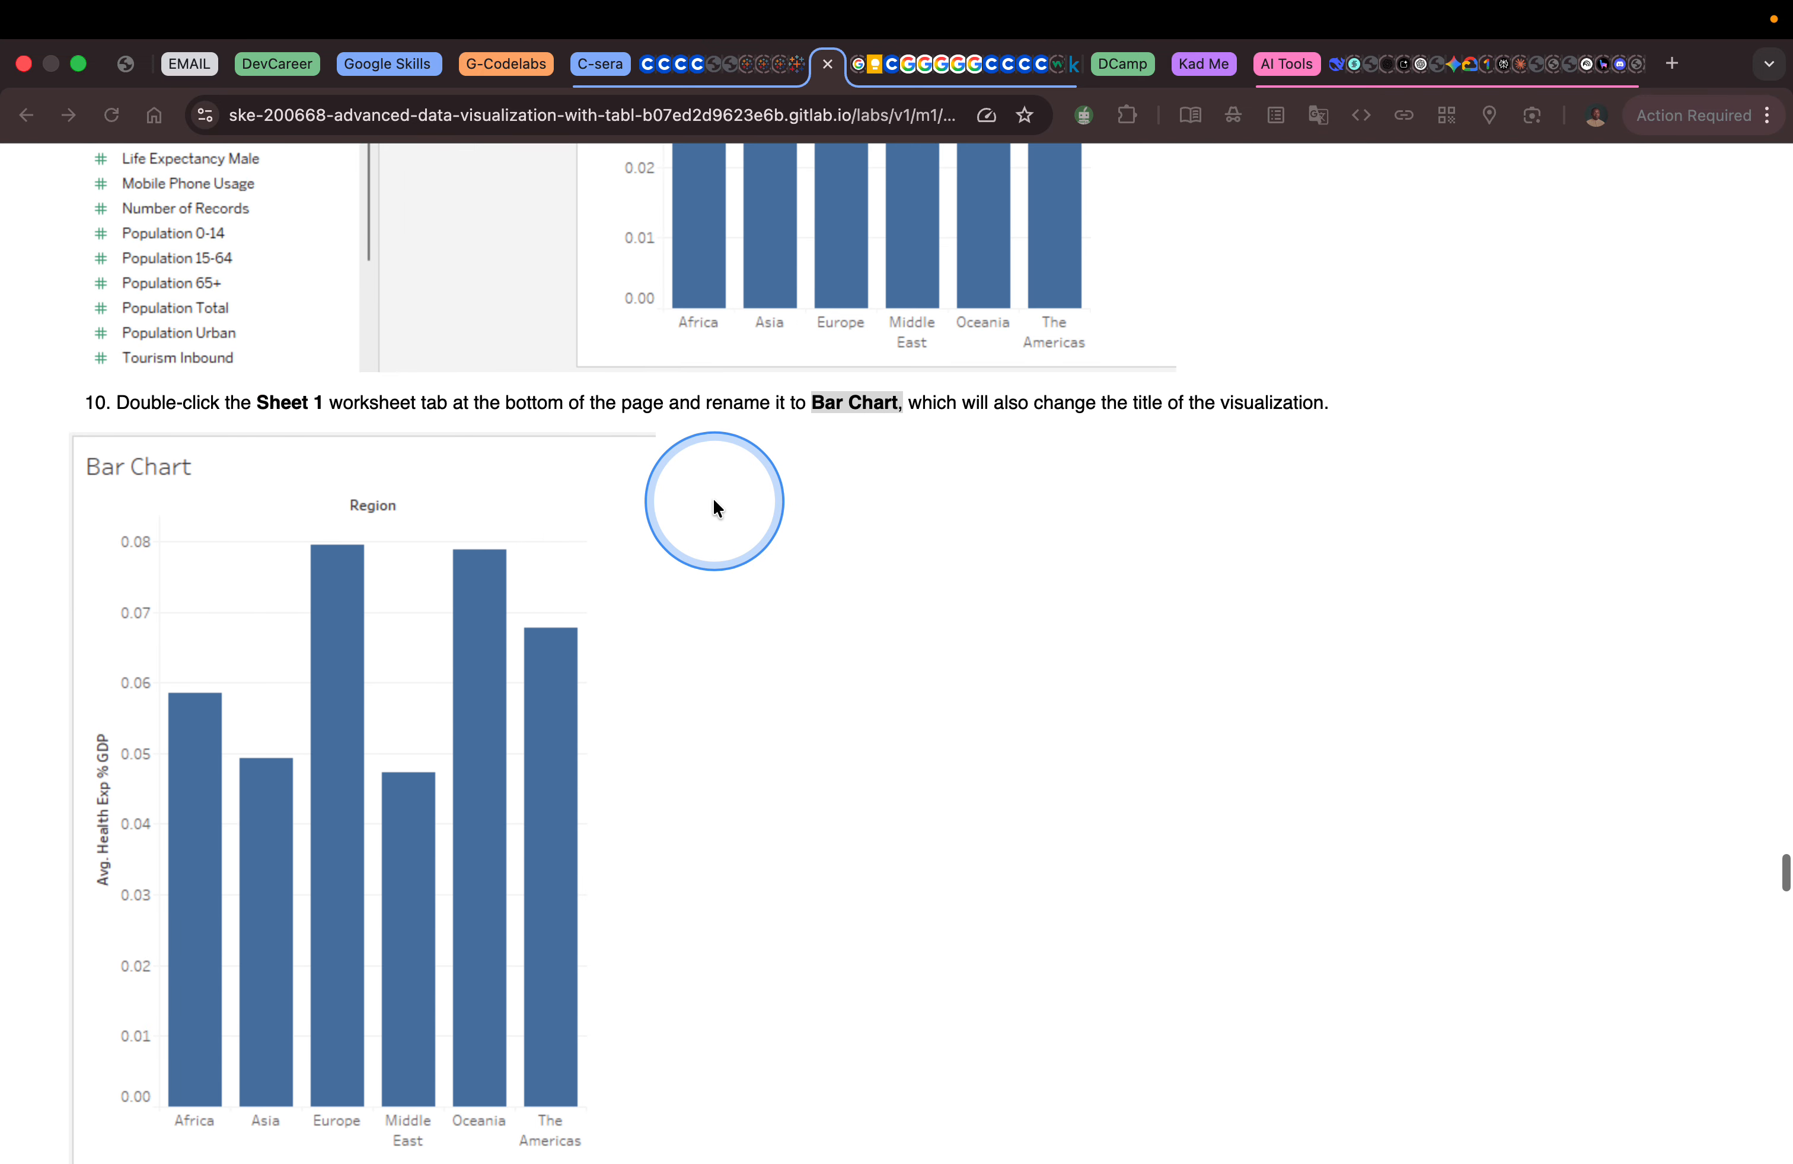
scroll(711, 497, up, 12)
key(ctrl+Right)
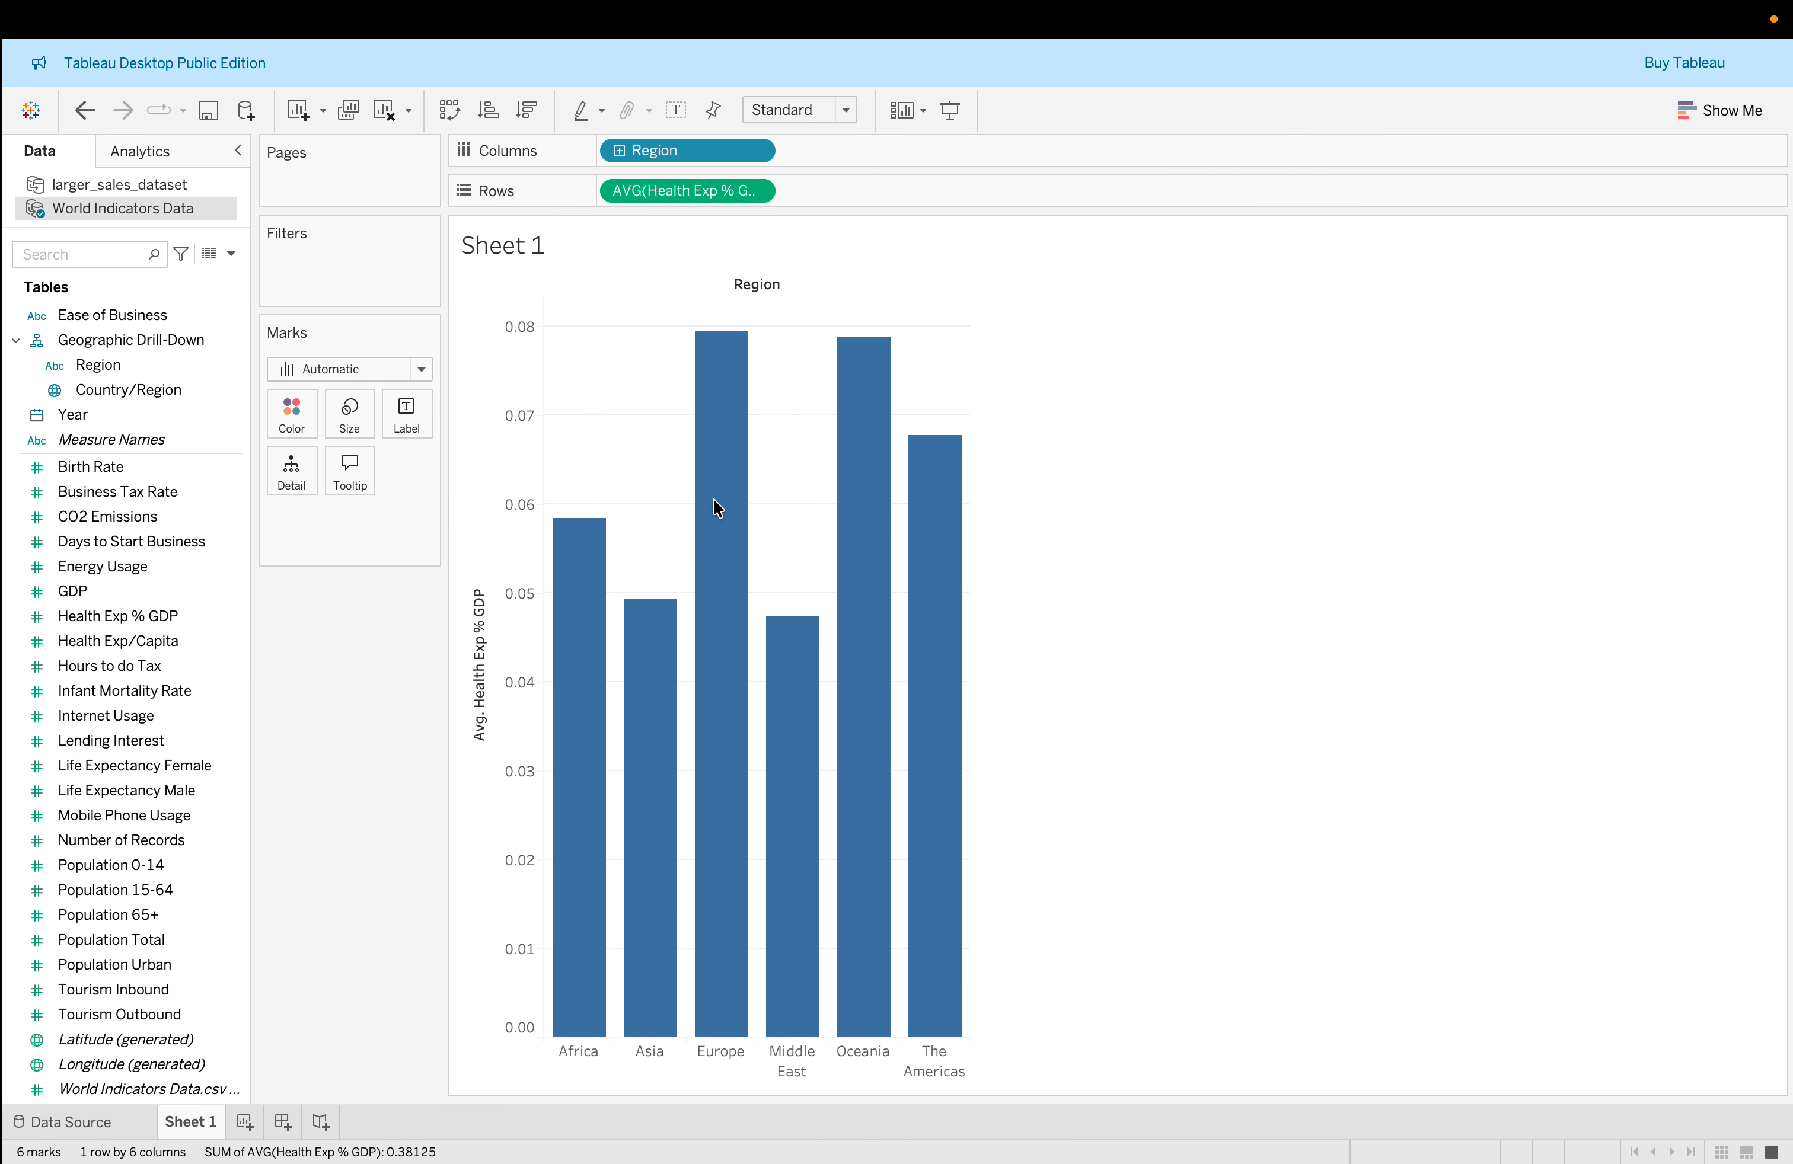
click(756, 505)
key(ctrl+Left)
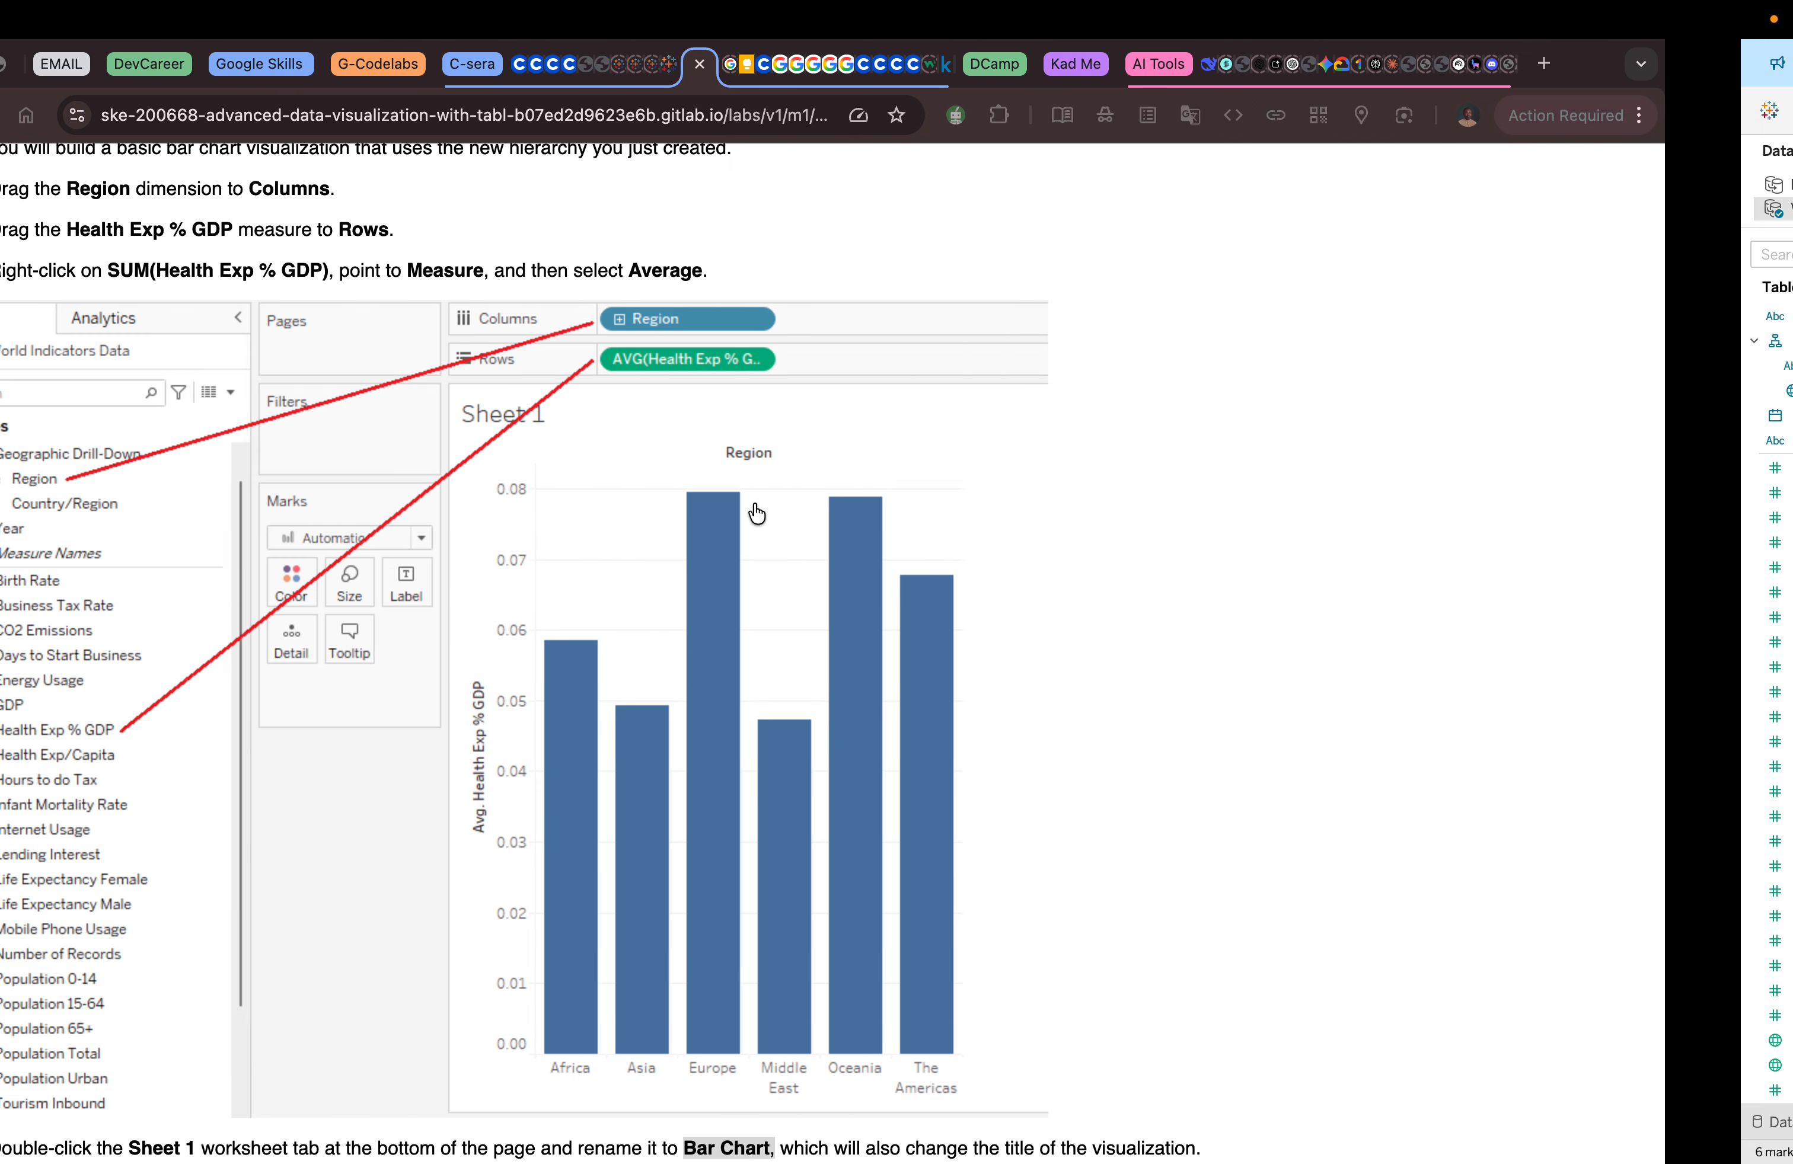
scroll(754, 503, up, 6)
scroll(756, 508, down, 6)
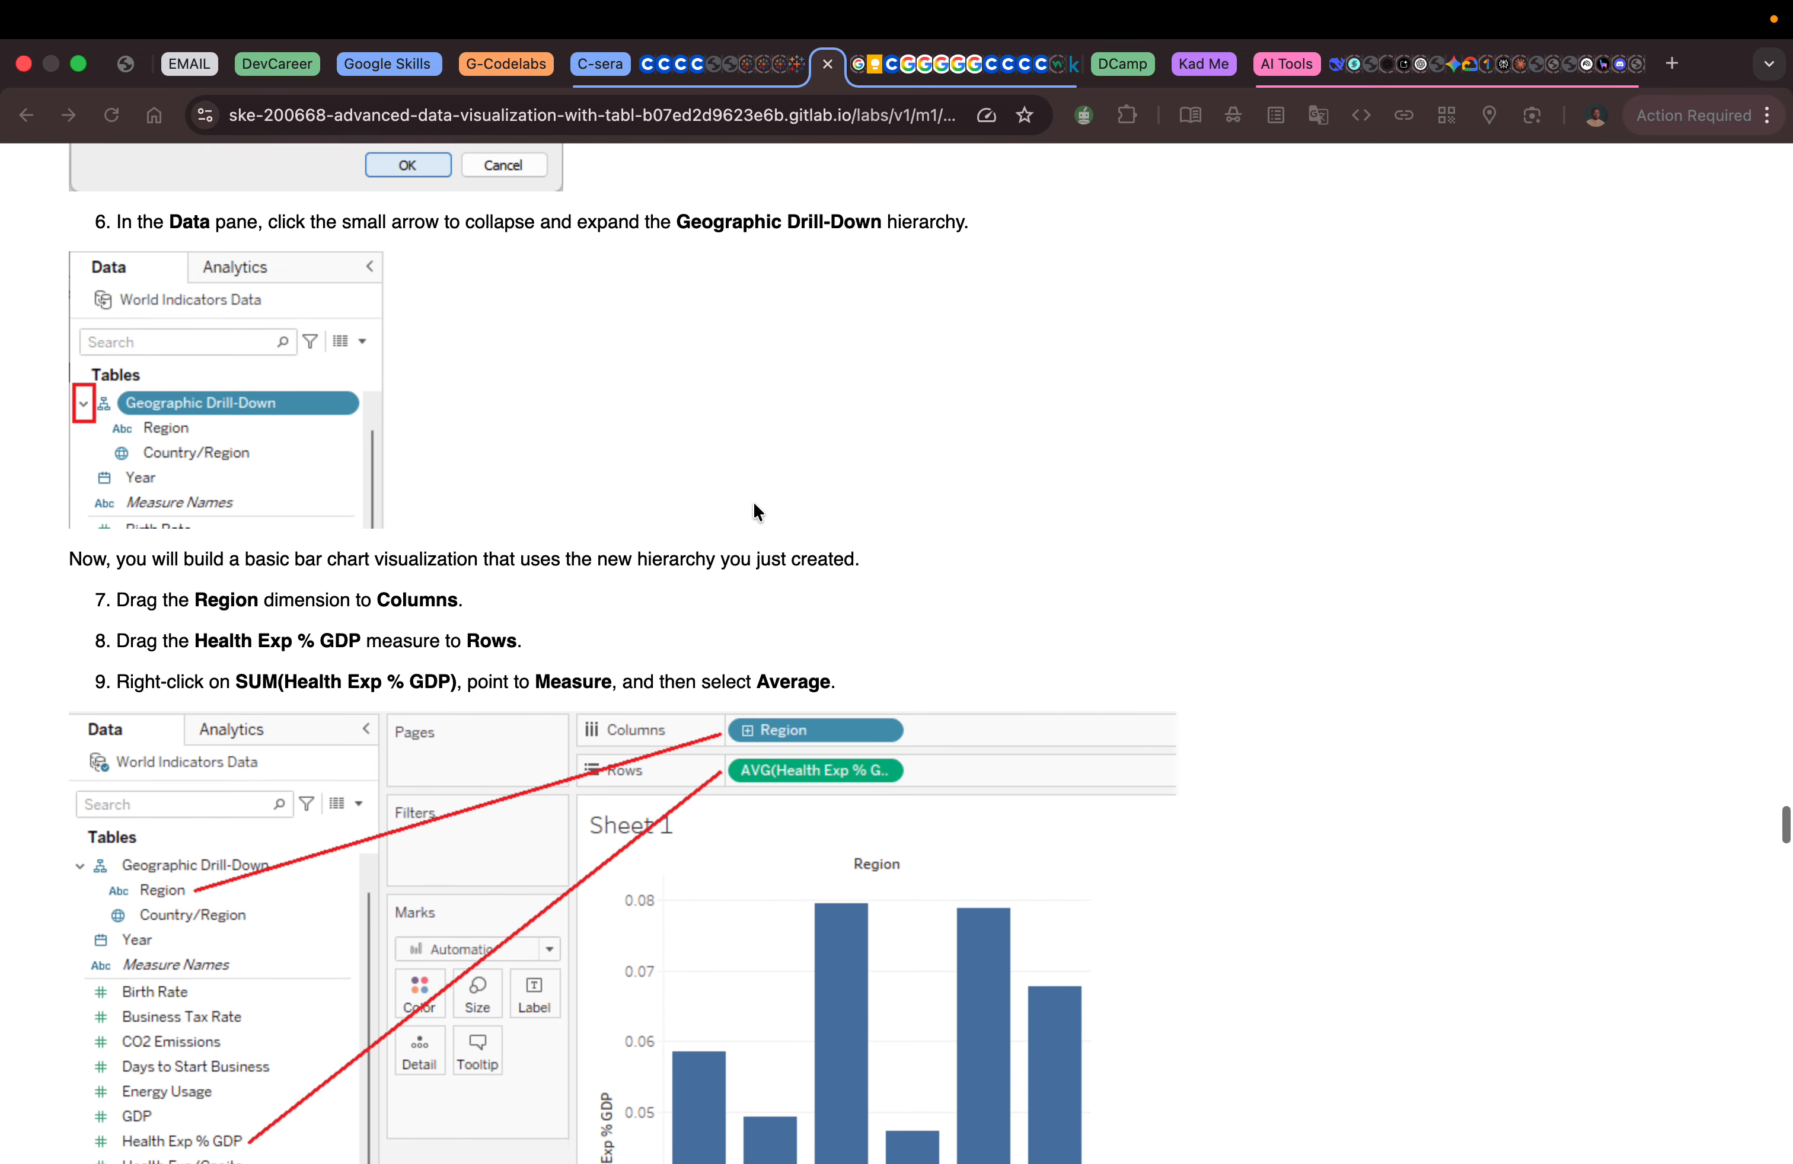
Read the lab's sheet-naming instruction, switch to Tableau and rename the Sheet 1 worksheet as Bar Chart.
scroll(753, 503, down, 8)
scroll(754, 506, down, 3)
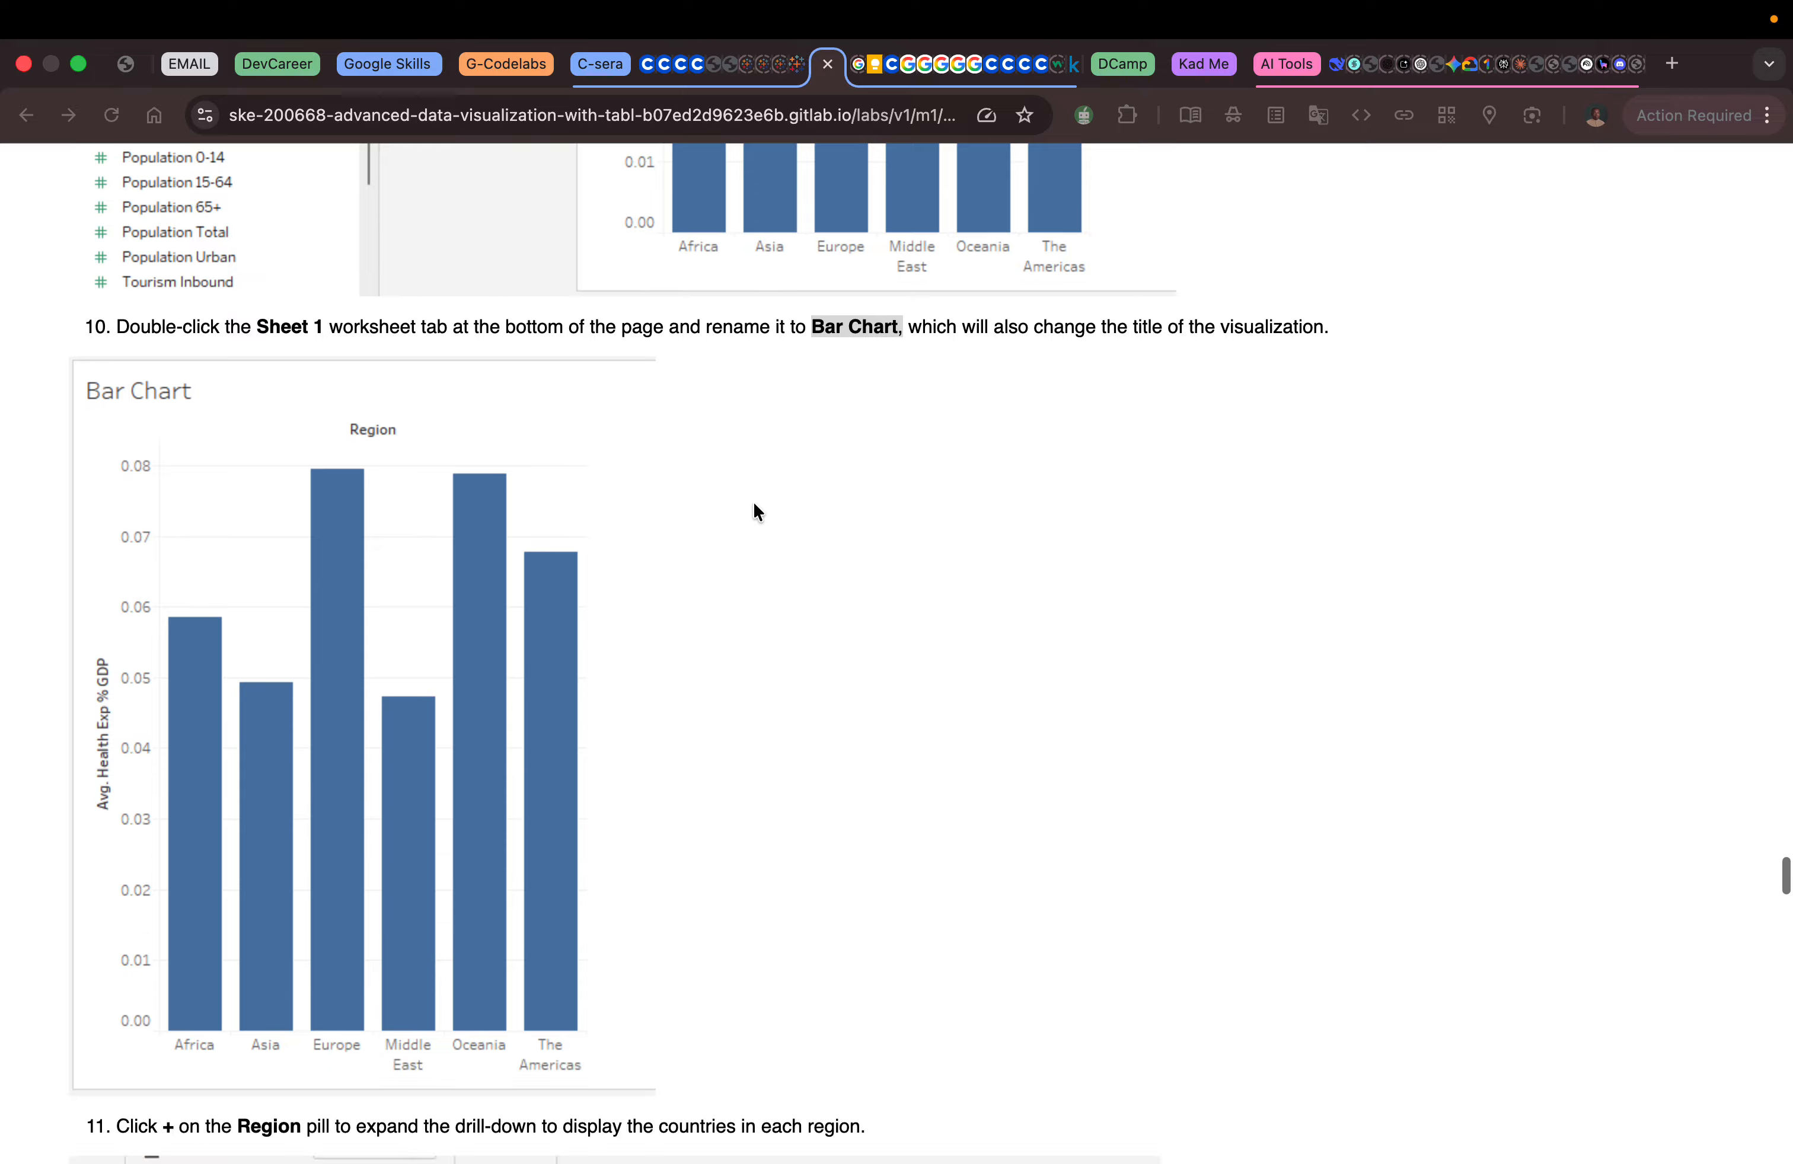
key(ctrl+Right)
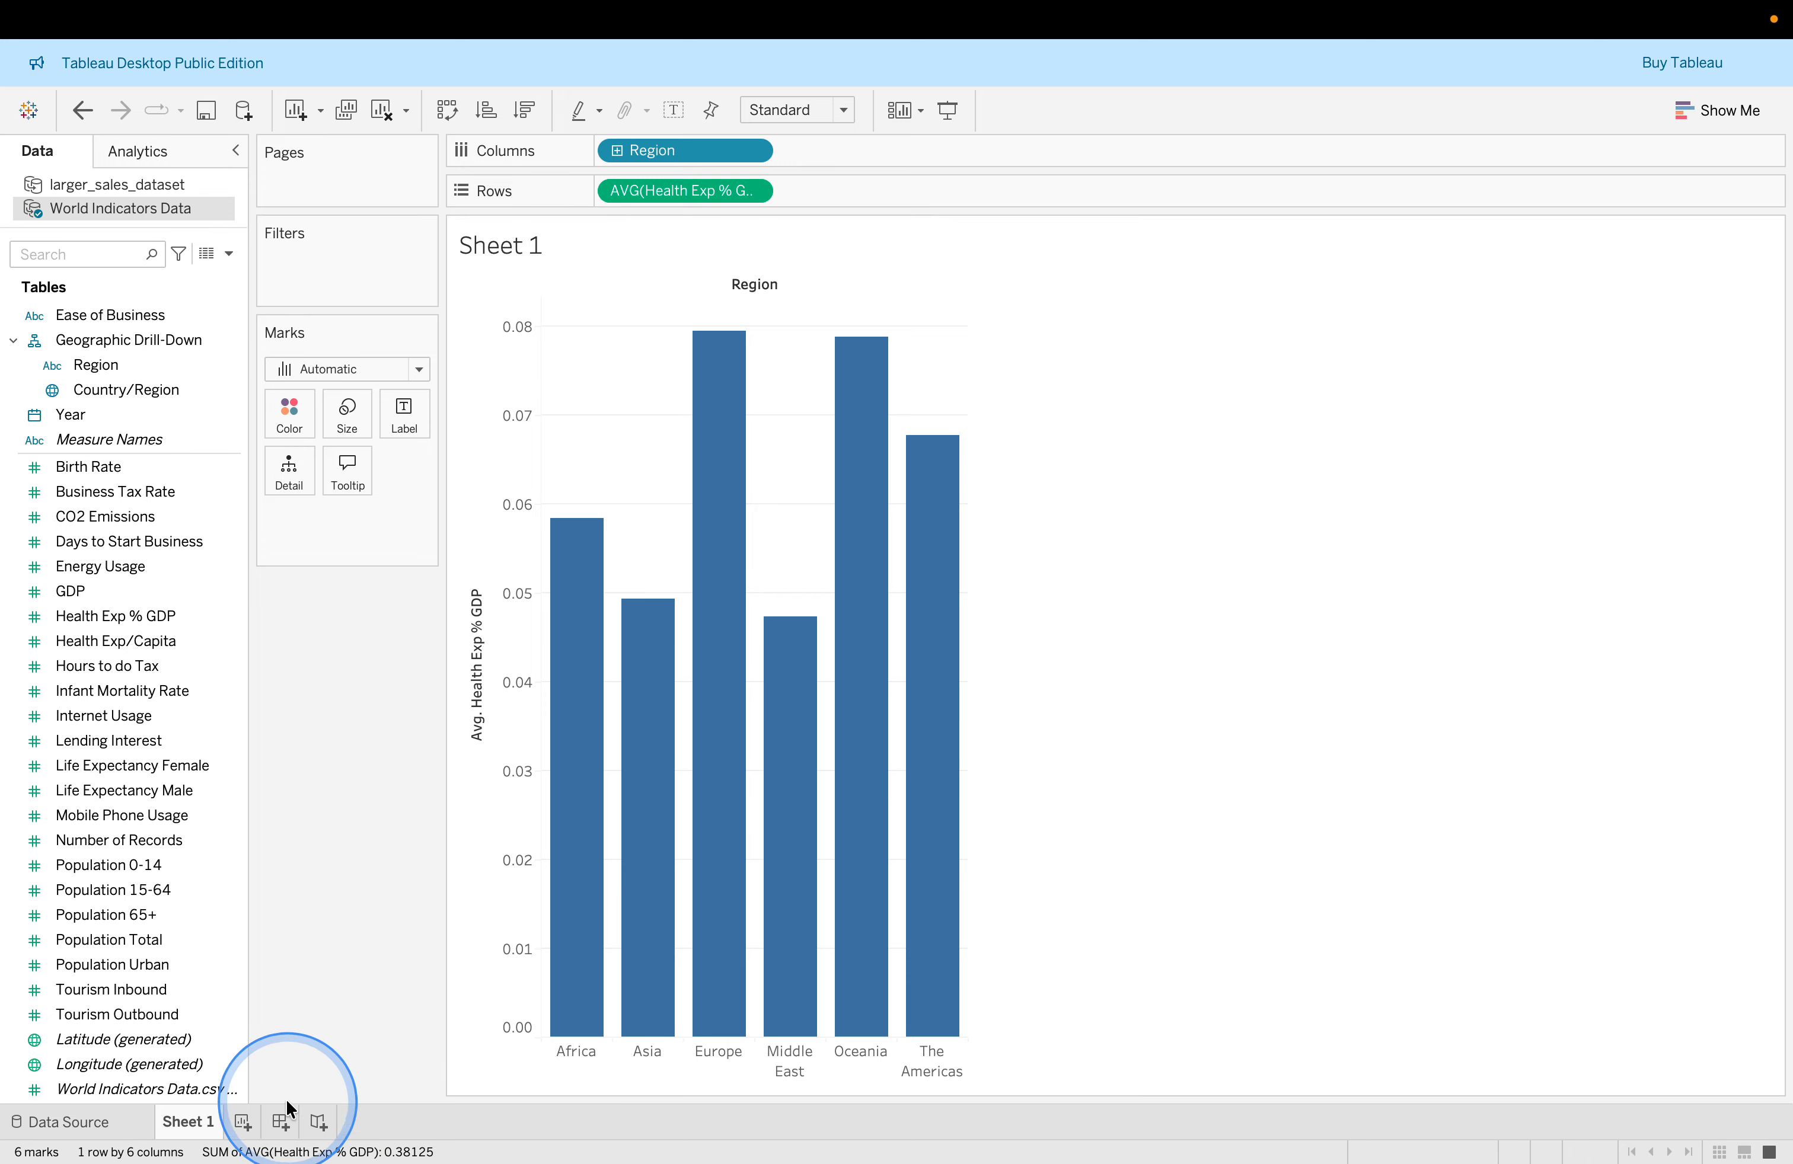
double_click(195, 1122)
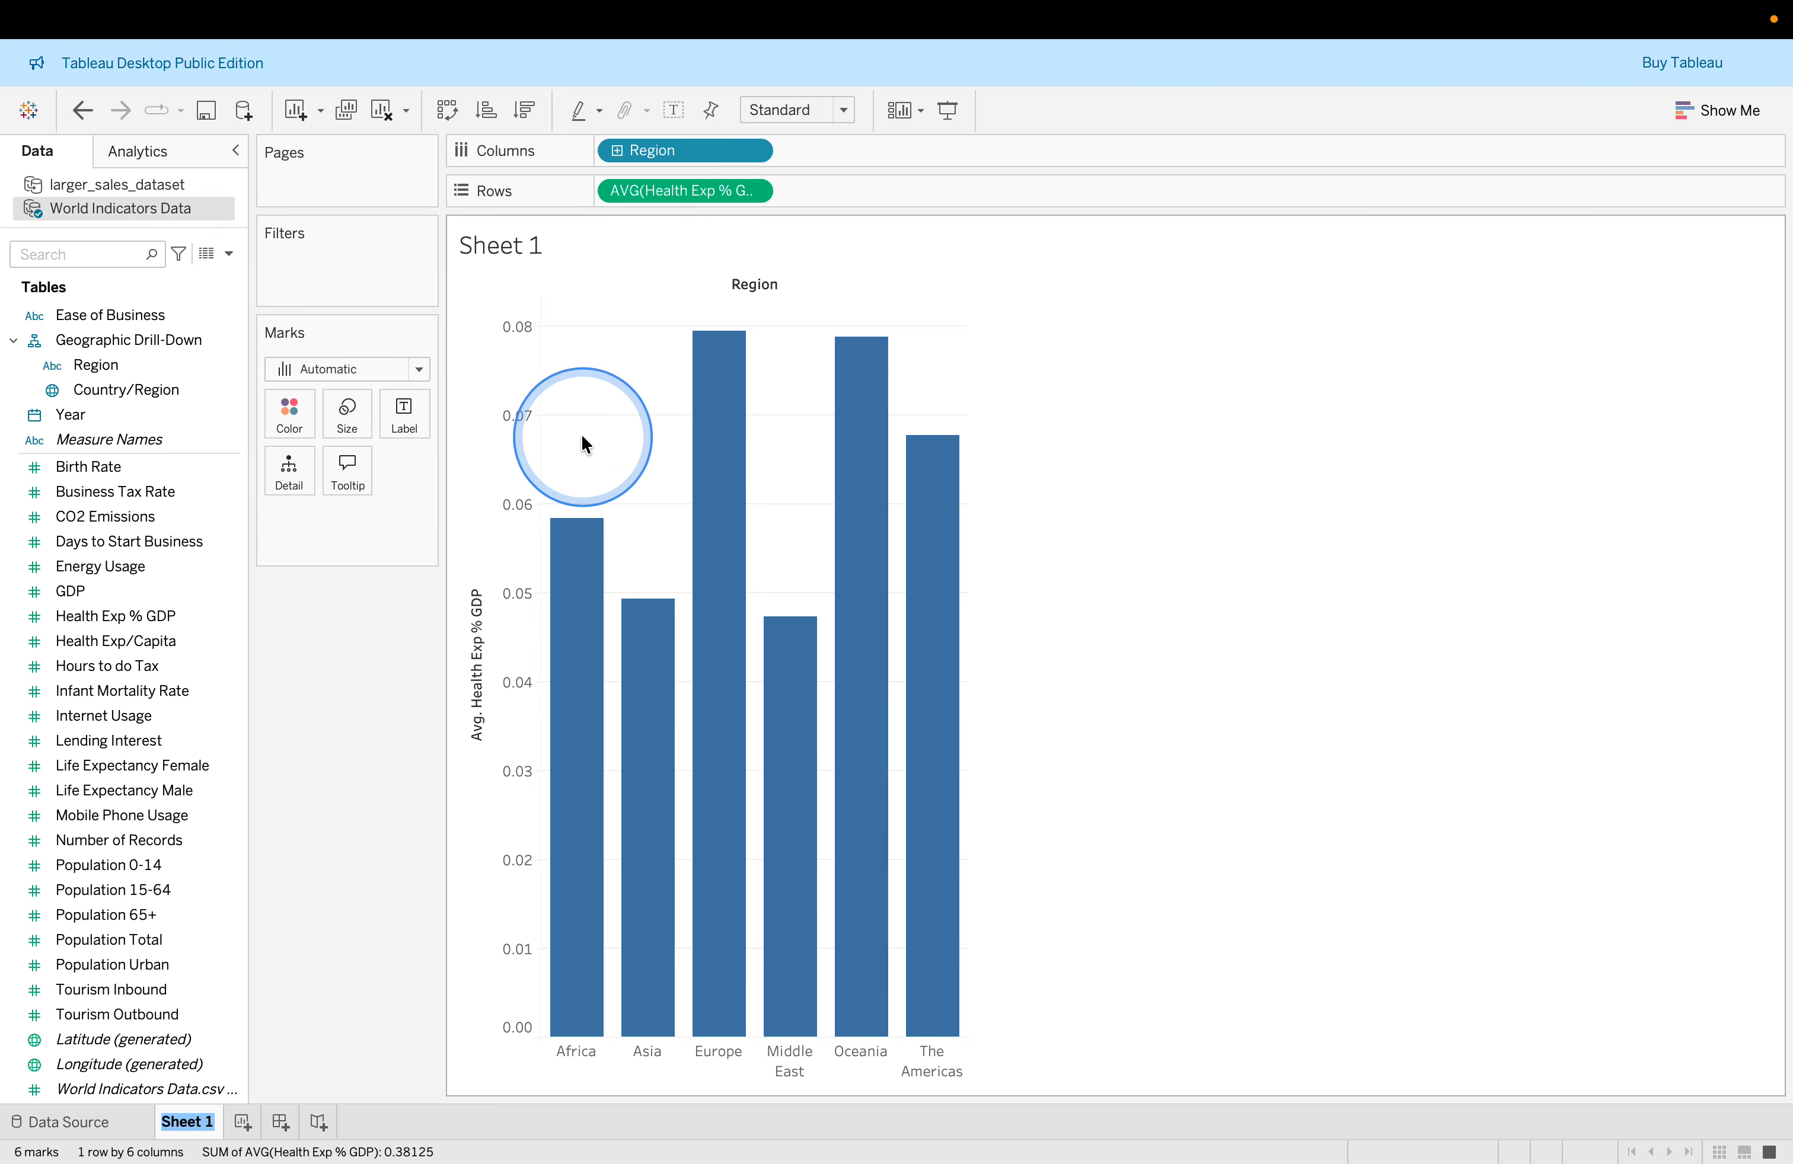
click(511, 246)
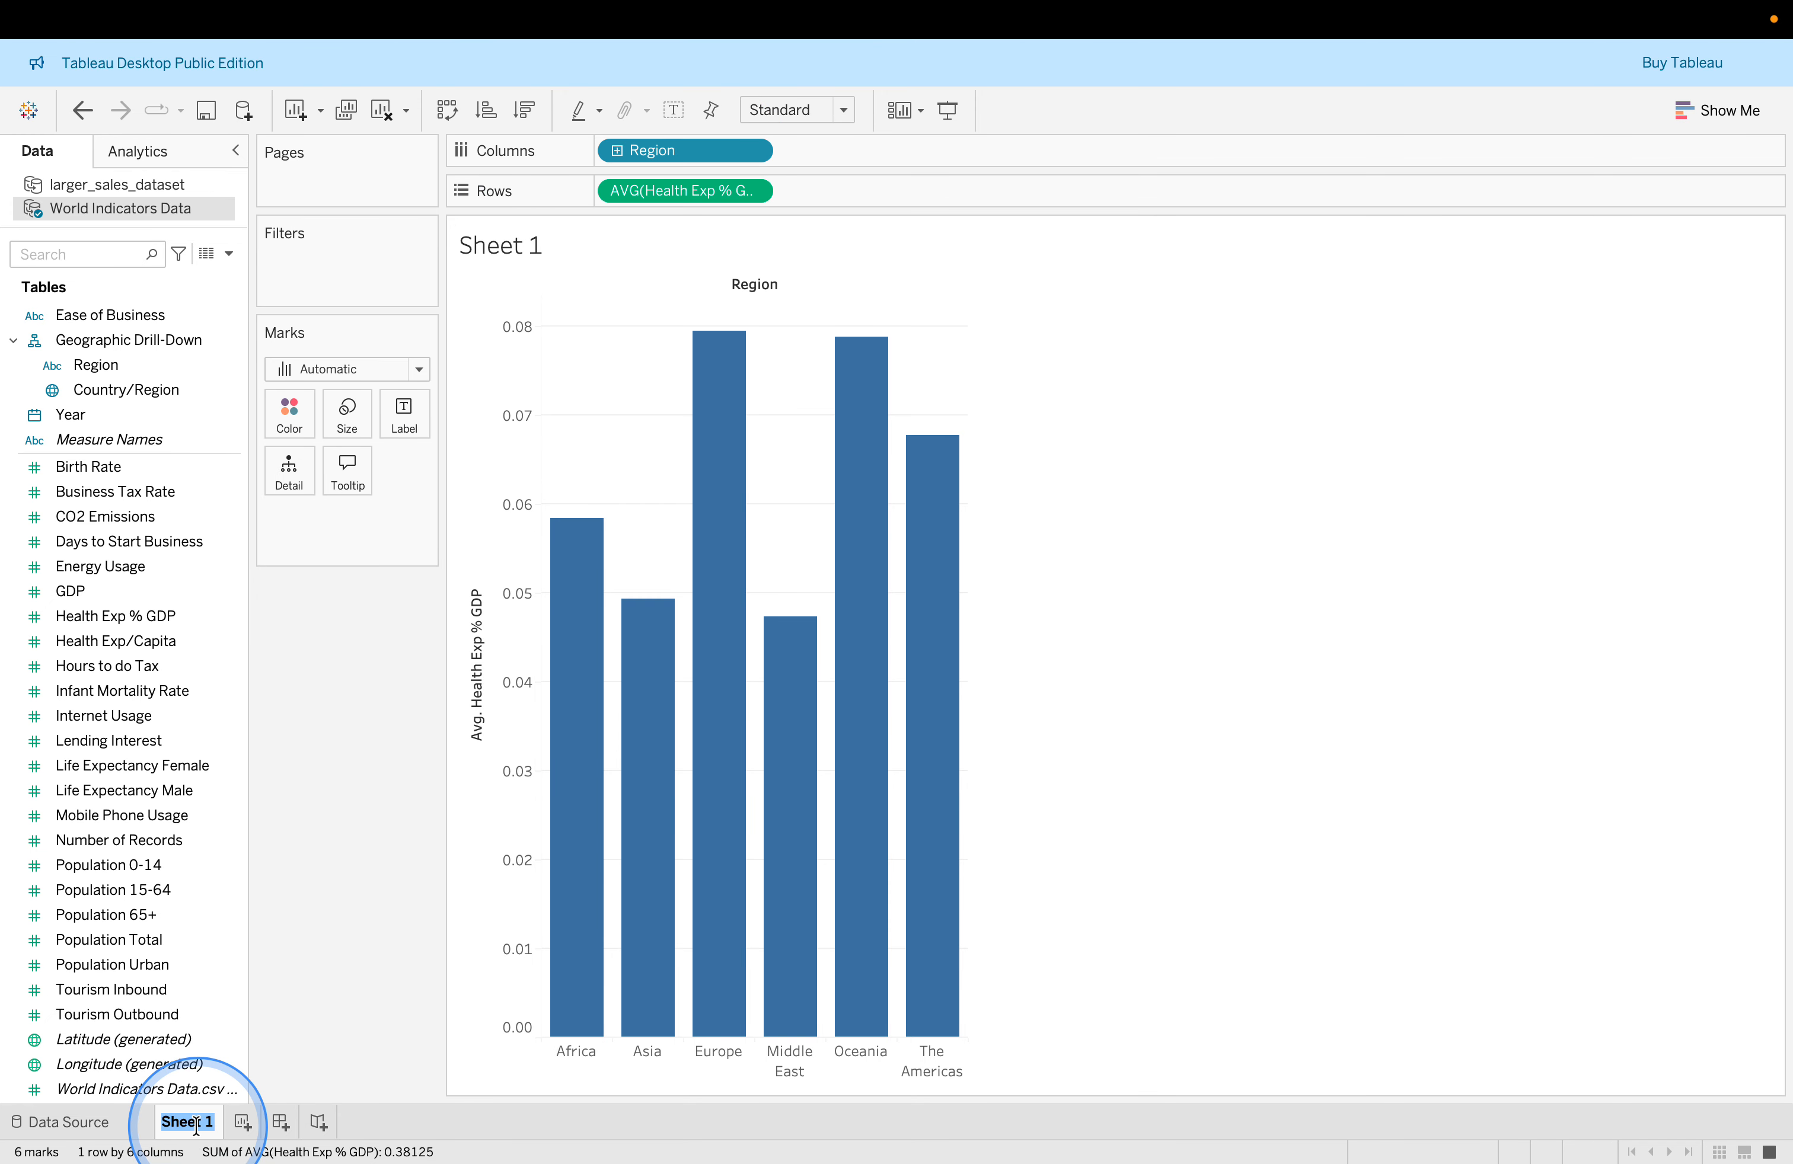
mouse_move(196, 1127)
text(Bar Chart,)
key(Return)
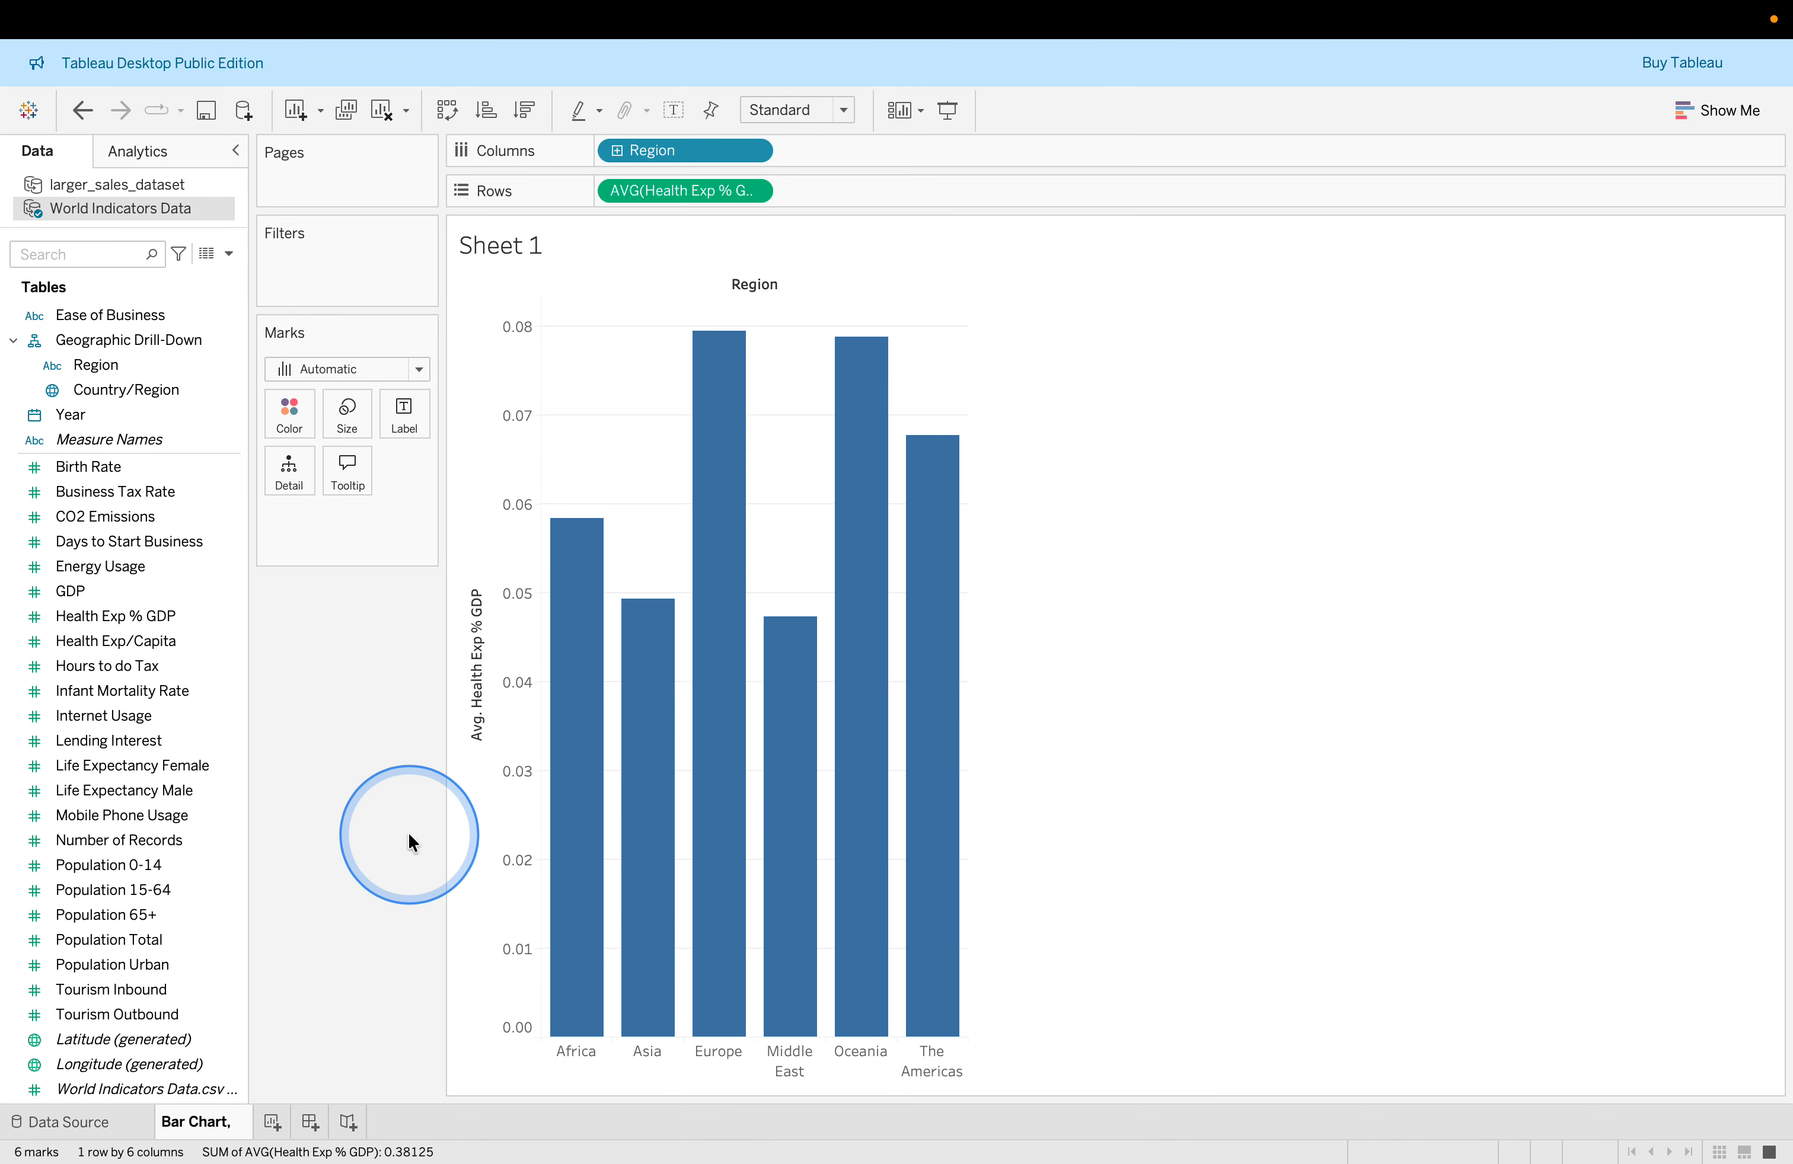
key(BackSpace)
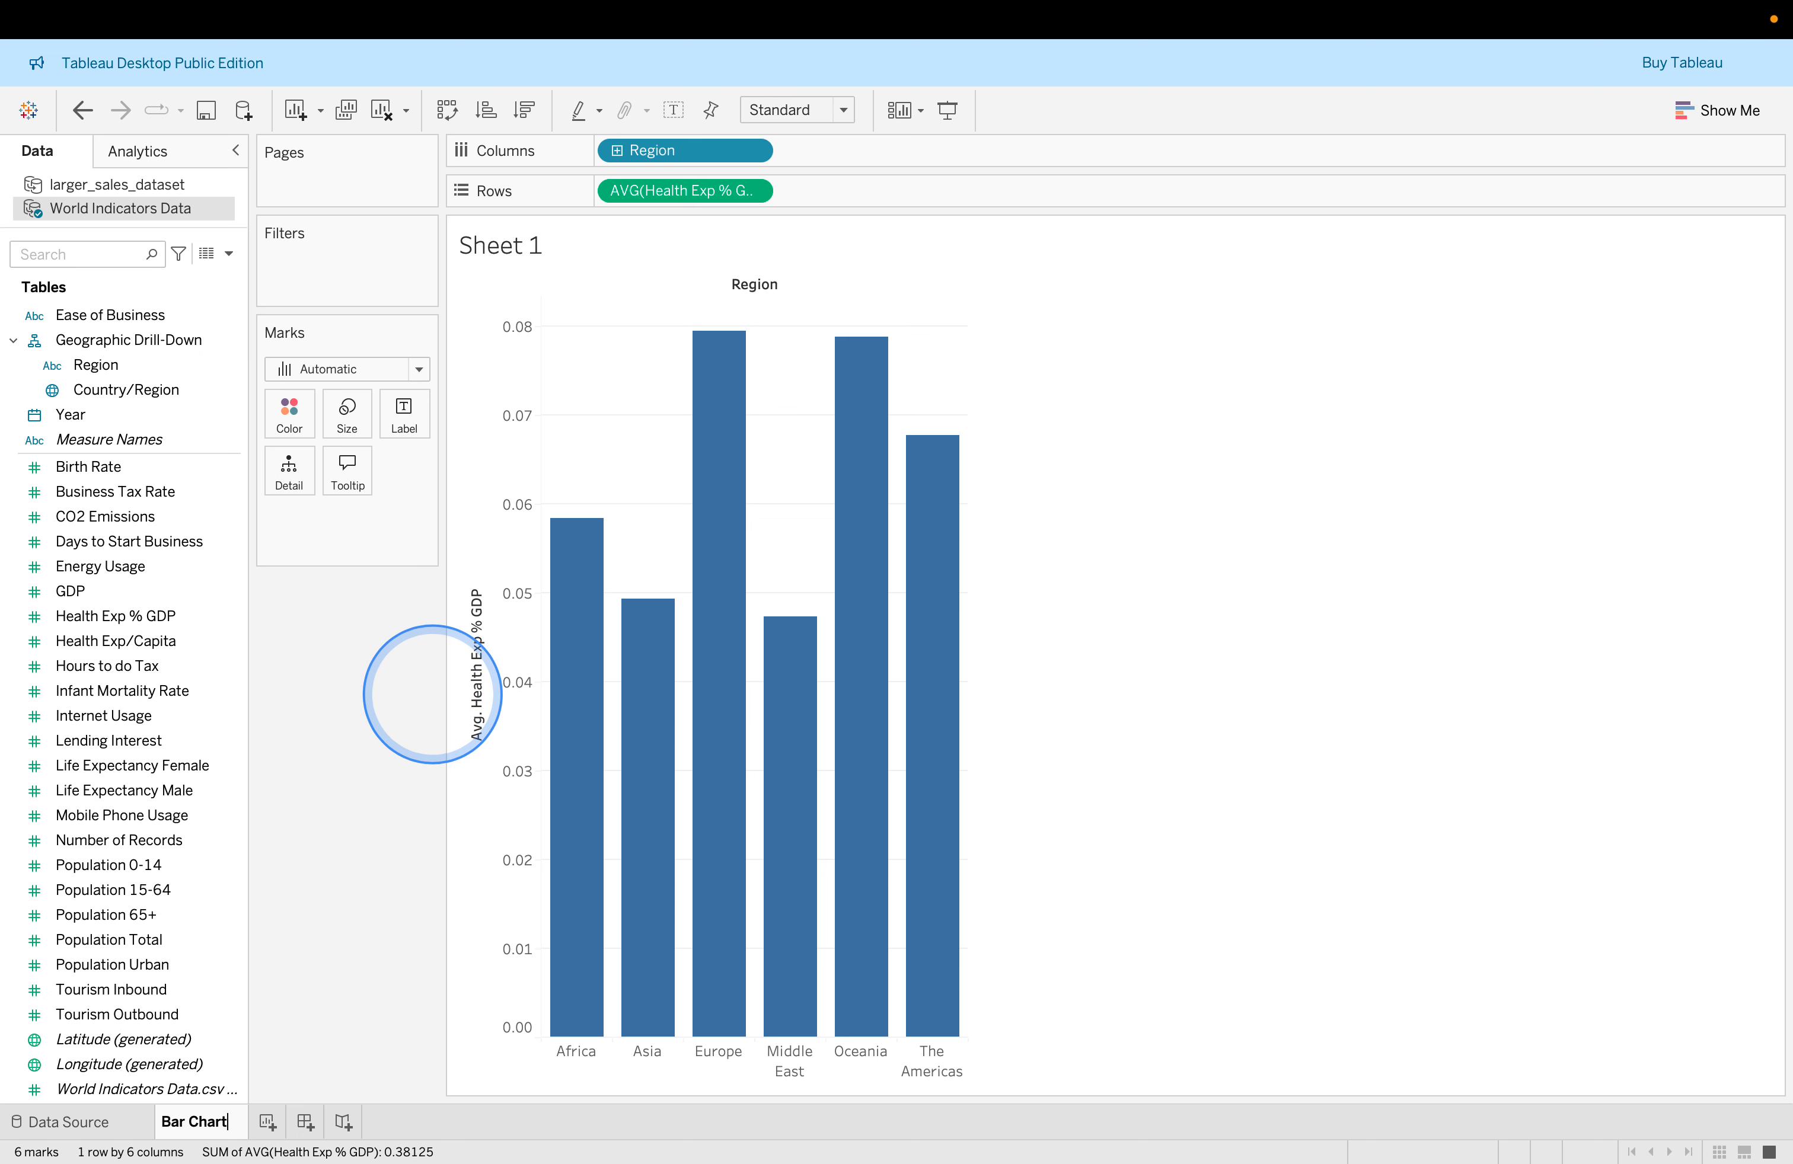
key(Return)
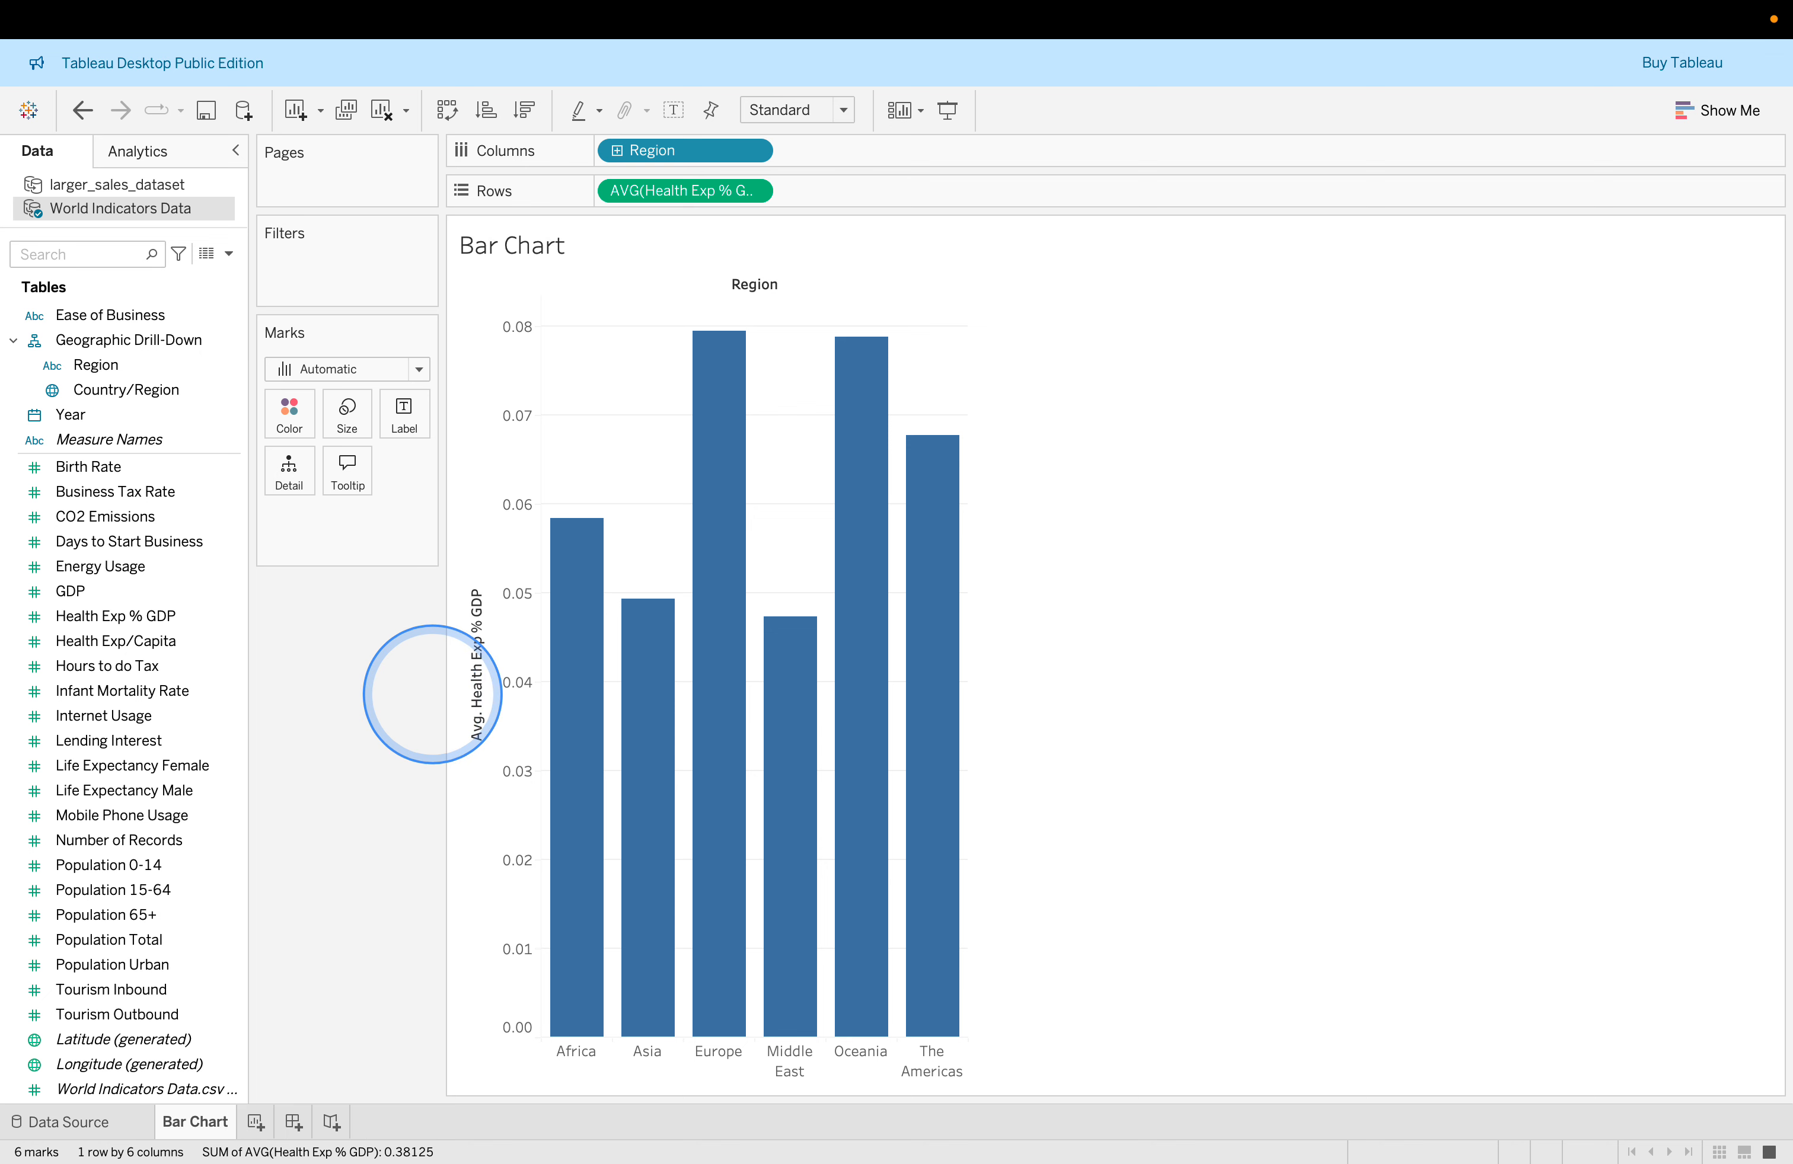
Make the sheet-name title of the bar chart bold.
double_click(529, 250)
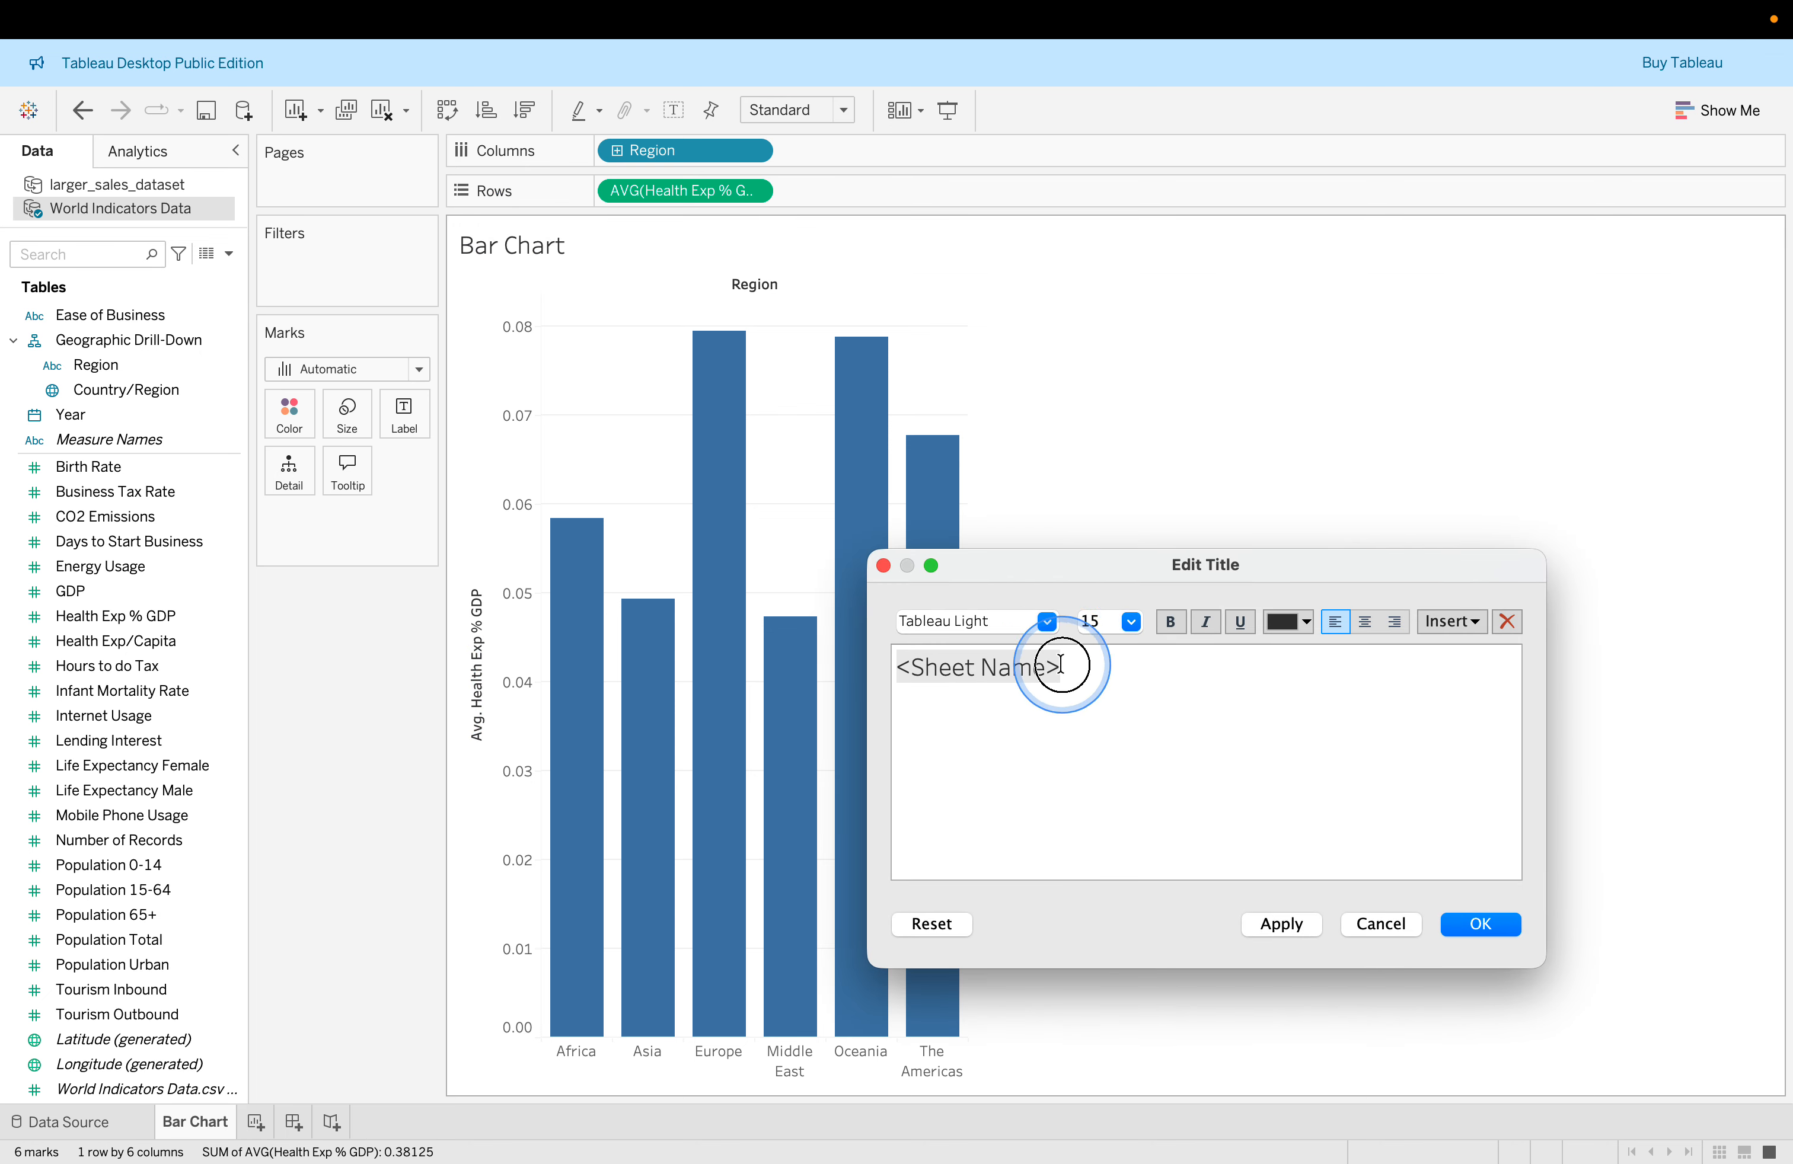
drag(1060, 666, 846, 662)
click(1167, 623)
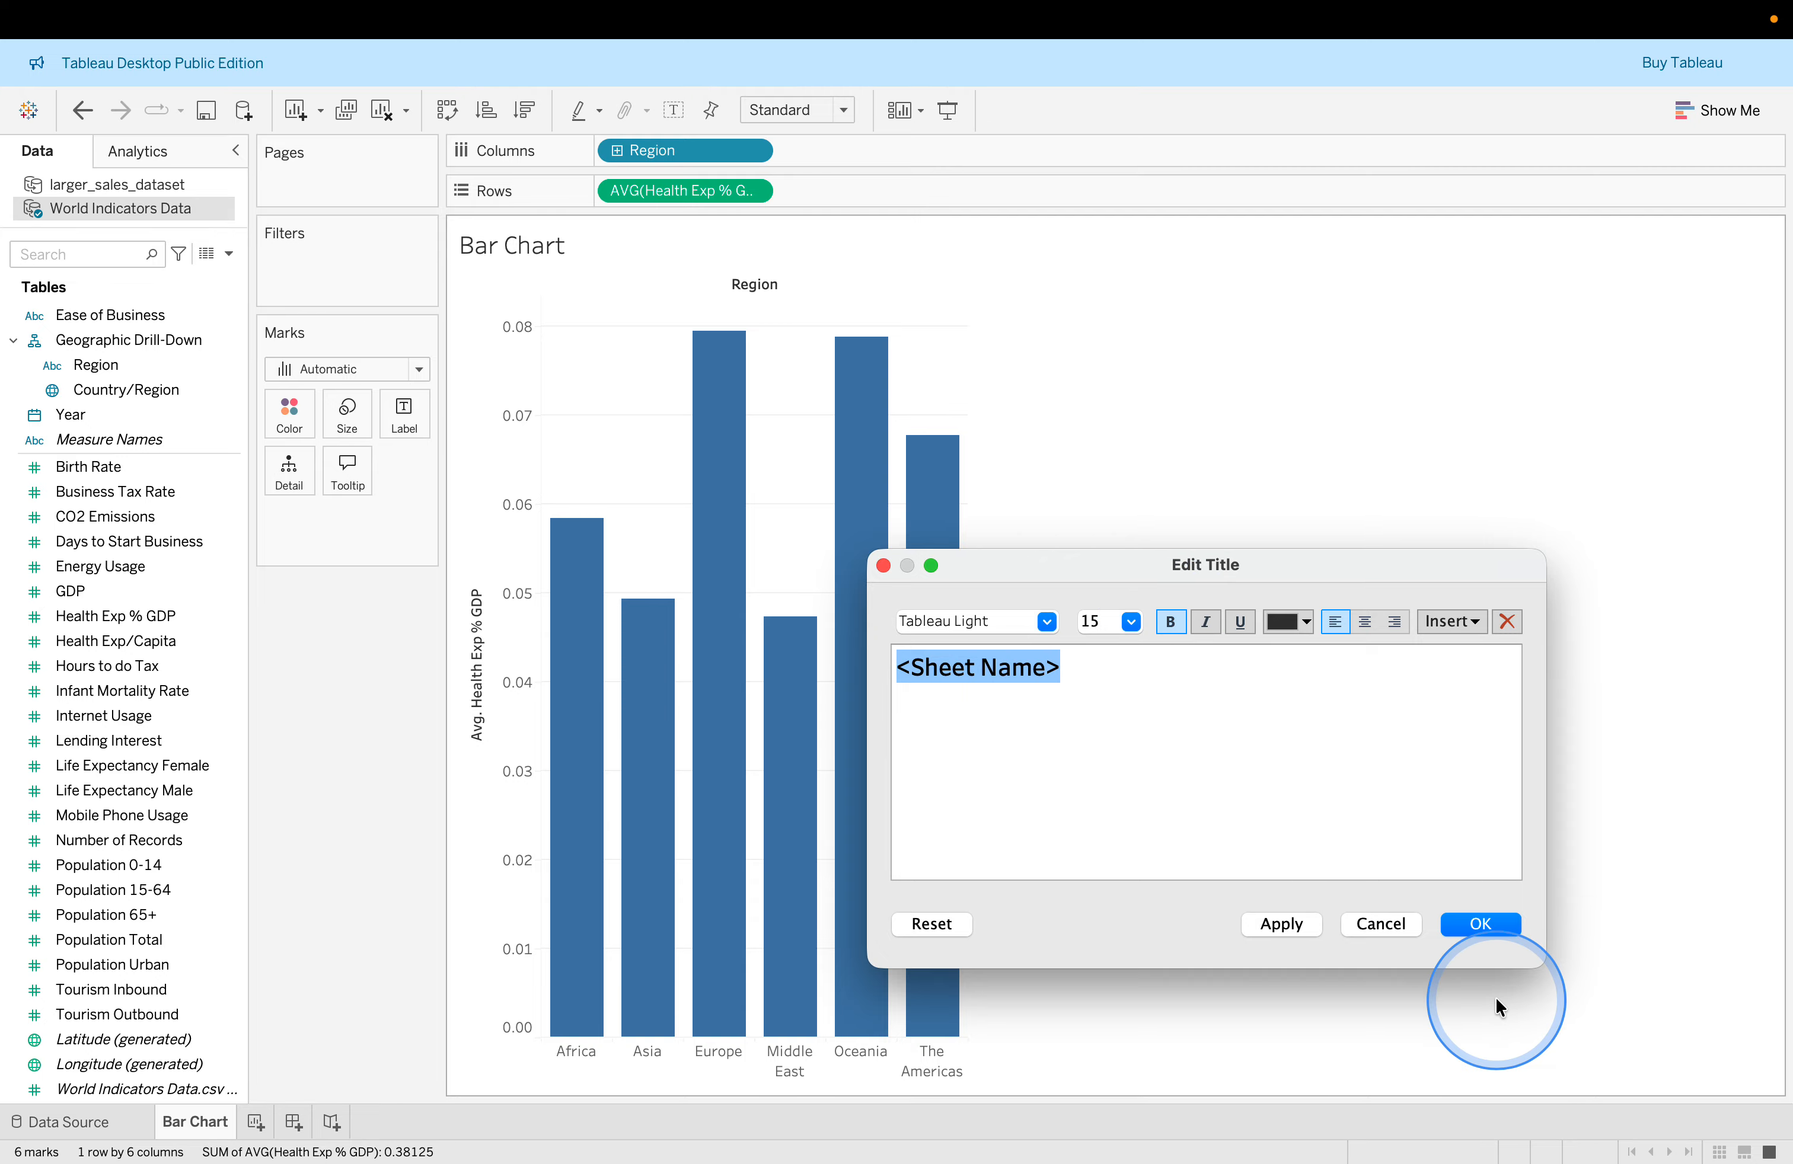
click(1480, 924)
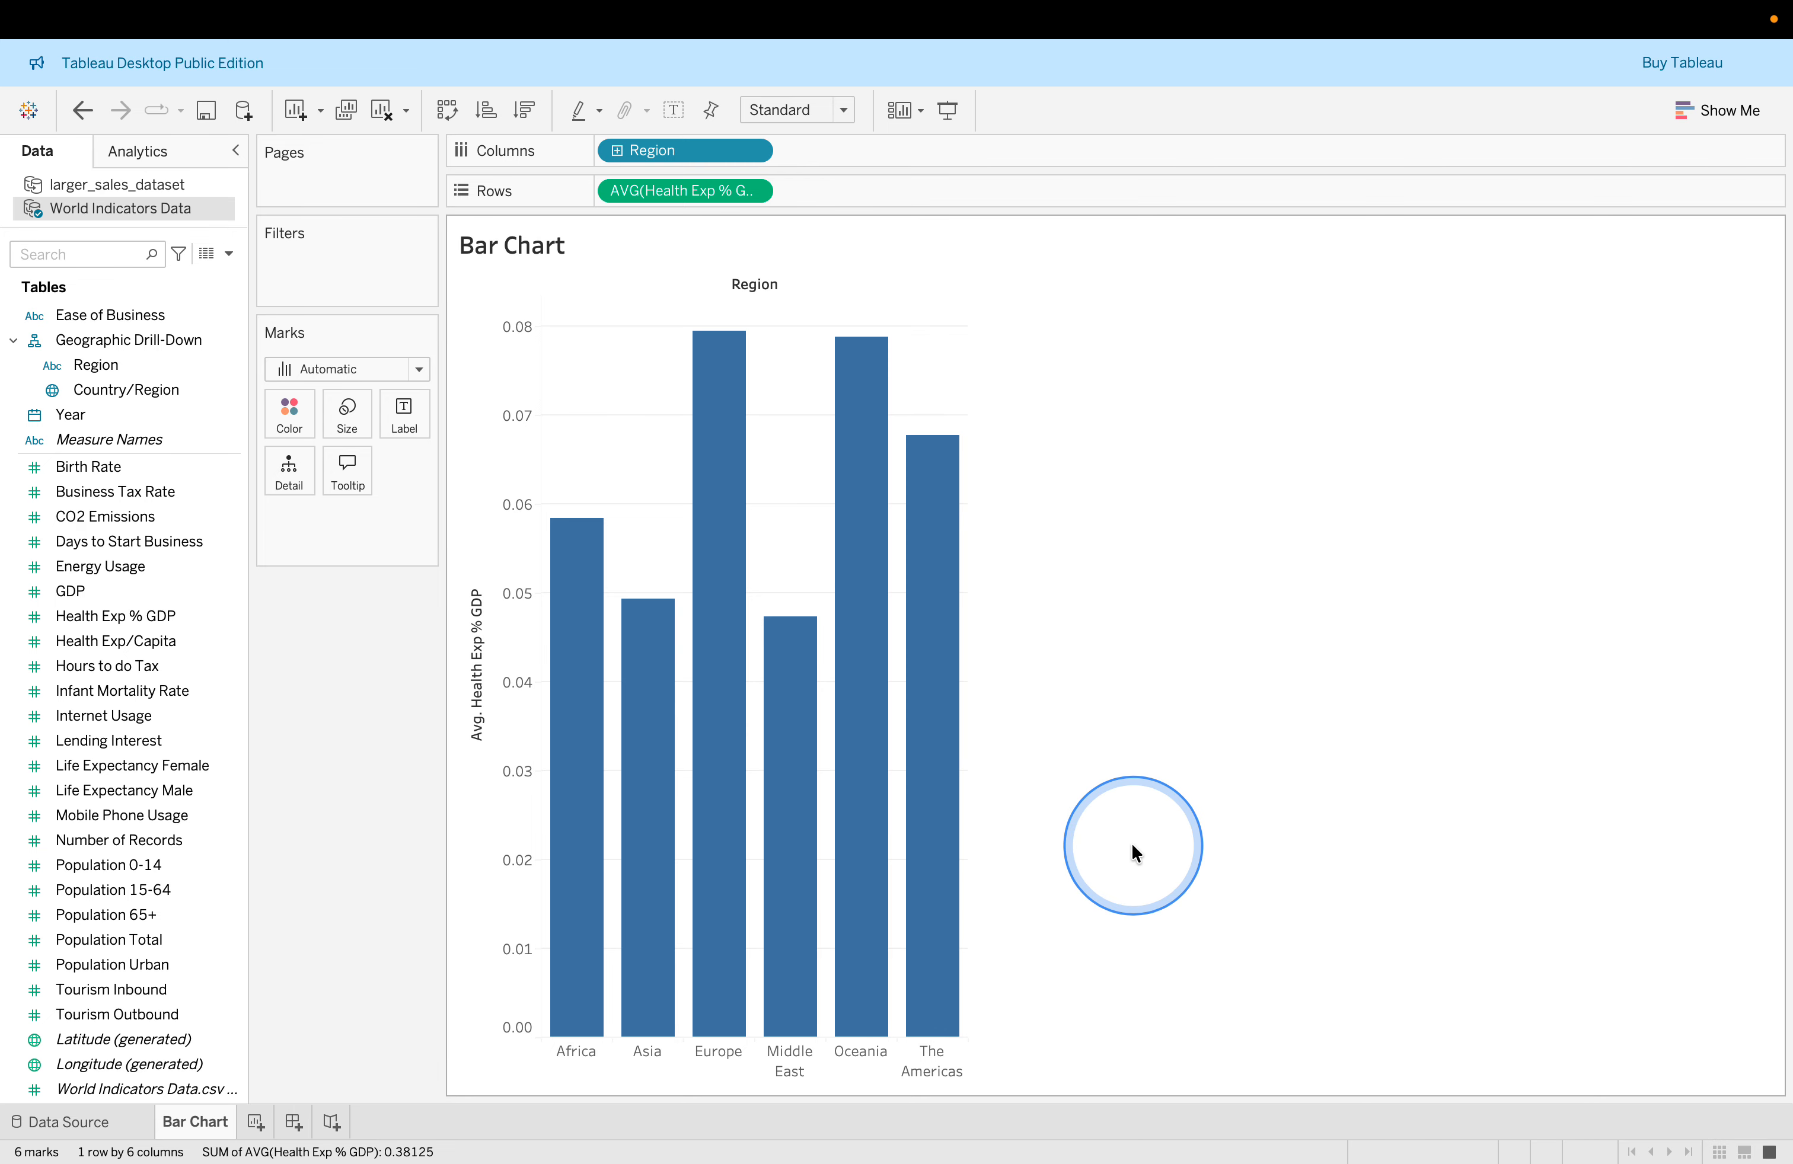
Check the drill-down instruction in the browser lab guide, then in Tableau expand Region on Columns to display the countries in each region.
key(ctrl+Left)
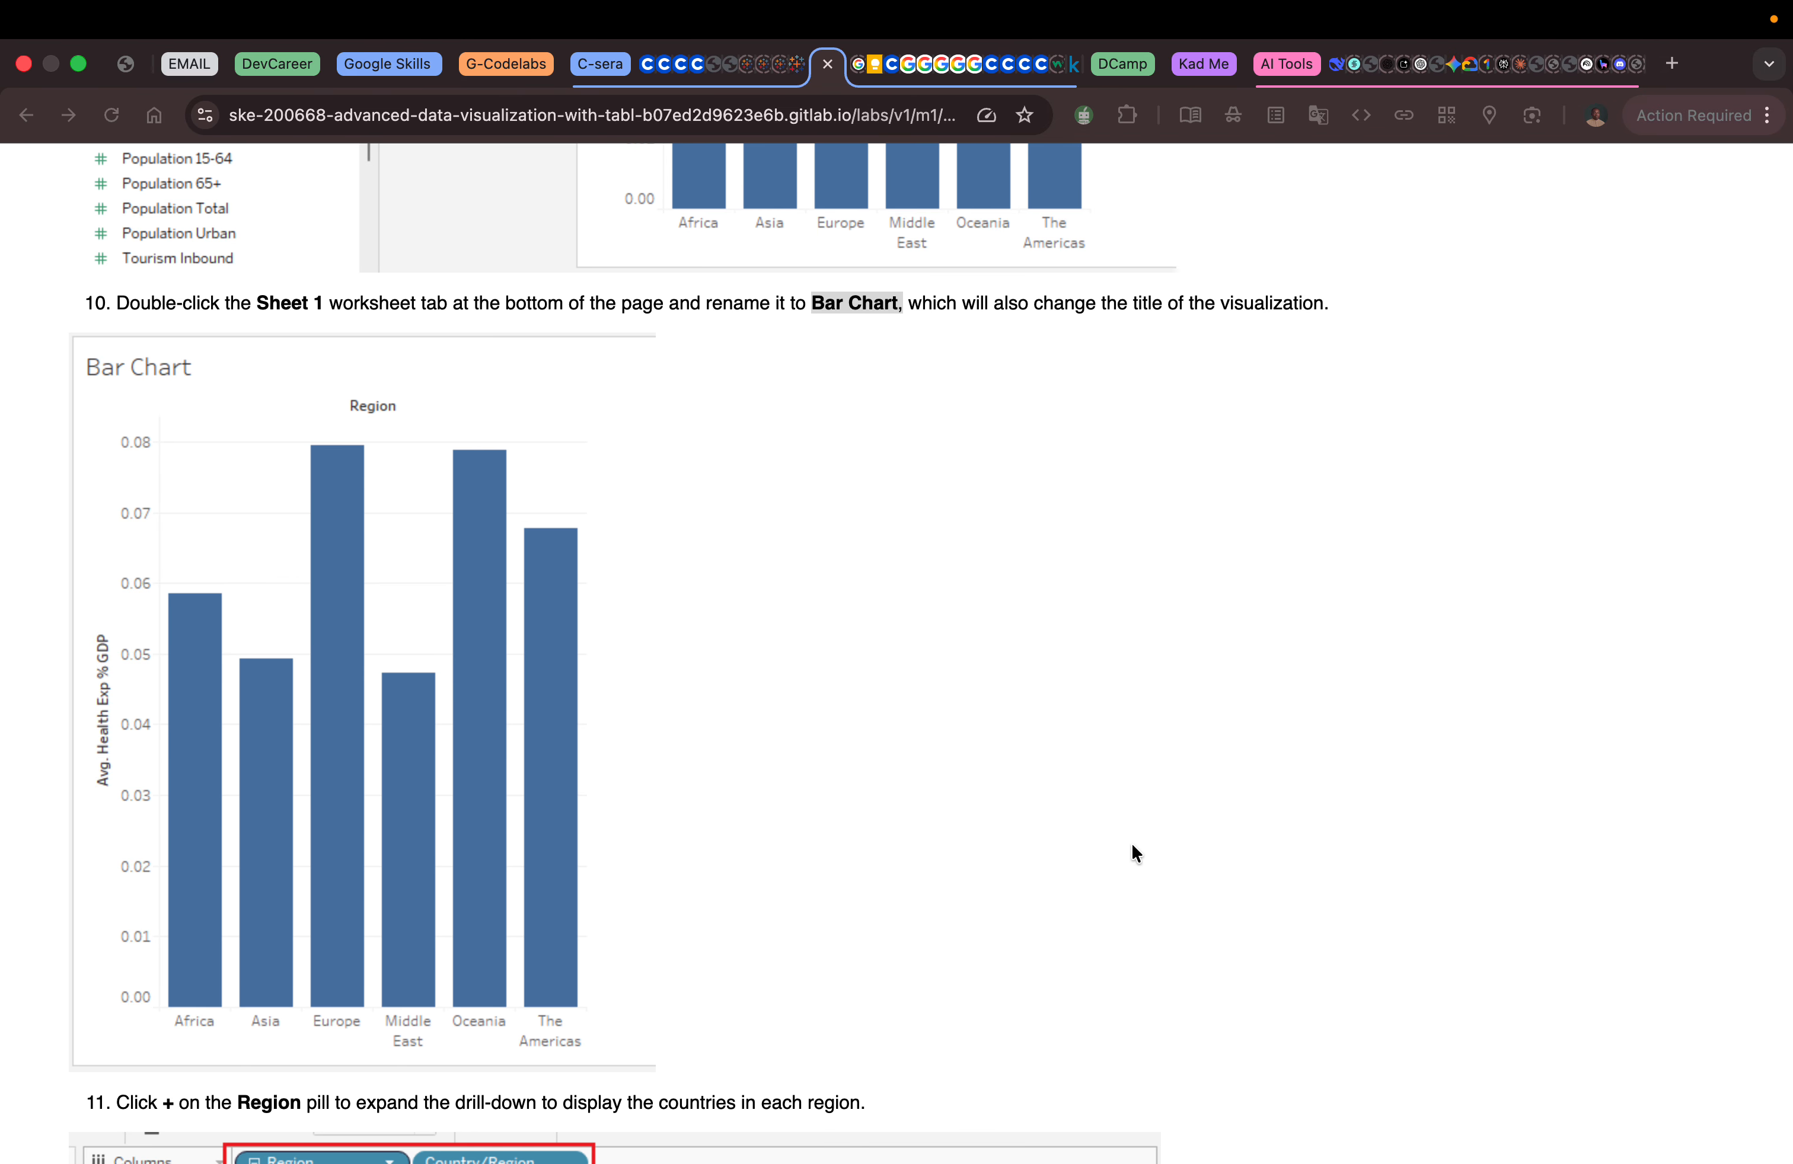
scroll(1131, 847, down, 5)
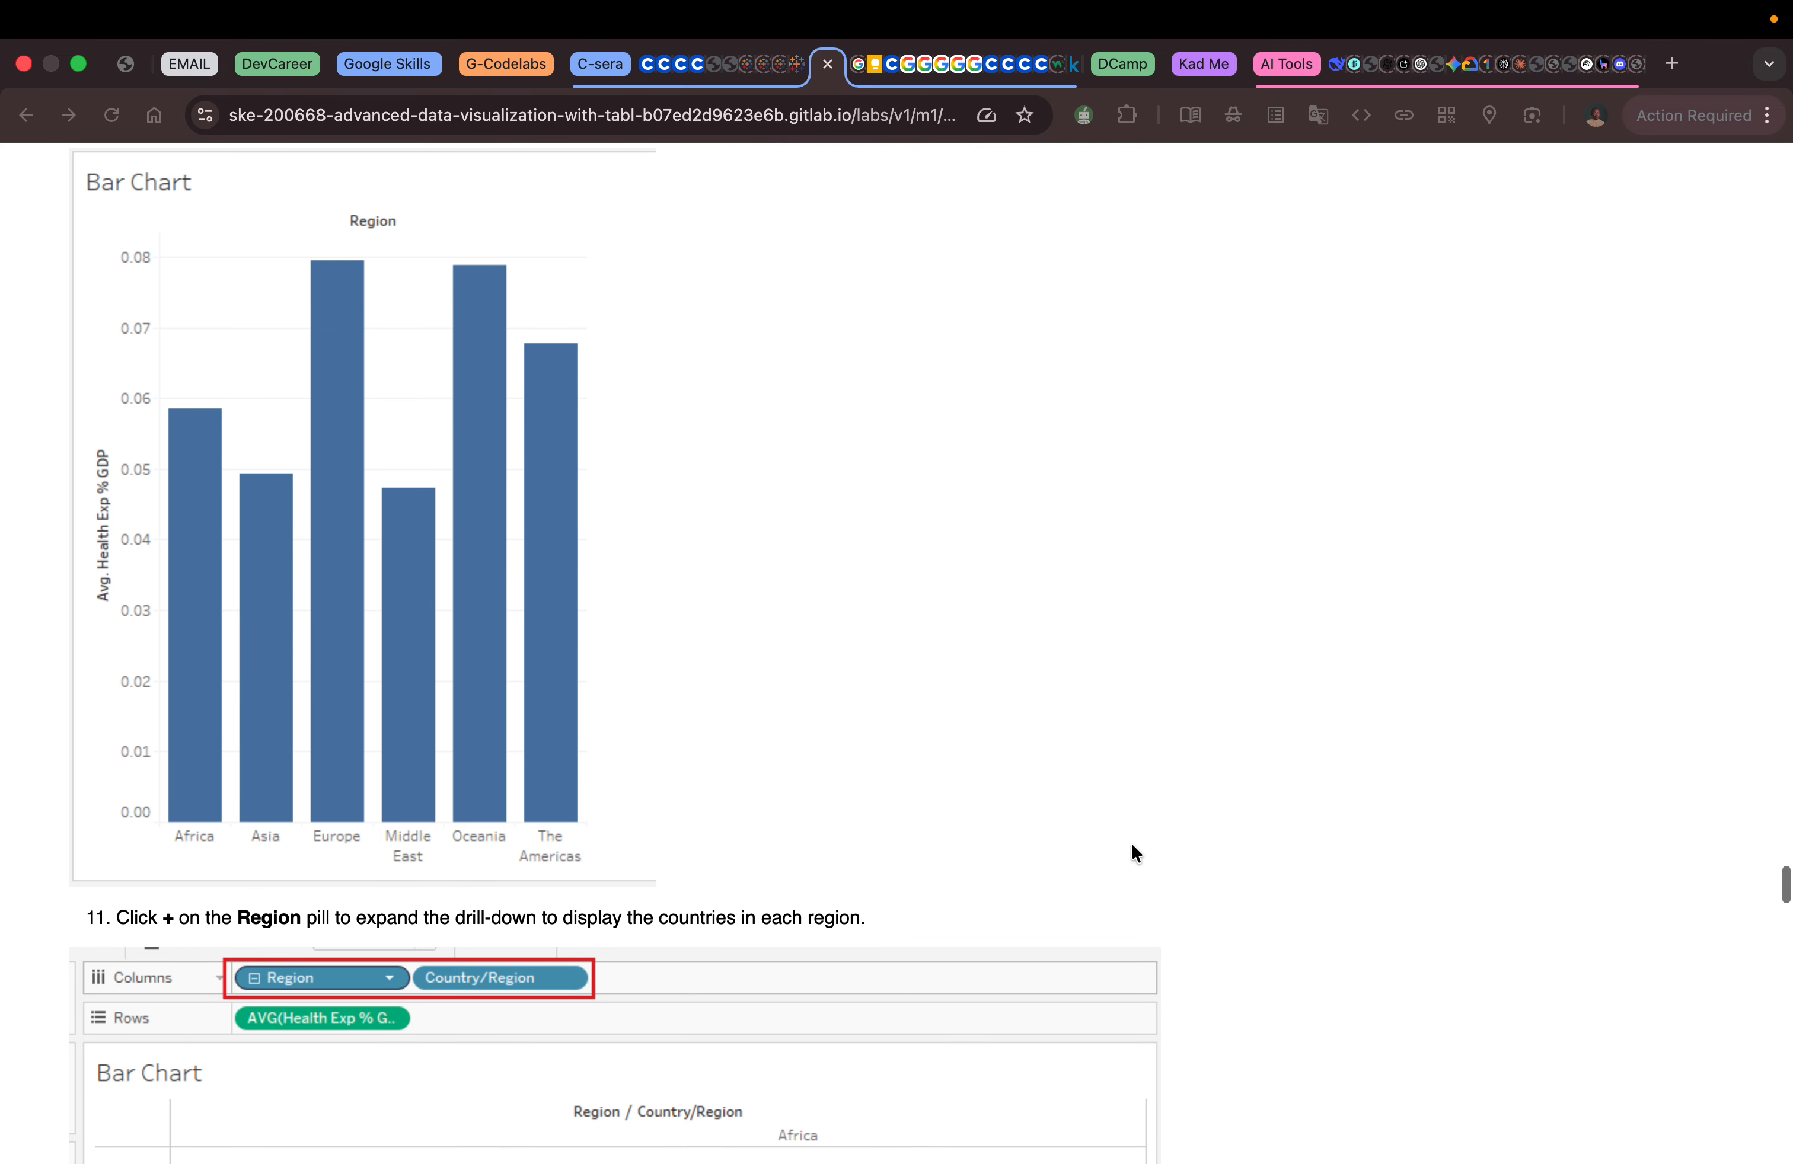
scroll(1131, 846, down, 3)
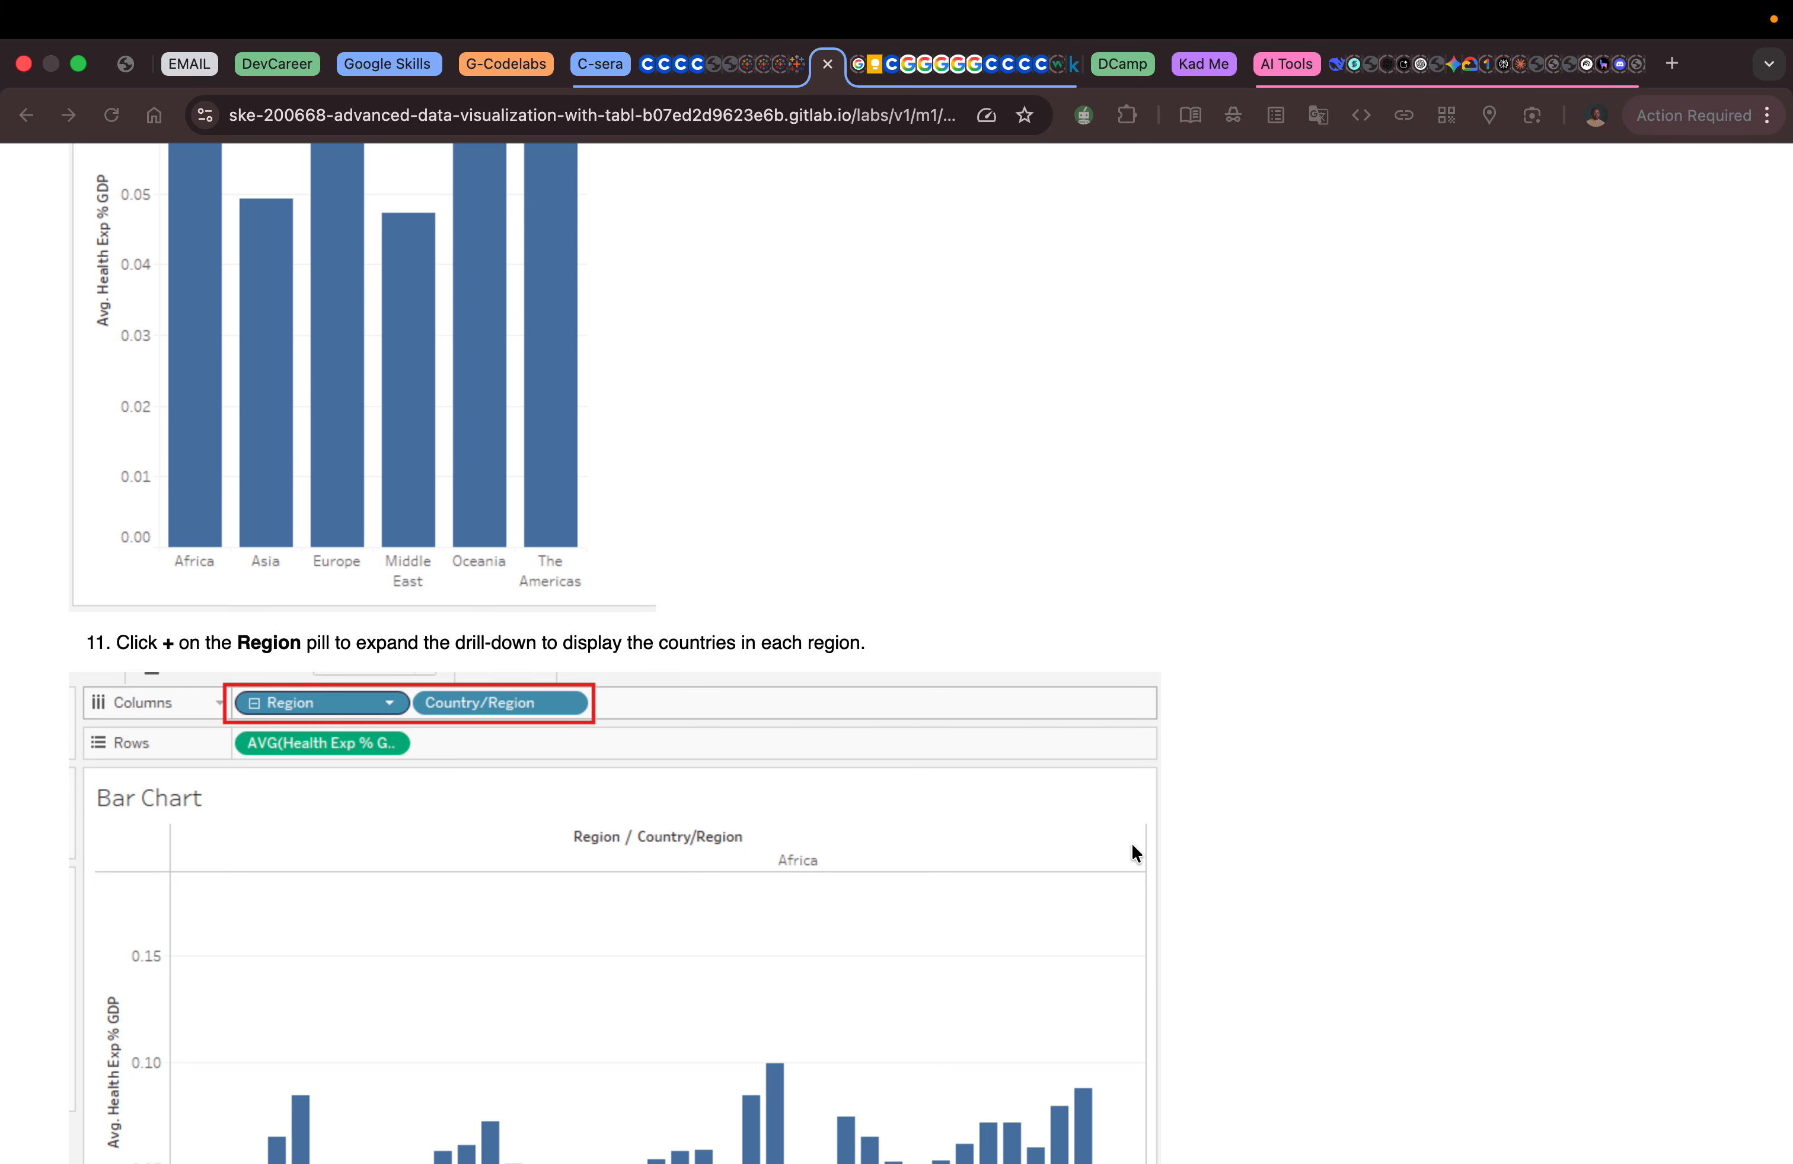
scroll(1021, 831, down, 3)
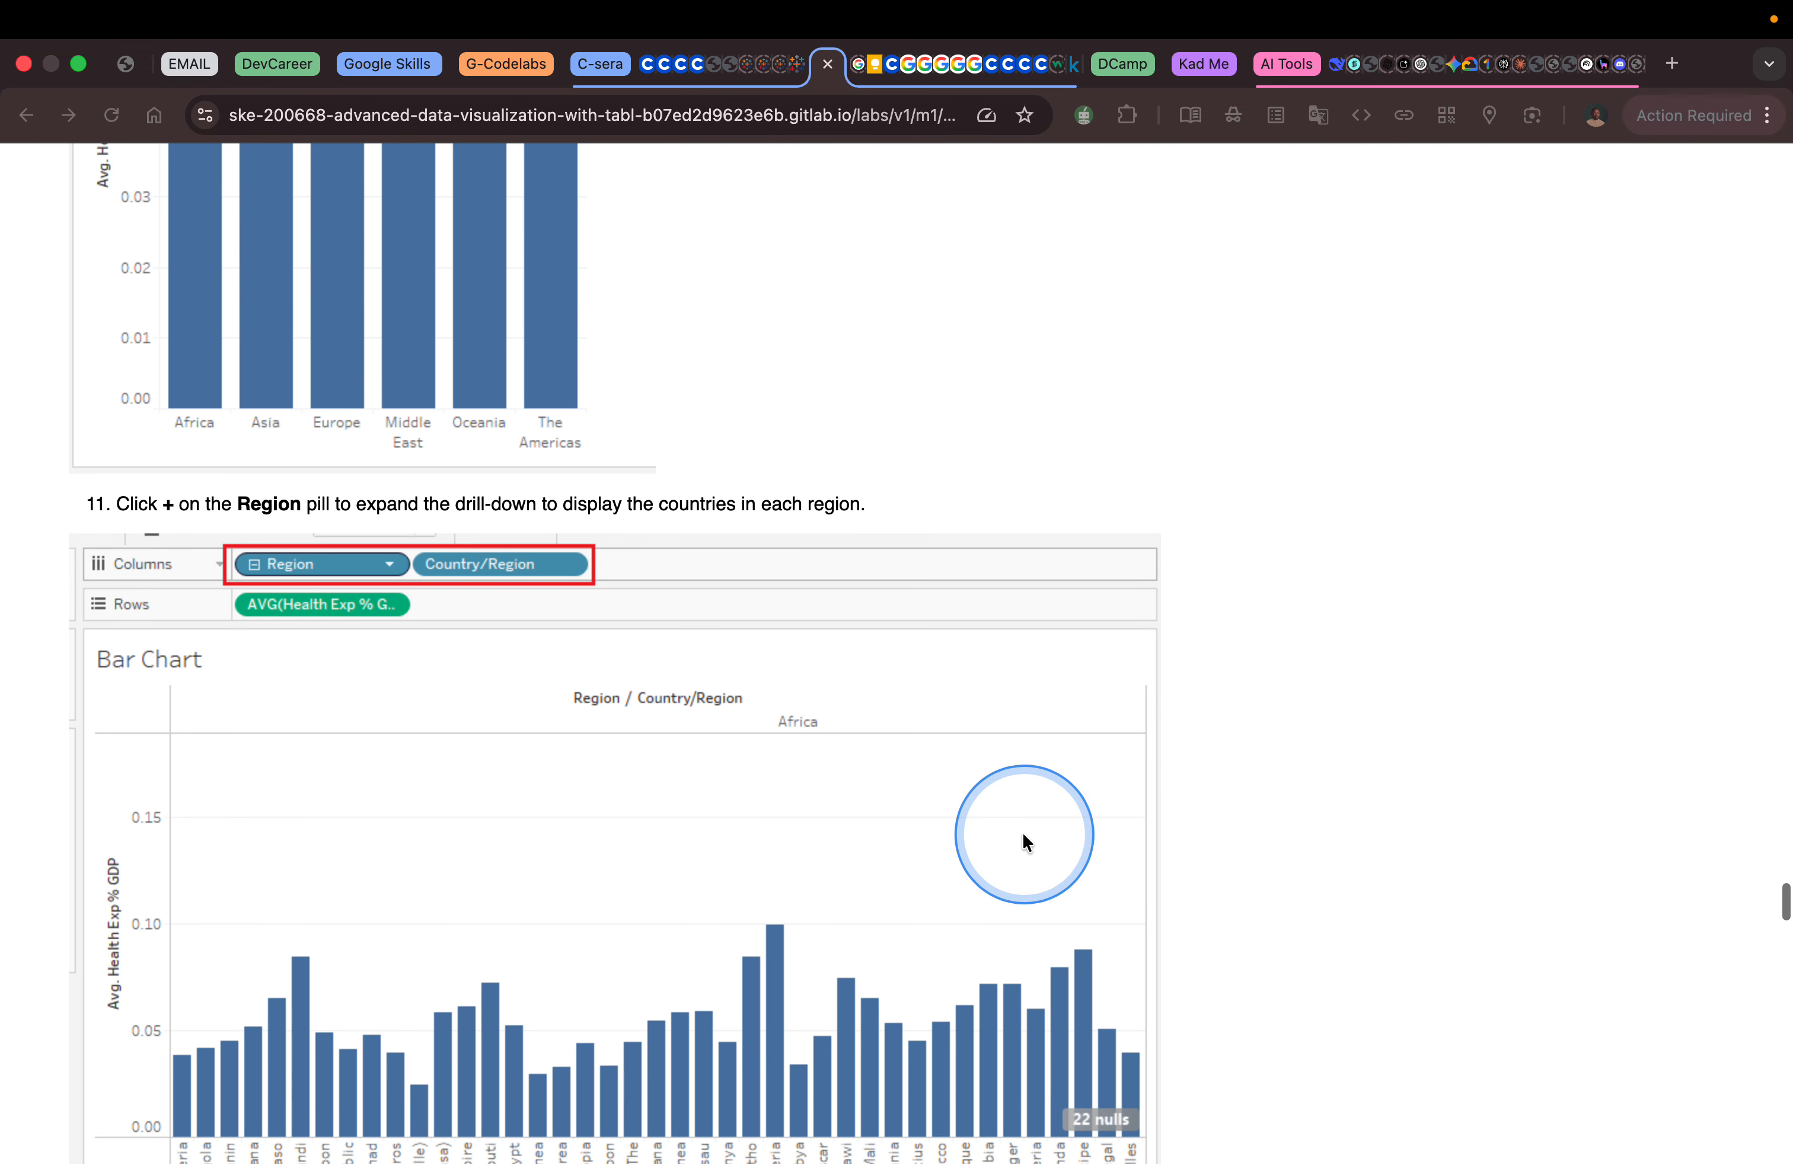
scroll(1021, 831, down, 5)
key(ctrl+Right)
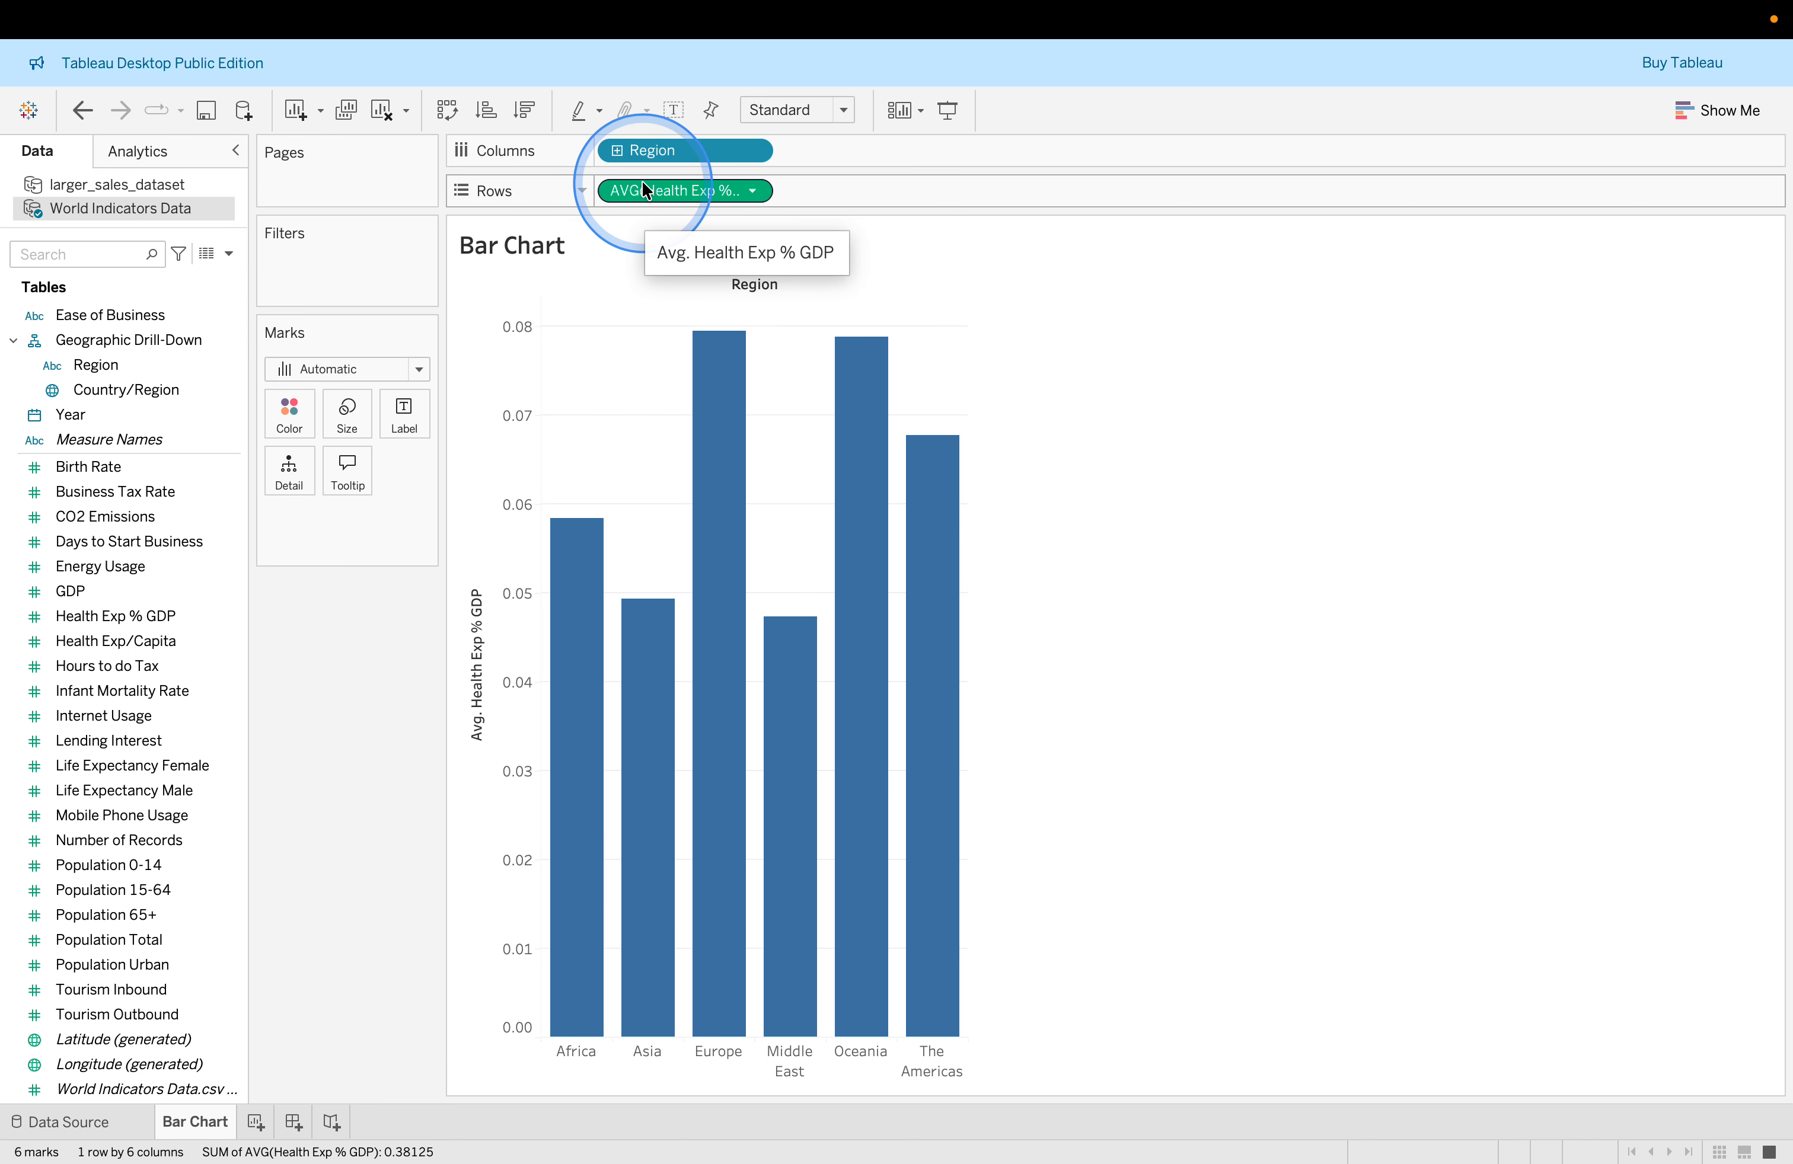
key(ctrl+Left)
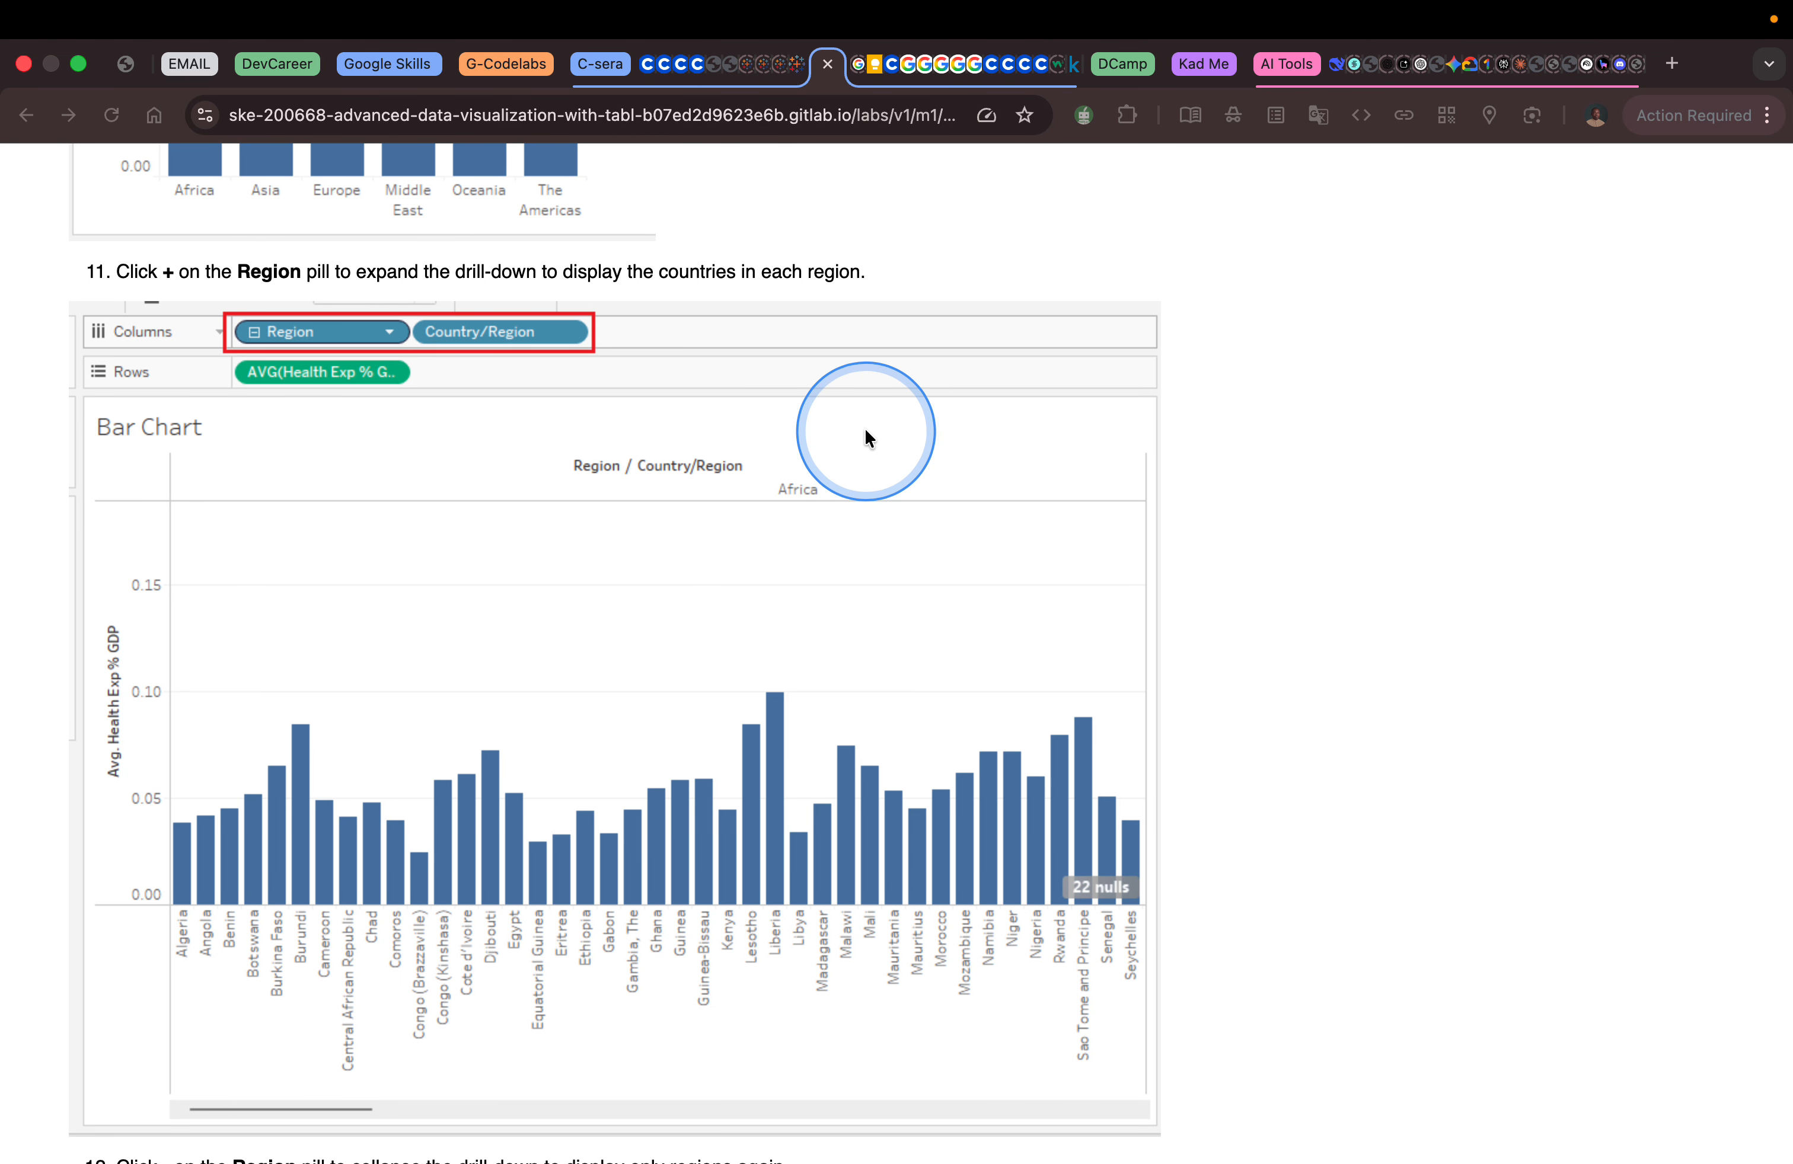
key(ctrl+Right)
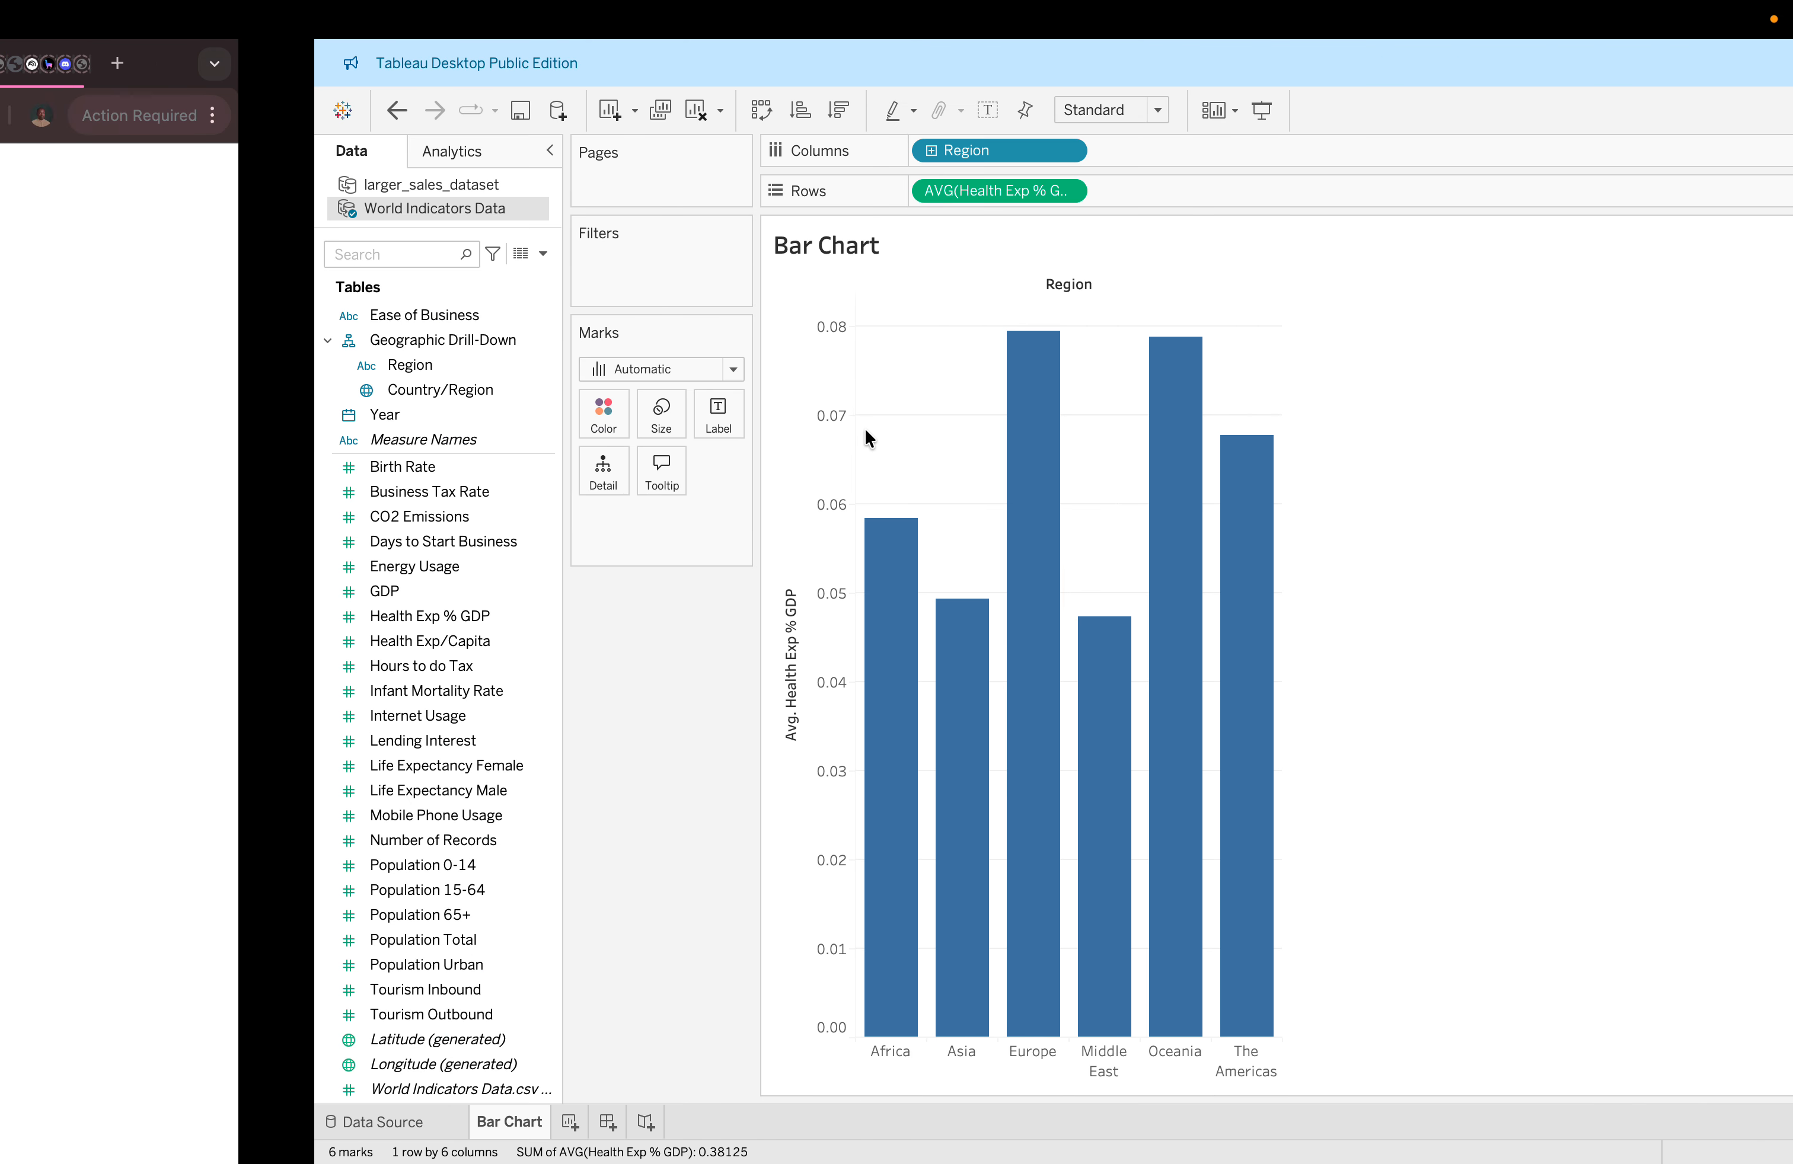
click(618, 154)
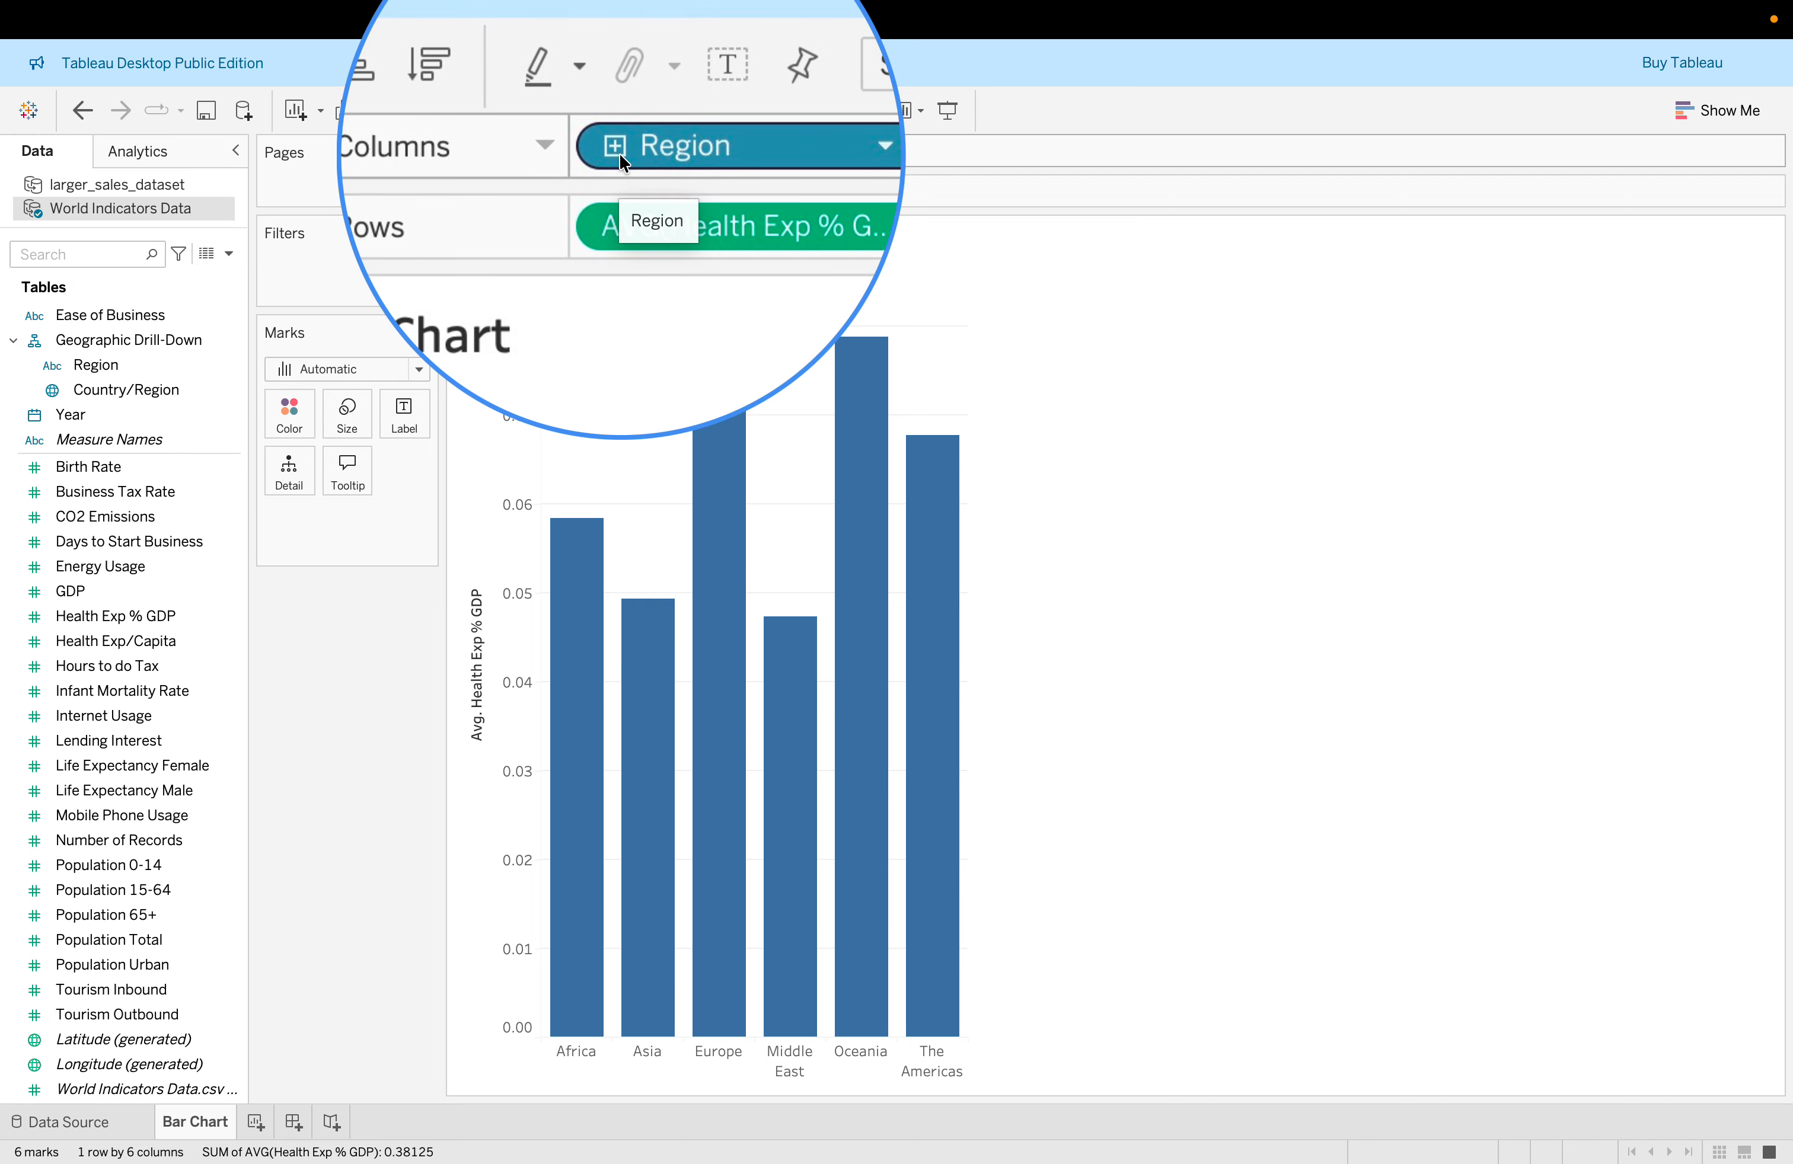
click(616, 151)
scroll(1074, 642, right, 10)
scroll(1076, 645, left, 5)
Read the map-building instructions in the browser lab guide, then return to Tableau and create a new worksheet.
key(ctrl+Left)
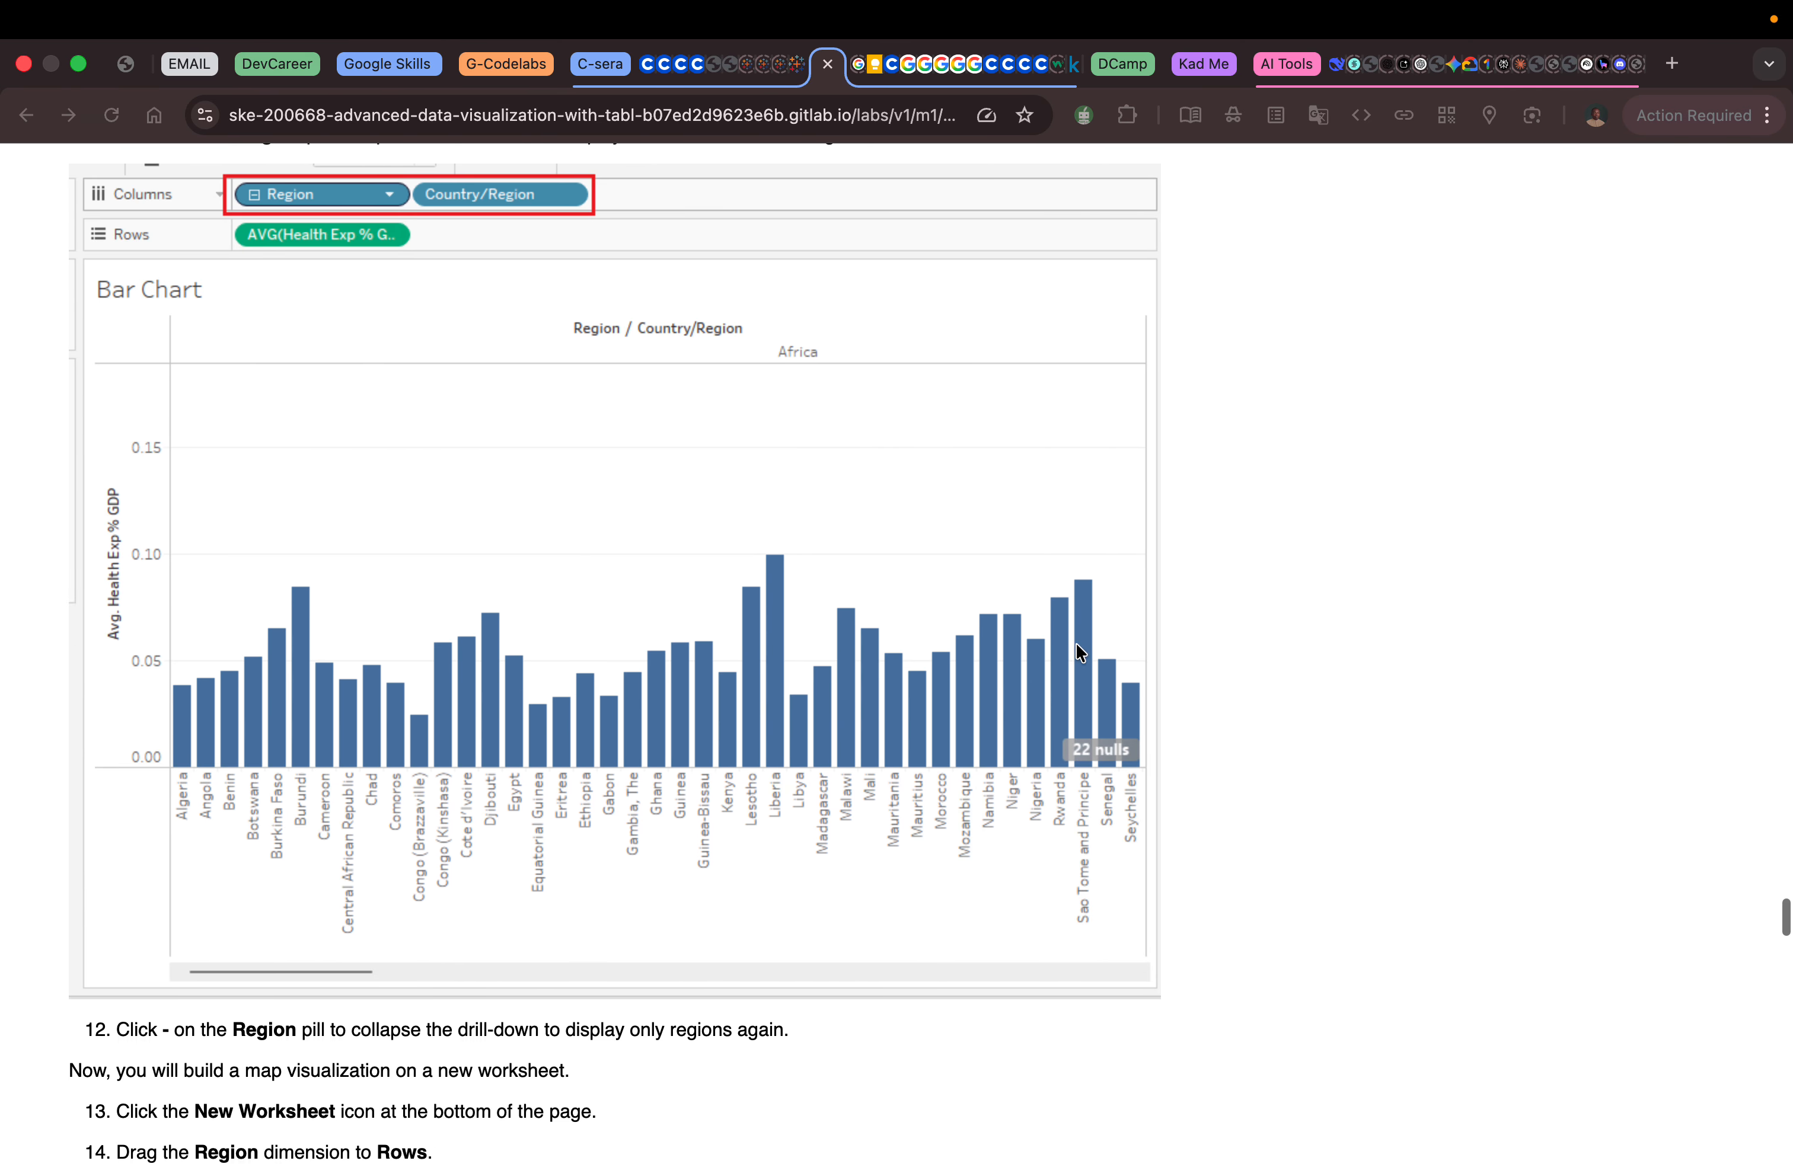
scroll(1077, 646, down, 10)
scroll(1076, 645, up, 1)
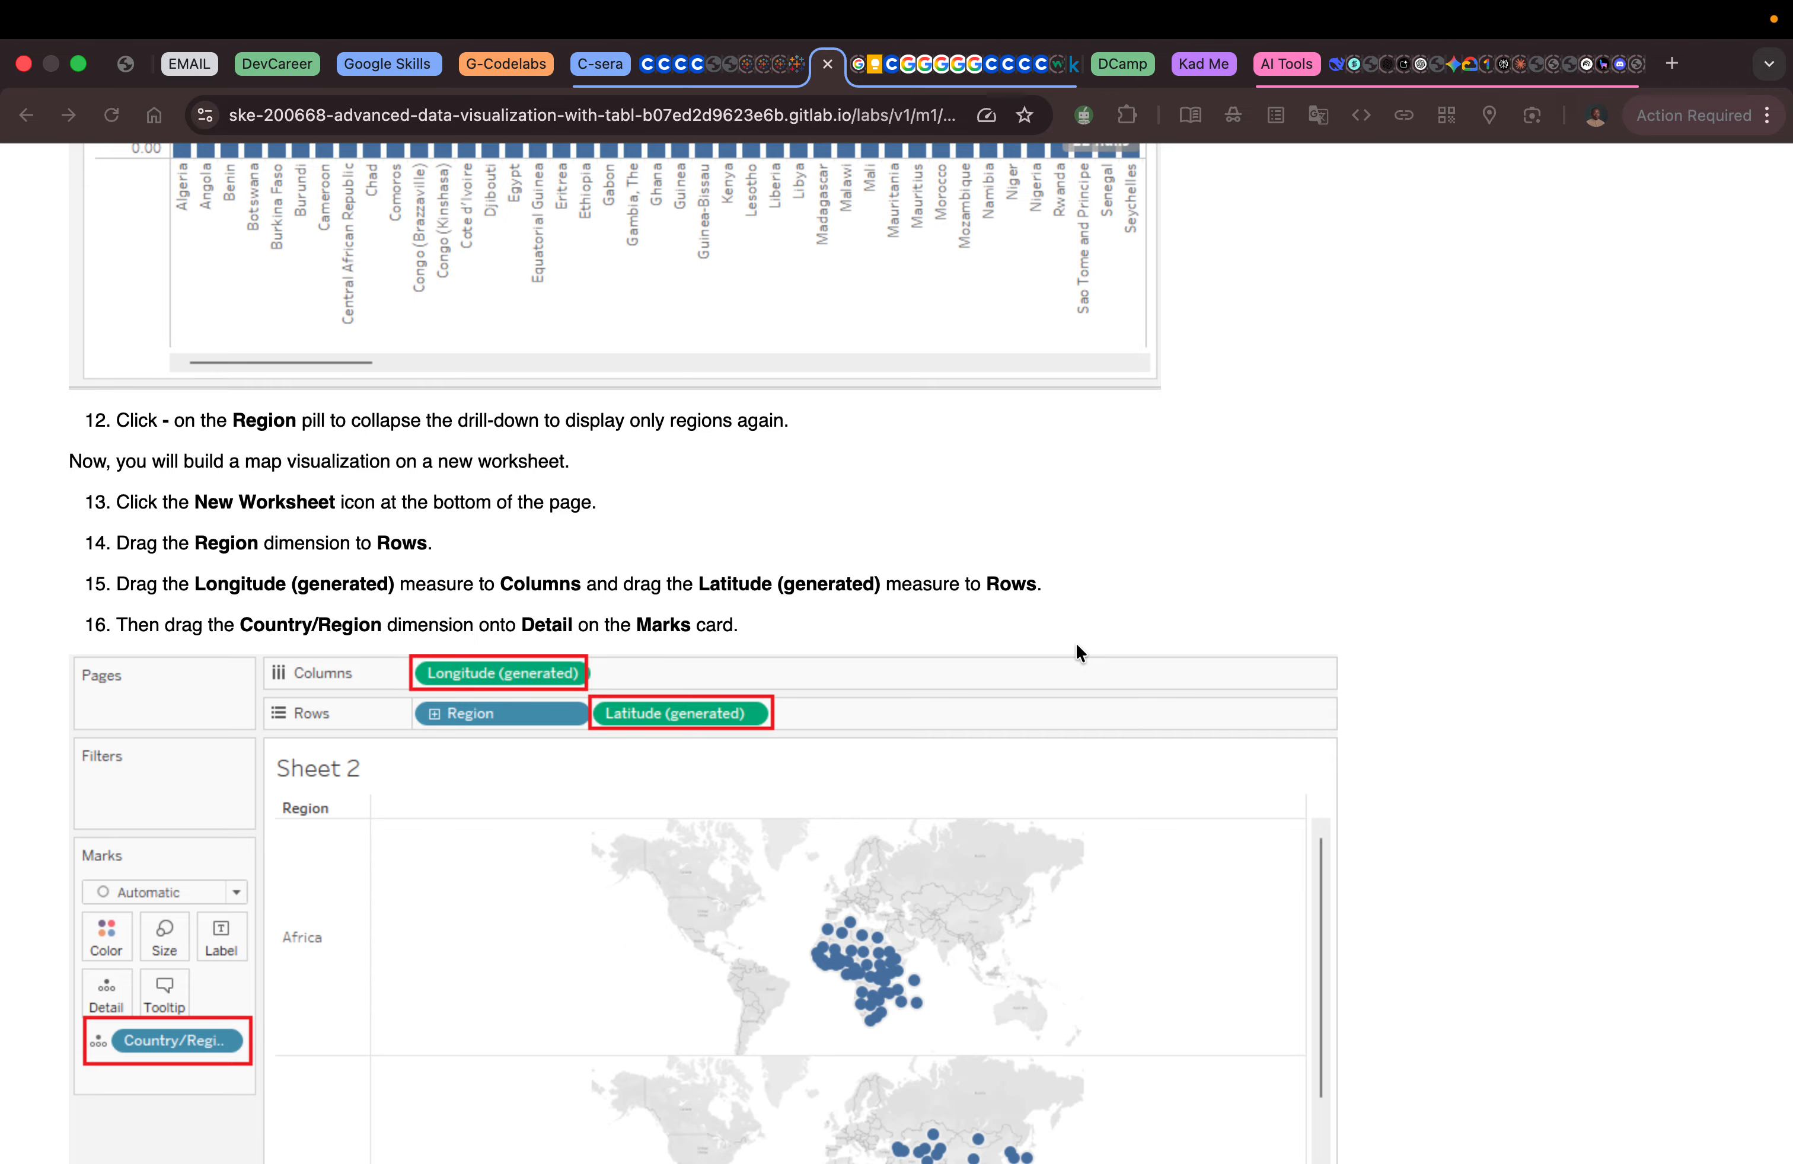
scroll(1076, 645, down, 10)
scroll(1076, 645, up, 12)
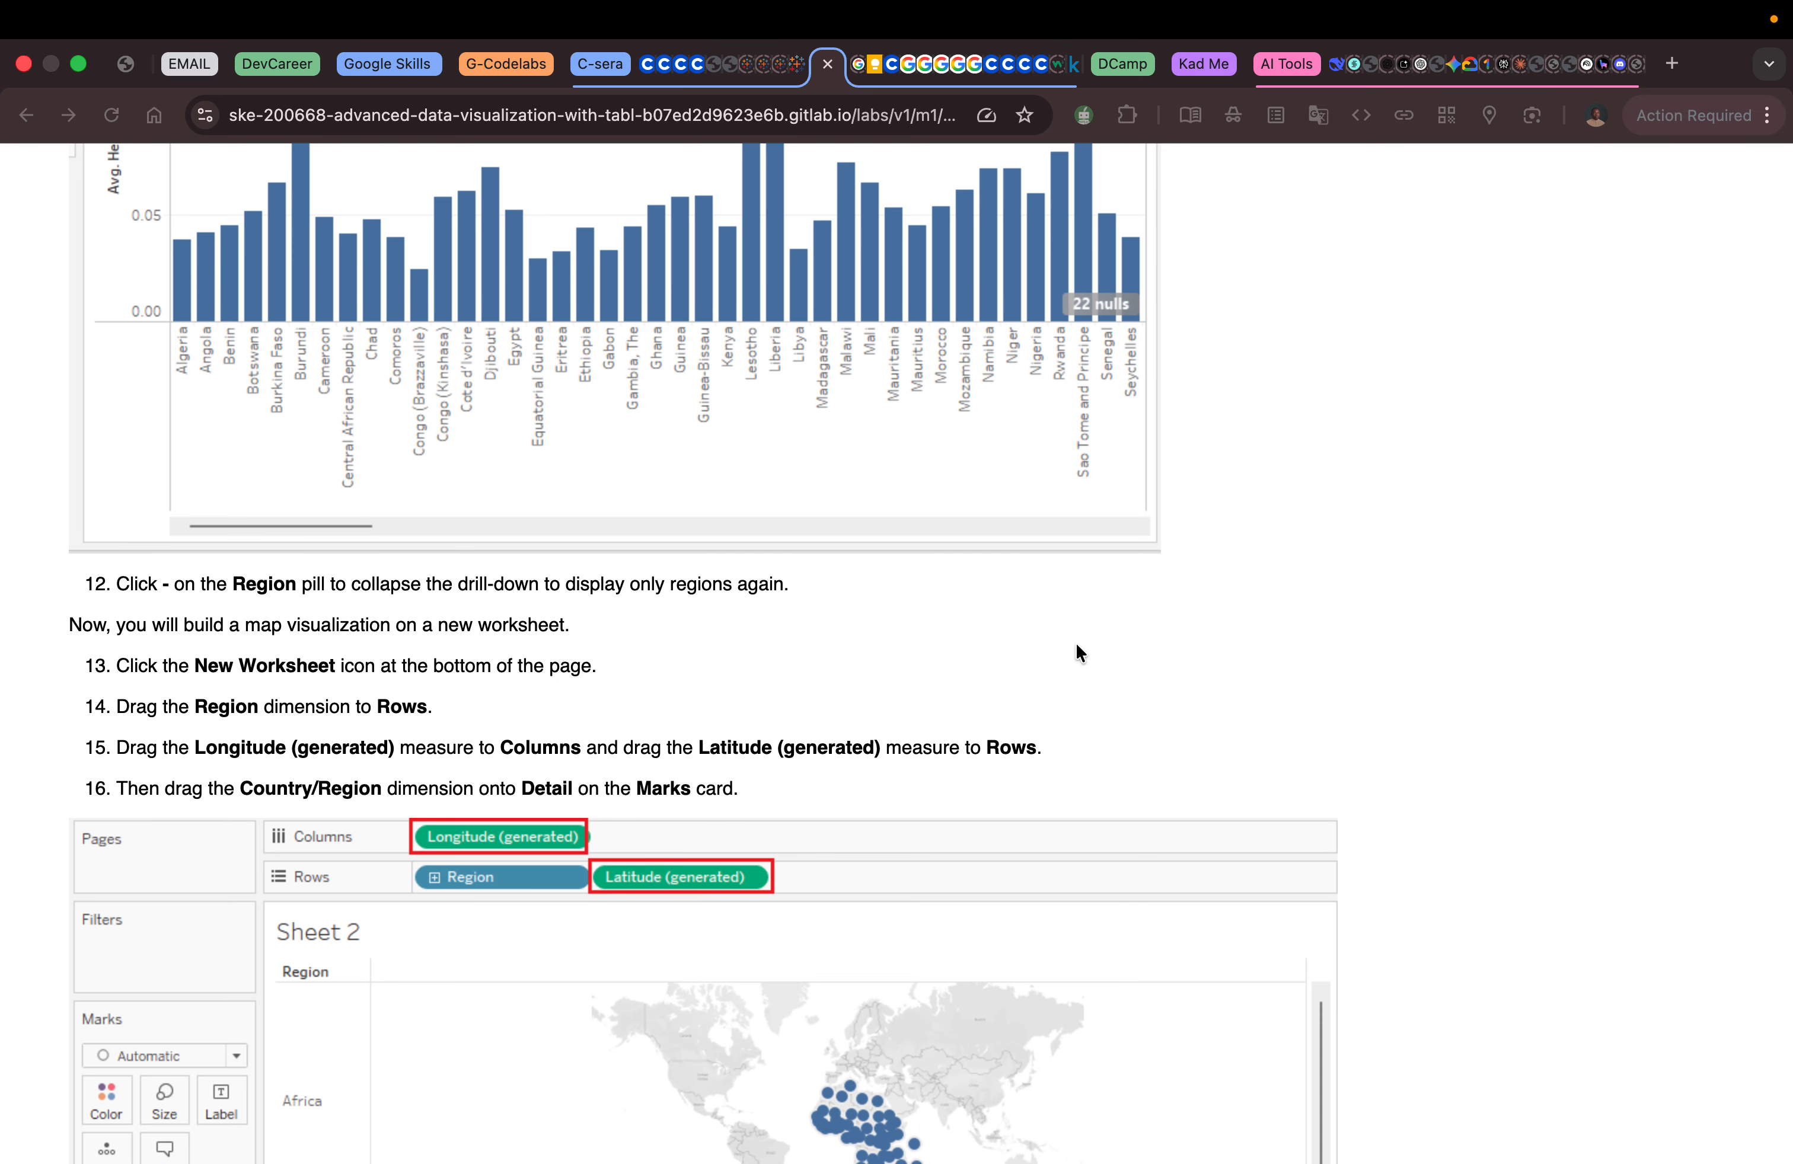
key(ctrl+Right)
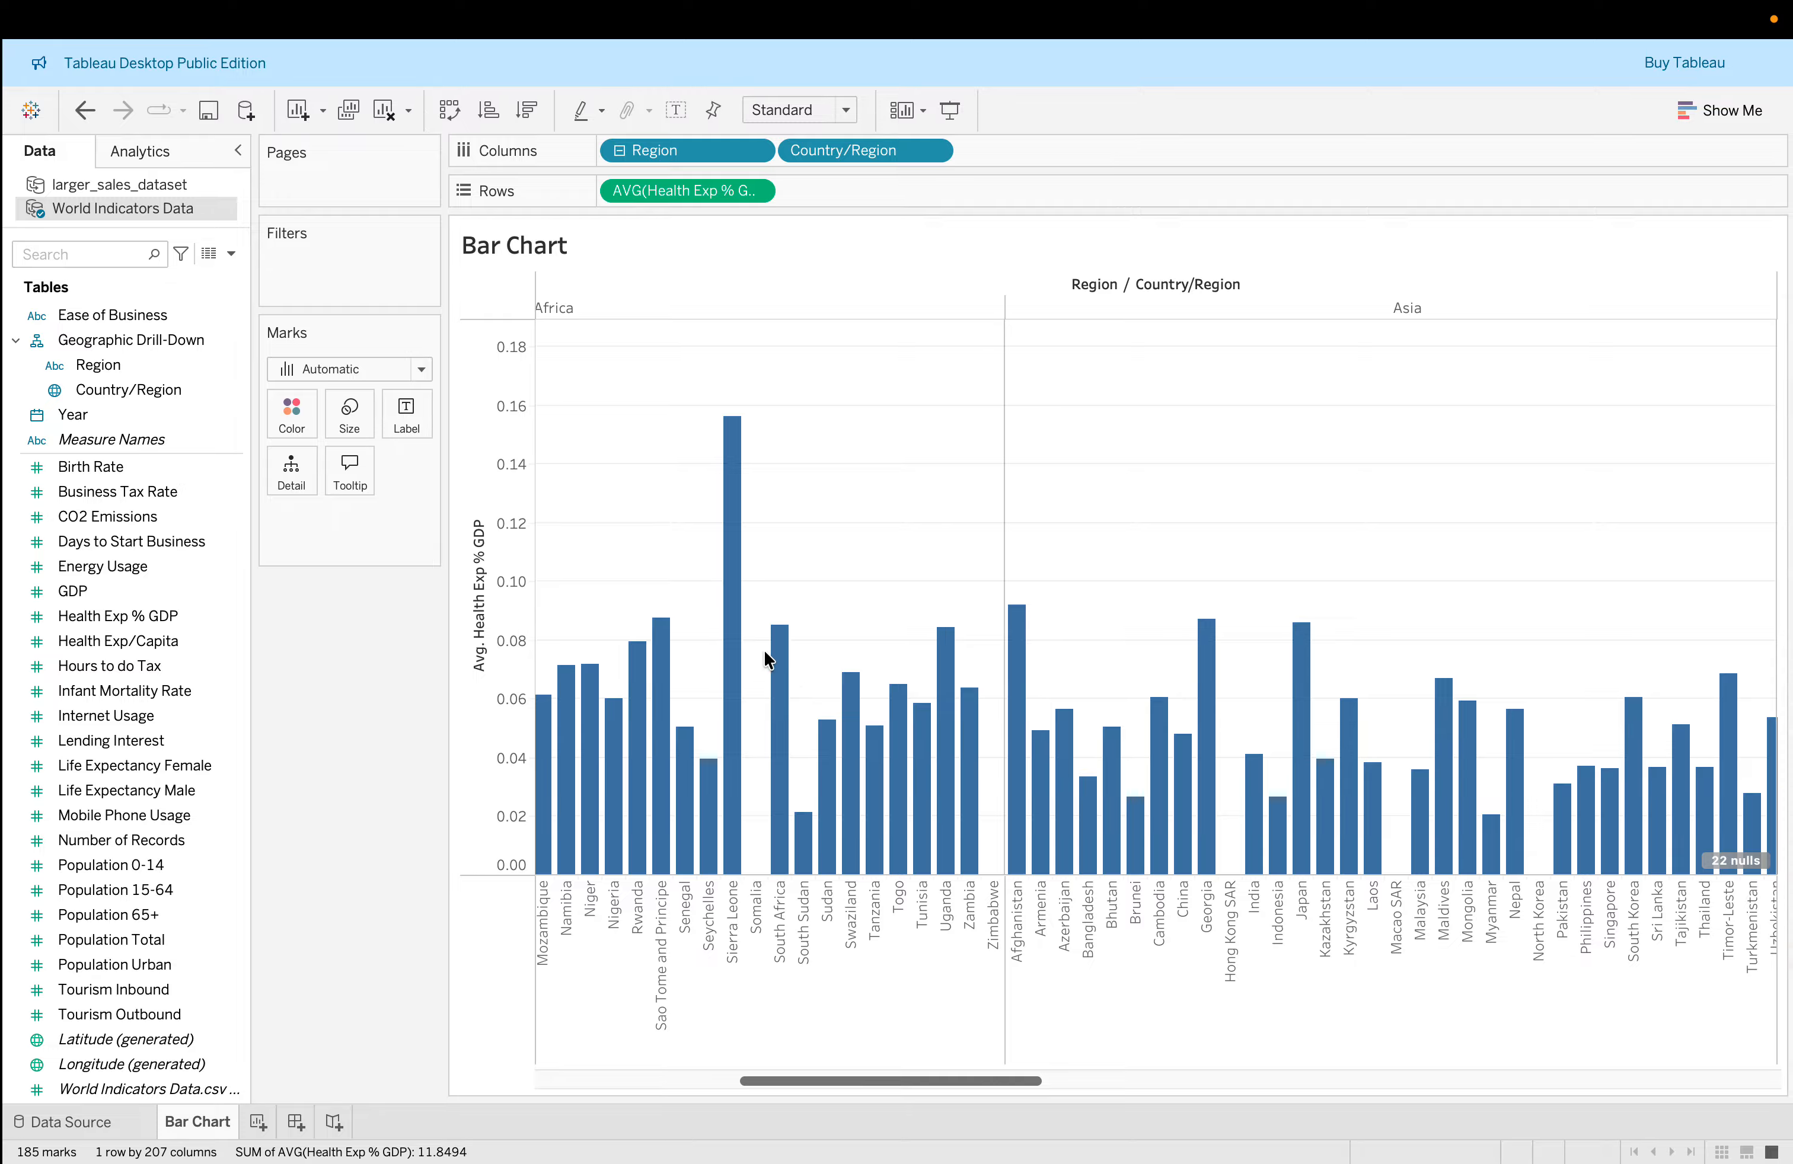
click(522, 733)
click(255, 1122)
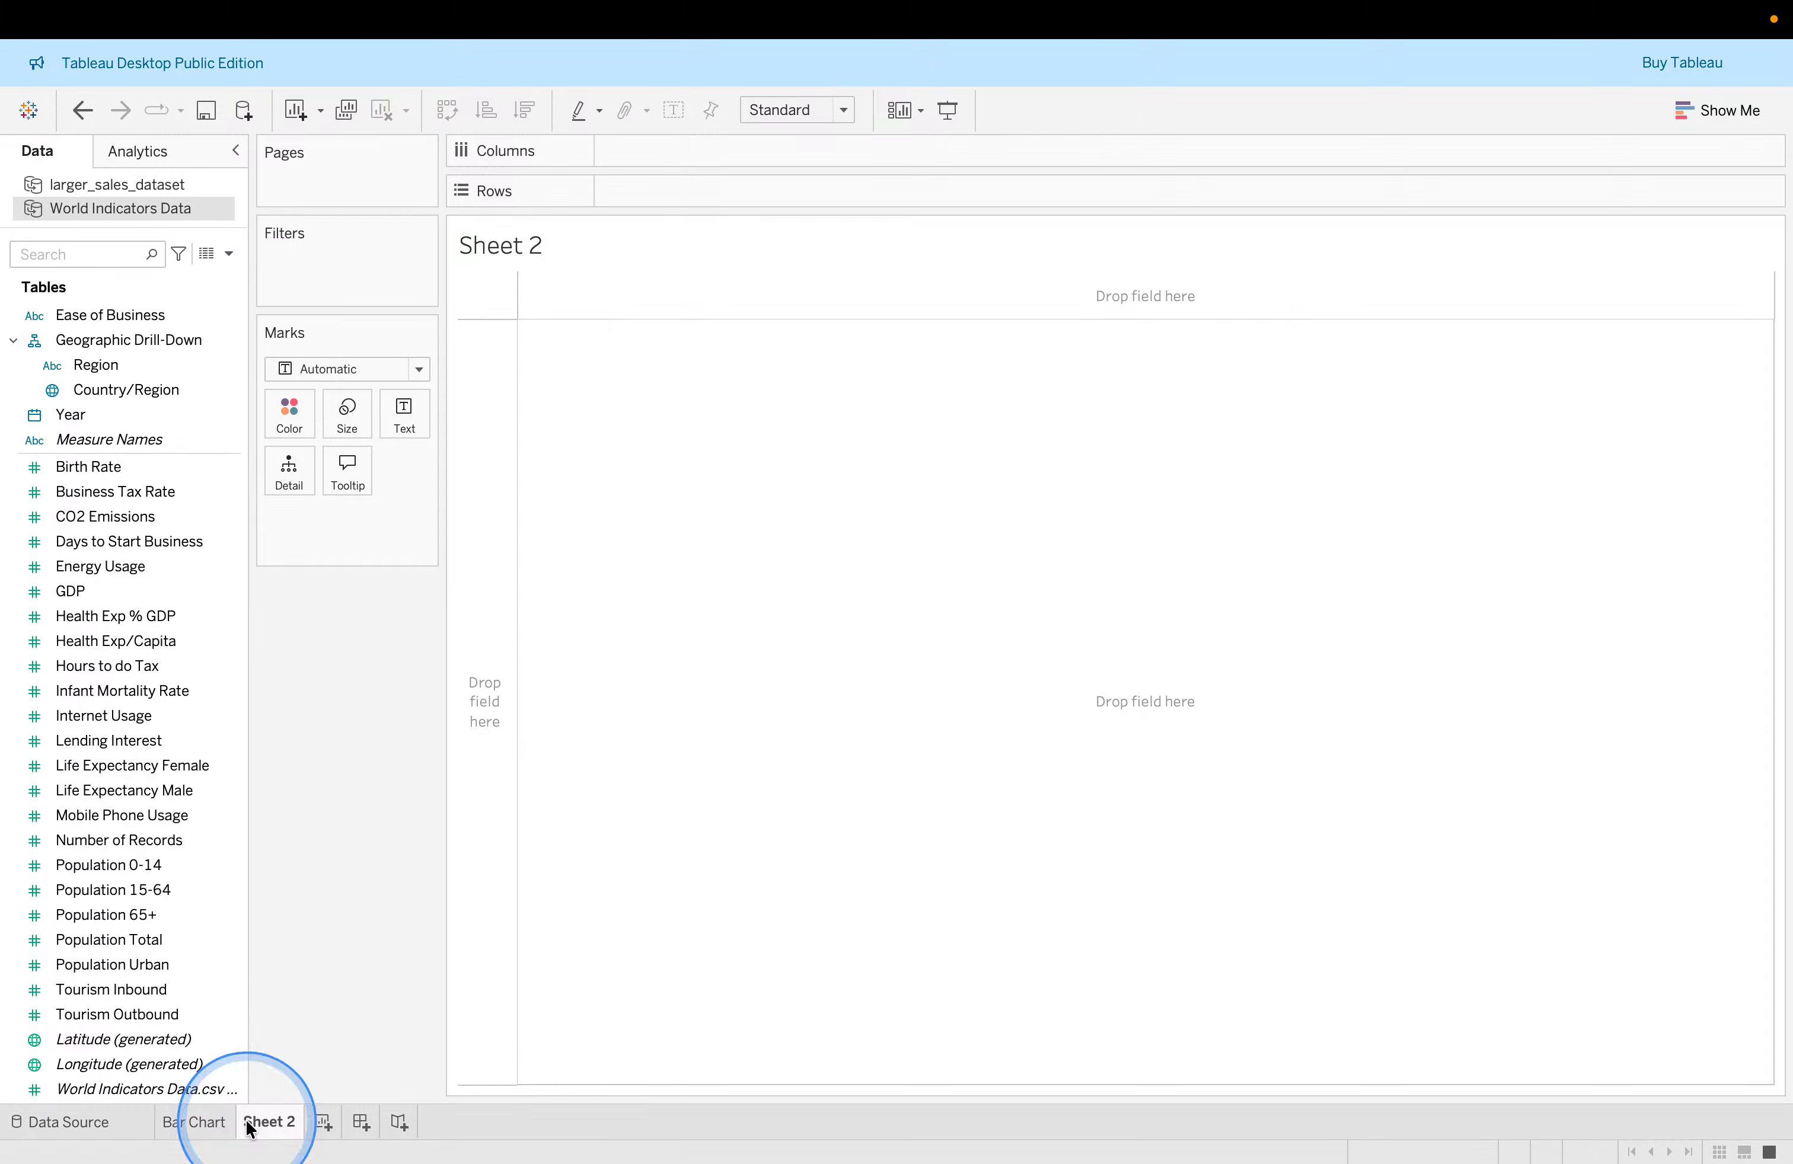
Place the Region dimension on Rows in Sheet 2.
click(166, 762)
click(160, 516)
click(171, 591)
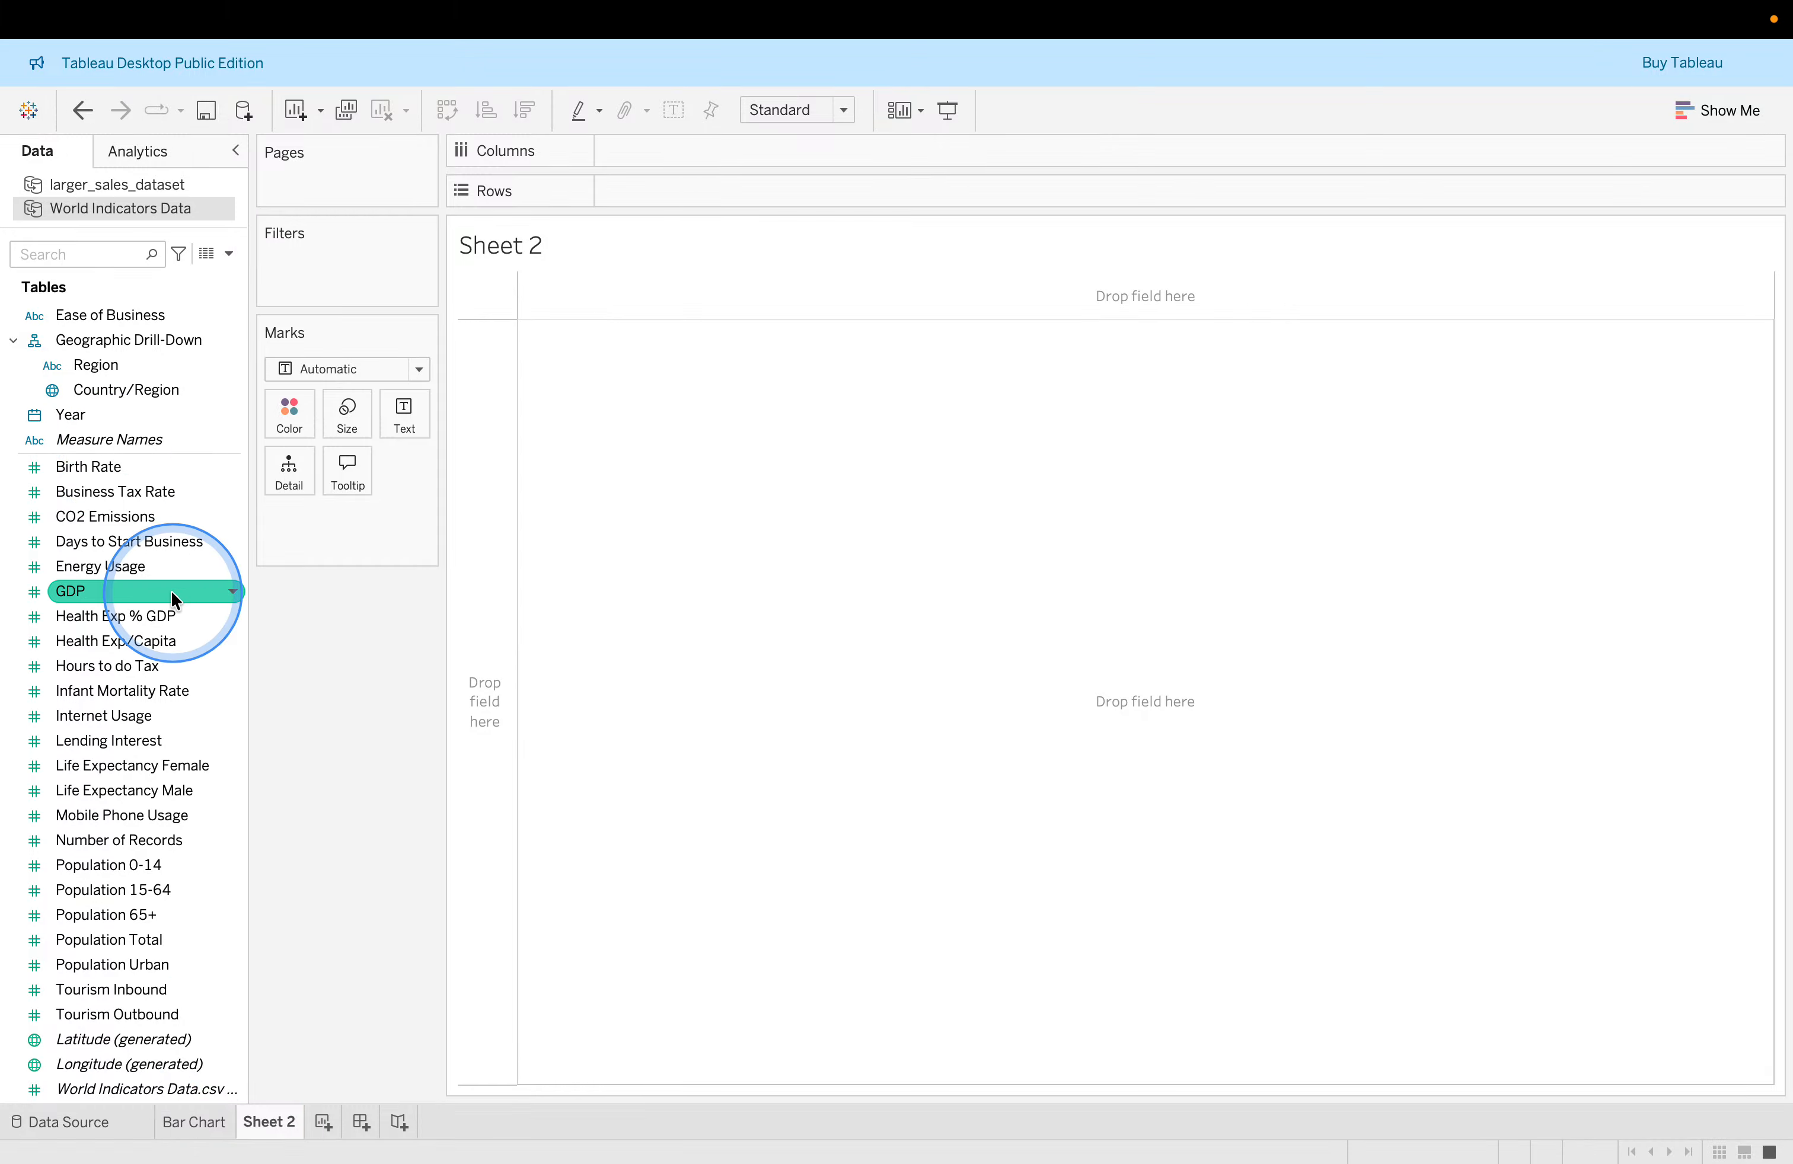
click(189, 667)
click(198, 742)
click(231, 842)
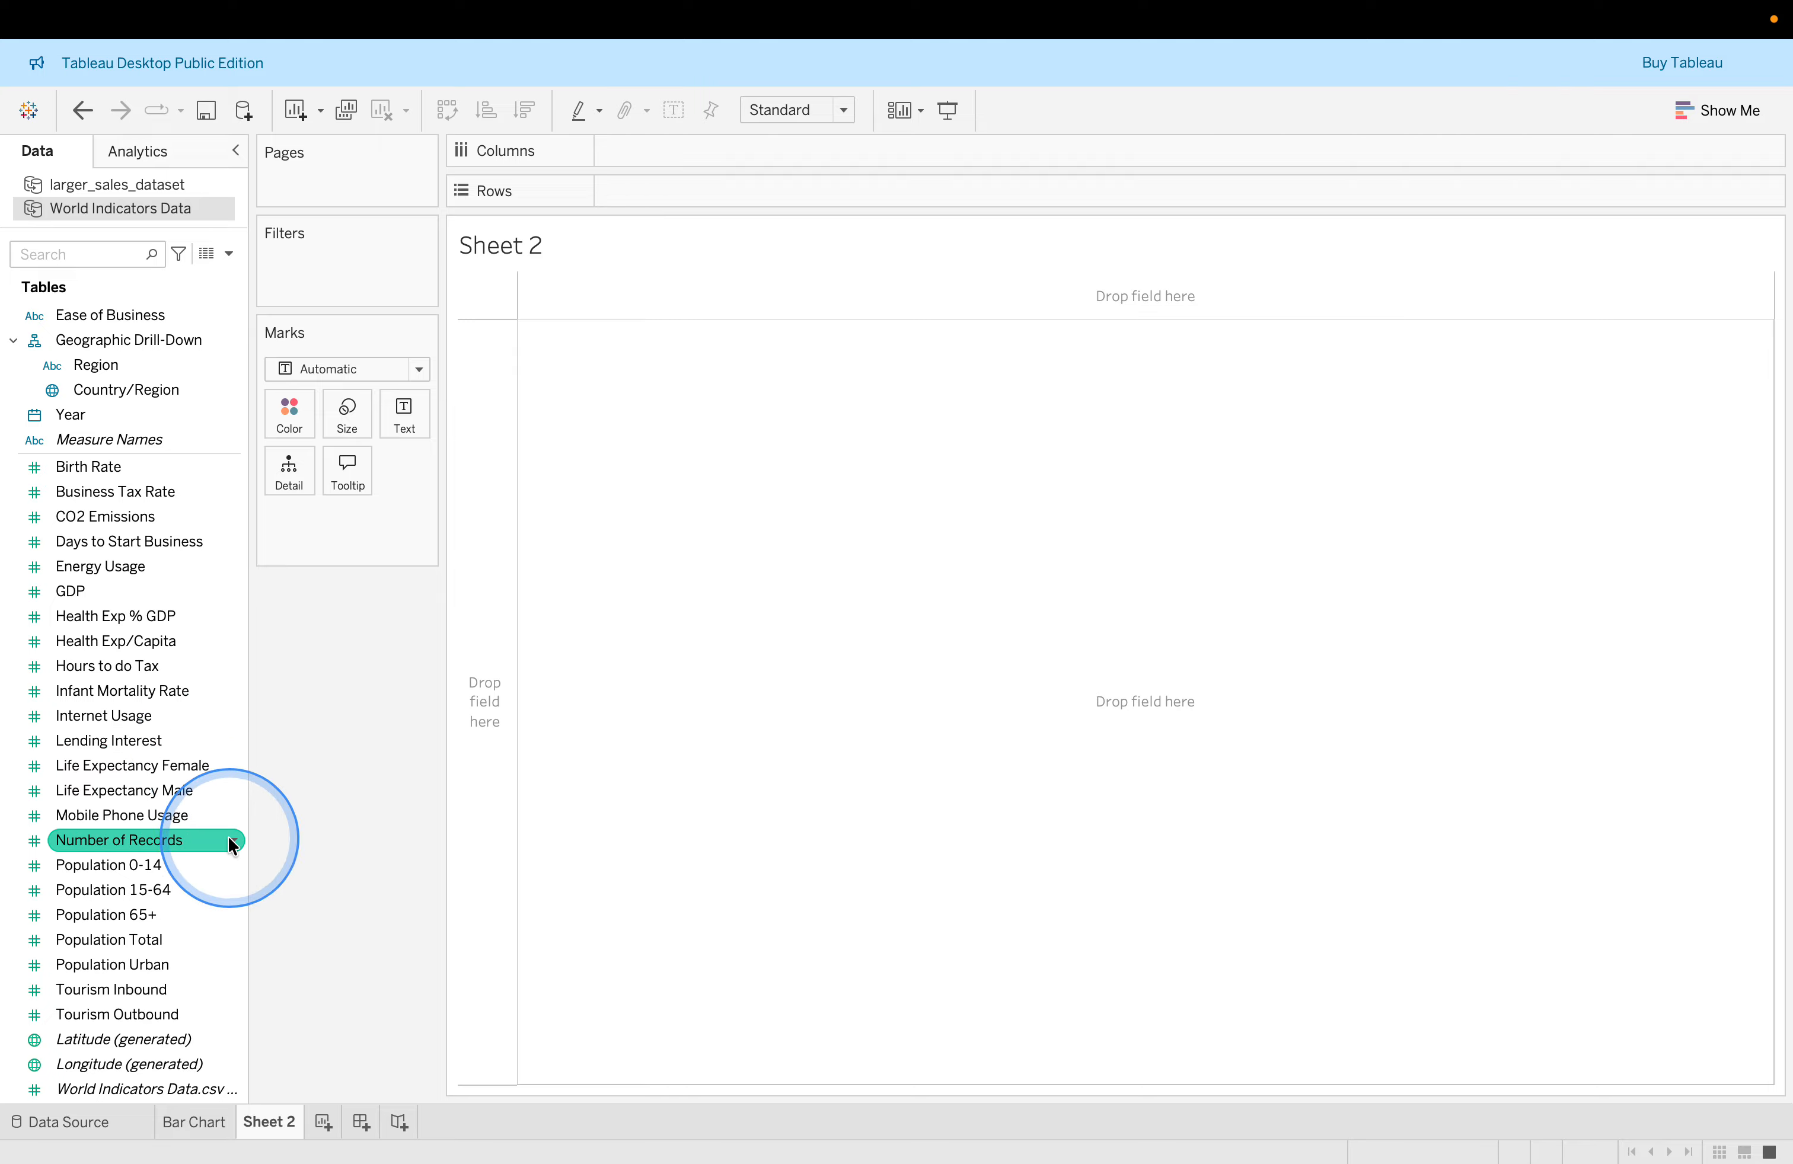
scroll(230, 842, down, 1)
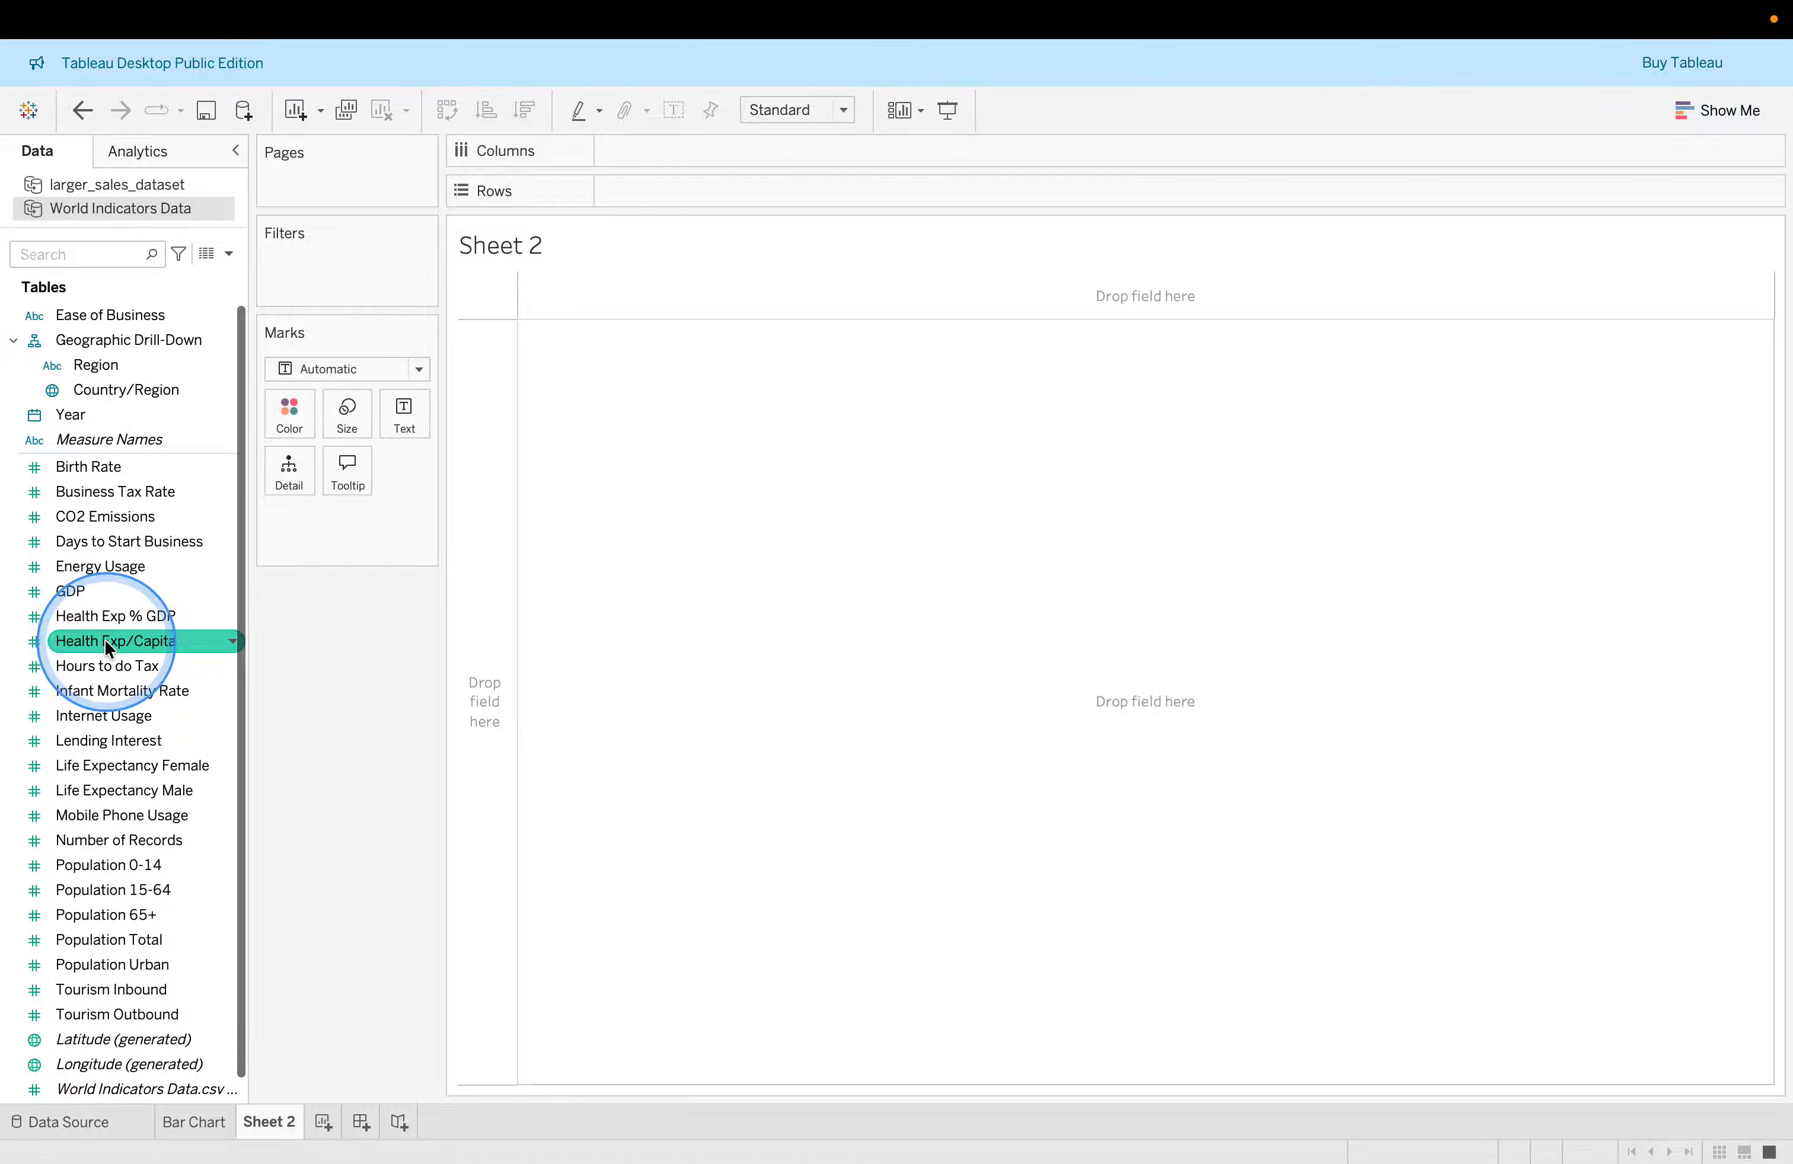
scroll(120, 632, up, 1)
click(99, 370)
drag(99, 382, 658, 193)
Check the map field placement in the browser lab guide, then in Tableau place the Longitude (generated) measure on Columns in Sheet 2.
key(super+Tab)
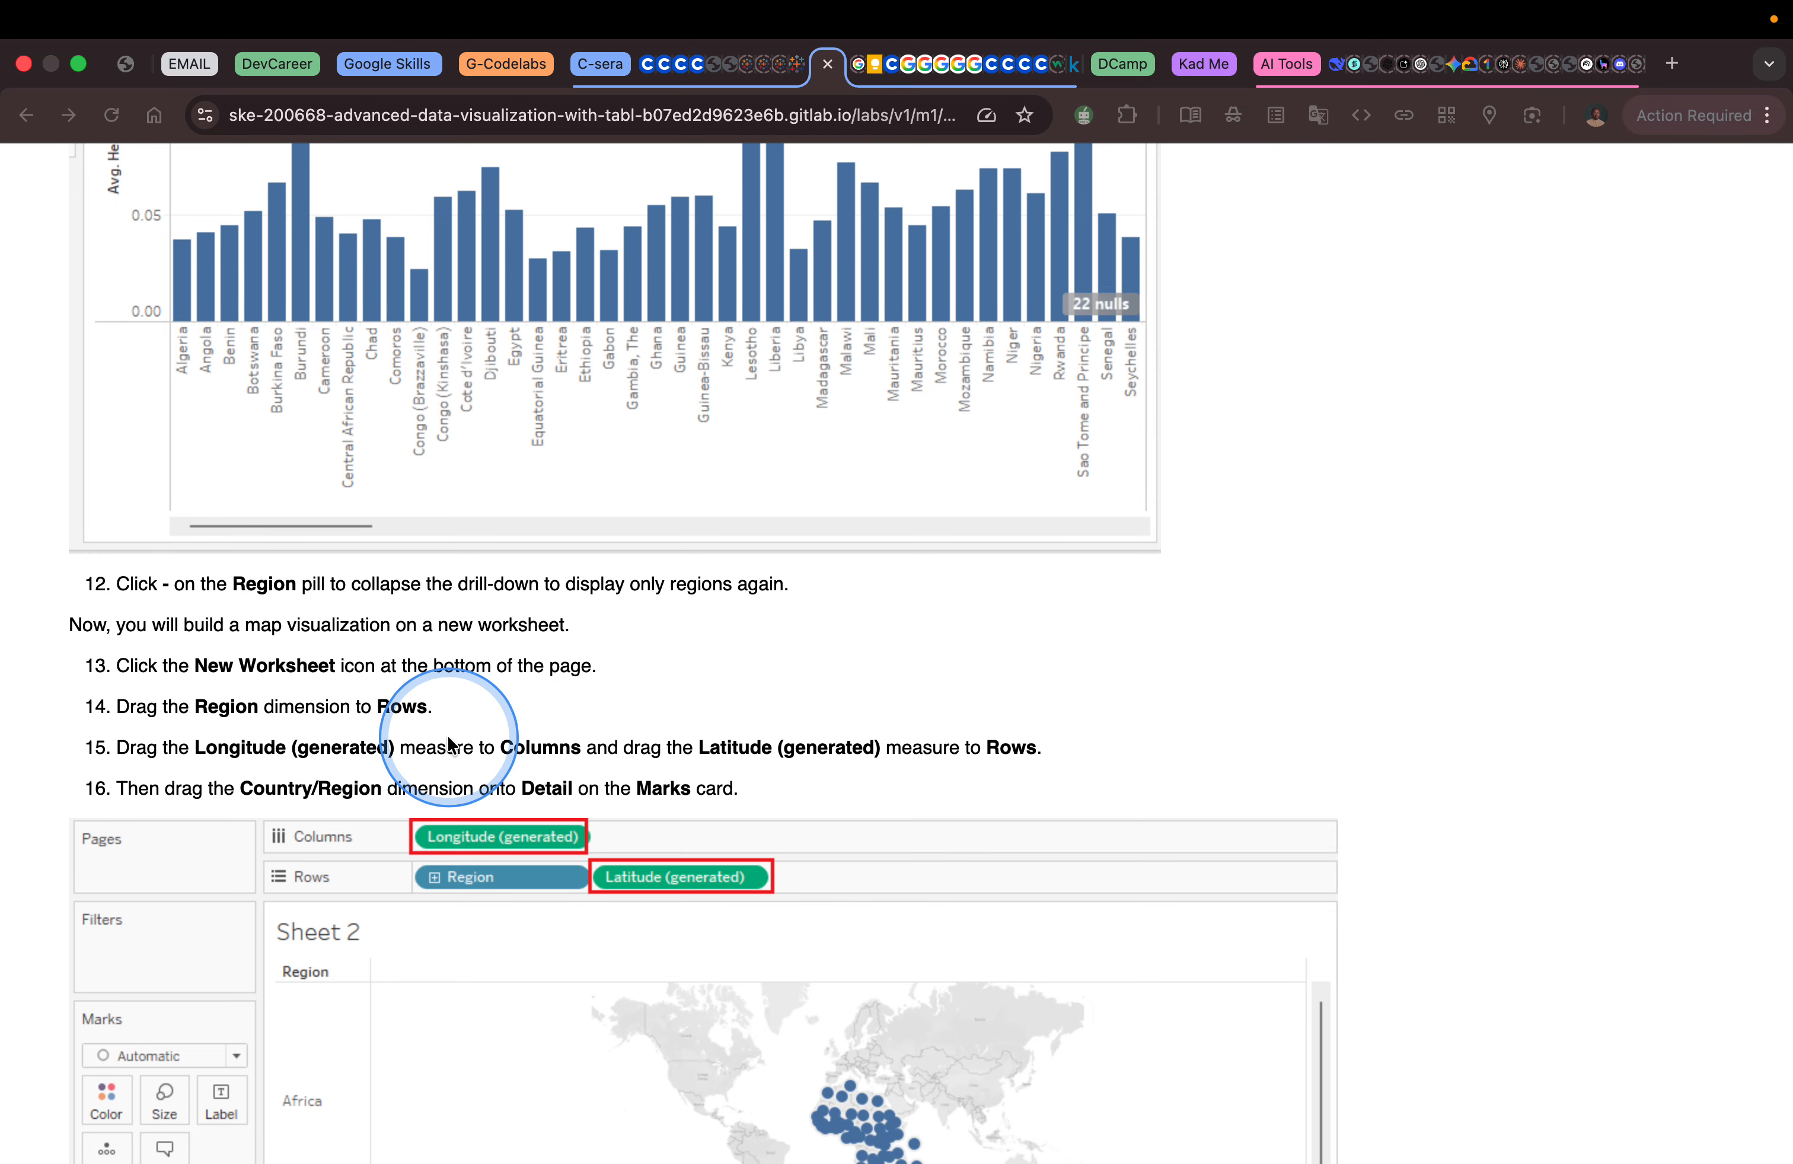
key(ctrl+Right)
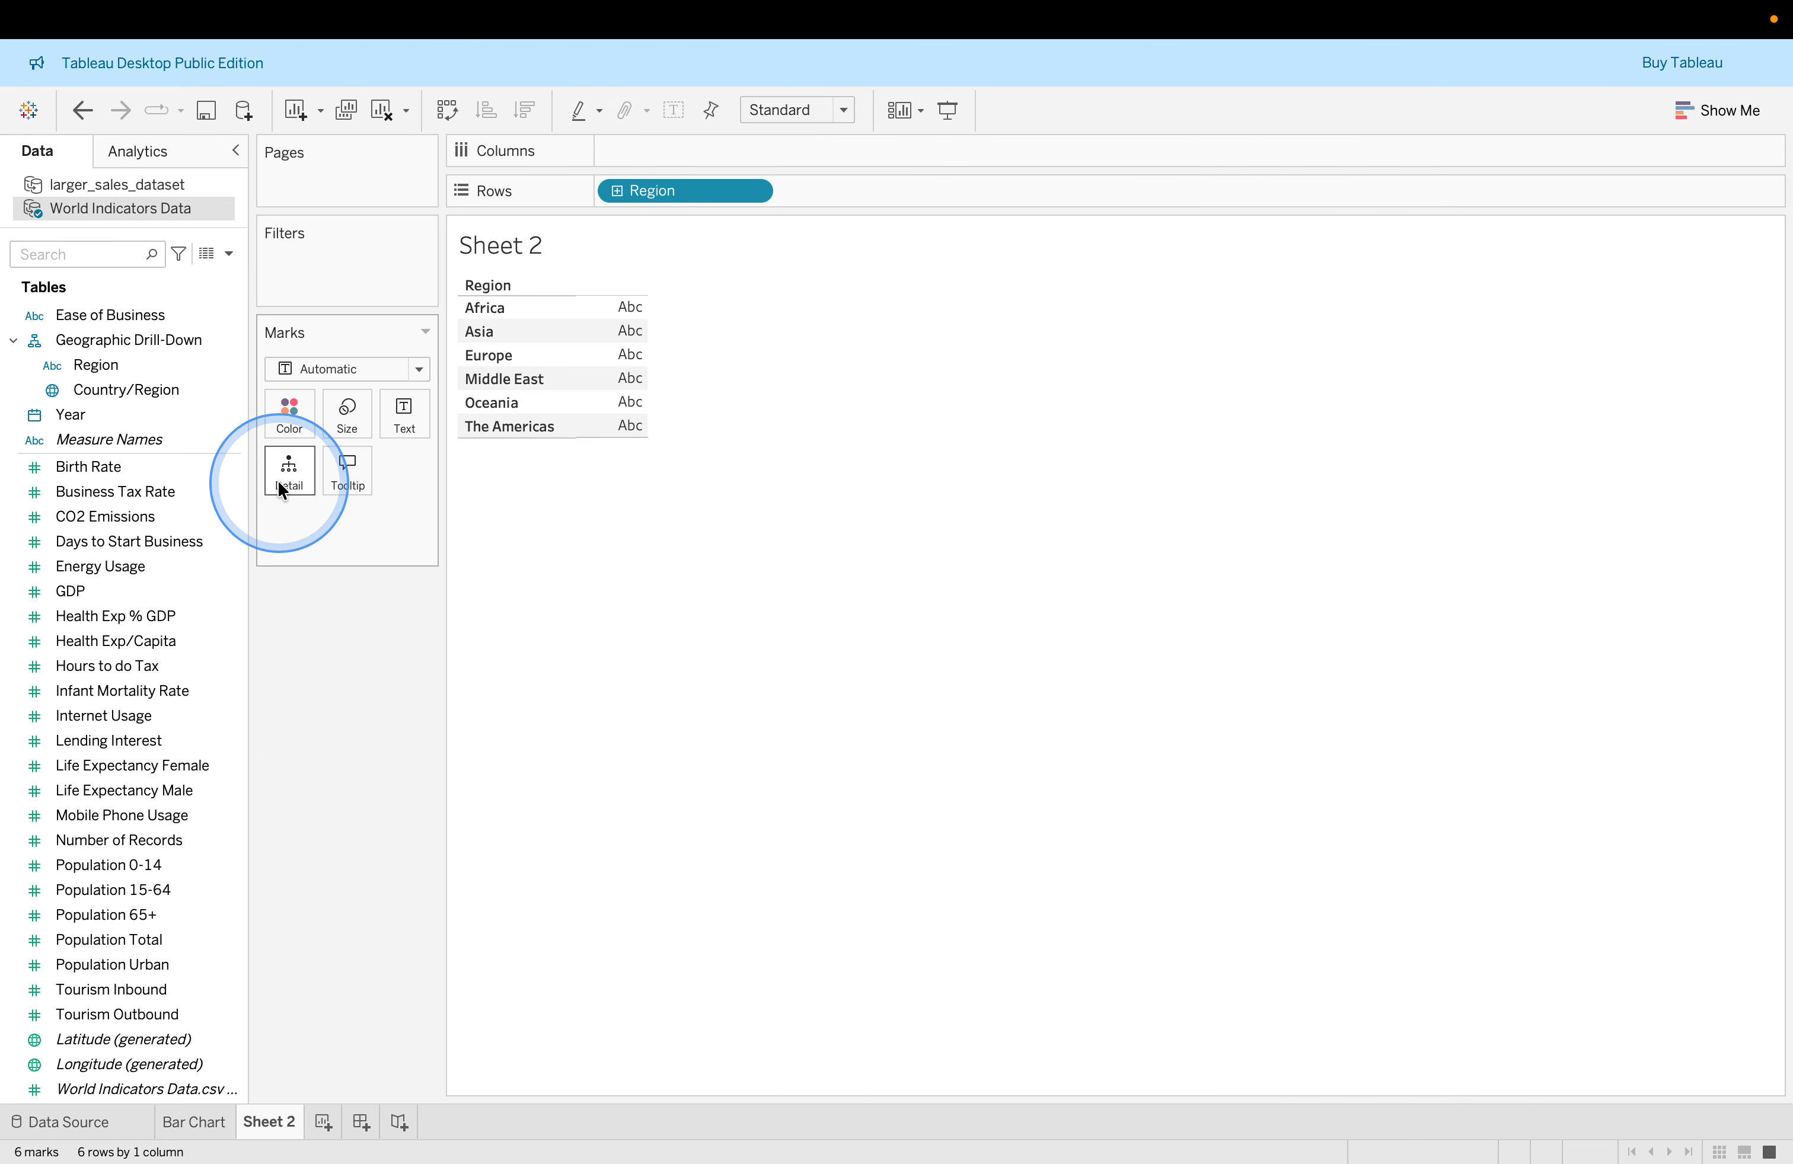
click(179, 384)
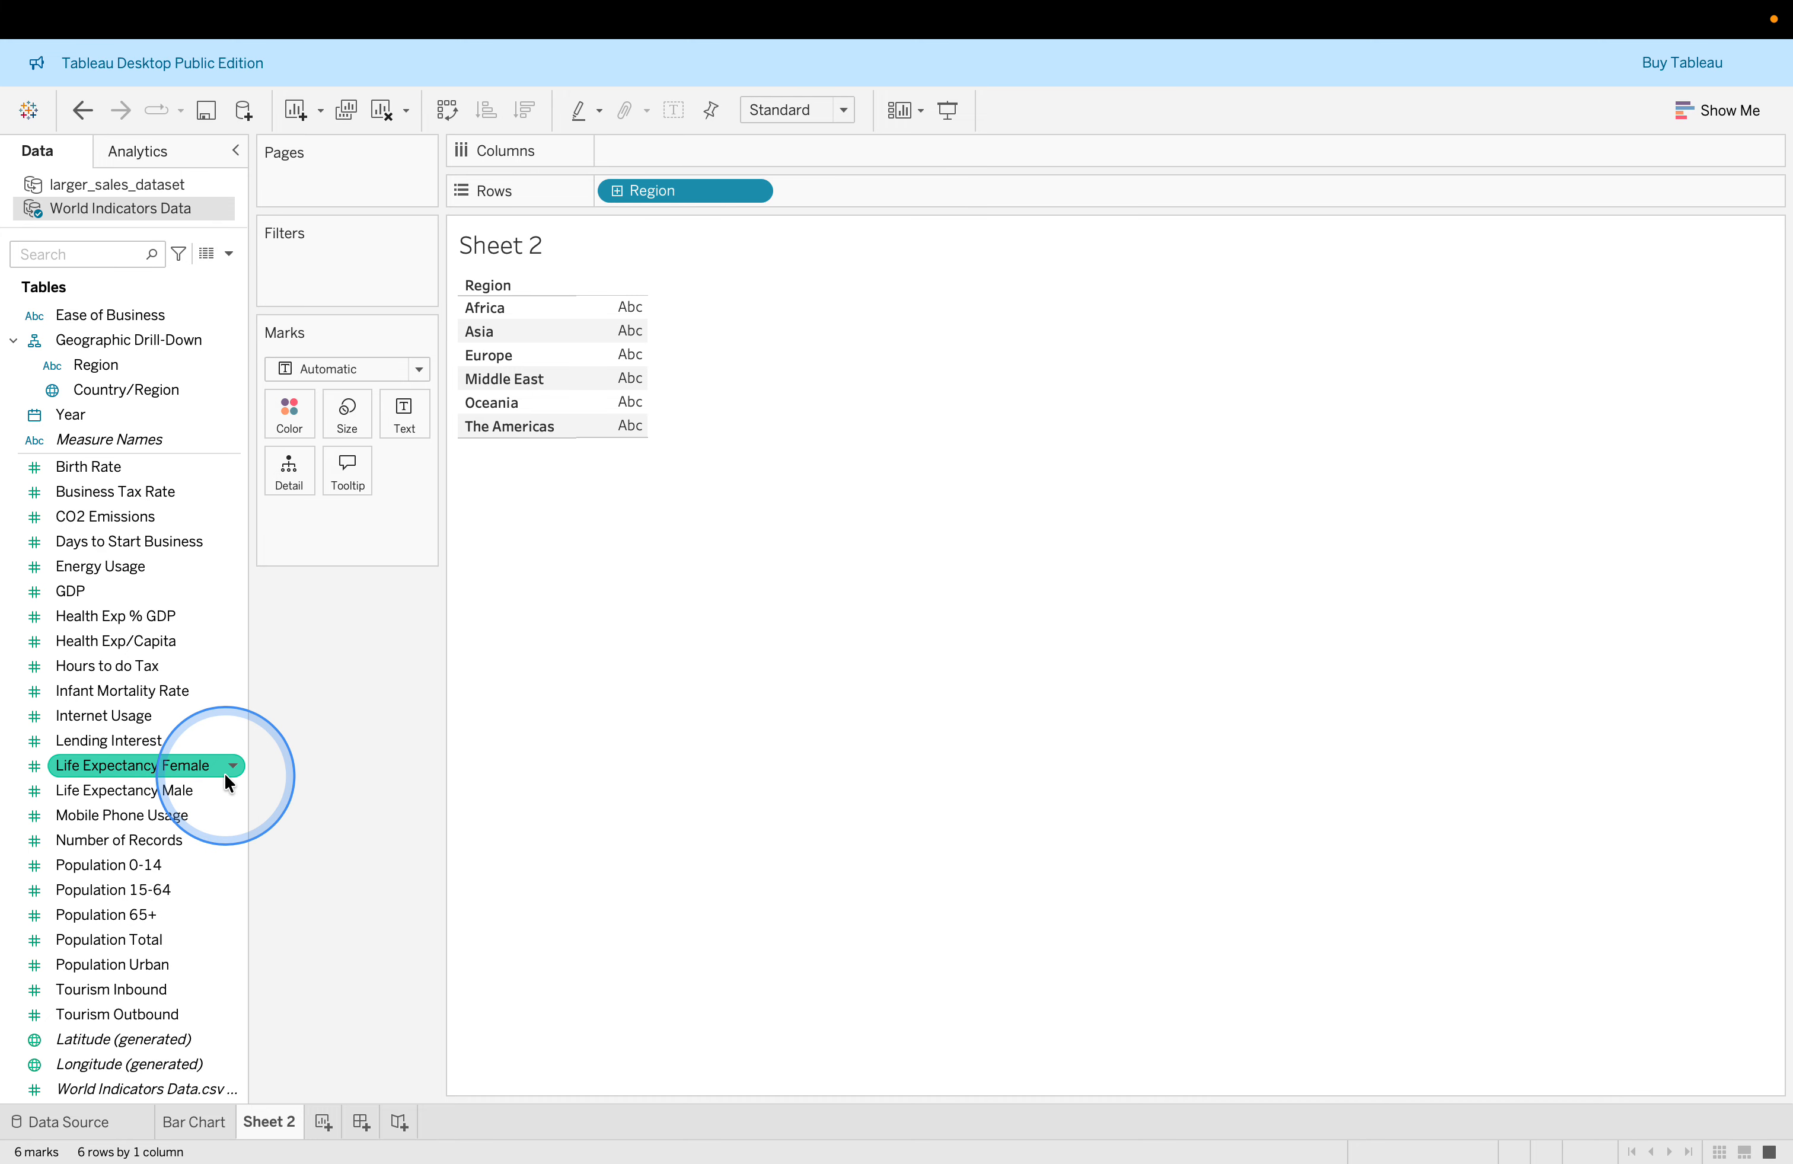
key(ctrl+Left)
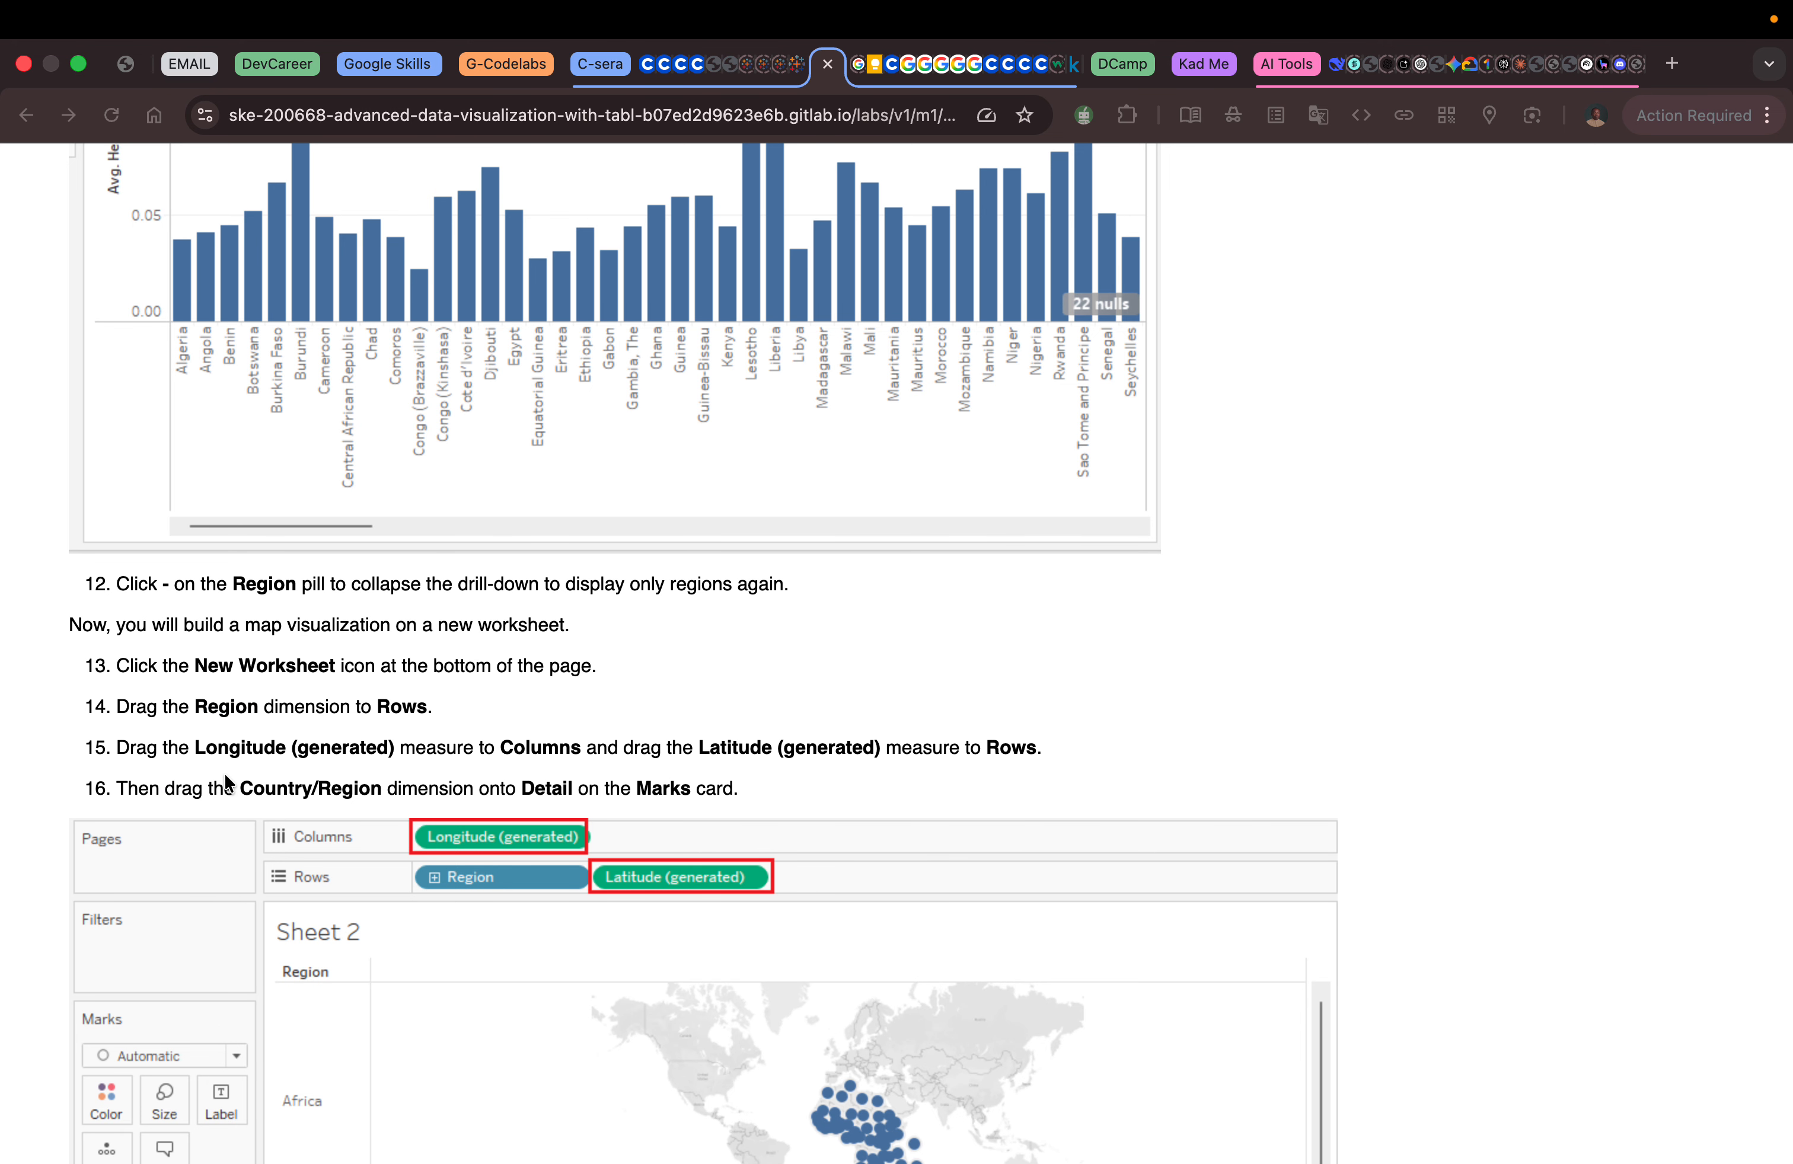
key(ctrl+Right)
click(148, 593)
click(159, 440)
click(148, 362)
click(182, 520)
scroll(182, 529, down, 1)
click(182, 521)
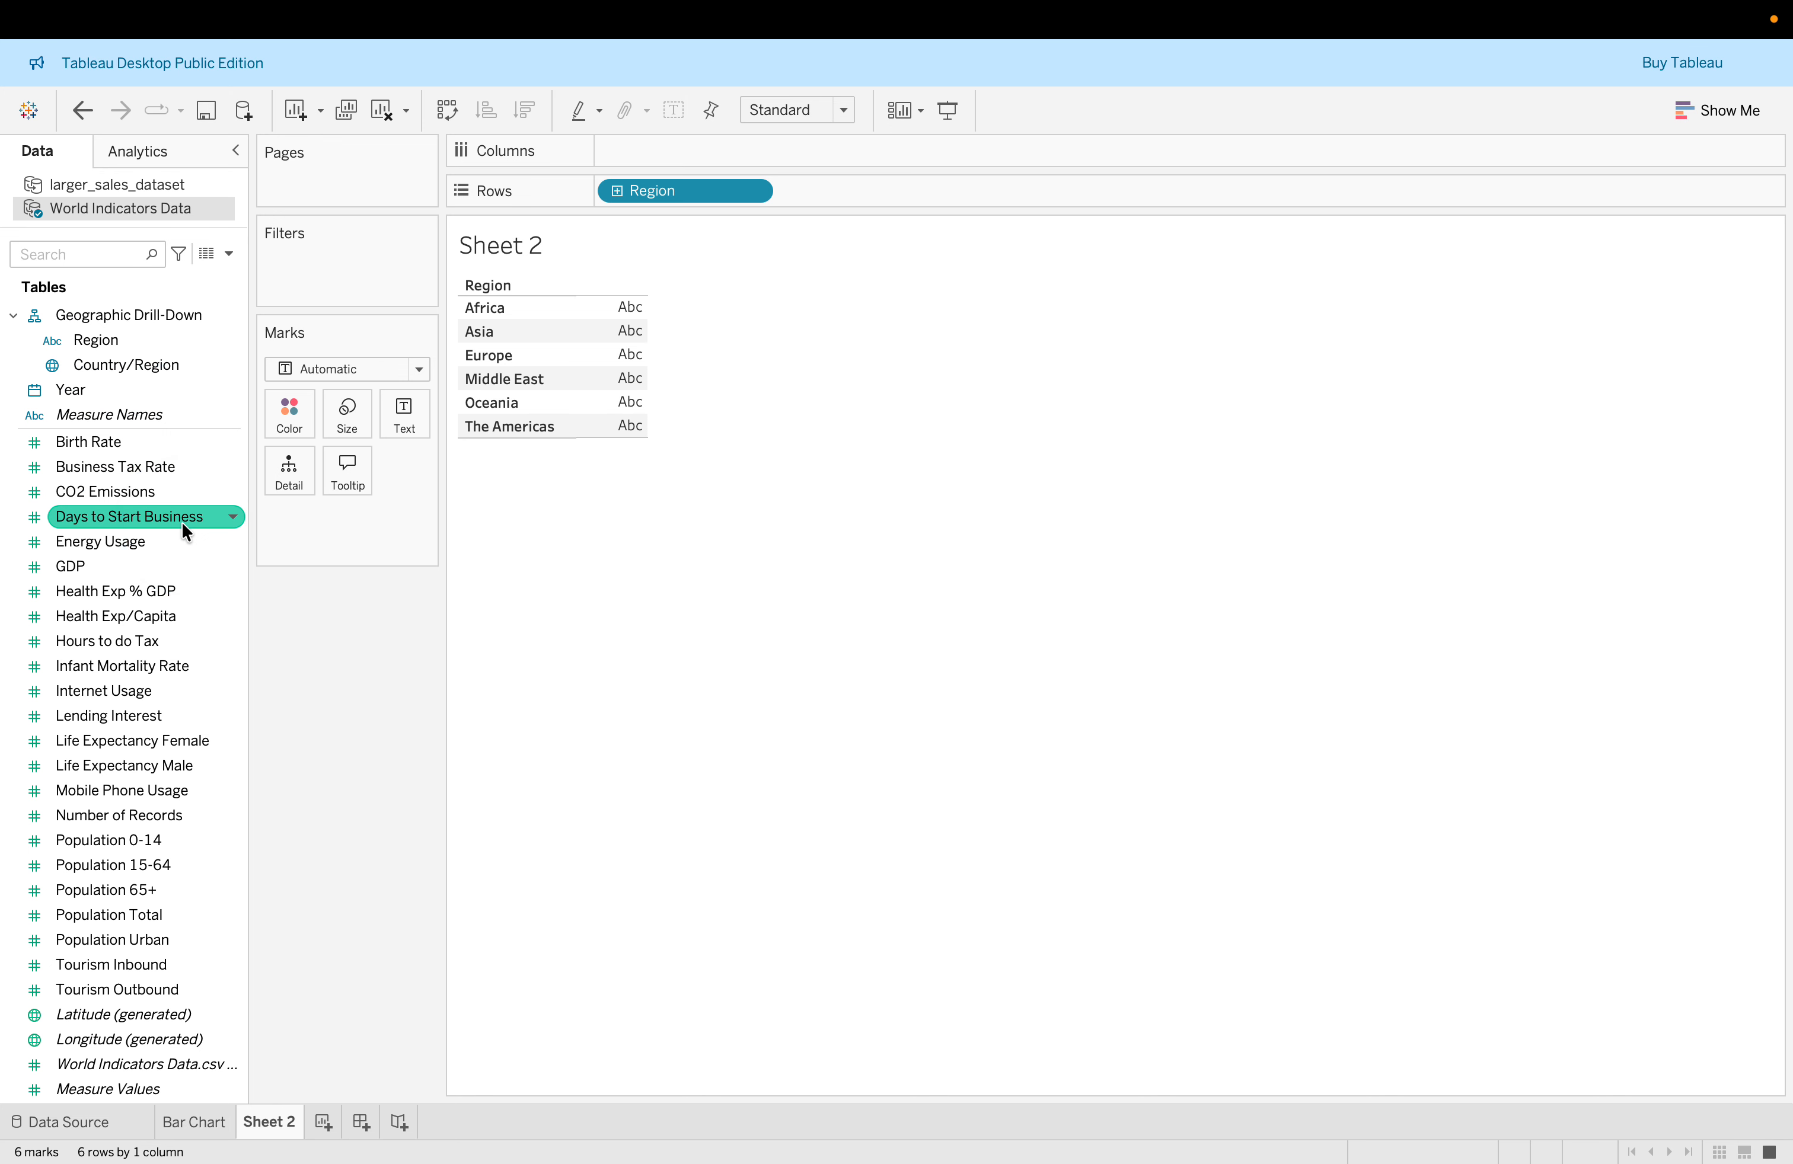
drag(182, 521, 188, 1028)
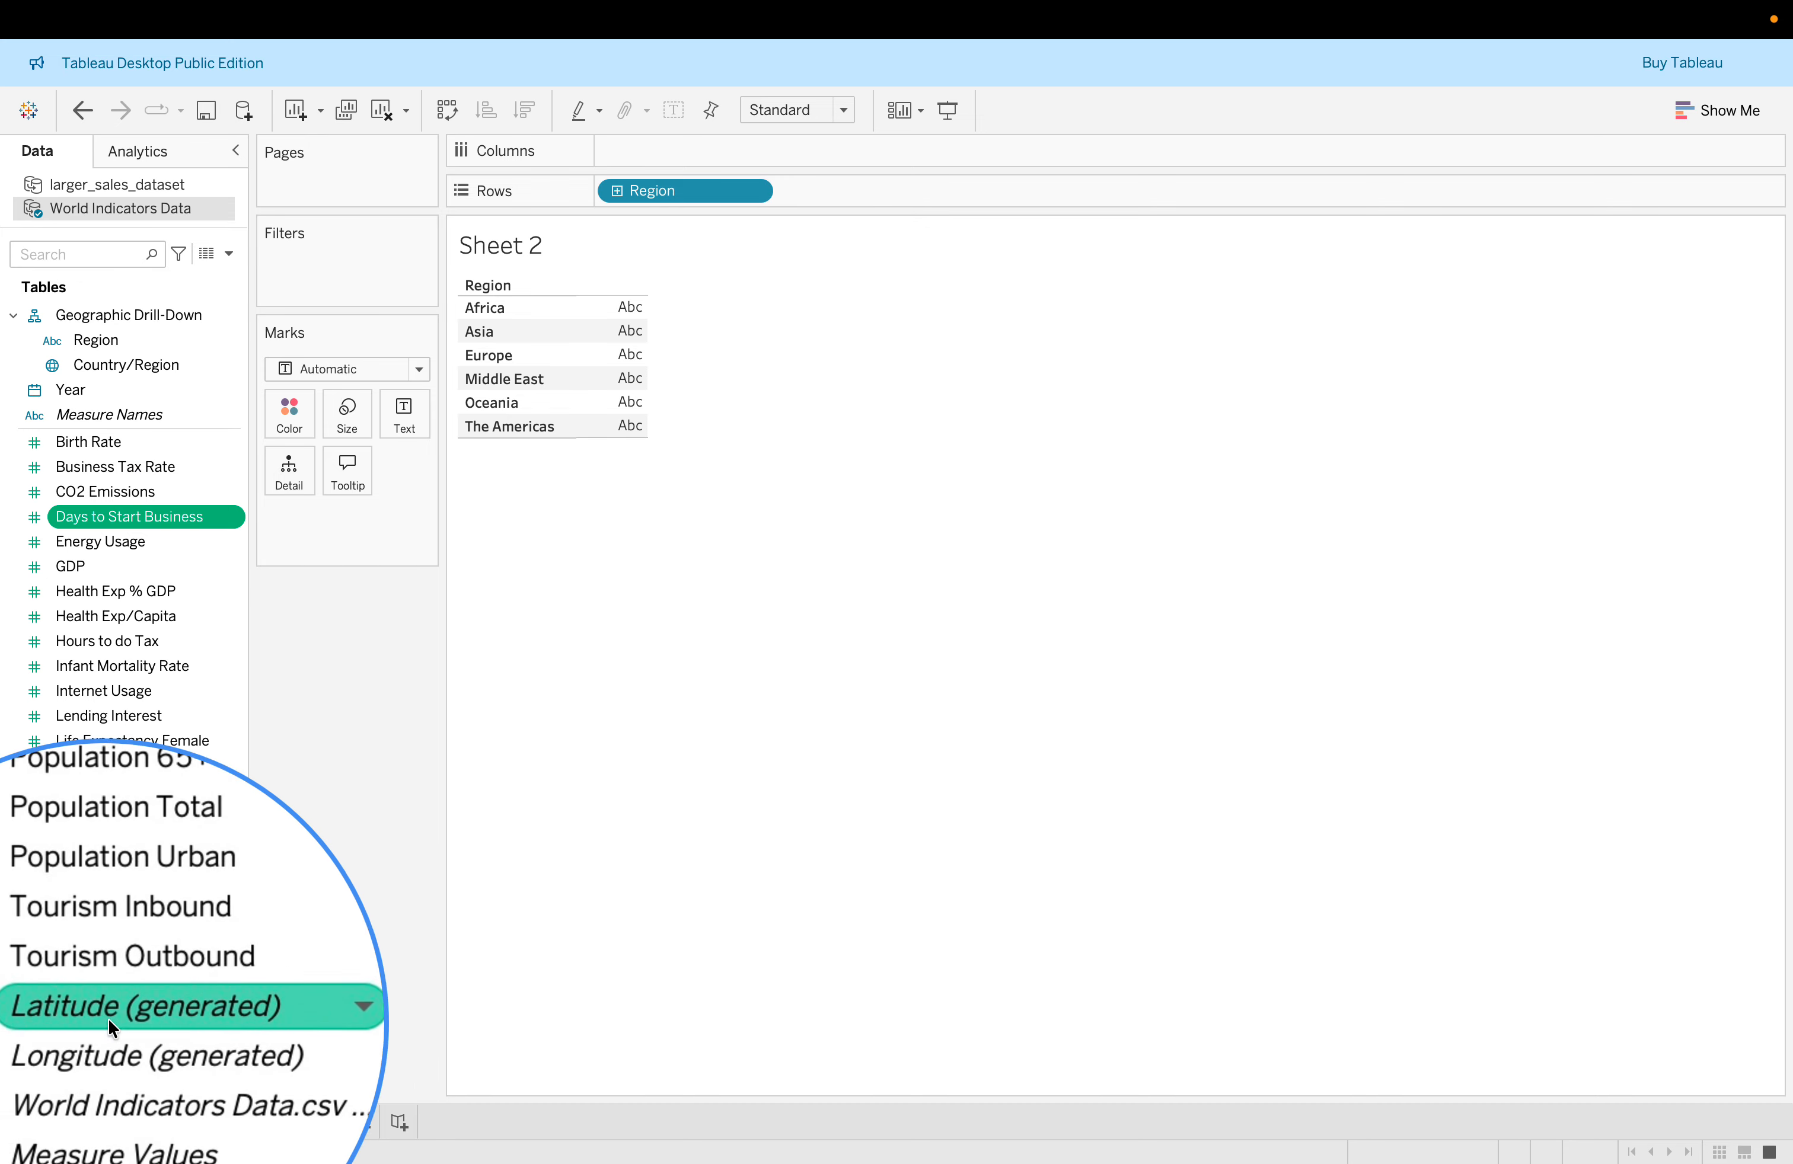
key(ctrl+Left)
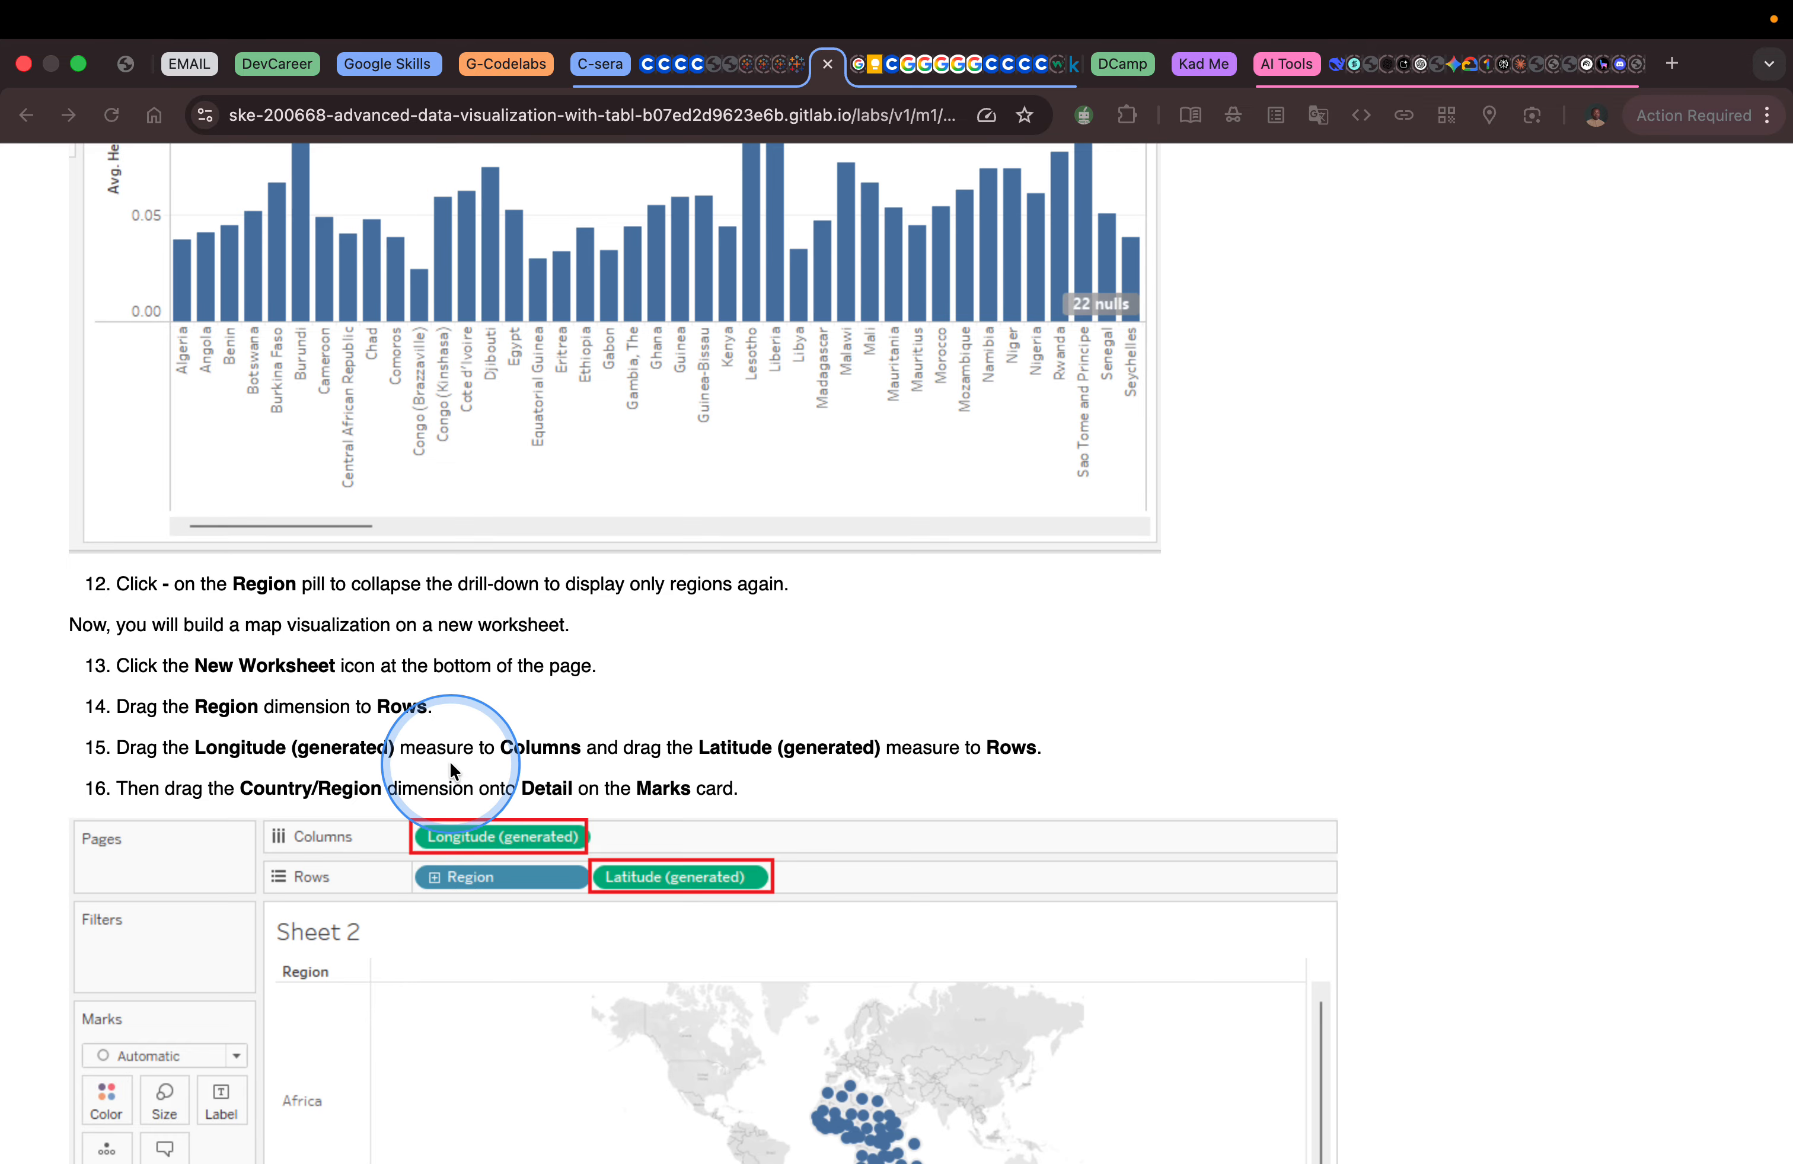
key(ctrl+Right)
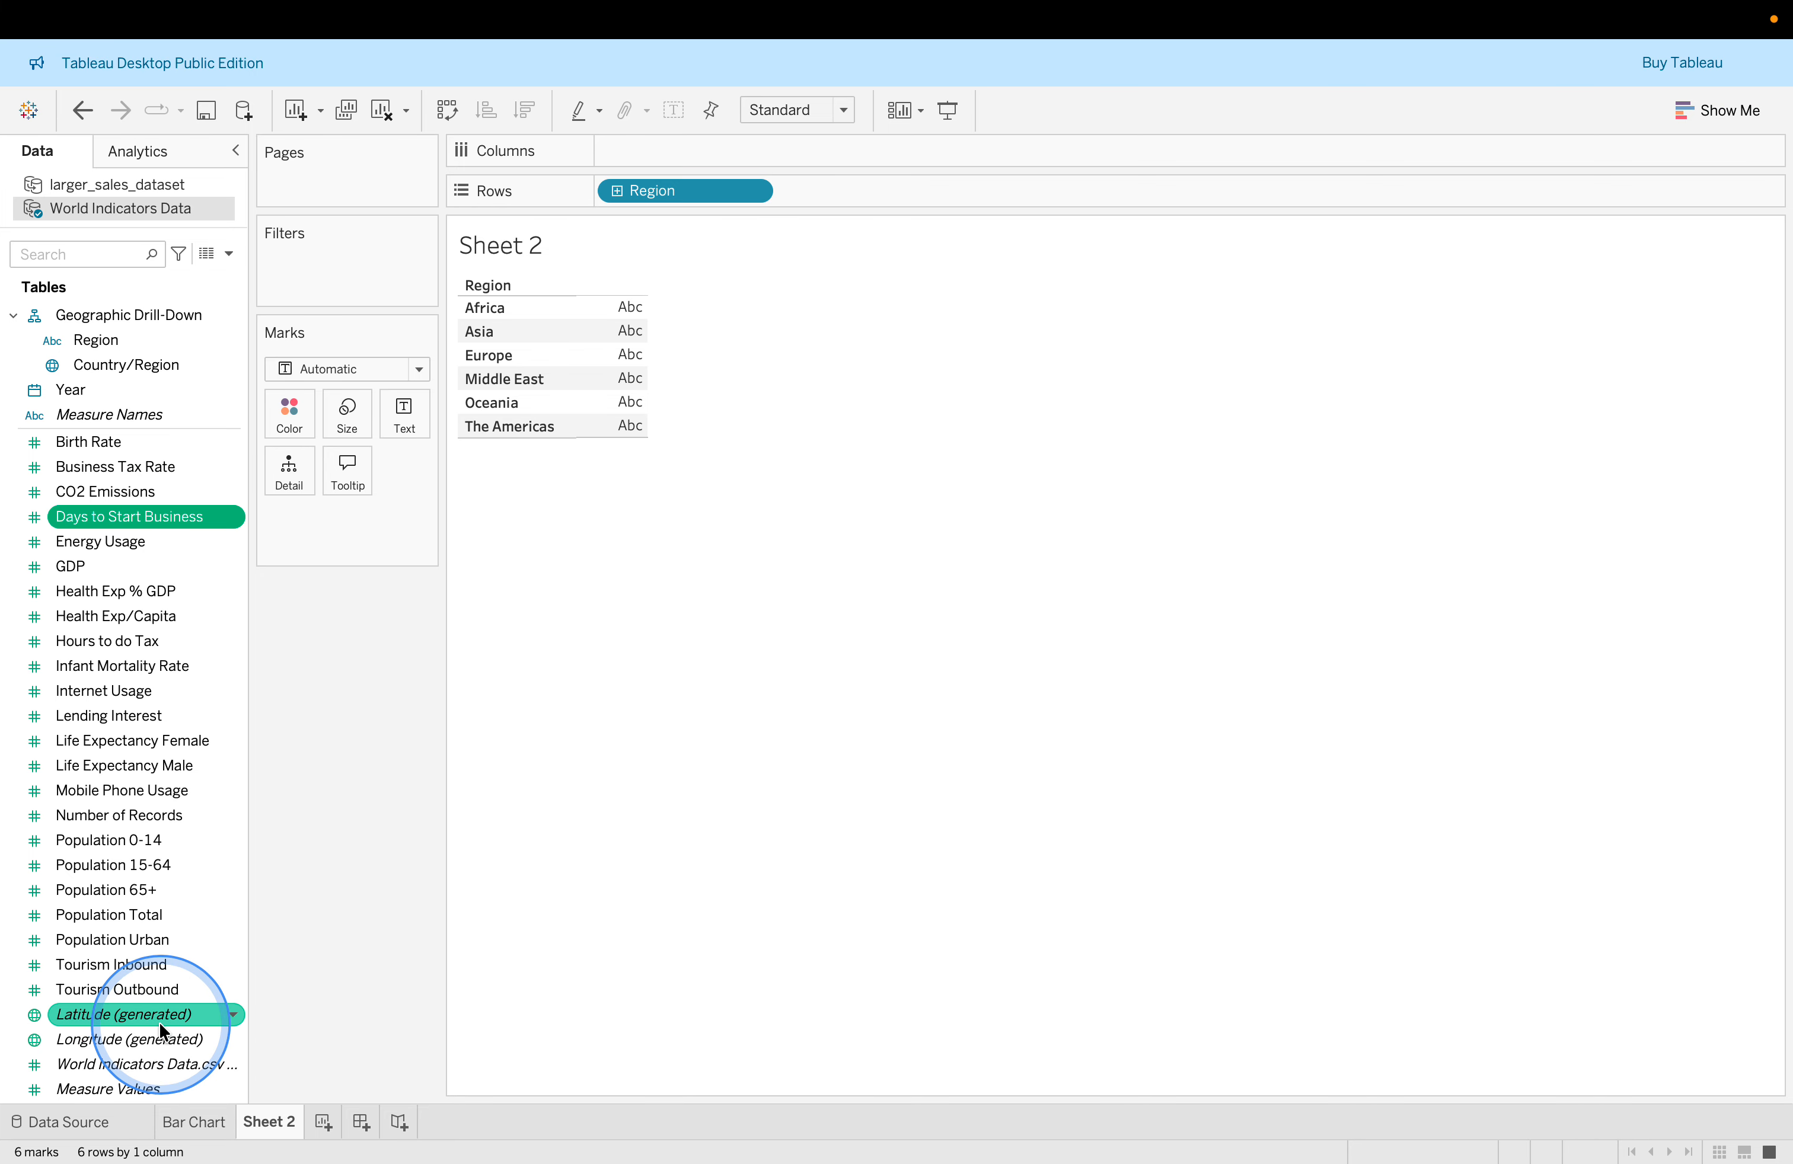
drag(162, 1037, 651, 153)
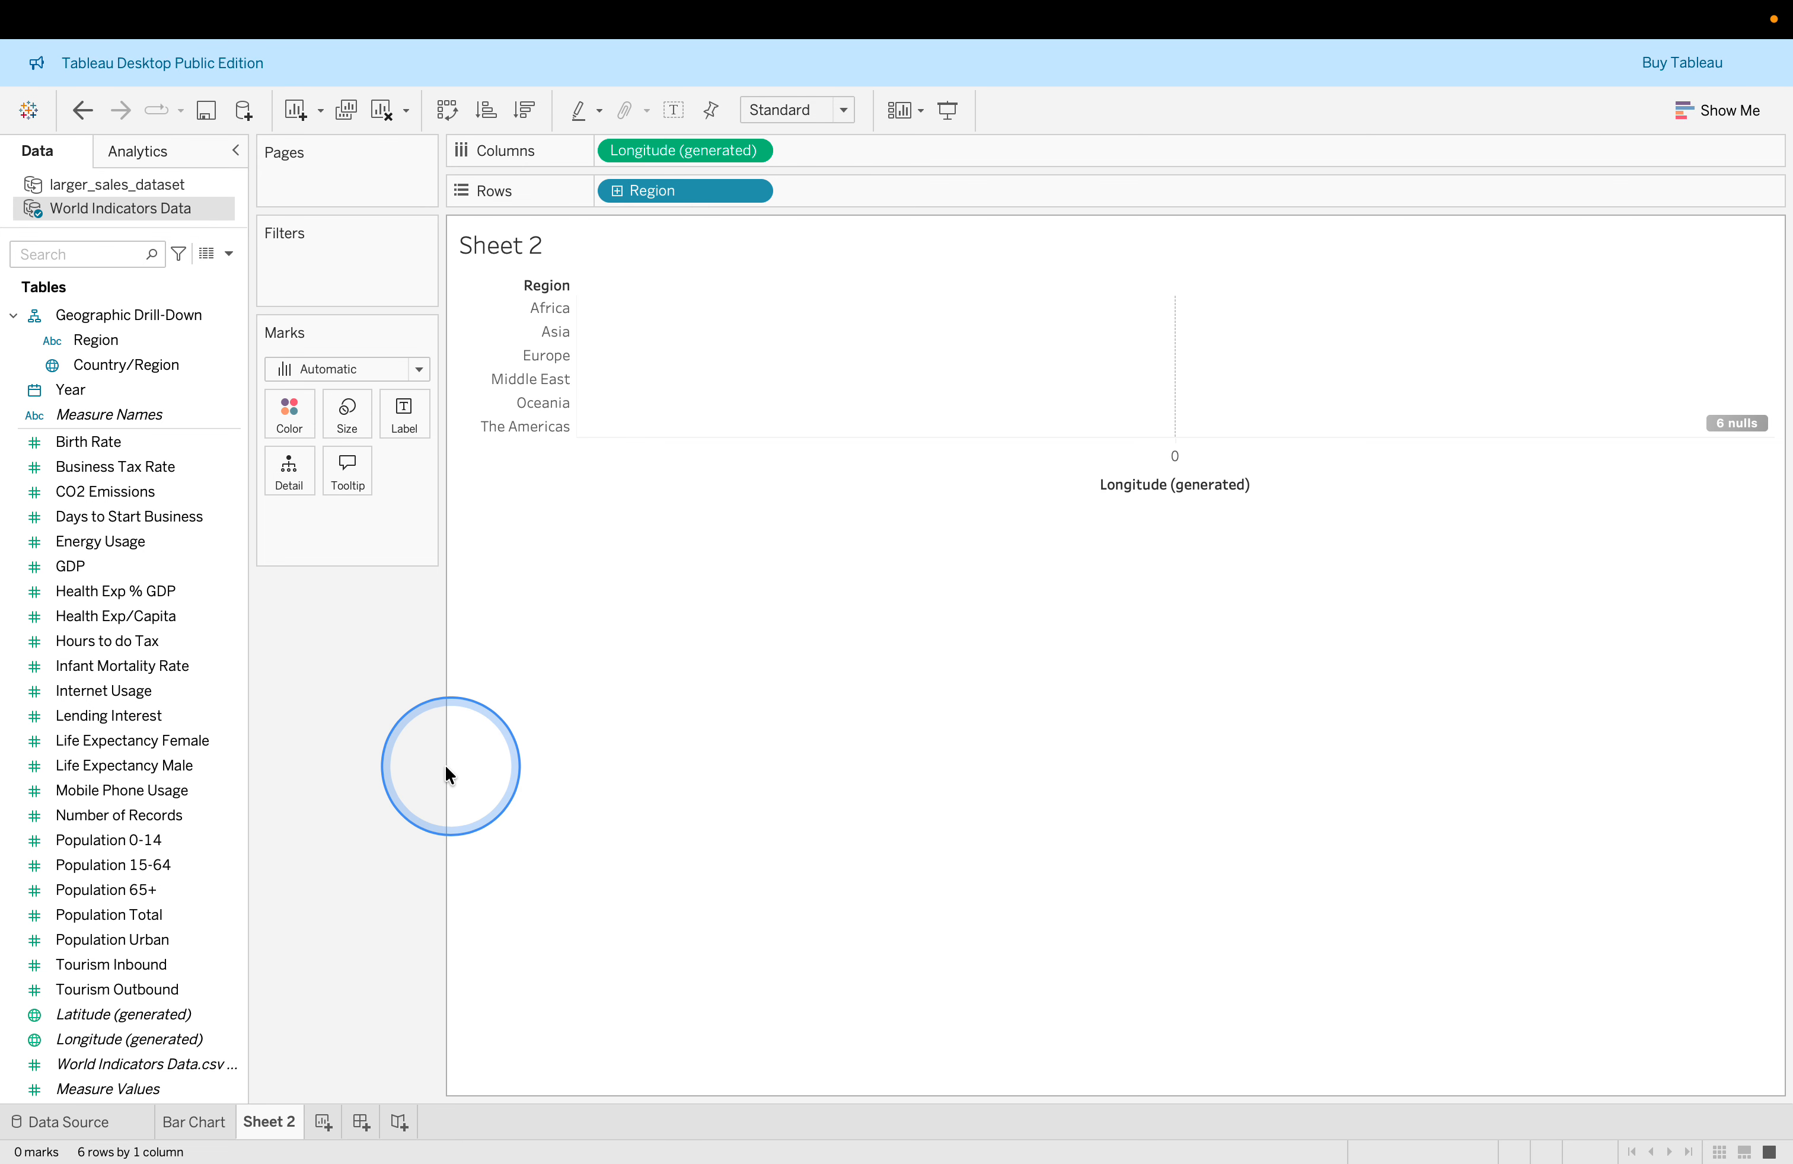
Place the Latitude (generated) measure on Rows after Region and look through the maps for all regions.
click(211, 1013)
click(200, 1040)
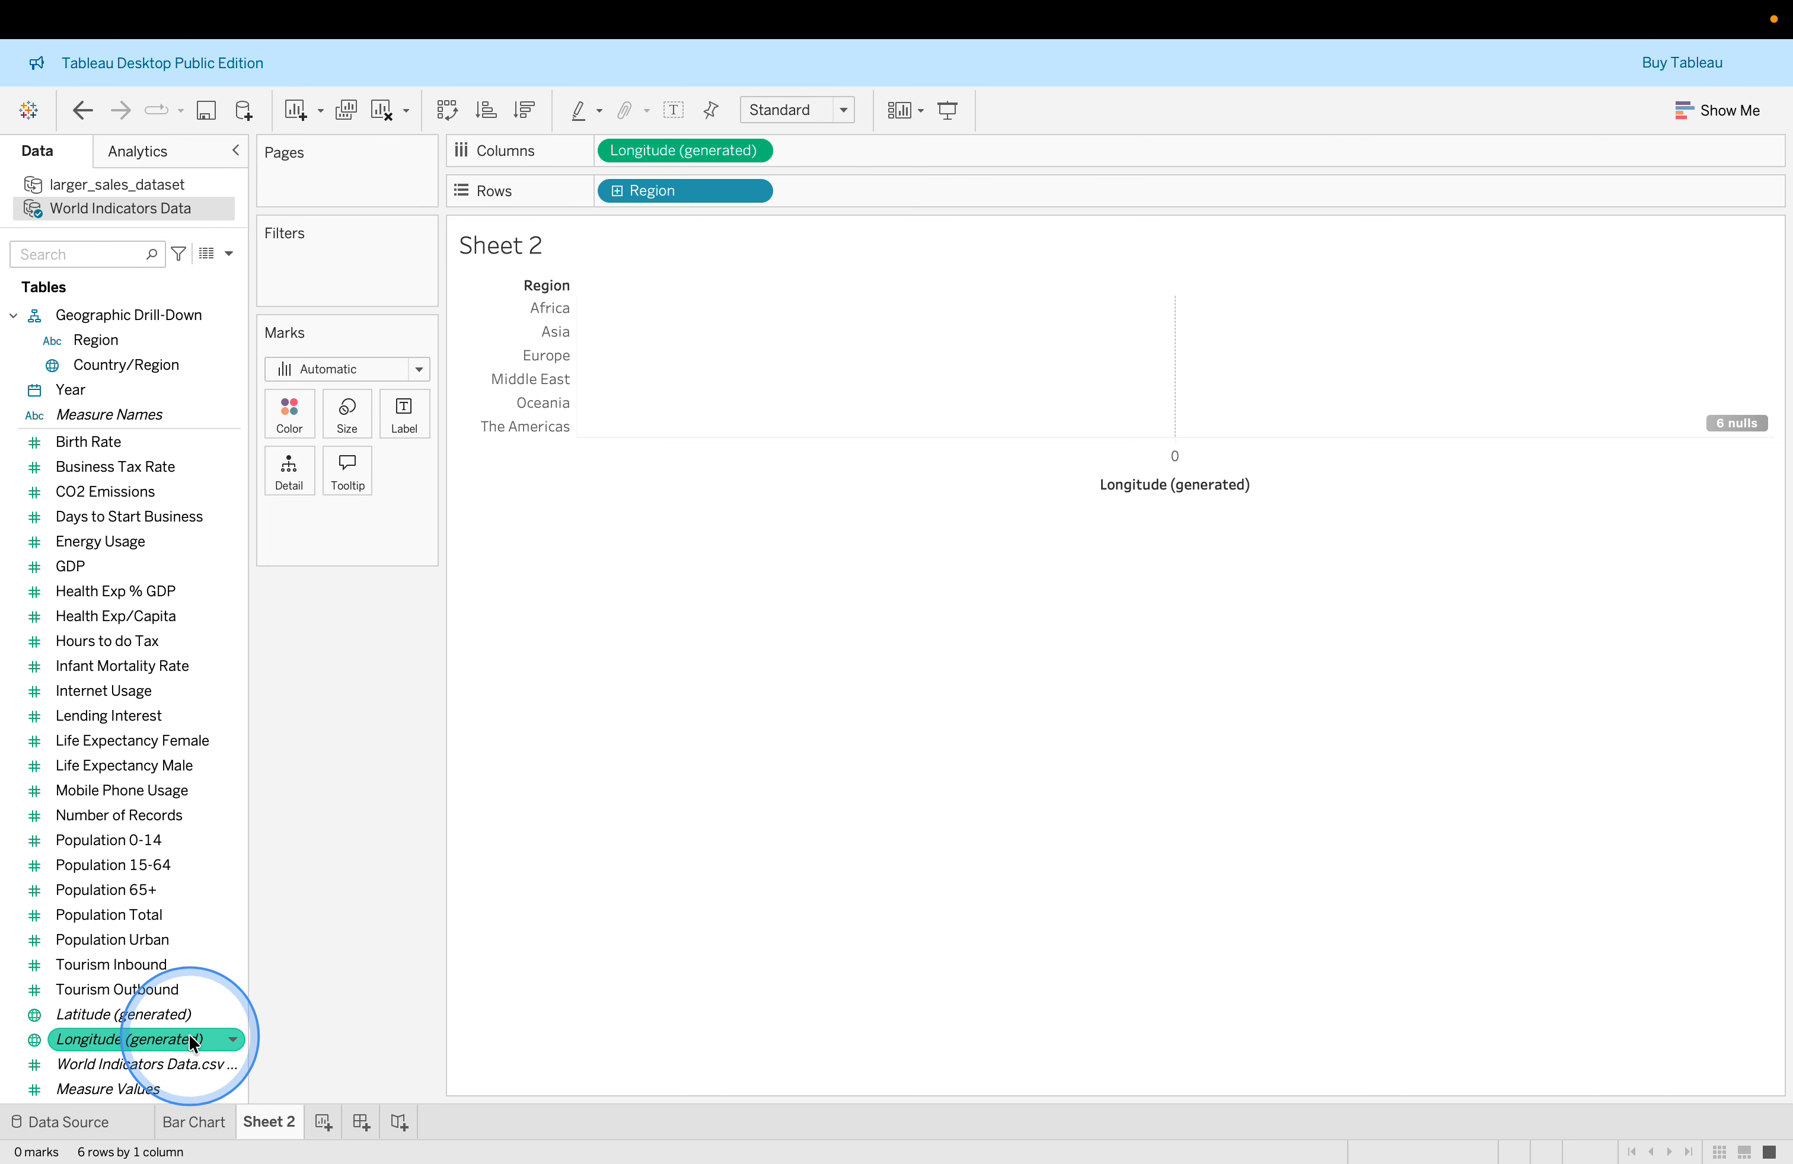
click(176, 1022)
drag(176, 1022, 847, 193)
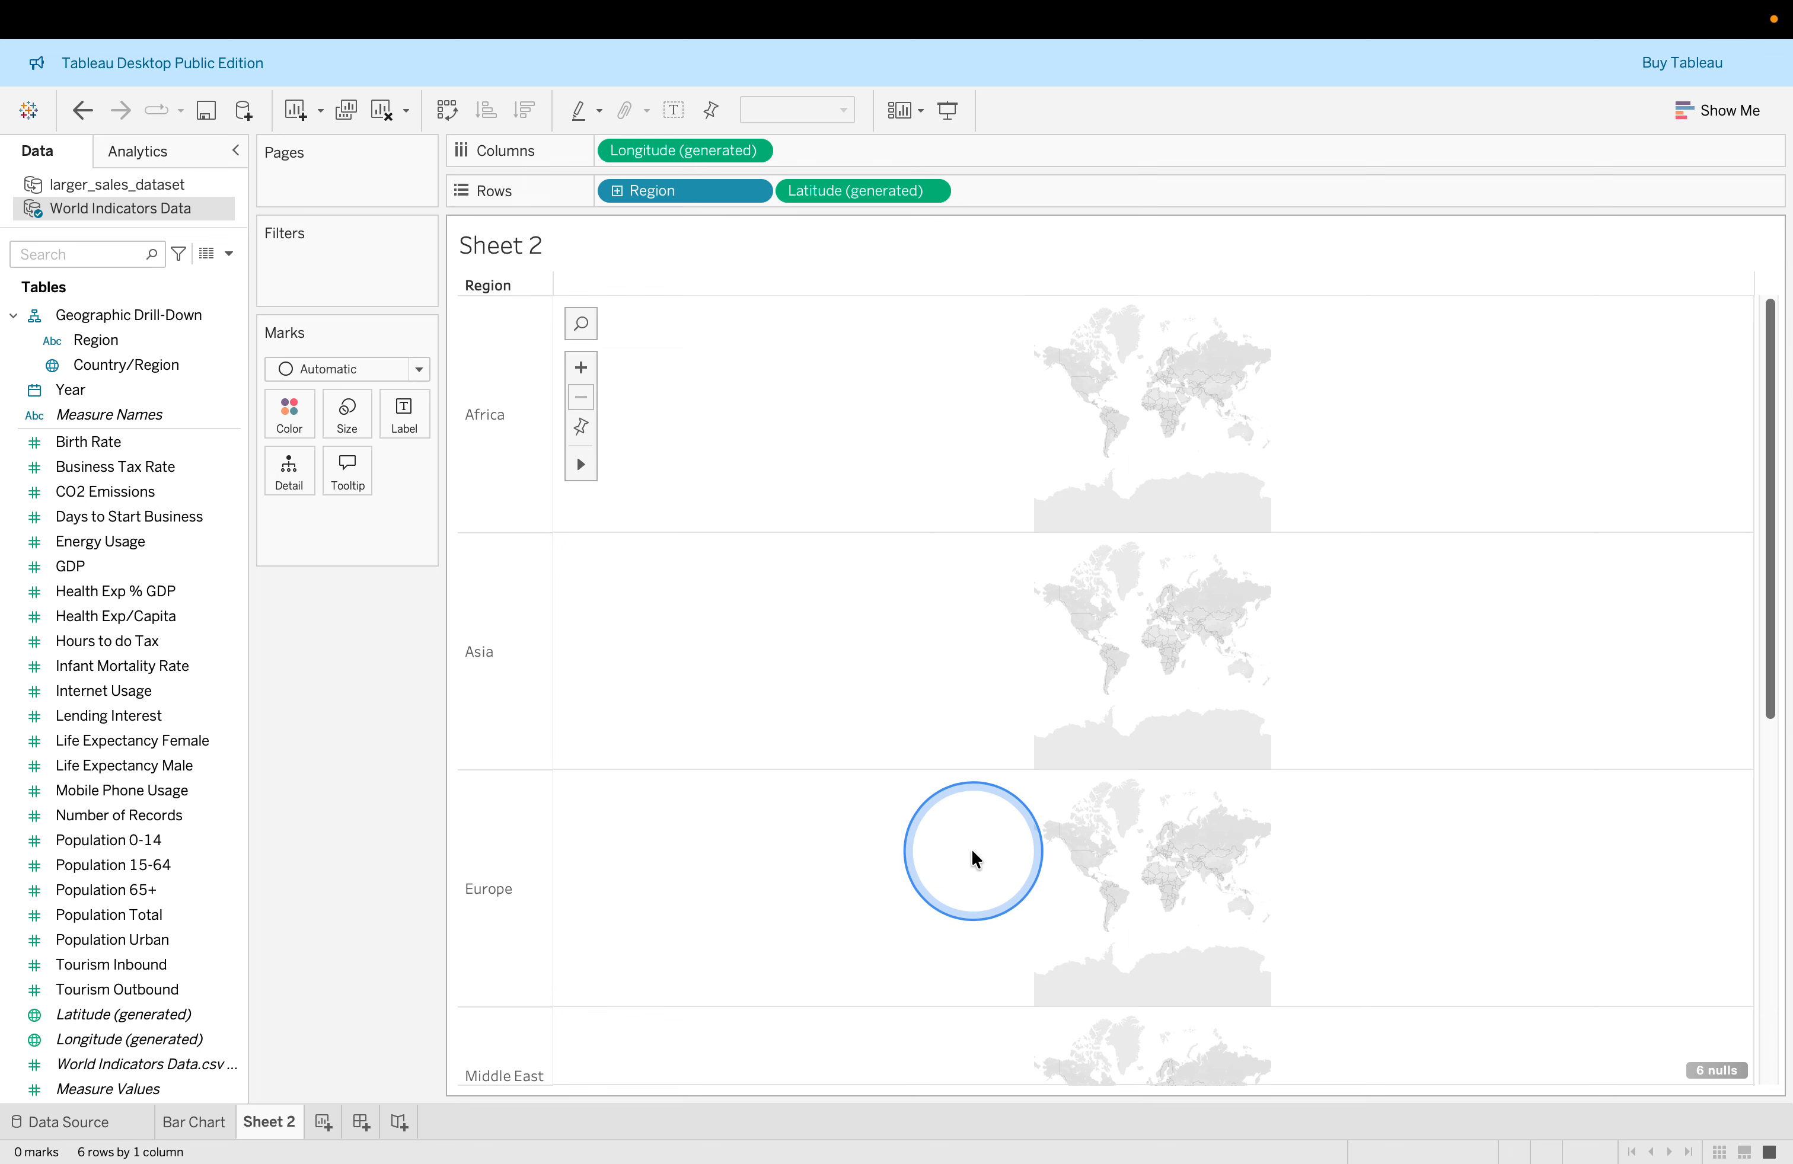
scroll(971, 857, down, 5)
scroll(972, 857, down, 3)
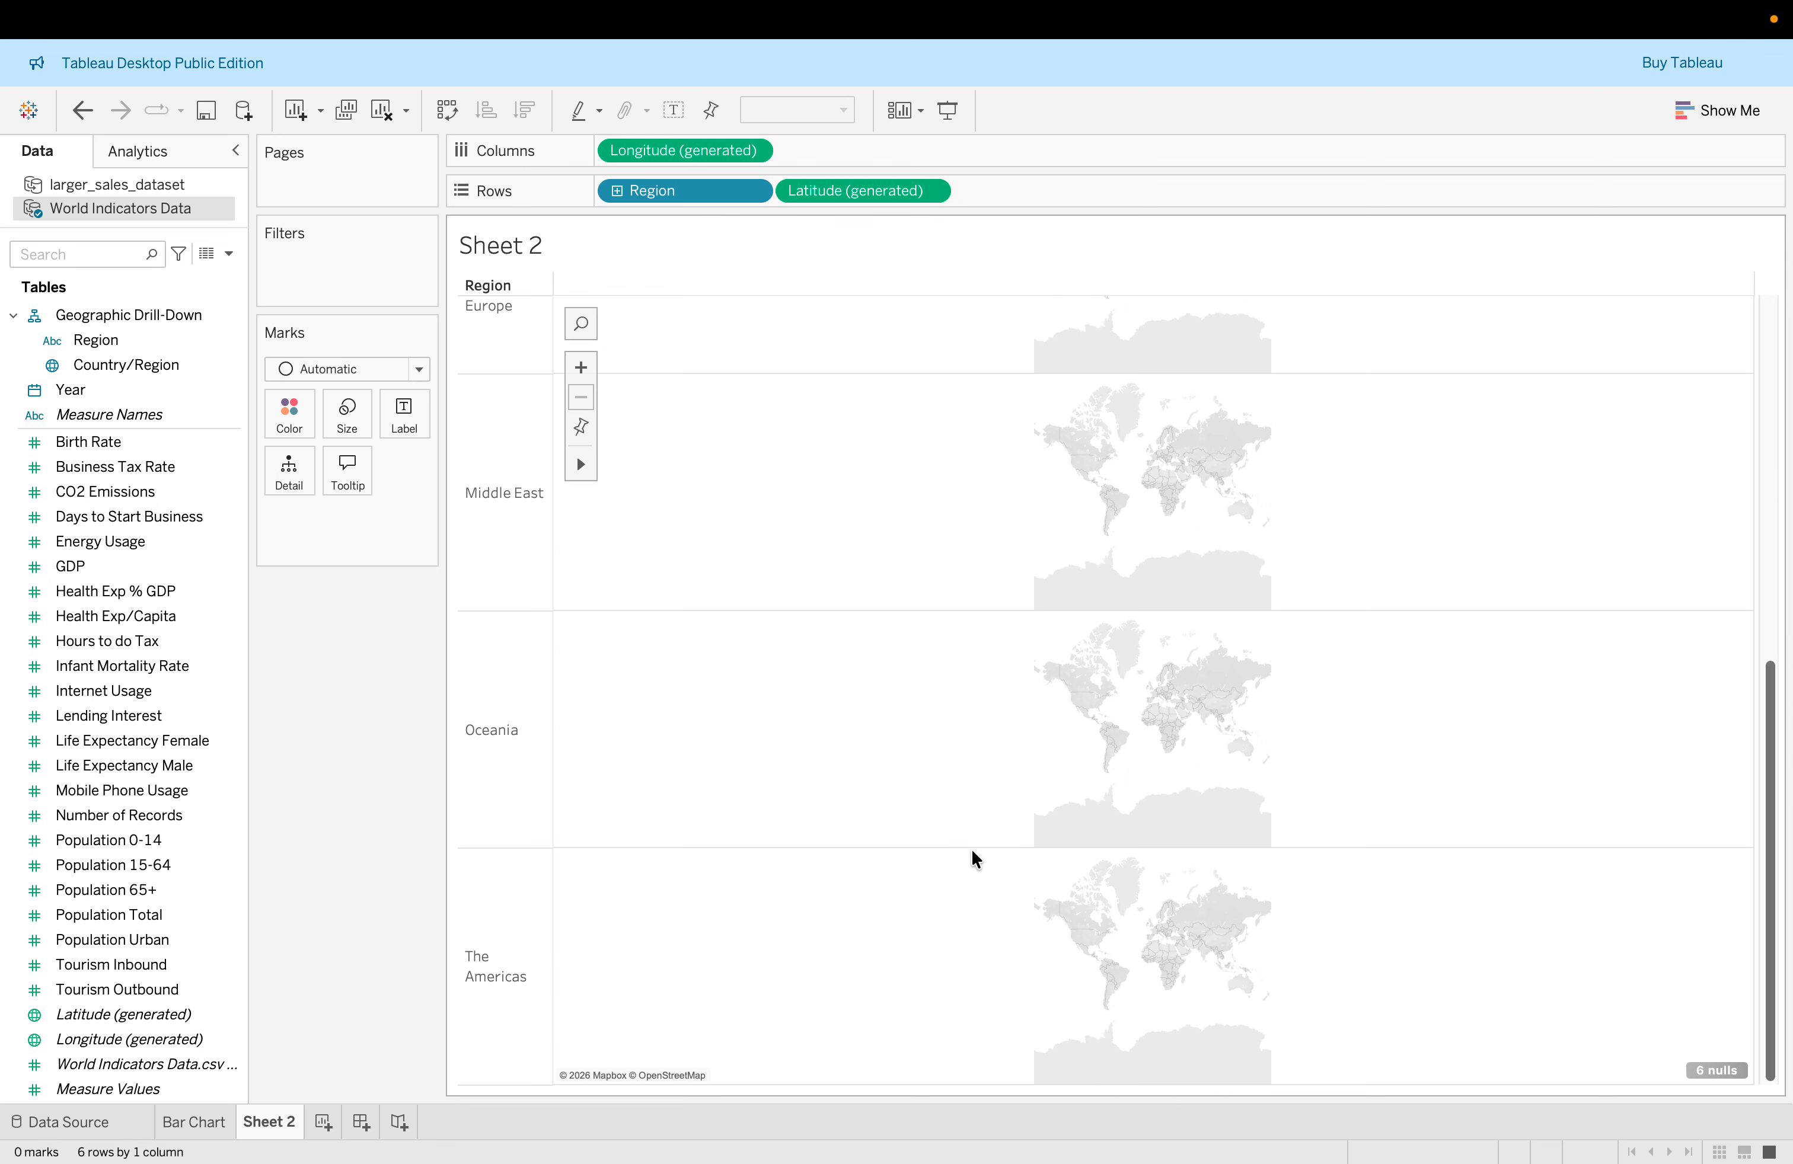
scroll(973, 860, up, 8)
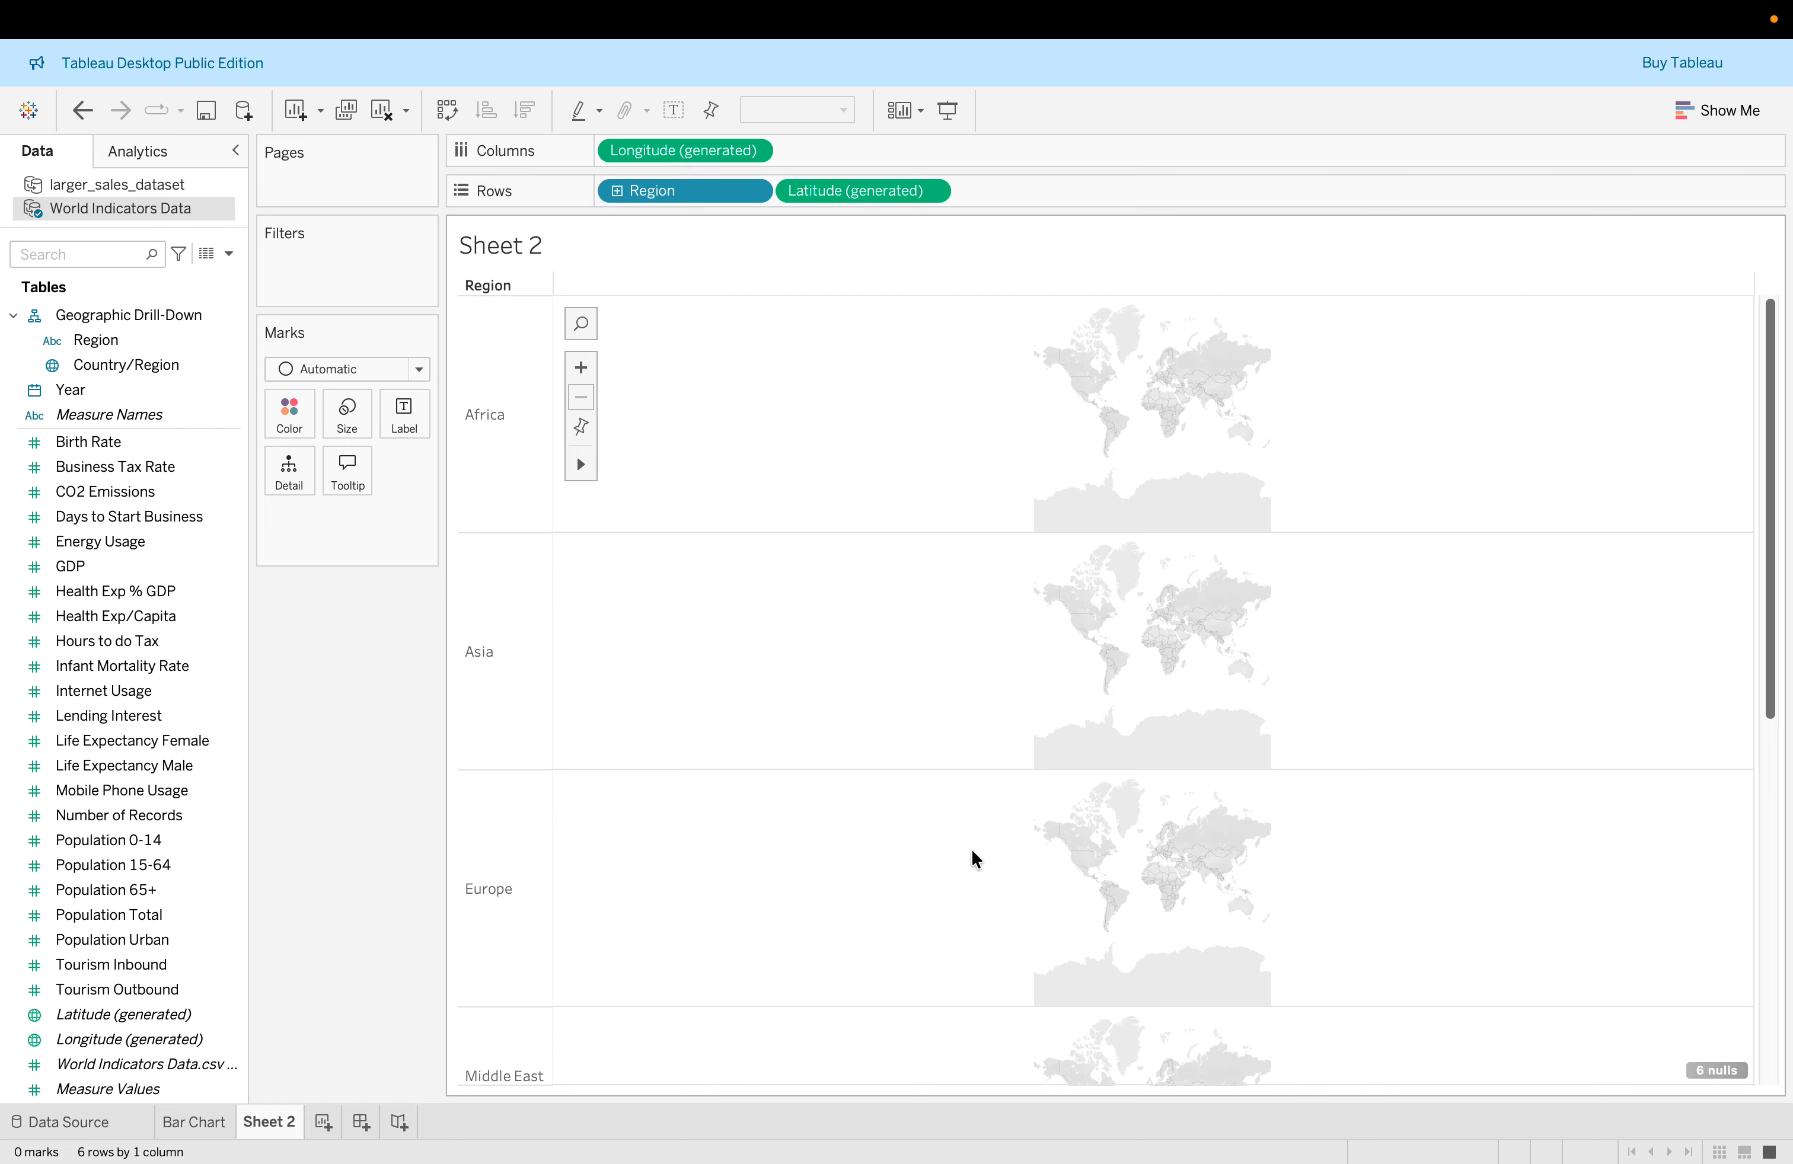
Check the Marks instruction in the browser lab guide, then in Tableau place the Country/Region dimension on Detail.
click(891, 557)
key(ctrl+Left)
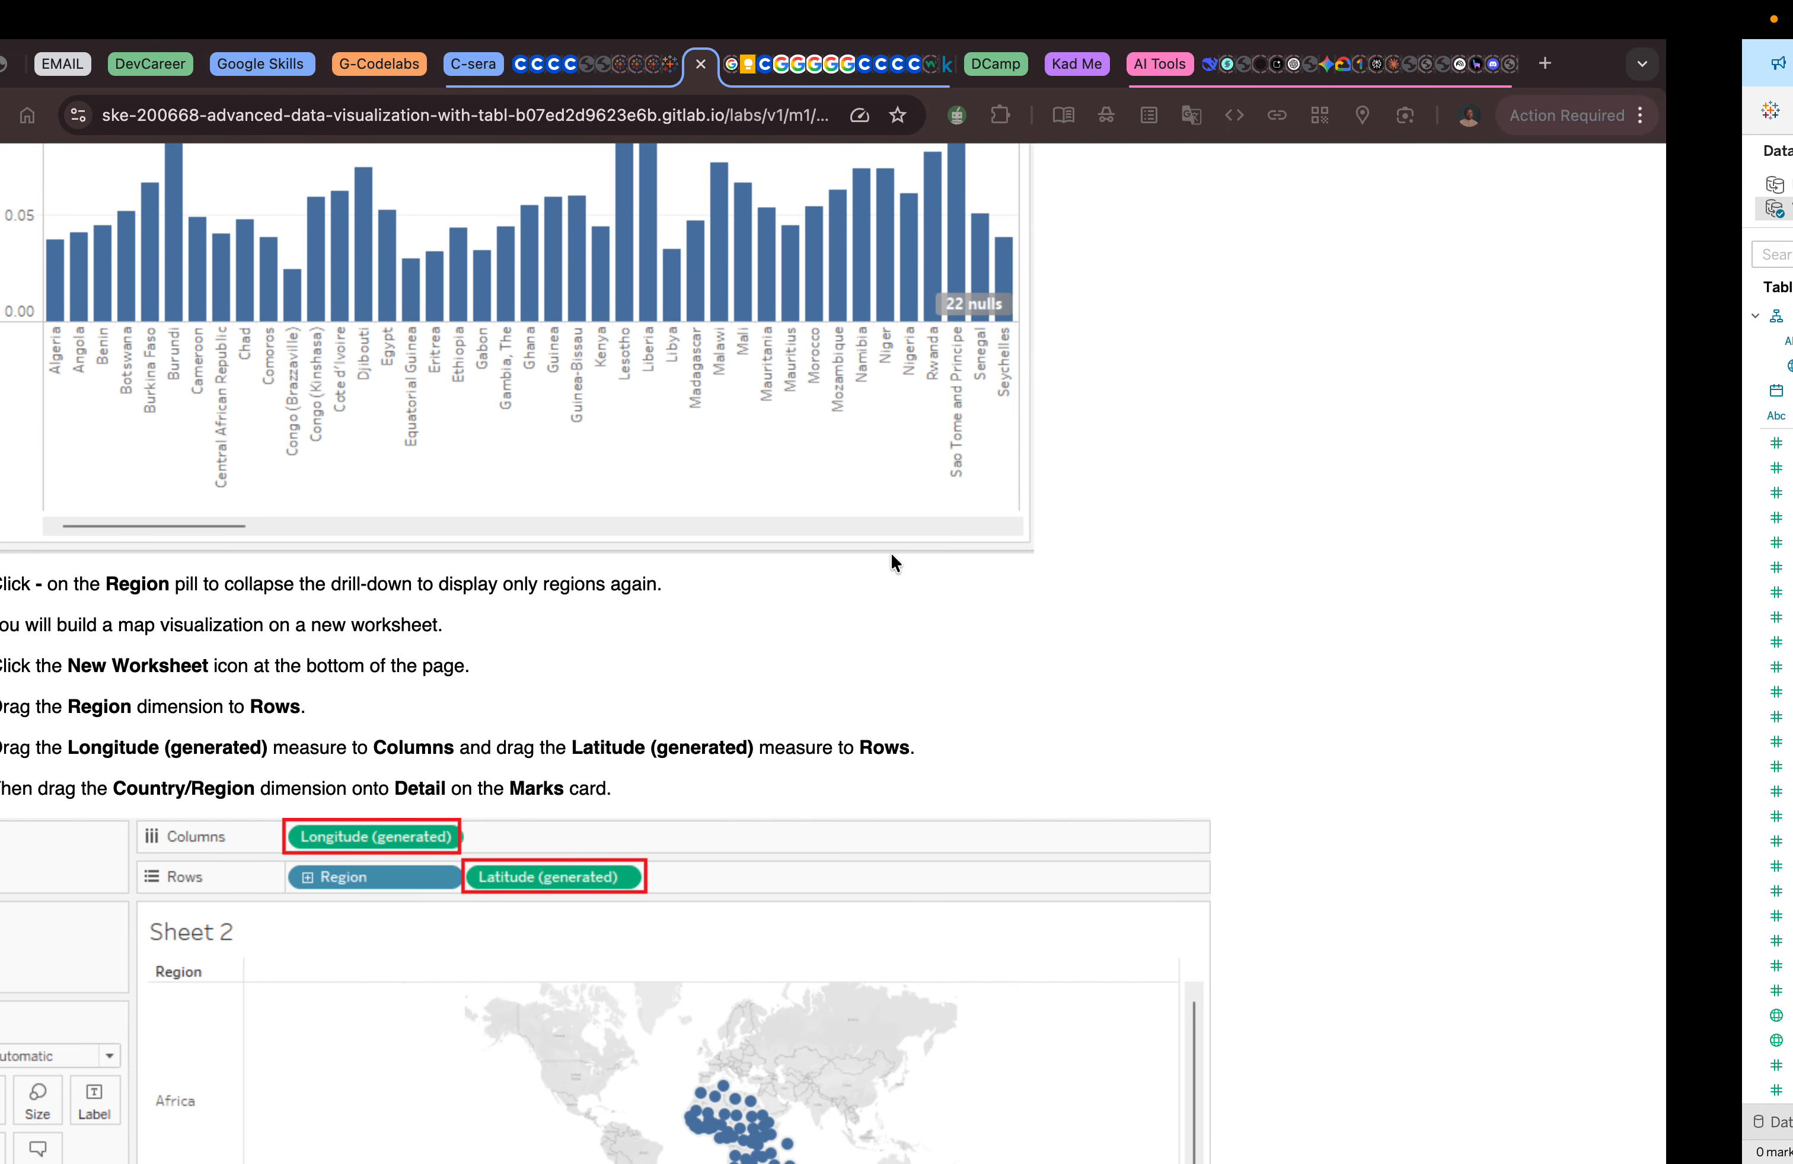
click(1004, 689)
scroll(1004, 688, down, 3)
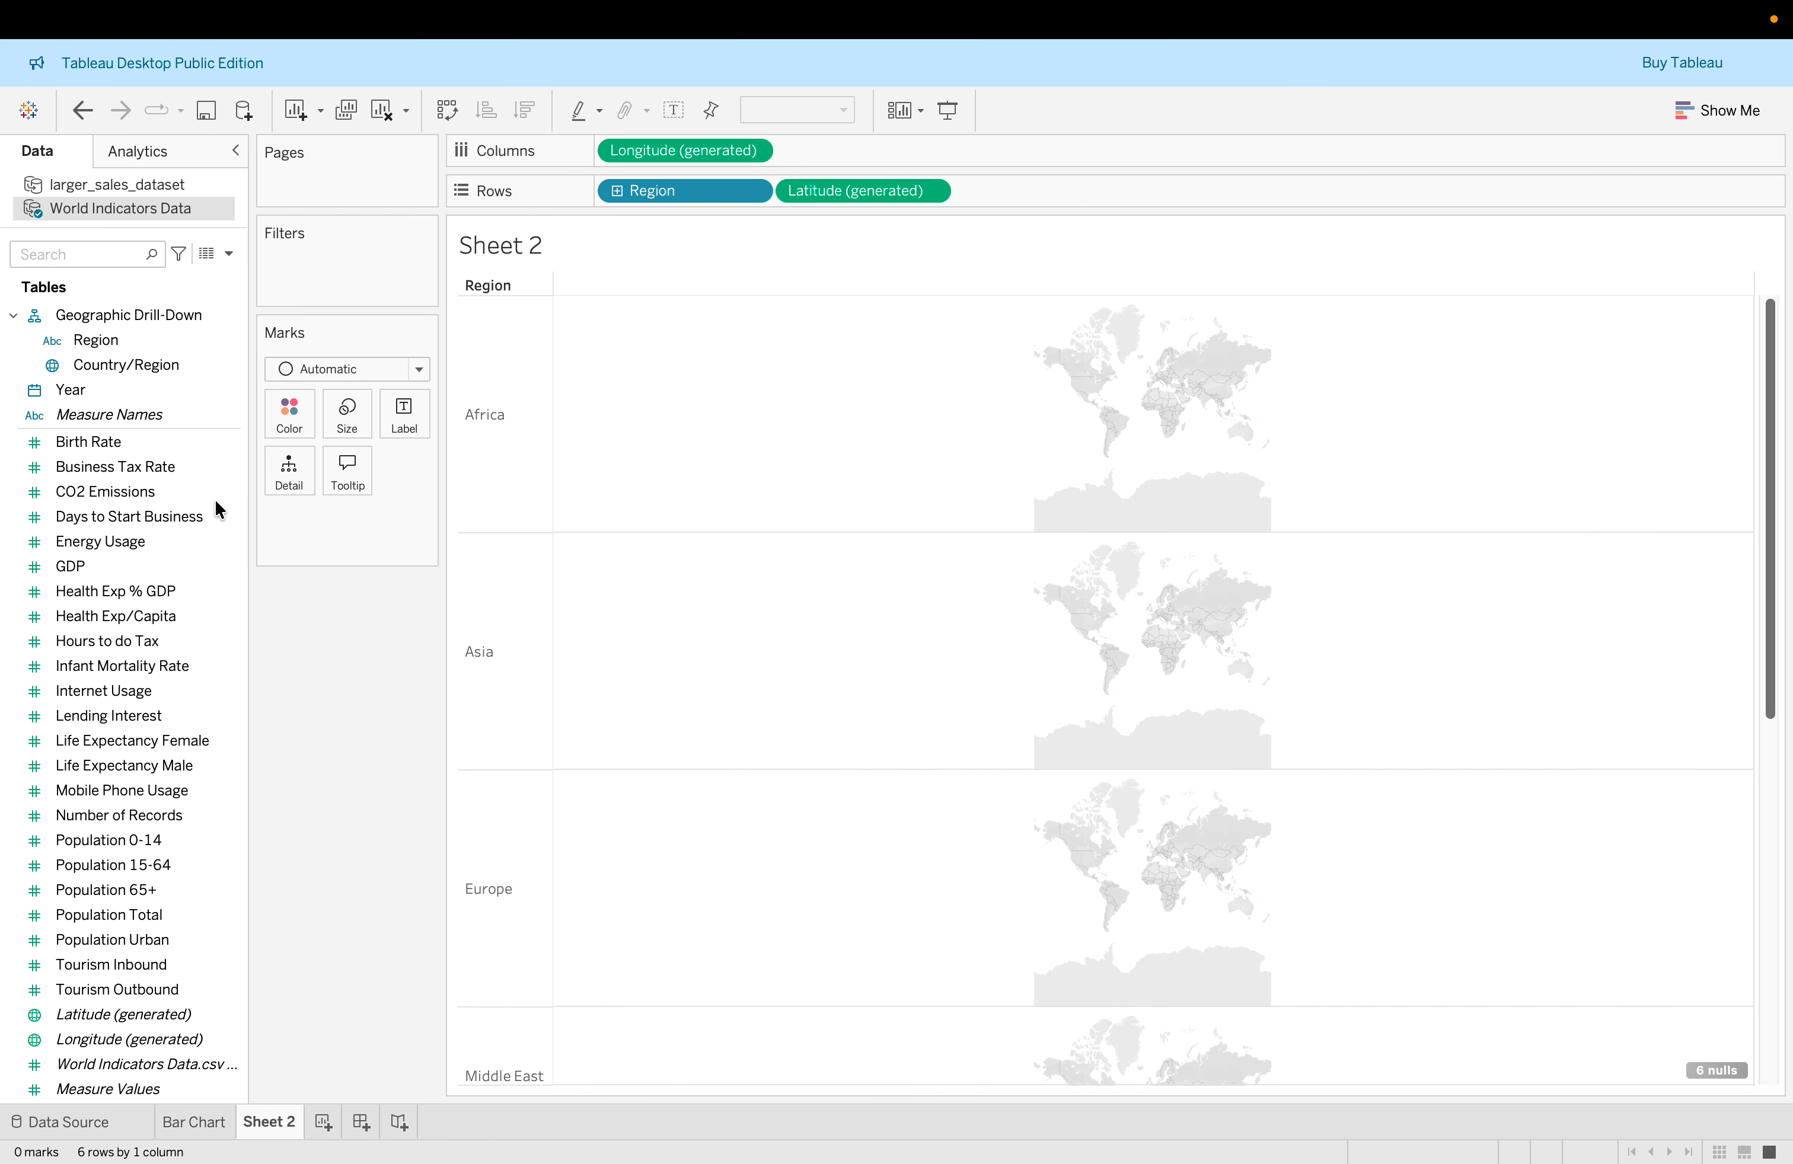
click(159, 452)
click(172, 533)
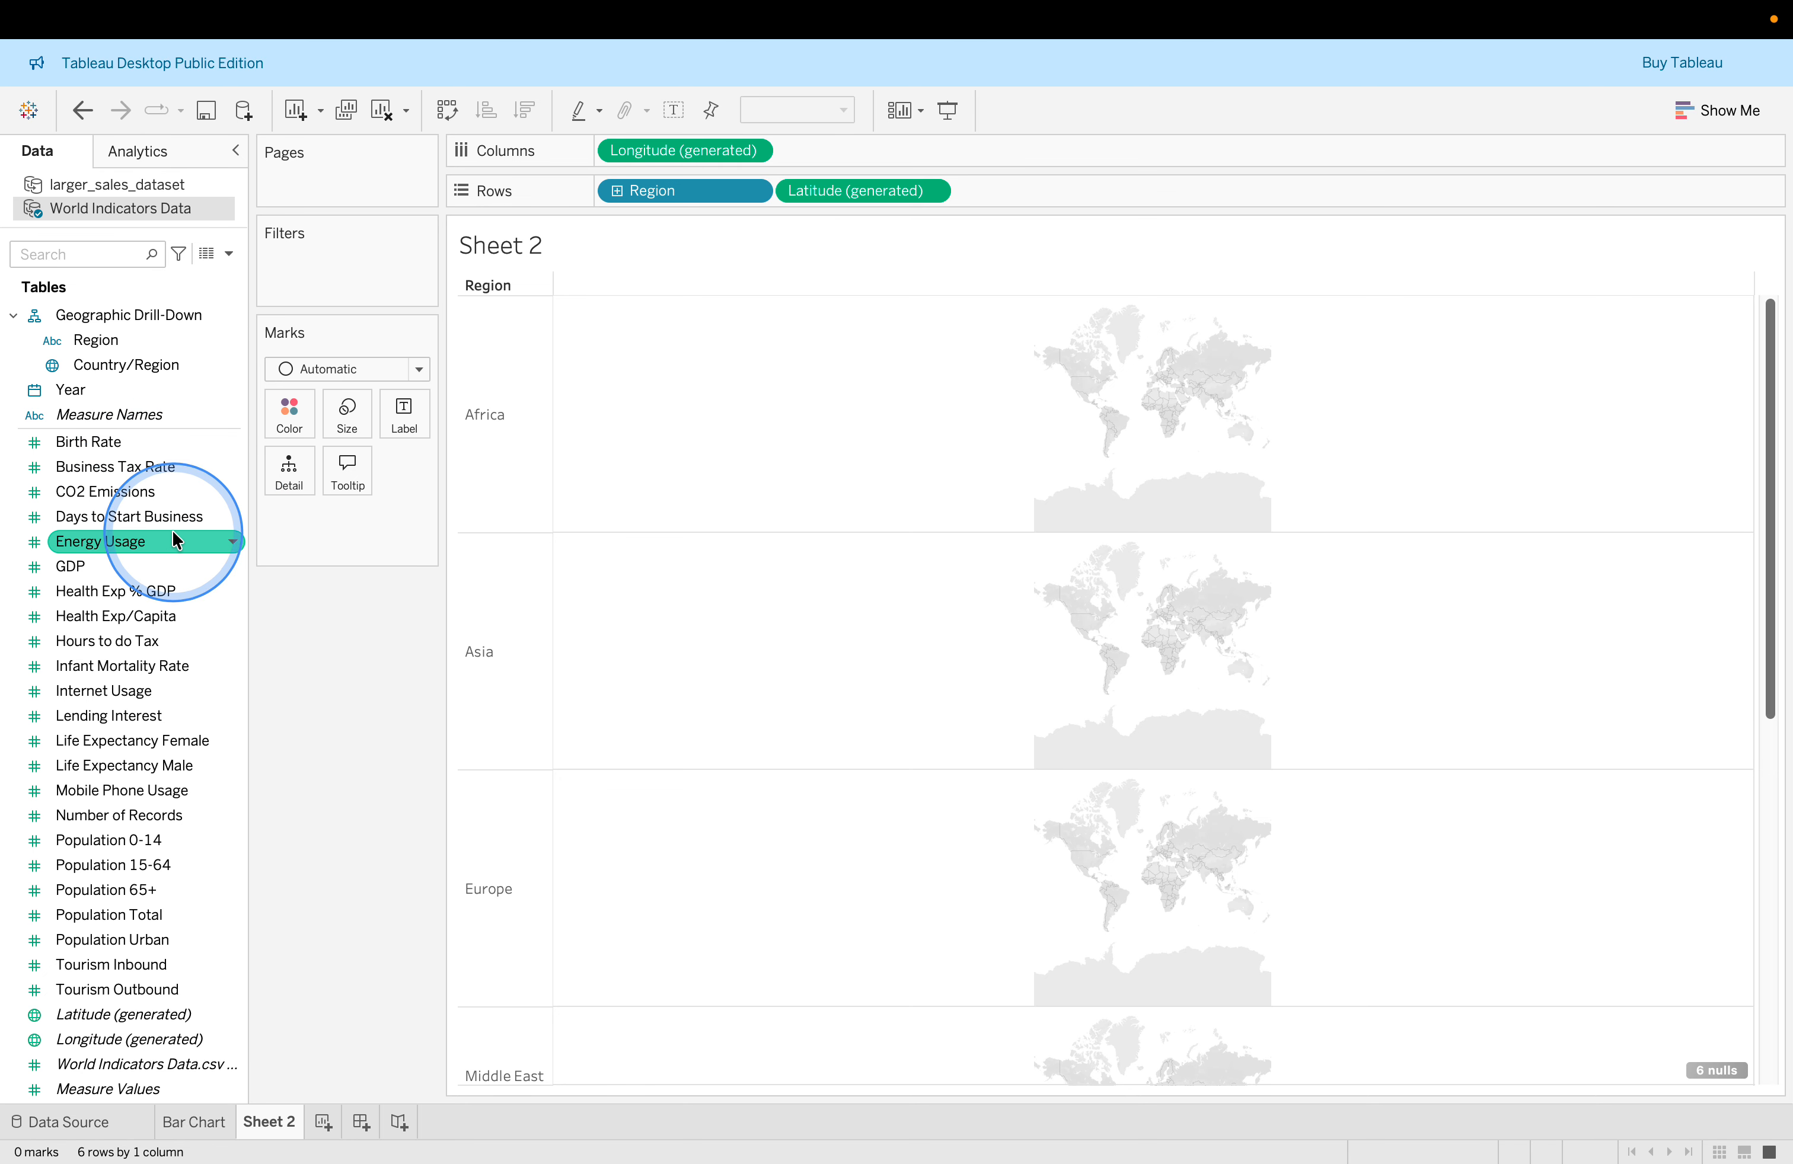
click(155, 388)
click(148, 368)
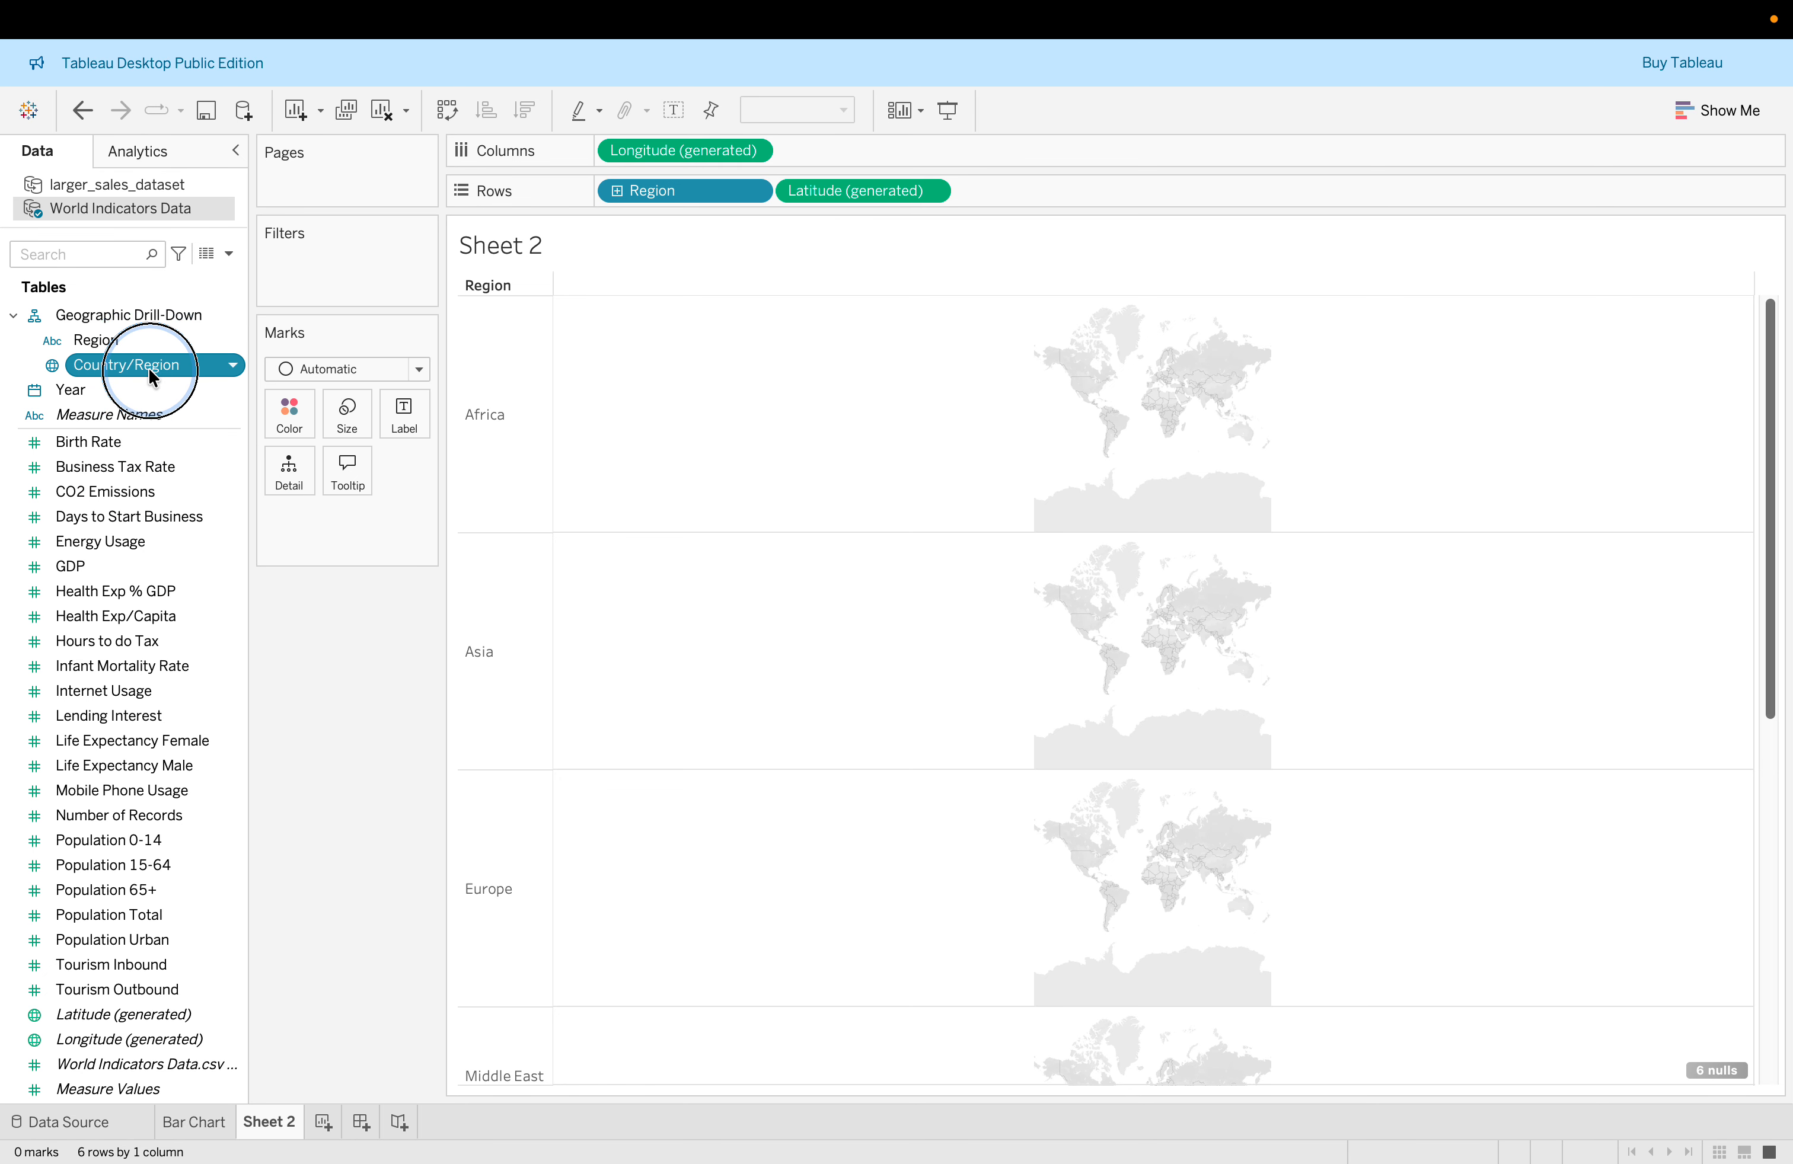
drag(148, 368, 294, 465)
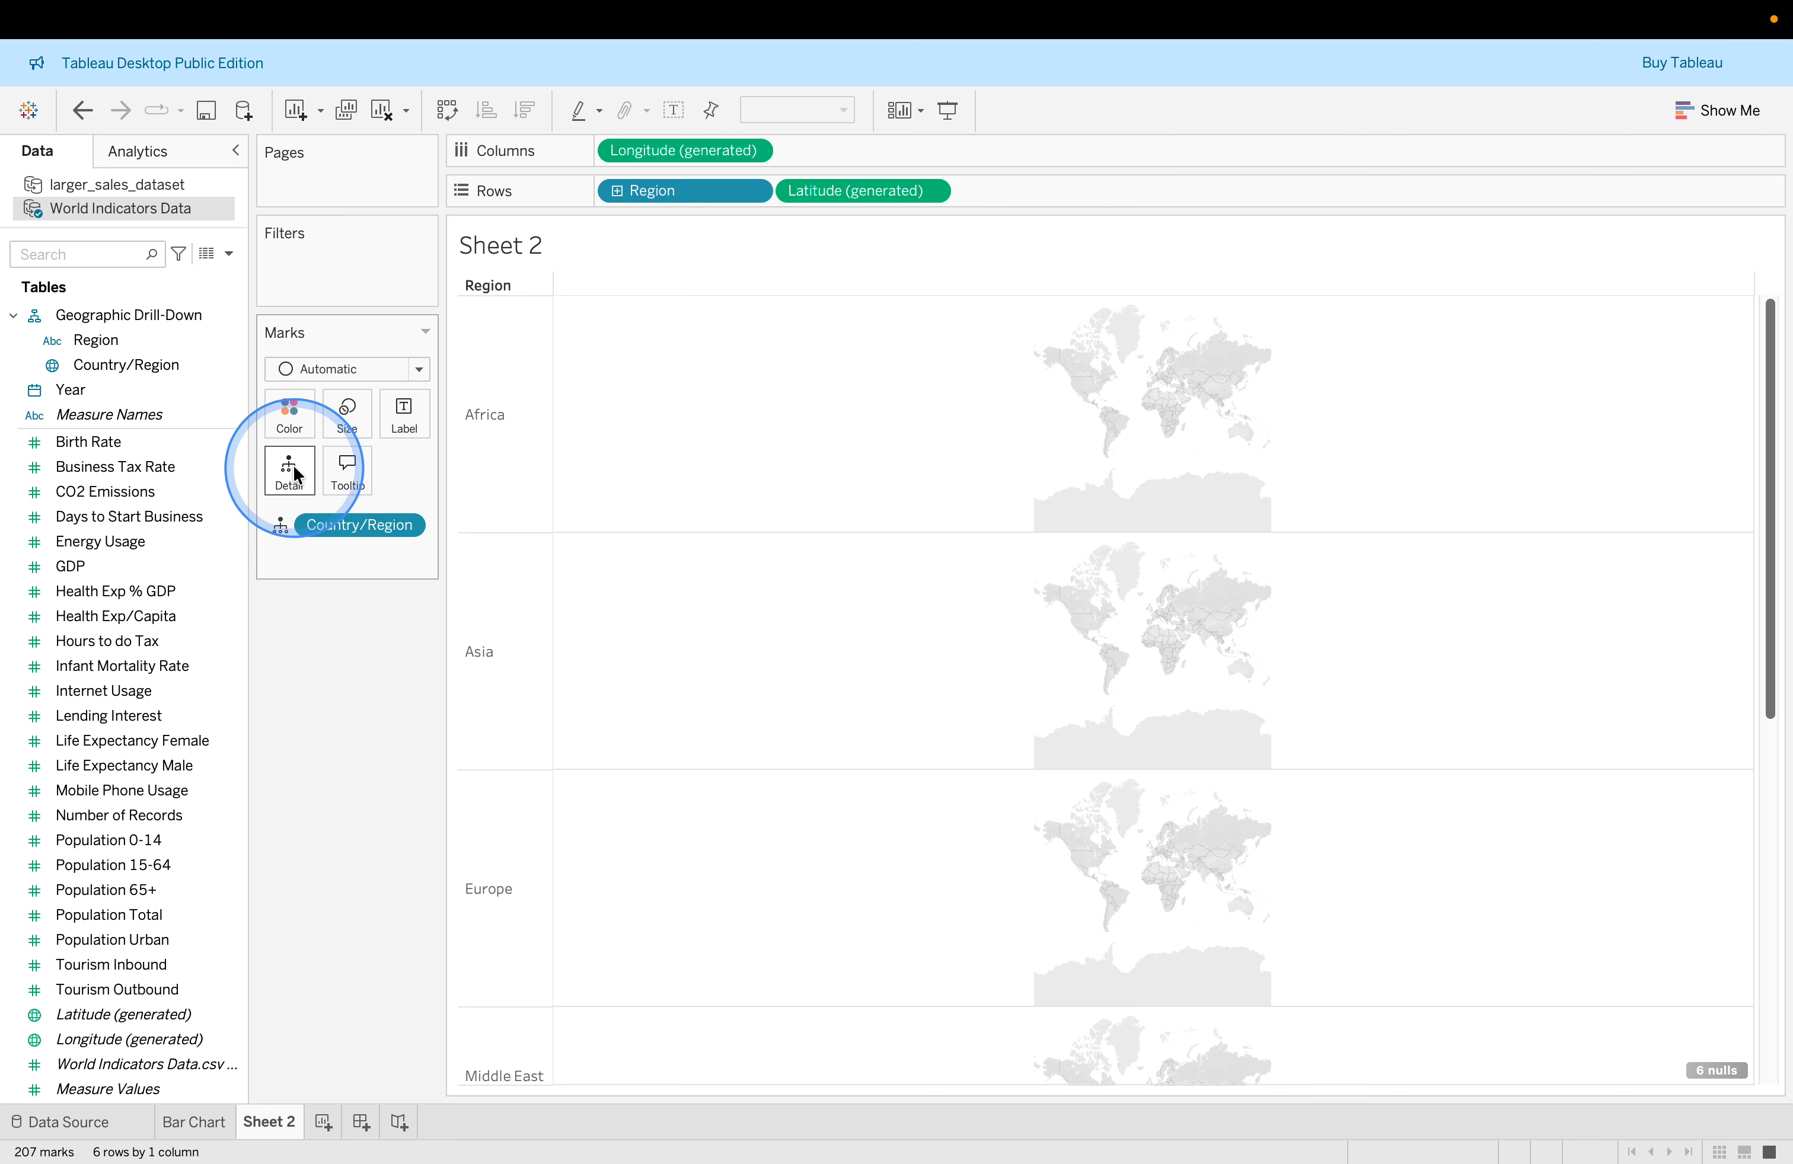
mouse_move(1213, 488)
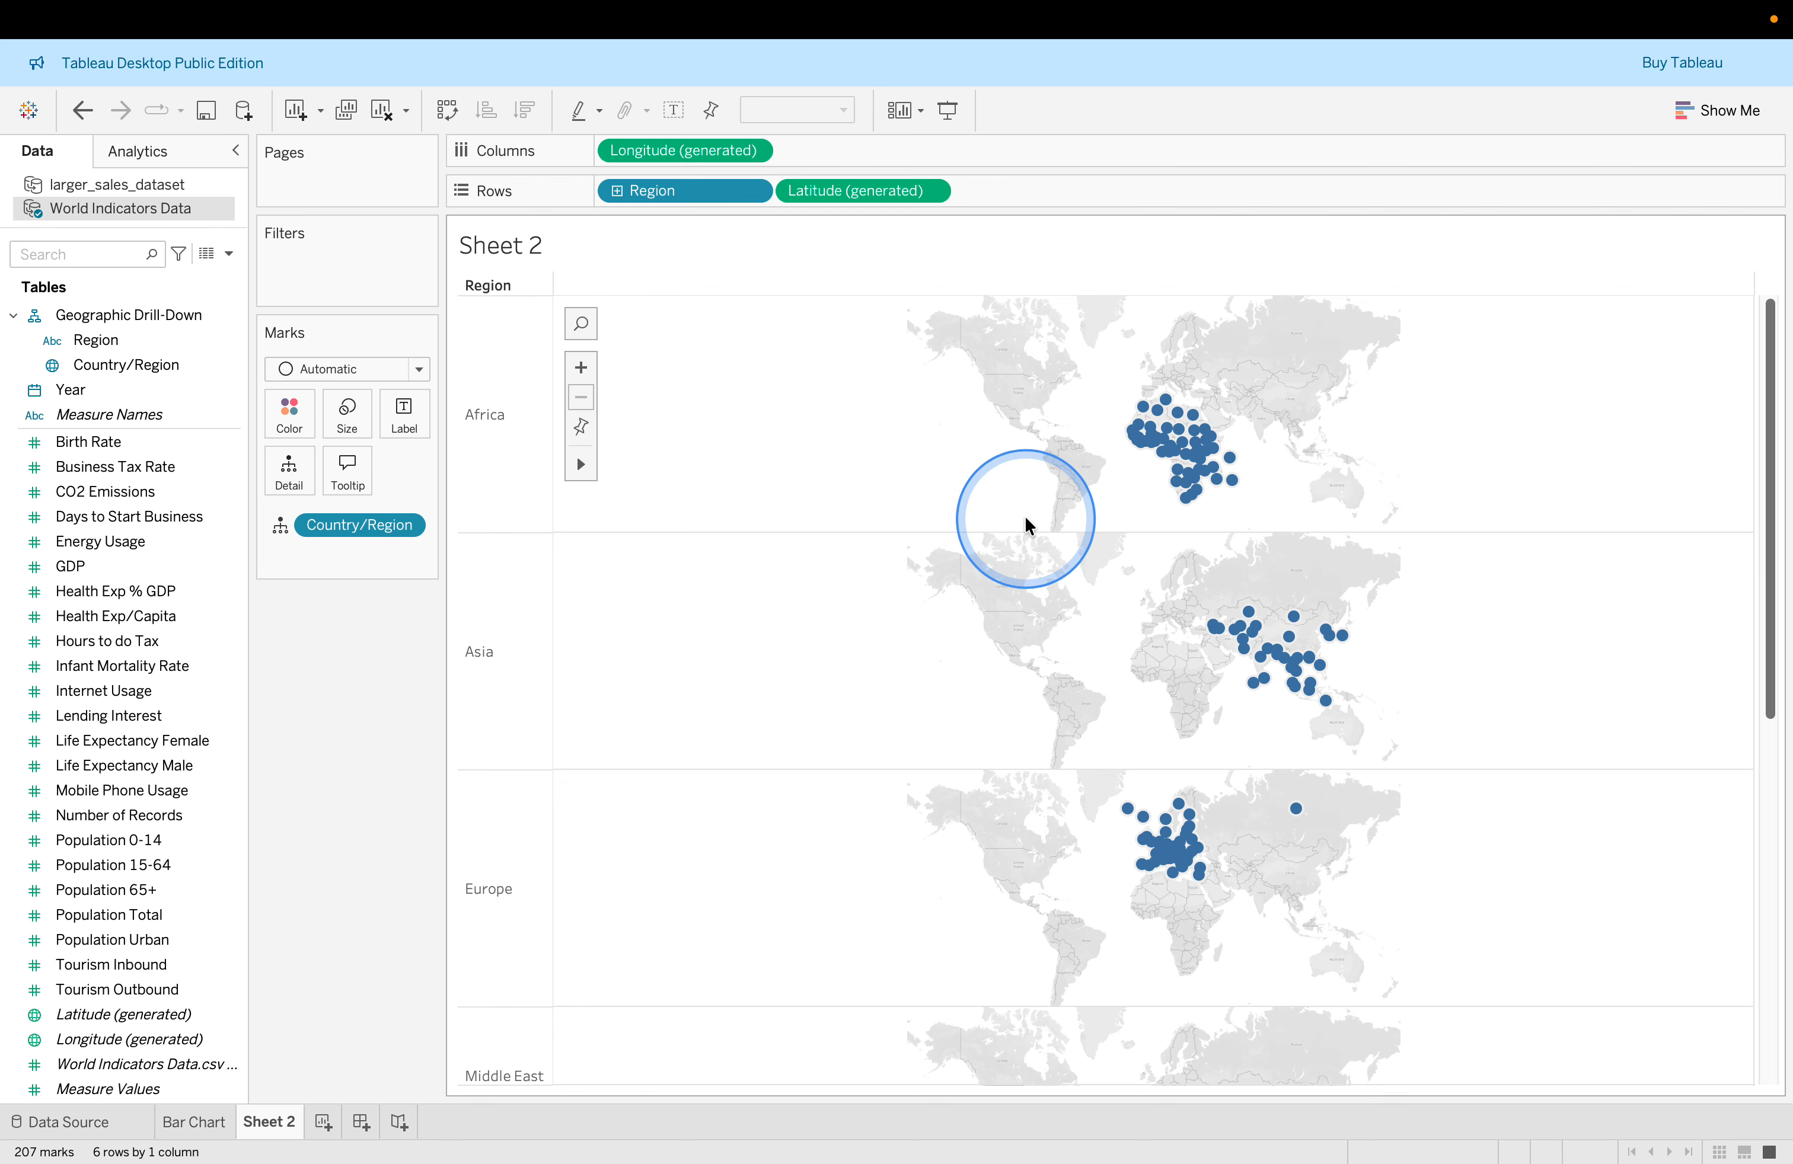
Read the GDP coloring instruction in the browser lab guide, then in Tableau place the GDP measure on Color.
key(ctrl+Left)
scroll(1024, 522, down, 10)
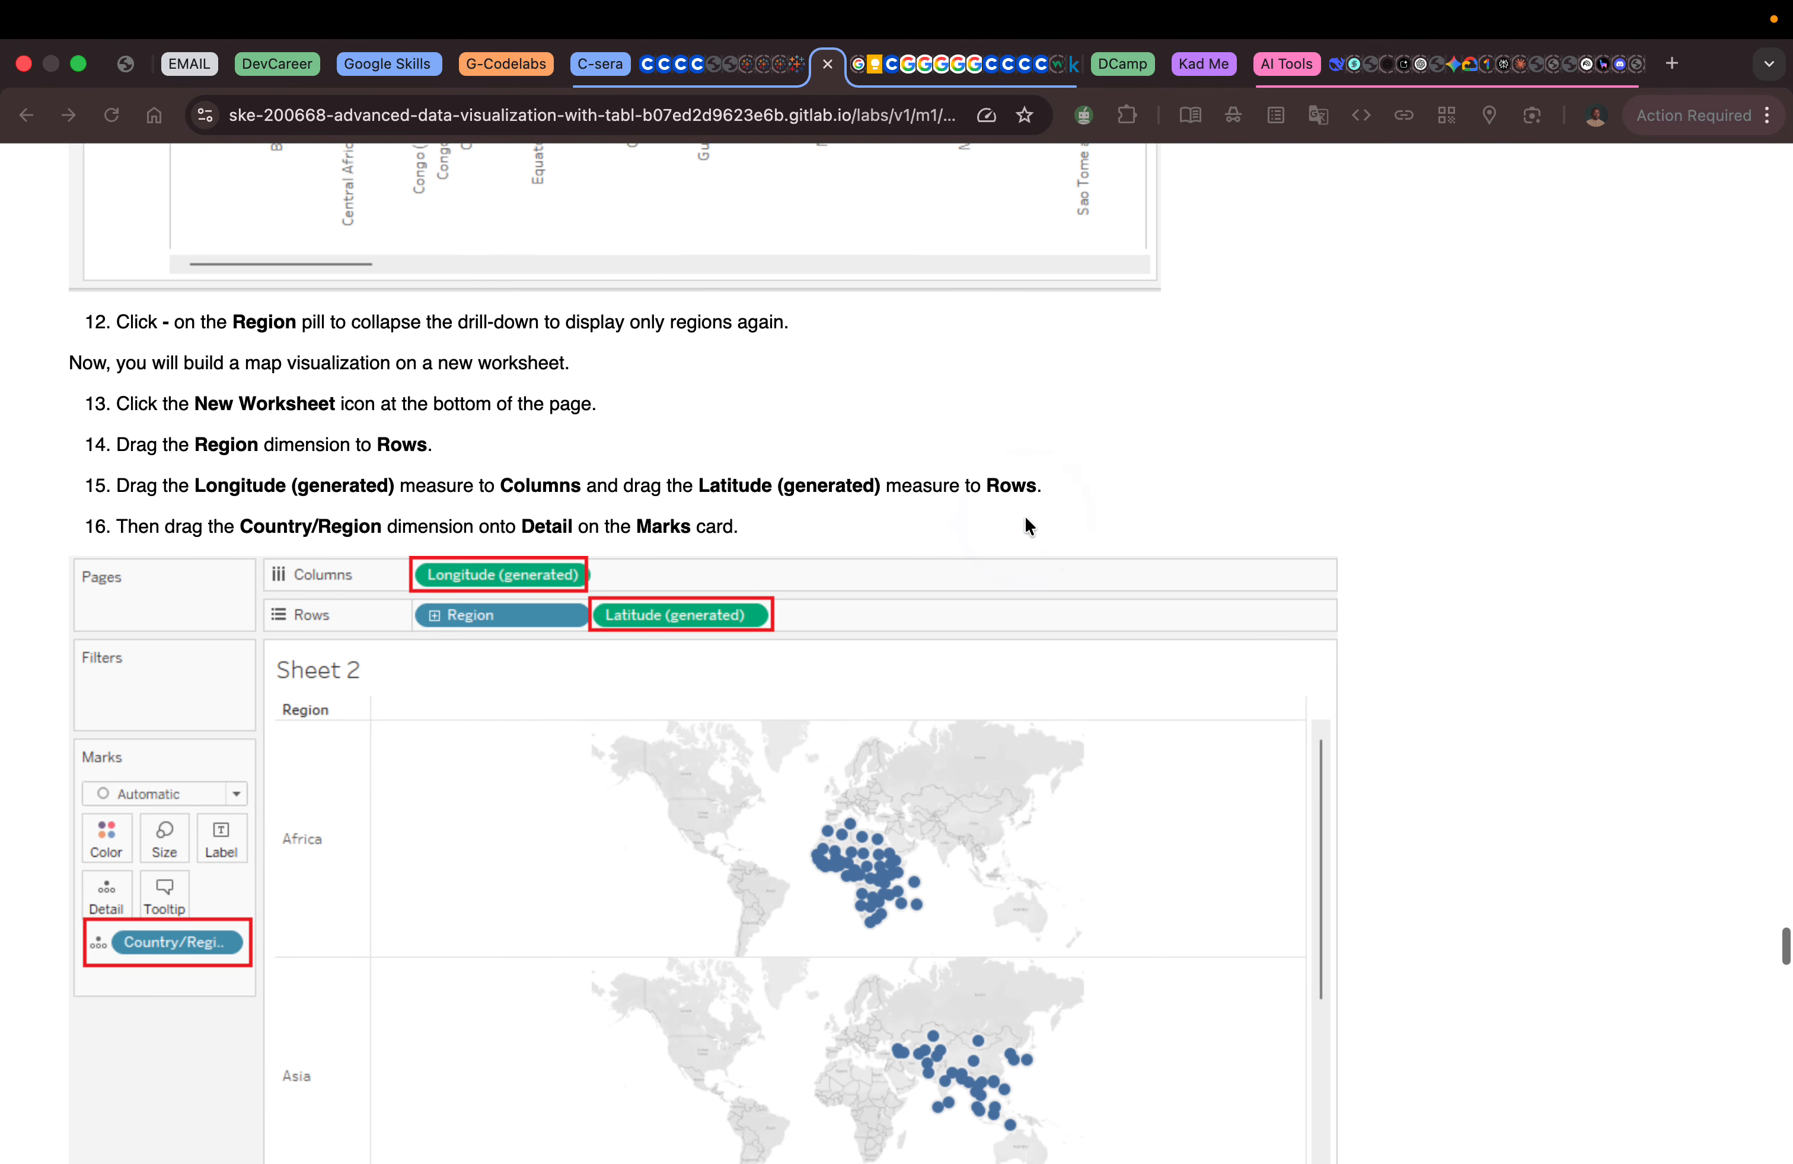
scroll(1024, 521, down, 1)
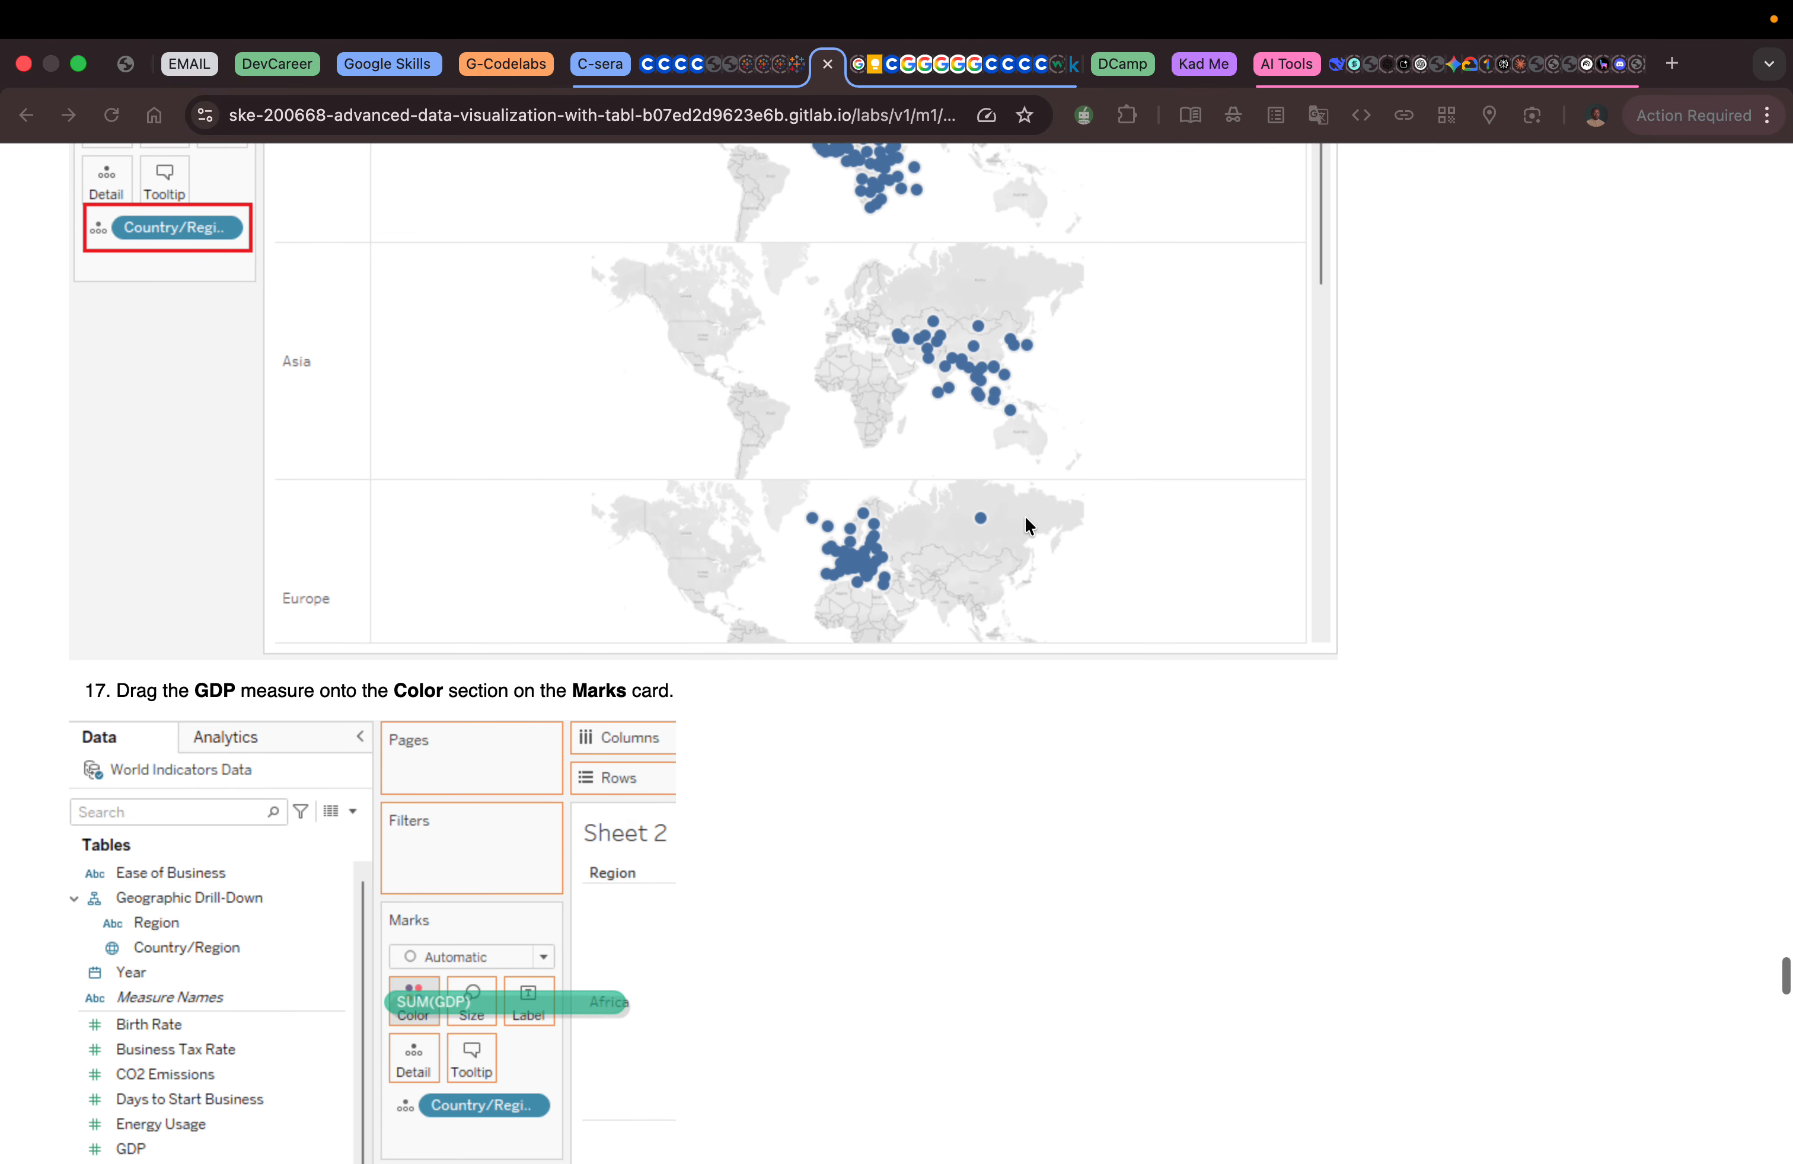
scroll(1024, 521, up, 2)
key(ctrl+Right)
key(ctrl+Left)
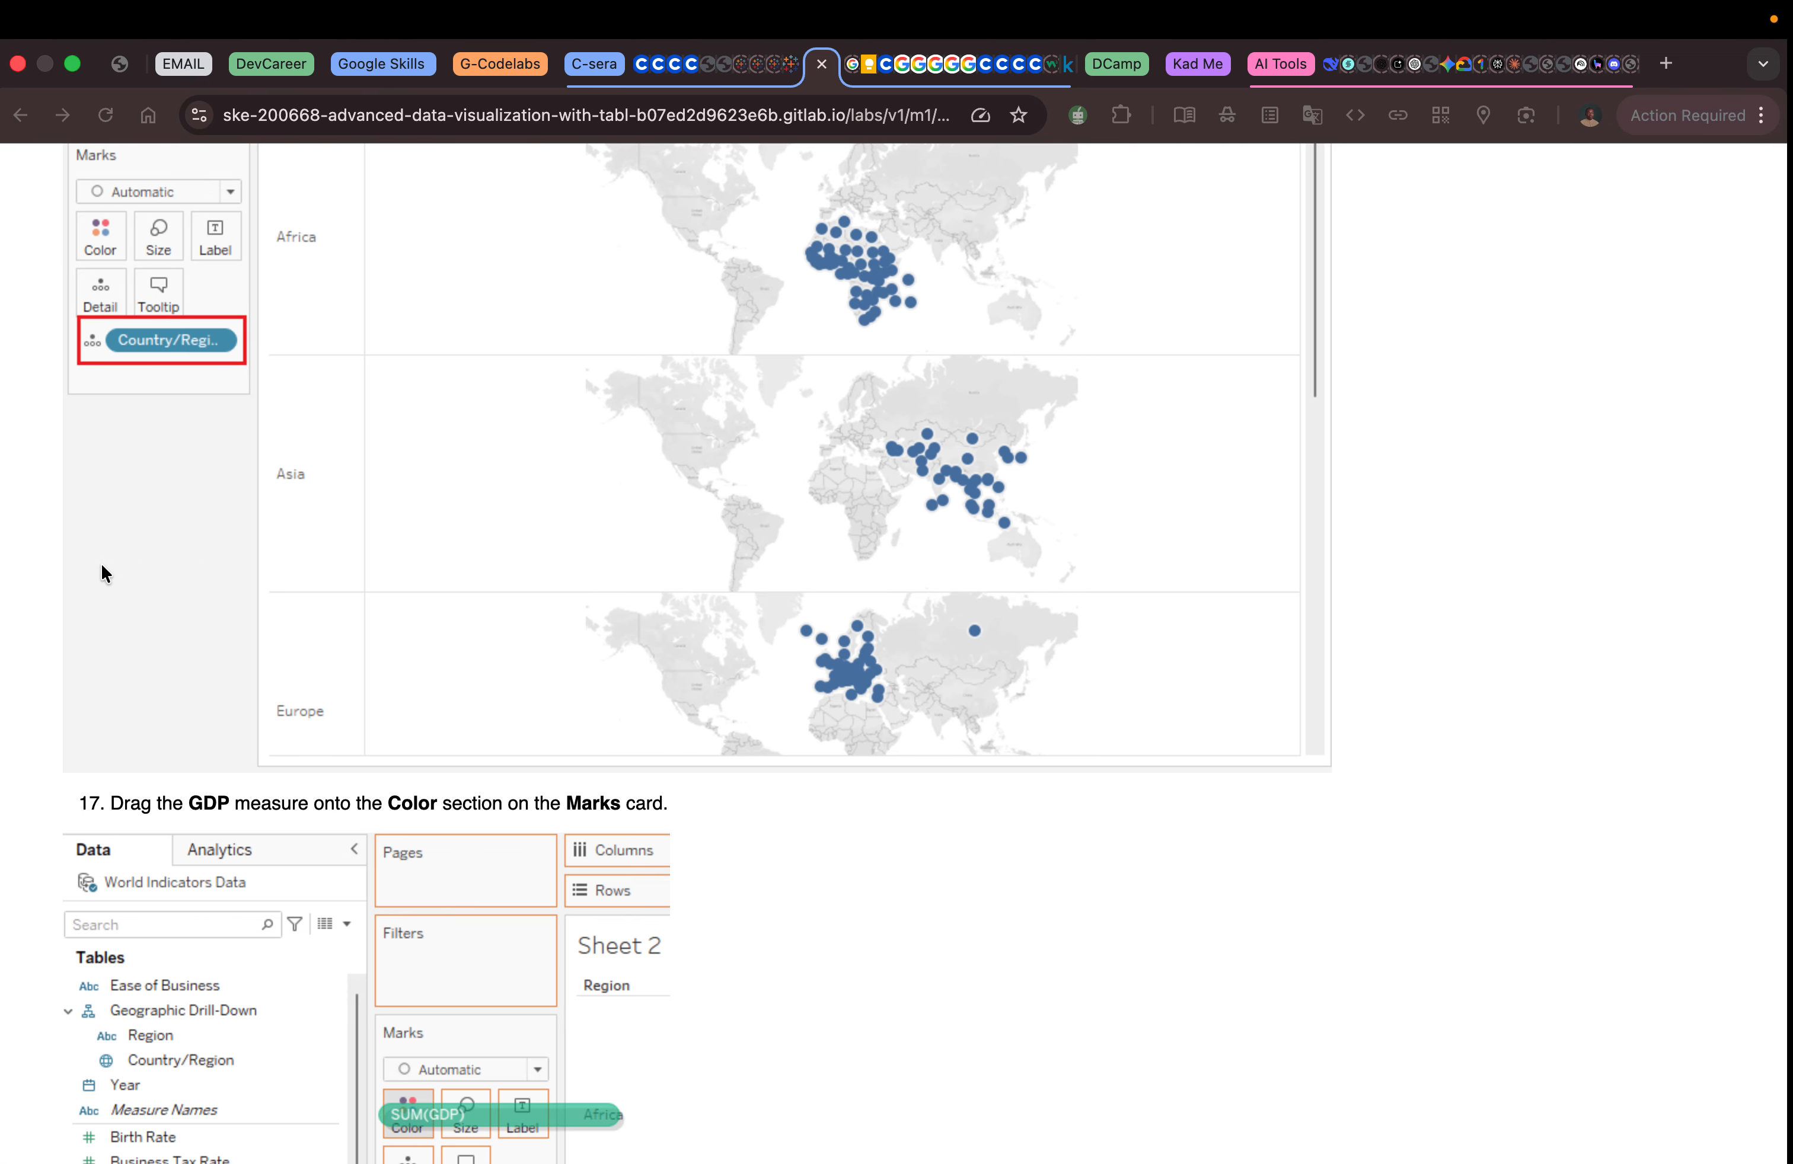
click(101, 564)
key(ctrl+Right)
drag(84, 566, 284, 420)
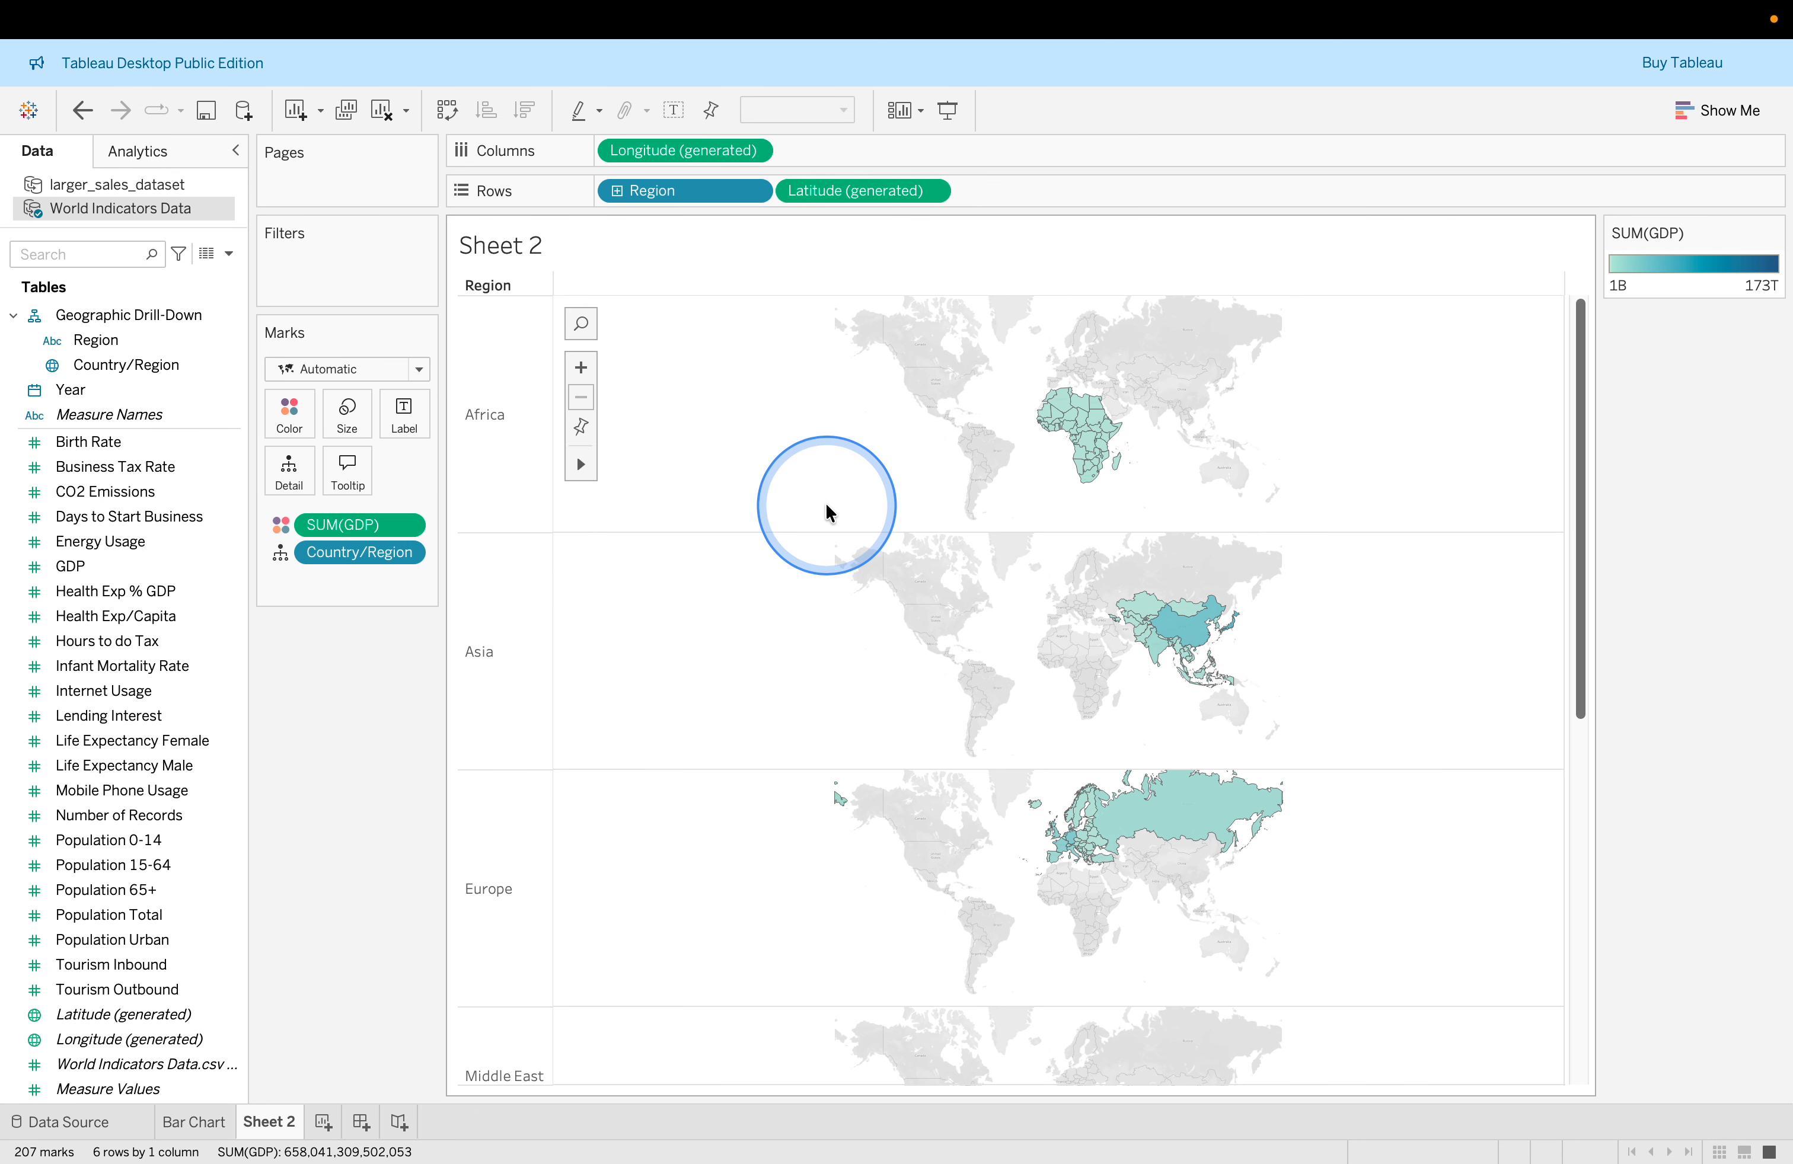
Recheck the GDP instruction in the browser lab guide, then in Tableau place GDP on Color again.
key(ctrl+Left)
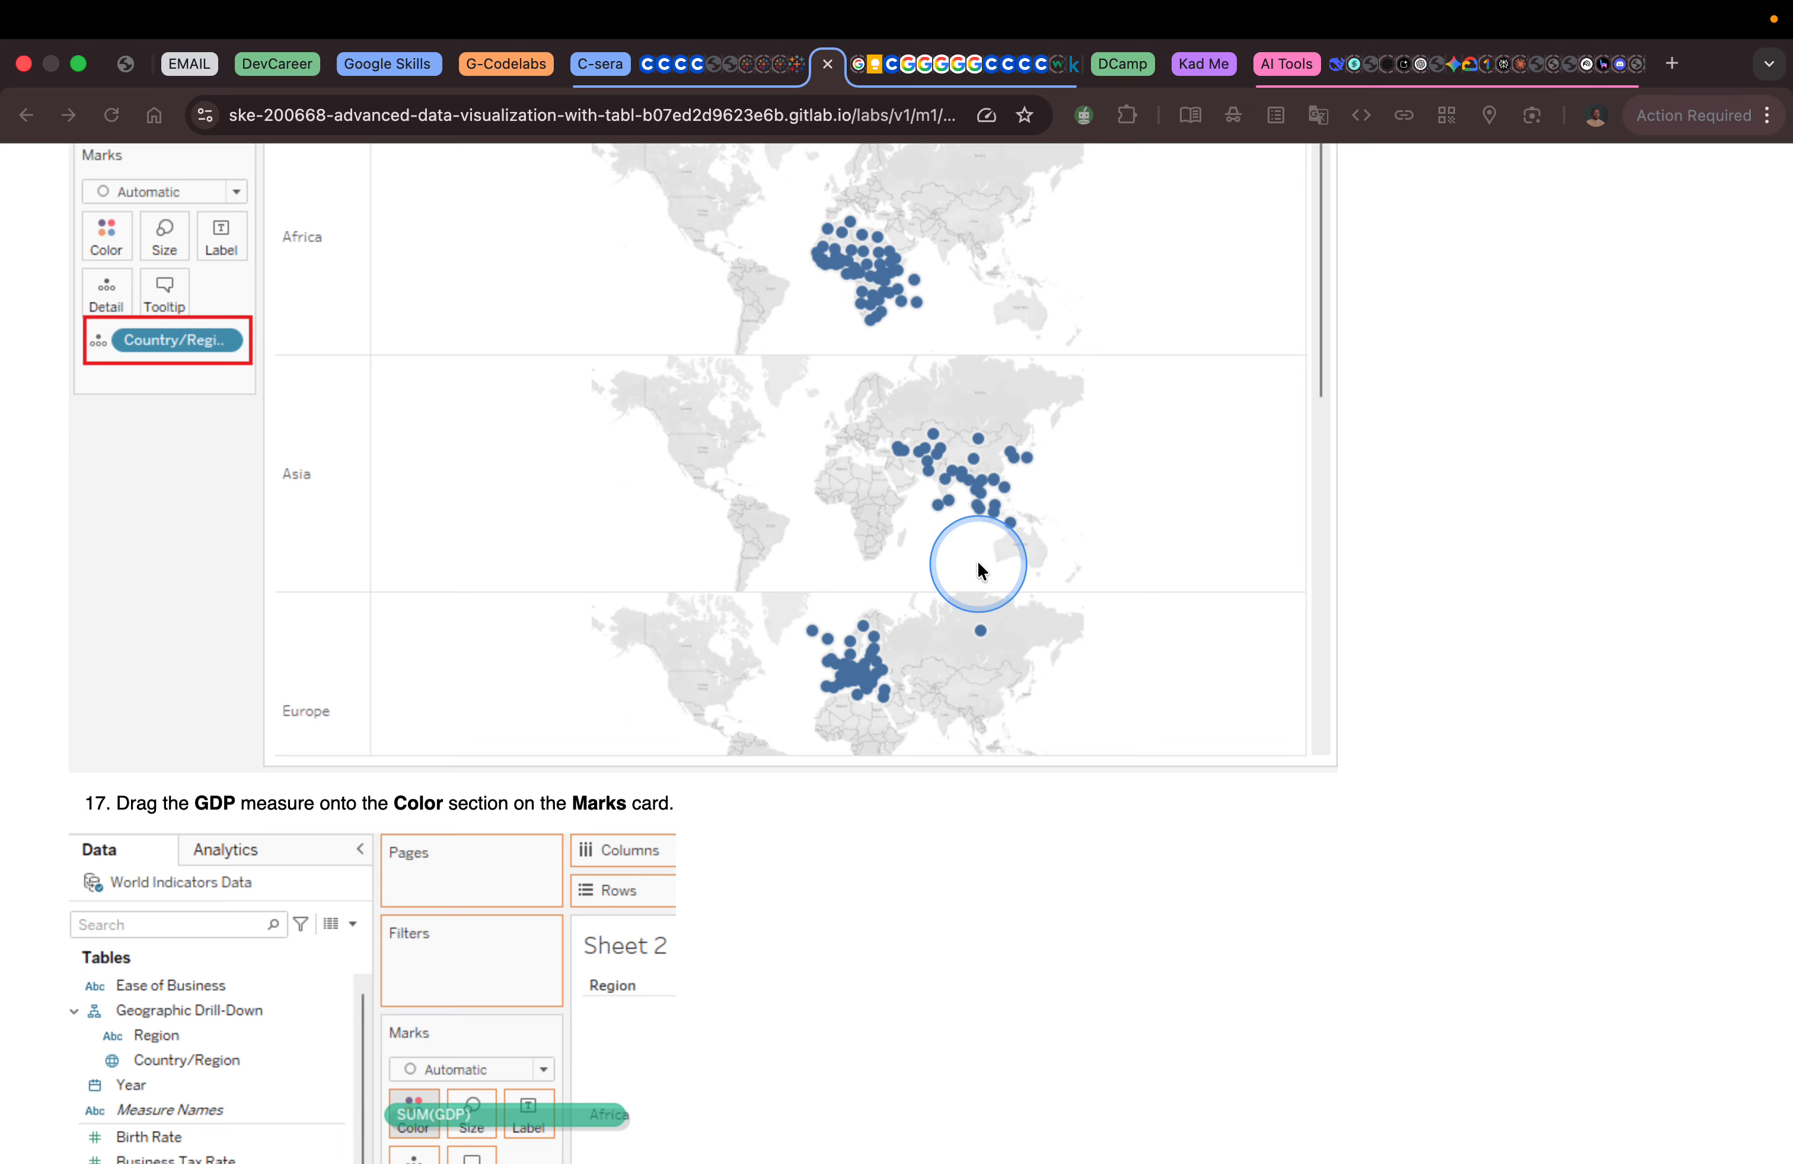
key(ctrl+Right)
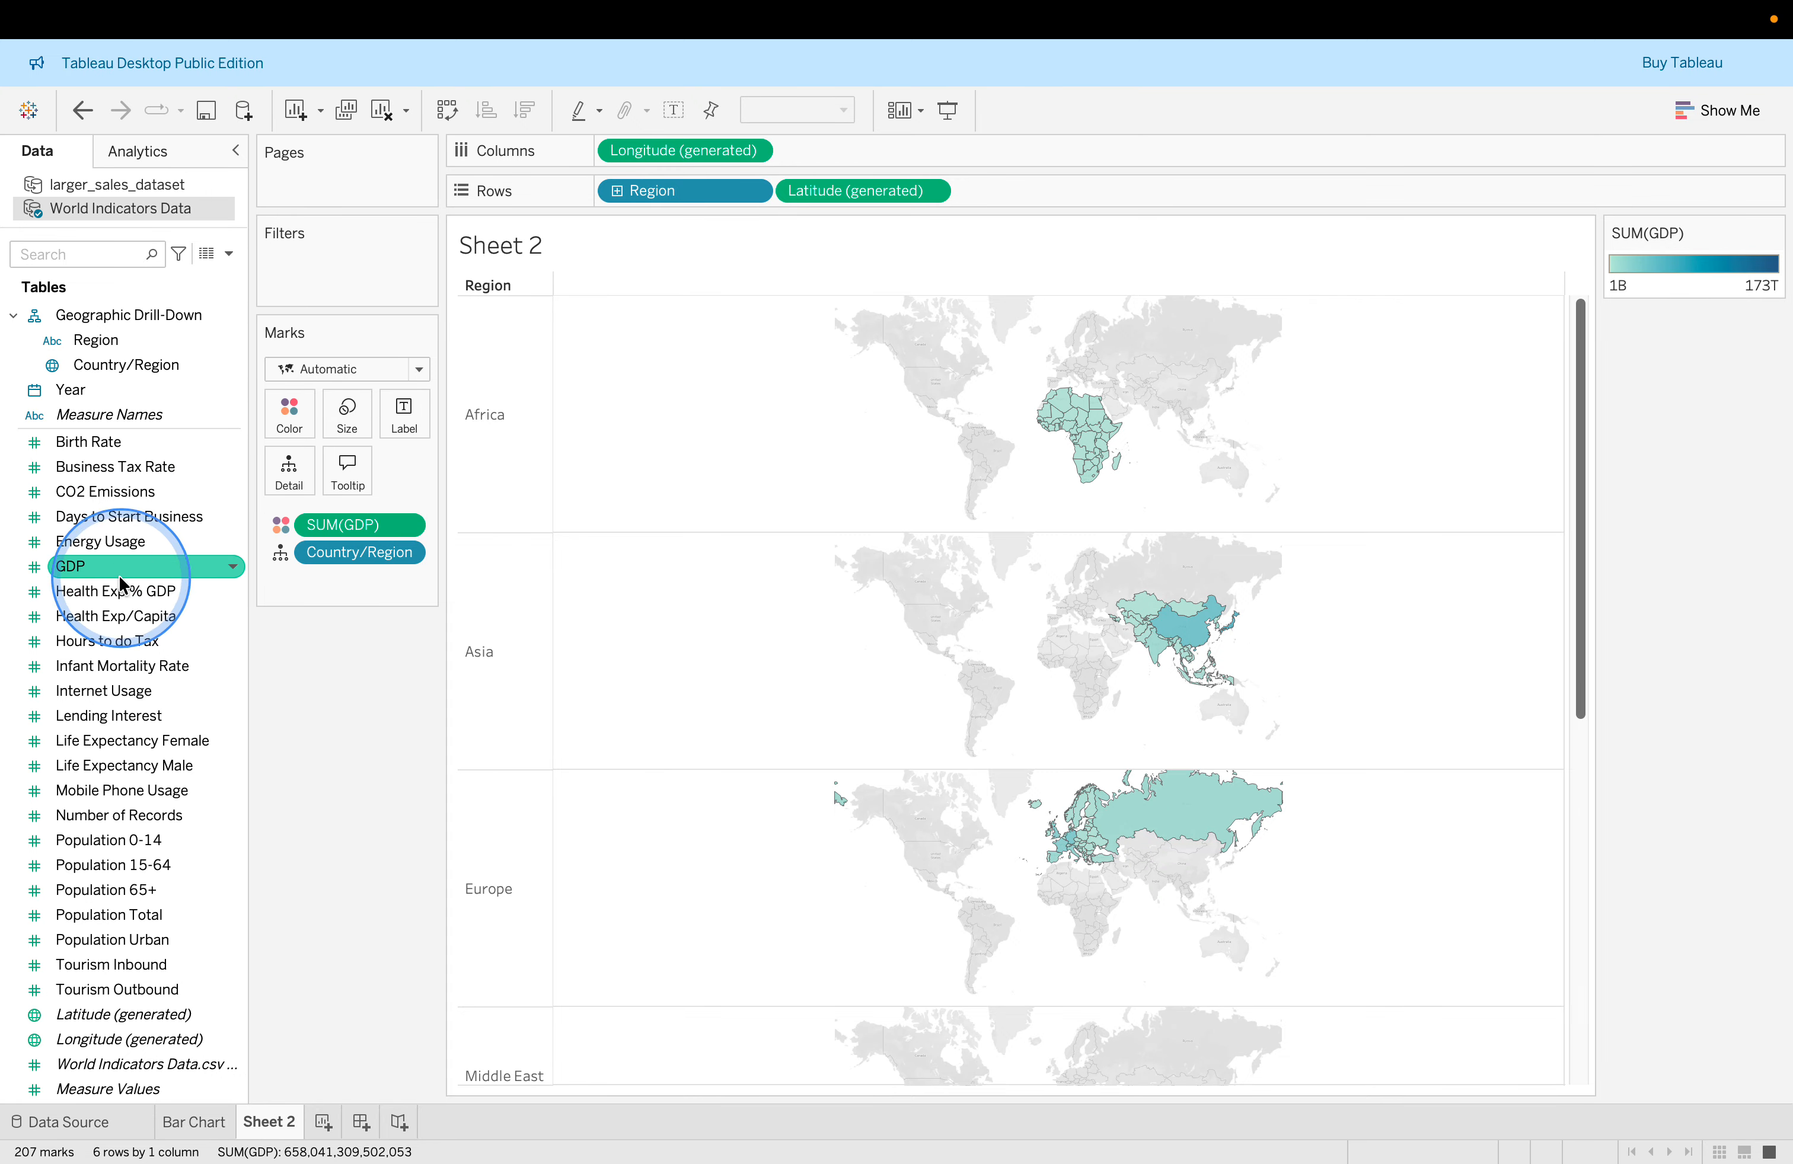
key(ctrl+Left)
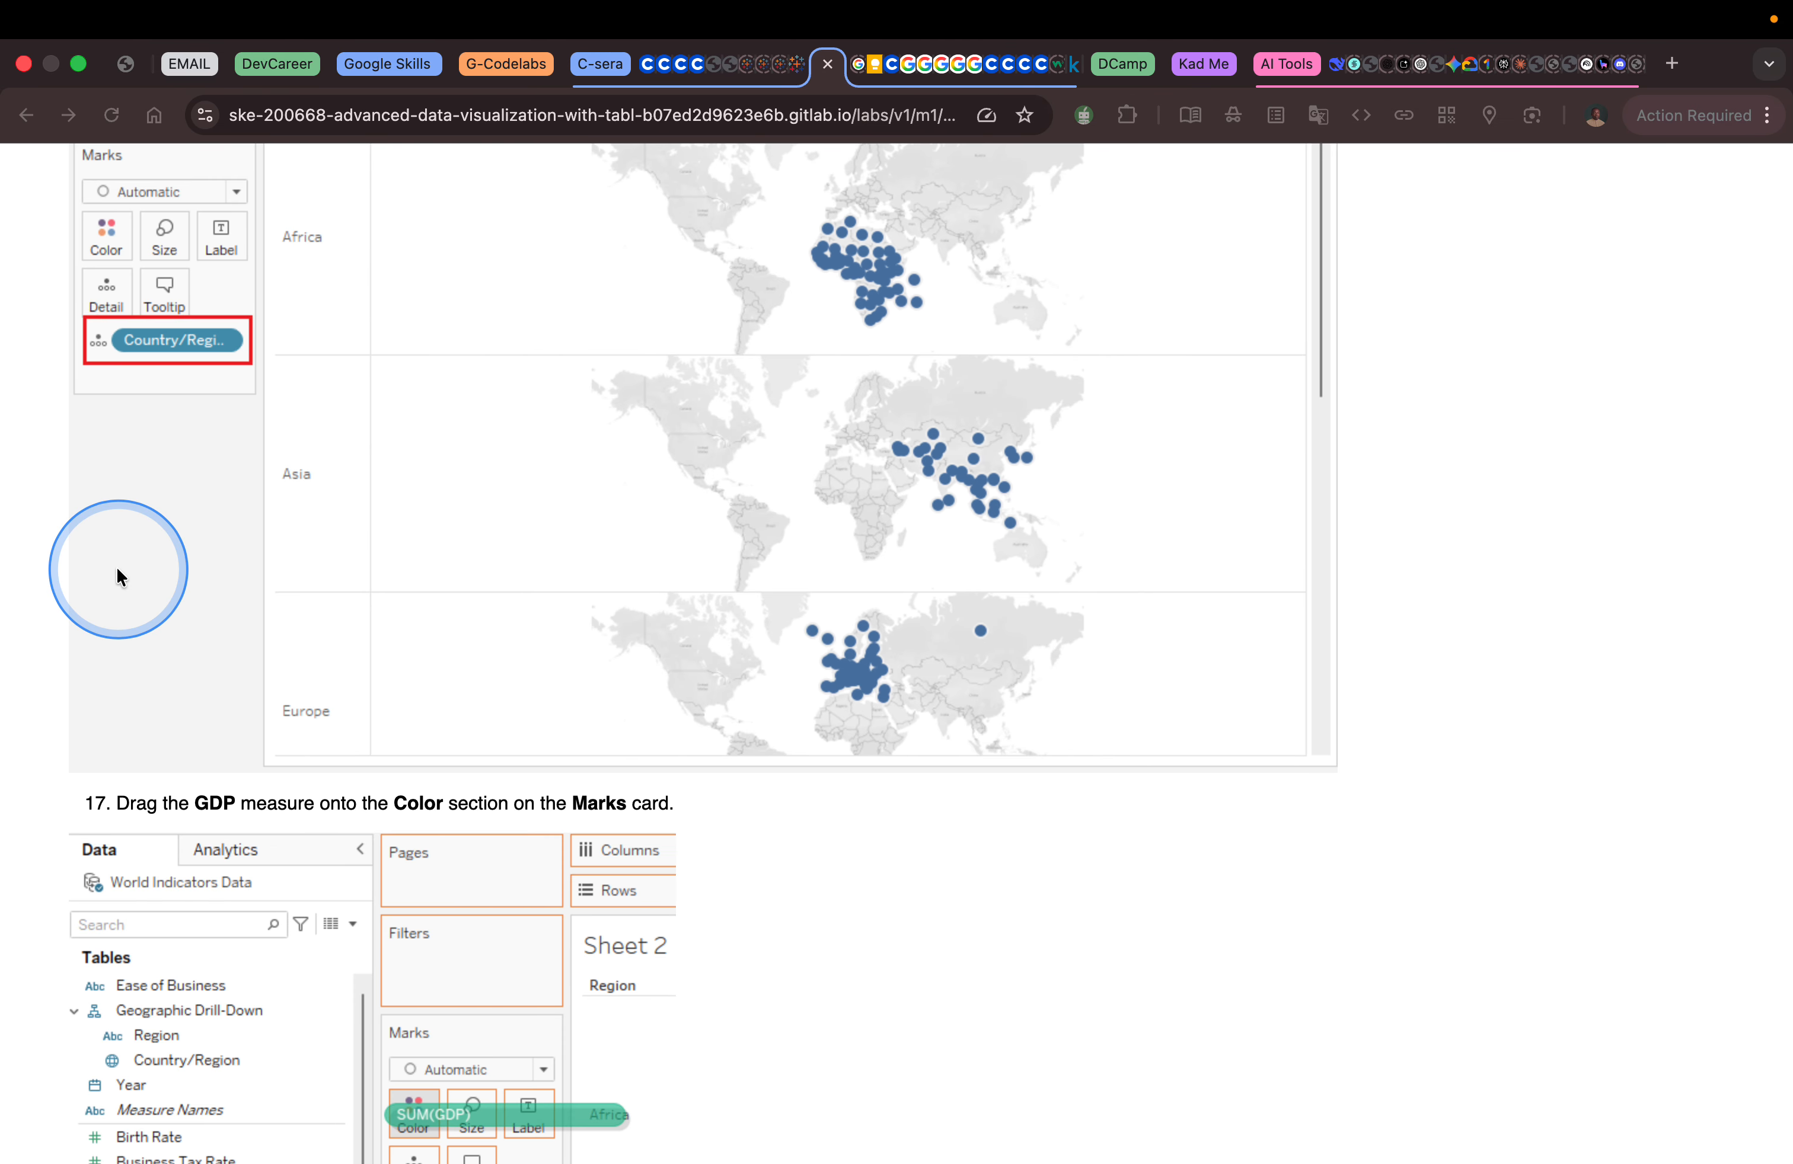
key(ctrl+Right)
click(82, 569)
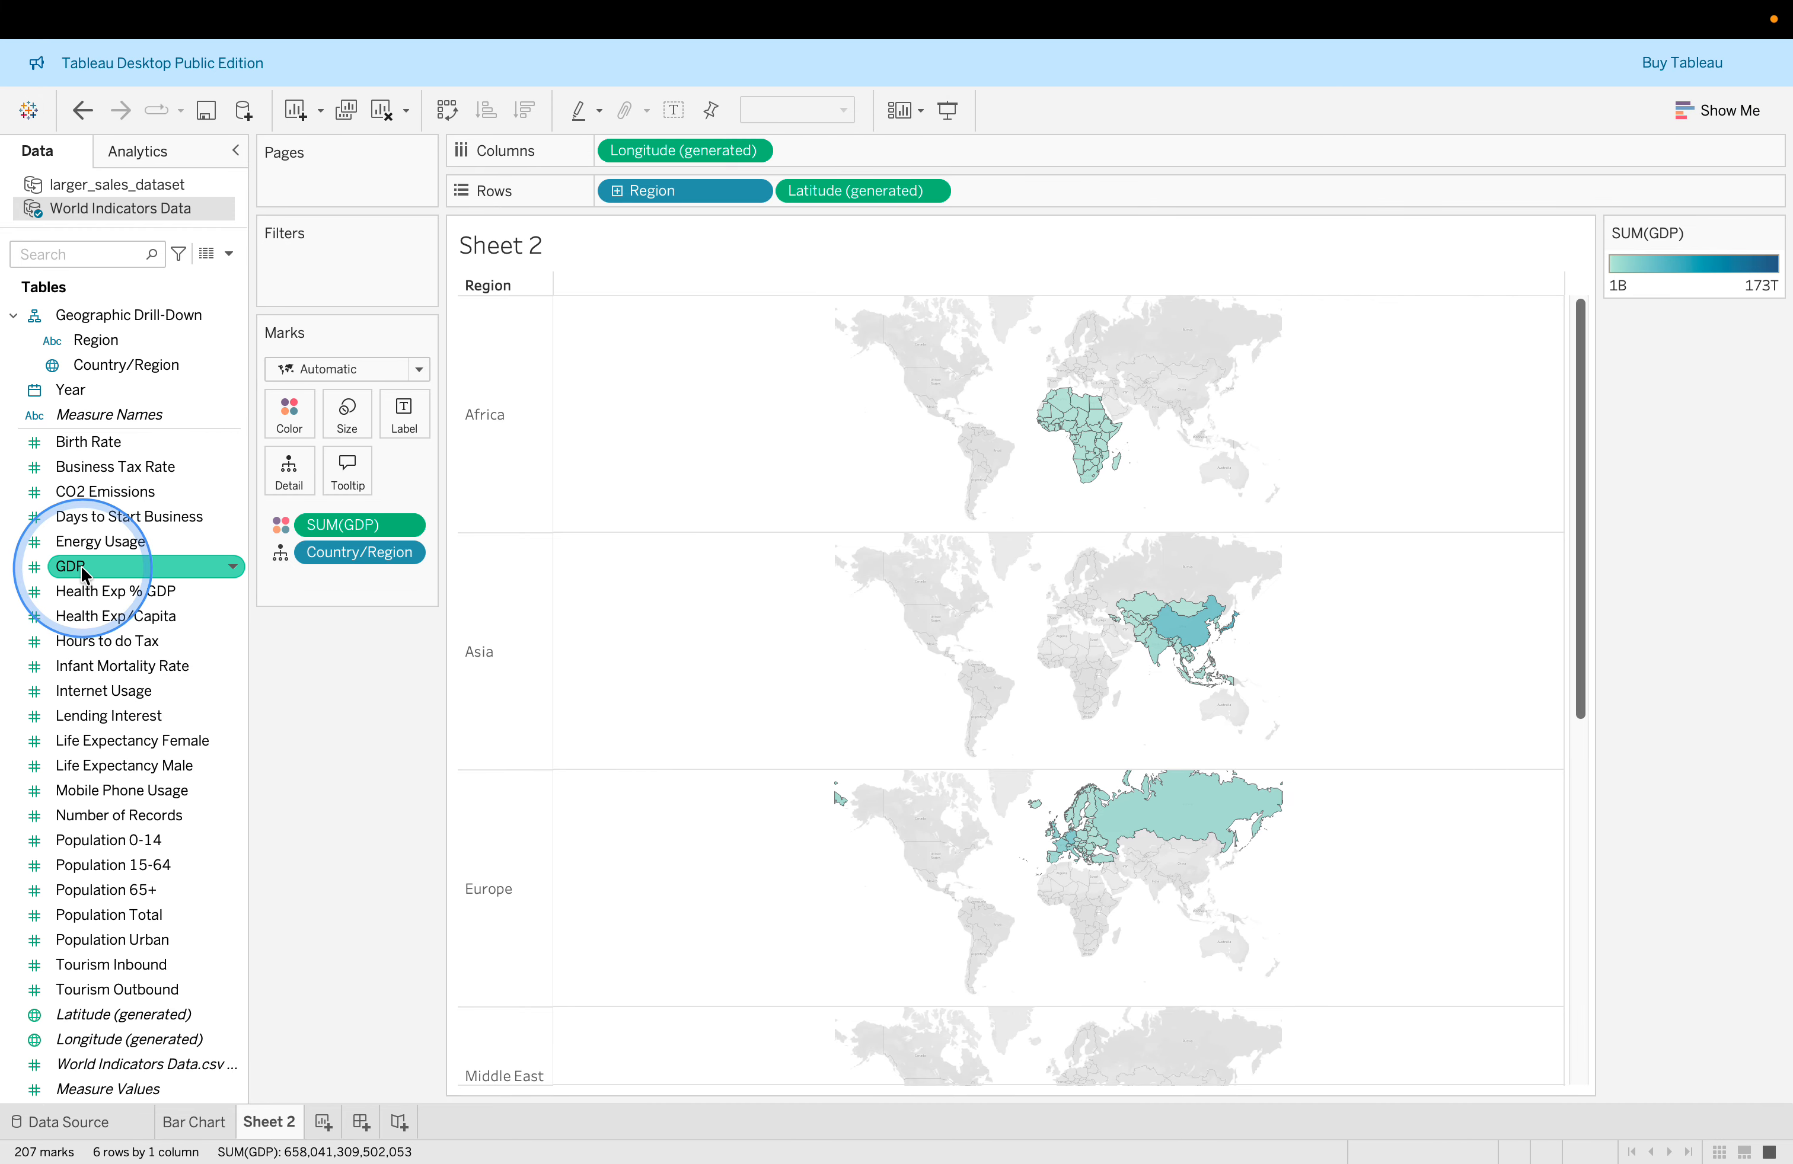
drag(81, 572, 281, 418)
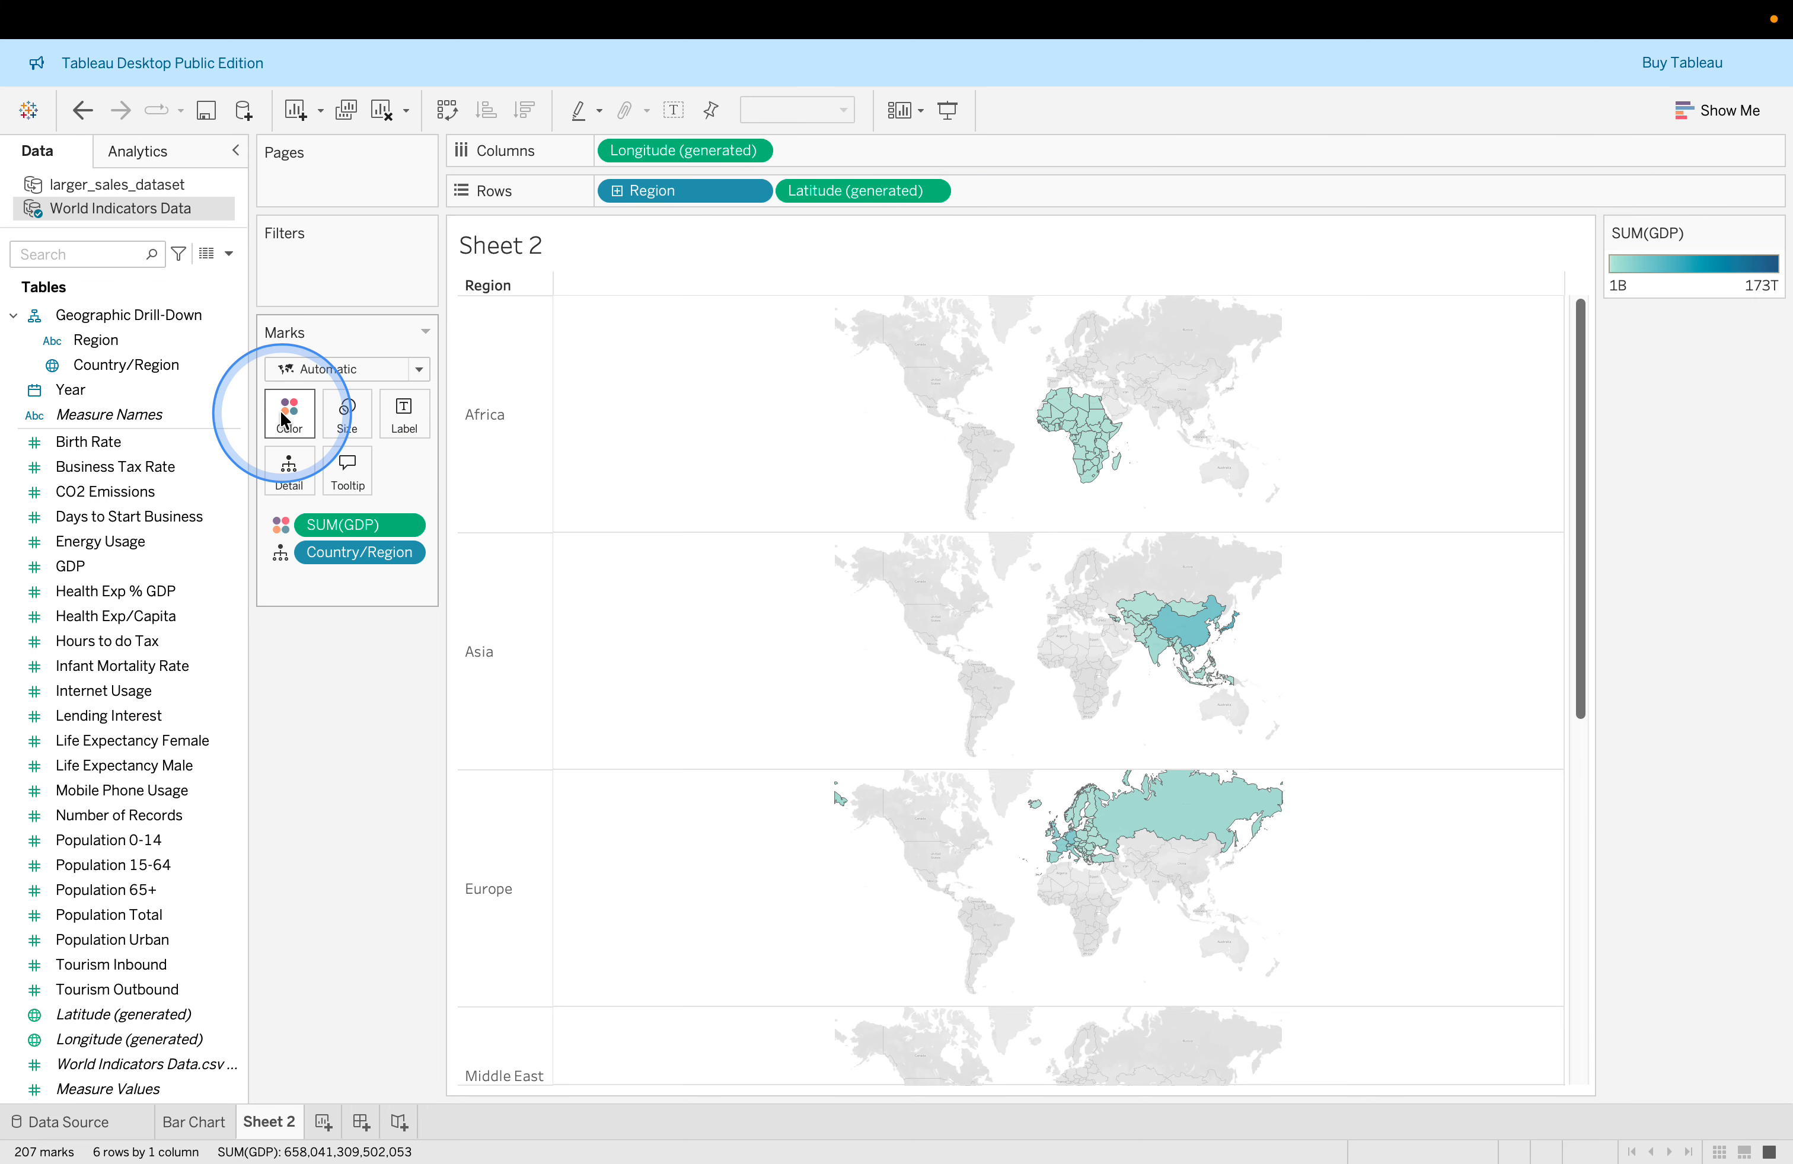
key(ctrl+Left)
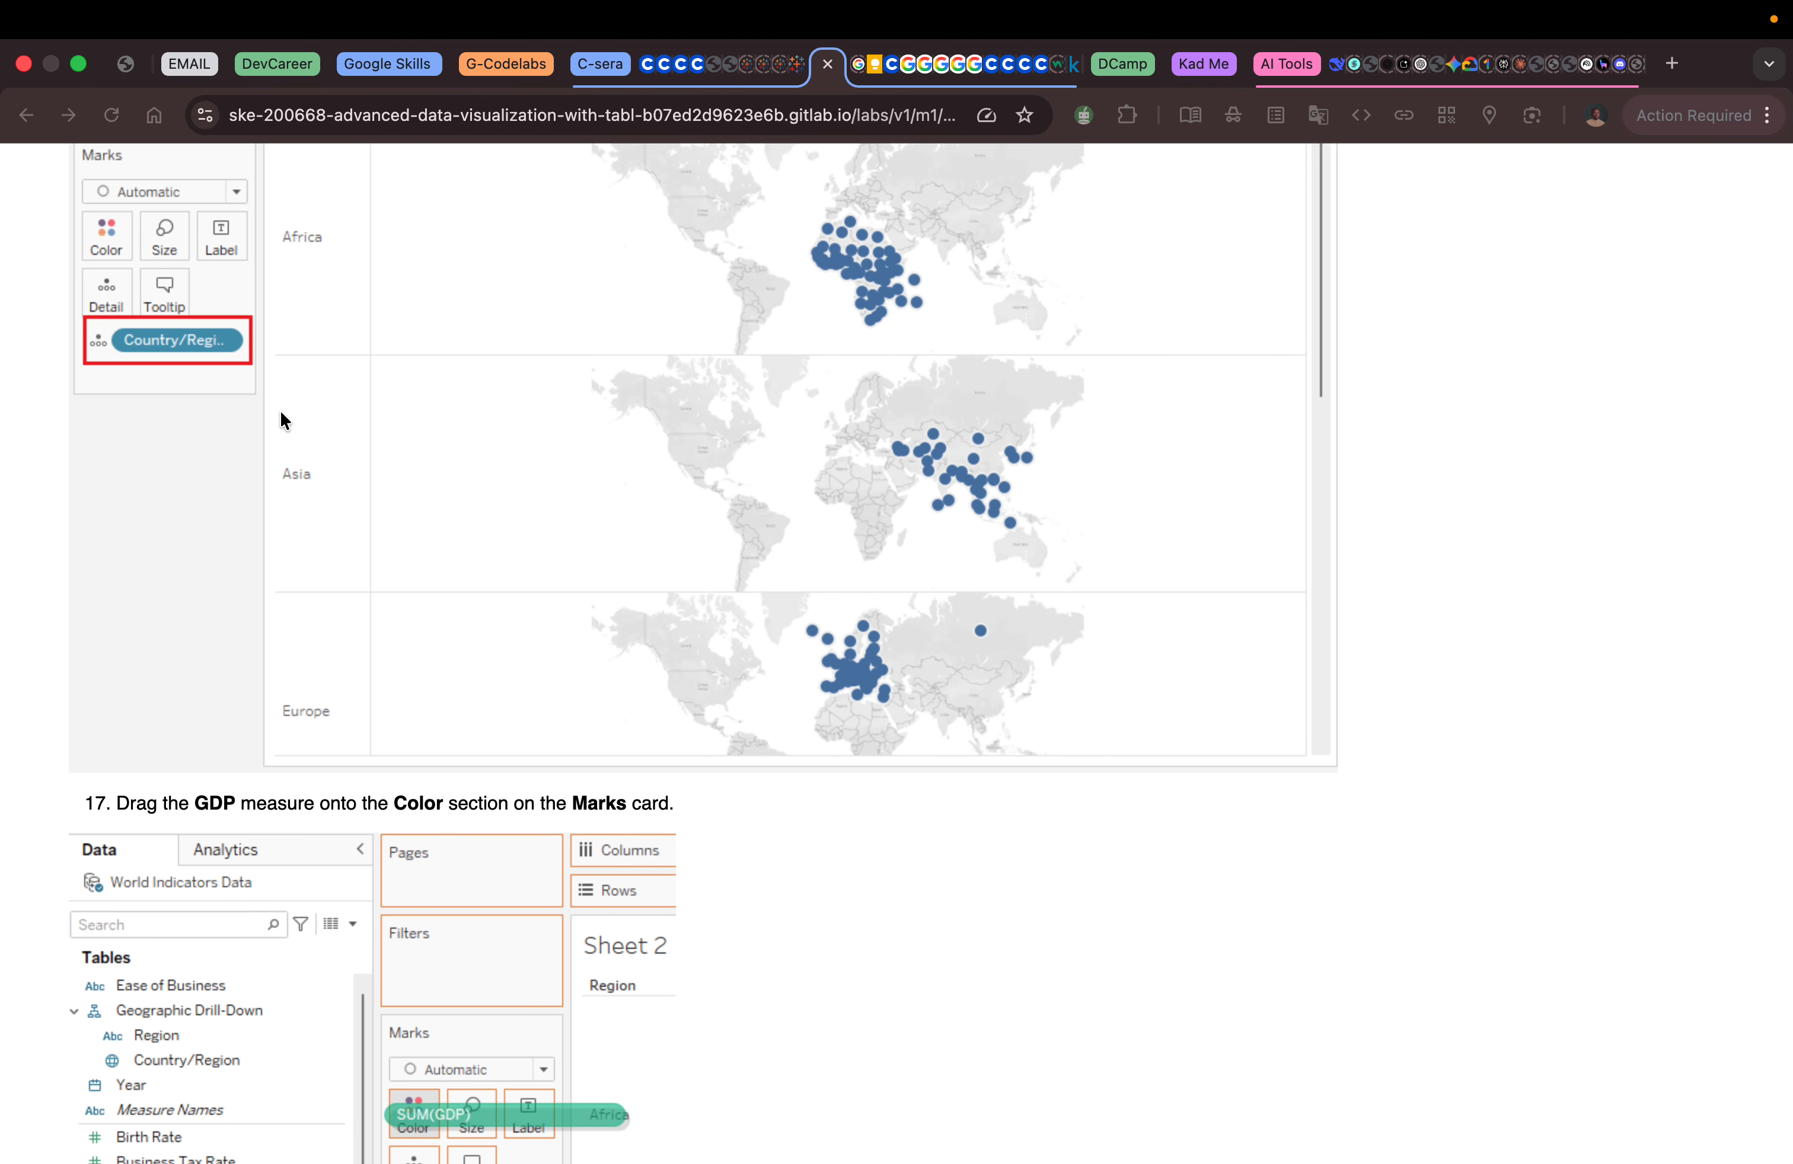
key(ctrl+Right)
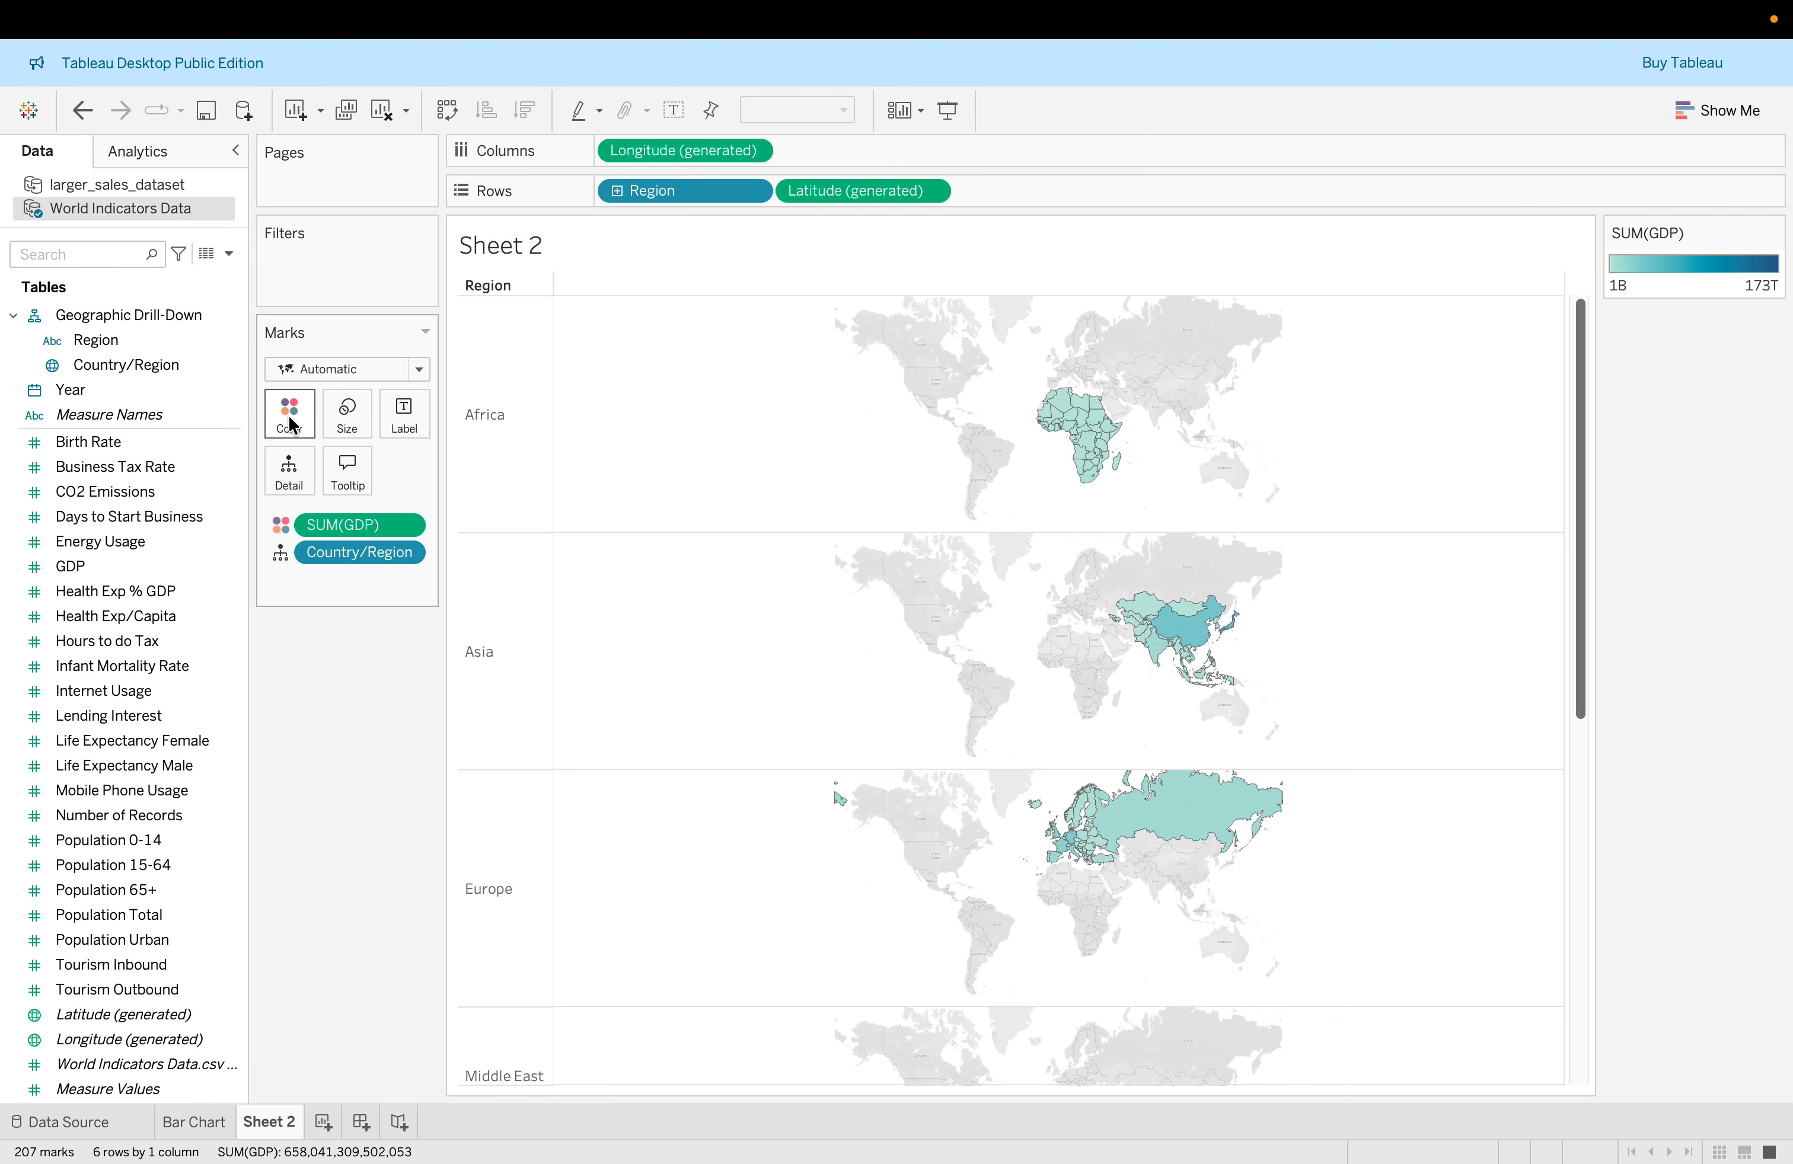
drag(129, 566, 293, 414)
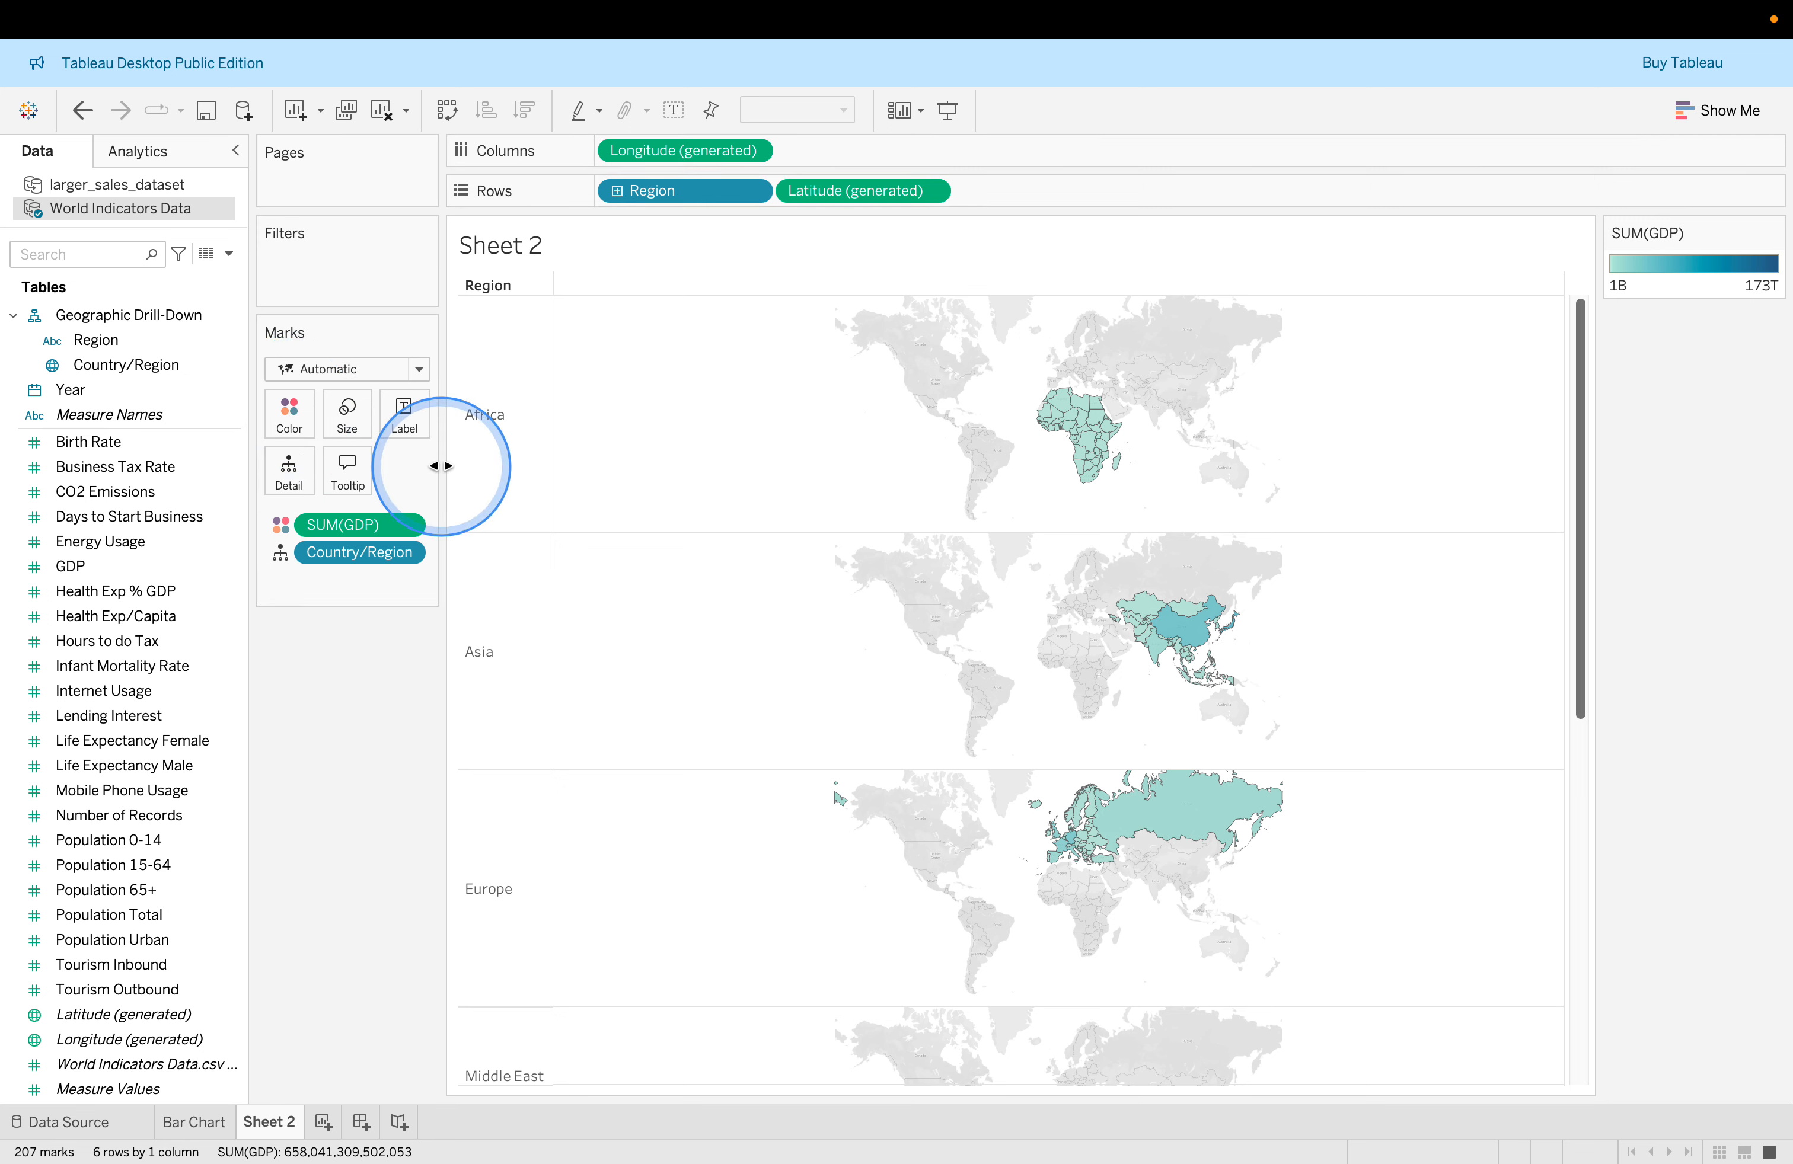
click(215, 640)
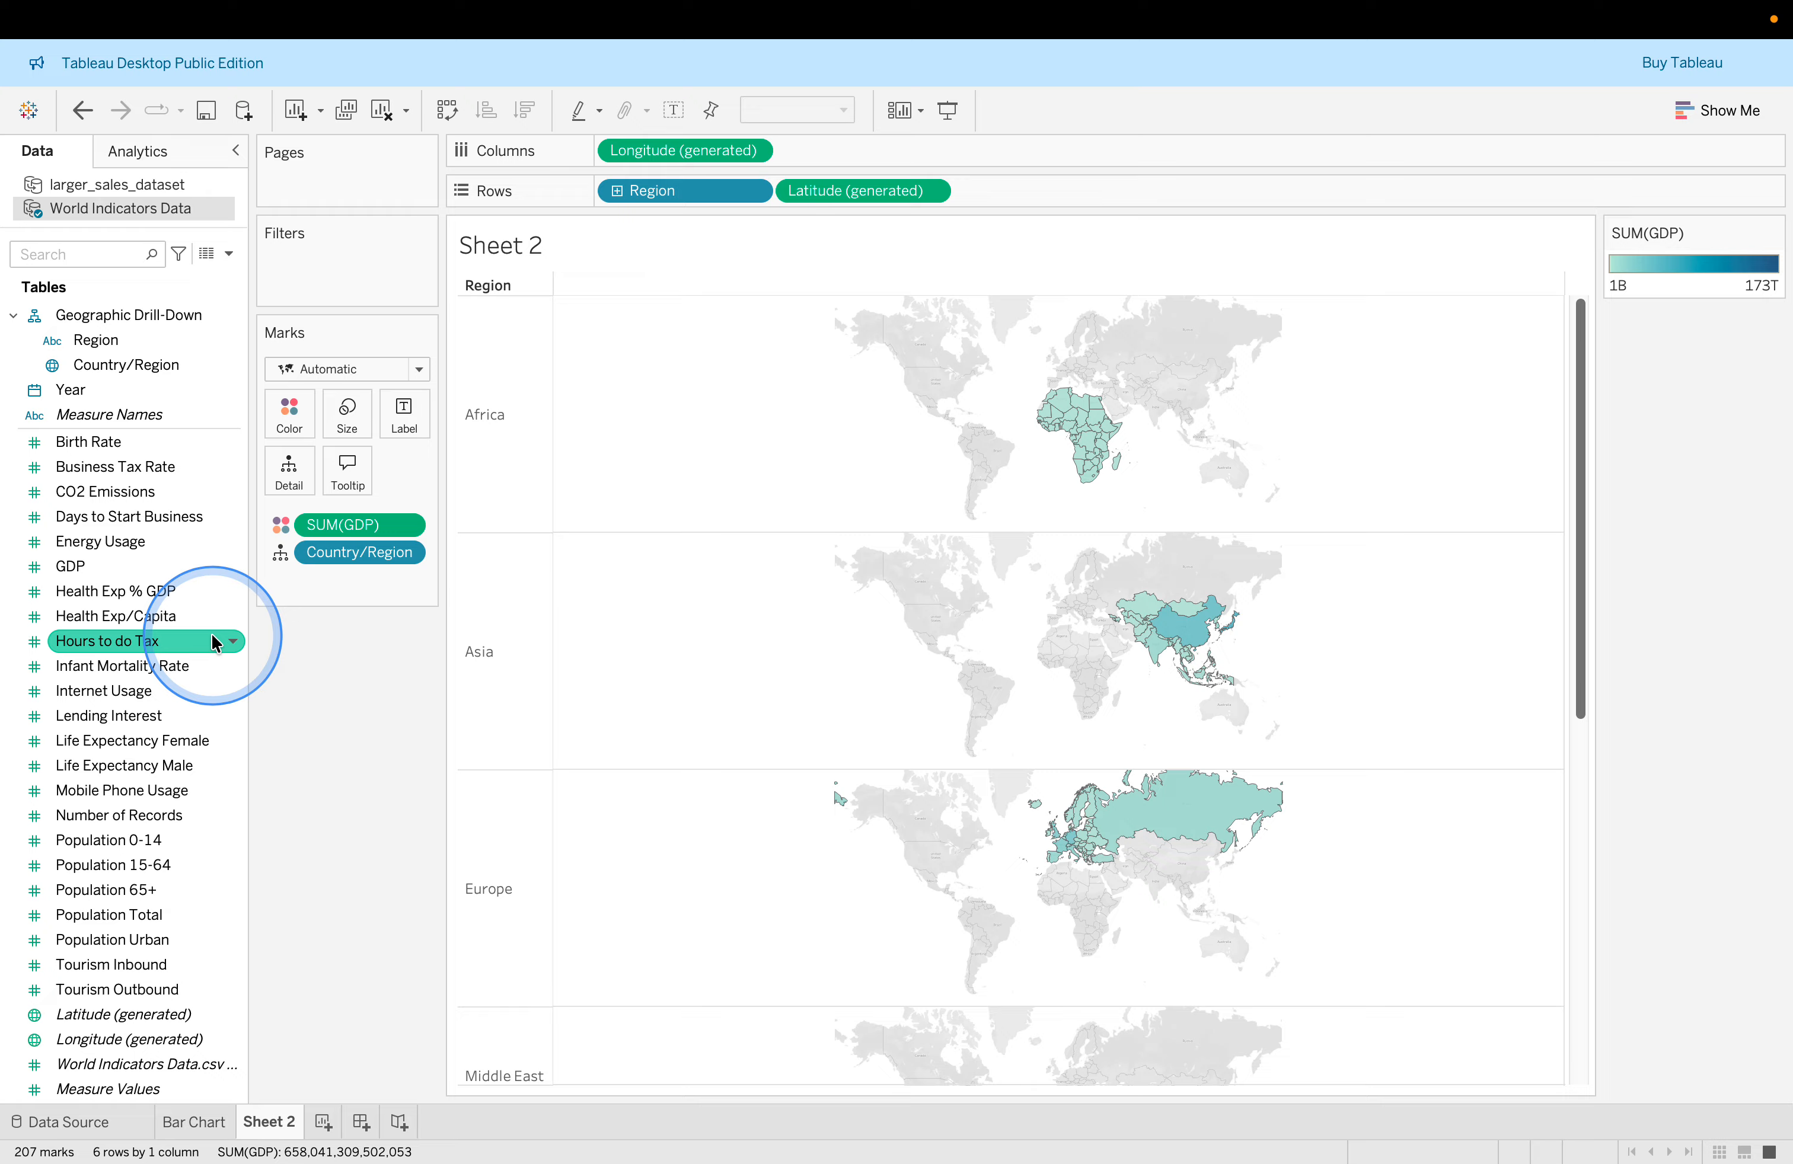
scroll(215, 641, up, 1)
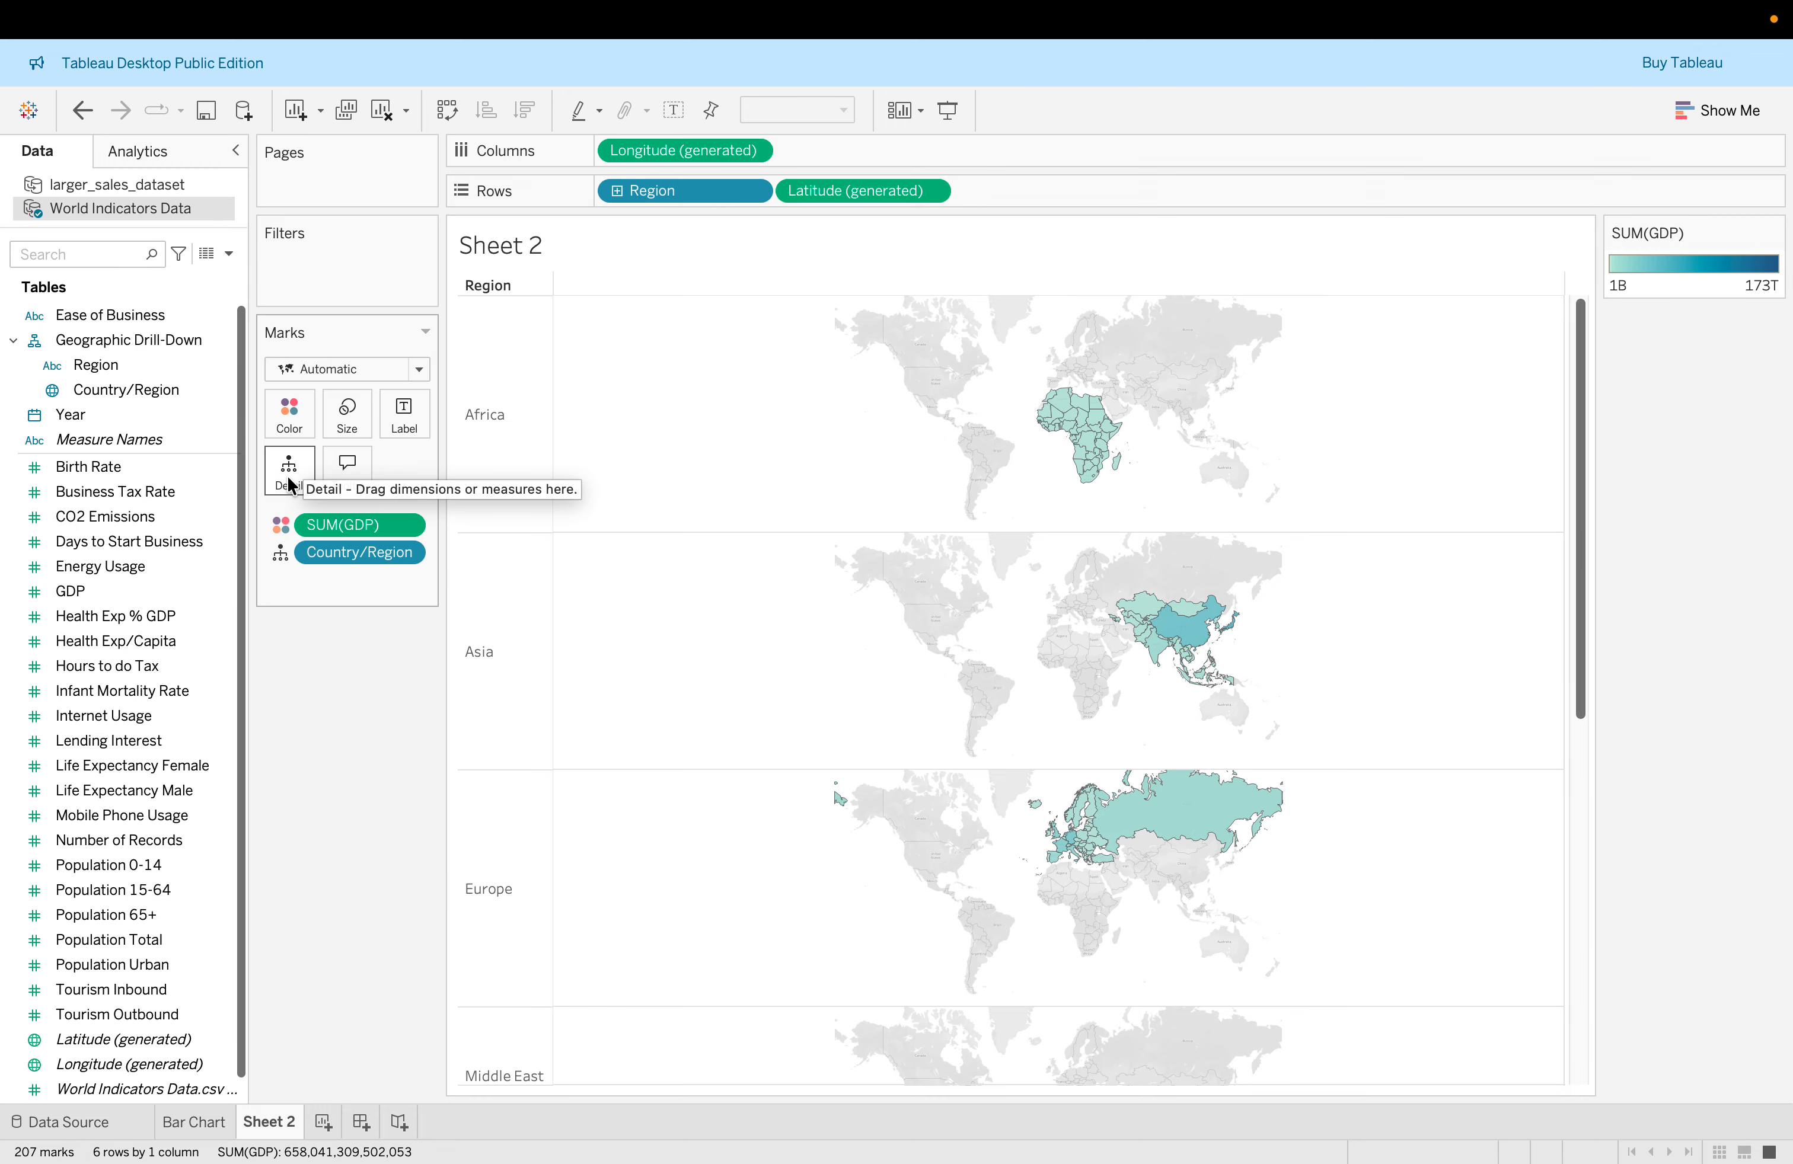
Switch to the browser lab guide and examine the example image of the finished map visualization in instruction 18.
key(ctrl+Left)
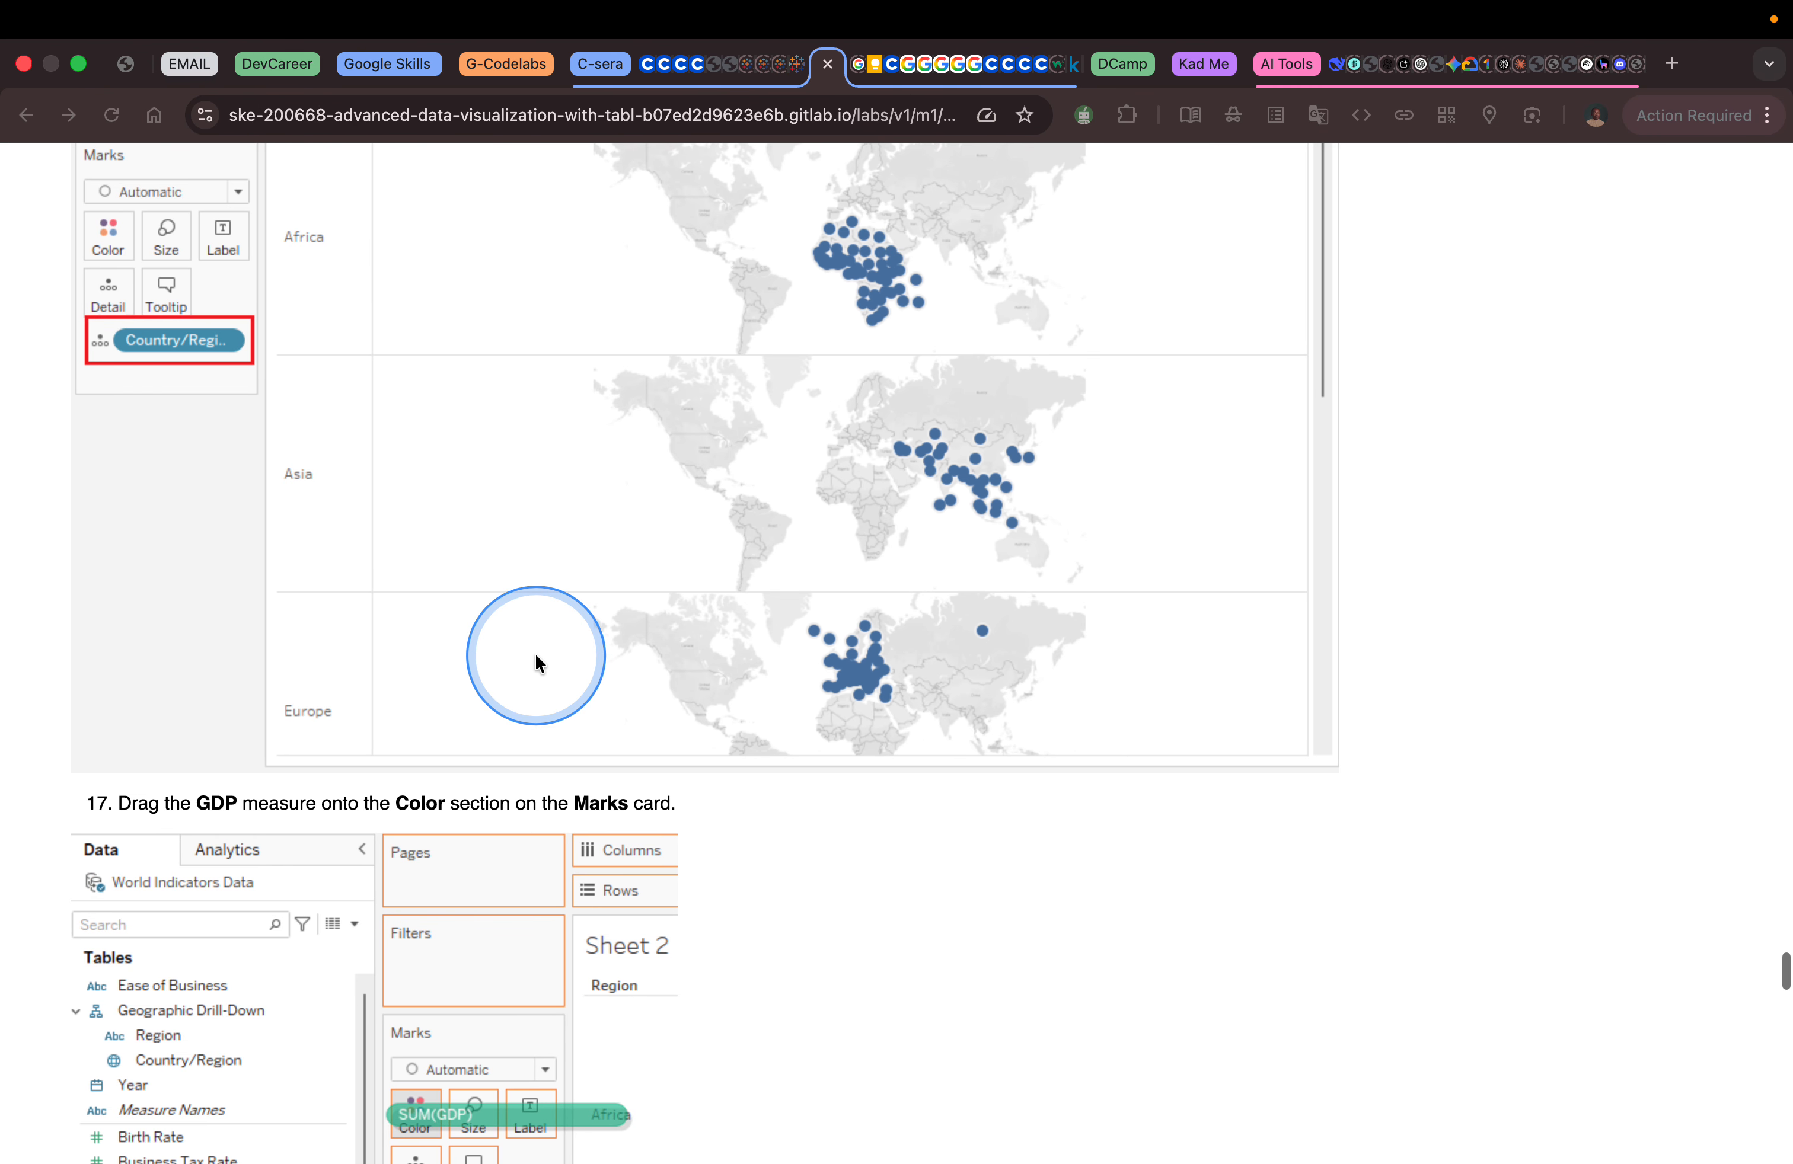
scroll(535, 663, down, 5)
scroll(536, 660, down, 4)
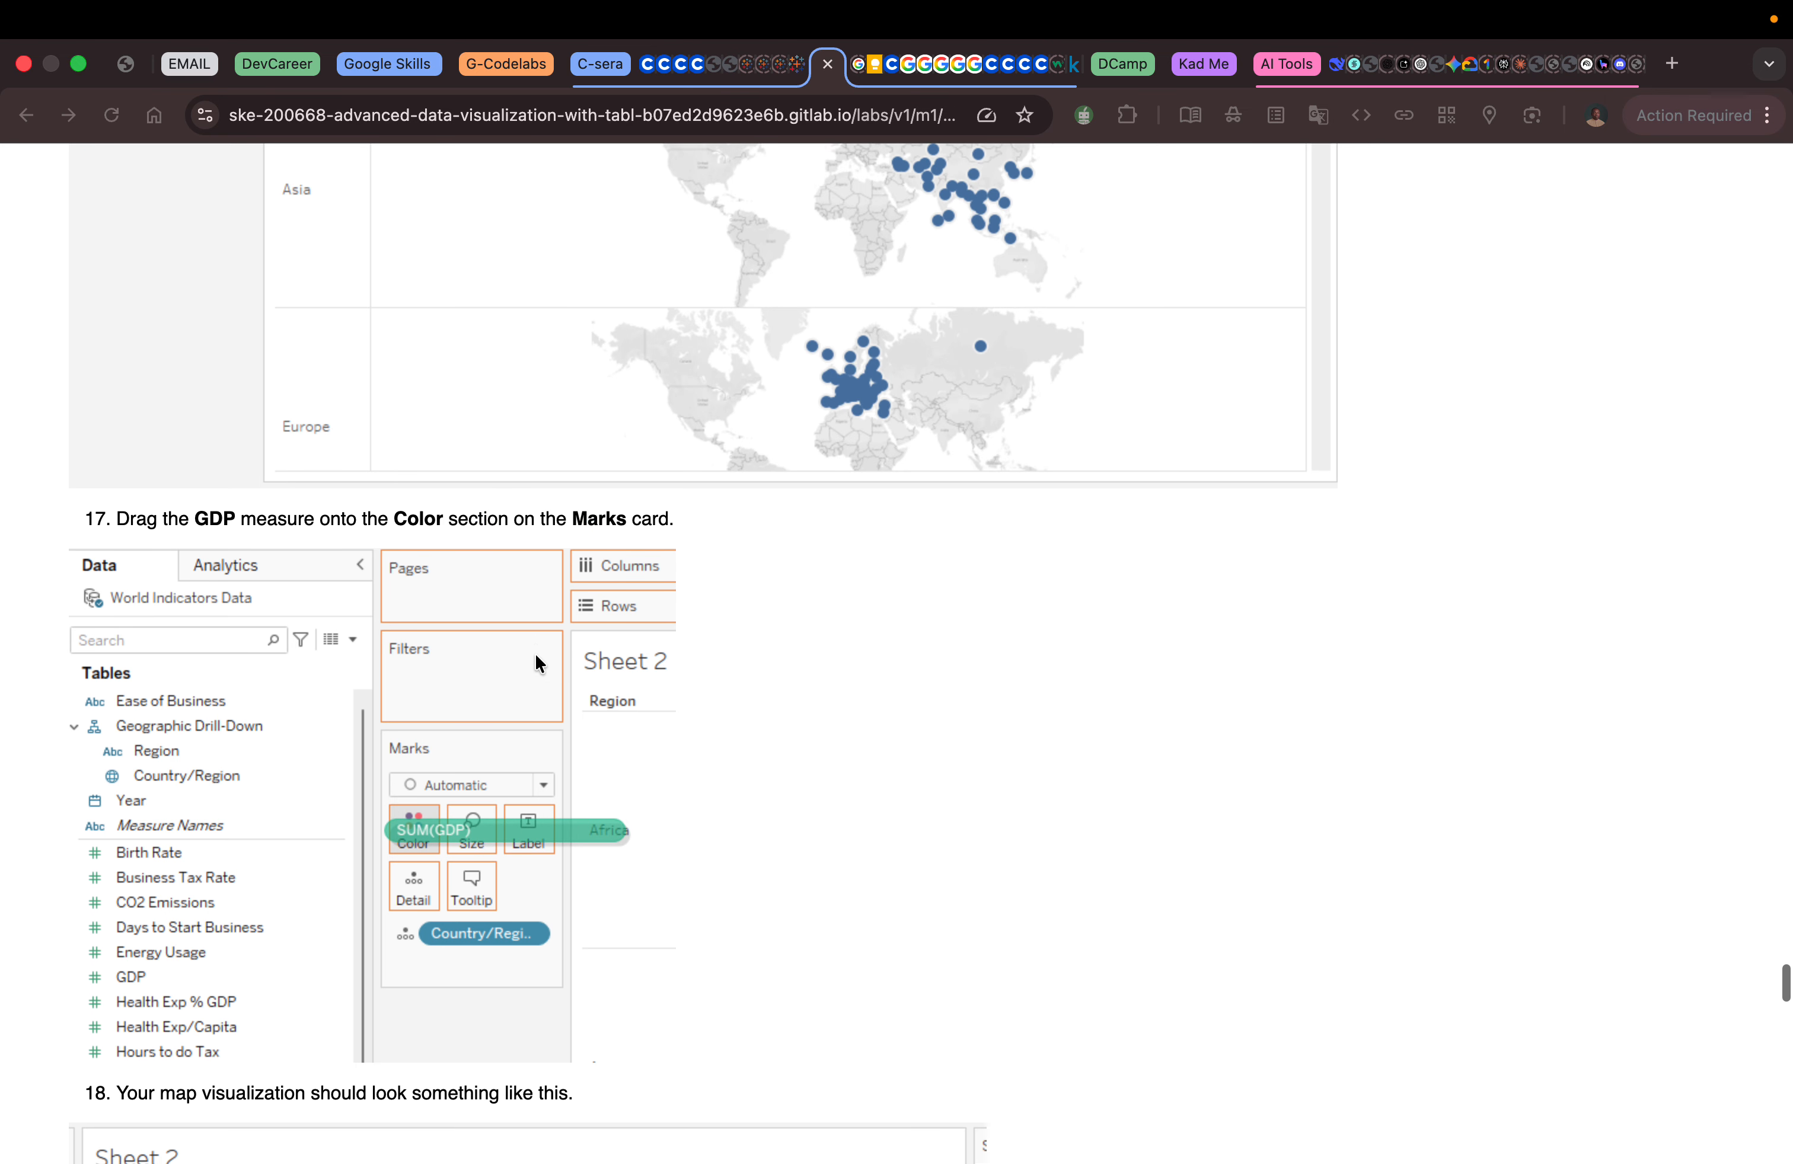
scroll(535, 656, down, 11)
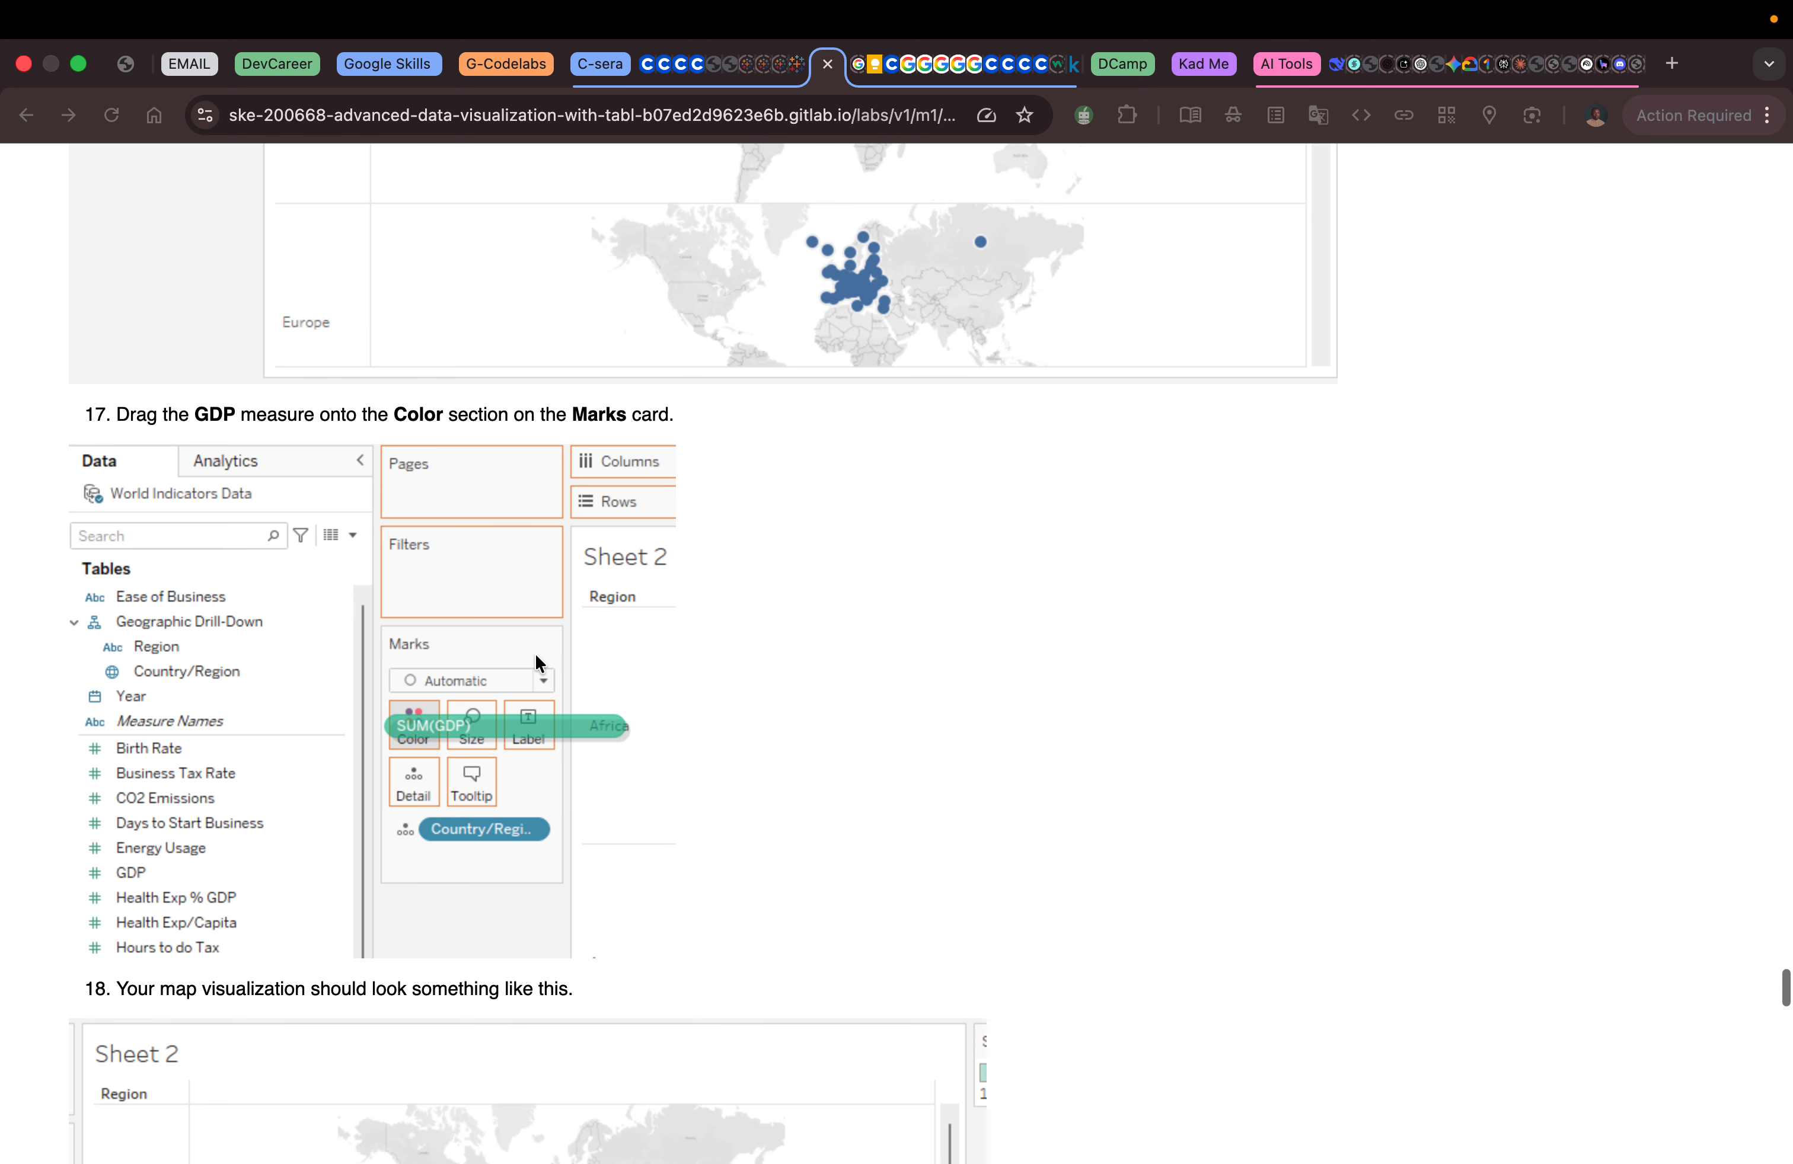
scroll(536, 656, down, 8)
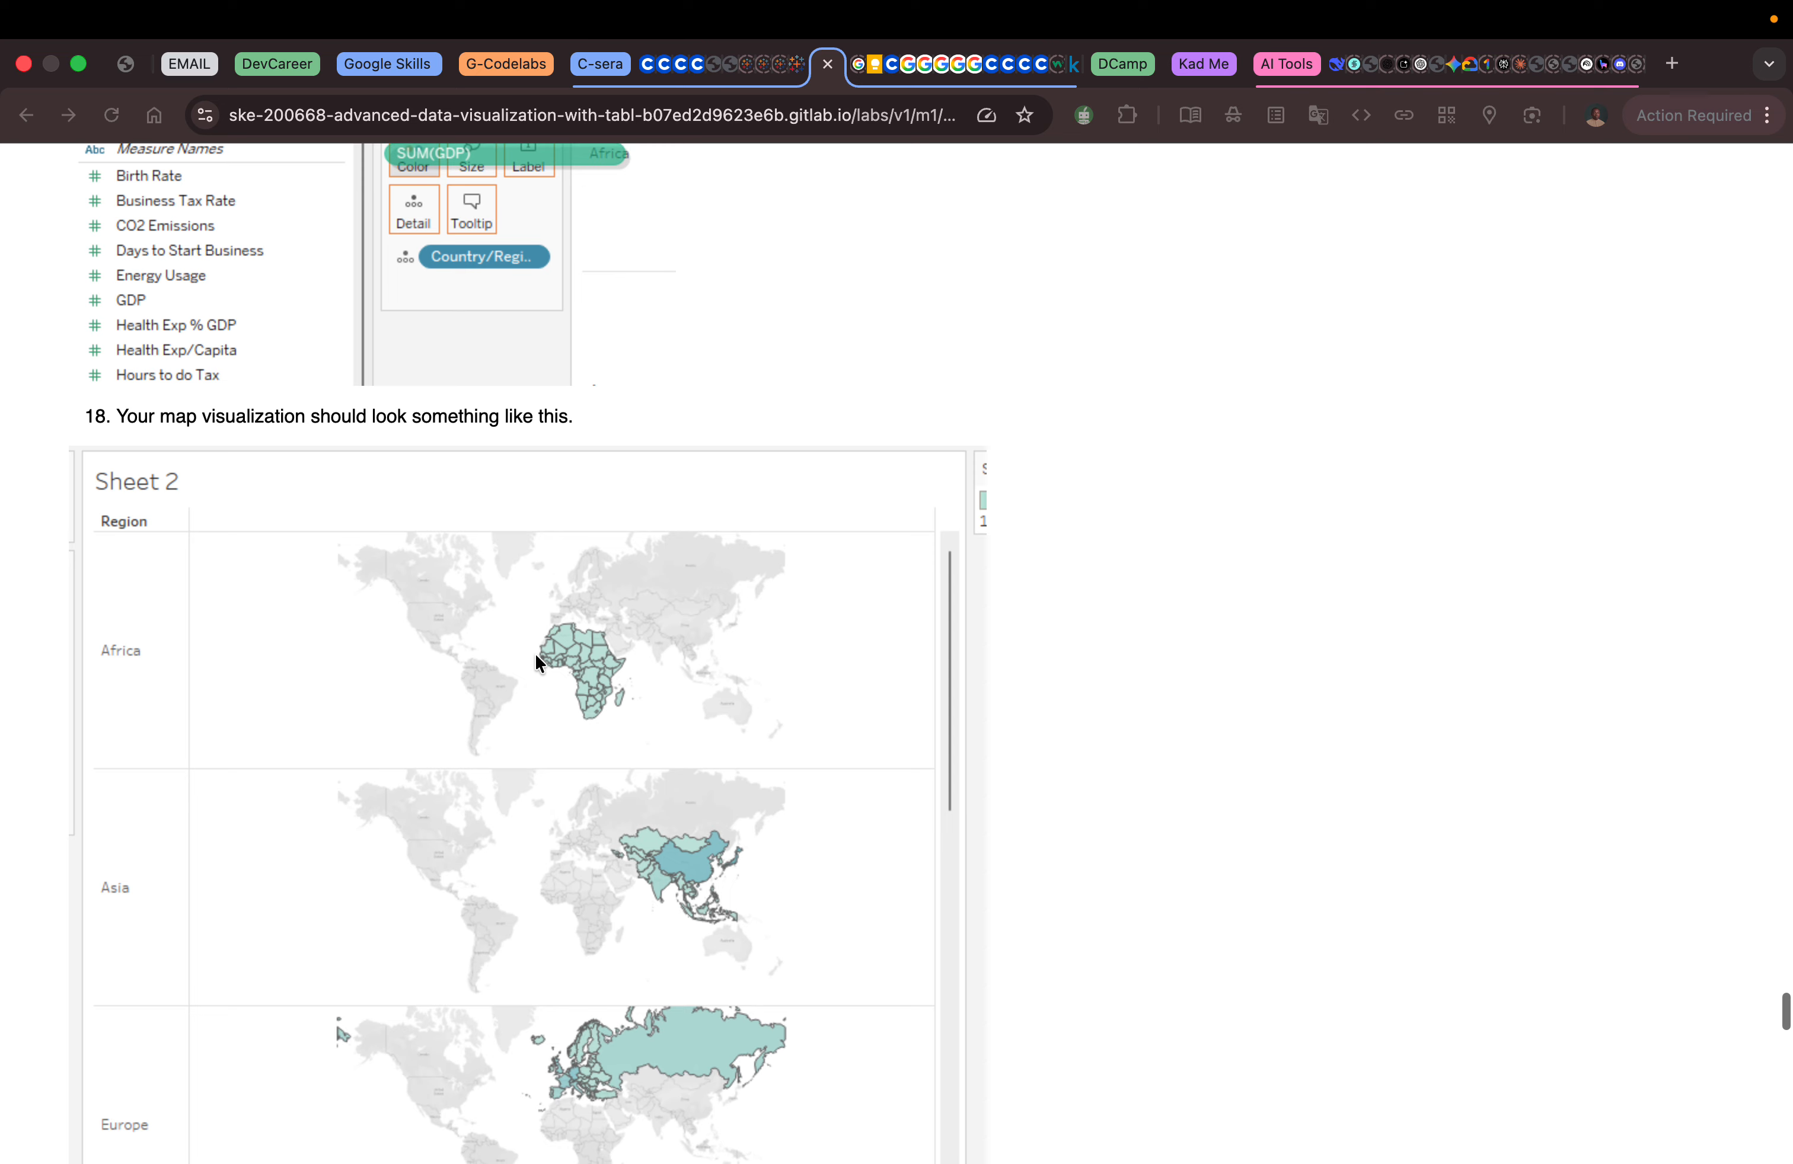
Switch back to Tableau, undo the placement of GDP on Color to compare the maps, and redo it.
key(ctrl+Right)
click(842, 713)
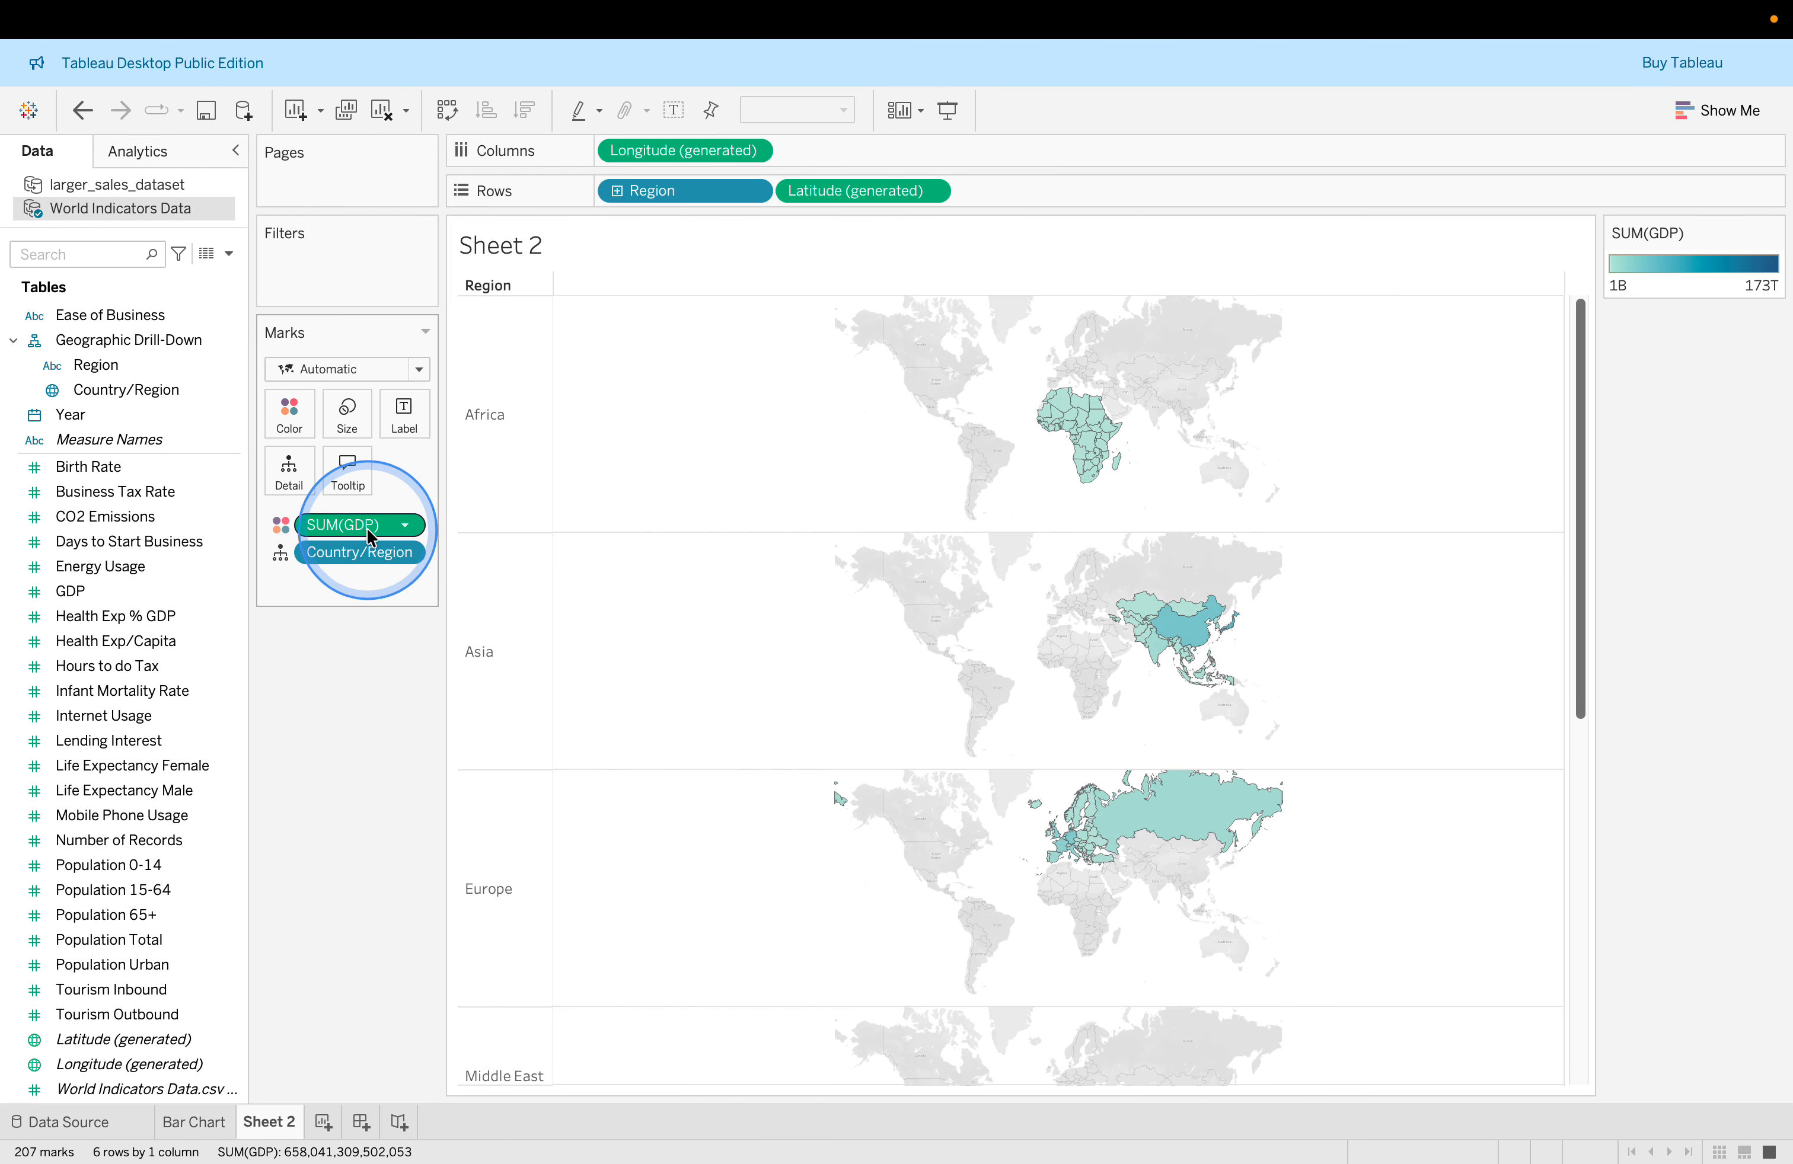
click(82, 111)
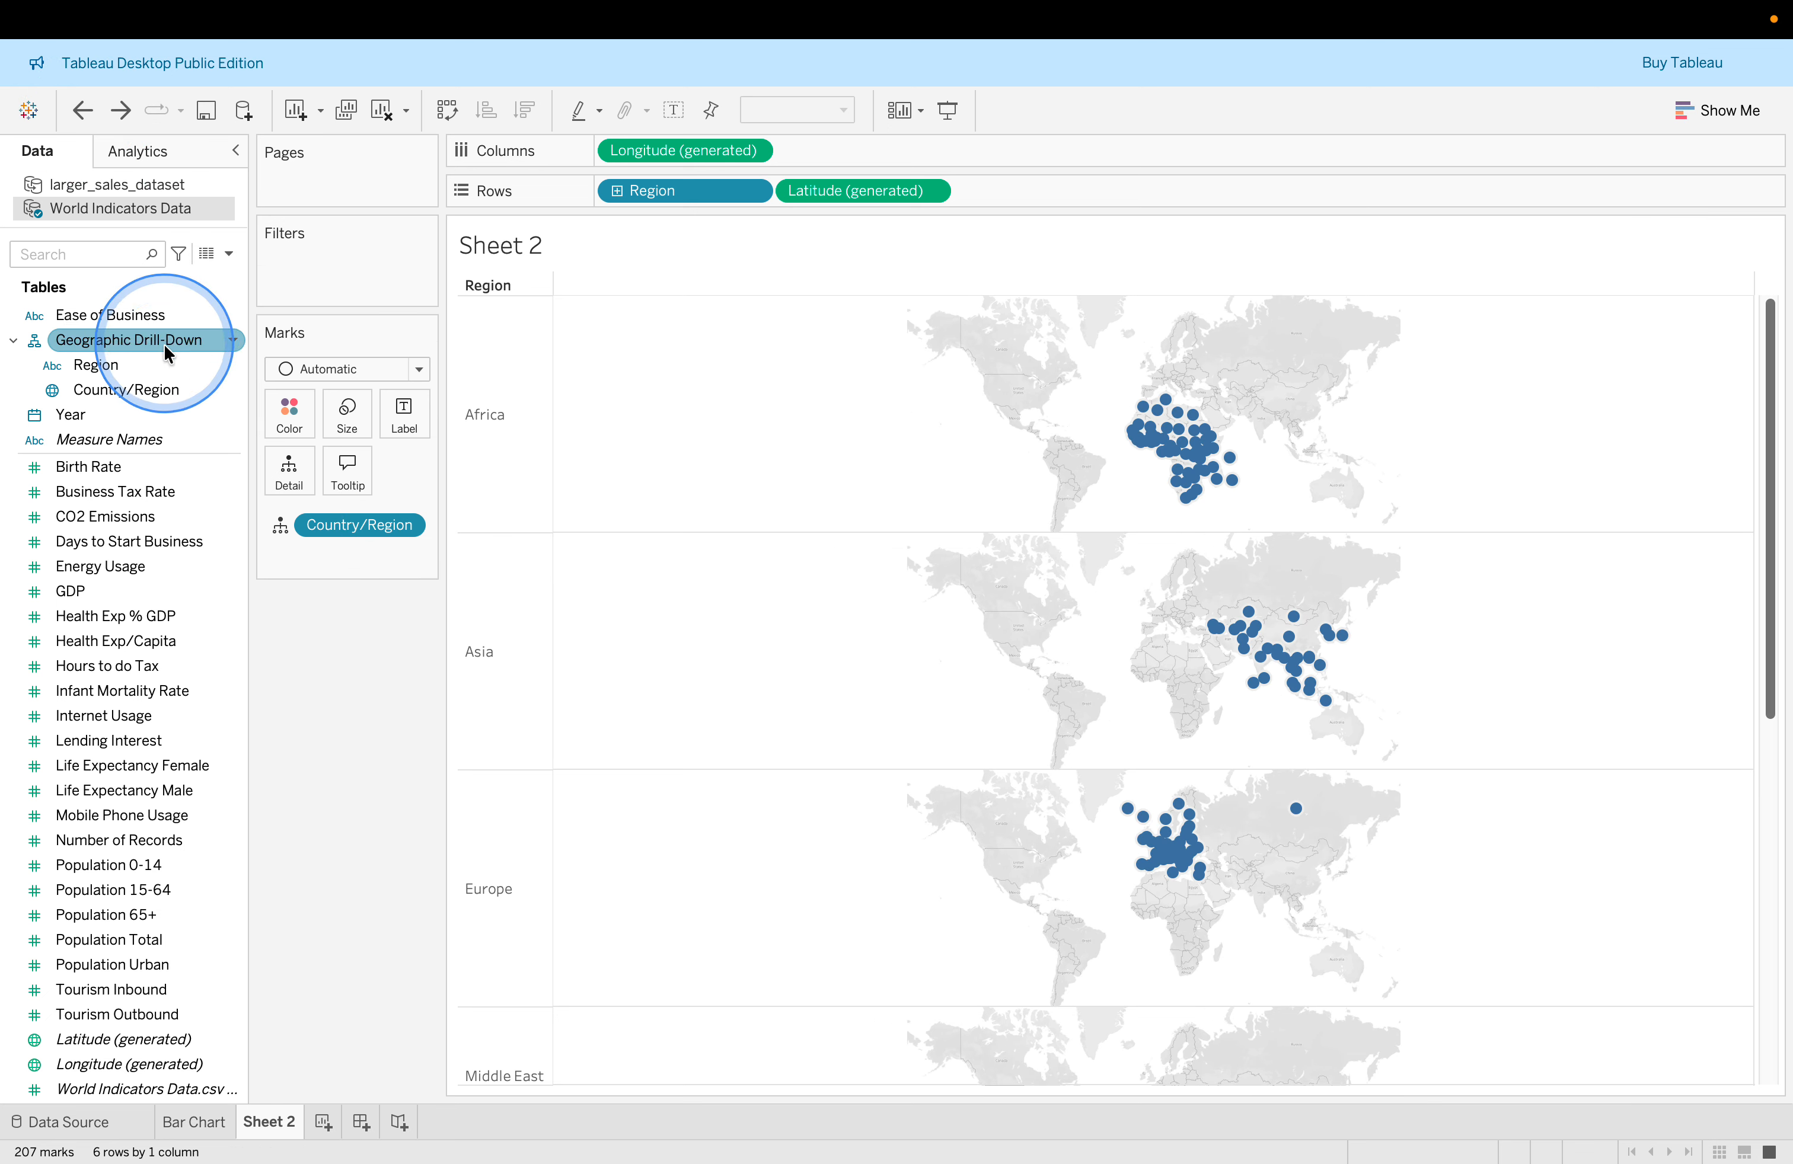
click(120, 109)
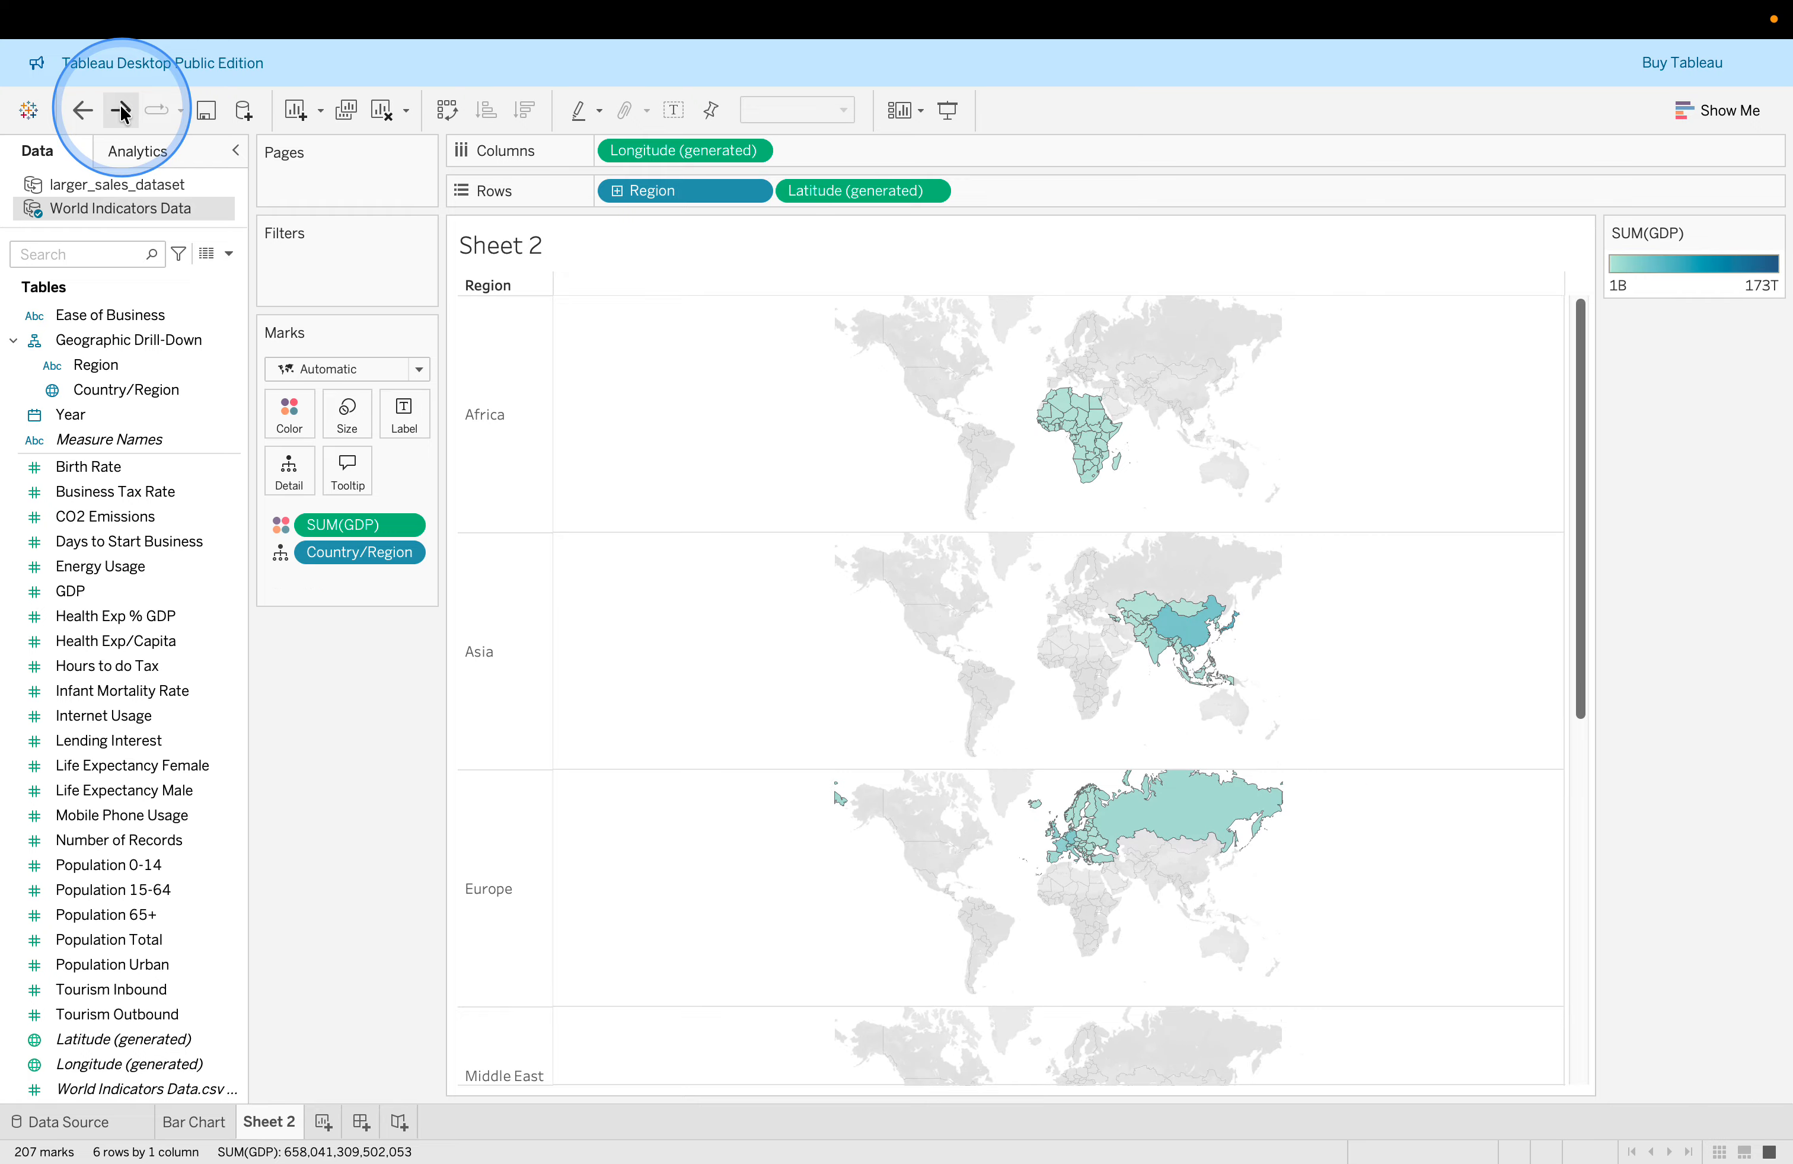
Read the tooltip, worksheet renaming and drill-down instructions in the browser lab guide, then return to Tableau.
key(ctrl+Left)
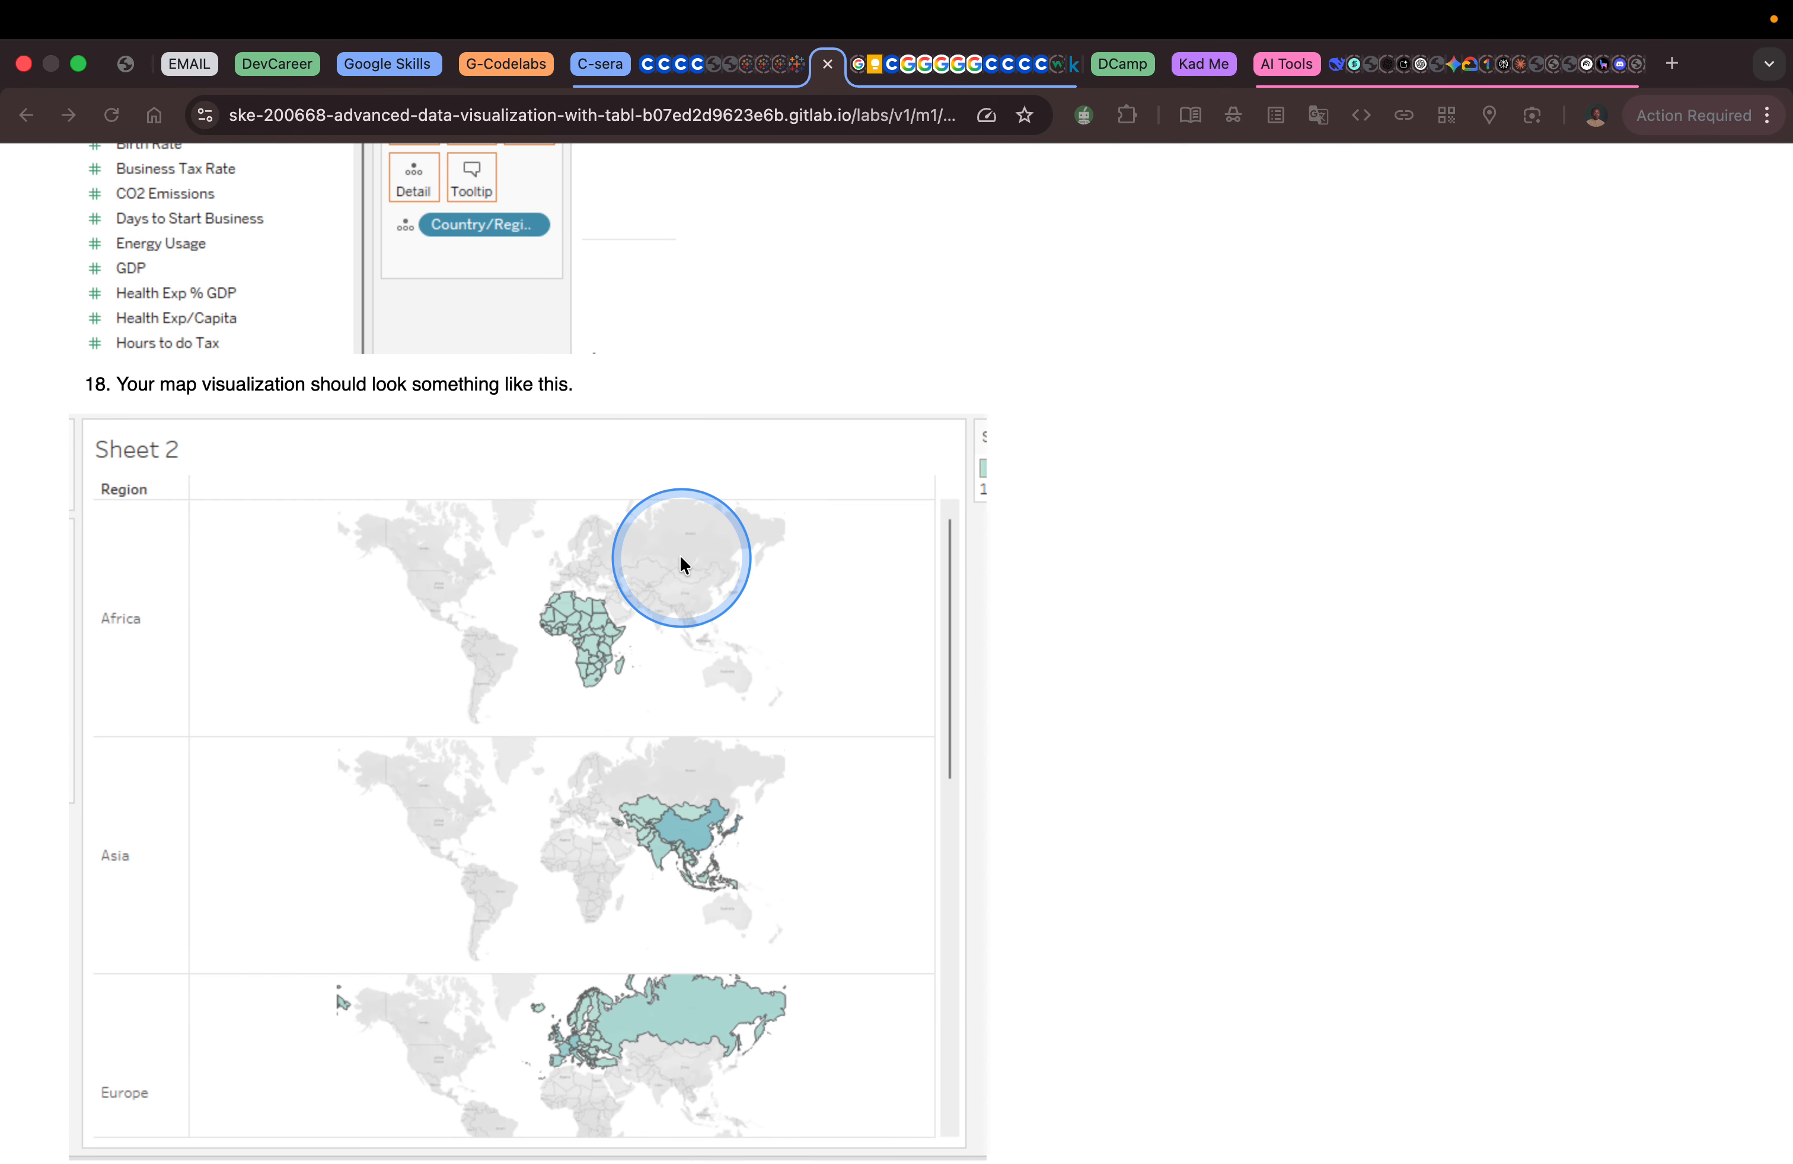
scroll(680, 558, down, 10)
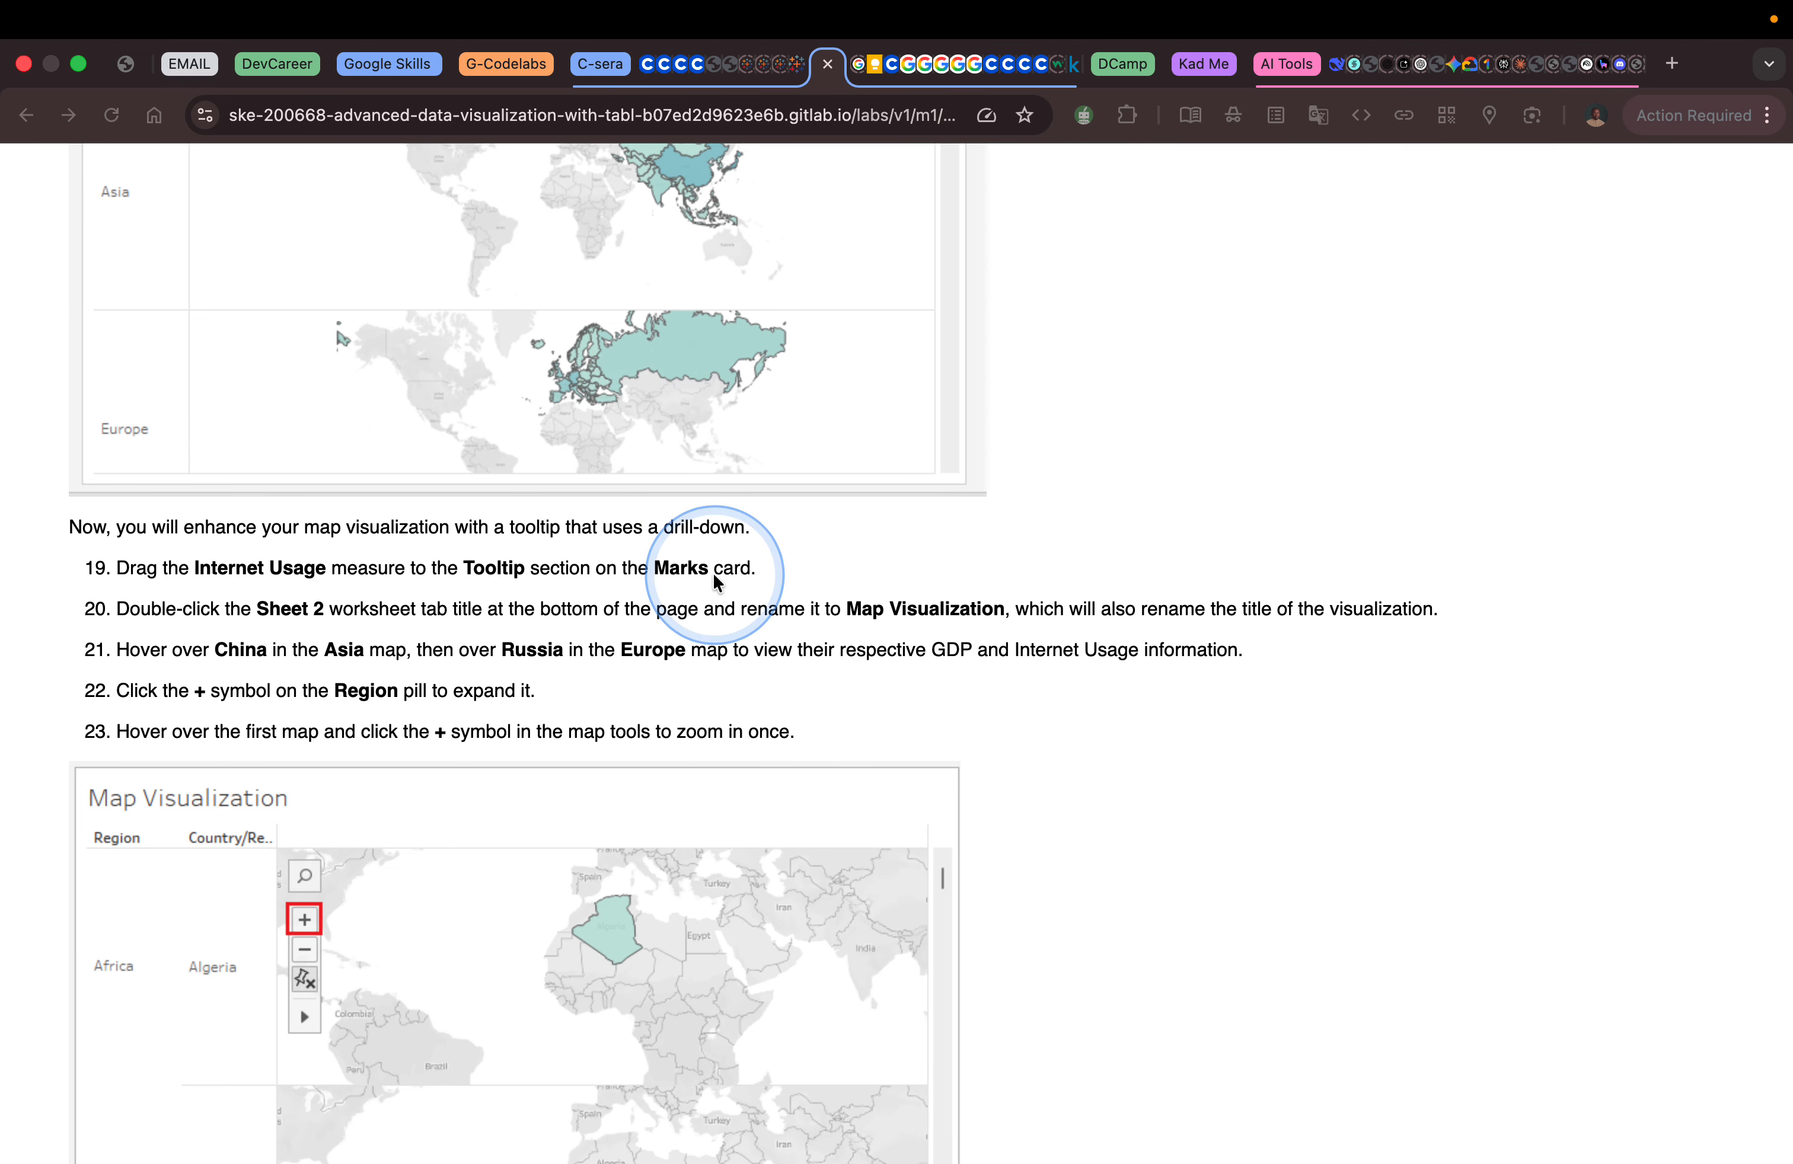
scroll(756, 605, up, 3)
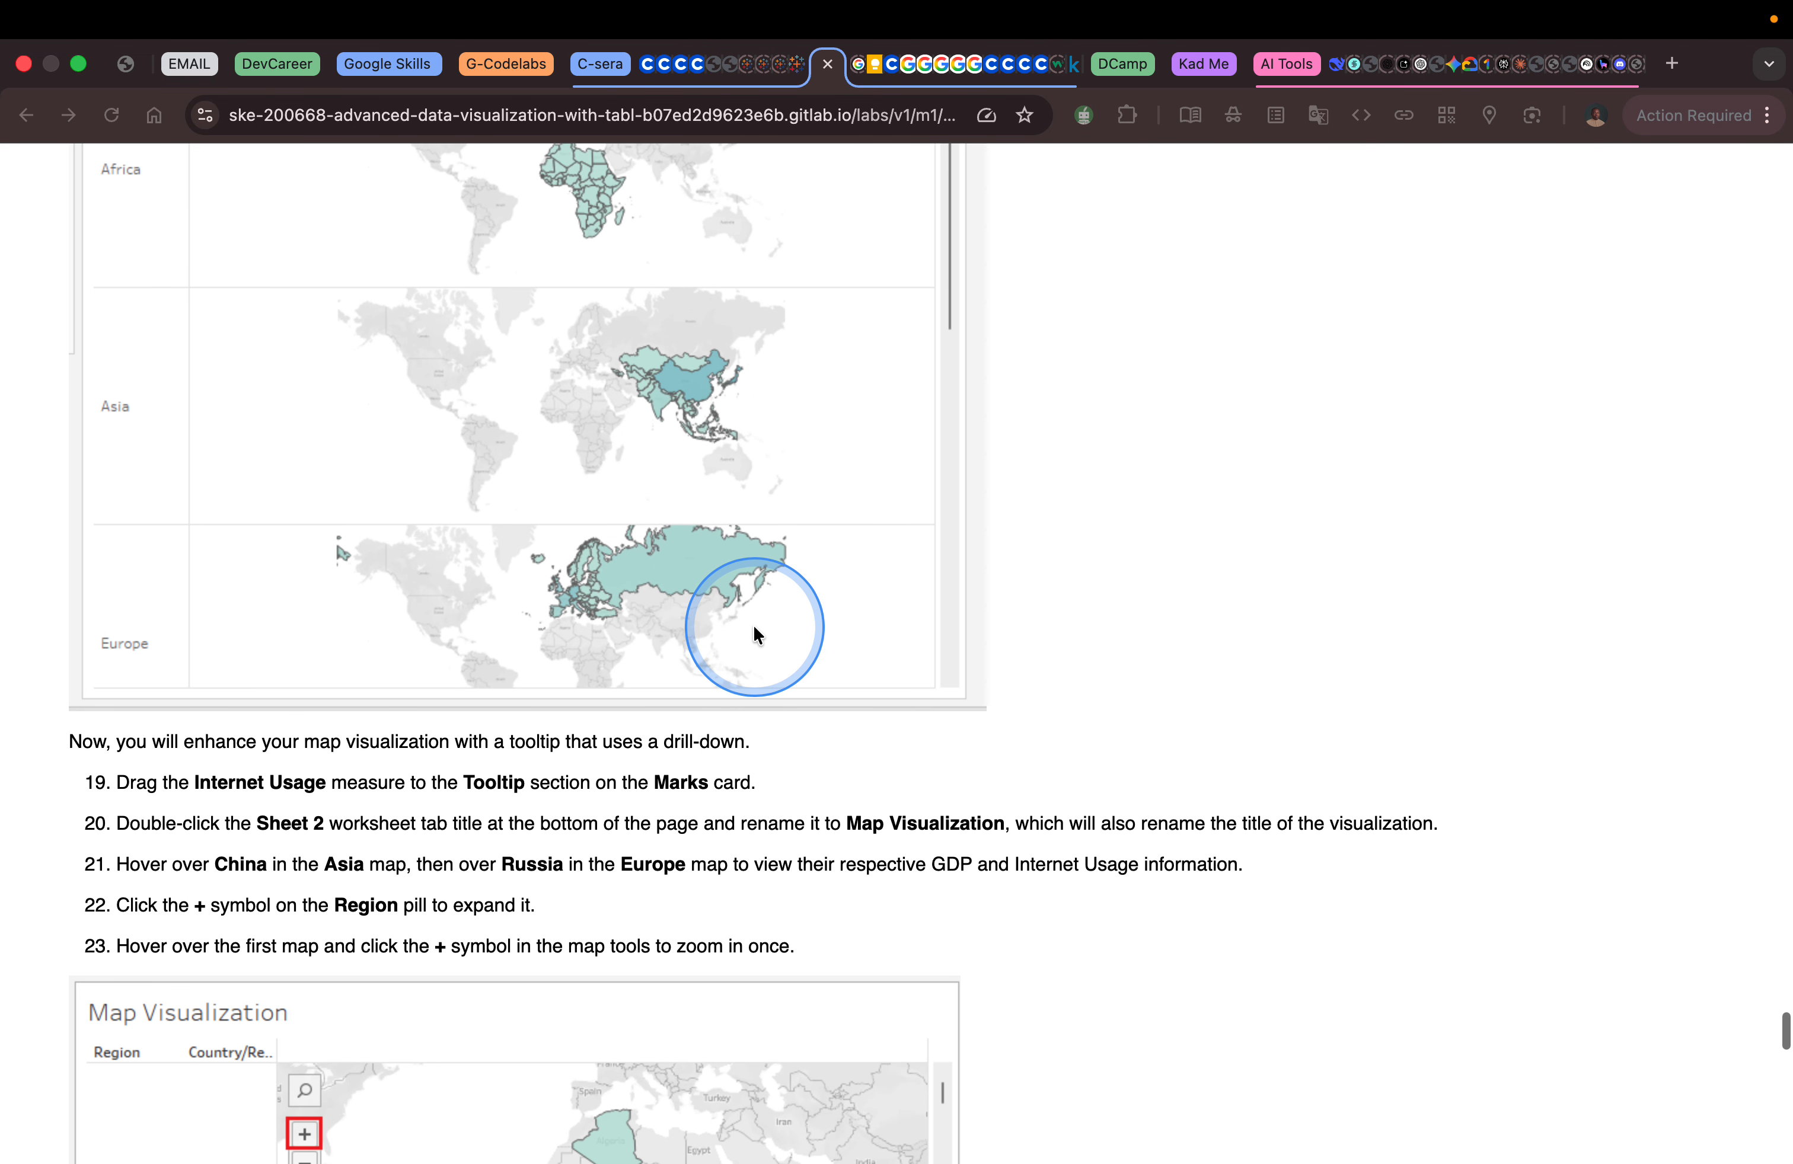
scroll(753, 634, down, 1)
key(ctrl+Left)
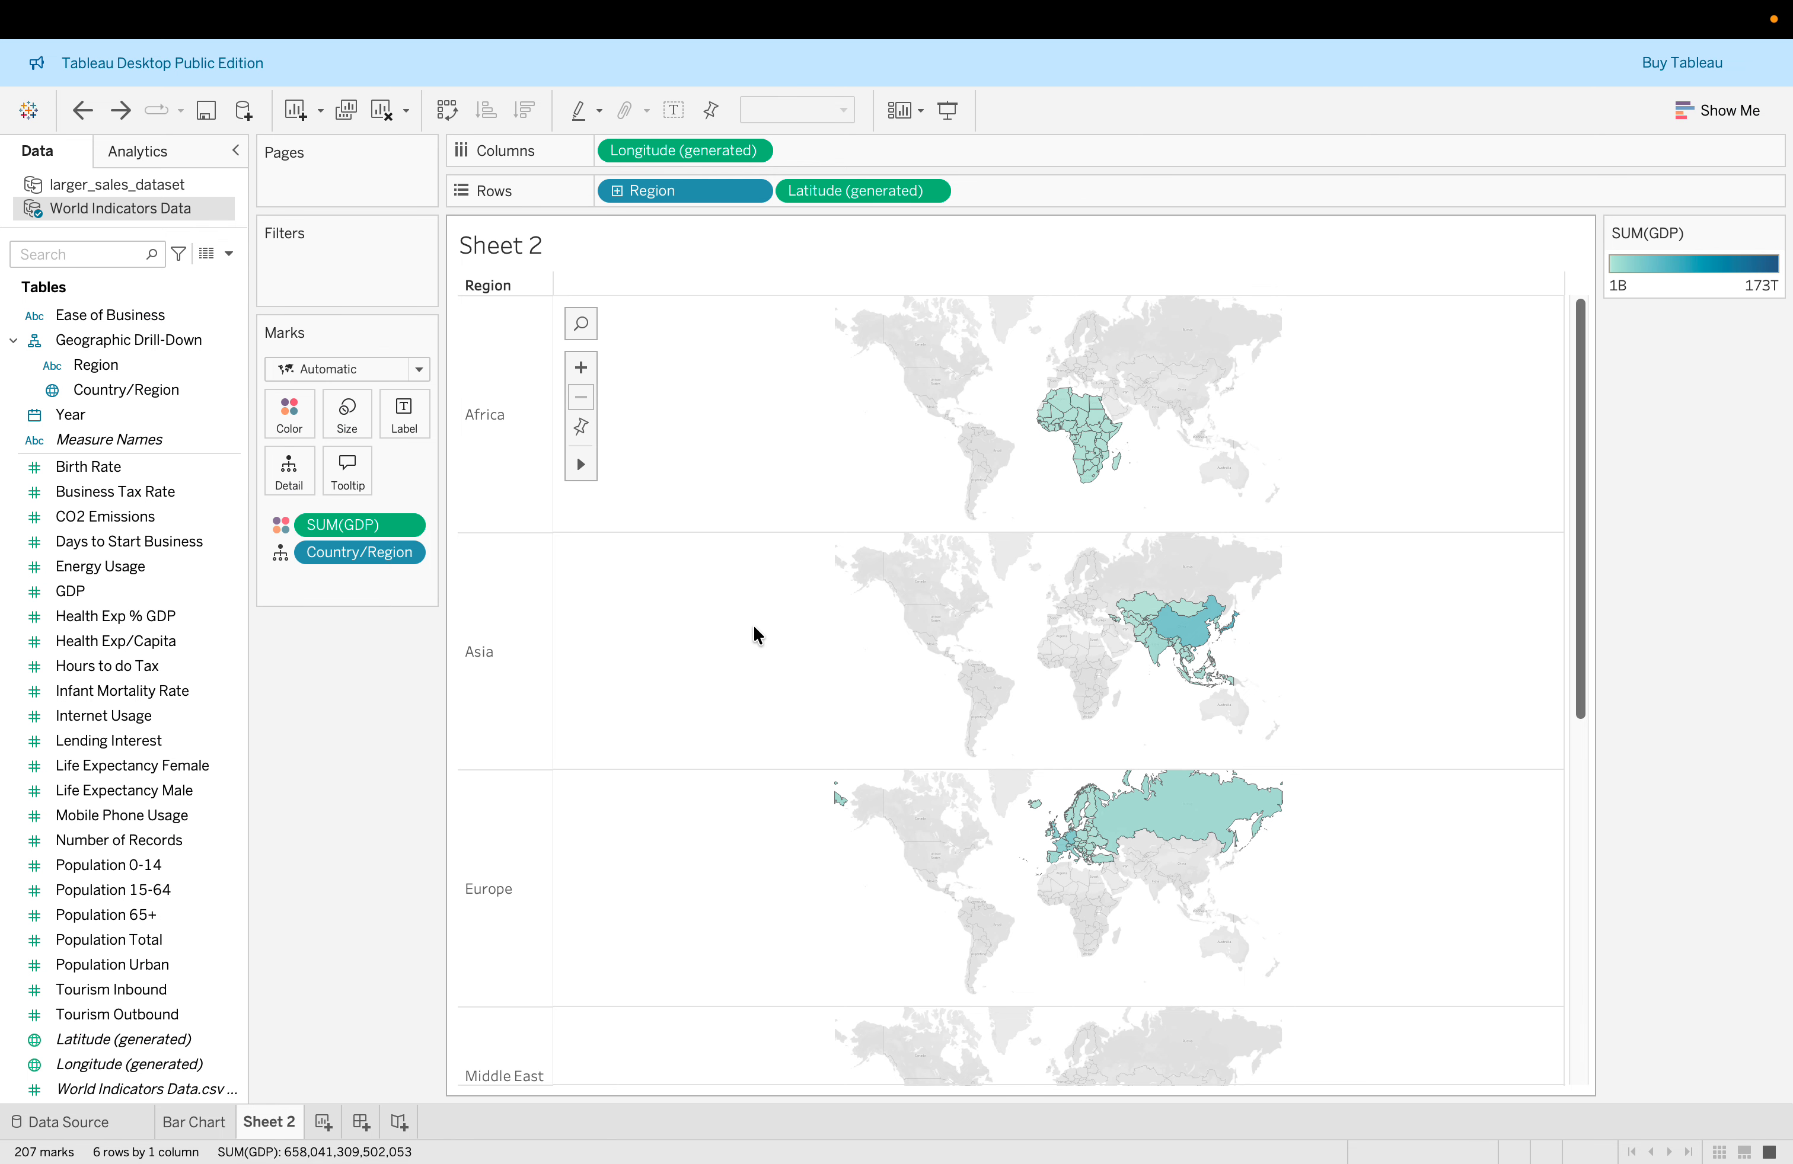
Switch to the browser lab guide and reread instructions 19 to 23 on the Internet Usage tooltip and worksheet renaming.
key(ctrl+Left)
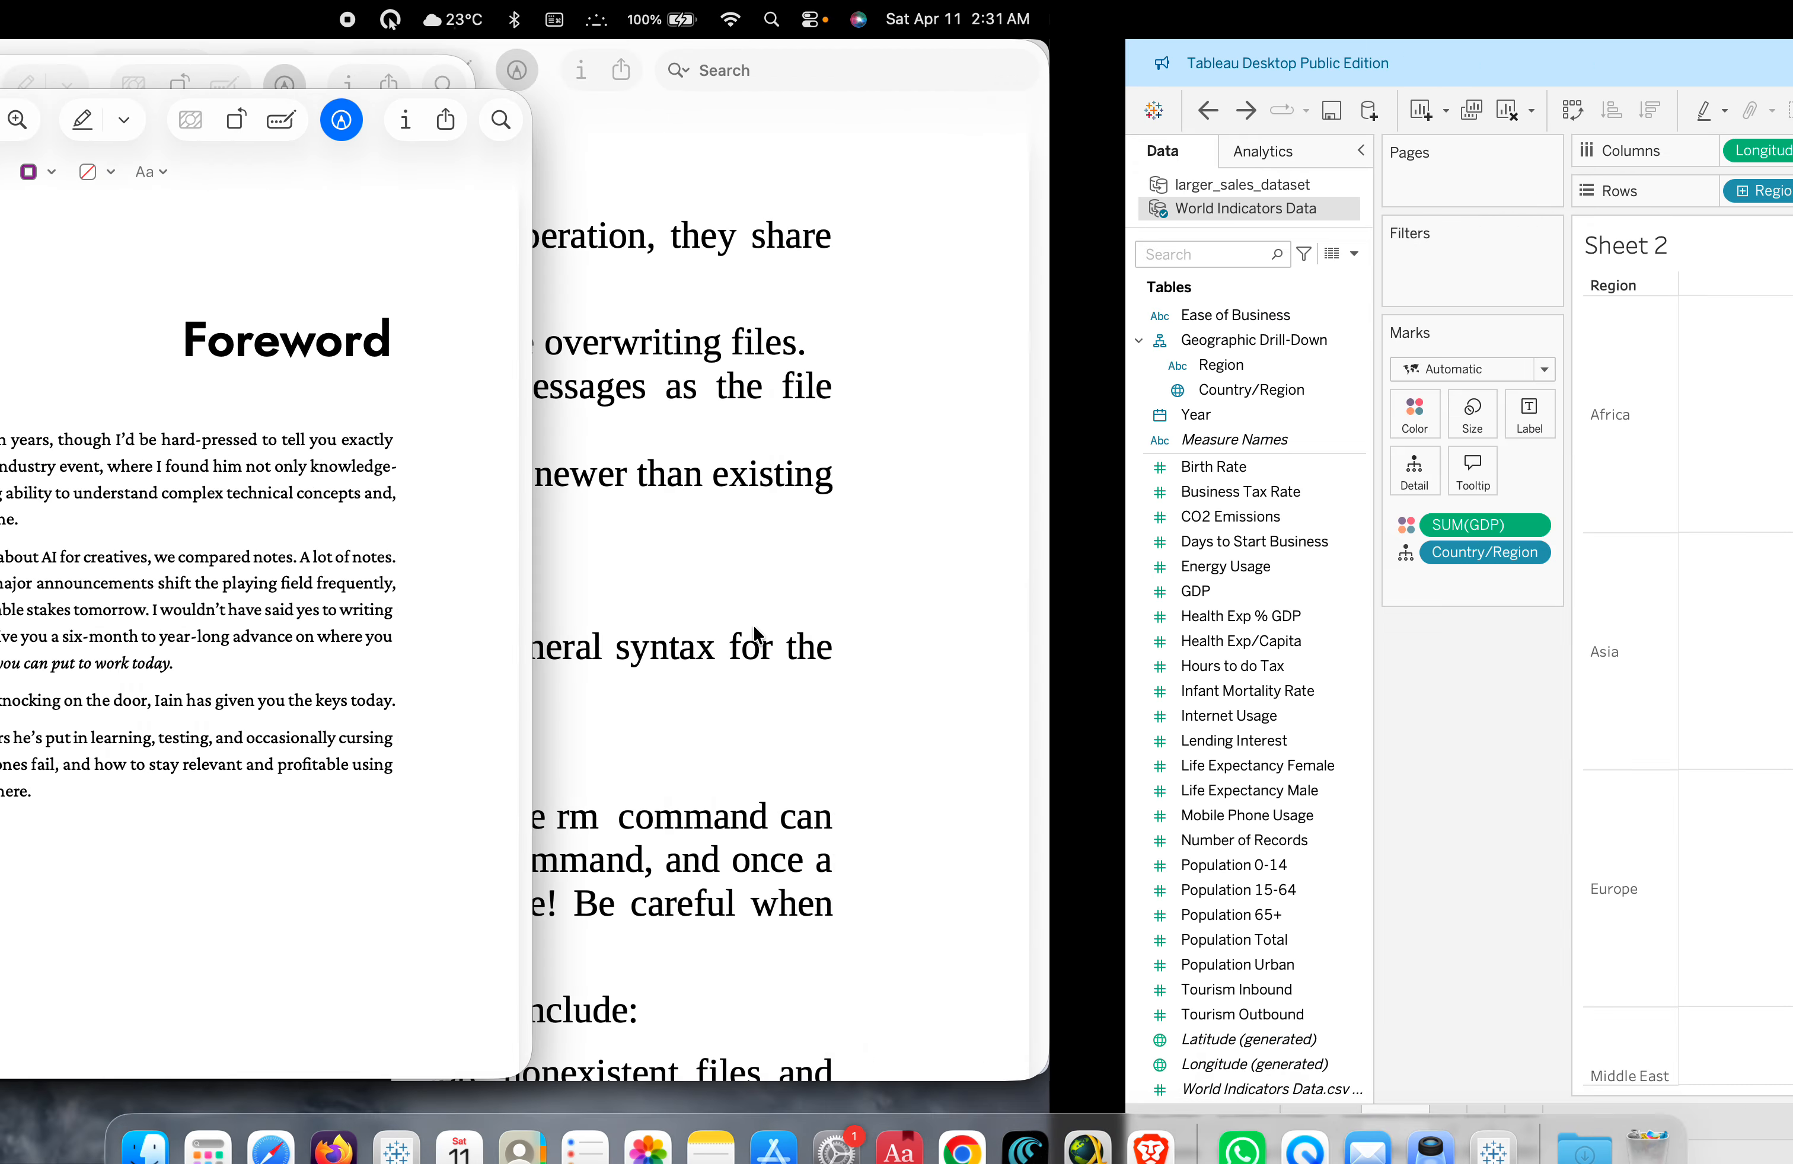
key(ctrl+Right)
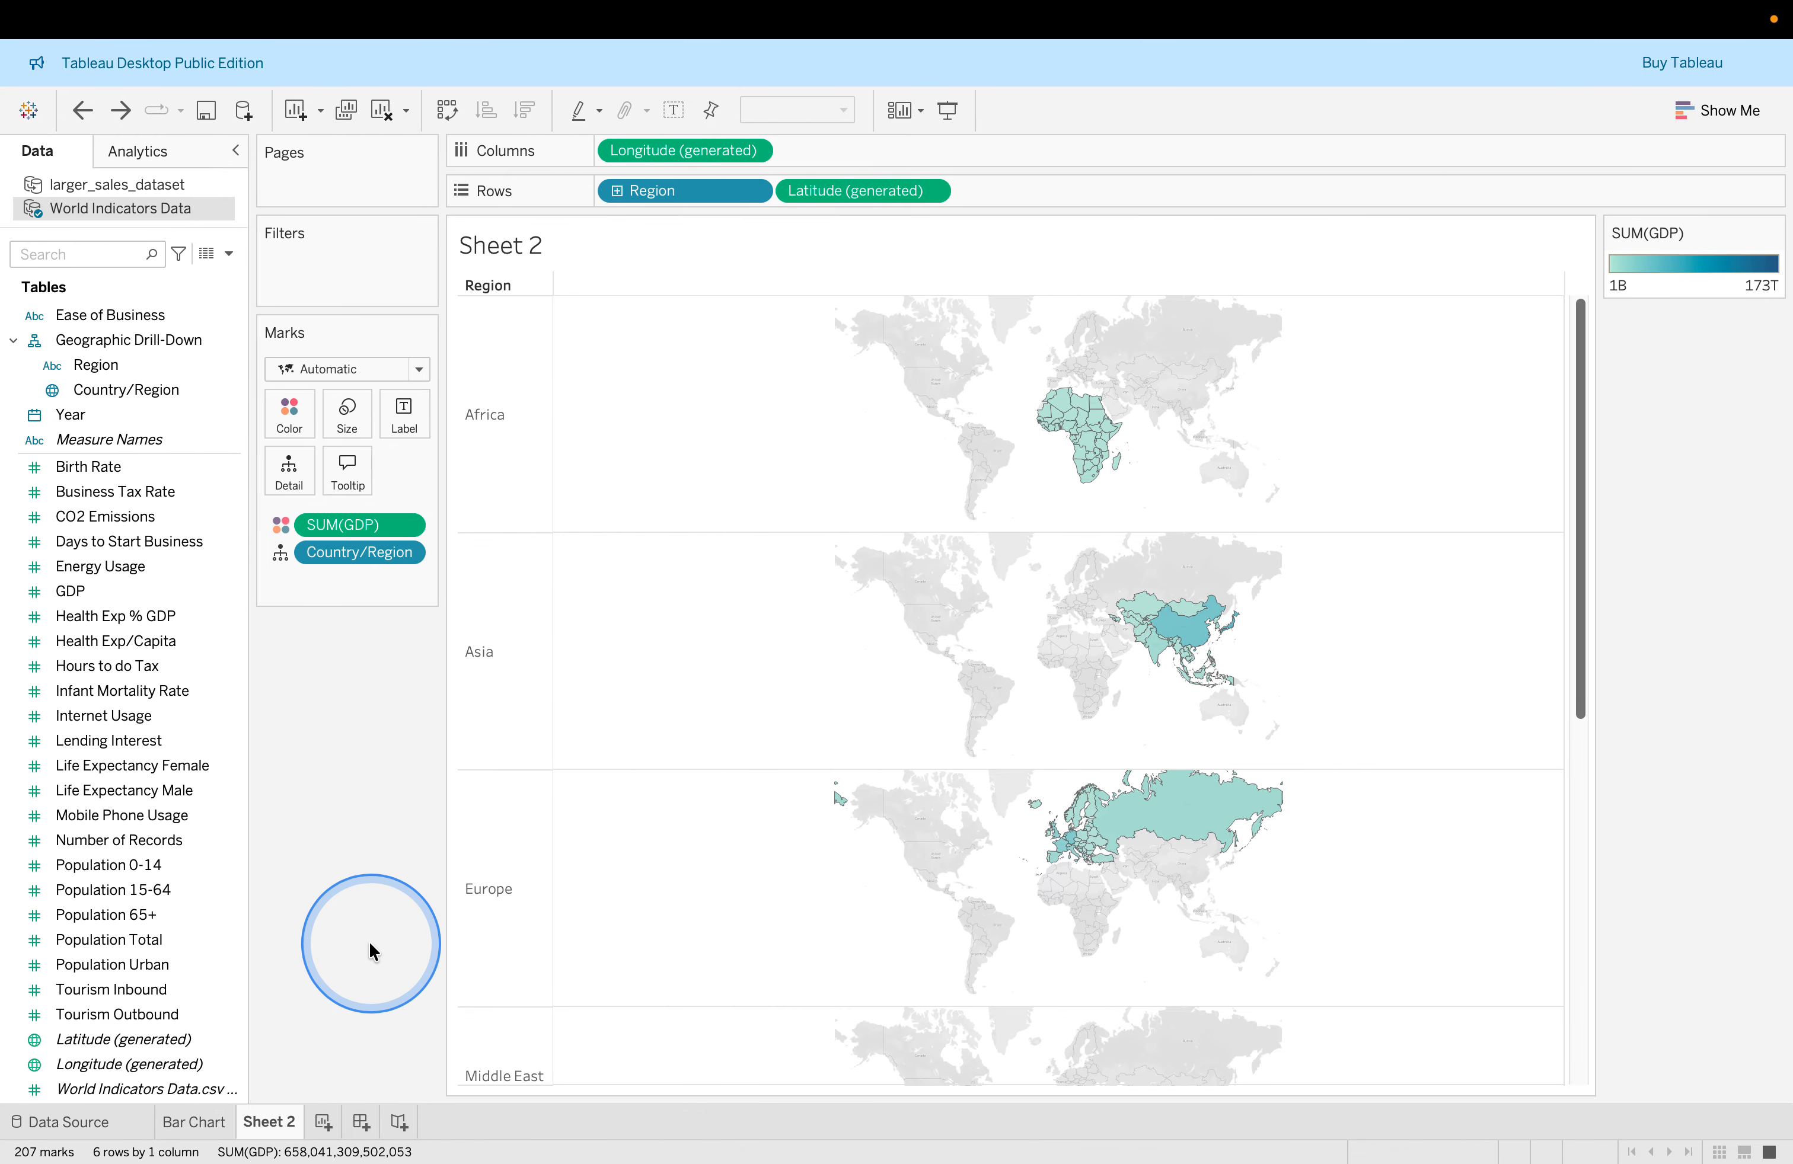
key(ctrl+Left)
key(ctrl+Right)
key(ctrl+Right)
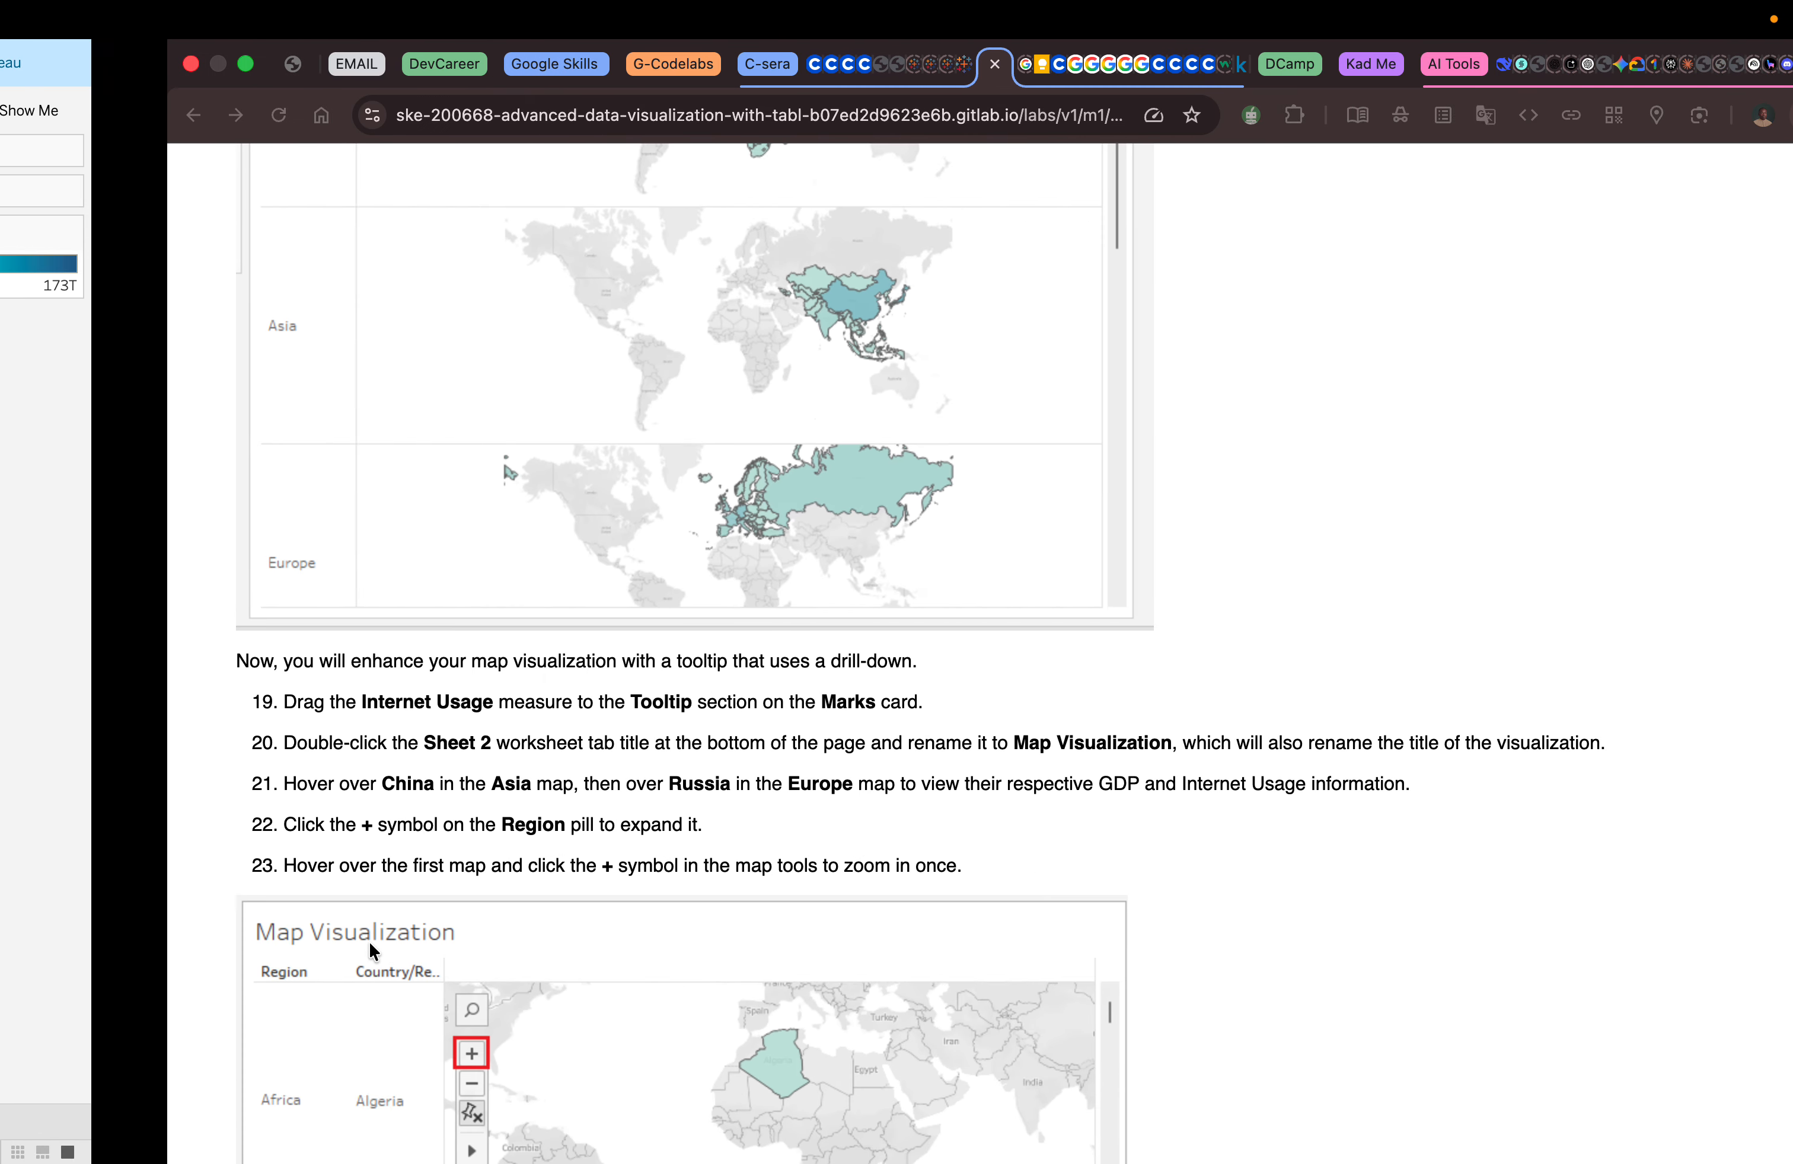
key(ctrl+Left)
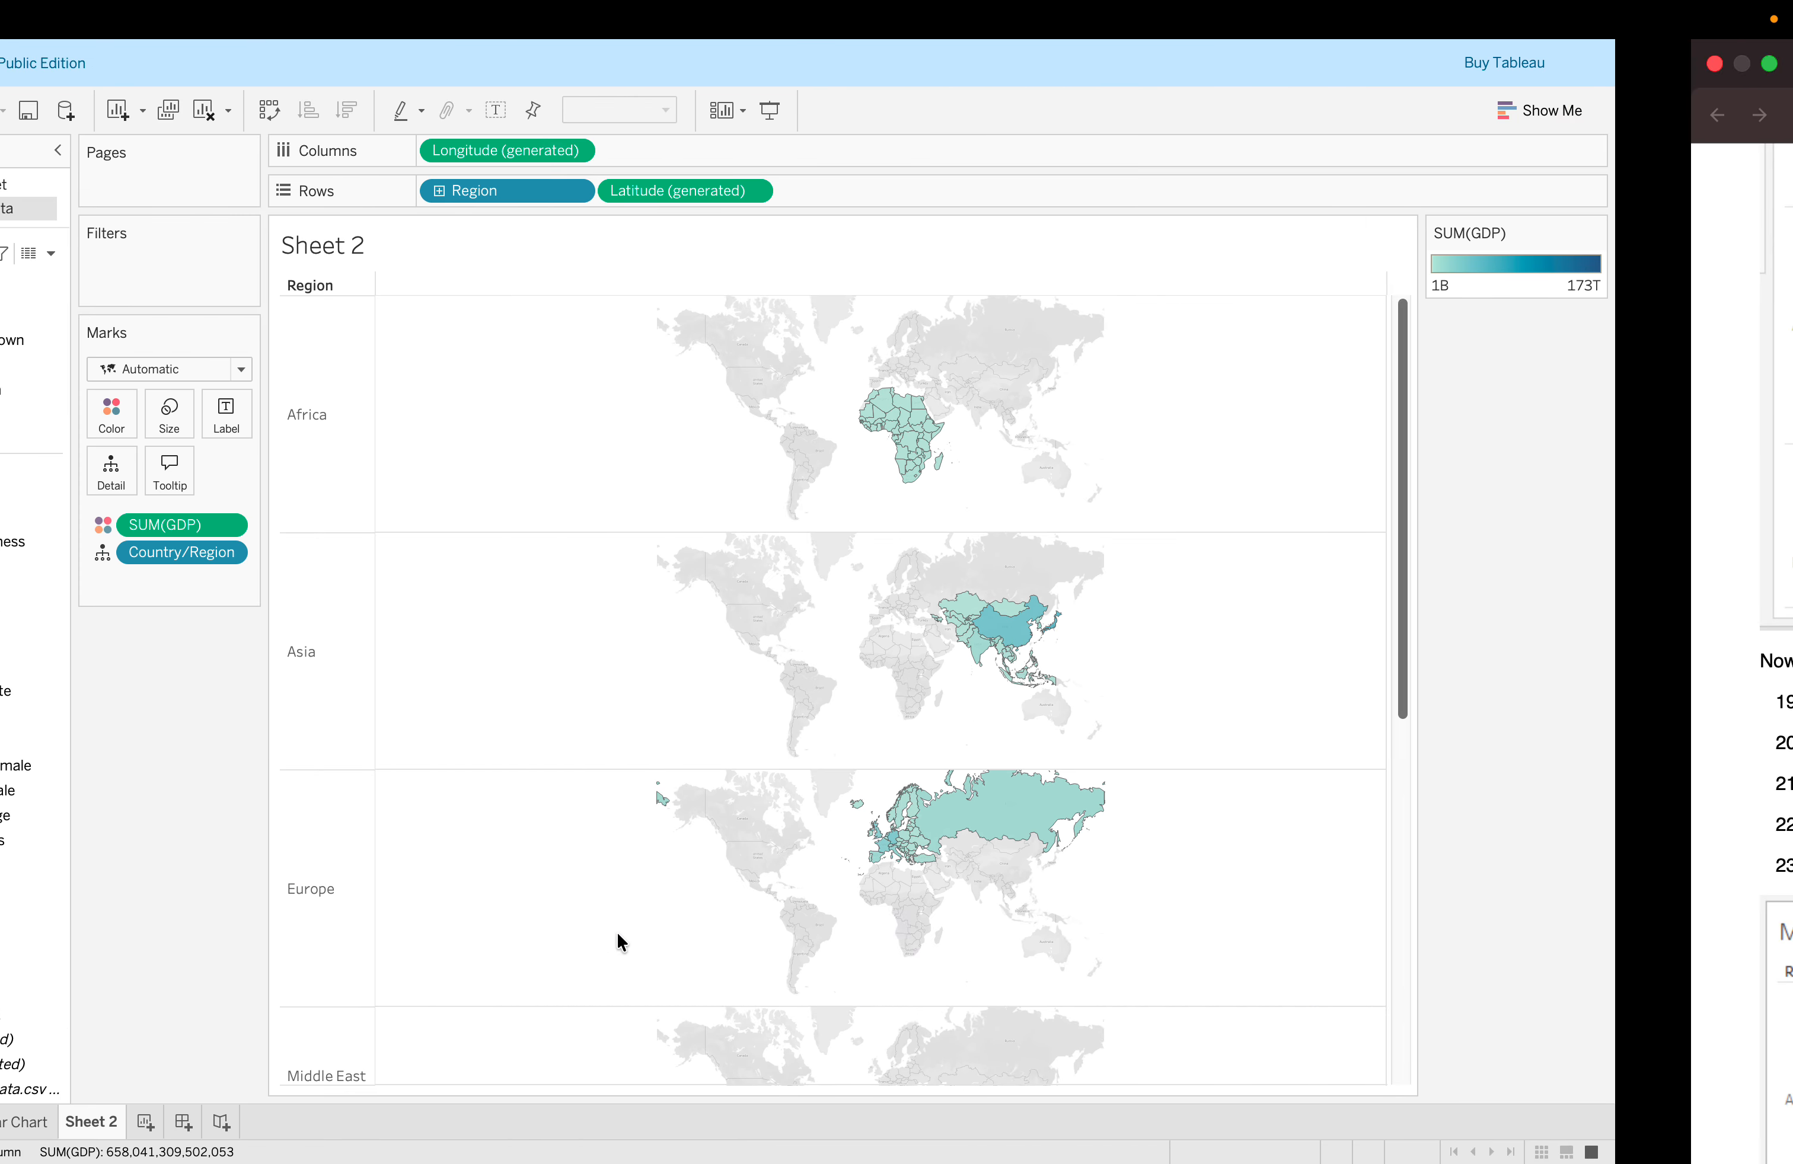
key(ctrl+Right)
click(680, 893)
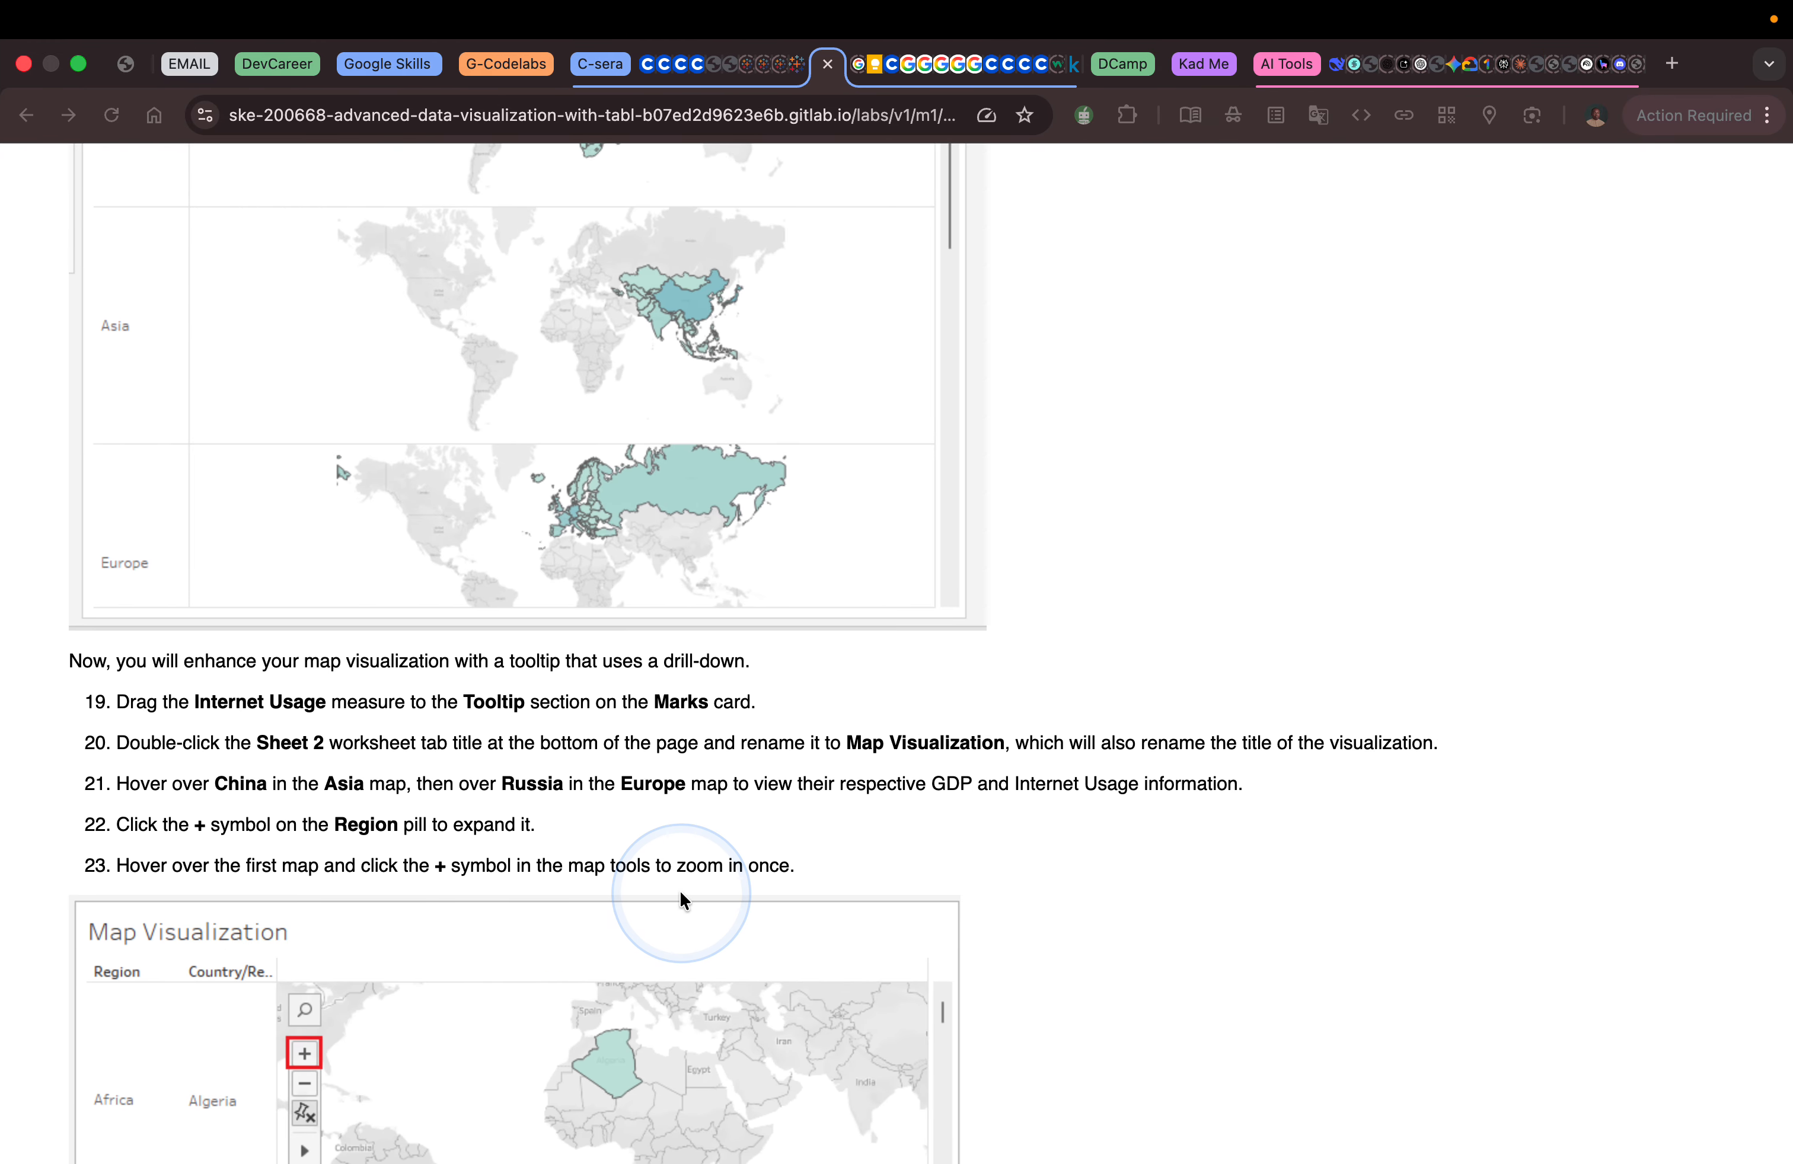
key(ctrl+Left)
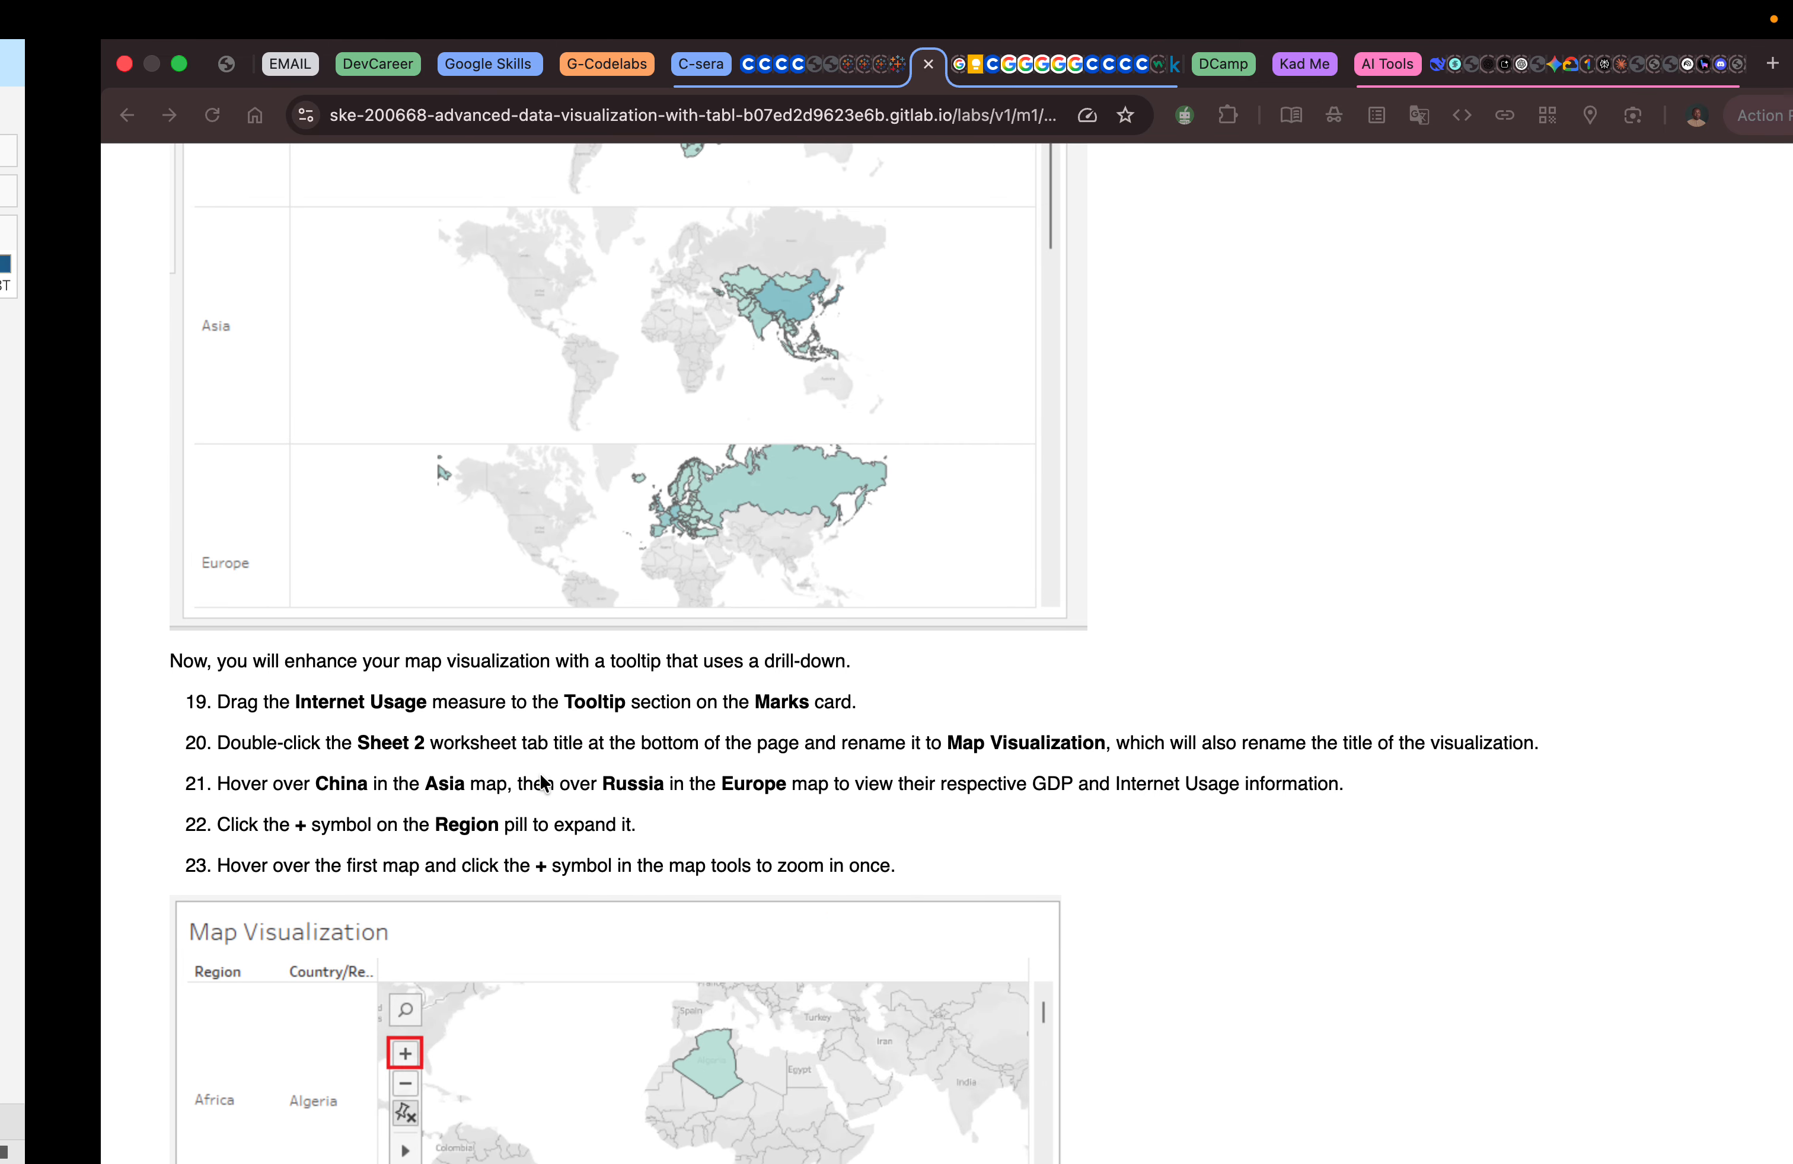
click(541, 782)
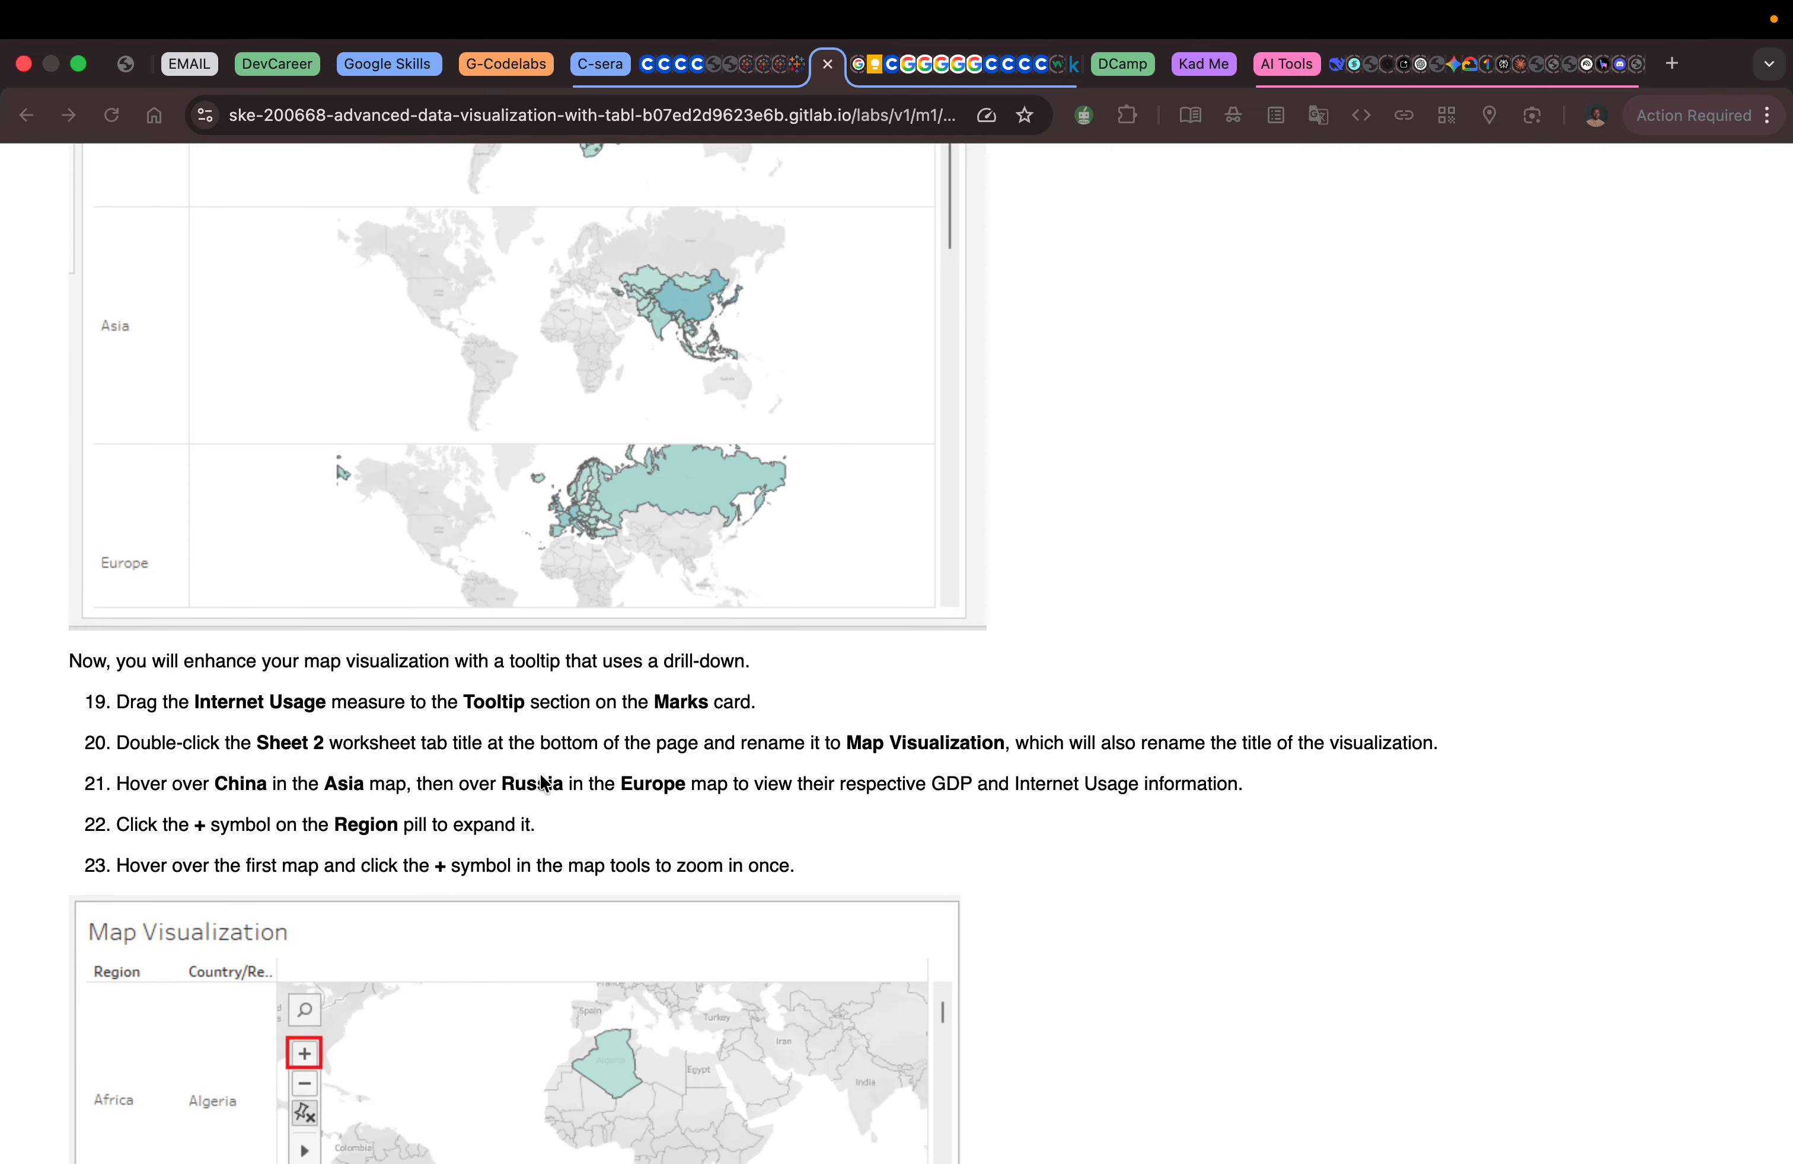
scroll(541, 783, up, 3)
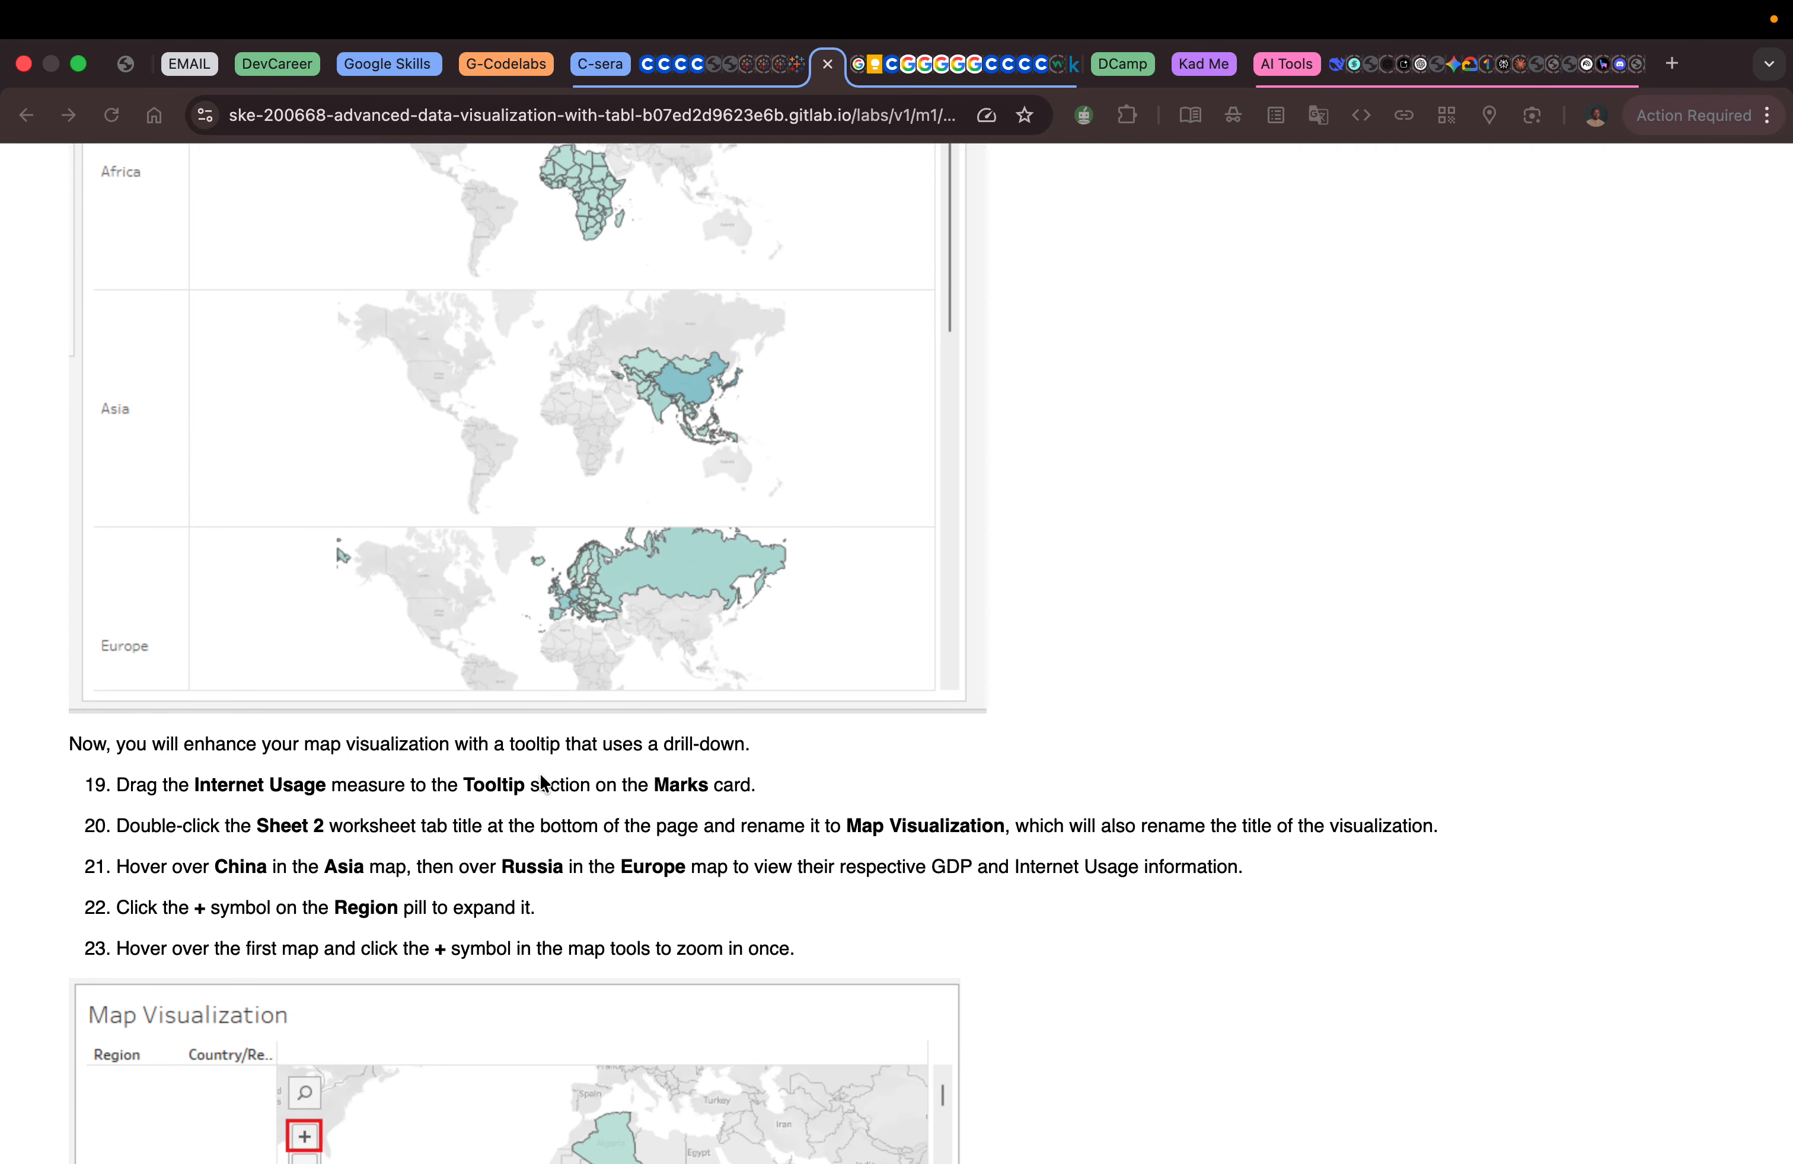
scroll(541, 782, up, 1)
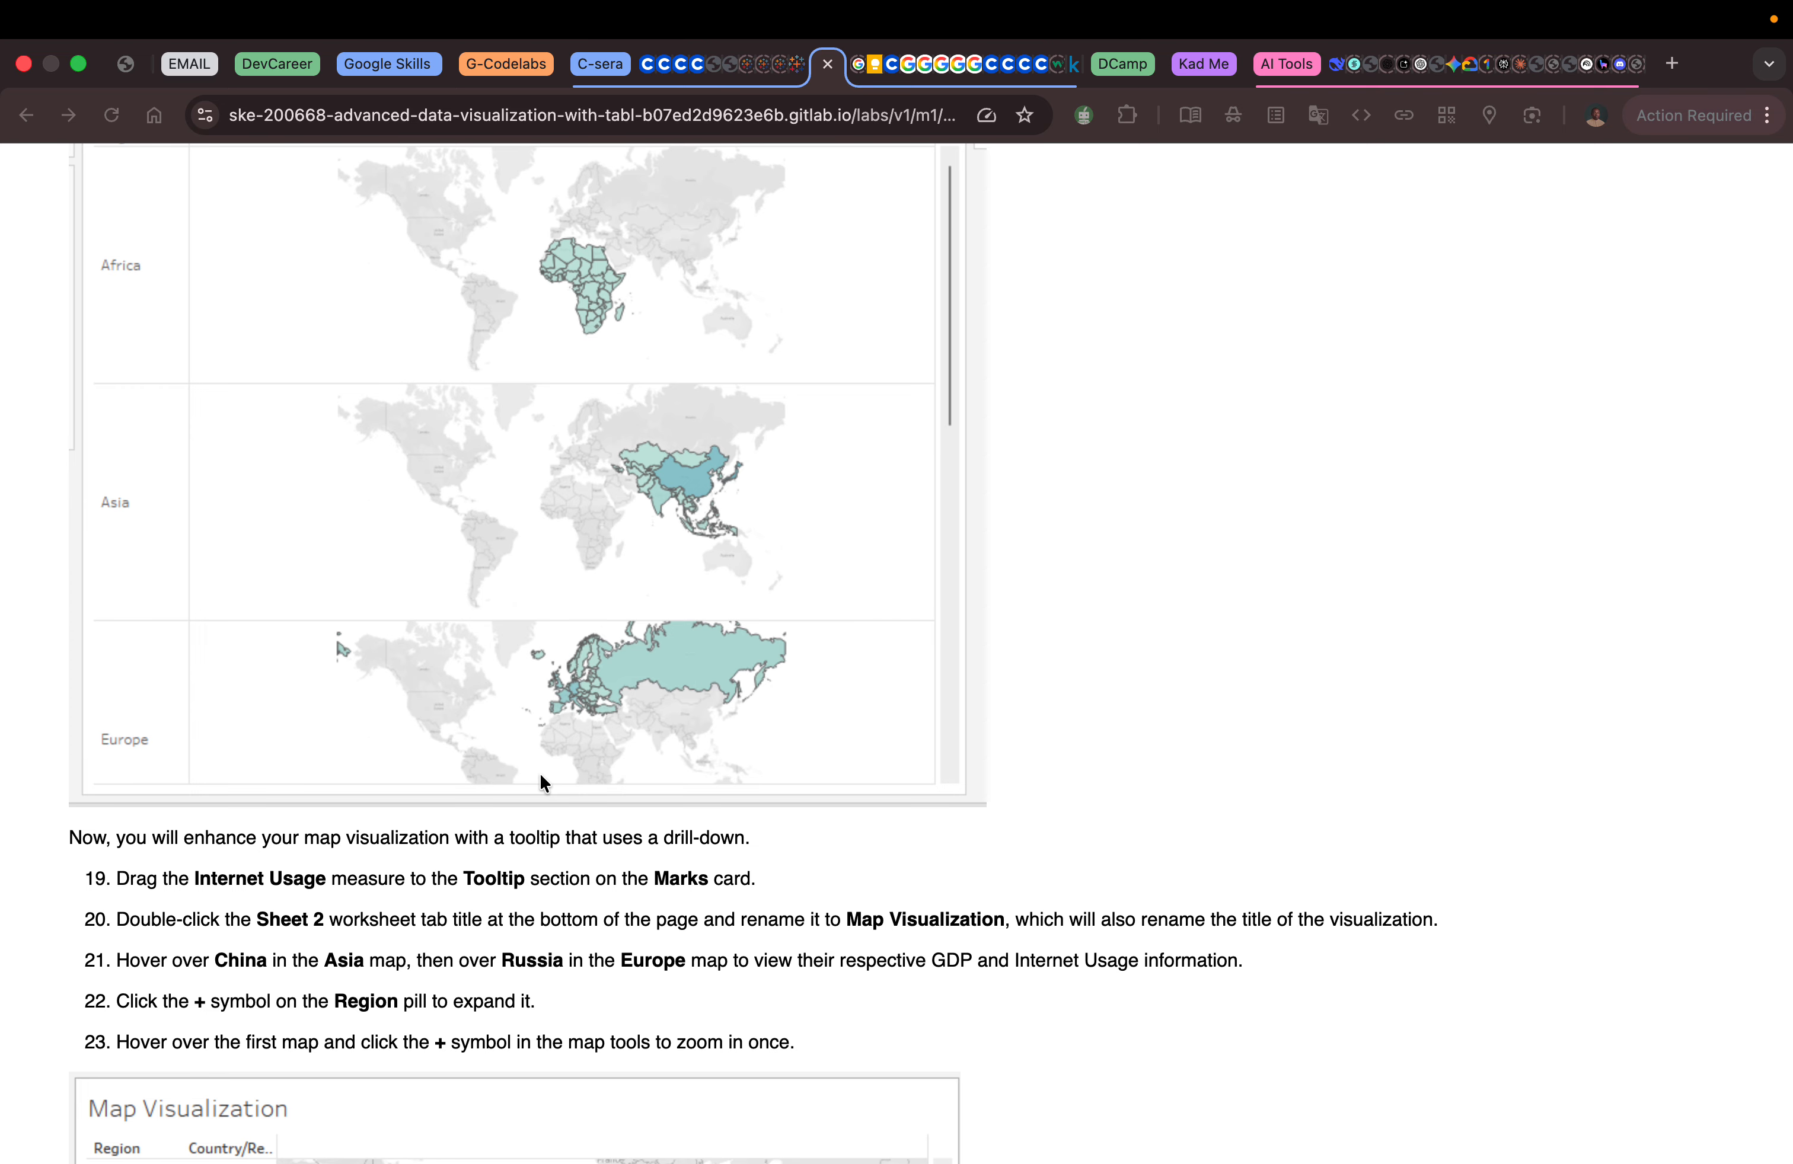
Switch back to Tableau and add the Internet Usage measure to Tooltip on the Marks card.
key(ctrl+Left)
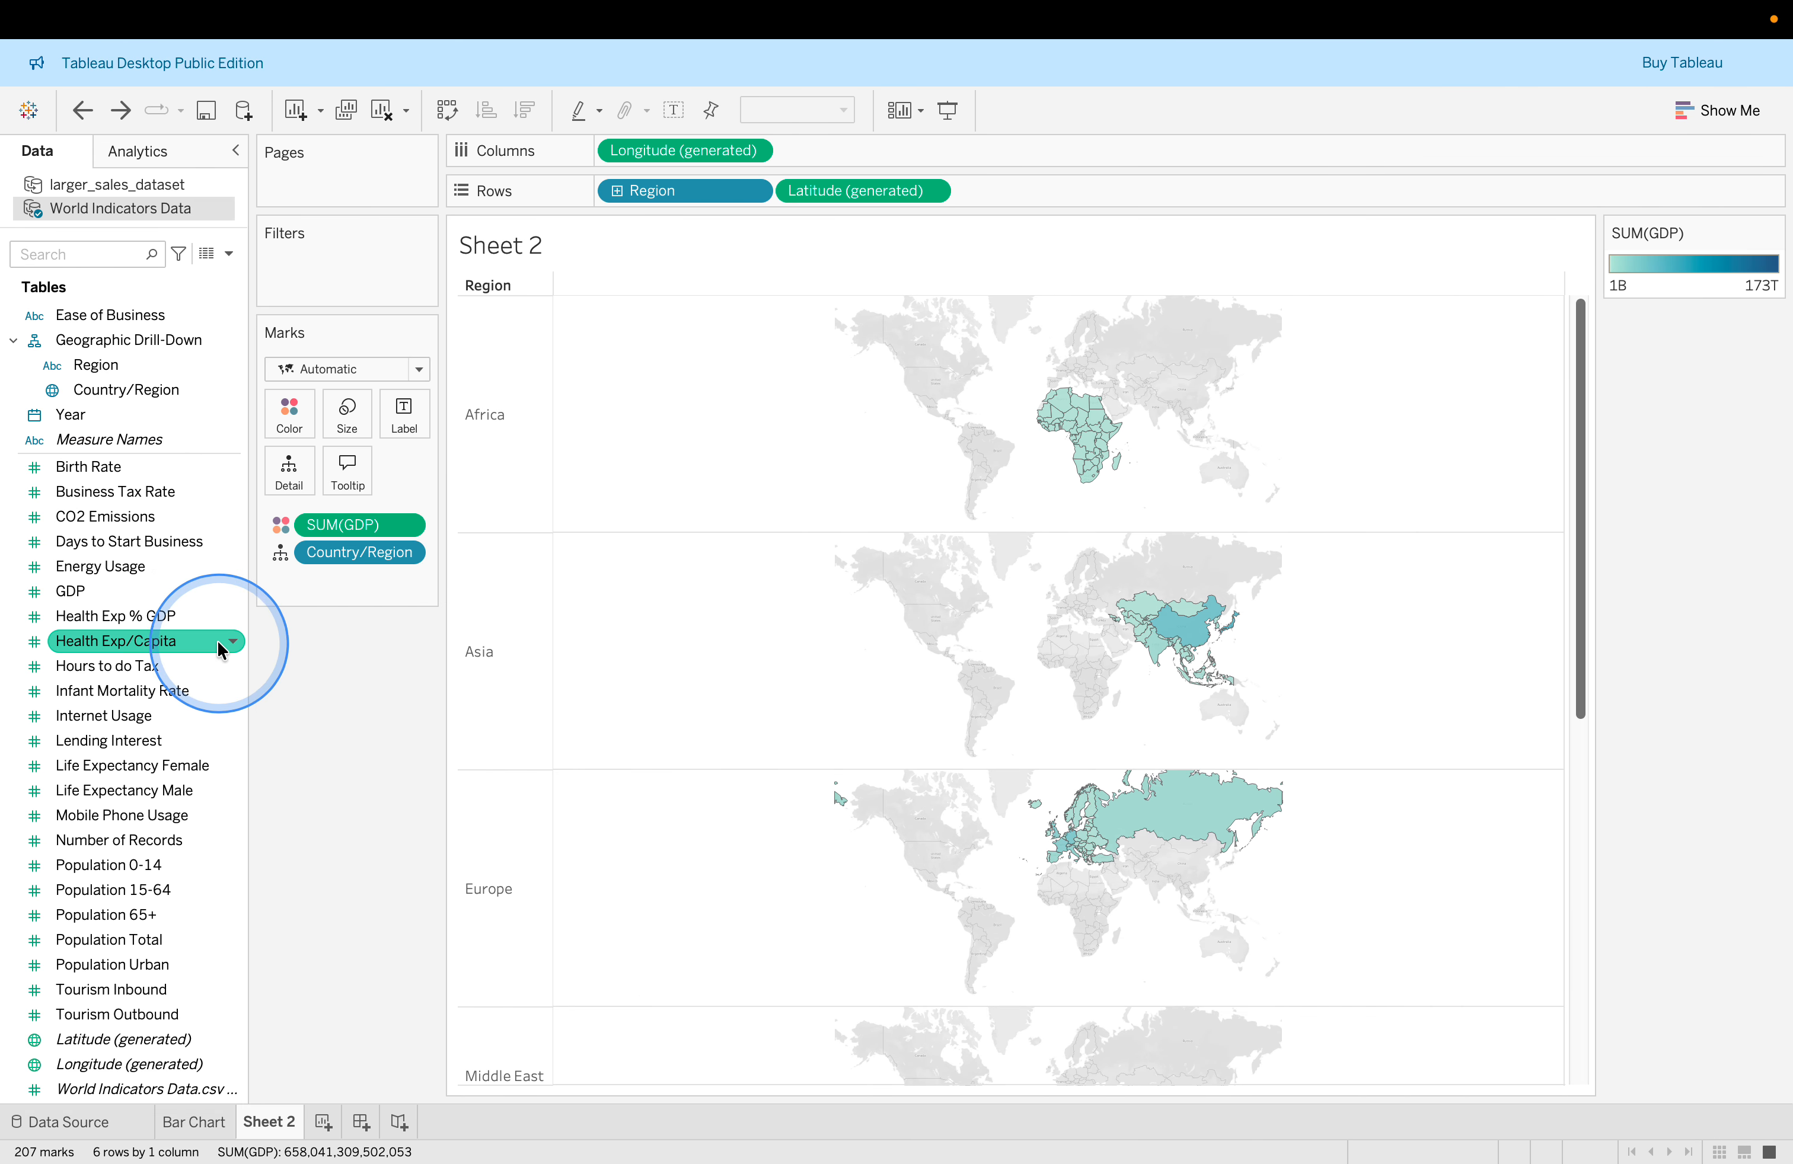
click(156, 714)
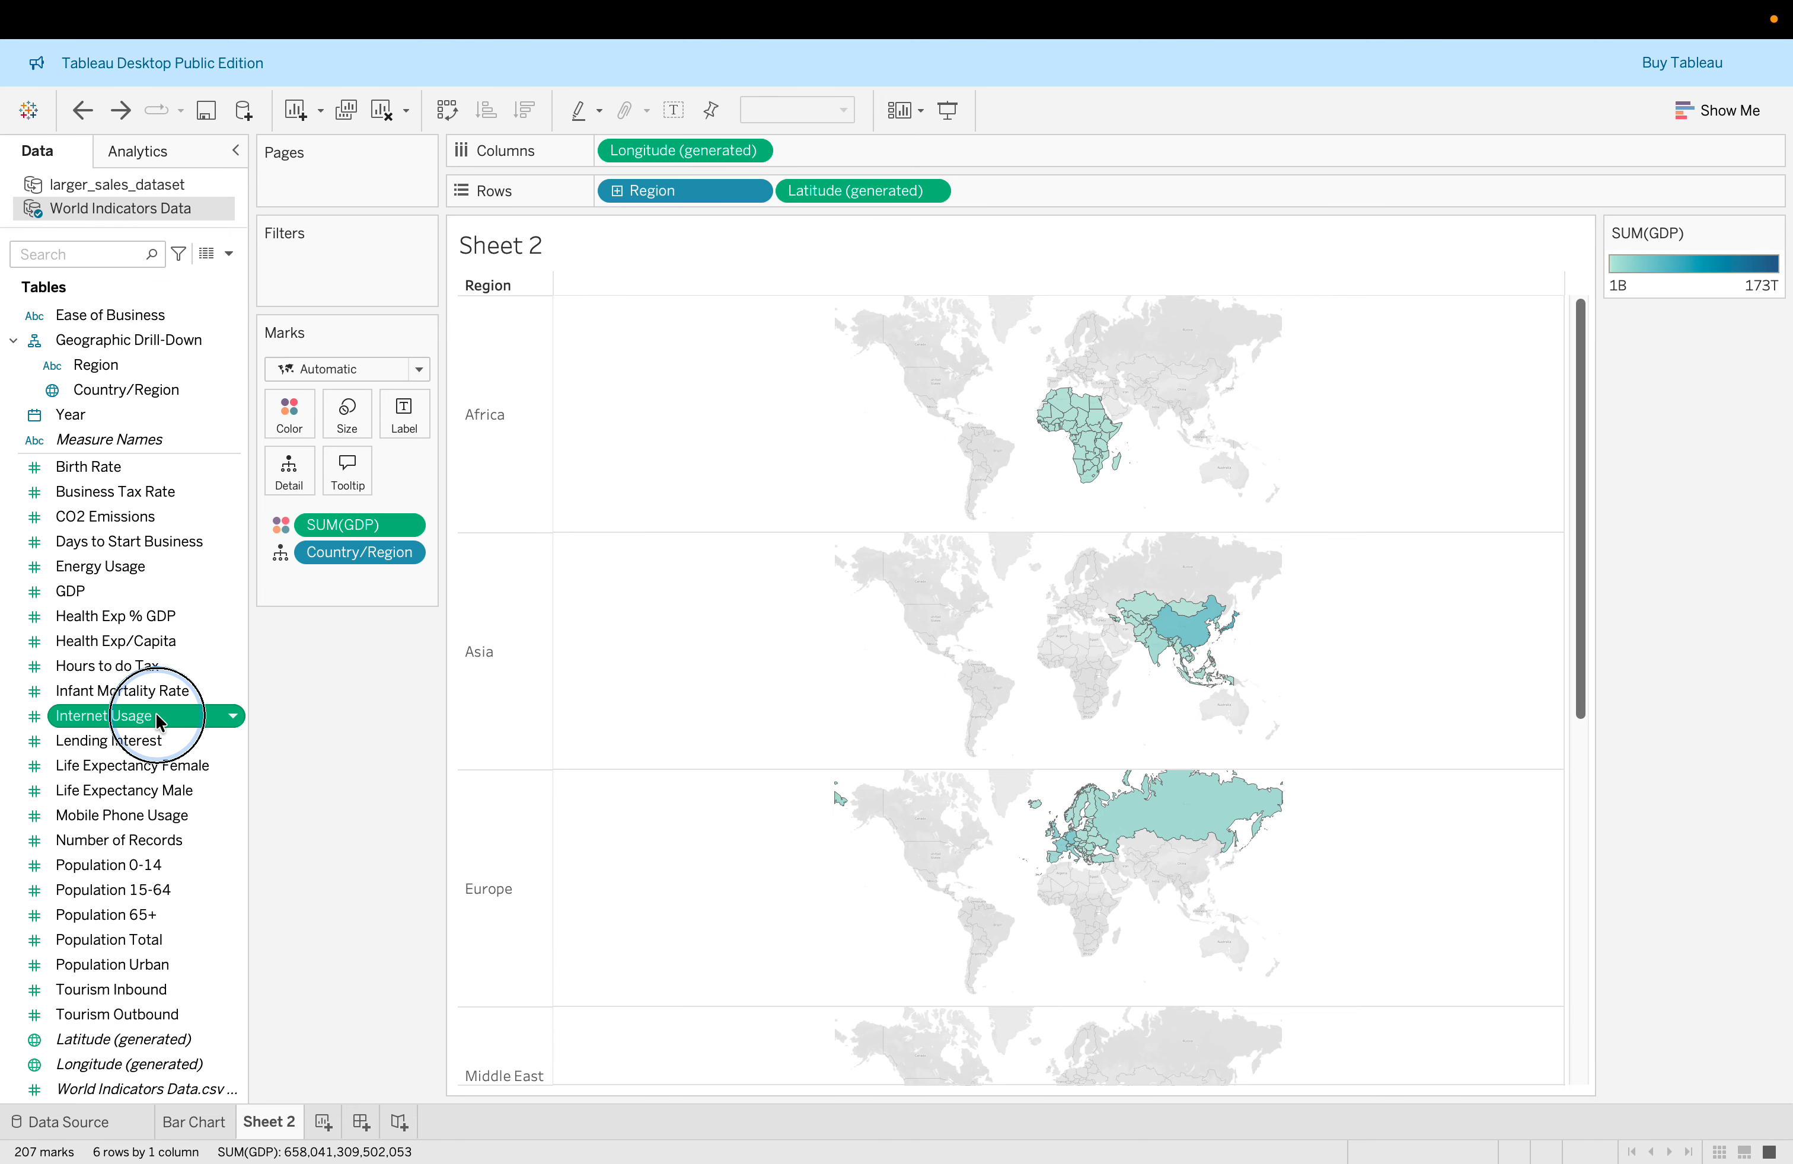
drag(156, 716, 360, 479)
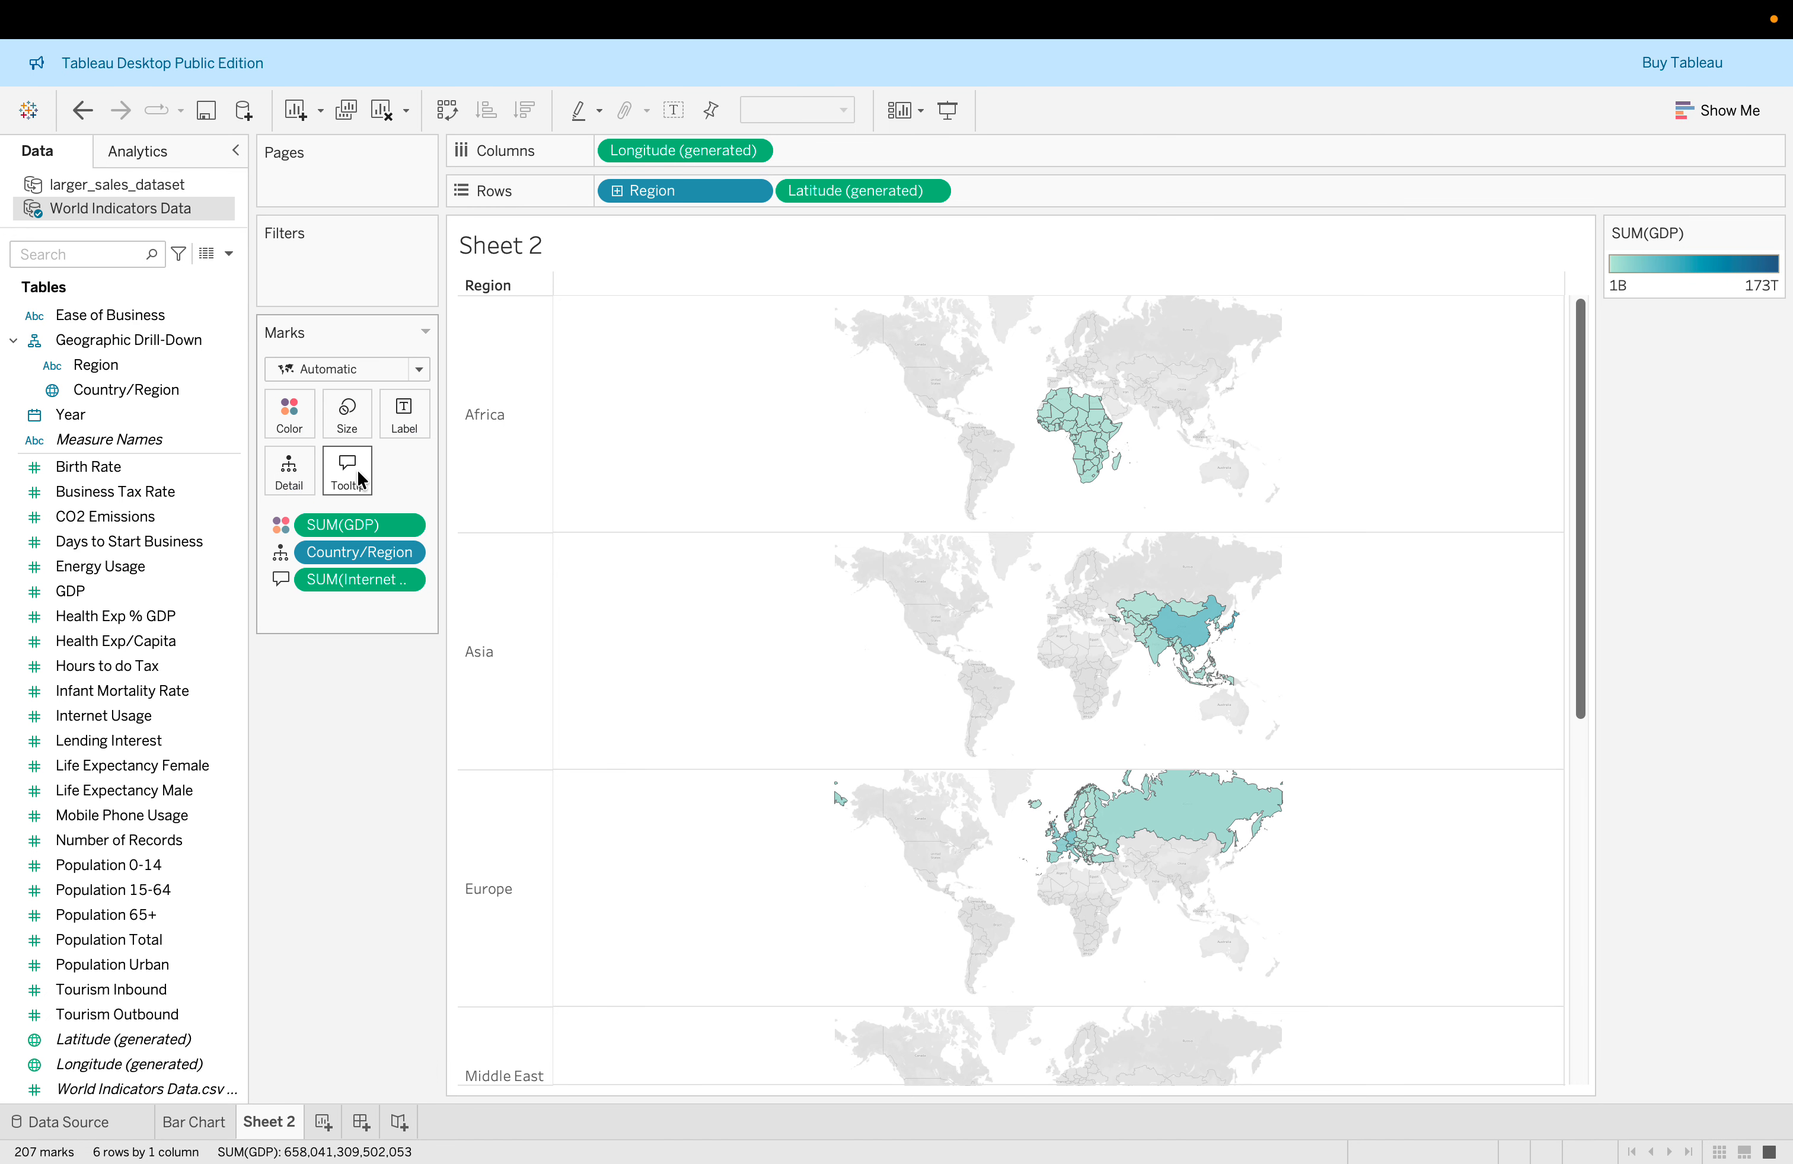
Read the worksheet renaming instruction in the browser lab guide and highlight the name Map Visualization.
key(ctrl+Left)
key(ctrl+Right)
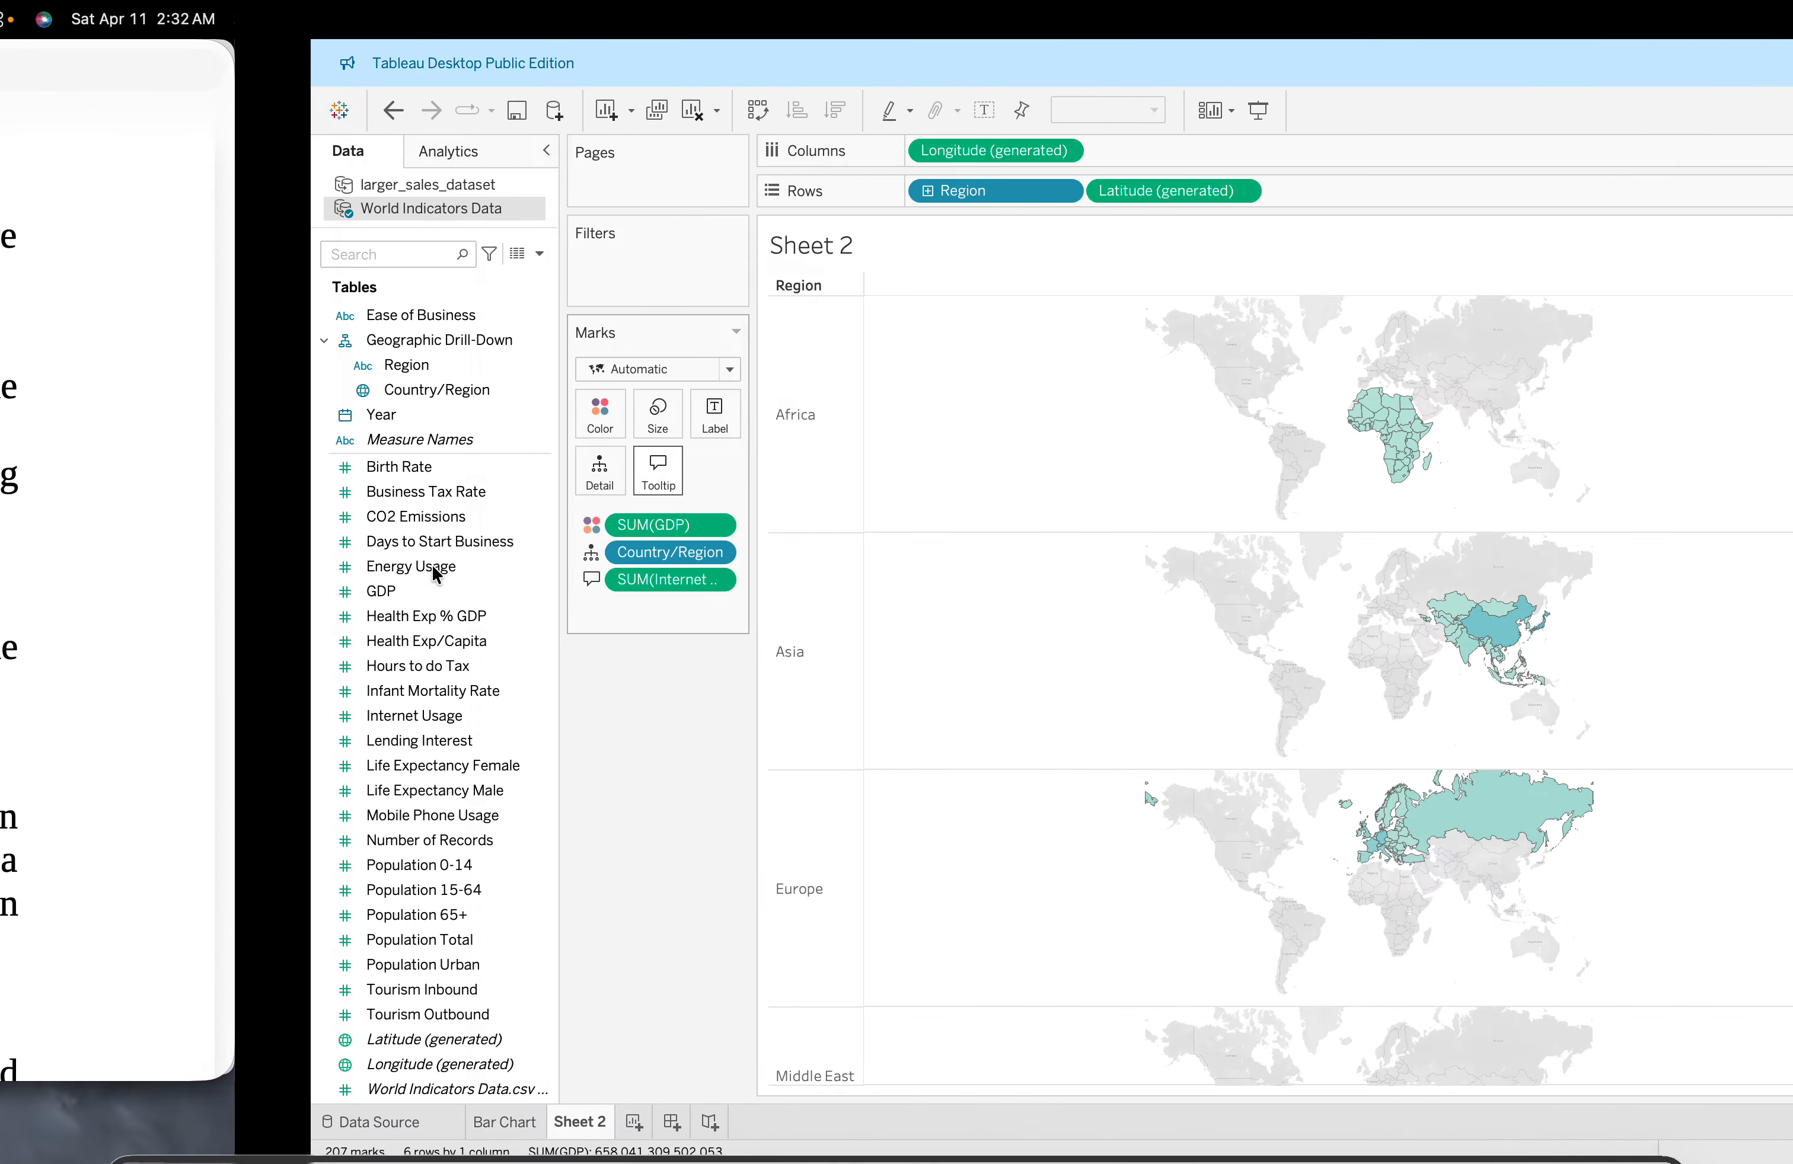
key(ctrl+Right)
click(434, 566)
scroll(433, 567, down, 4)
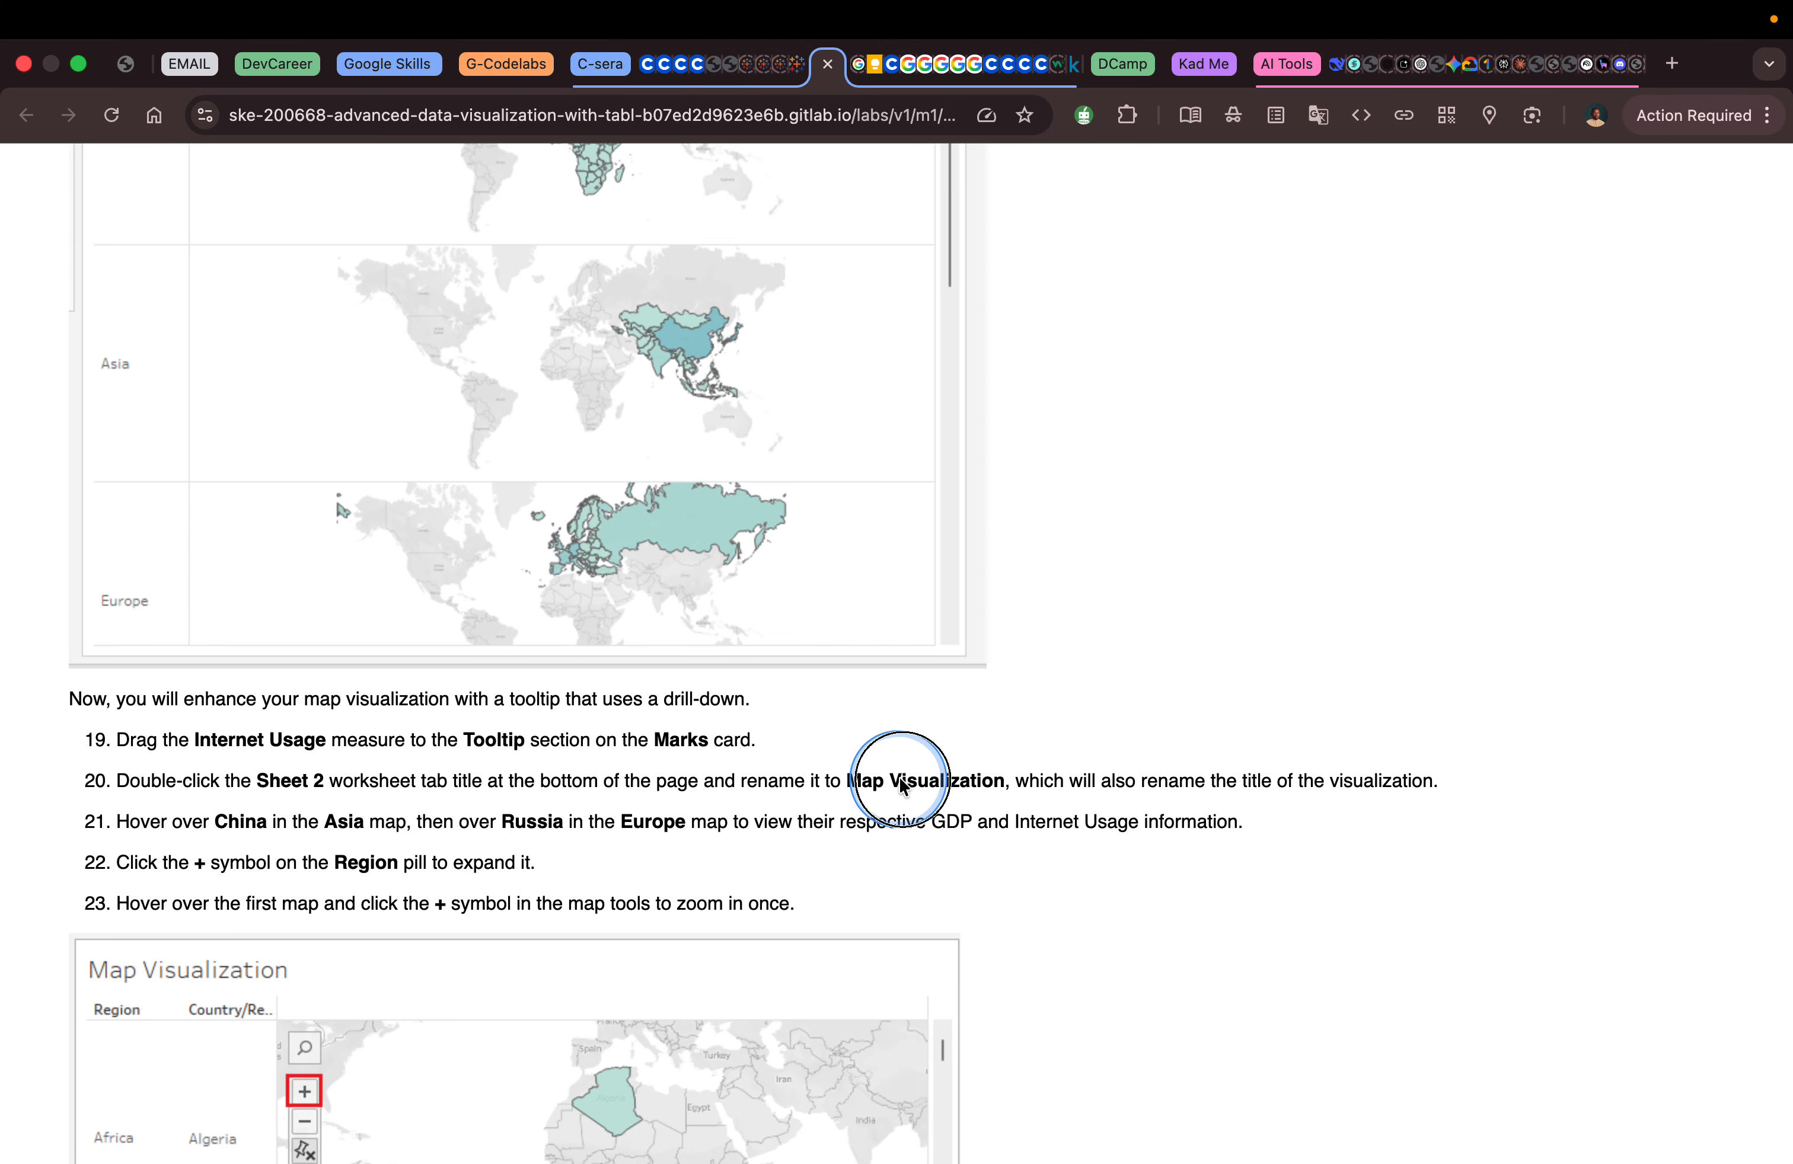
drag(847, 781, 1005, 779)
Switch to Tableau, add a new worksheet and name it Map Visualization, rechecking the renaming instruction in the browser lab guide.
key(ctrl+Right)
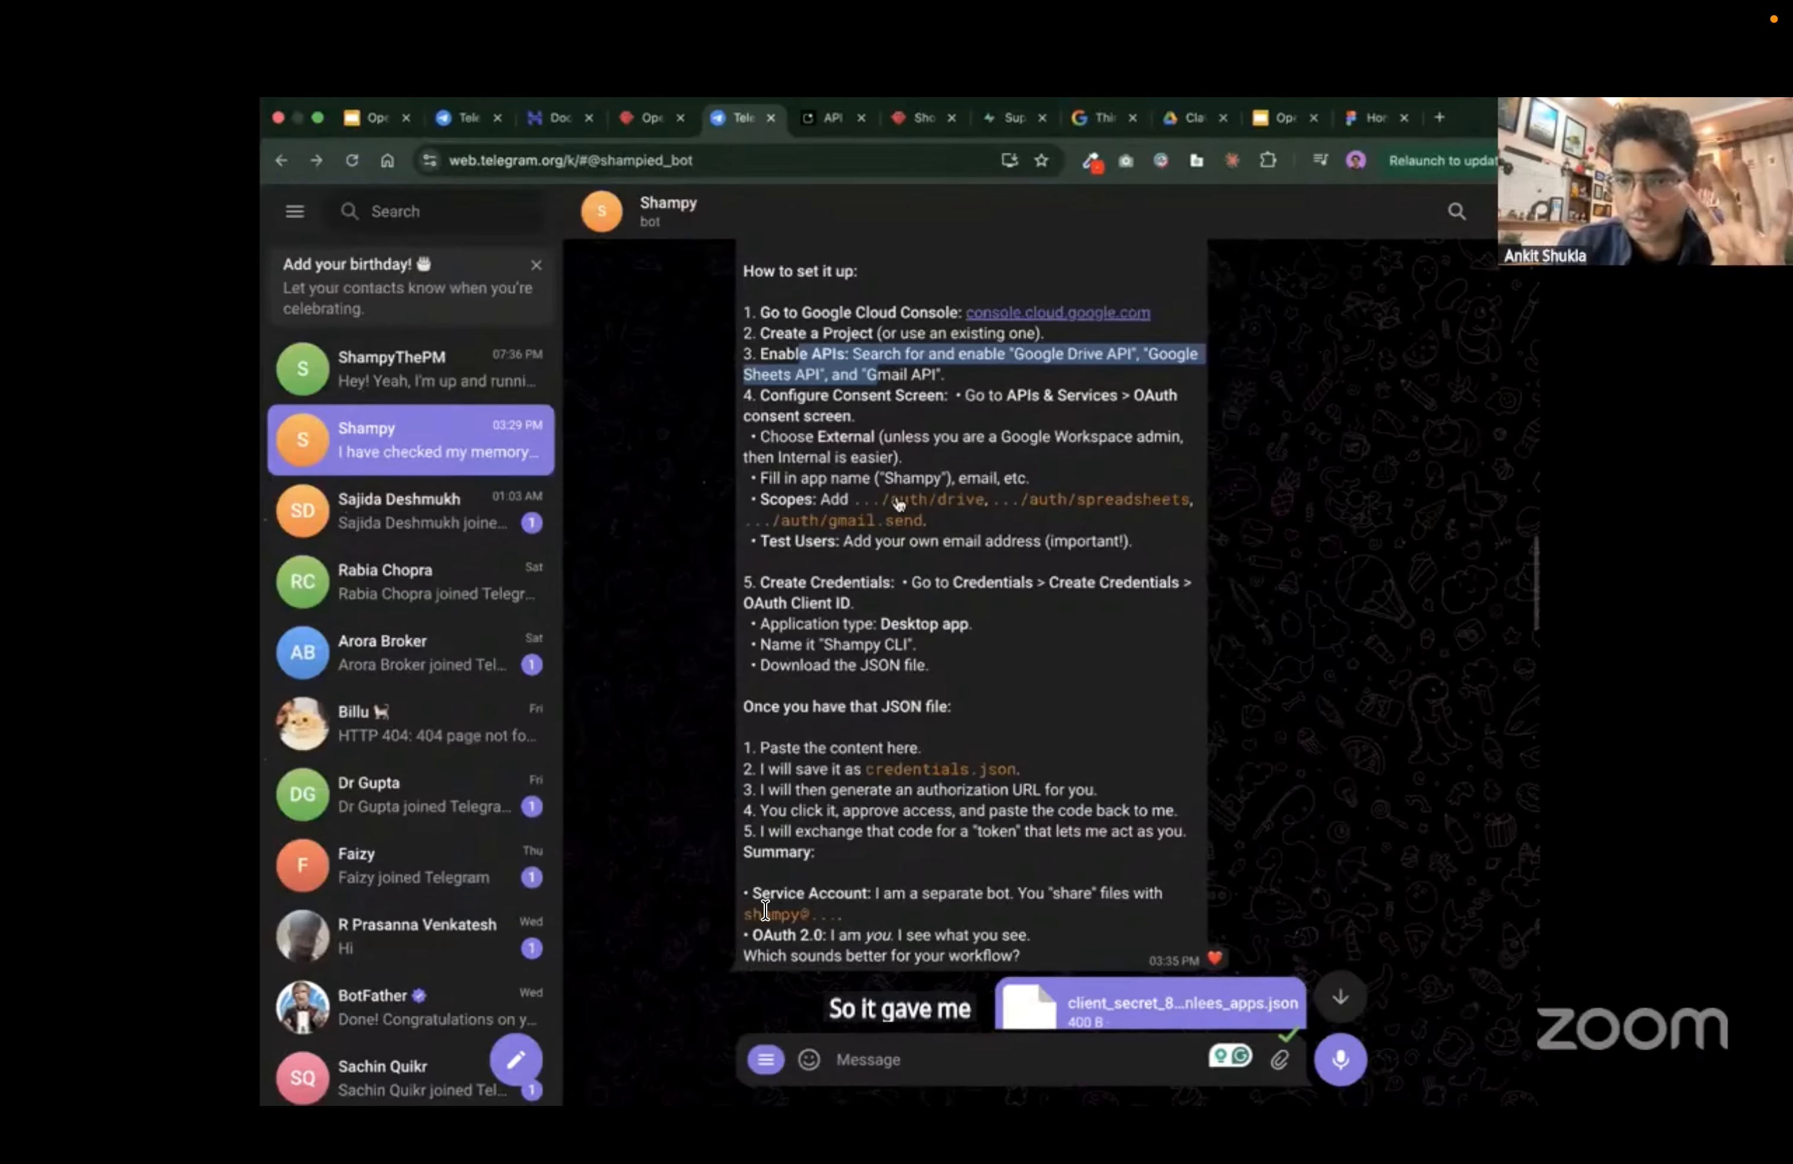
key(ctrl+Left)
key(ctrl+Left)
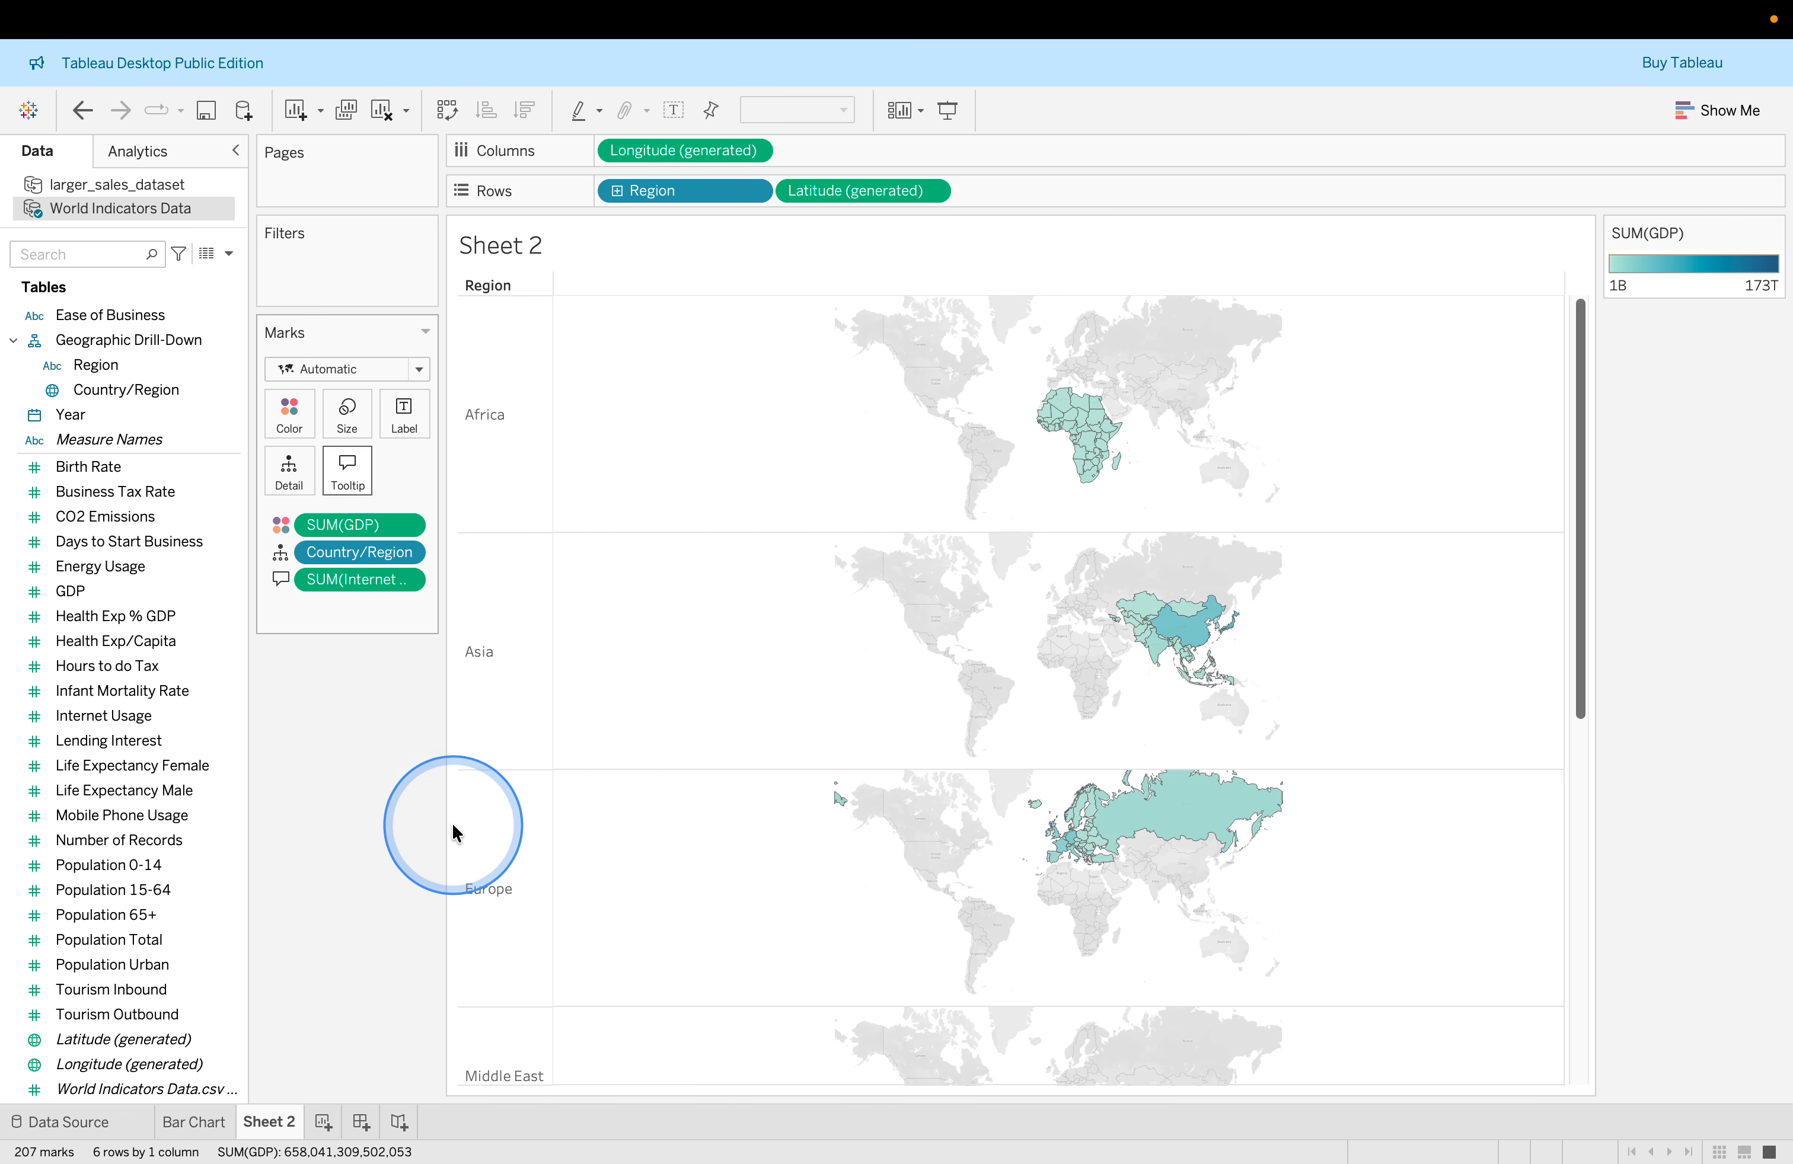
click(323, 1122)
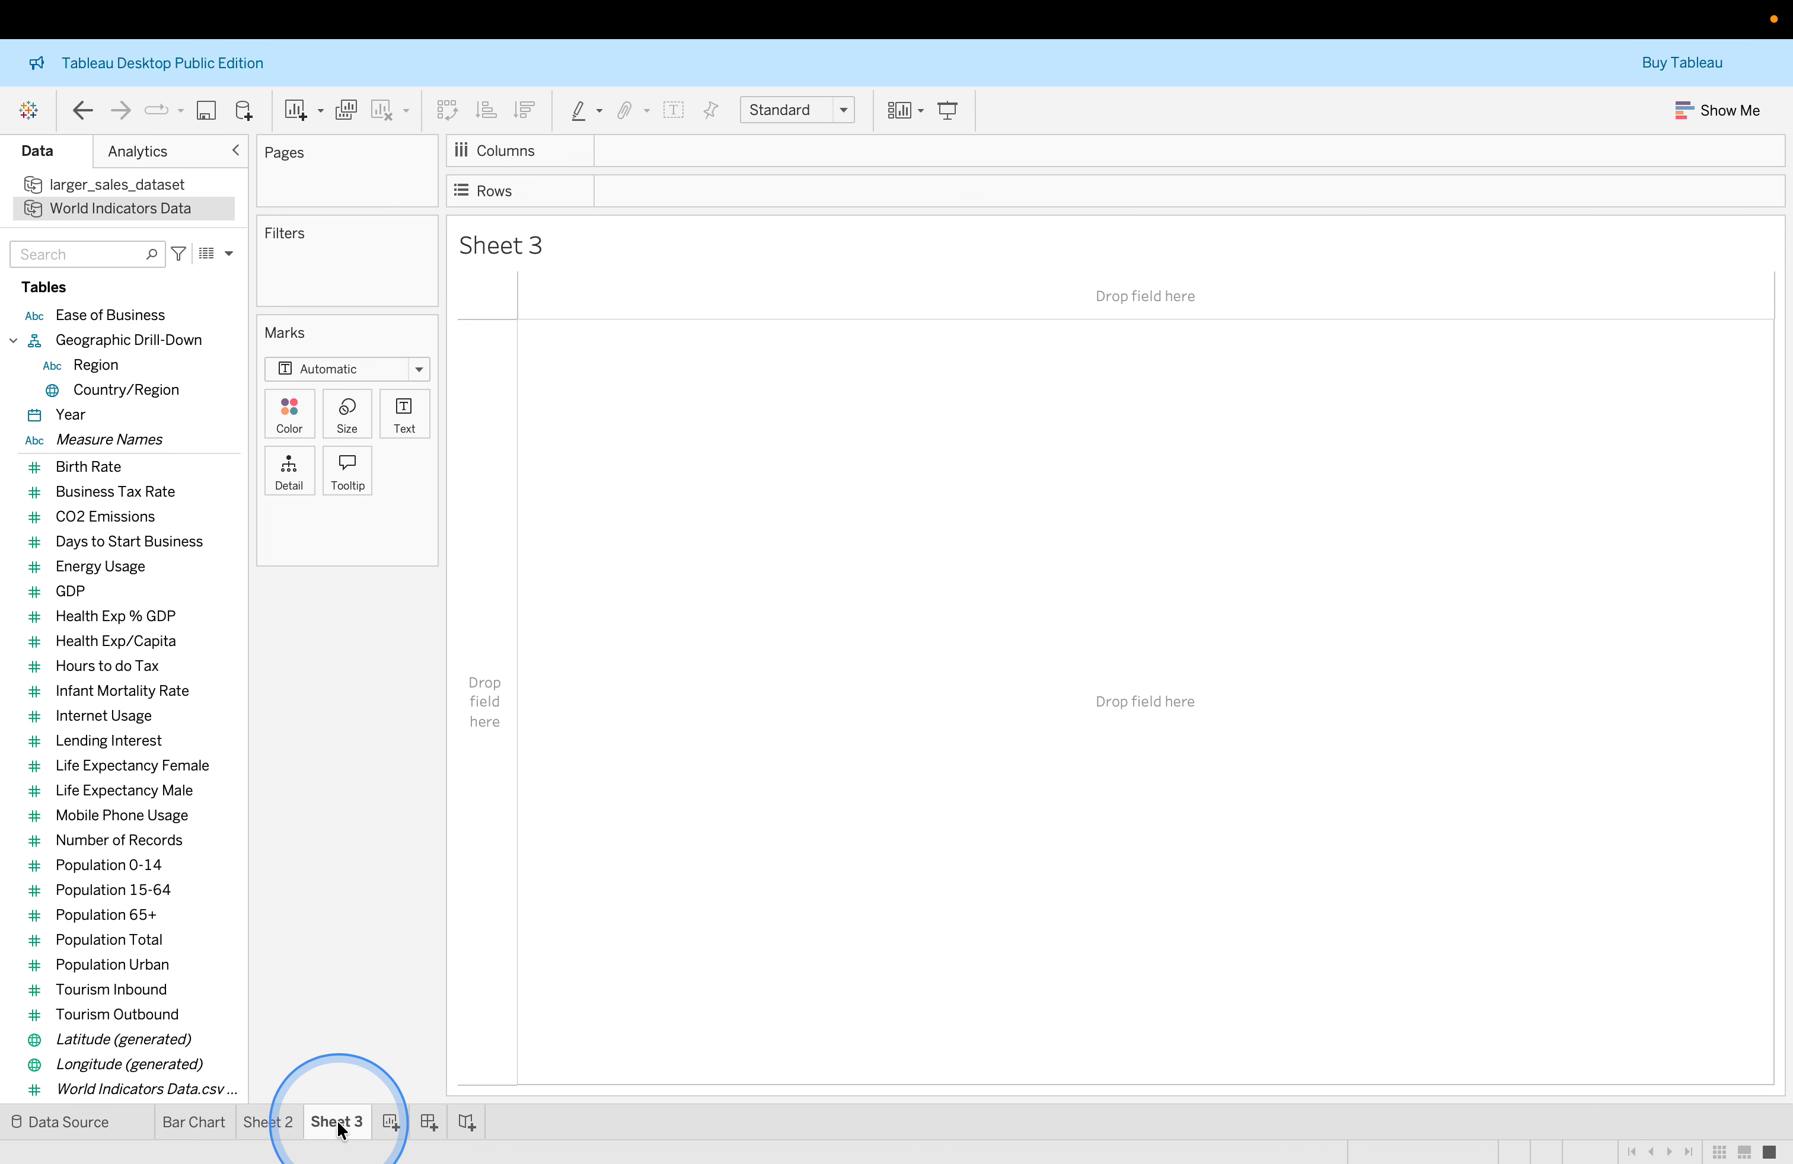
double_click(341, 1123)
text(Map Visualization)
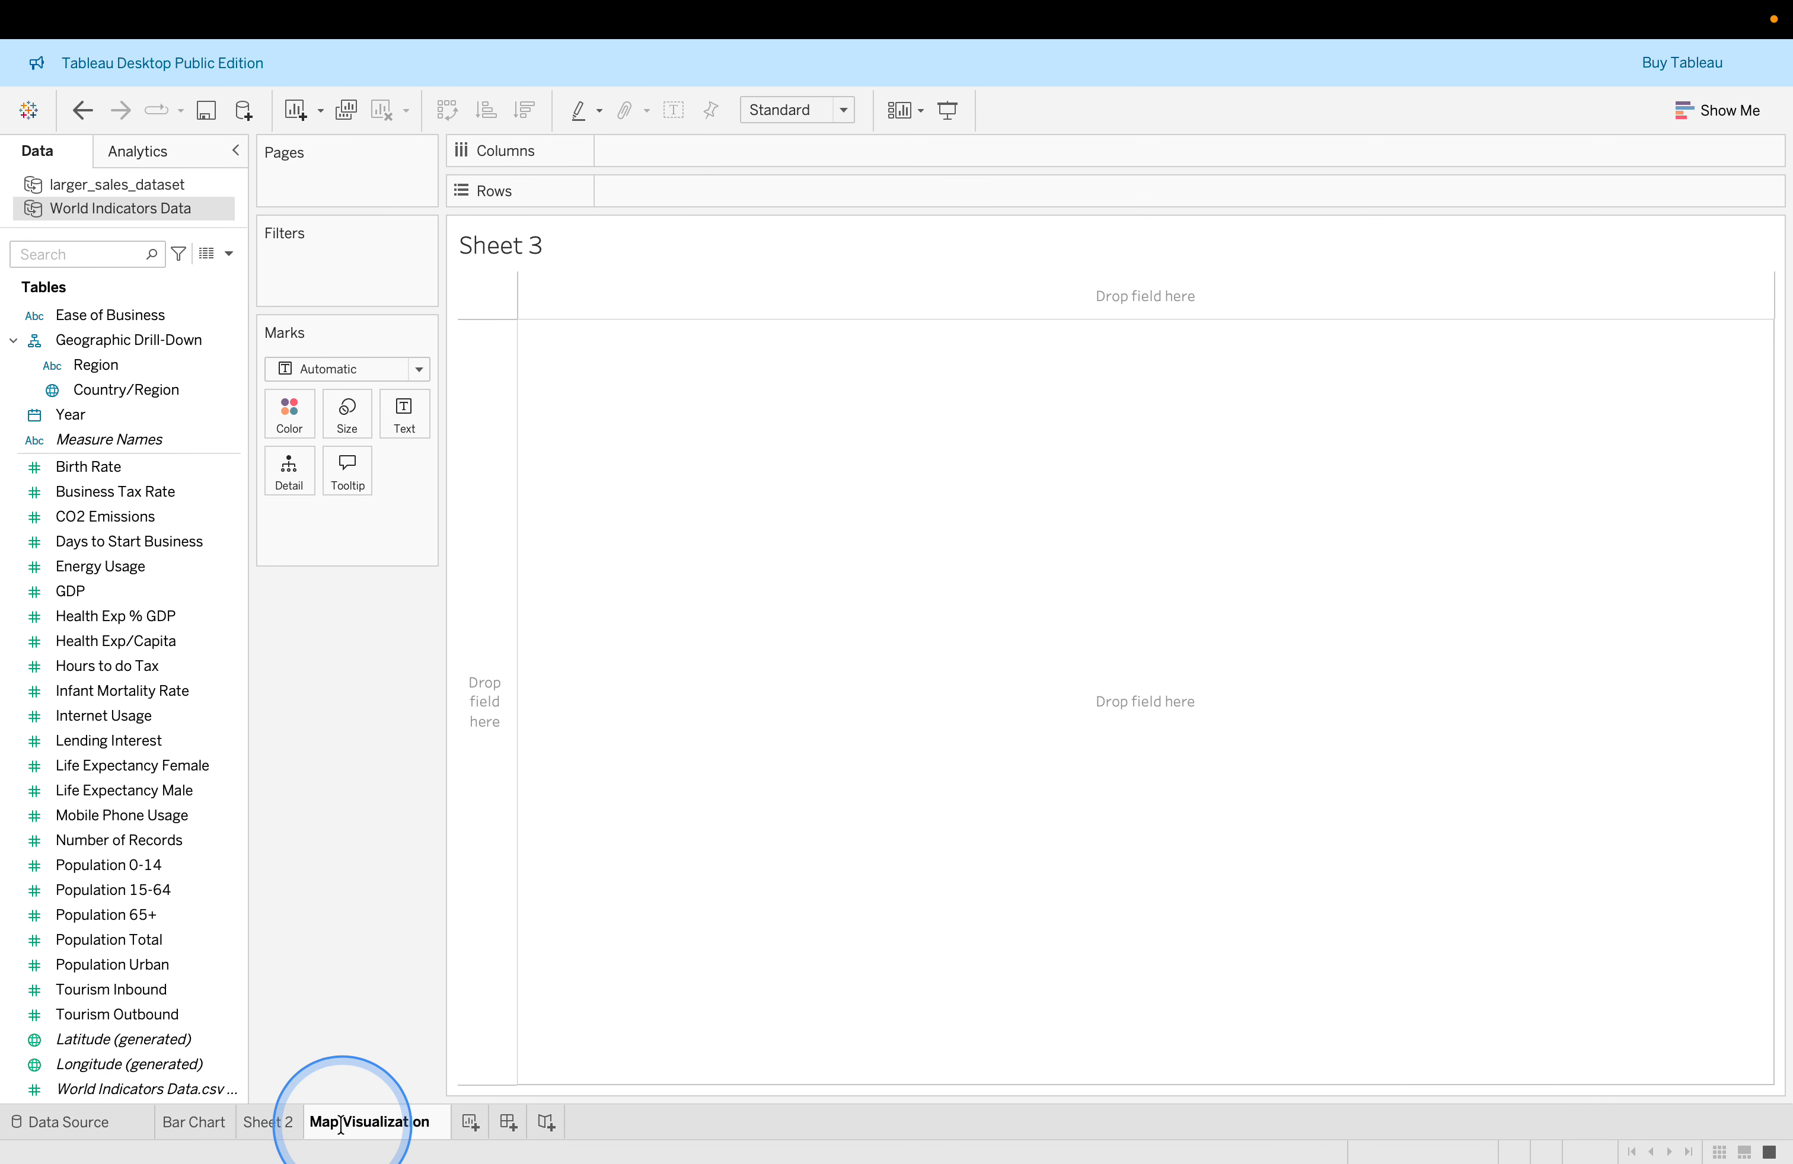
key(ctrl+Right)
scroll(628, 928, down, 2)
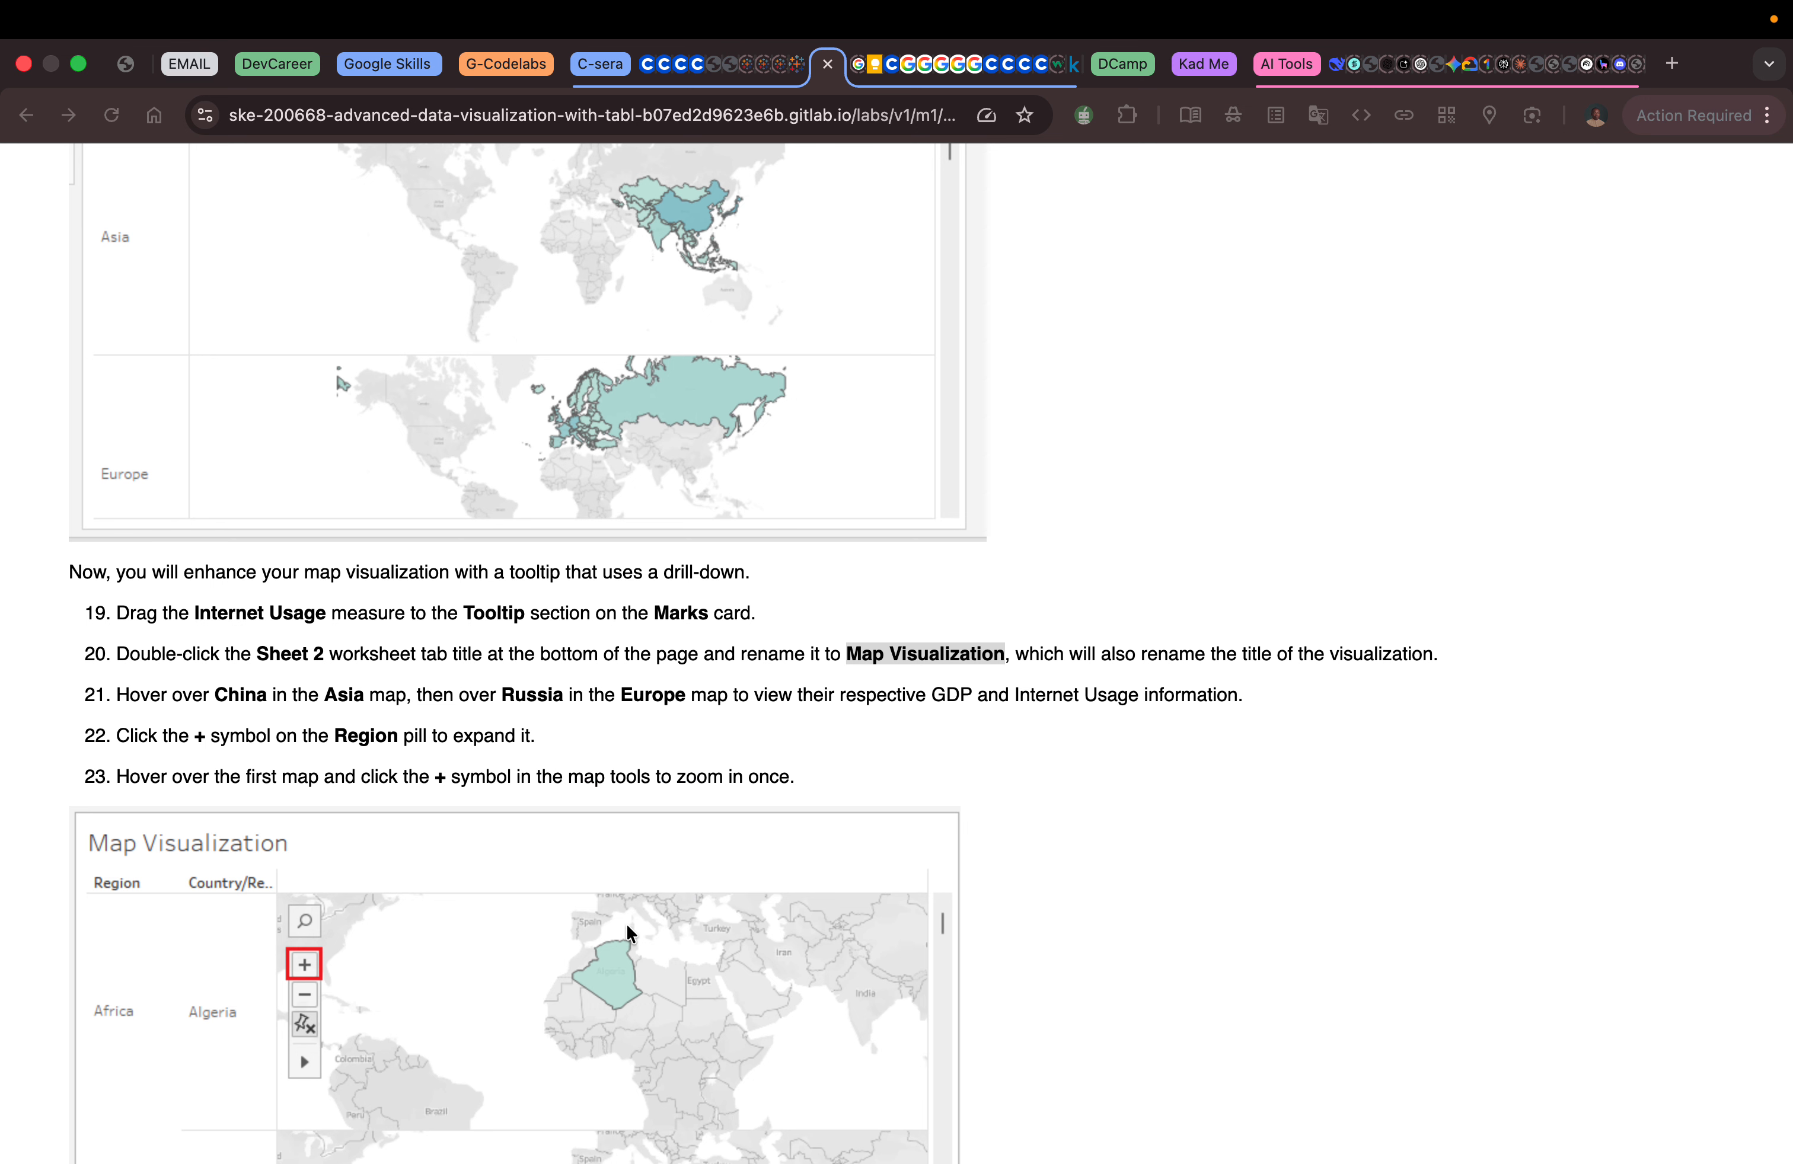
key(ctrl+Left)
click(396, 1162)
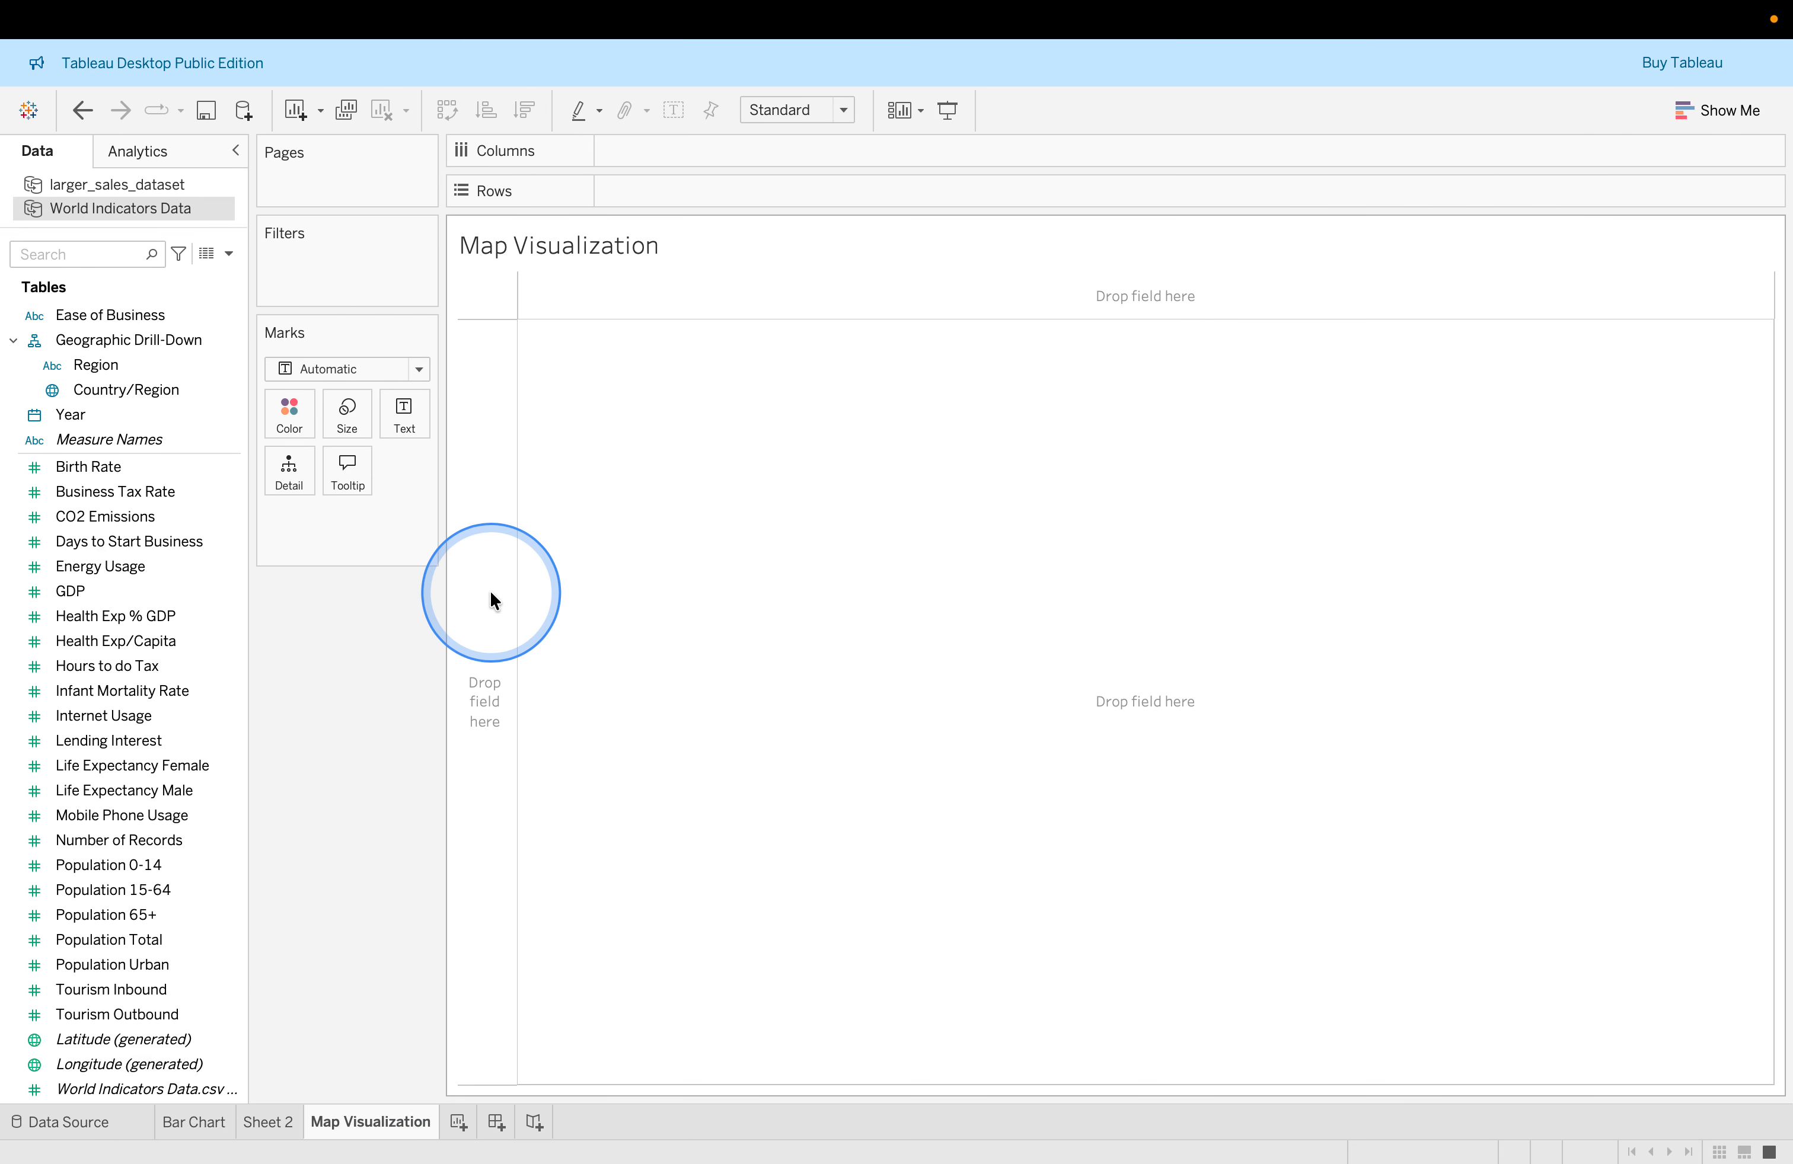
Make the title of the Map Visualization worksheet bold.
double_click(540, 242)
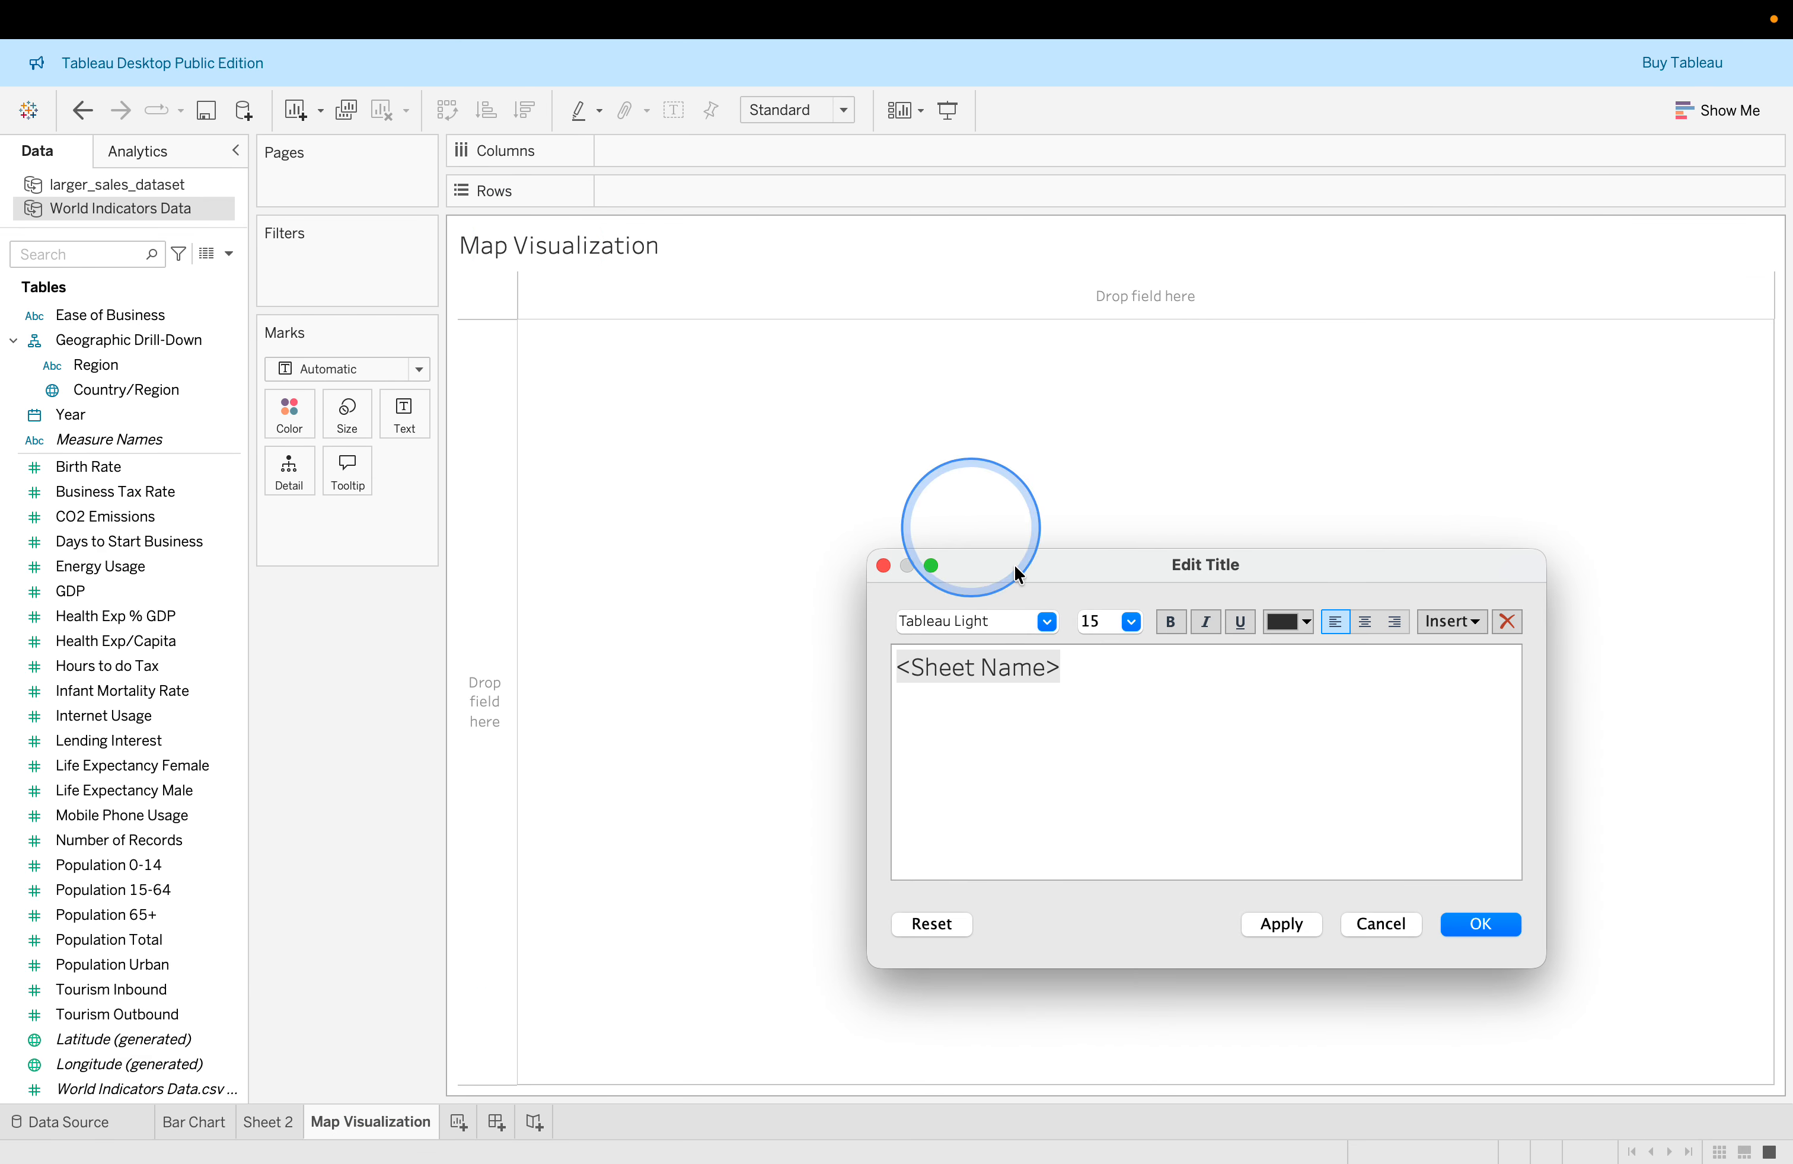
click(1131, 747)
key(super+a)
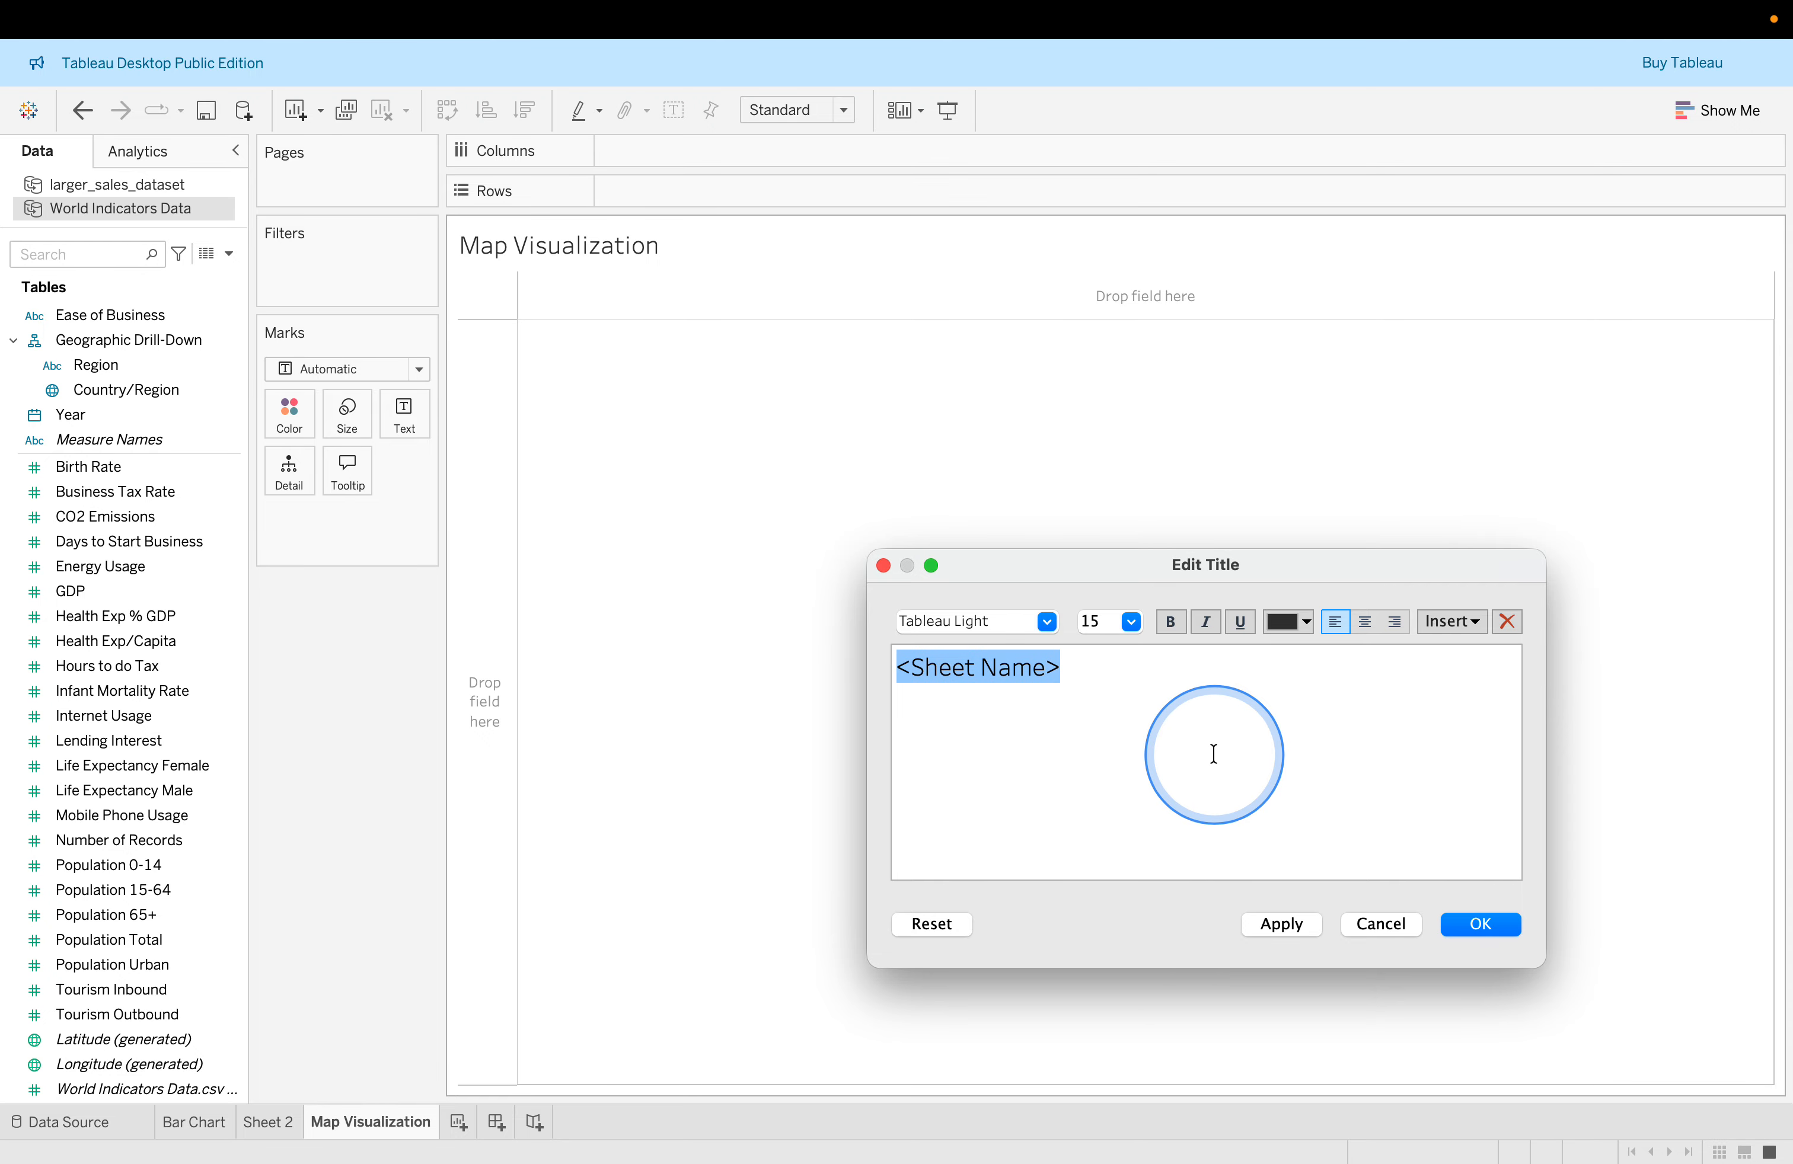
key(super+b)
click(1480, 933)
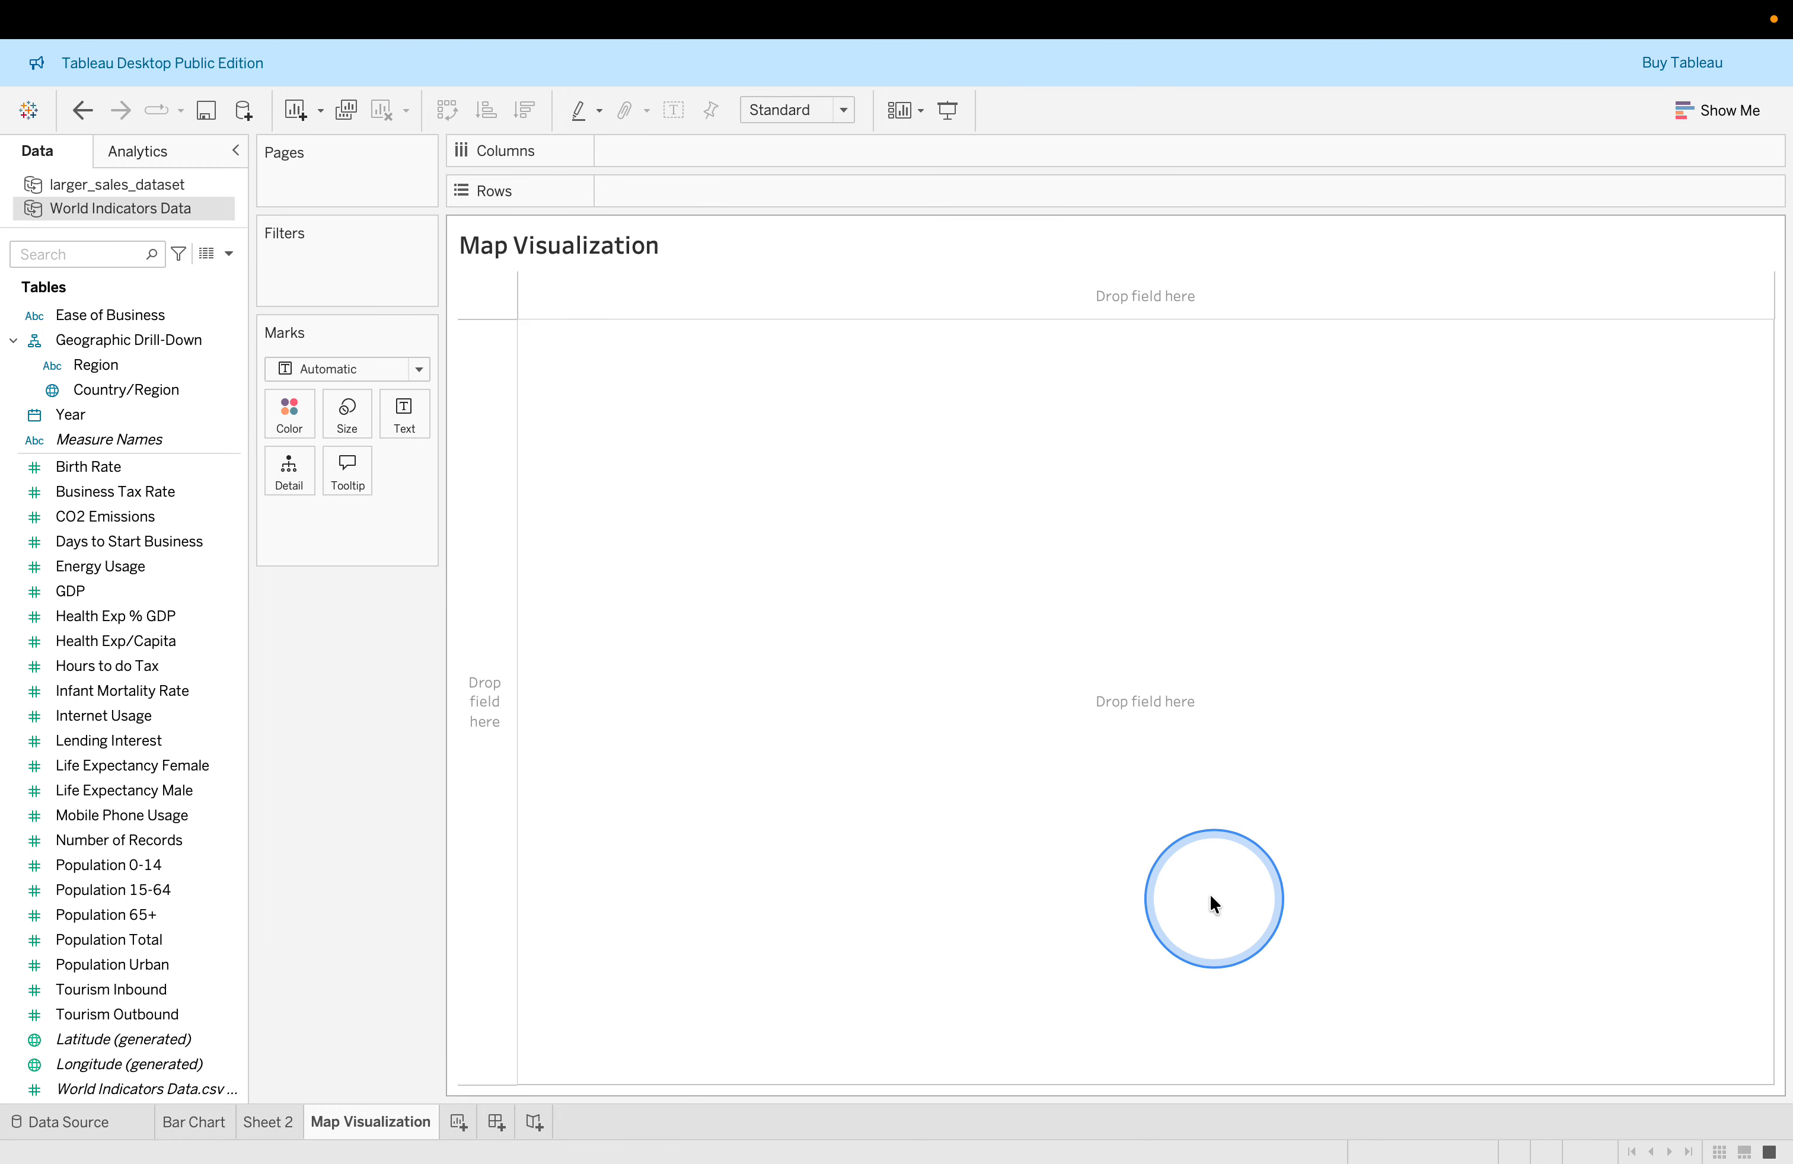
Switch to the browser lab guide and study instructions 20 to 23 on renaming Sheet 2, viewing tooltips and expanding Region.
key(ctrl+Right)
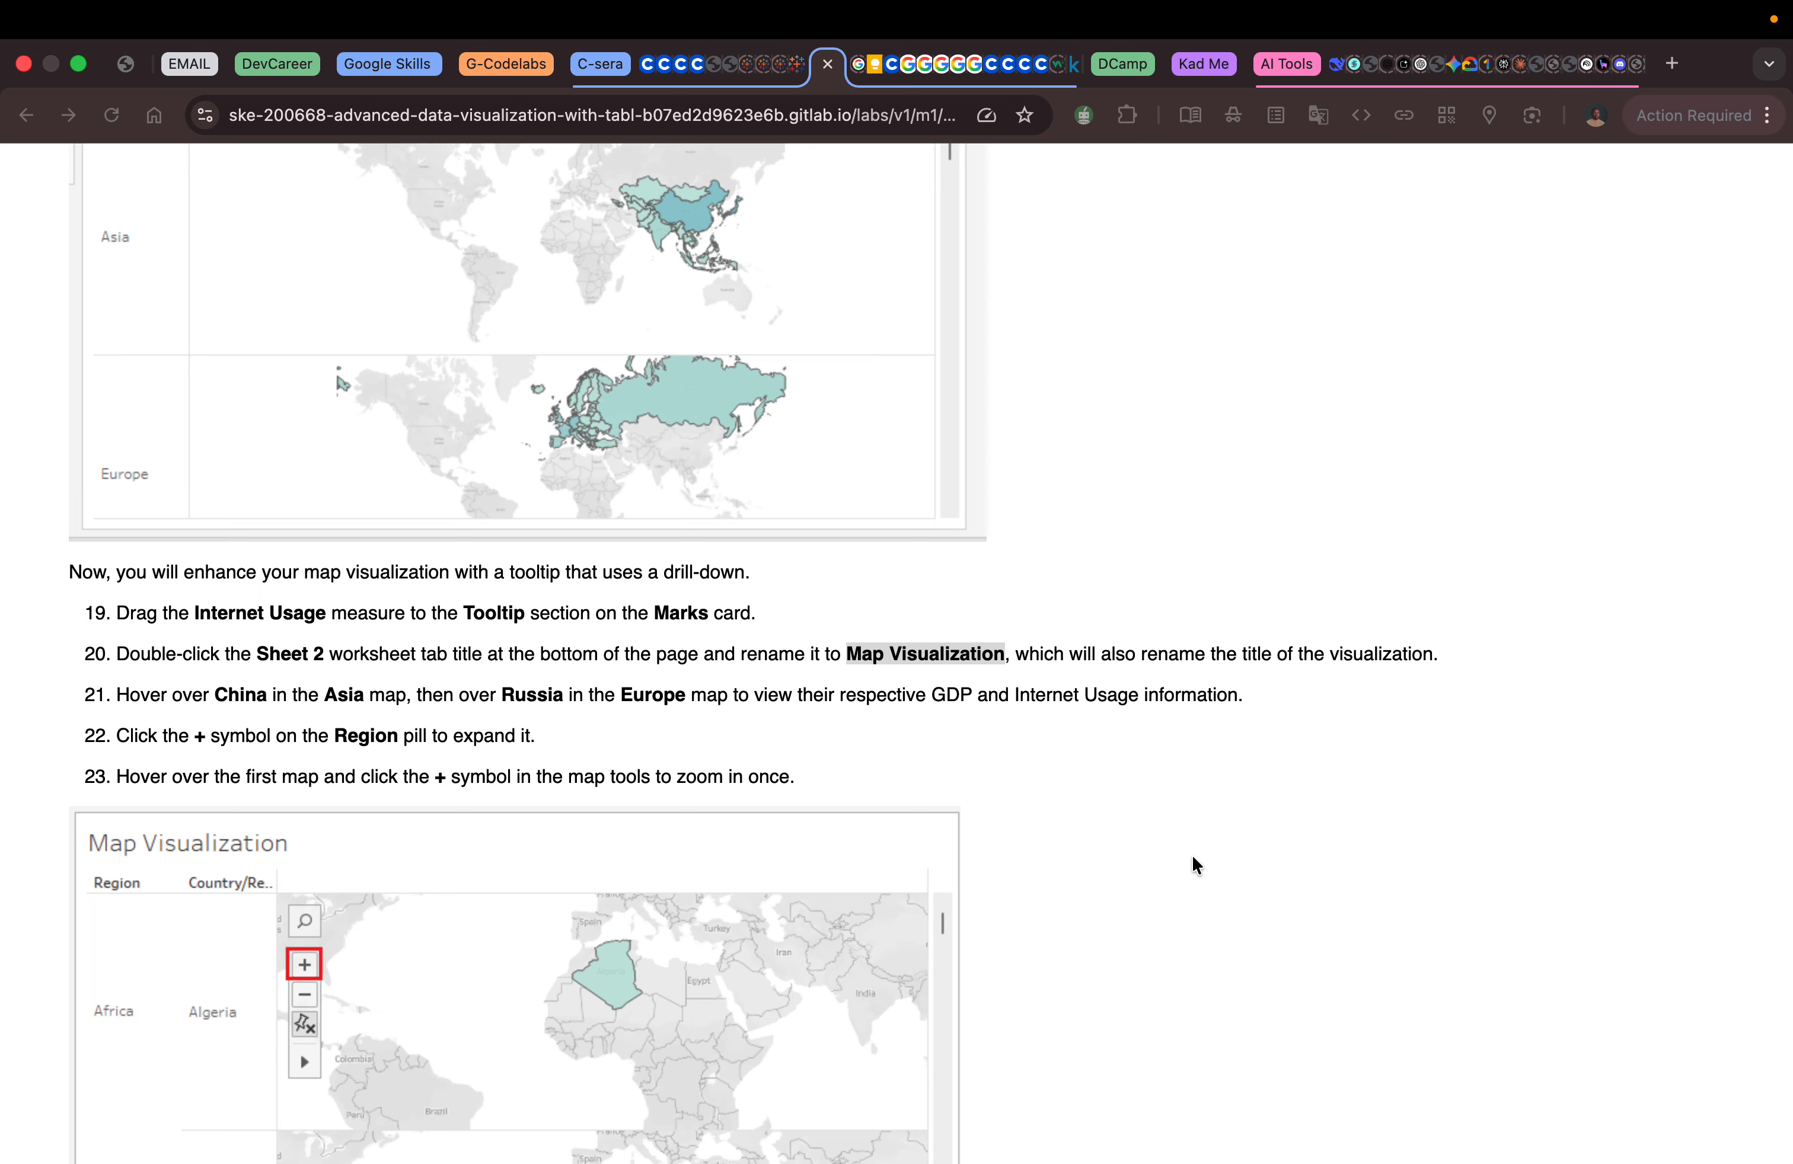
click(1192, 857)
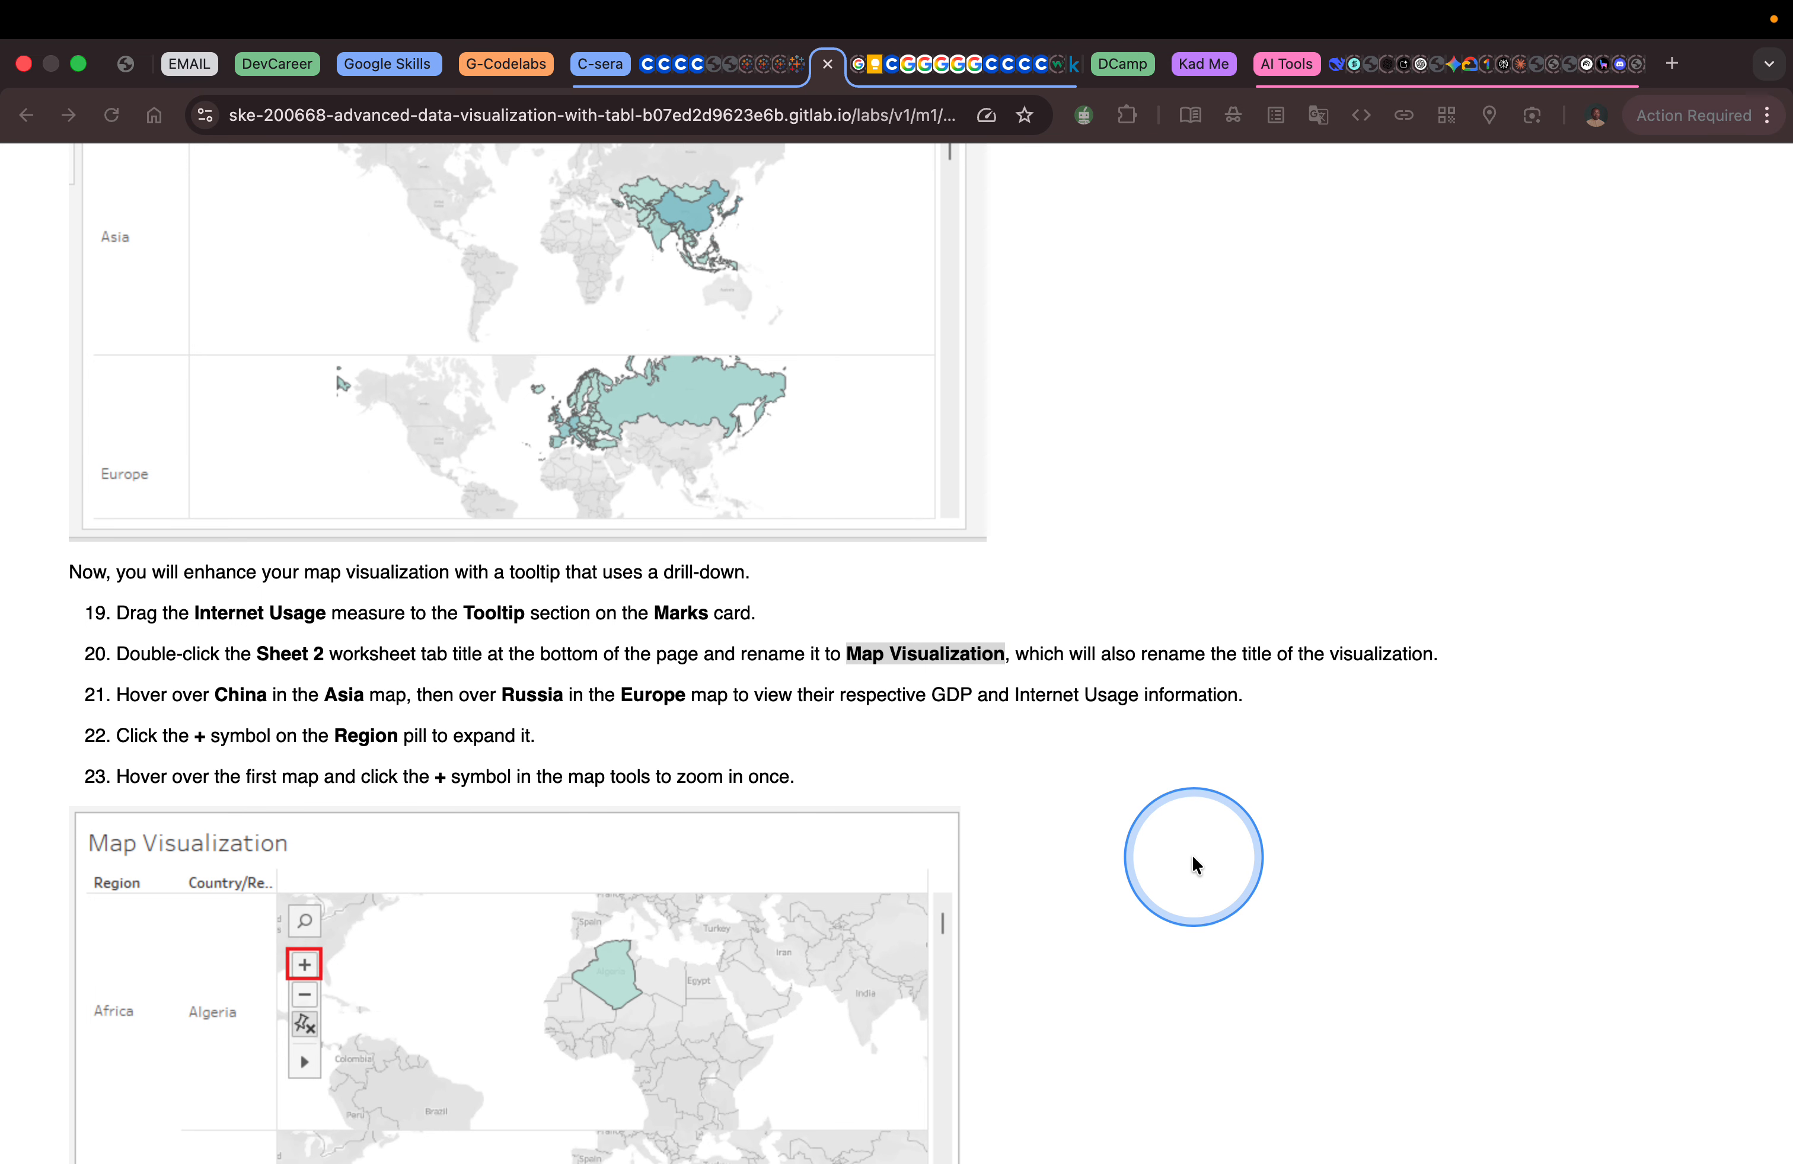
click(1192, 857)
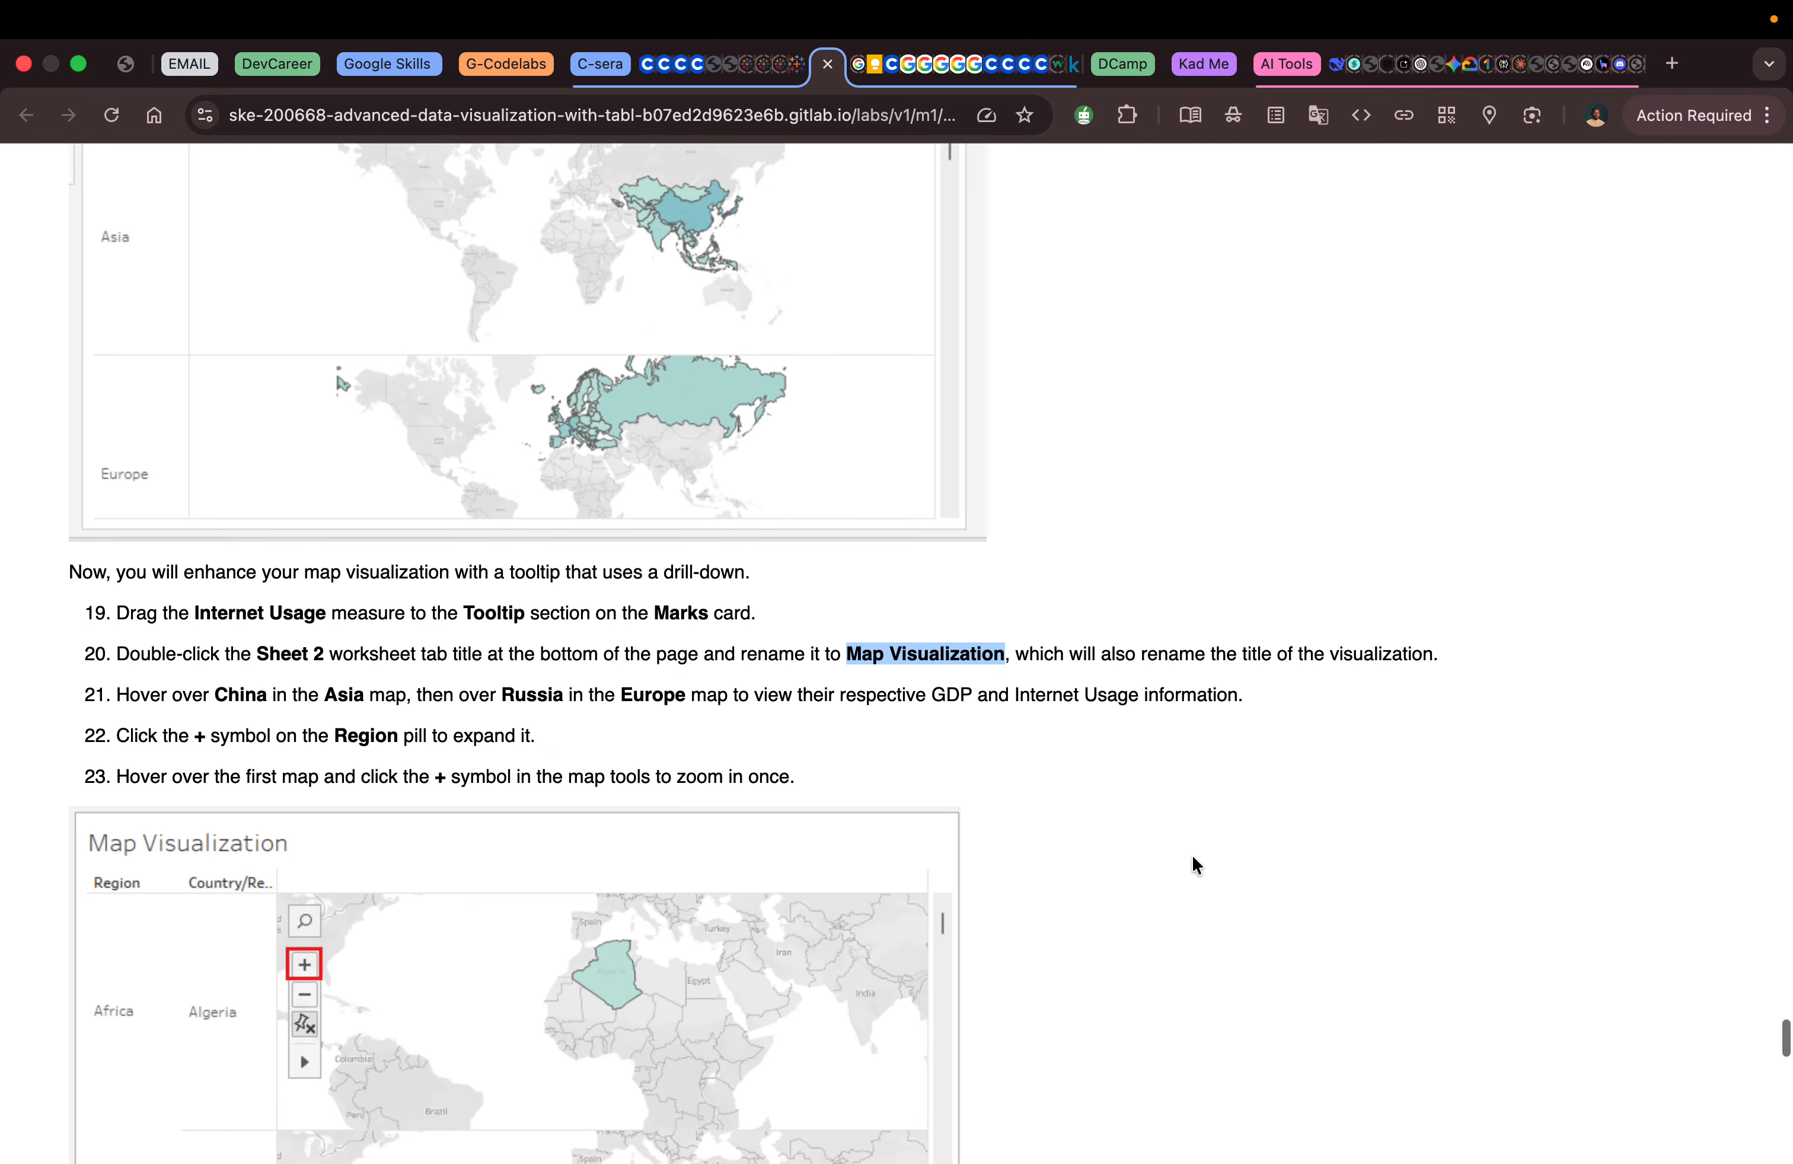
click(1192, 857)
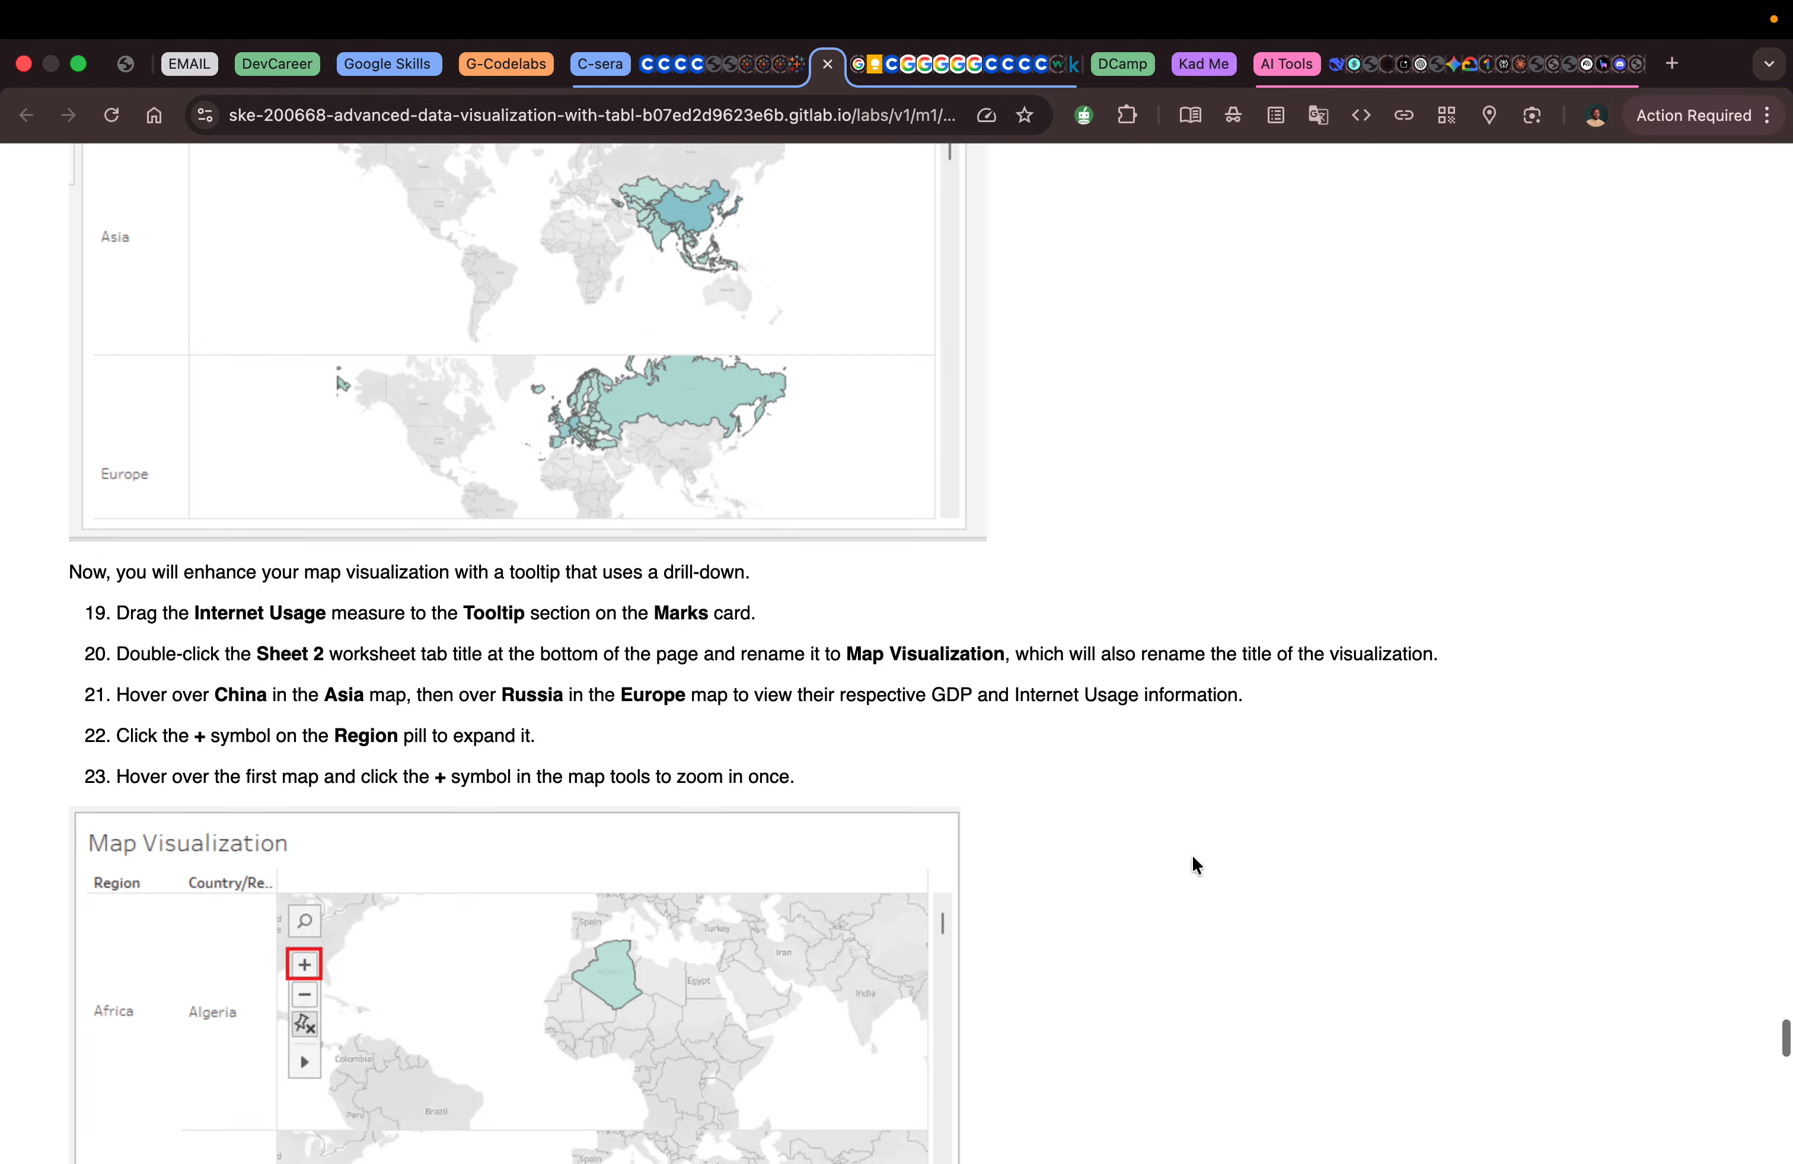
right_click(1192, 857)
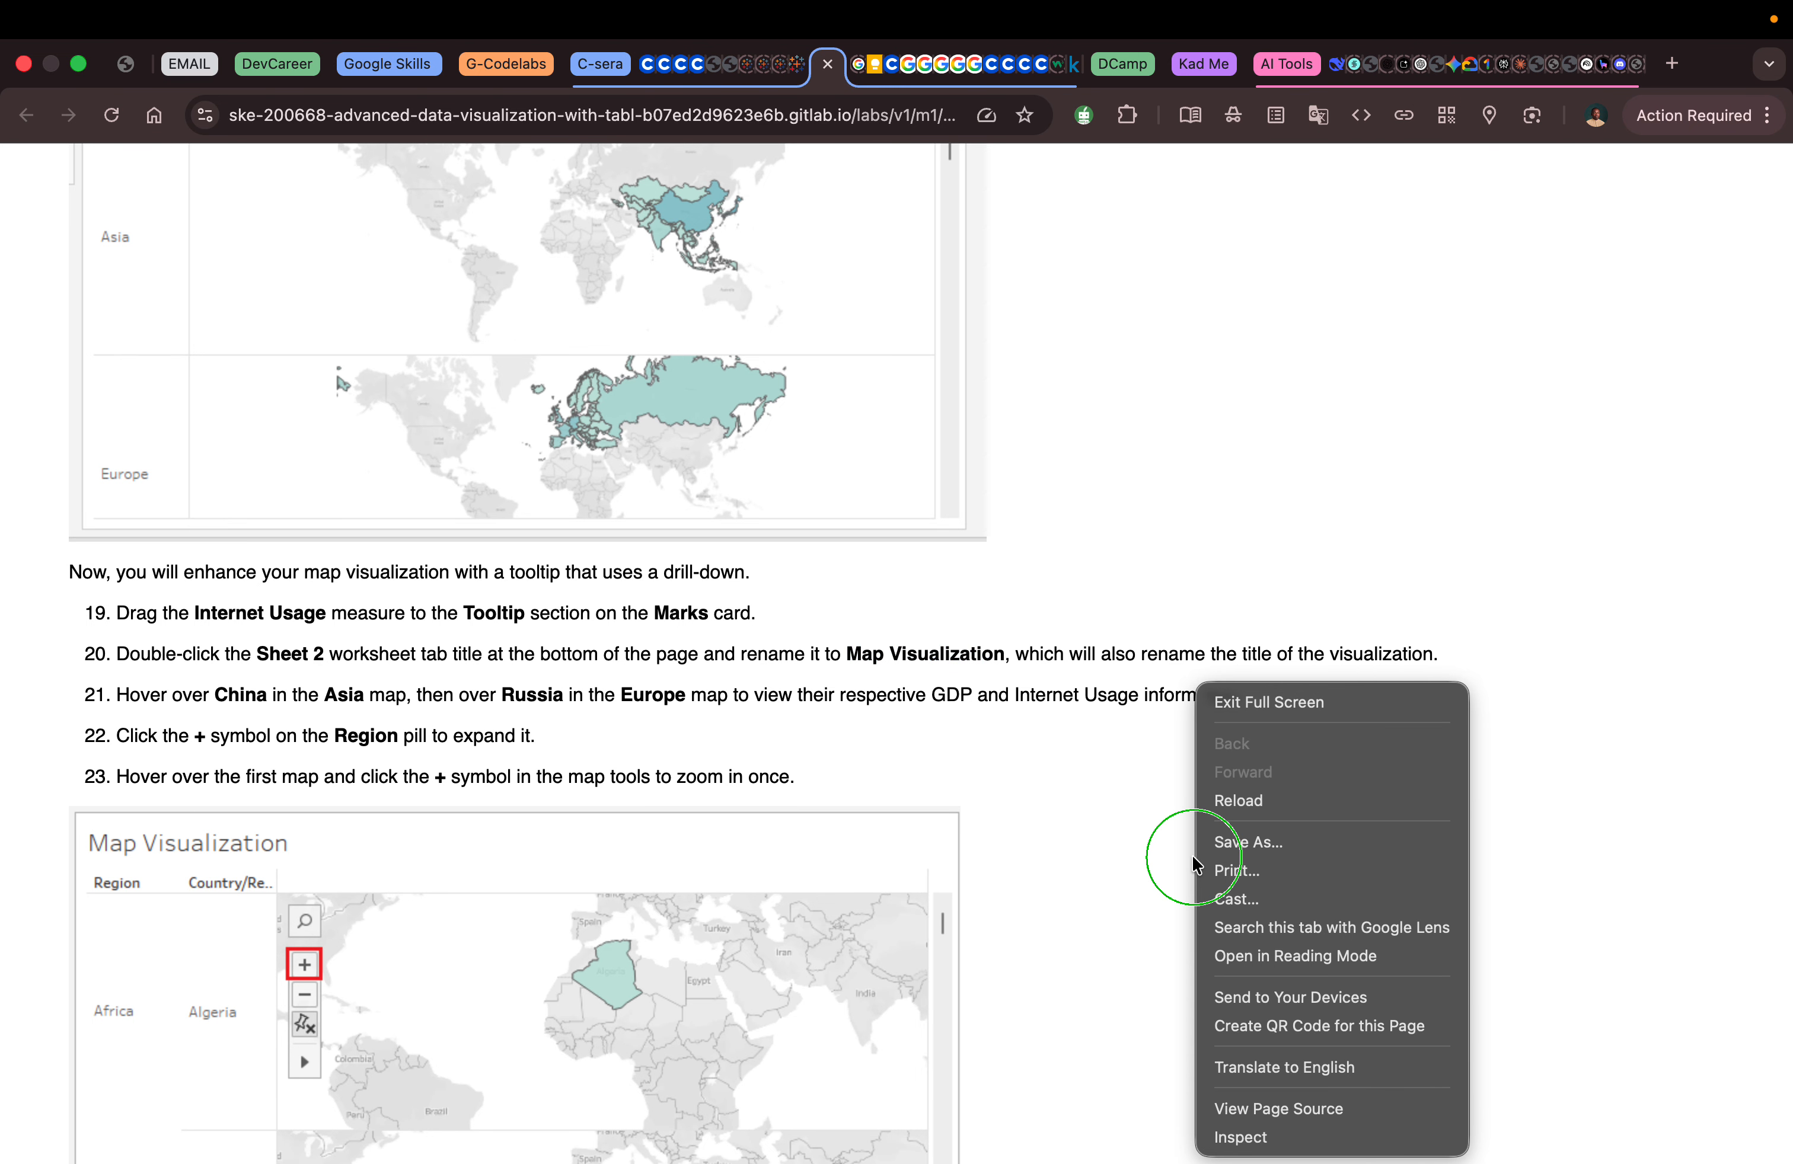
click(1192, 856)
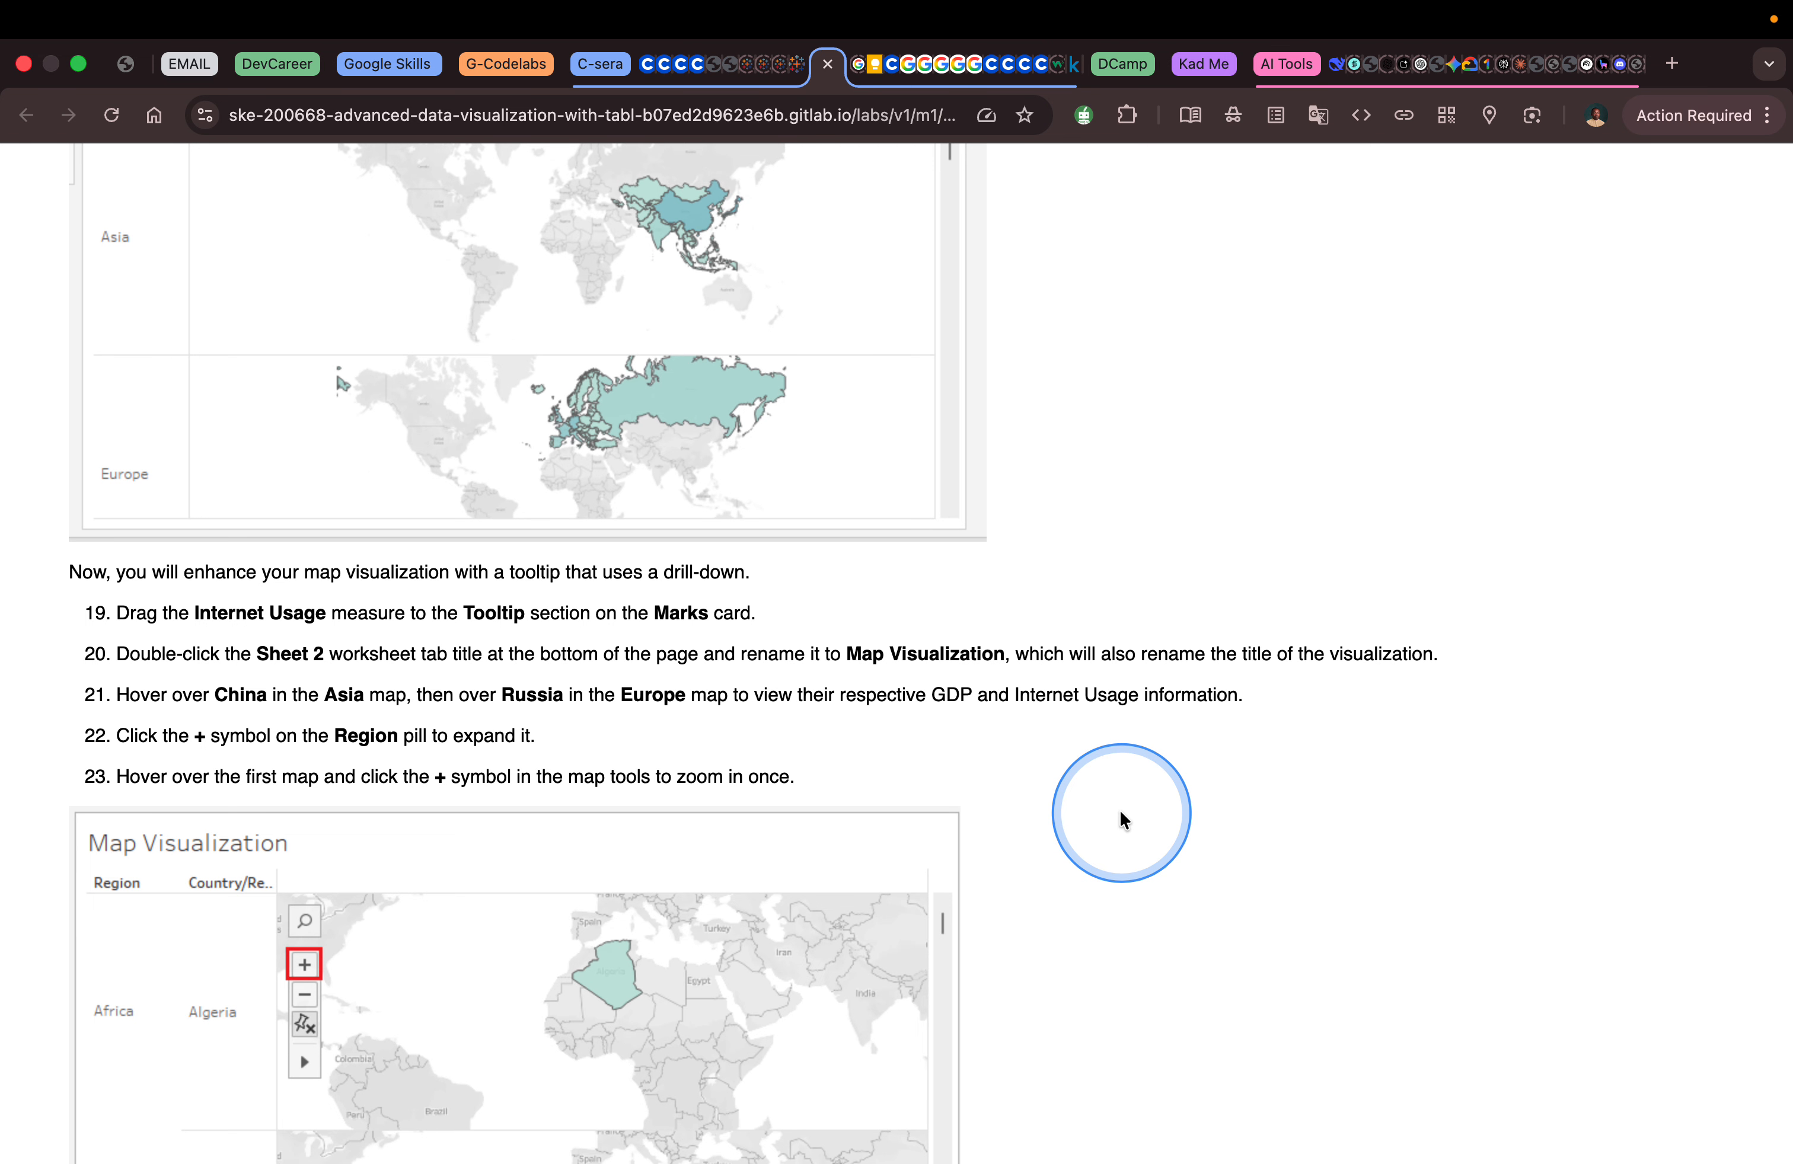
key(ctrl+Right)
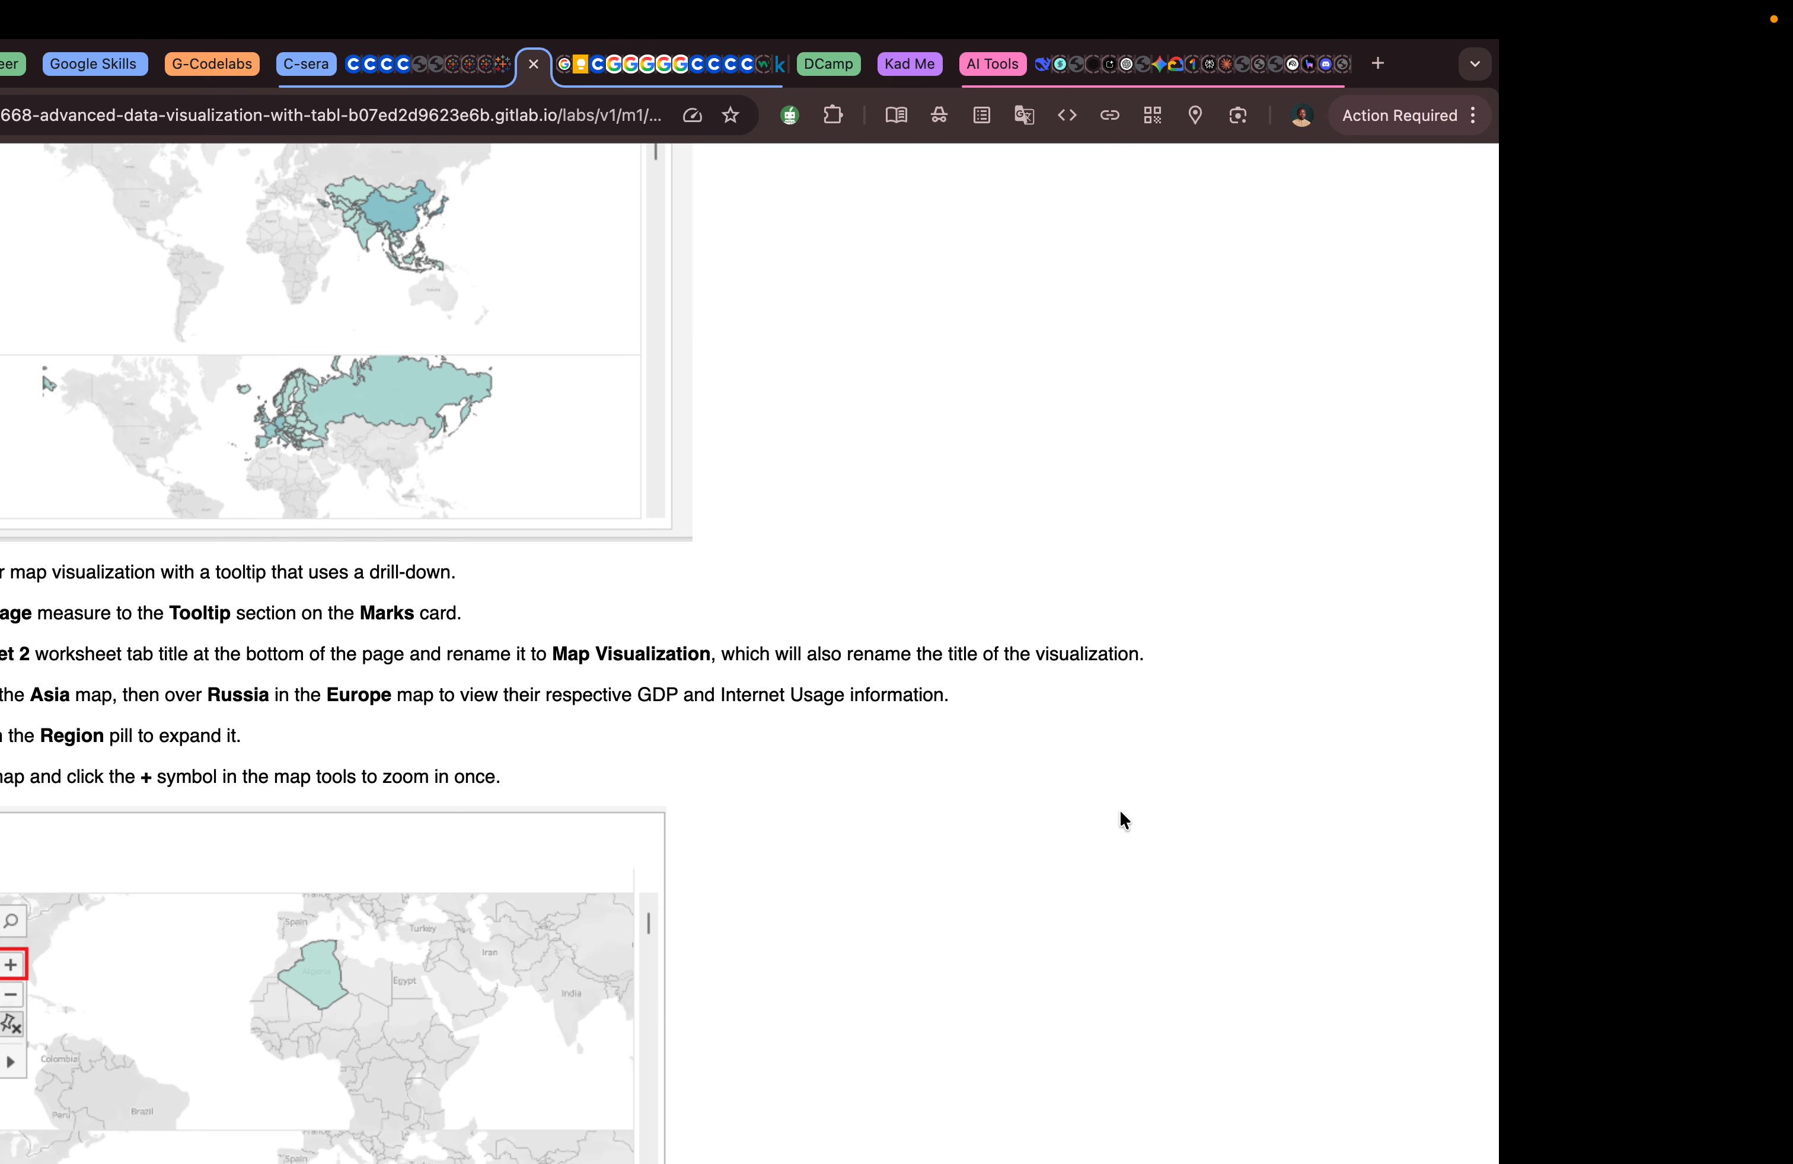
key(ctrl+Left)
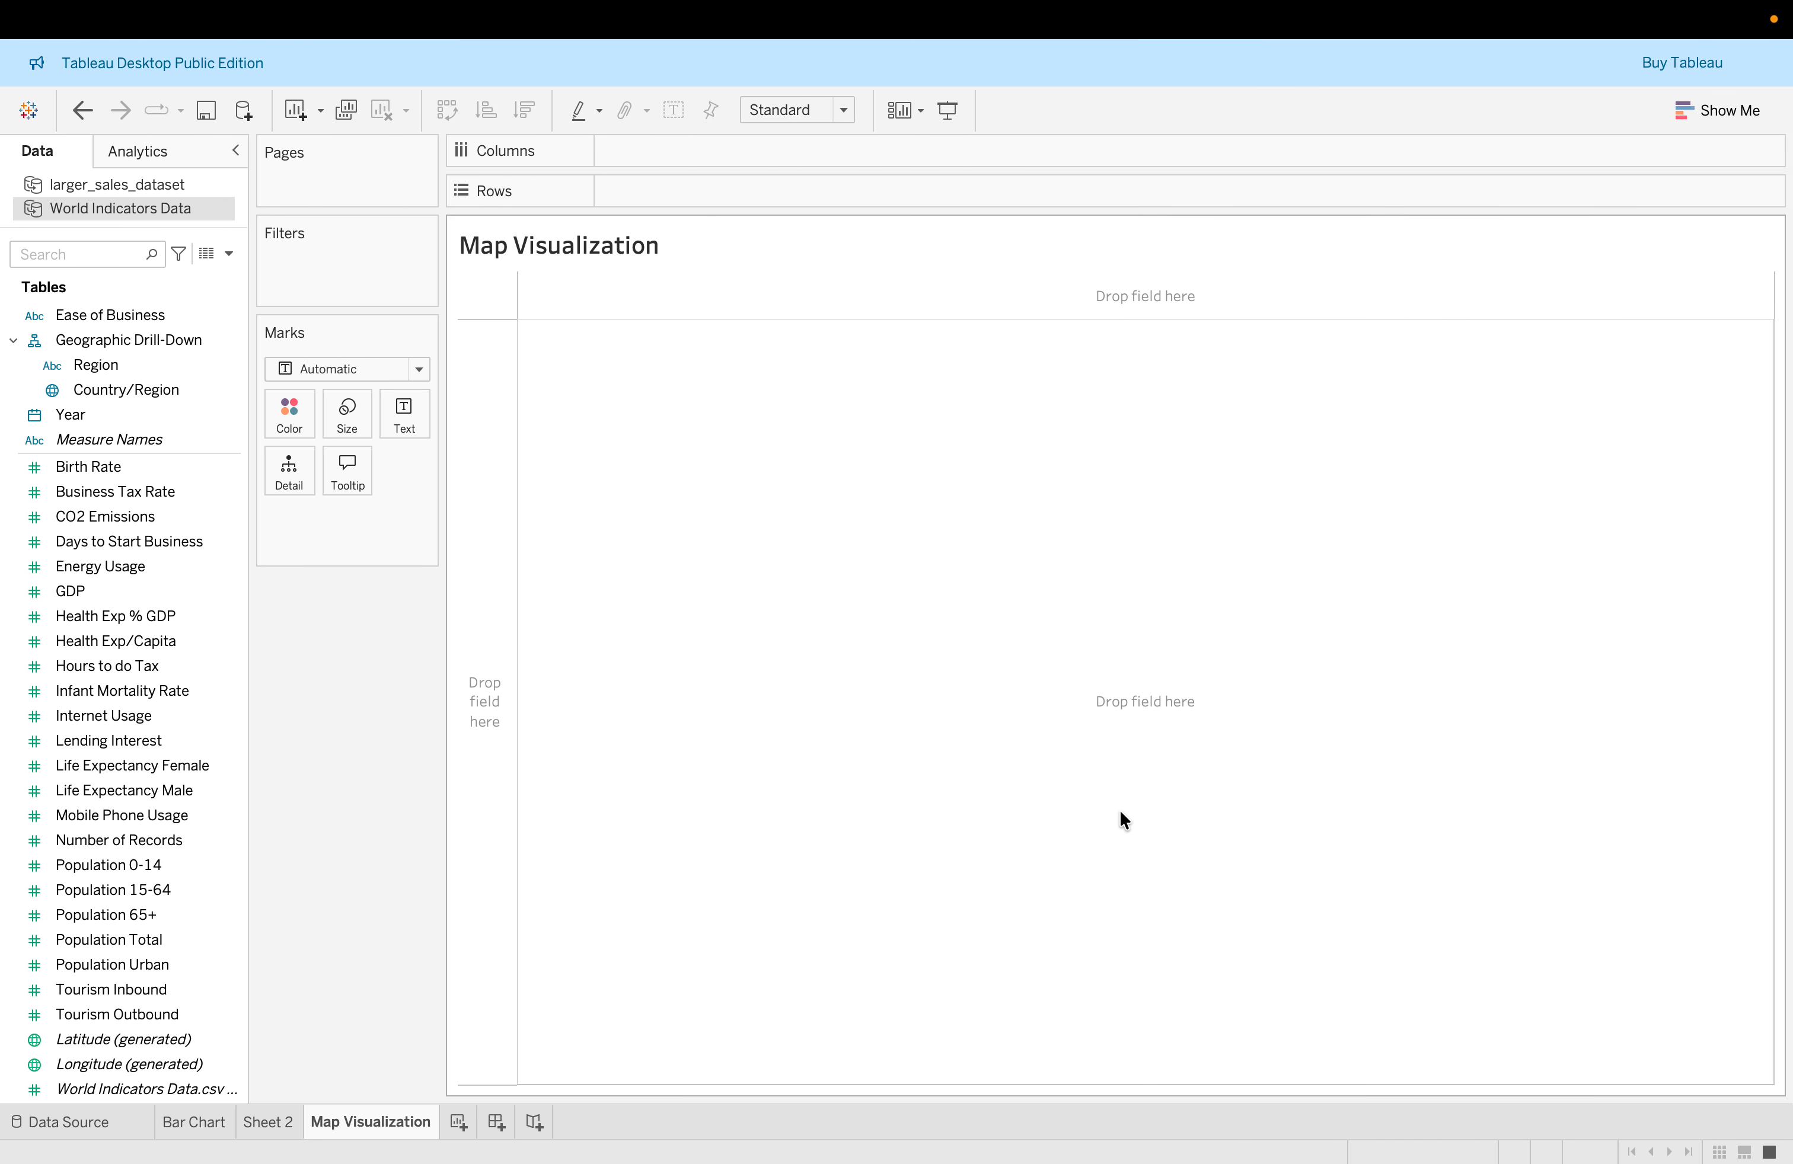
key(ctrl+Right)
click(862, 708)
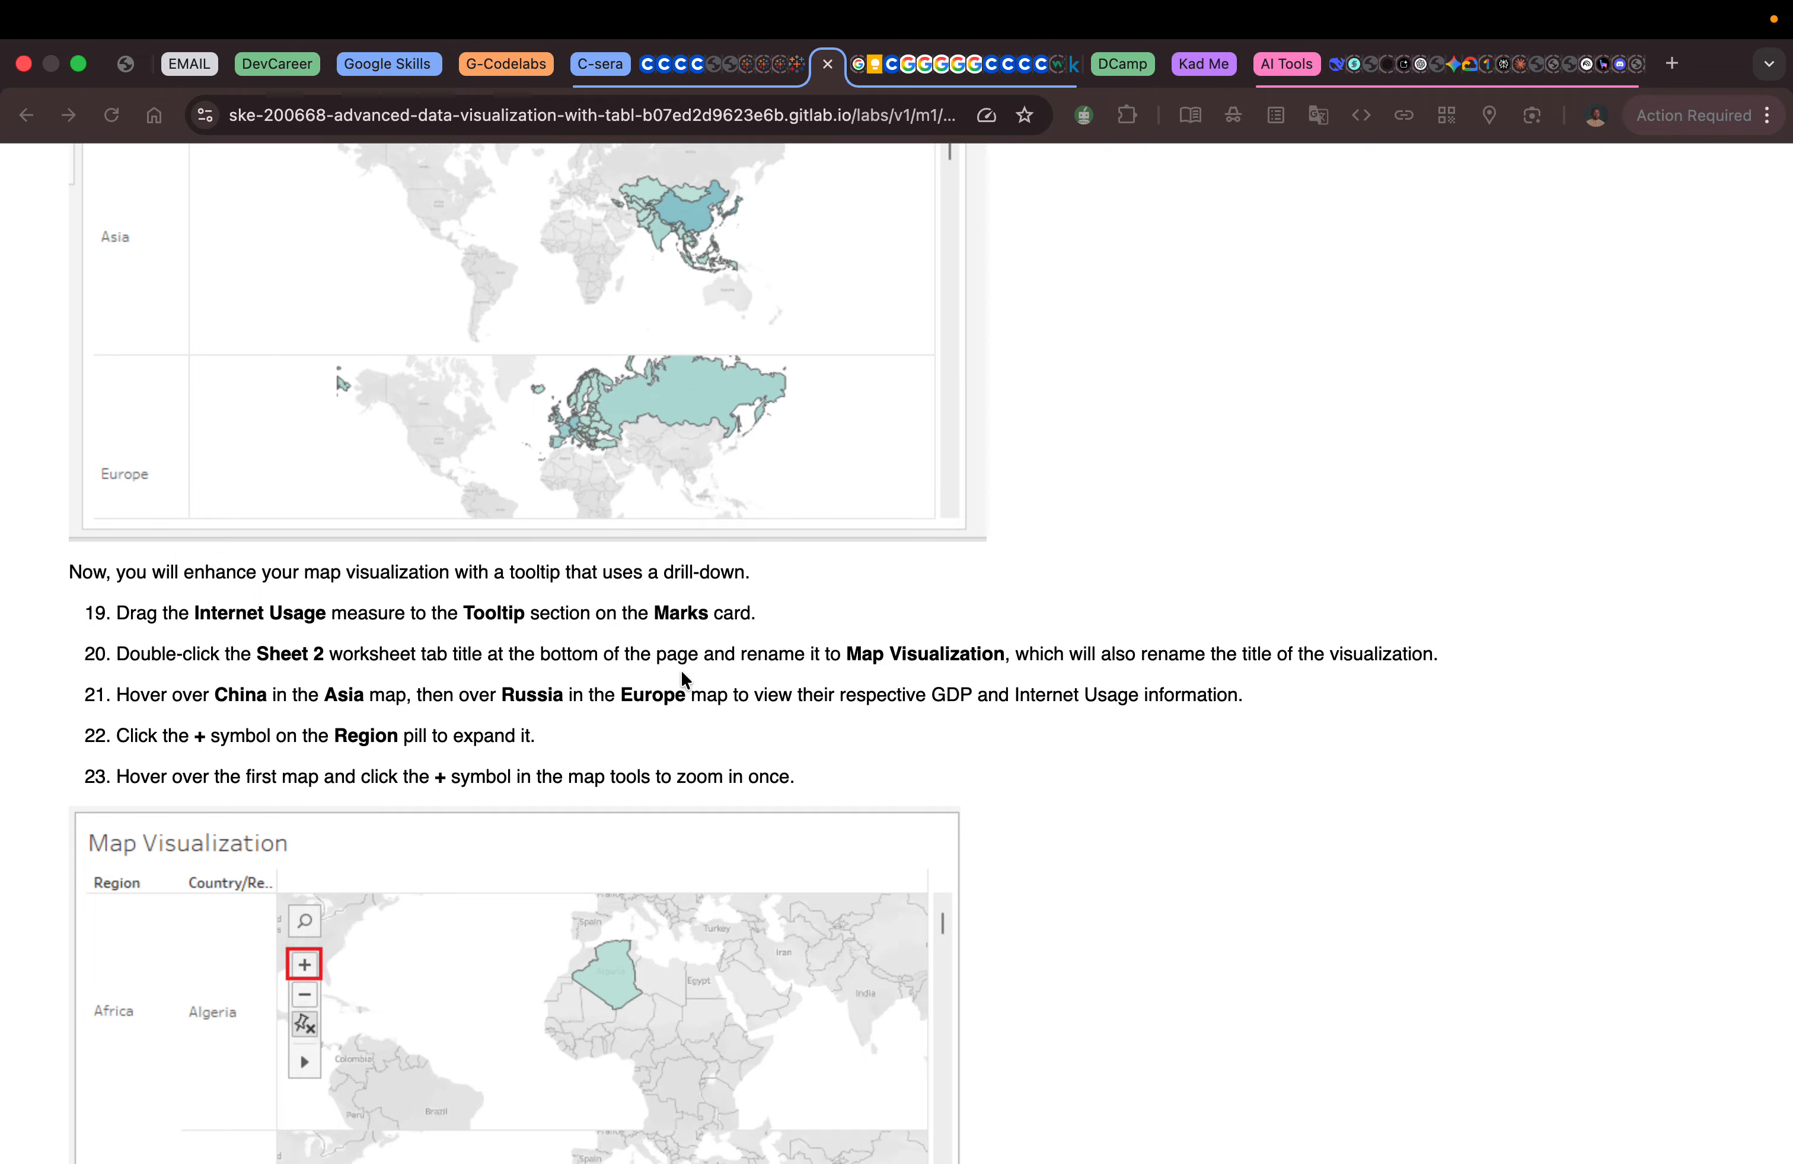
Return to Tableau, open Sheet 2 and examine China's GDP and Internet Usage tooltip in the Asia map.
key(ctrl+Left)
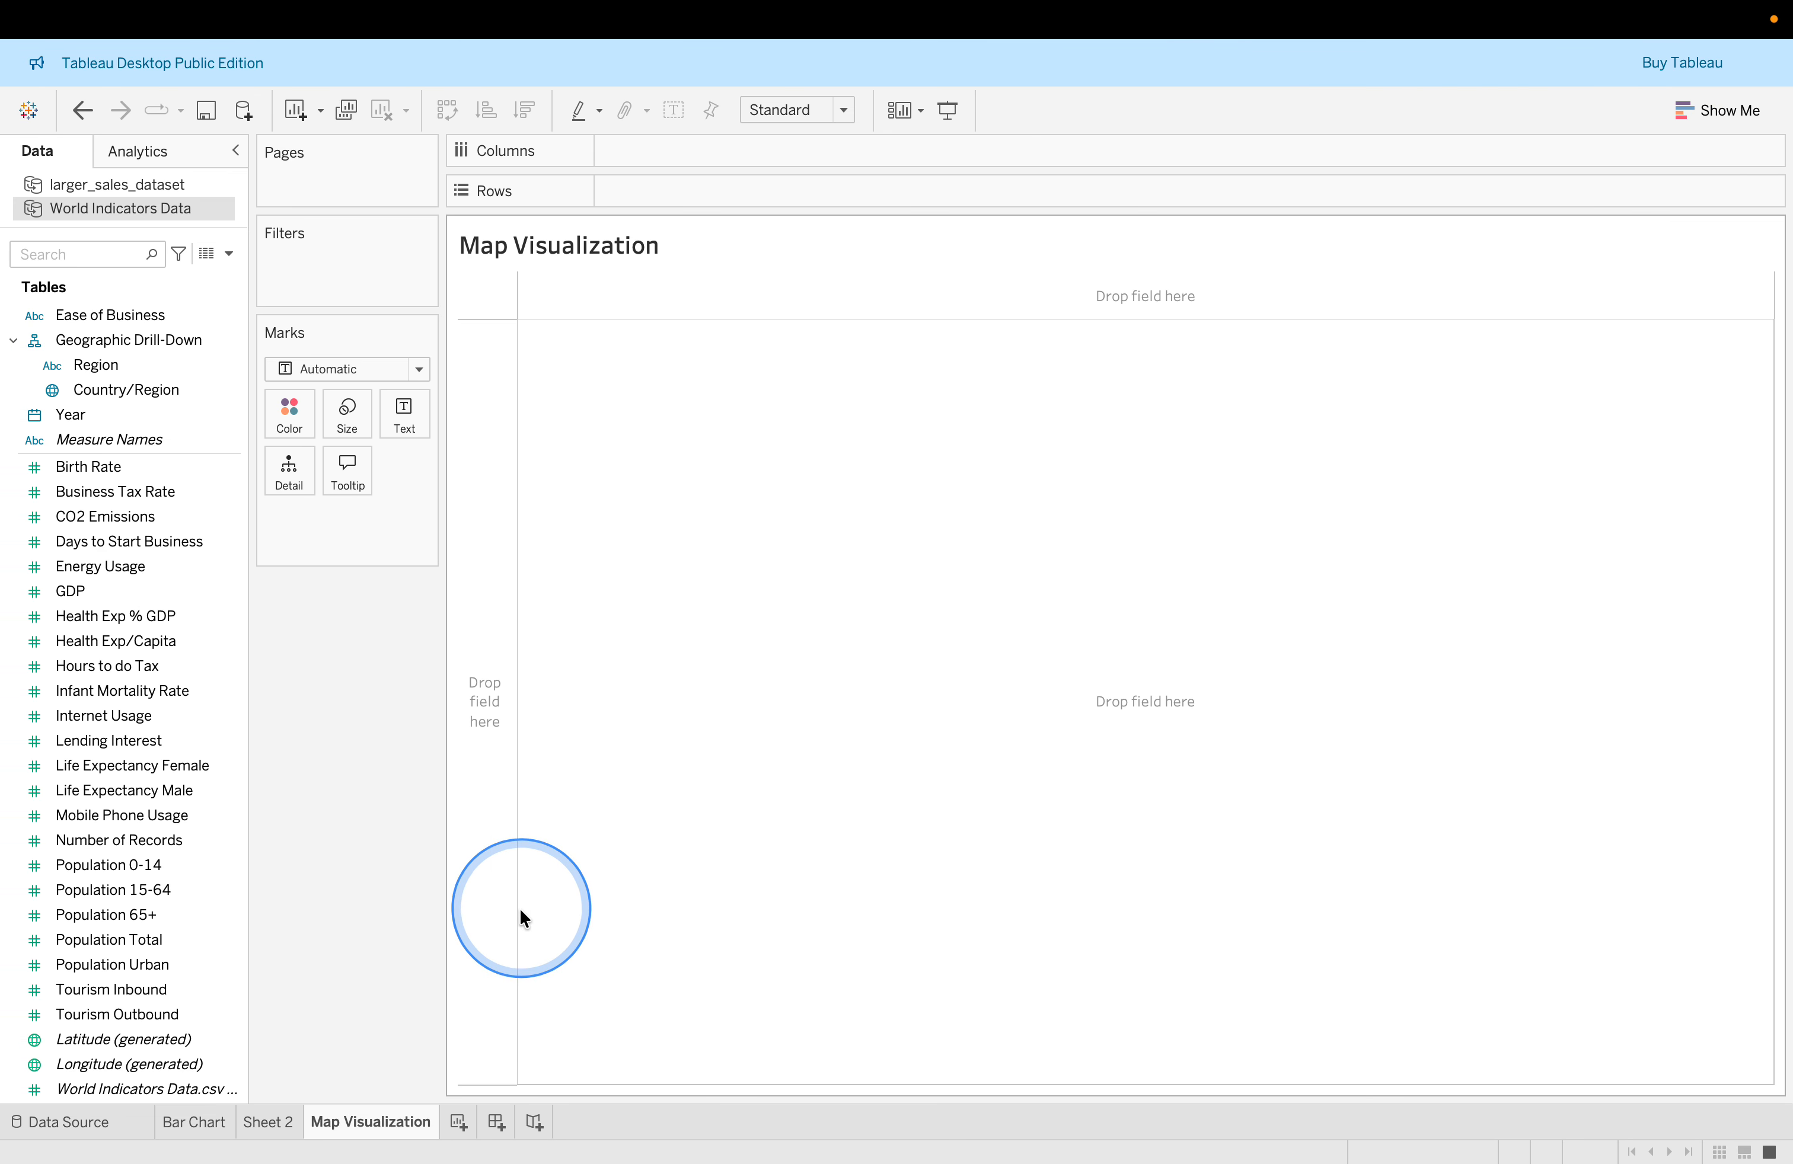
click(274, 1122)
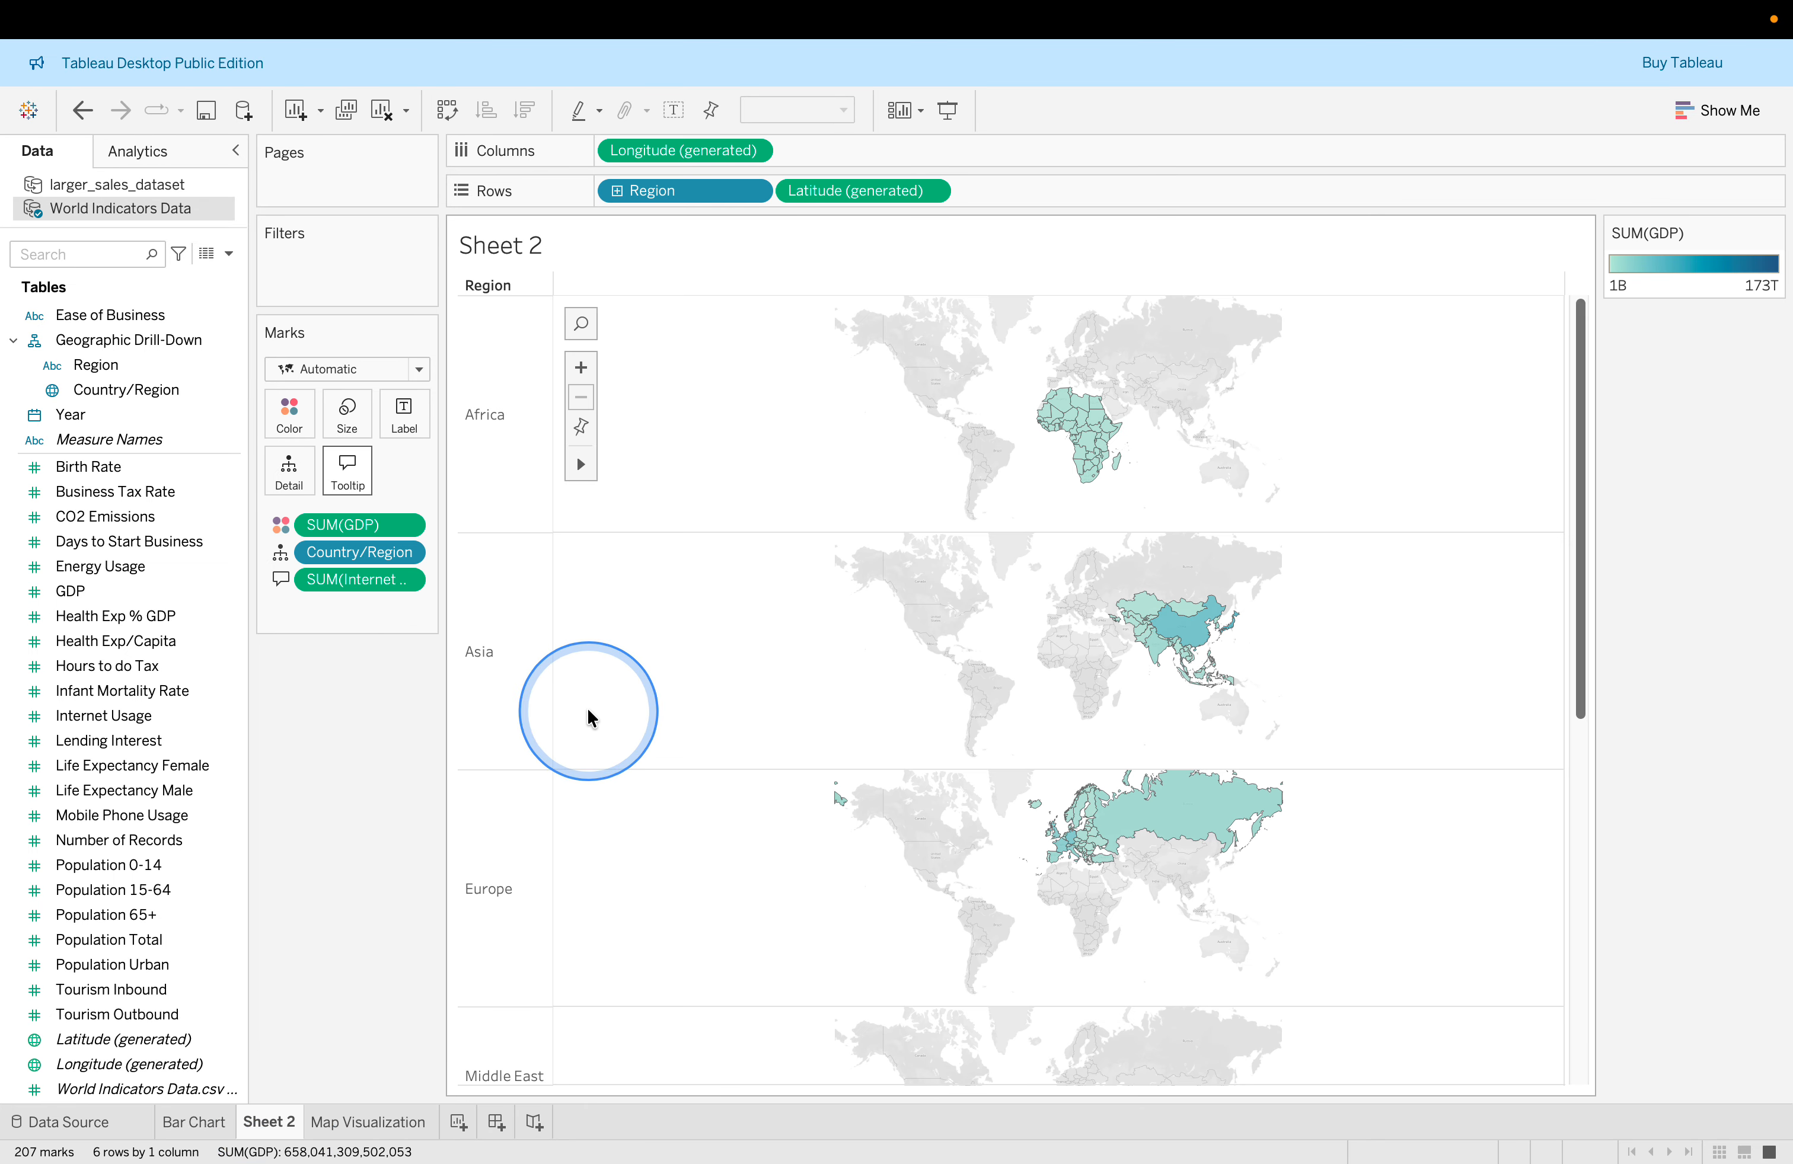
mouse_move(1160, 646)
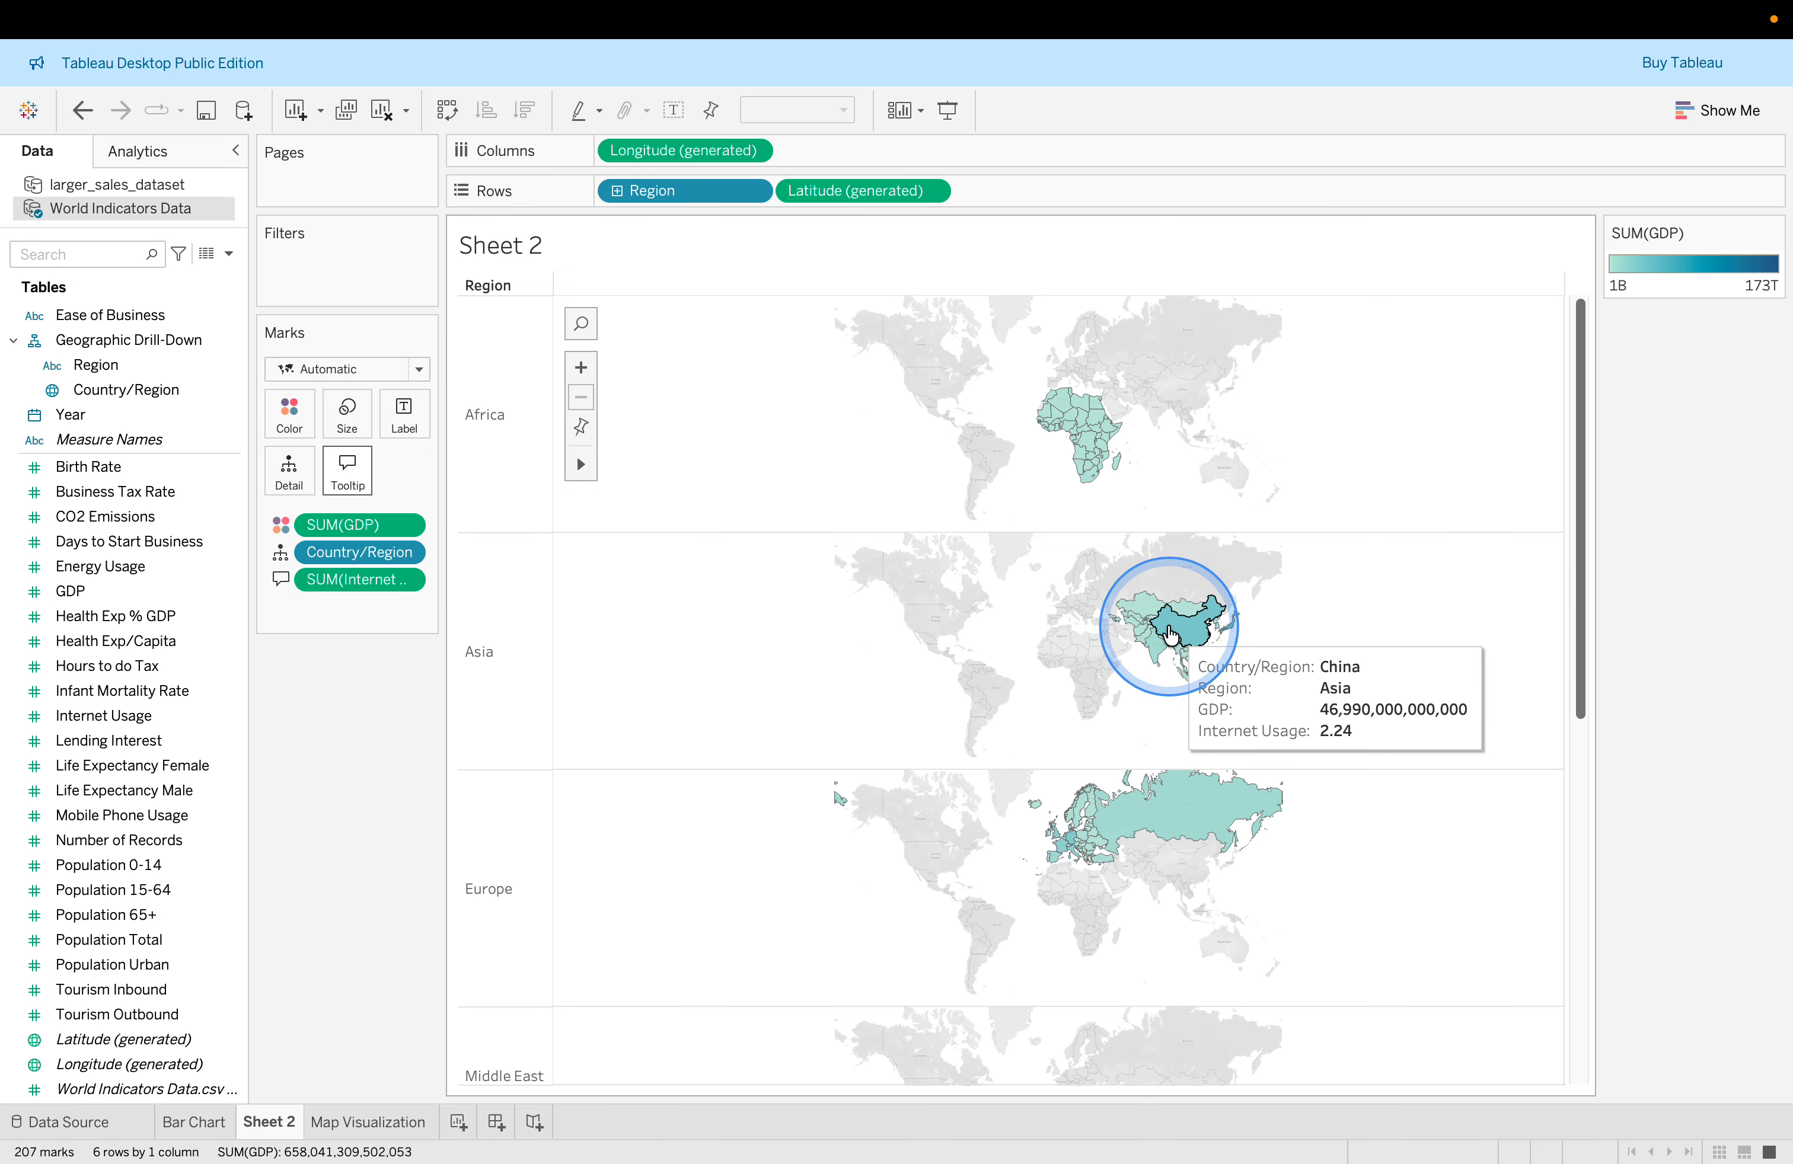
Check instruction 21 in the browser lab guide and examine Russia's GDP and Internet Usage tooltip in Tableau's Europe map.
key(ctrl+Right)
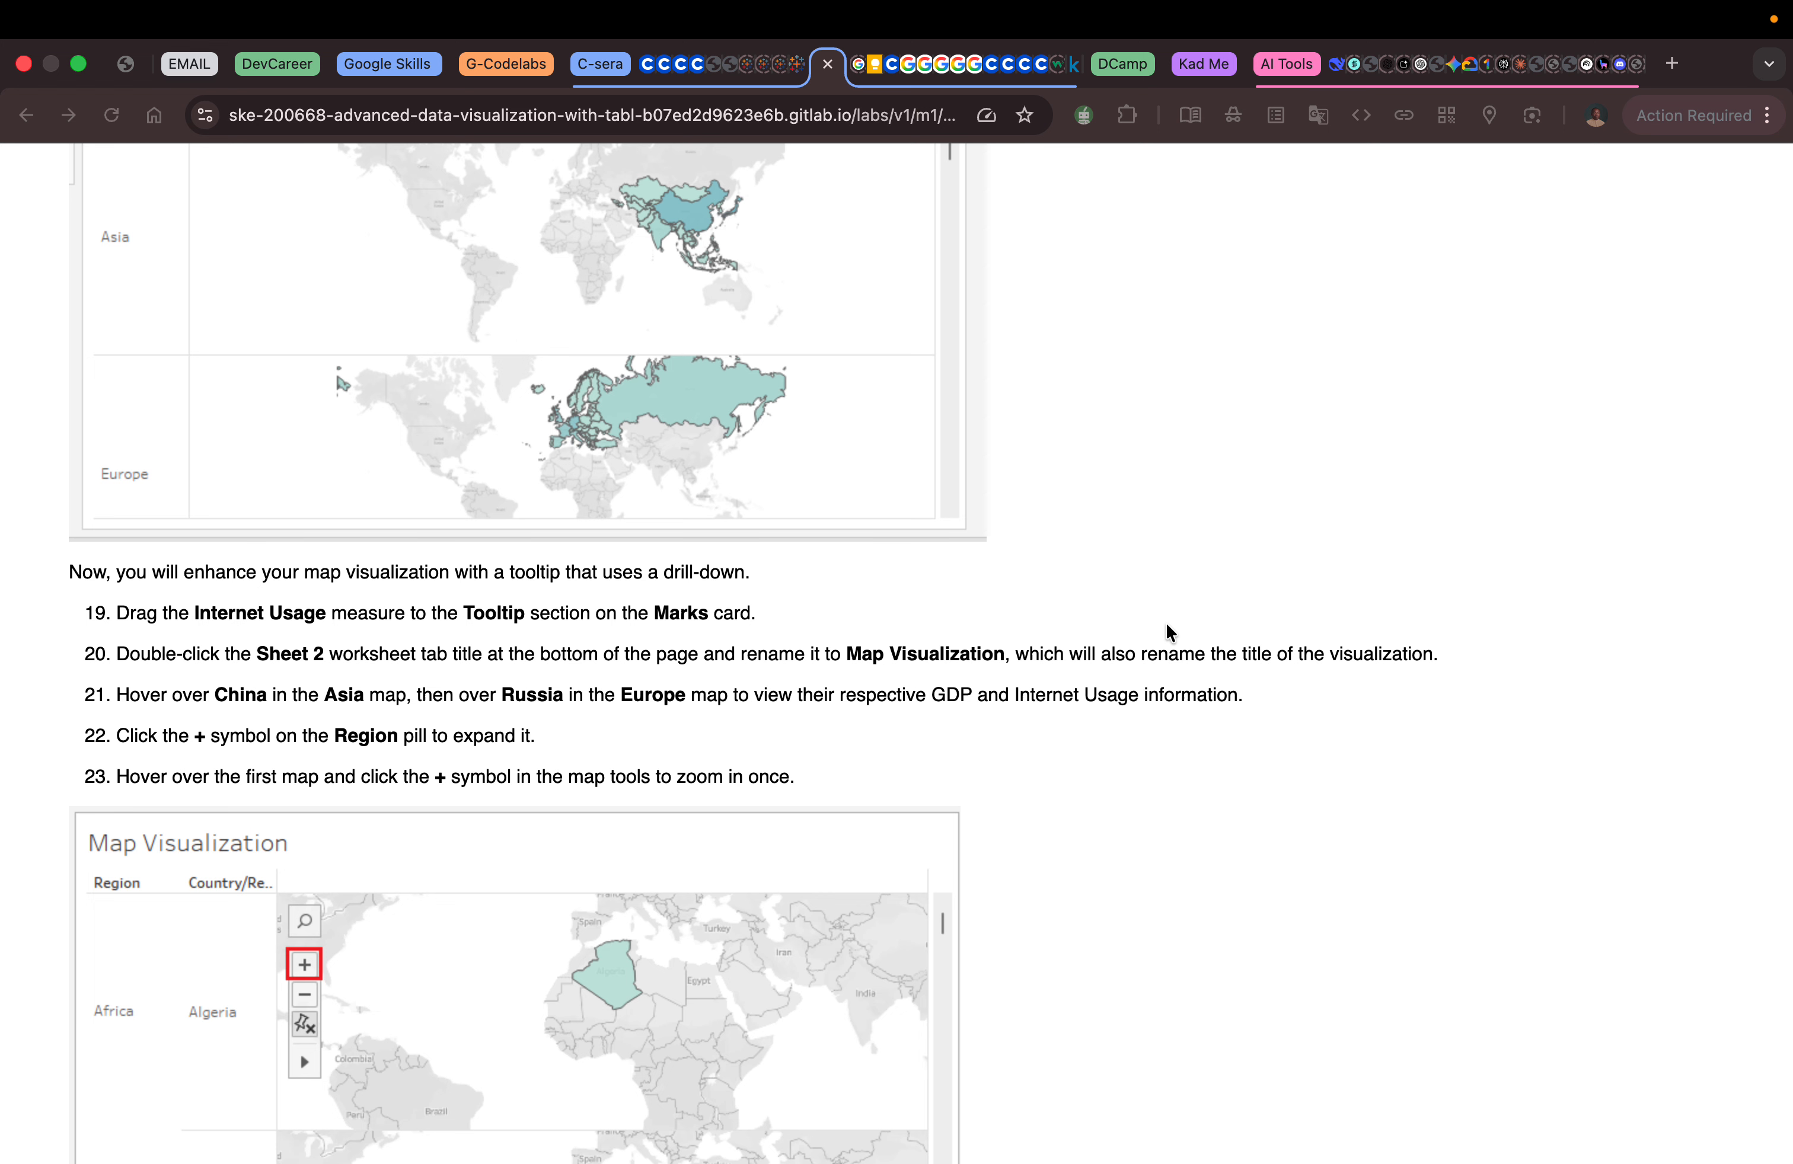
scroll(1166, 624, up, 1)
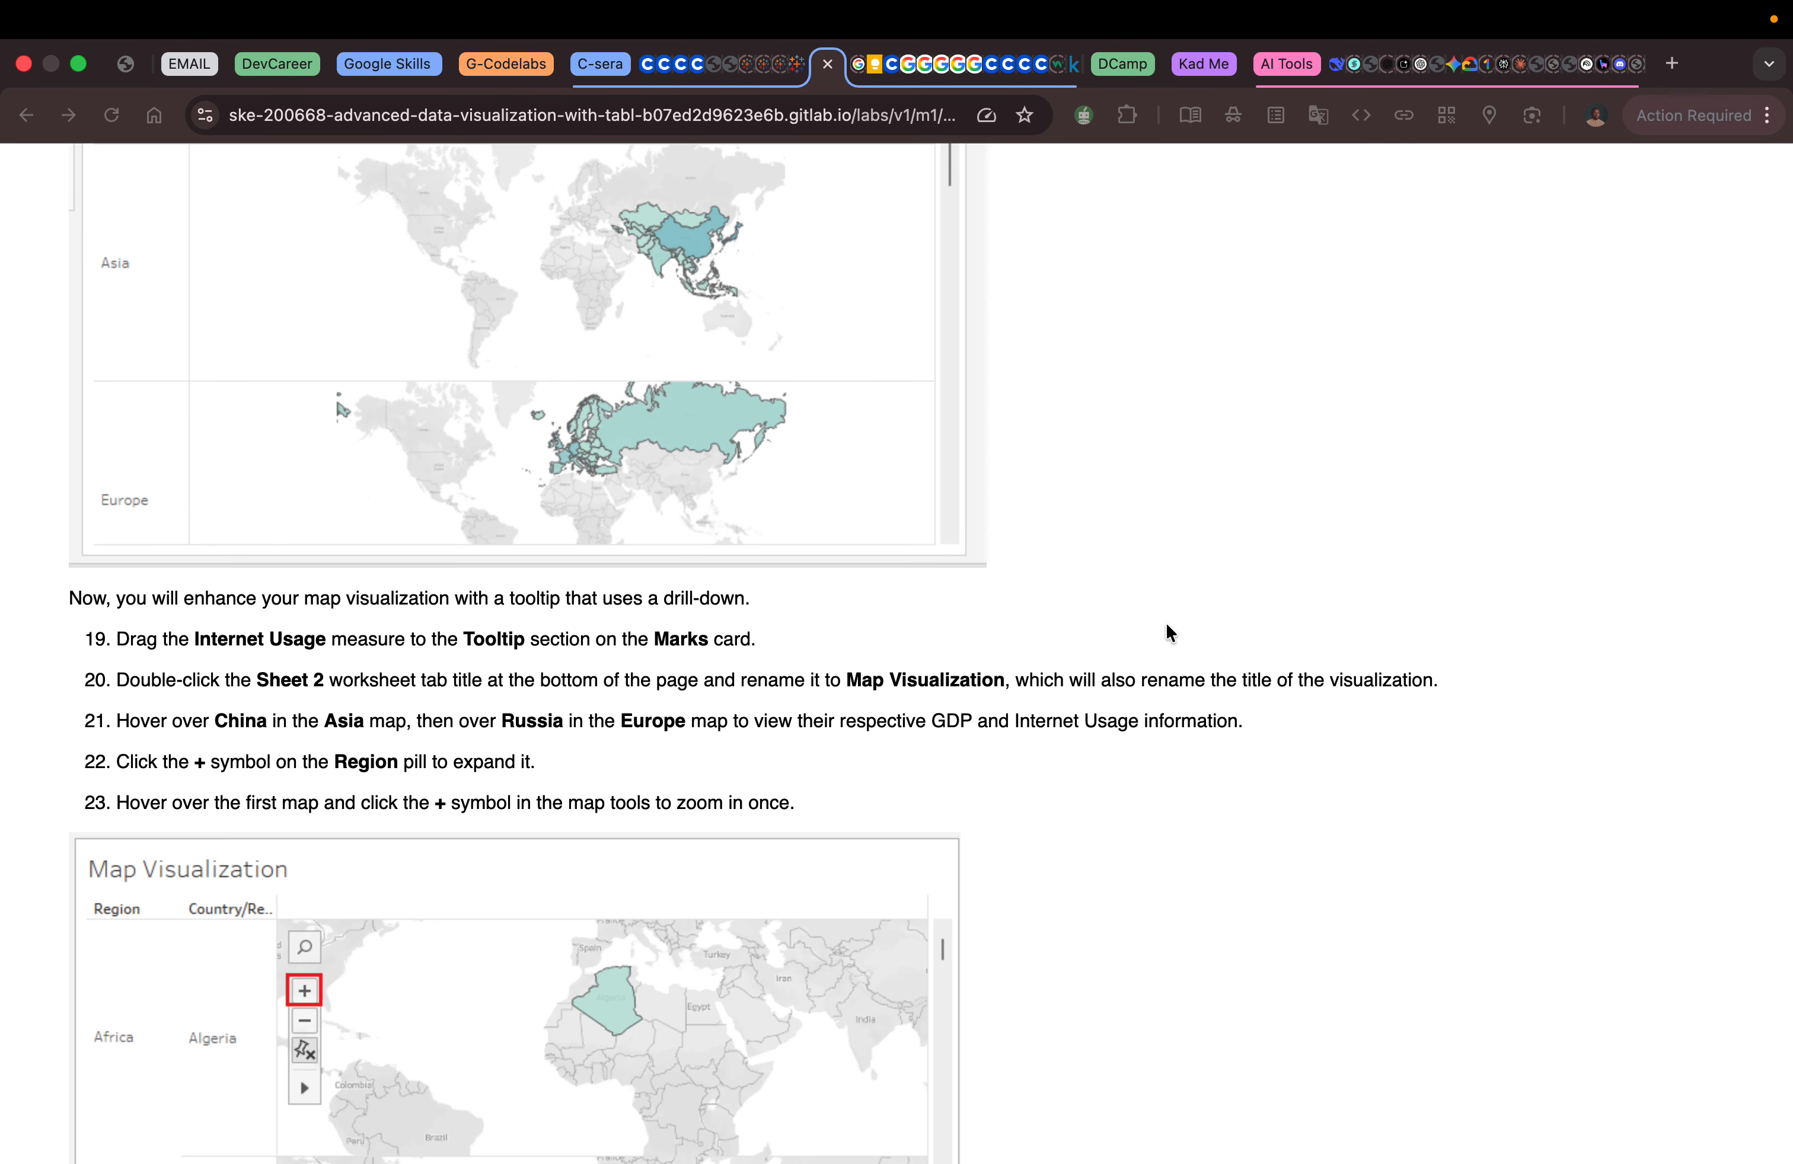
key(ctrl+Left)
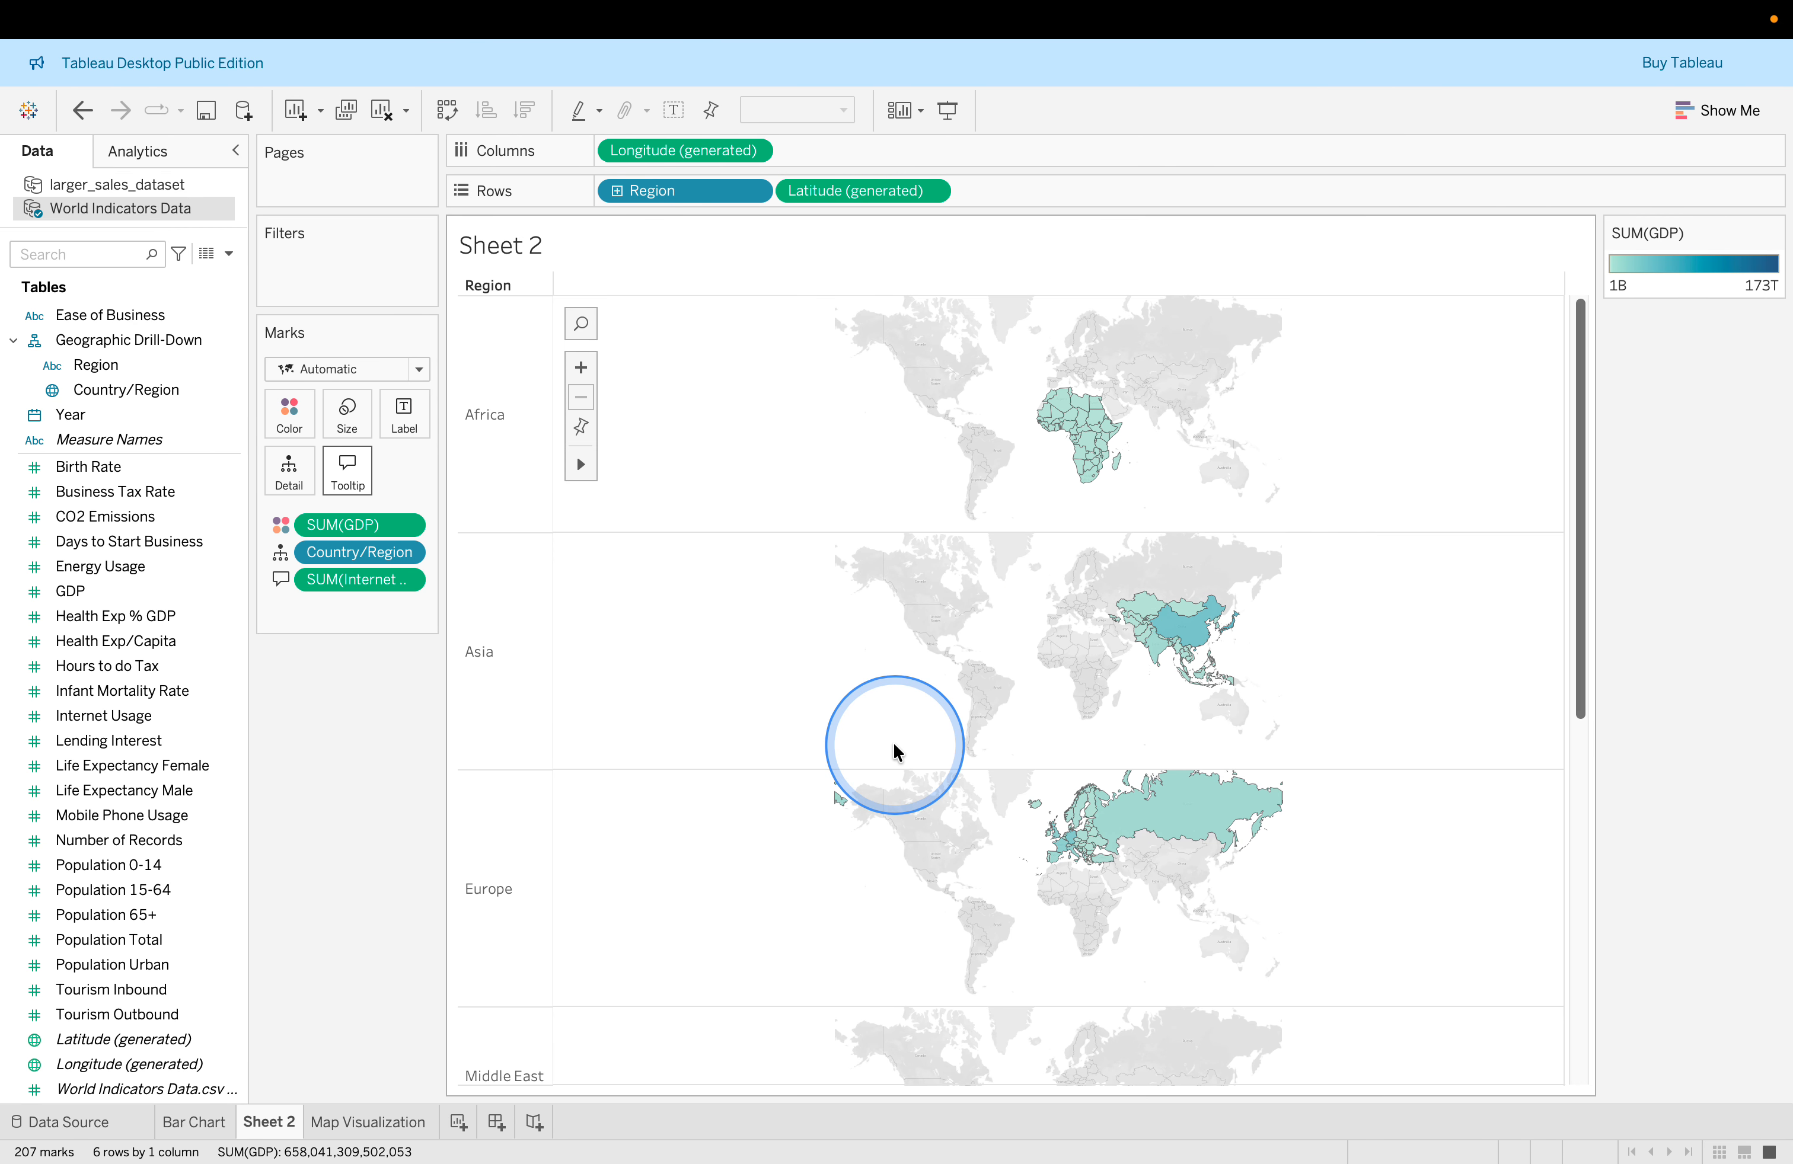
scroll(952, 922, down, 3)
mouse_move(1090, 756)
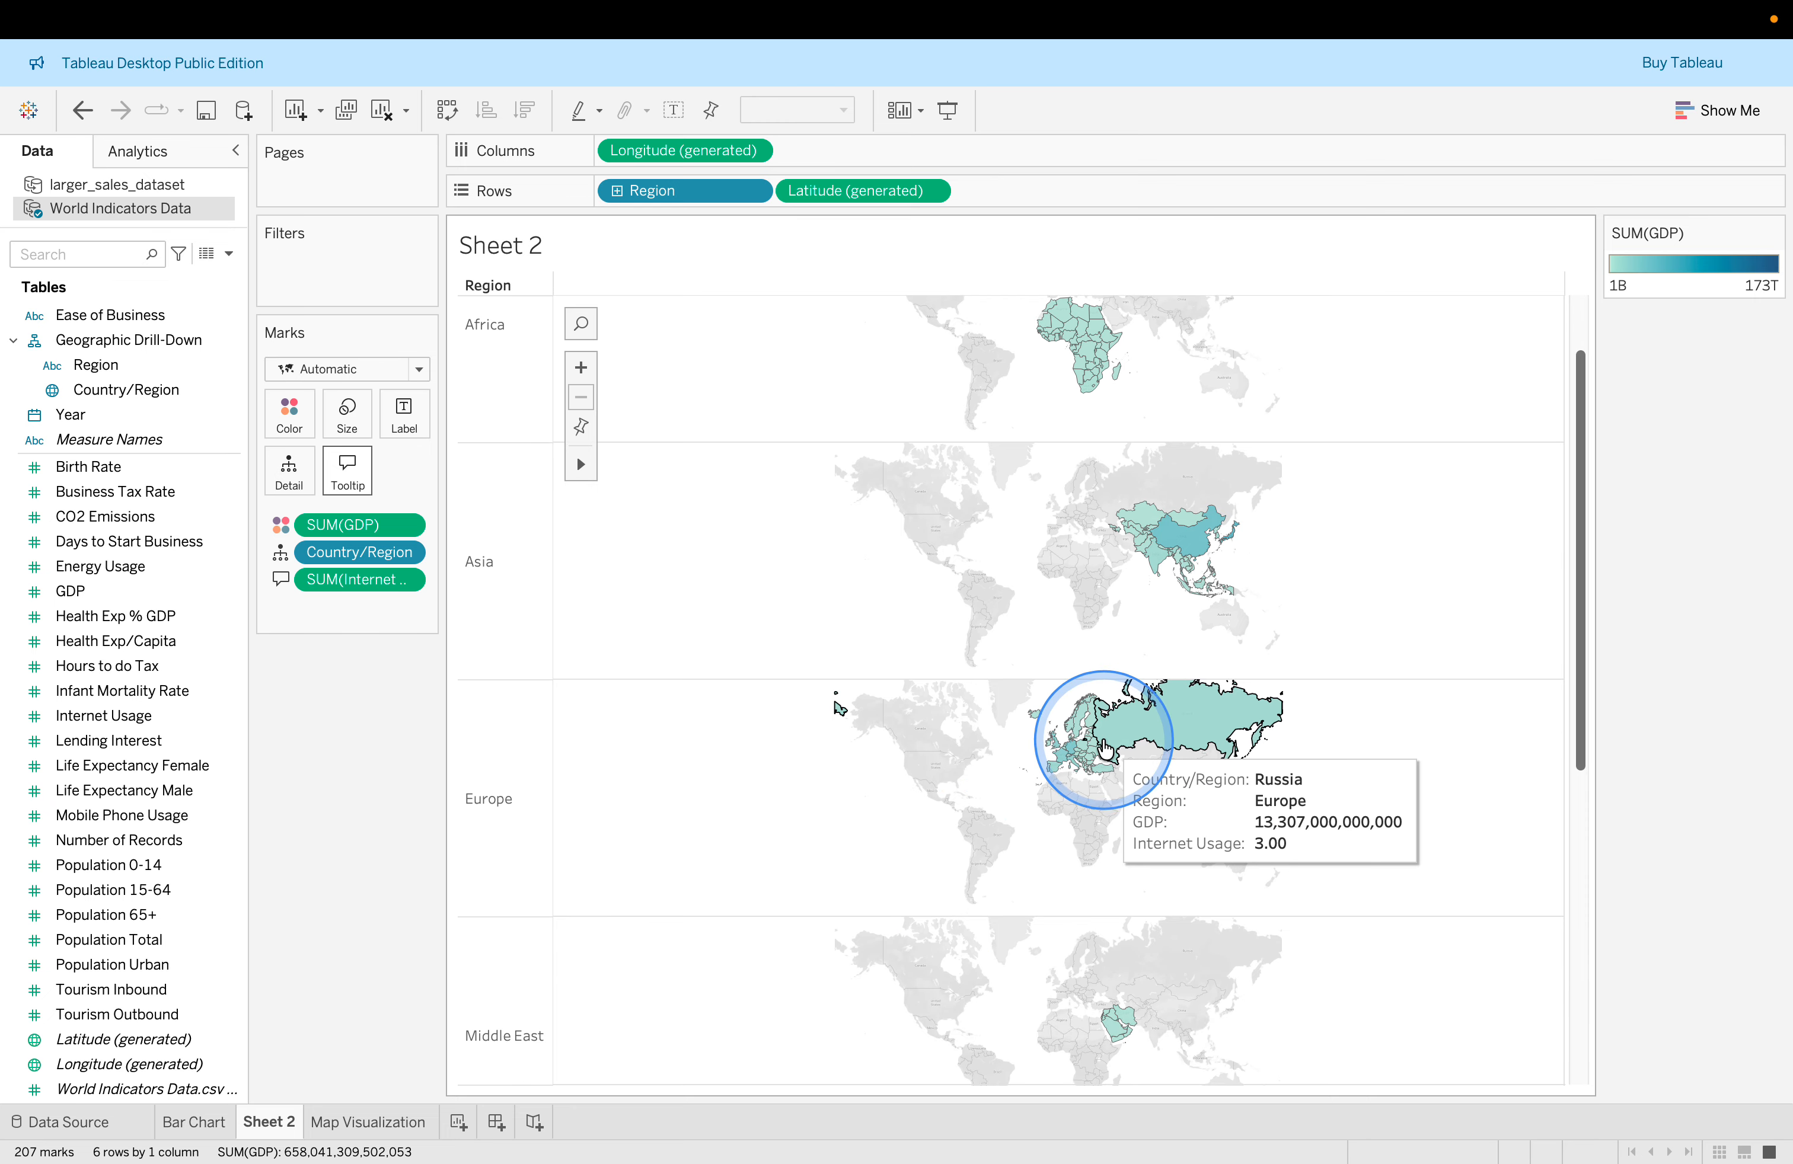
key(ctrl+Right)
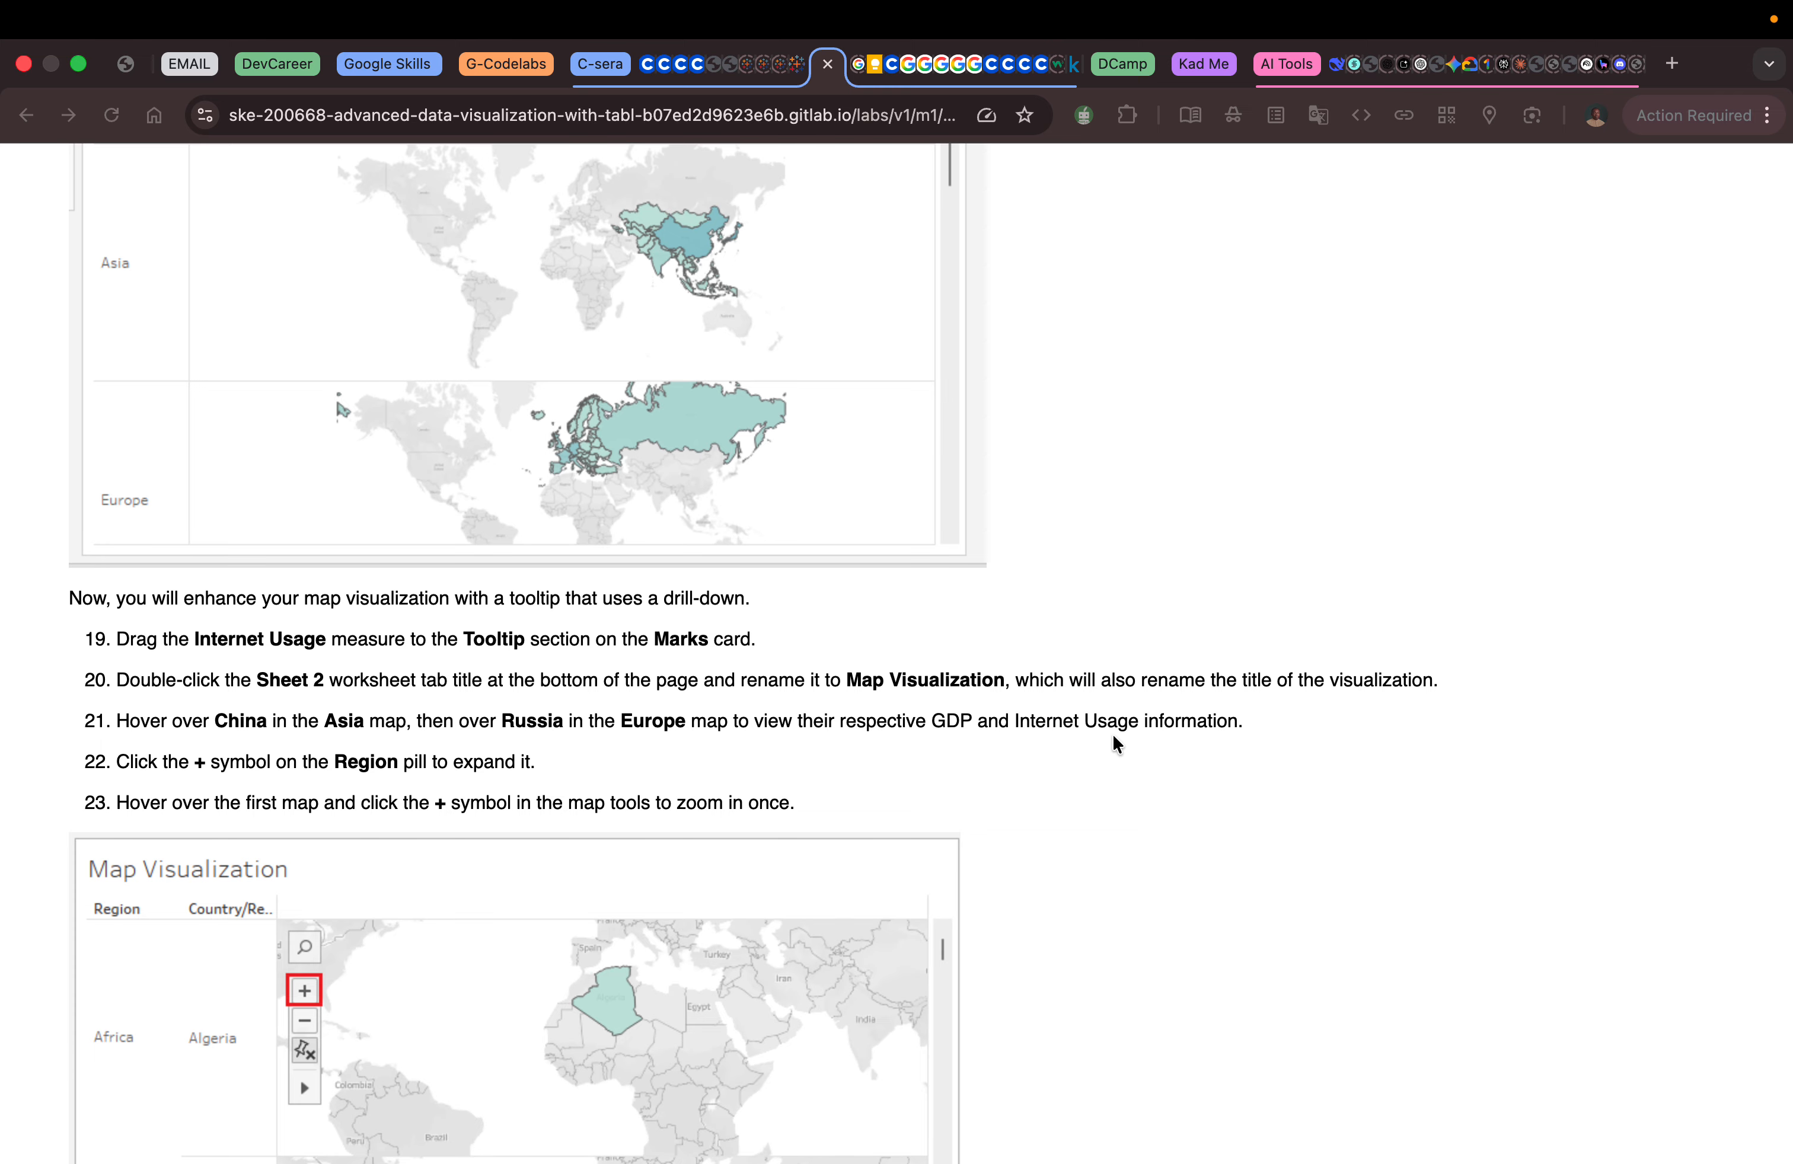
key(ctrl+Left)
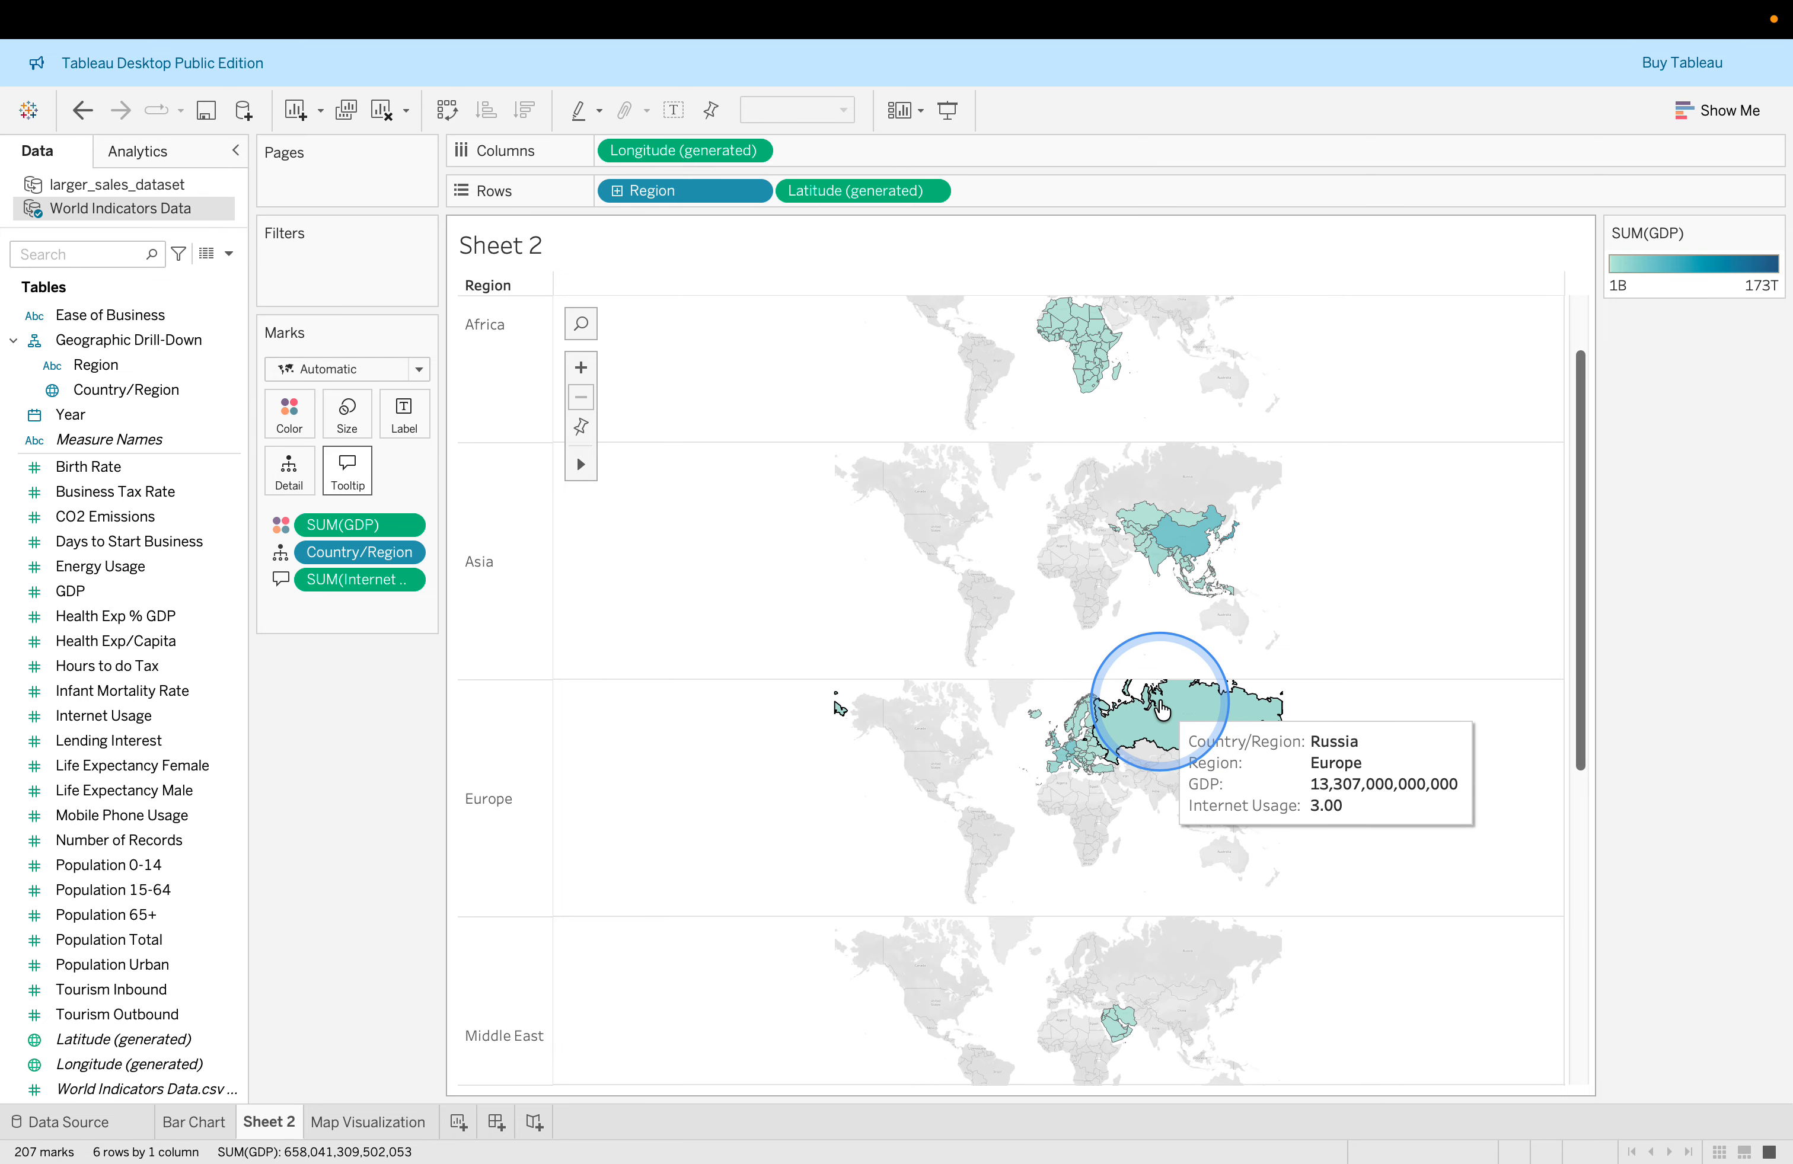
Switch to the browser lab guide and compare the step 18 reference map with instructions 19 to 23 and their Map Visualization example.
key(ctrl+Right)
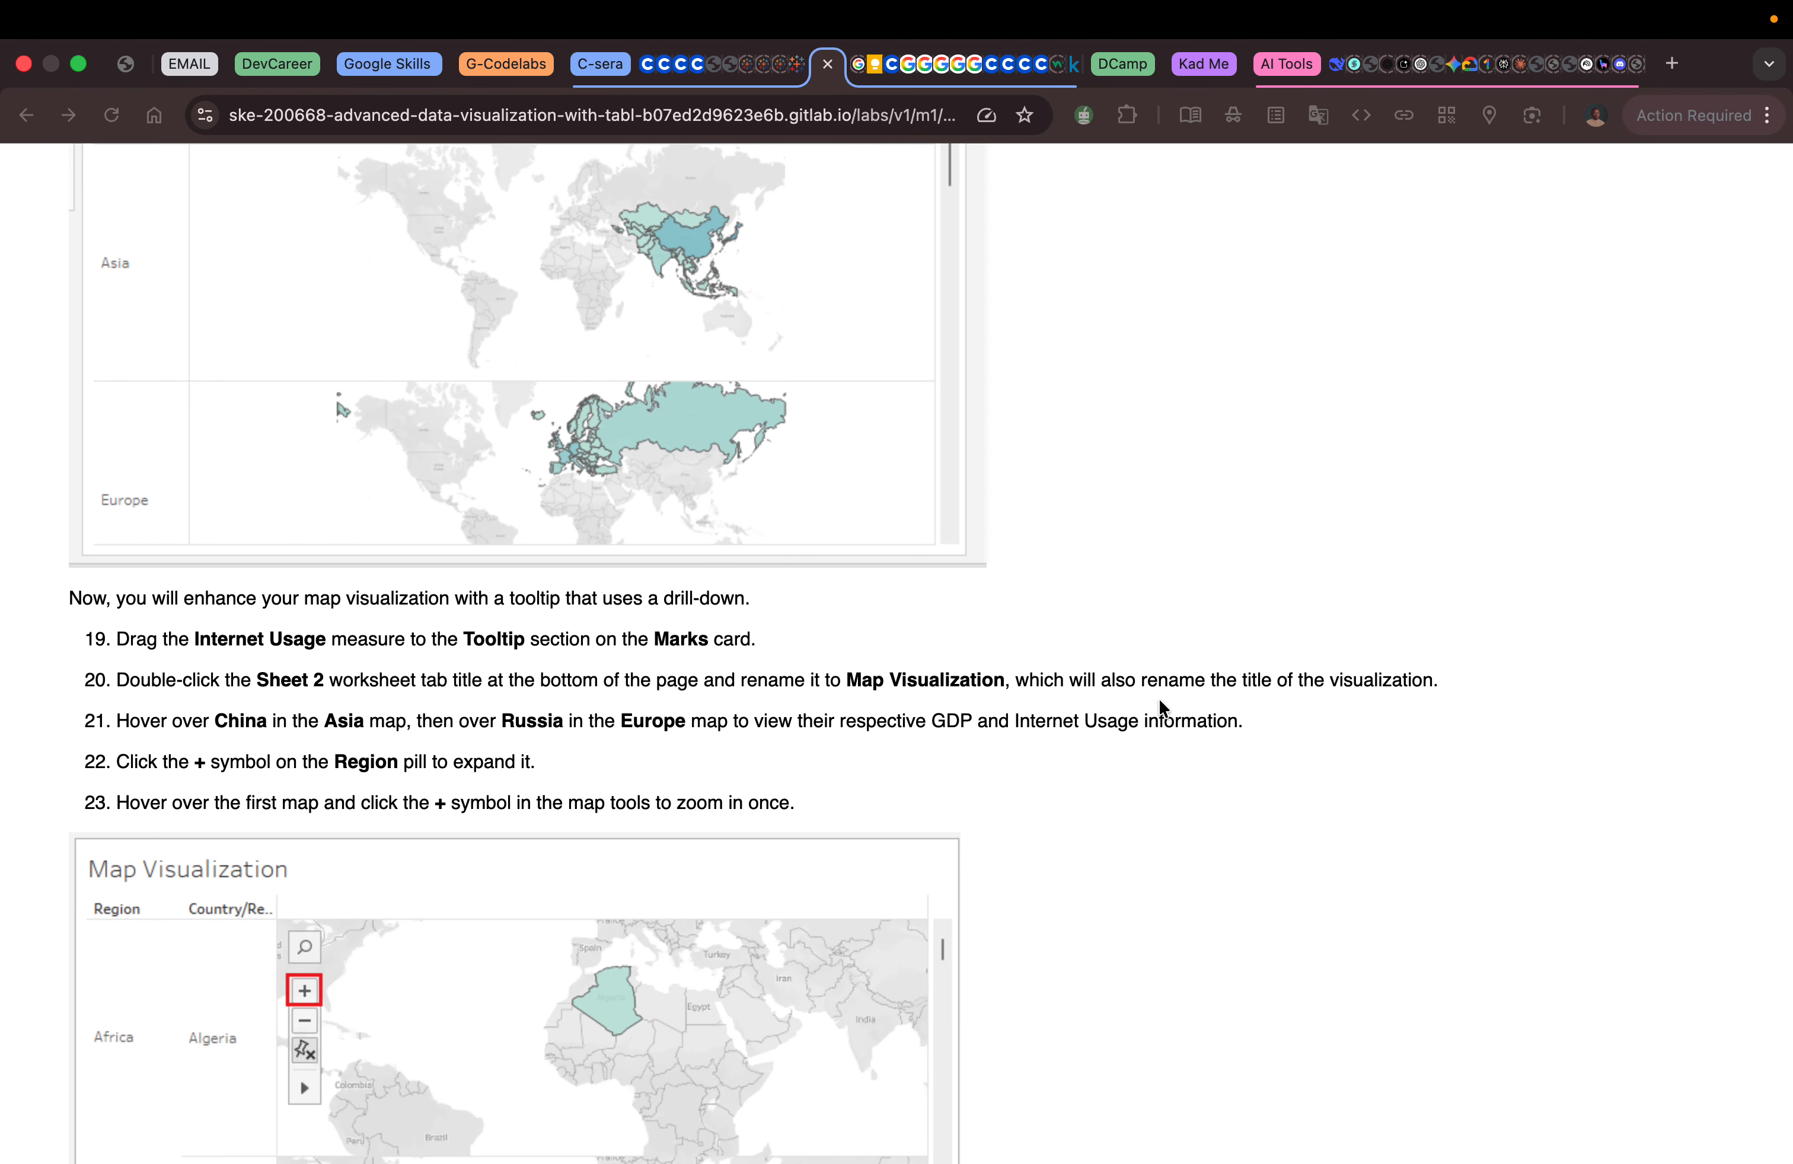
scroll(1158, 707, down, 5)
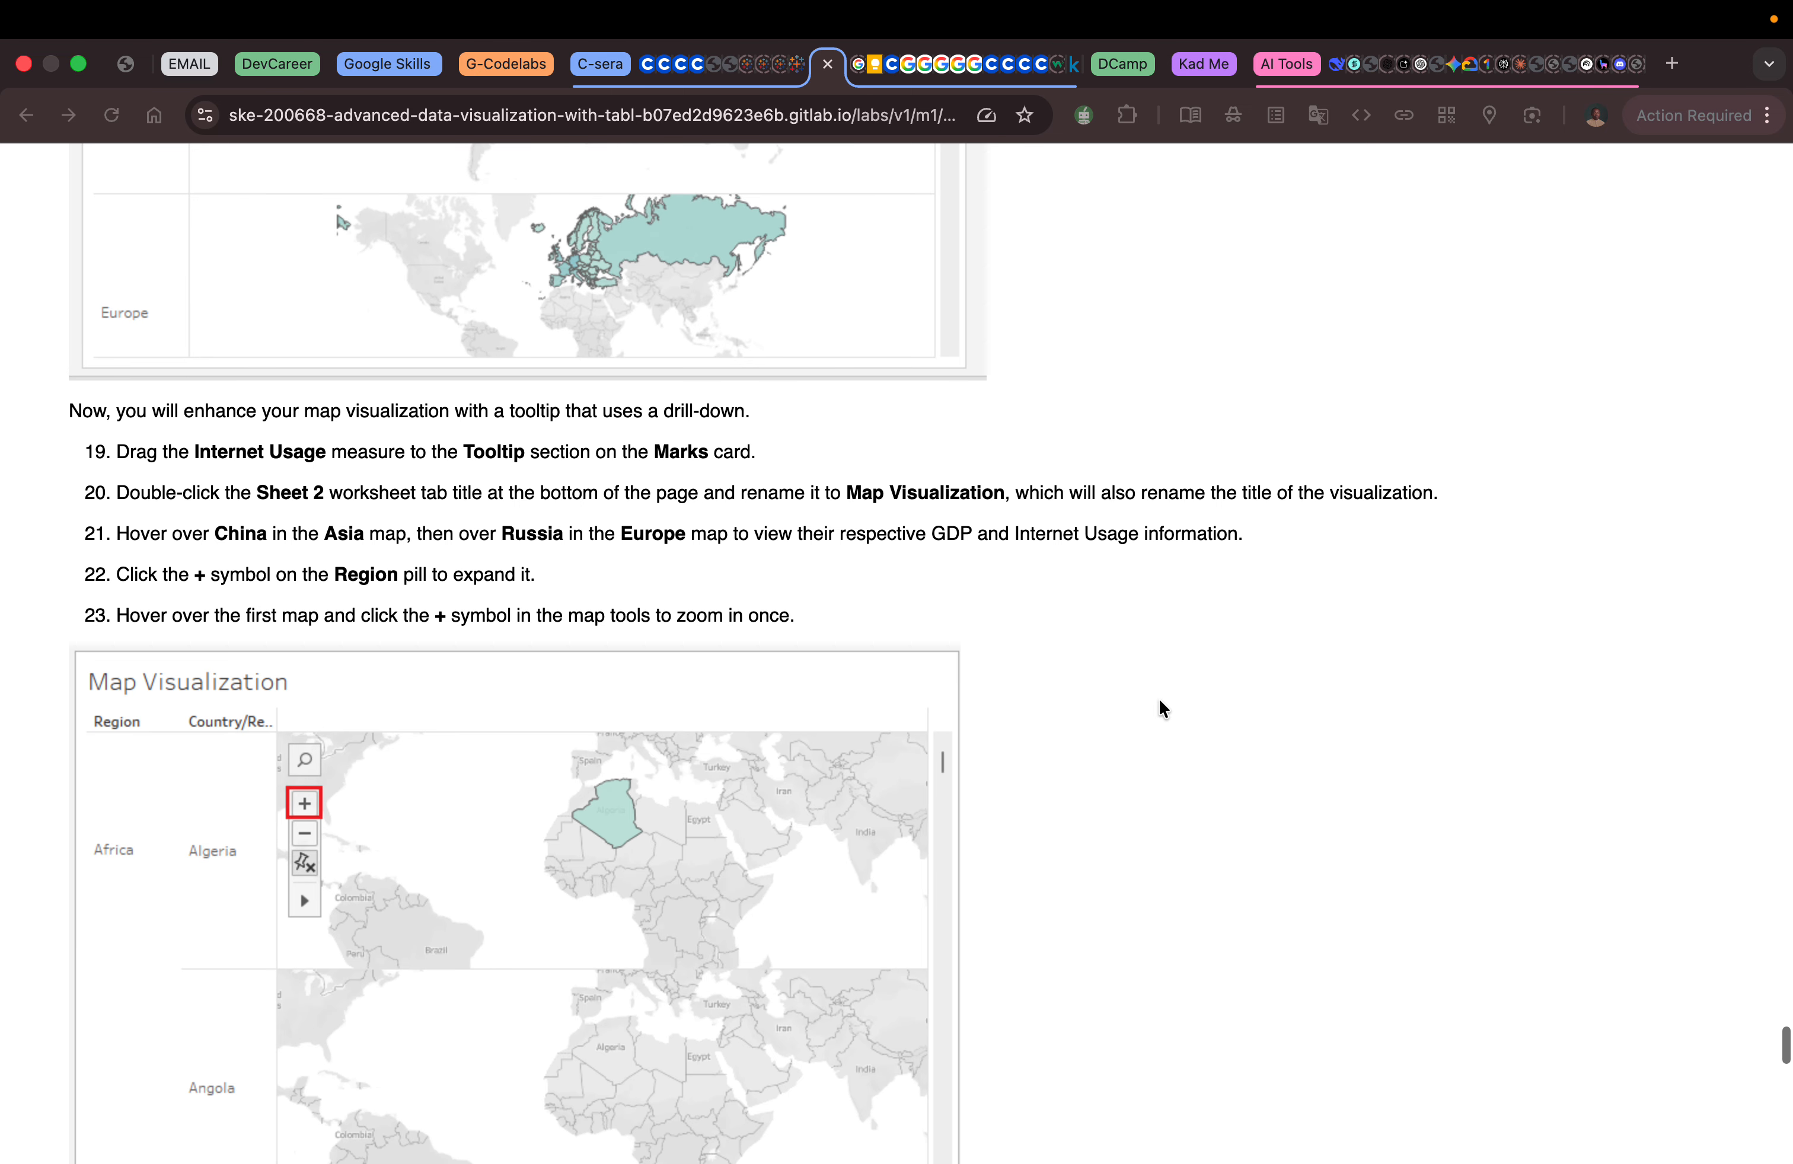
scroll(1160, 701, down, 4)
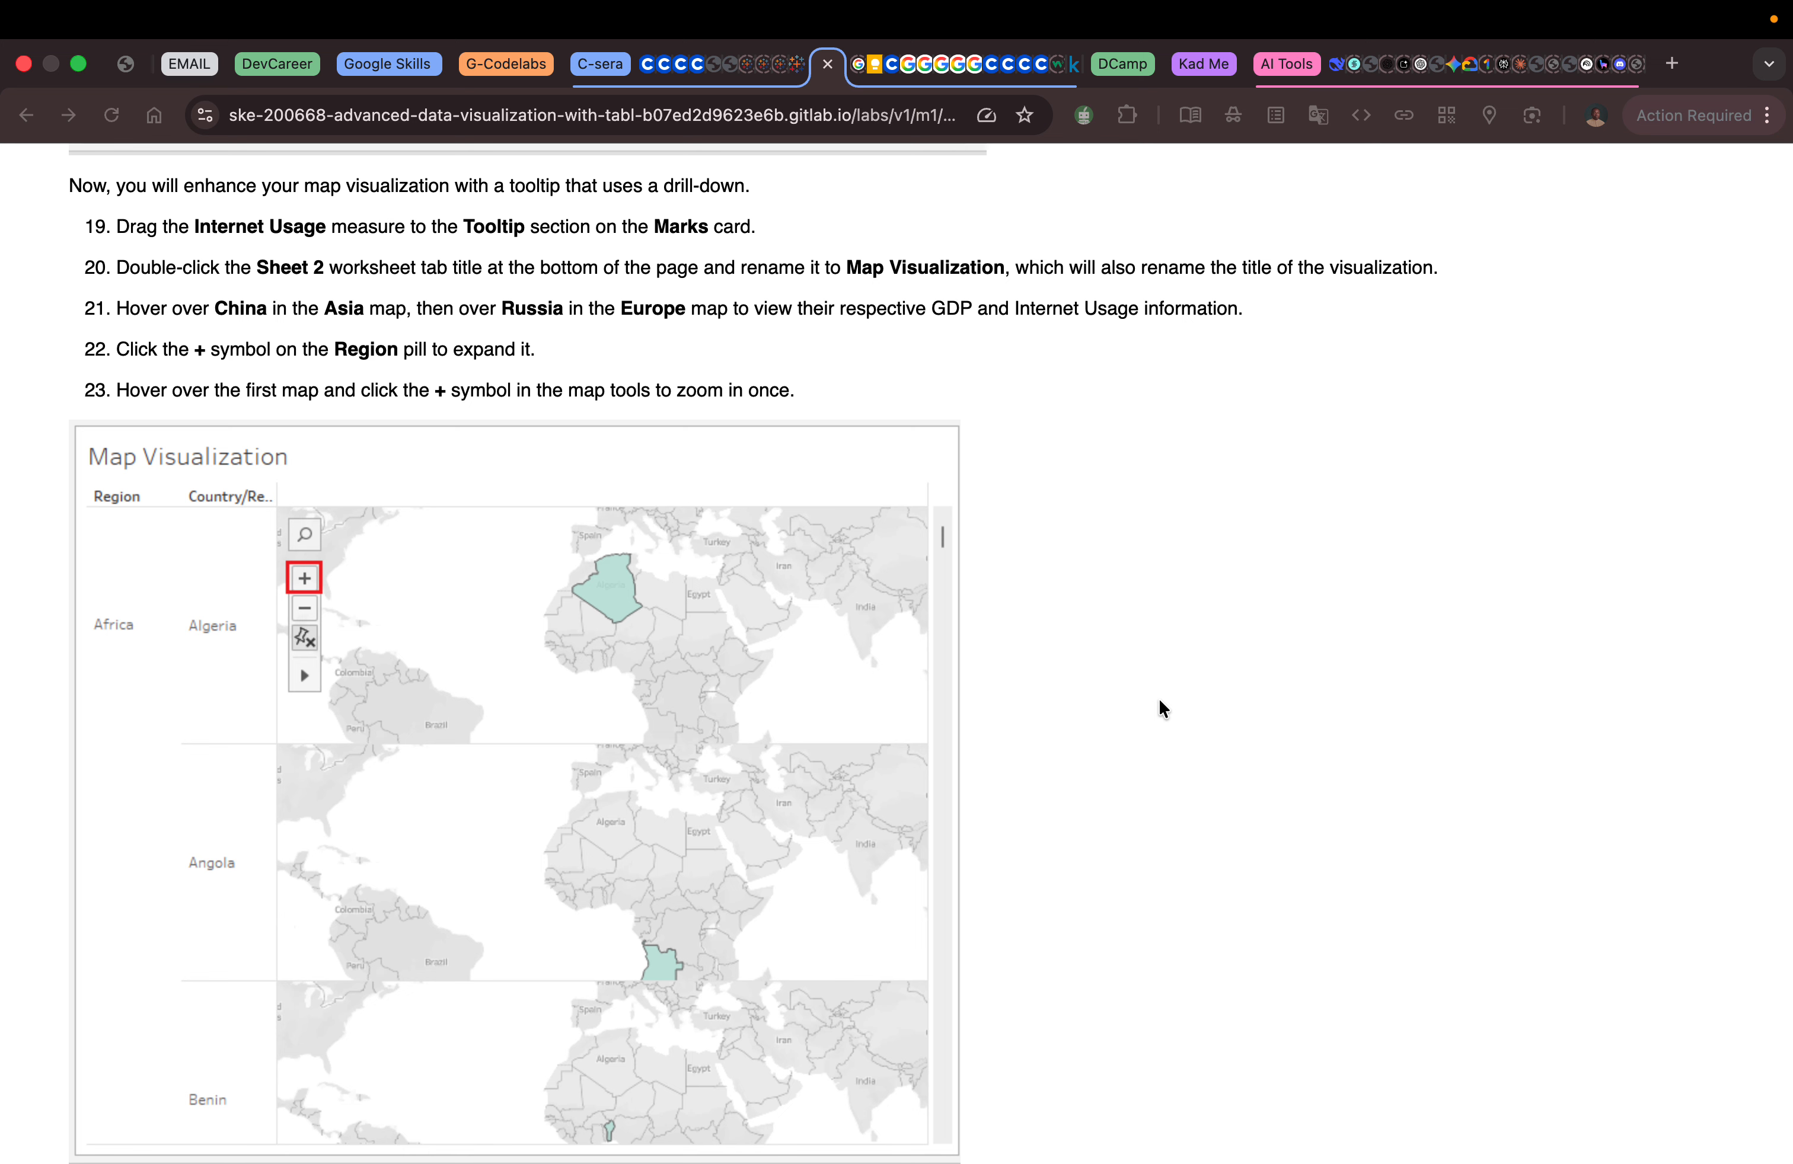
scroll(1160, 701, up, 3)
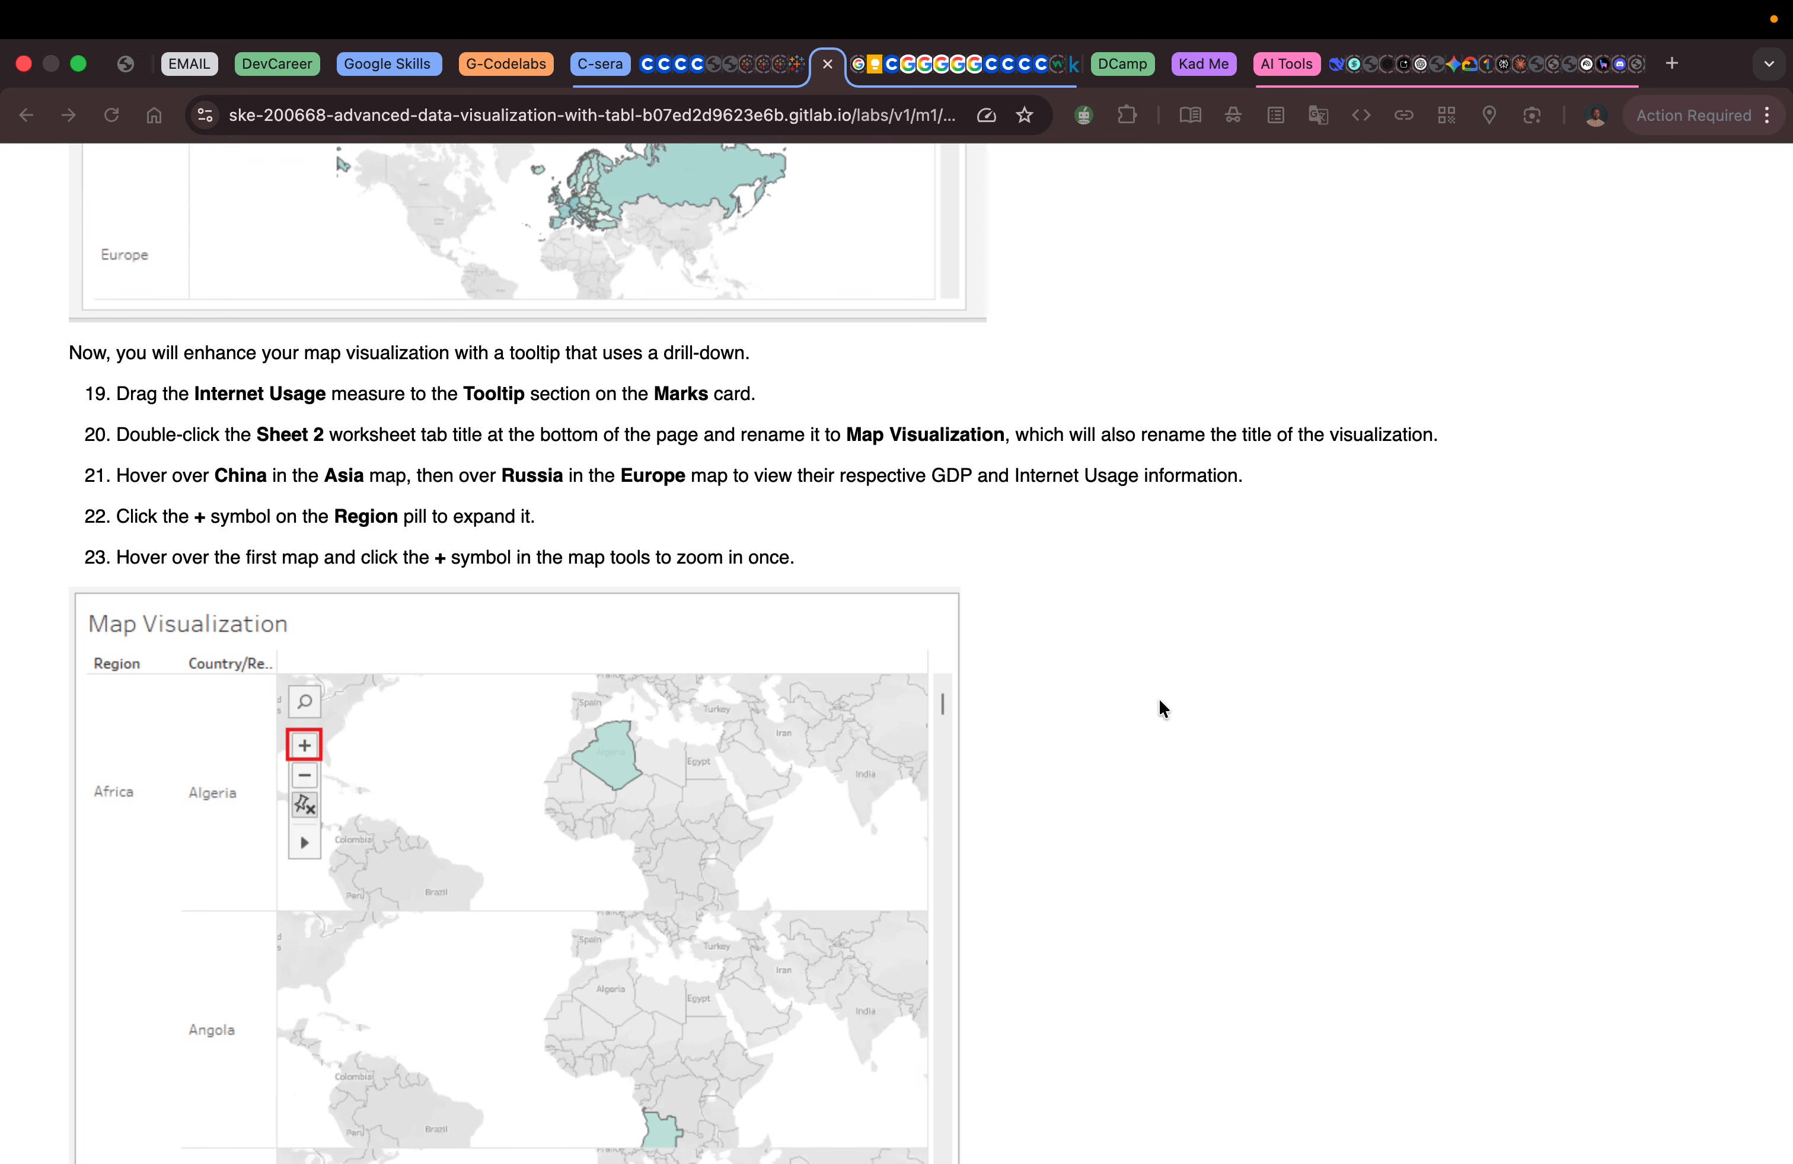
scroll(1160, 700, up, 10)
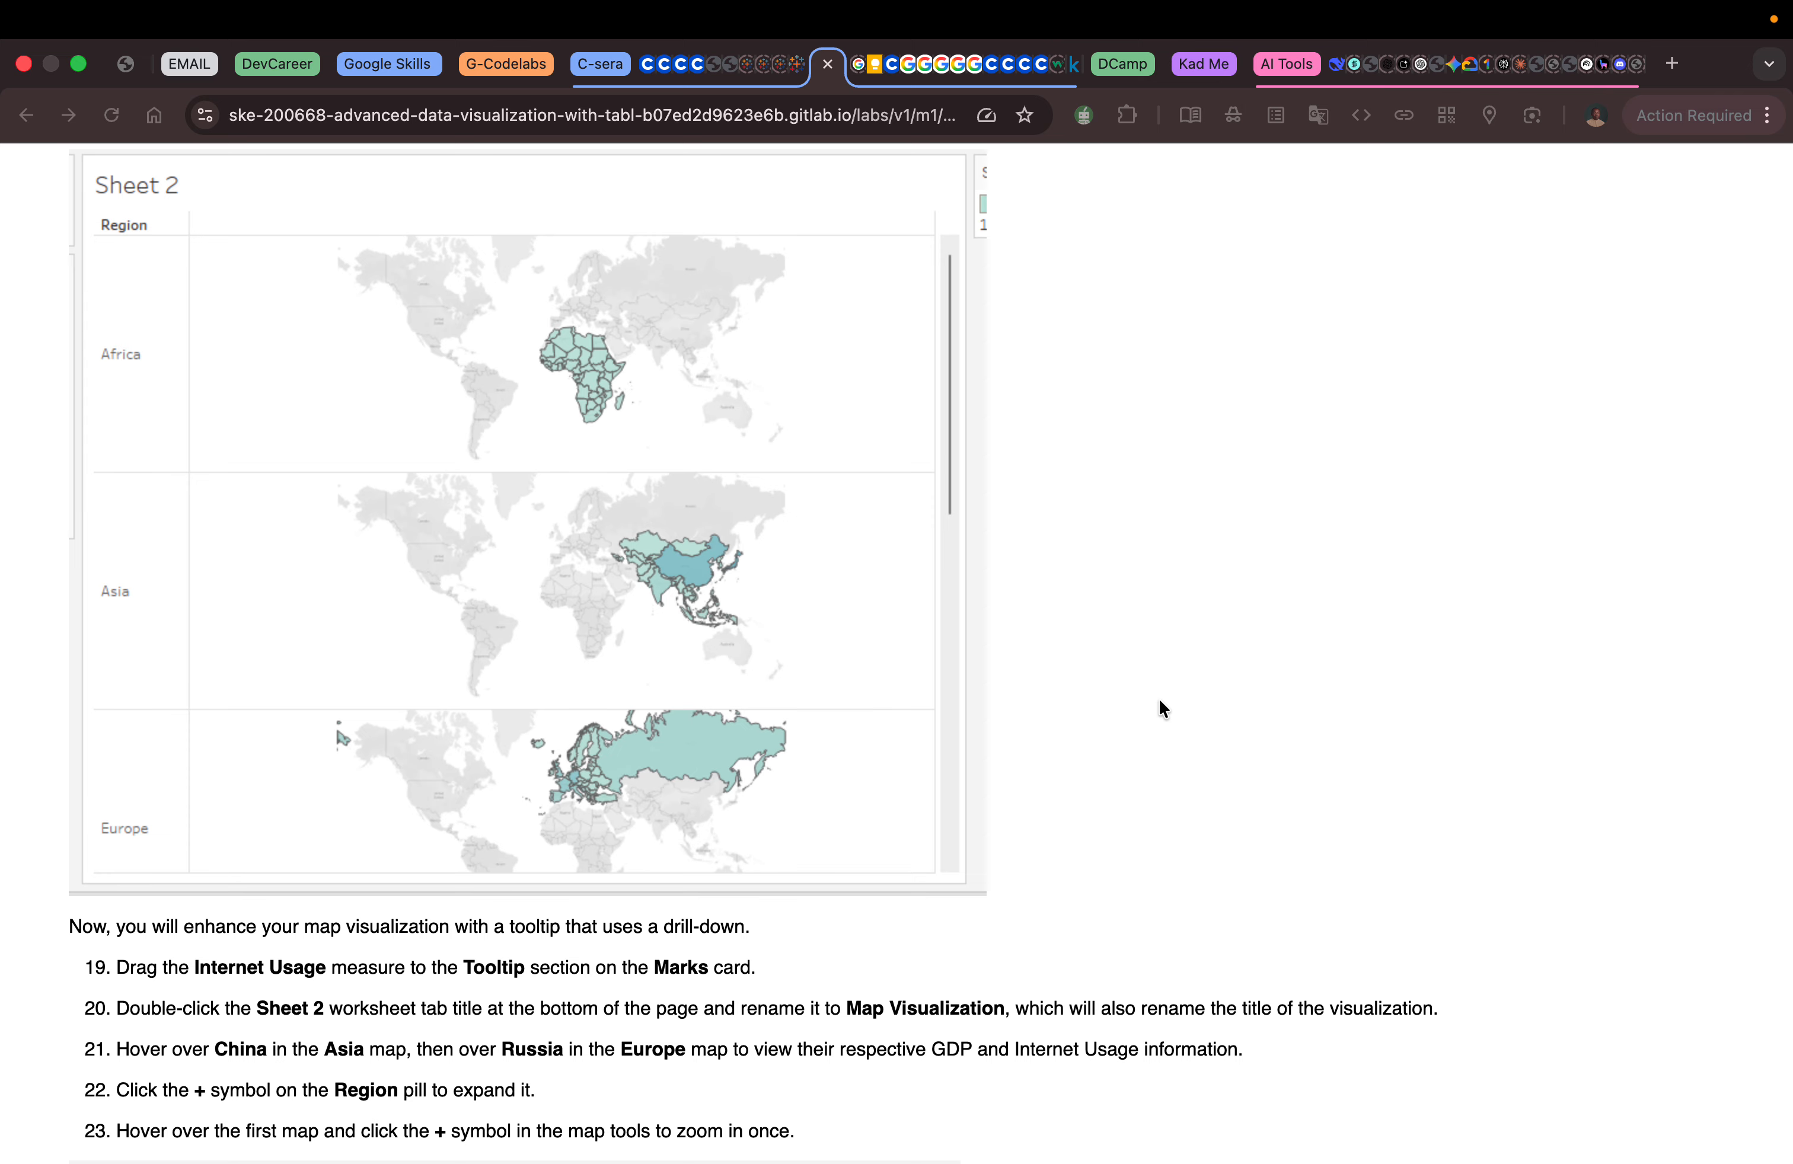
scroll(1160, 701, up, 4)
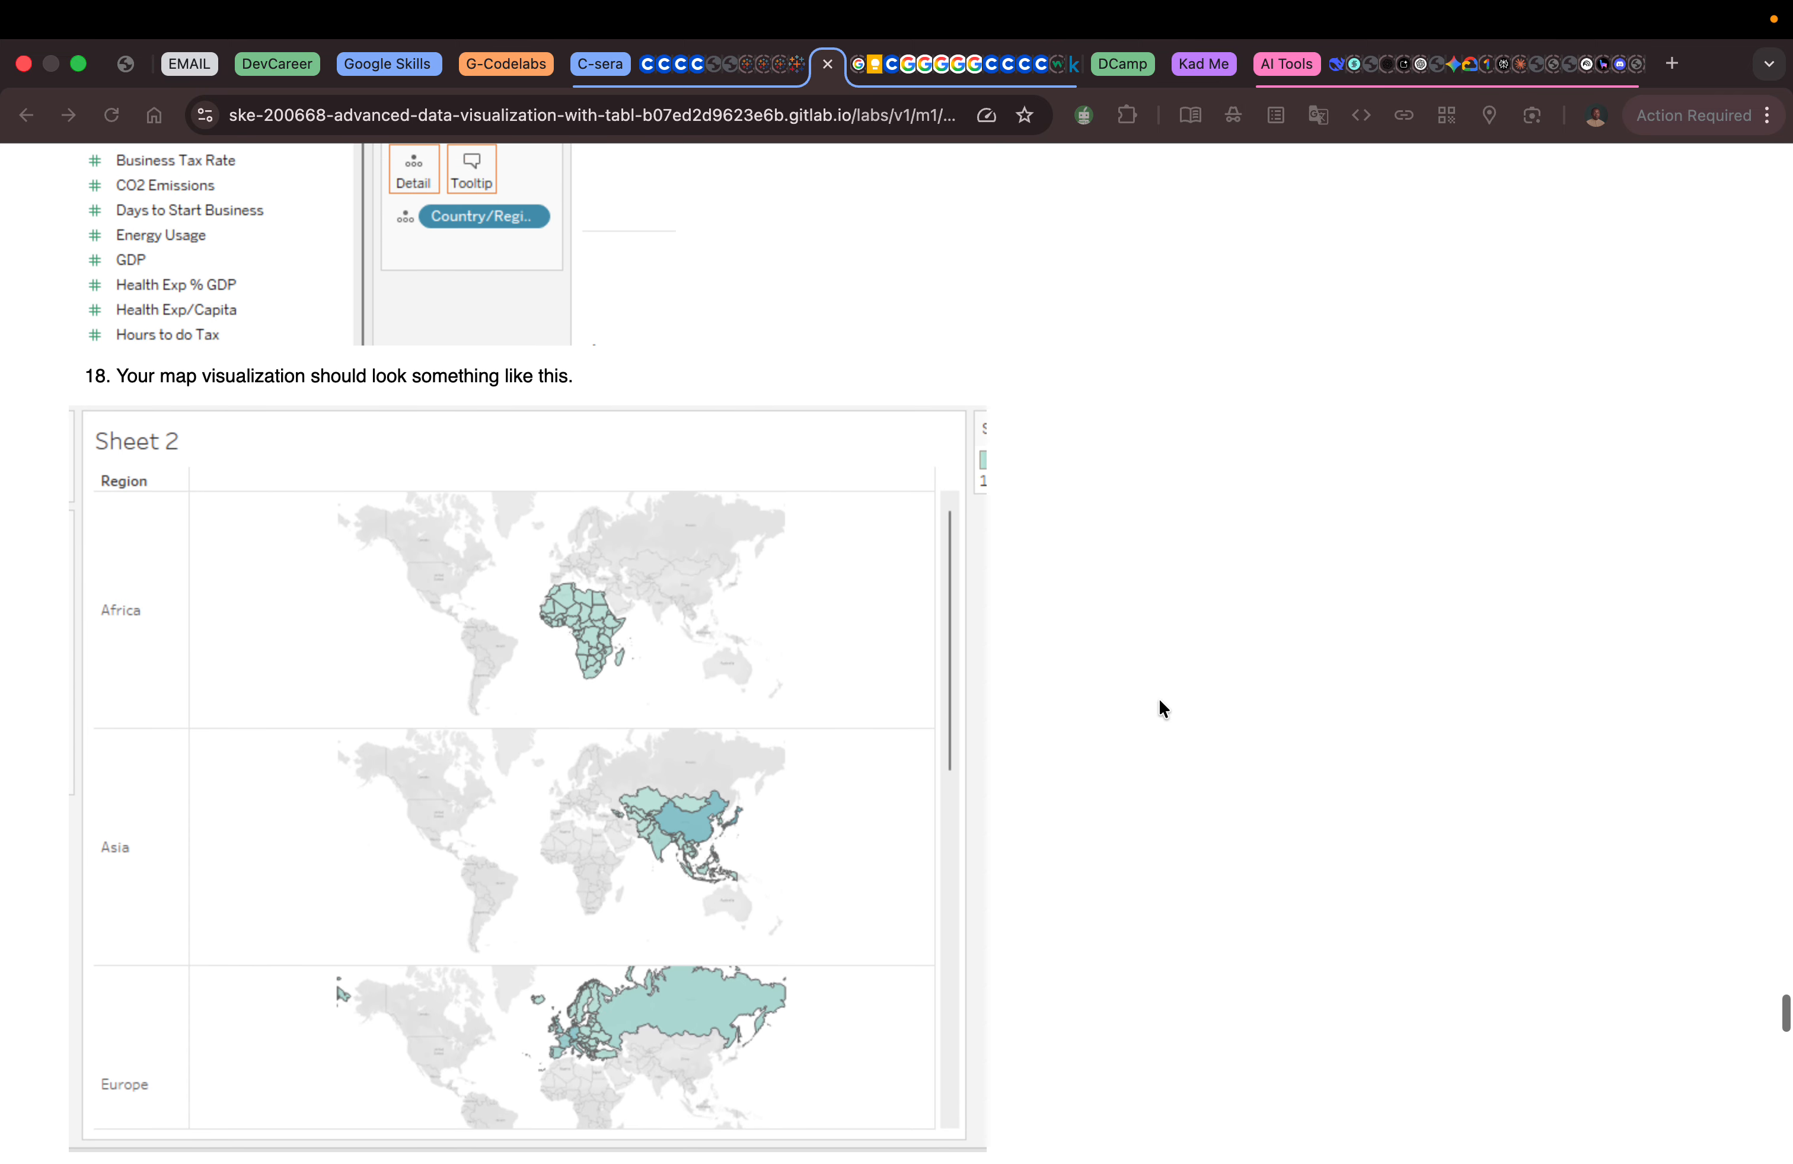
scroll(1159, 707, down, 9)
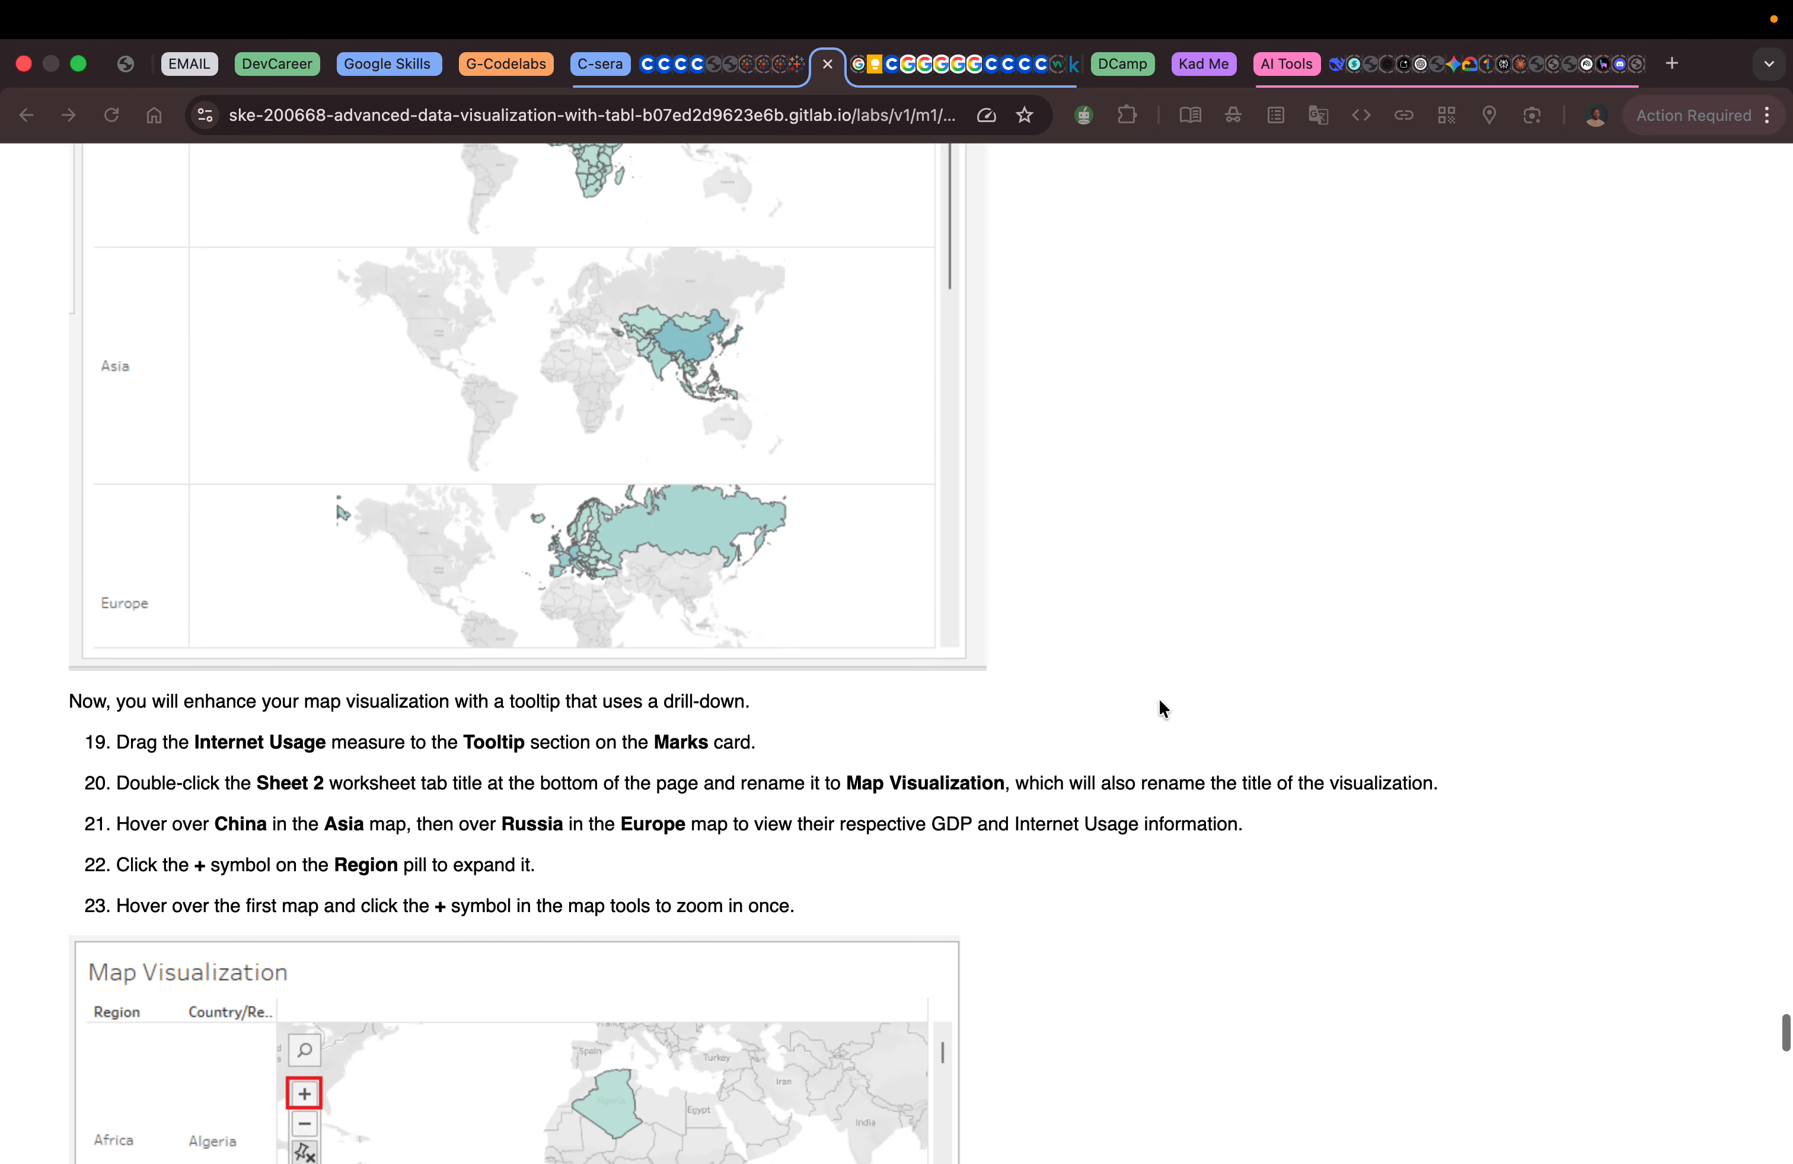
scroll(1158, 700, down, 1)
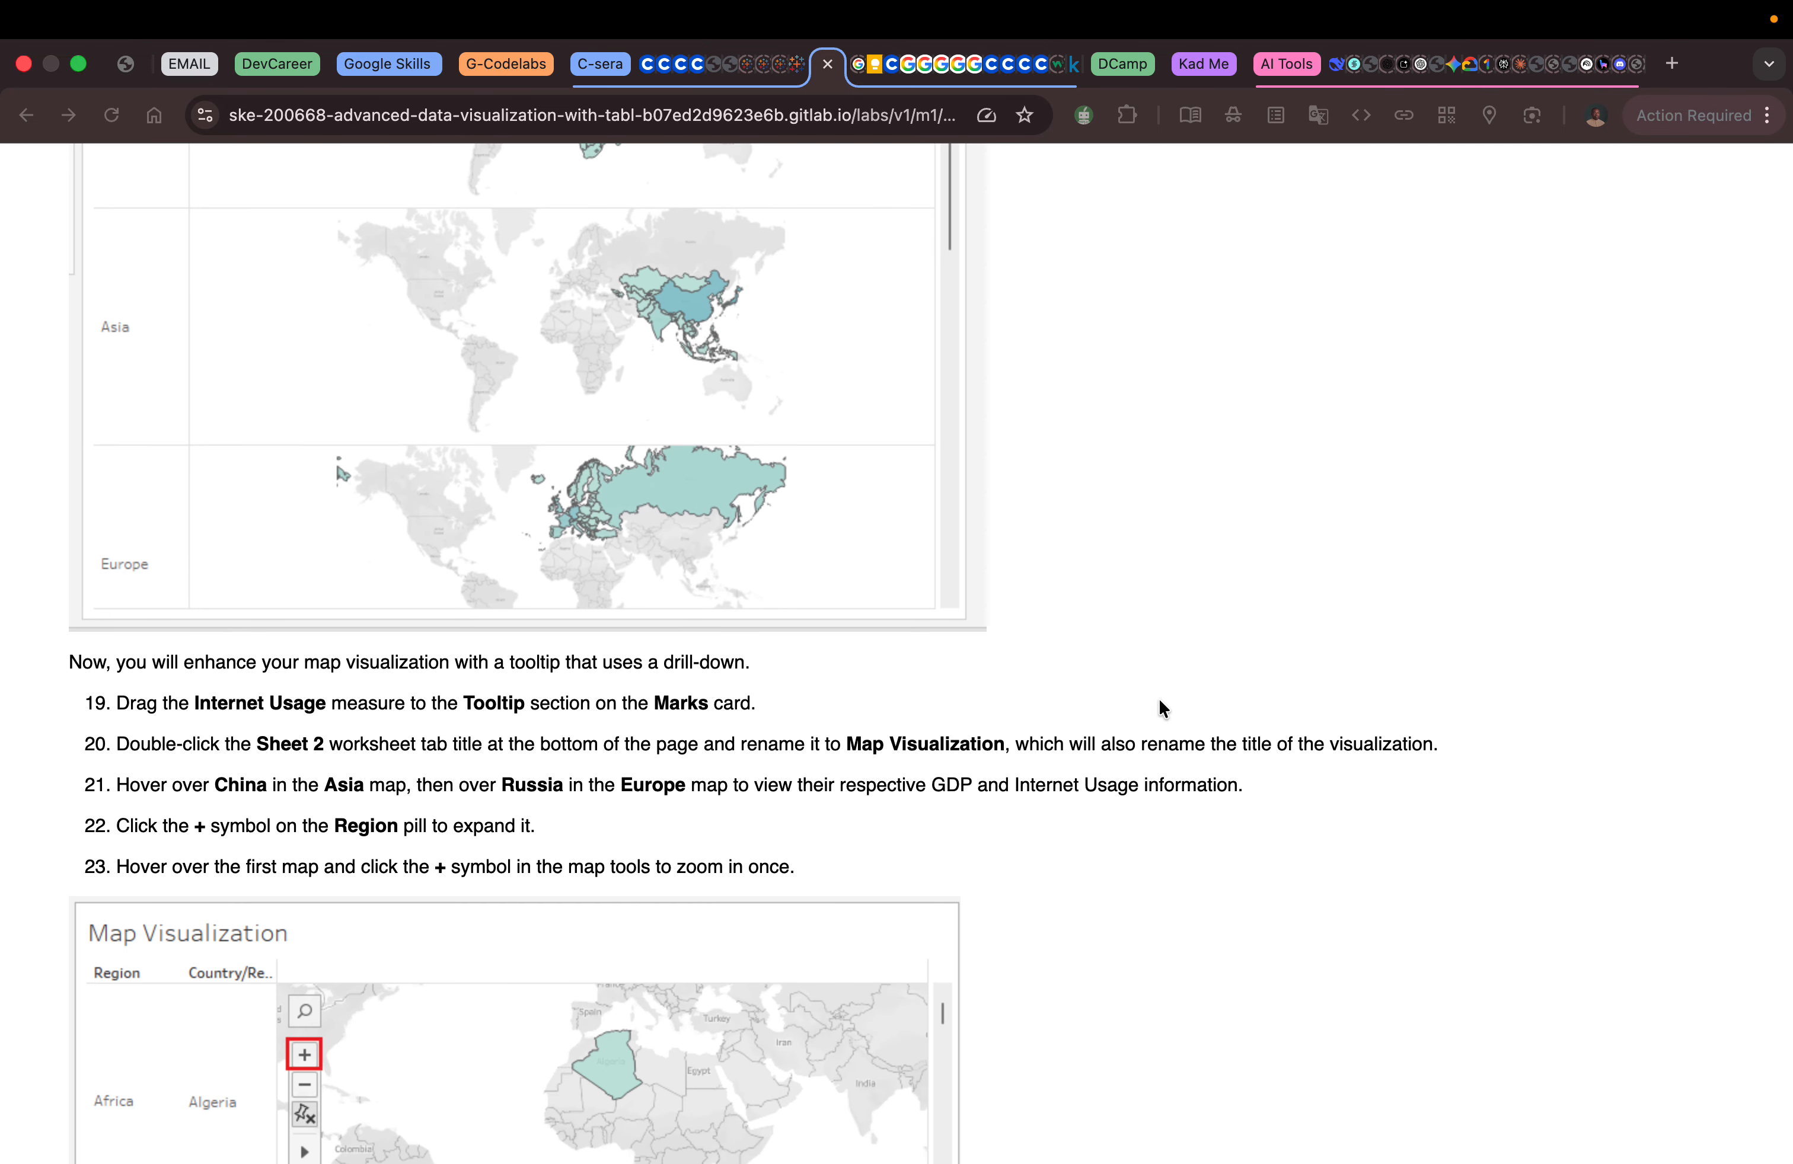
scroll(1158, 707, up, 1)
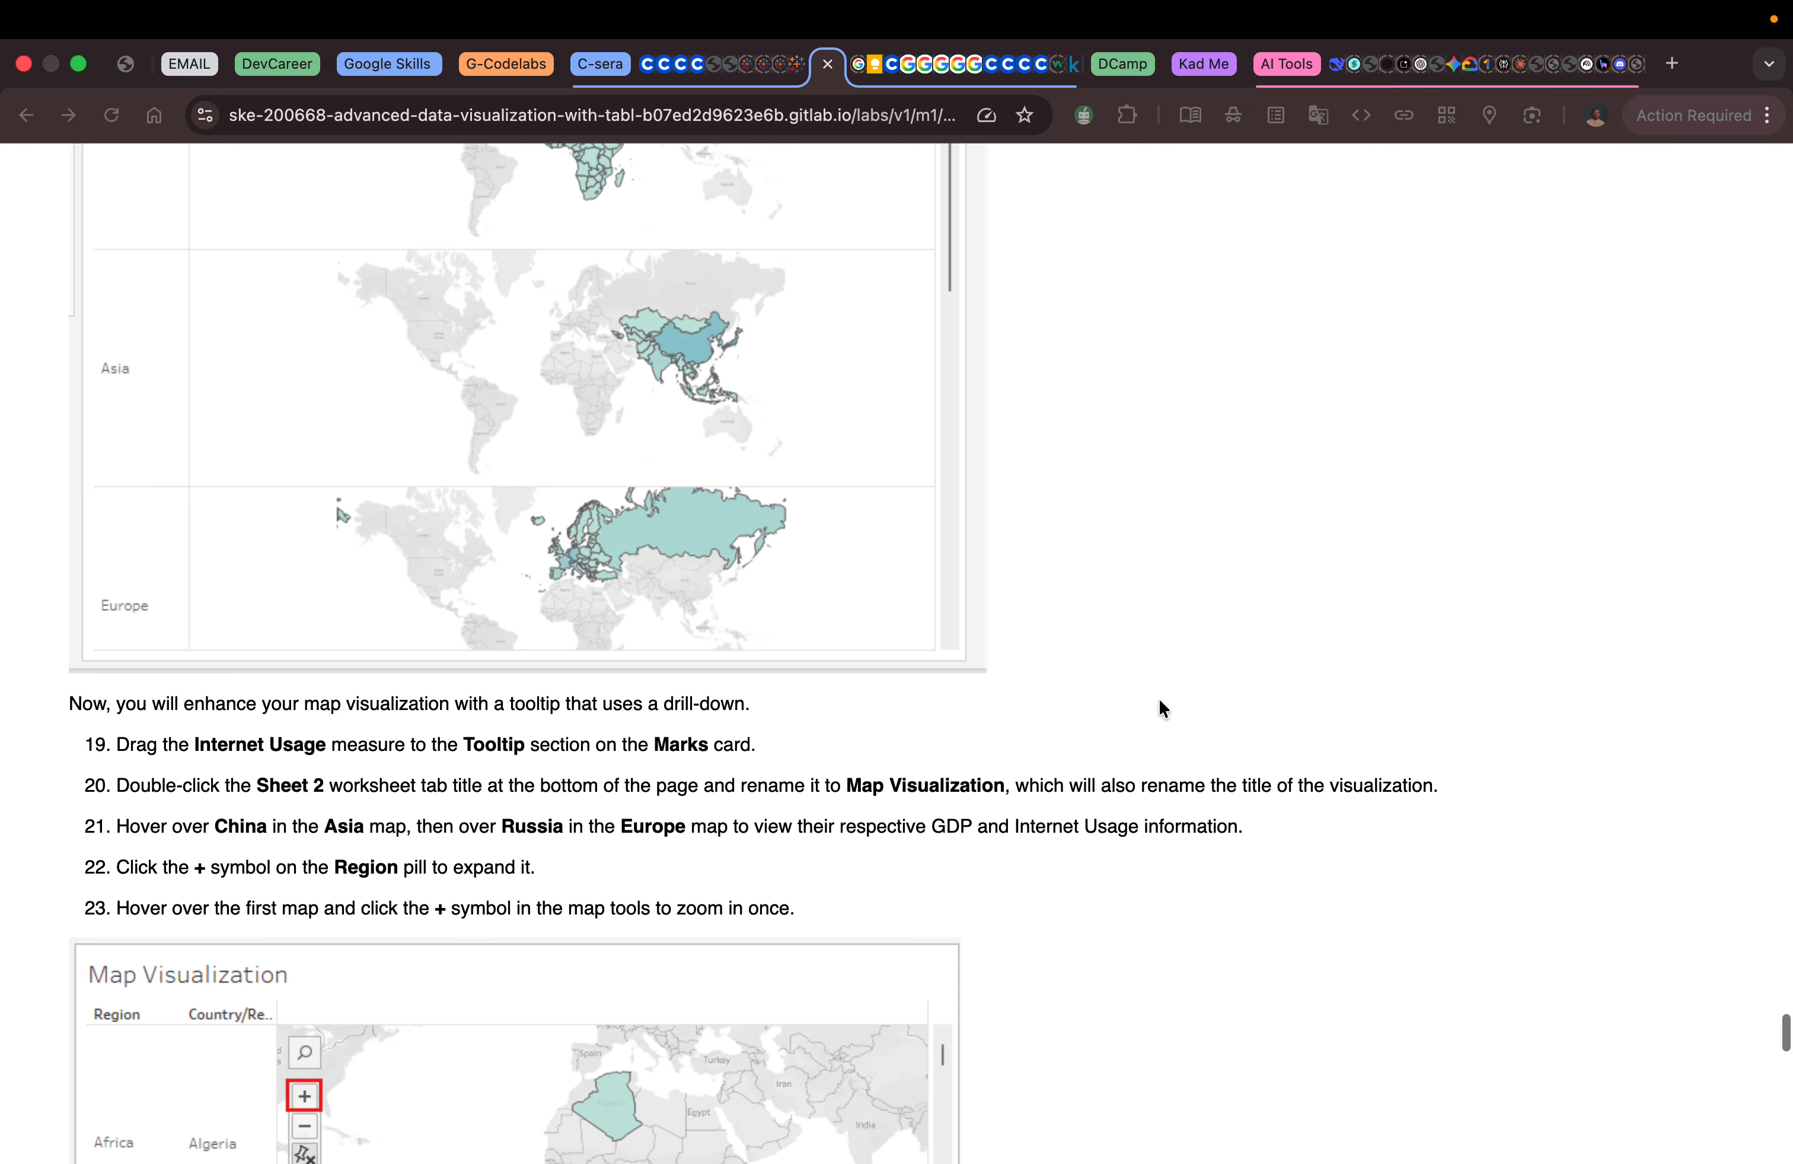
scroll(1158, 707, up, 15)
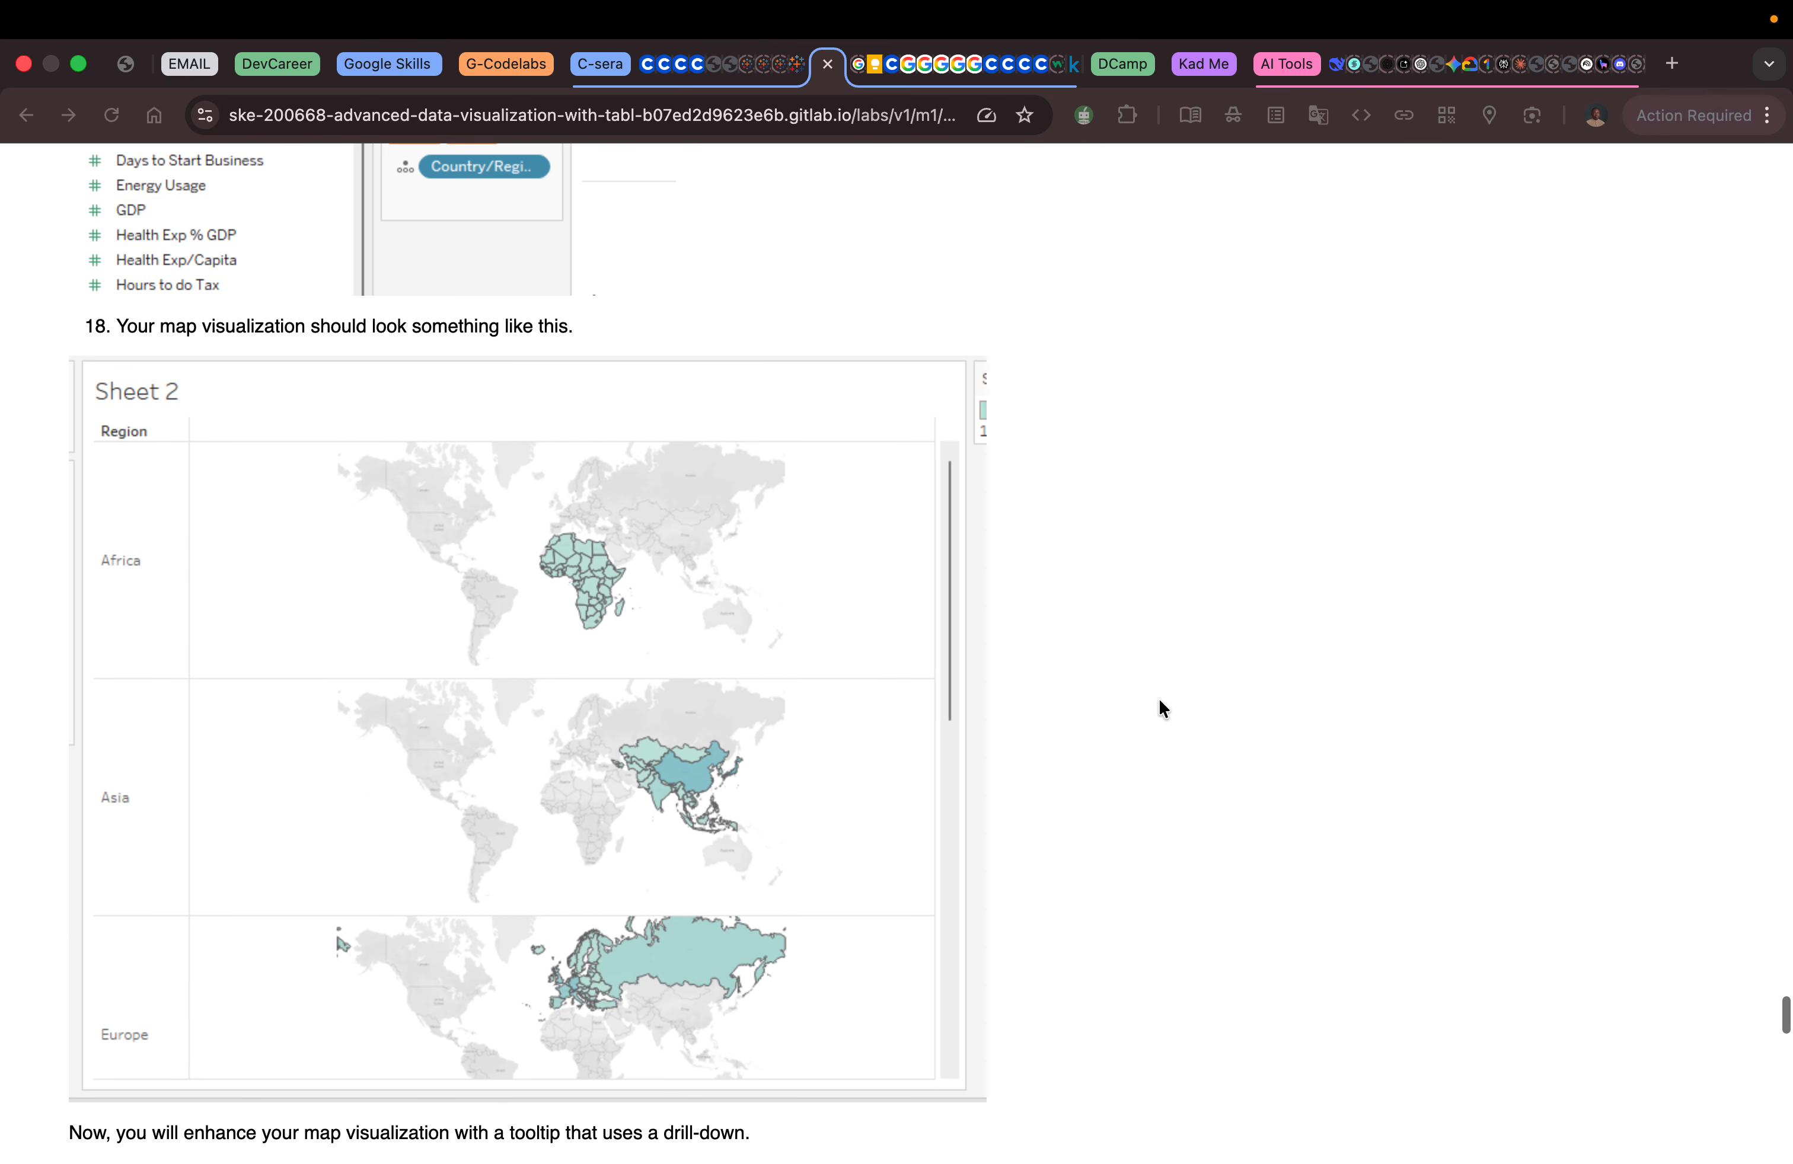
scroll(1159, 707, down, 15)
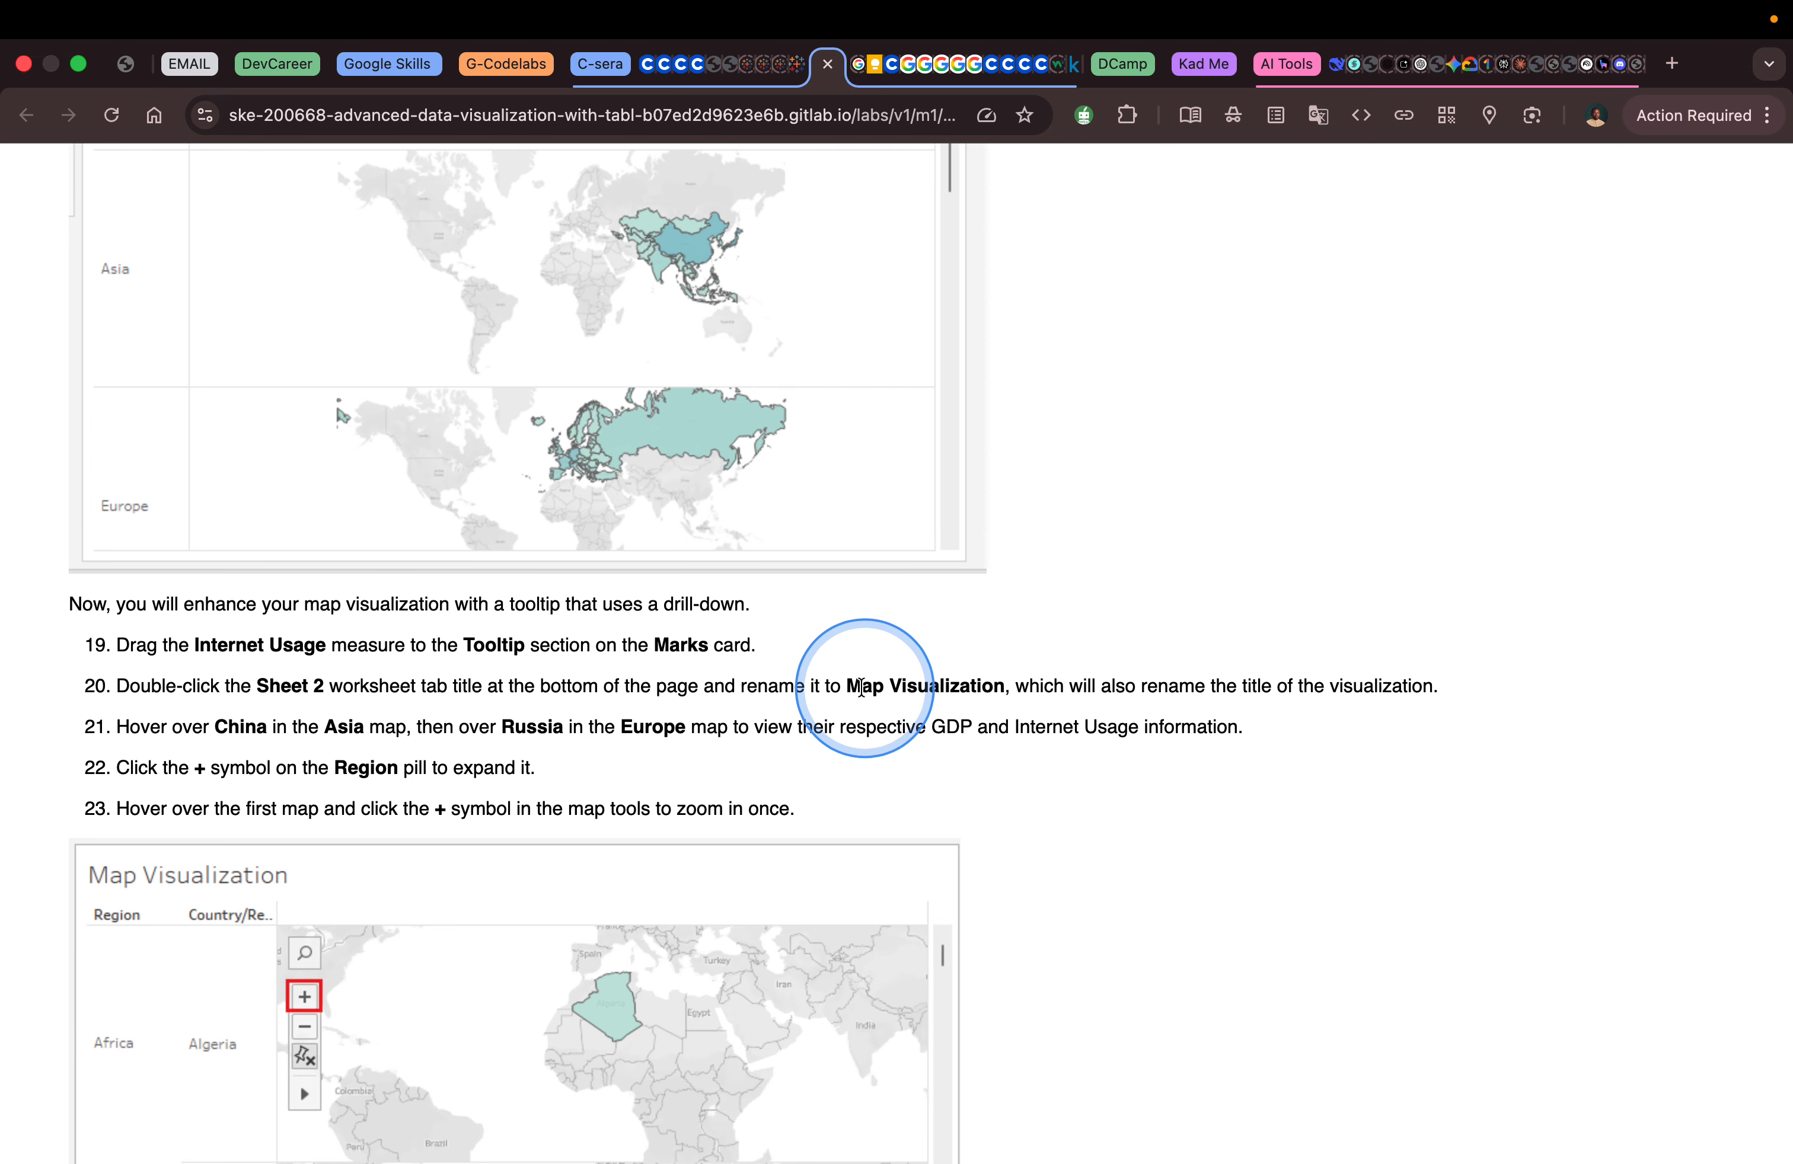
Copy the name Map Visualization from the lab guide, switch to Tableau and rename Sheet 2 as Map Visualizationz.
drag(848, 686, 1001, 689)
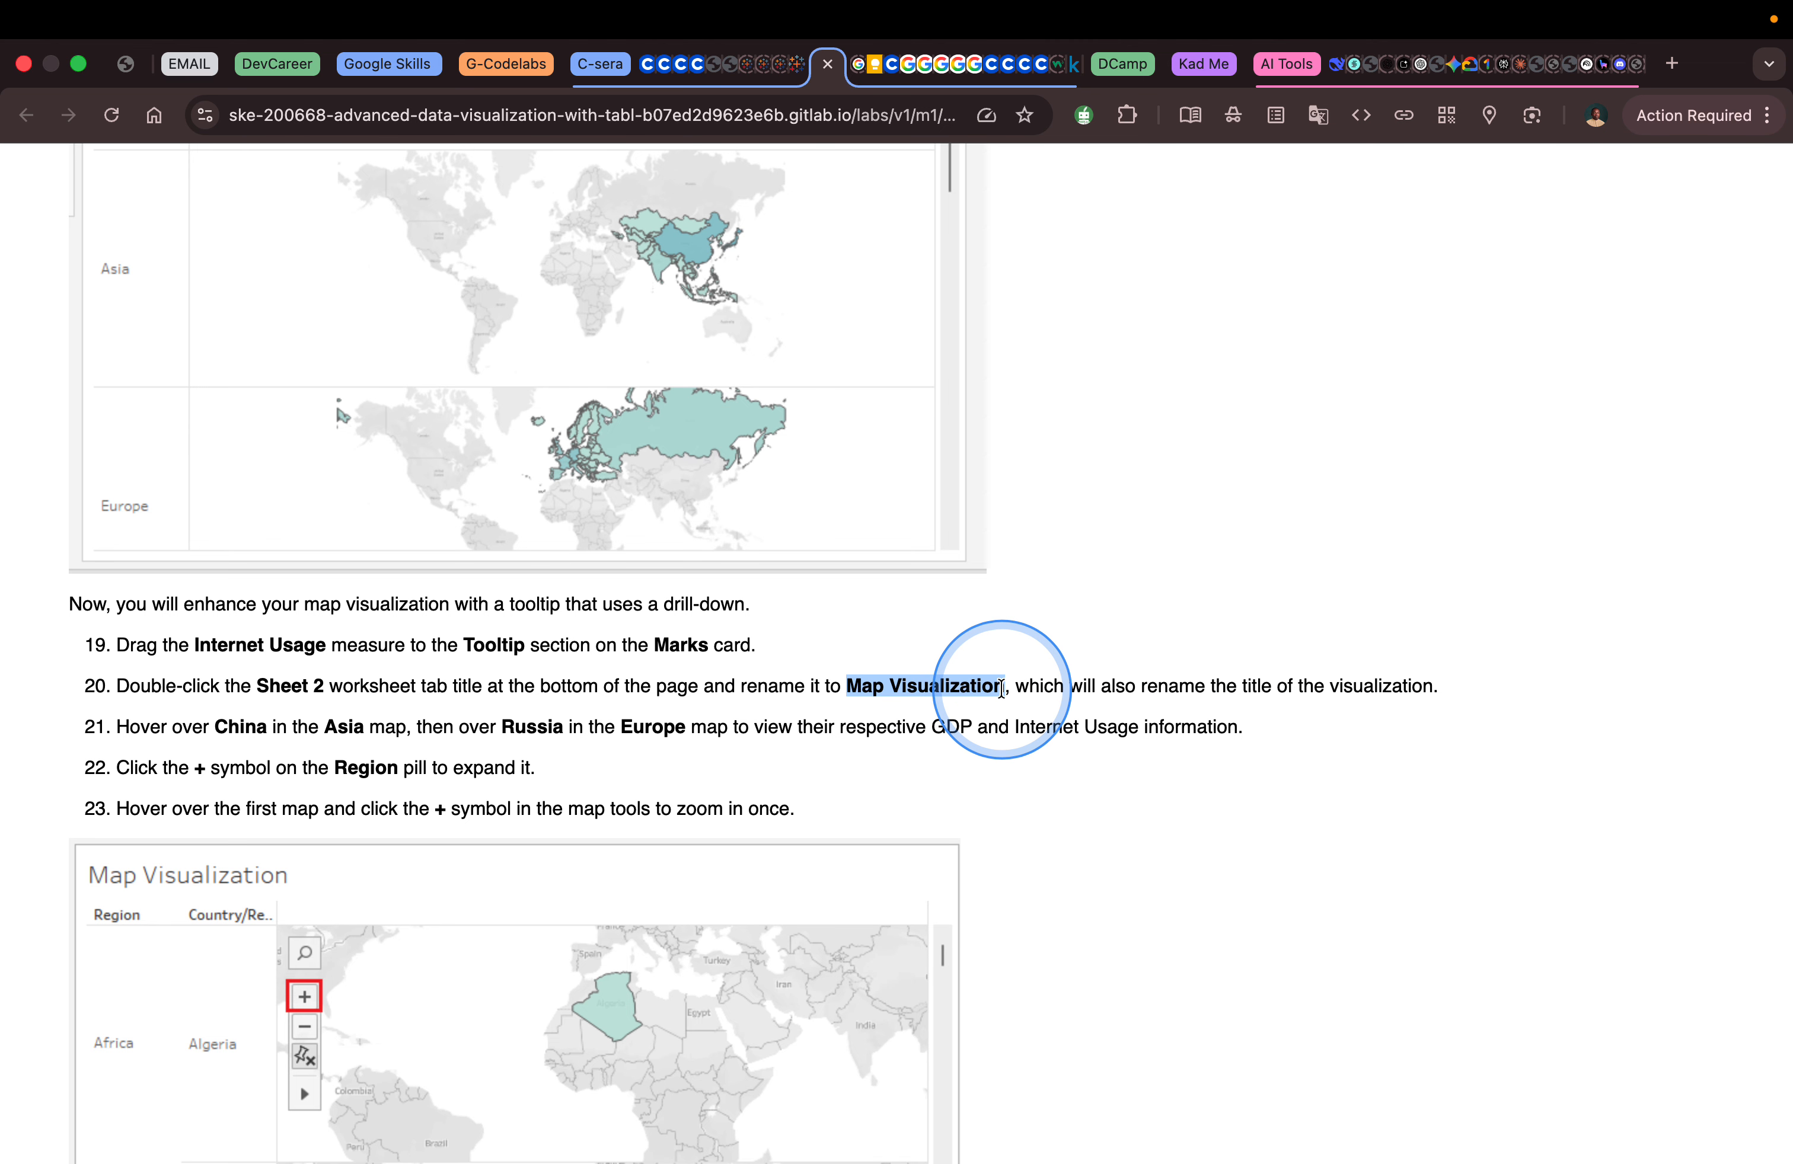
key(ctrl+Left)
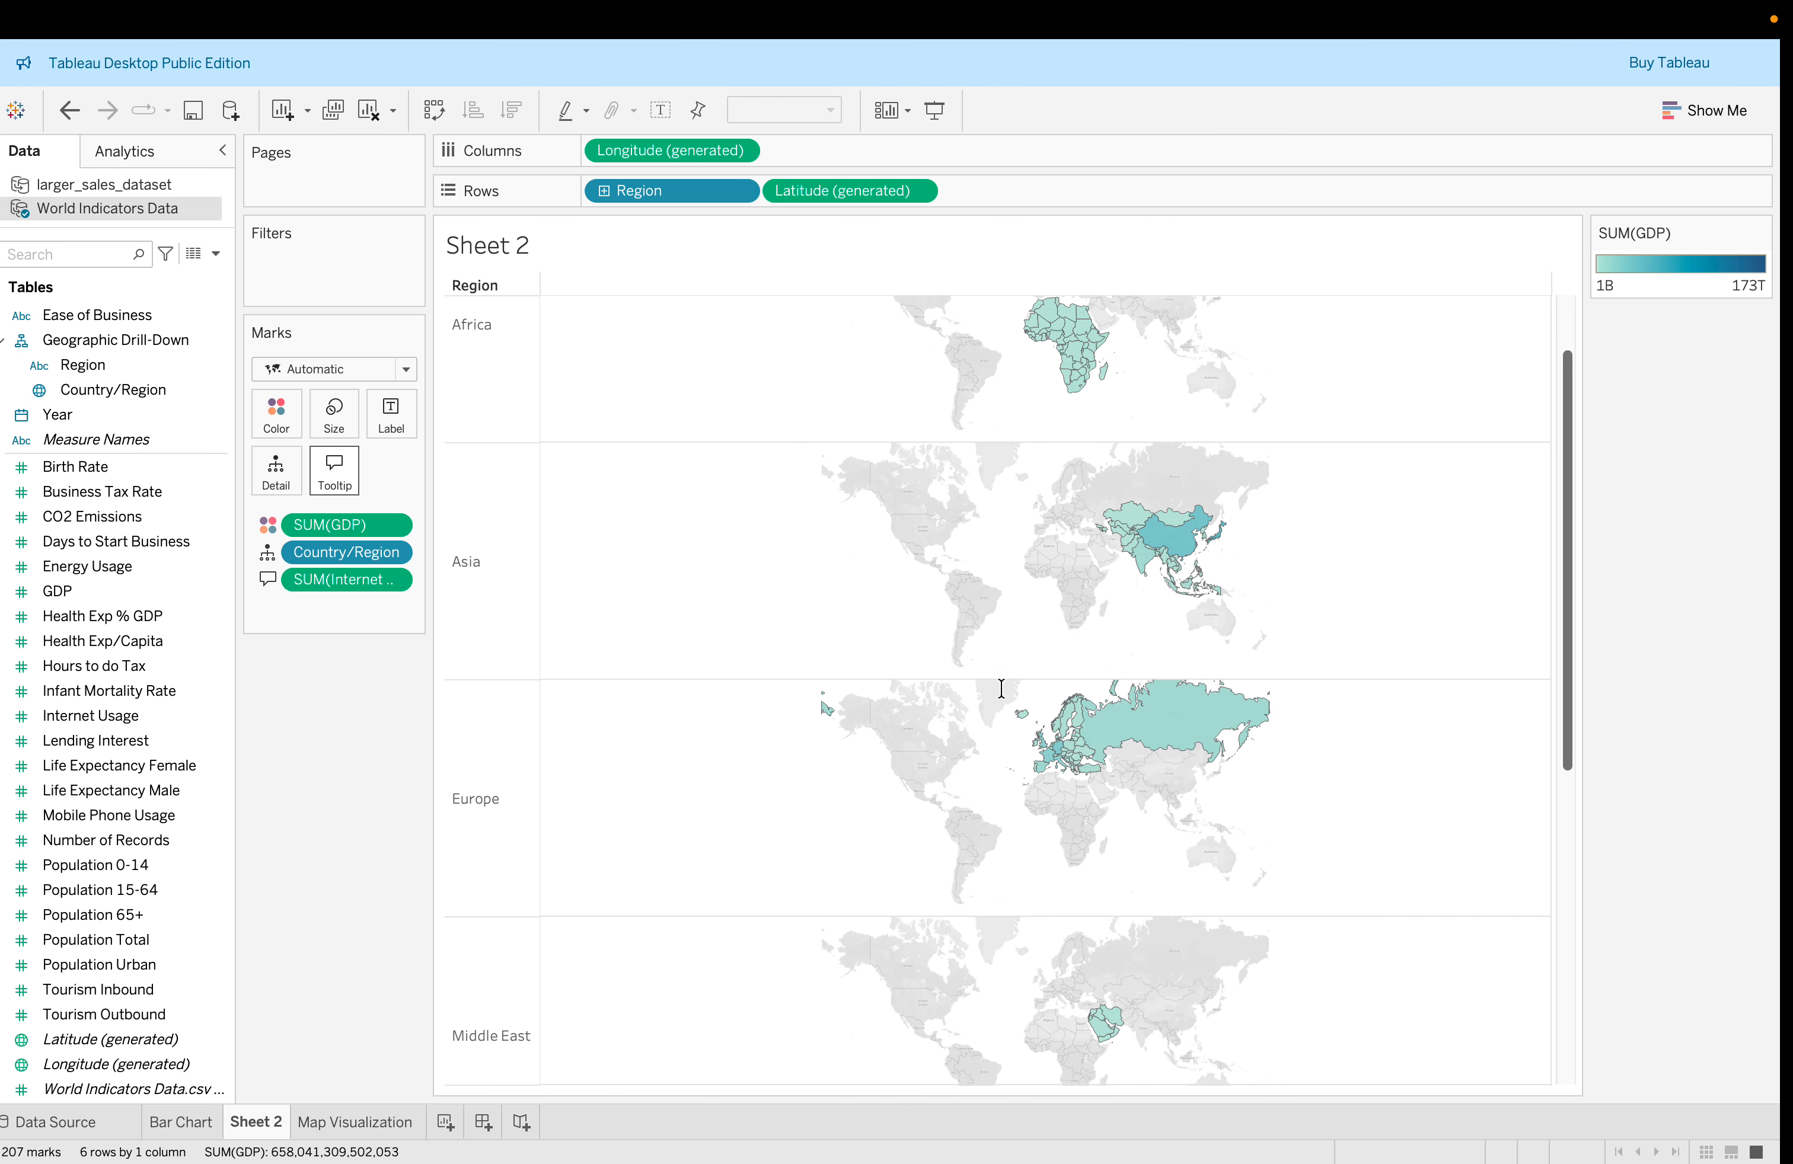
double_click(279, 1123)
click(278, 1123)
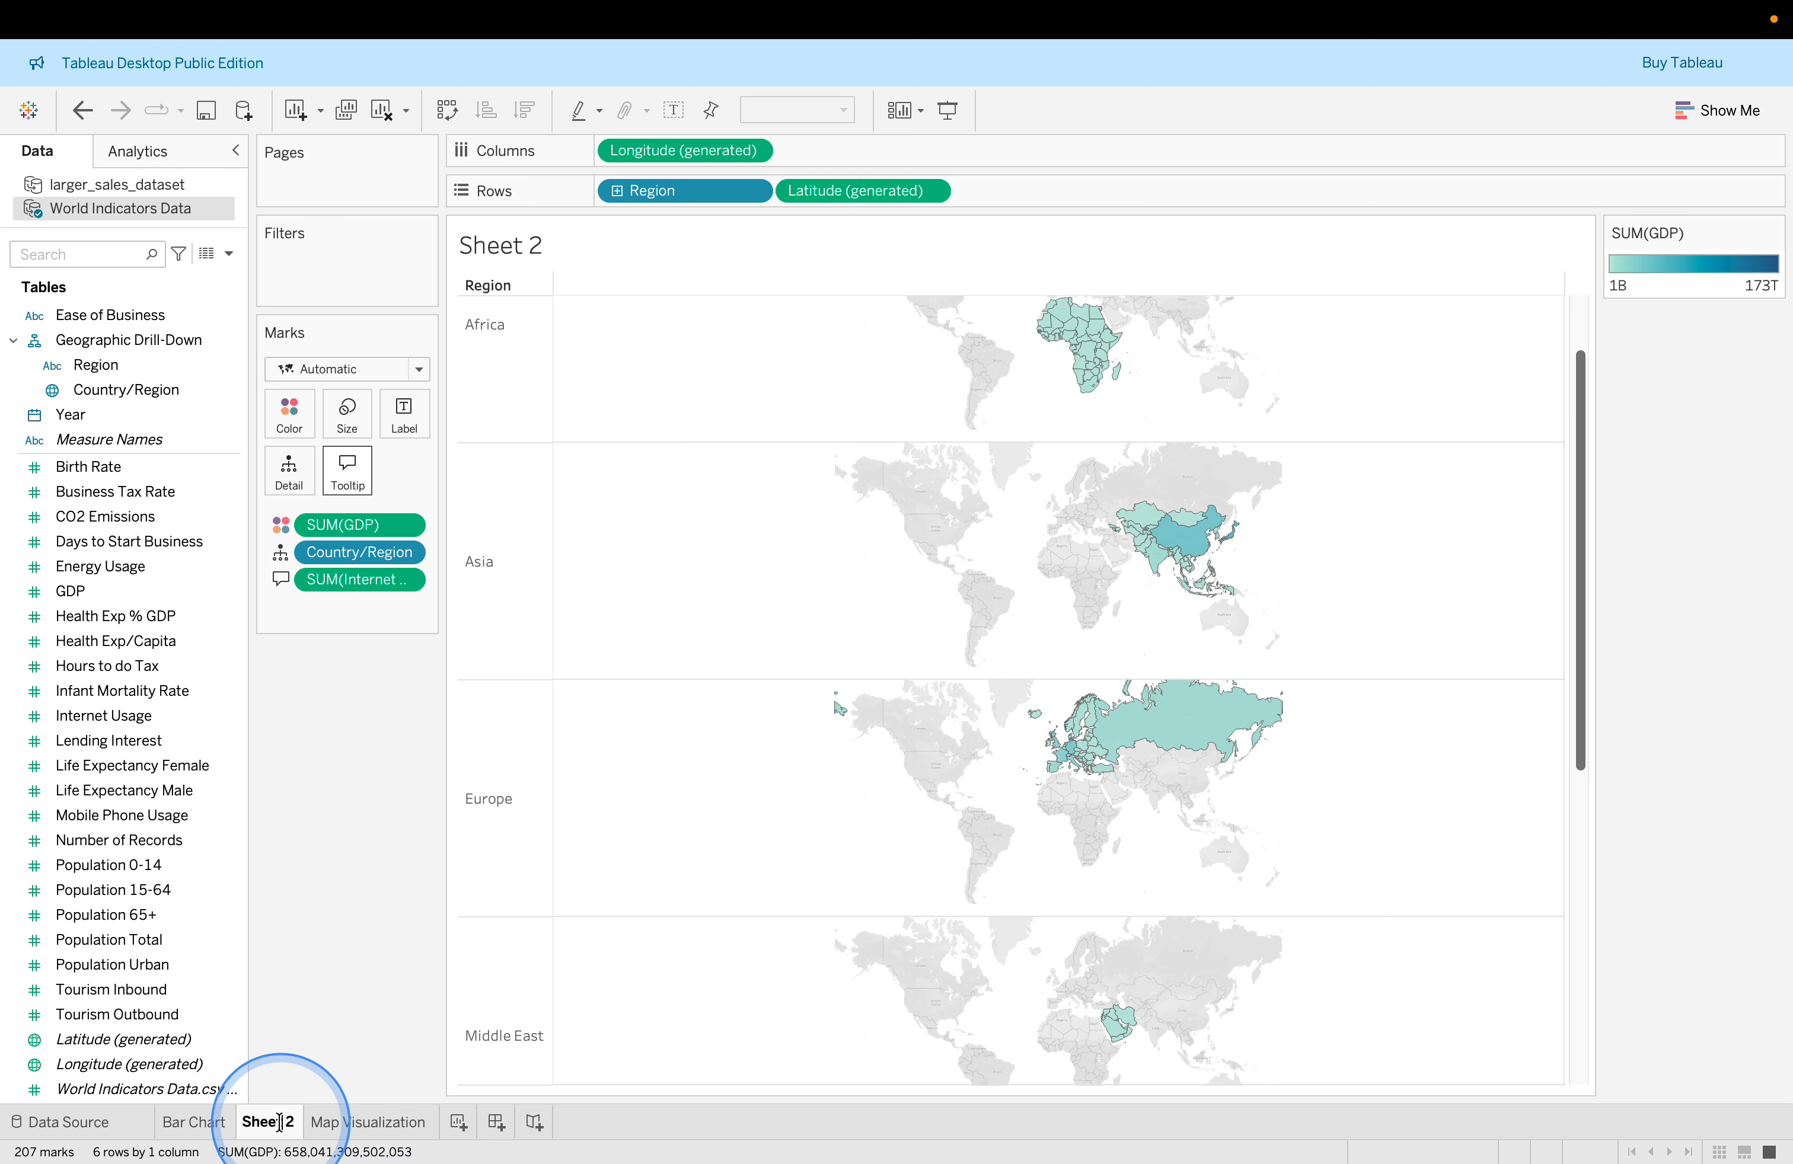
text(Map Visualization)
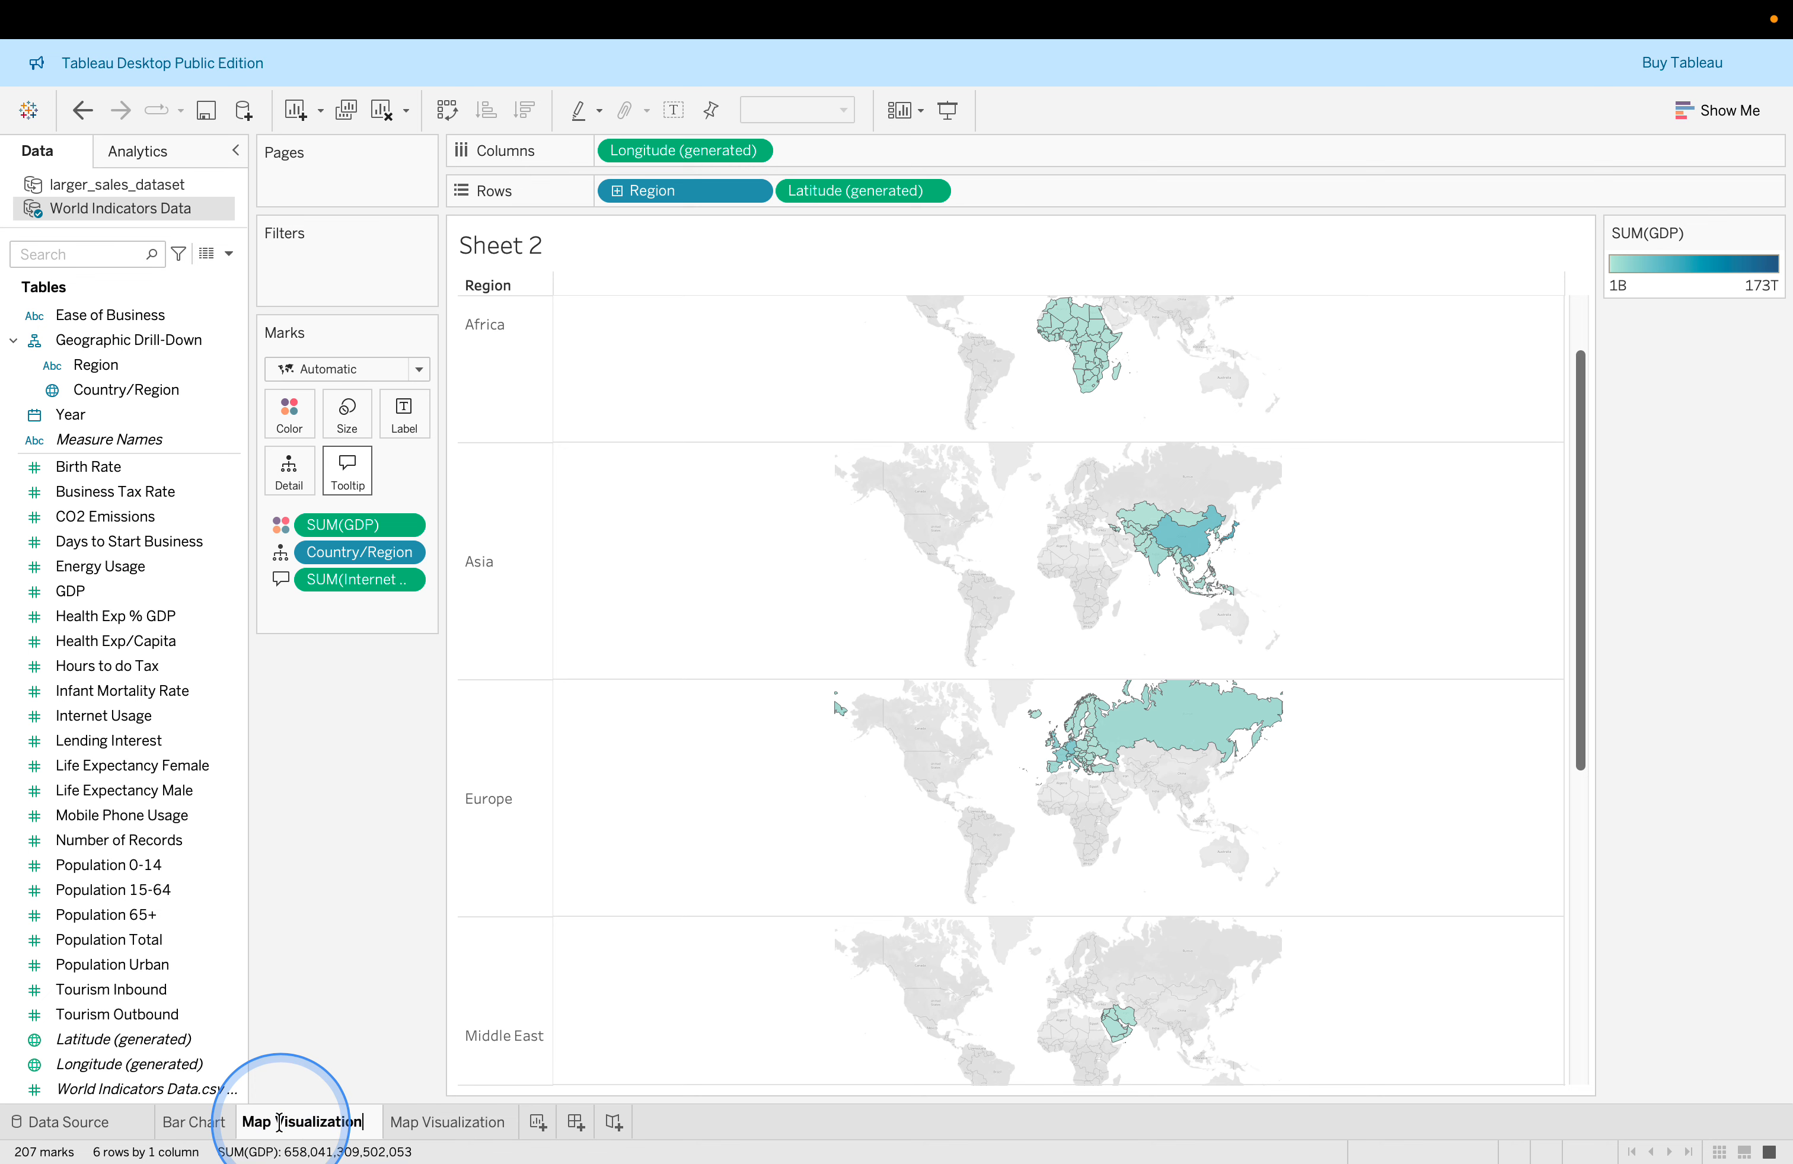
text(z)
key(Return)
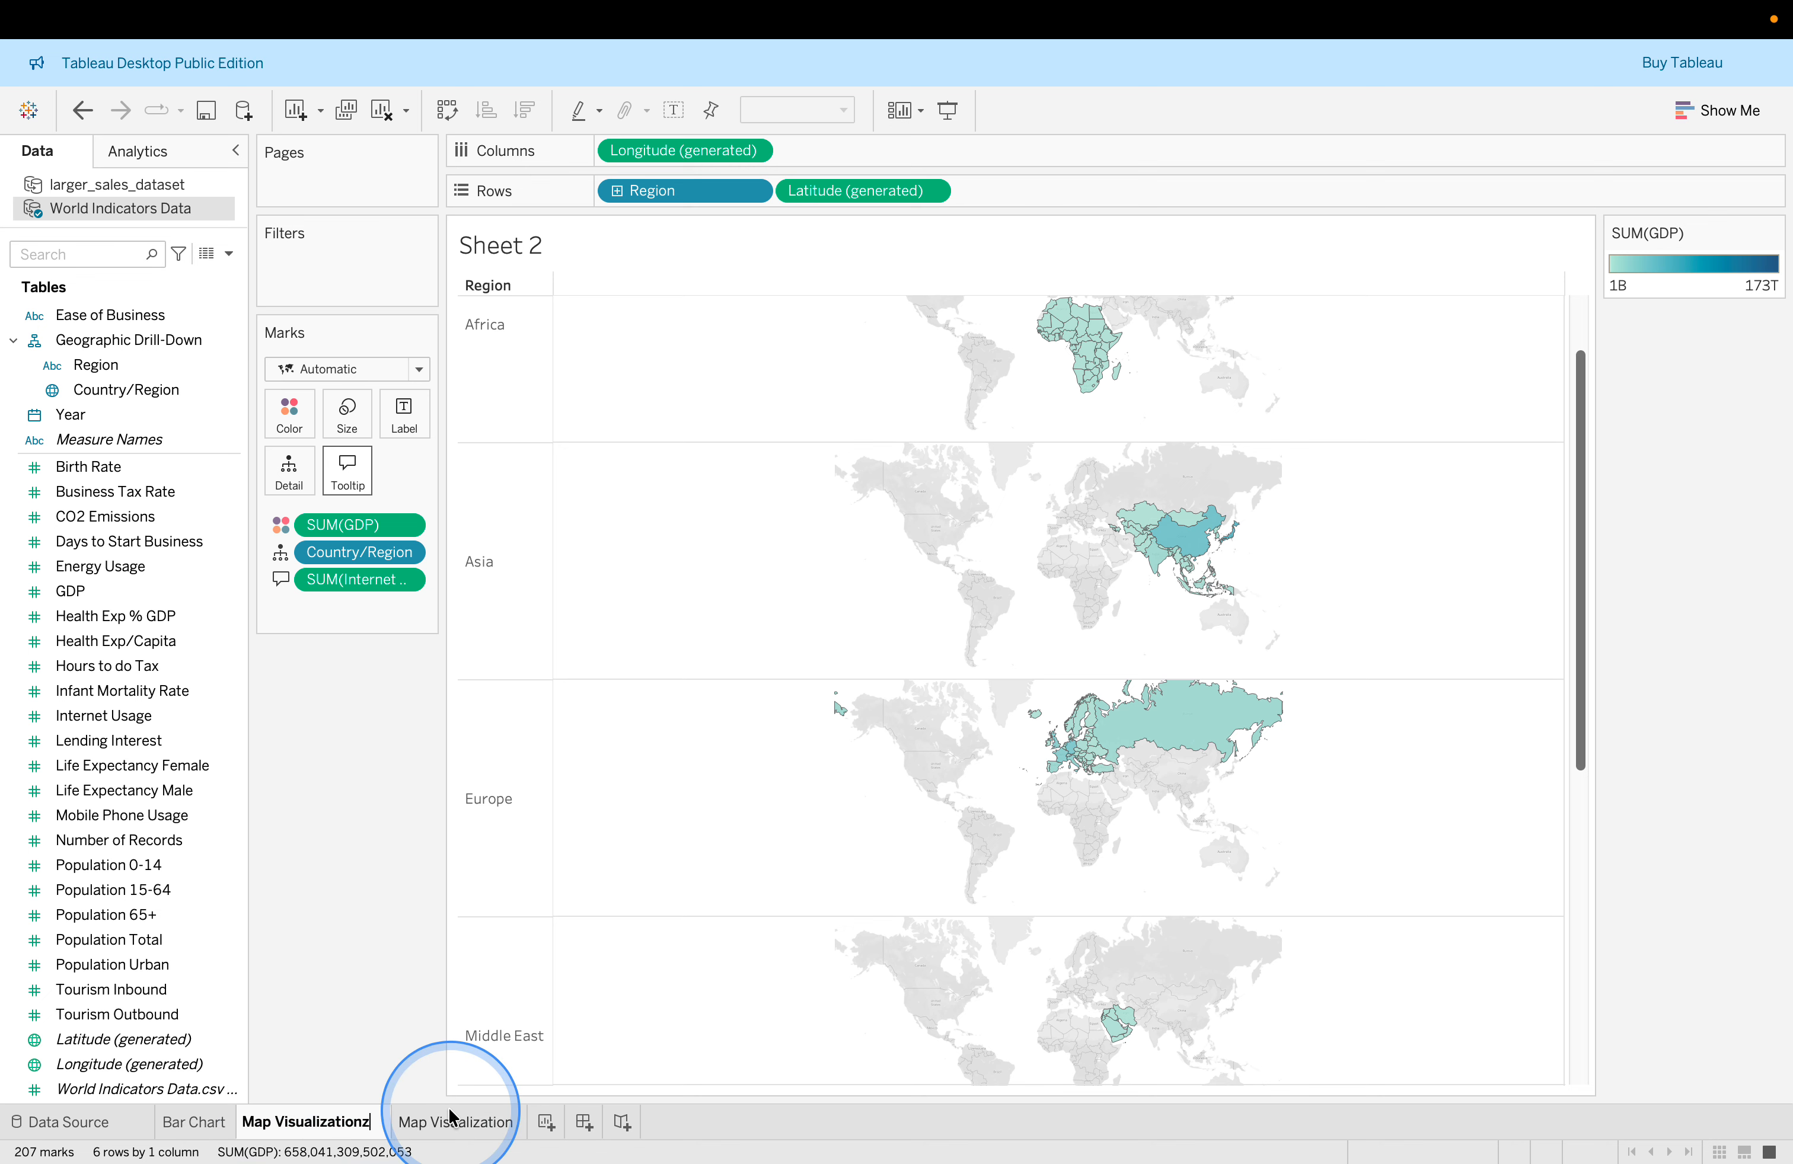
mouse_move(446, 1119)
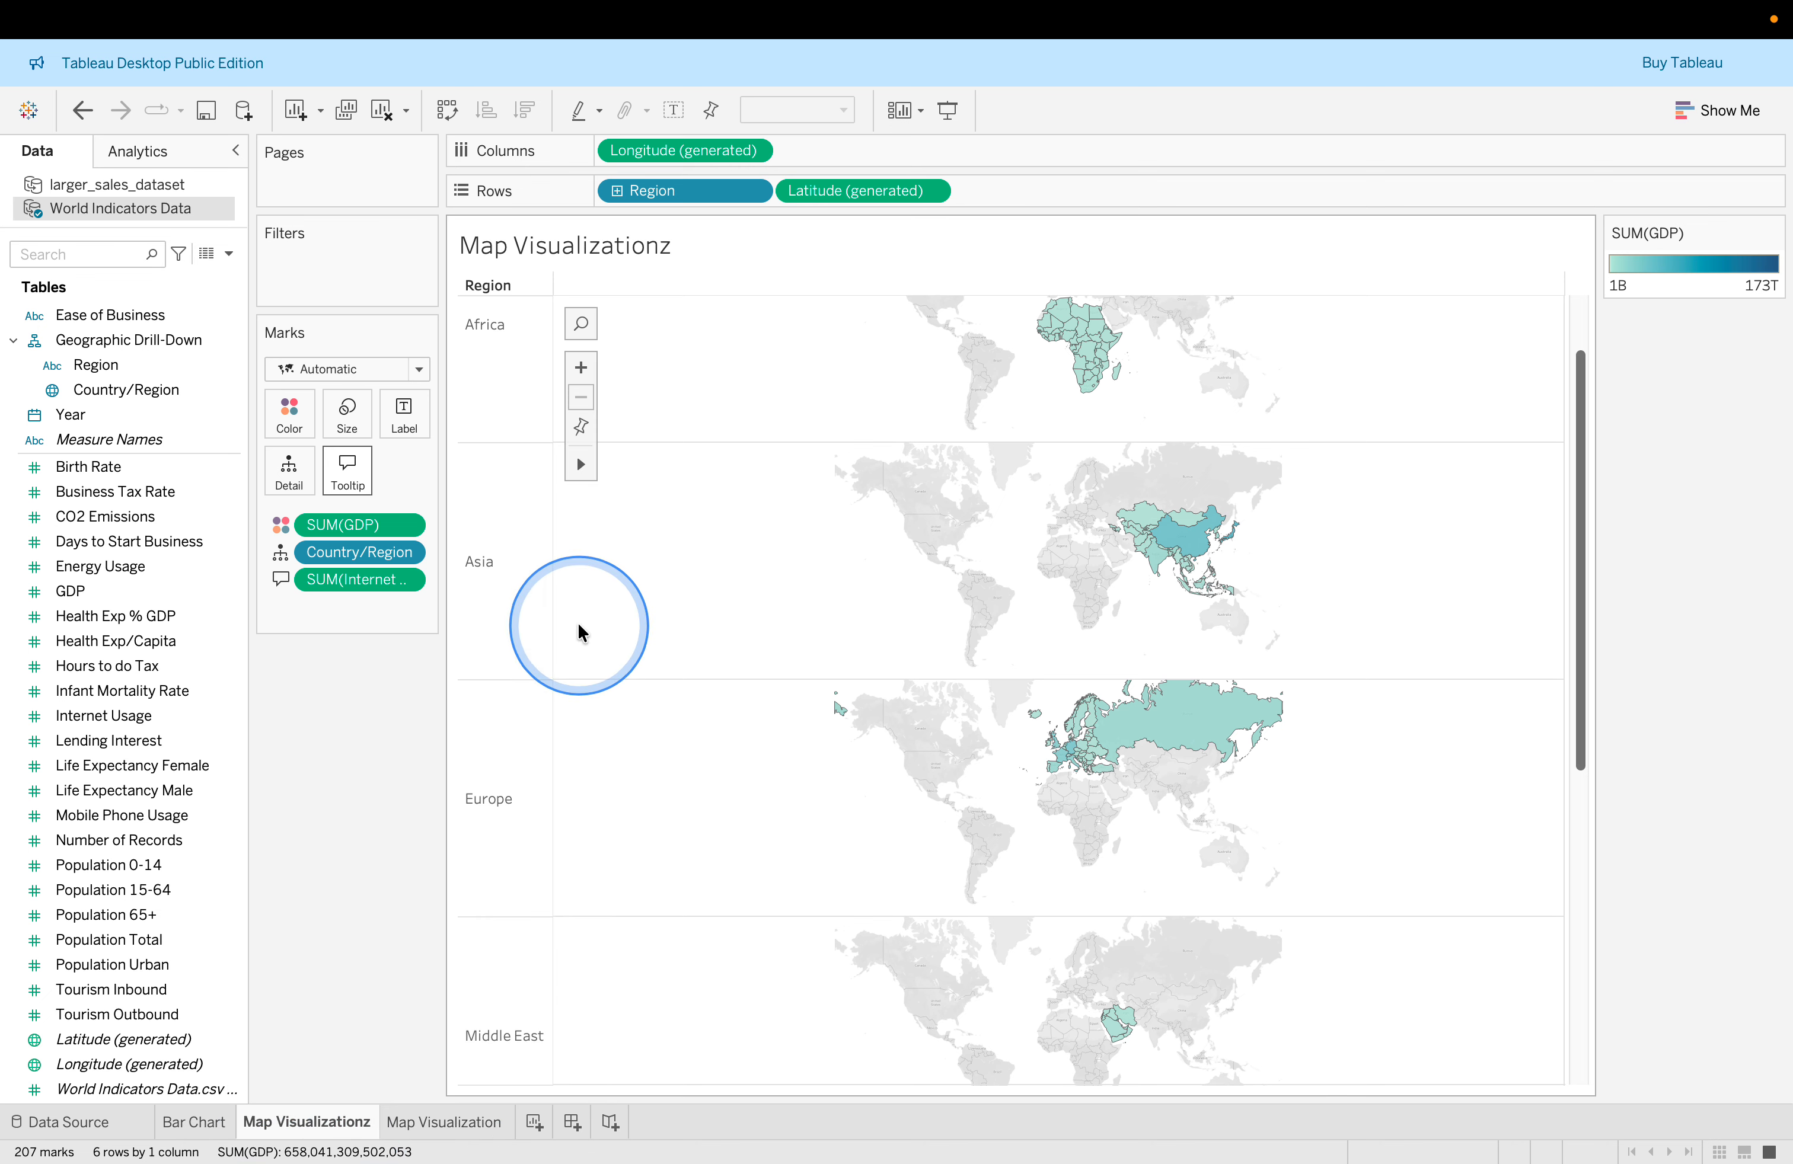
Review instructions 22 and 23 in the browser lab guide and expand the Region pill on Rows to Country/Region in Tableau.
key(ctrl+Right)
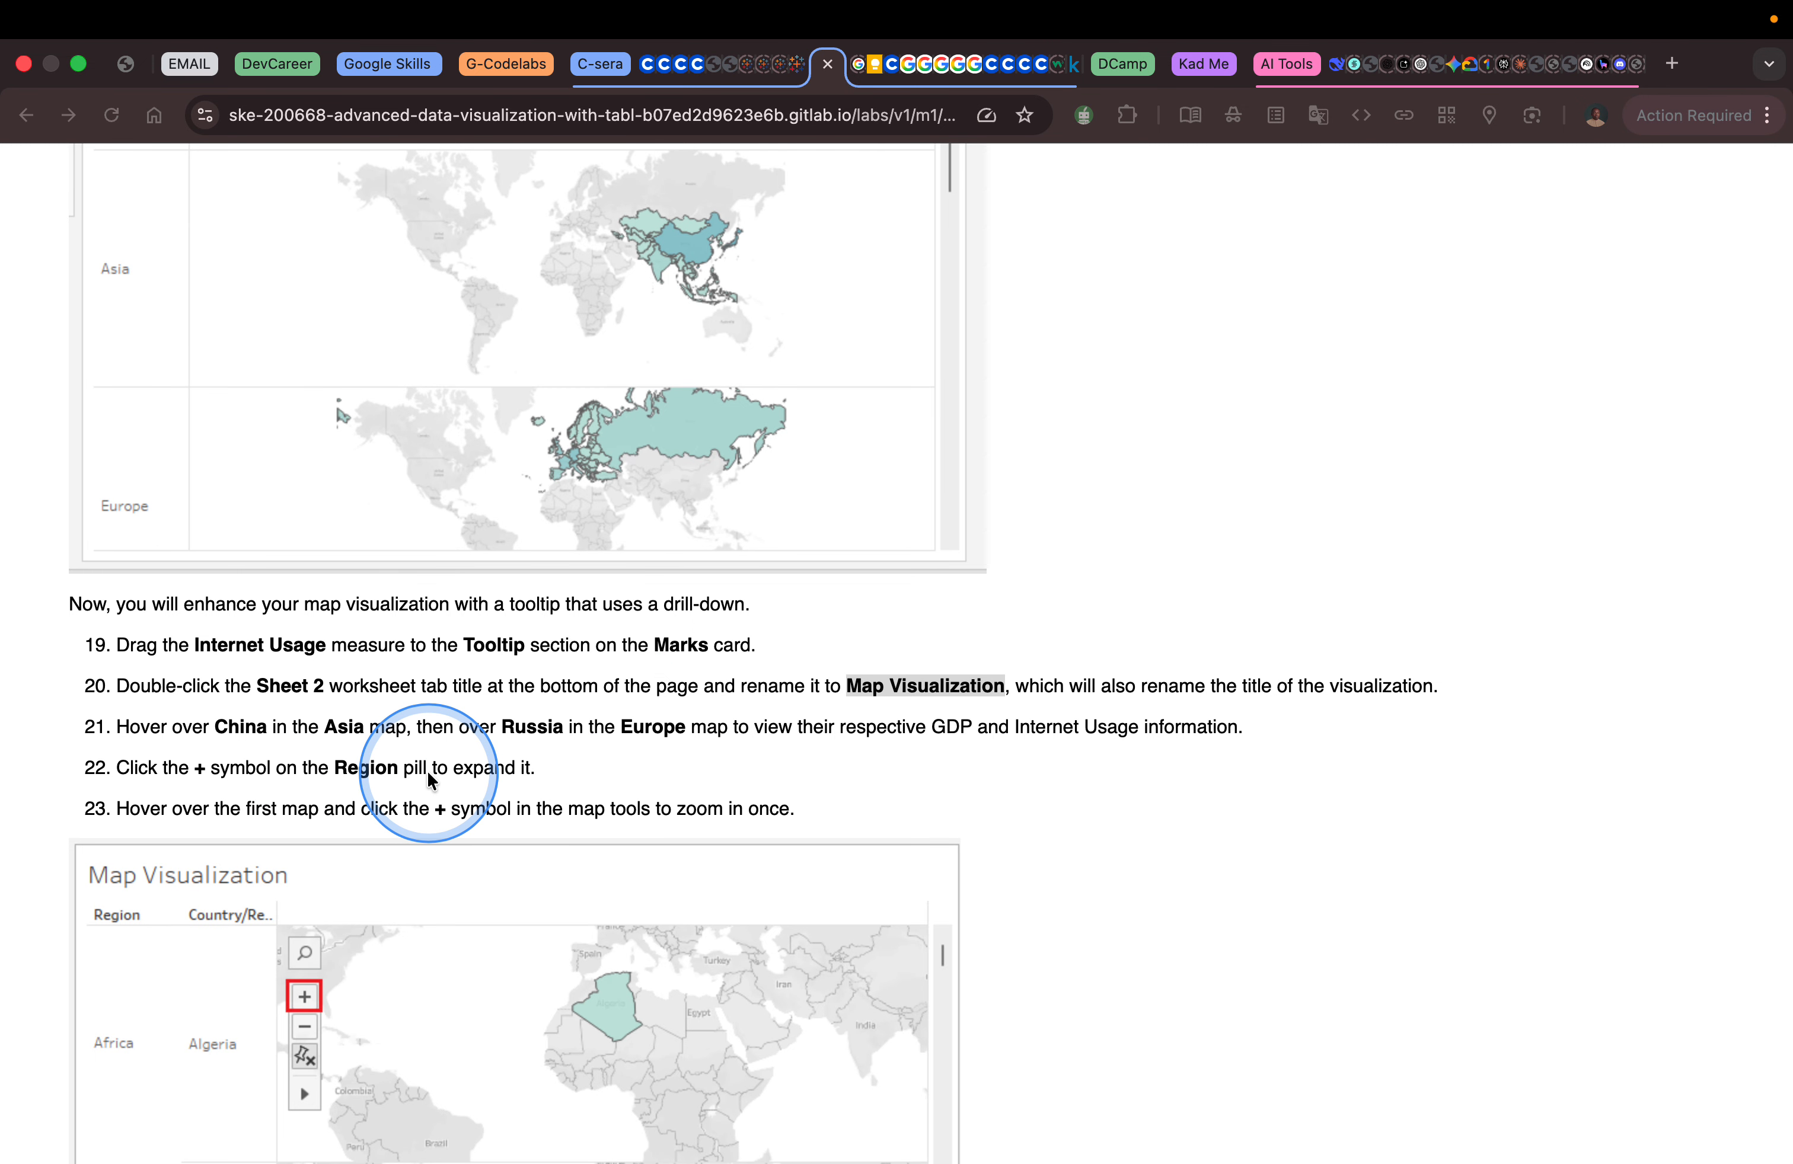
scroll(467, 779, down, 3)
scroll(468, 786, down, 2)
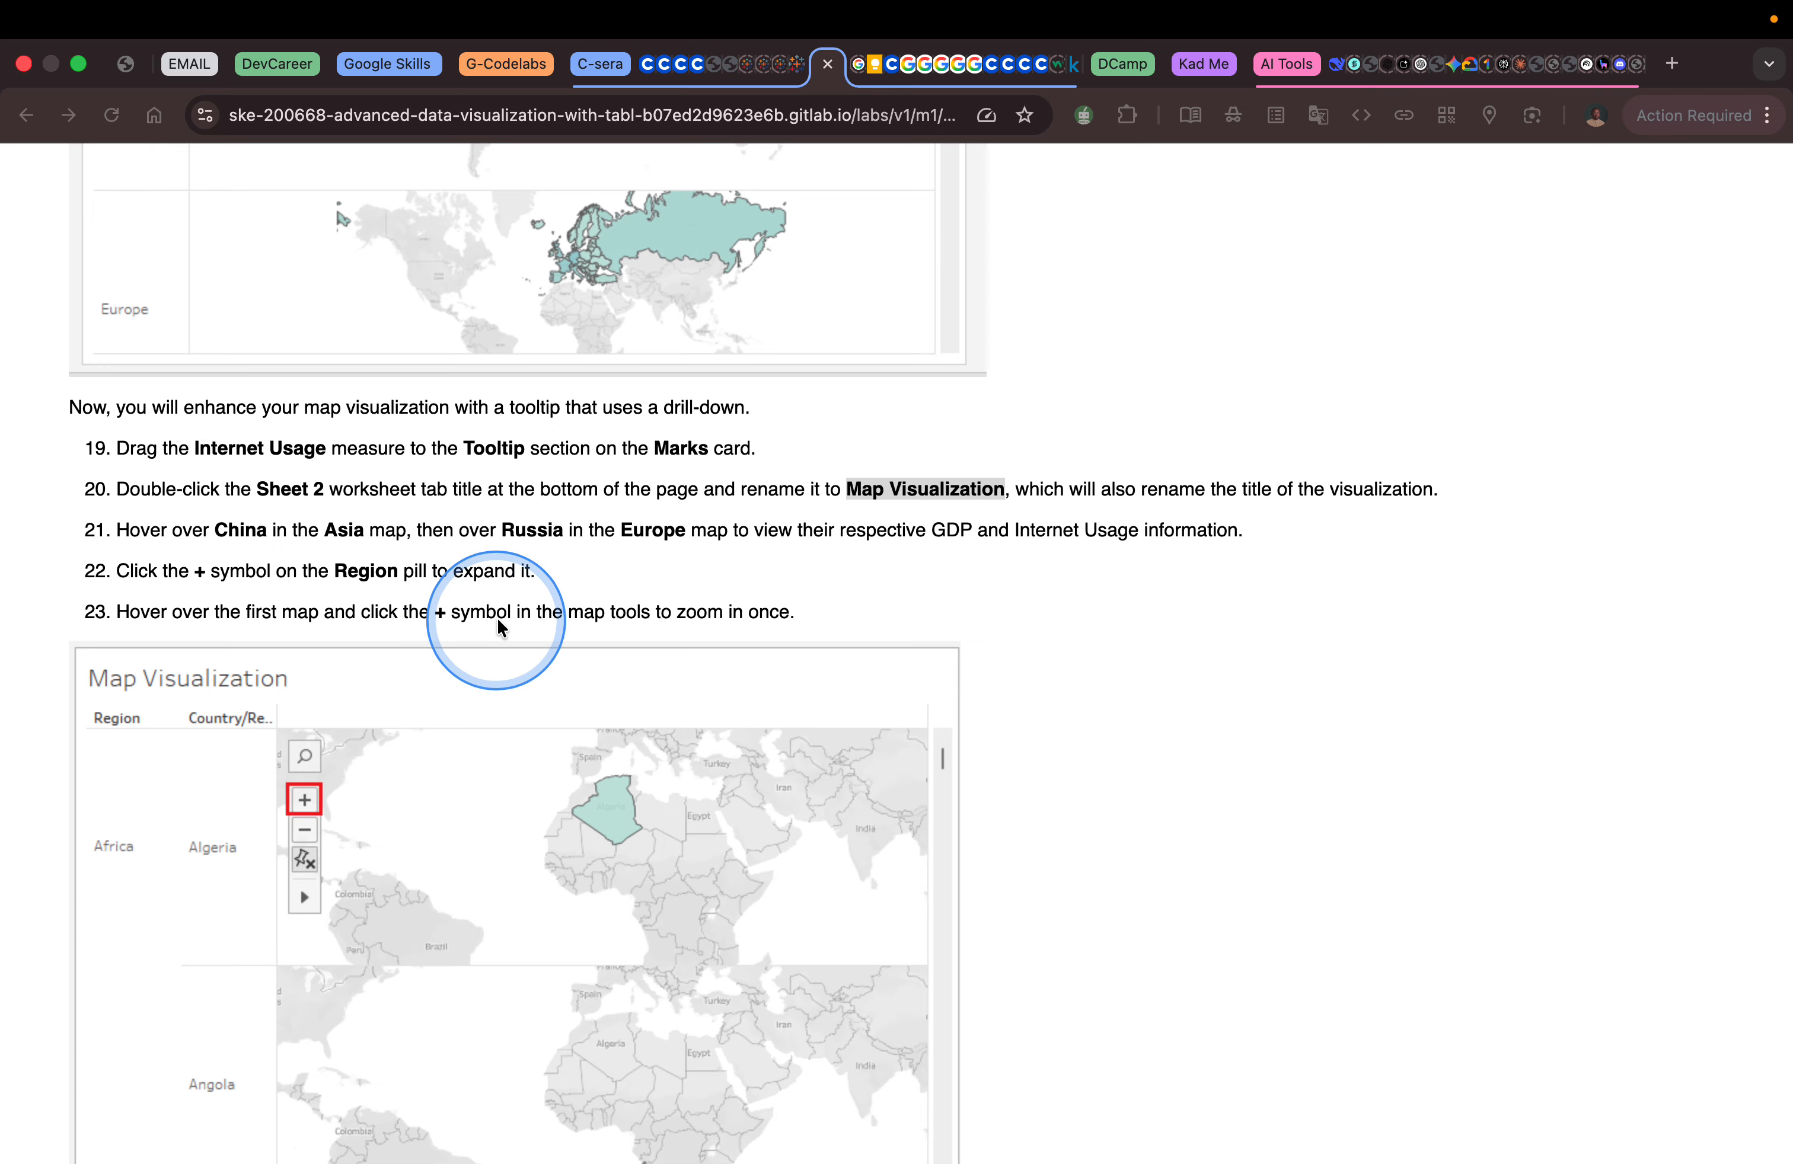
key(ctrl+Left)
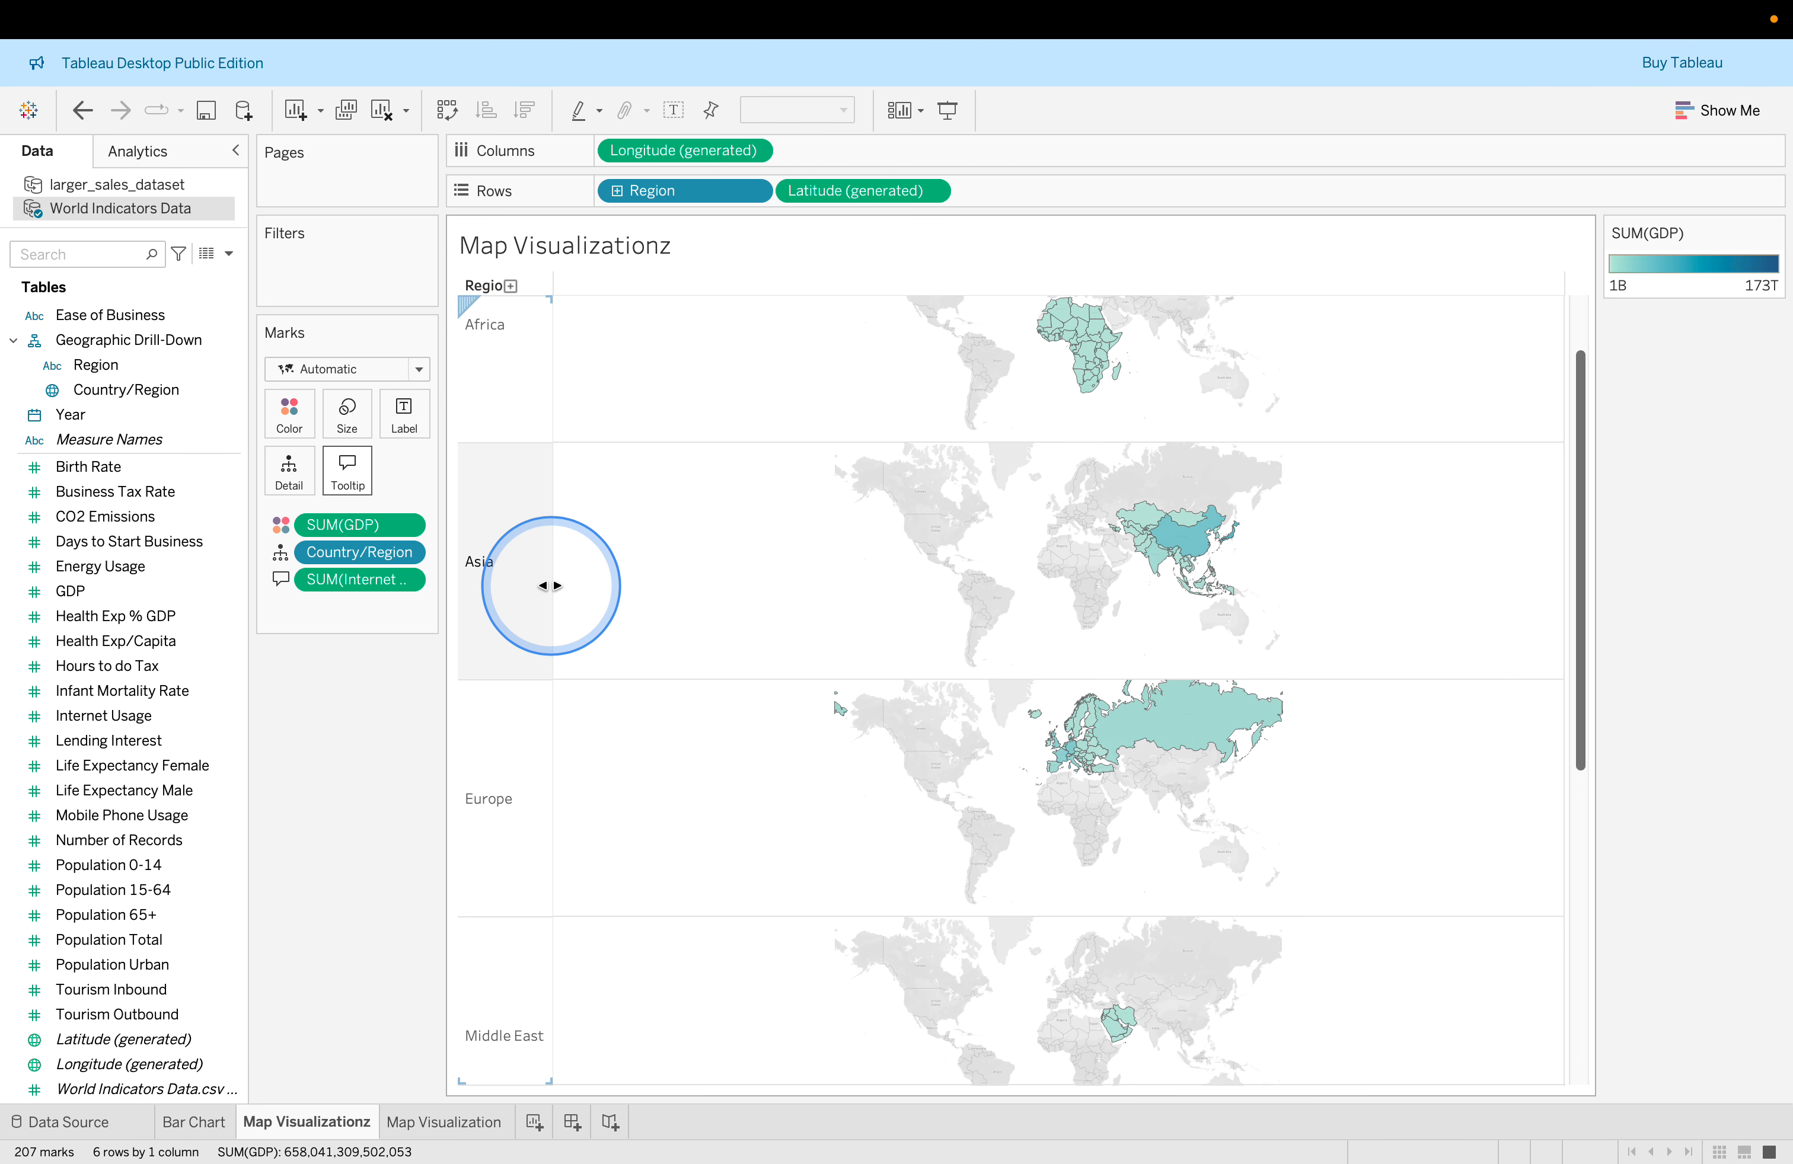
key(ctrl+Right)
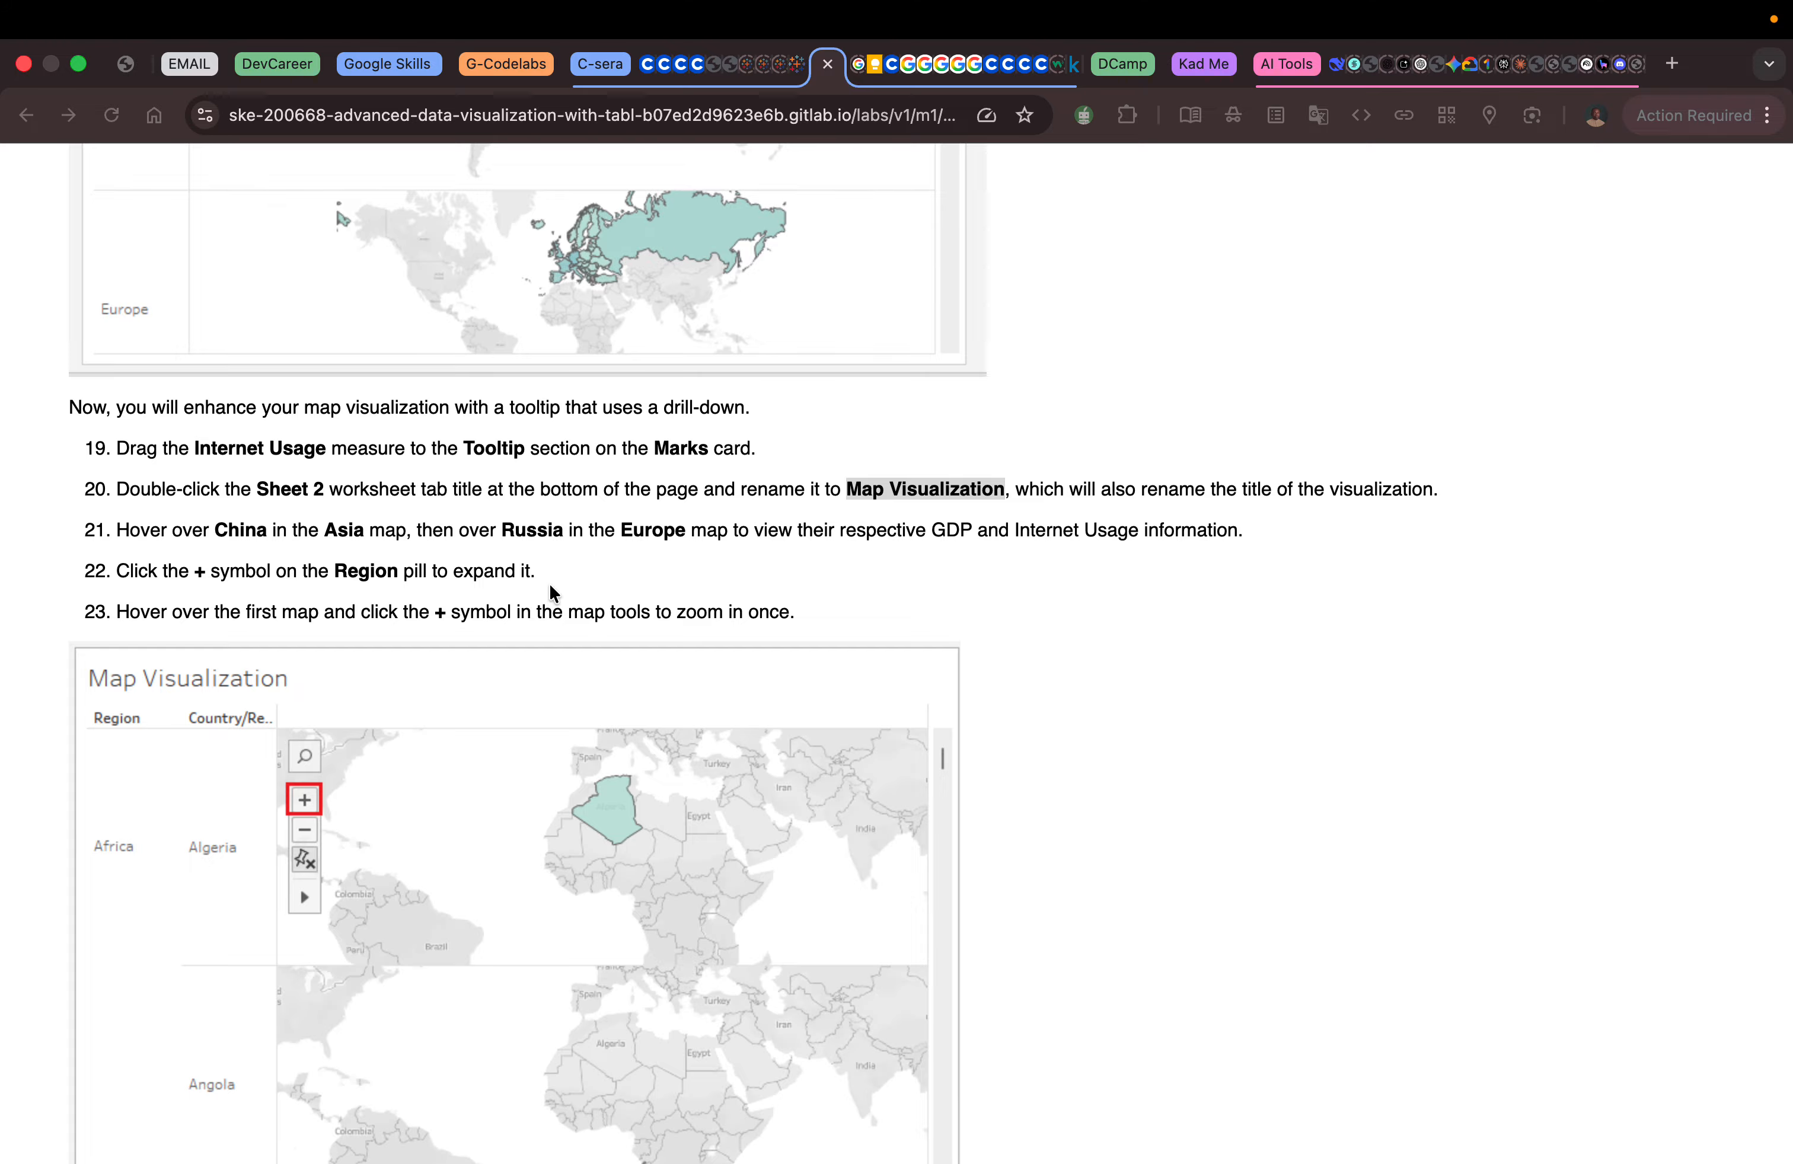
key(ctrl+Left)
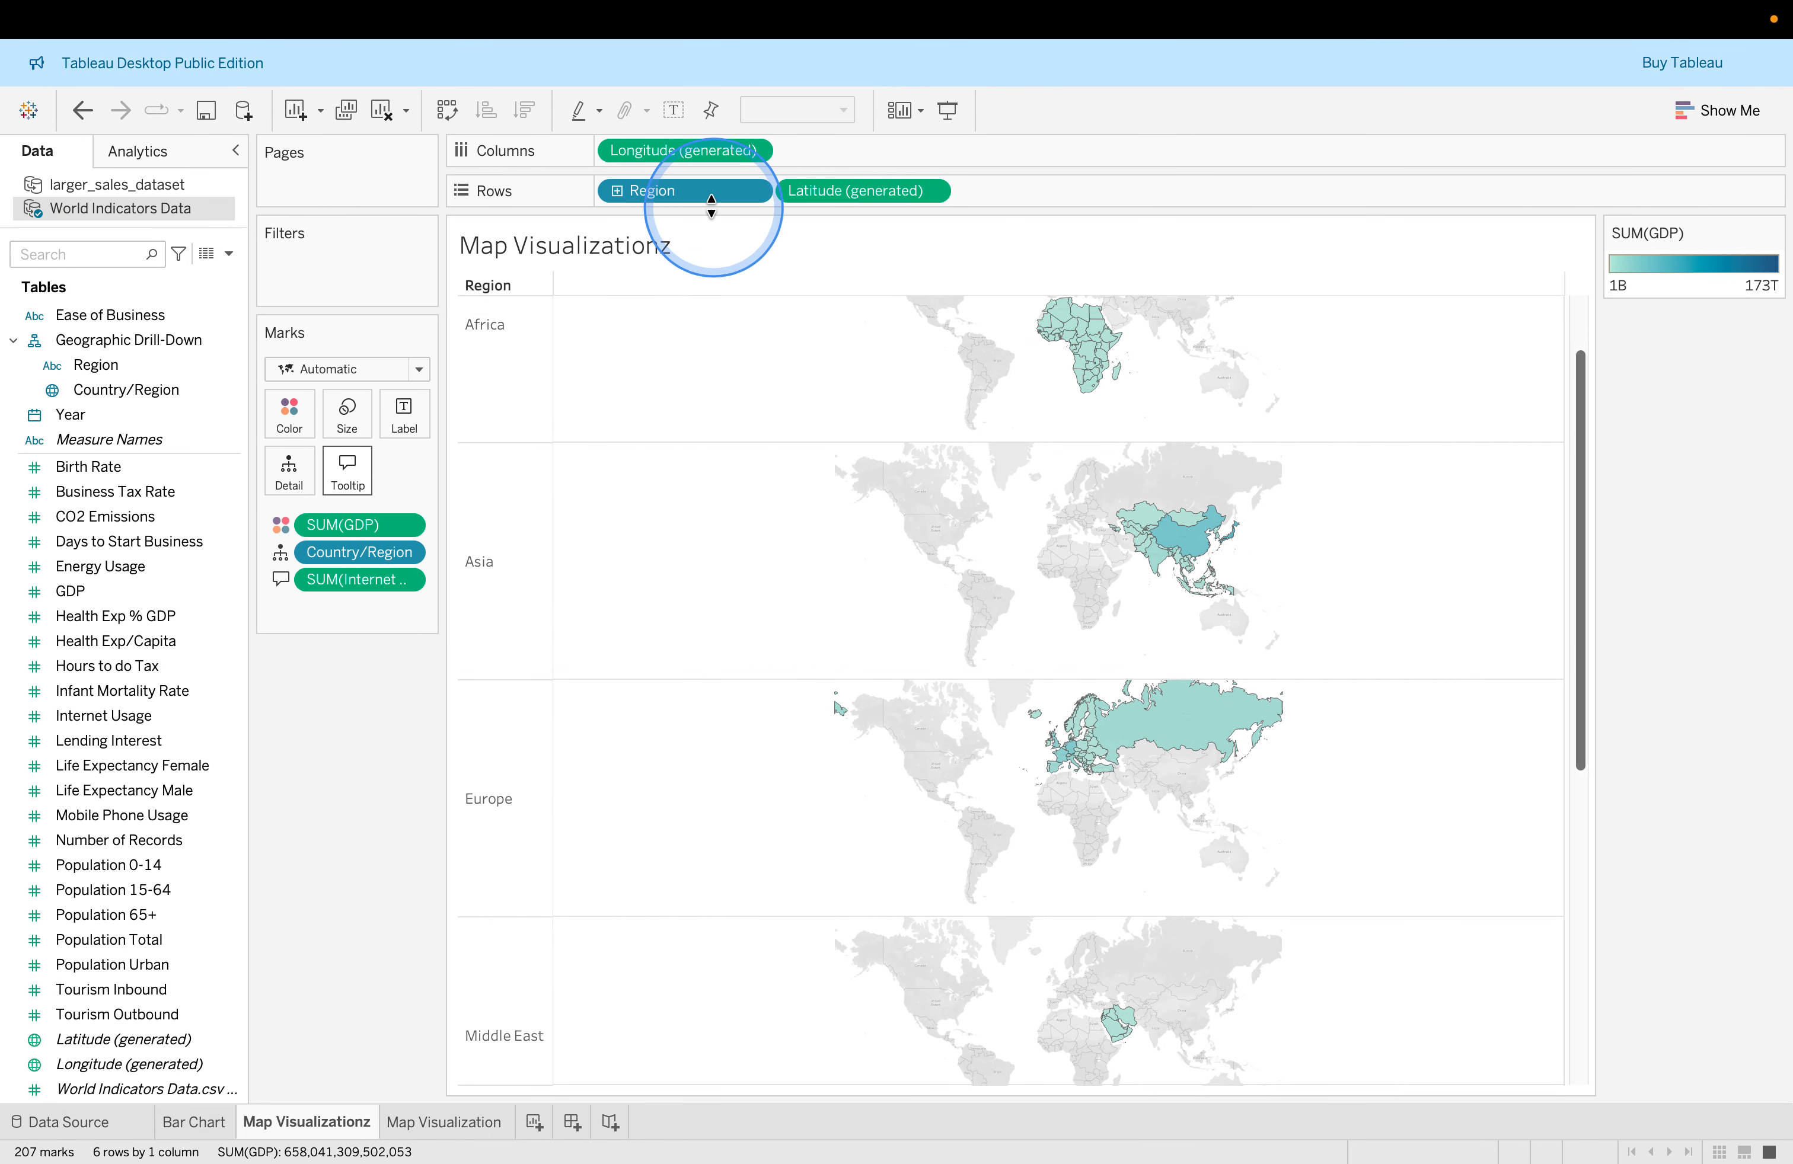
click(616, 191)
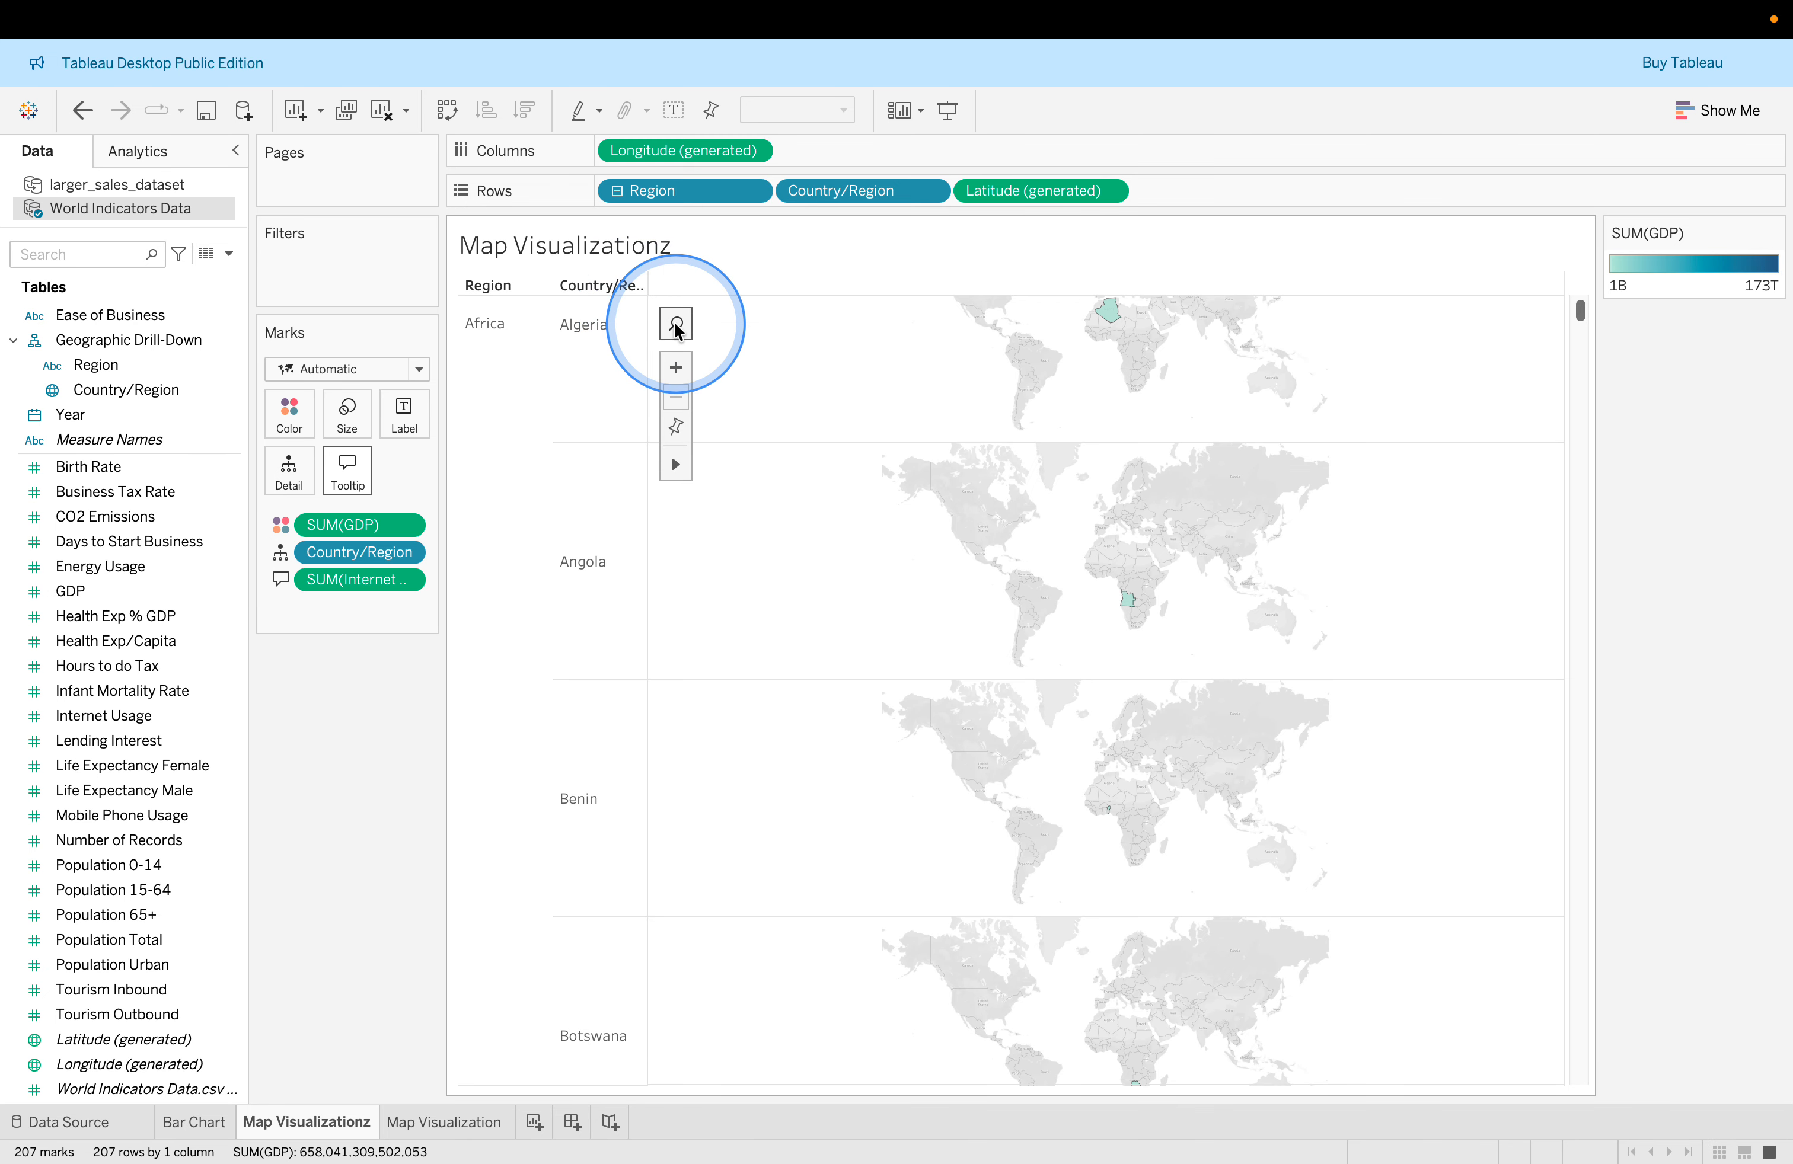
Check the map zoom instruction in the browser lab guide, undo the Region expansion in Tableau and return to the guide.
key(ctrl+Right)
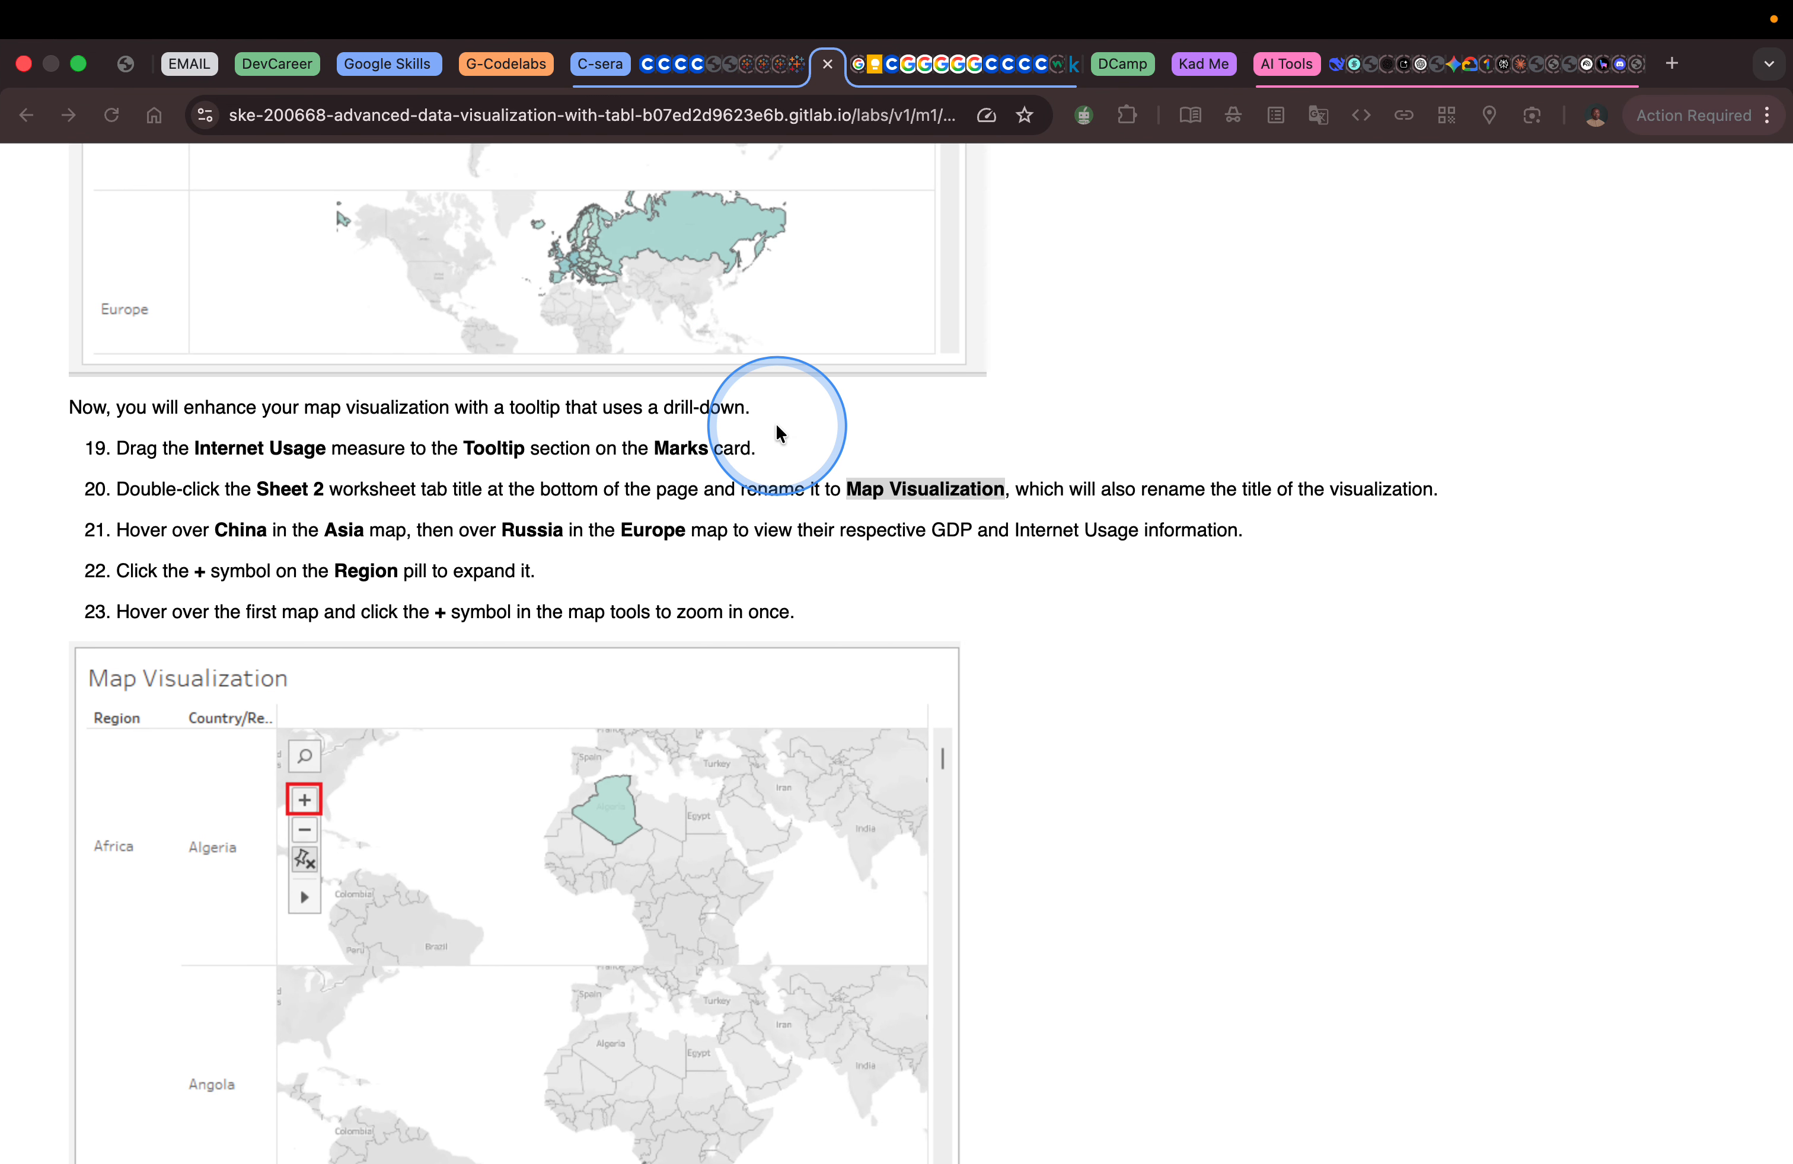
scroll(779, 432, down, 3)
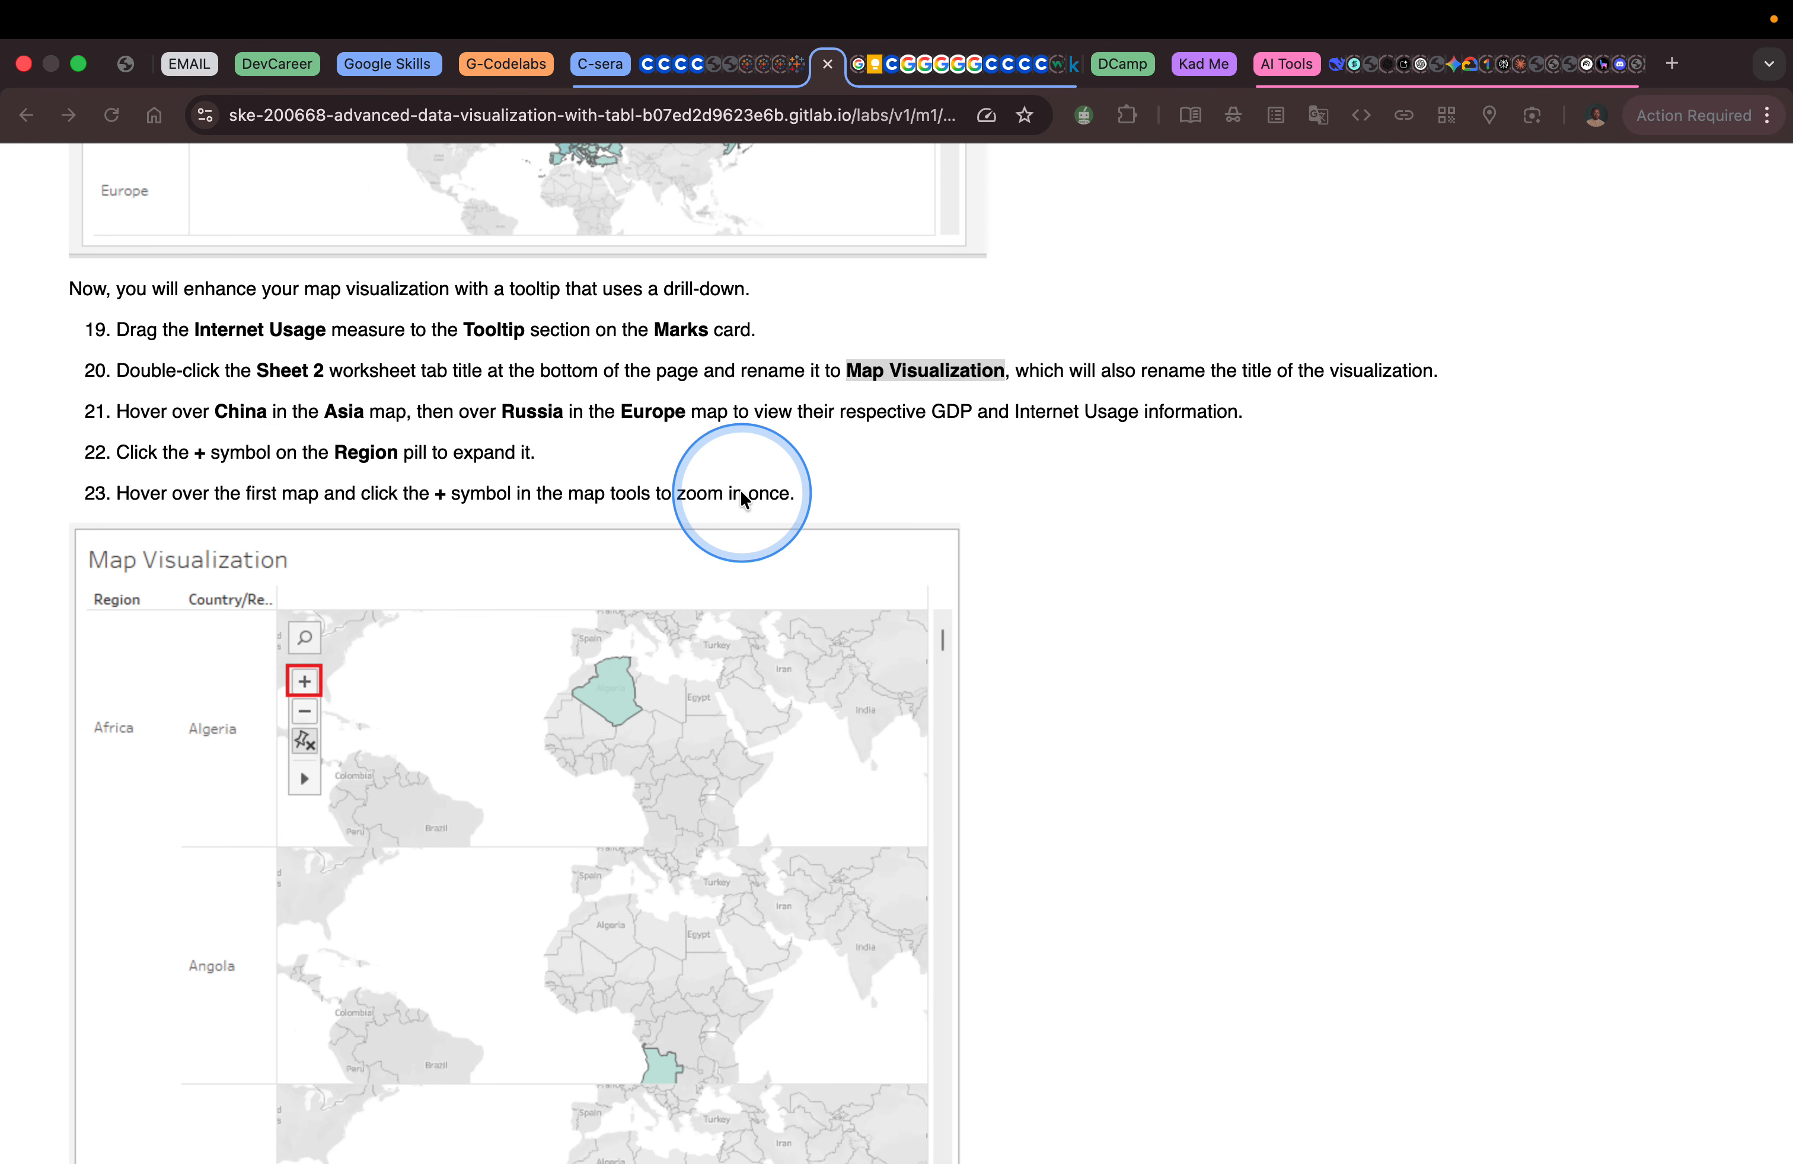
key(ctrl+Left)
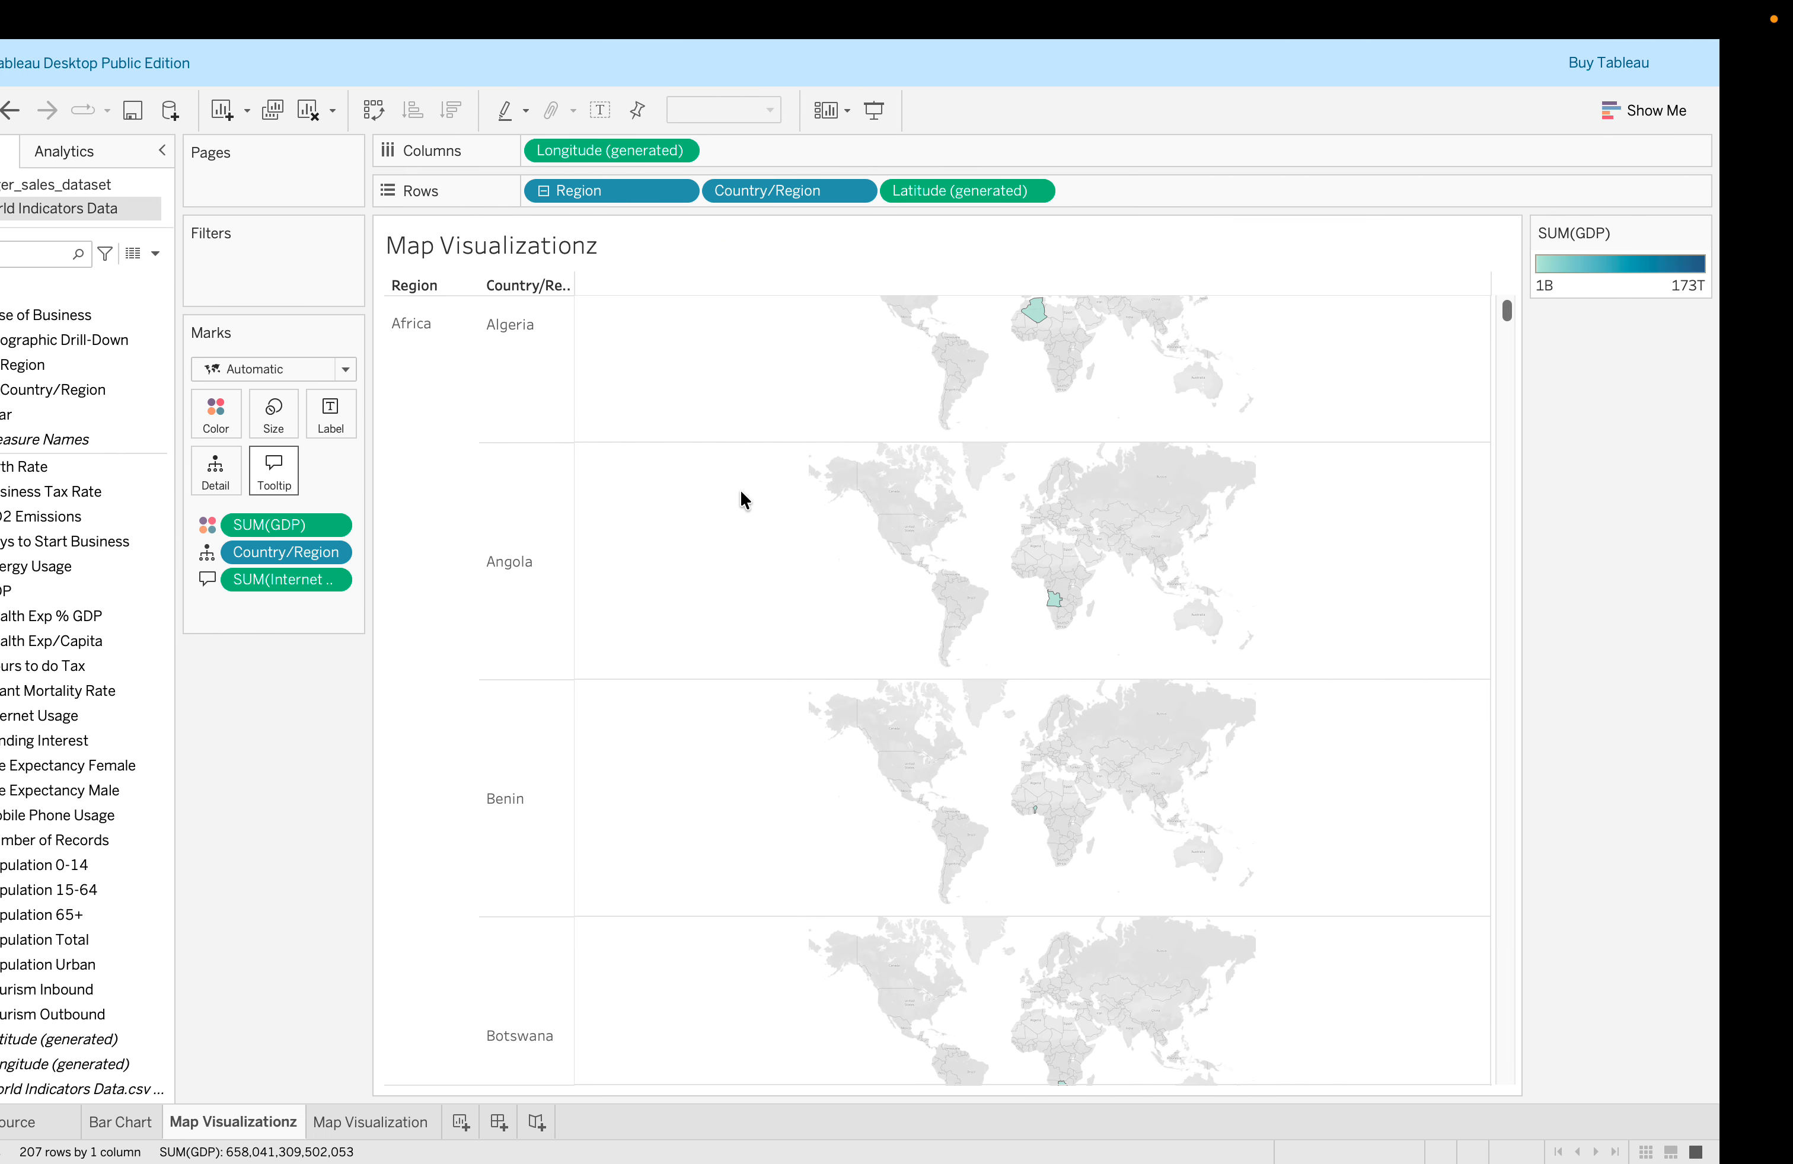
mouse_move(675, 352)
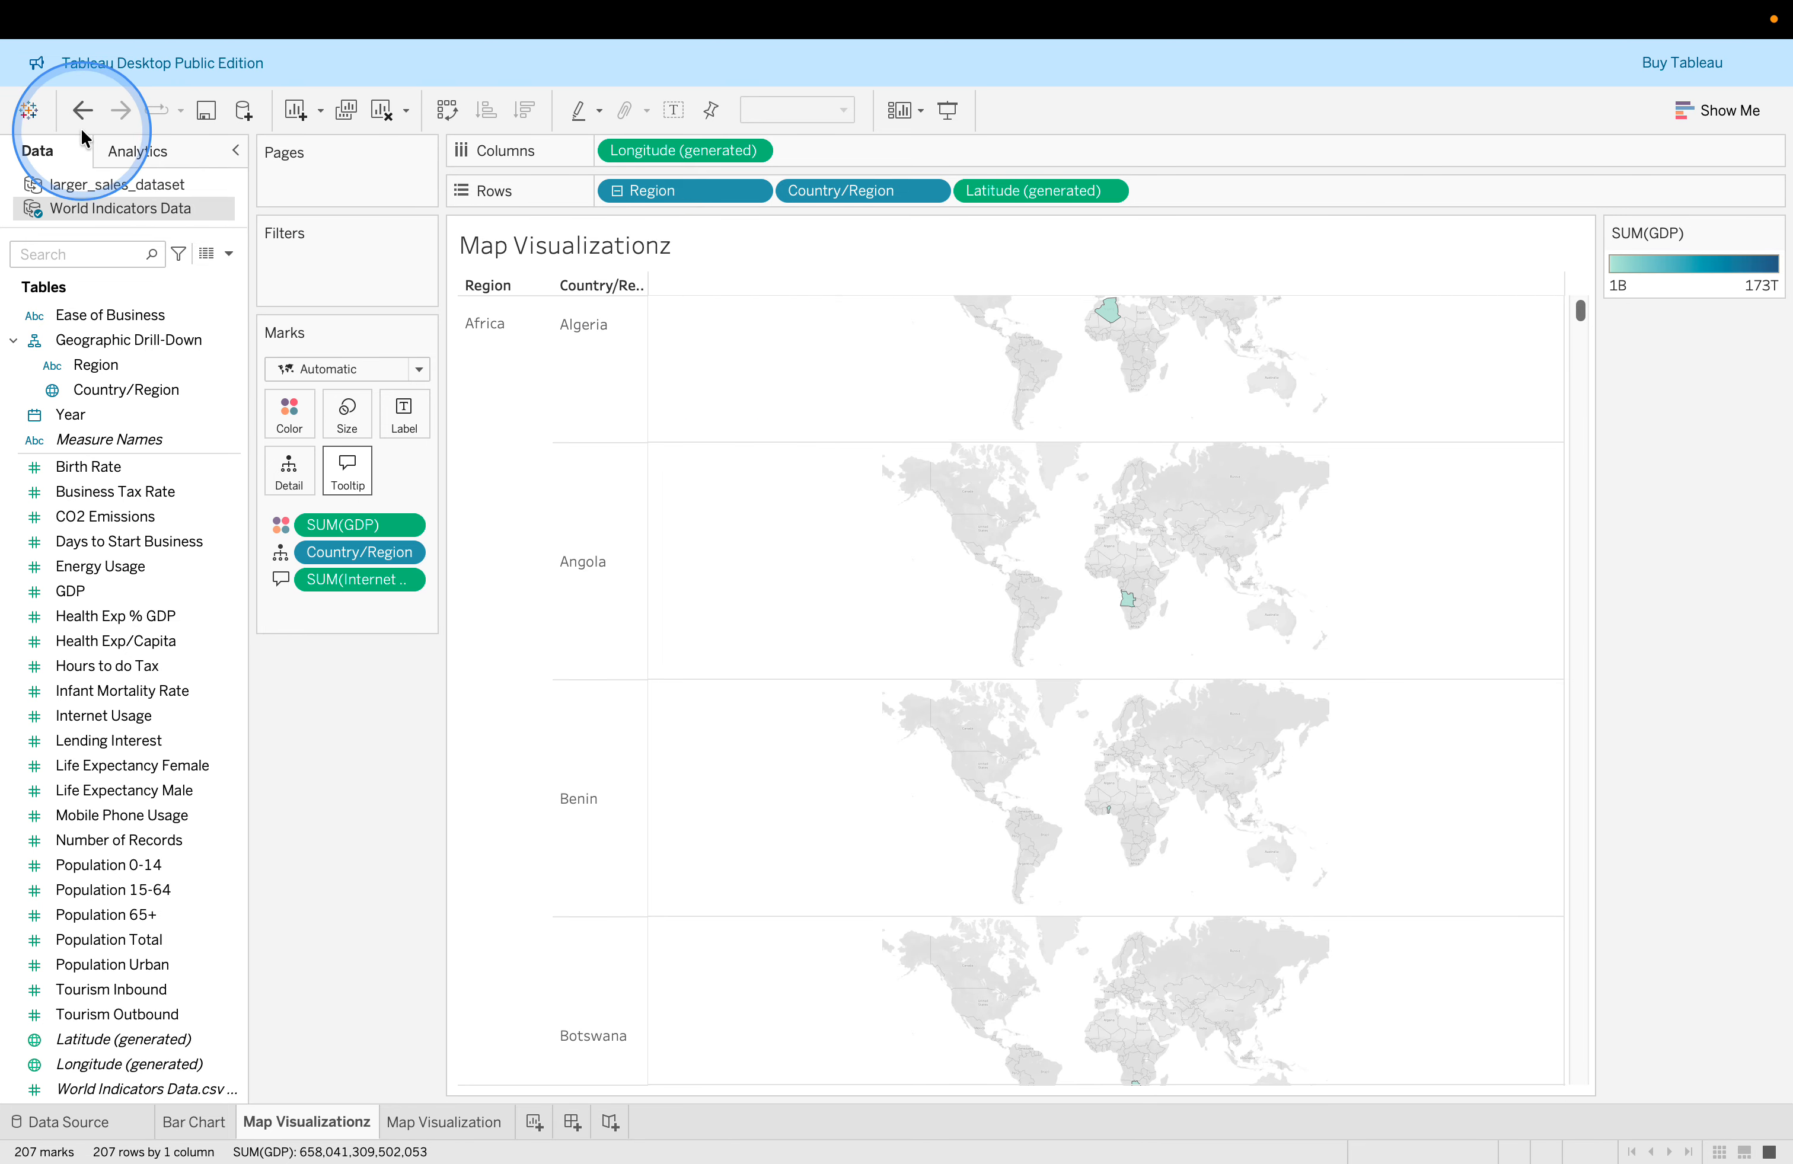
click(82, 110)
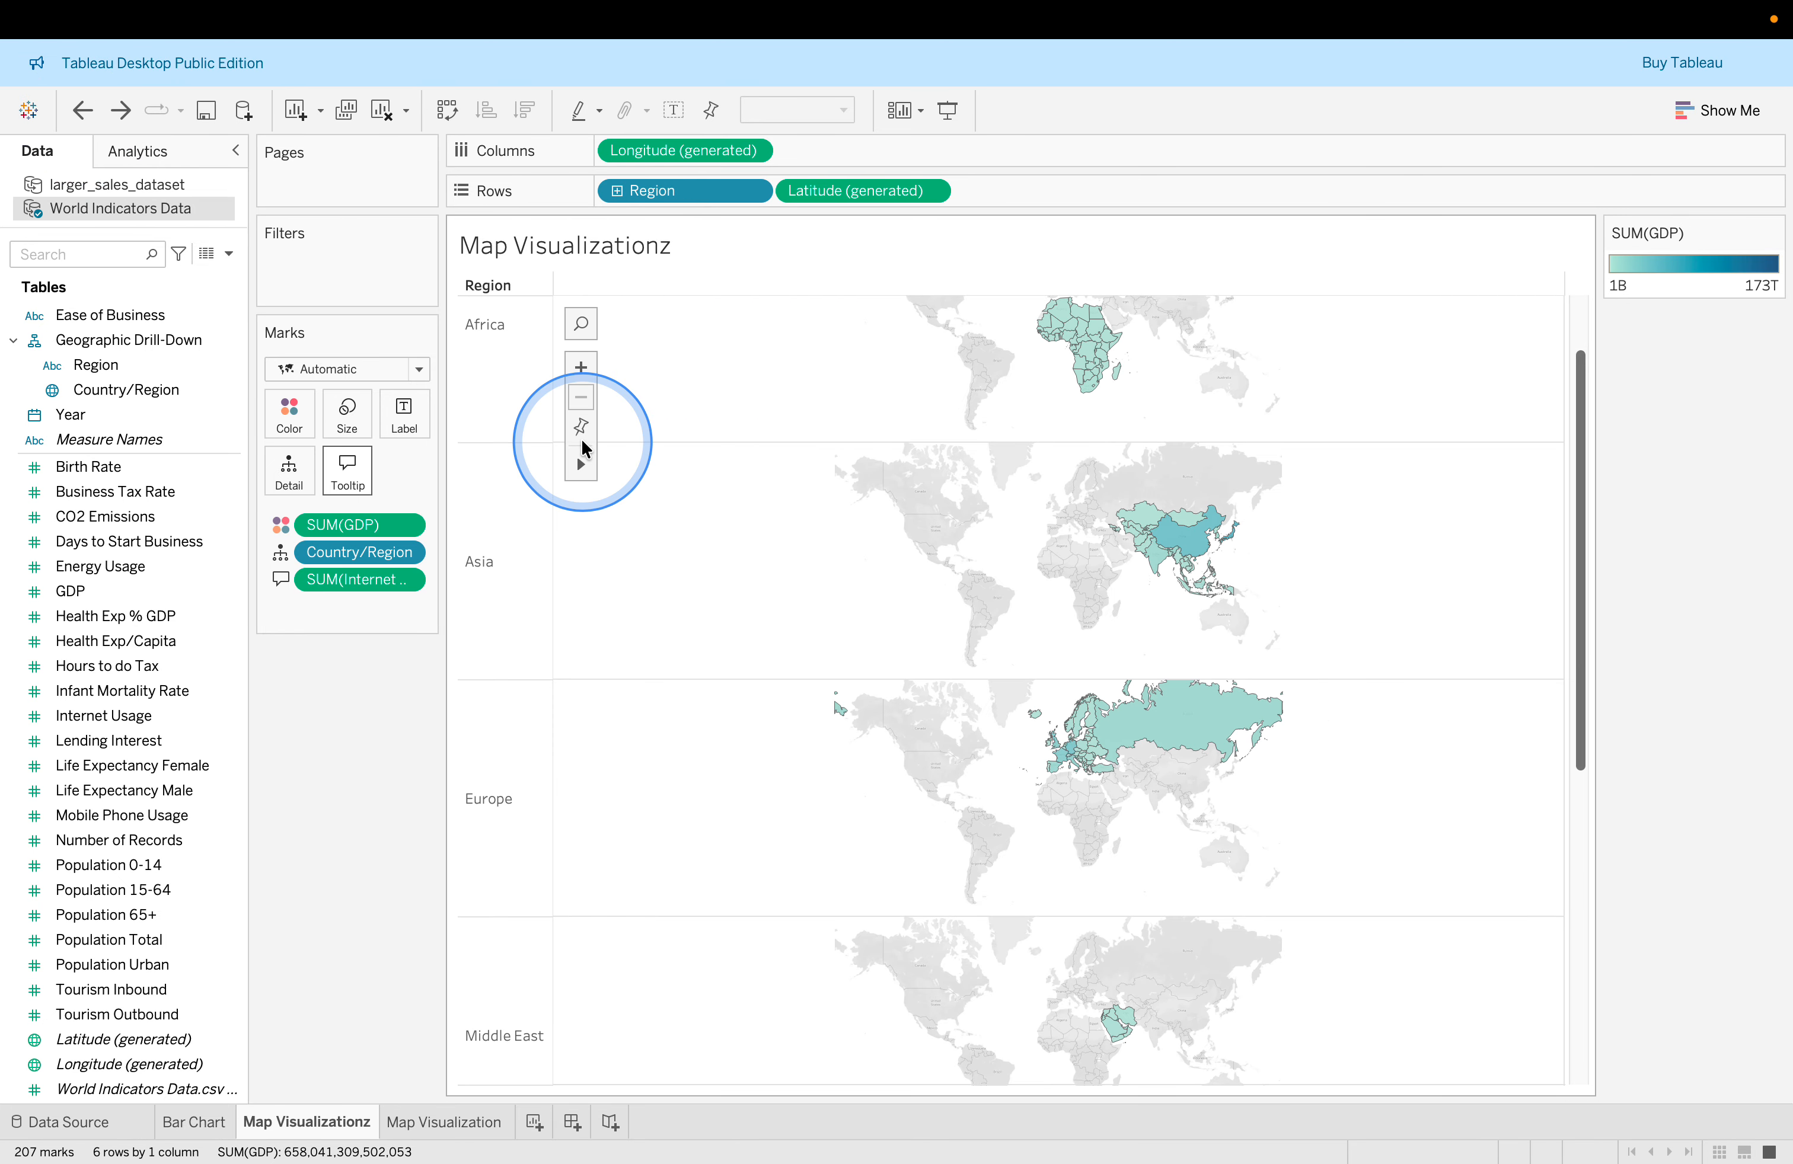
key(ctrl+Right)
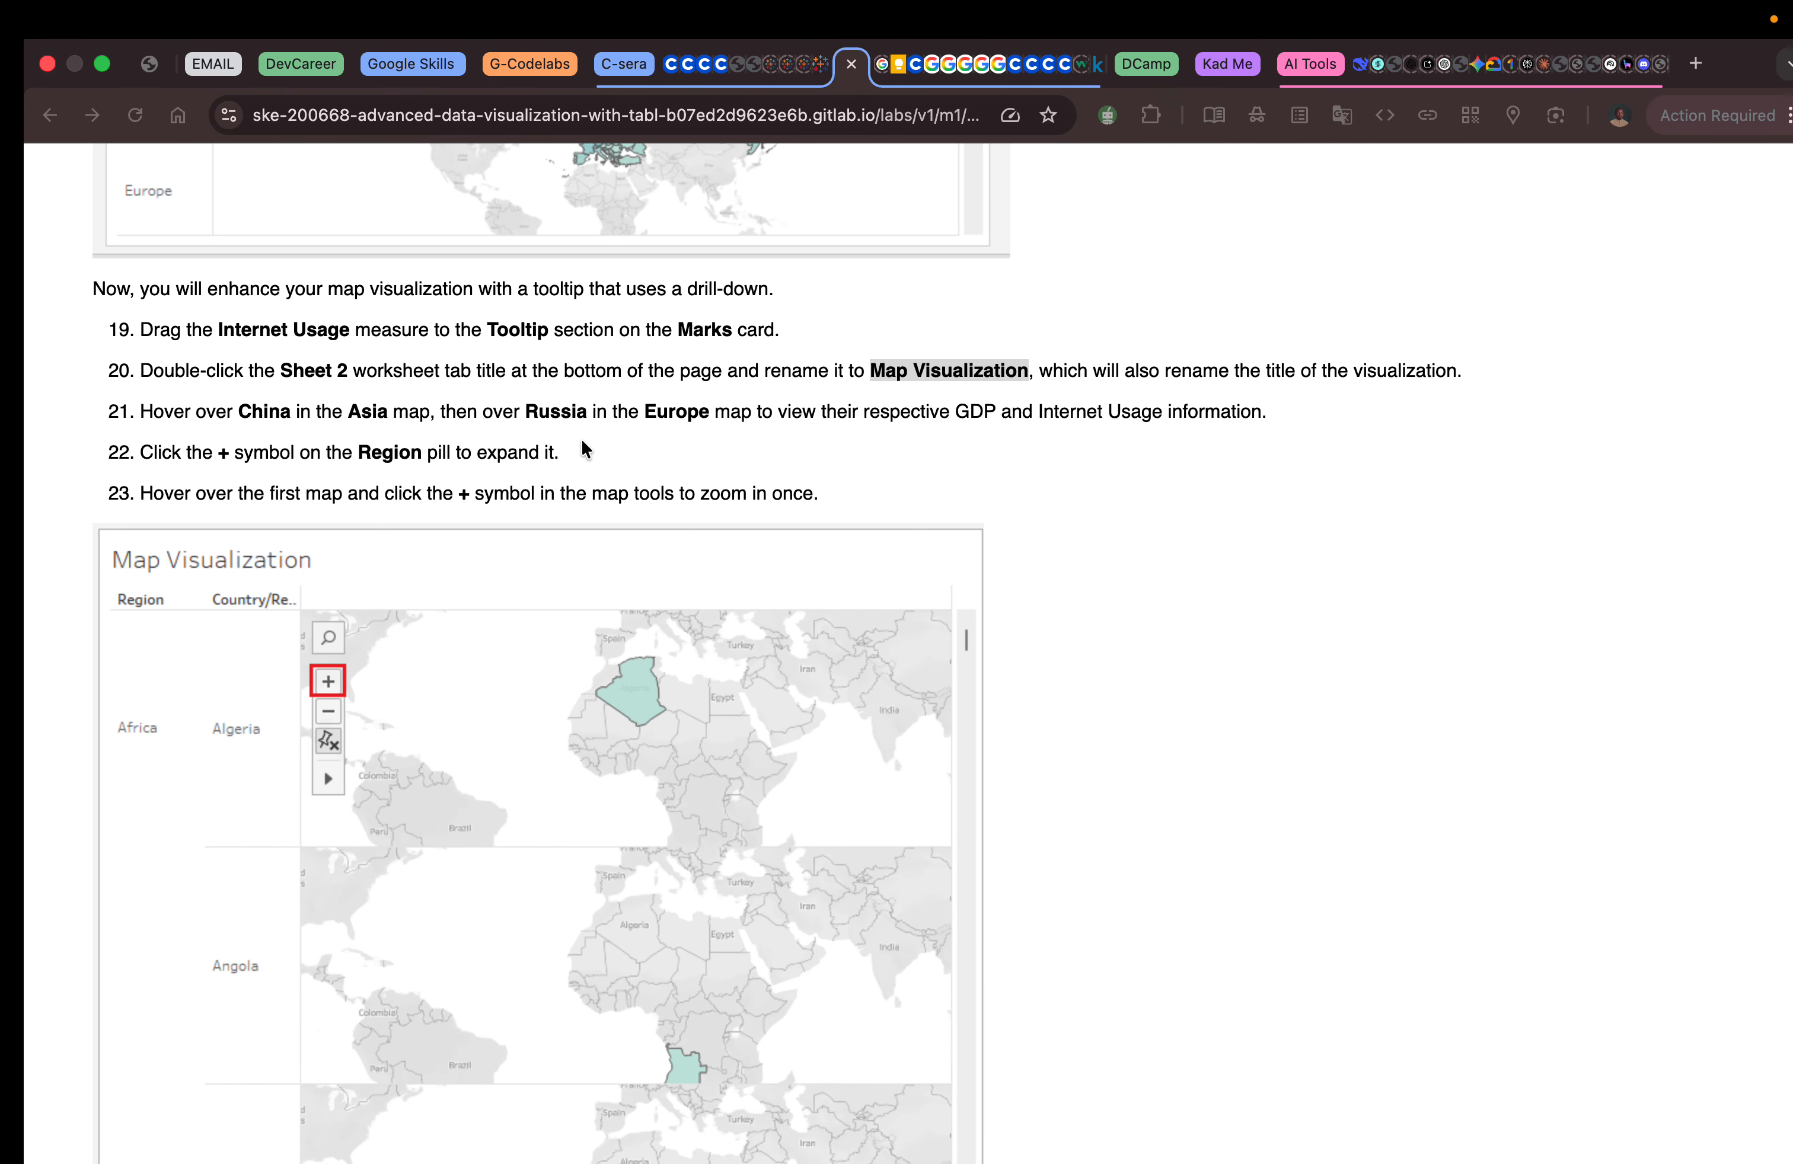
Review the map zoom example for instruction 23 in the browser lab guide, switch to Tableau and zoom in twice on the Africa map.
scroll(1007, 478, down, 3)
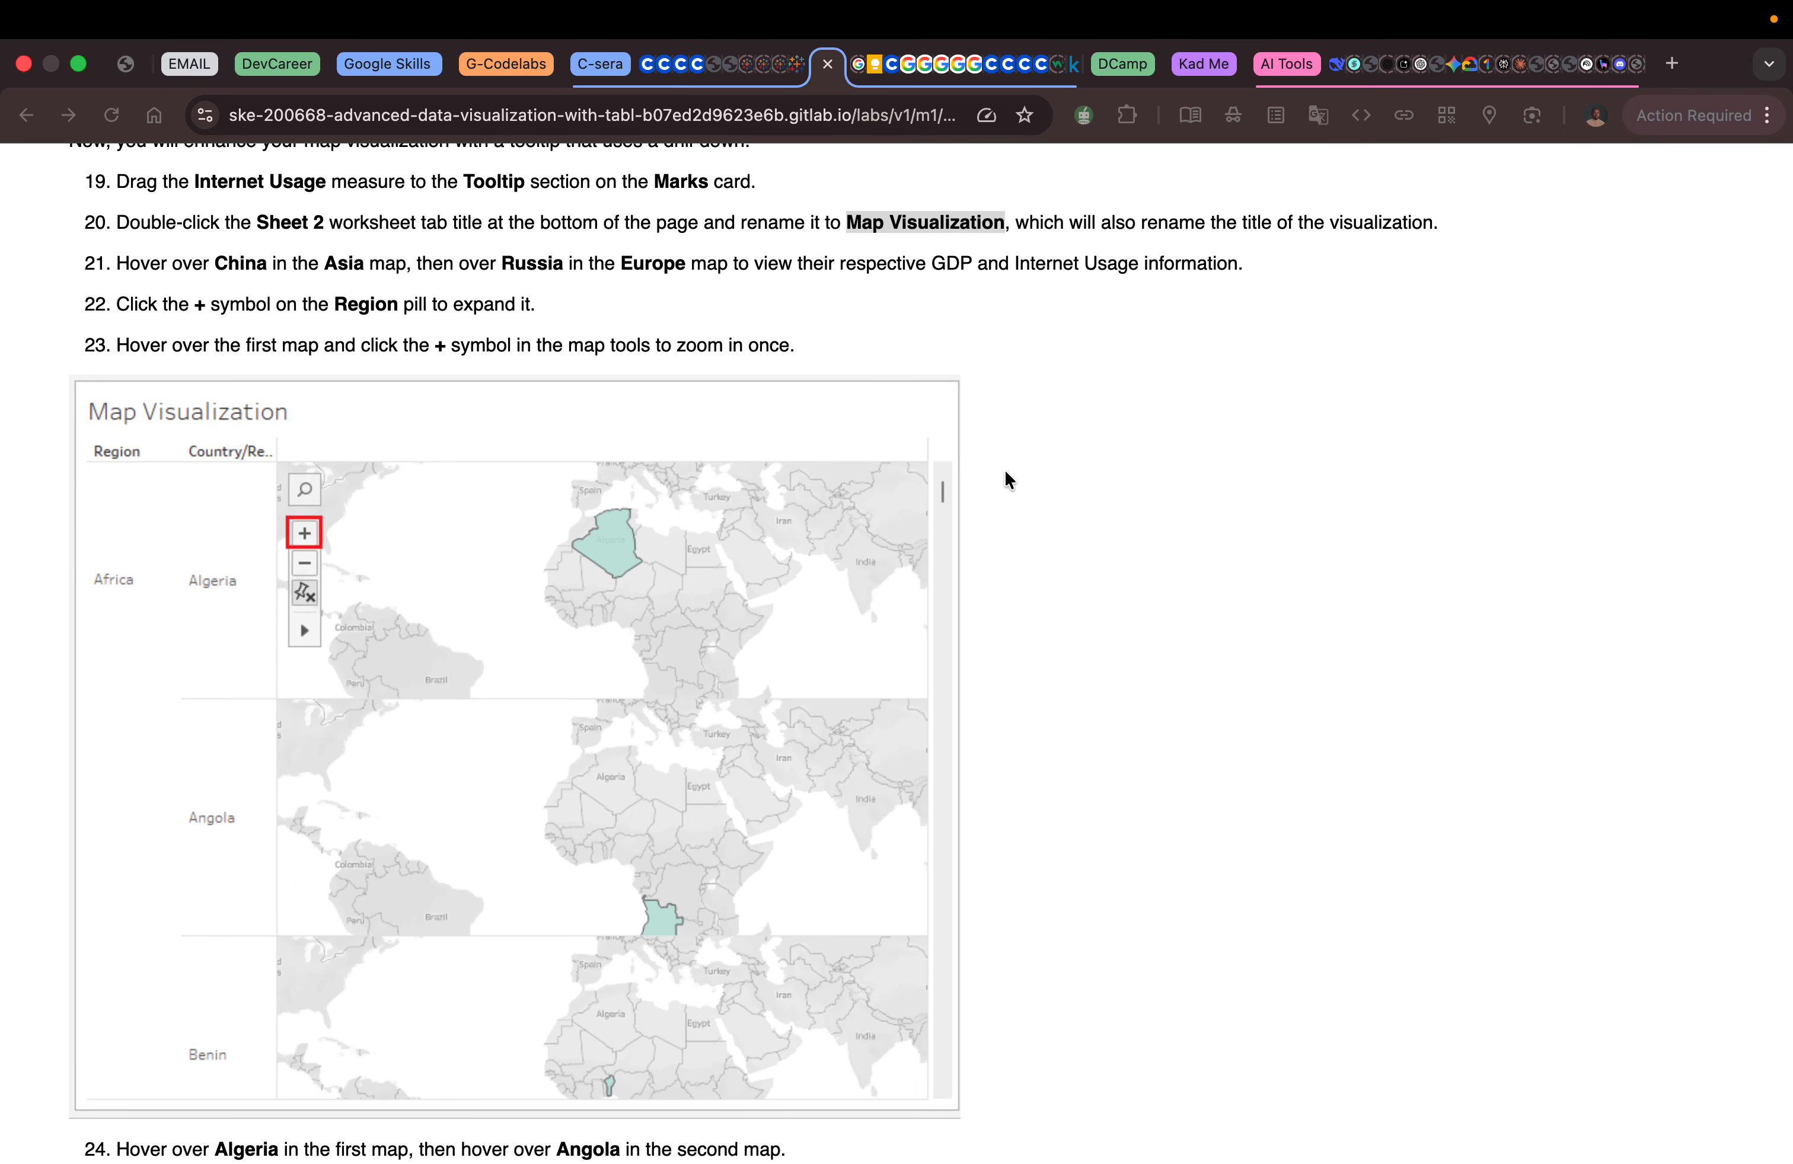
key(ctrl+Left)
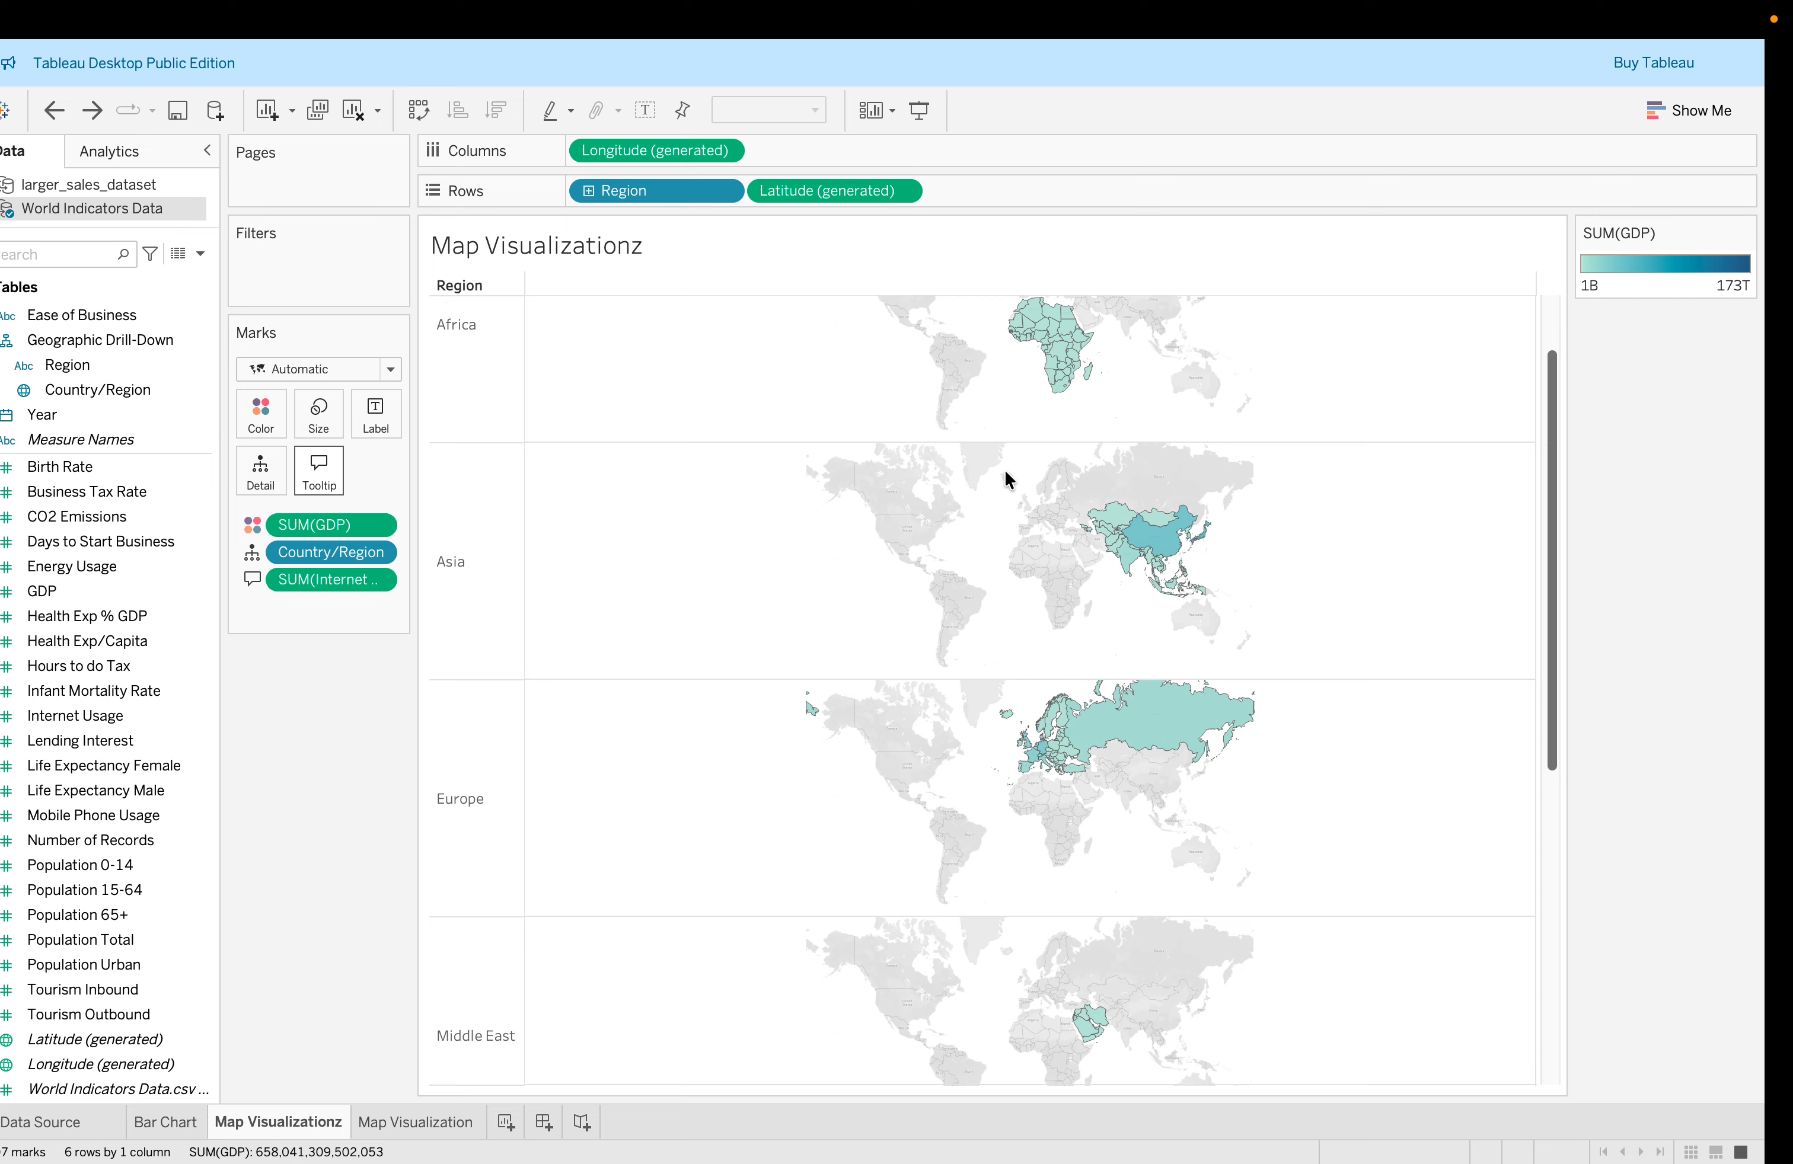
double_click(988, 366)
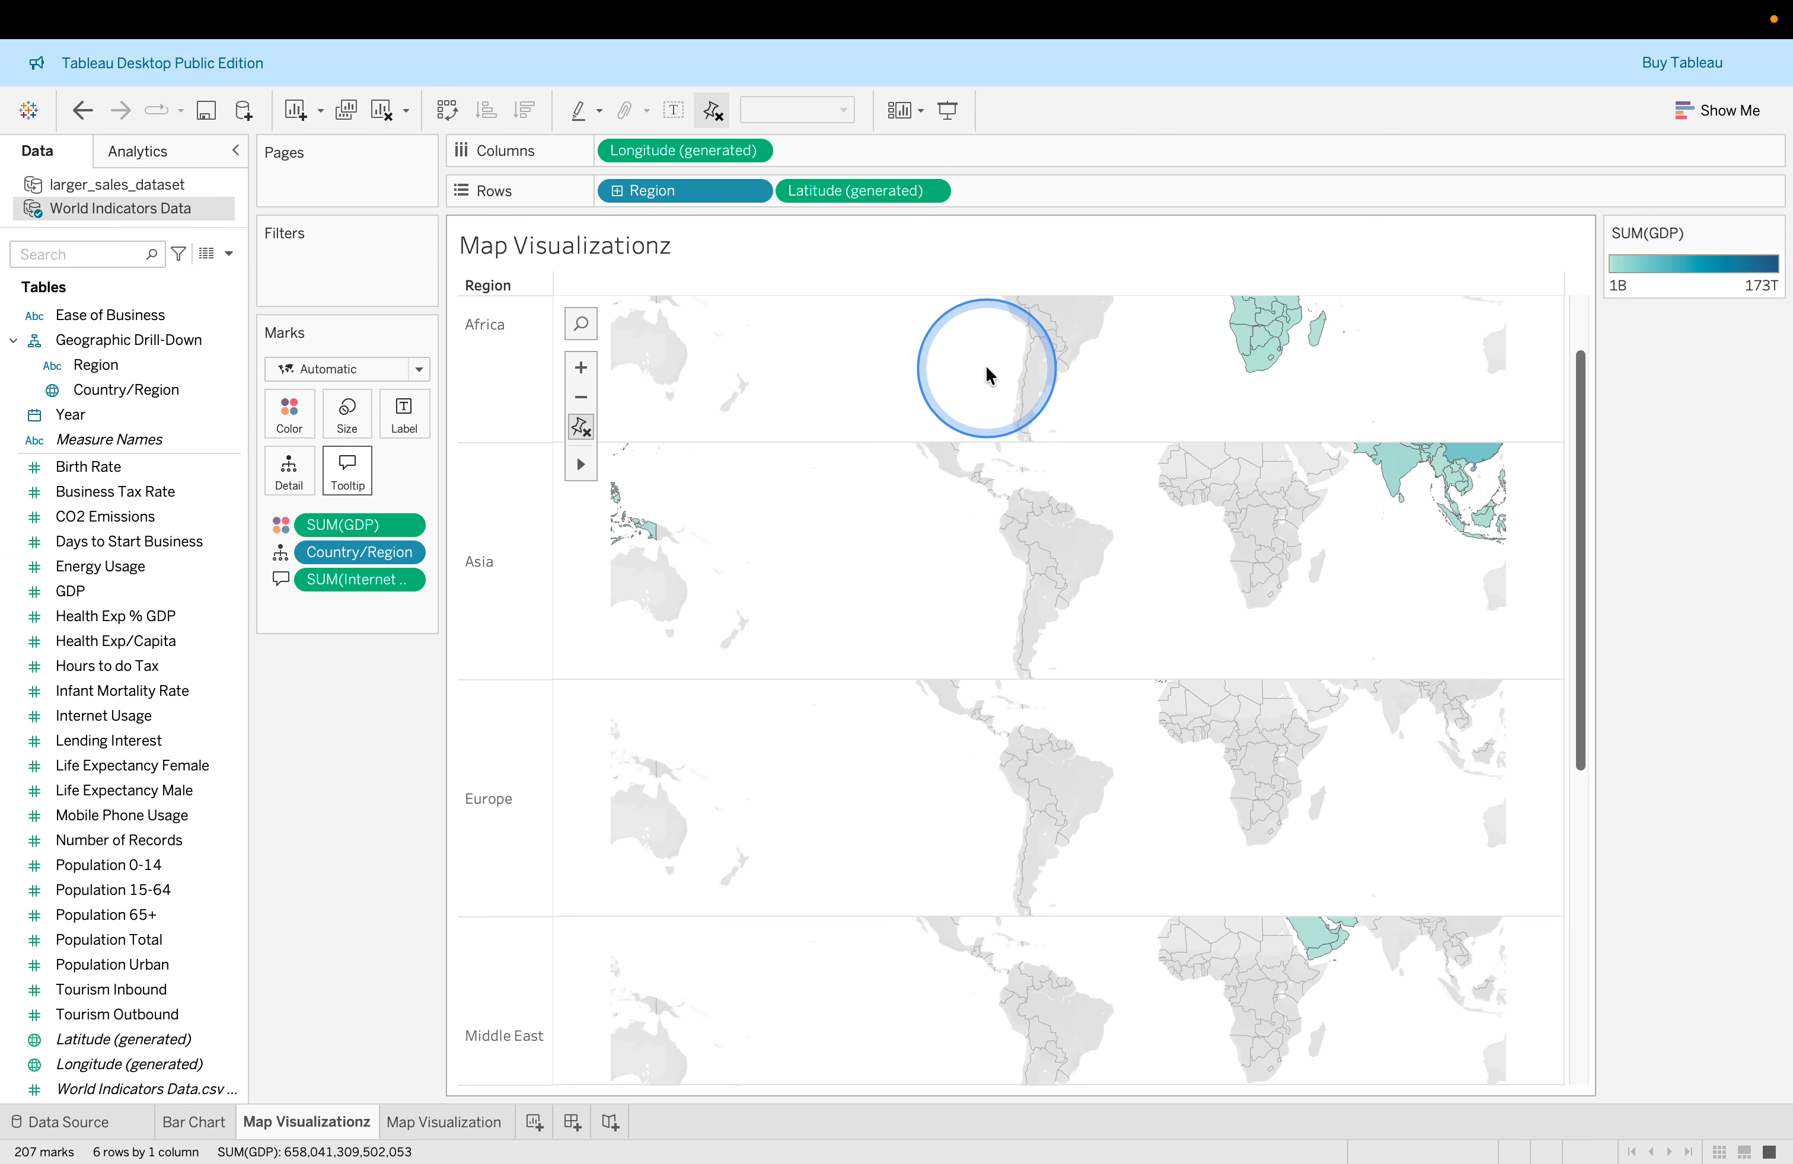
double_click(1045, 371)
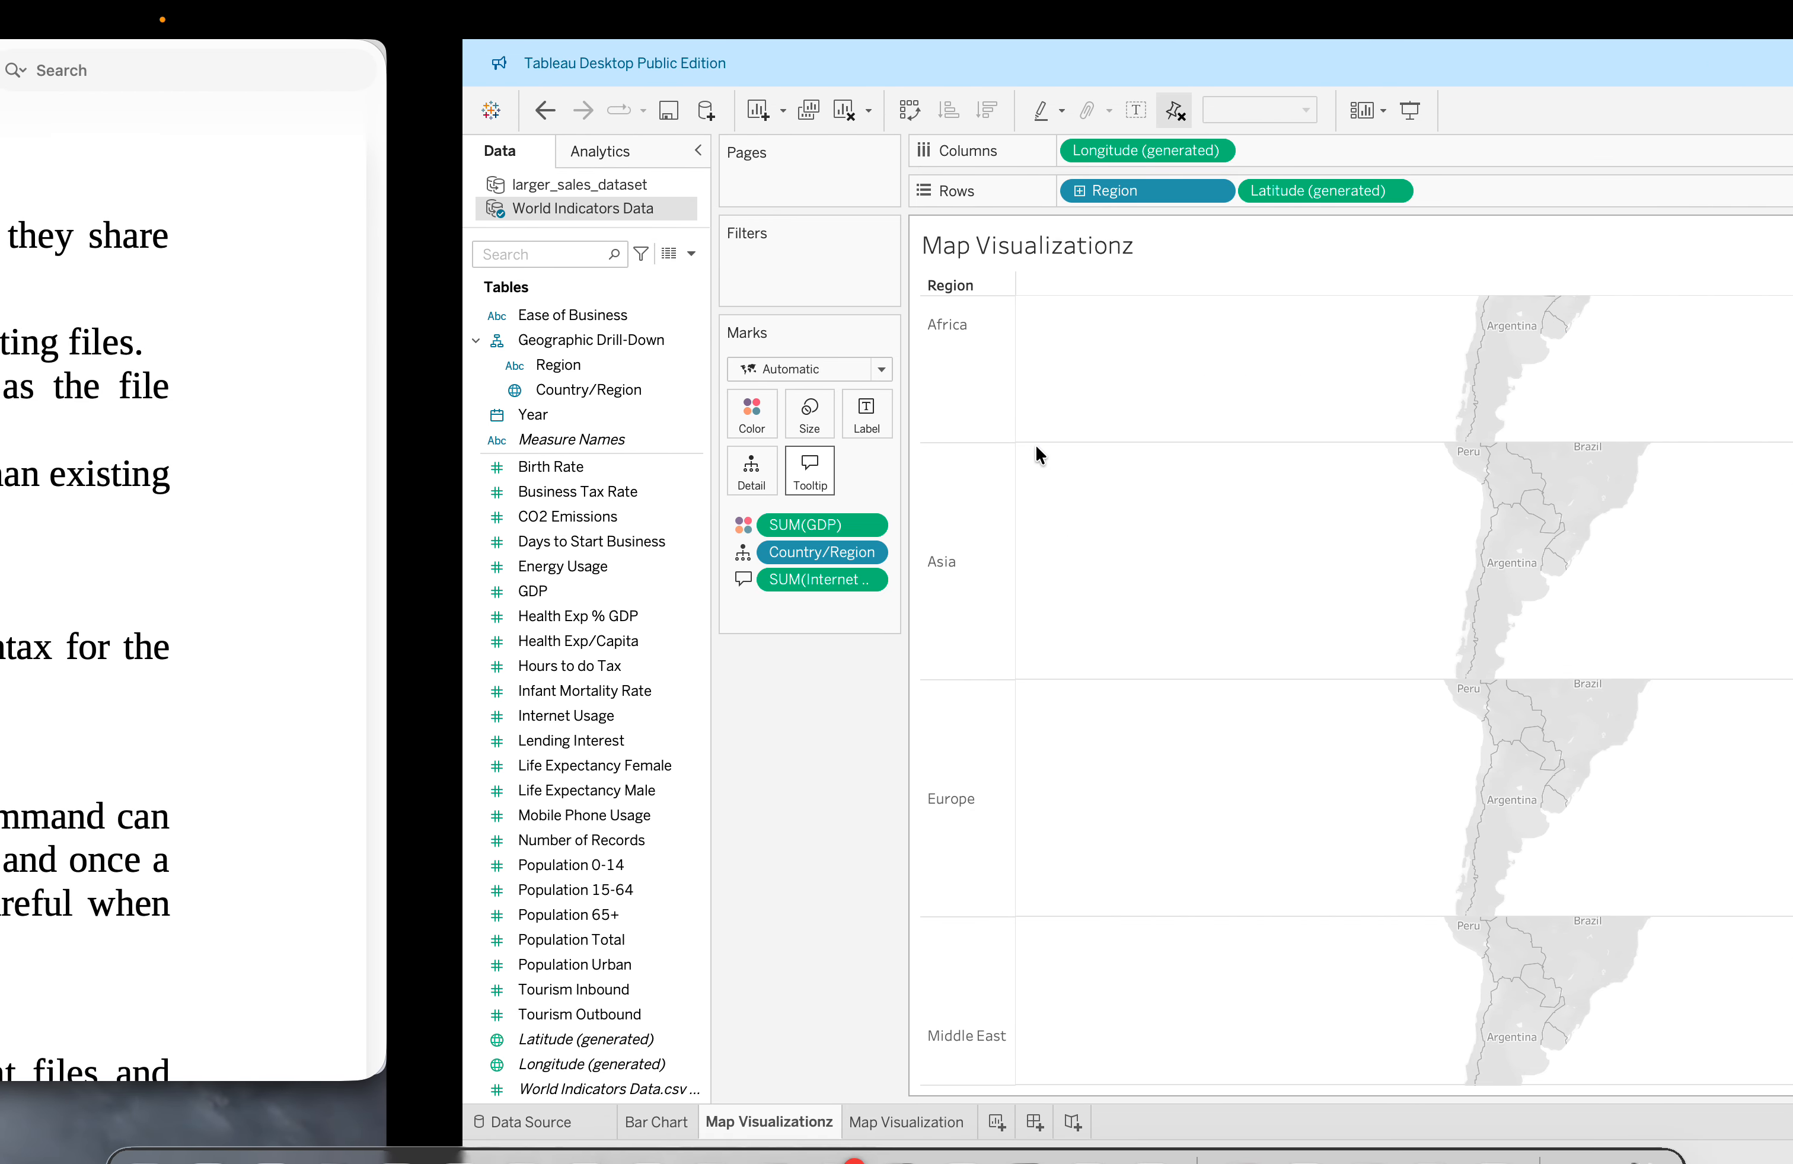
Switch to the browser lab guide and read instruction 24 with its Algeria and Angola map example.
key(ctrl+Right)
scroll(1034, 443, down, 2)
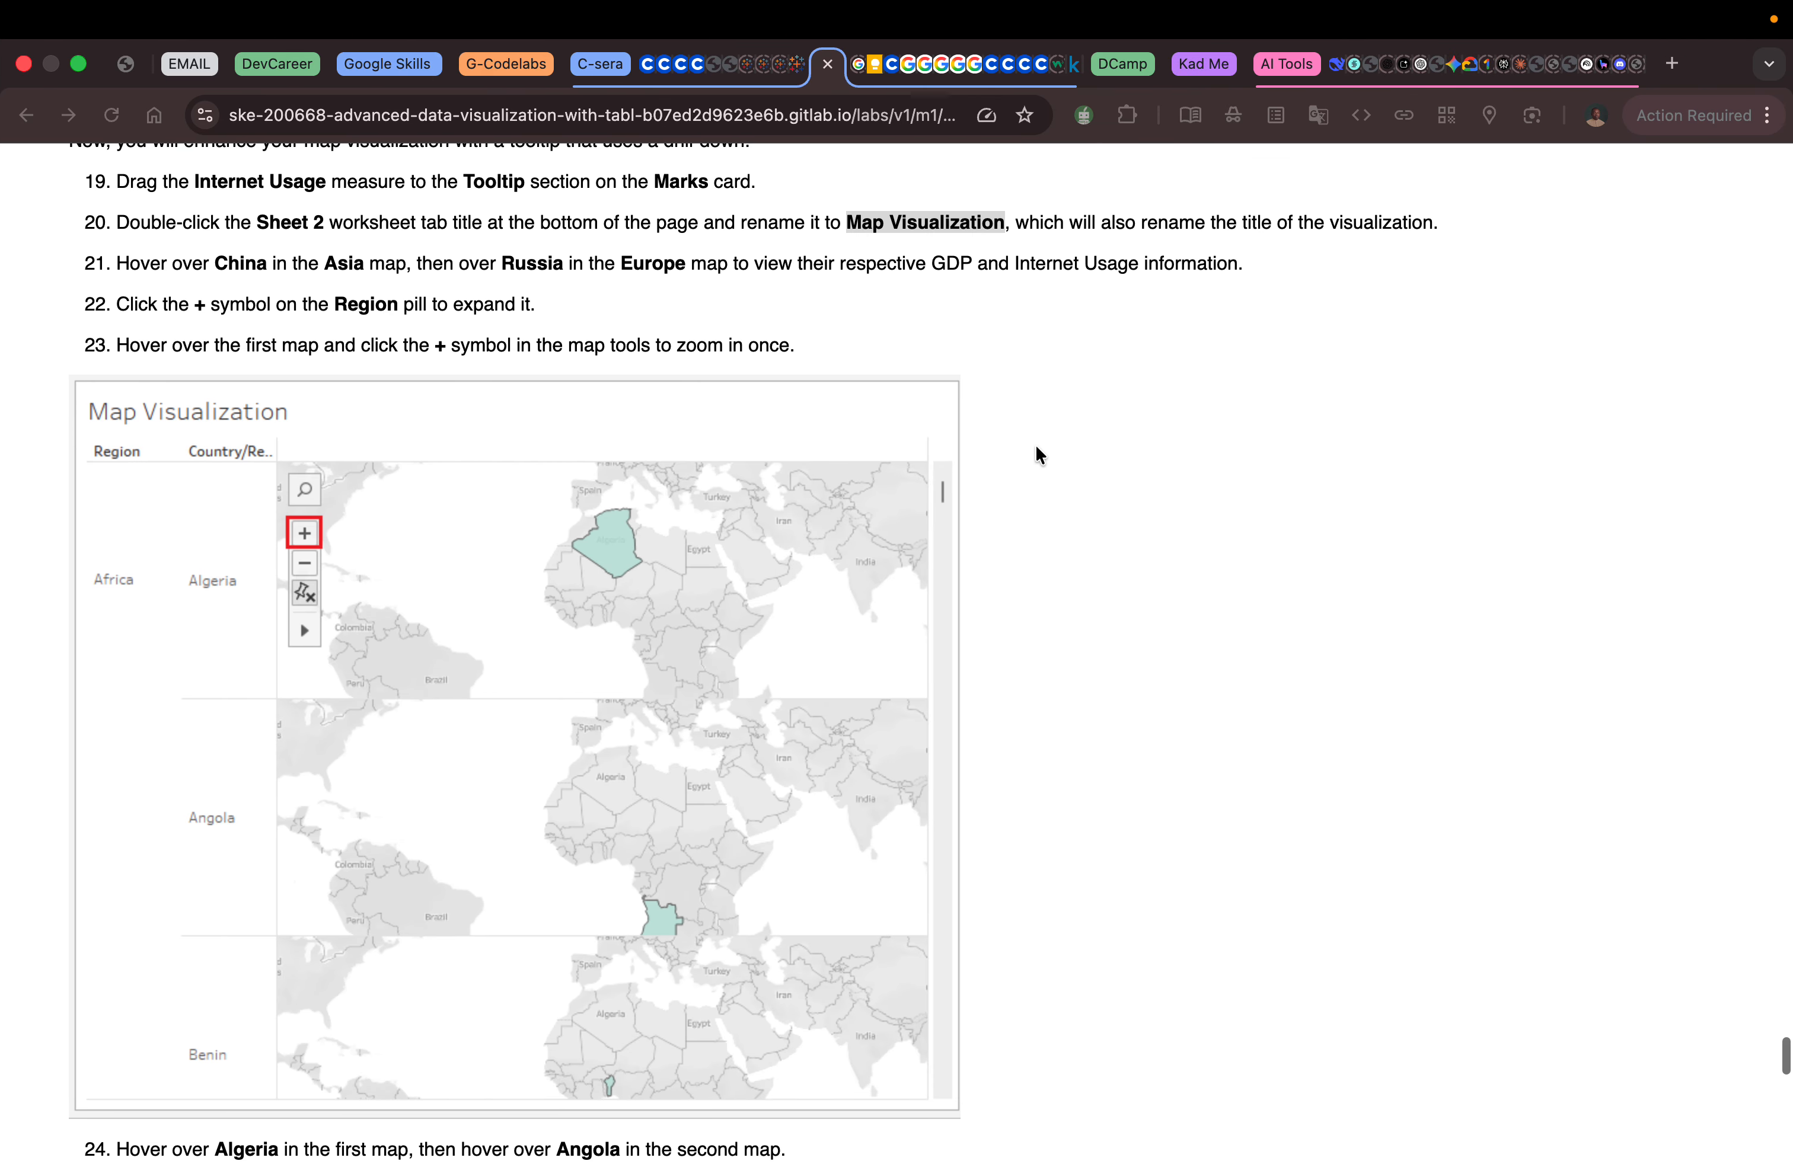
scroll(1036, 447, down, 10)
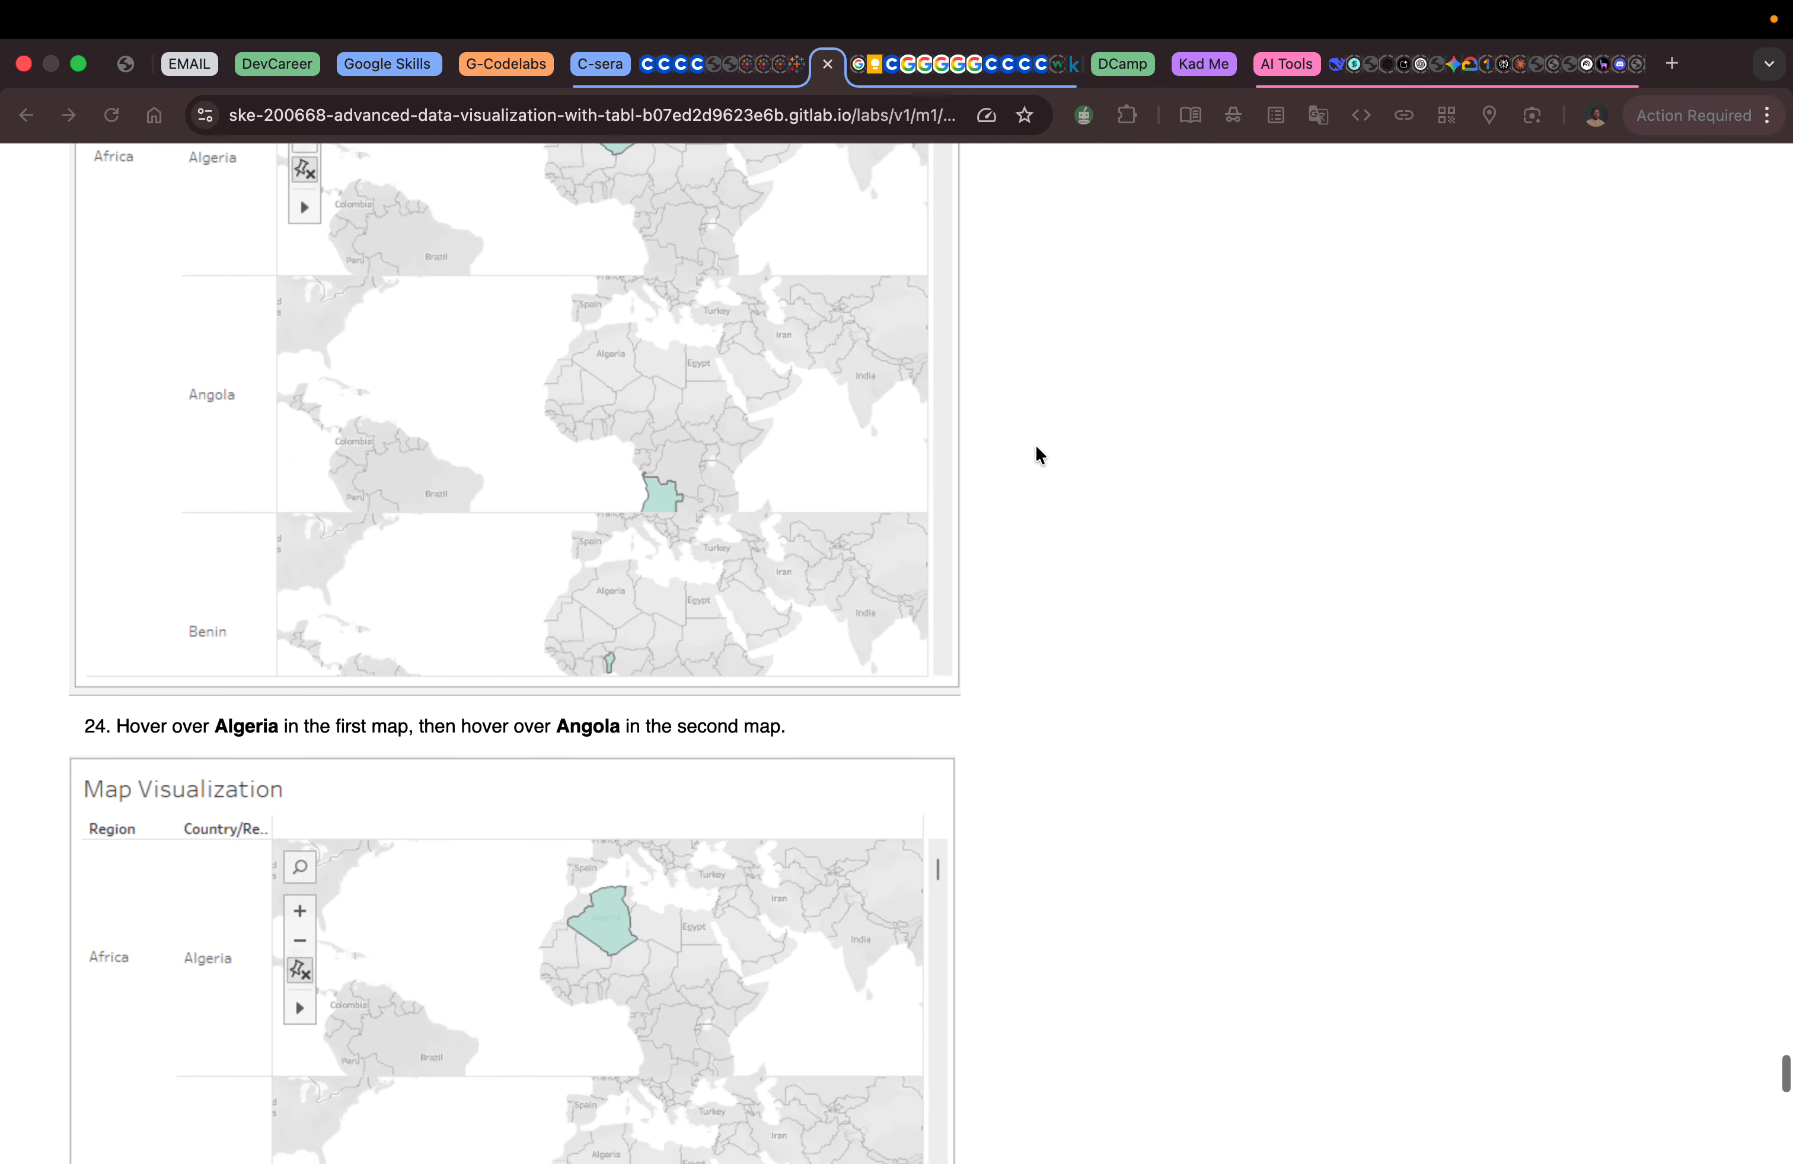
scroll(1036, 447, down, 2)
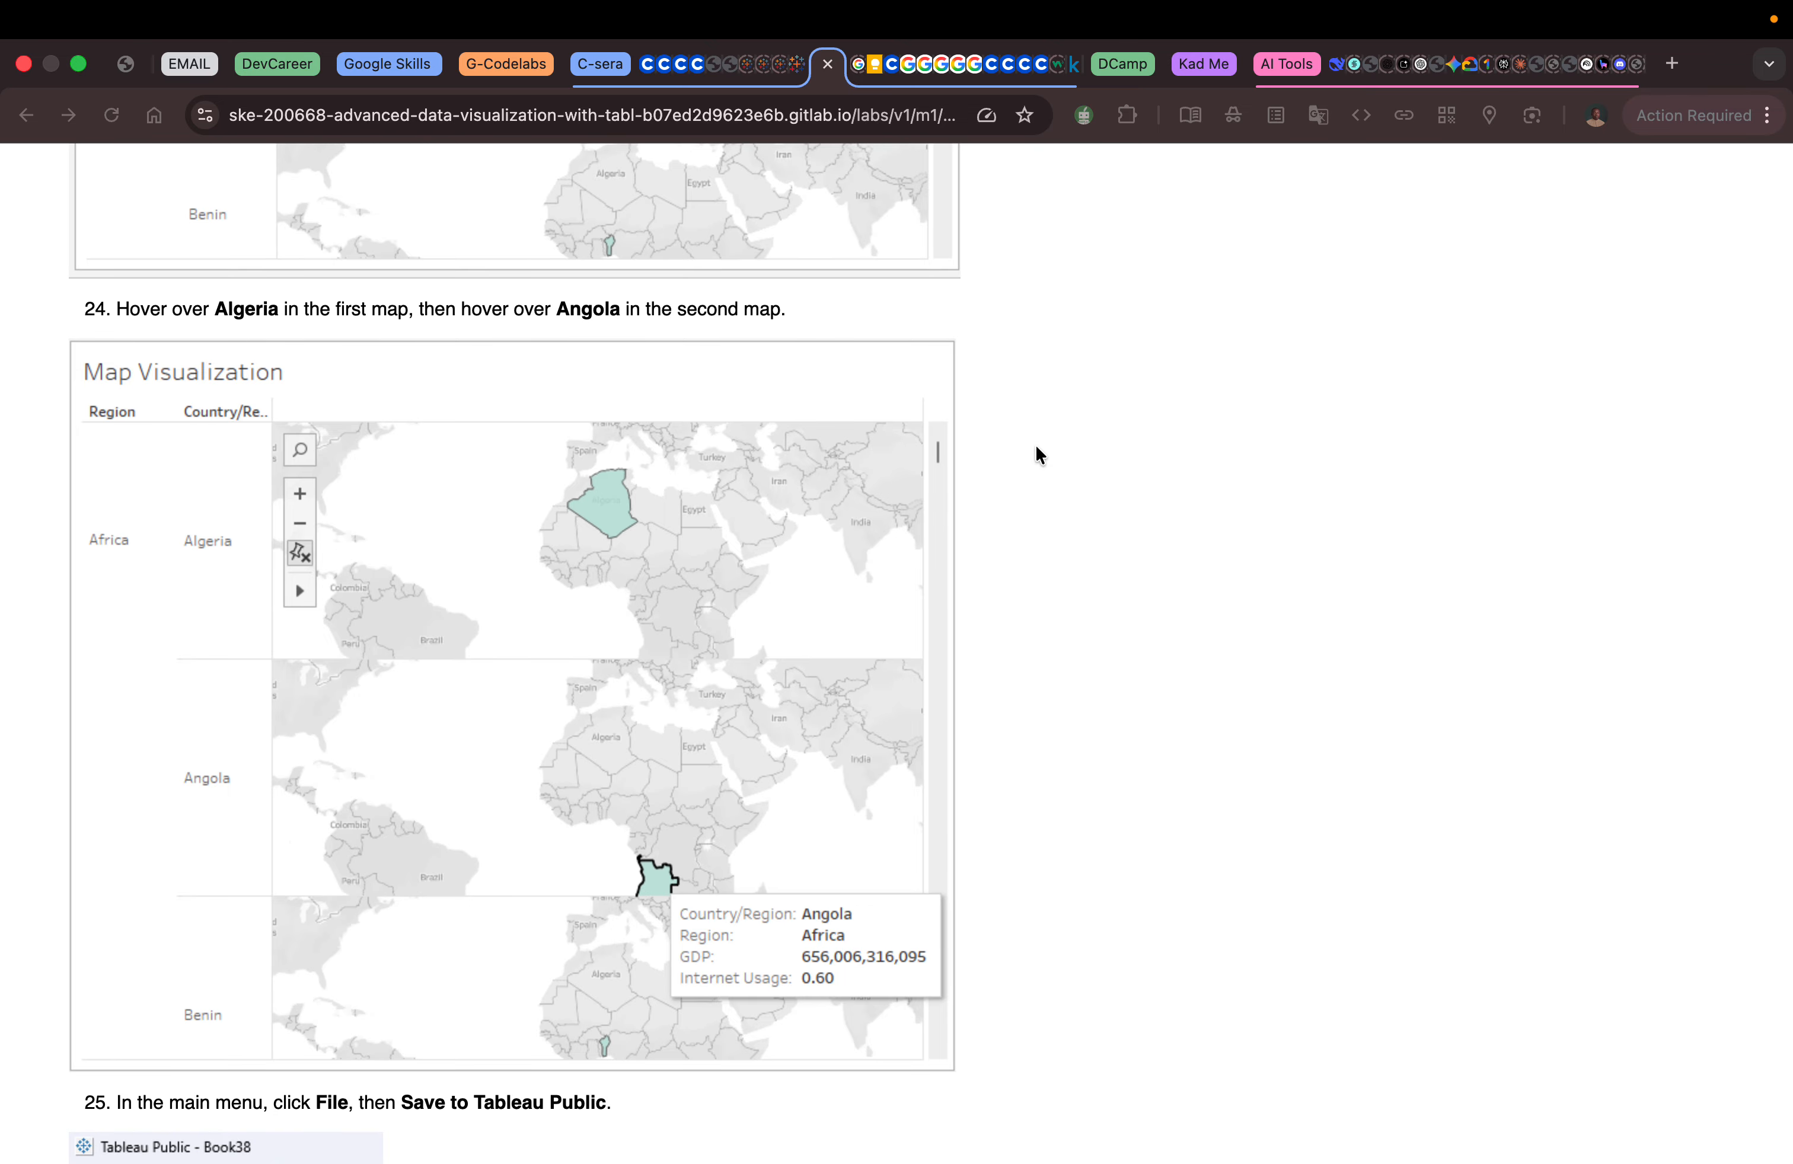
Switch to Tableau, undo the last map zoom and look through the regional maps from Africa to The Americas.
key(ctrl+Left)
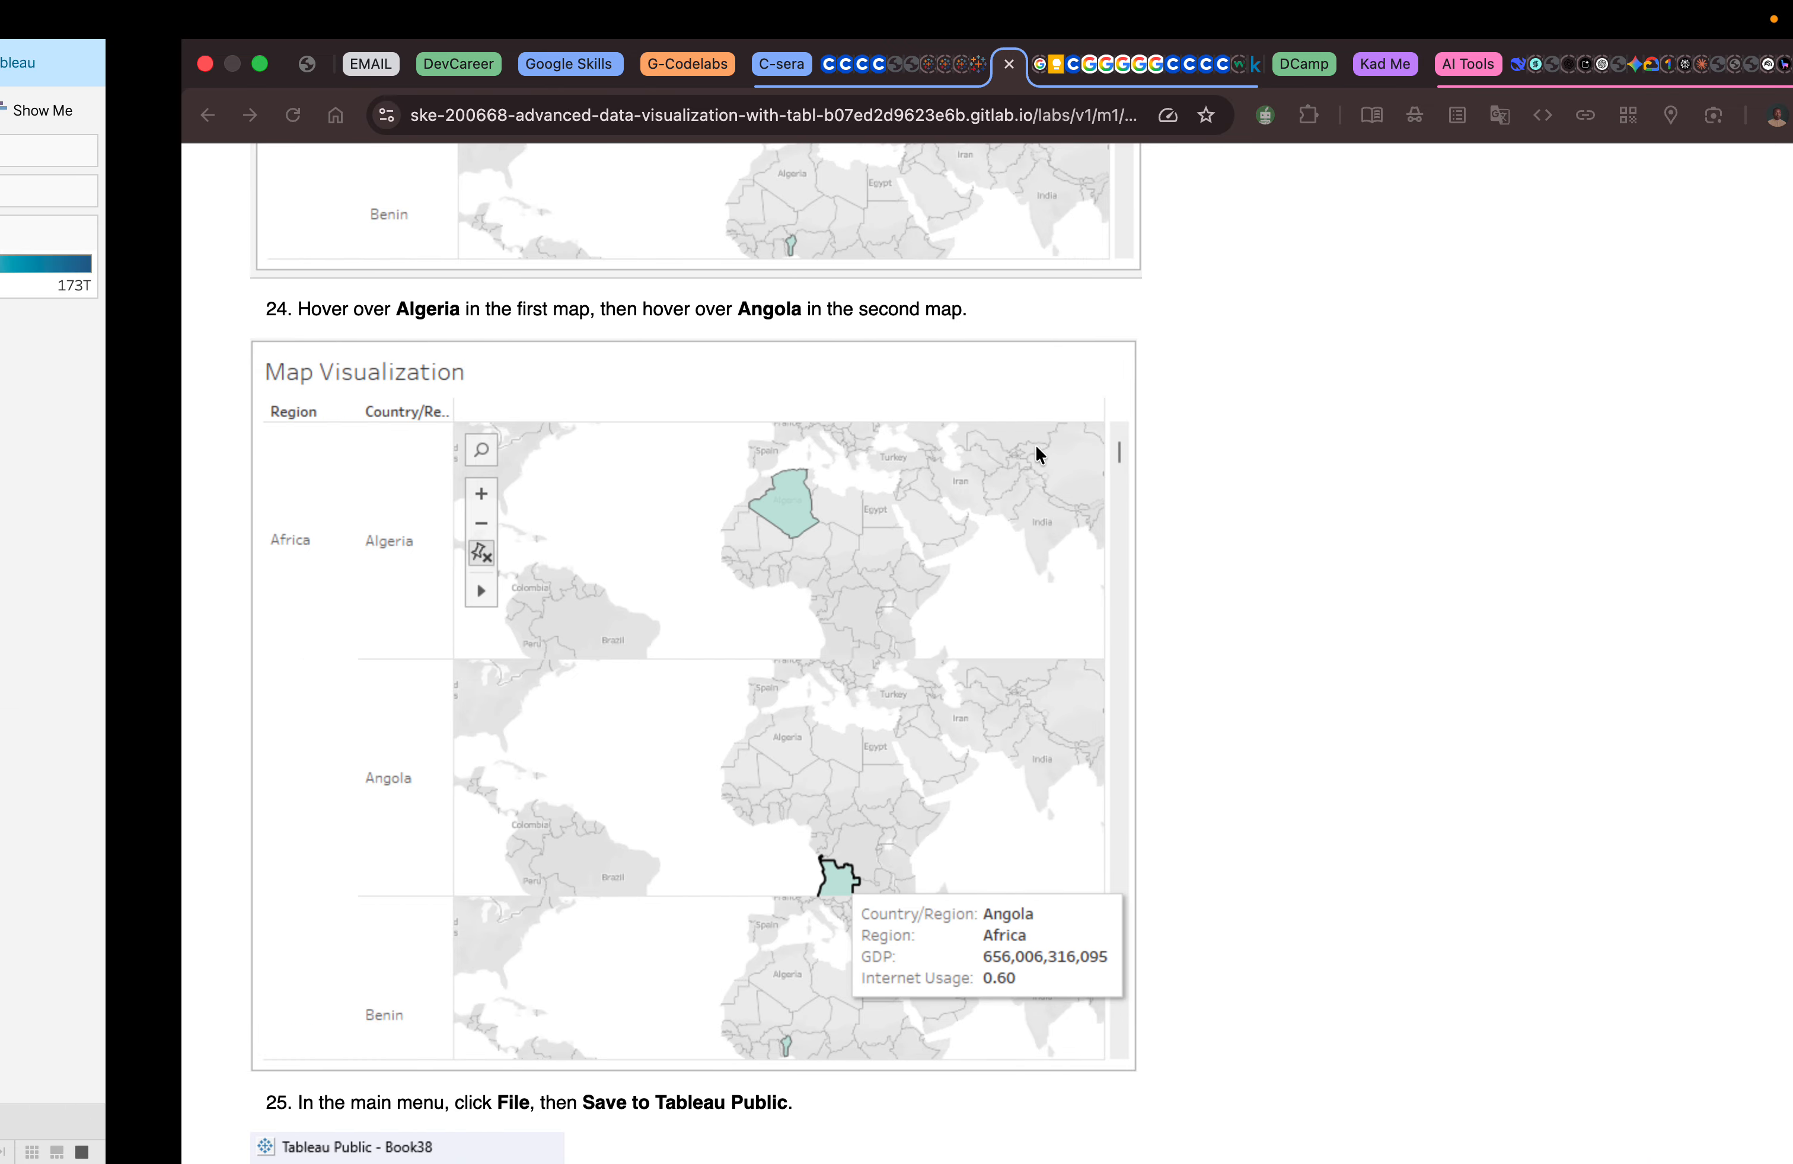
click(1137, 599)
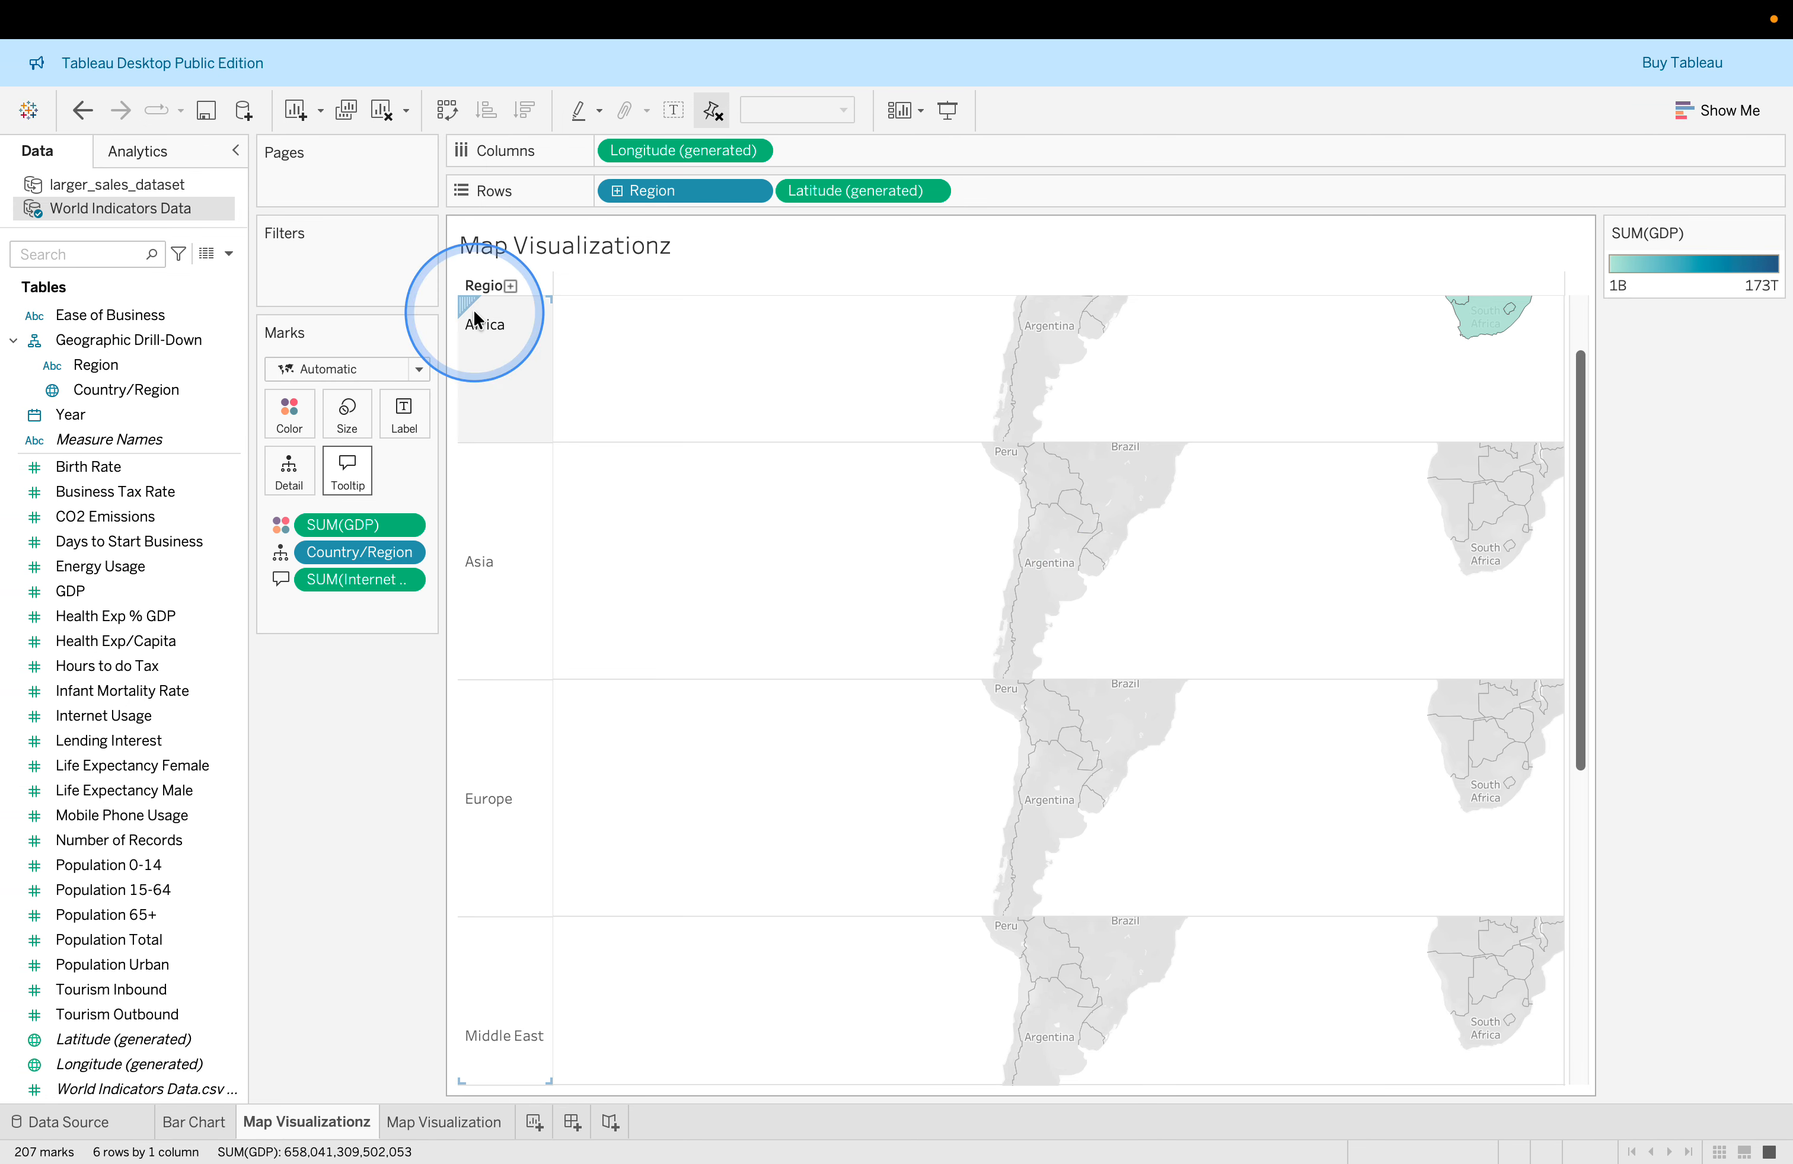
click(93, 117)
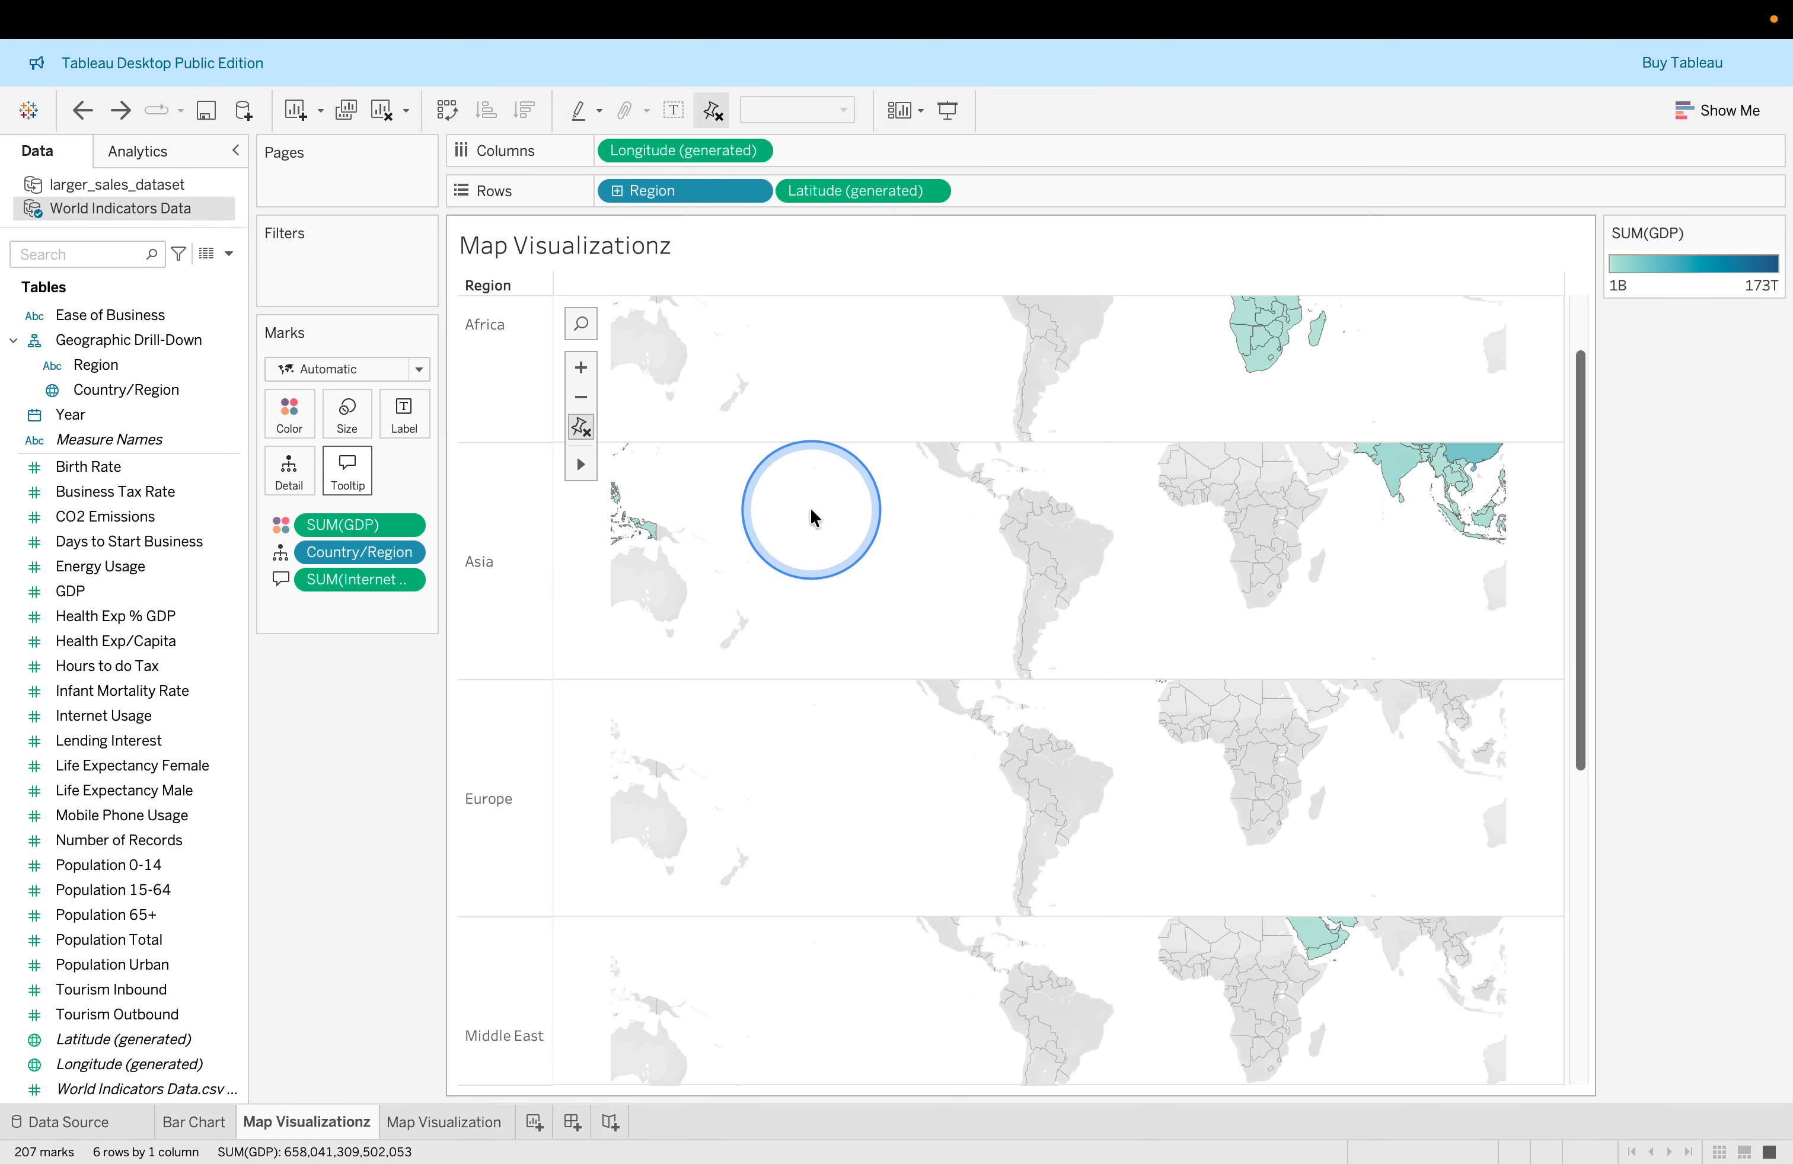
scroll(699, 478, down, 5)
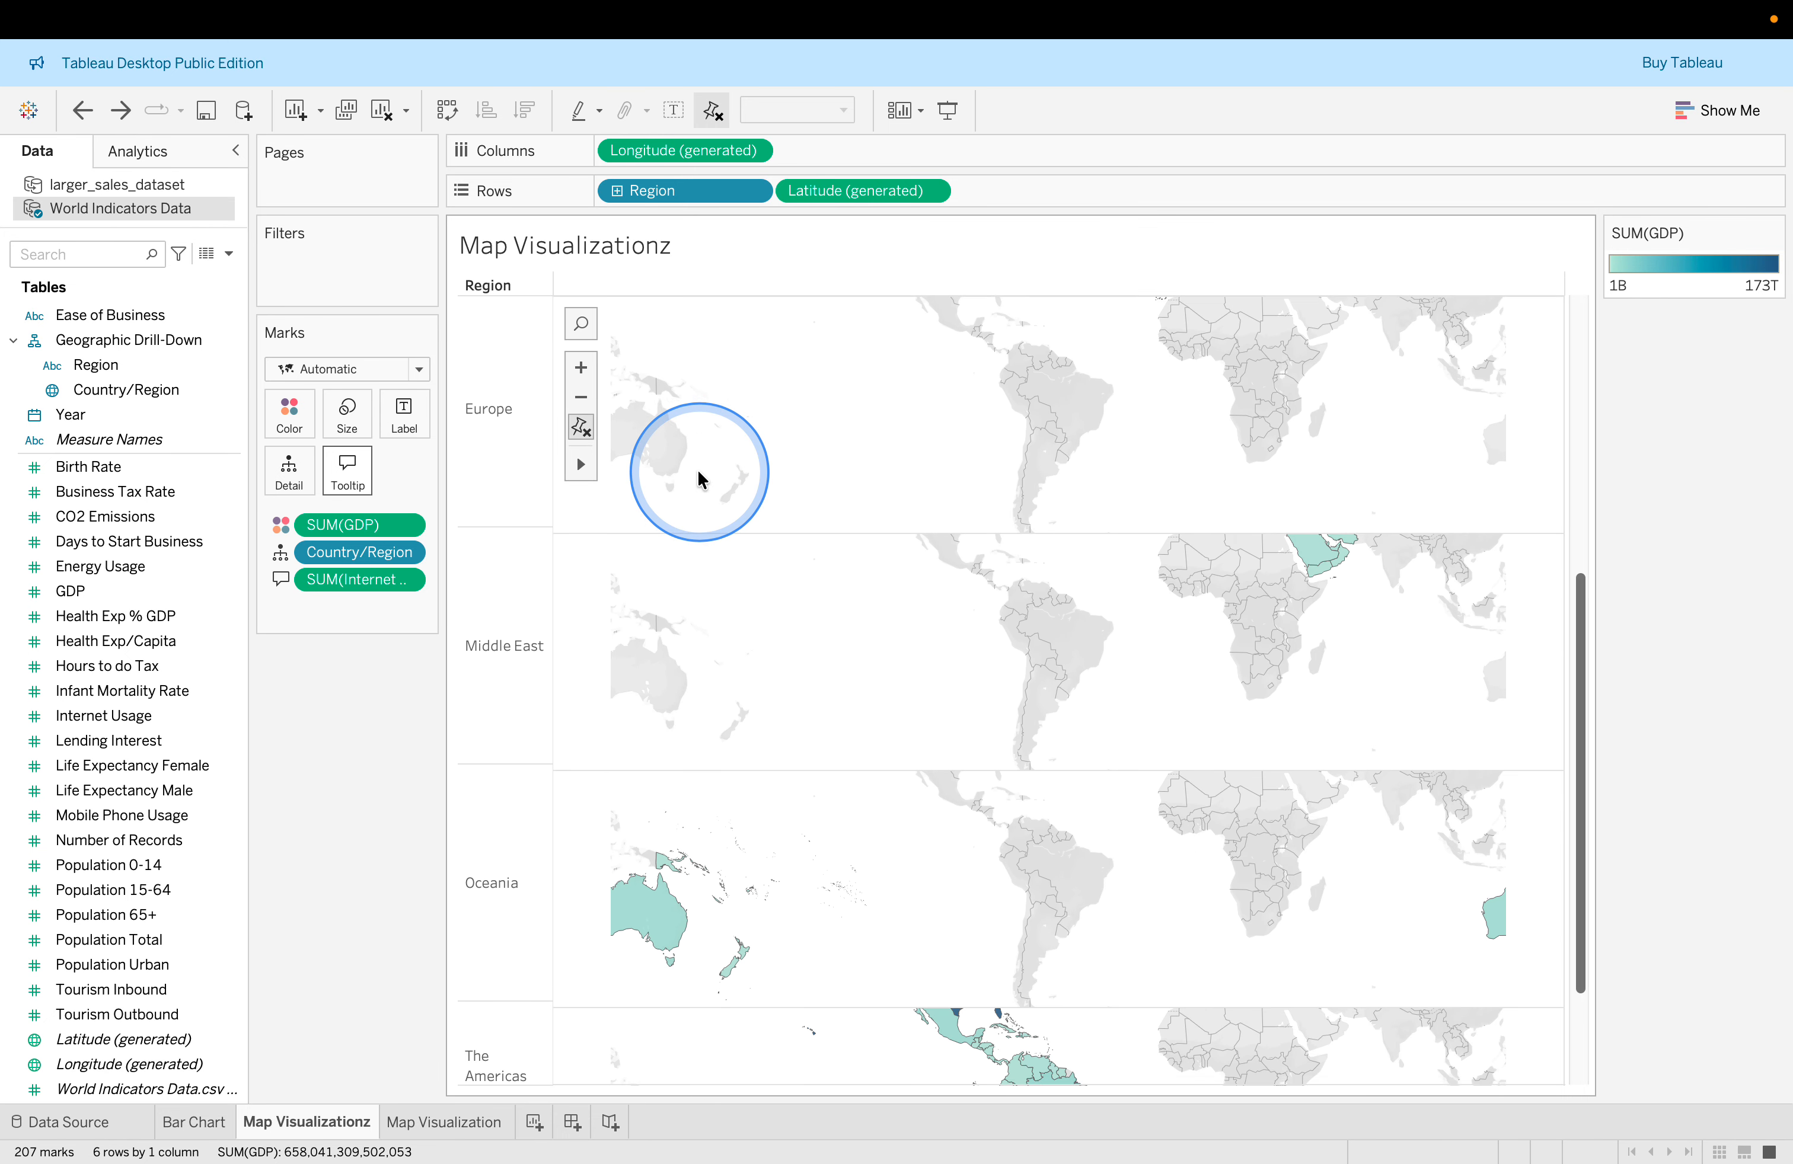
scroll(699, 479, down, 3)
scroll(699, 479, up, 8)
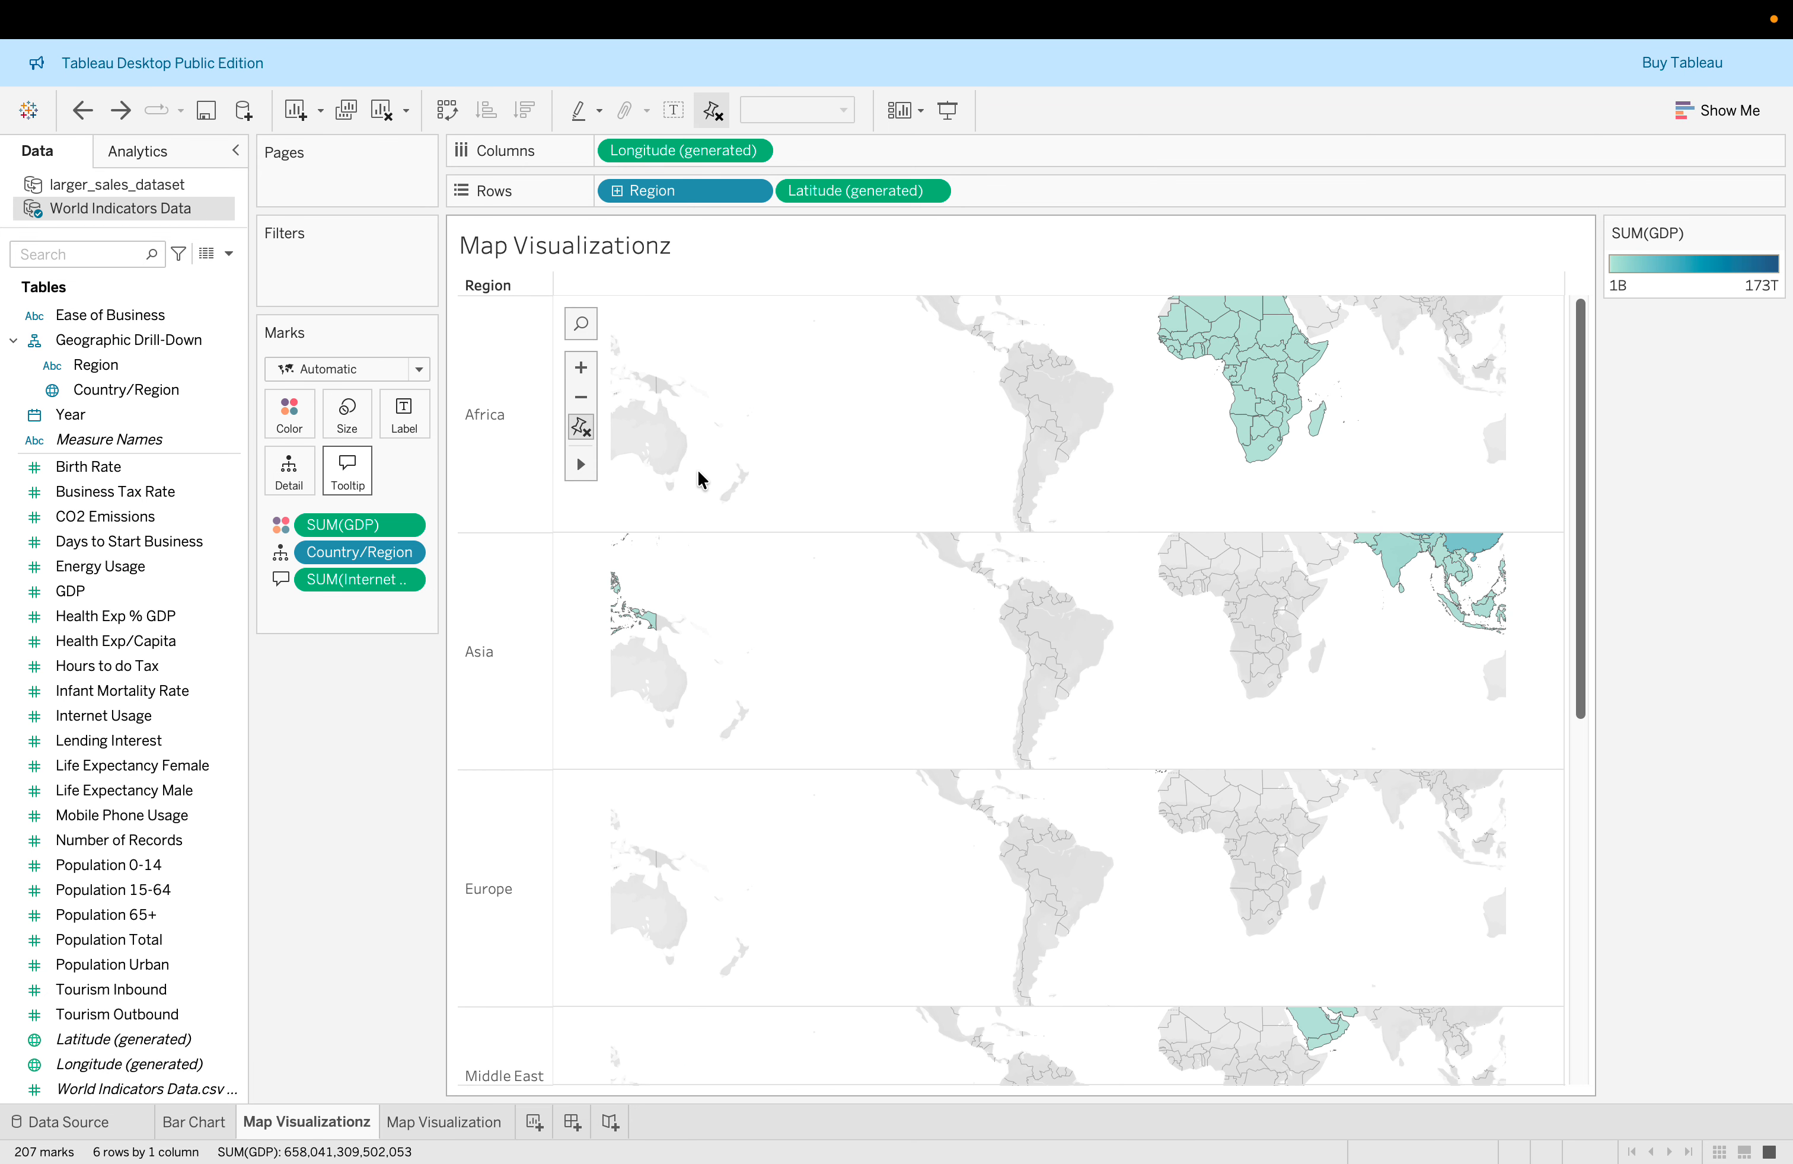
scroll(696, 468, down, 1)
scroll(696, 468, up, 1)
Compare the Tableau regional maps with the instruction 24 example in the browser lab guide.
key(ctrl+Right)
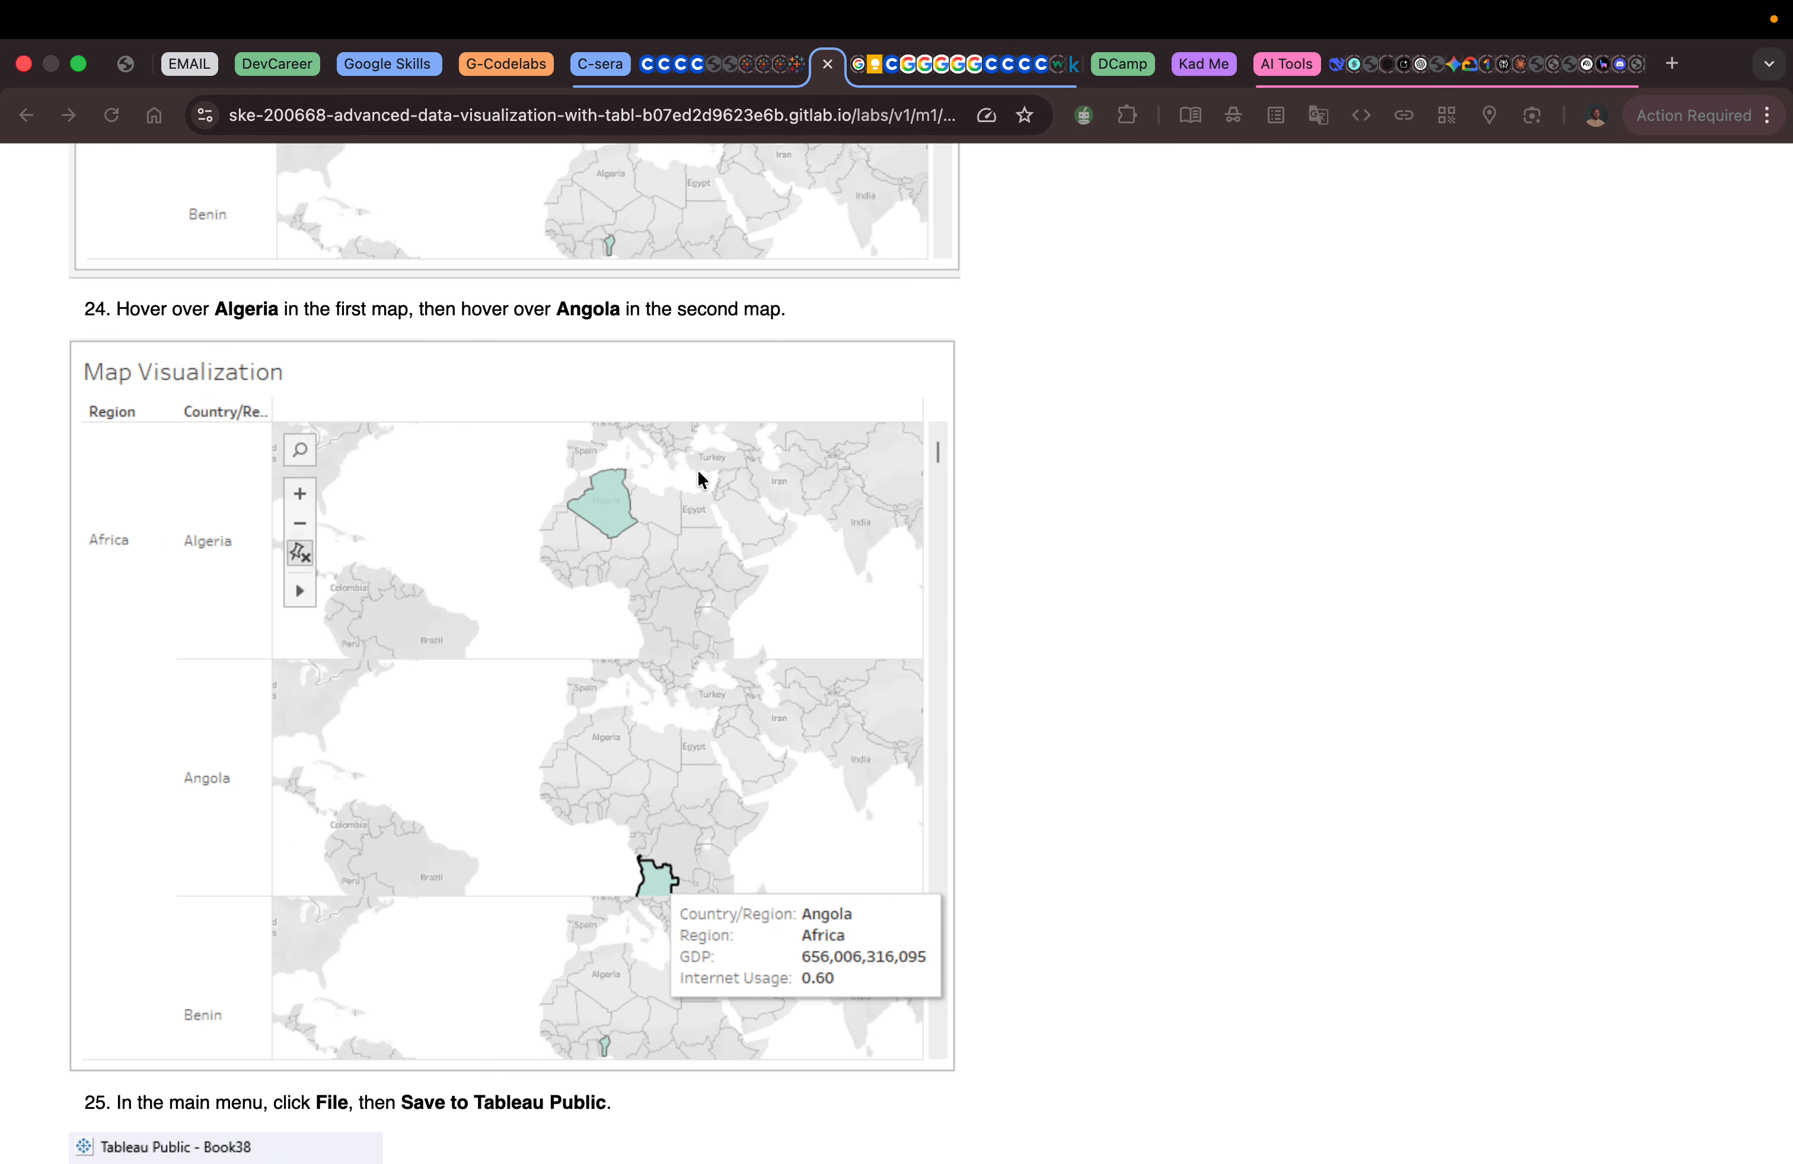
key(ctrl+Left)
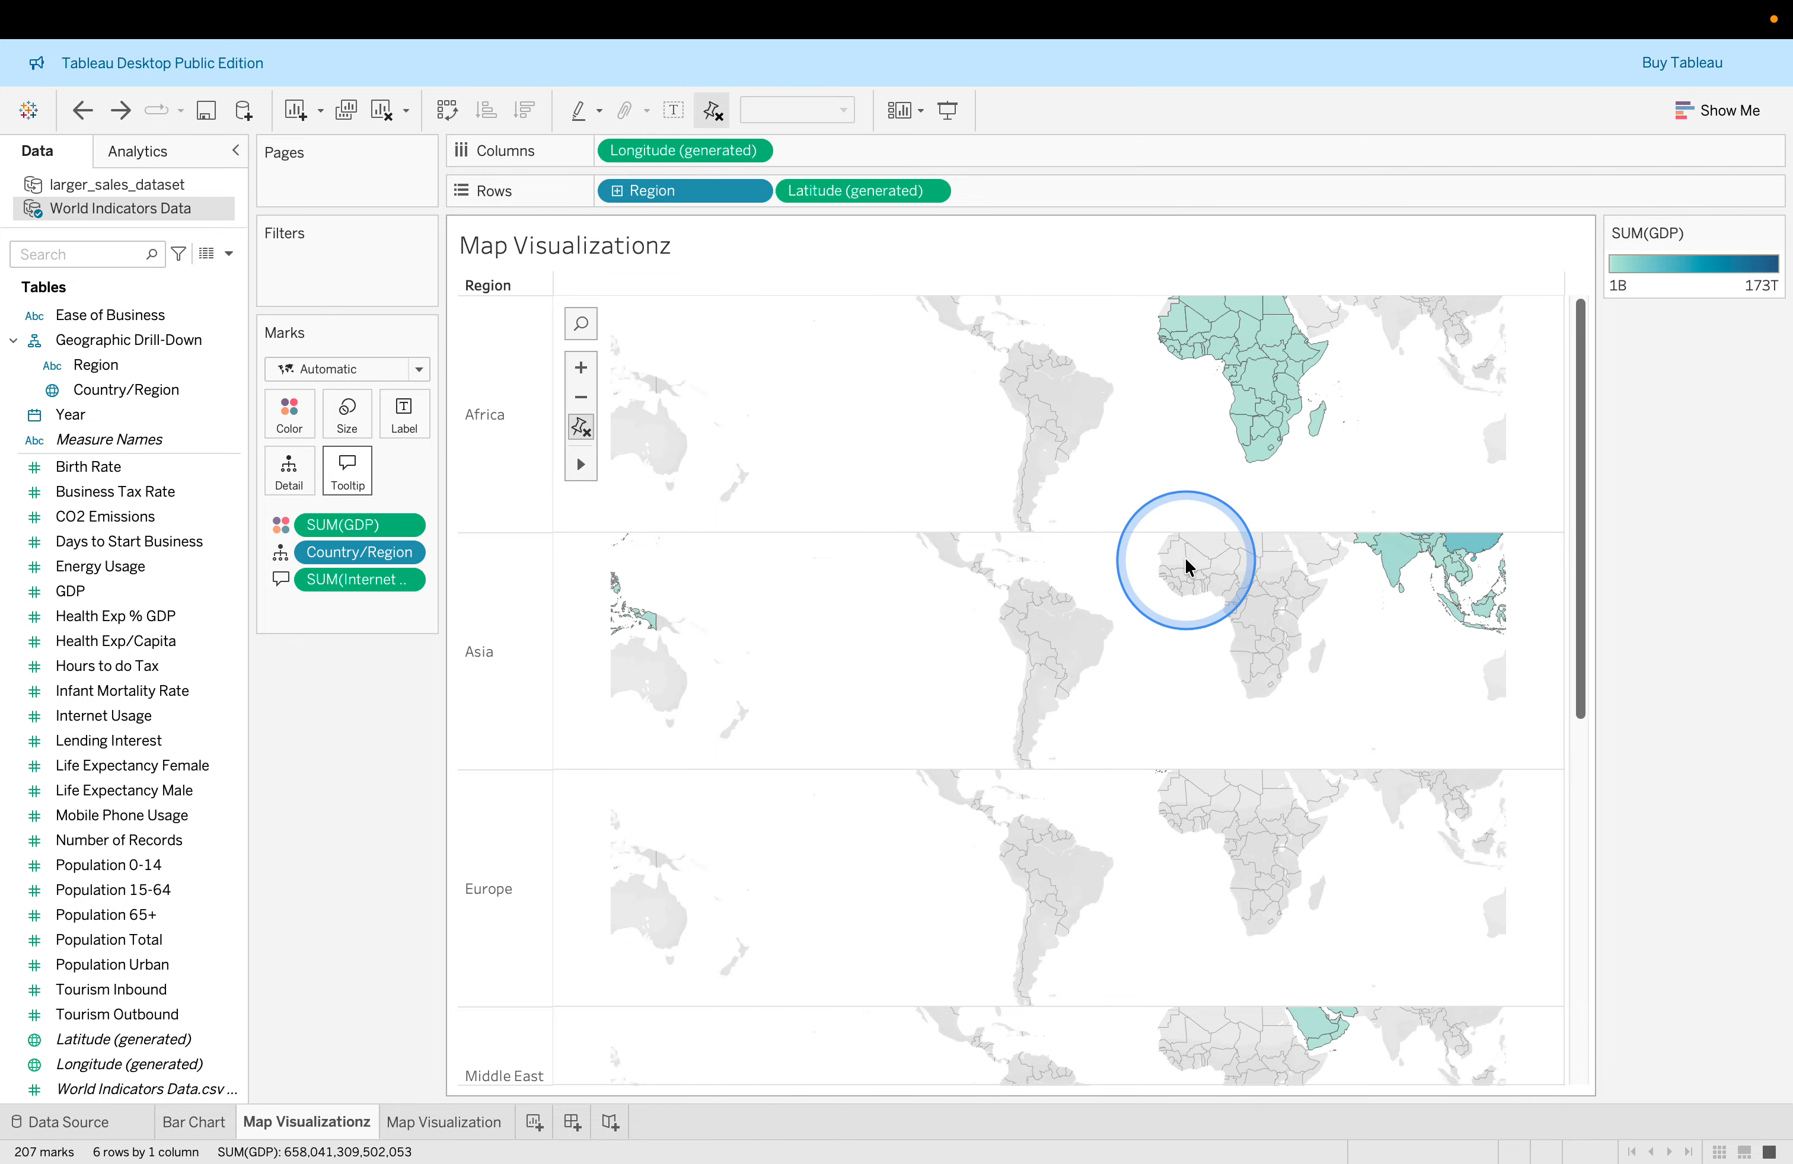
key(ctrl+Right)
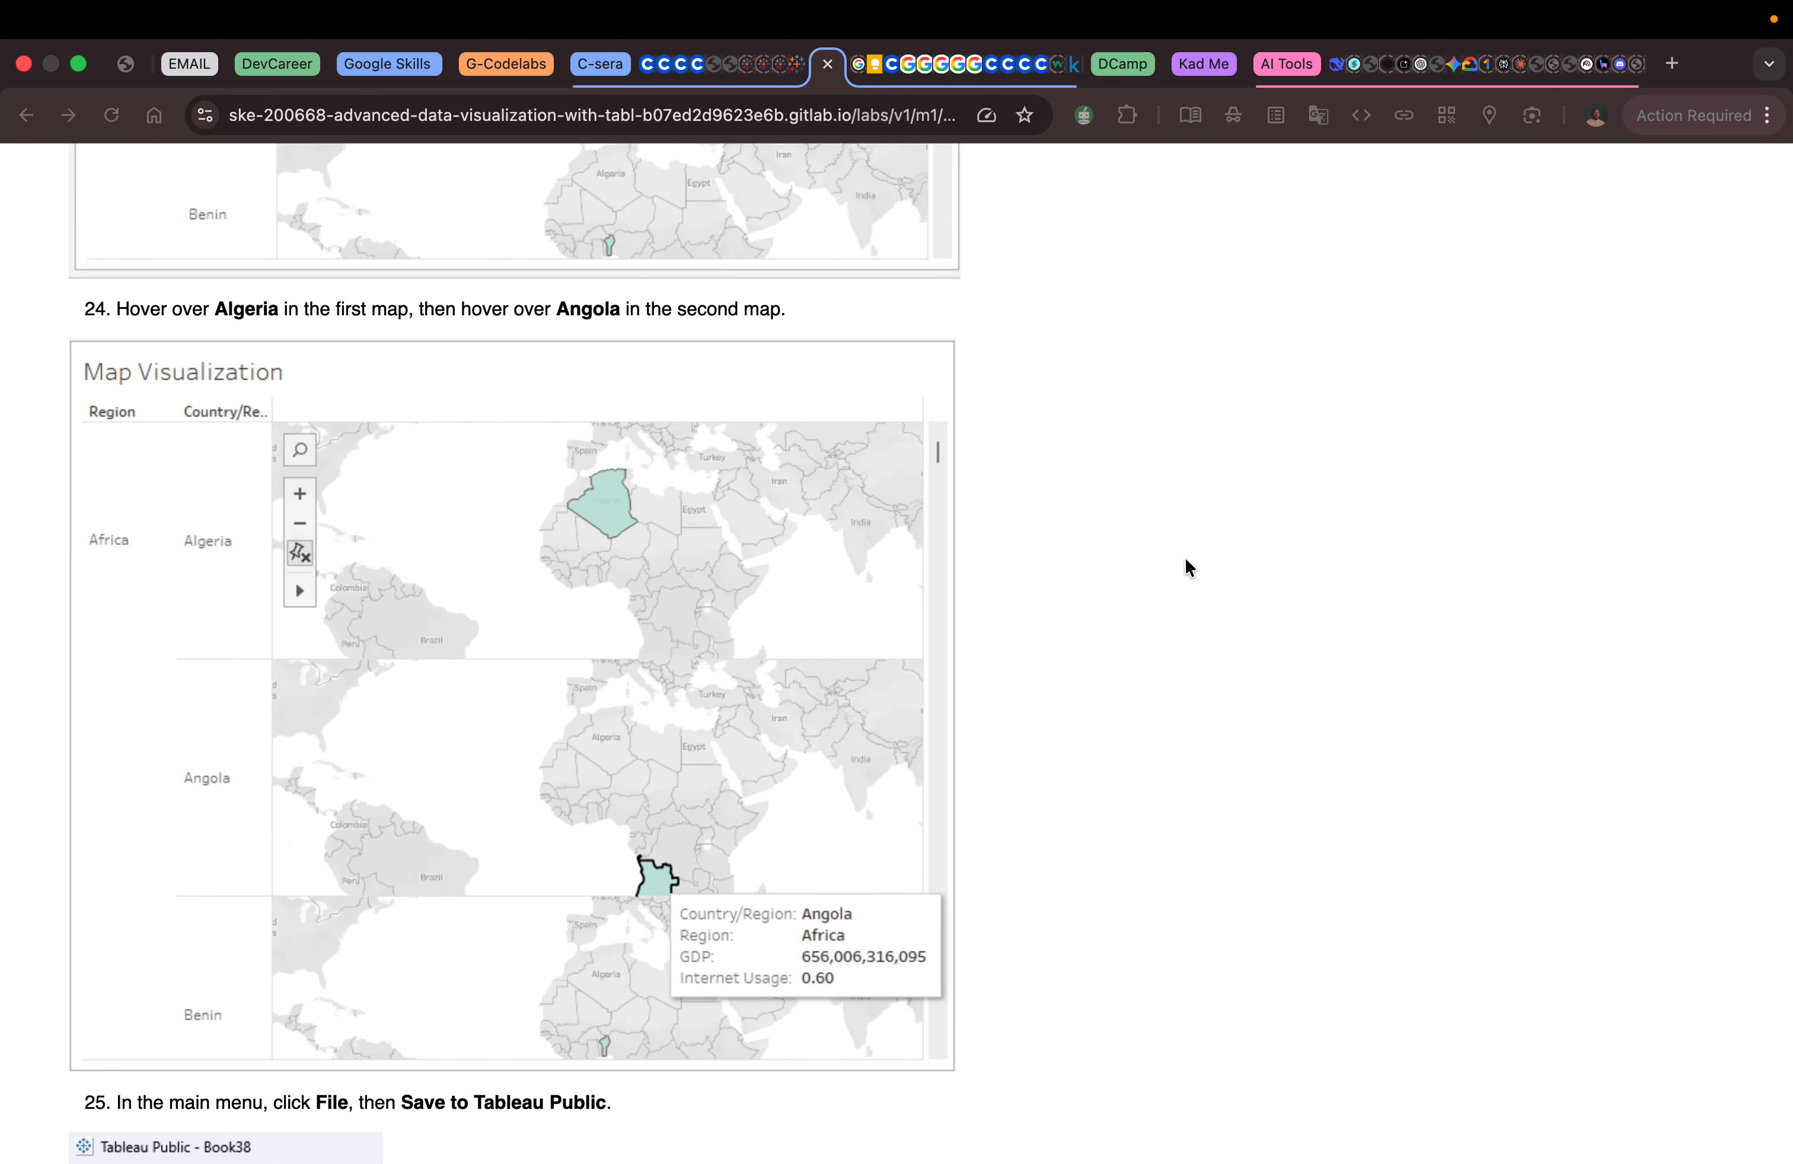
key(ctrl+Left)
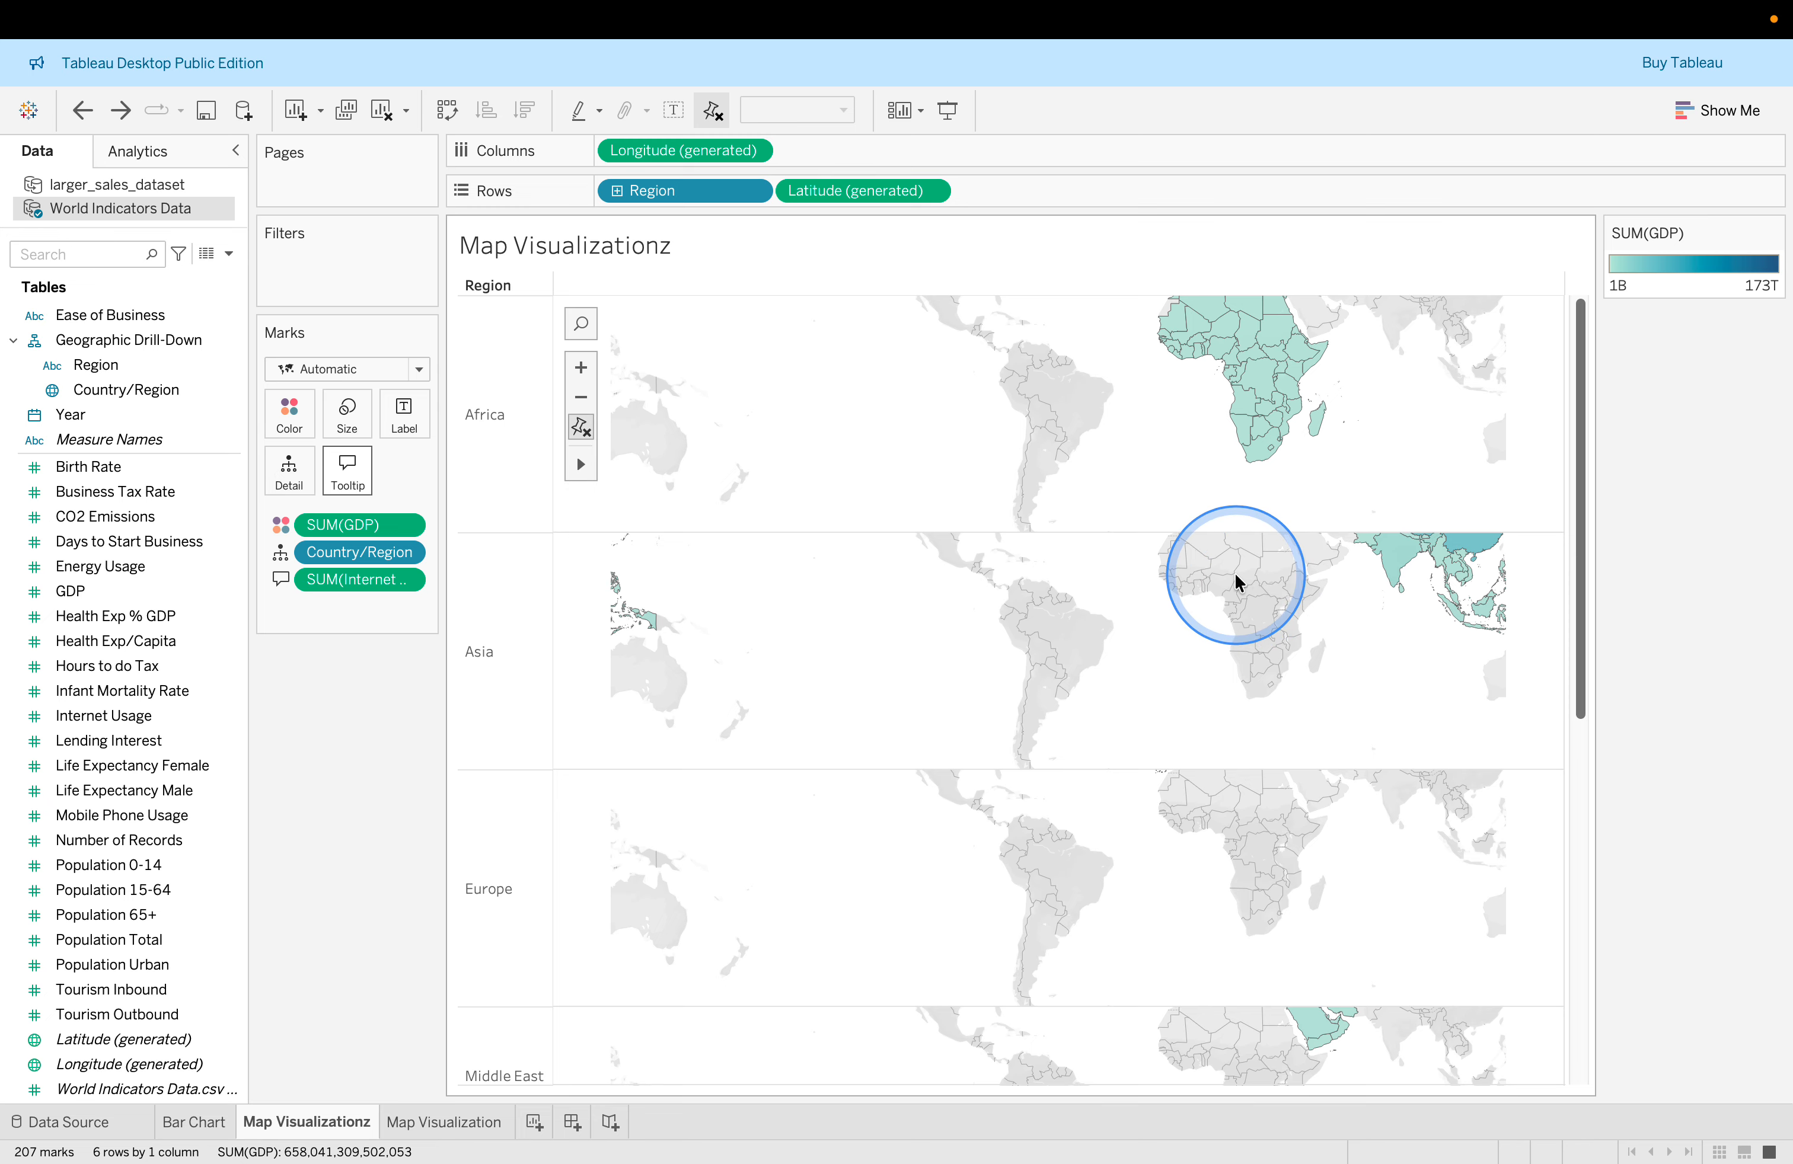
key(ctrl+Right)
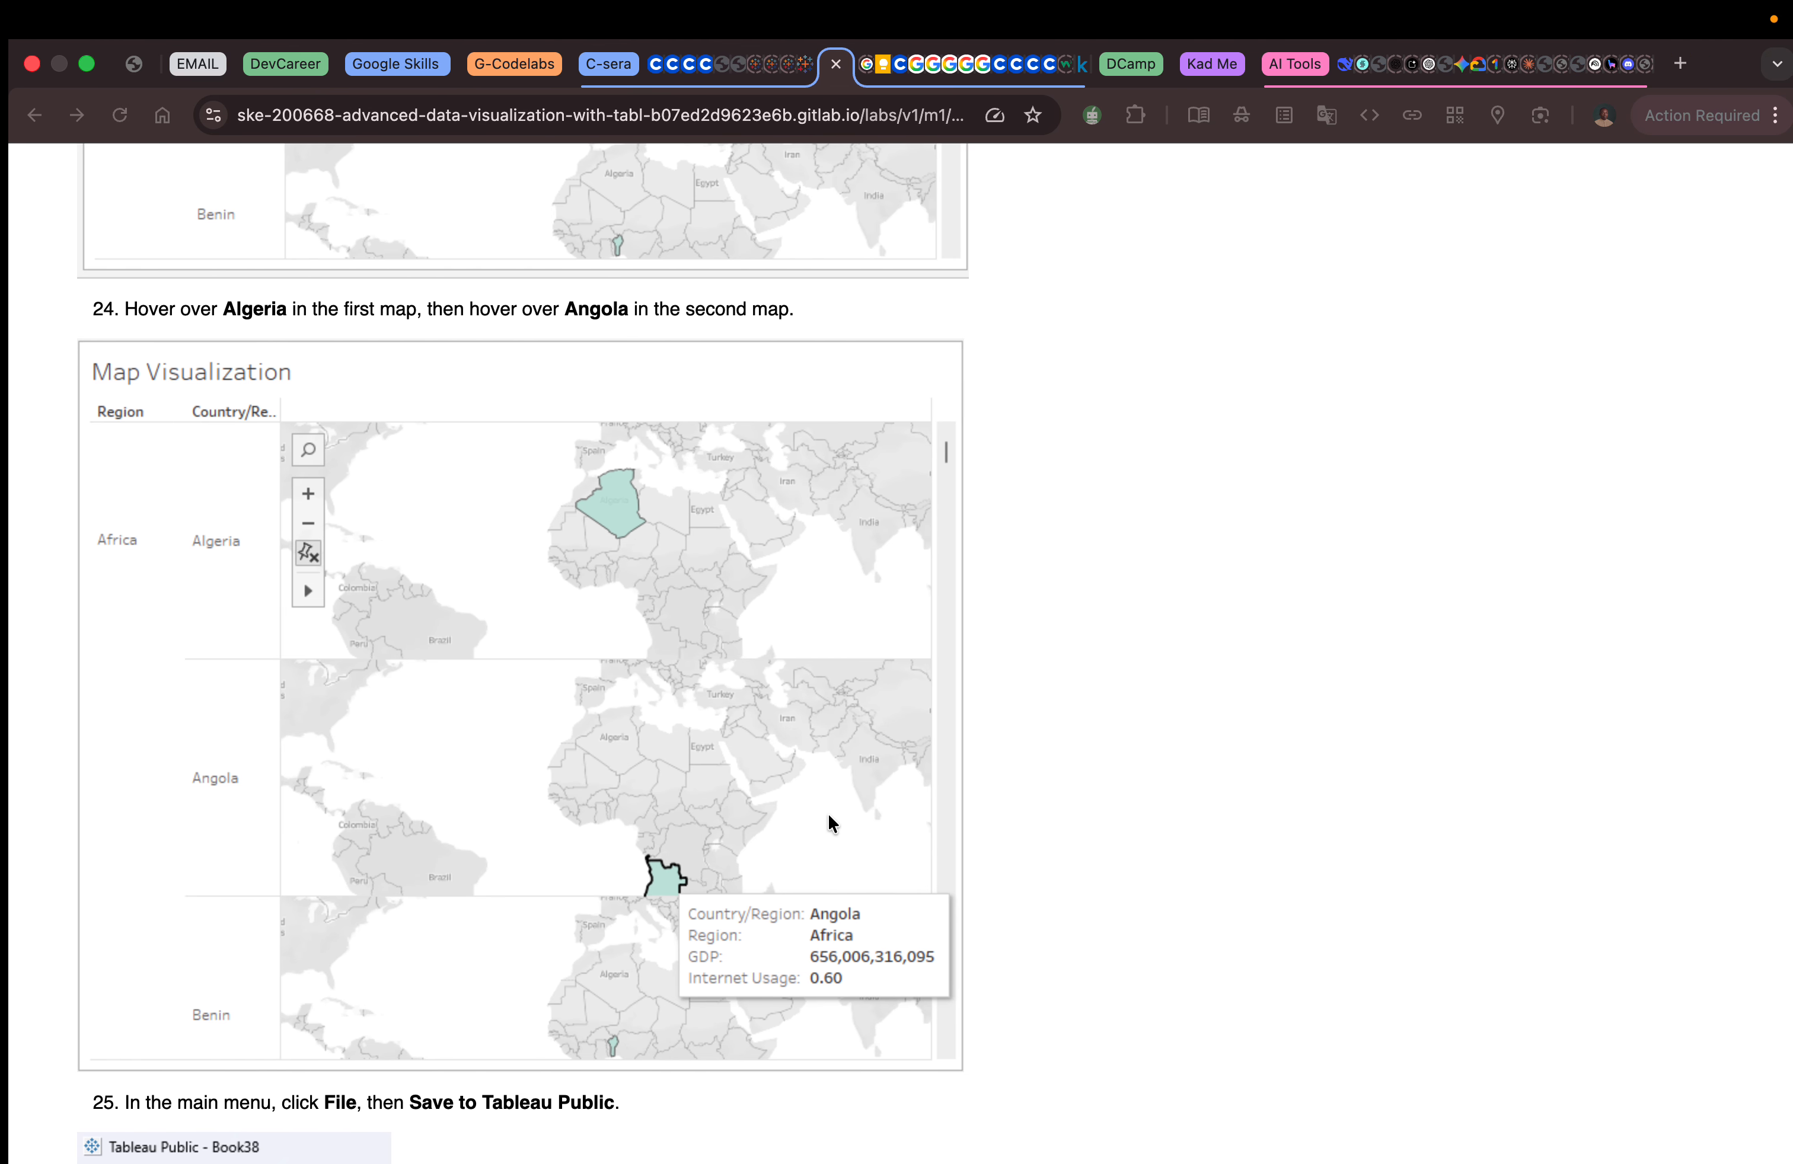
scroll(858, 711, down, 3)
scroll(857, 711, up, 2)
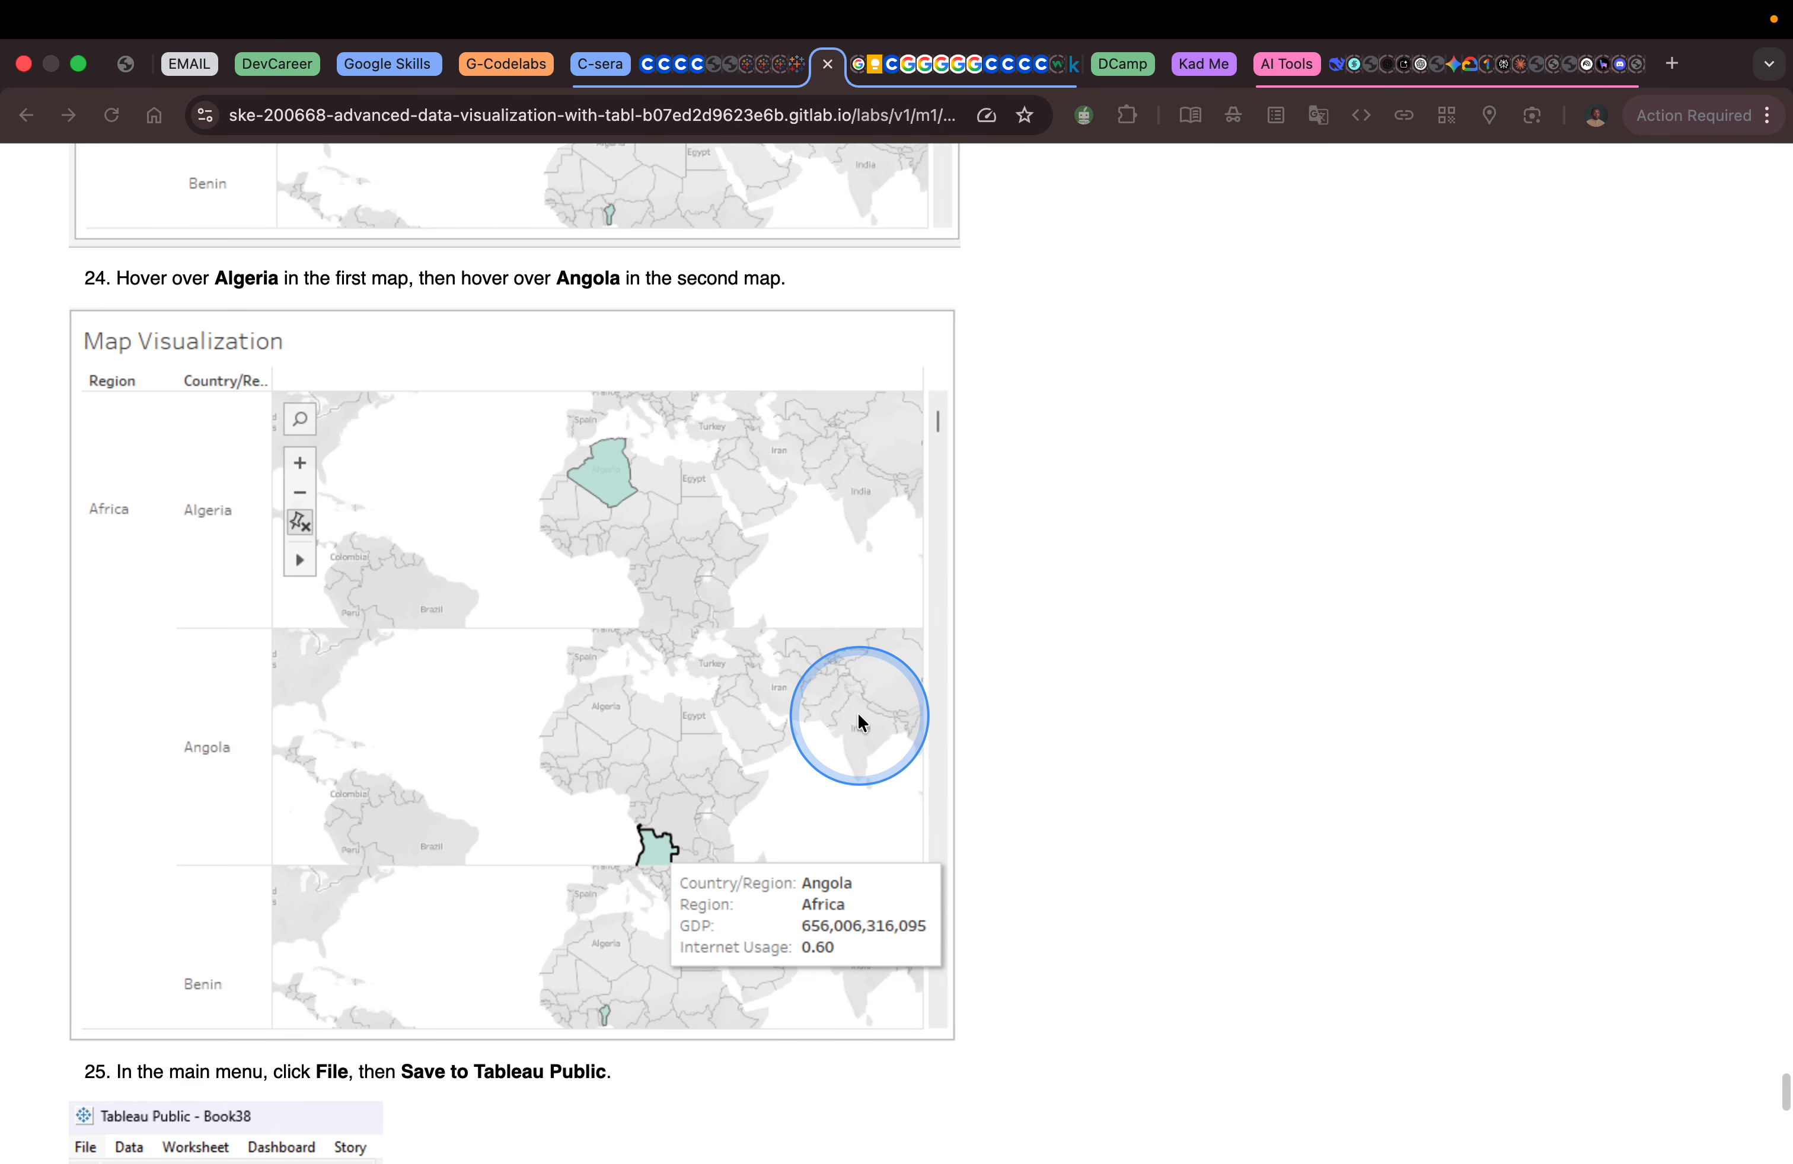
scroll(884, 639, down, 1)
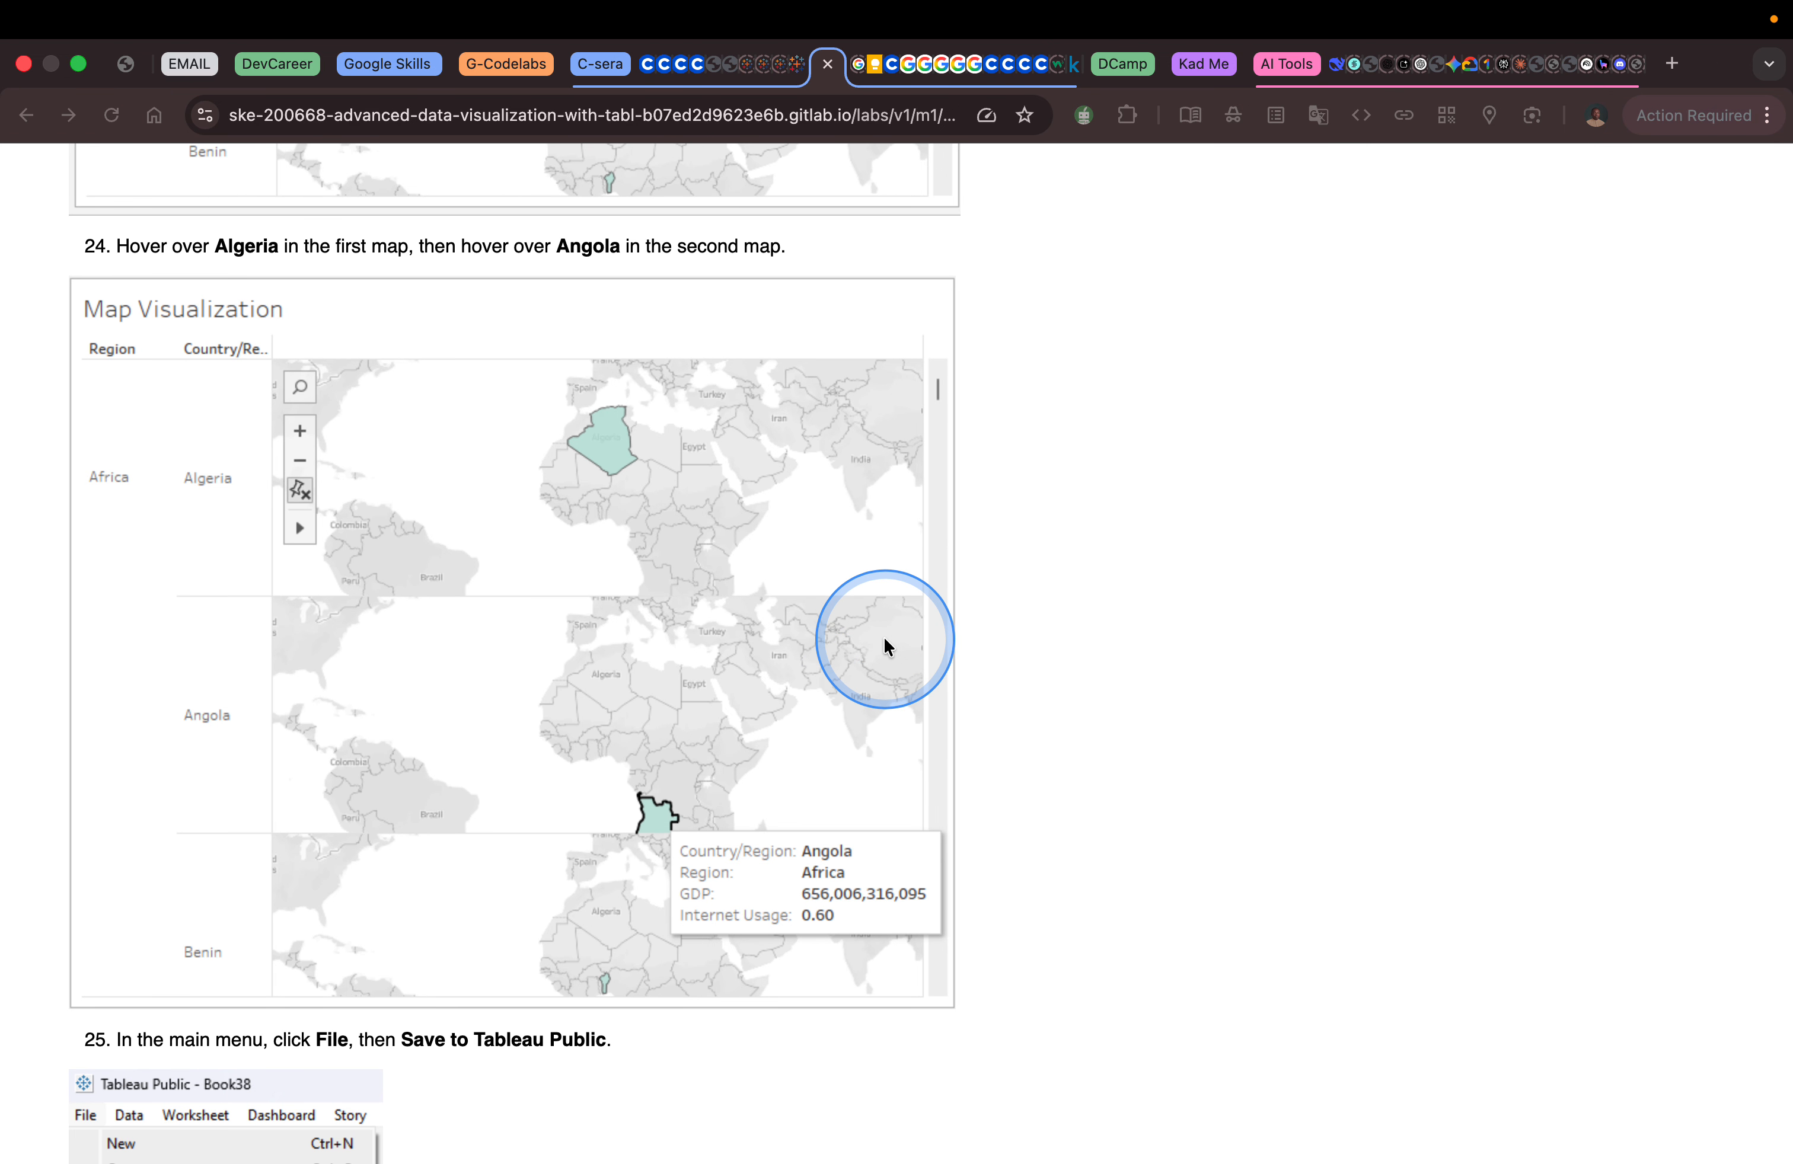
scroll(884, 643, down, 1)
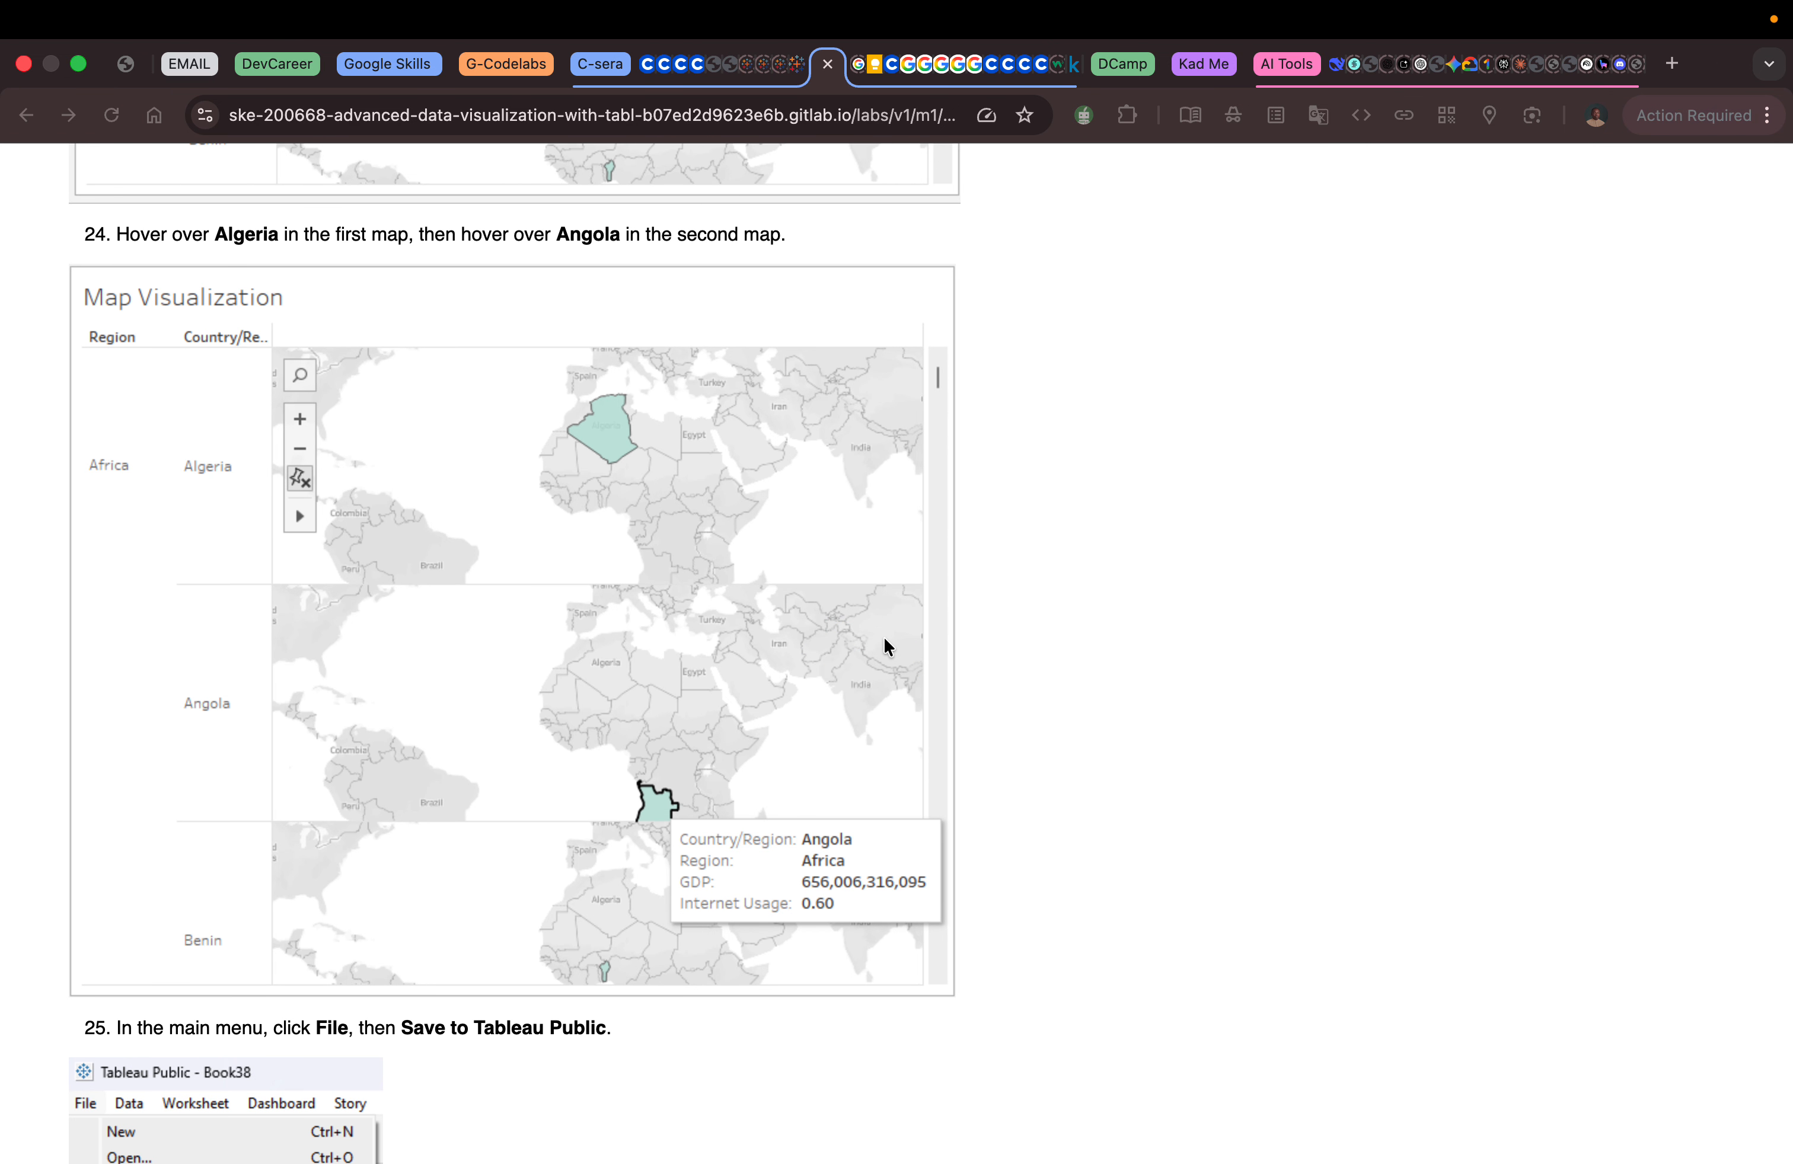
Switch to Tableau and pan the regional maps with the Pan tool to bring all of Africa into view.
key(ctrl+Left)
click(1207, 456)
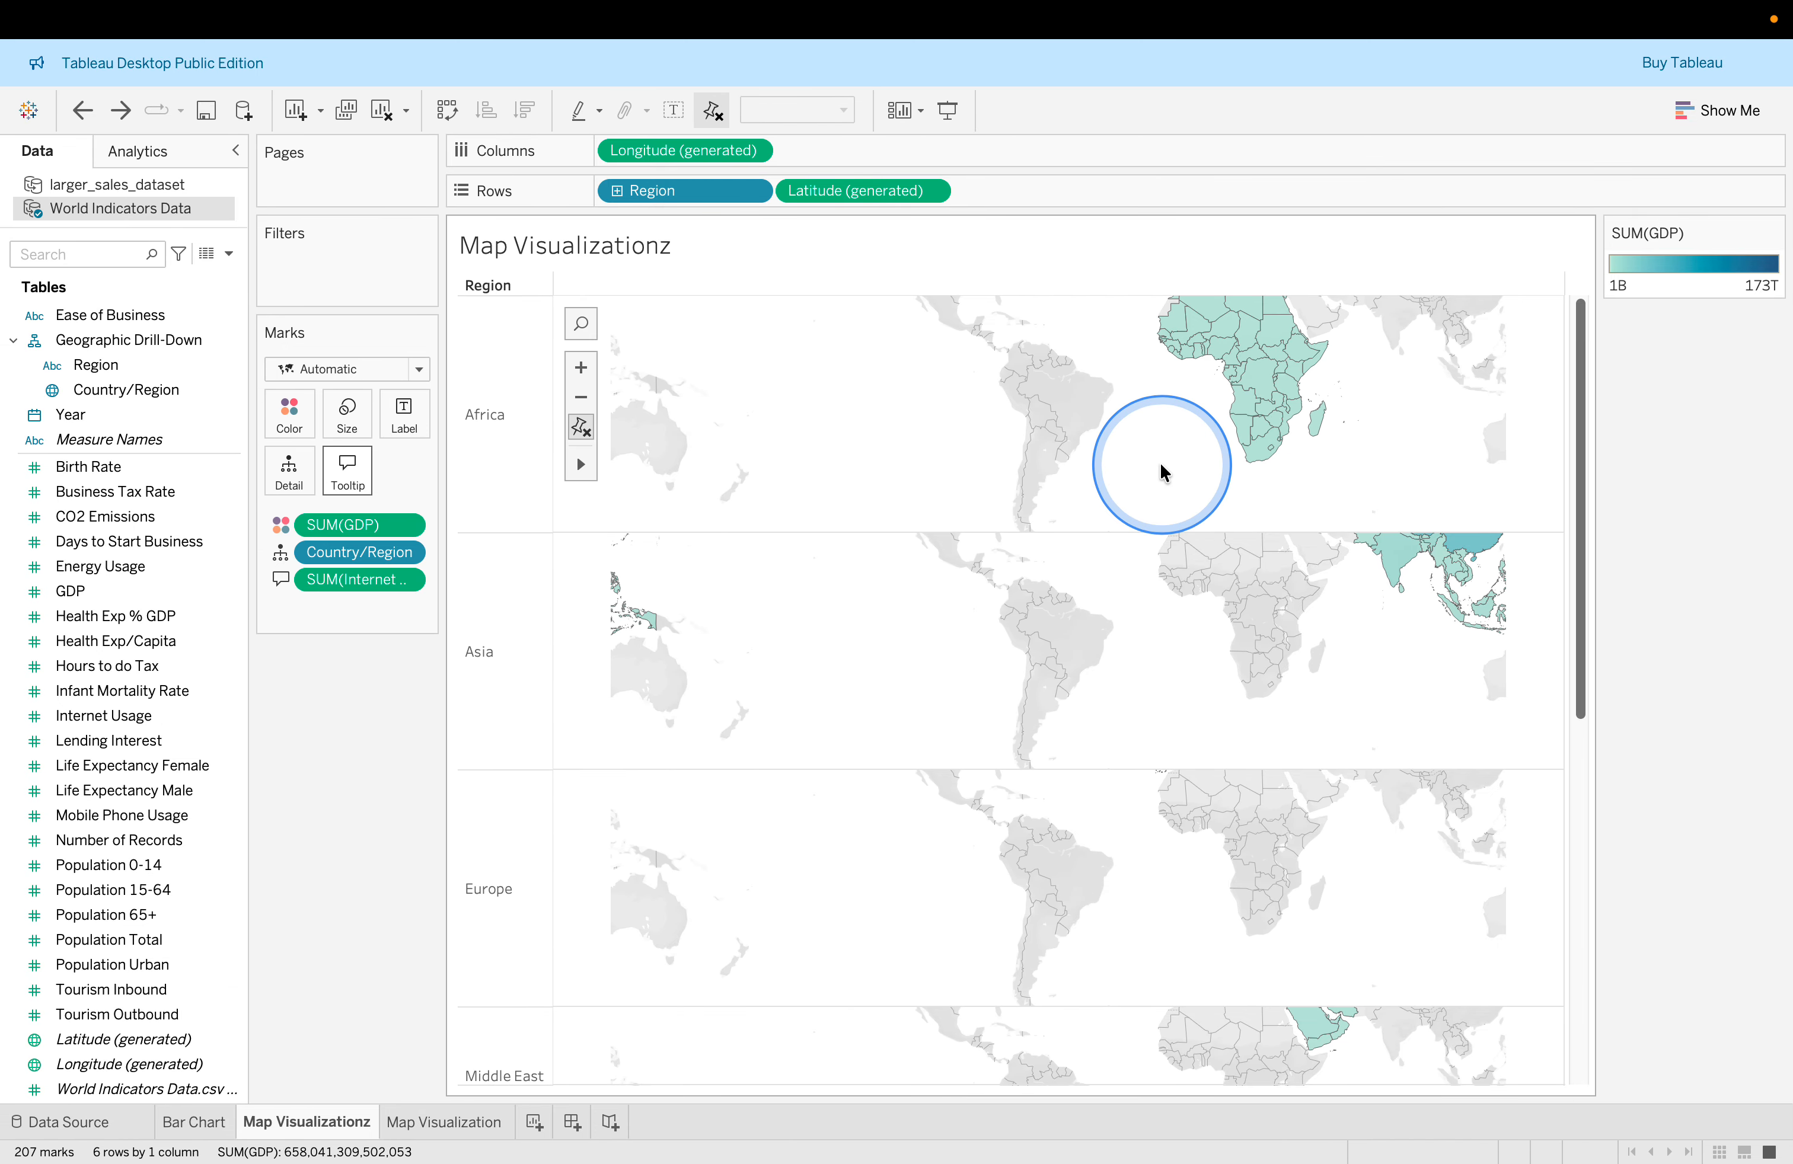
mouse_move(584, 464)
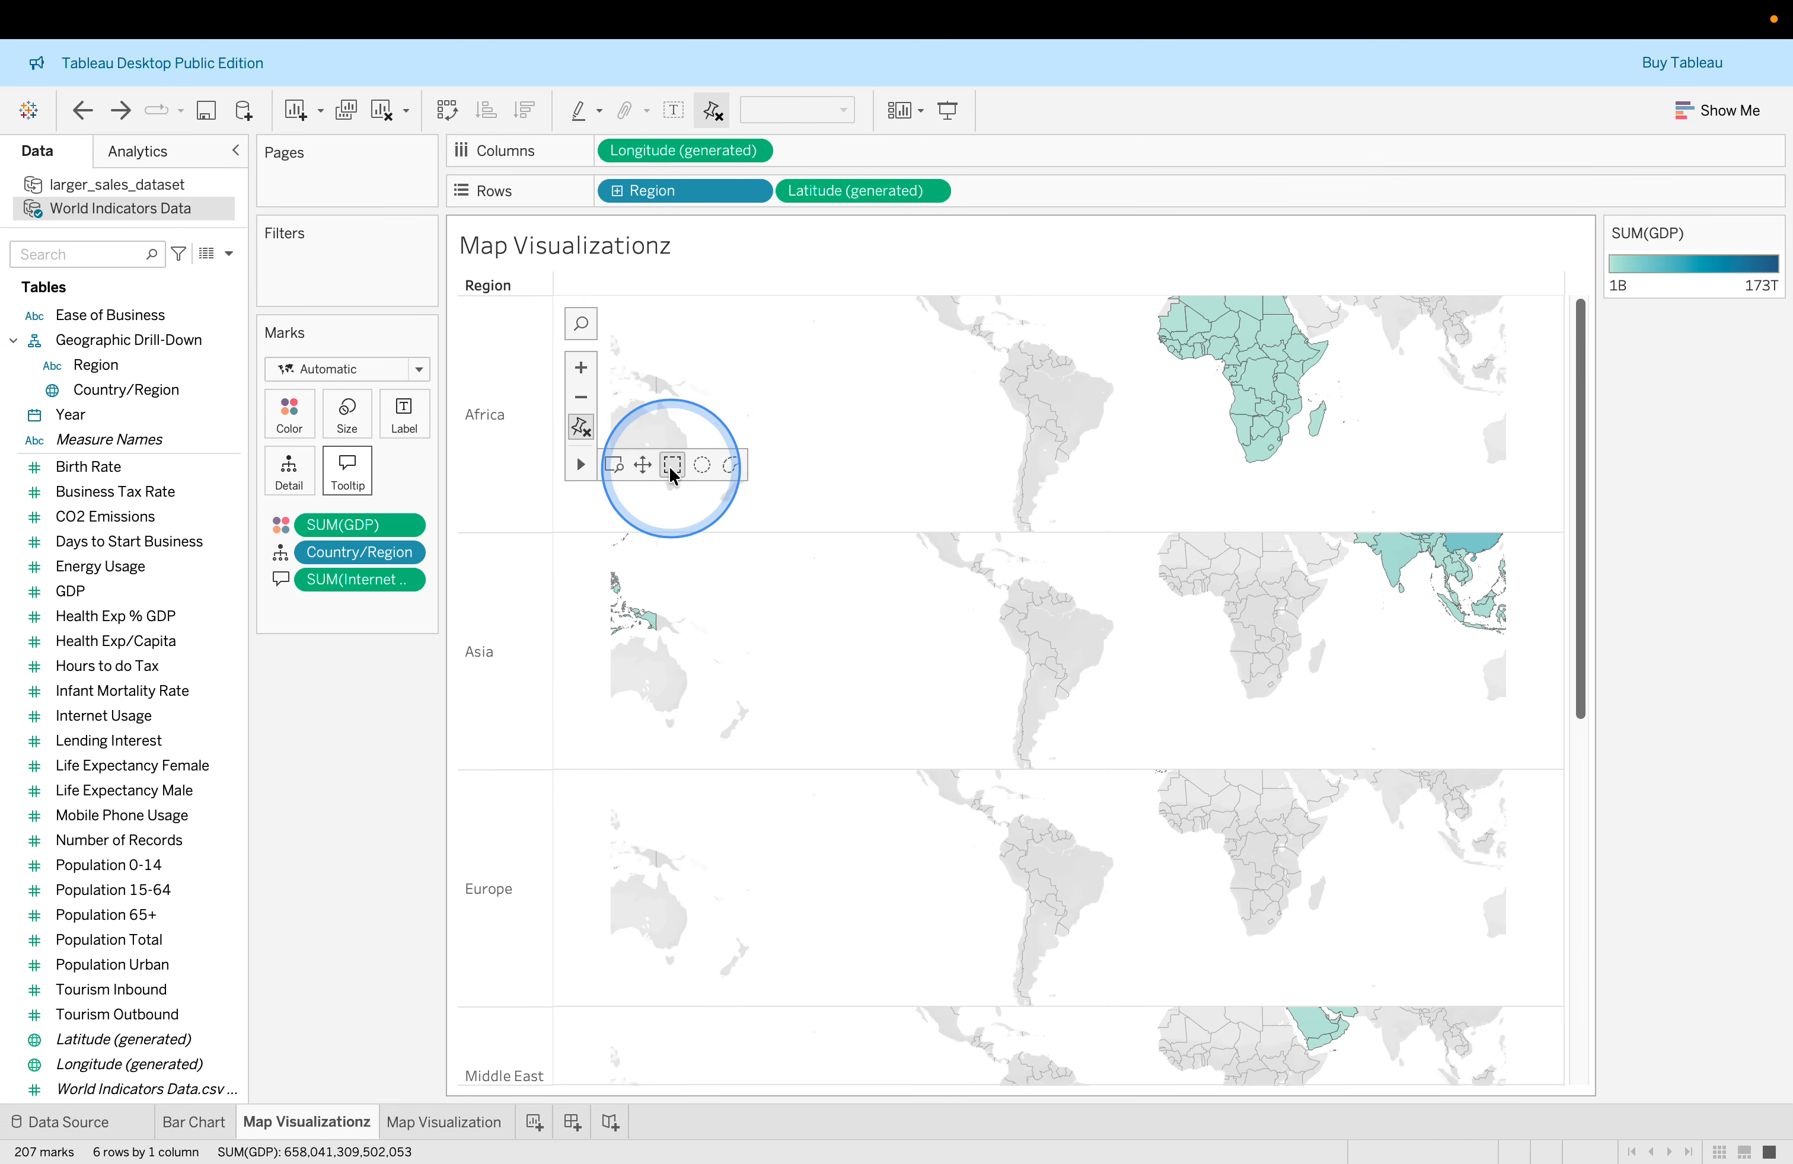
click(641, 463)
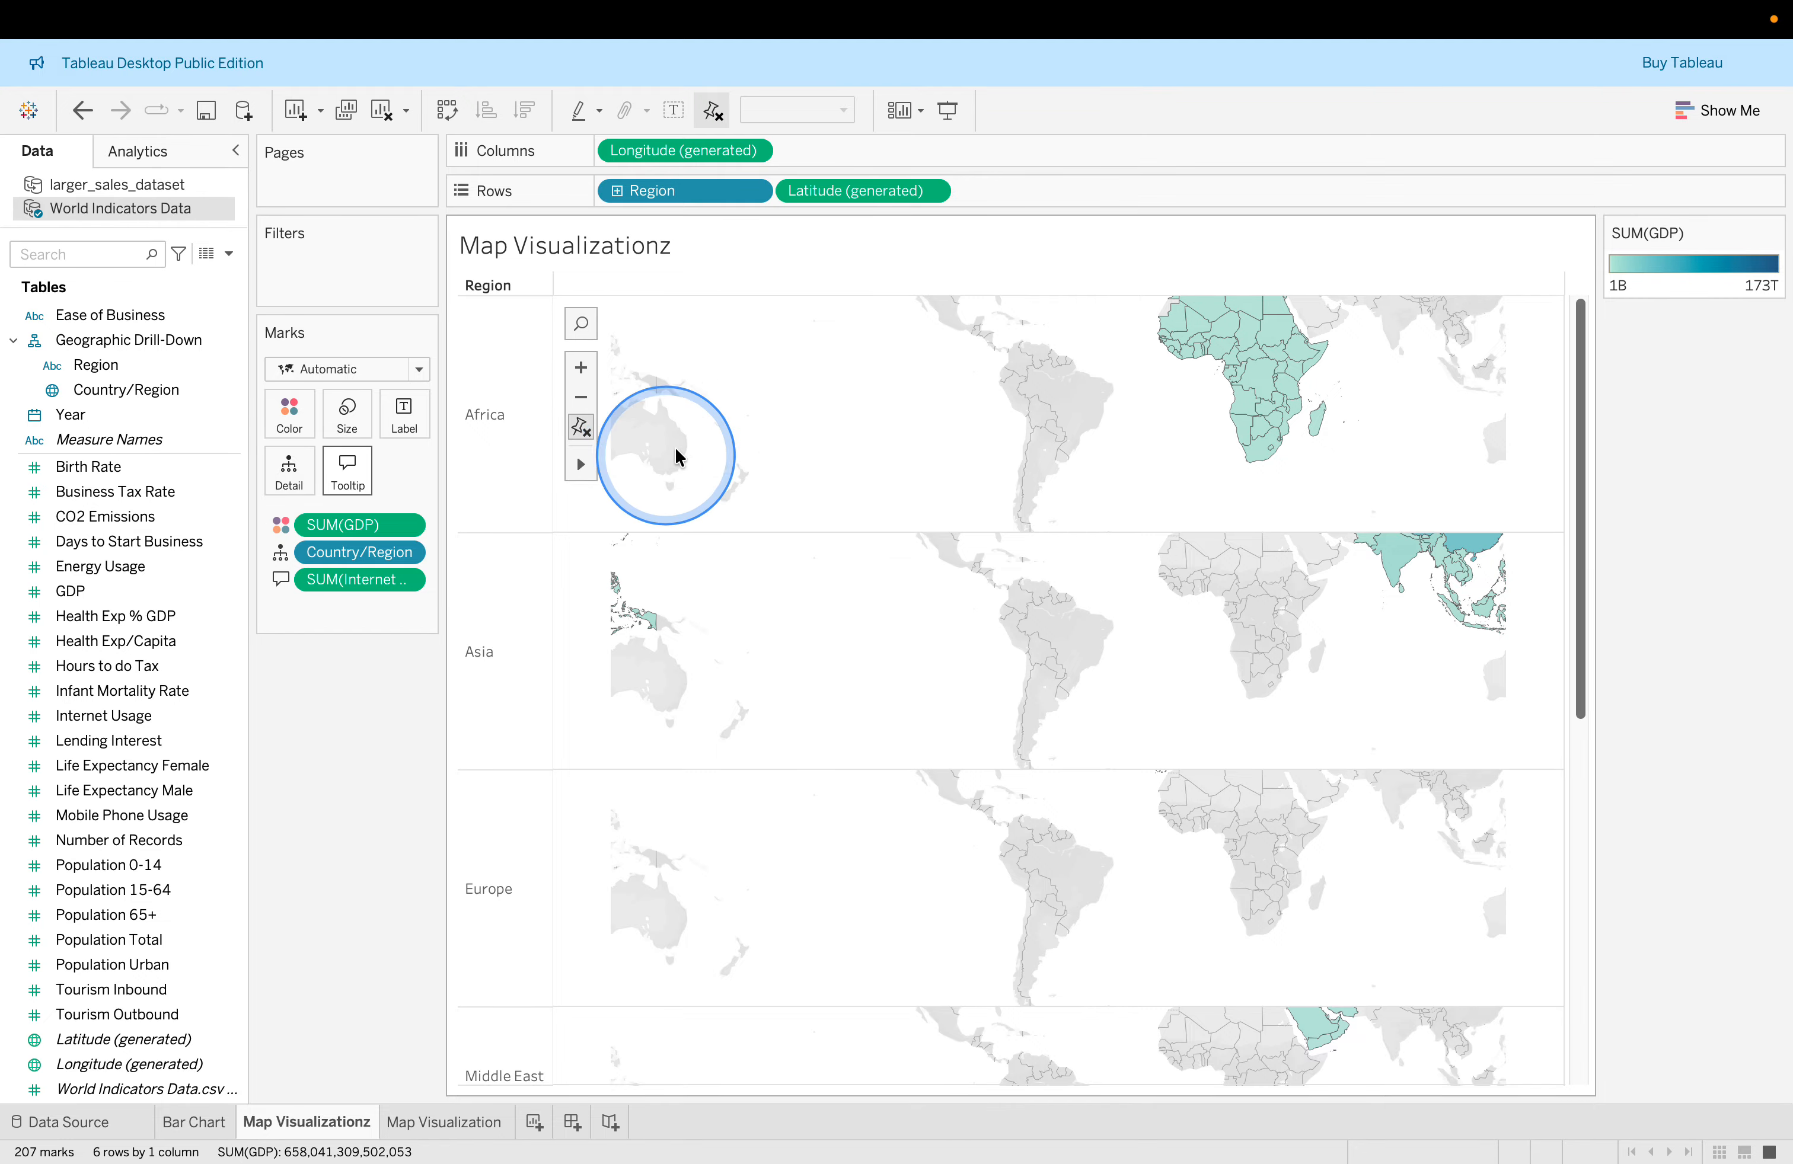
drag(905, 389, 721, 444)
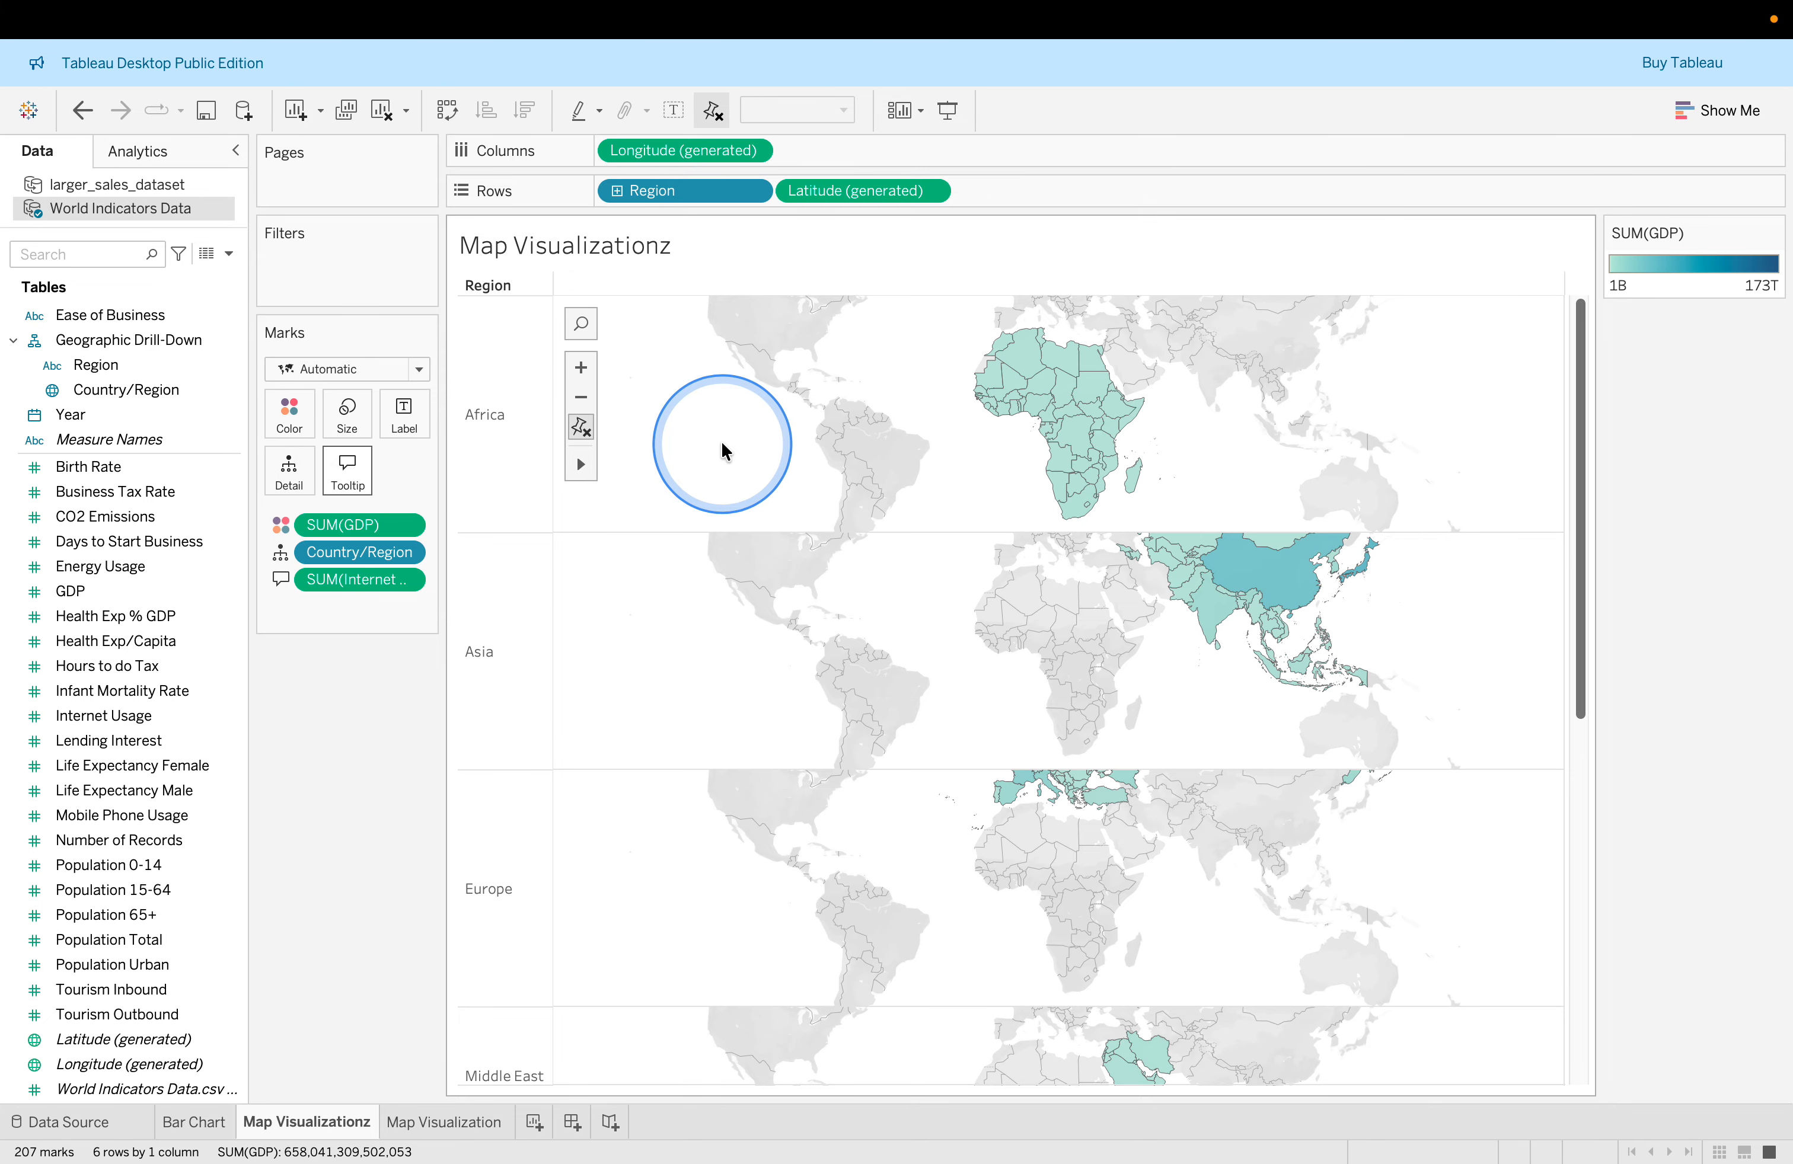
Inspect the GDP and Internet Usage tooltips of Algeria and Angola on the Africa map, checking instruction 24 in the browser lab guide.
scroll(1092, 384, down, 2)
scroll(1093, 383, up, 2)
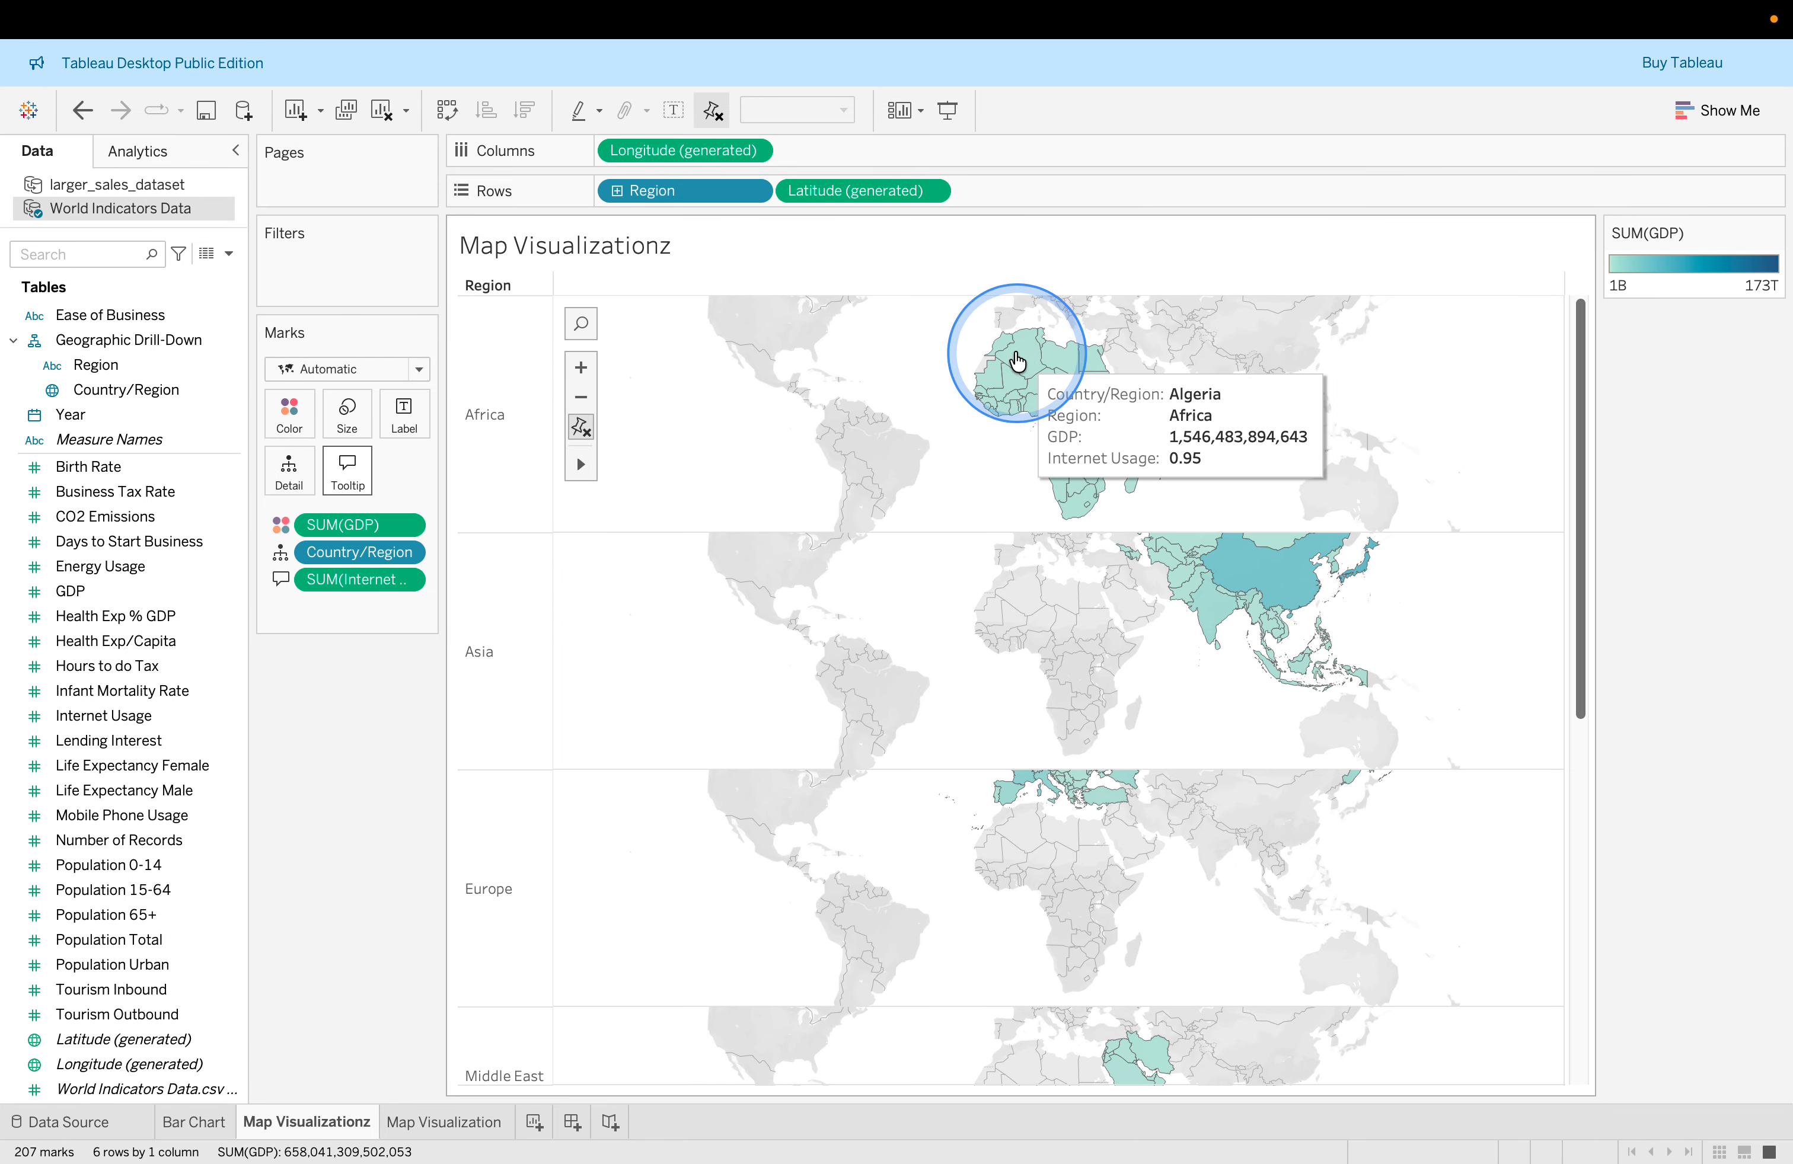
mouse_move(1023, 345)
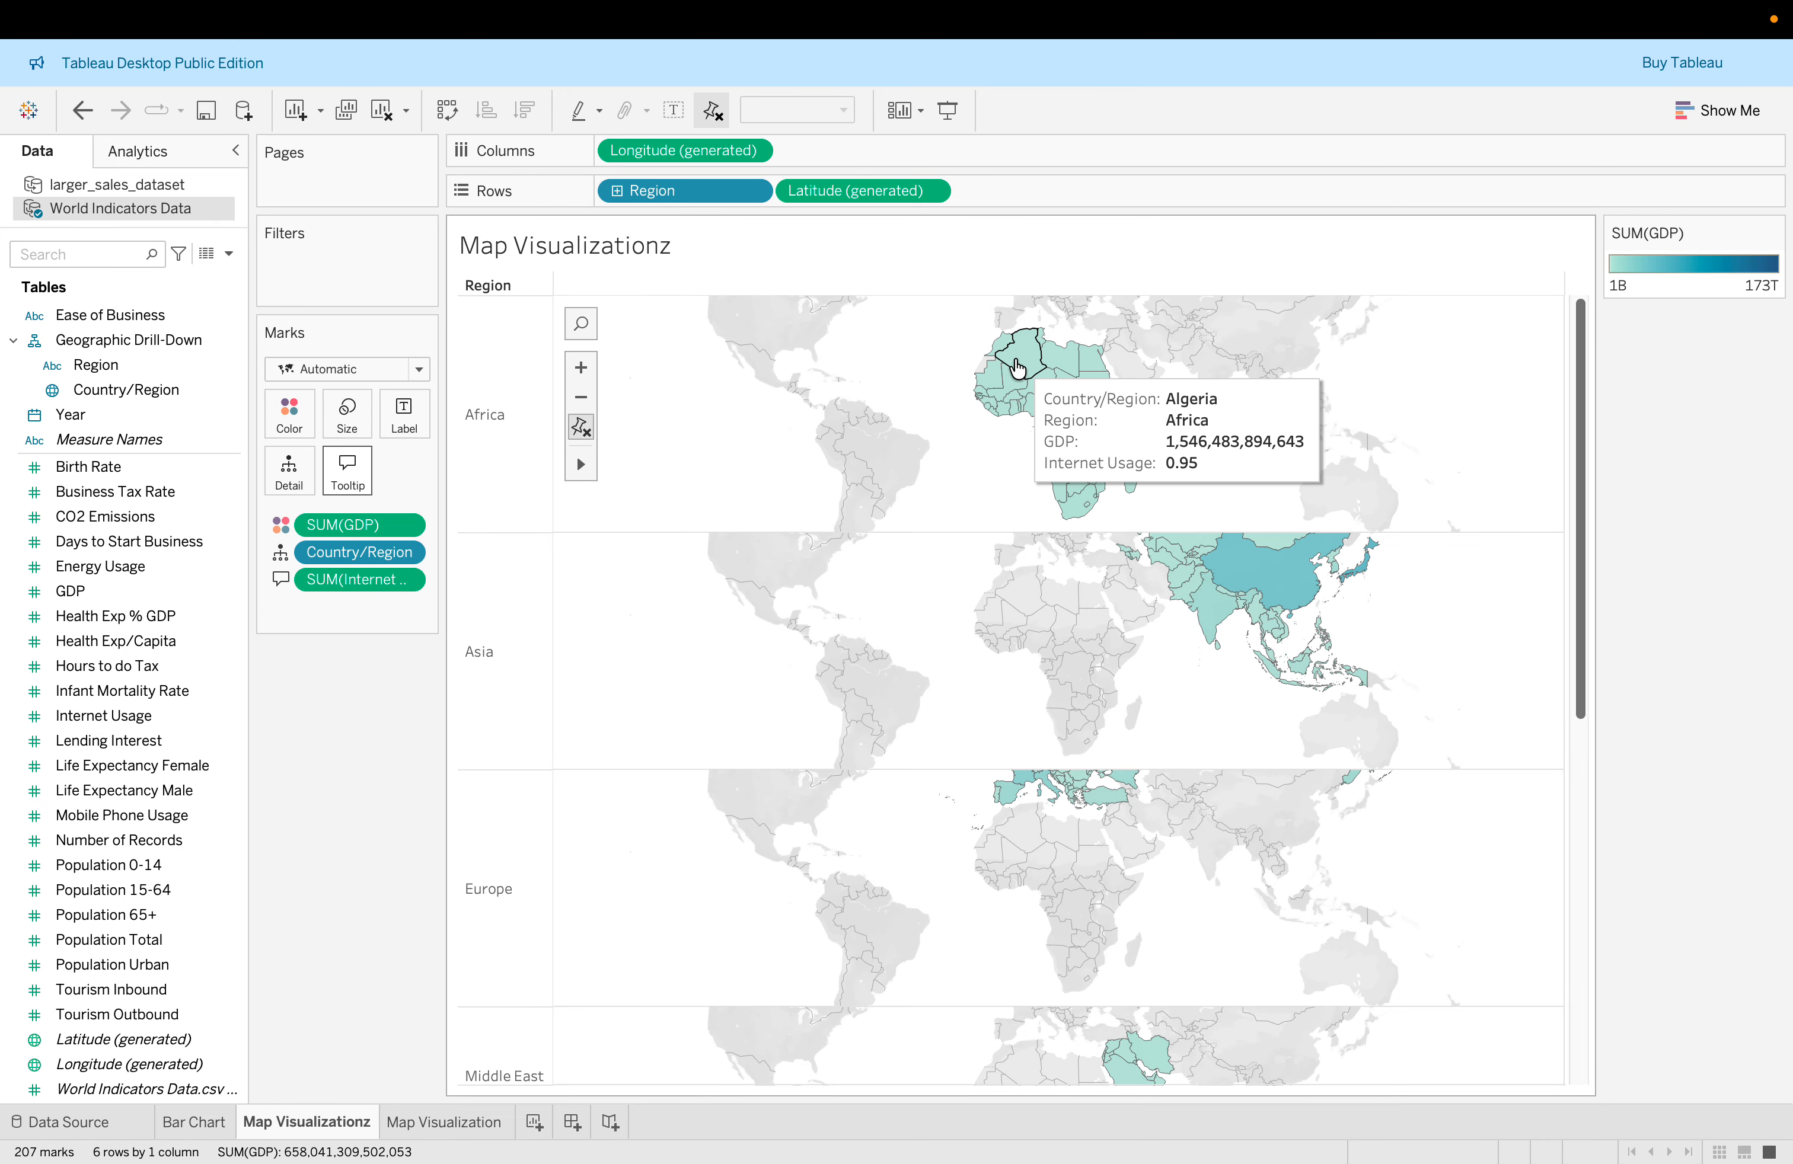
key(ctrl+Right)
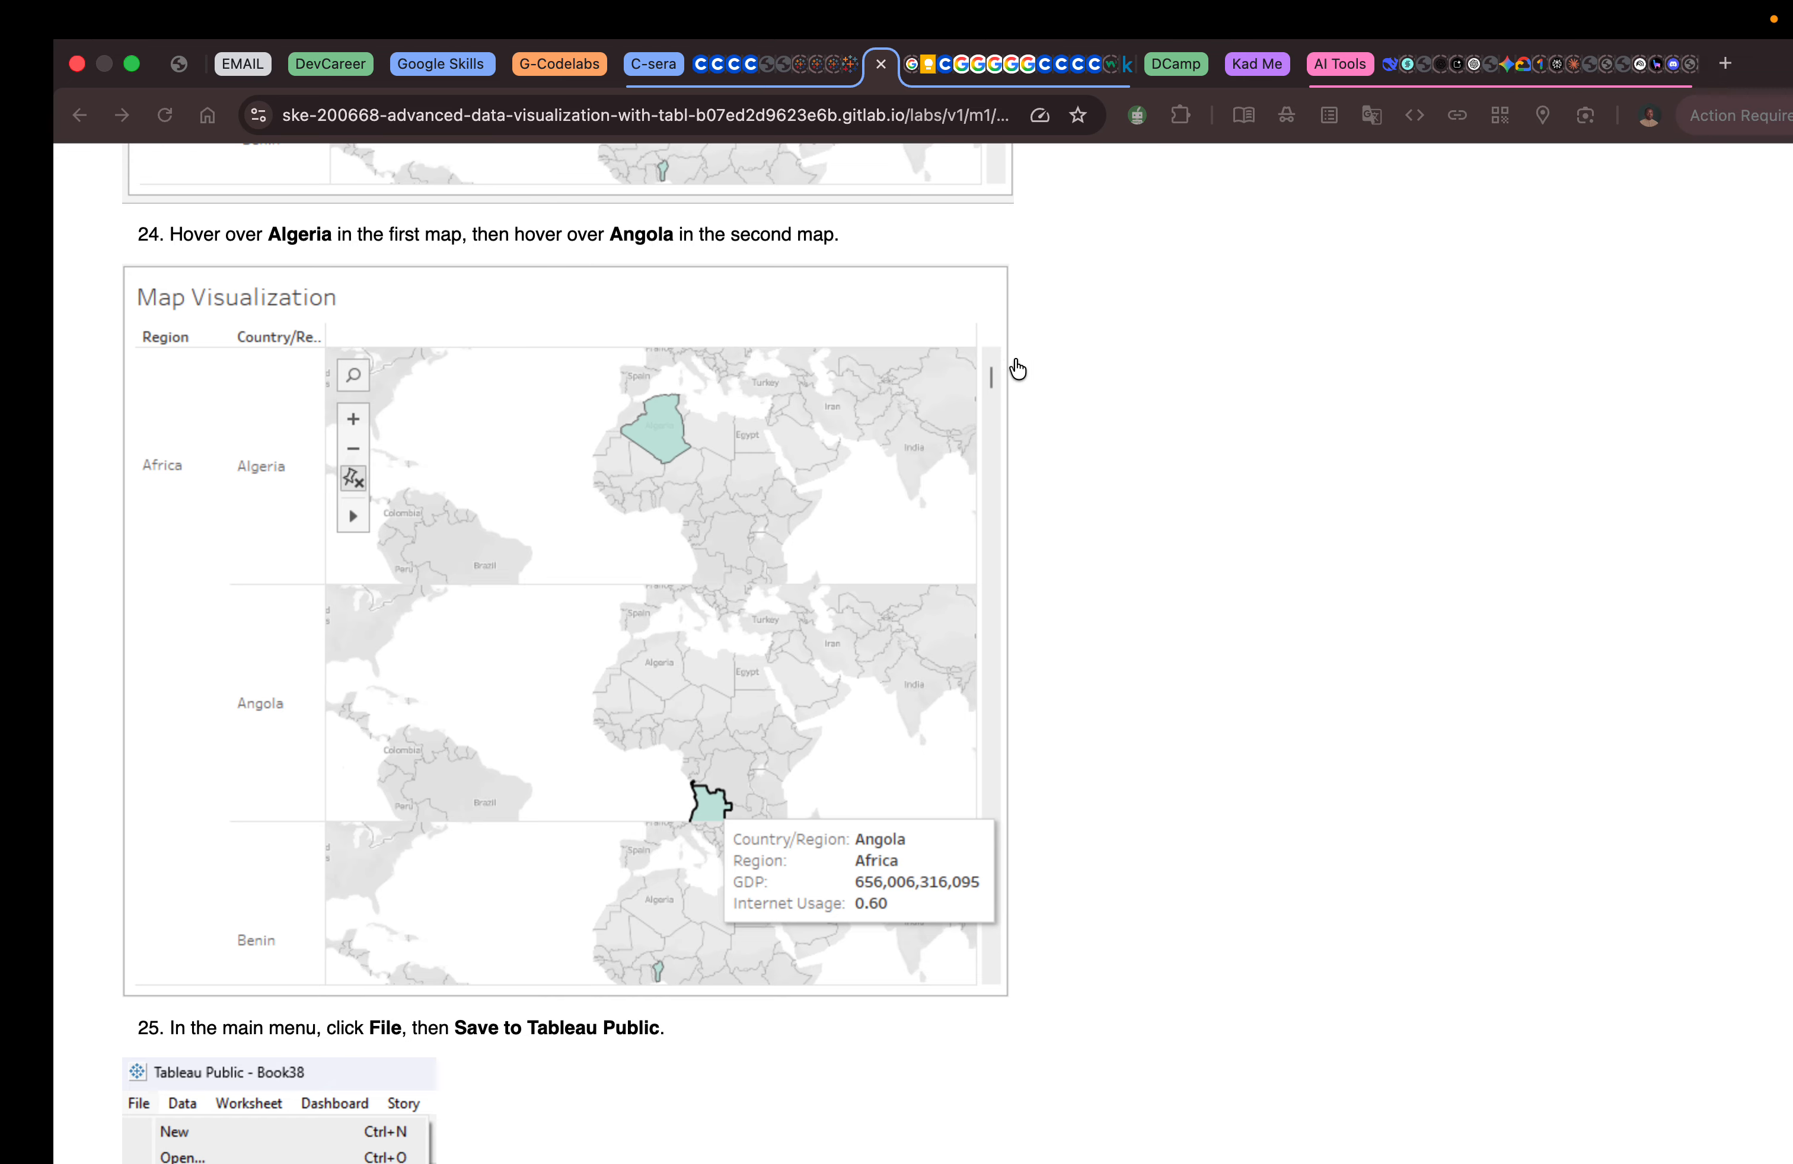
key(ctrl+Left)
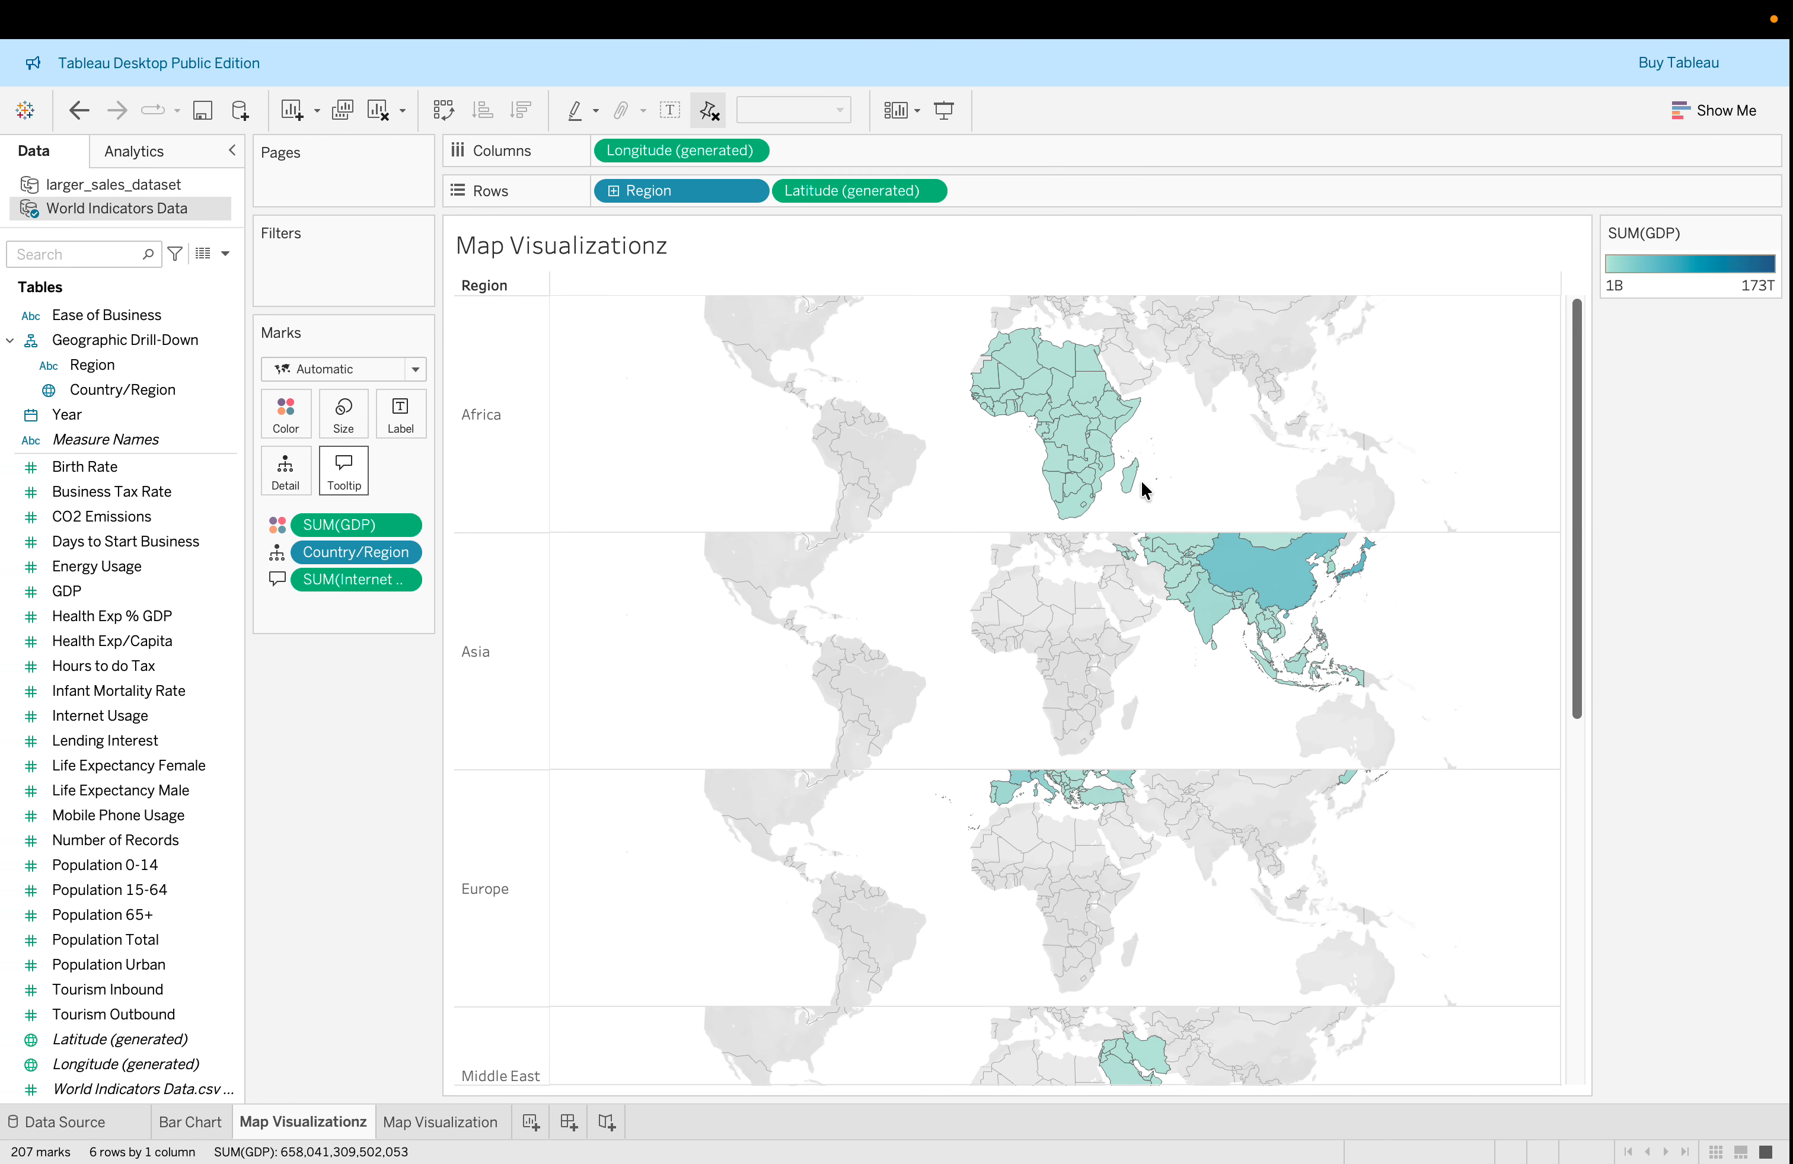
click(1132, 614)
click(1066, 458)
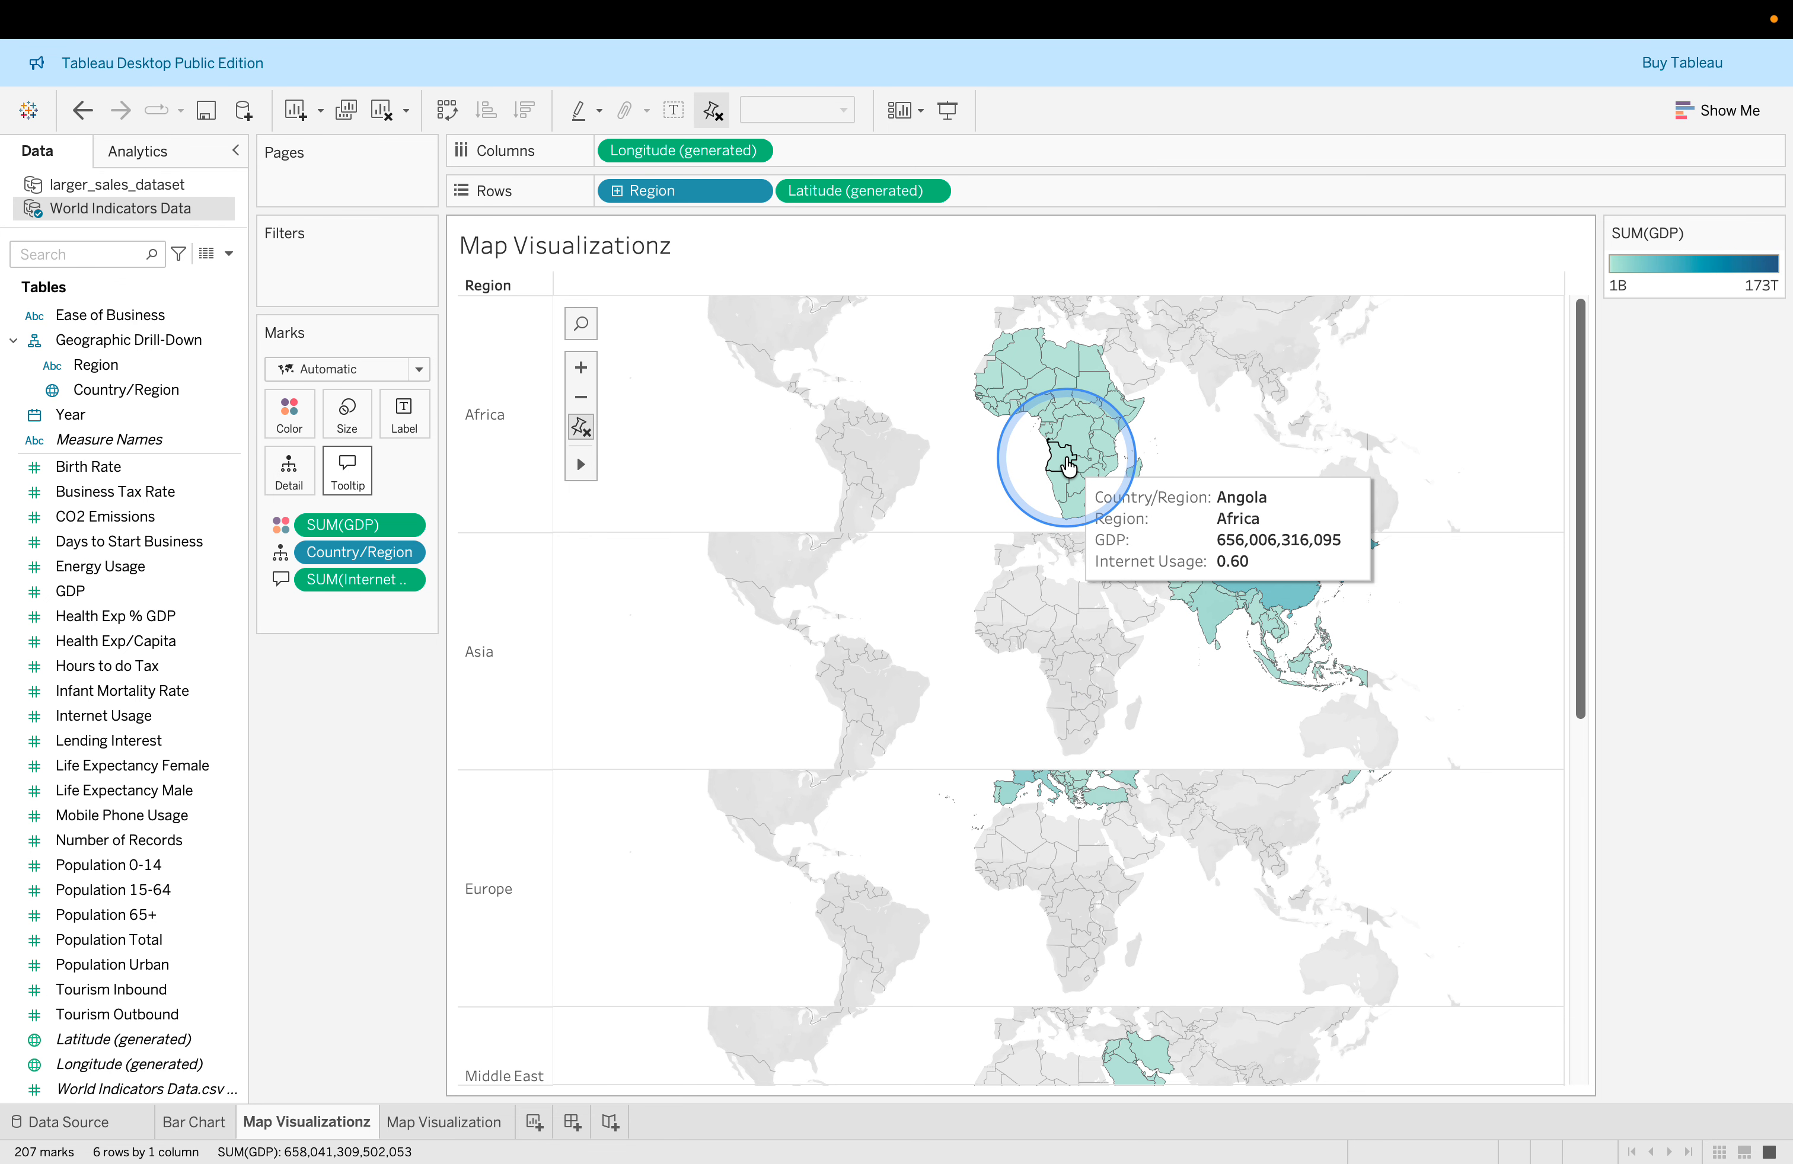
Switch to the browser lab guide and read instruction 25 on saving the workbook.
key(ctrl+Right)
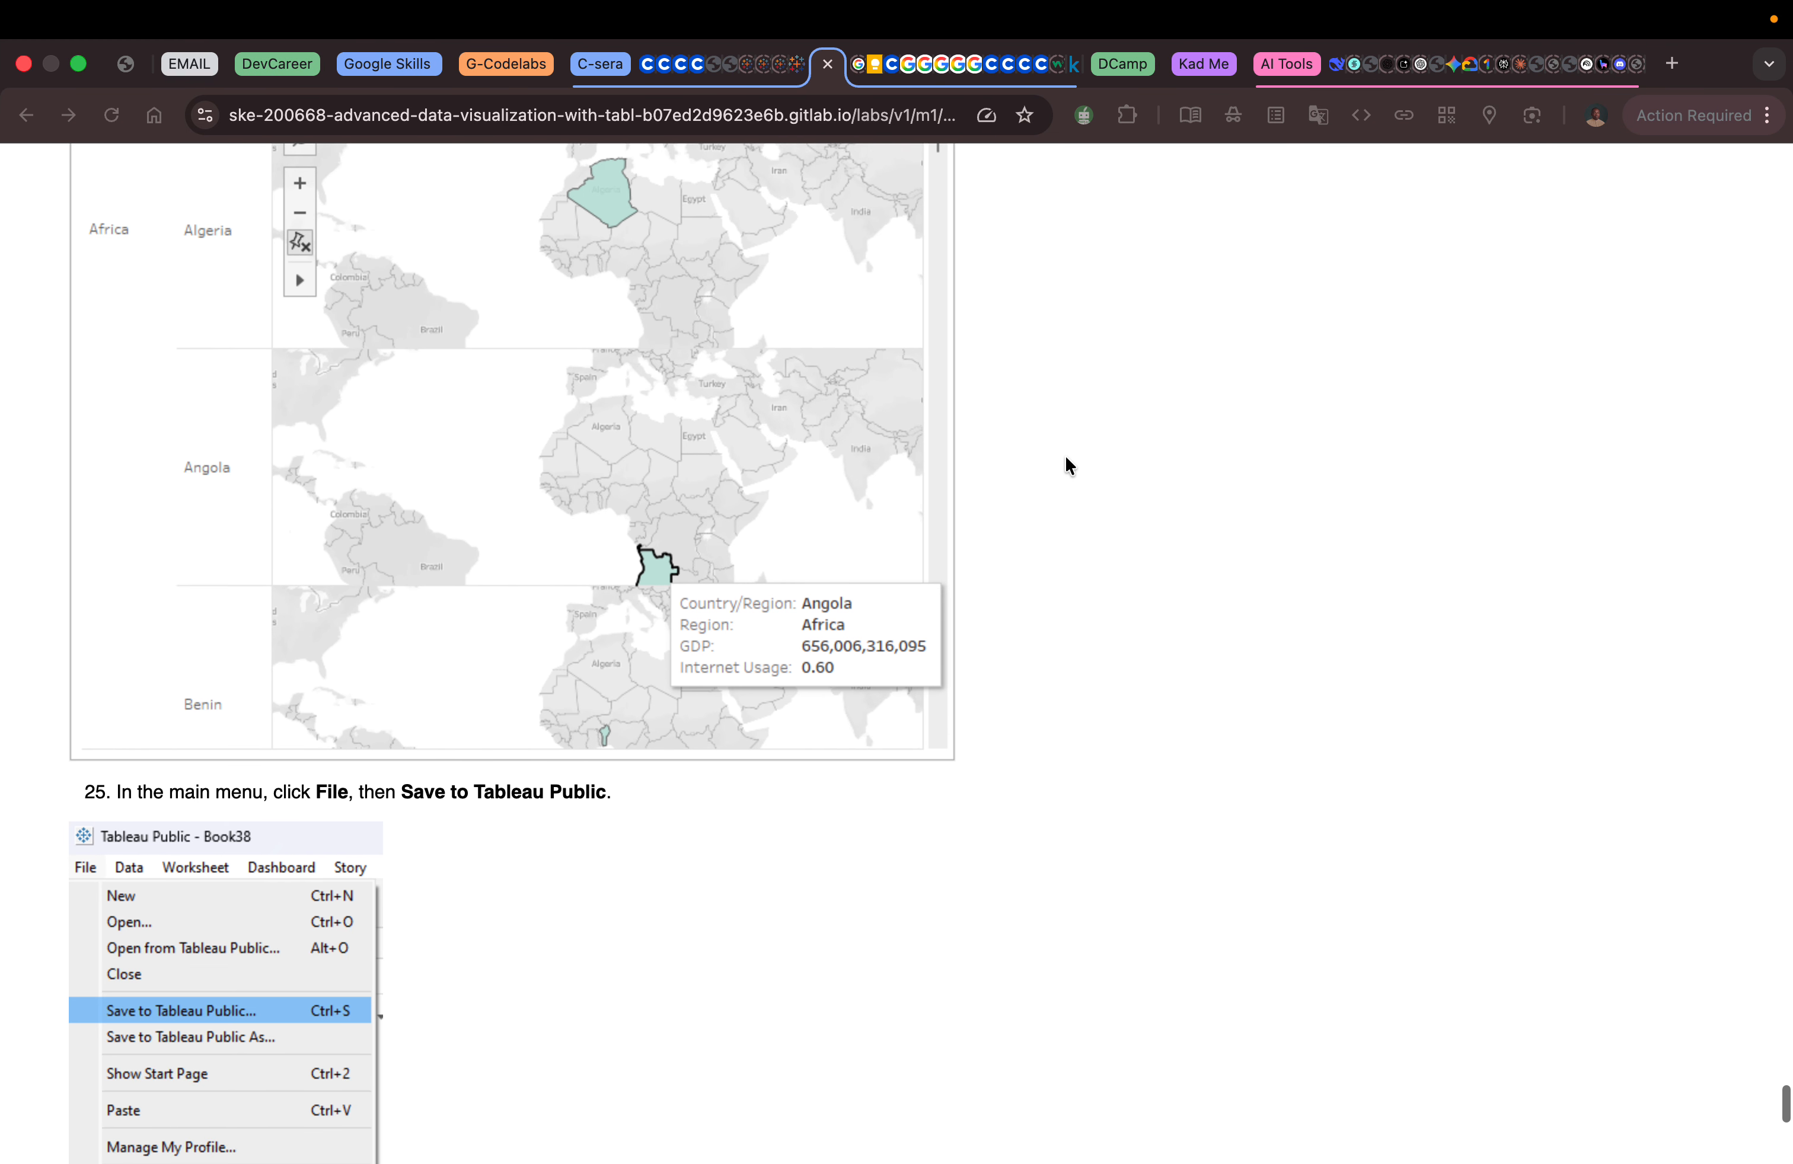
scroll(1066, 457, down, 3)
scroll(1066, 457, down, 2)
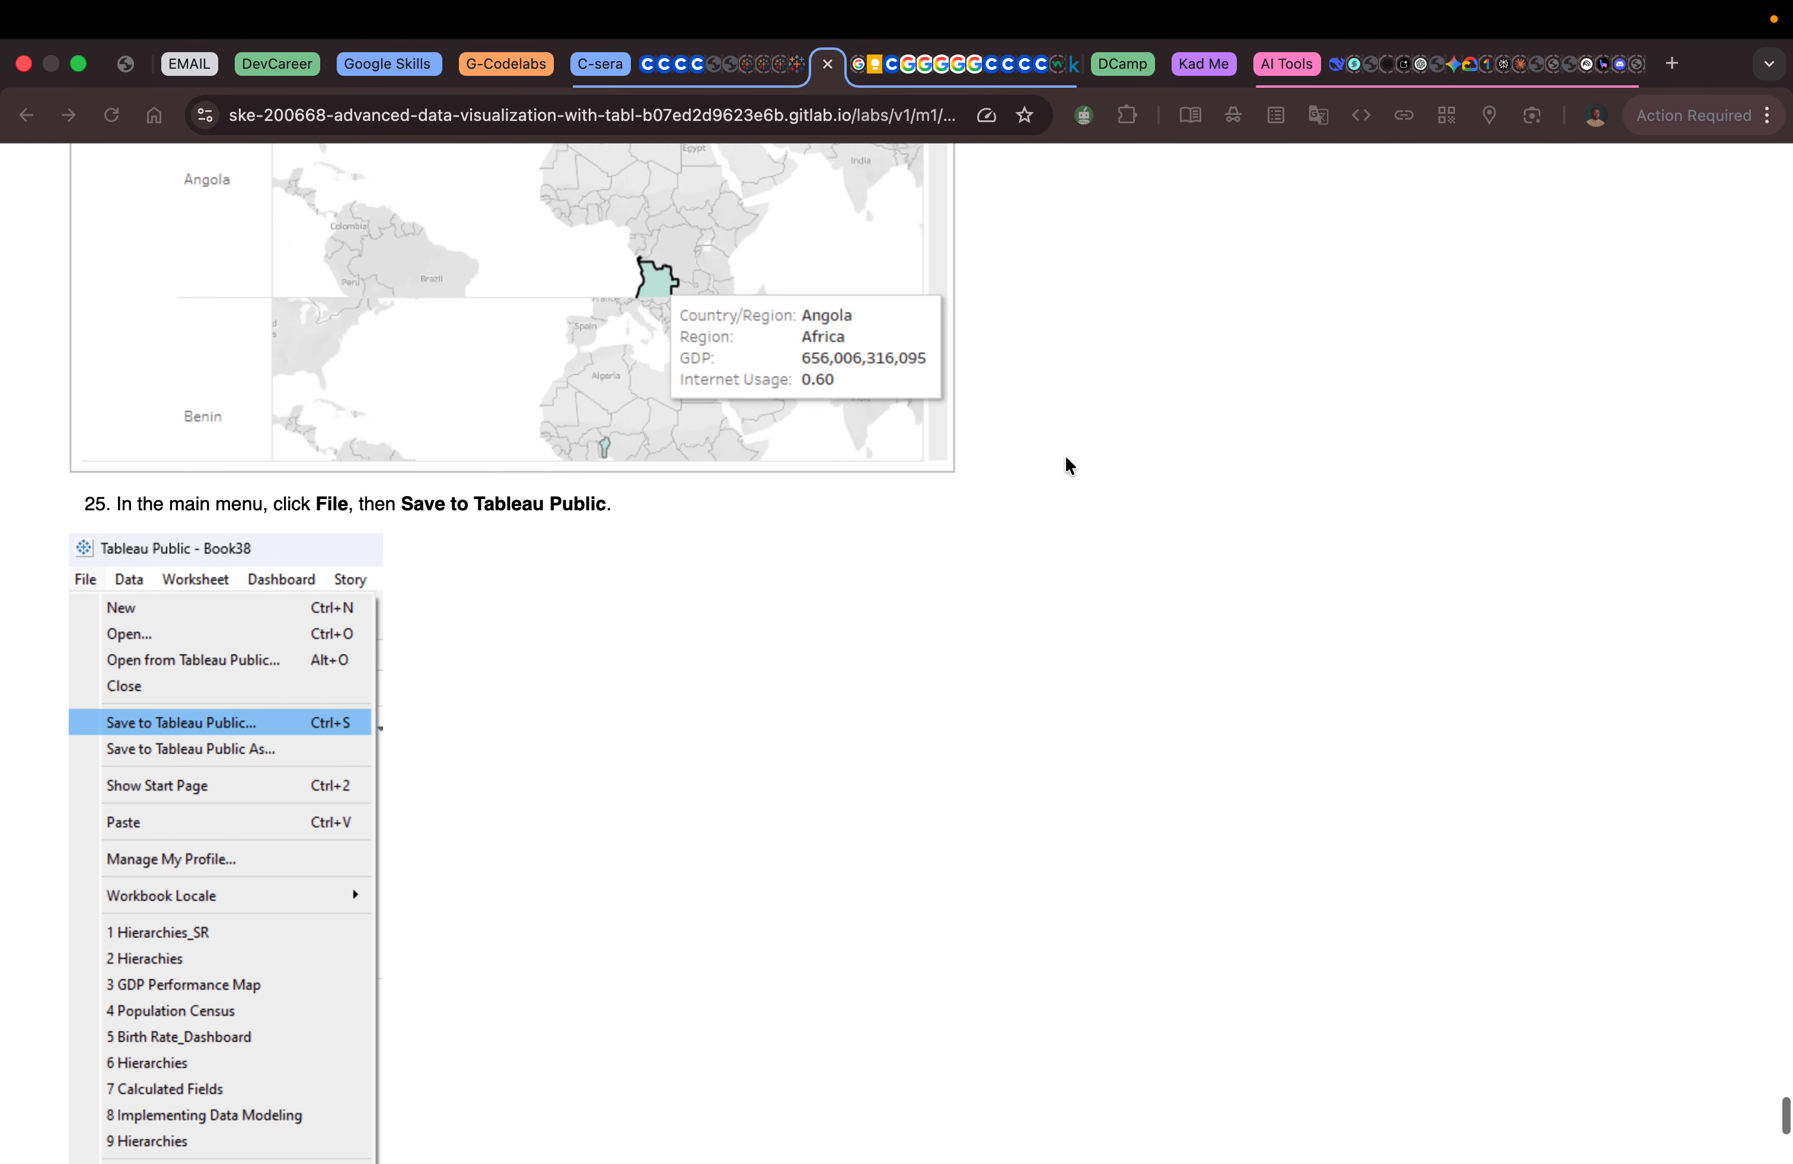
Switch to Tableau and open the Save As dialog for the workbook.
key(ctrl+Left)
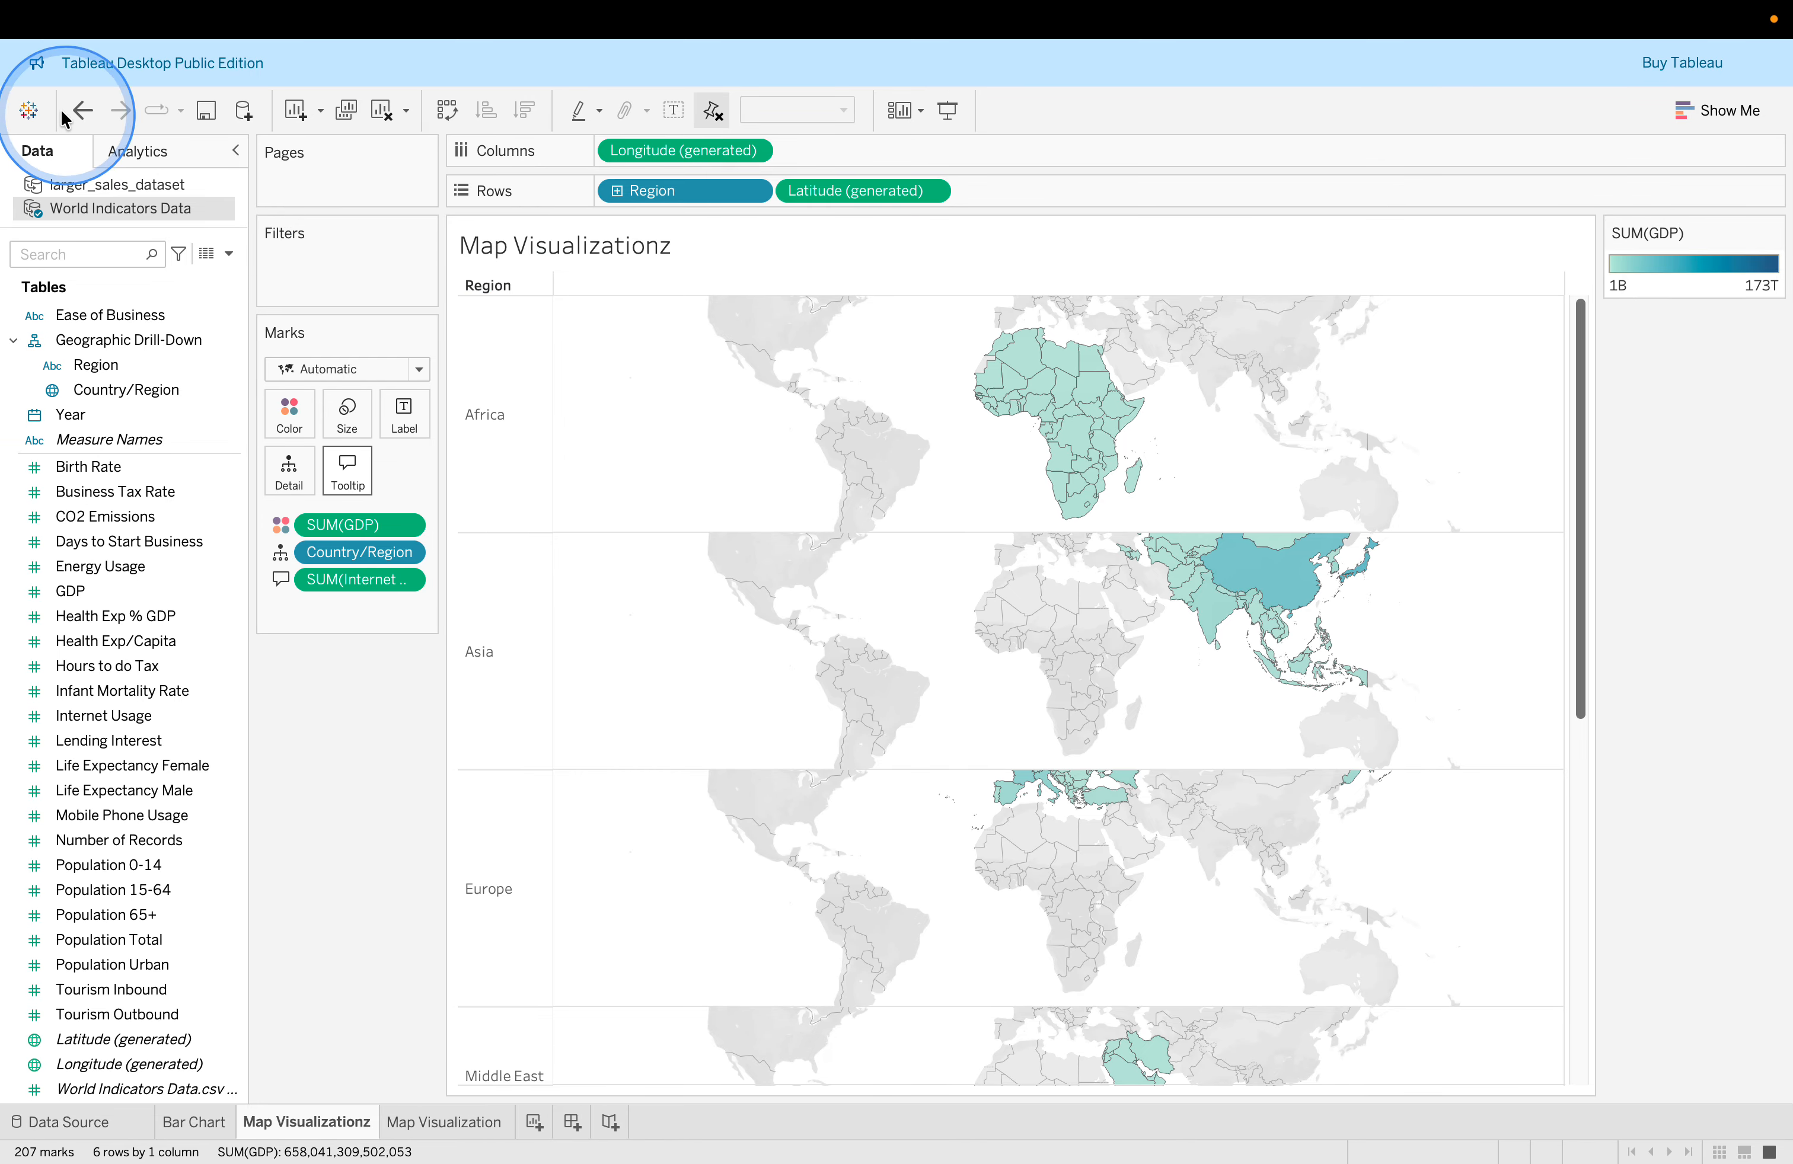
mouse_move(9, 17)
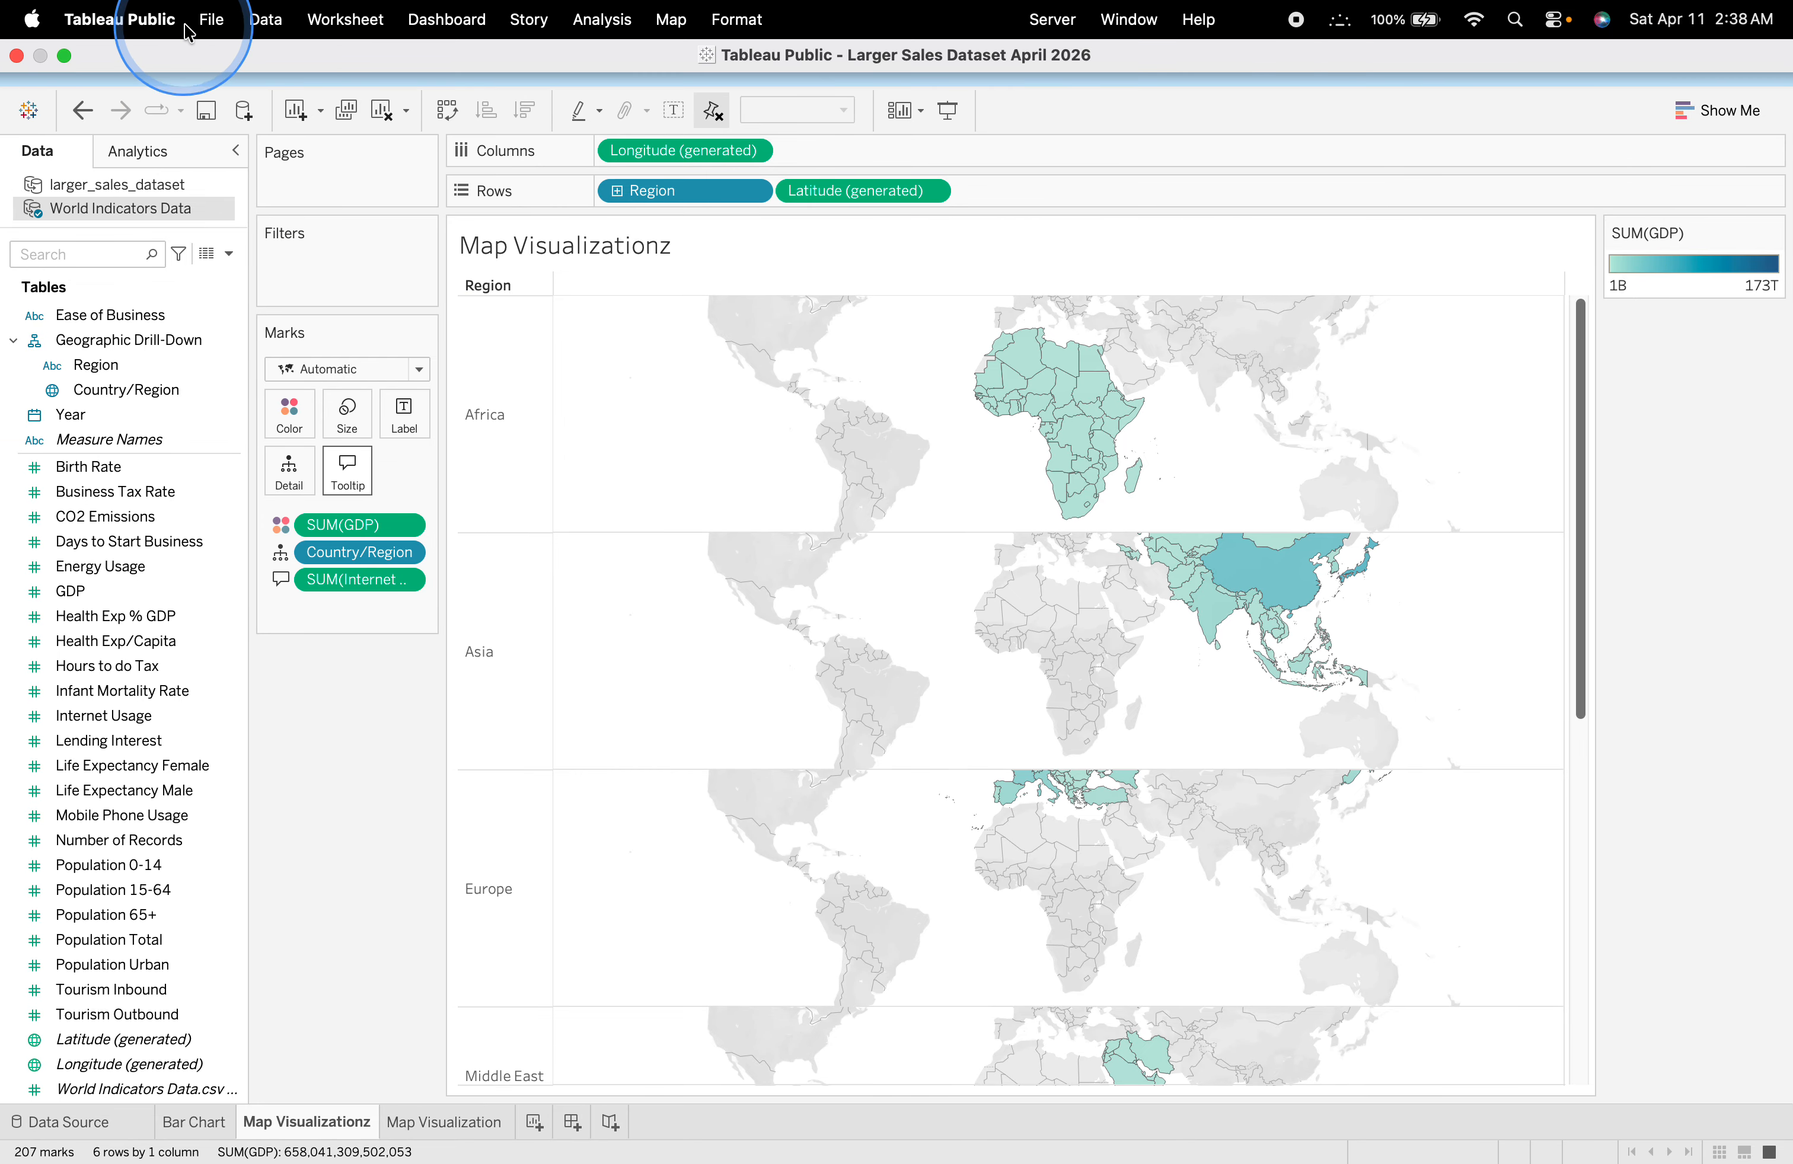
click(211, 21)
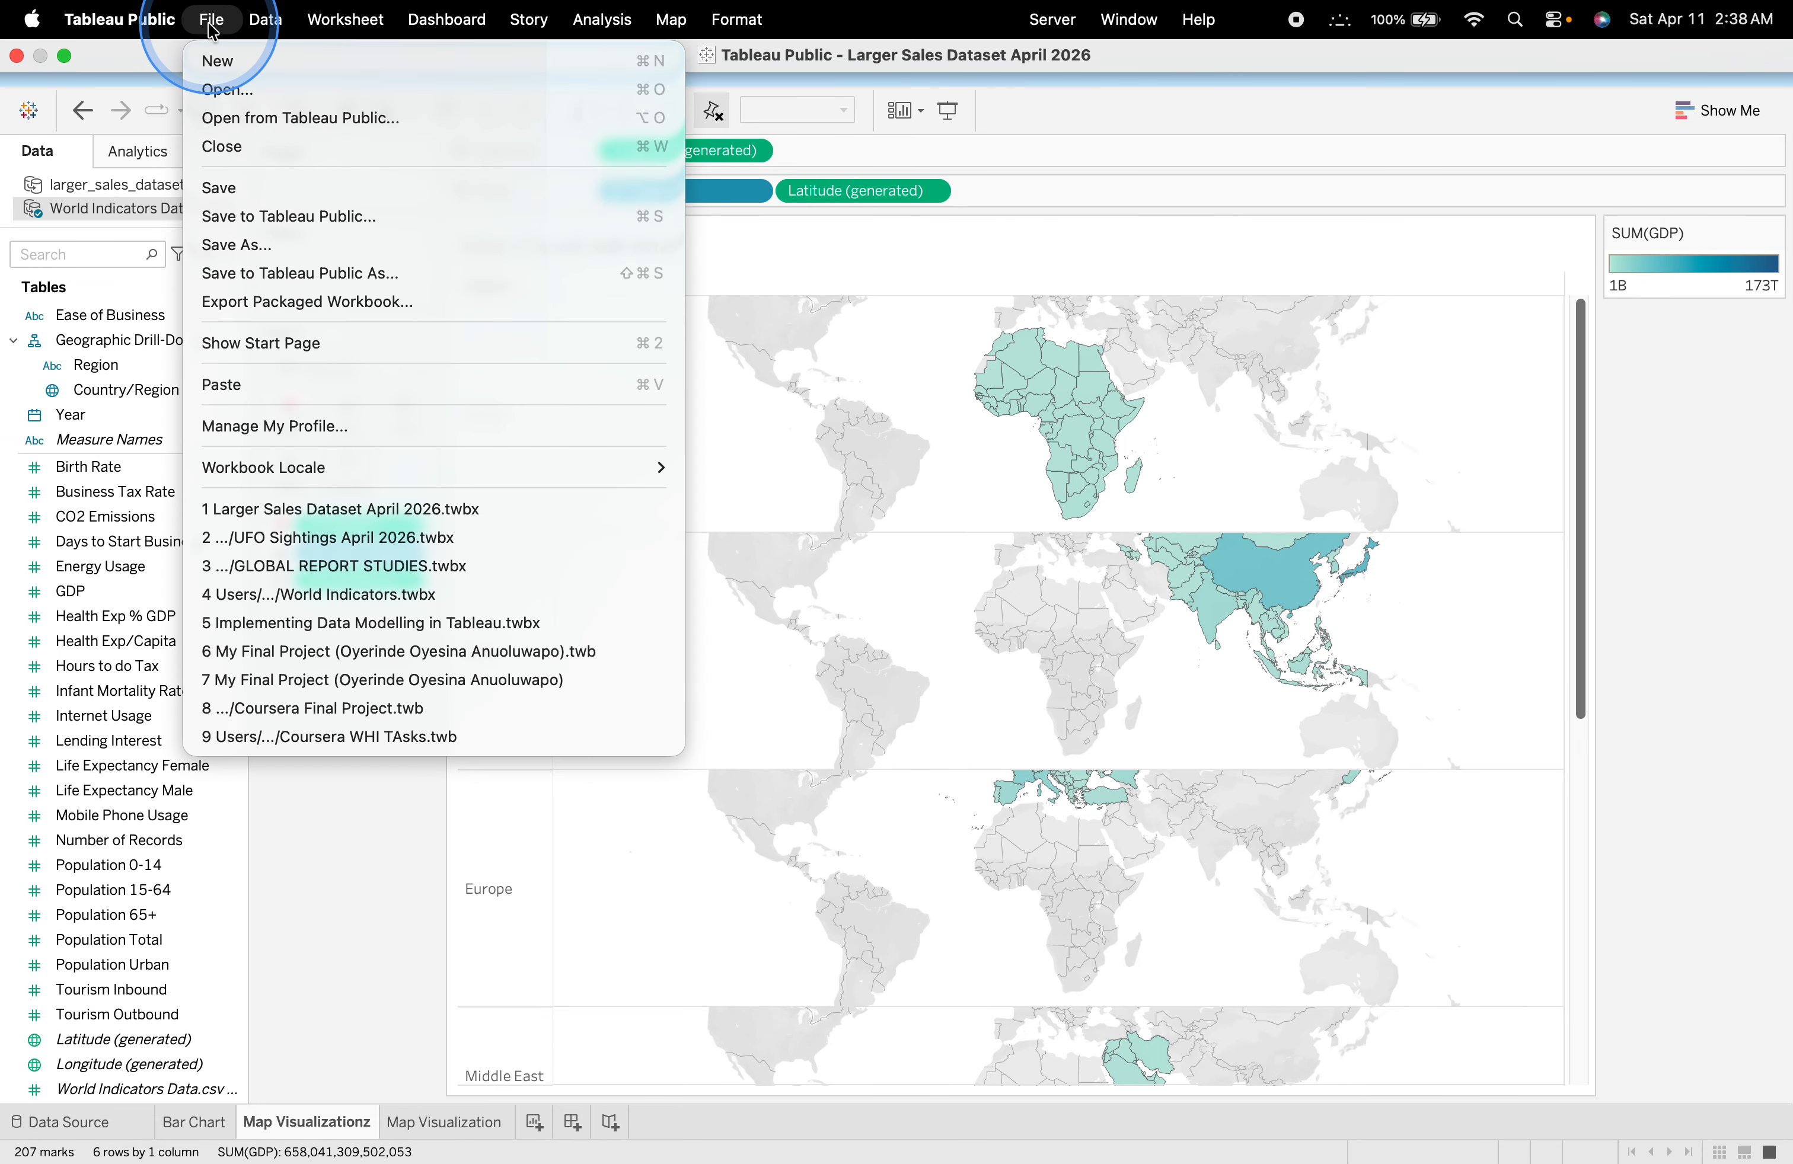
click(274, 247)
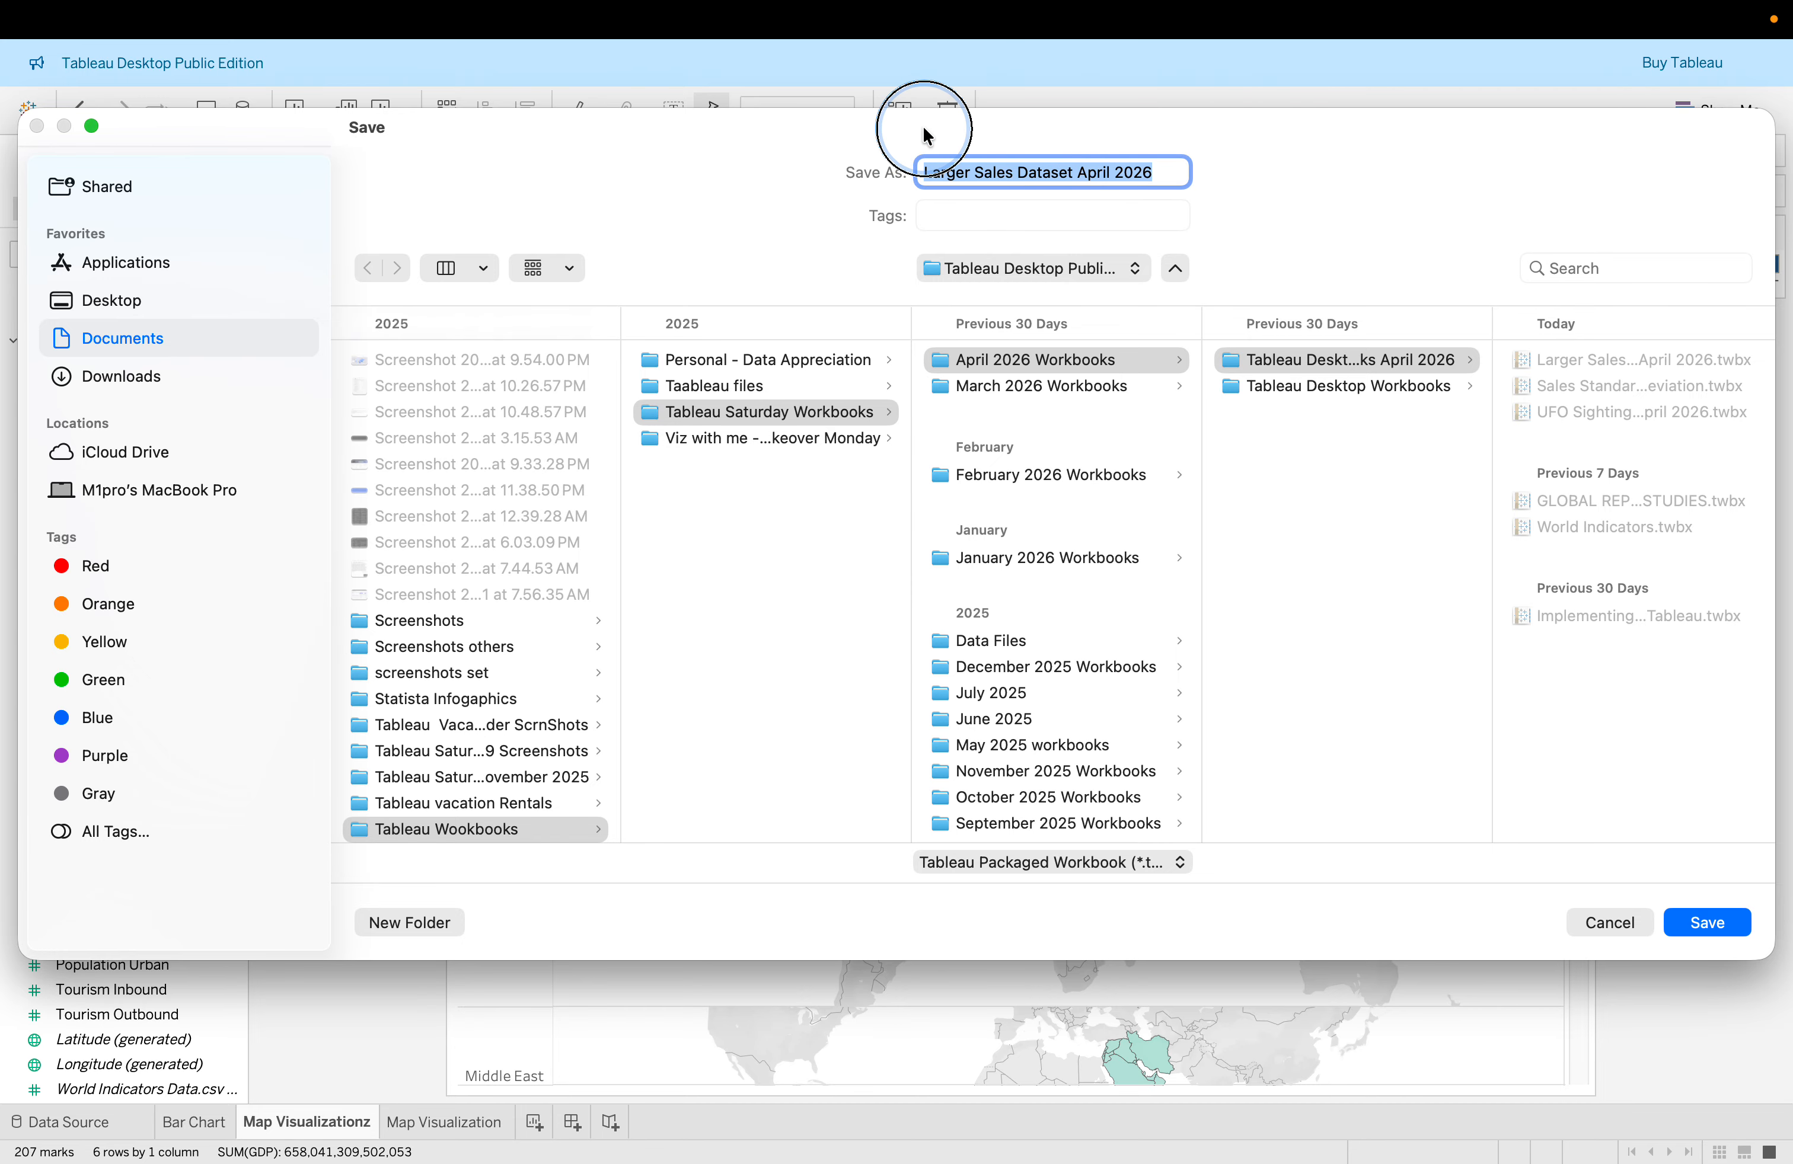
drag(921, 123, 966, 241)
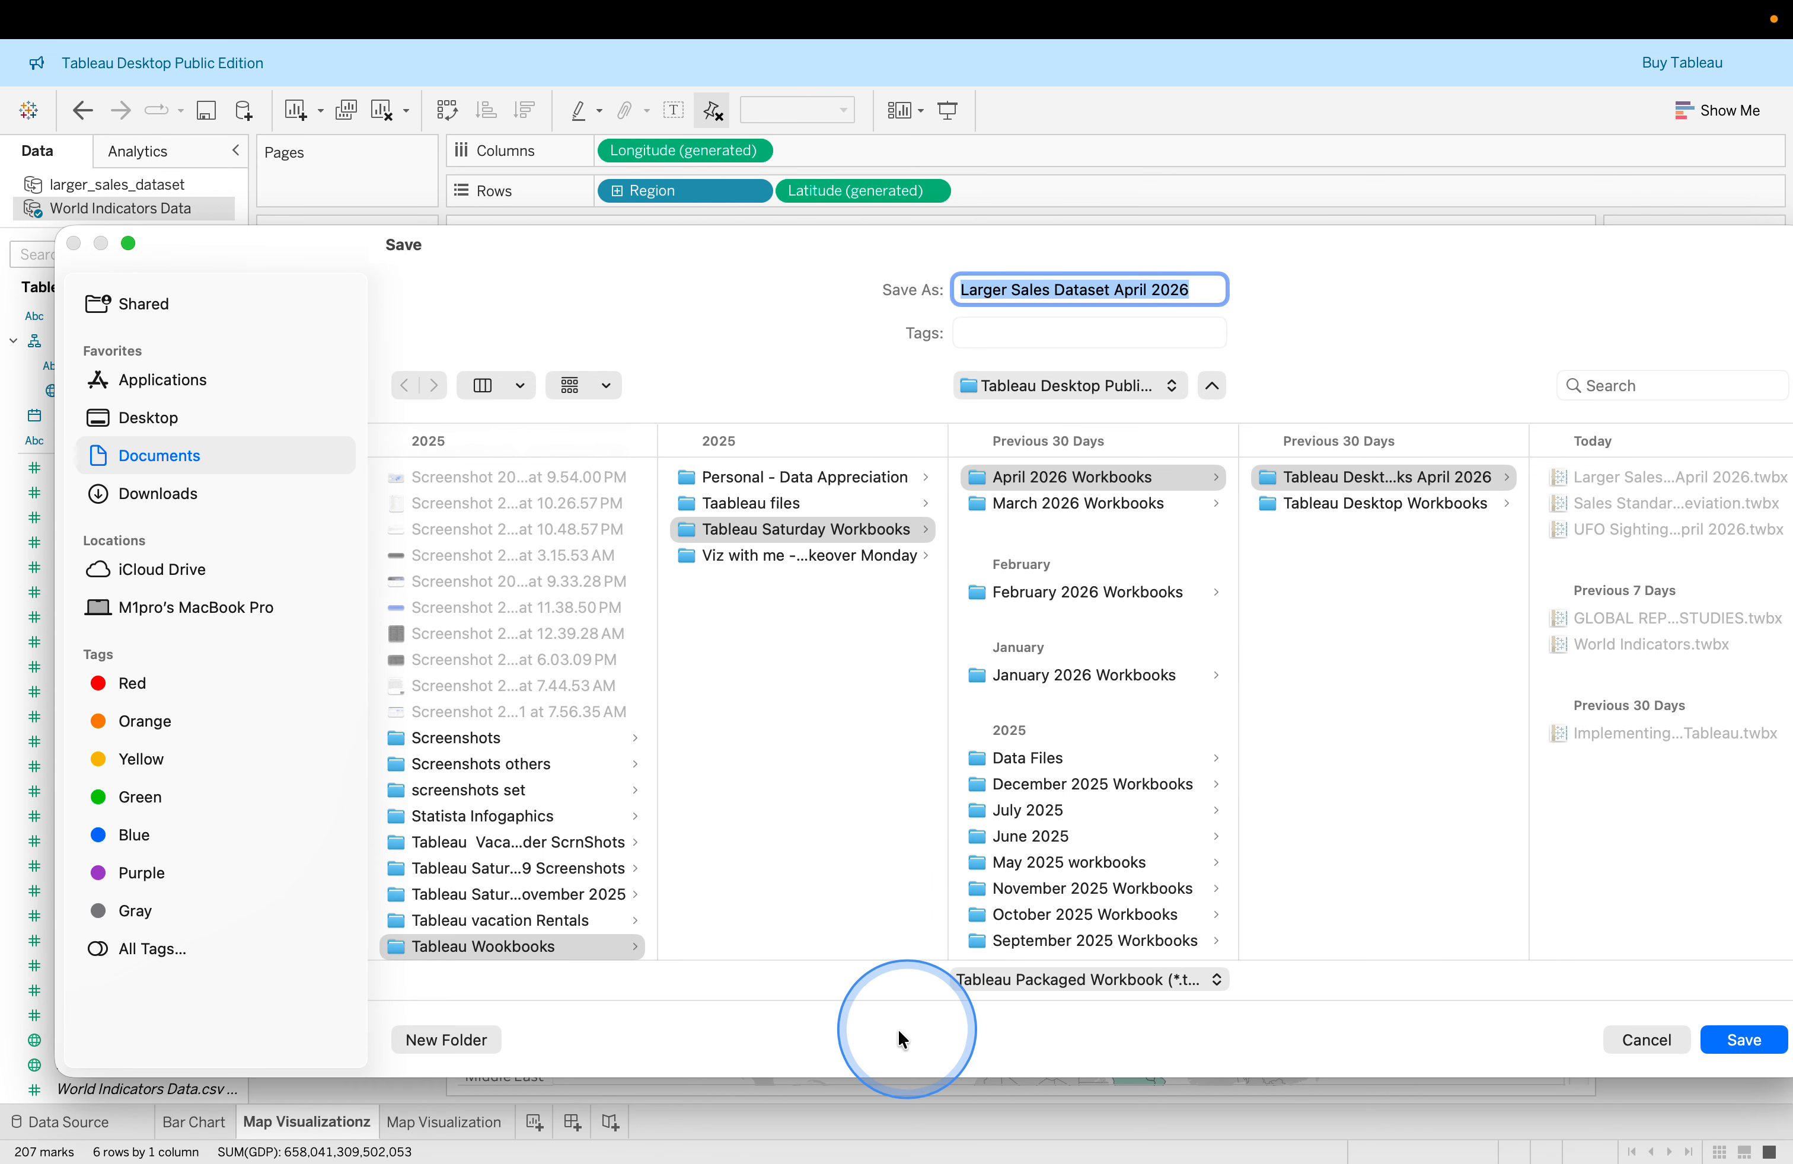
Switch to Finder and look through the files in the Documents folder.
mouse_move(835, 1149)
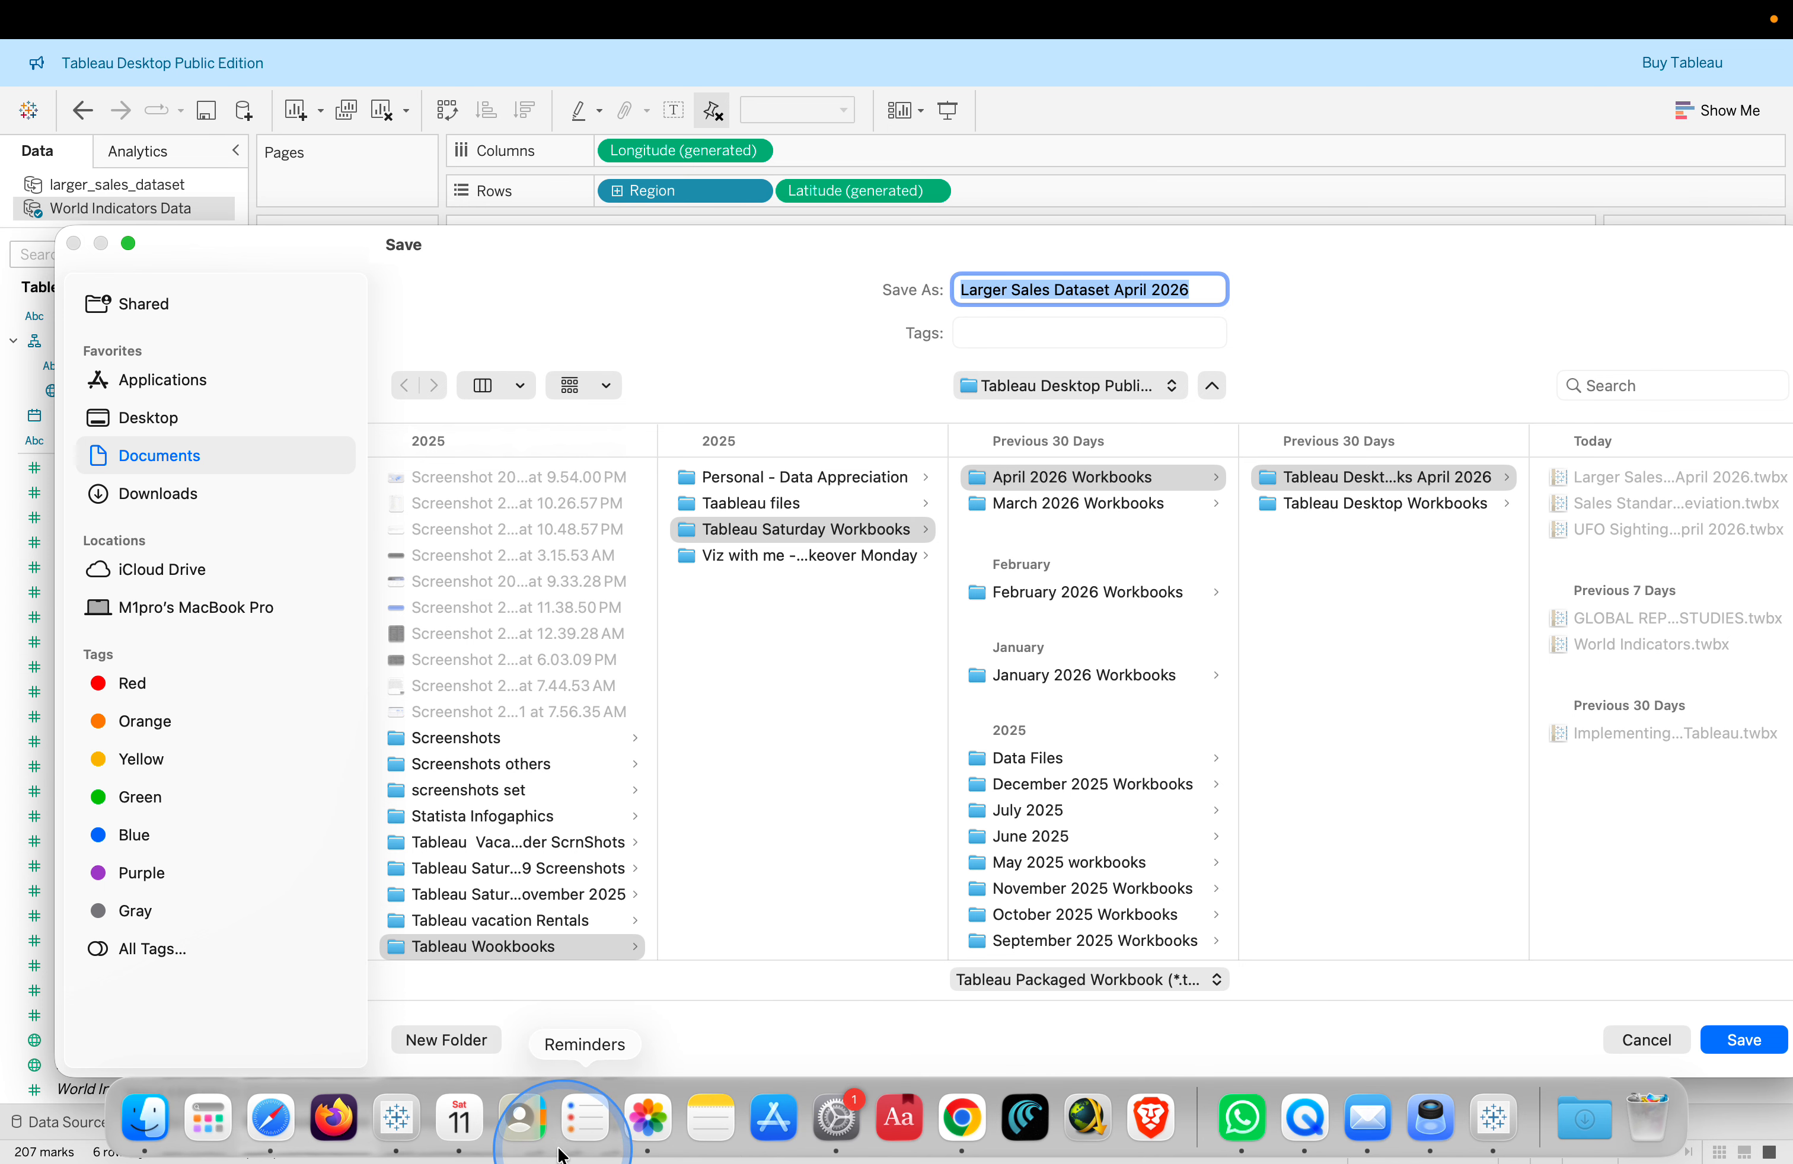
click(143, 1121)
scroll(356, 695, down, 10)
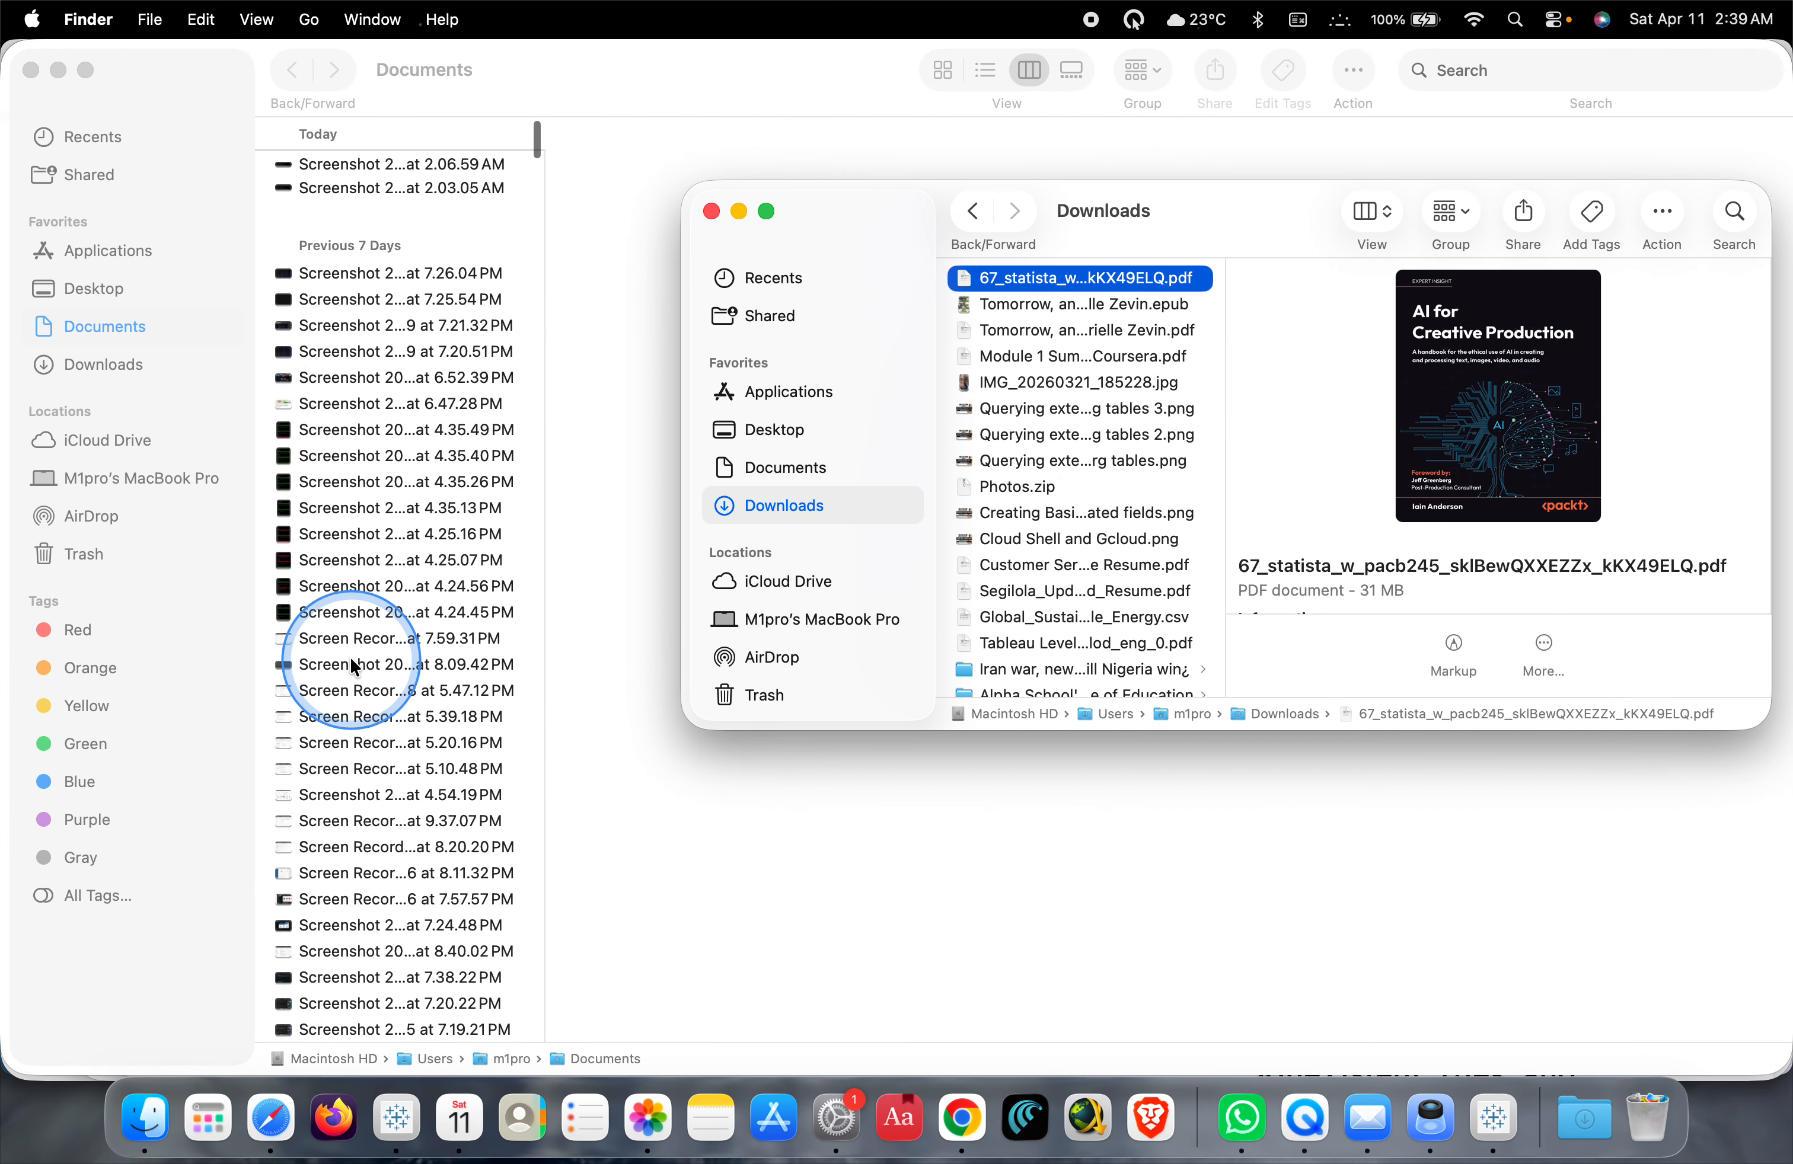
scroll(352, 664, down, 6)
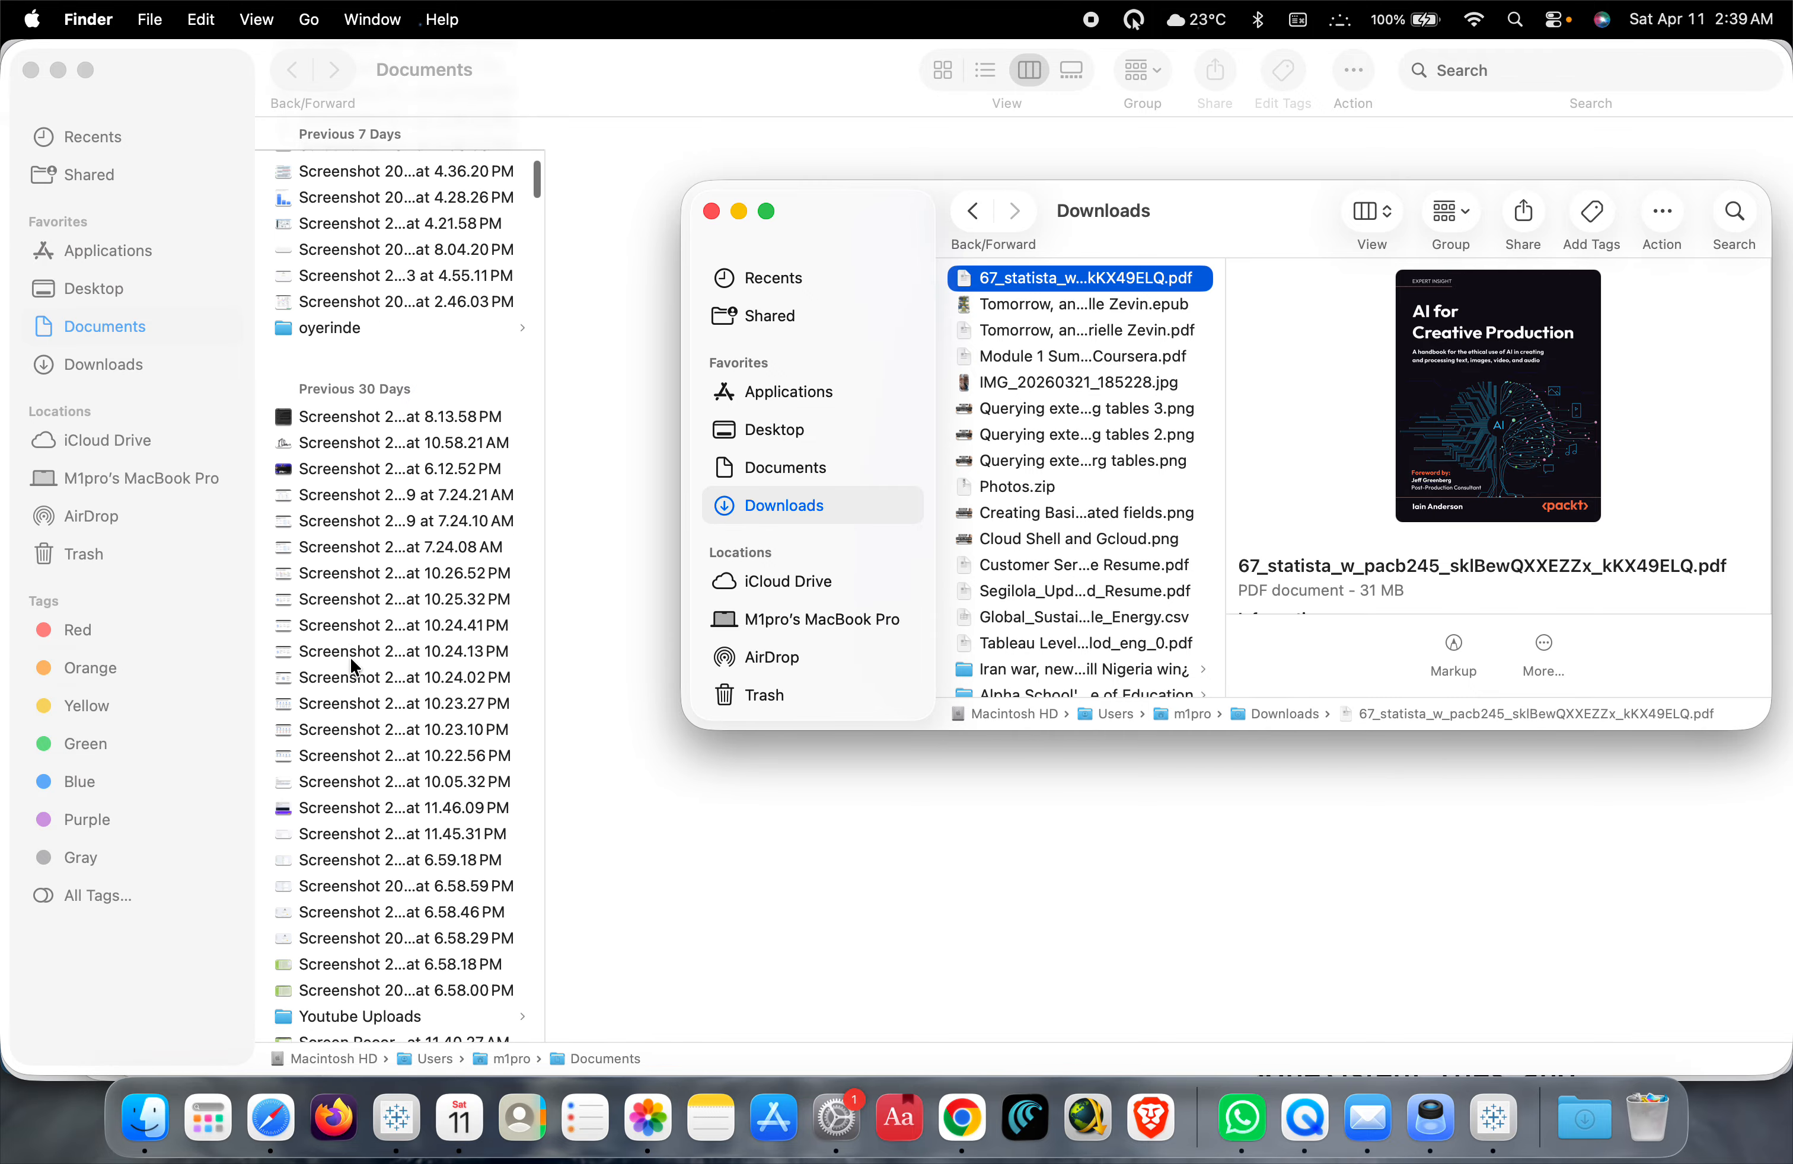
scroll(352, 665, down, 10)
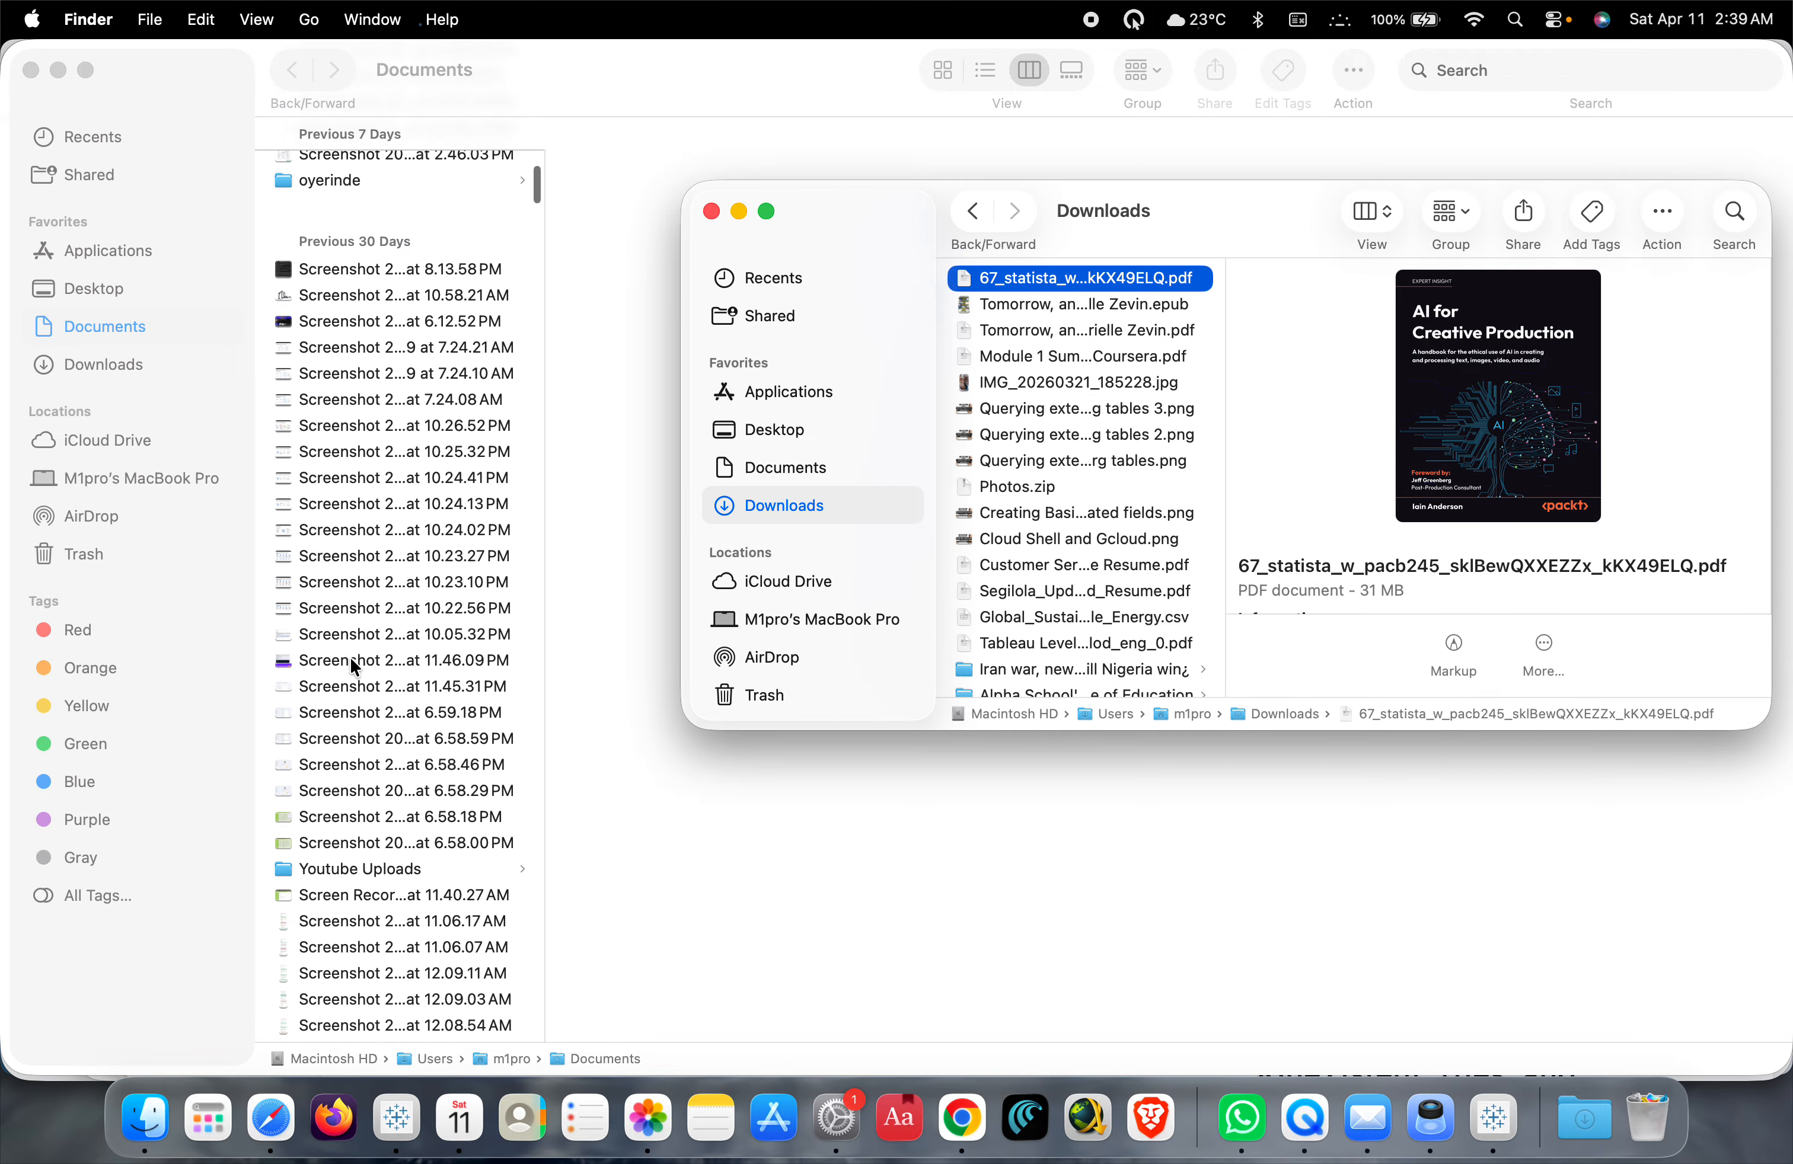
scroll(350, 657, down, 15)
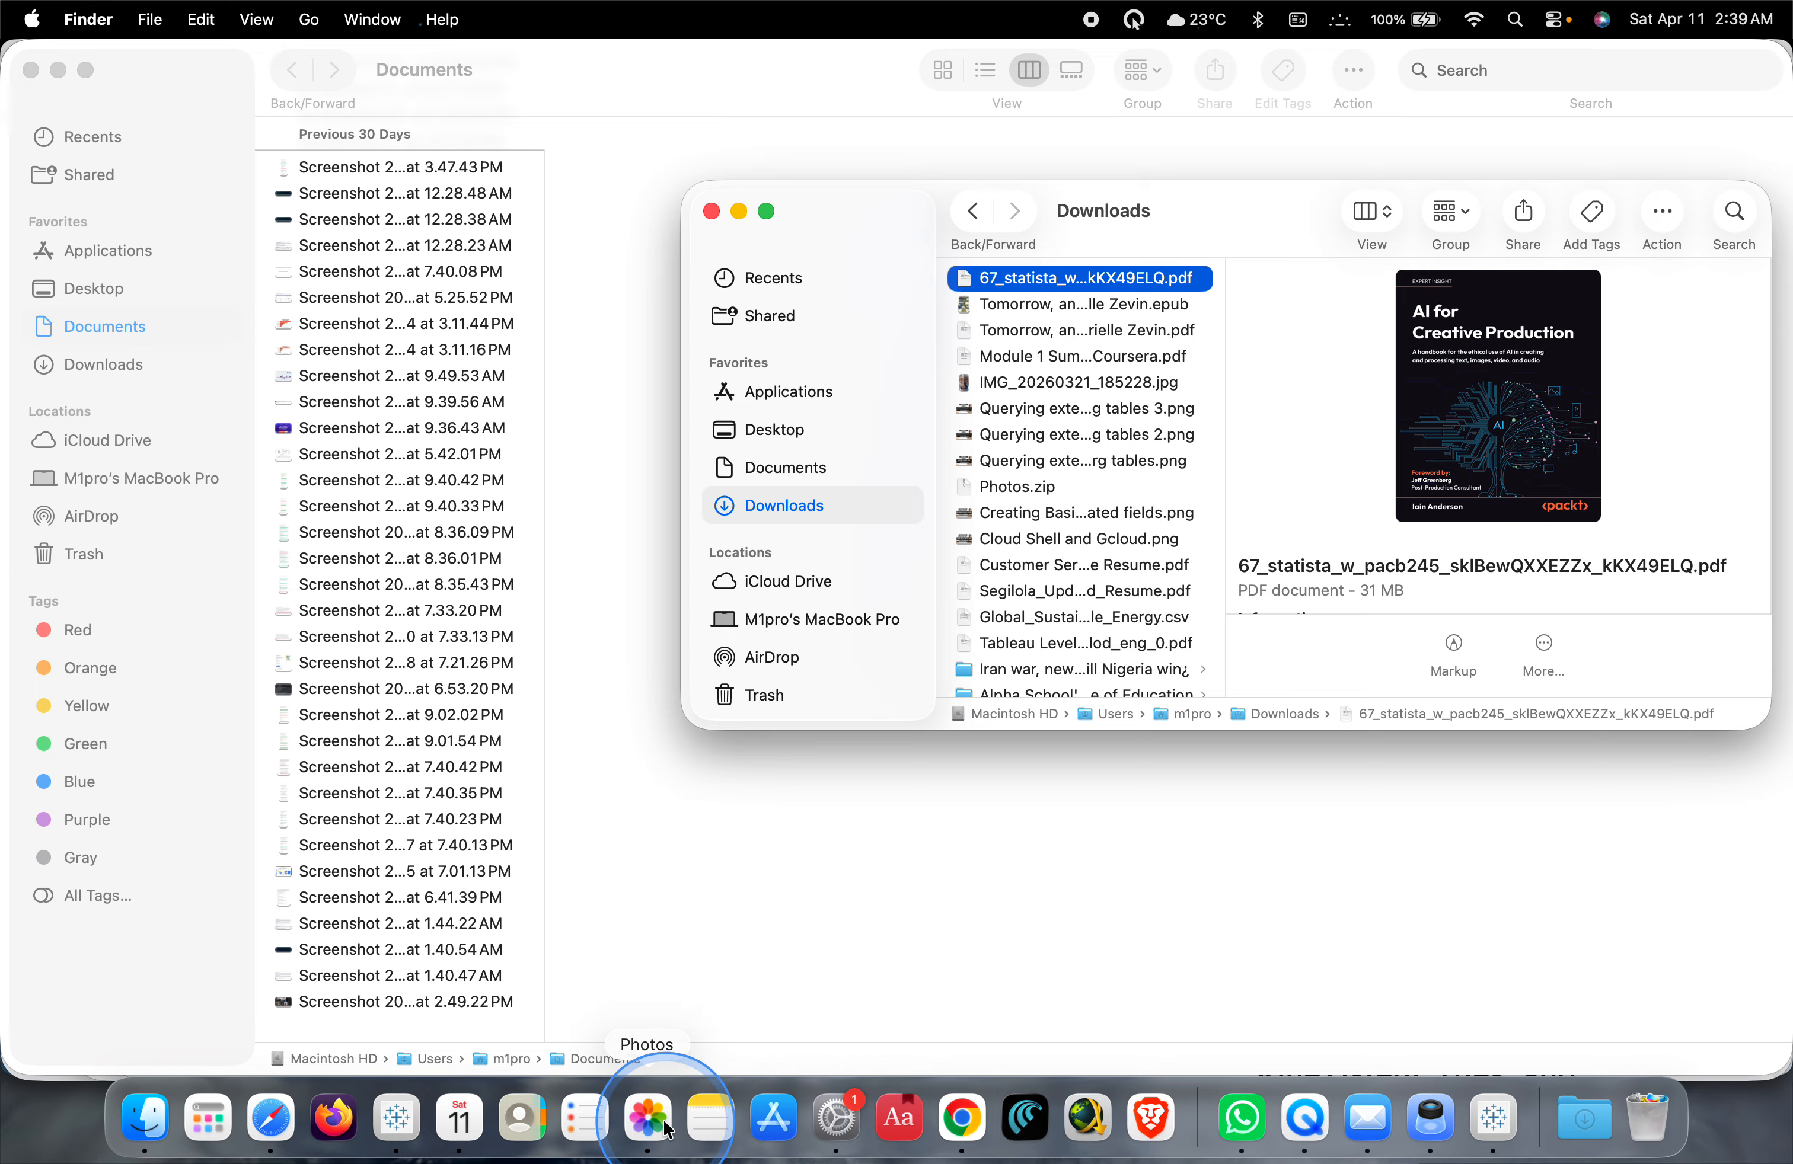
Switch to the browser lab guide and read instructions 25 to 28 on saving to Tableau Public.
click(964, 1149)
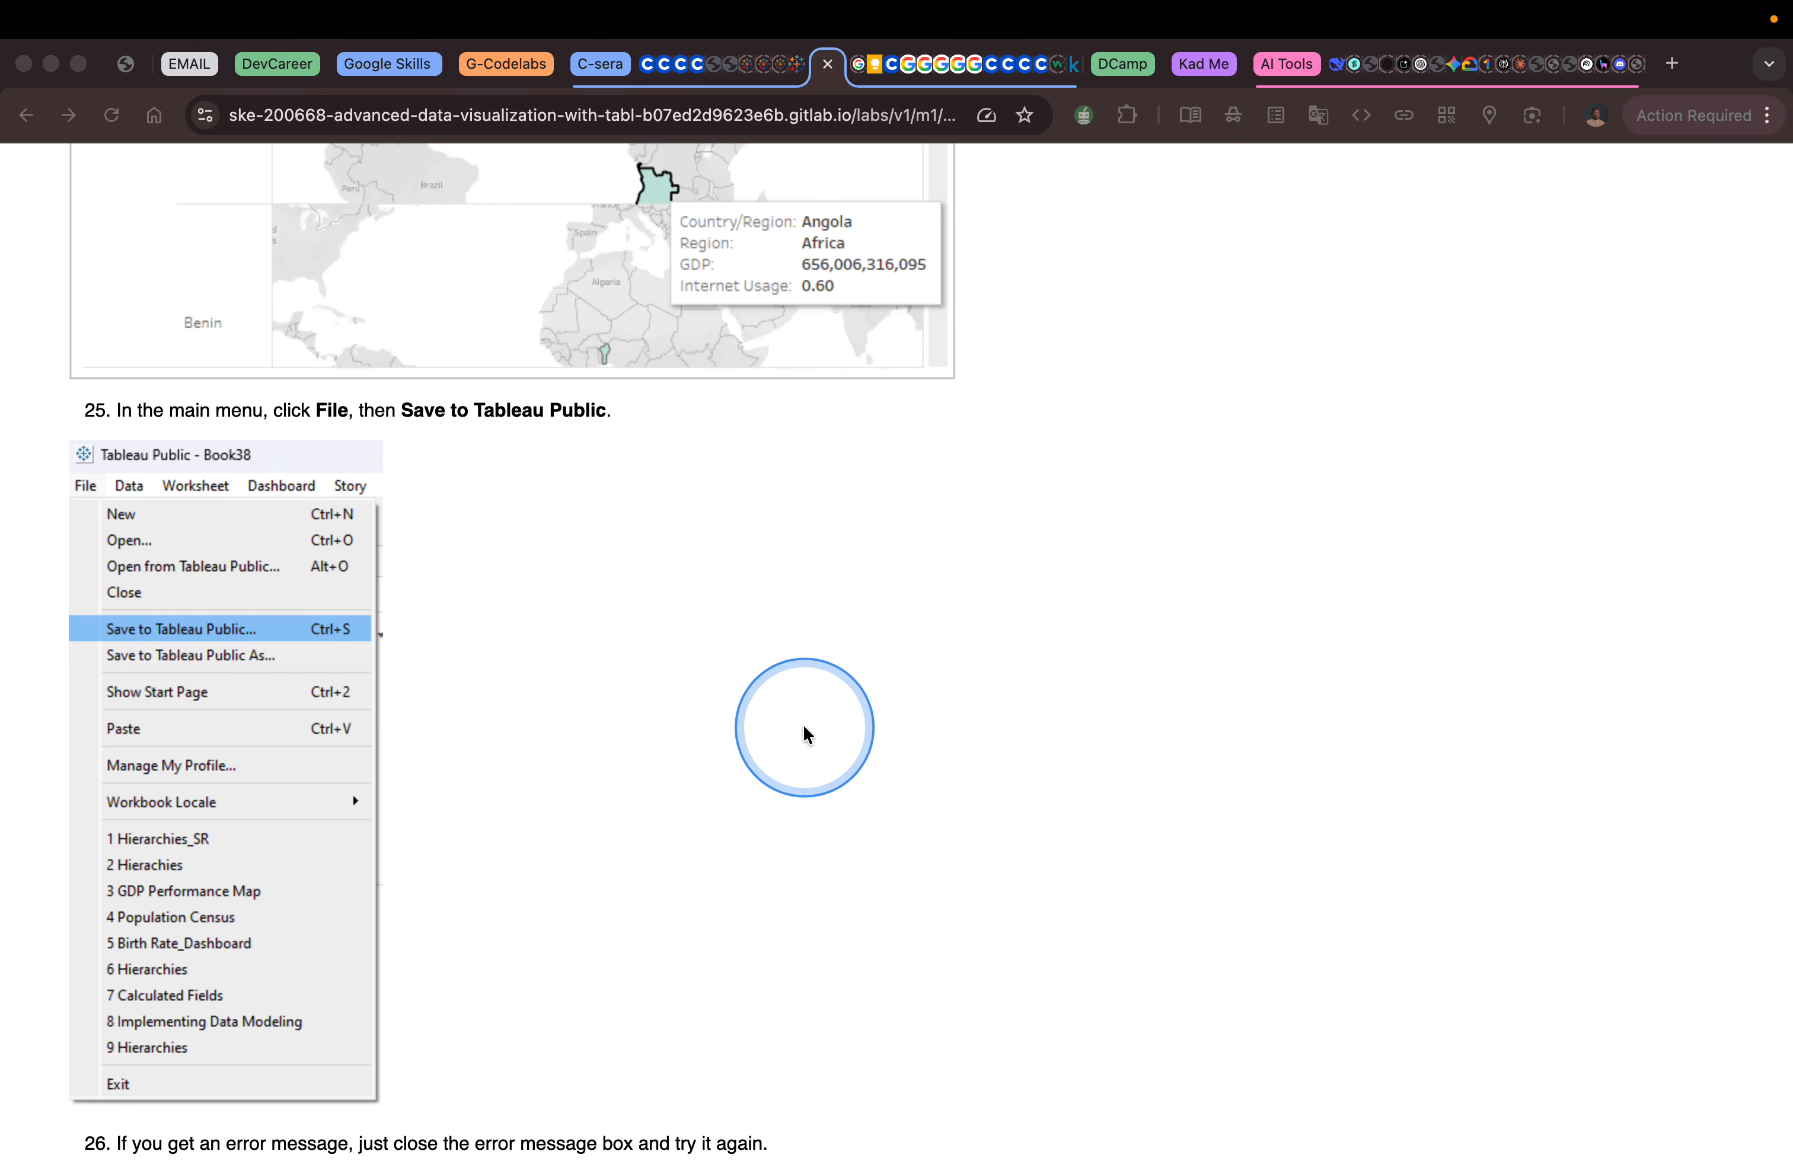
scroll(708, 687, down, 2)
scroll(708, 687, up, 2)
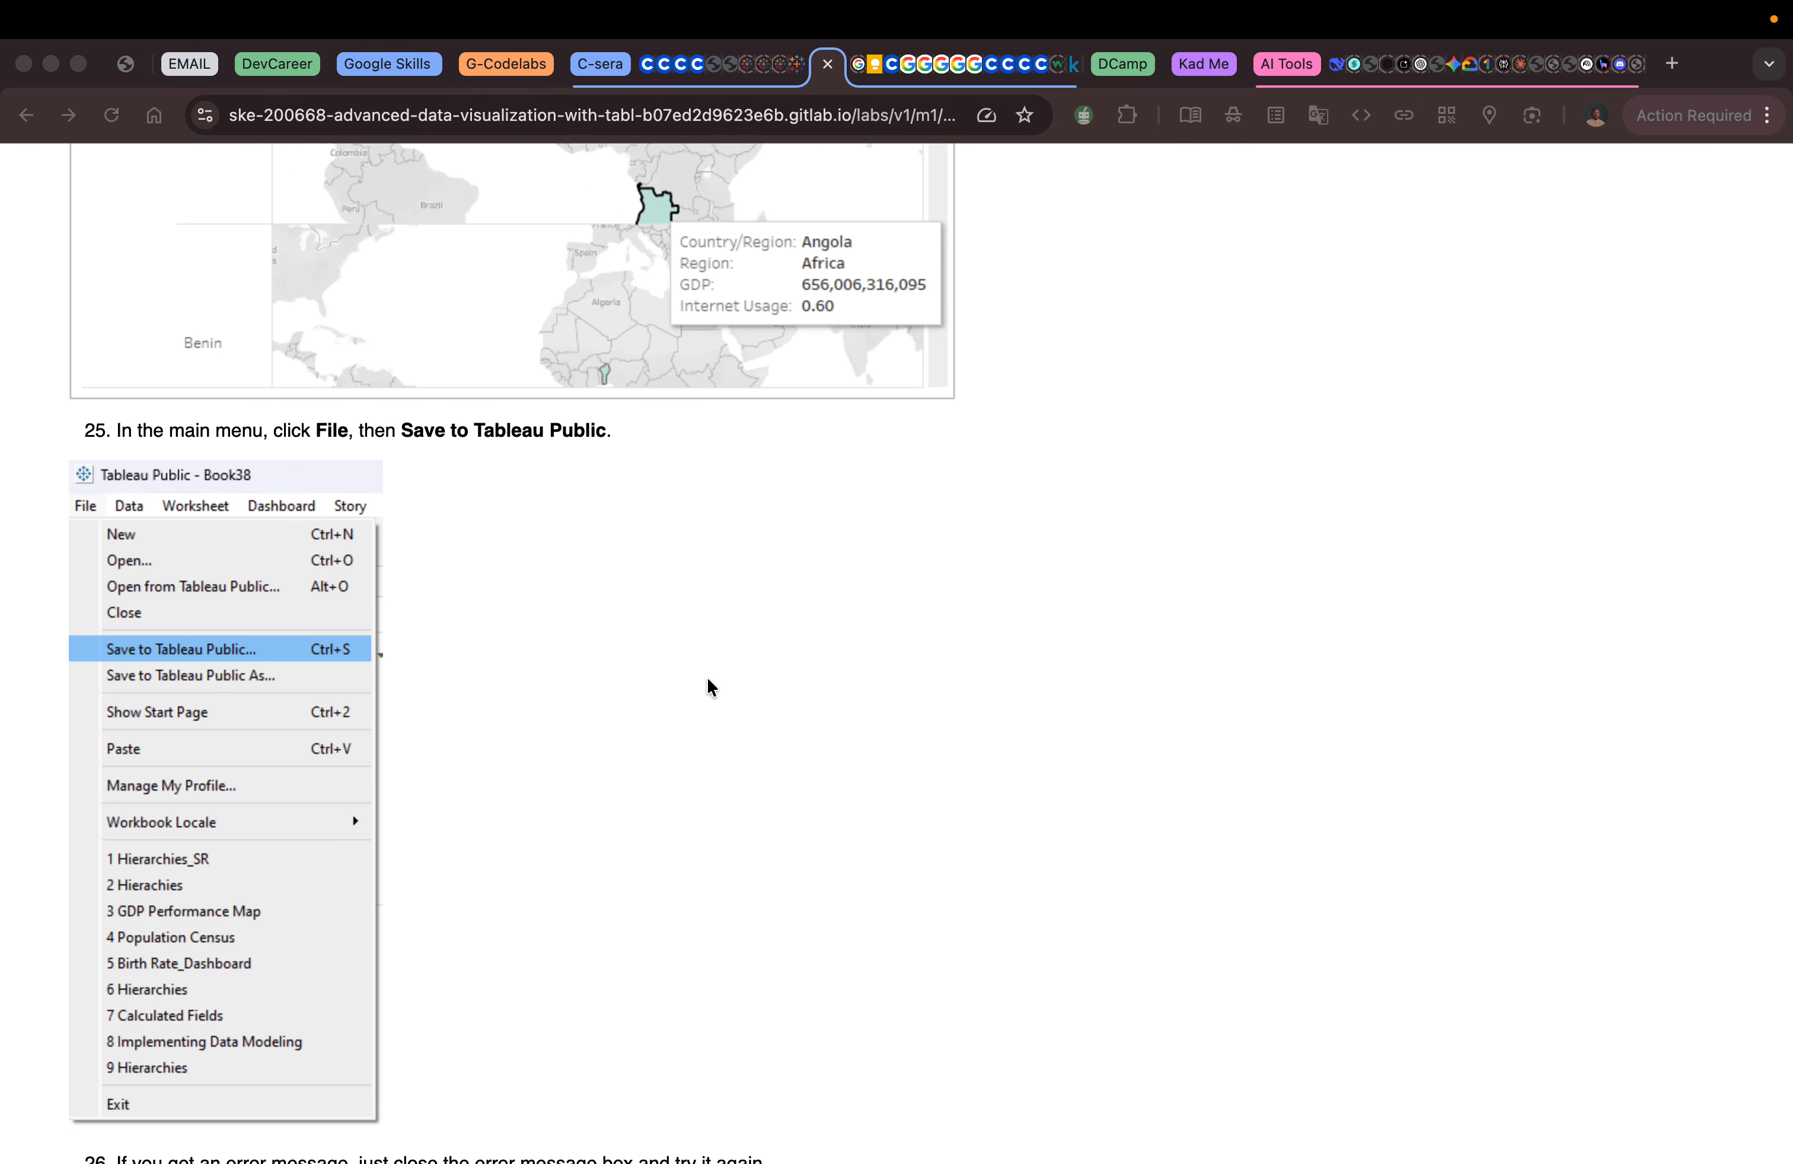
scroll(707, 678, up, 4)
scroll(707, 679, down, 10)
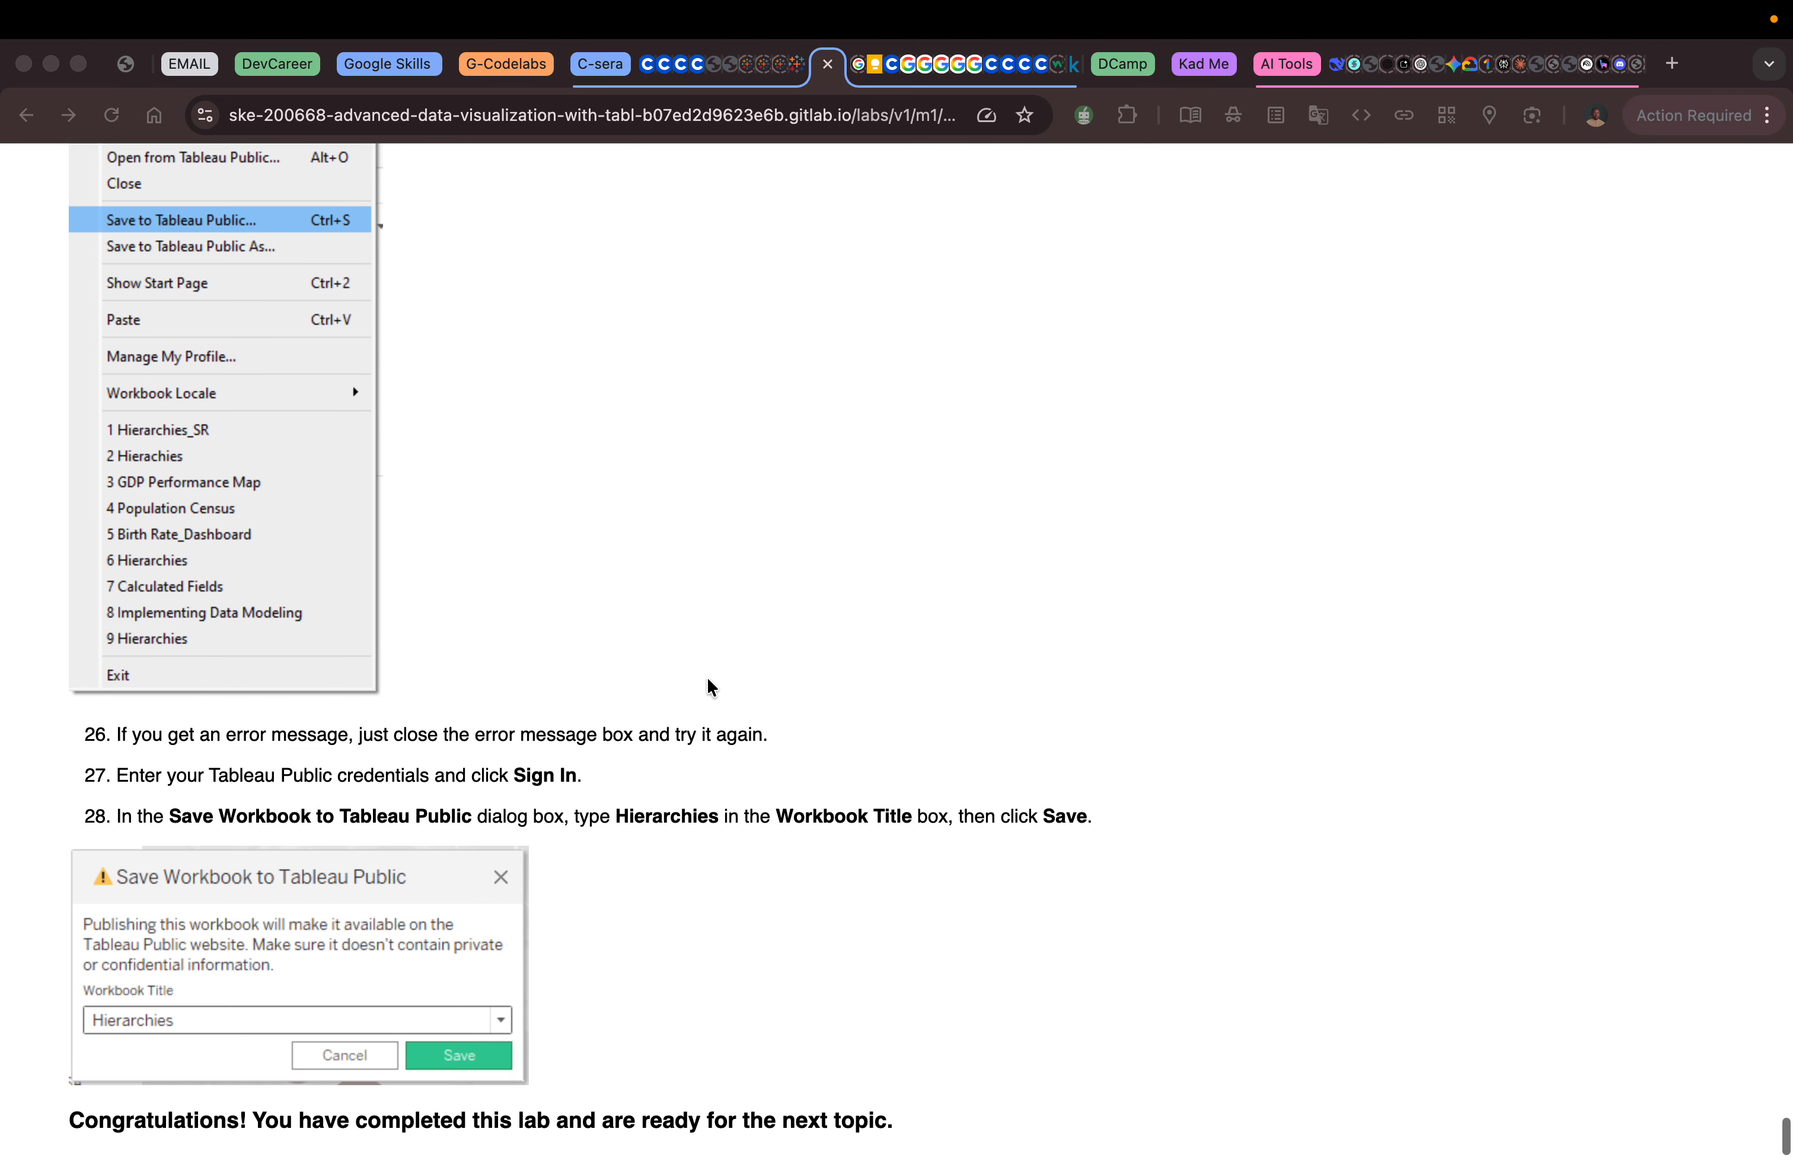
scroll(708, 687, down, 2)
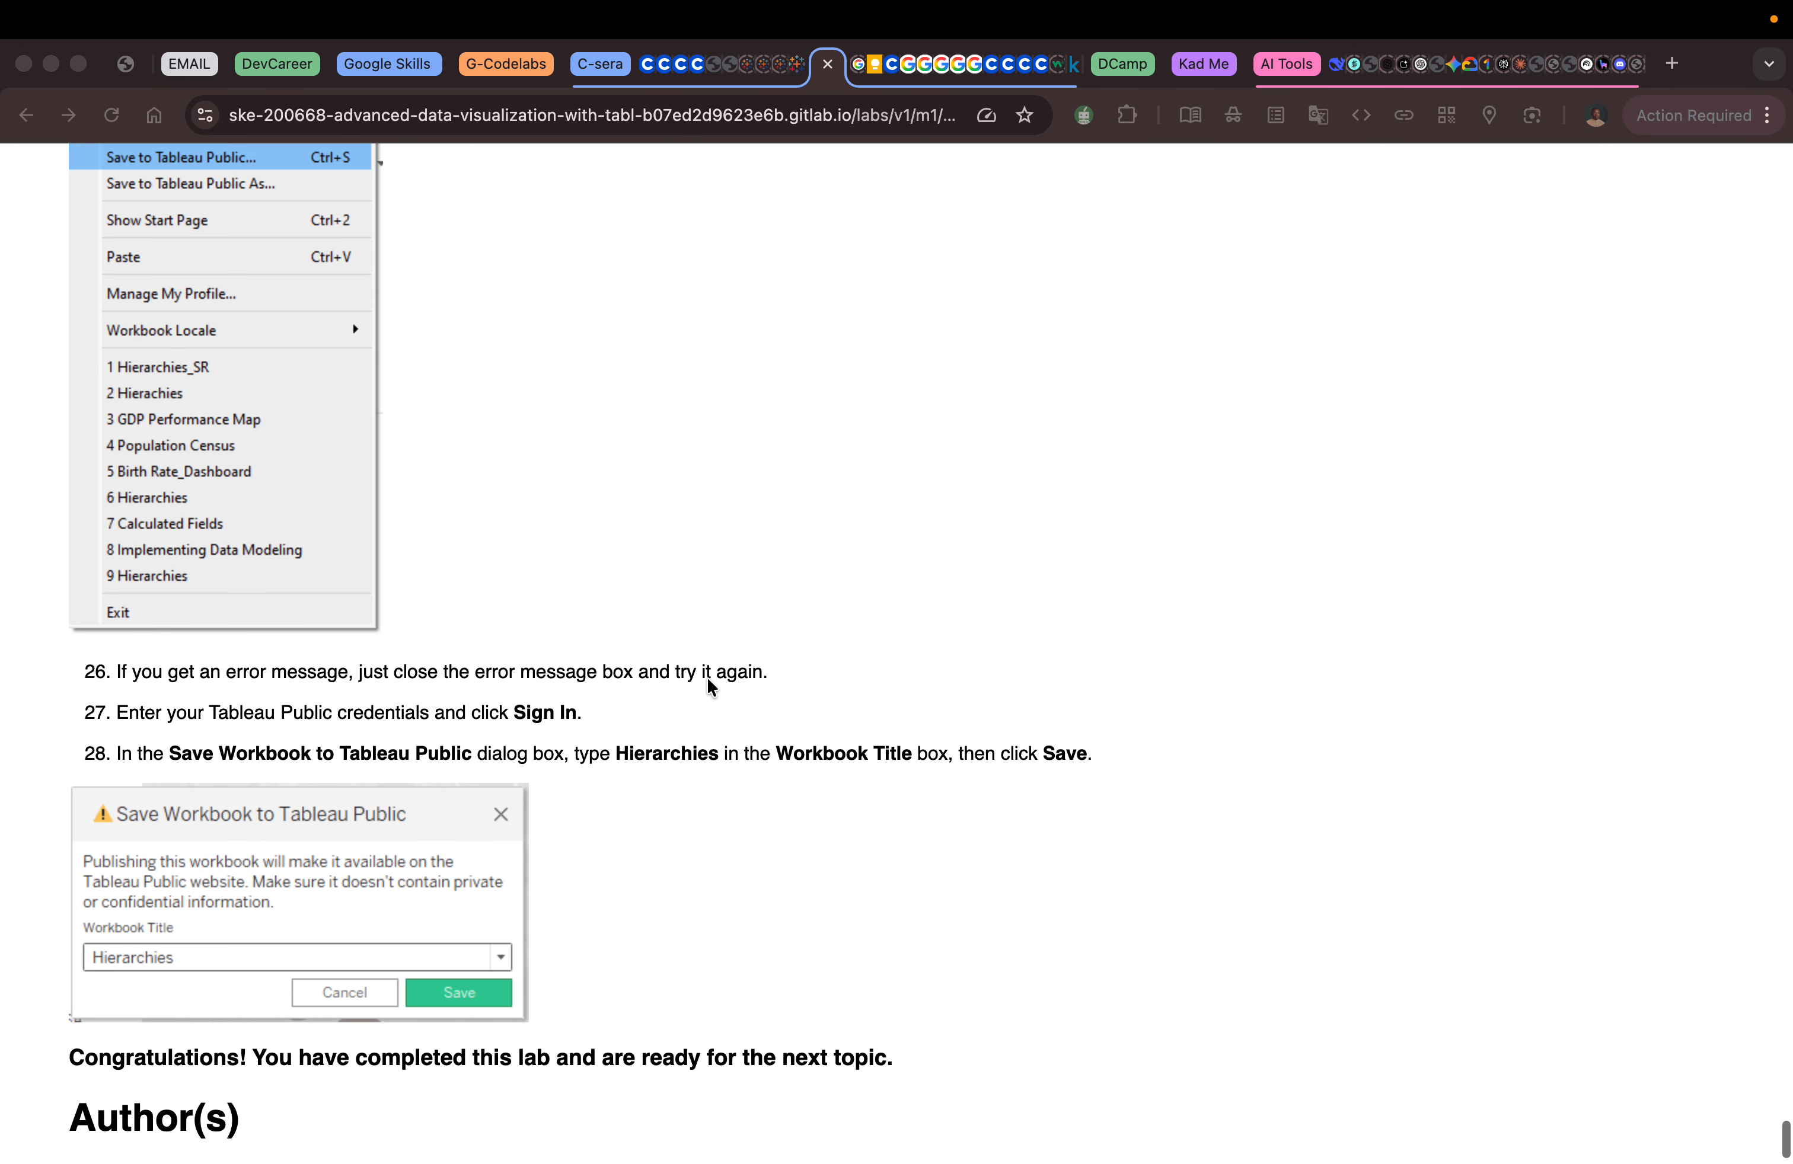
scroll(709, 687, down, 1)
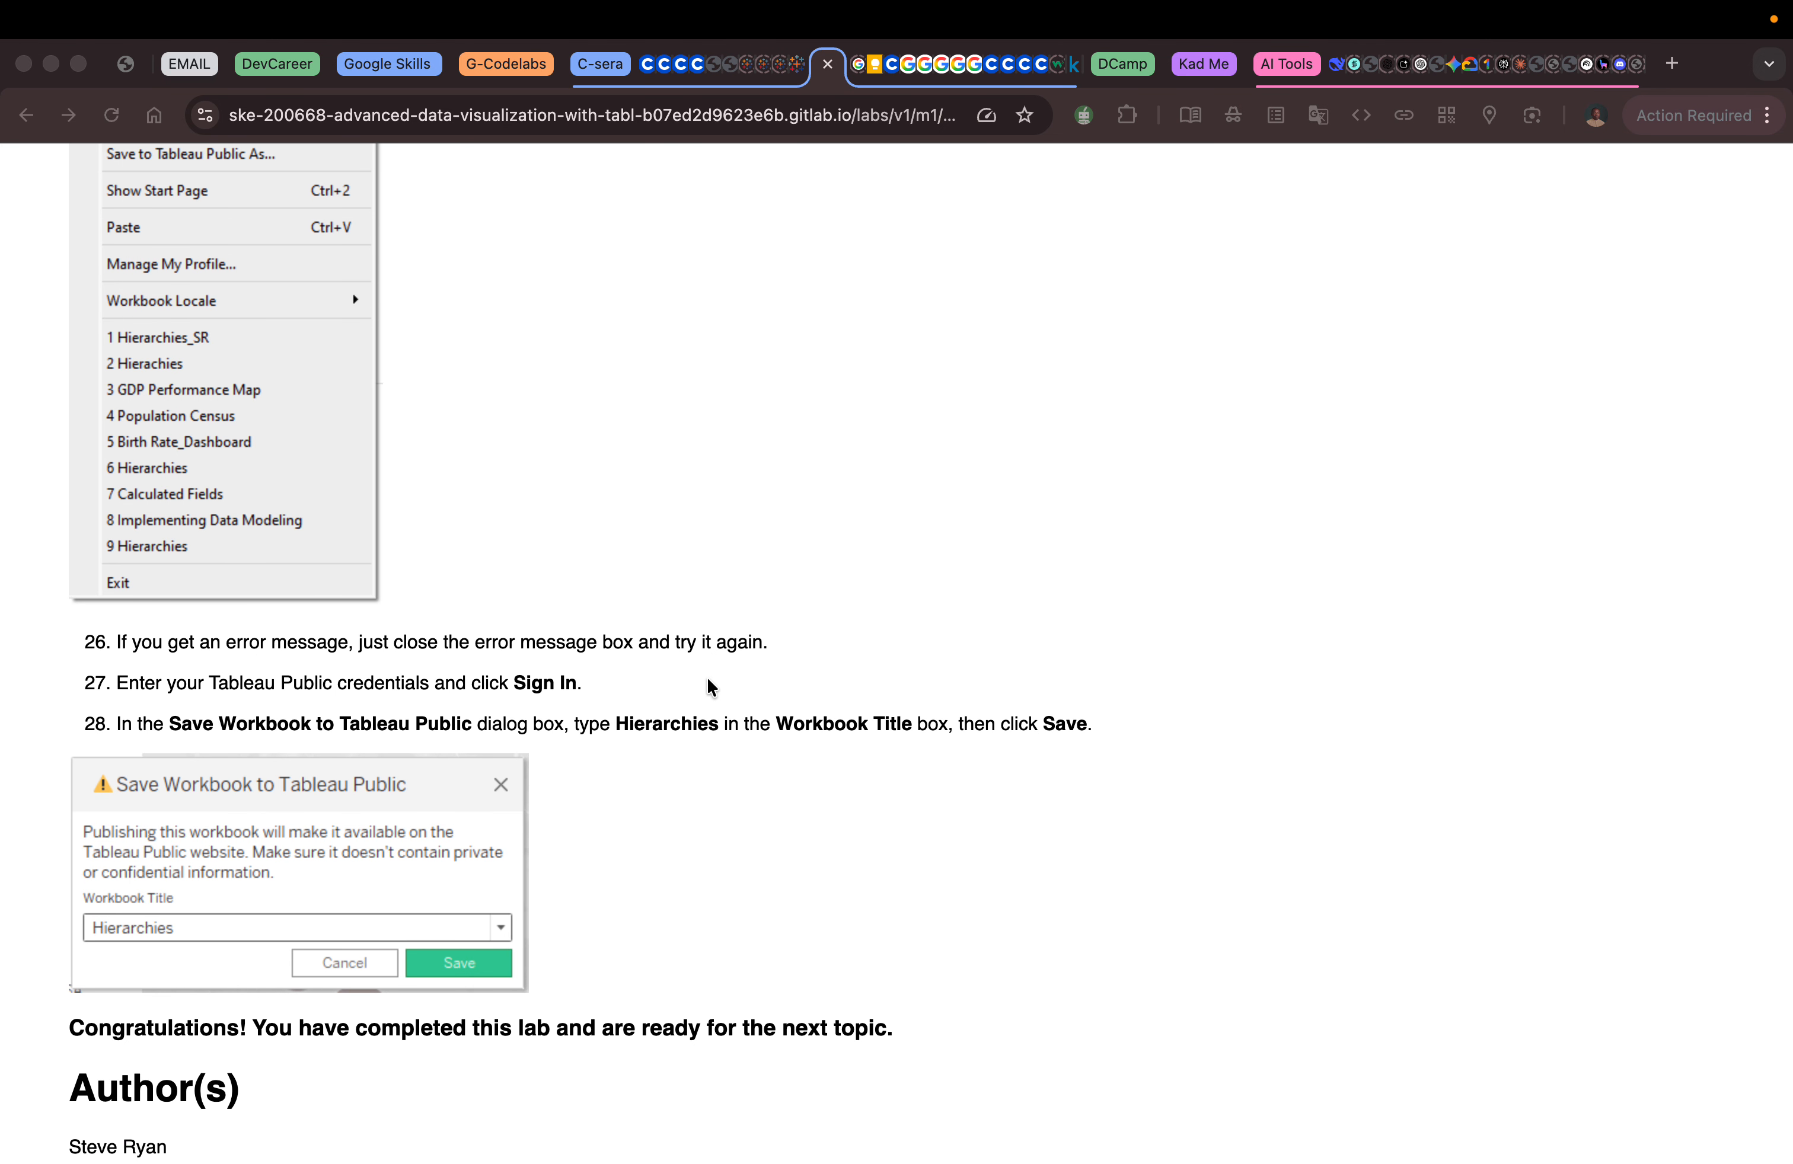
right_click(711, 686)
key(Escape)
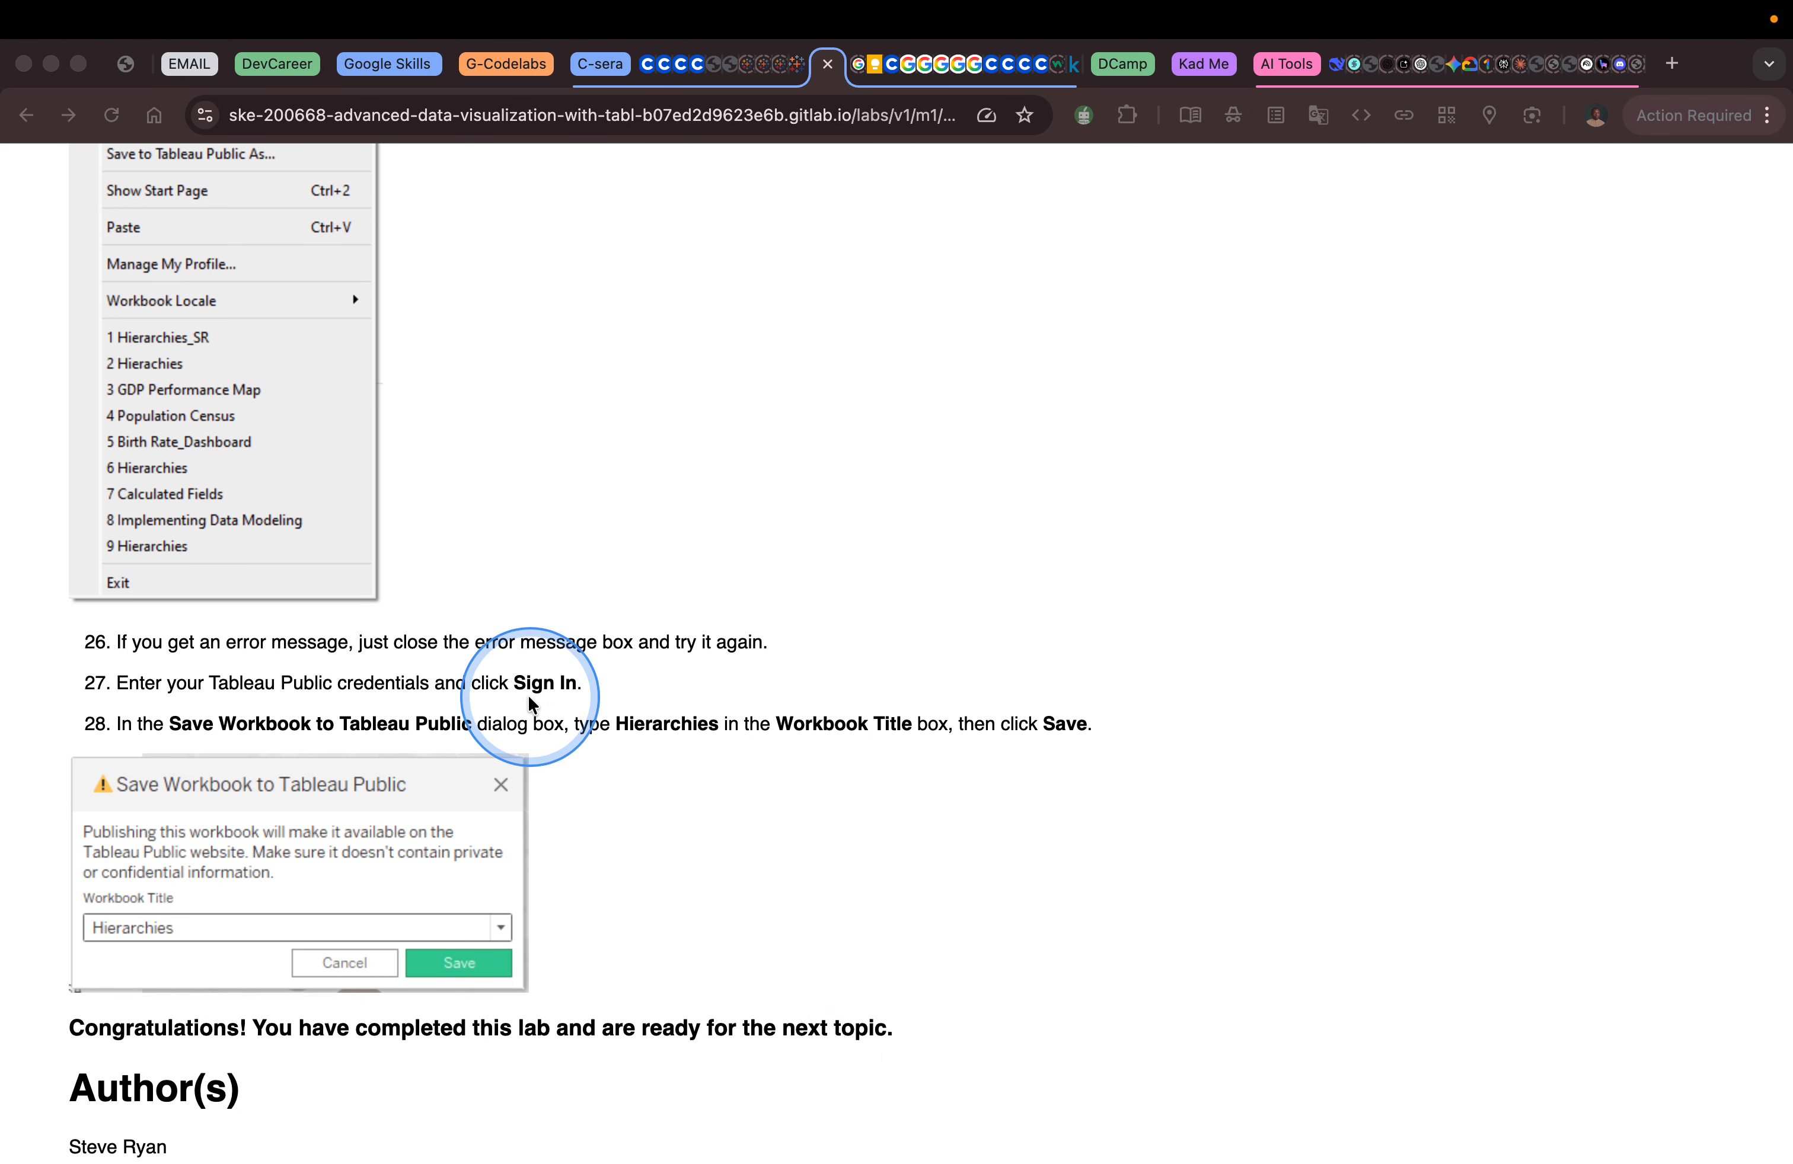
Recheck the saving instructions in the lab guide and select the workbook title "Hierarchies" in instruction 28.
scroll(567, 699, up, 3)
scroll(564, 705, up, 2)
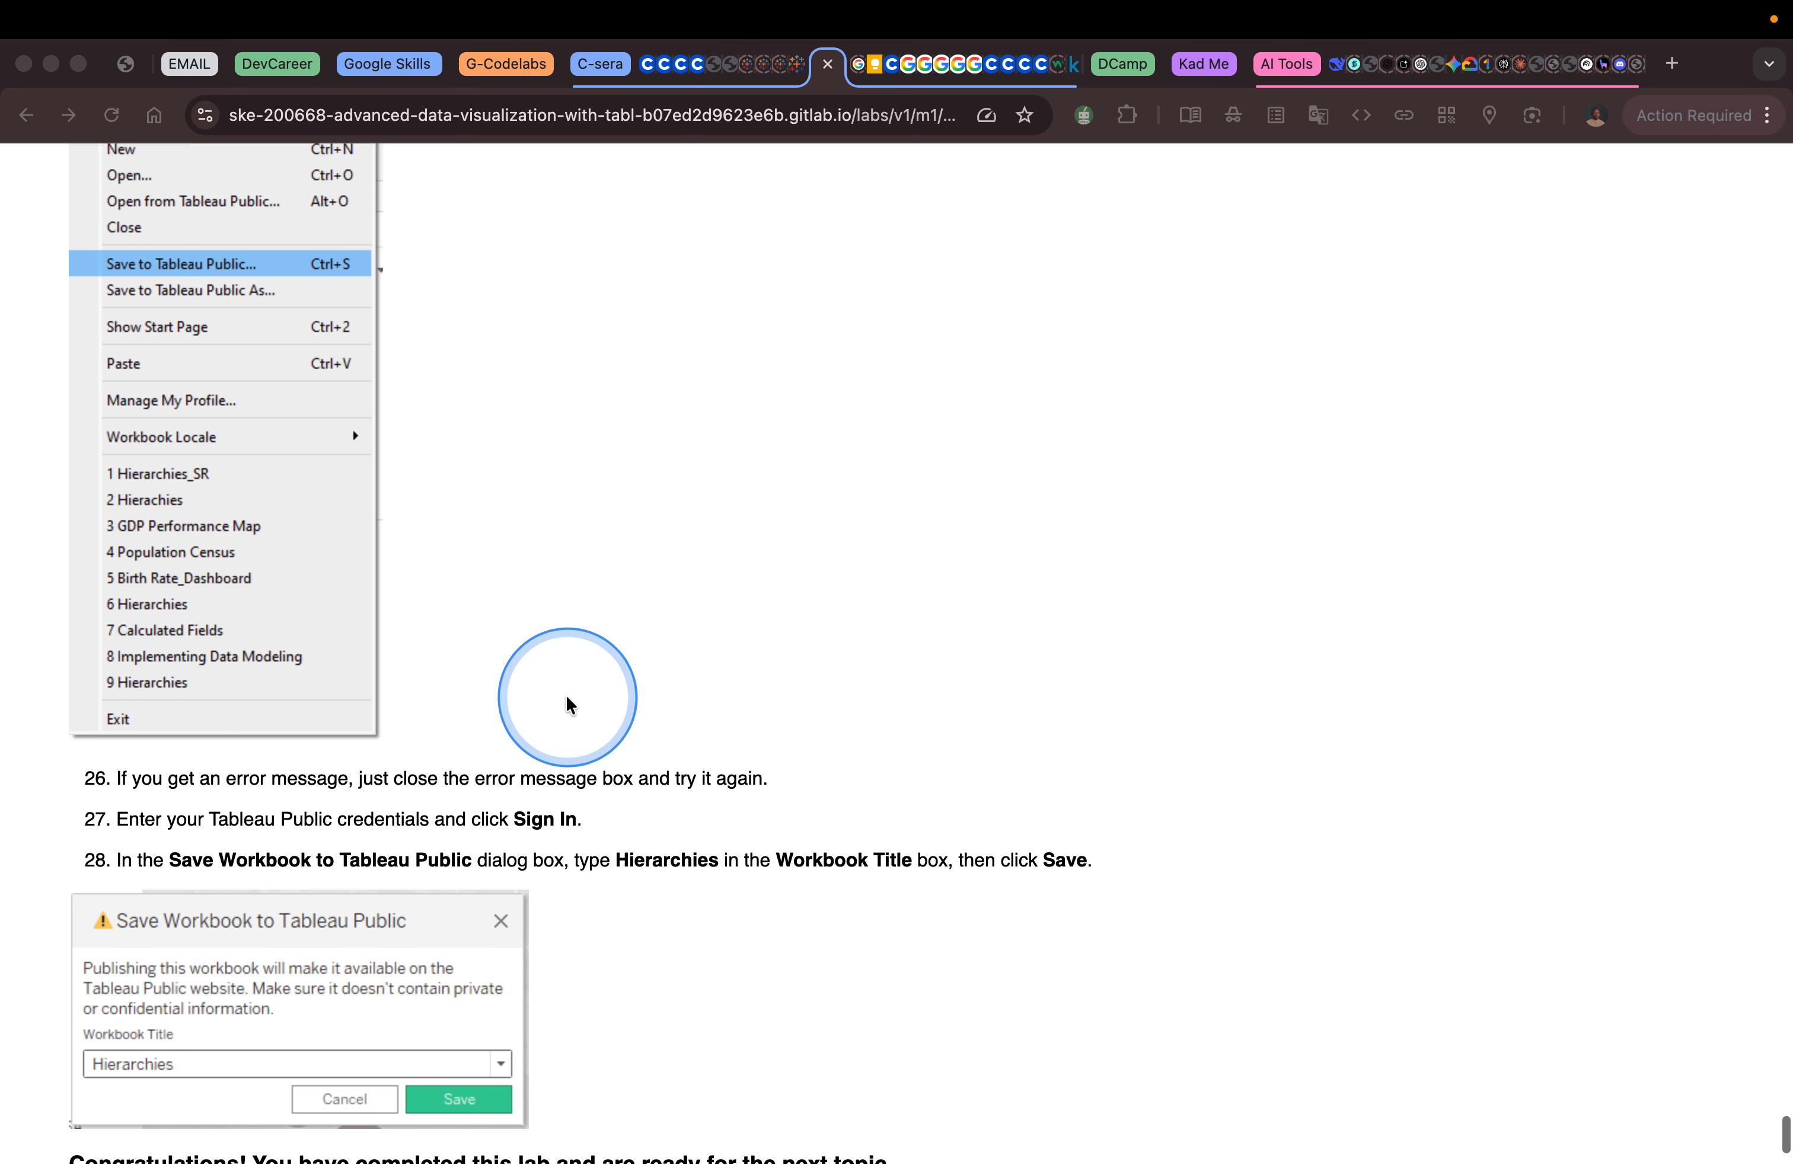
scroll(592, 749, down, 3)
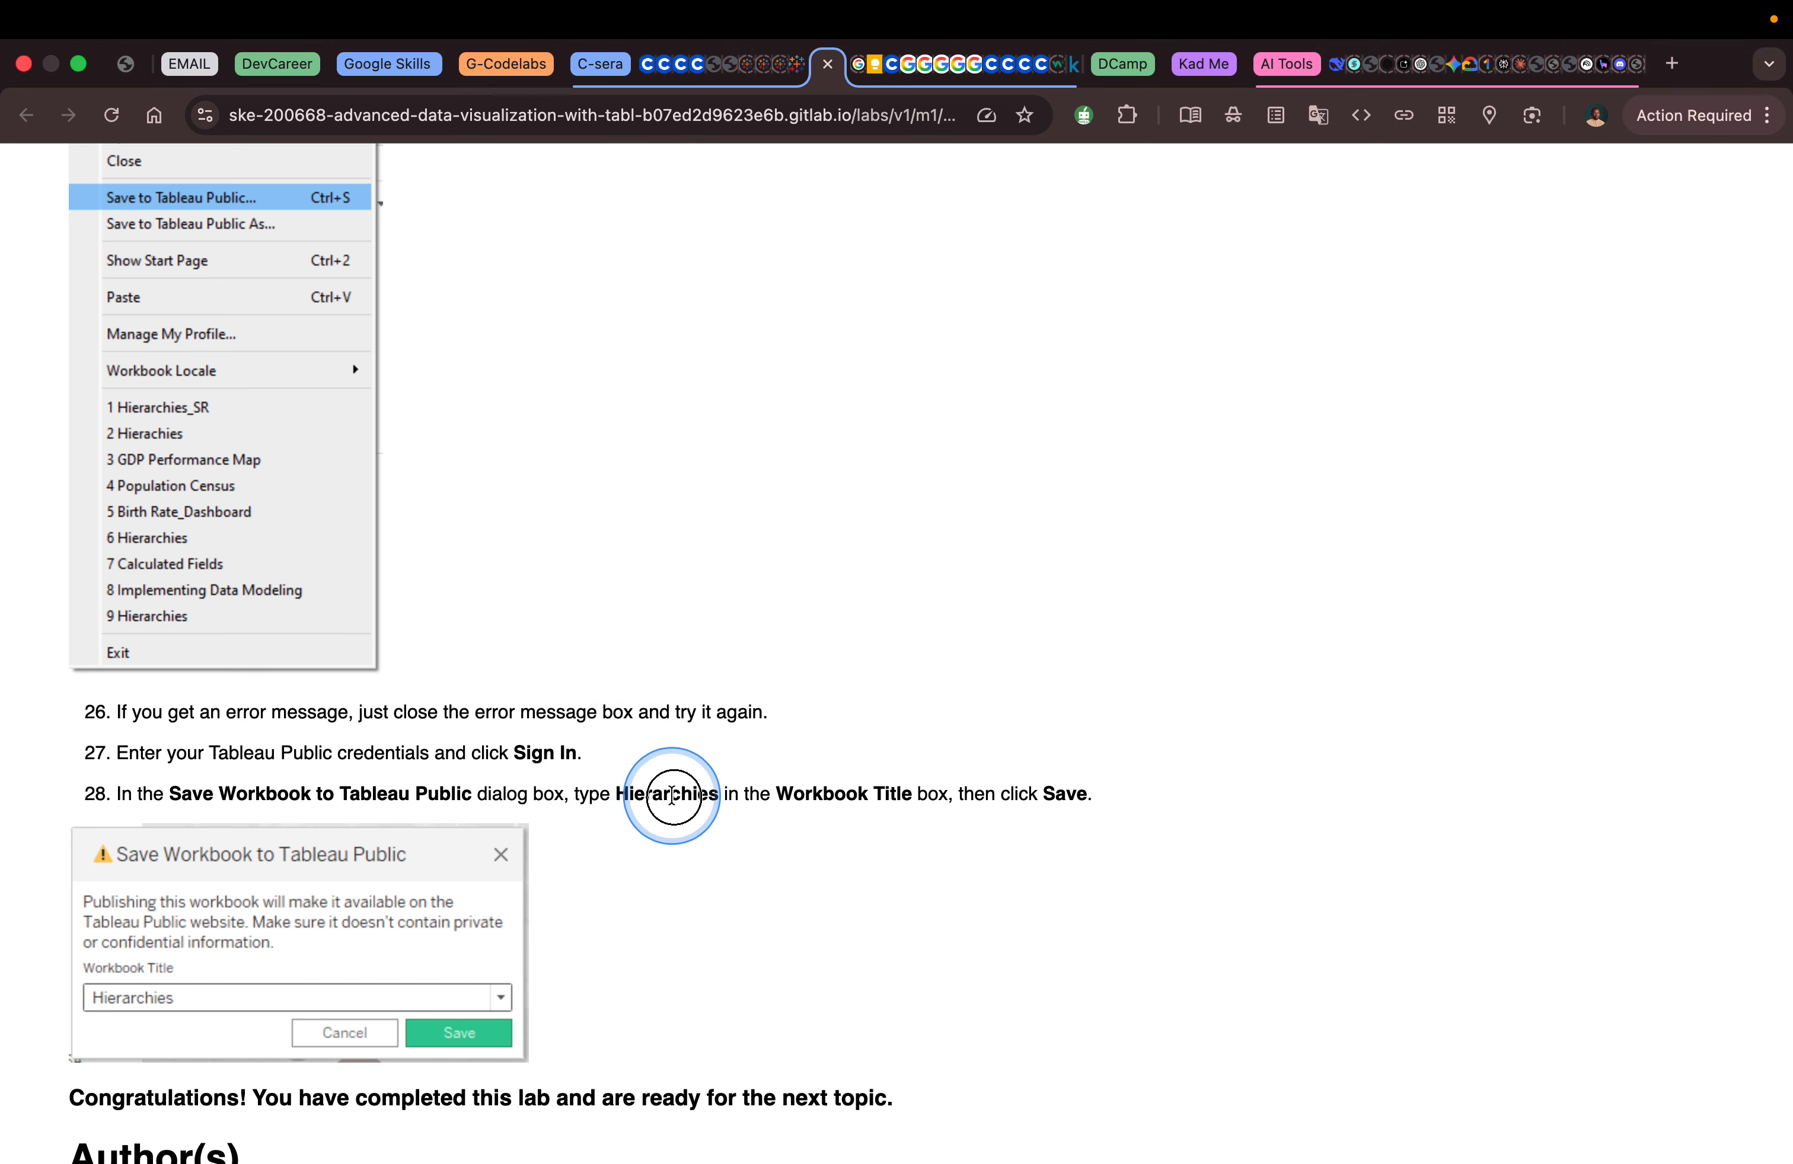
scroll(676, 797, up, 2)
scroll(676, 797, up, 14)
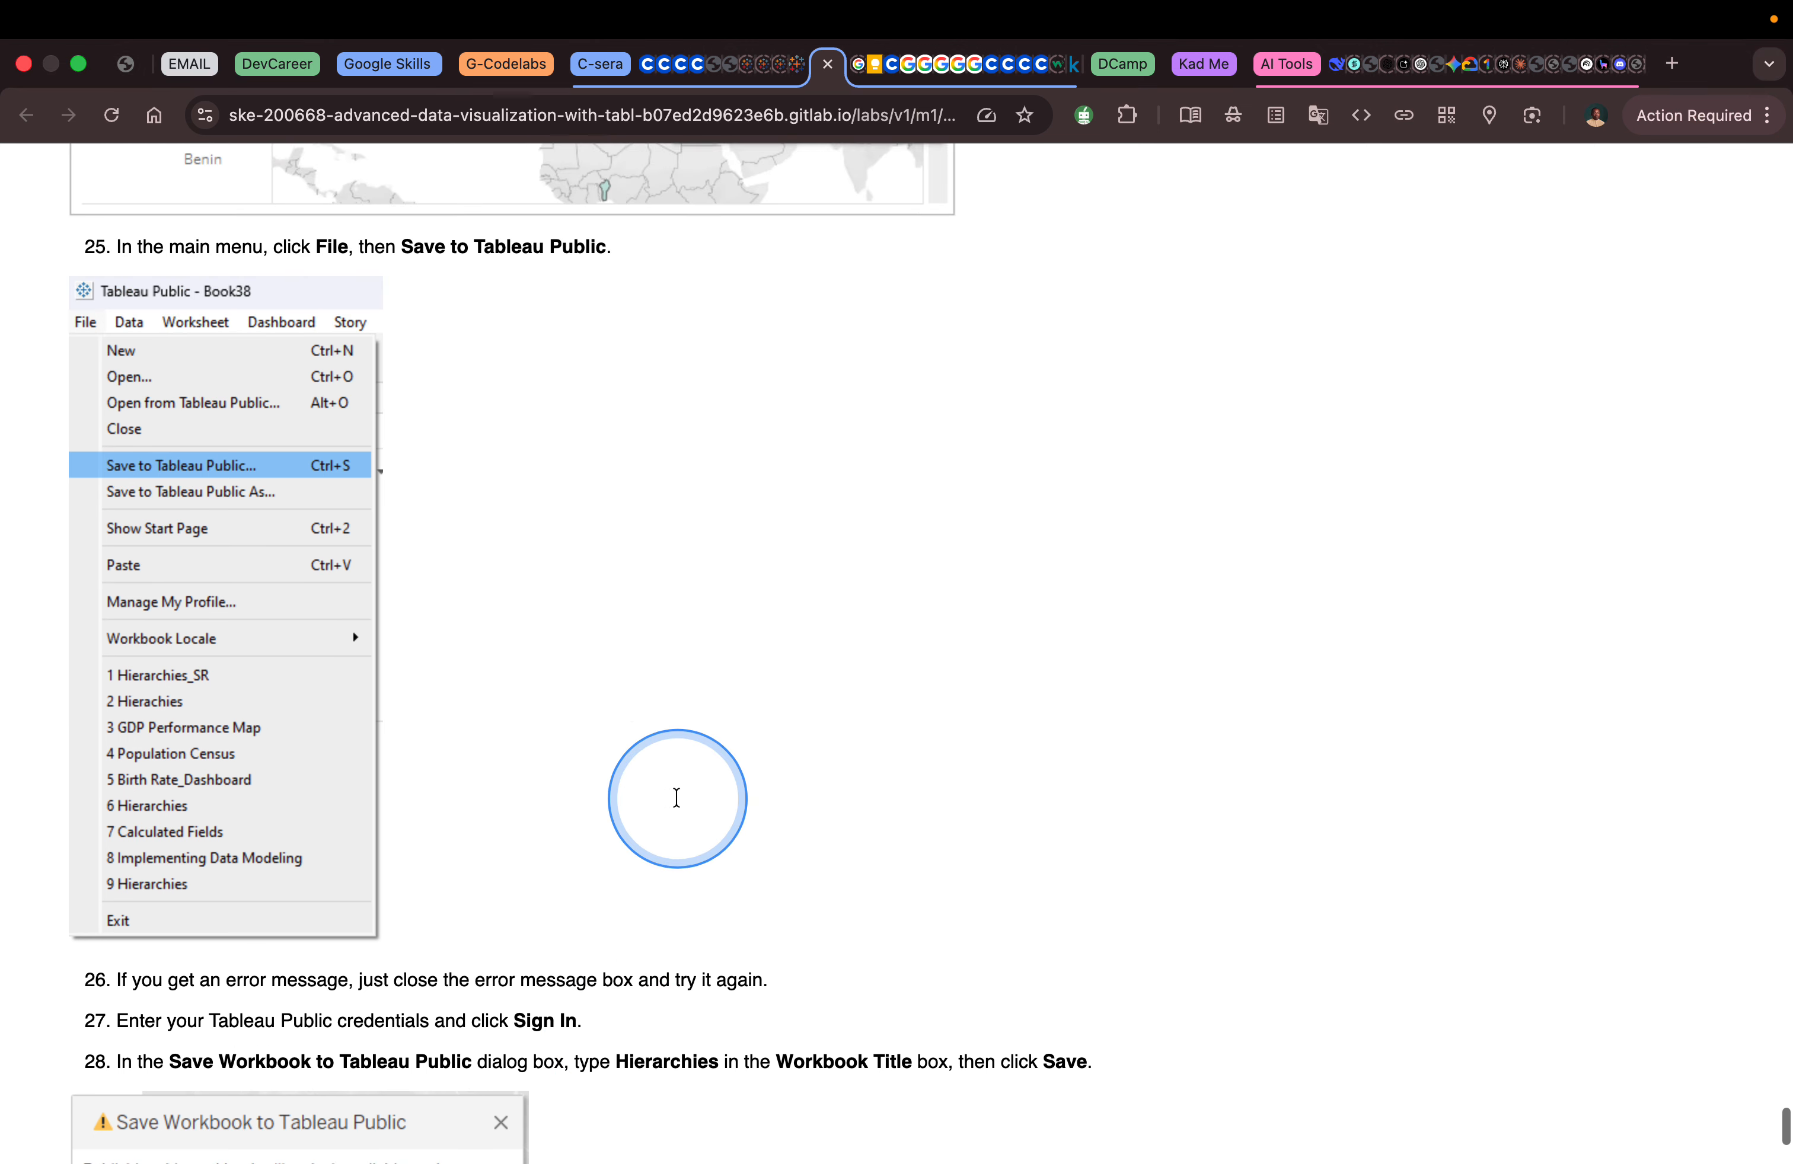
scroll(676, 798, down, 20)
scroll(680, 708, up, 1)
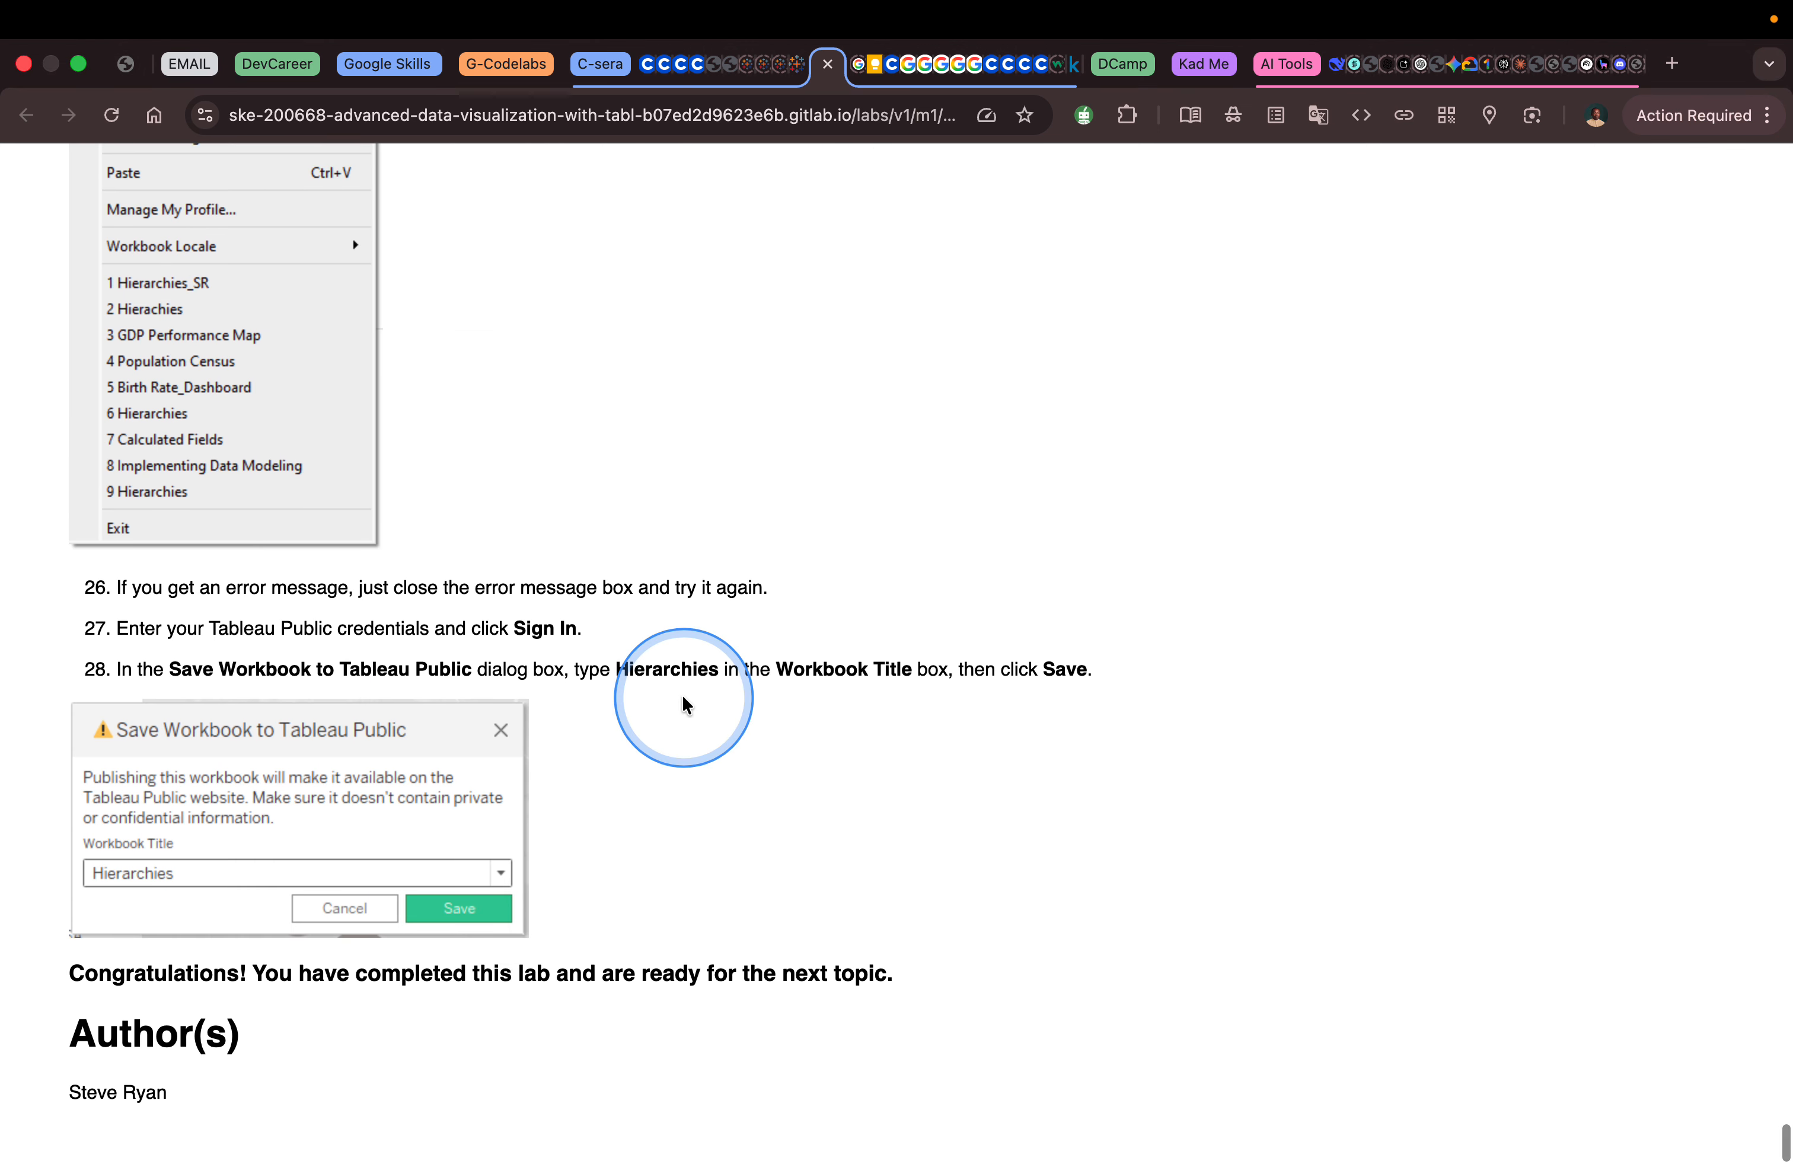
drag(618, 670, 714, 668)
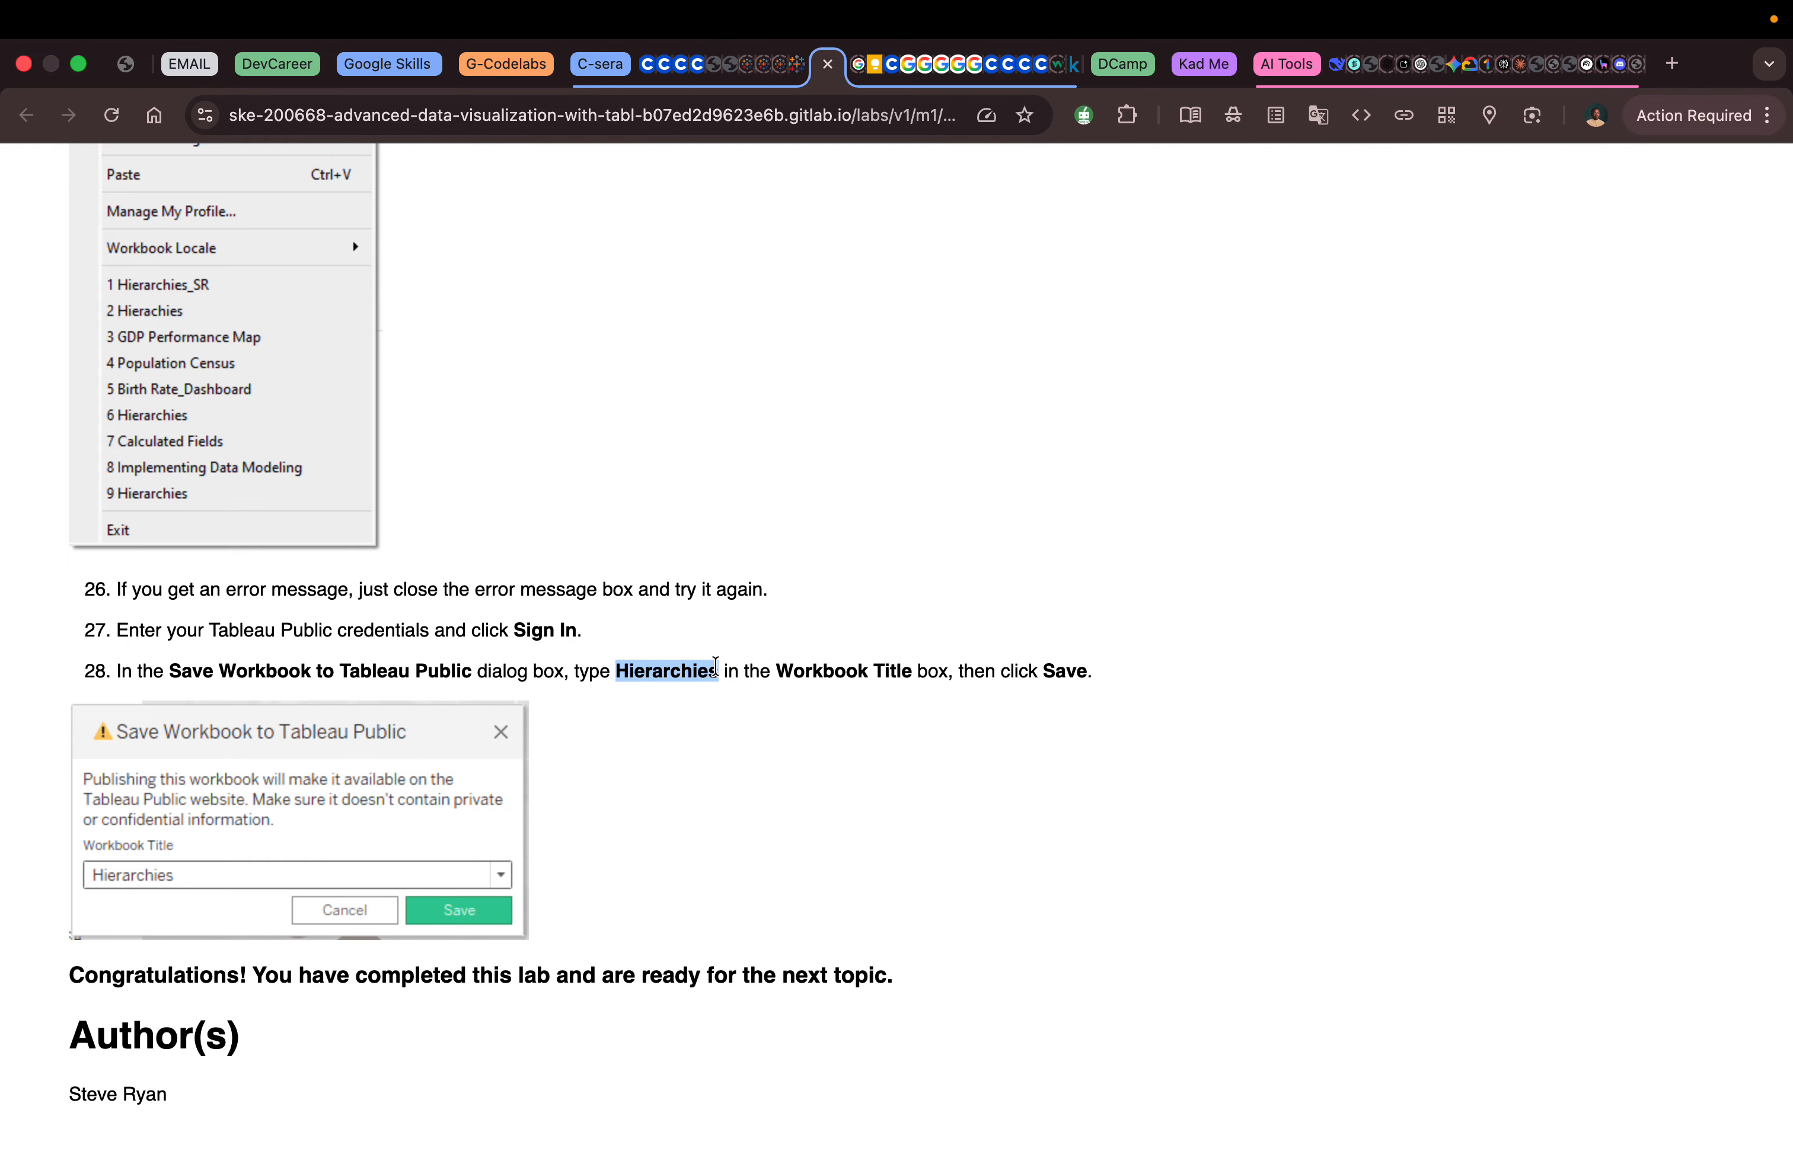
Switch to Tableau, try to paste over "Larger Sales Dataset" in the save file name, and cancel the save.
key(ctrl+Right)
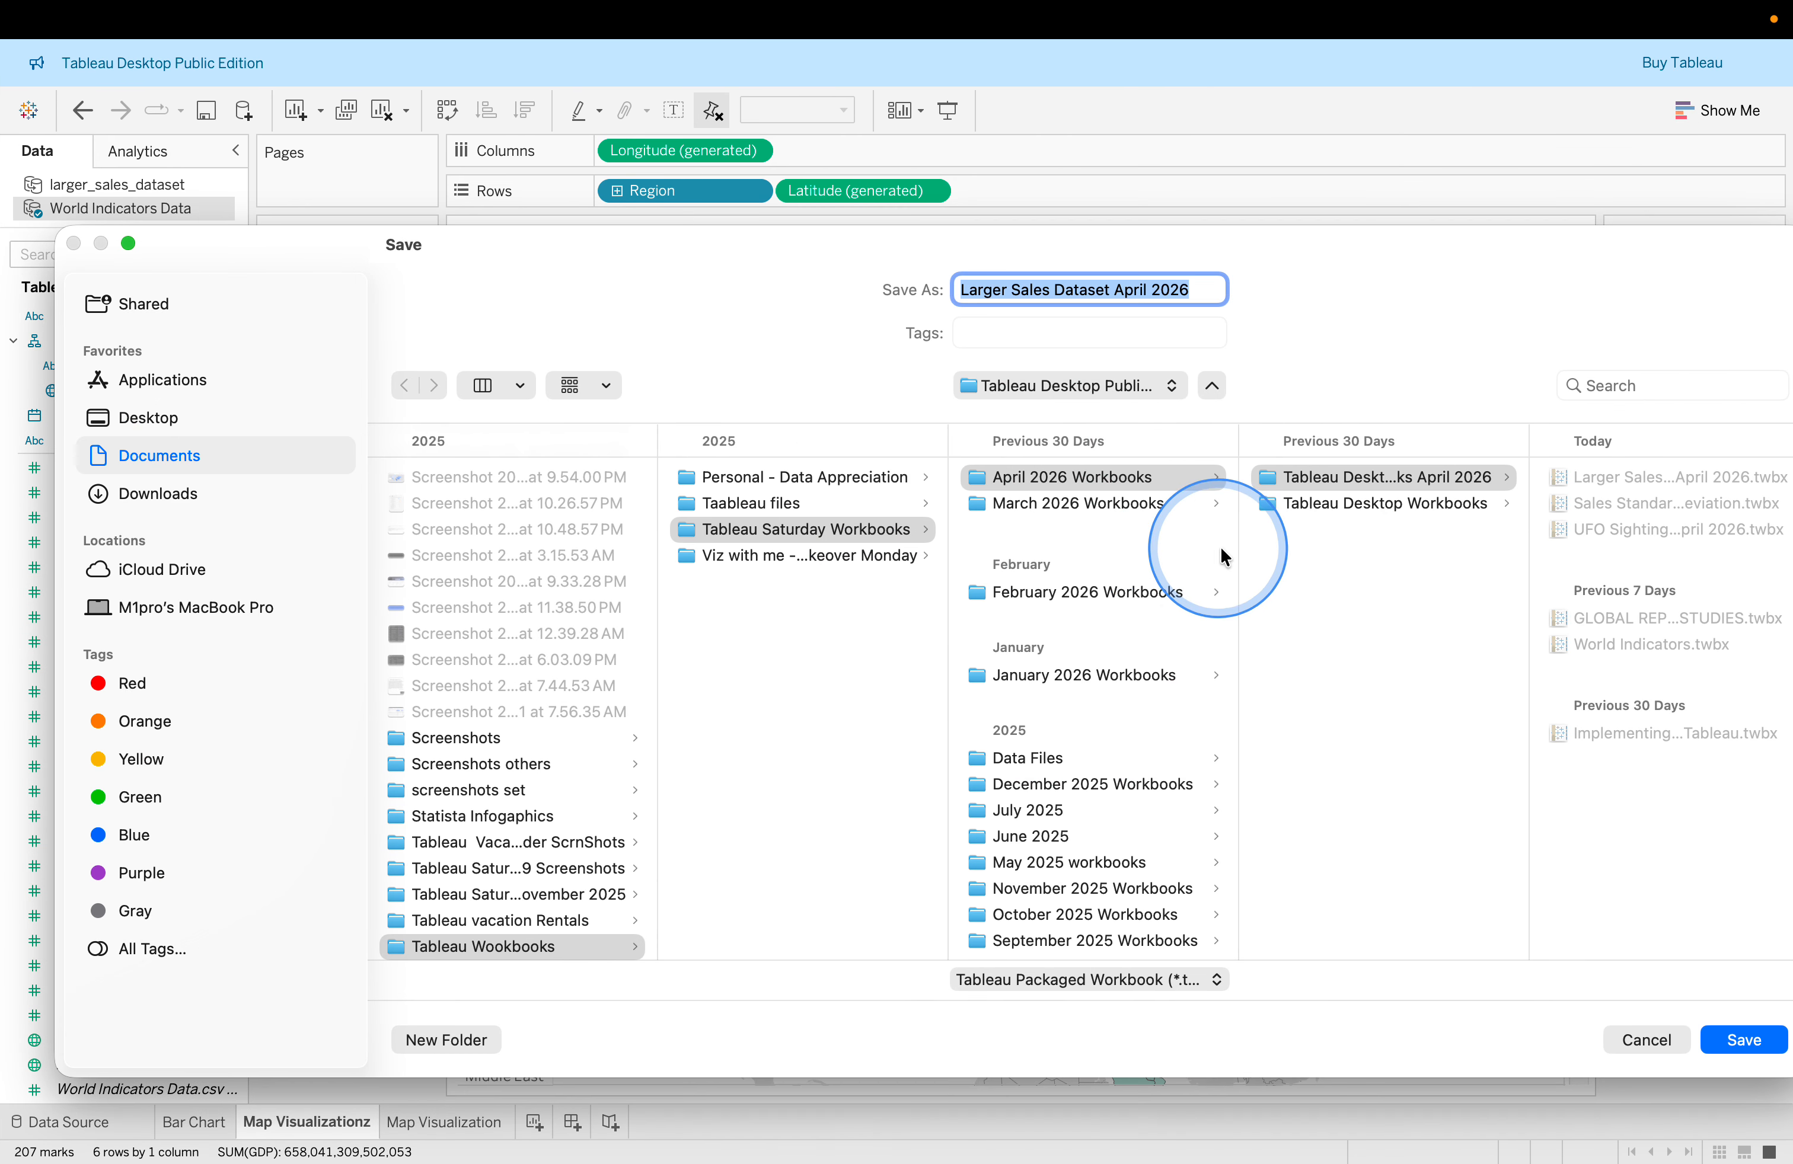
click(1106, 293)
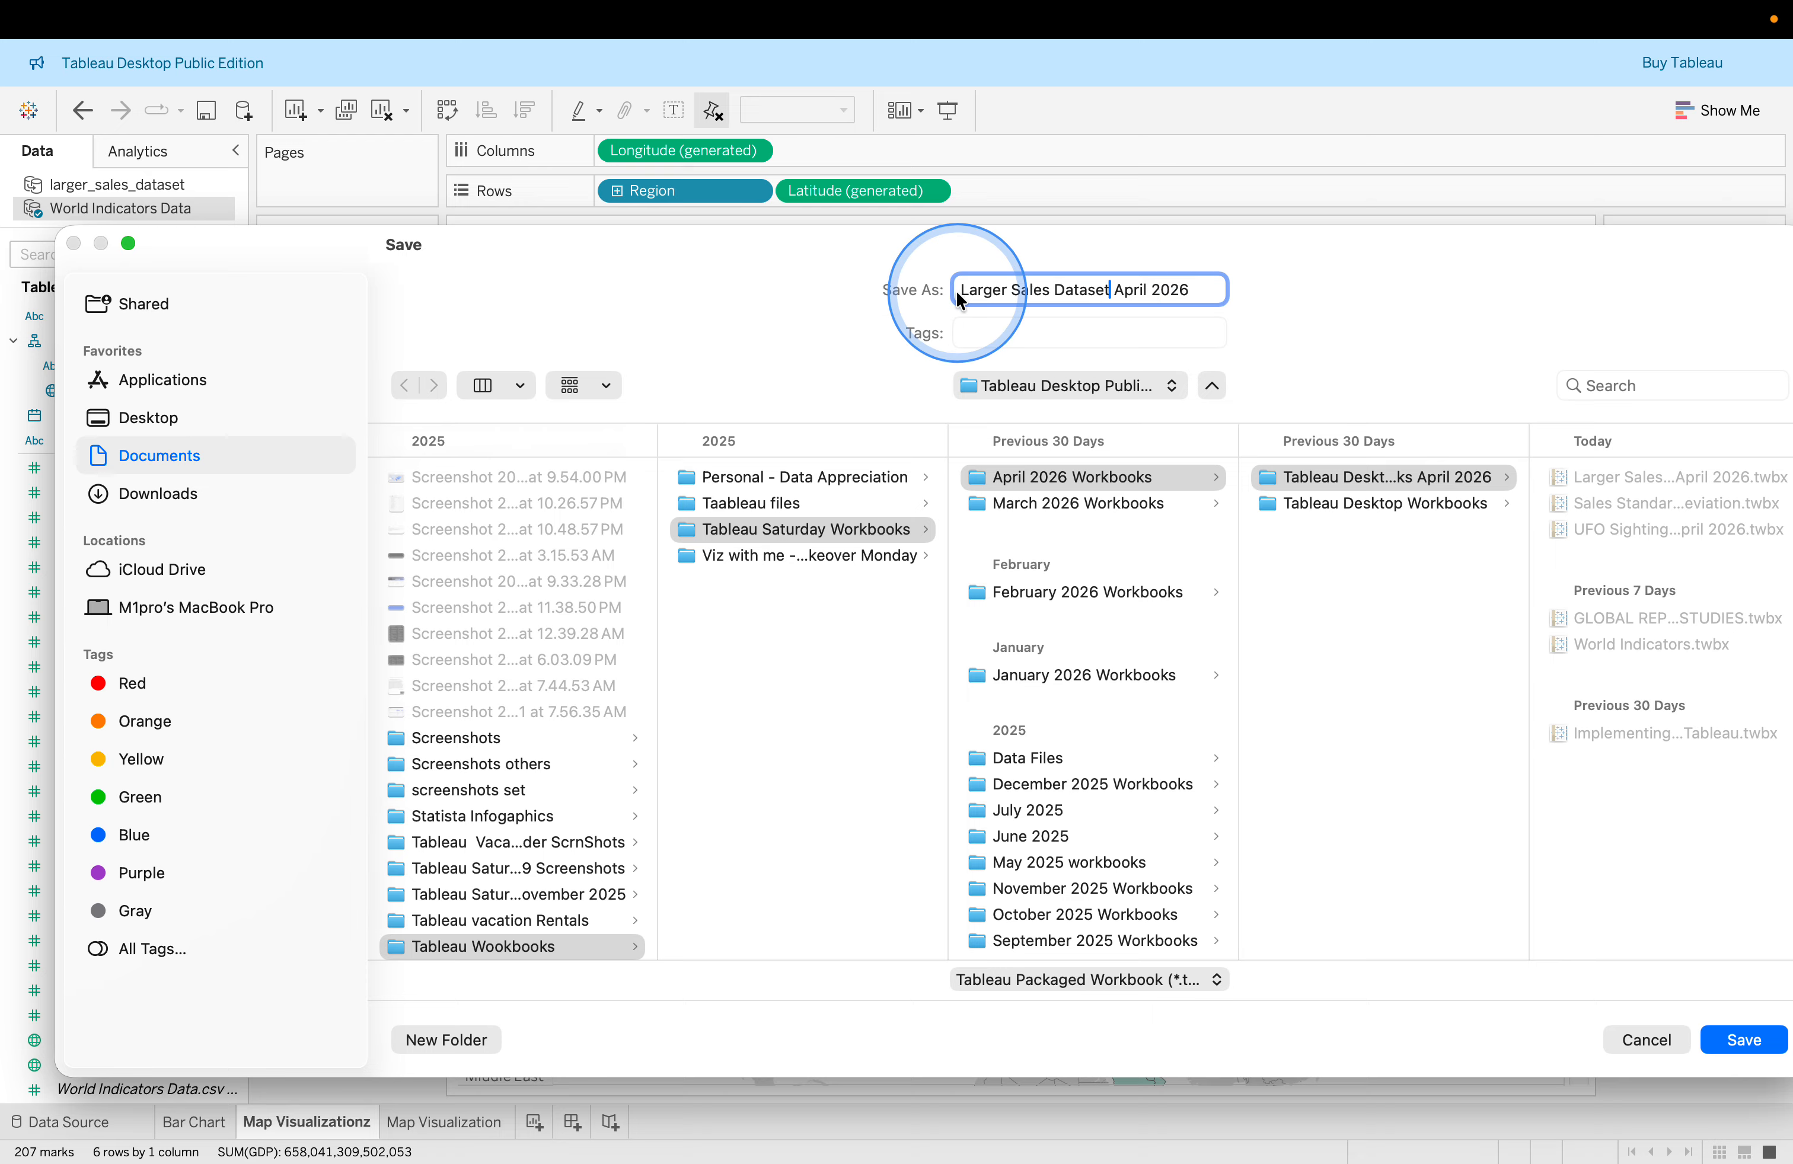
drag(959, 289, 1111, 290)
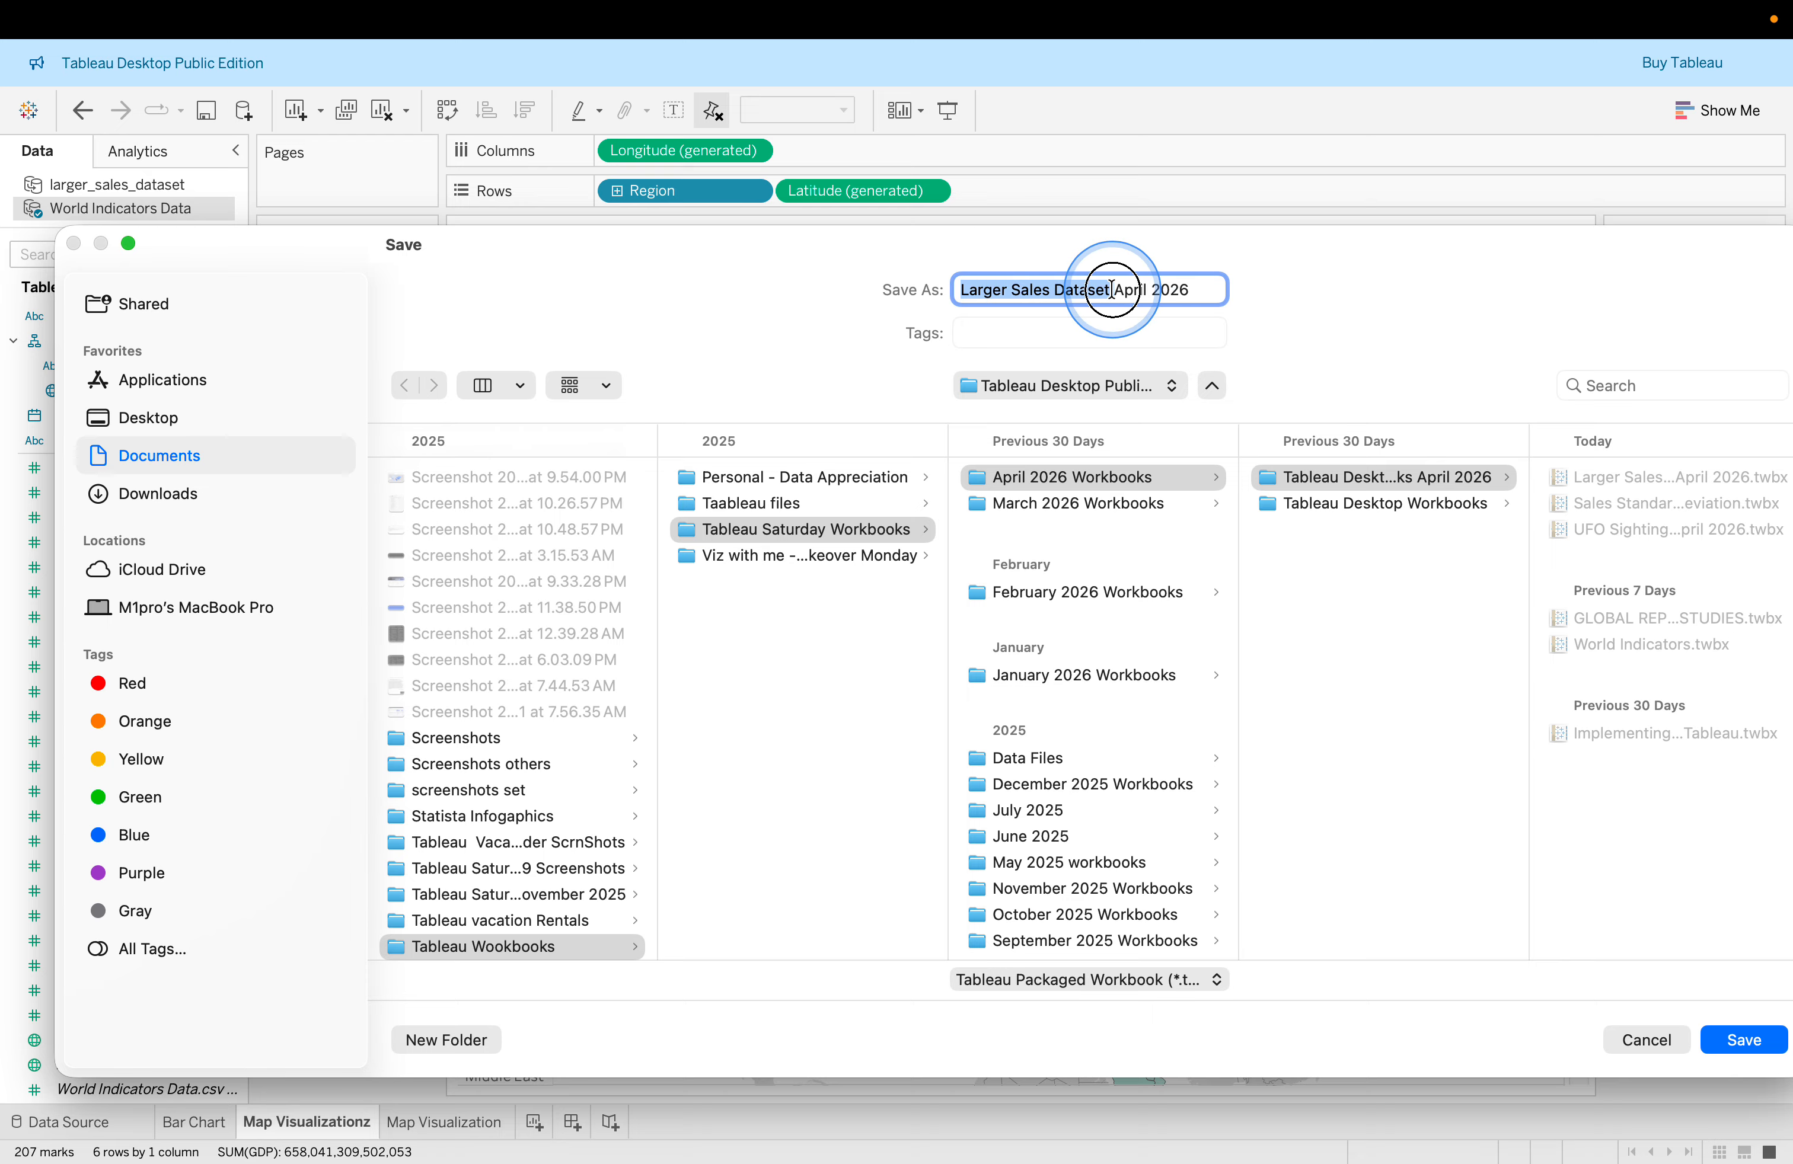
key(super+v)
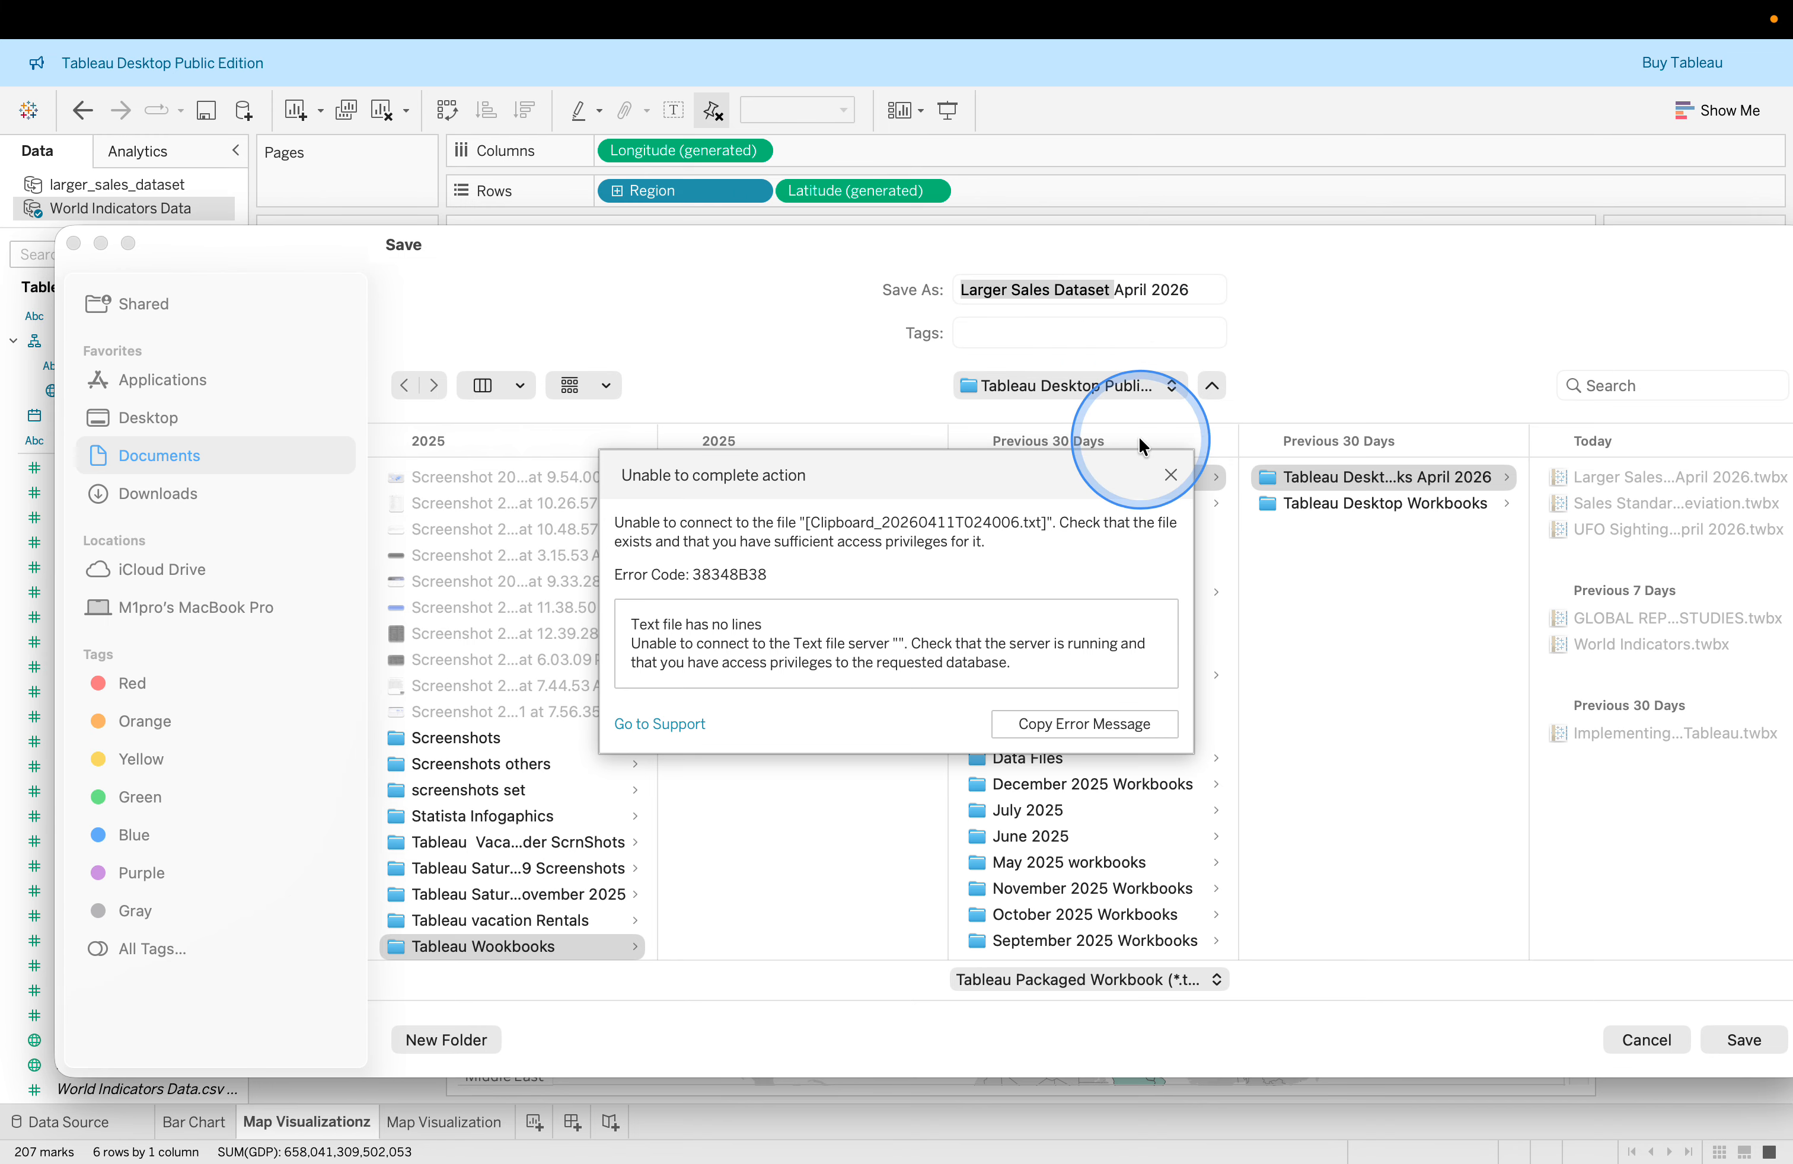
click(1172, 478)
key(Escape)
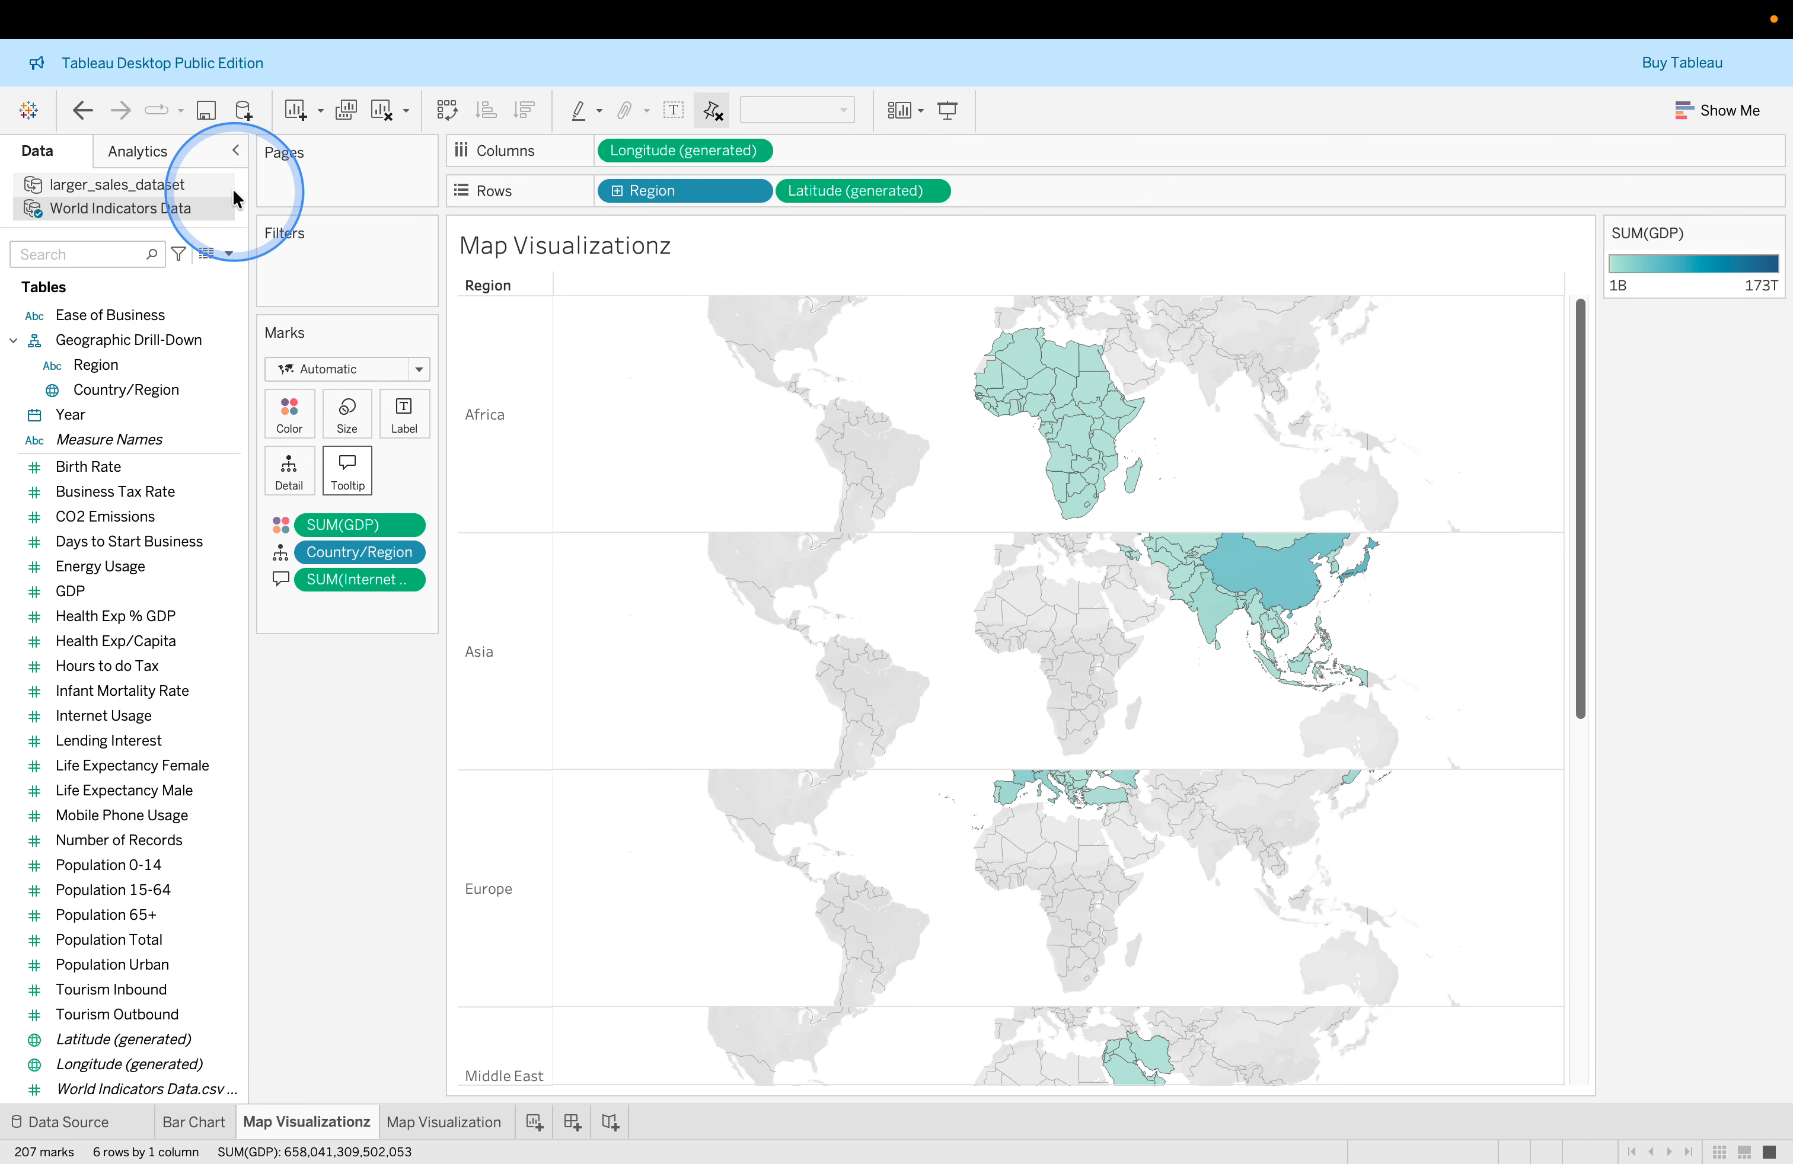
Start saving the workbook under a new file name, replacing "Larger Sales" in the name with "heirachies".
mouse_move(195, 7)
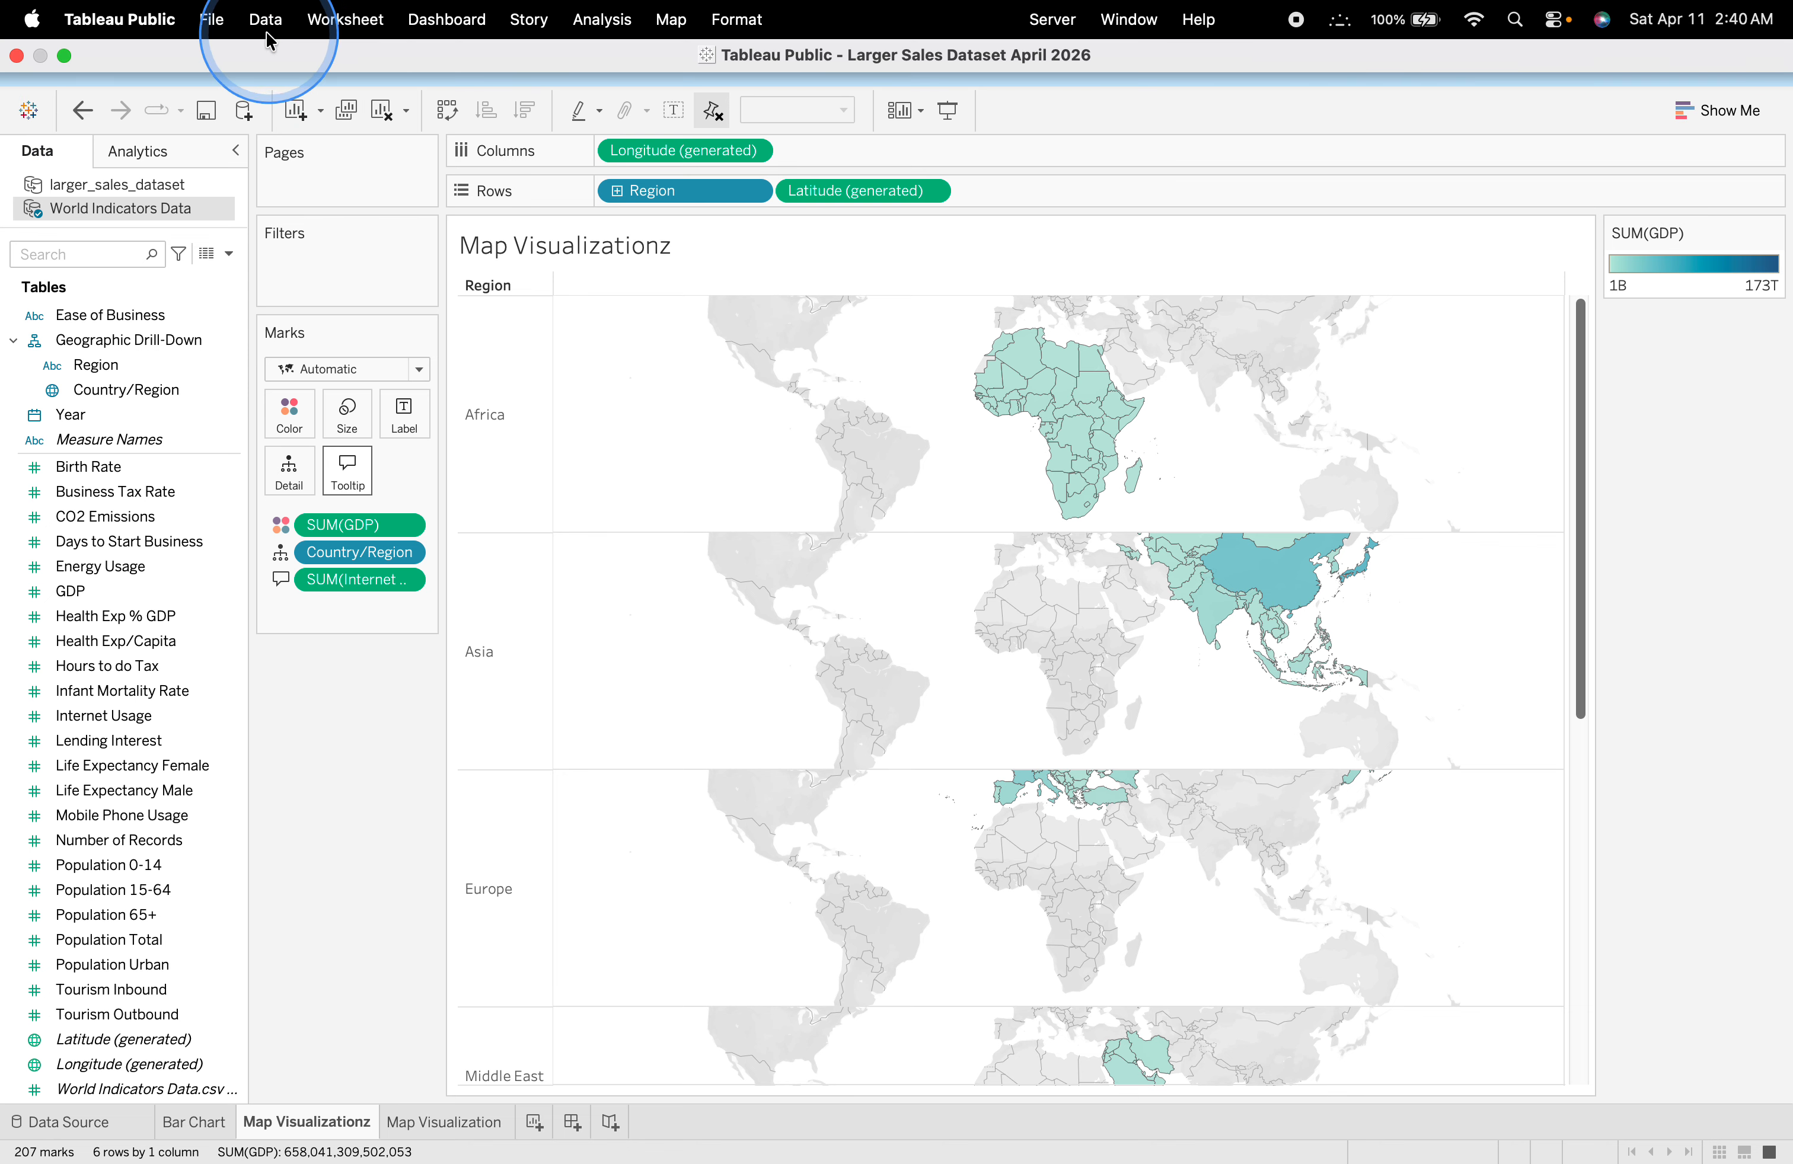
click(212, 19)
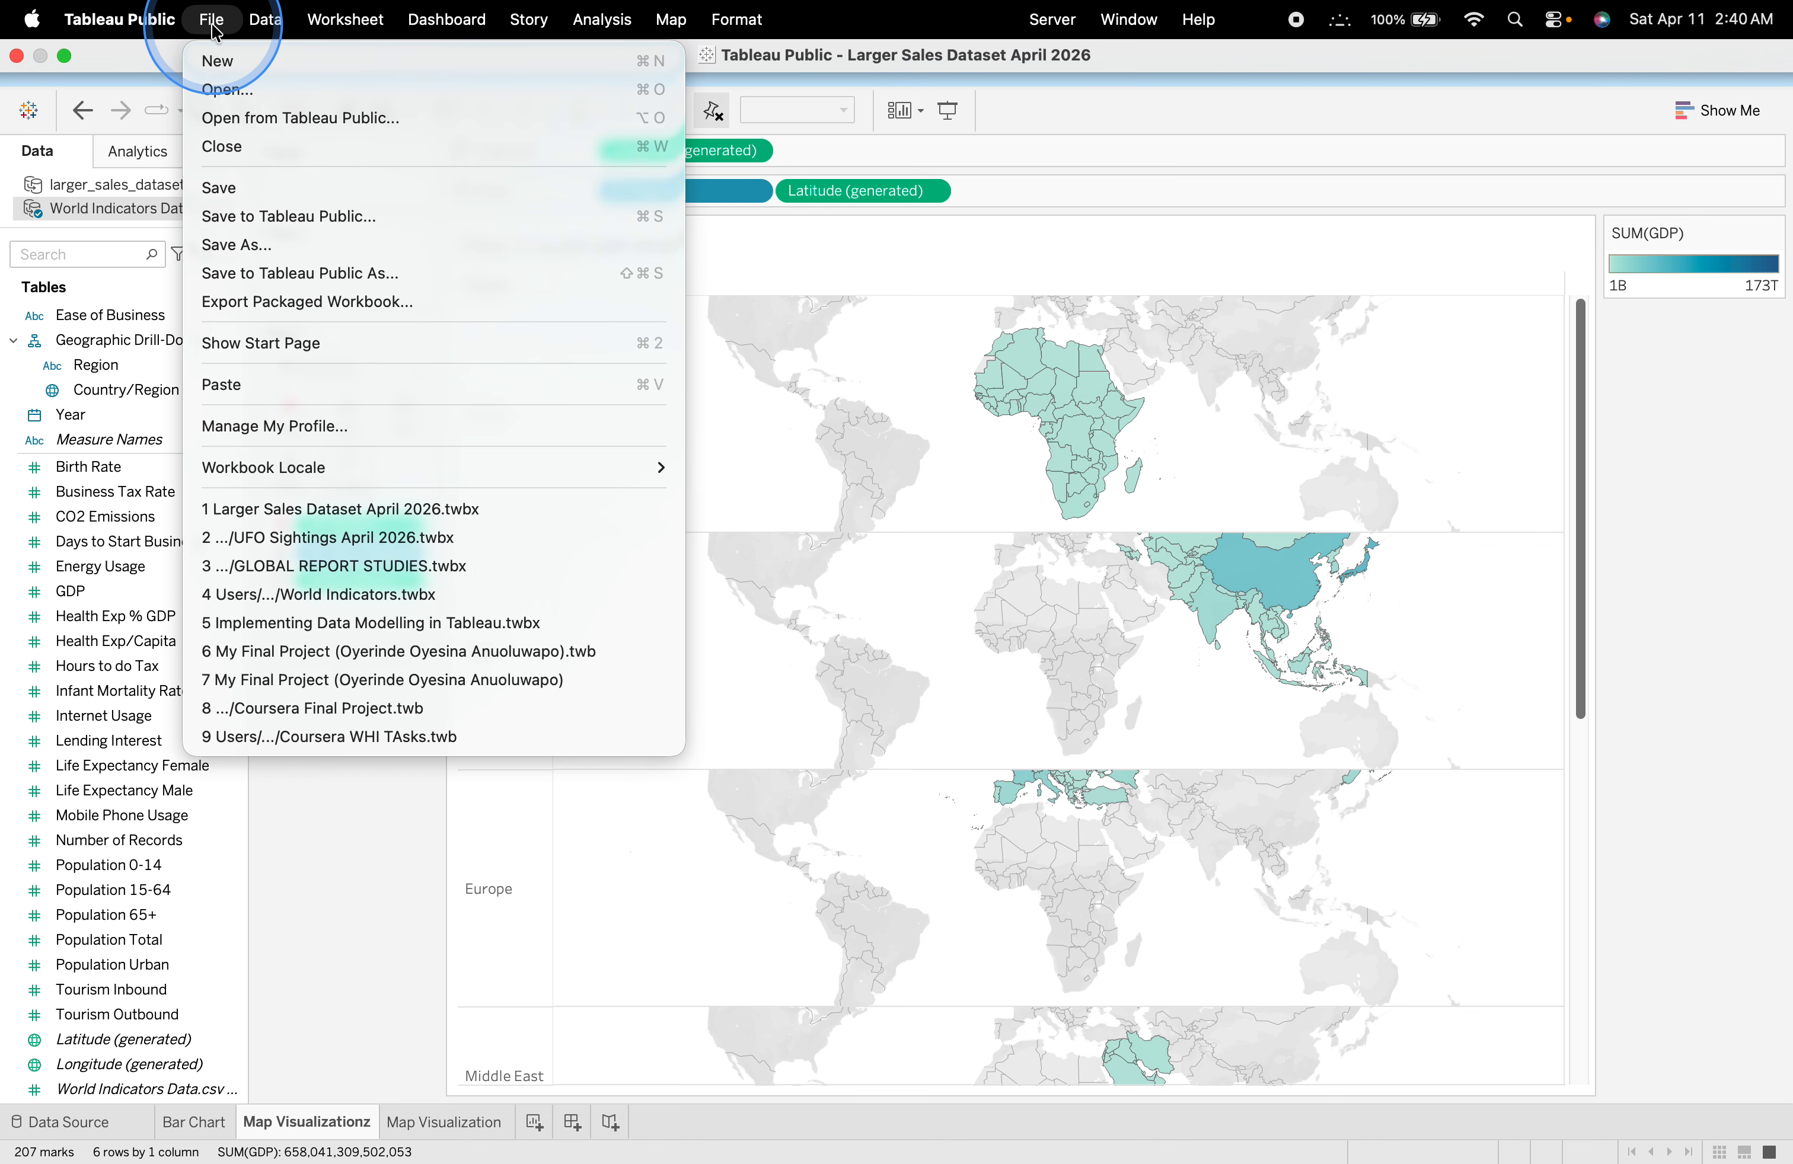
click(291, 244)
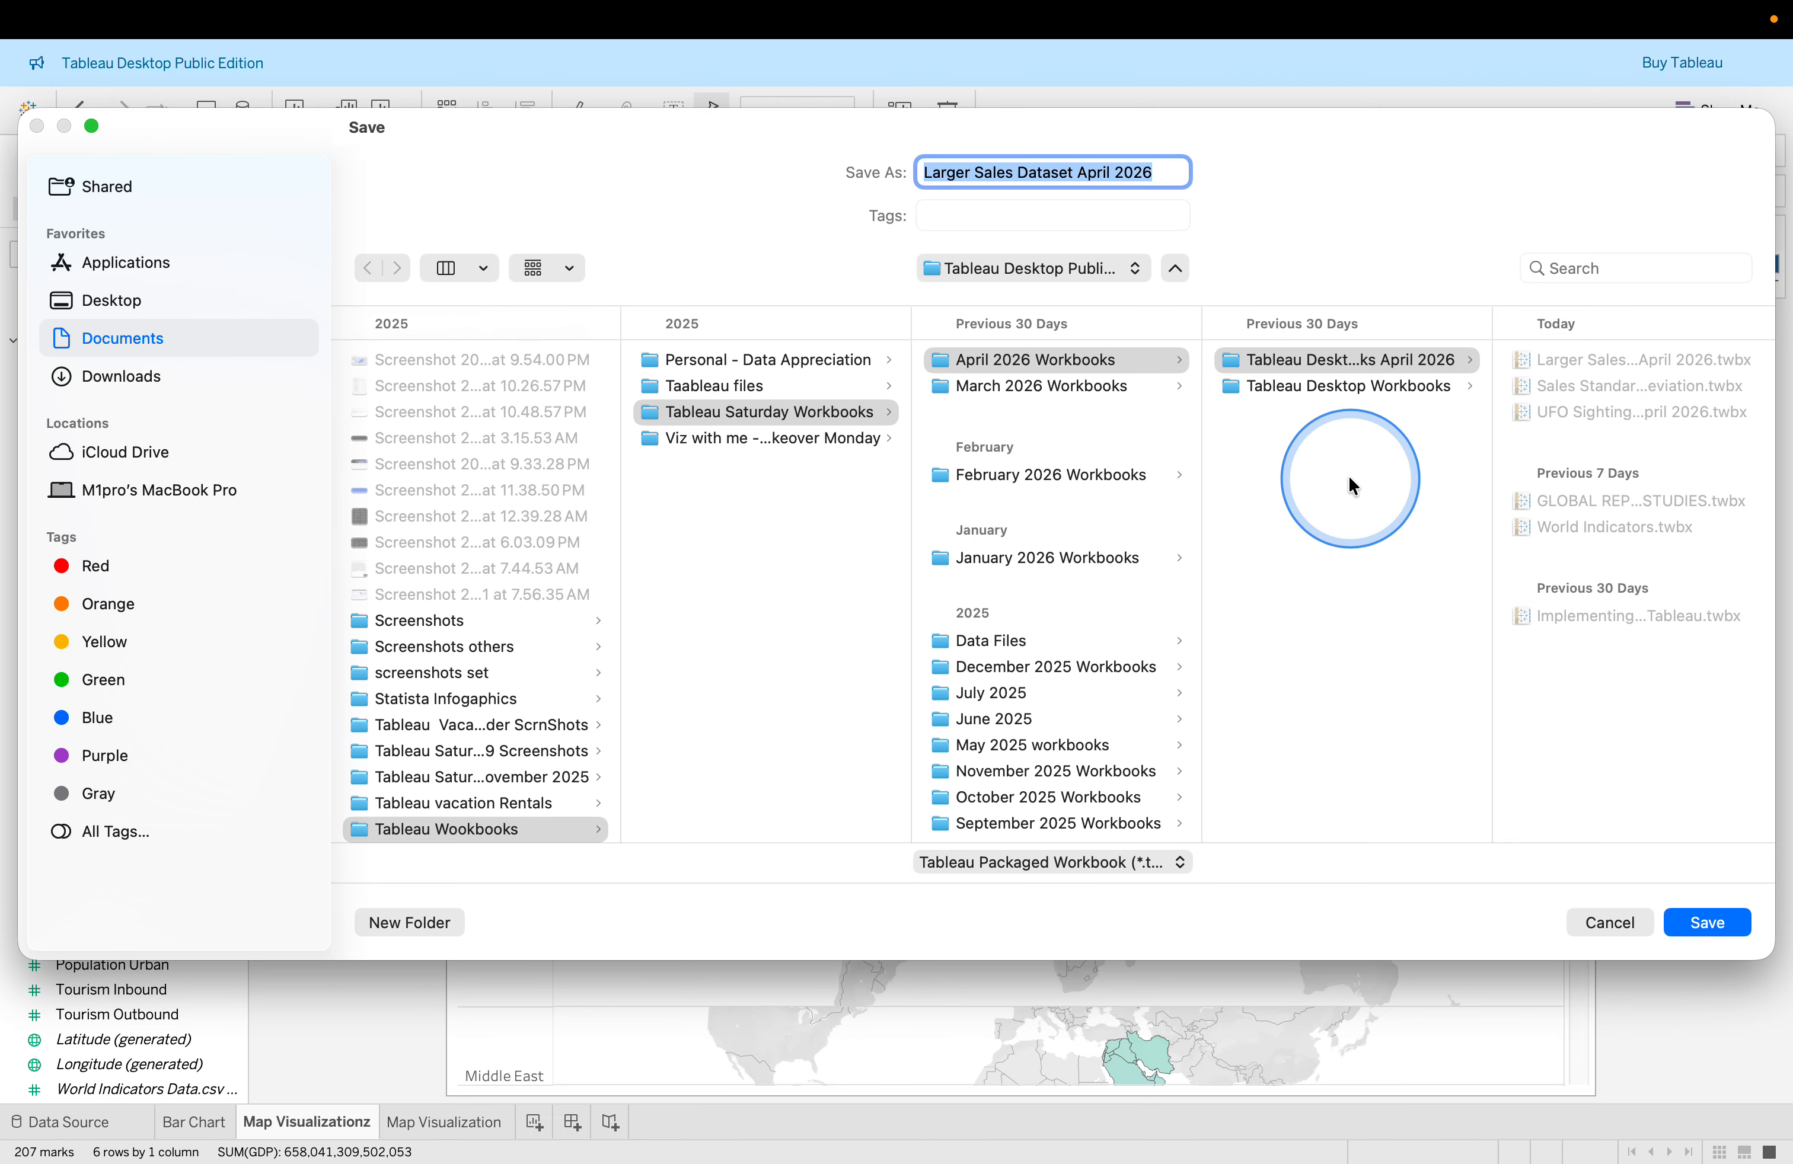
click(1058, 173)
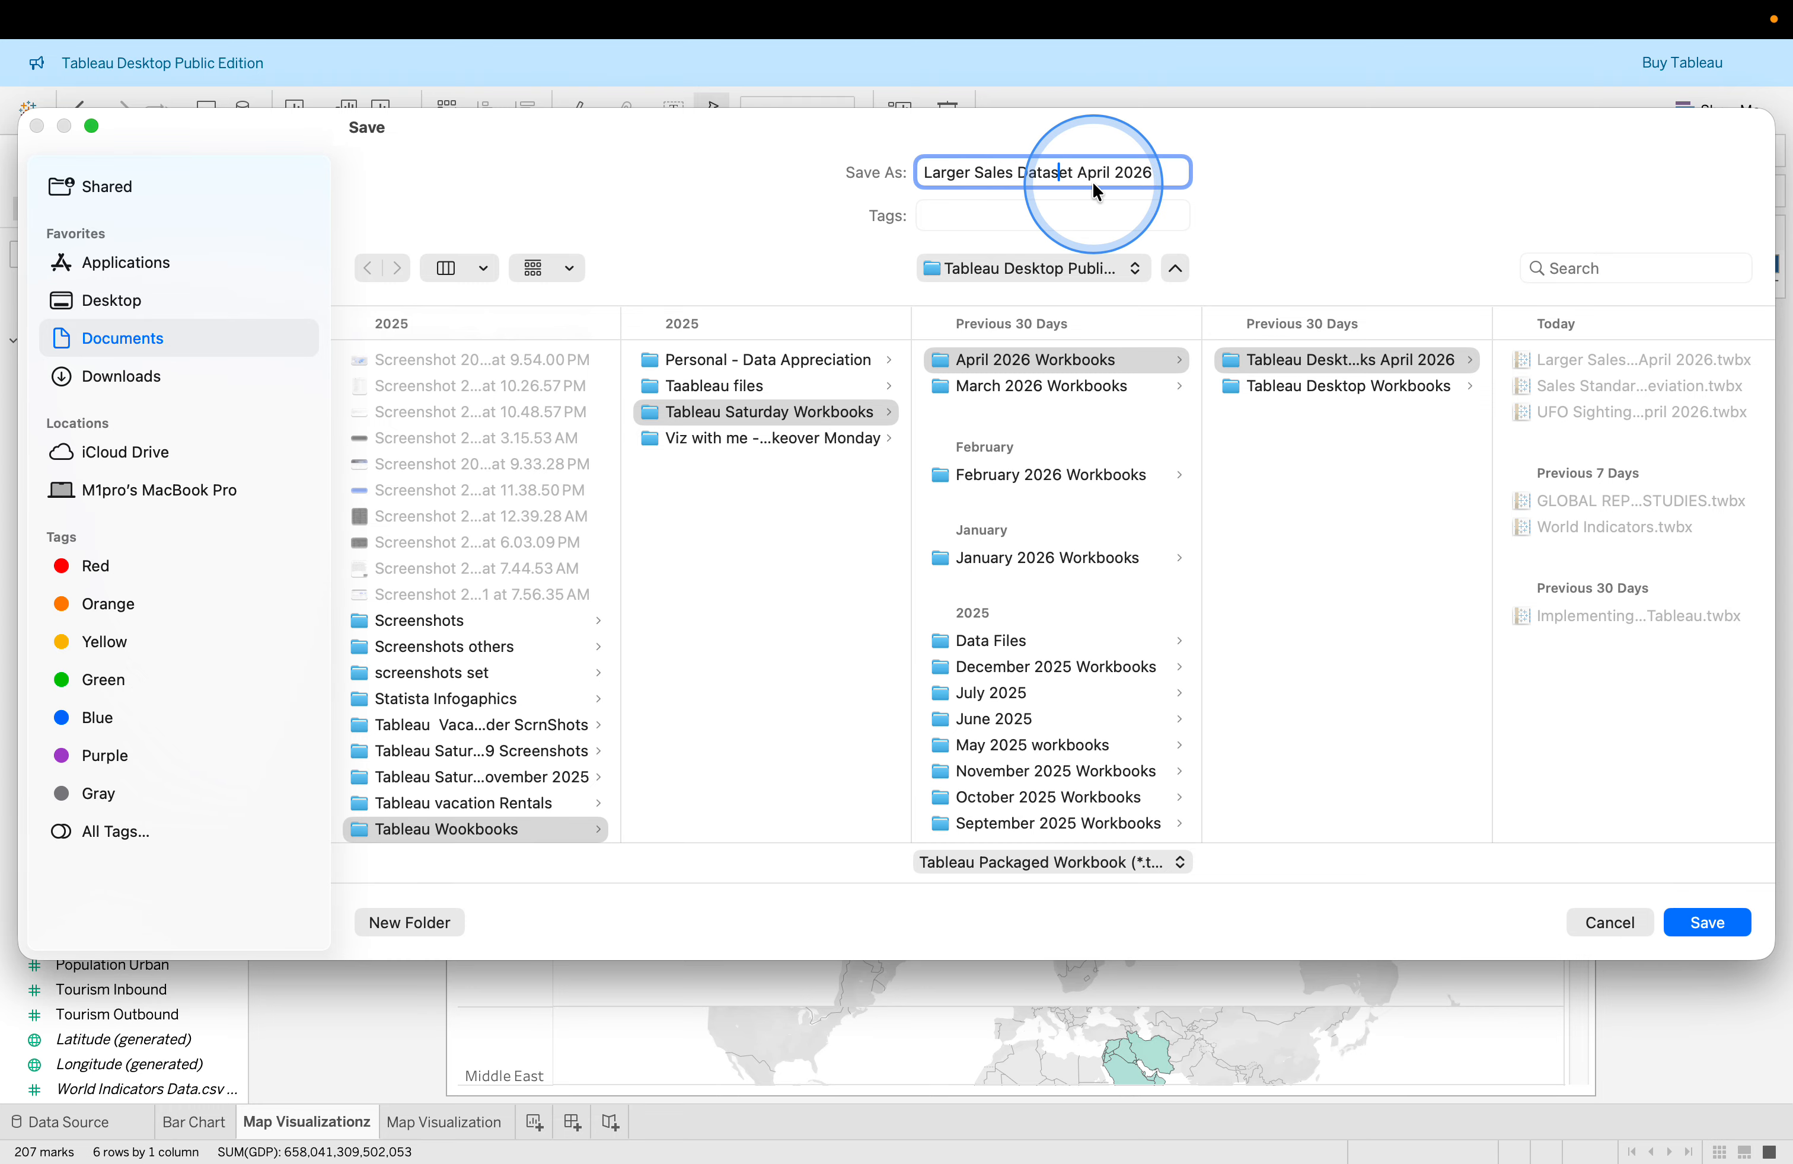
click(1076, 174)
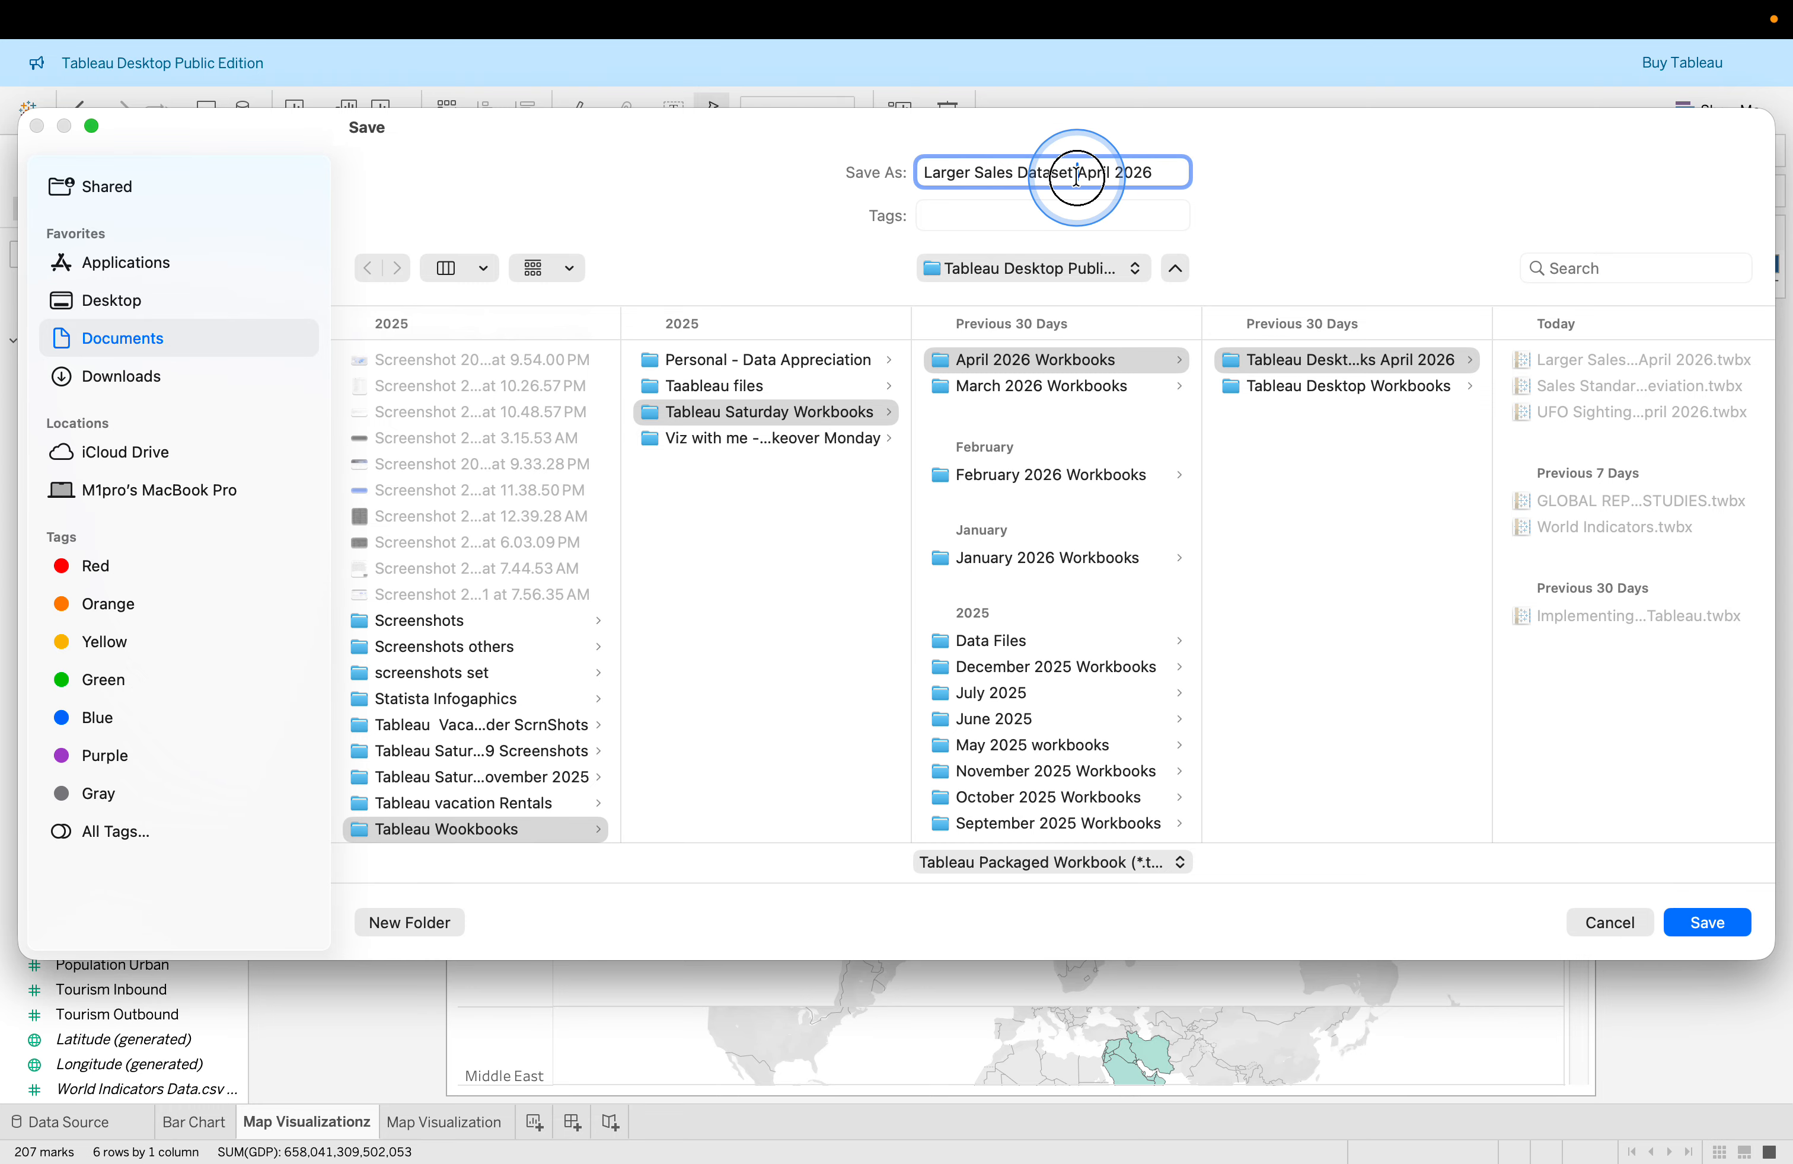
click(1015, 176)
drag(1015, 176, 915, 173)
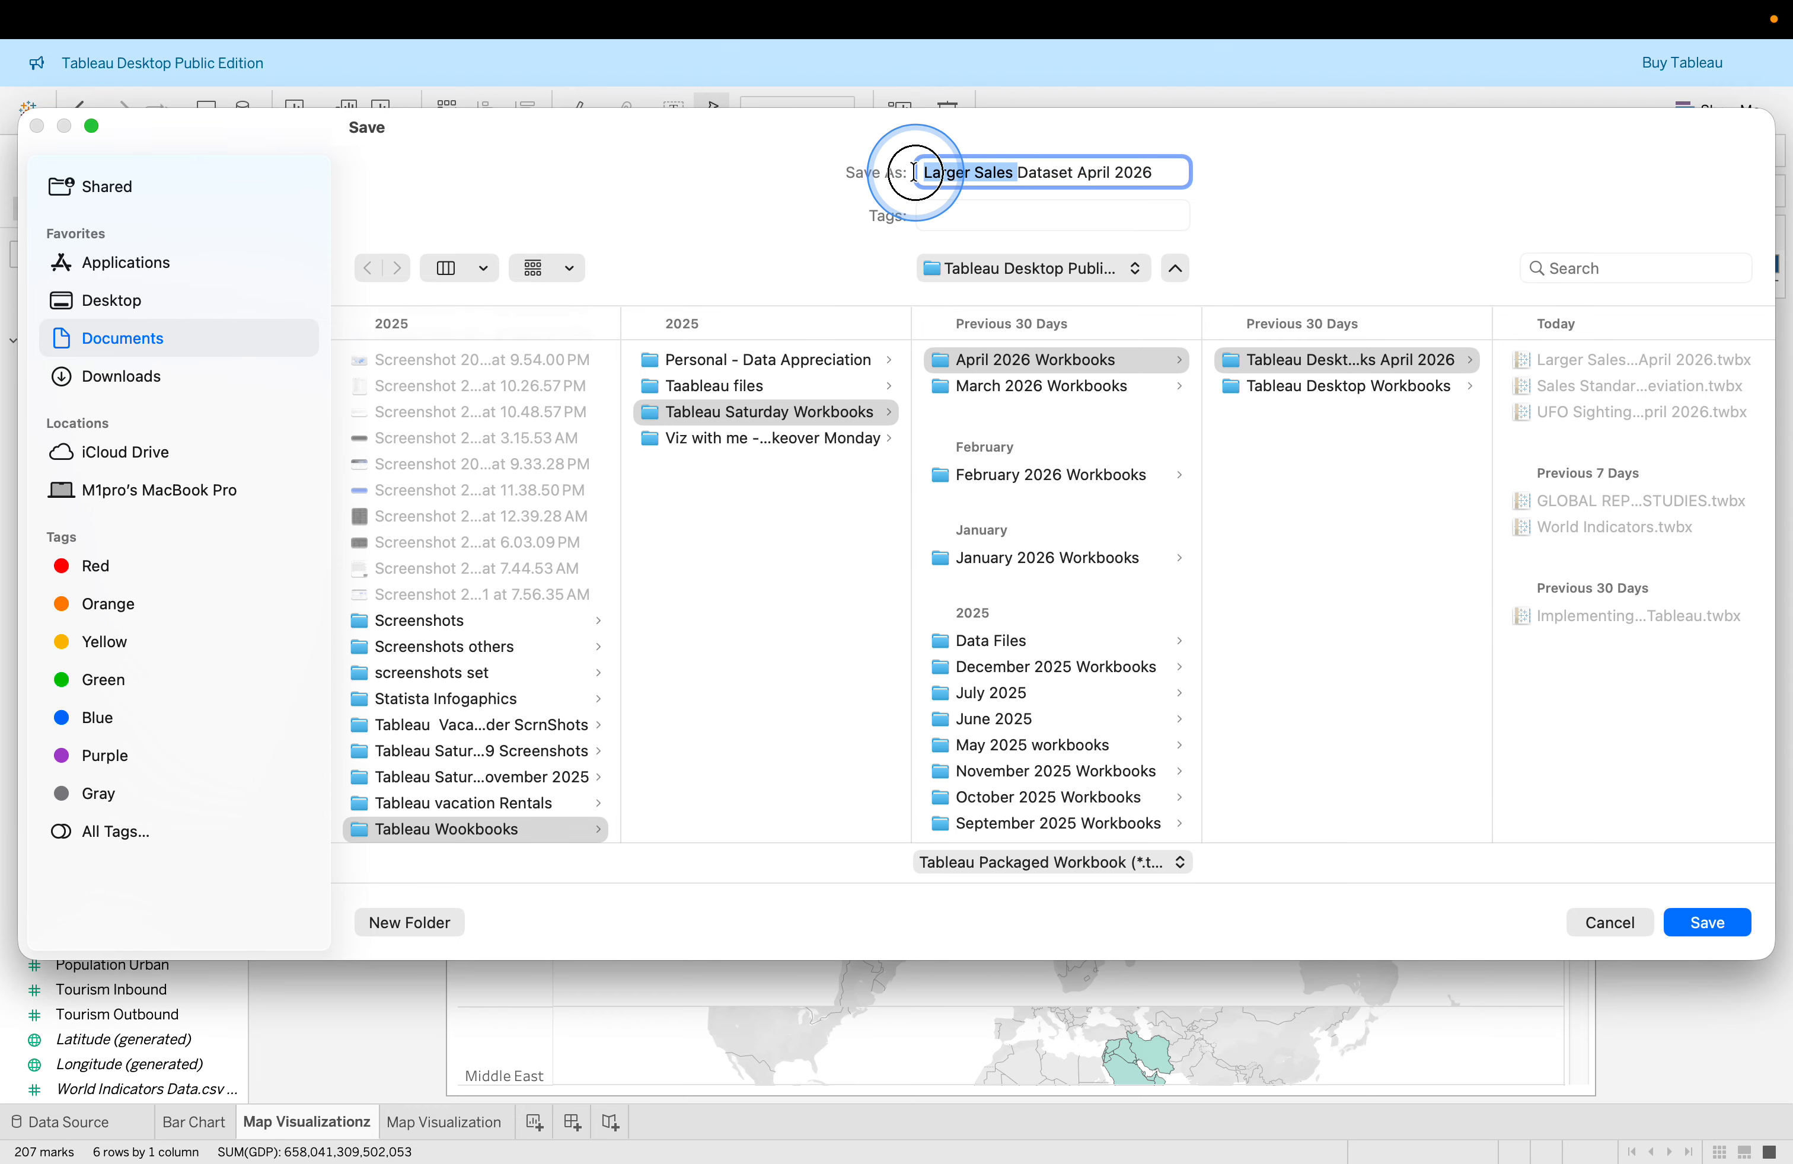
text(heirach)
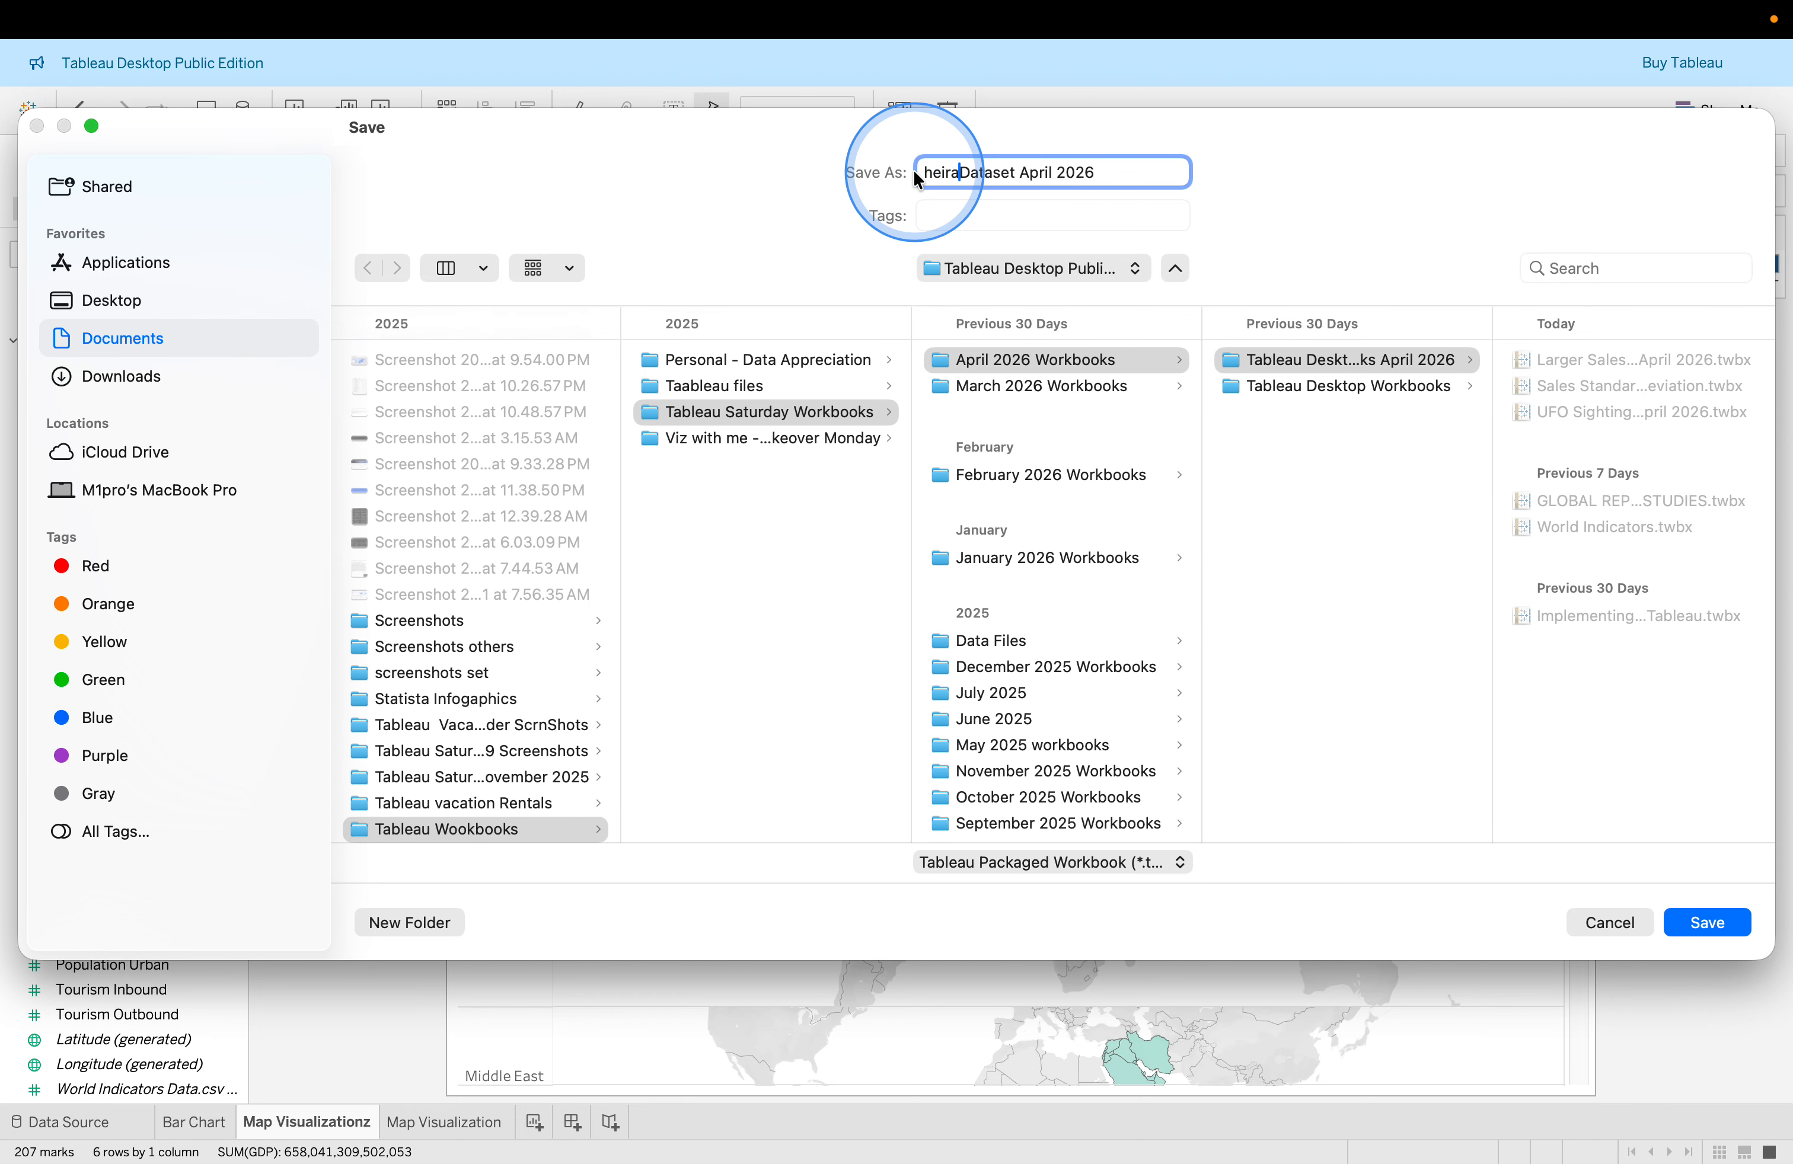
text(ies)
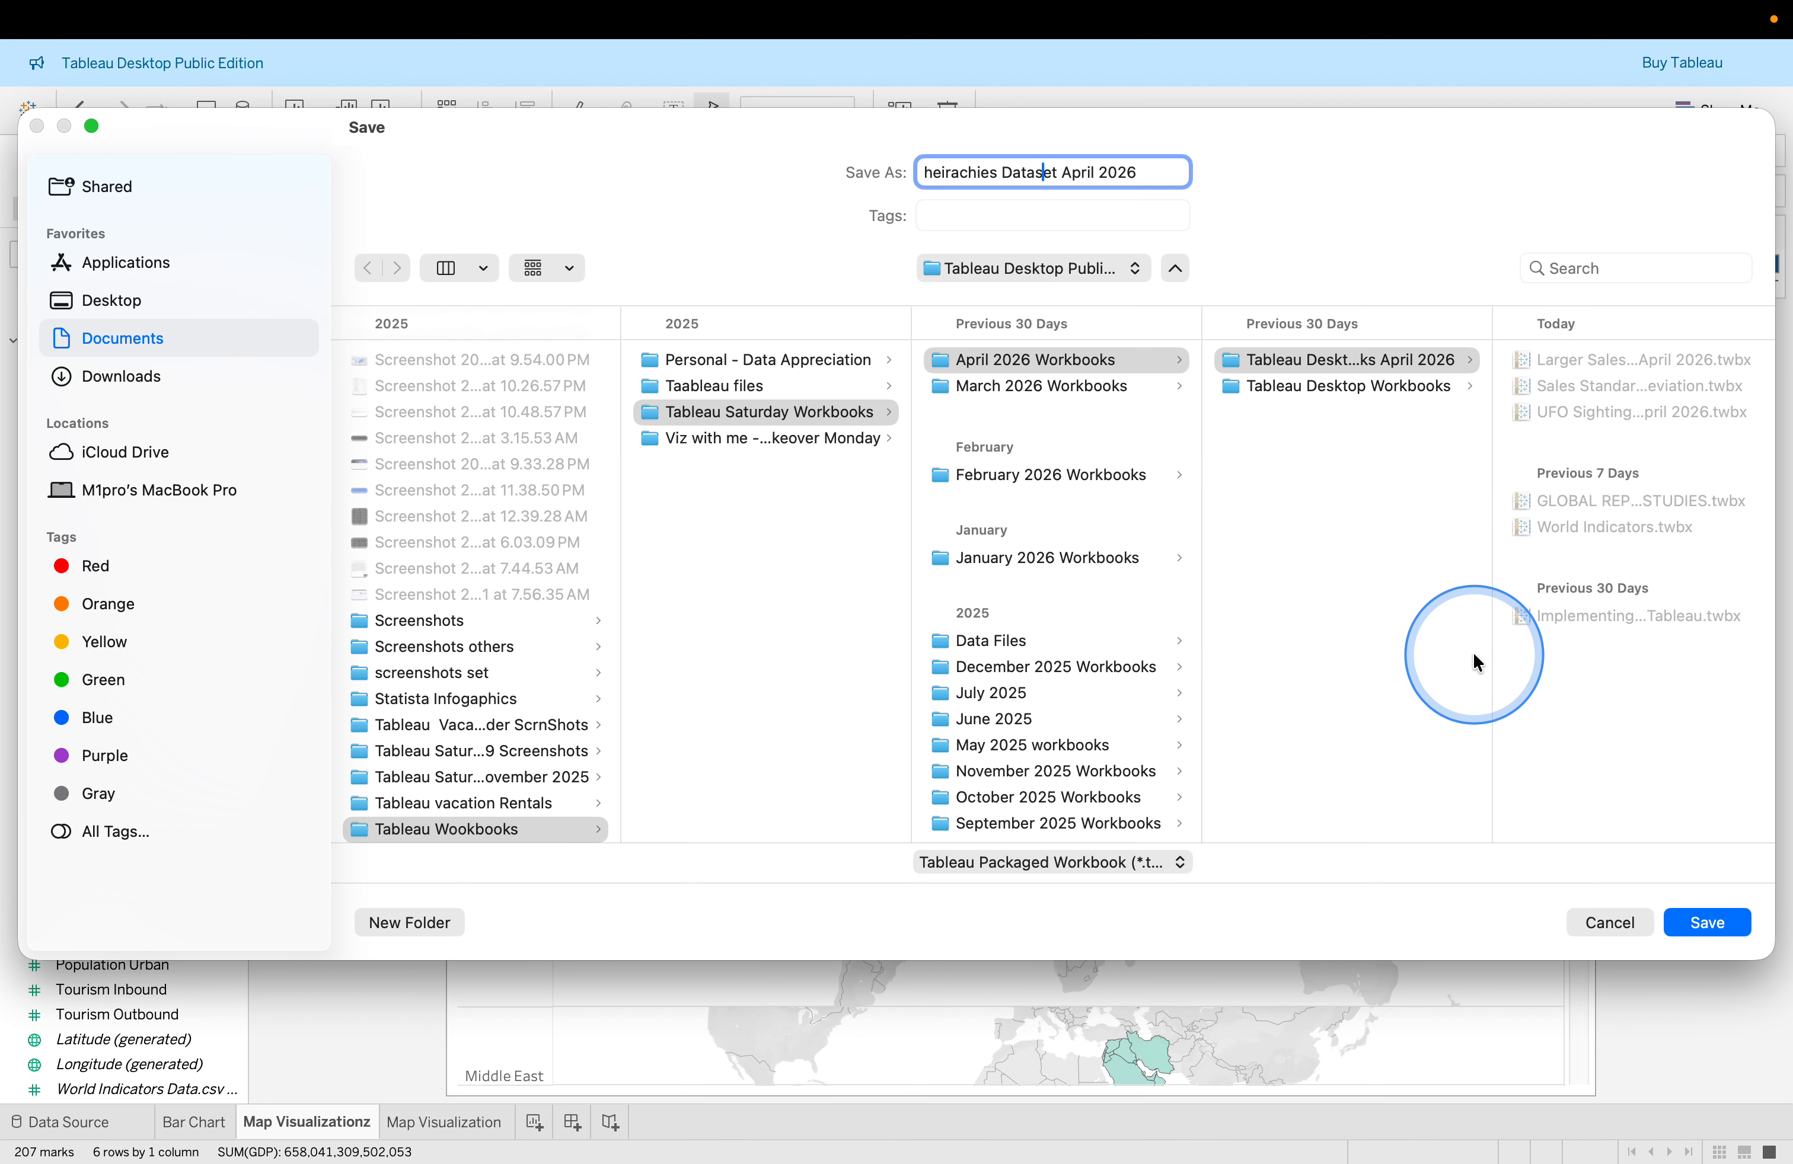
Remove "Dataset" from the file name and save "heirachies April 2026" as a Tableau Packaged Workbook in the April 2026 folder.
key(Right)
key(BackSpace)
key(BackSpace)
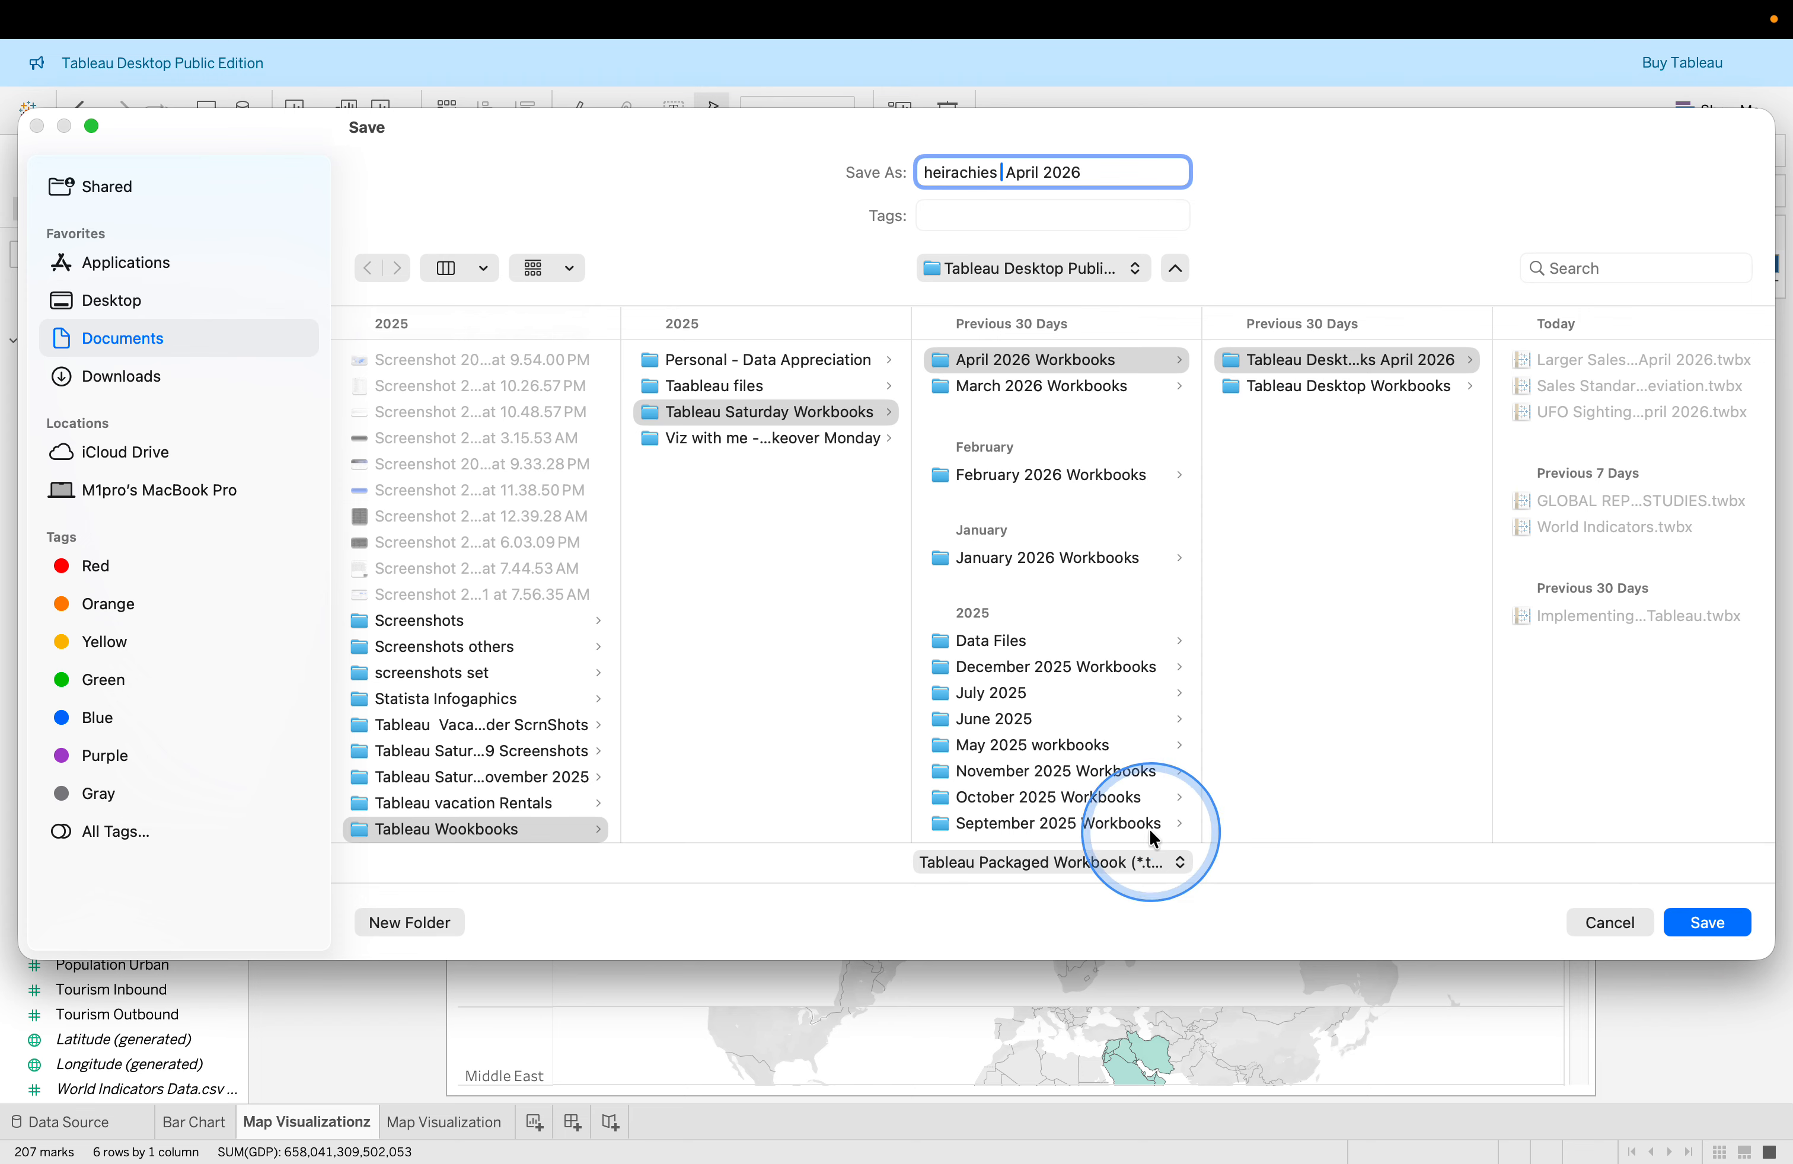
click(1133, 863)
click(1141, 860)
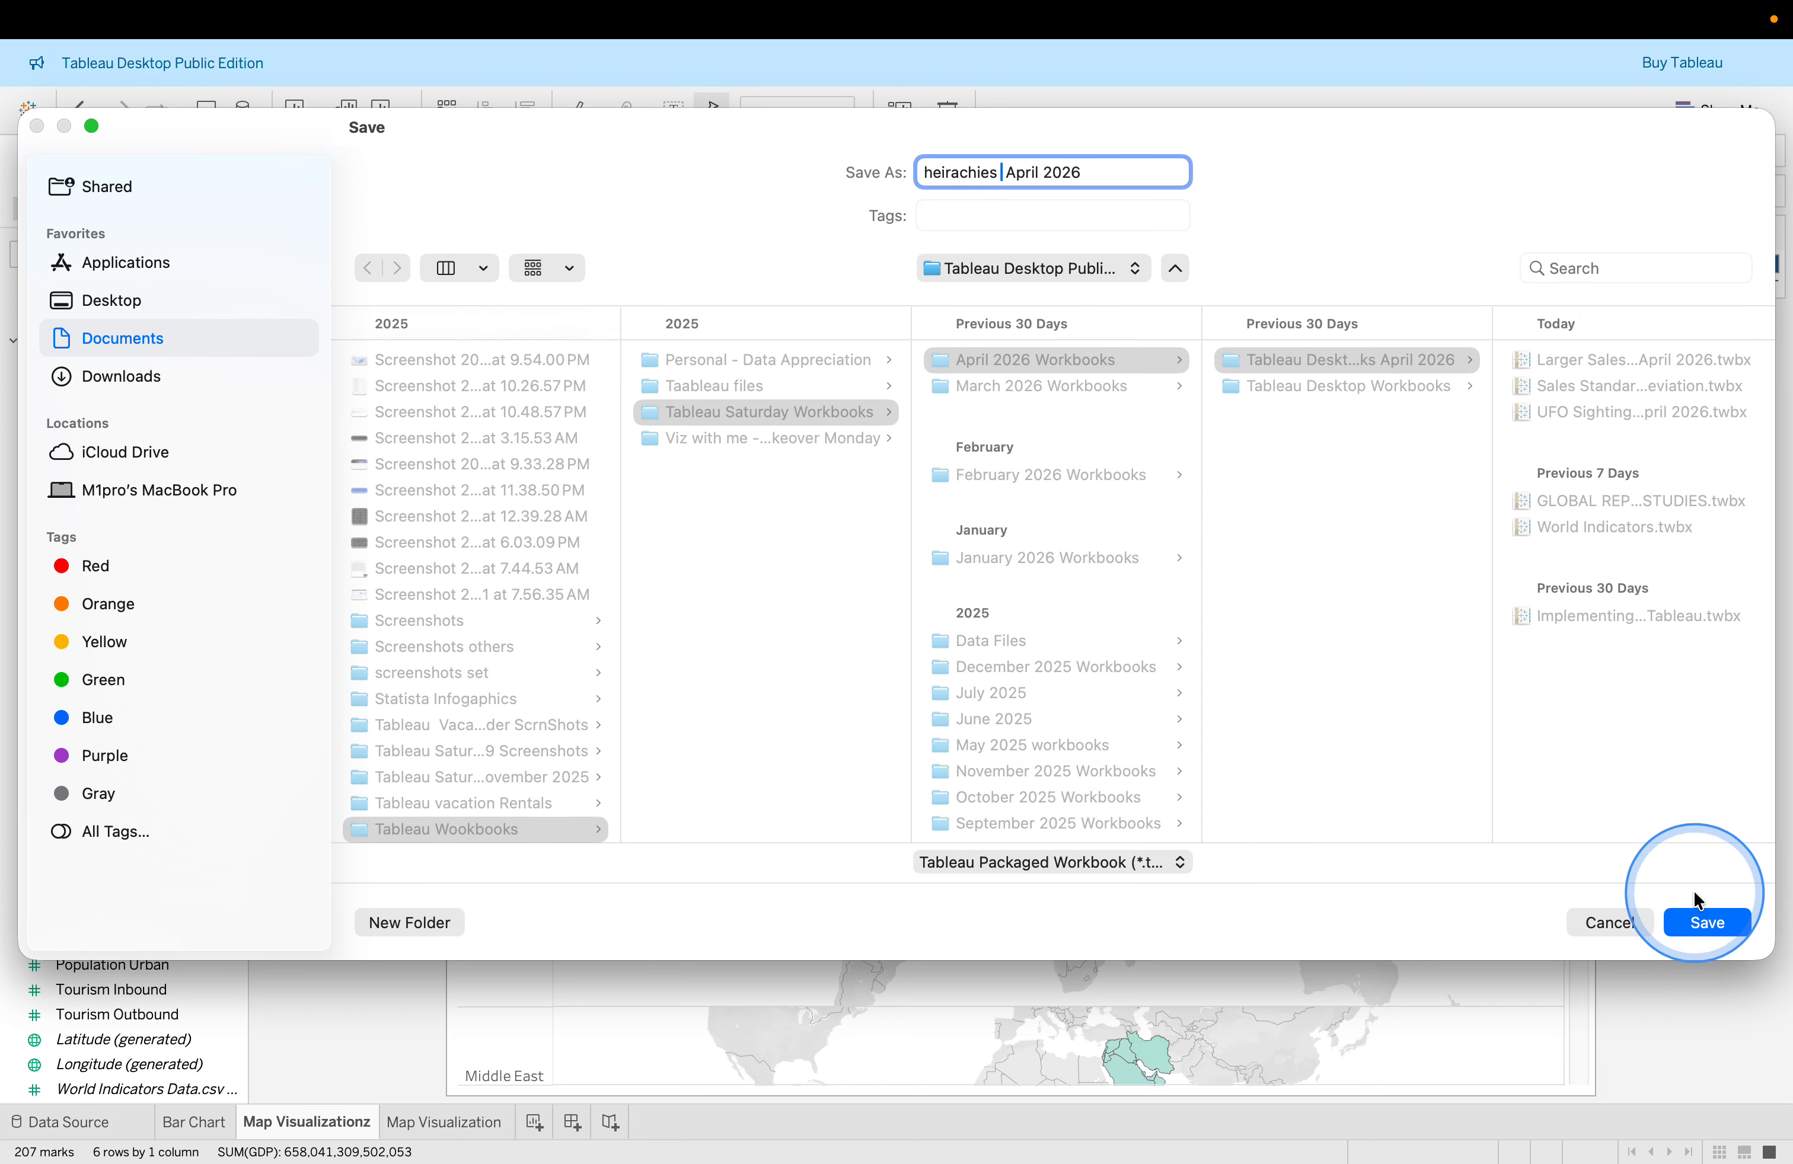
click(1693, 921)
Switch to the browser lab guide and look back through it from the final saving instructions to the introduction.
key(ctrl+Left)
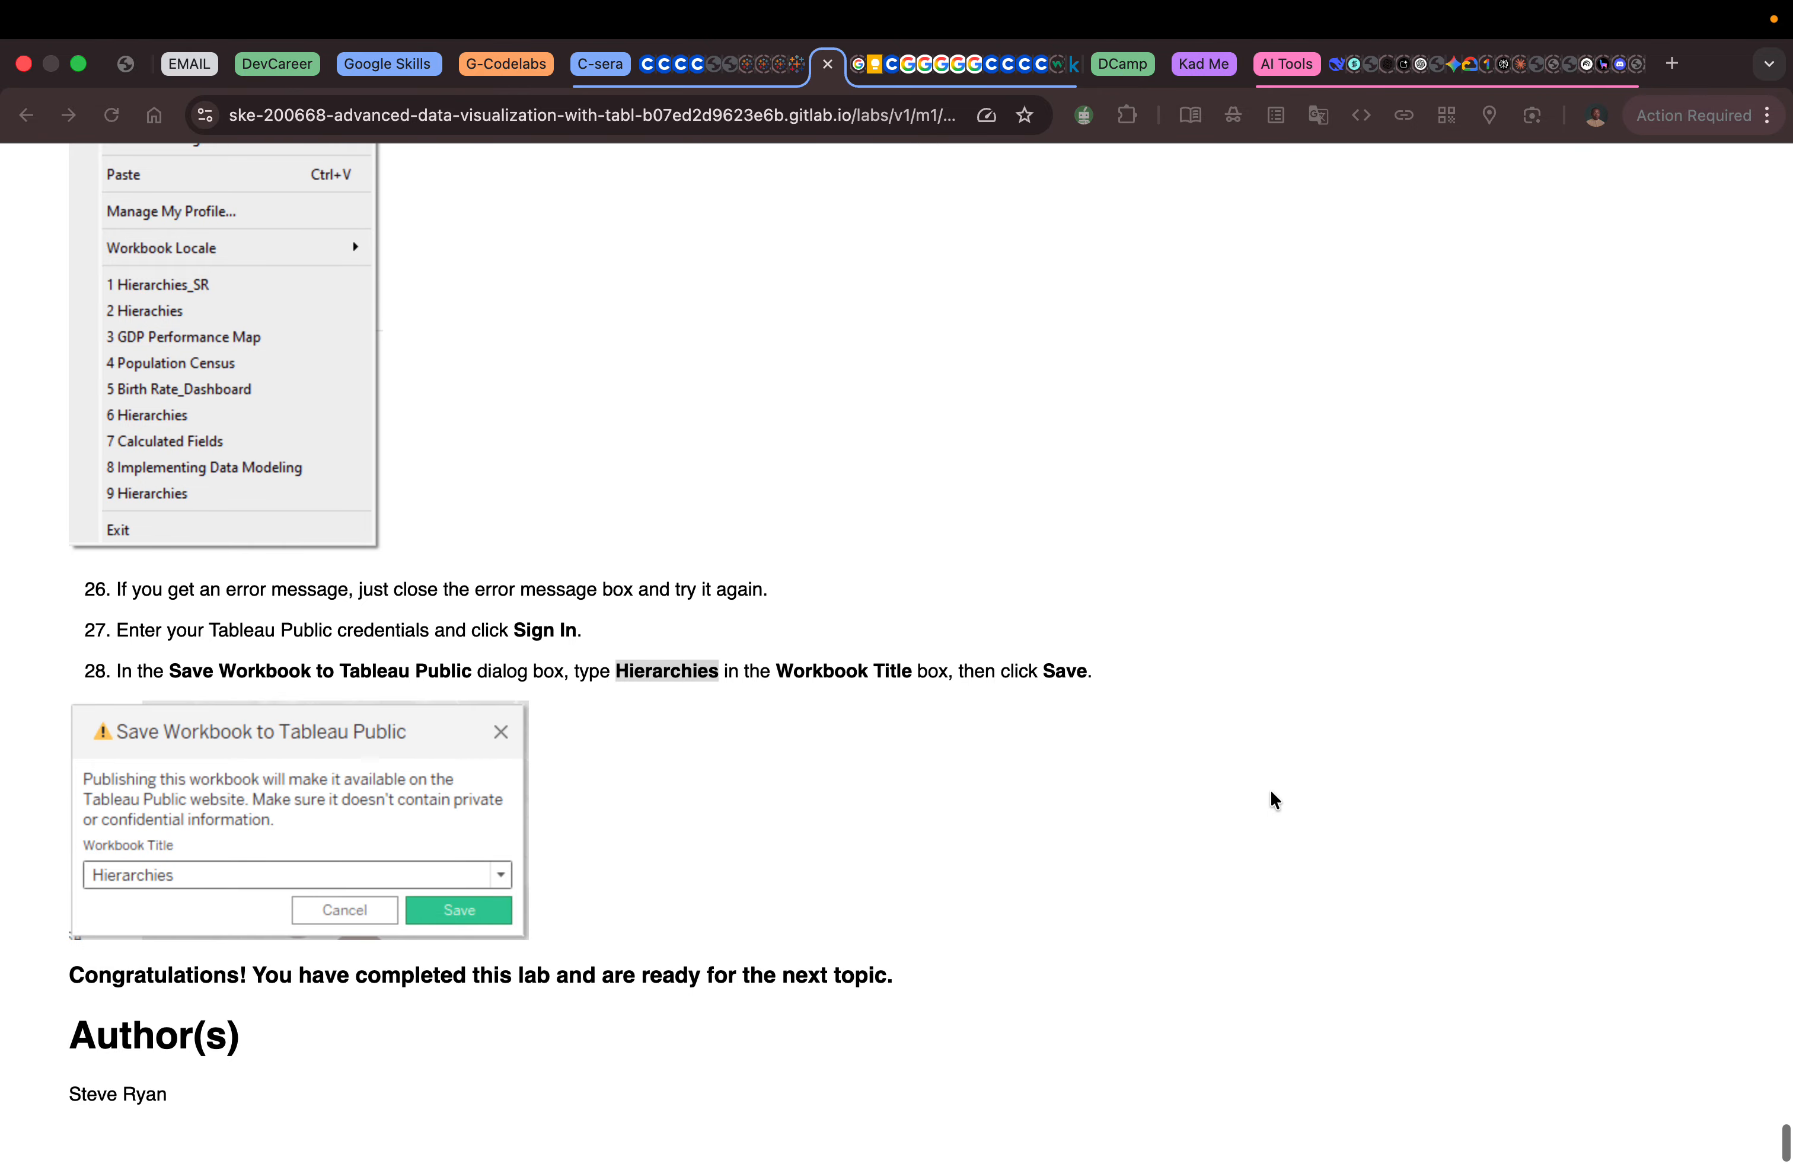
scroll(1270, 792, up, 2)
scroll(1271, 792, up, 3)
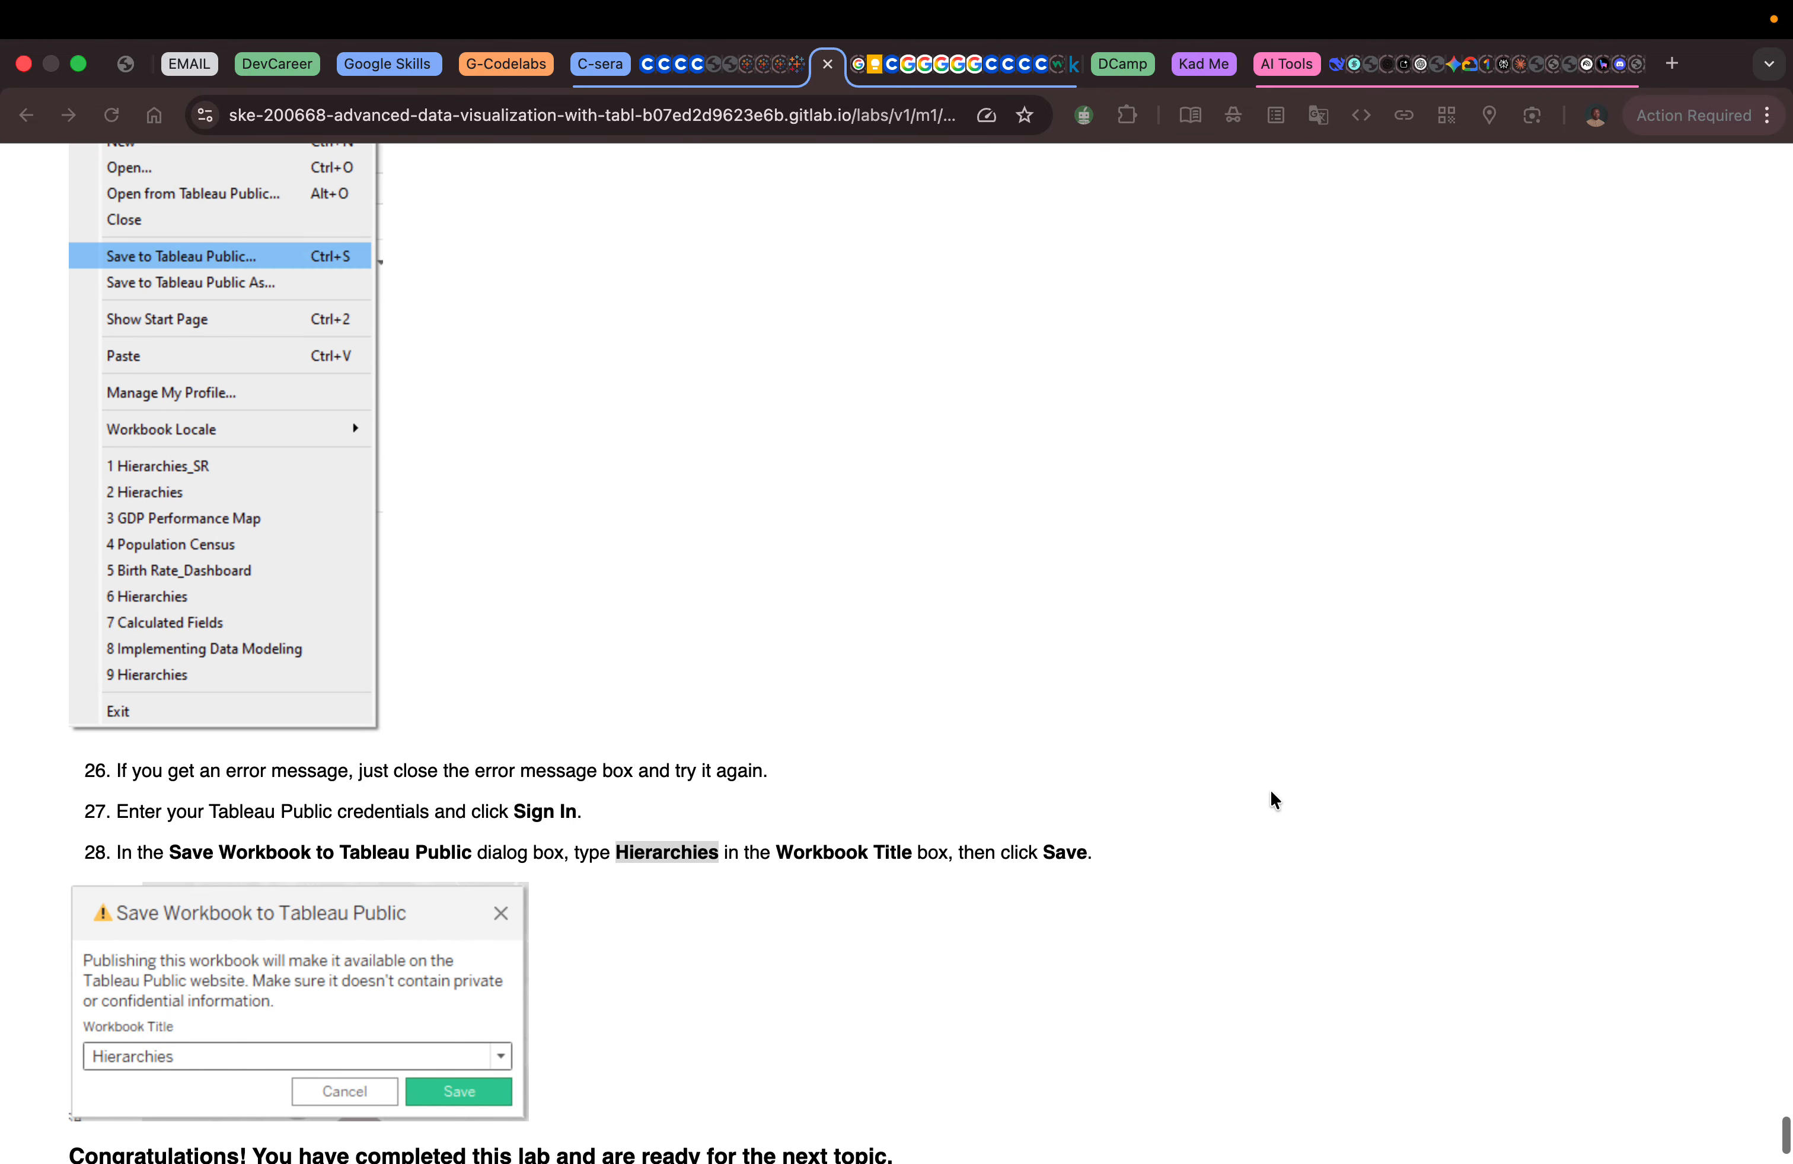
scroll(1270, 792, up, 15)
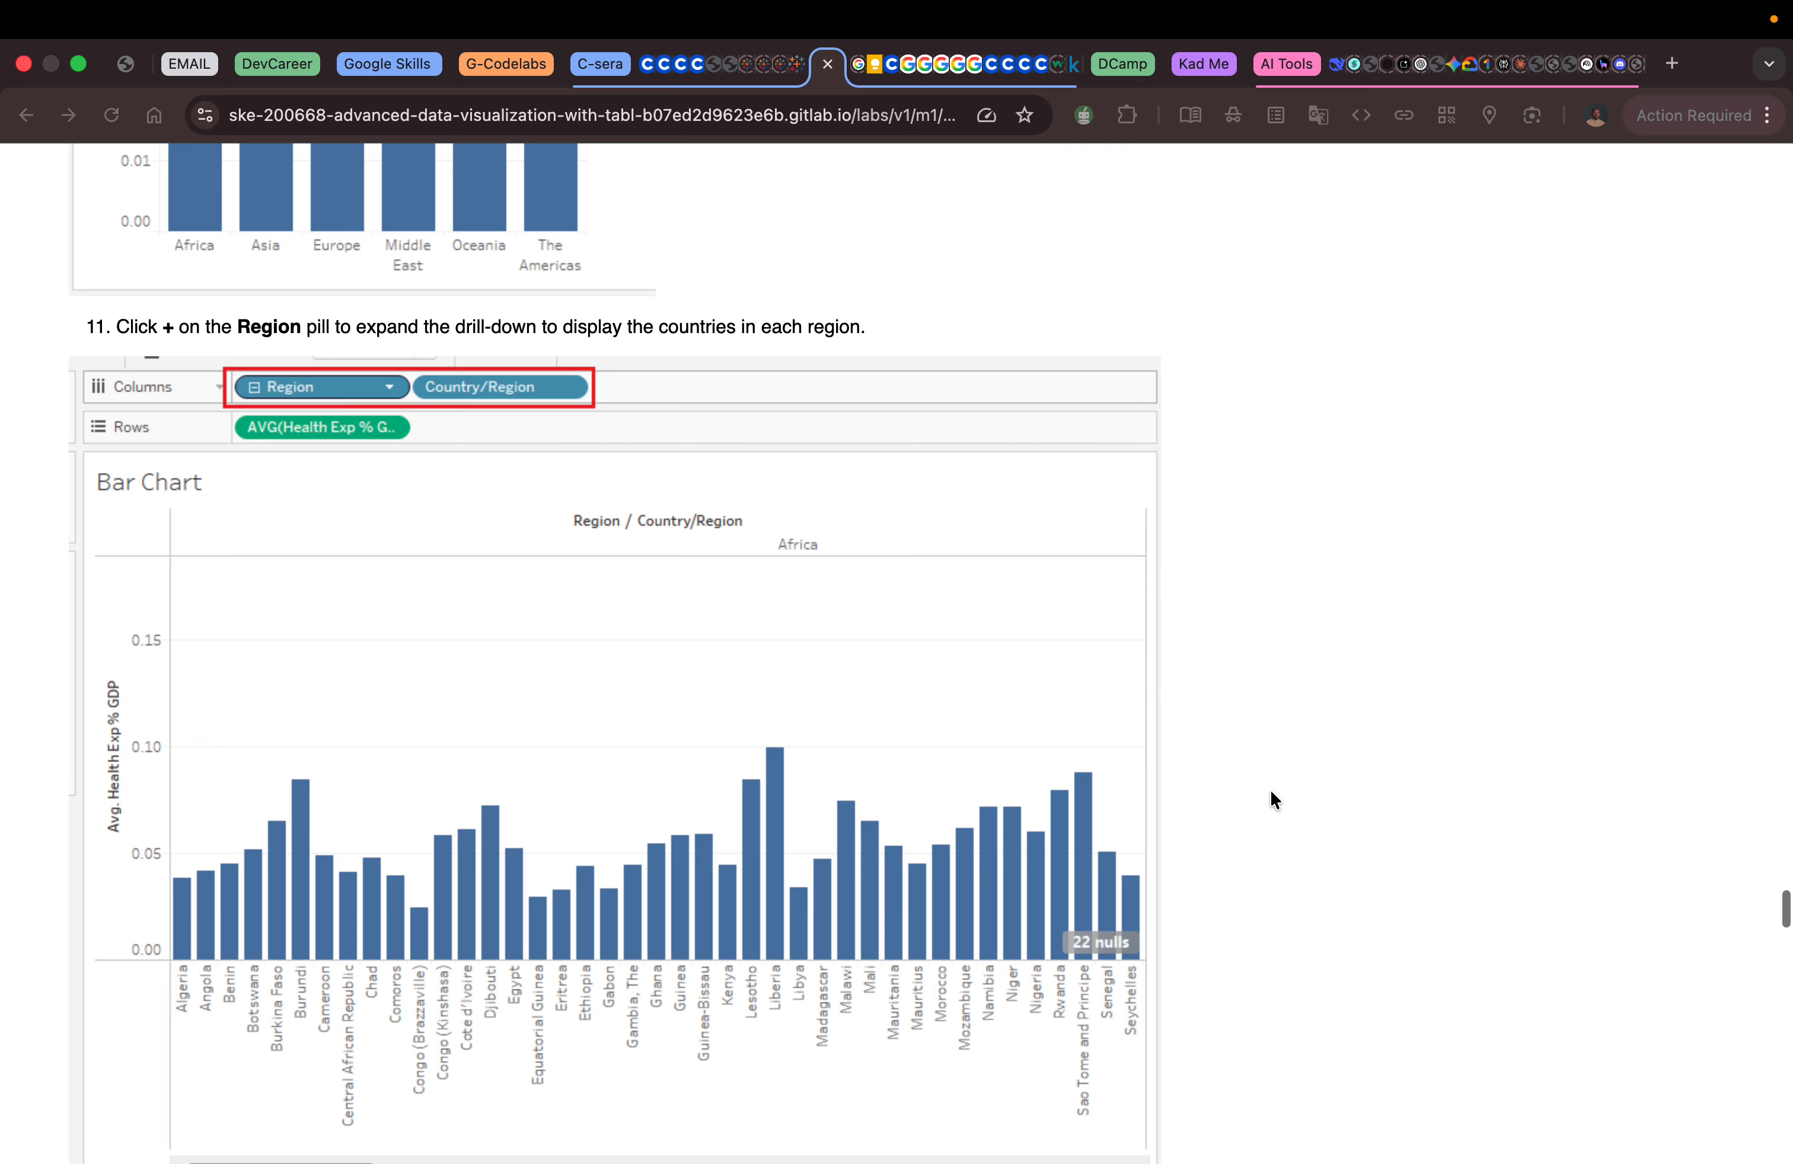
scroll(1270, 791, up, 20)
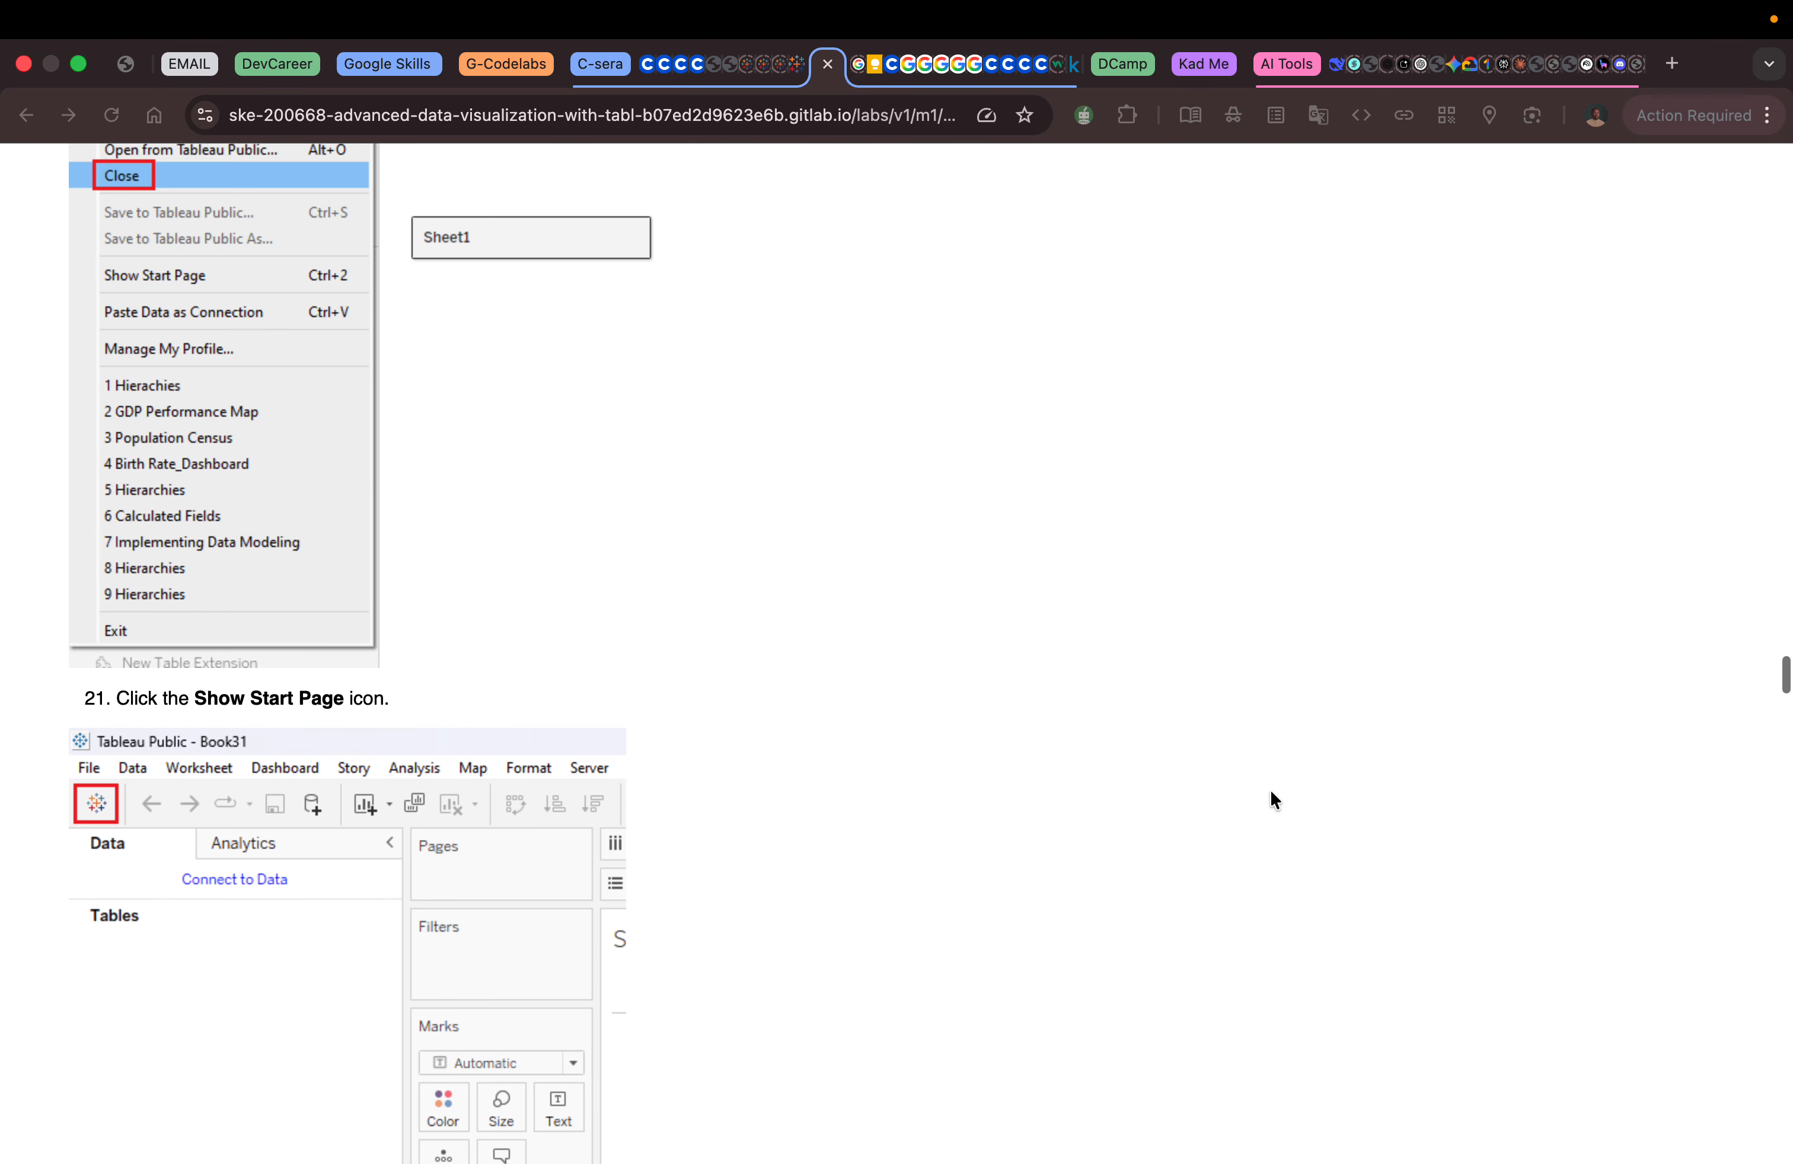
scroll(1270, 792, up, 20)
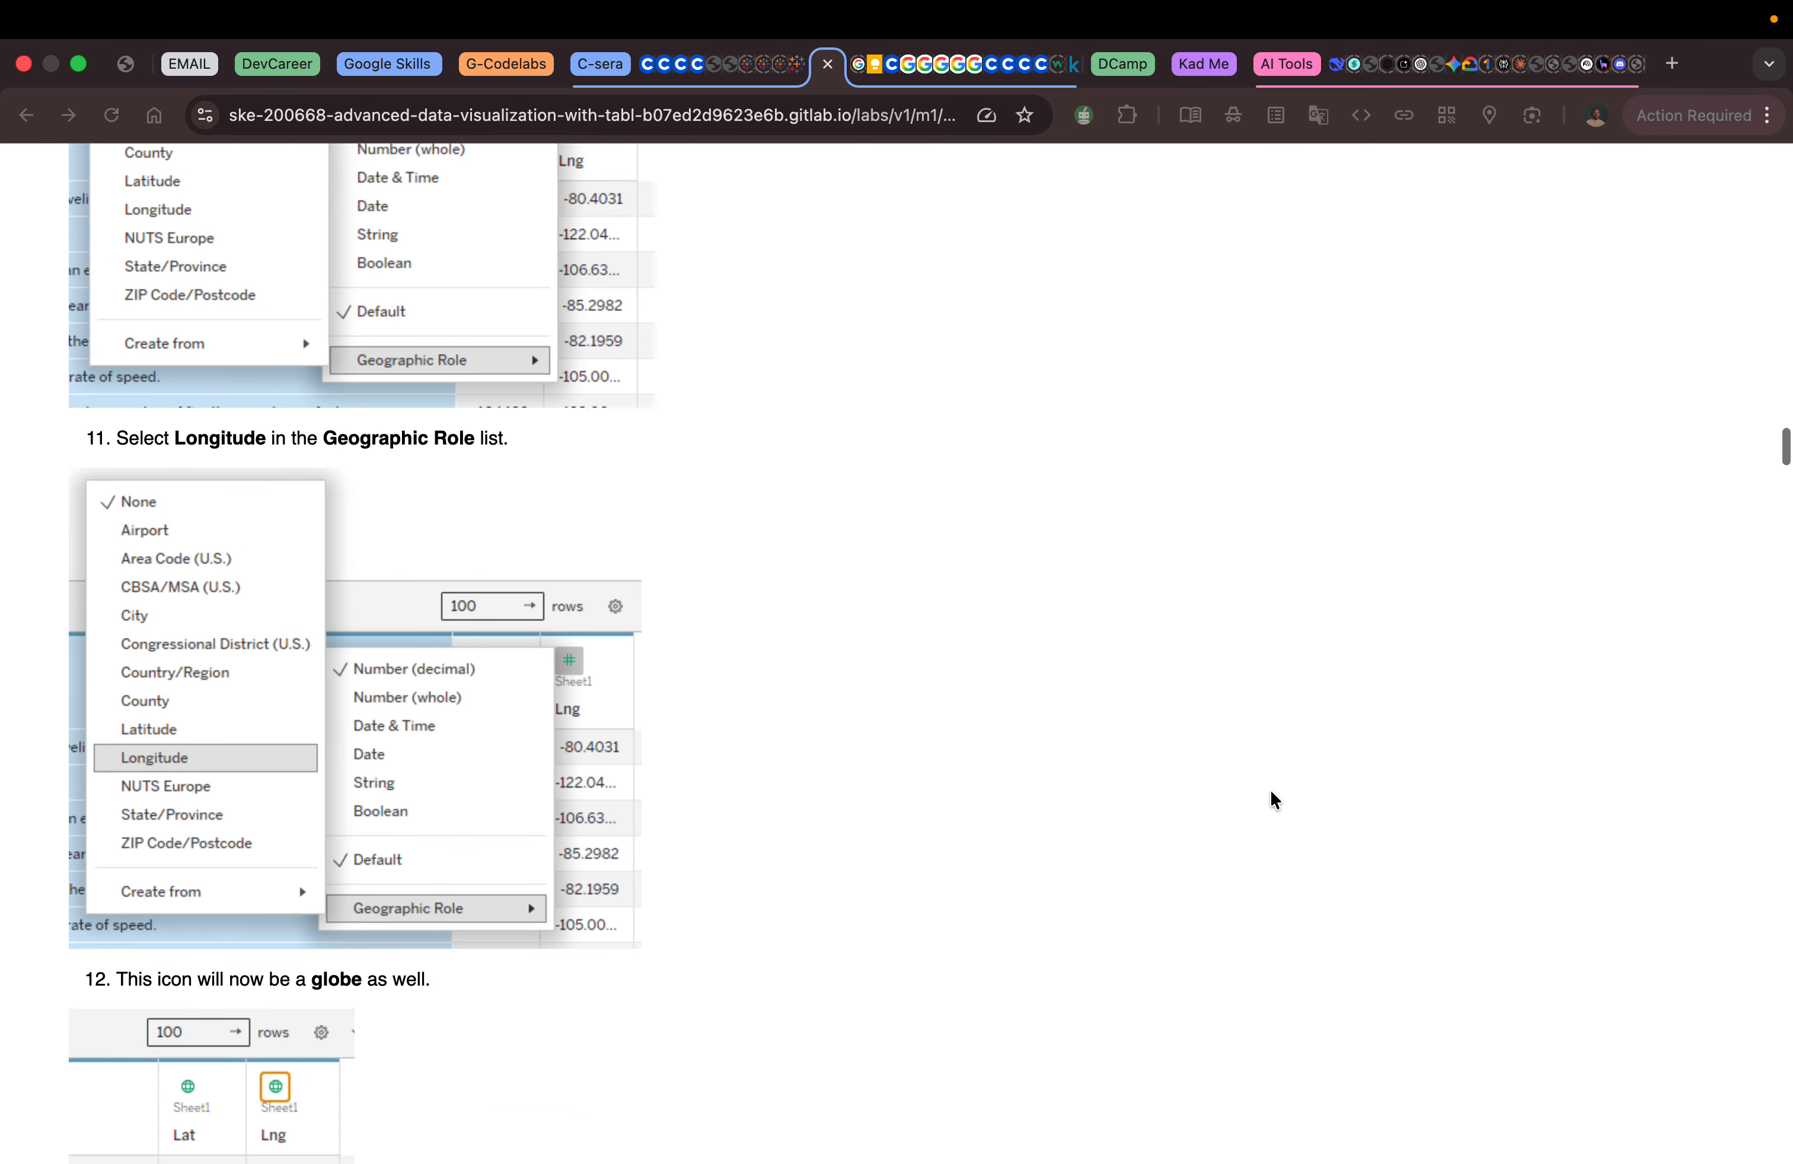
scroll(1271, 790, up, 20)
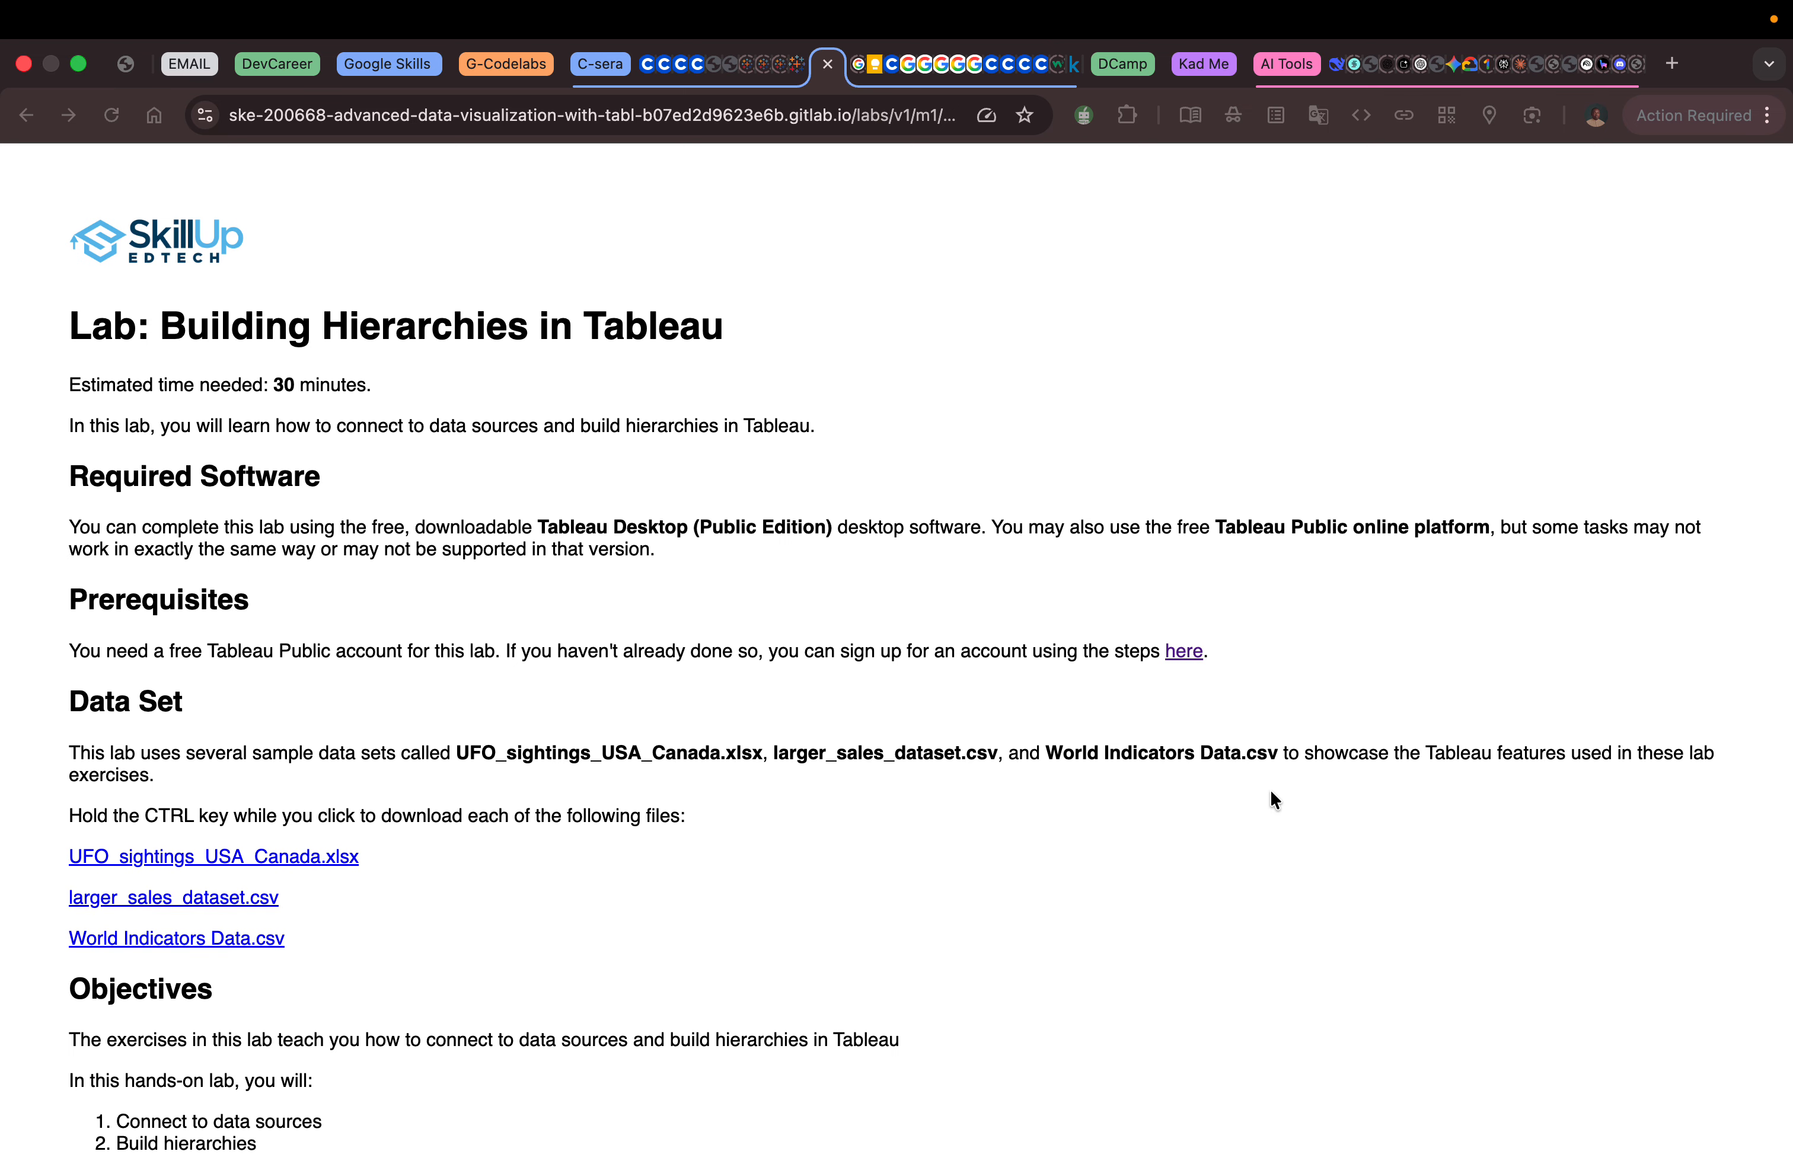